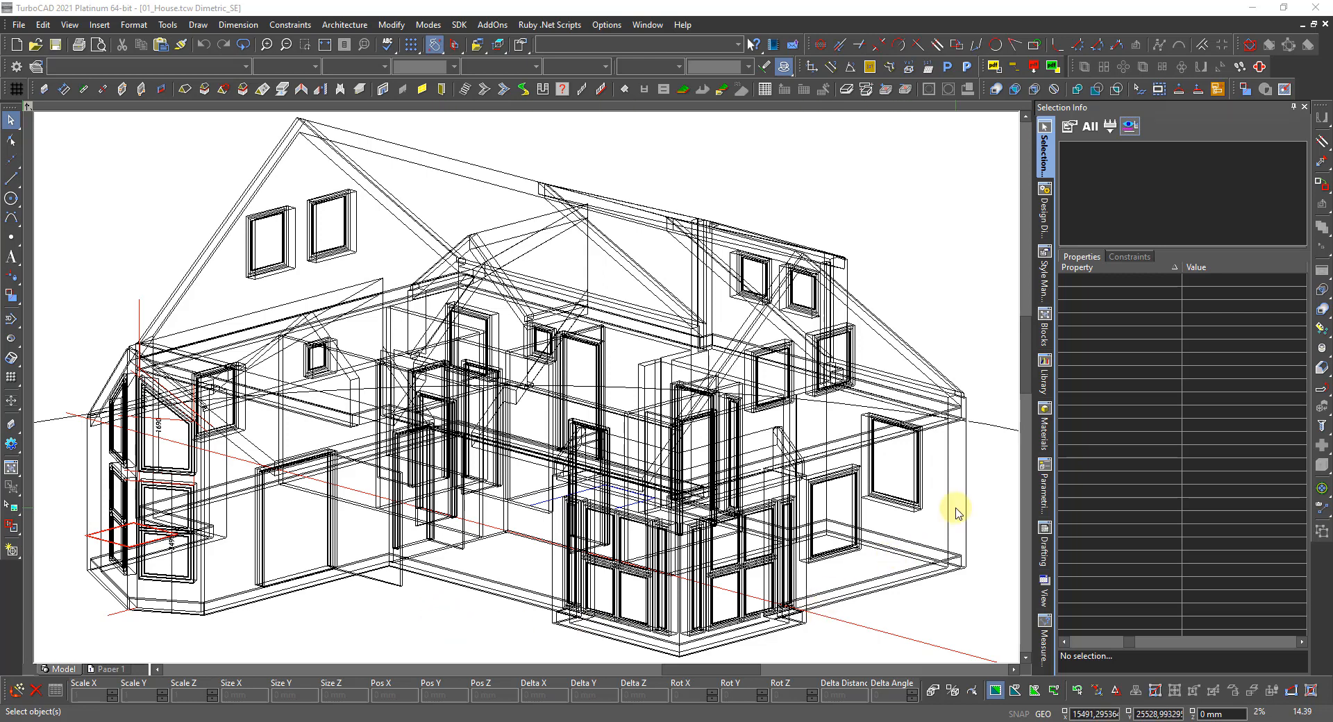
Inspect the properties of the exterior wall at the house's right-hand corner and clear the selection
left_click(968, 491)
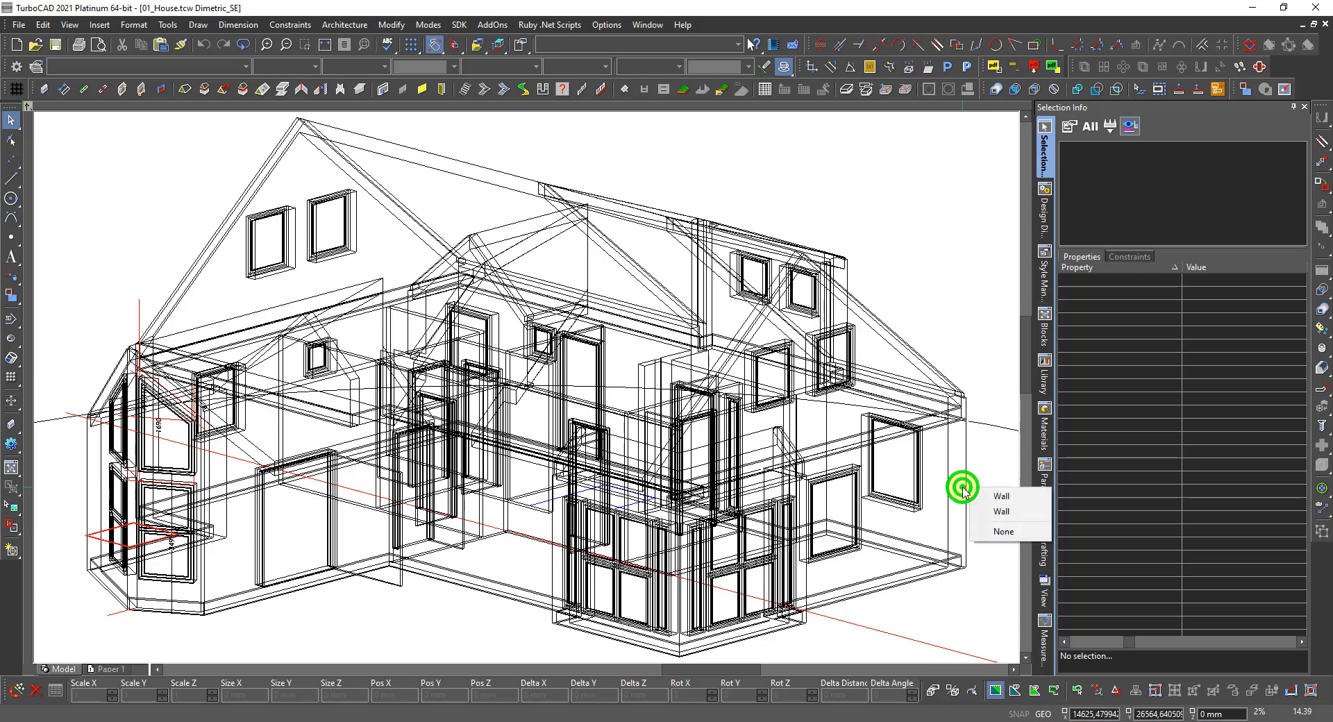
left_click(991, 497)
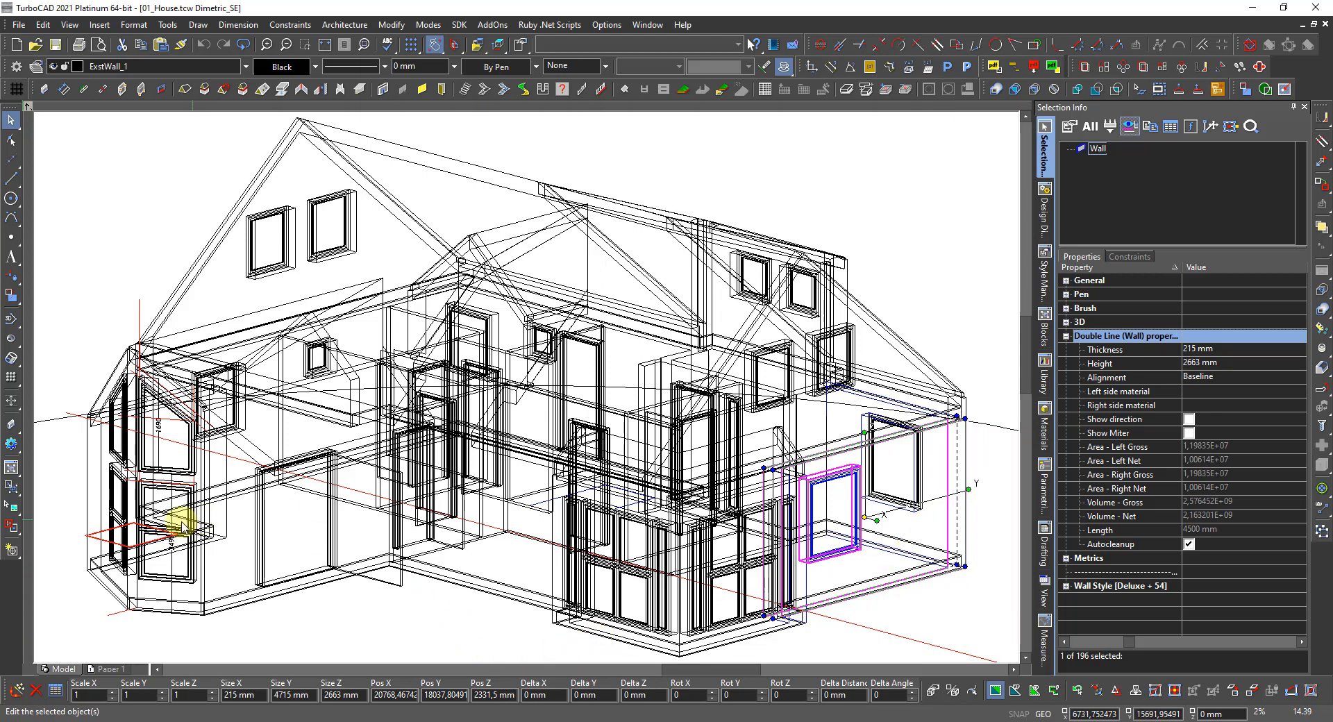
left_click(450, 623)
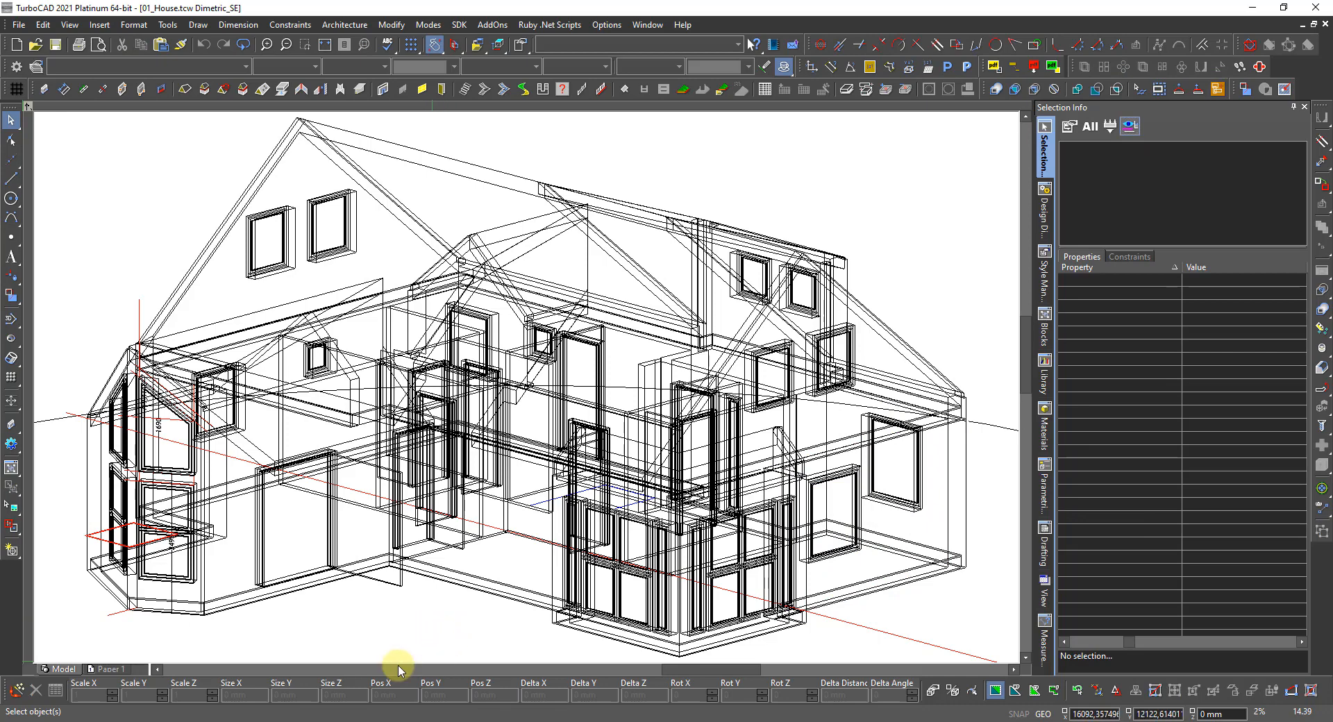
Check the file size of 01_House.tcw in the Drawings folder in File Explorer and return to TurboCAD
left_click(173, 721)
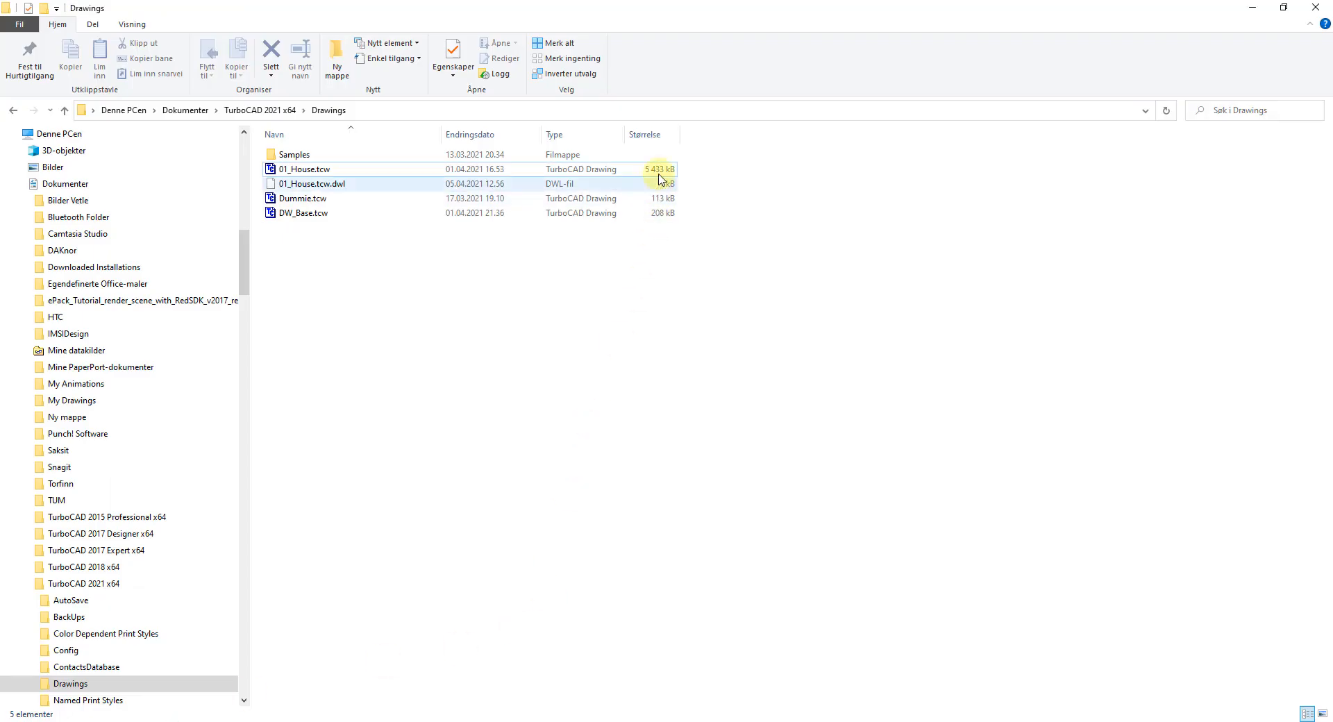
left_click(636, 174)
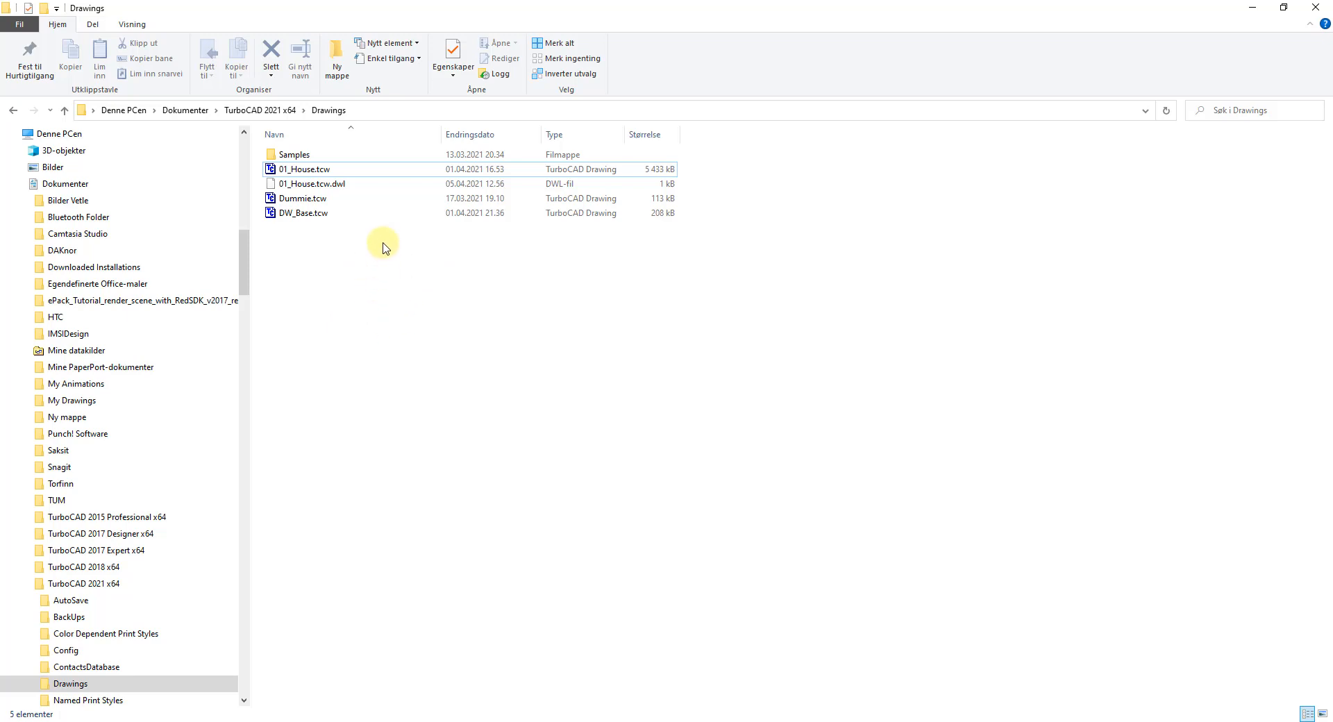
mouse_move(357, 188)
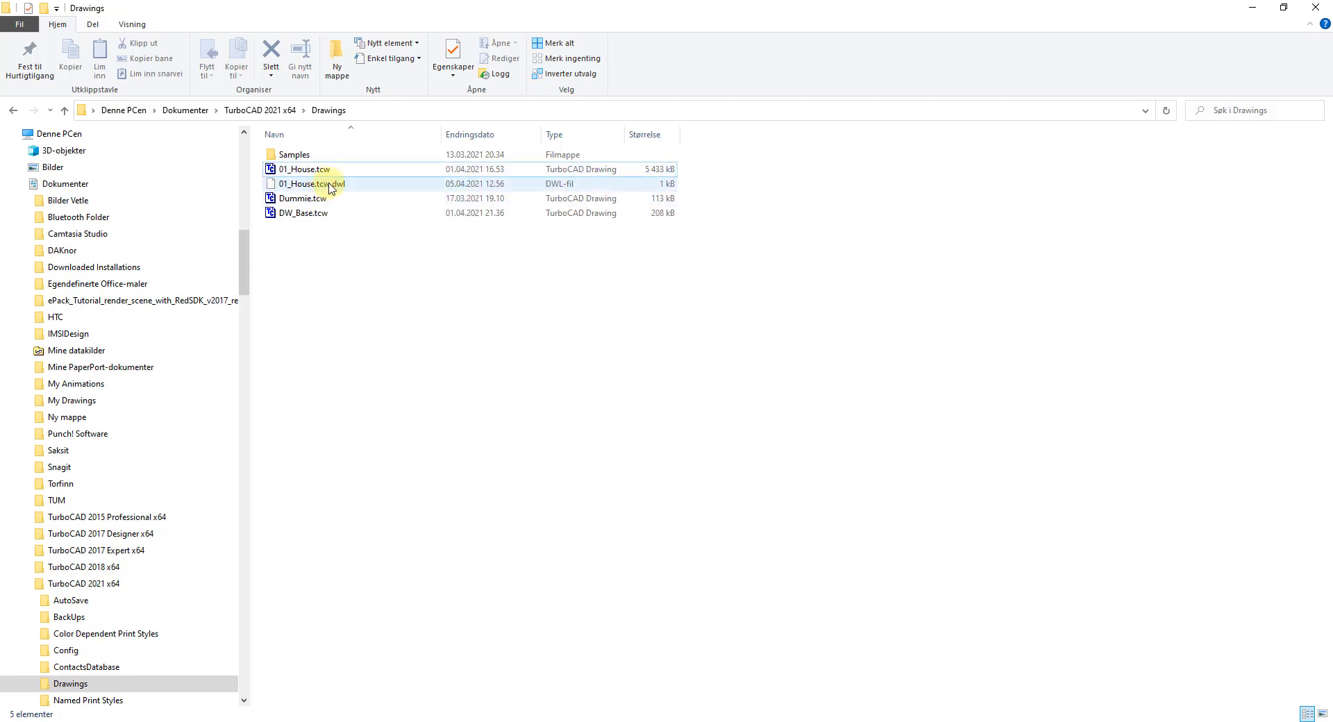
left_click(342, 171)
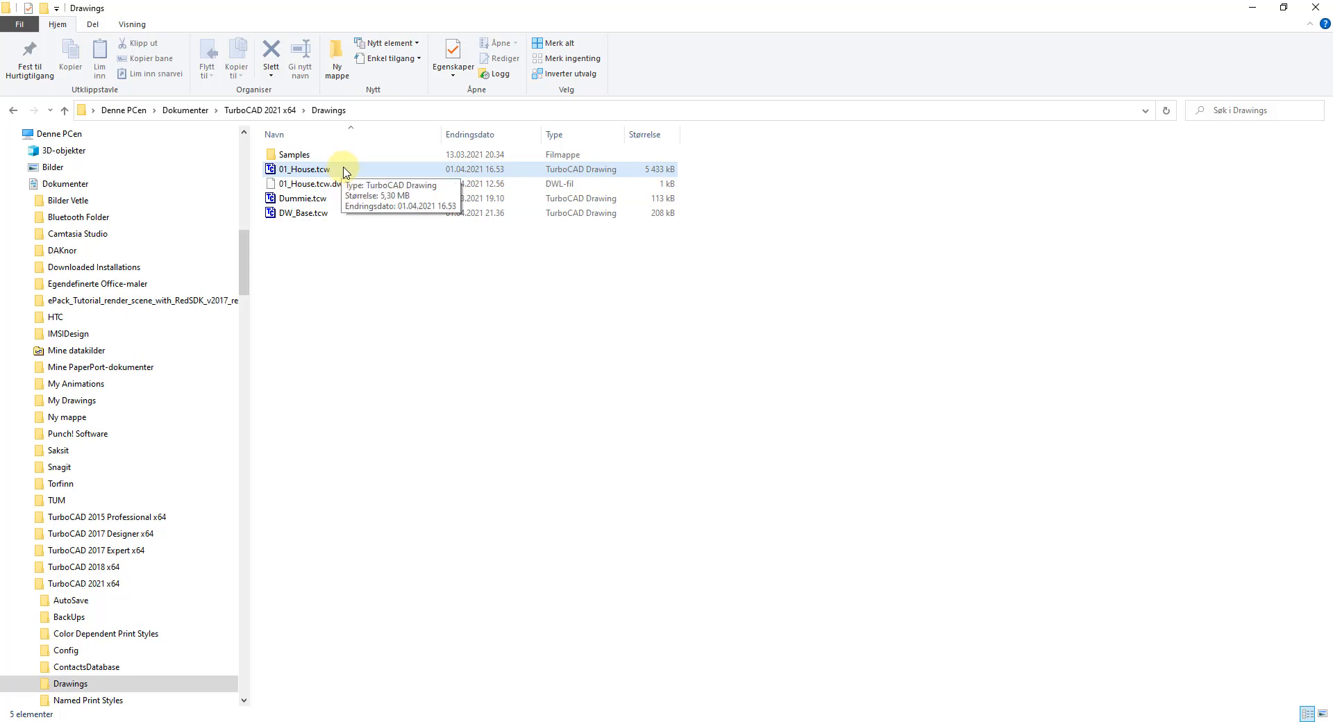
mouse_move(361, 189)
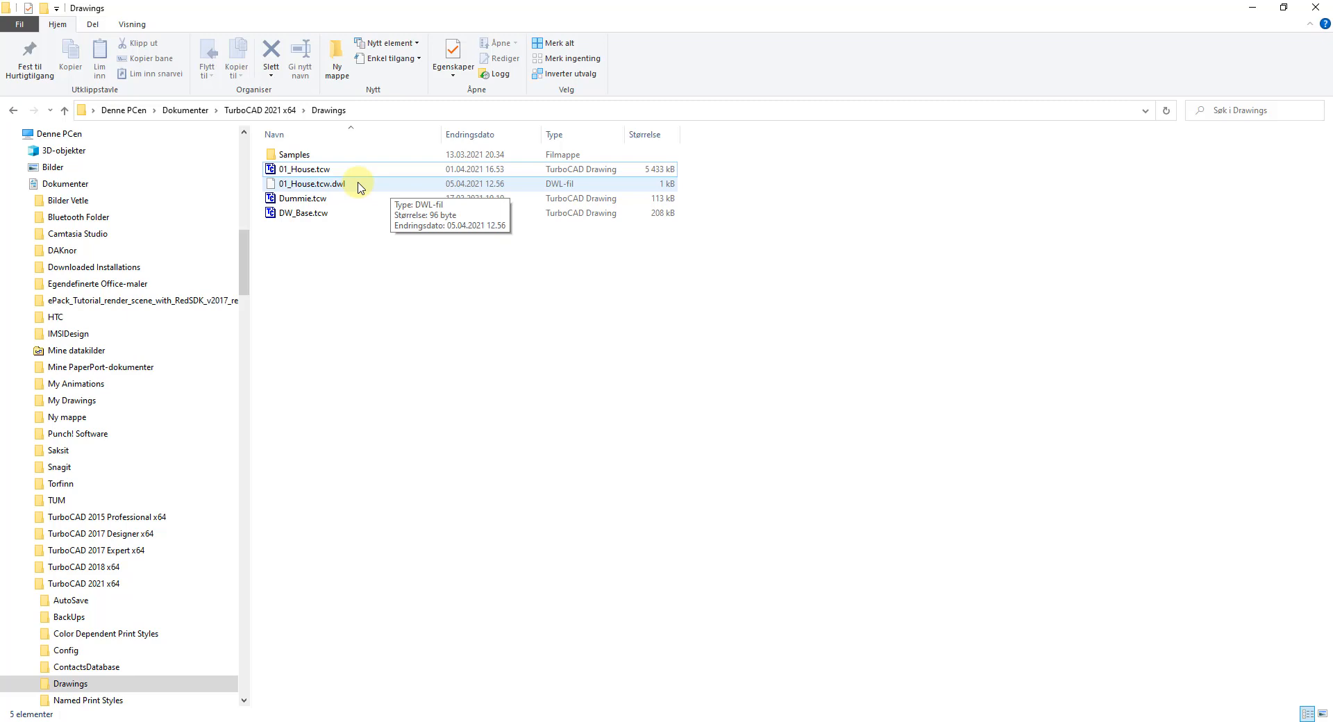
left_click(348, 273)
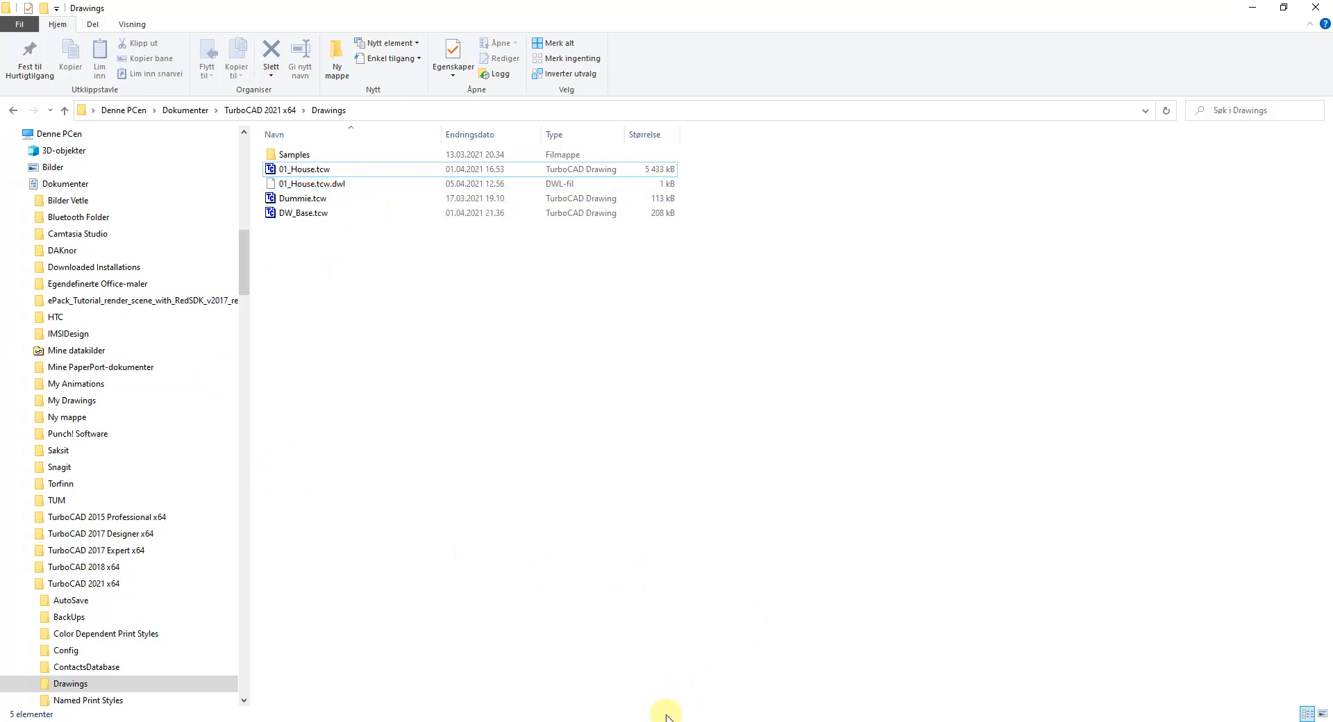
left_click(774, 720)
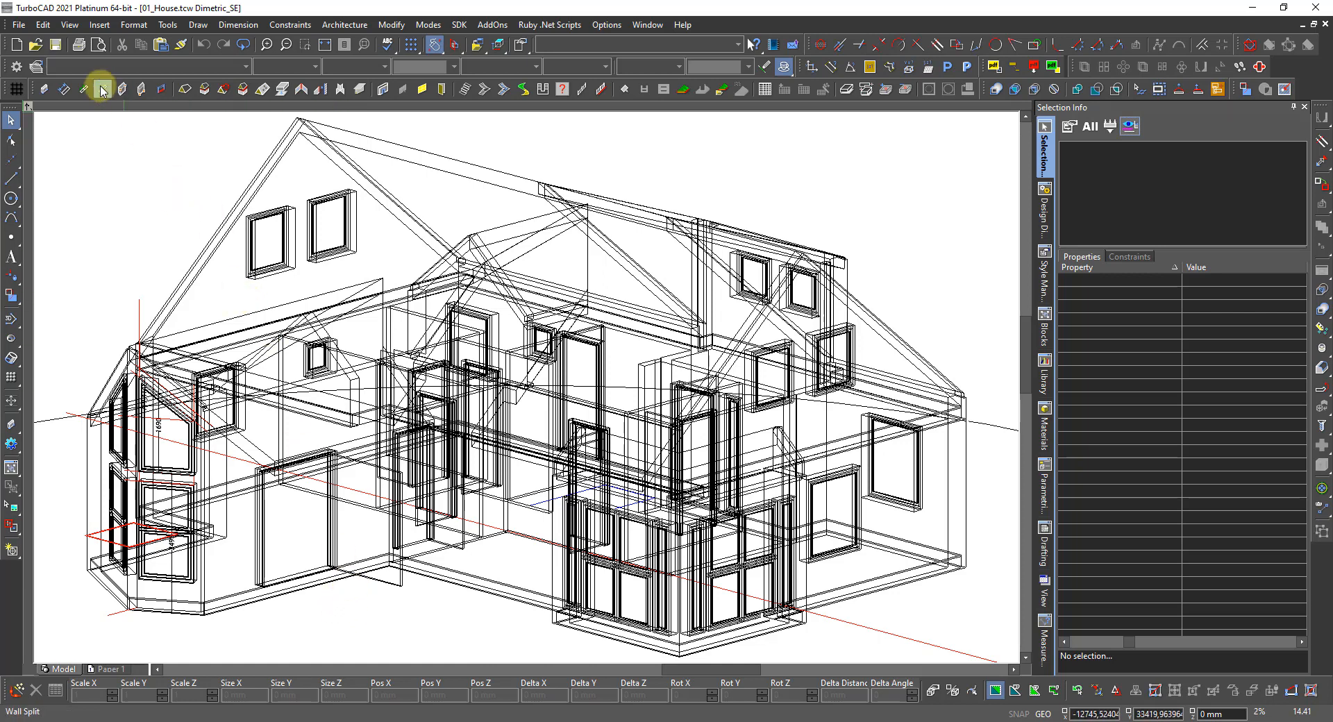
left_click(19, 25)
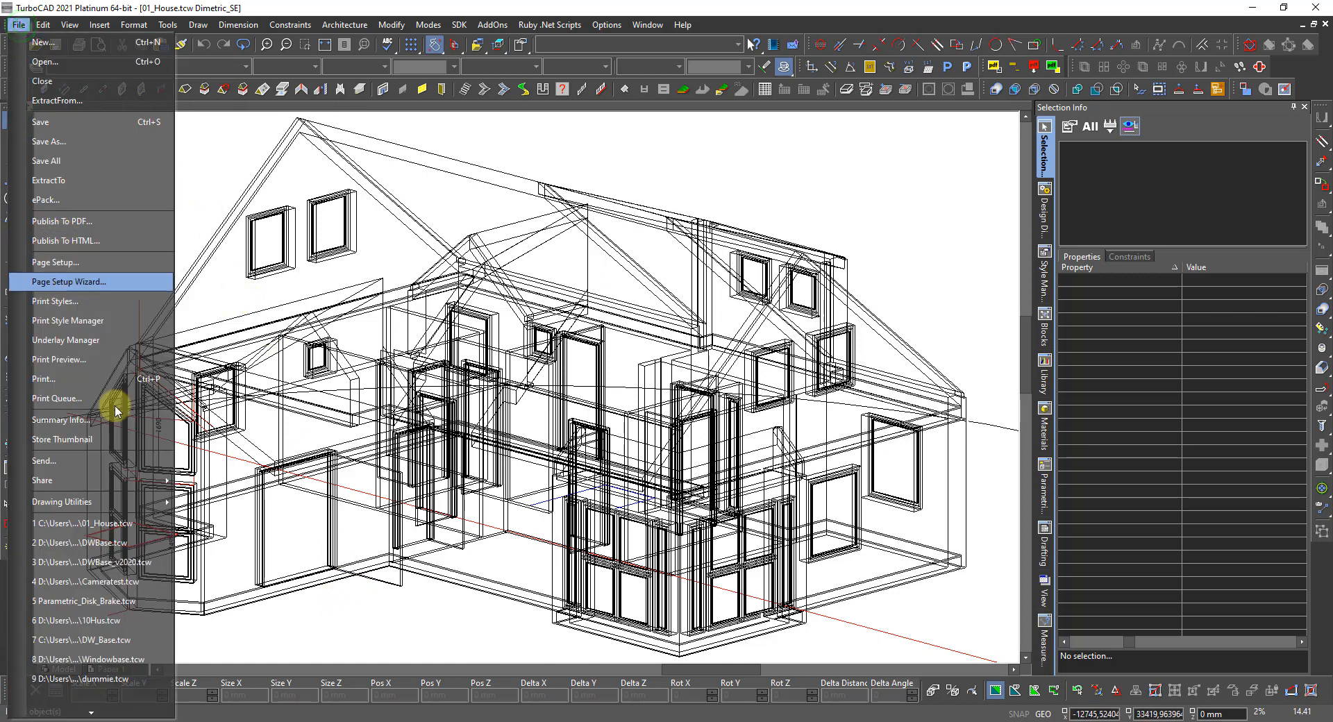
mouse_move(95, 503)
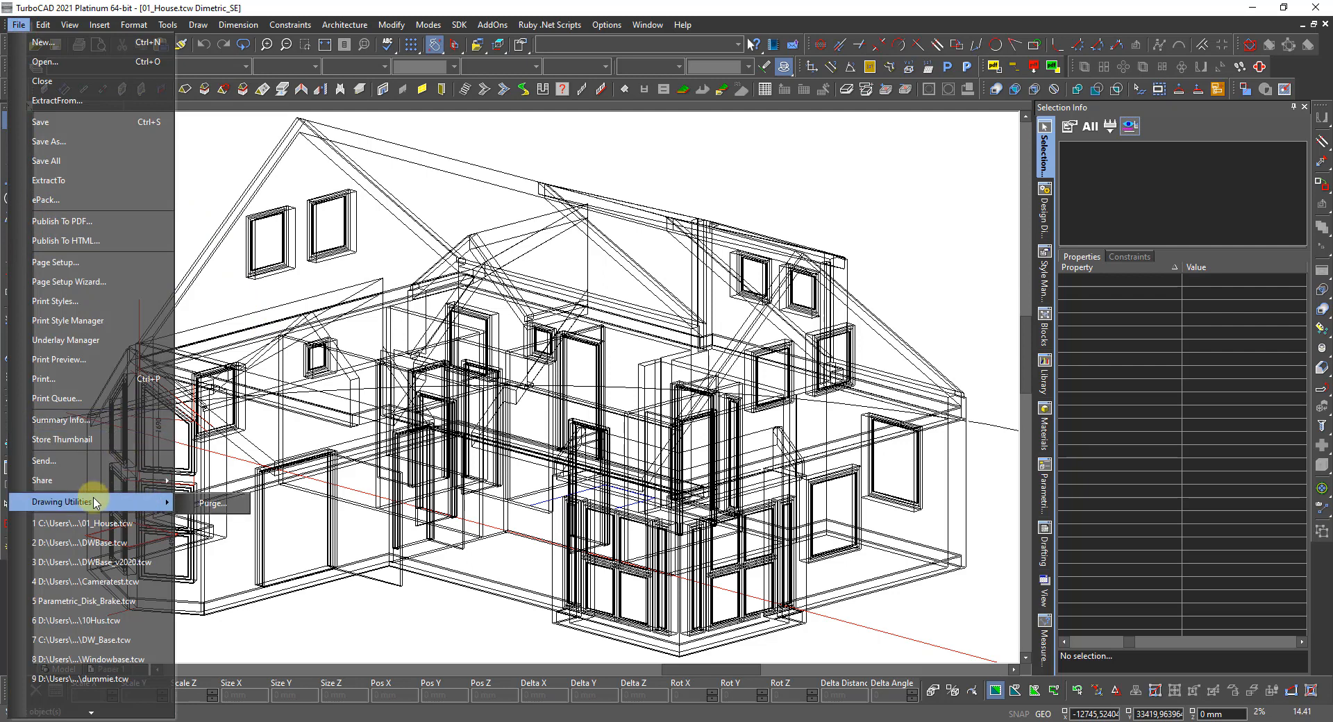
left_click(213, 503)
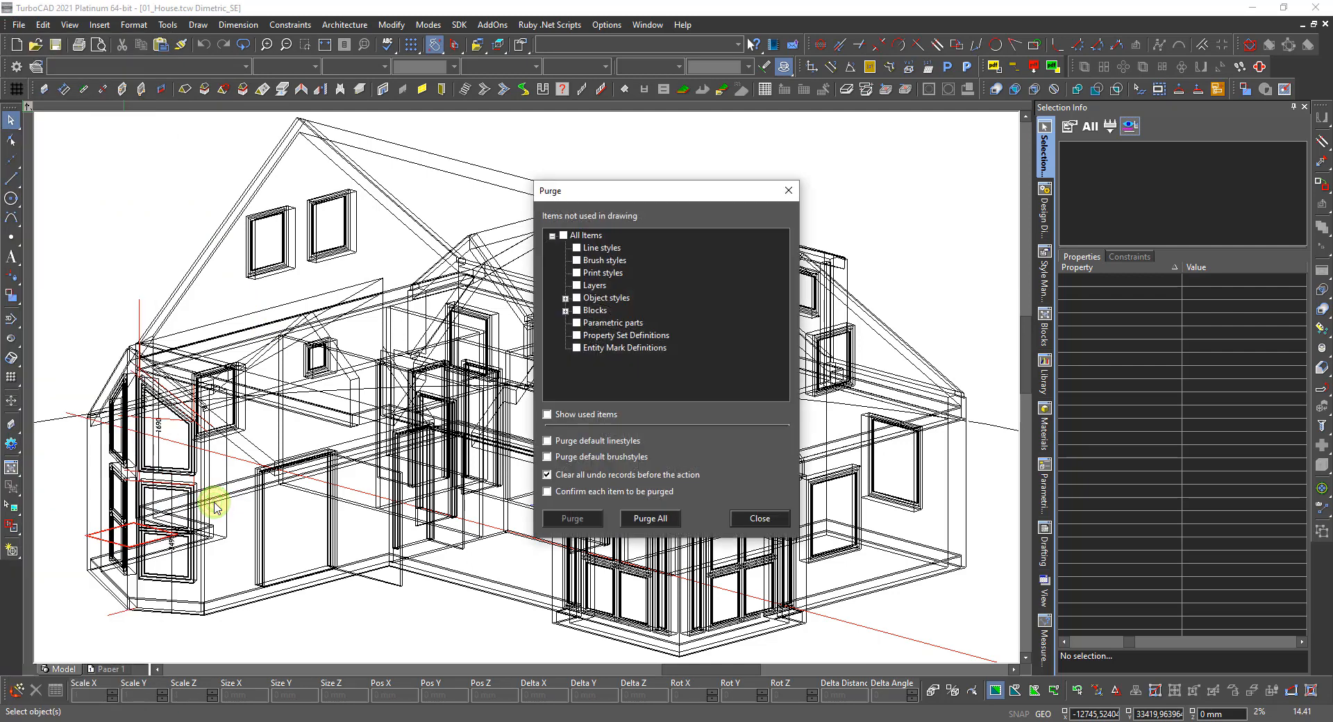
left_click(764, 520)
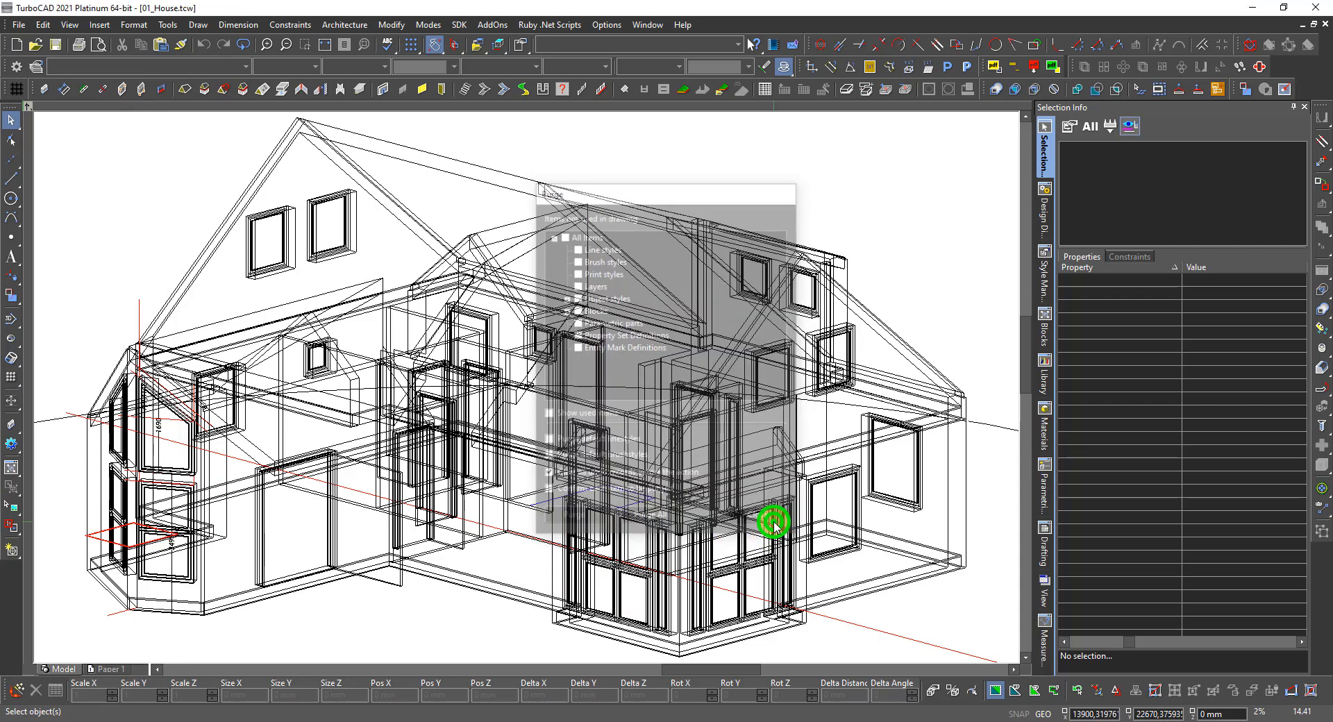
Make every hidden layer visible, from Underlay_1 floor through Modifier_Walls, including the roof, picture, stair and upper-floor layers
left_click(1046, 210)
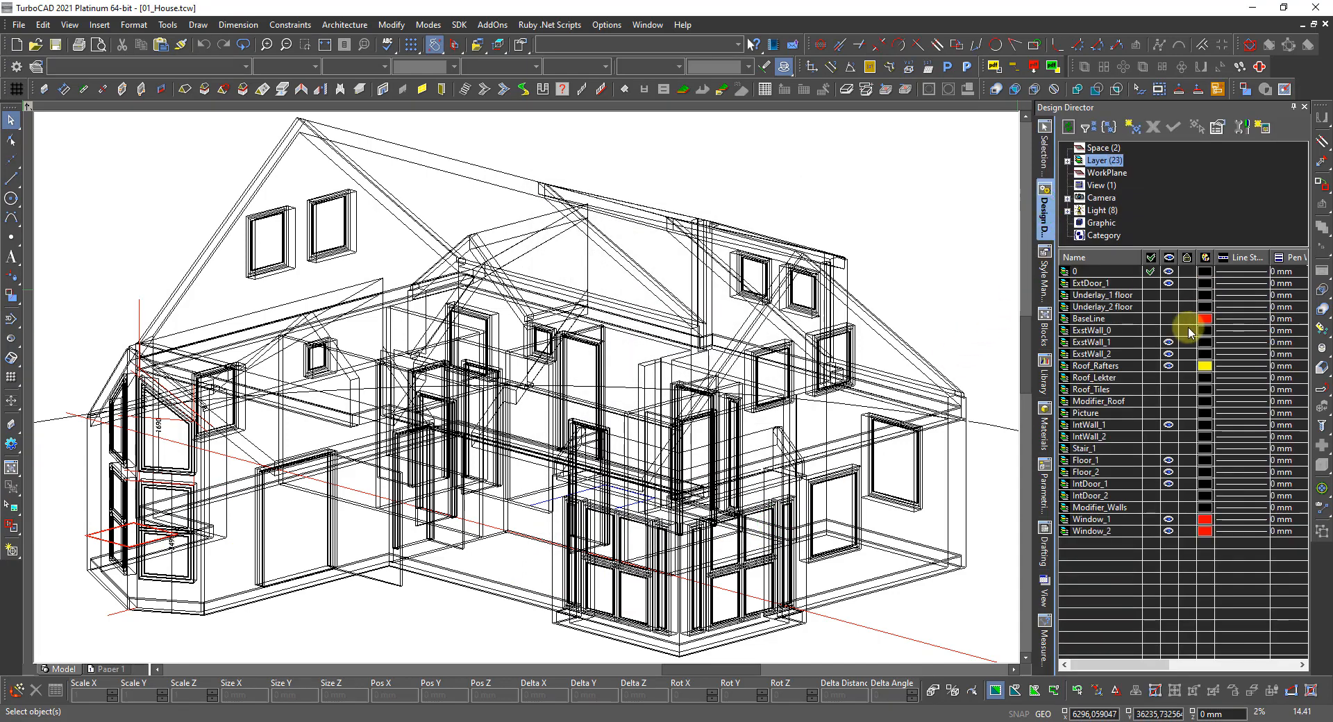
left_click(1169, 294)
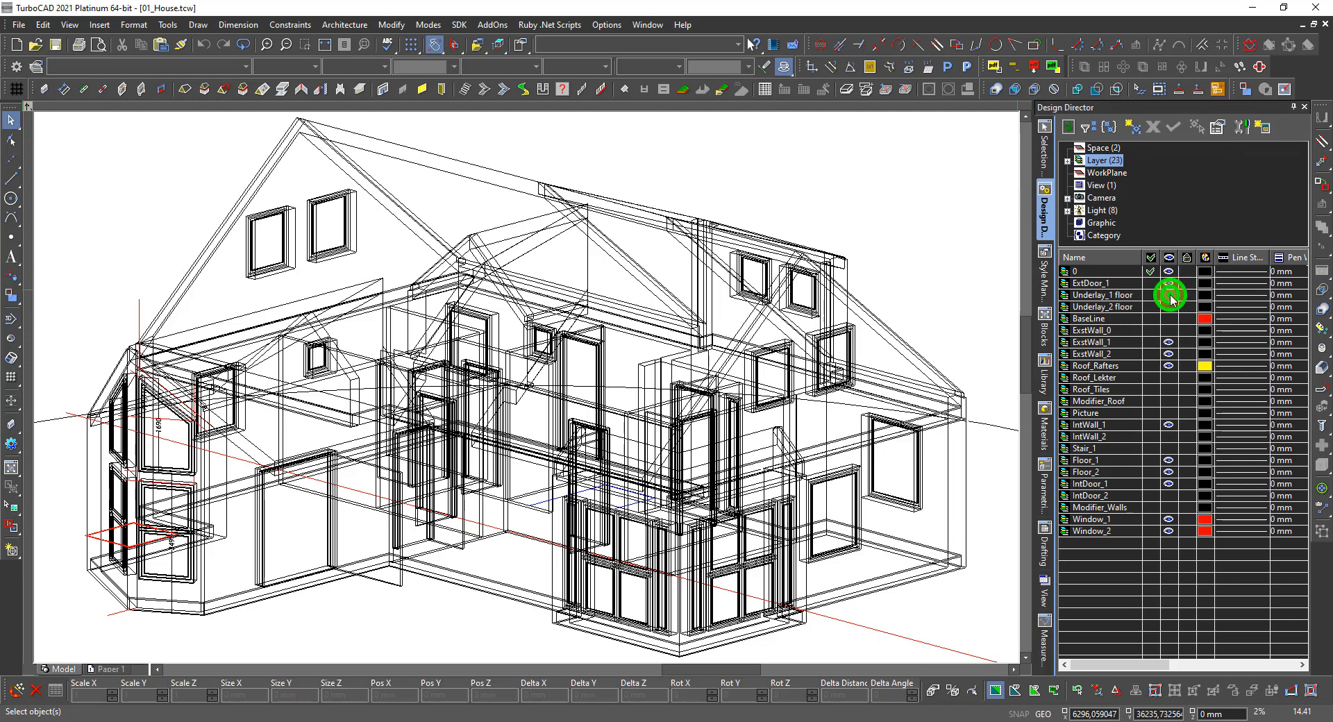
left_click(1168, 307)
left_click(1169, 318)
left_click(1168, 332)
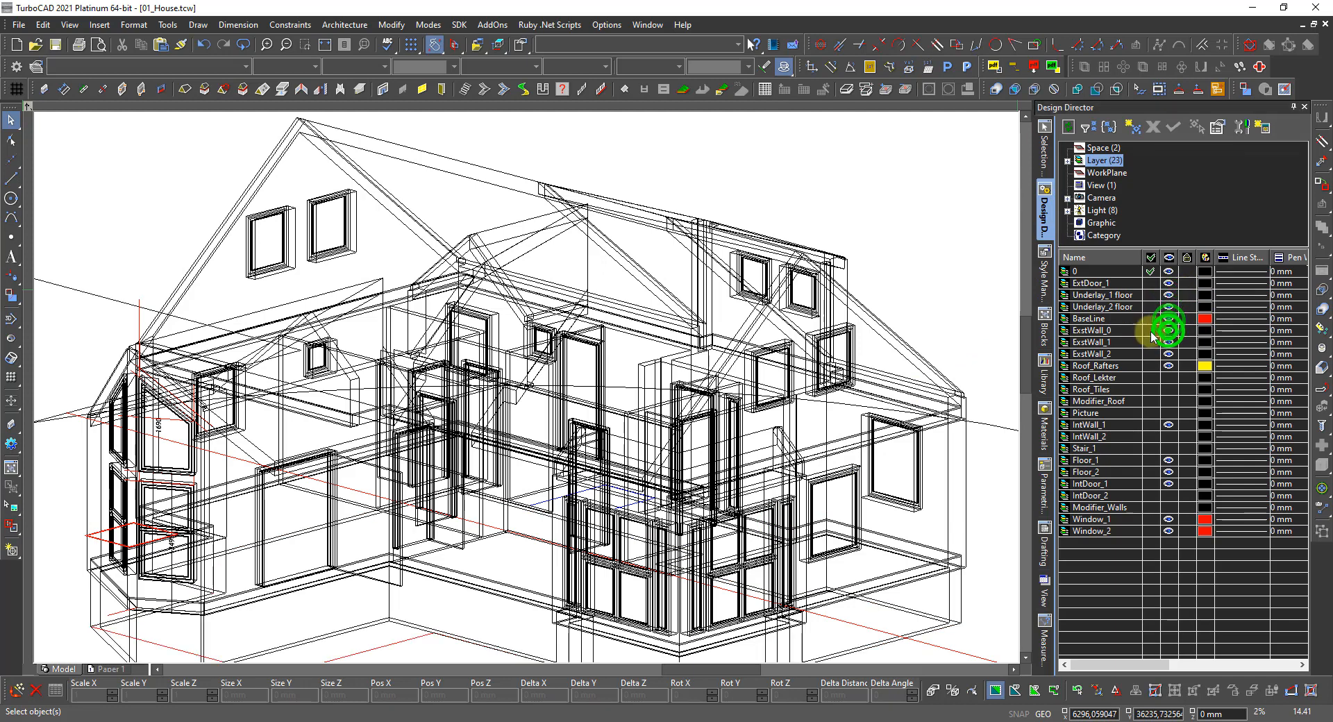
left_click(1167, 378)
left_click(1171, 391)
left_click(1169, 400)
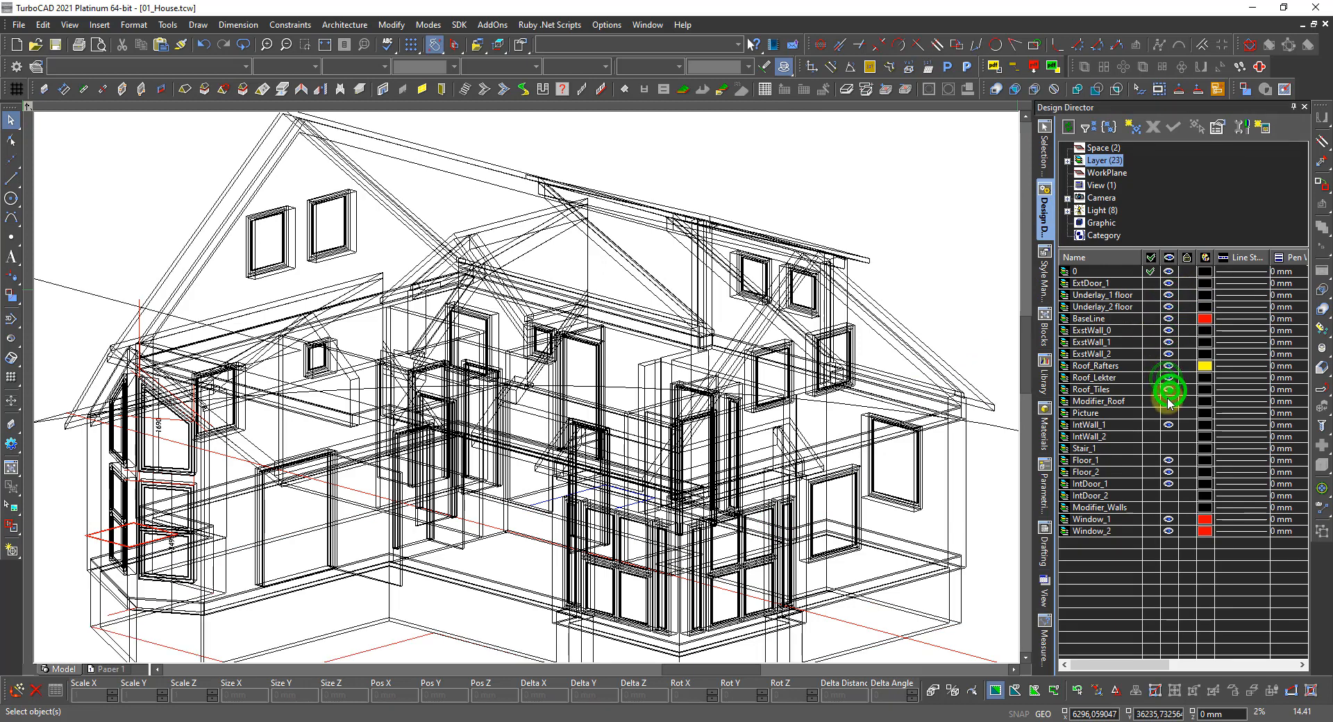
left_click(1168, 412)
left_click(1169, 436)
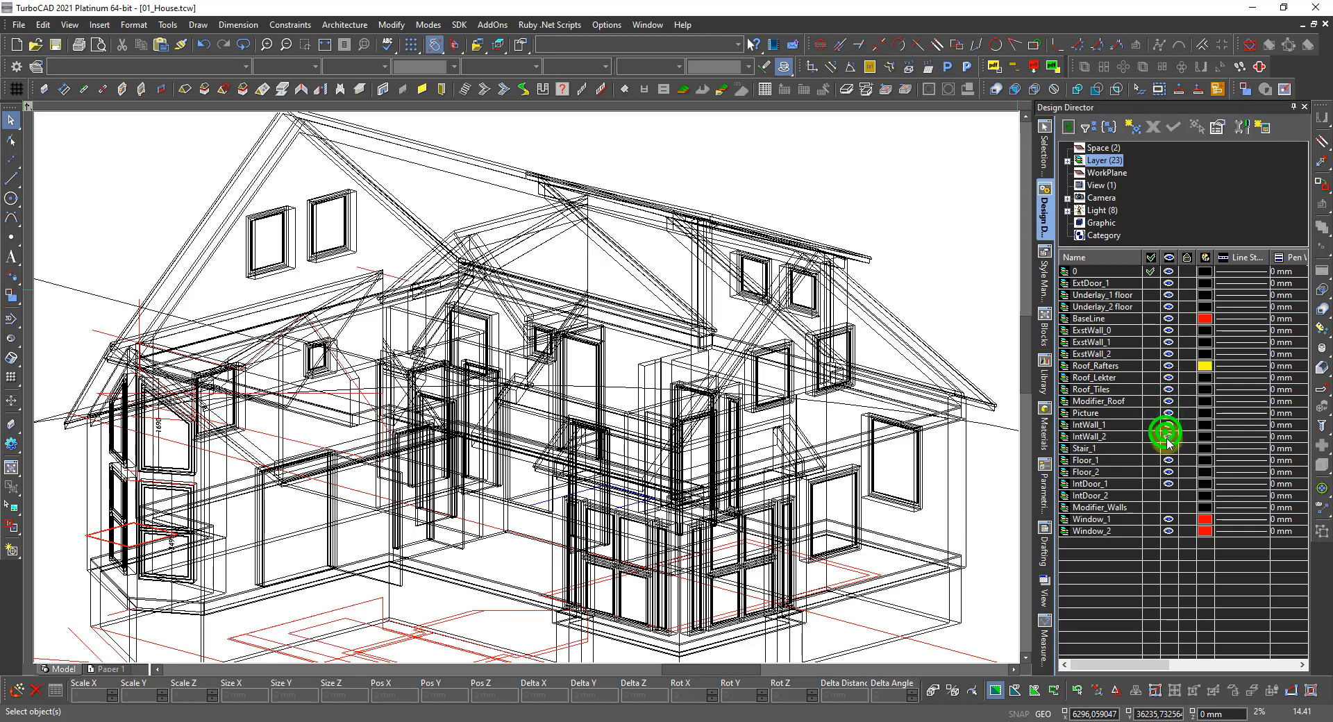
left_click(1168, 448)
left_click(1168, 495)
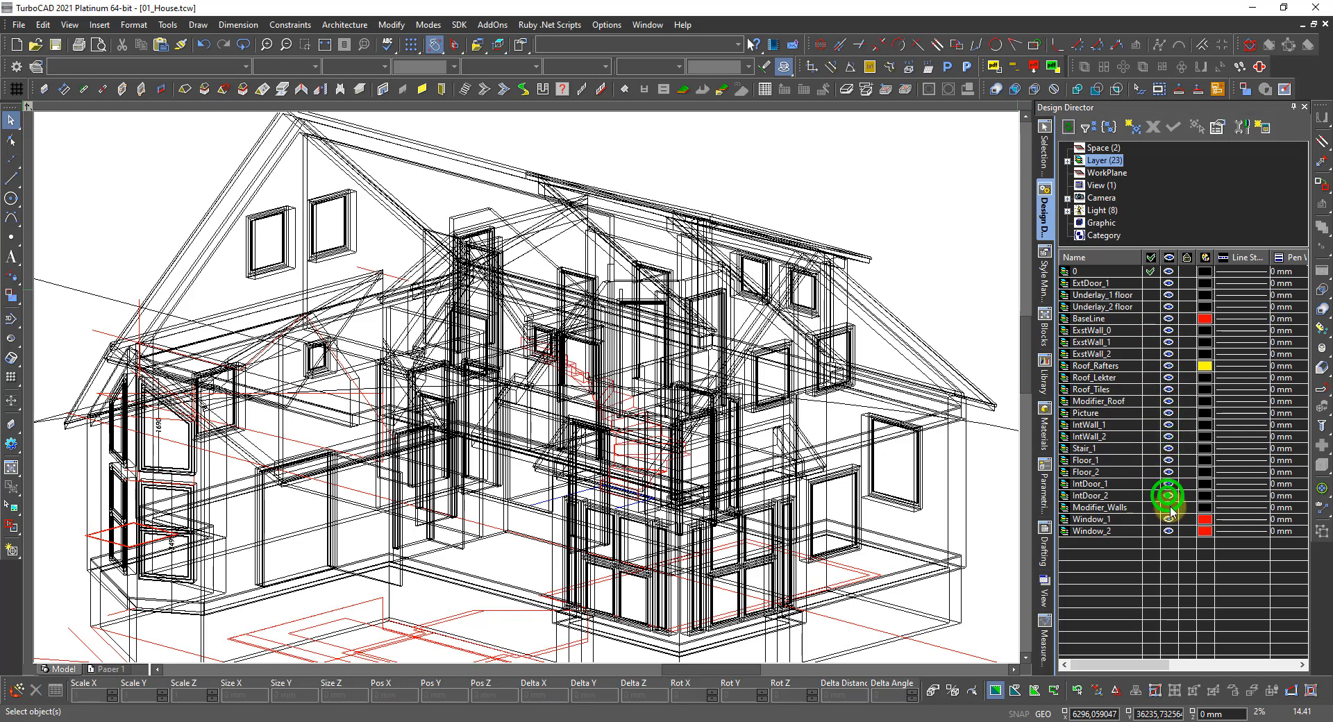
left_click(1168, 507)
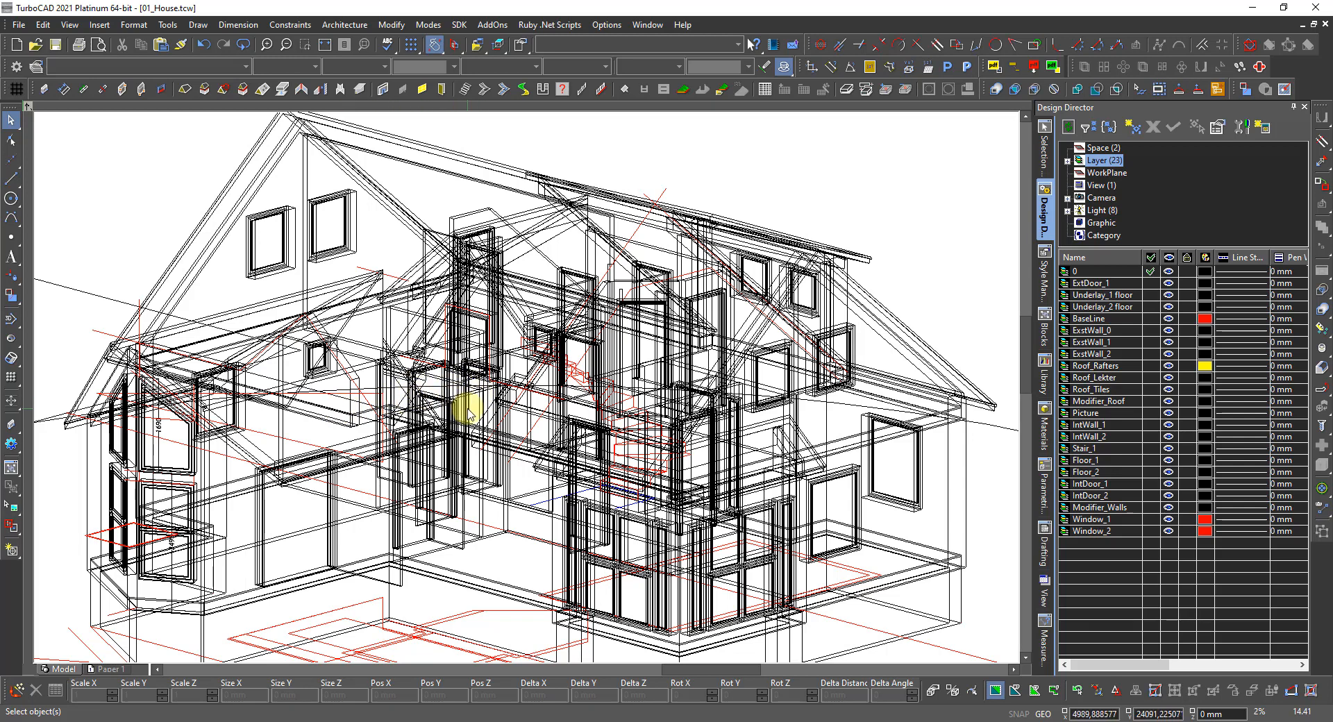
Examine the unused object styles and blocks offered by the Purge utility, and close it without purging
left_click(20, 26)
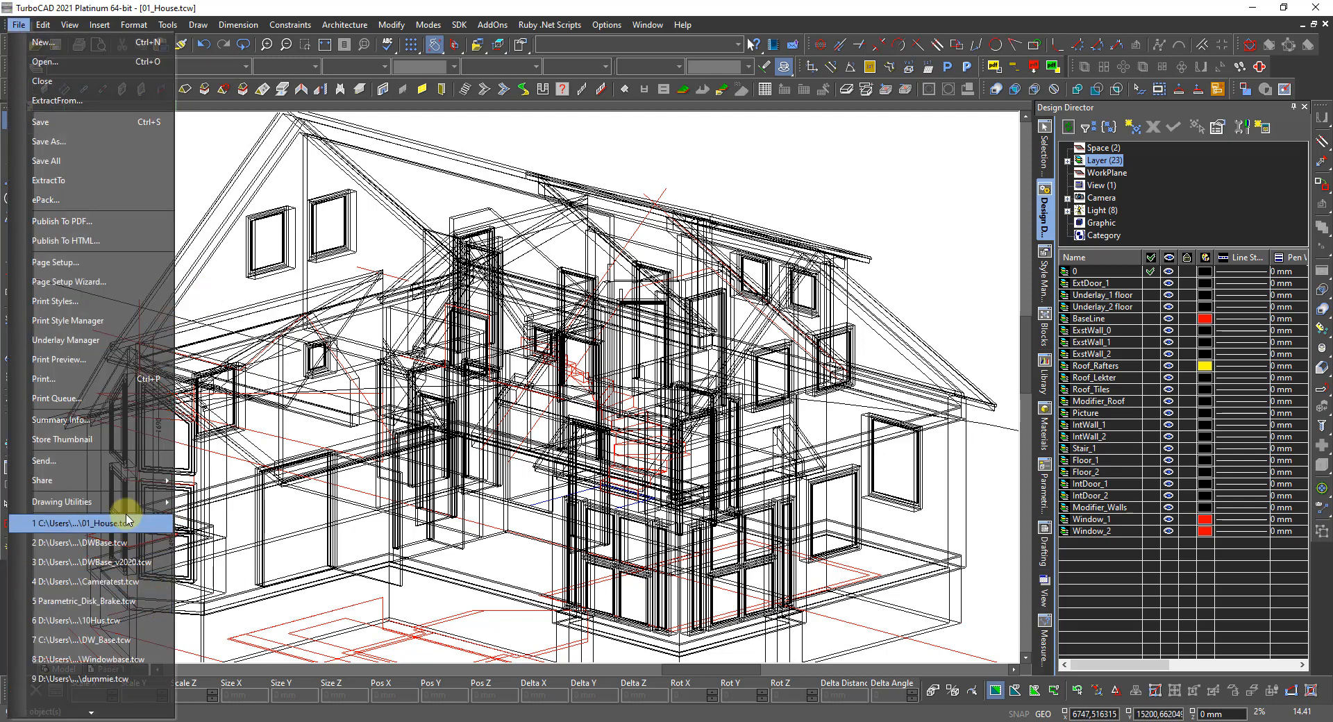
mouse_move(118, 501)
left_click(223, 503)
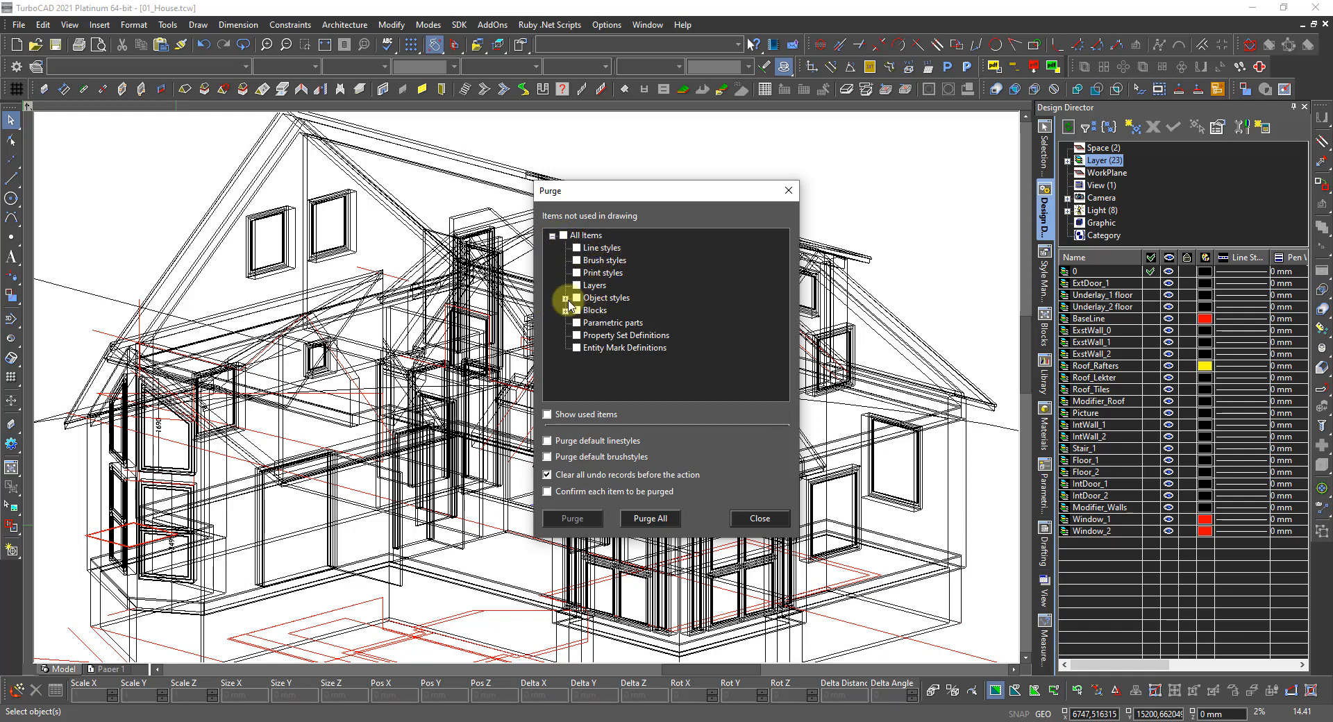
left_click(566, 299)
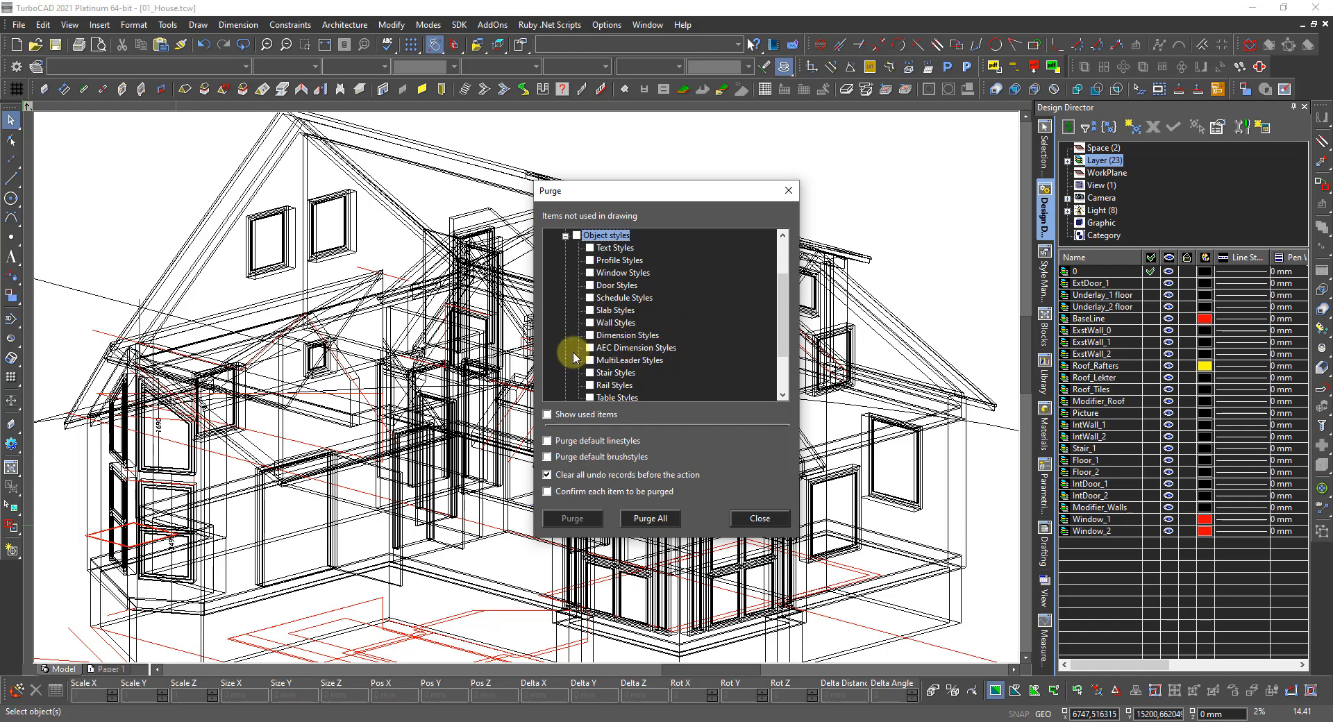
scroll(647, 359, "down", 1)
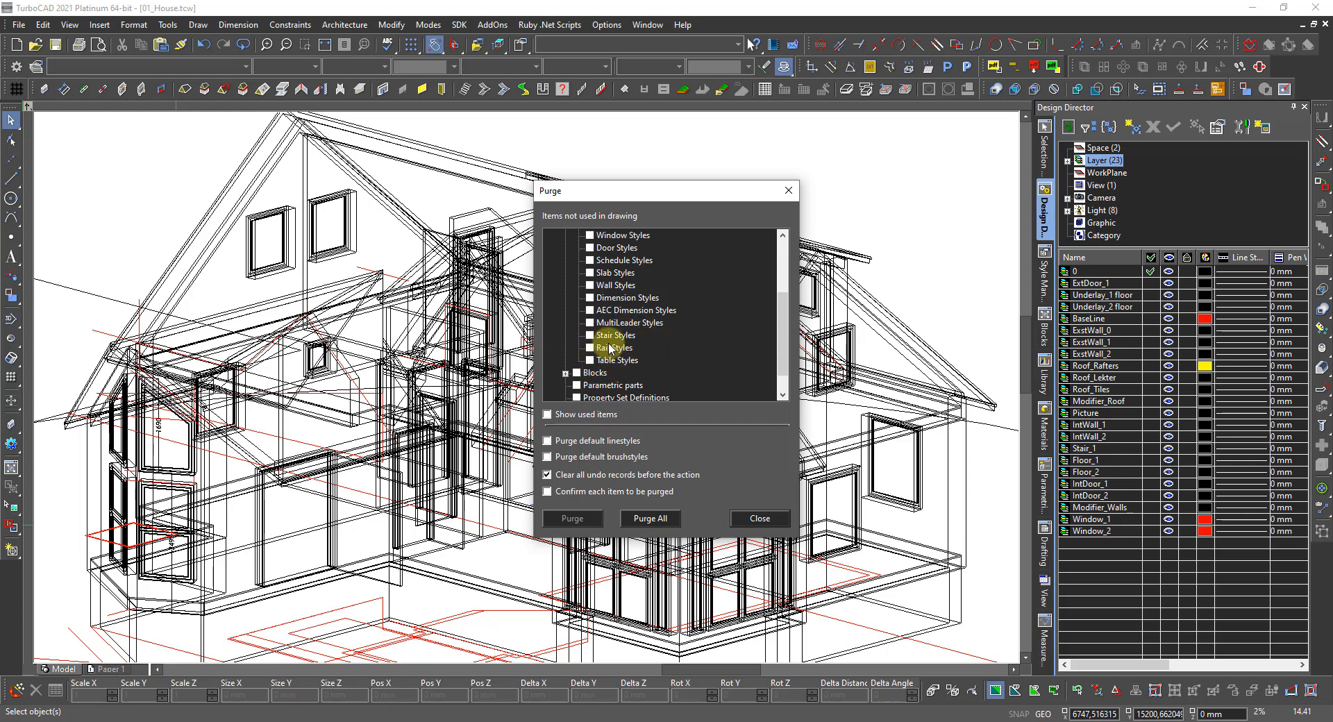
scroll(605, 351, "down", 1)
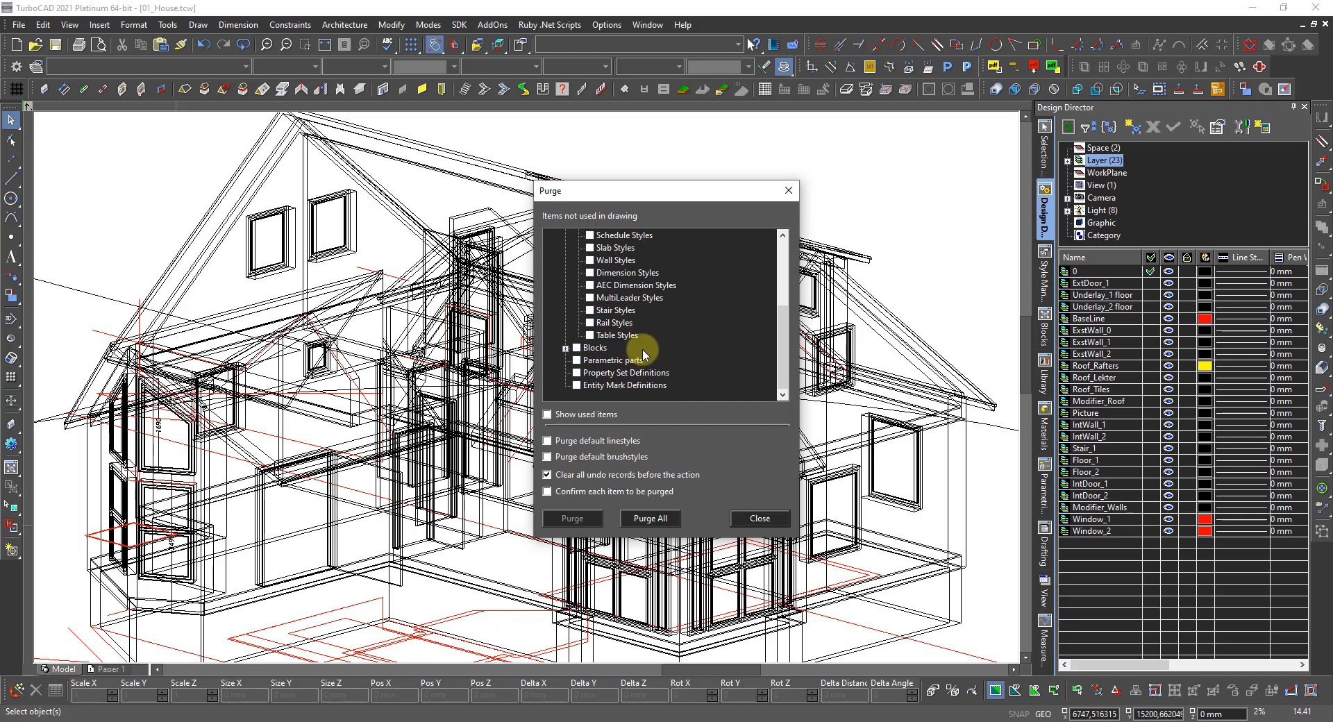
left_click(565, 348)
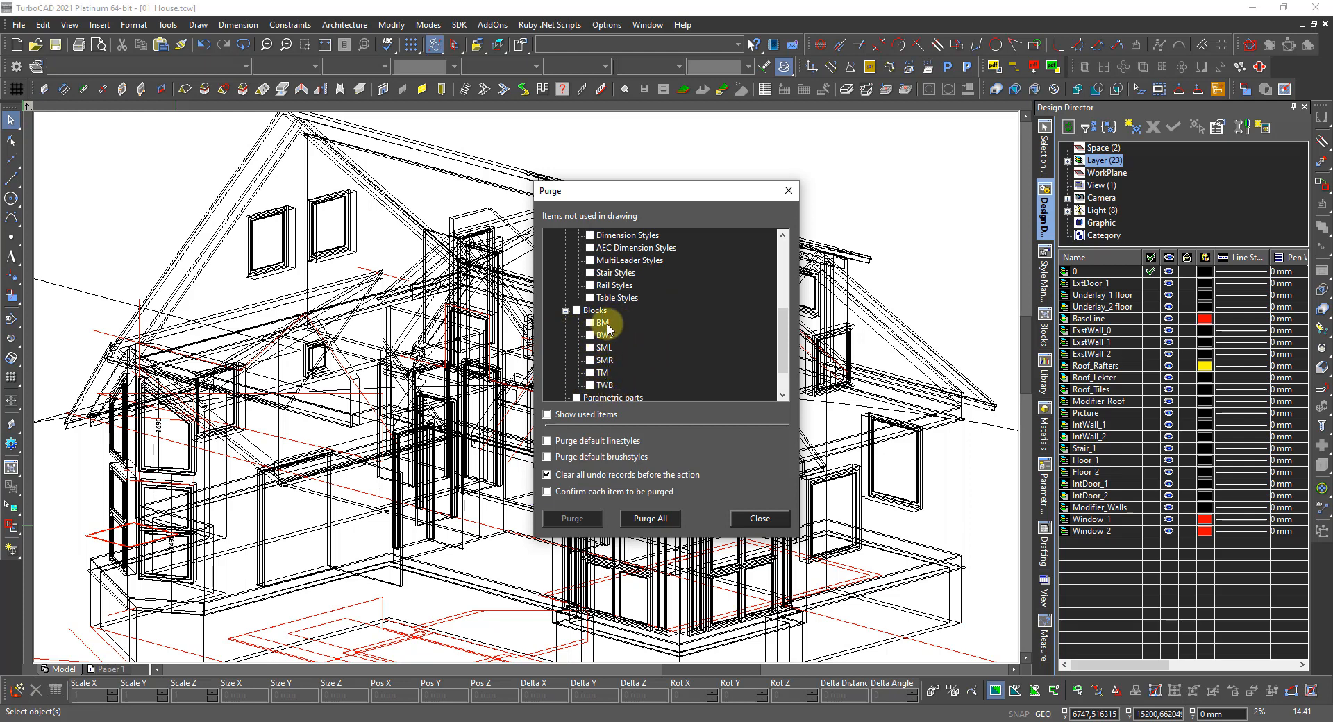
scroll(603, 375, "down", 1)
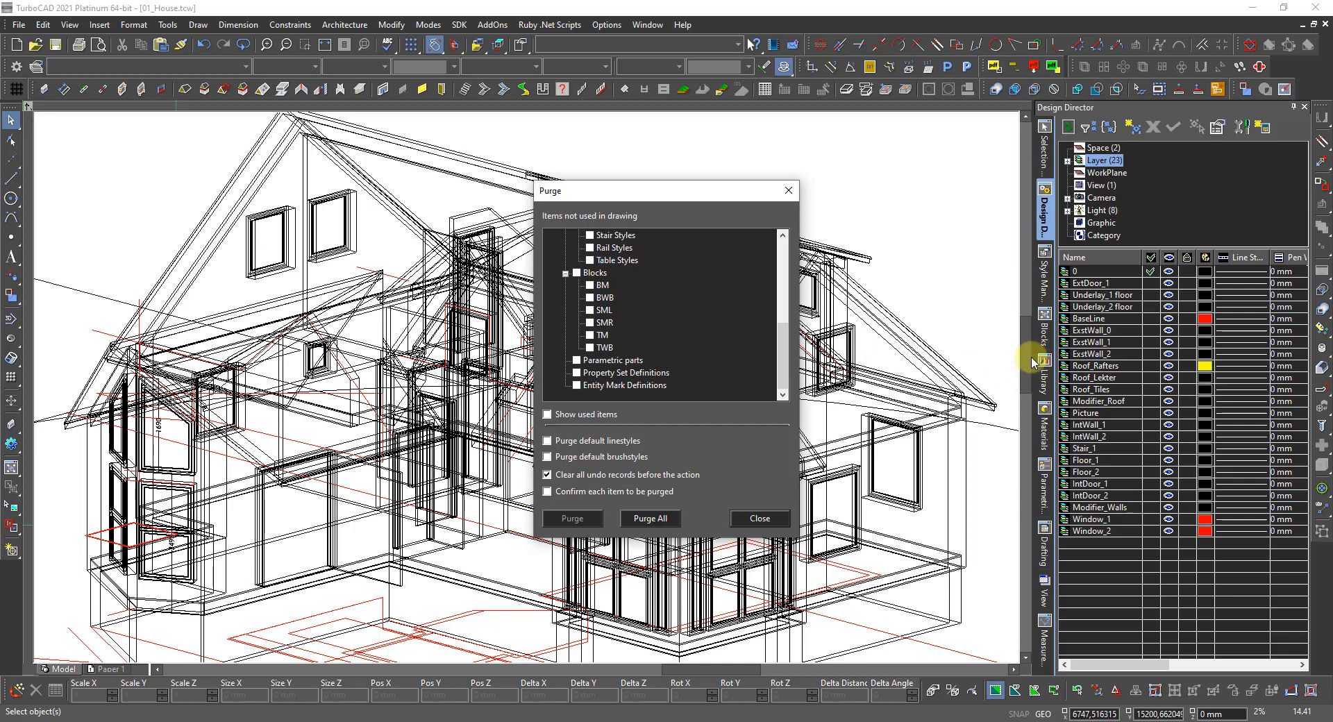
left_click(967, 311)
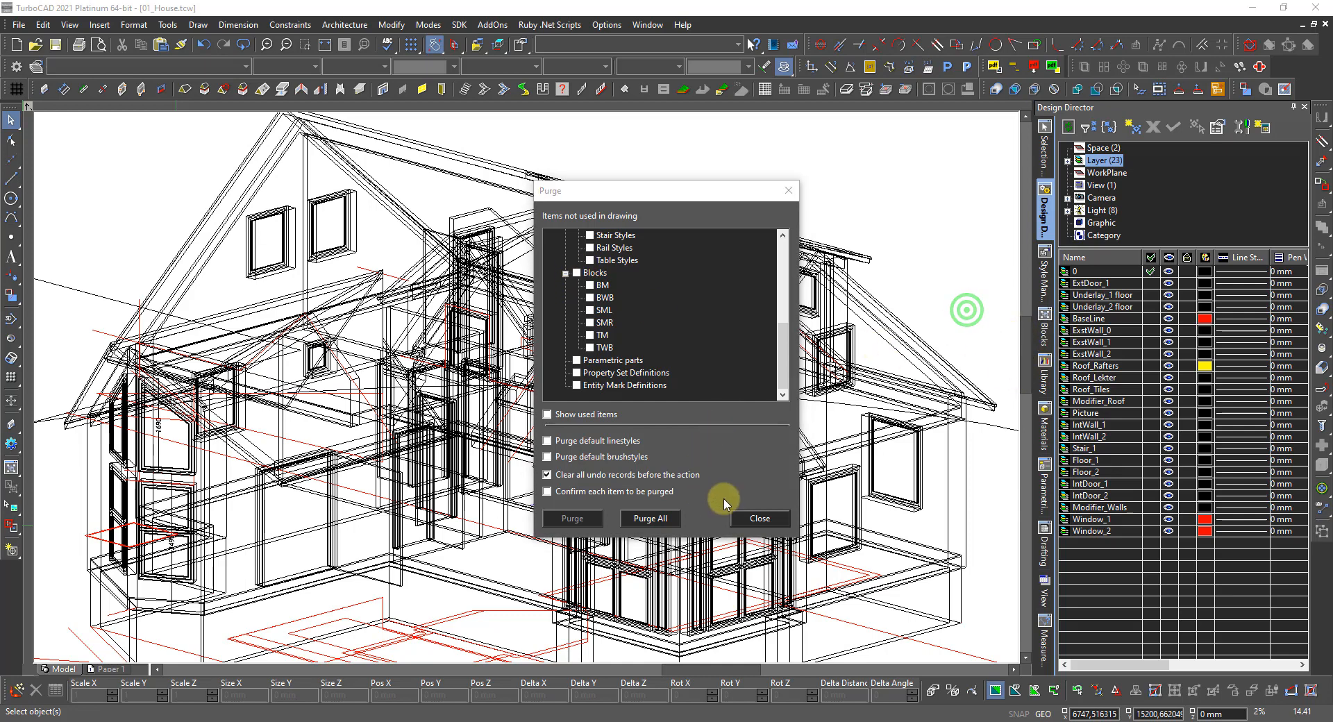
left_click(758, 518)
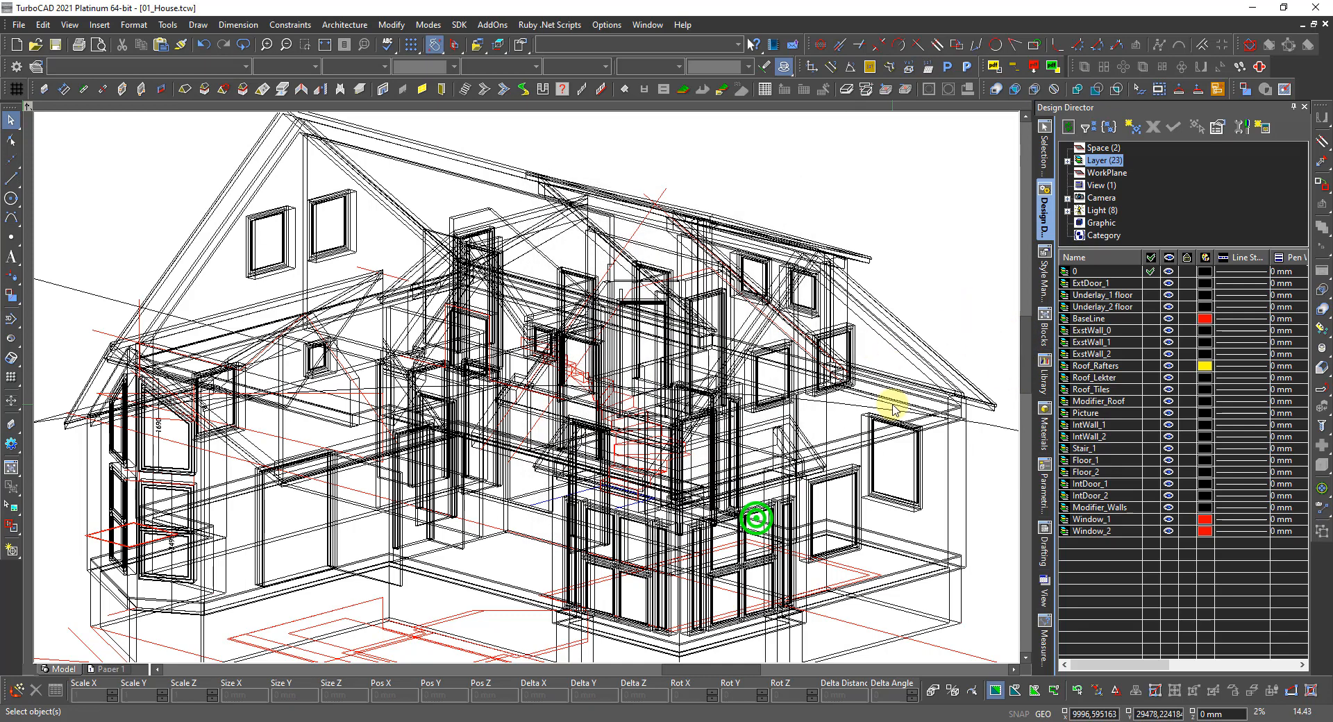
Review the drawing's blocks, the Standard window style and the list of door styles
left_click(1045, 328)
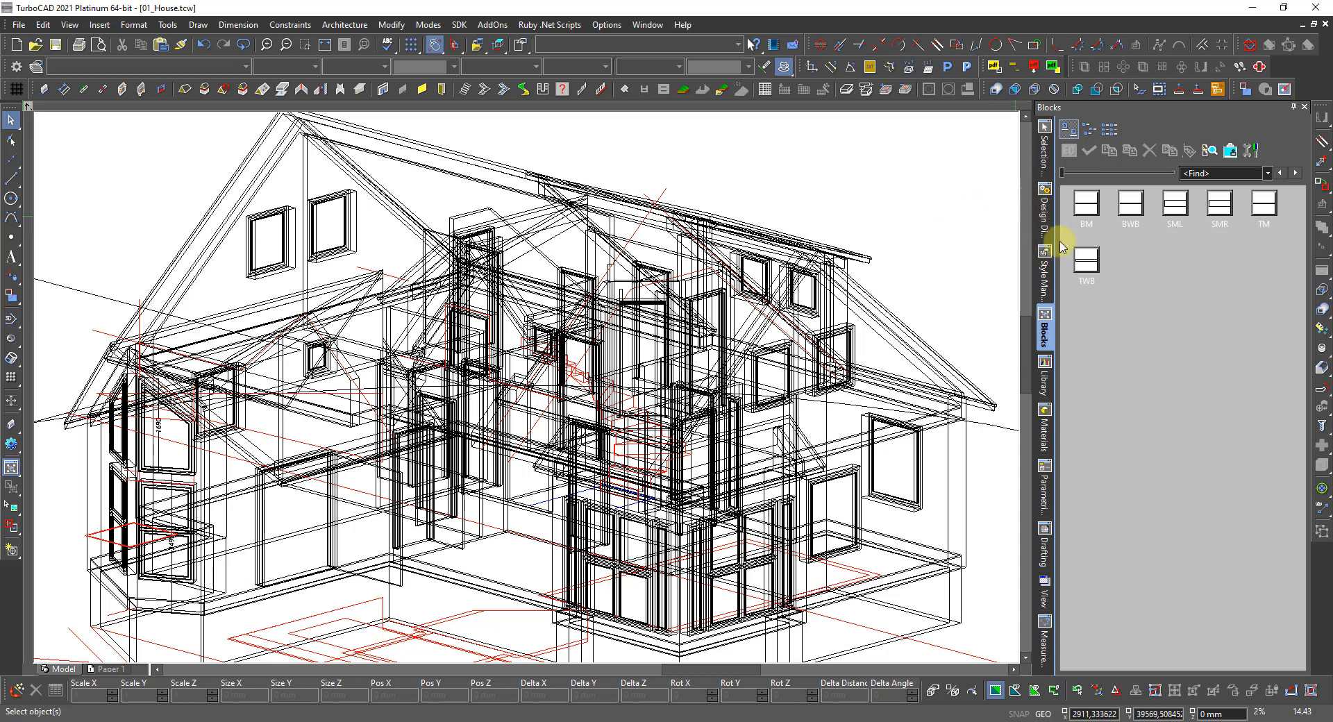
left_click(1042, 273)
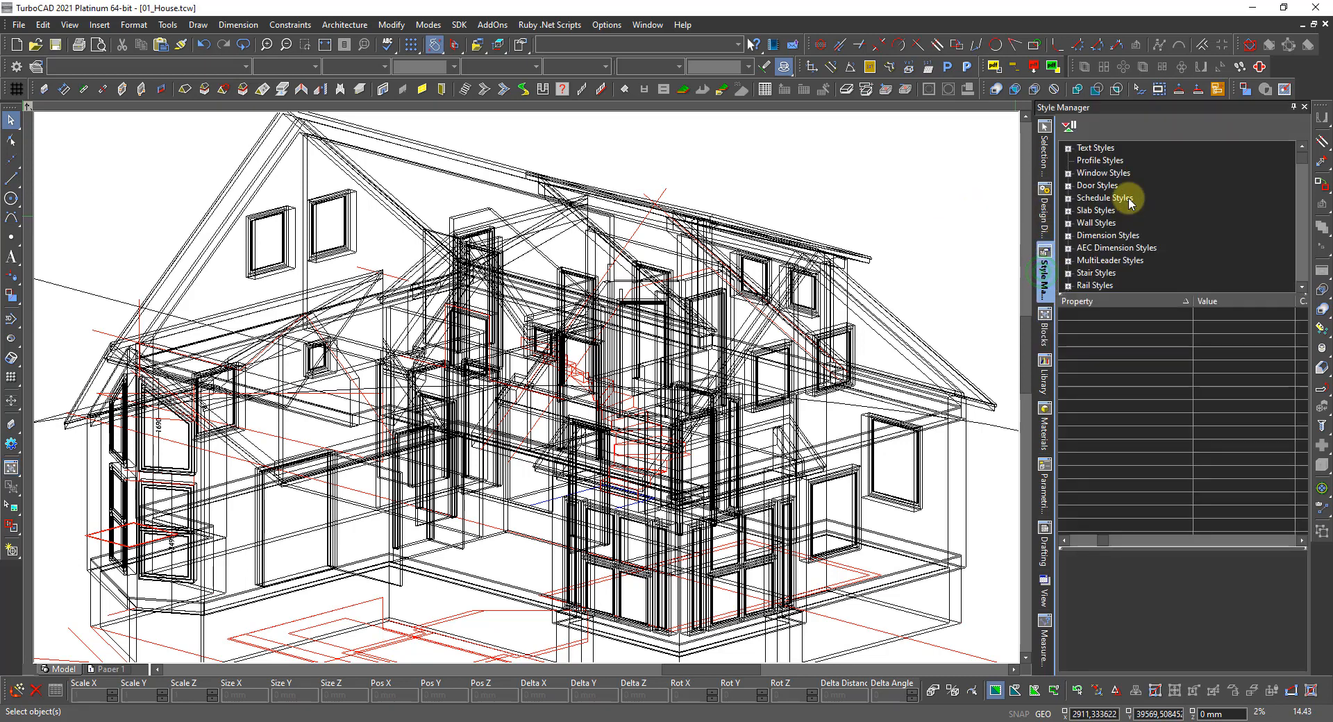
left_click(1068, 173)
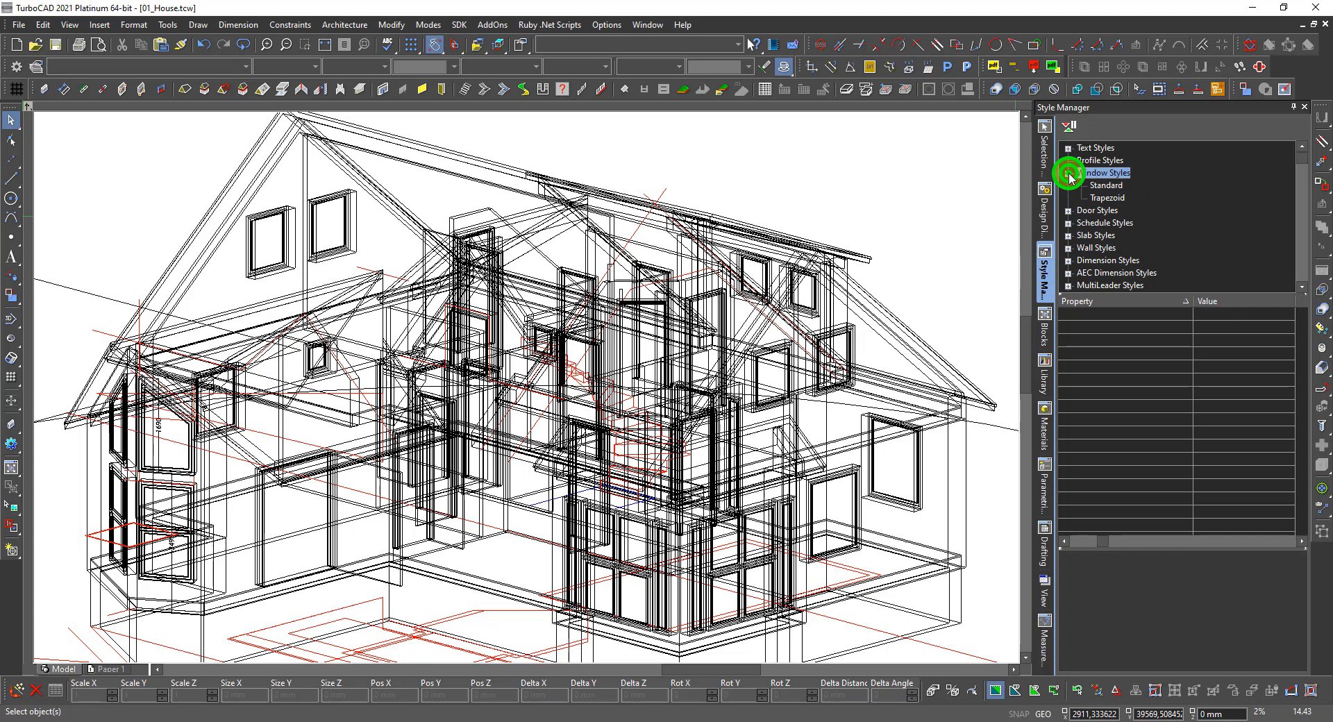
left_click(1108, 186)
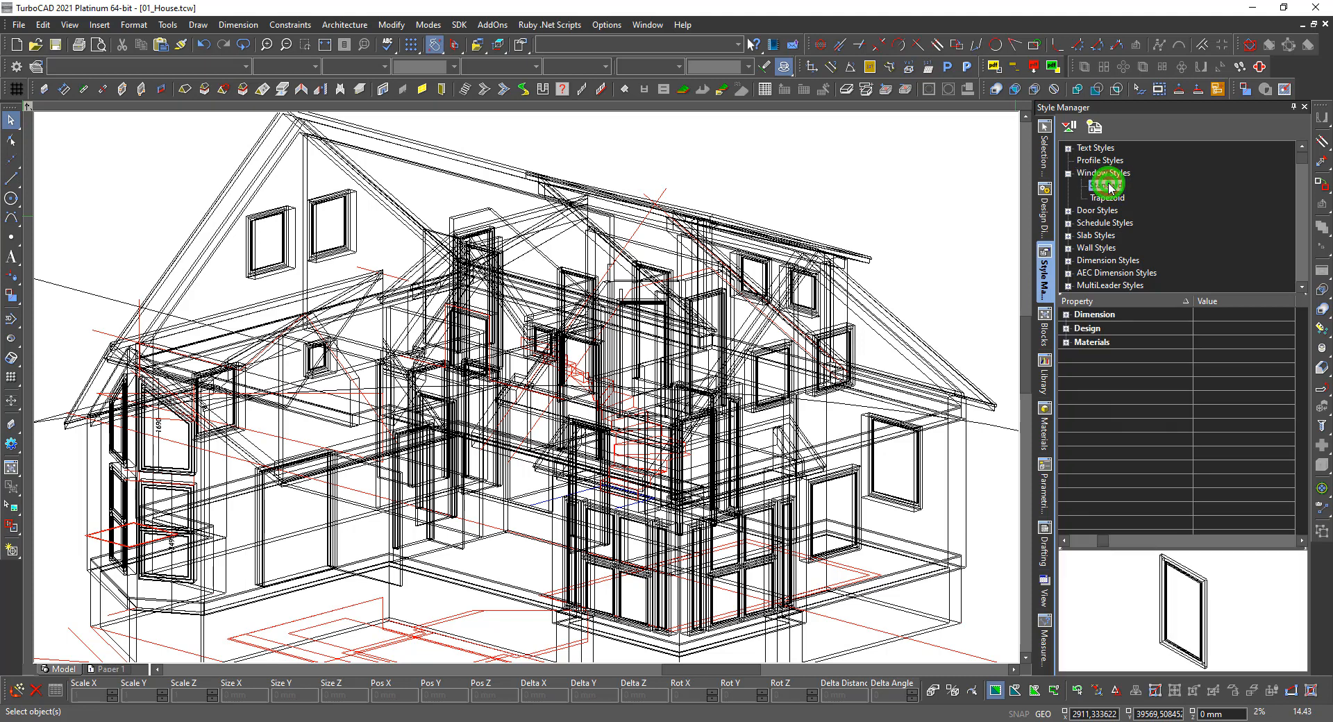
left_click(1070, 212)
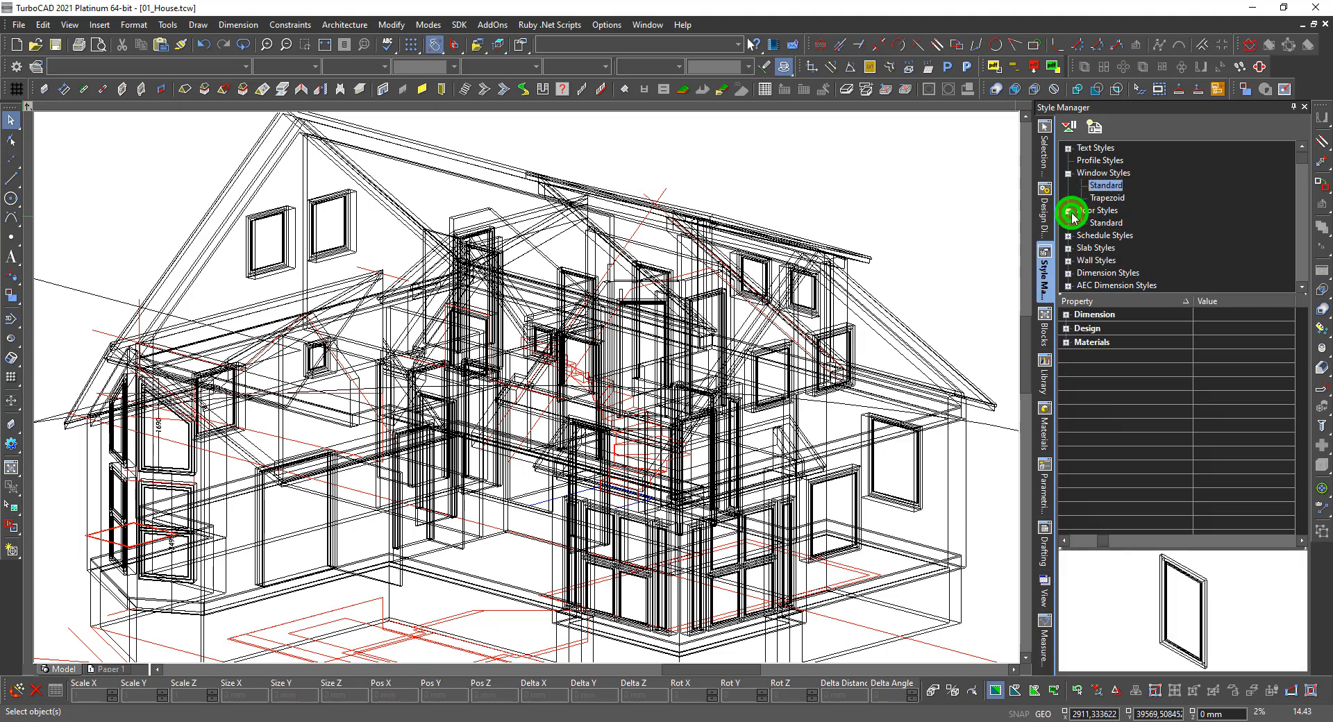
Review the slab, wall, dimension and stair styles stored in the drawing
left_click(1068, 249)
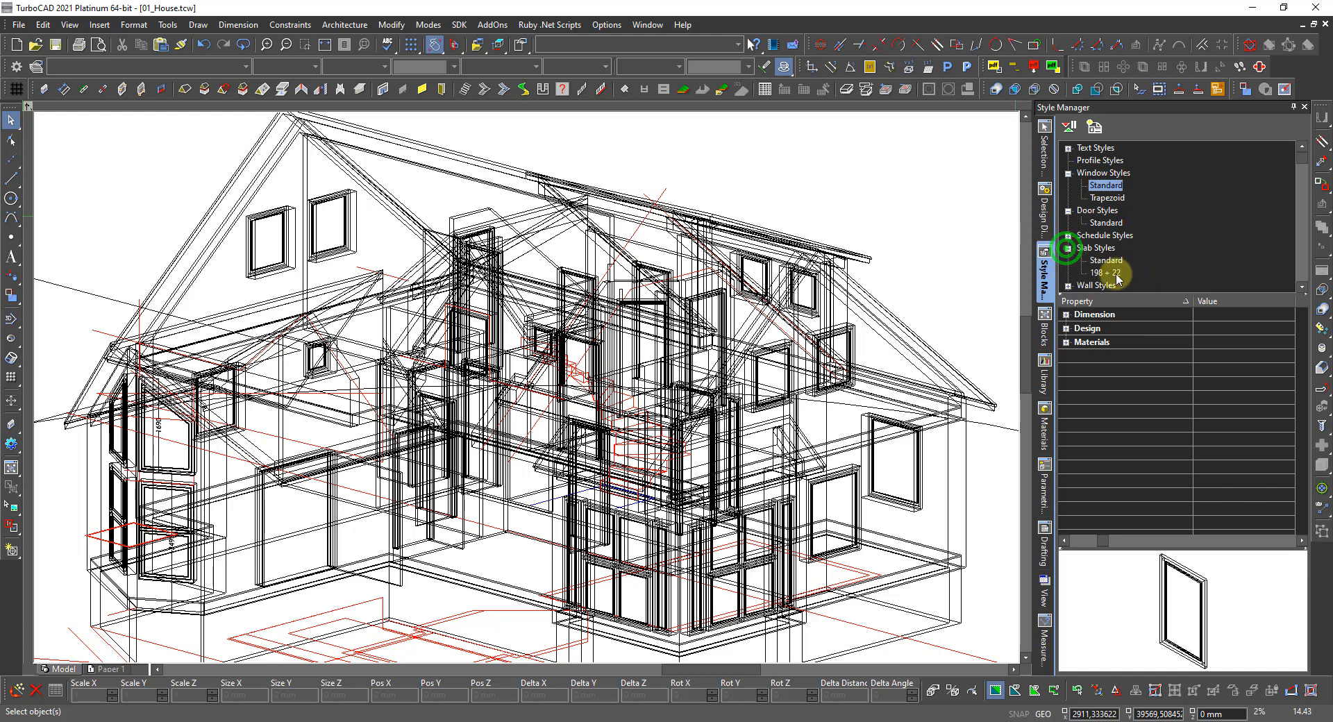
scroll(1068, 270, "down", 1)
left_click(1068, 247)
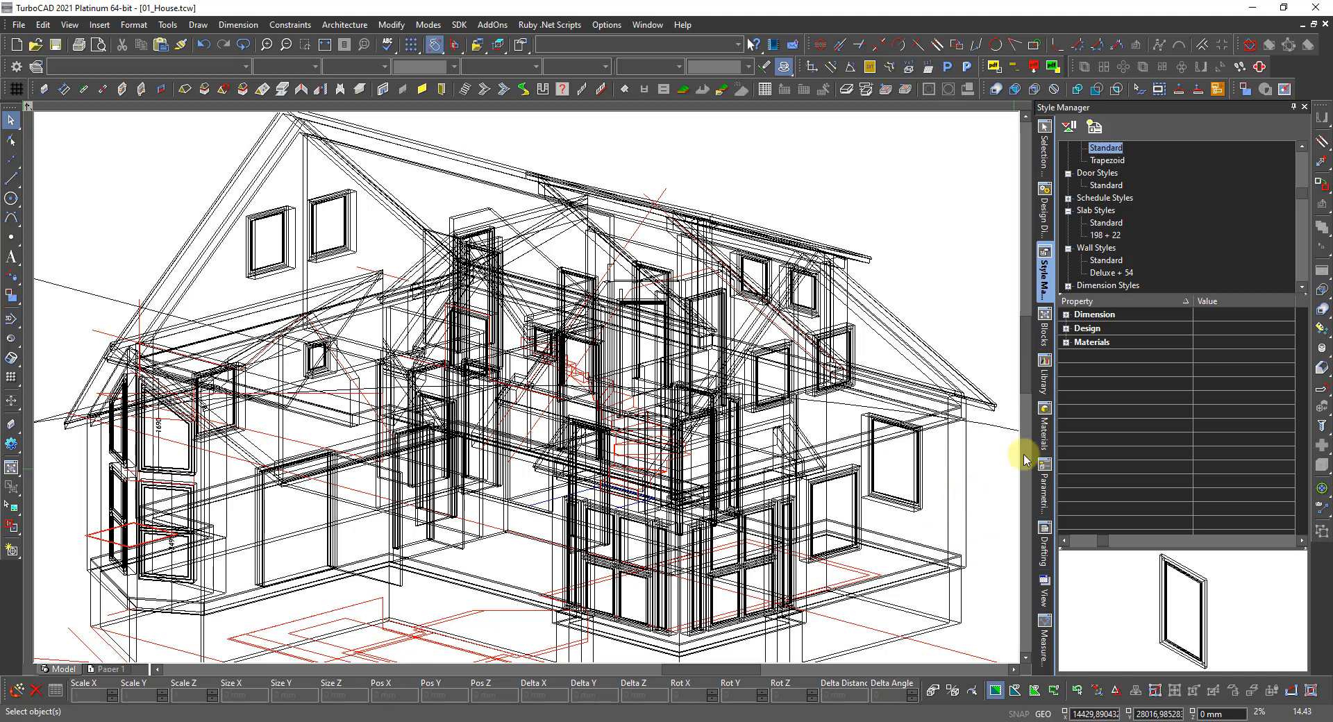
left_click(1068, 286)
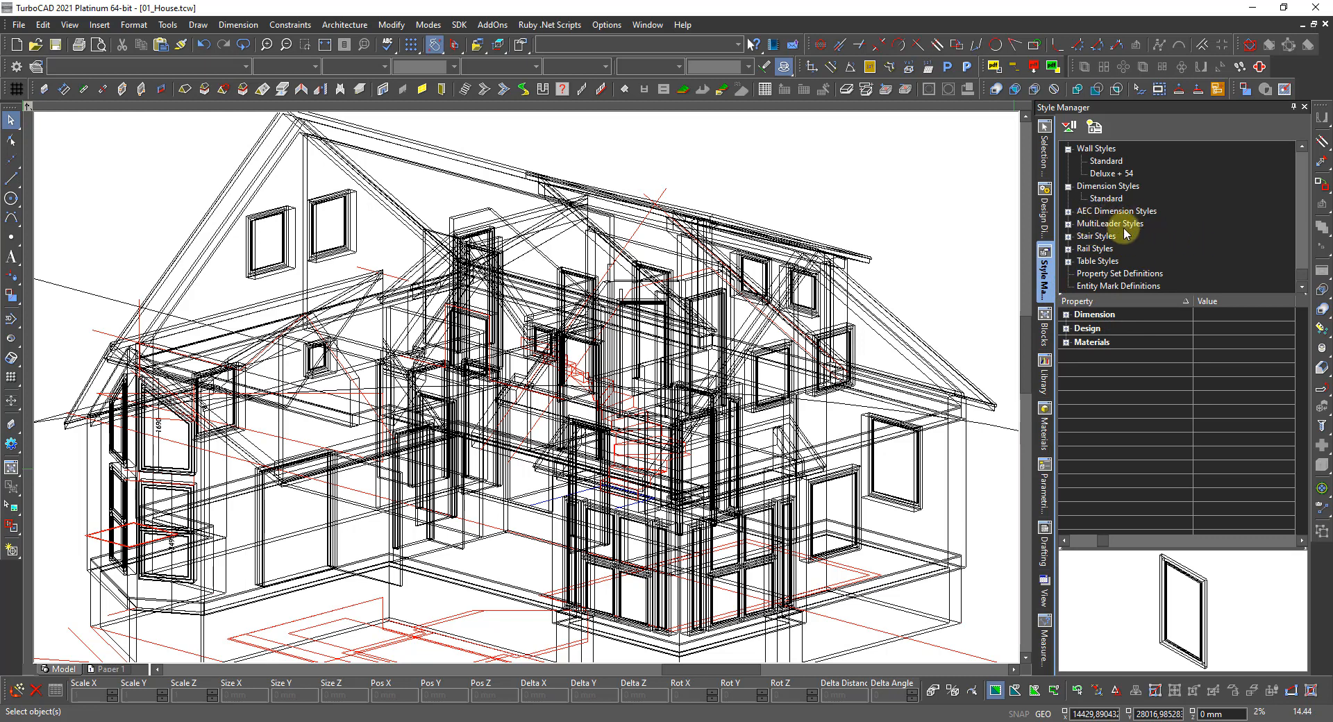
left_click(1069, 236)
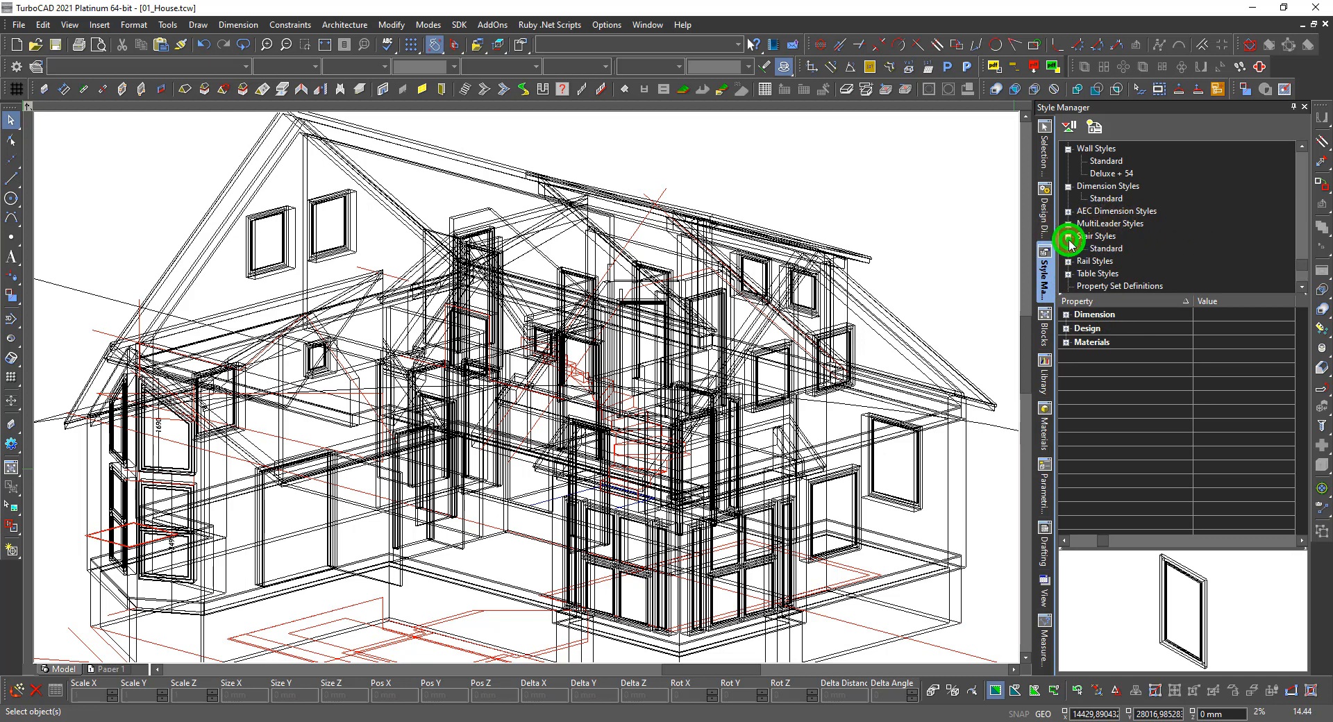
scroll(1155, 247, "down", 1)
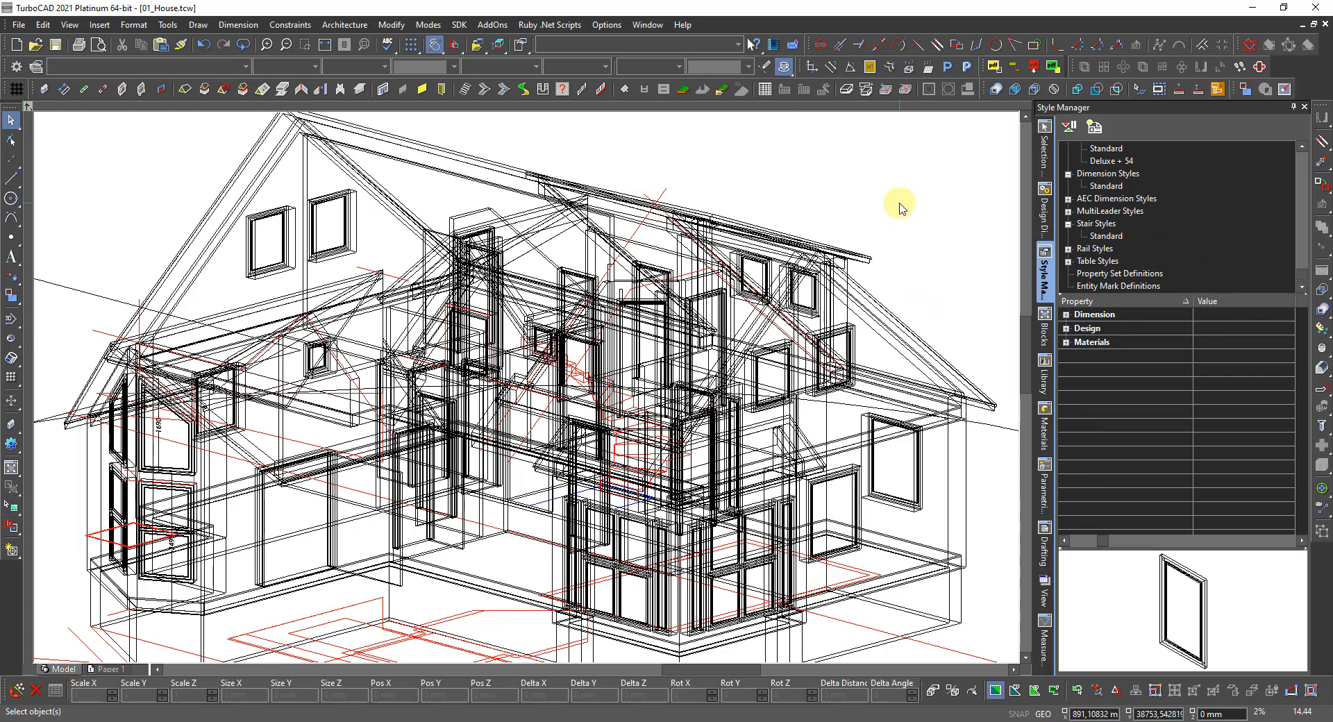
left_click(1127, 186)
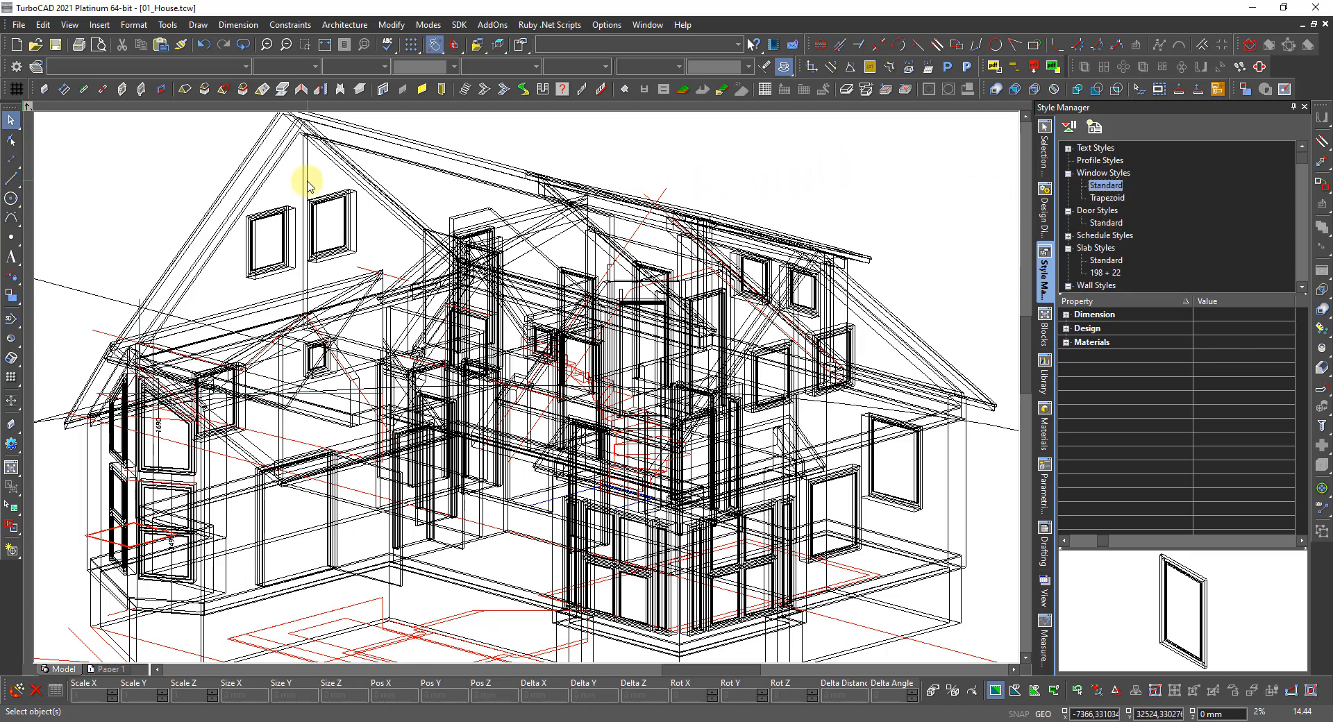
Mark Blocks, Window Styles, Door Styles and Slab Styles as the unused items in the Purge utility
left_click(19, 24)
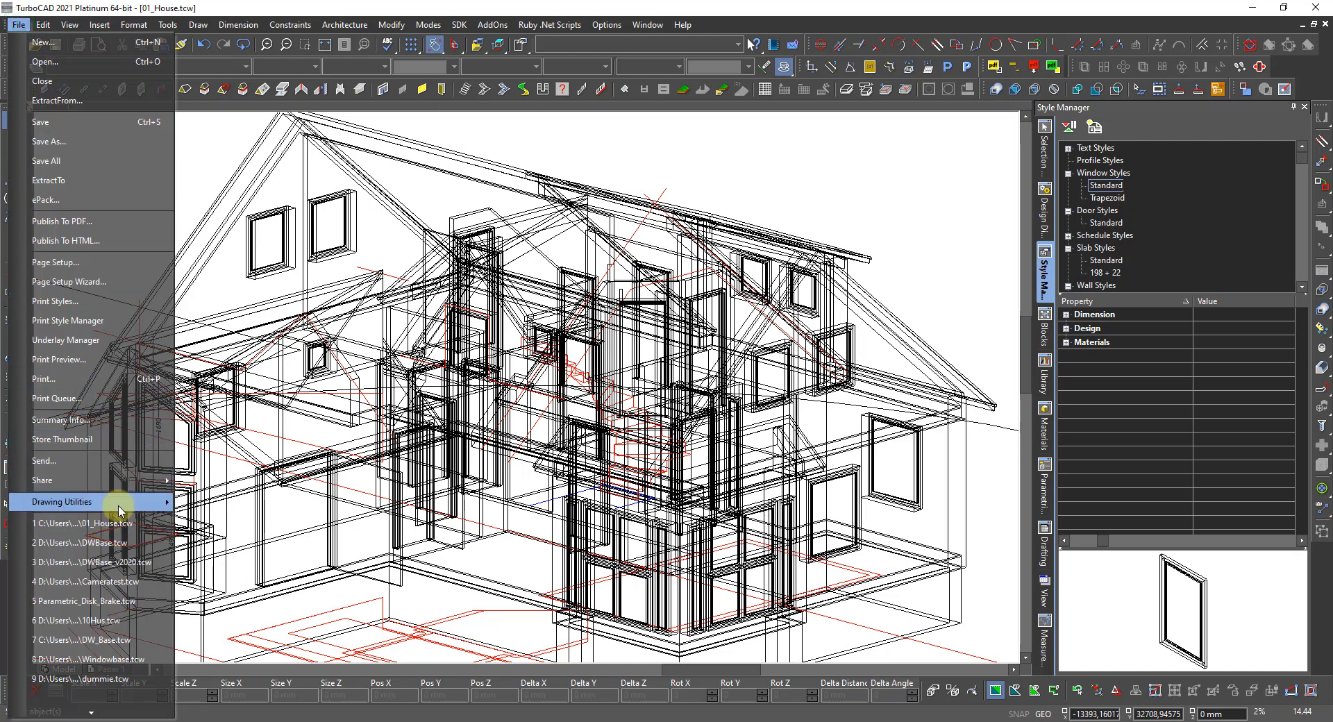
mouse_move(118, 501)
left_click(206, 505)
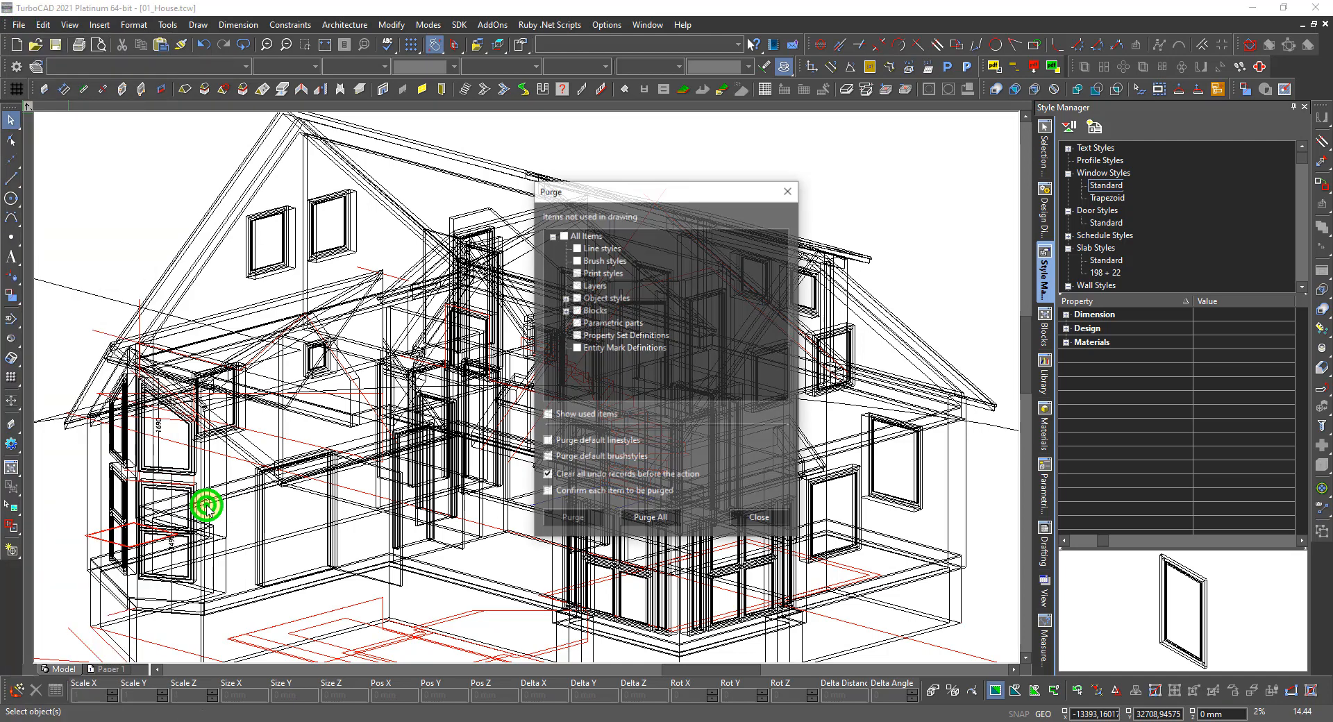
left_click(576, 311)
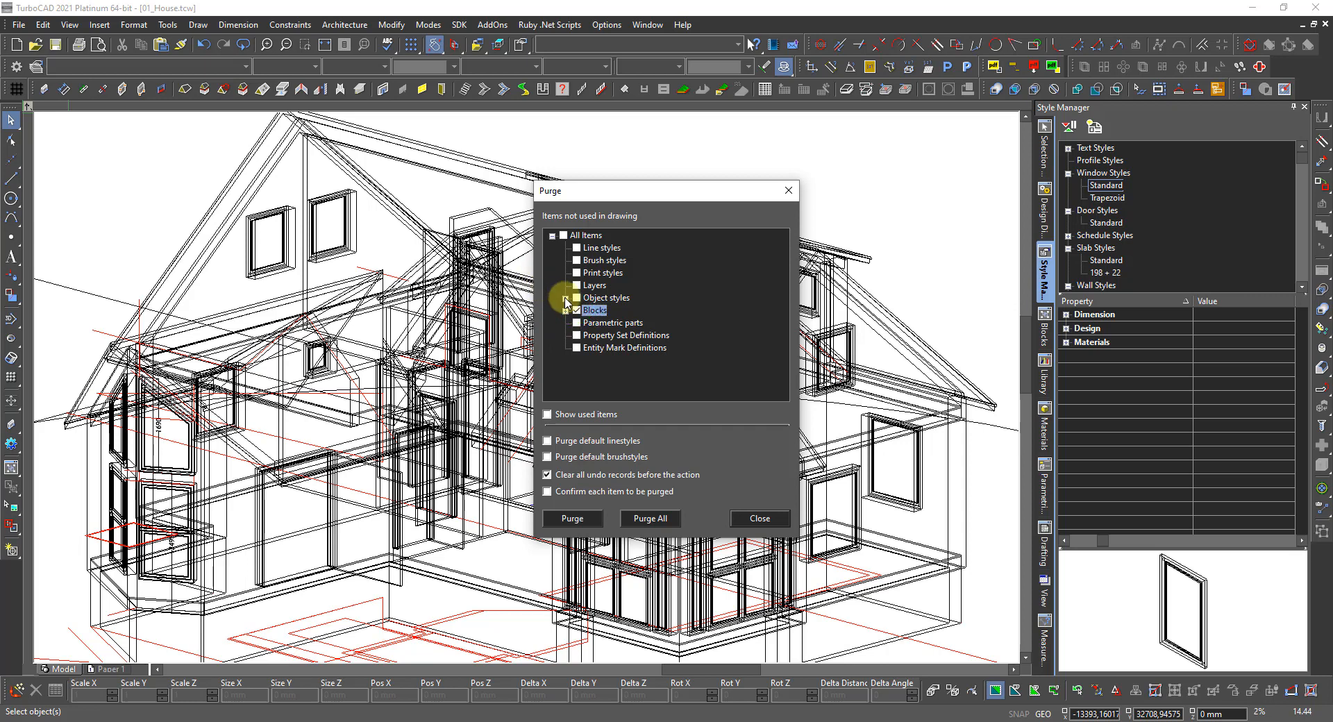
left_click(565, 298)
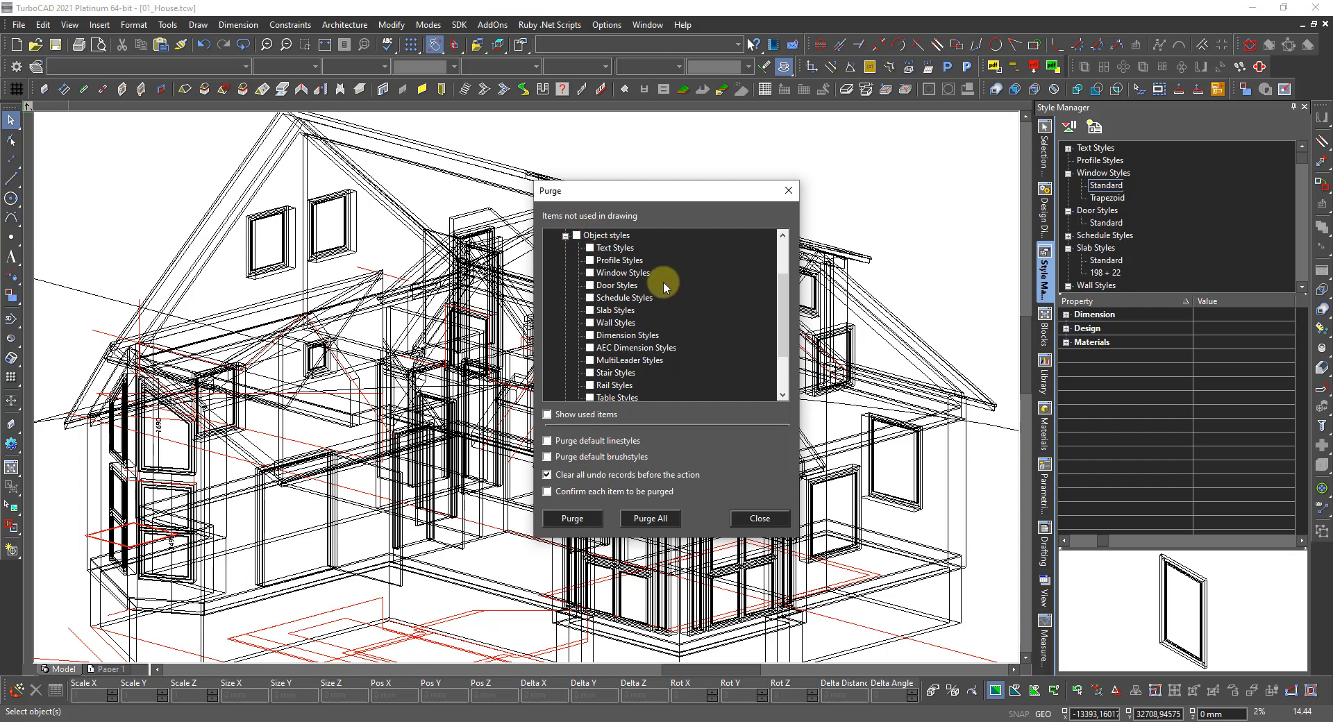
left_click(591, 274)
left_click(588, 287)
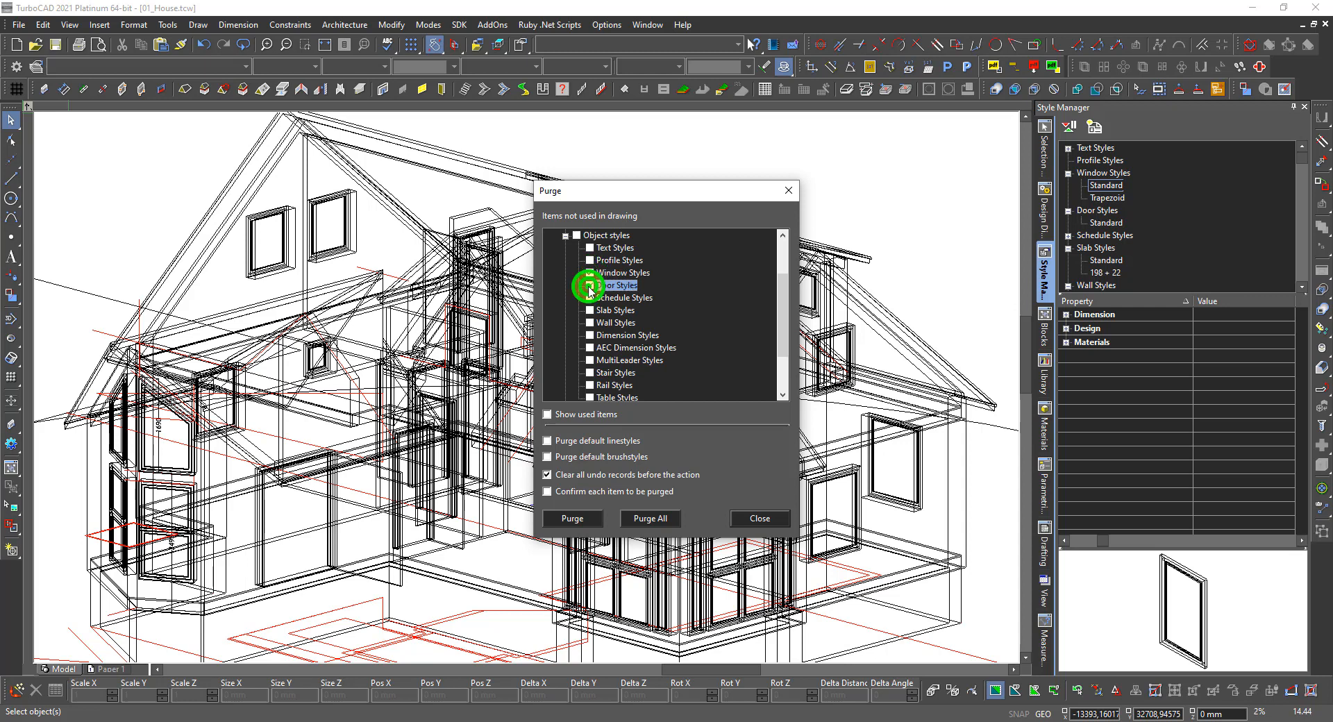
left_click(590, 311)
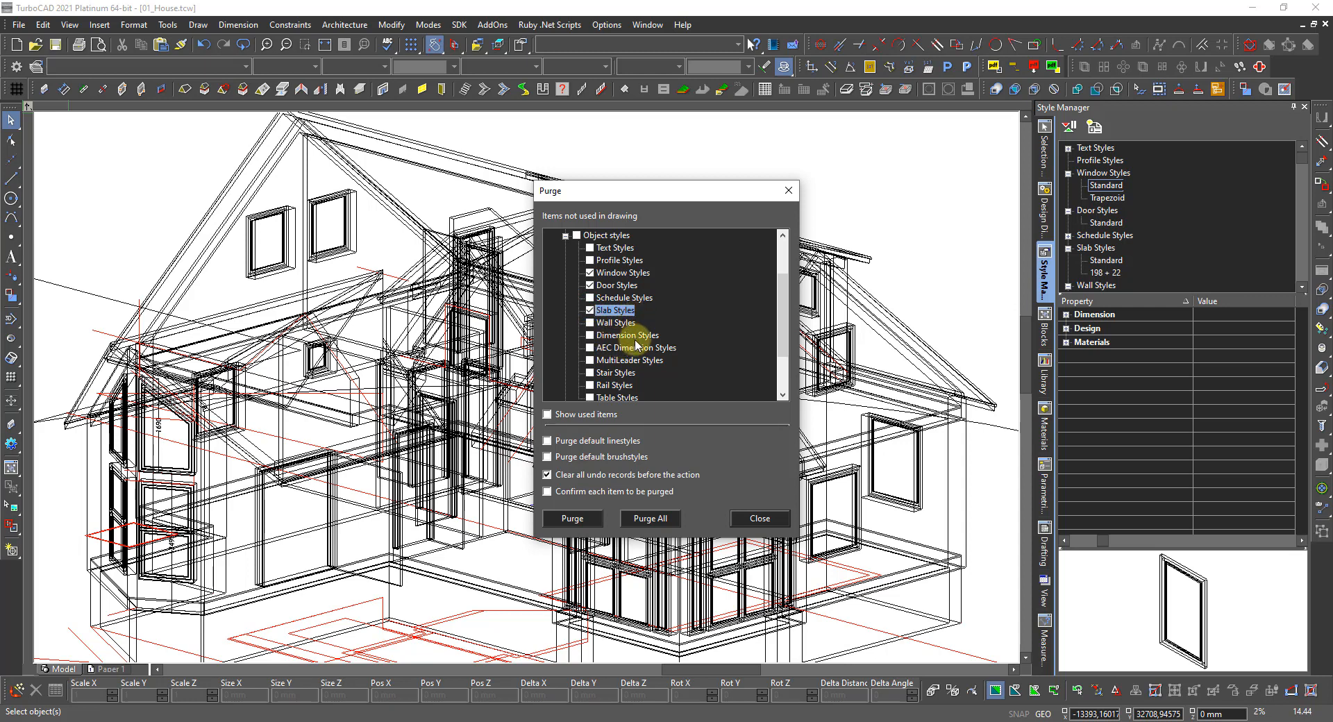
scroll(632, 363, "down", 1)
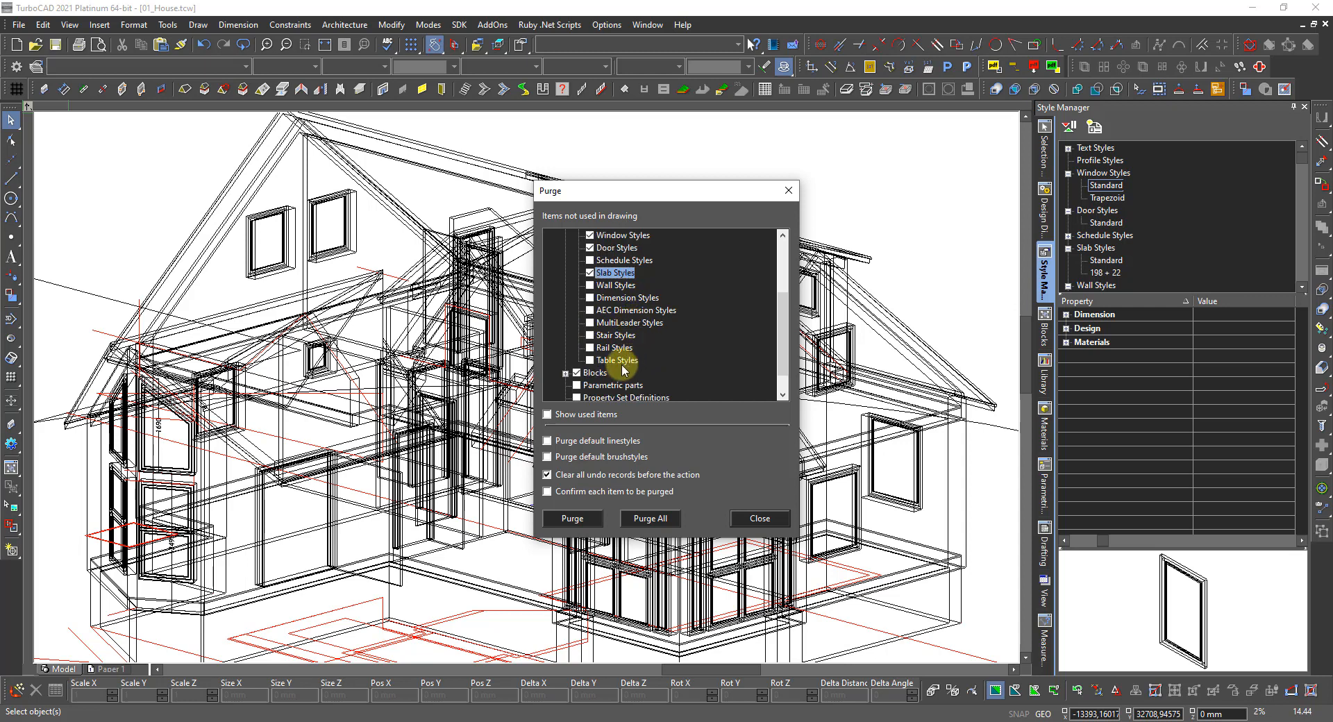
scroll(631, 365, "down", 1)
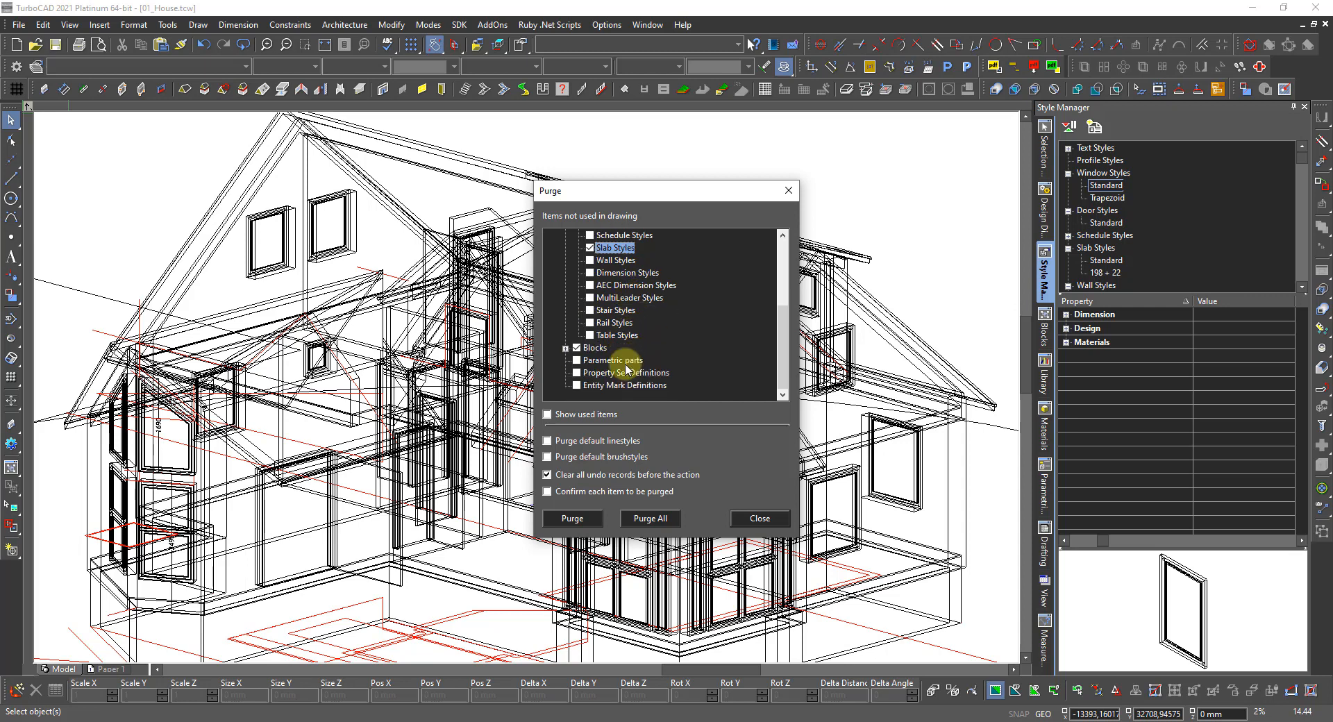
scroll(625, 367, "up", 3)
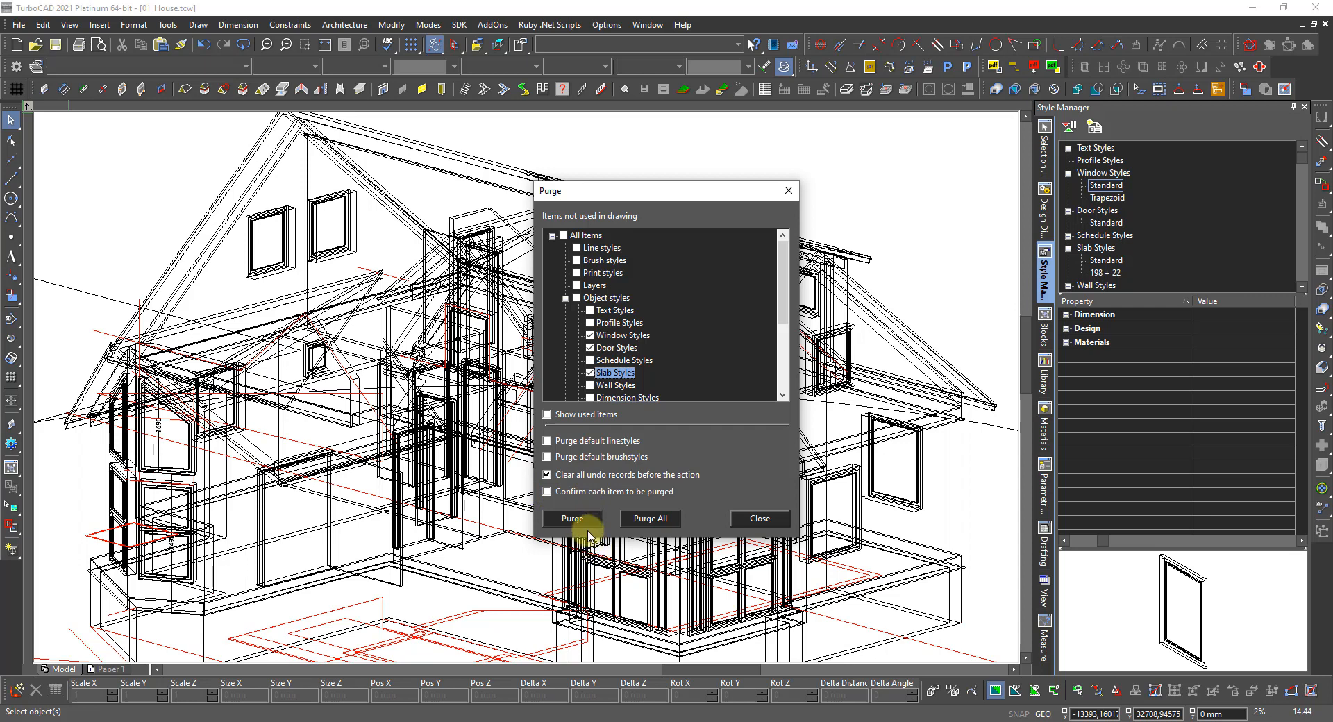
Purge all unused items from the drawing, close the utility, and check the size of 01_House.tcw in File Explorer
left_click(651, 519)
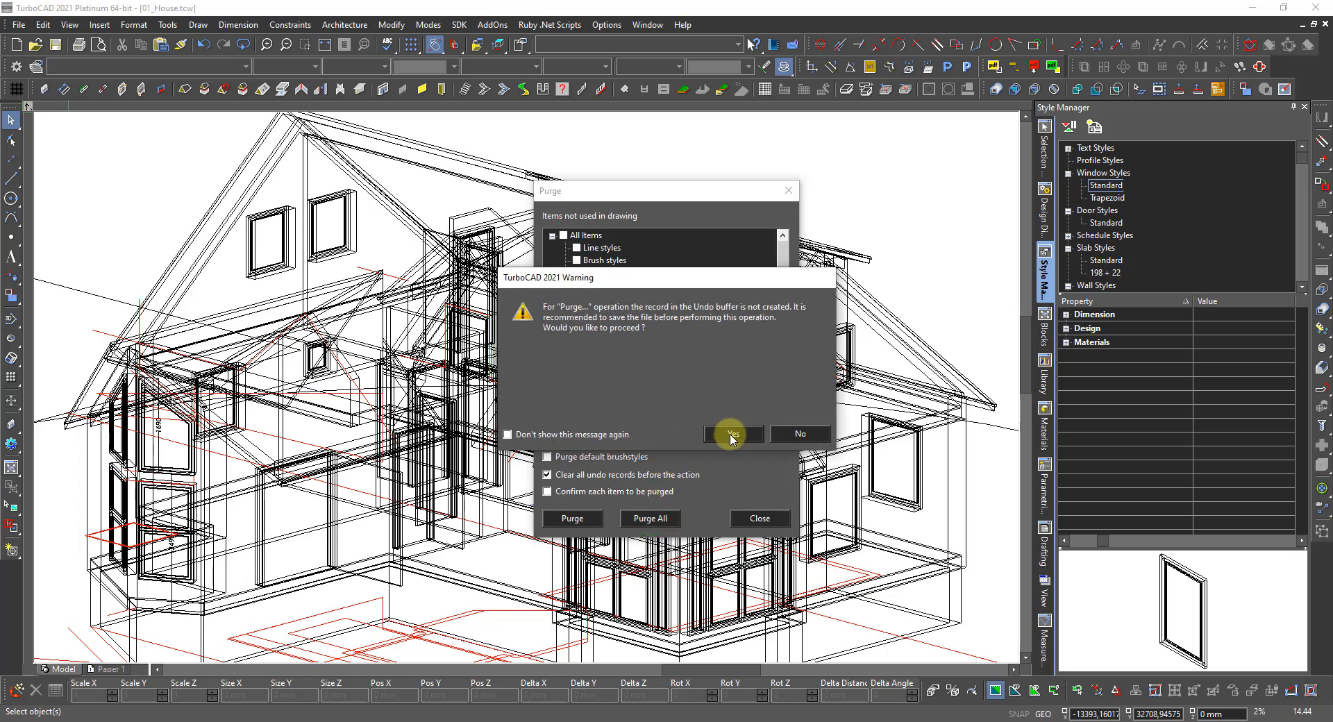
left_click(731, 435)
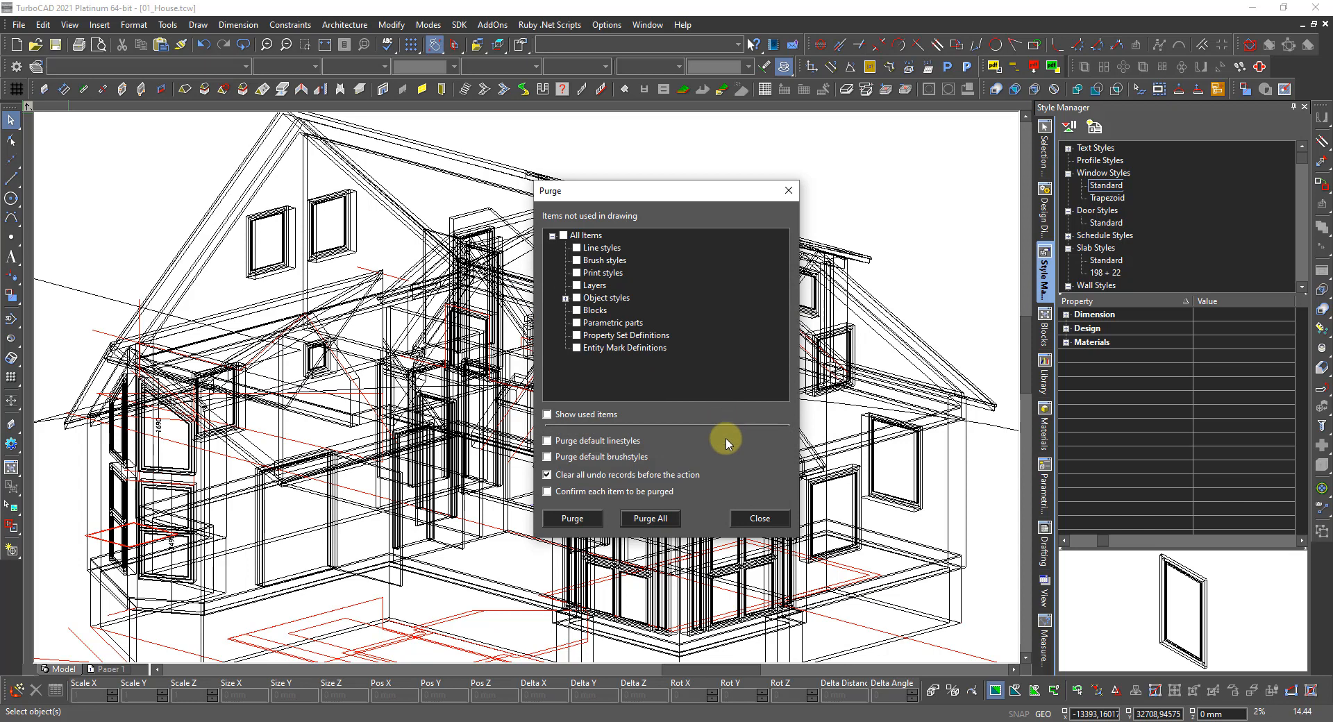
left_click(759, 521)
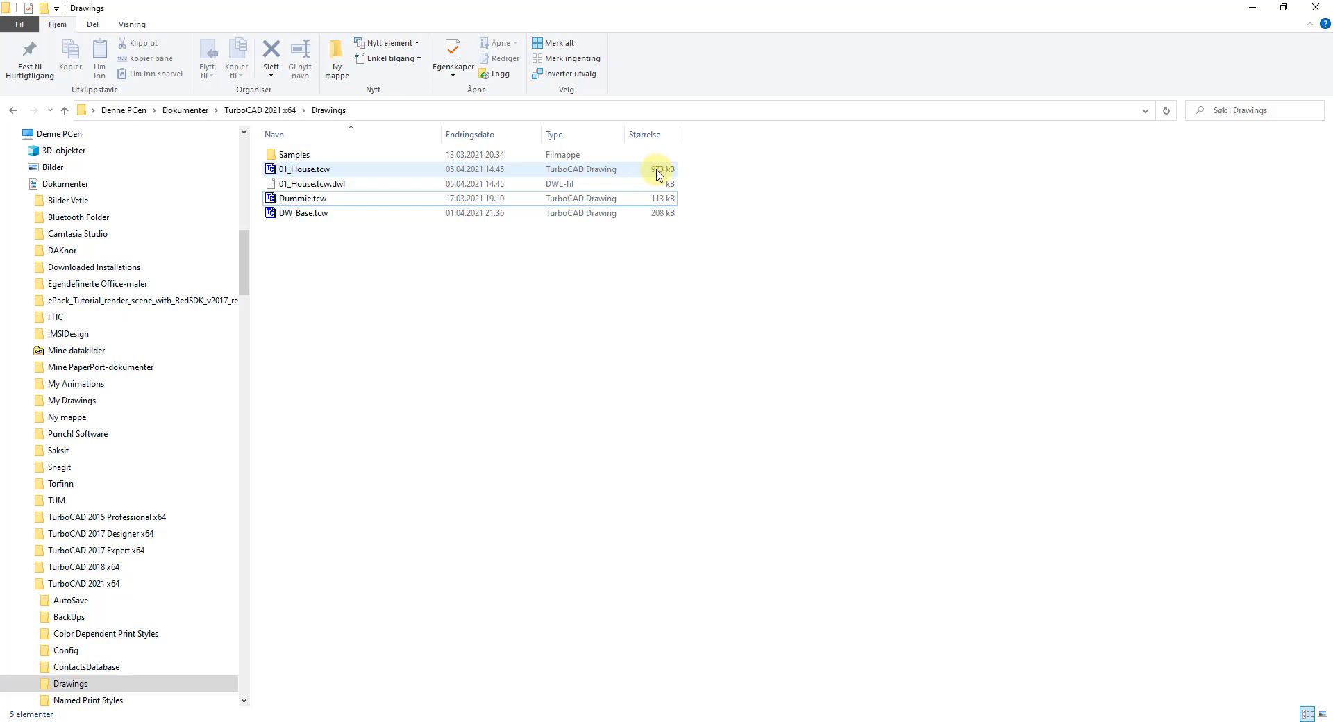
left_click(467, 353)
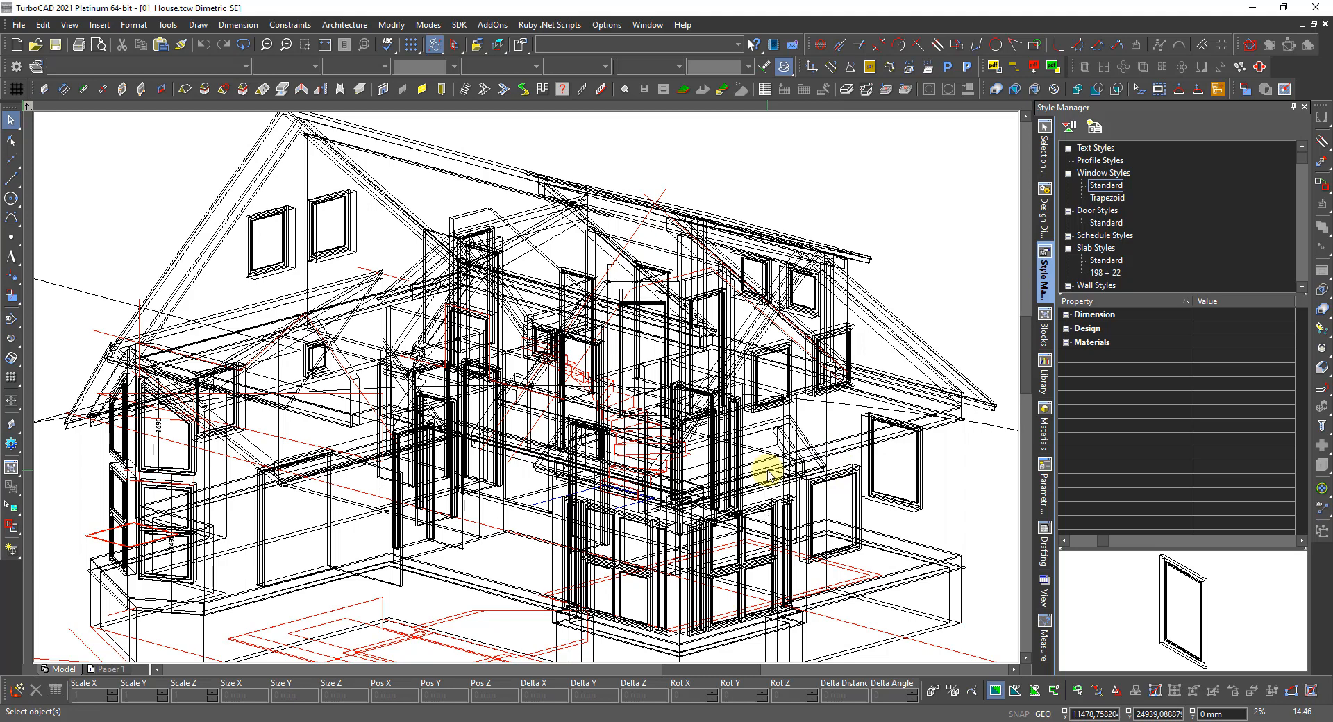
Hide the Underlay_1 floor, Underlay_2 floor and Picture layers in the TurboCAD drawing
scroll(524, 386, "down", 5)
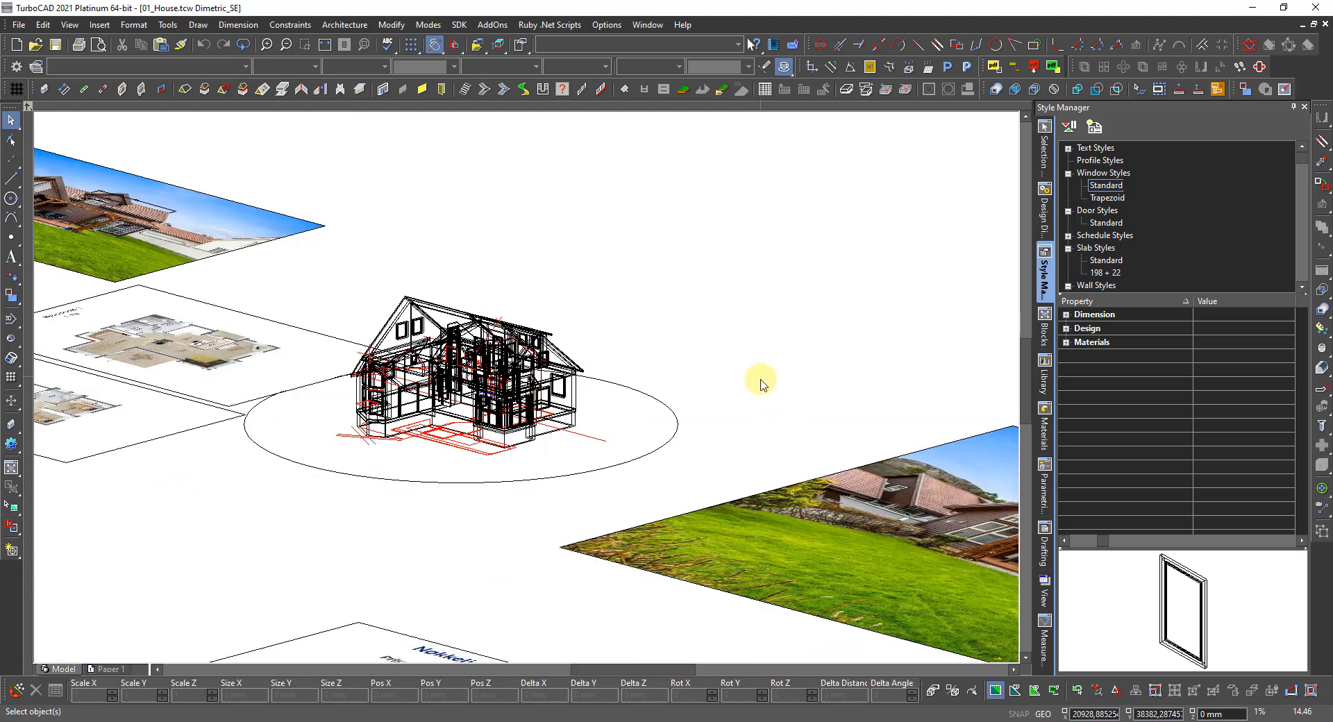
scroll(762, 383, "down", 3)
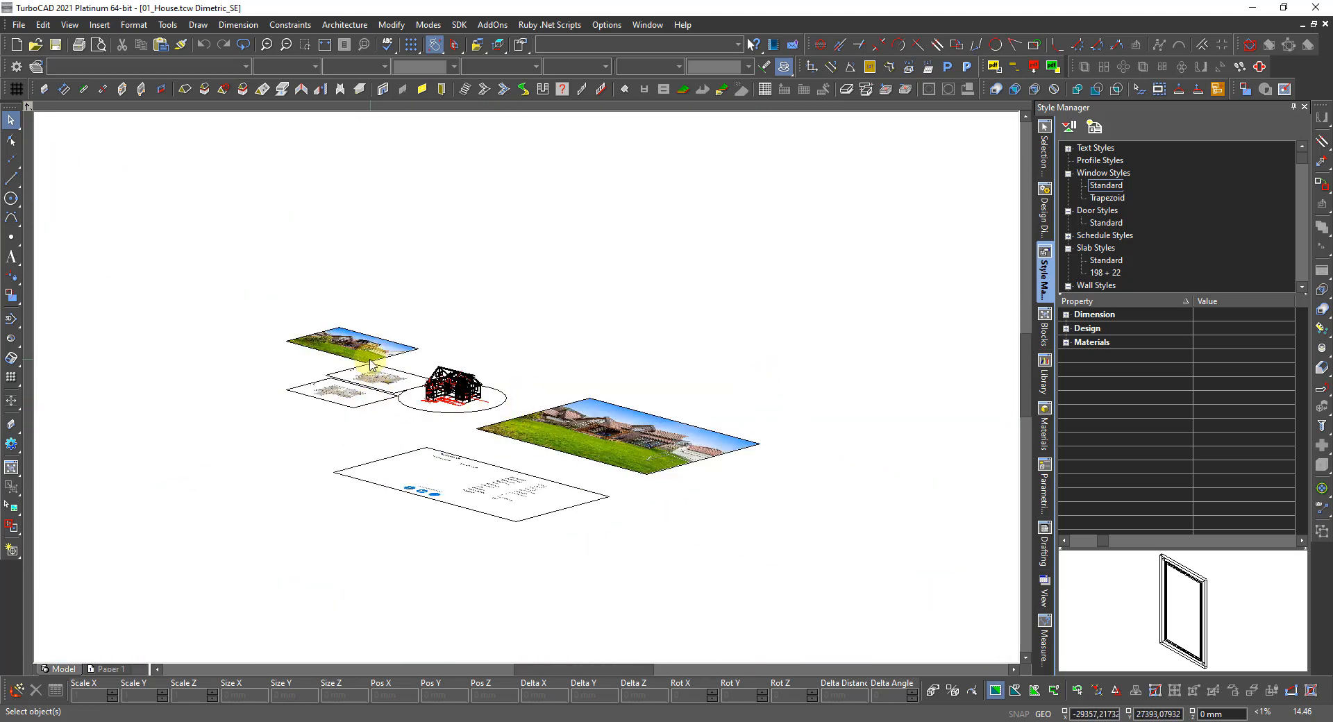
scroll(371, 365, "up", 3)
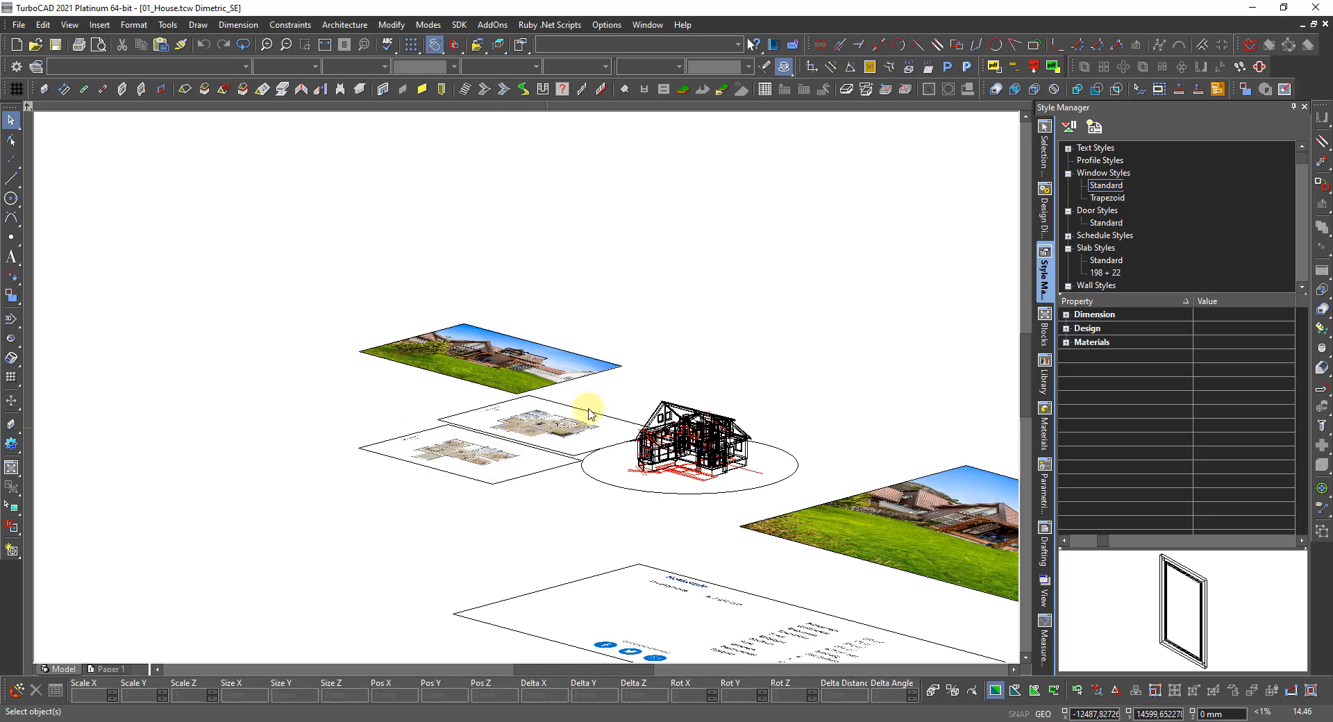
left_click(1043, 205)
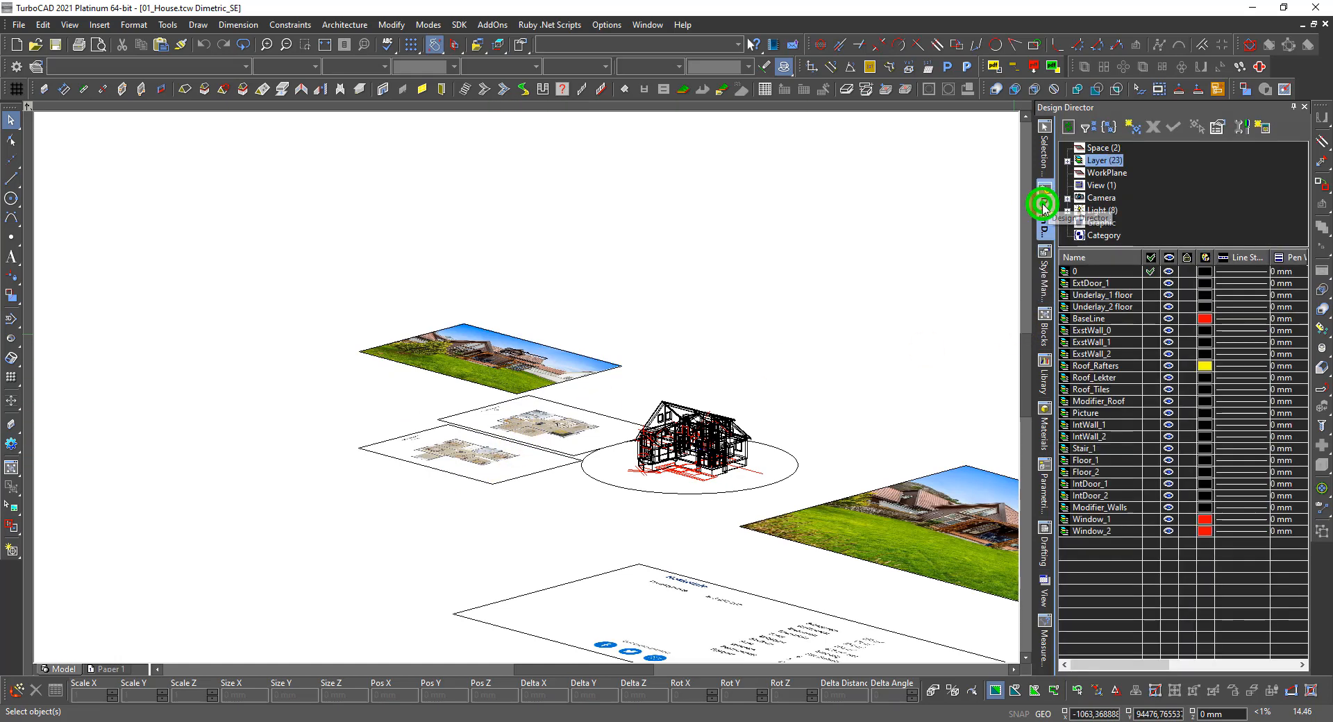
left_click(1169, 295)
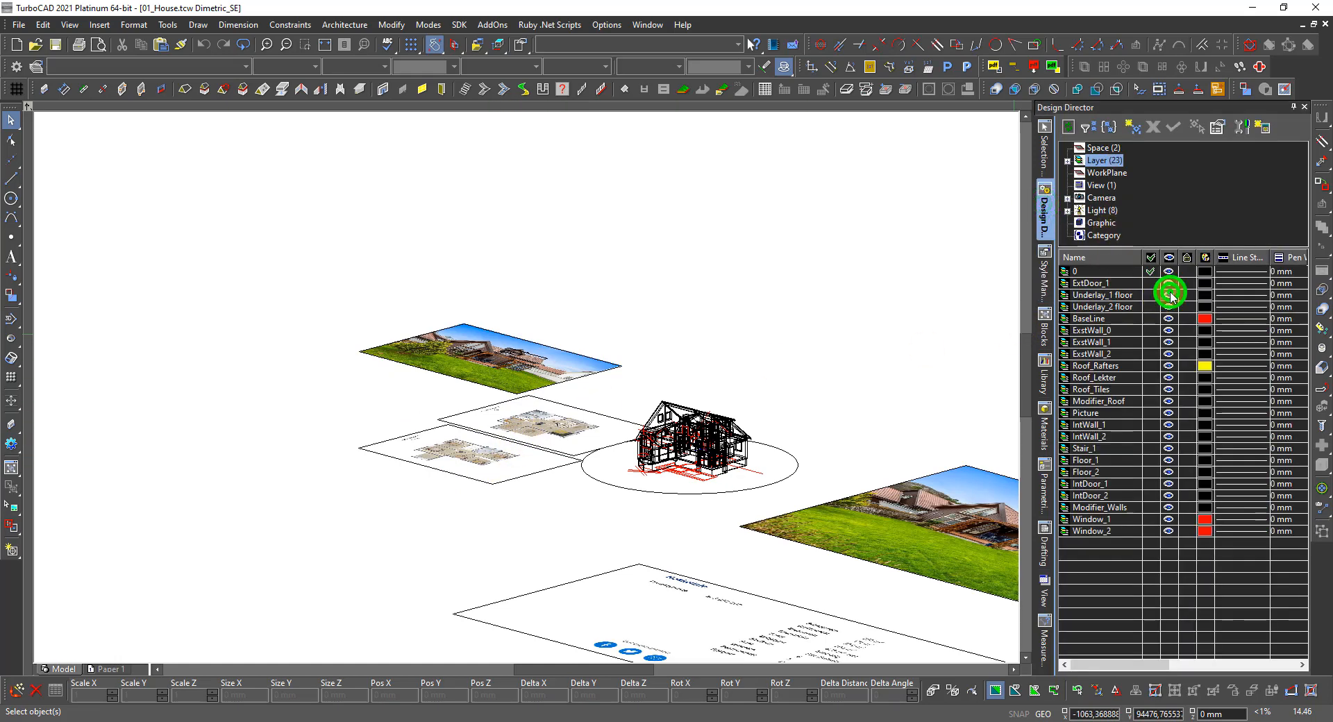
left_click(1169, 306)
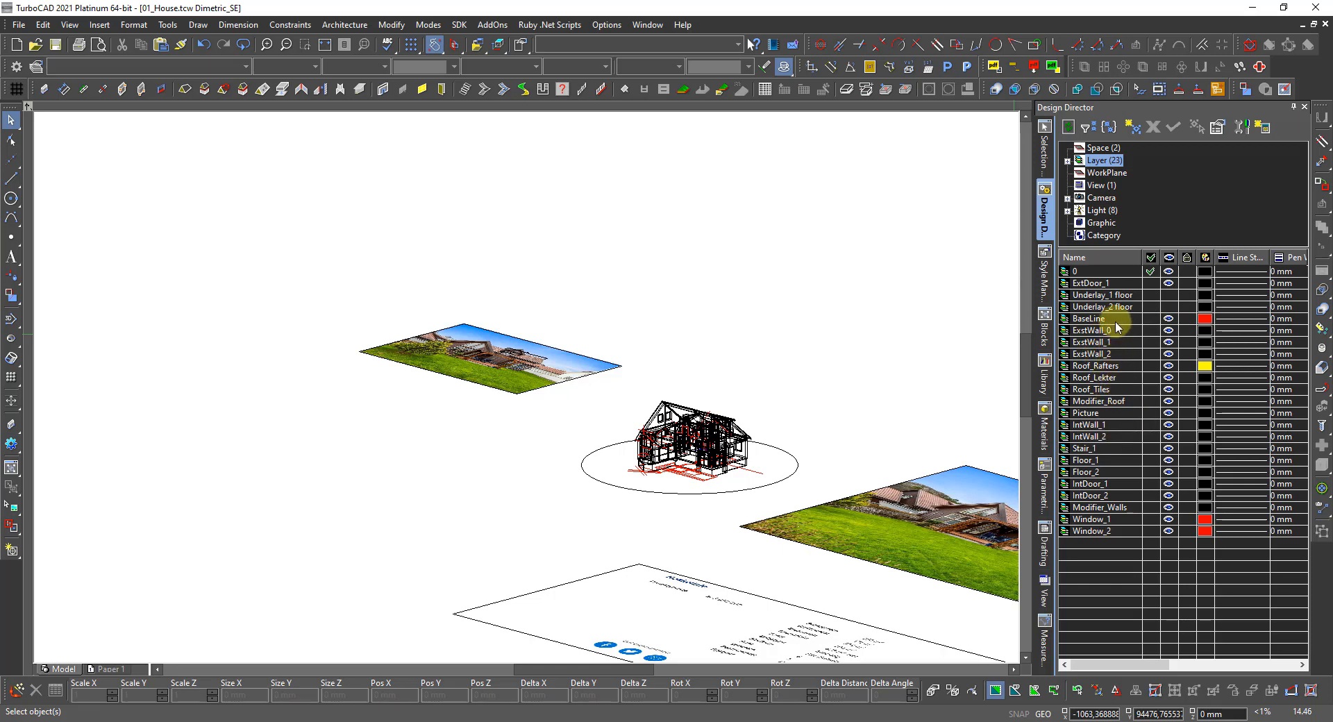
left_click(1168, 413)
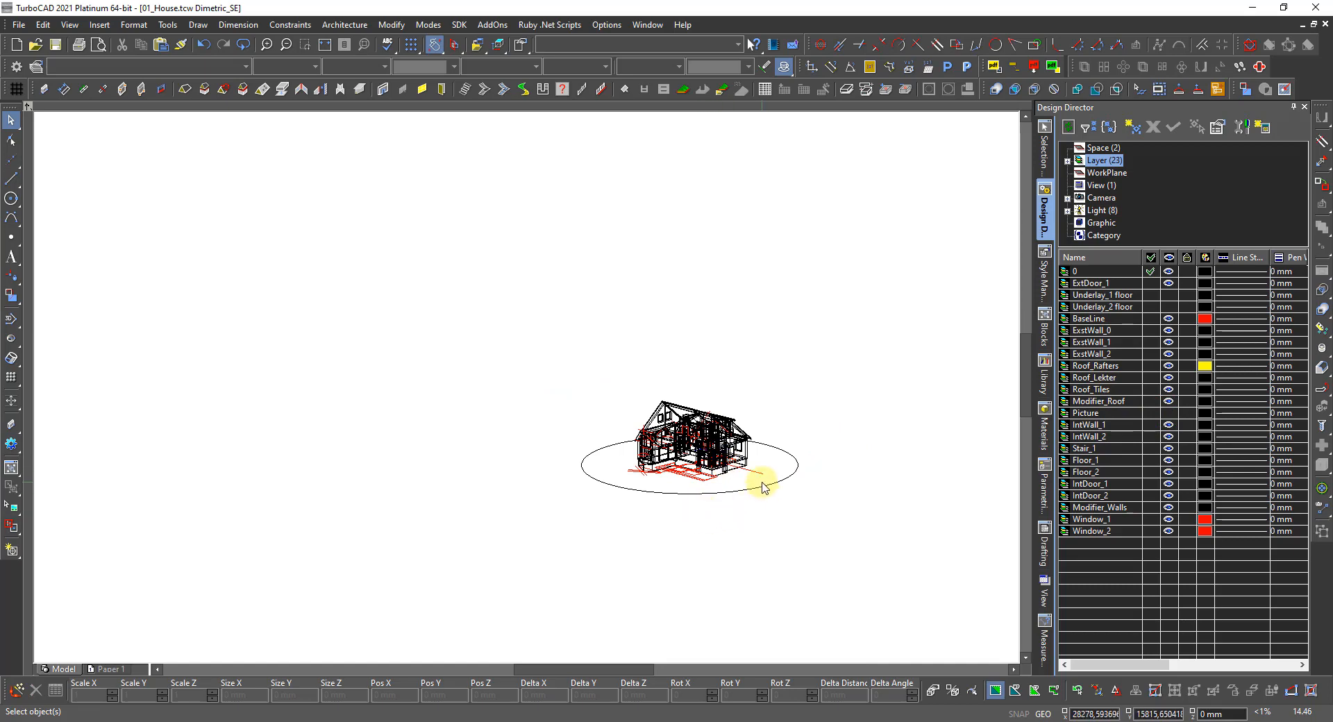
Hide the Modifier_Roof and Modifier_Walls layers and look over the remaining house model
scroll(694, 462, "up", 5)
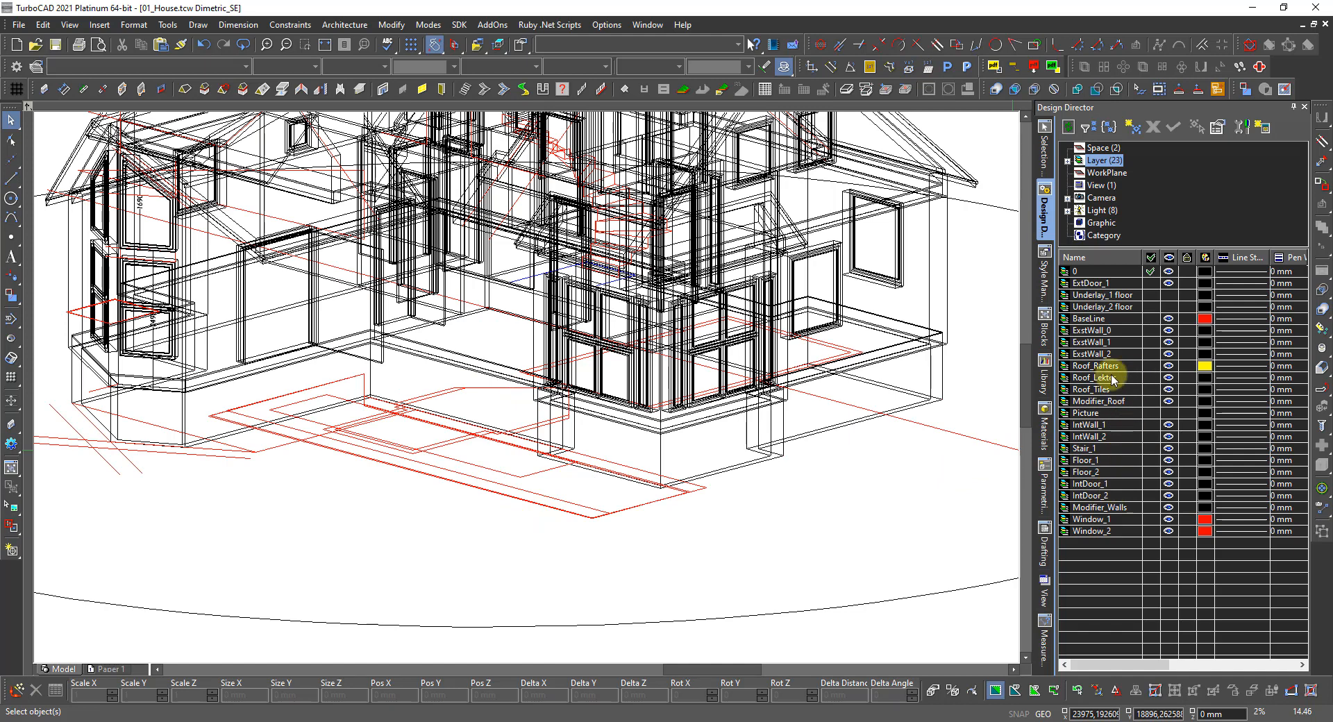
left_click(1169, 401)
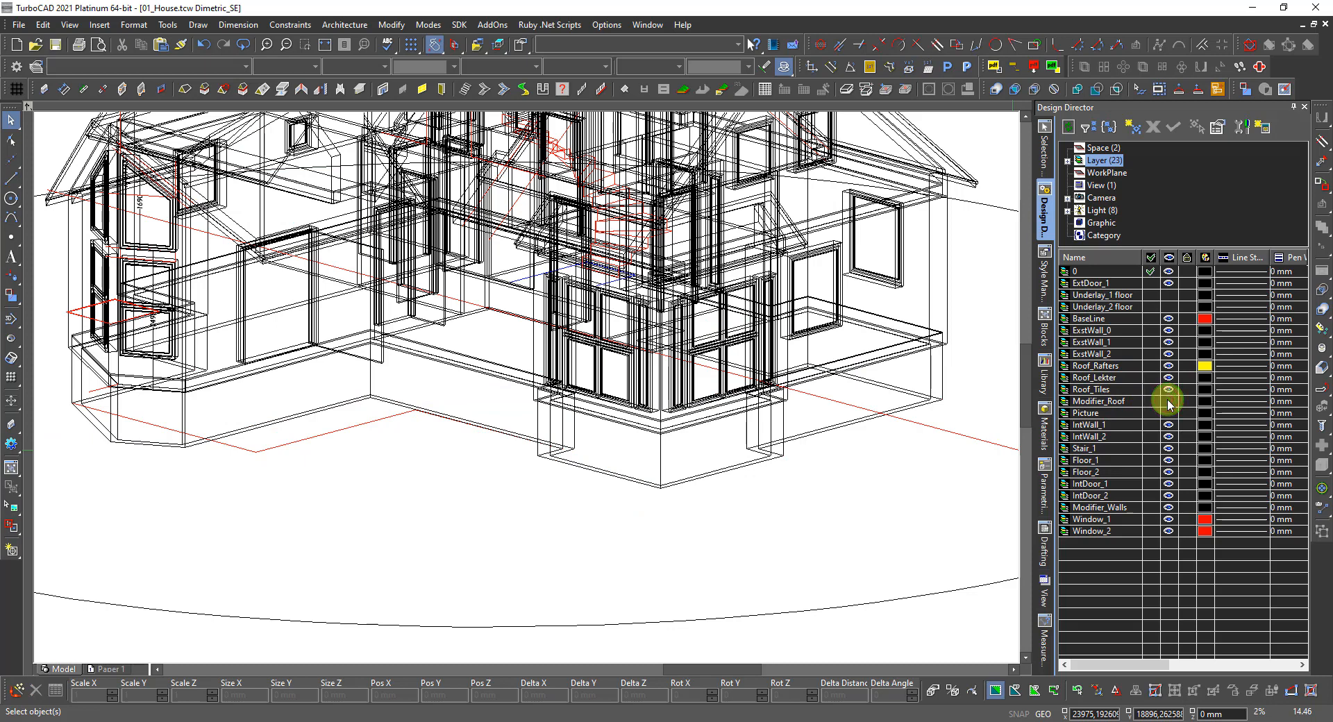
left_click(1168, 507)
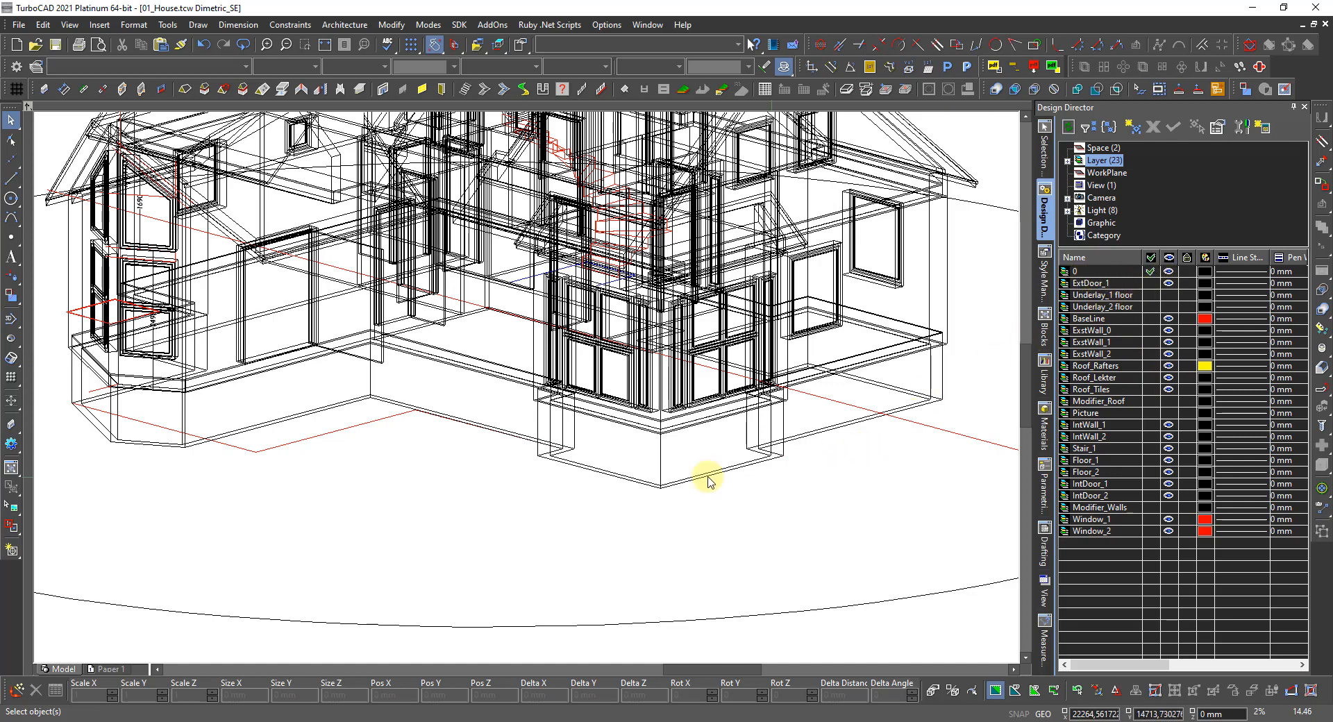
scroll(528, 393, "down", 5)
scroll(527, 391, "up", 3)
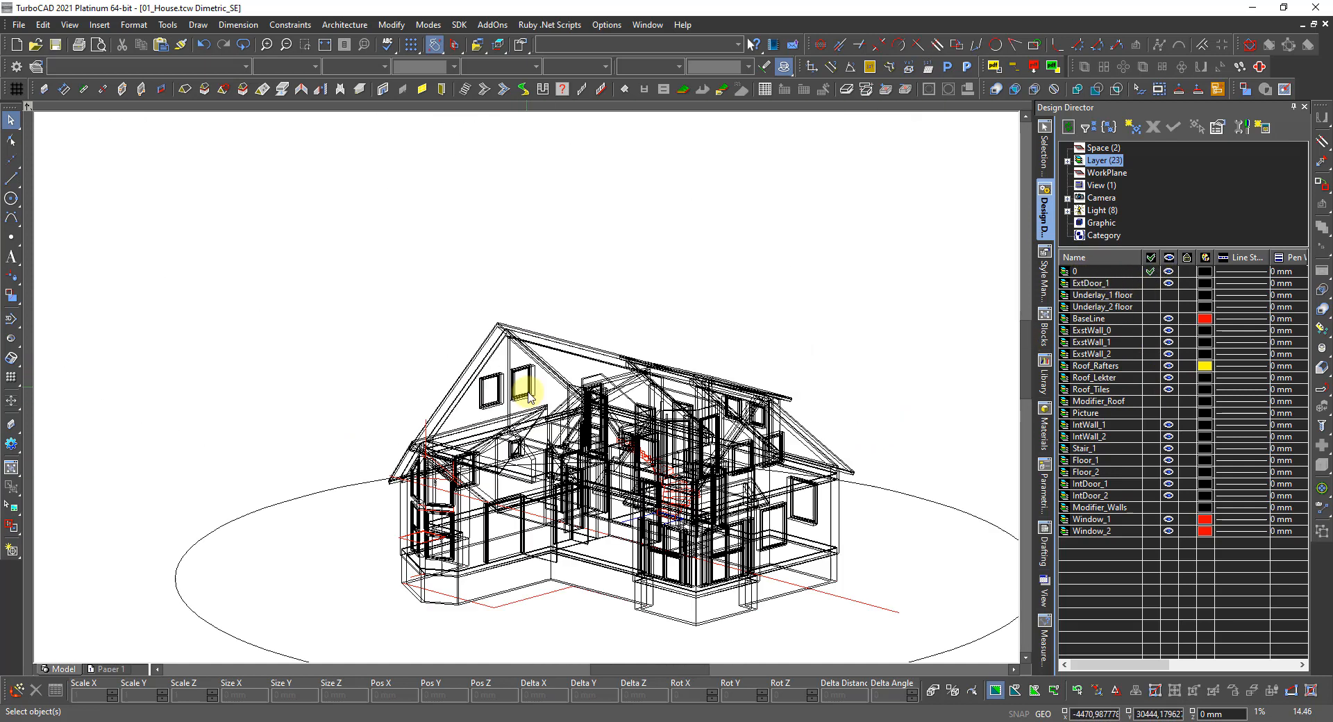
scroll(622, 489, "down", 1)
scroll(526, 393, "up", 3)
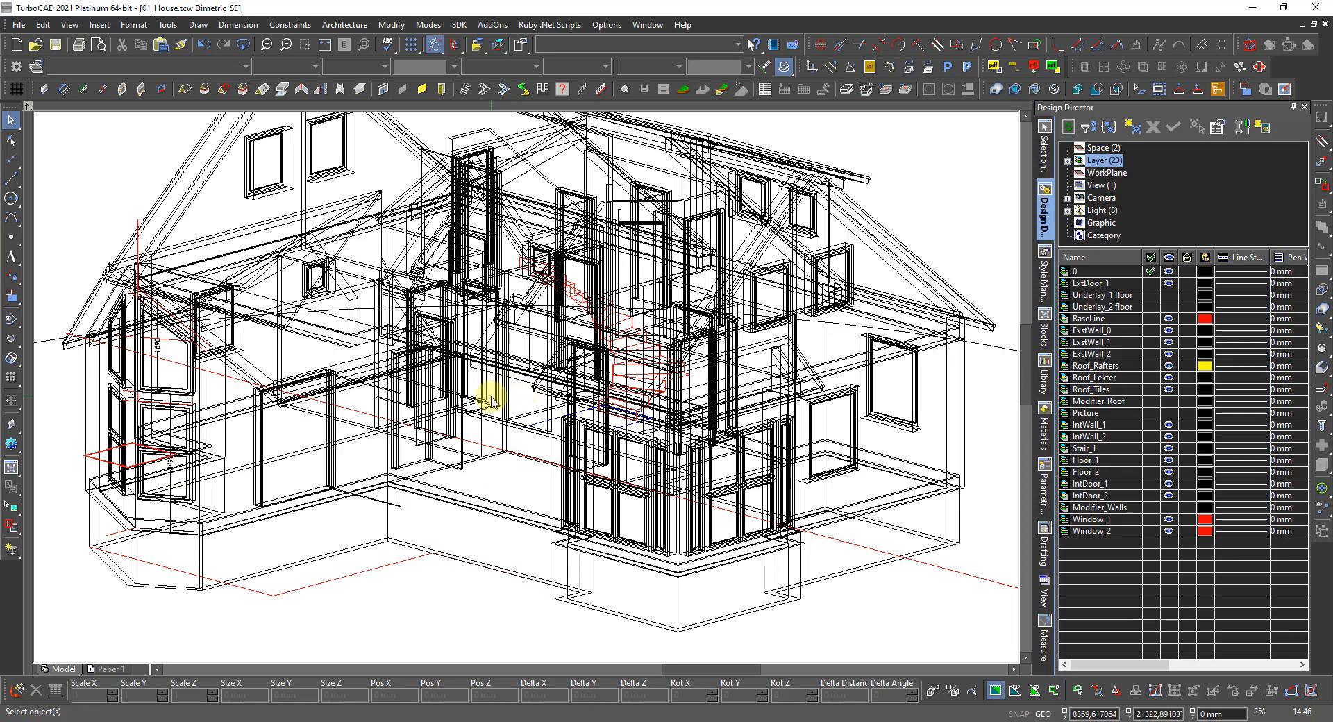
scroll(482, 421, "down", 3)
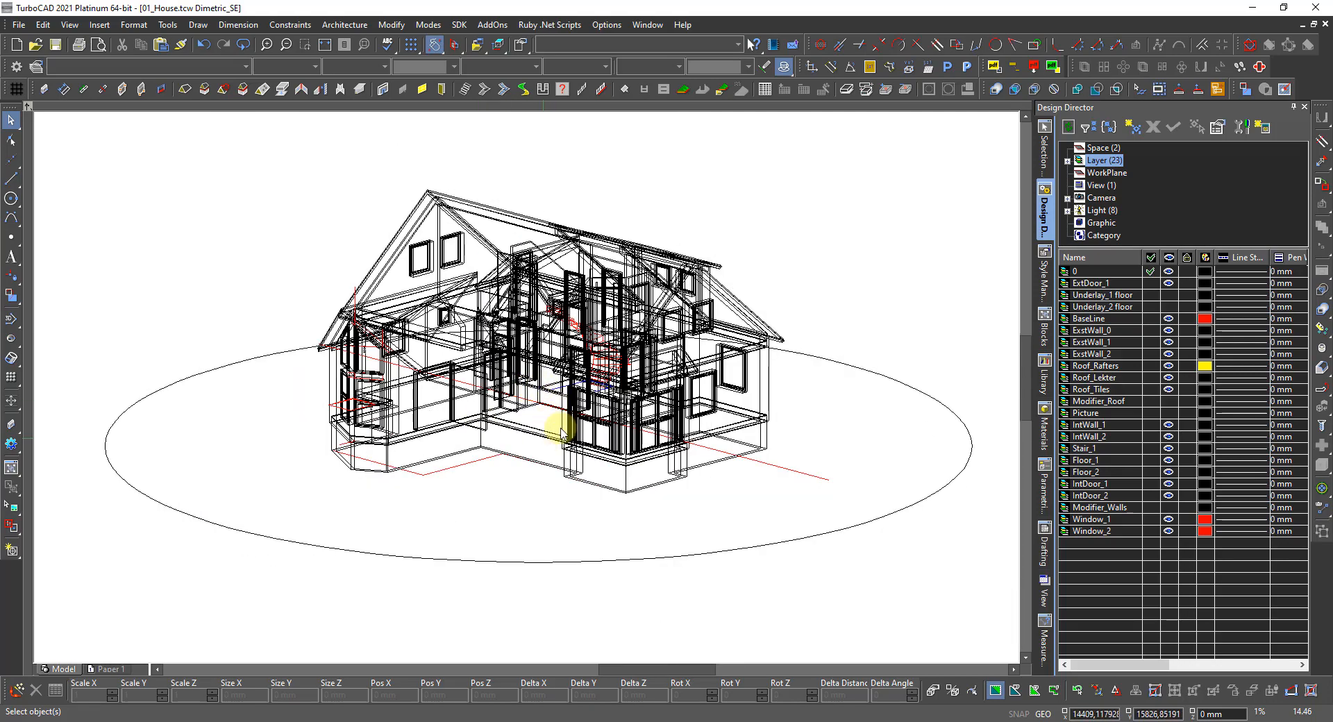
scroll(593, 465, "down", 3)
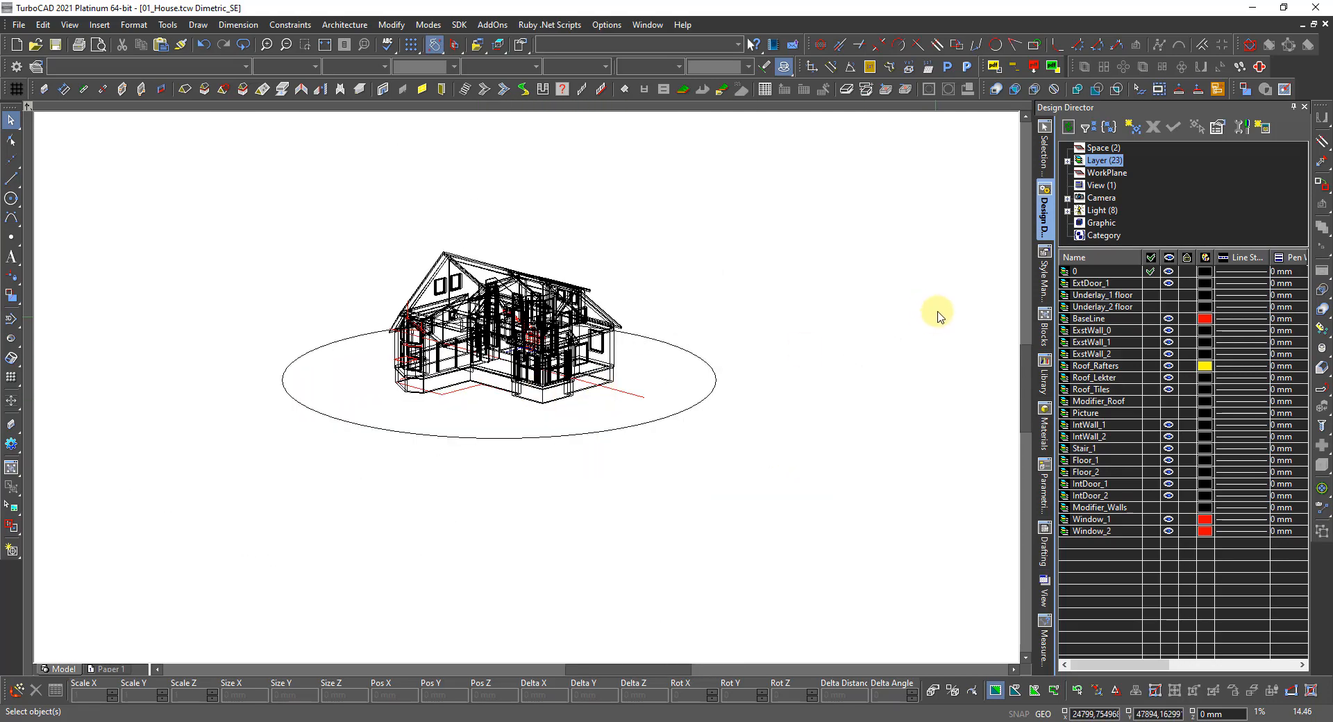
Insert the BaseWindow2 symbol from the My Symbols library beside the house and bring up the drawing's window styles
left_click(1044, 380)
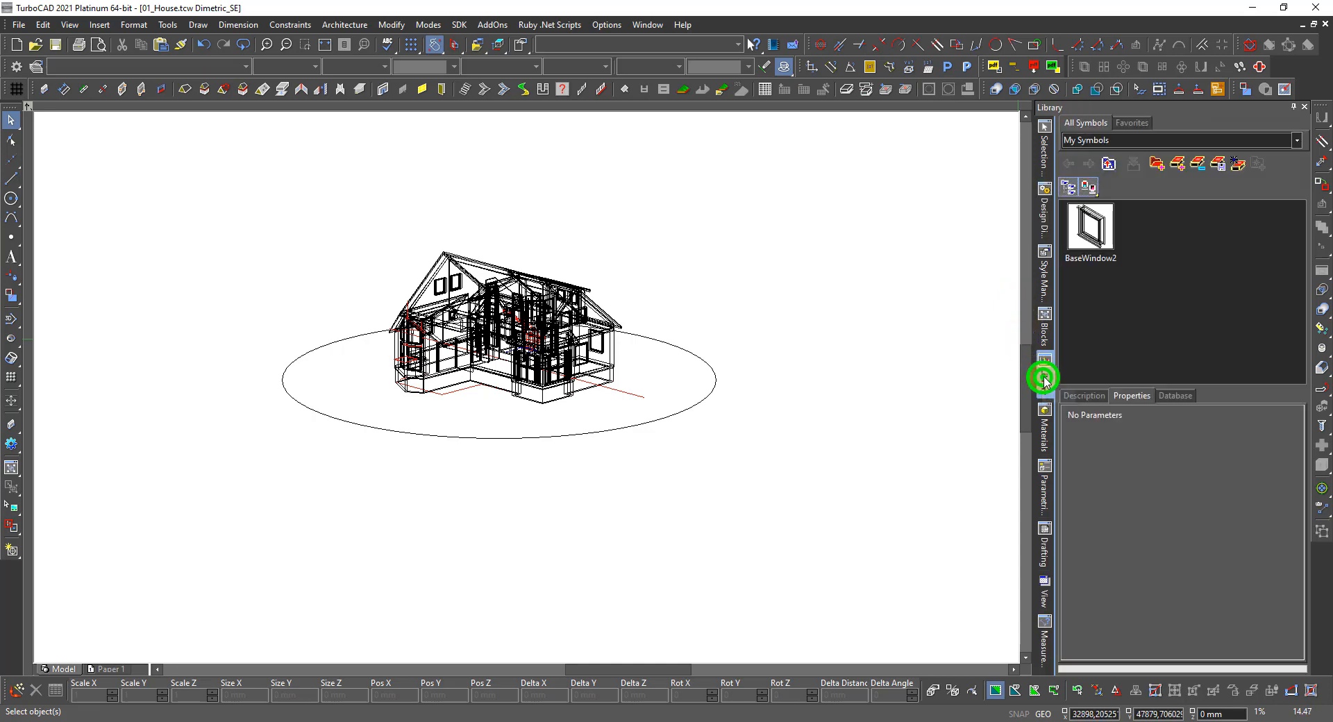
left_click(1095, 242)
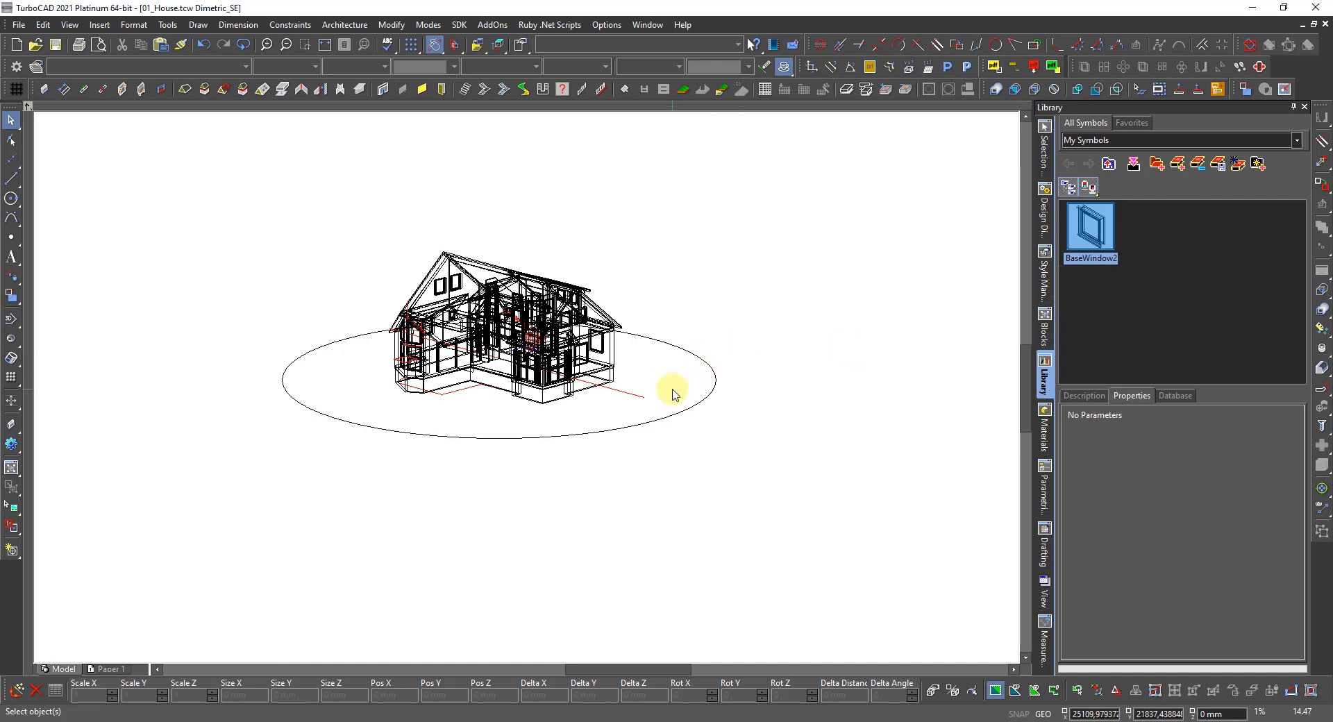
left_click_drag(1092, 230, 804, 439)
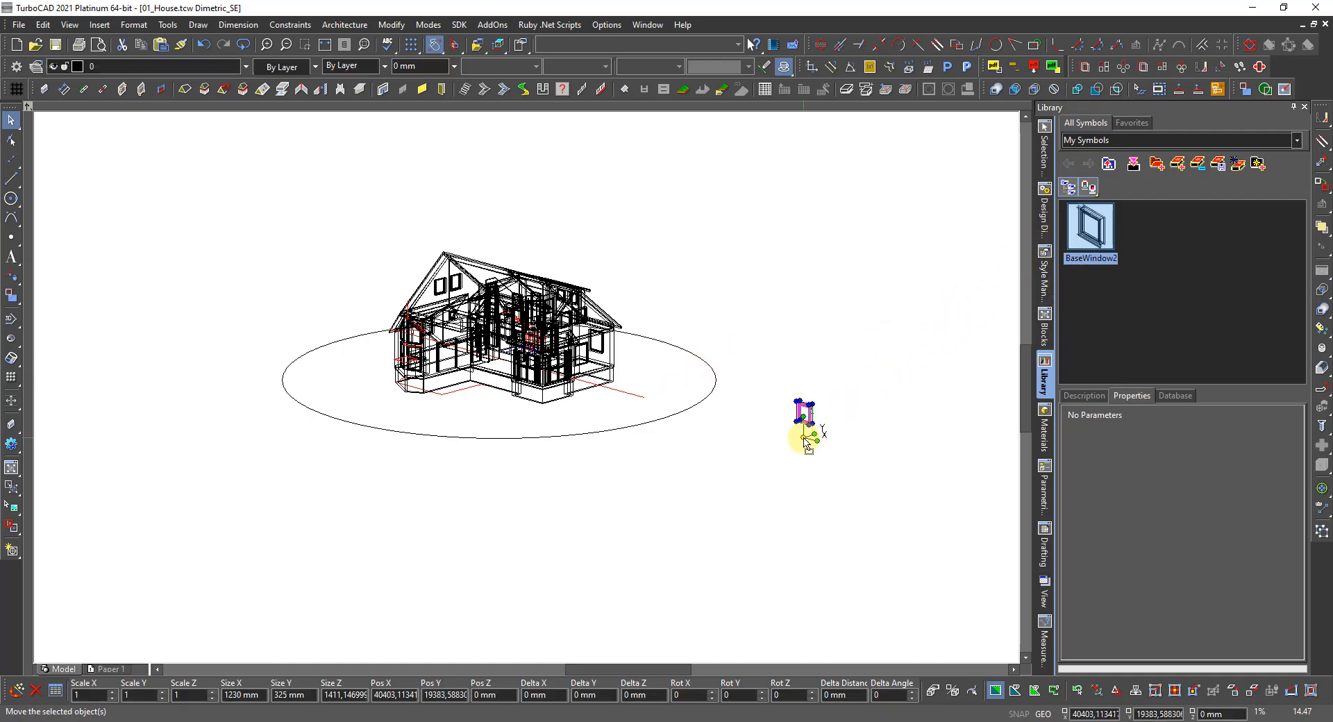
left_click(783, 390)
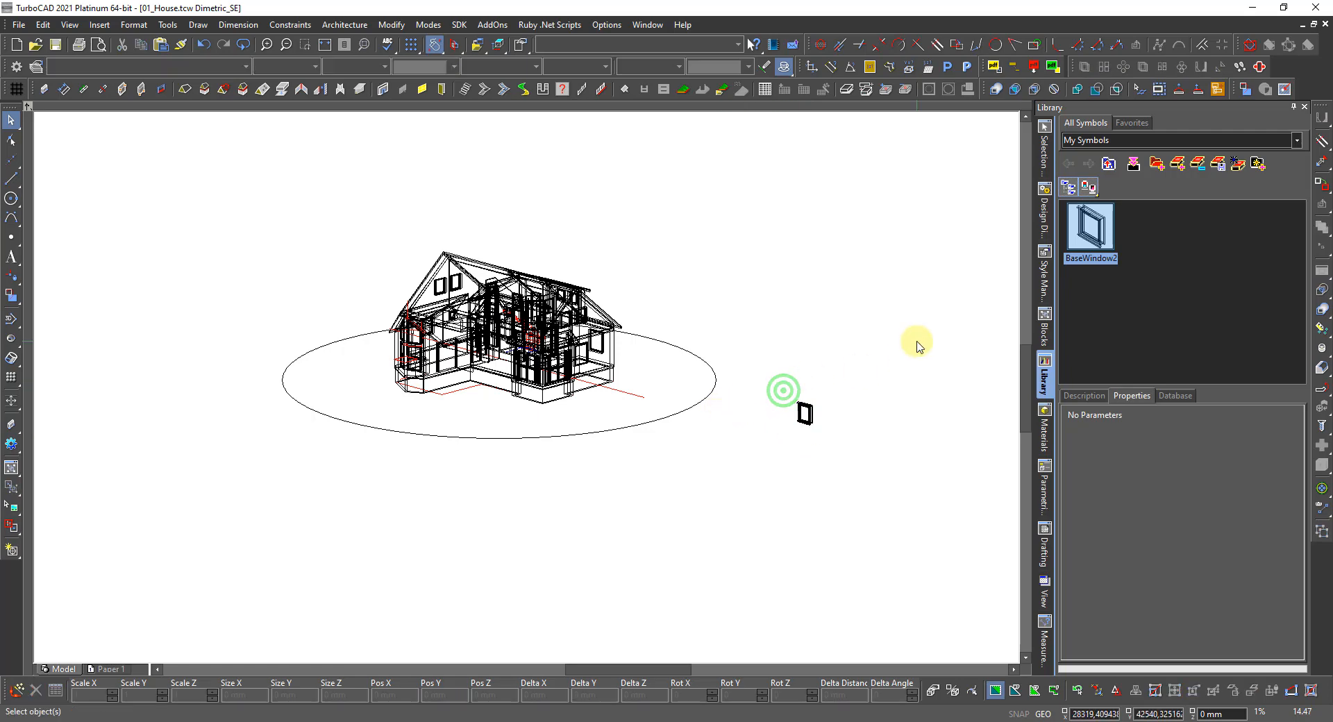
left_click(1047, 274)
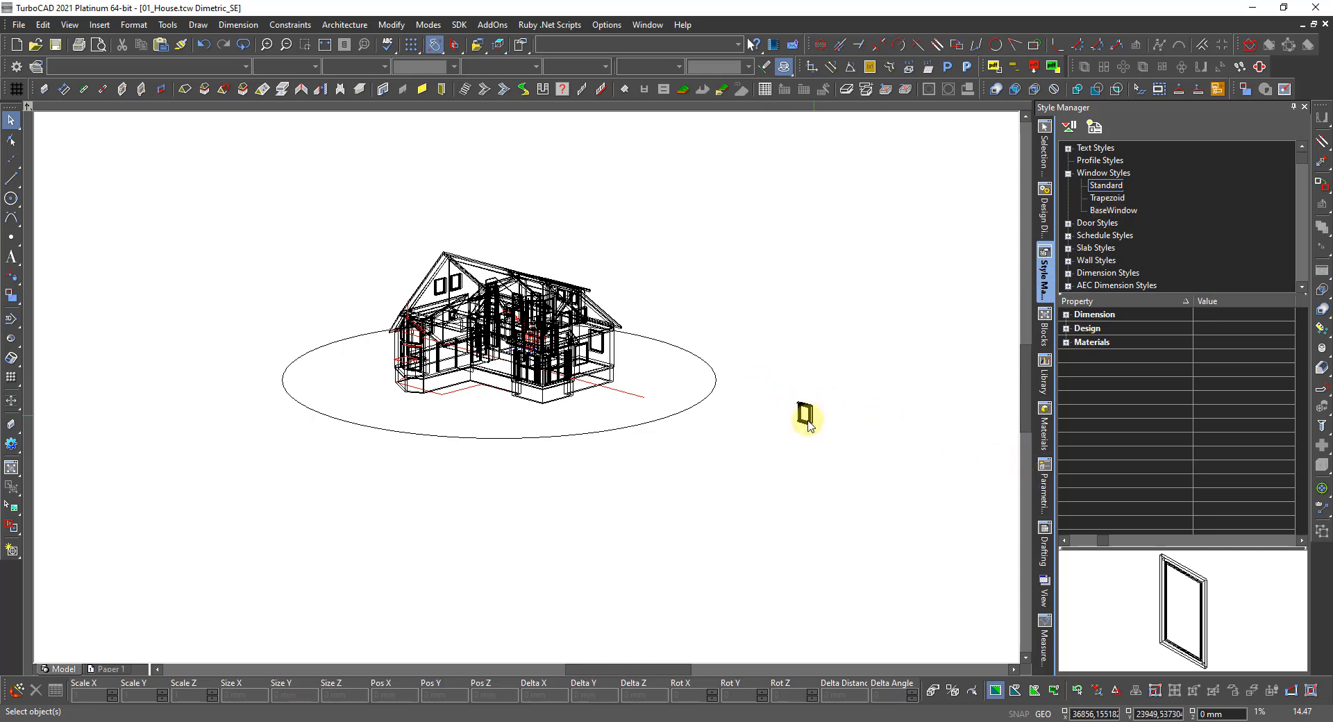
Delete the BaseWindow2 symbol that was placed beside the house
scroll(805, 425, "up", 1)
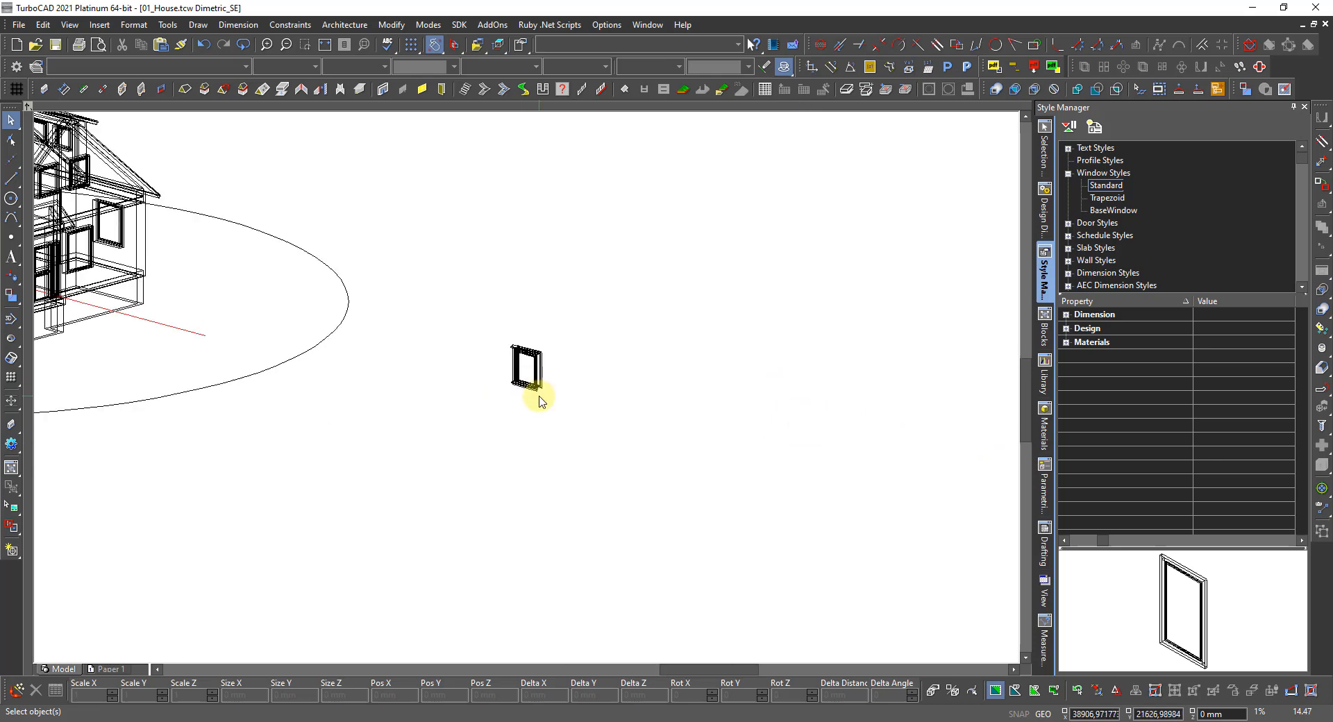
left_click(538, 375)
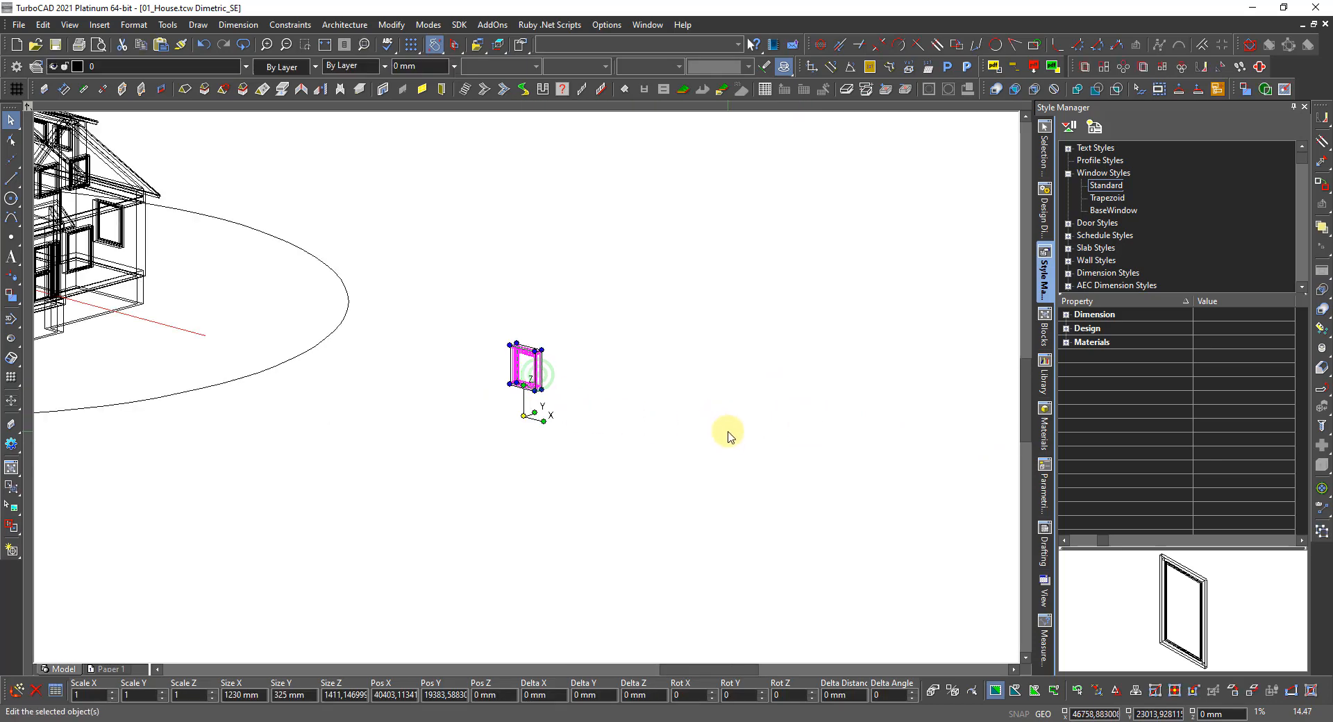
key("Escape")
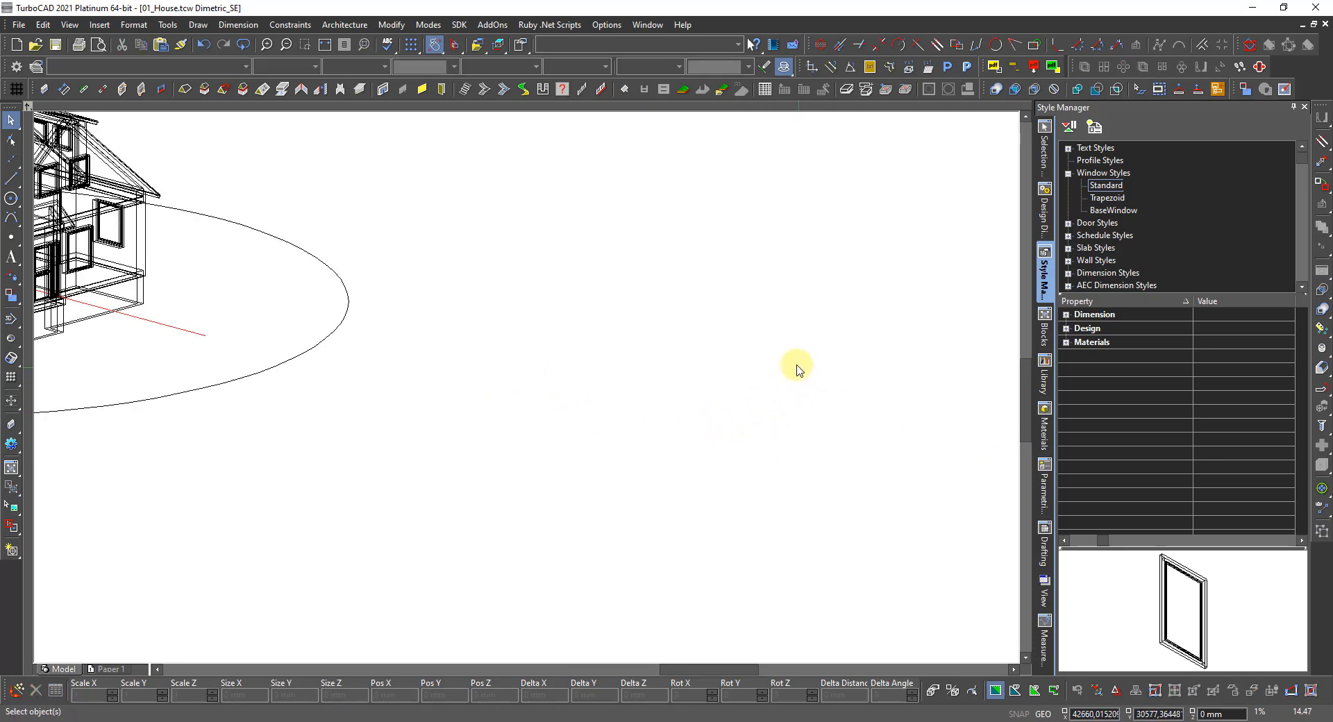
Select the sloped-top bay window, and replace that selection with the rectangular window in the adjacent bay wall
scroll(733, 358, "down", 2)
scroll(342, 372, "up", 1)
scroll(521, 384, "up", 2)
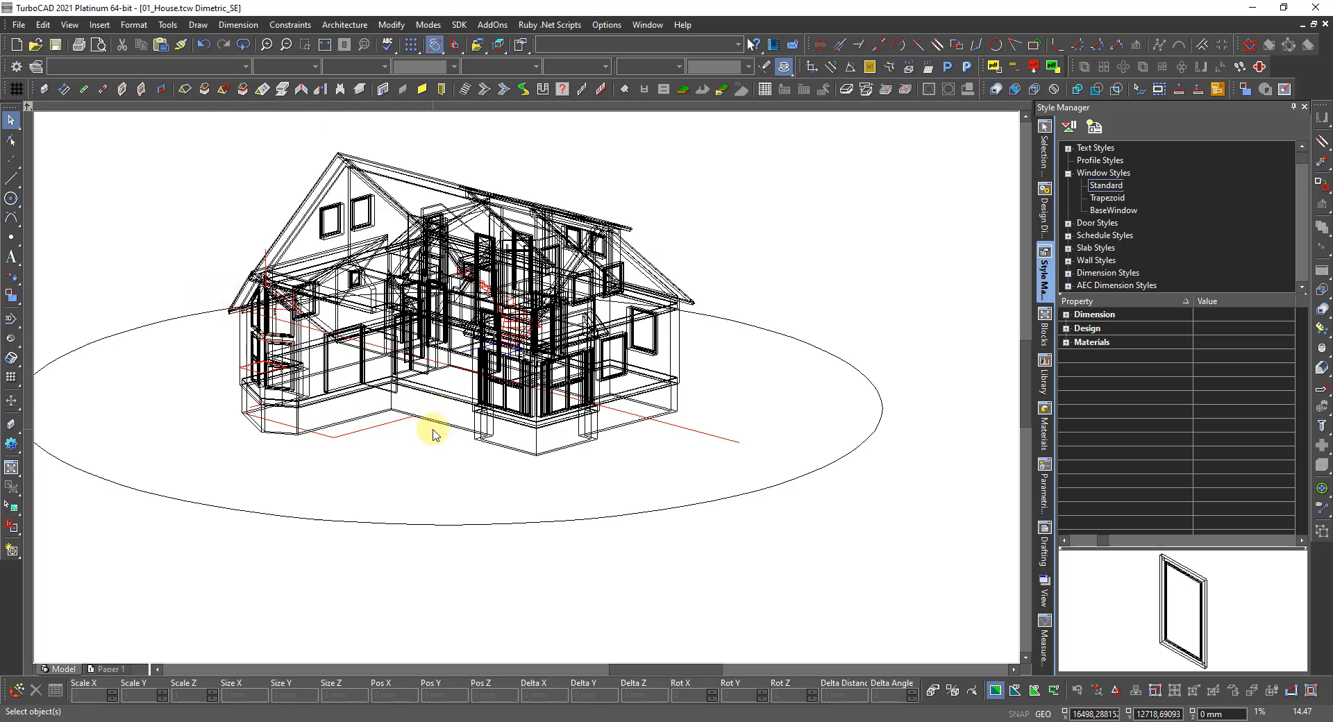
scroll(255, 307, "up", 3)
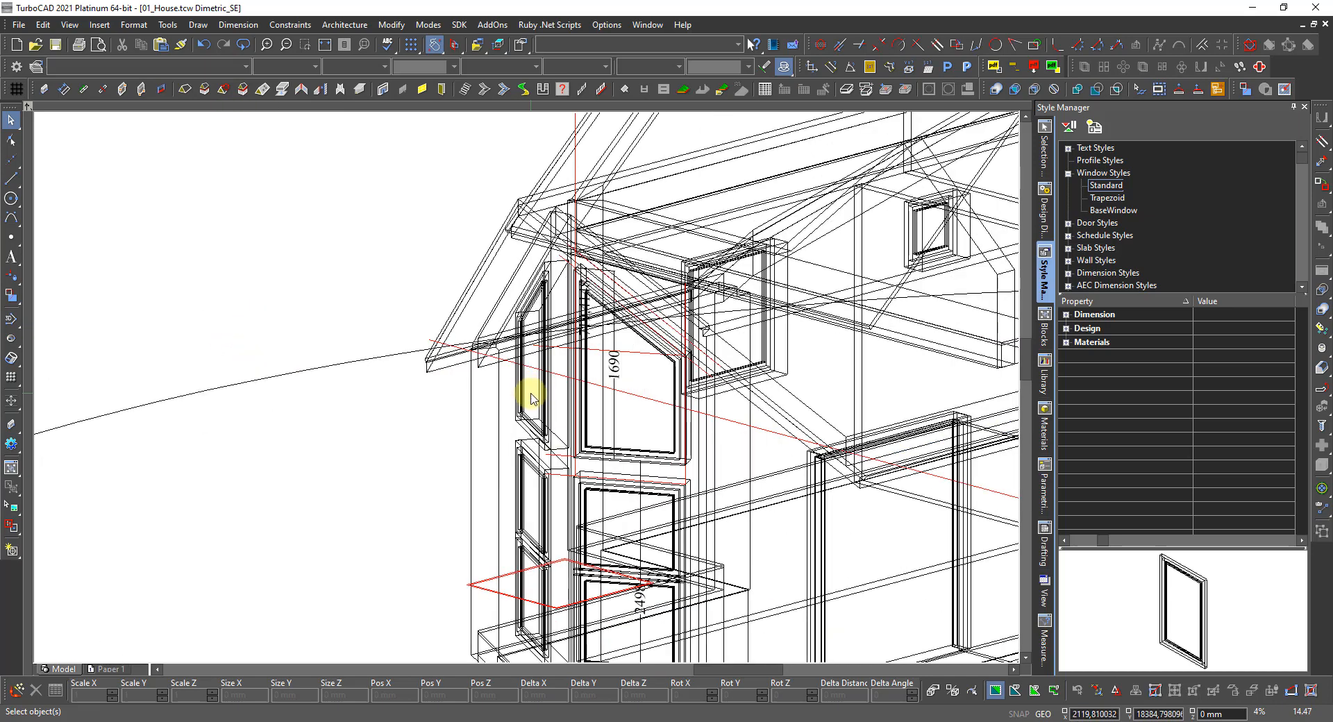
left_click(584, 409)
left_click(617, 428)
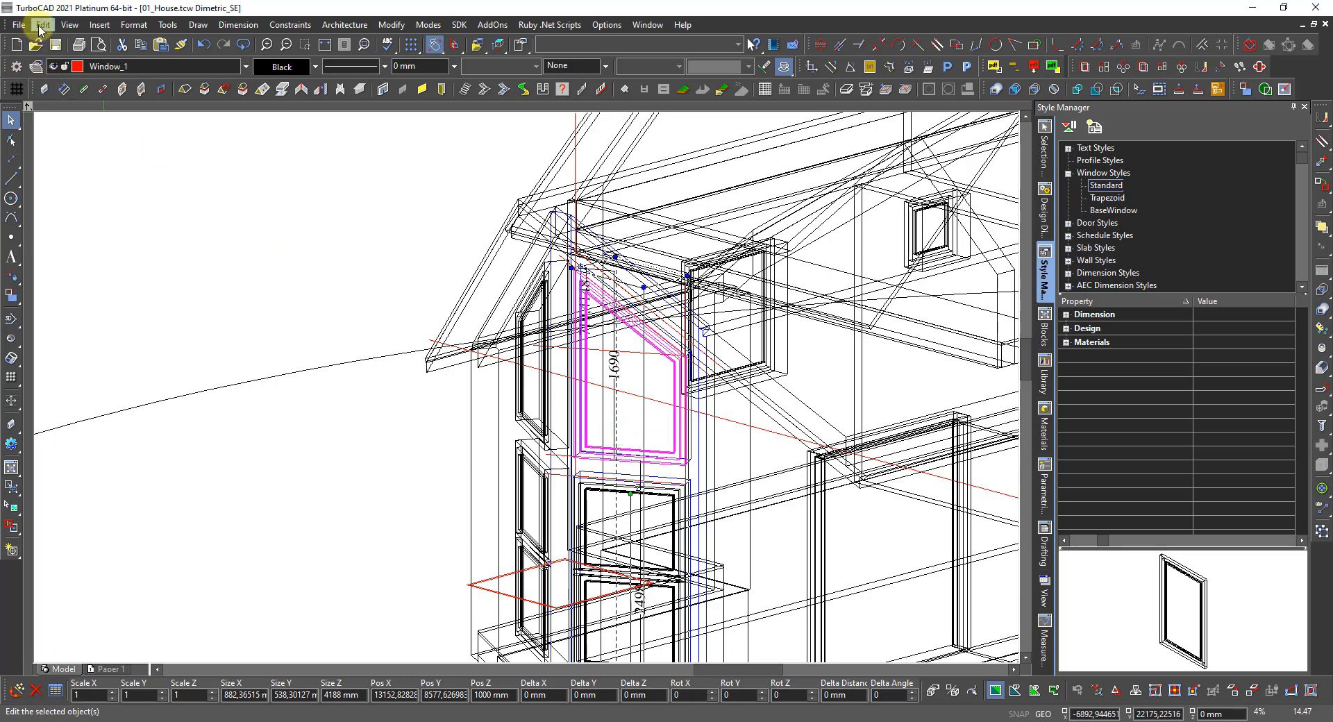
left_click(533, 465)
left_click(557, 479)
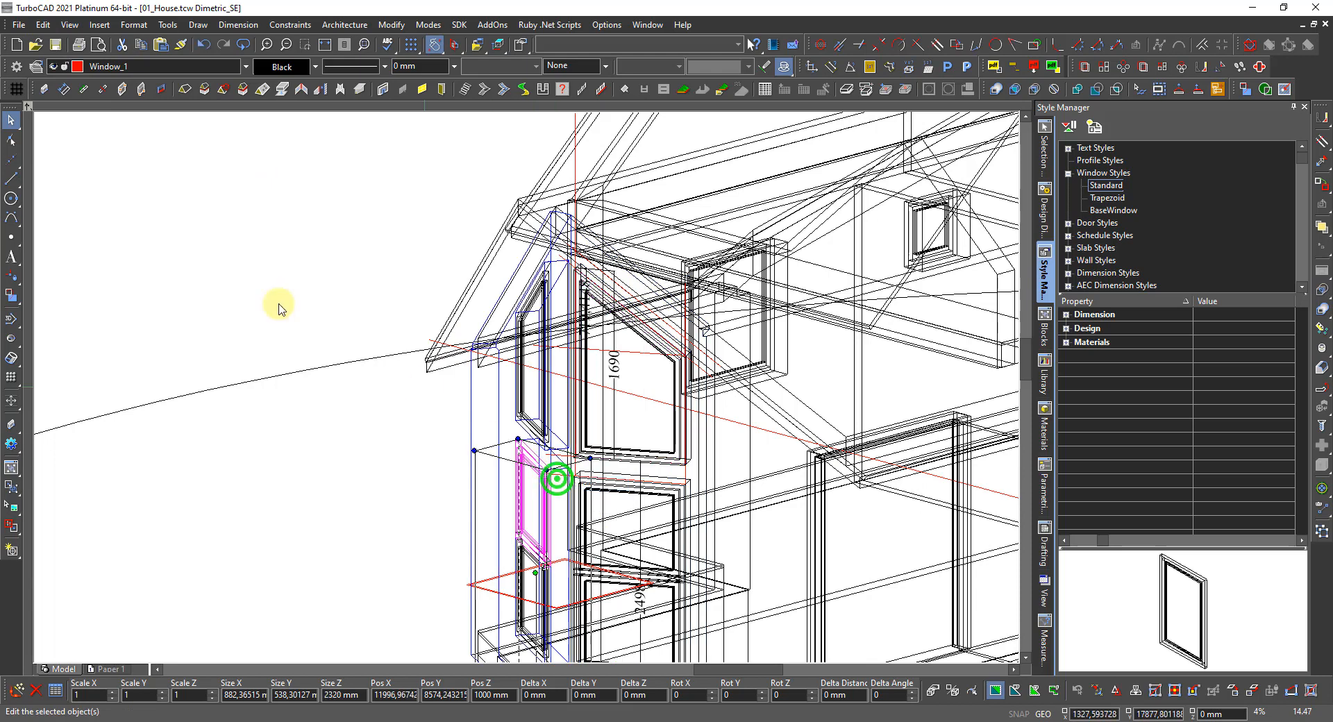
Try to select all matching windows with Select by Similar, using the Type and Shape criteria
left_click(24, 27)
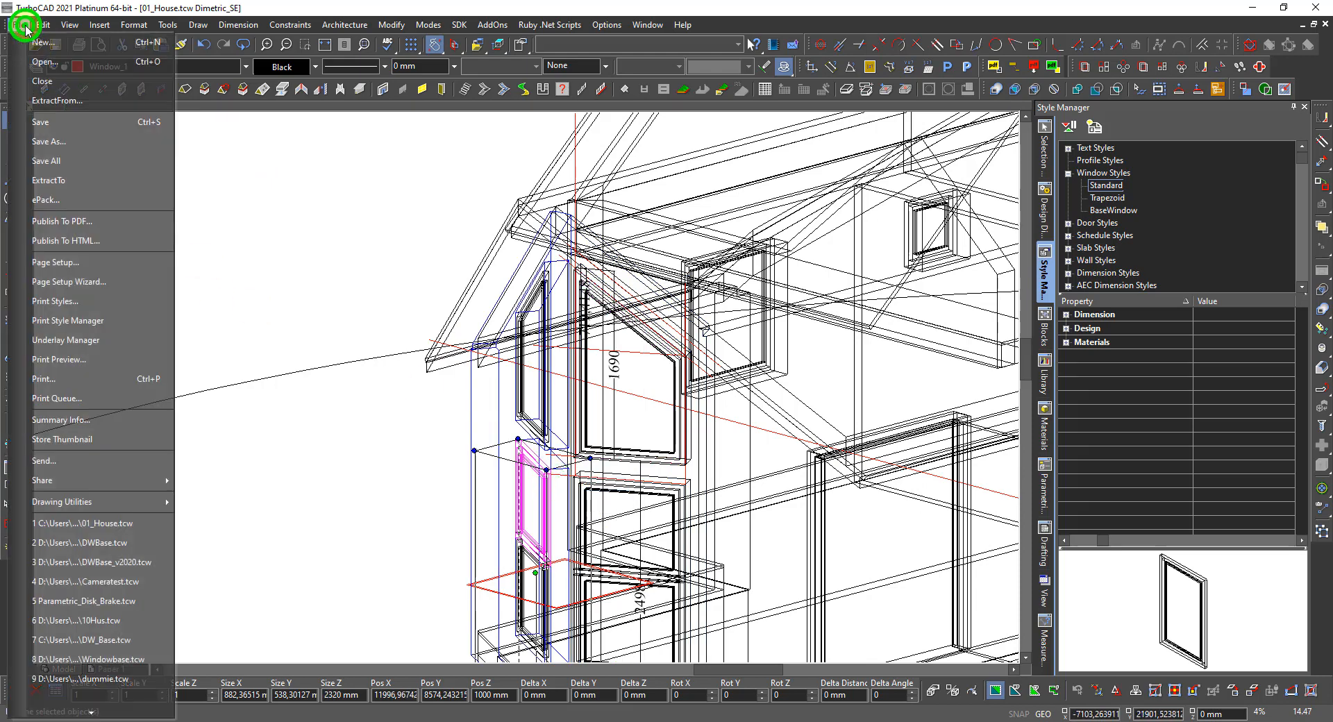
mouse_move(44, 27)
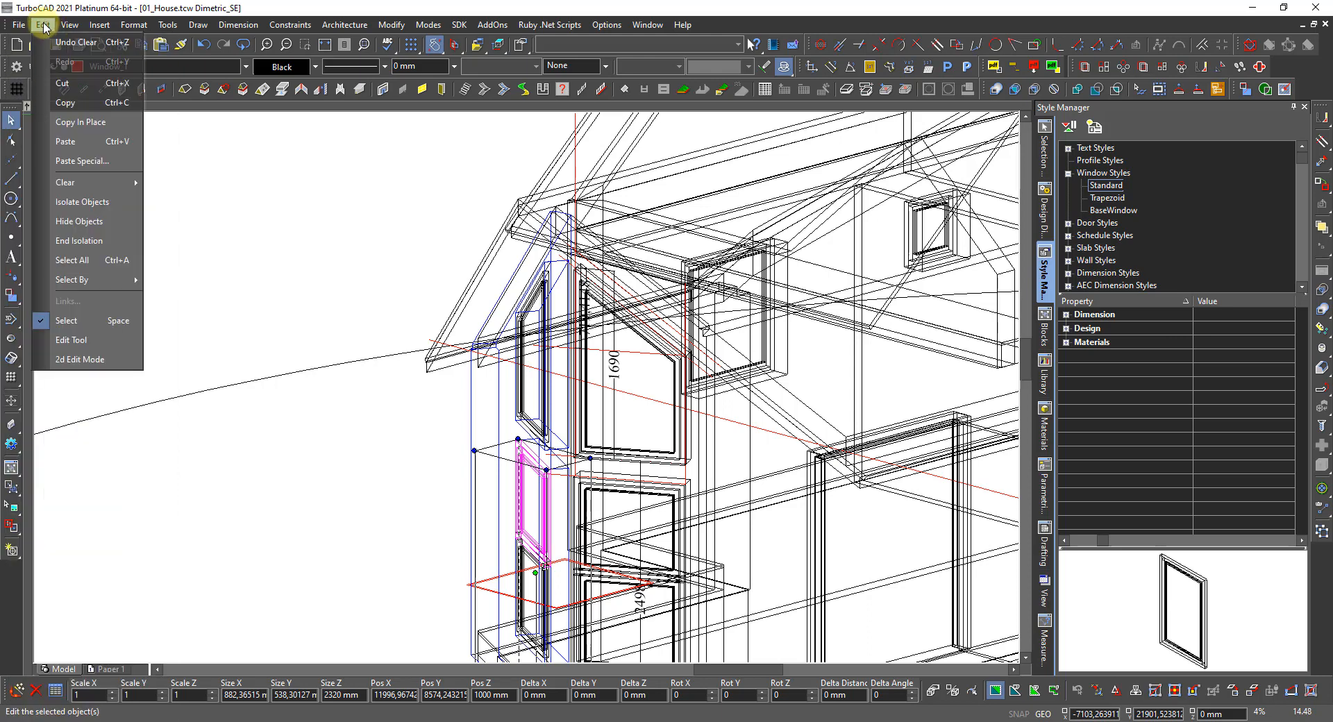
mouse_move(86, 287)
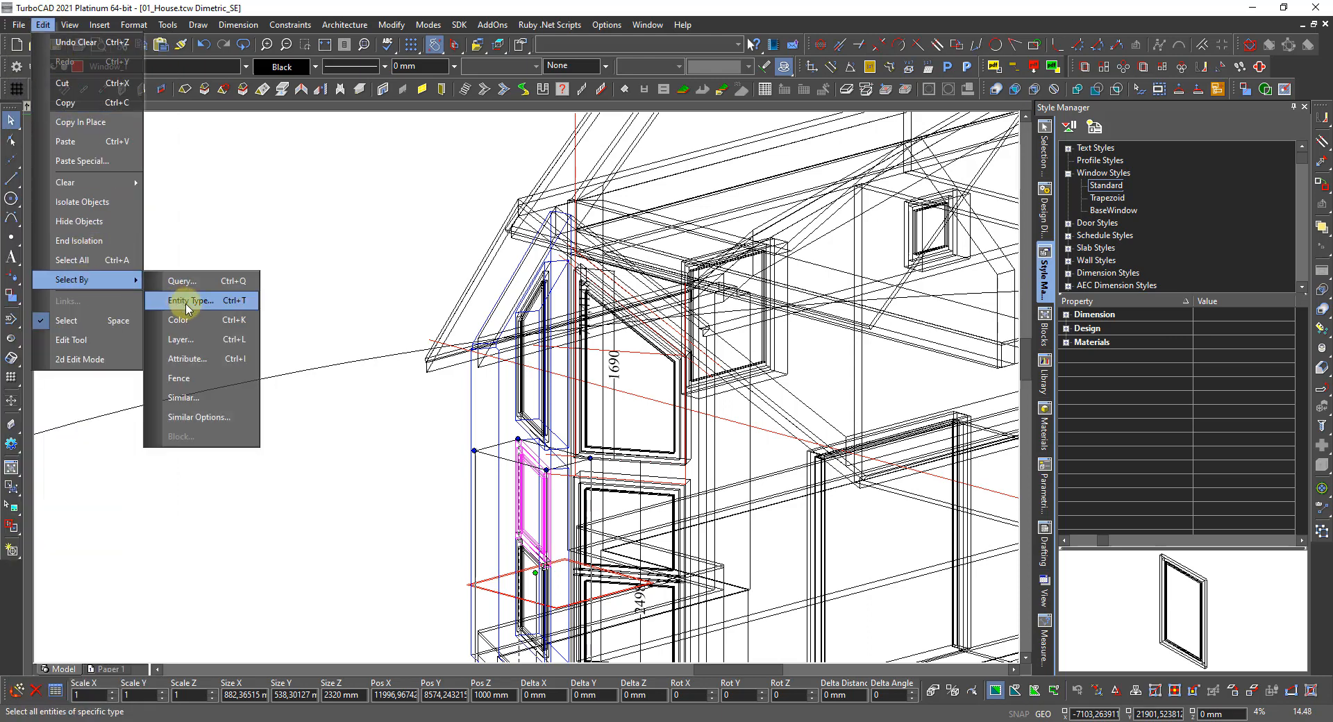
left_click(199, 397)
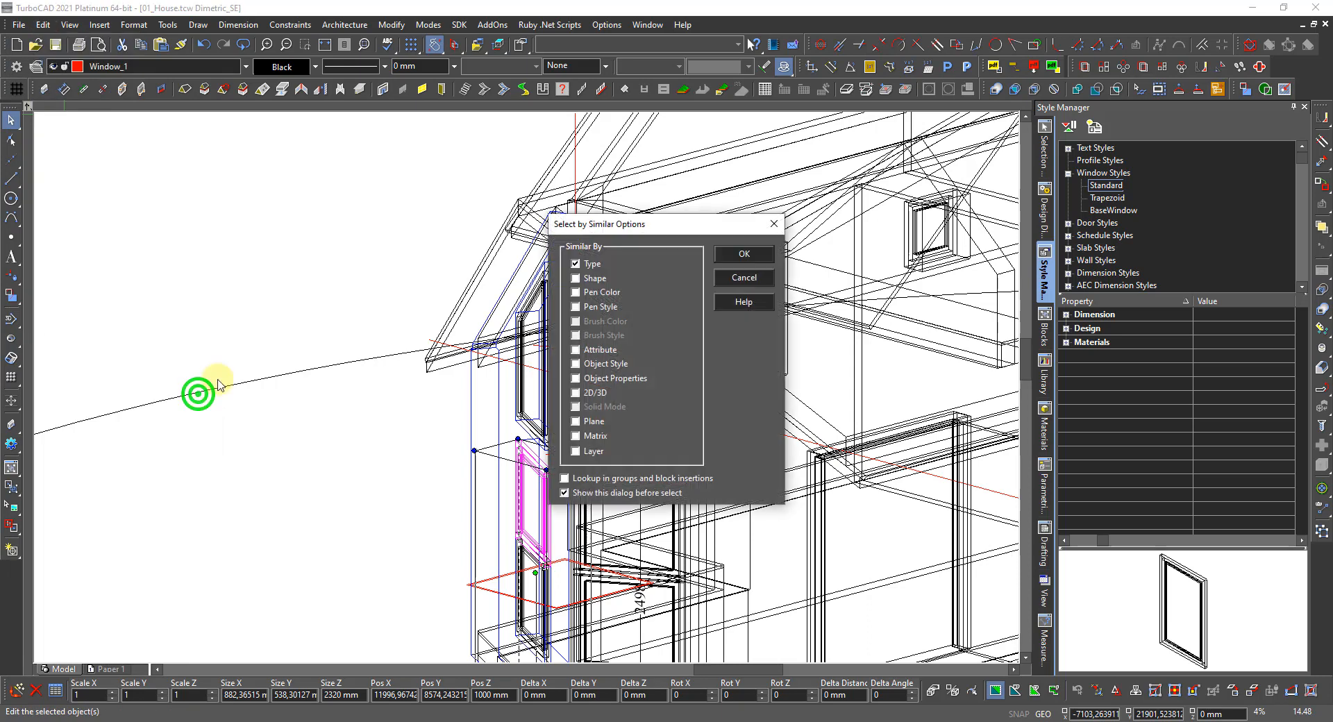
left_click(574, 278)
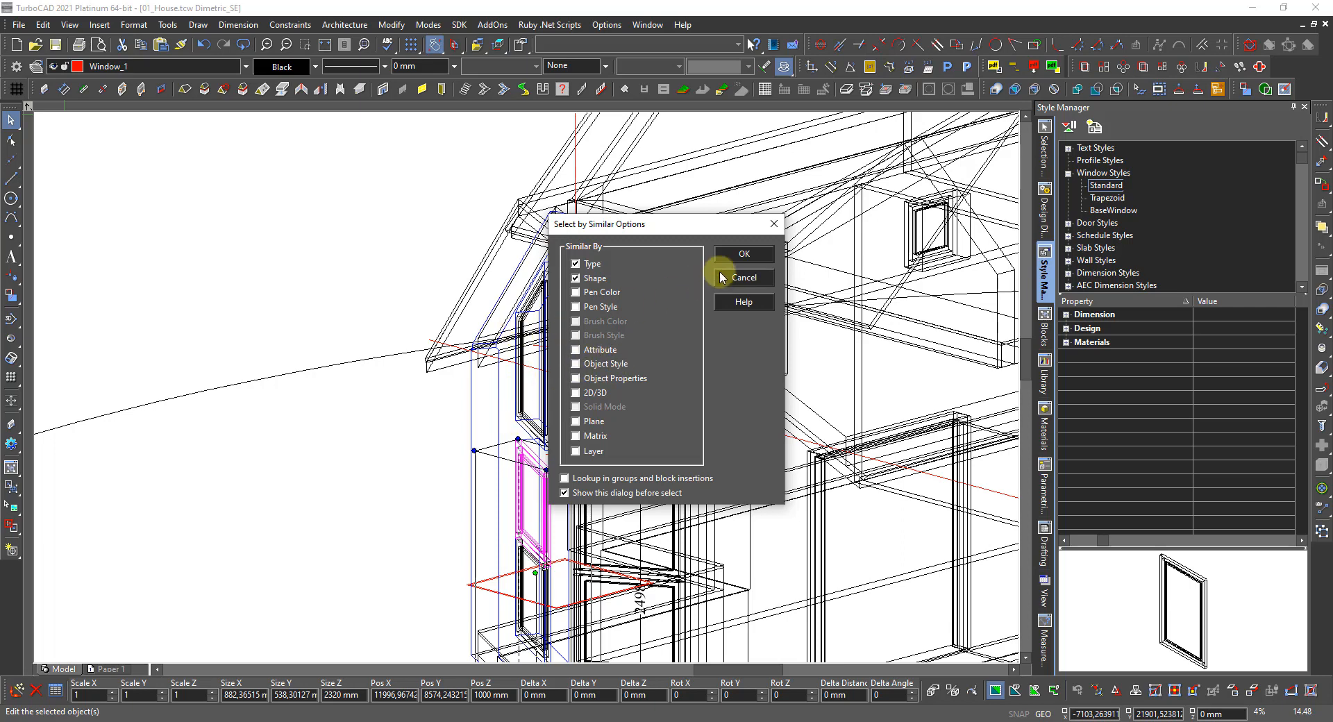
left_click(744, 256)
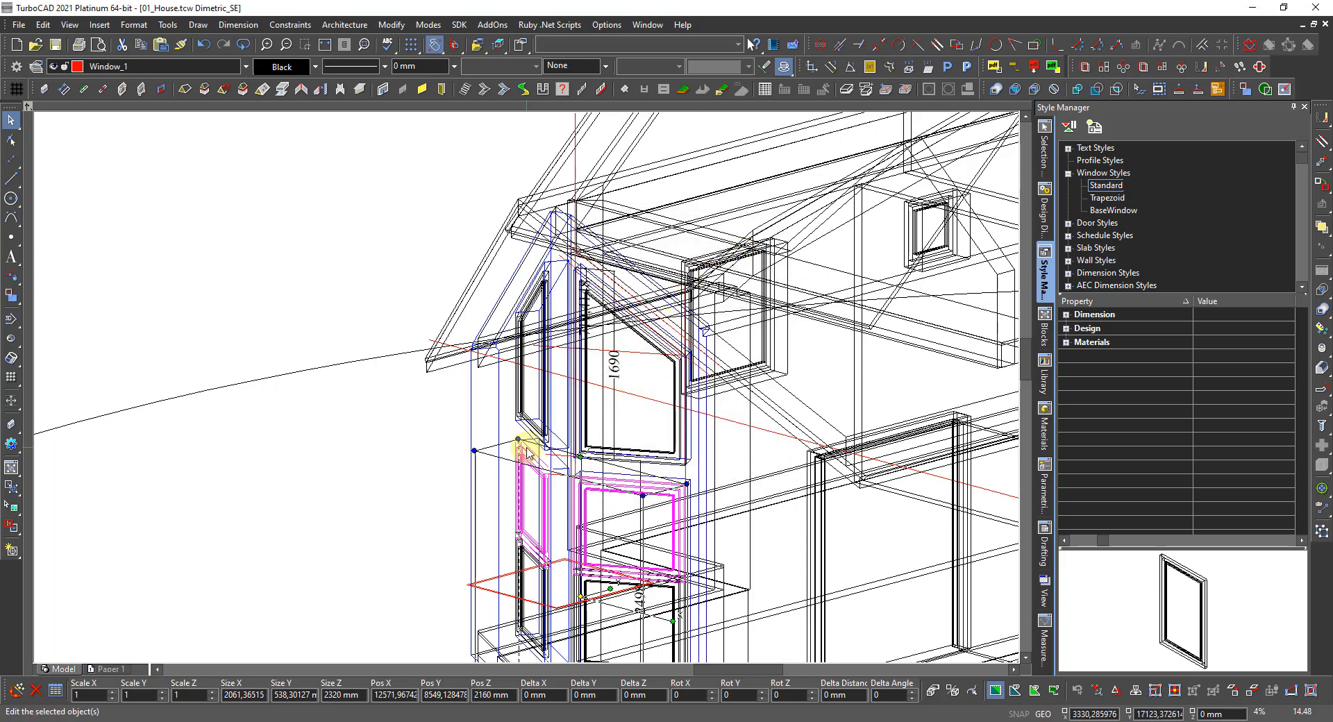
scroll(495, 445, "down", 3)
scroll(495, 445, "down", 3)
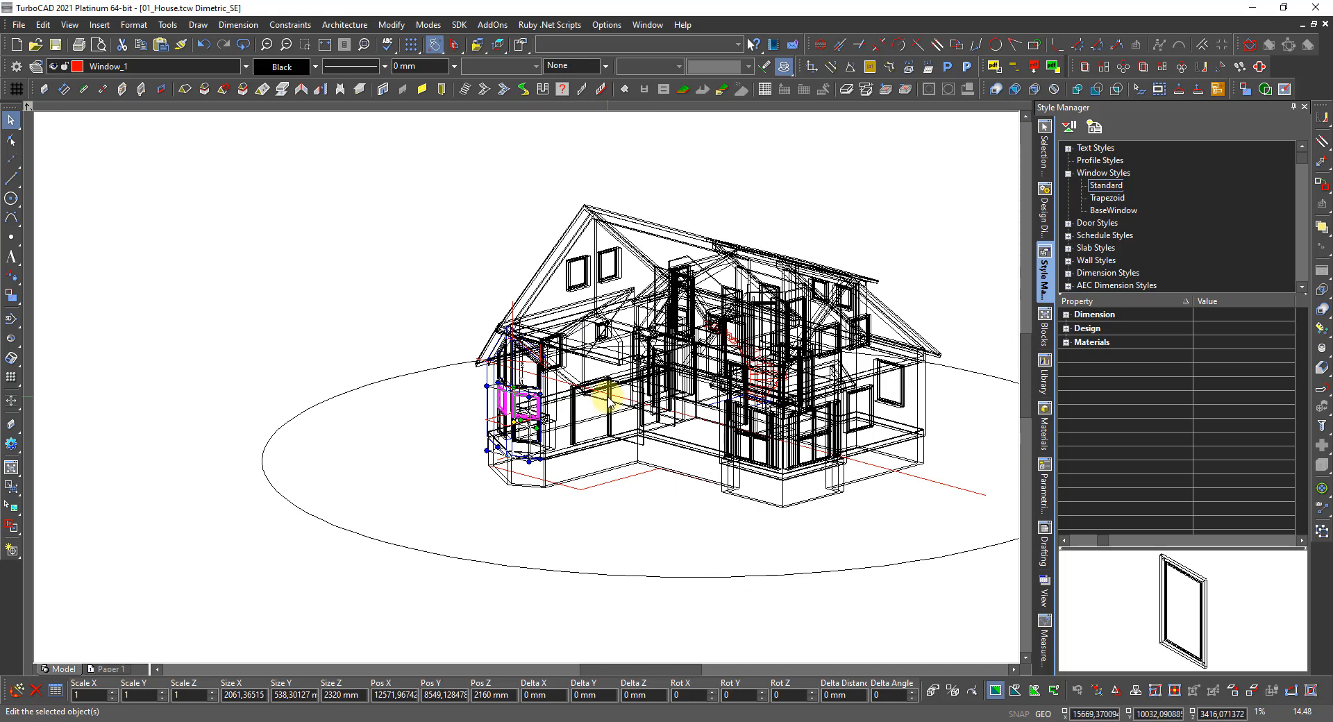
scroll(531, 406, "up", 5)
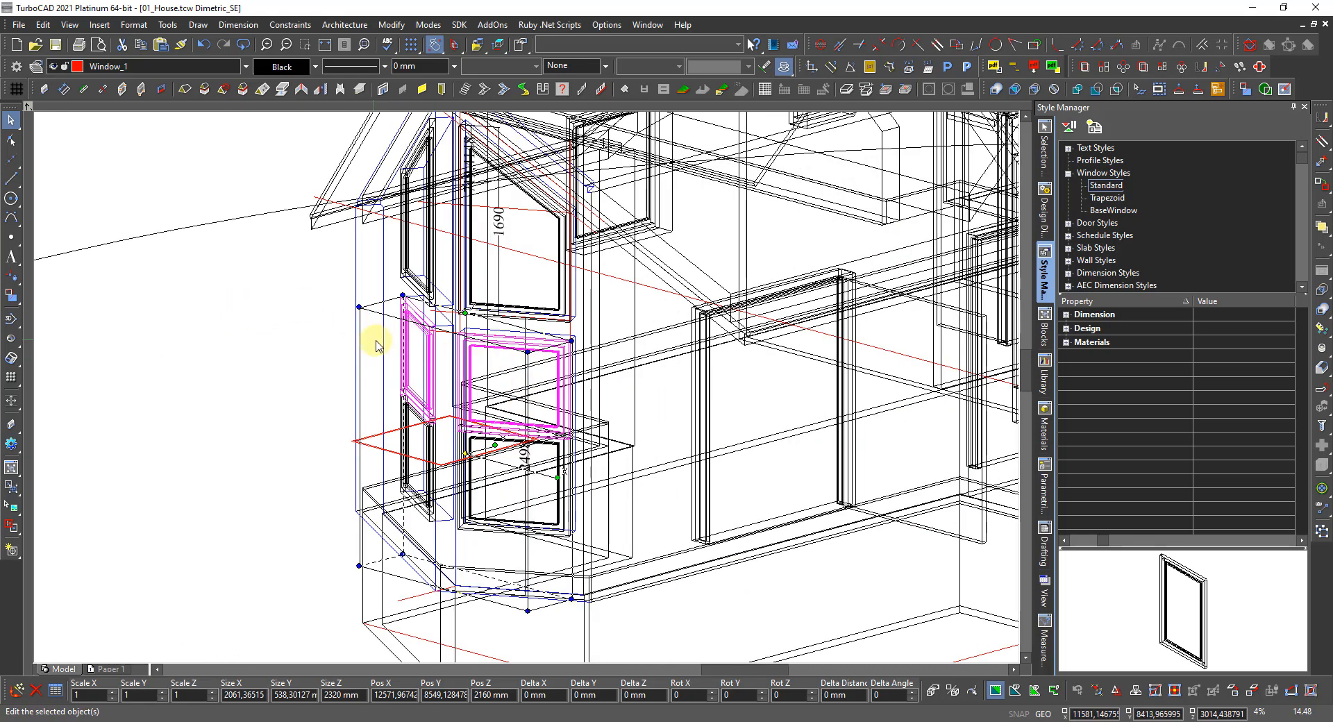
Reselect only the rectangular bay window and select all similar objects in the house by Type alone
key("Escape")
left_click(408, 318)
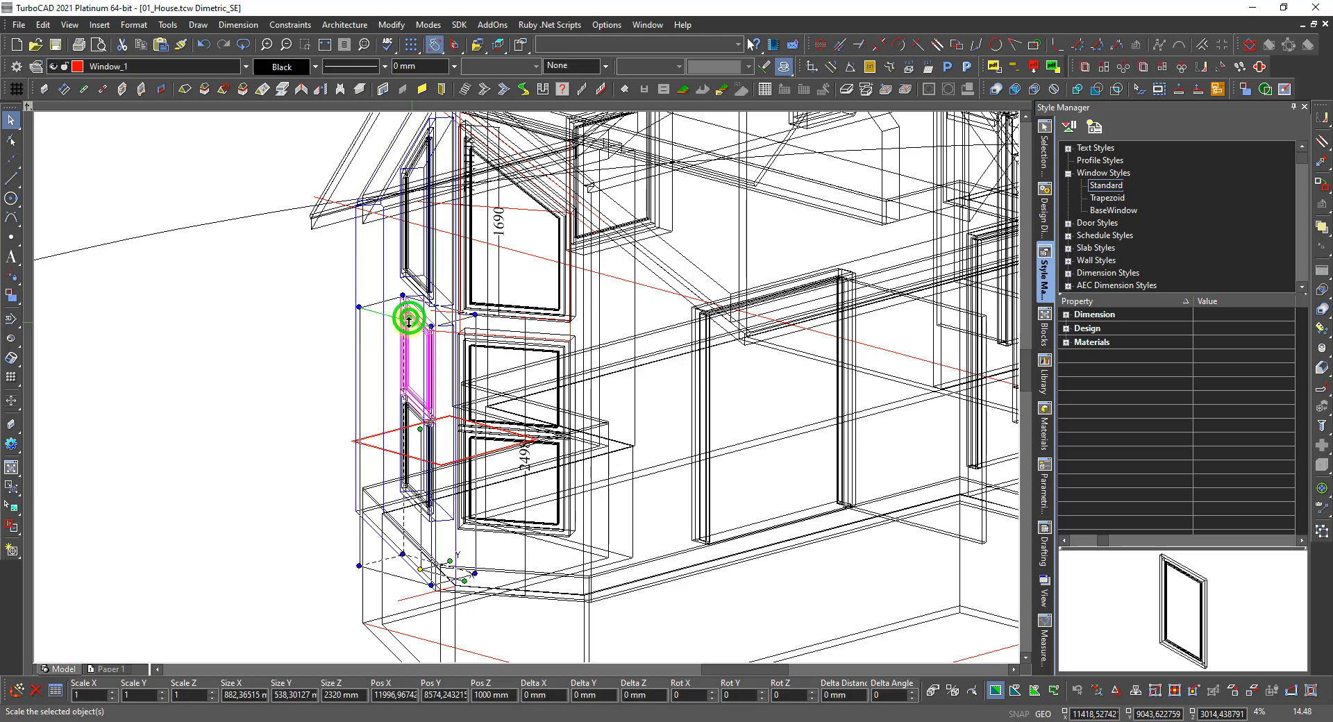
left_click(52, 25)
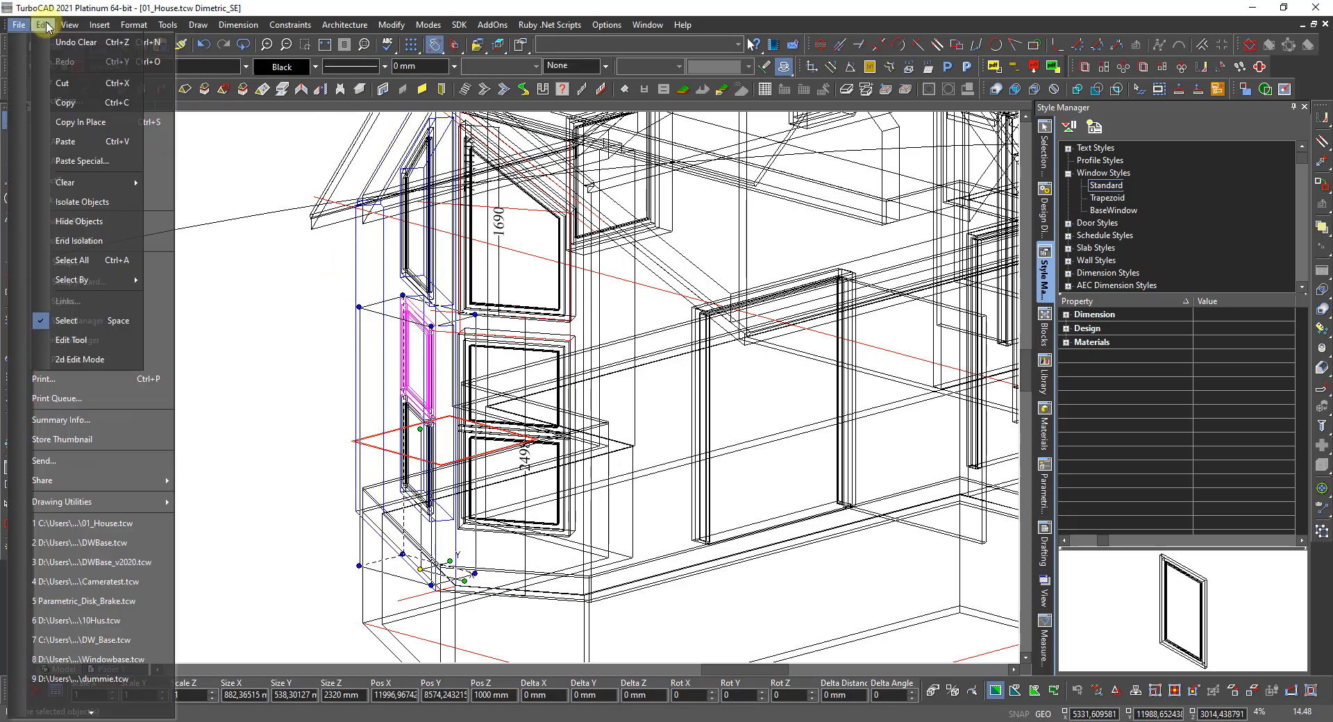
mouse_move(75, 282)
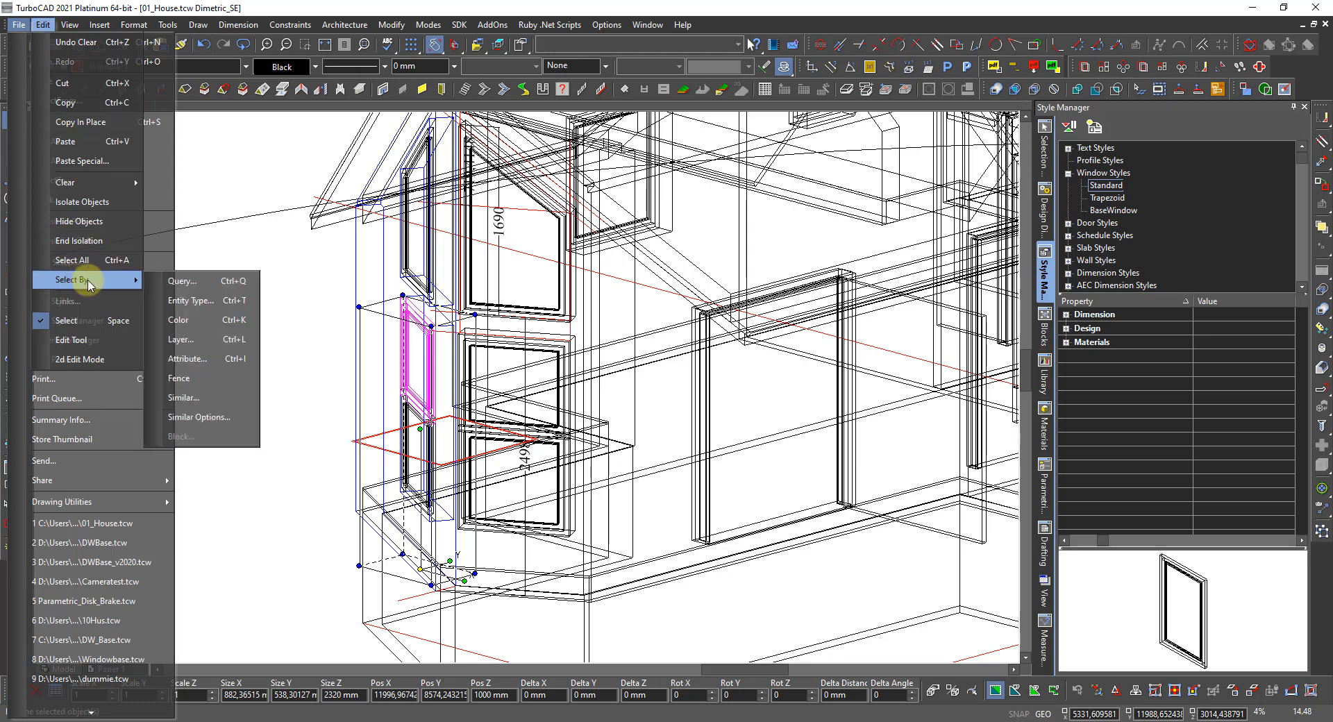
left_click(195, 400)
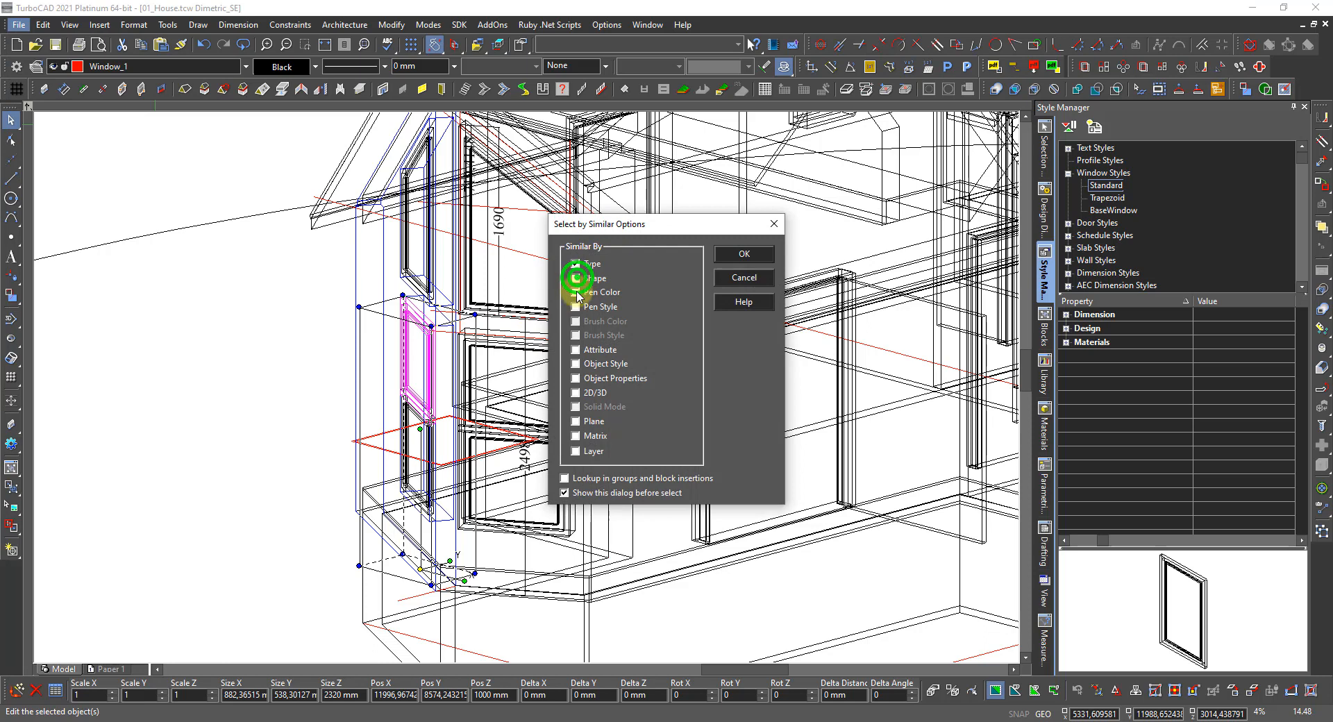
left_click(735, 259)
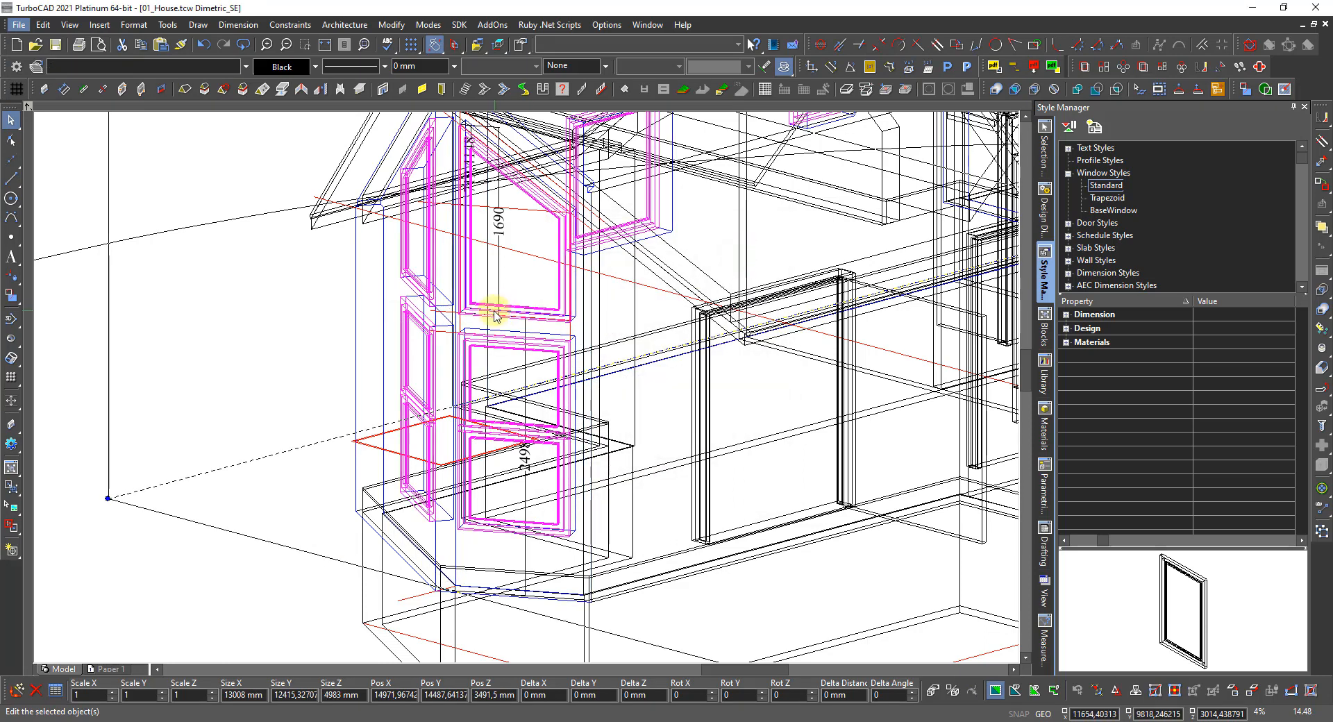
Remove the two sloped-top bay windows from the selection, keeping all the other windows selected
left_click(407, 247, "shift")
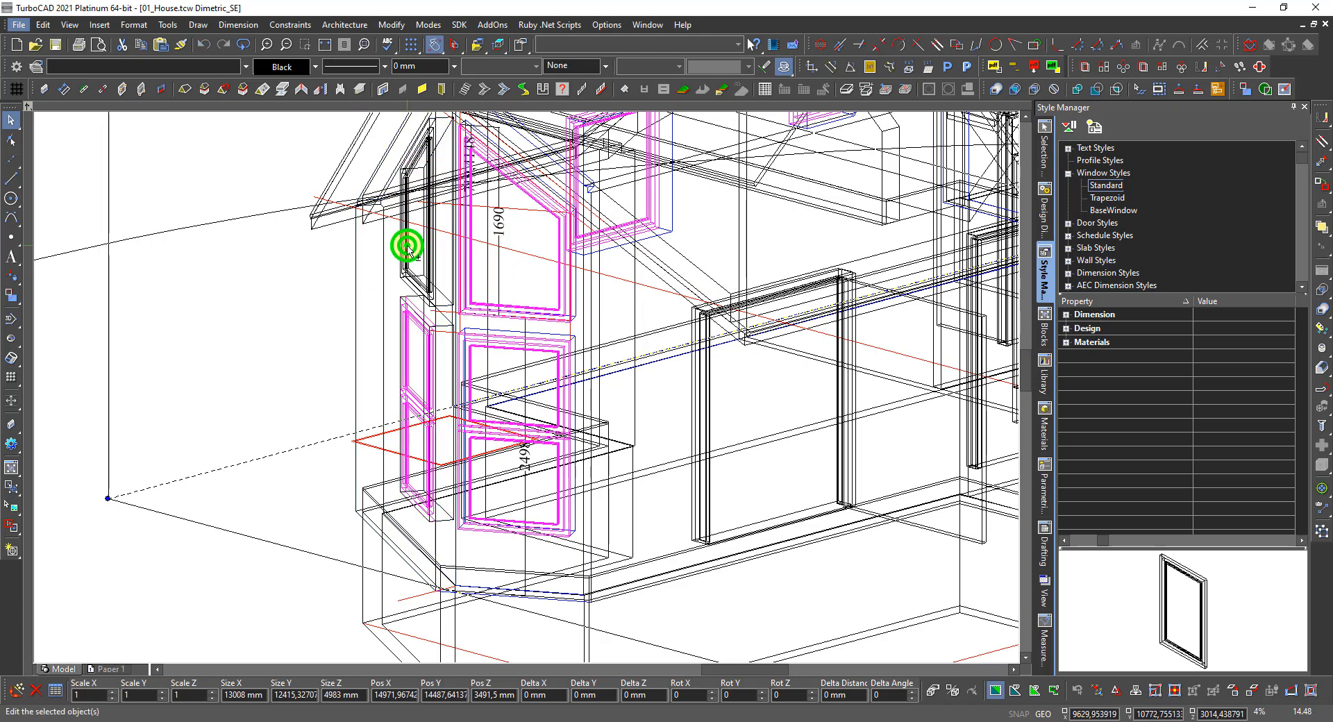
left_click(463, 269, "shift")
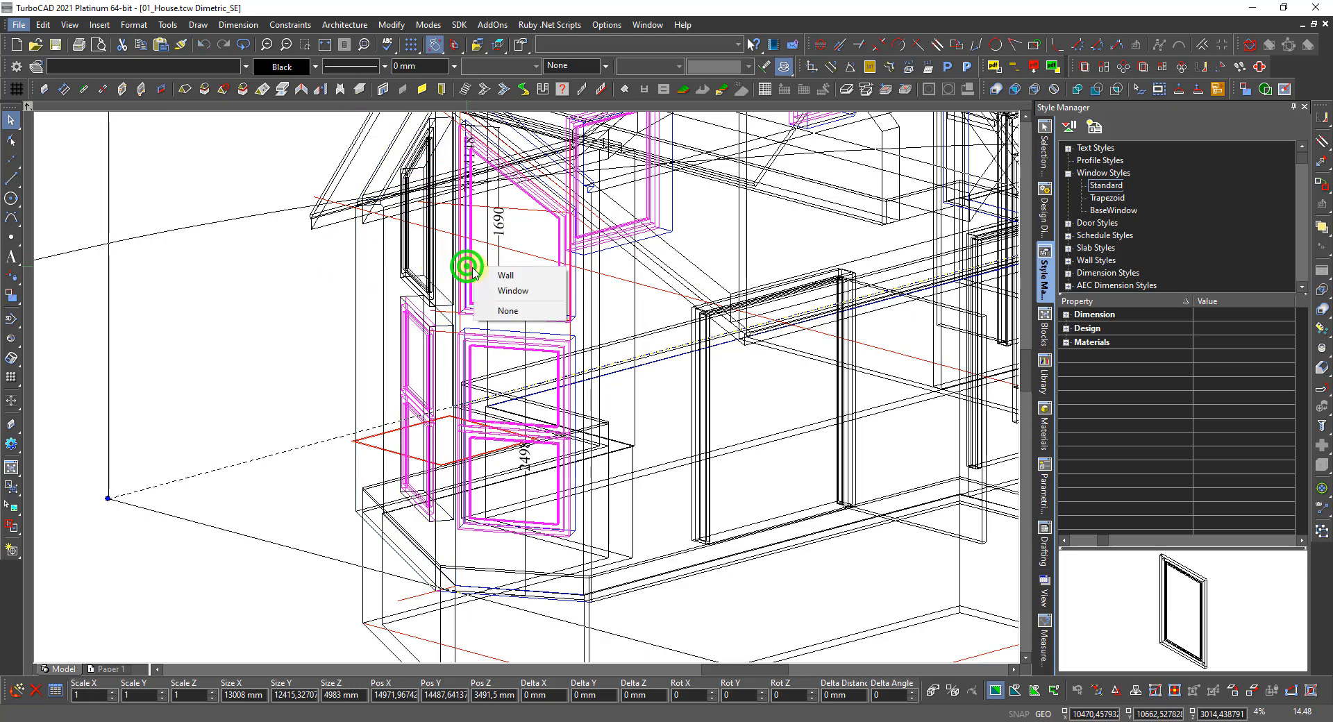
left_click(505, 290)
scroll(530, 380, "down", 3)
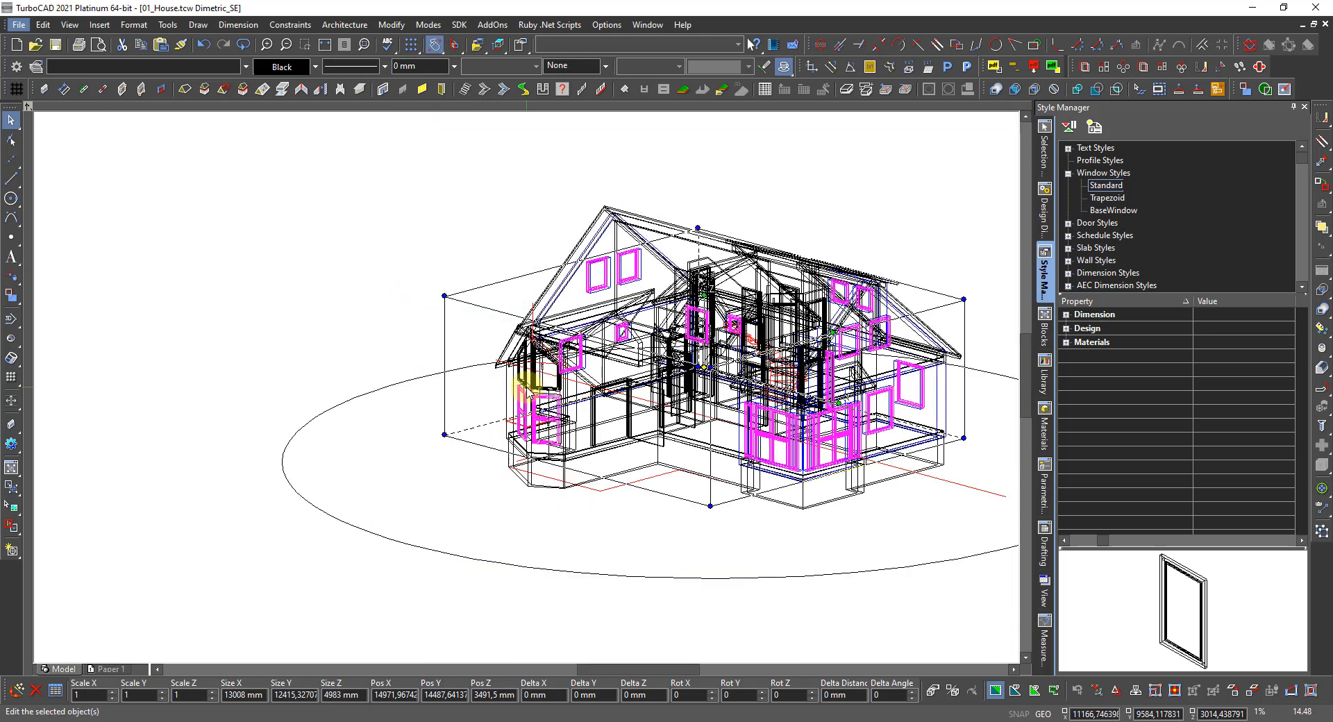
scroll(629, 373, "up", 1)
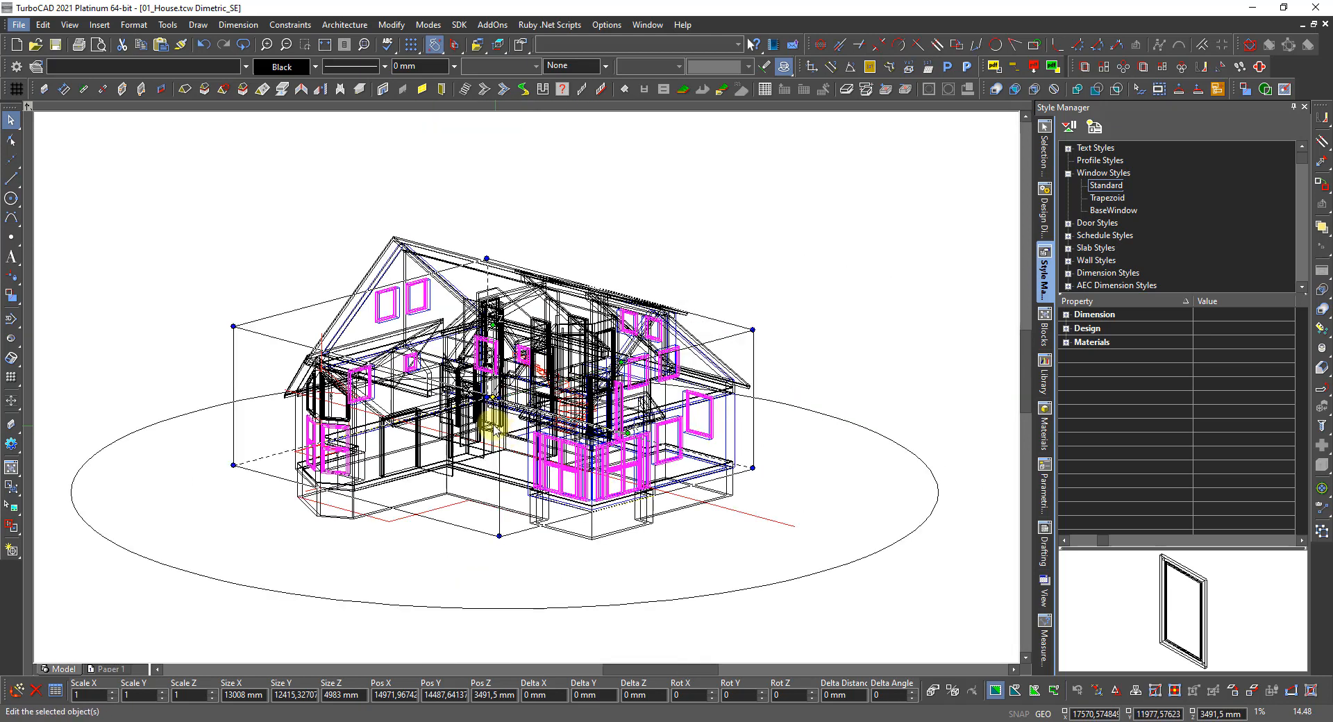
Set the window style of all selected windows to BaseWindow and clear the selection
left_click(1045, 145)
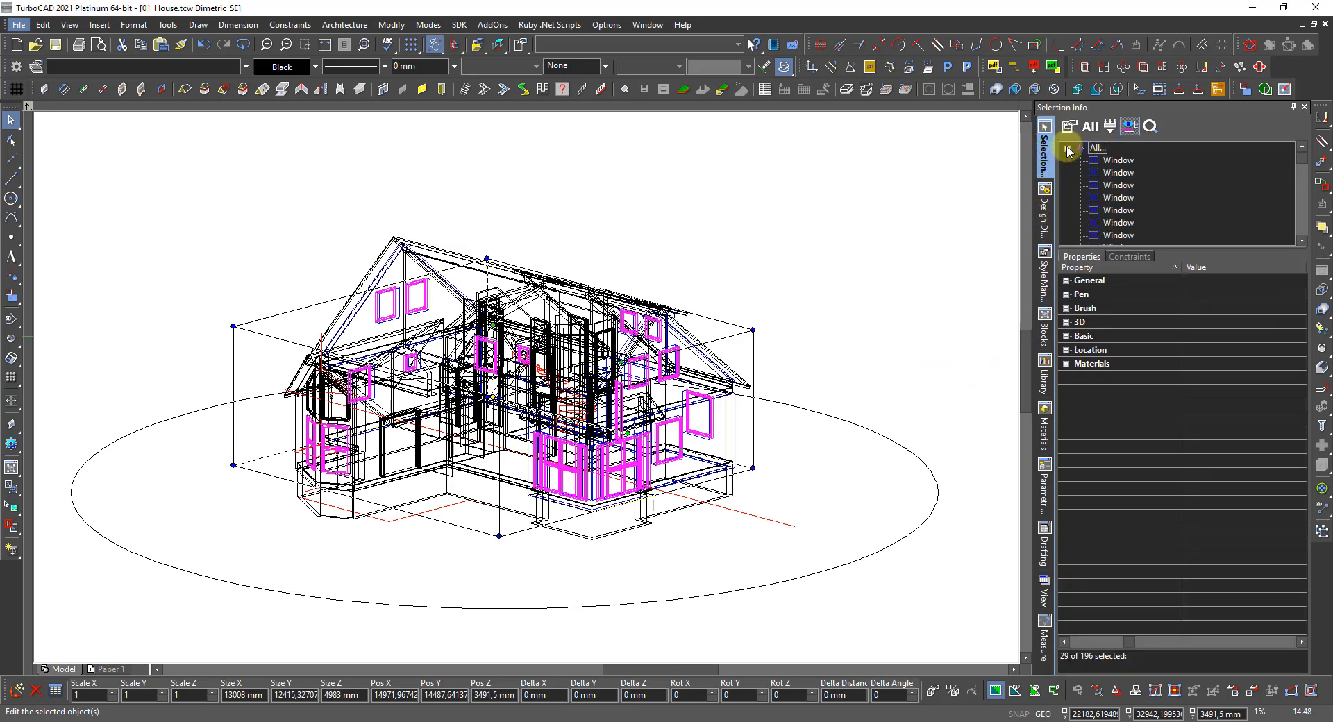
left_click(1068, 148)
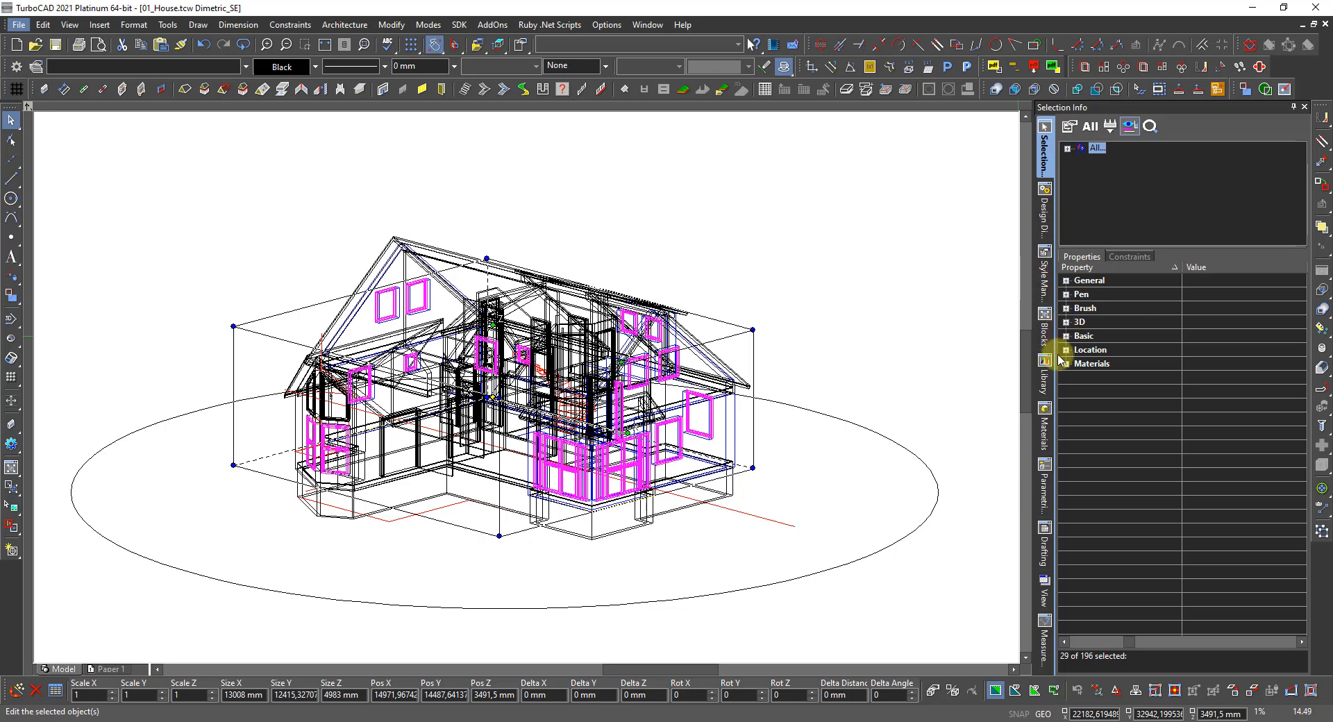
left_click(1067, 280)
left_click(1184, 293)
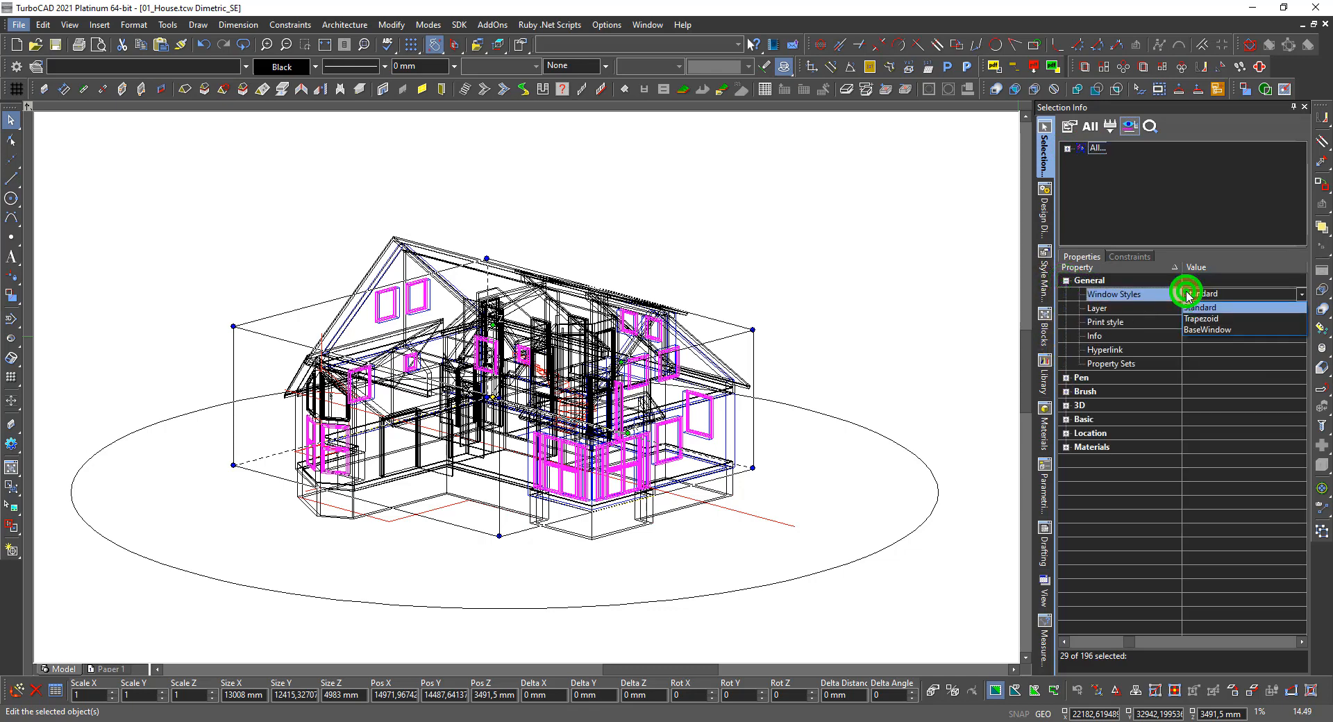
left_click(1198, 331)
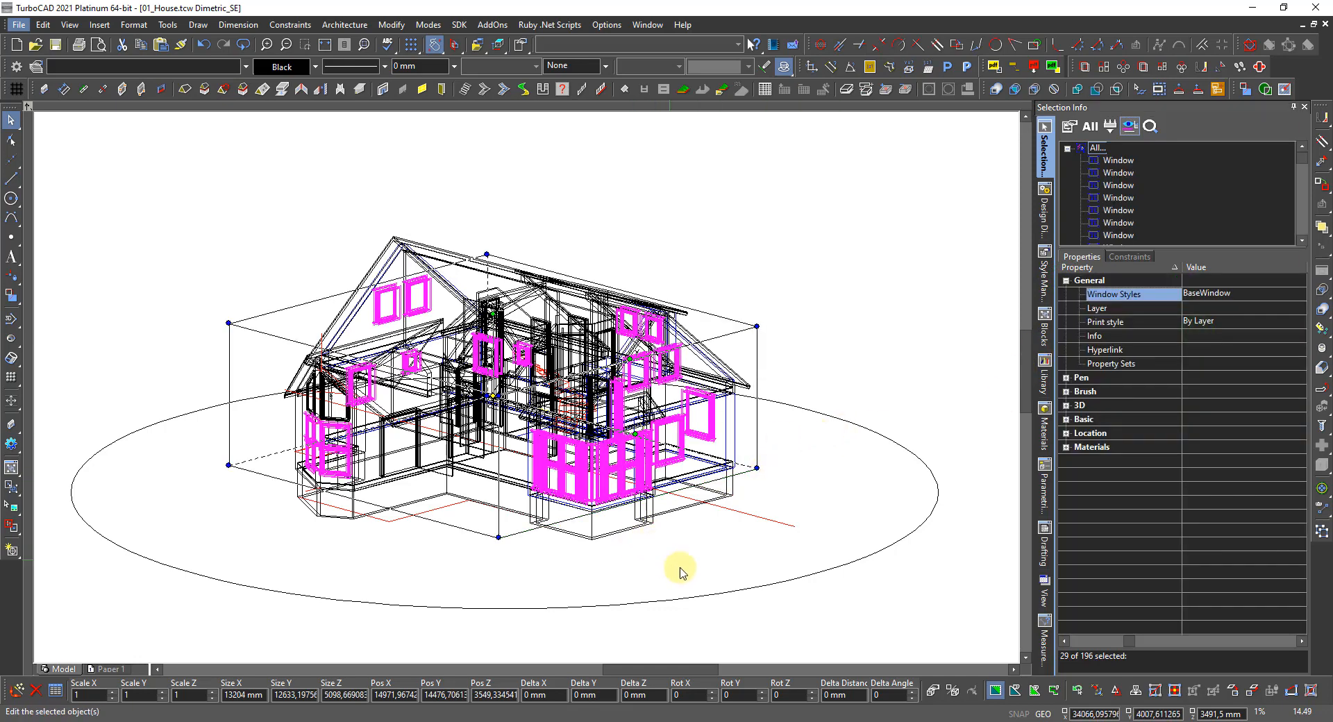
left_click(573, 582)
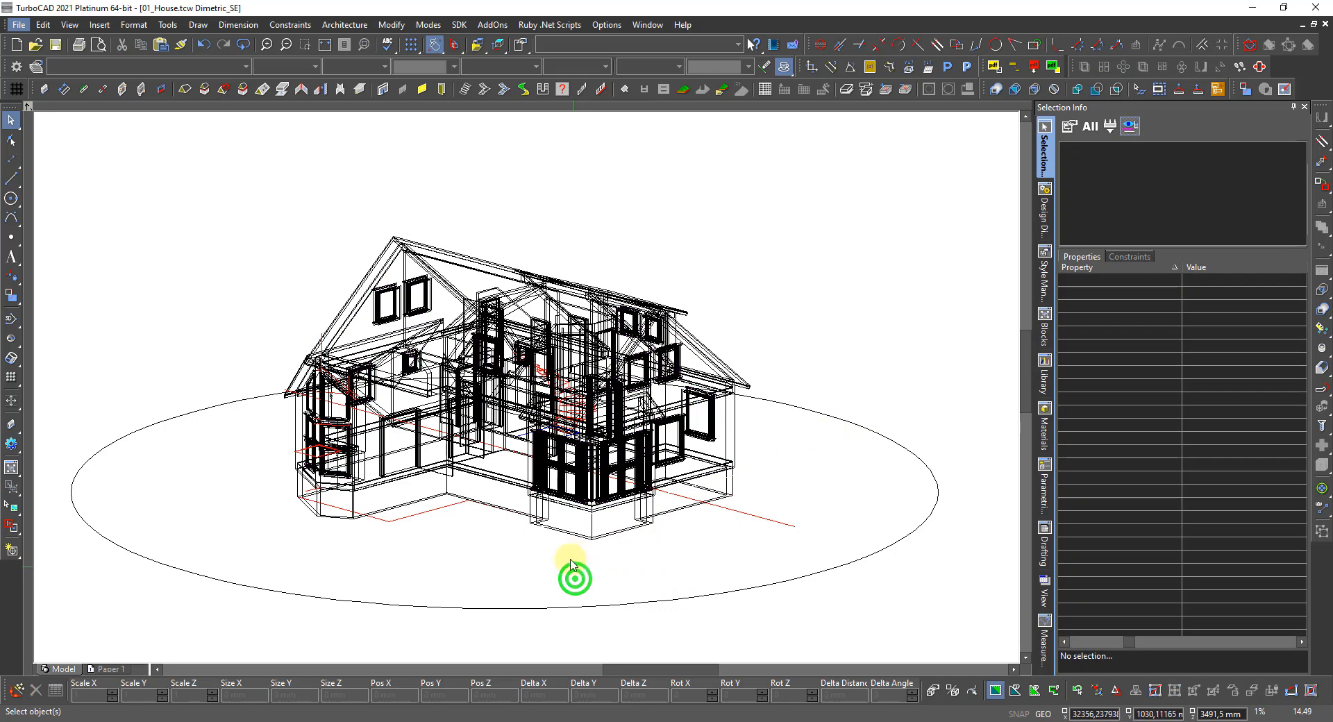
Show the house in hidden-line display and examine the sloped-top and rectangular bay windows up close
right_click(564, 451)
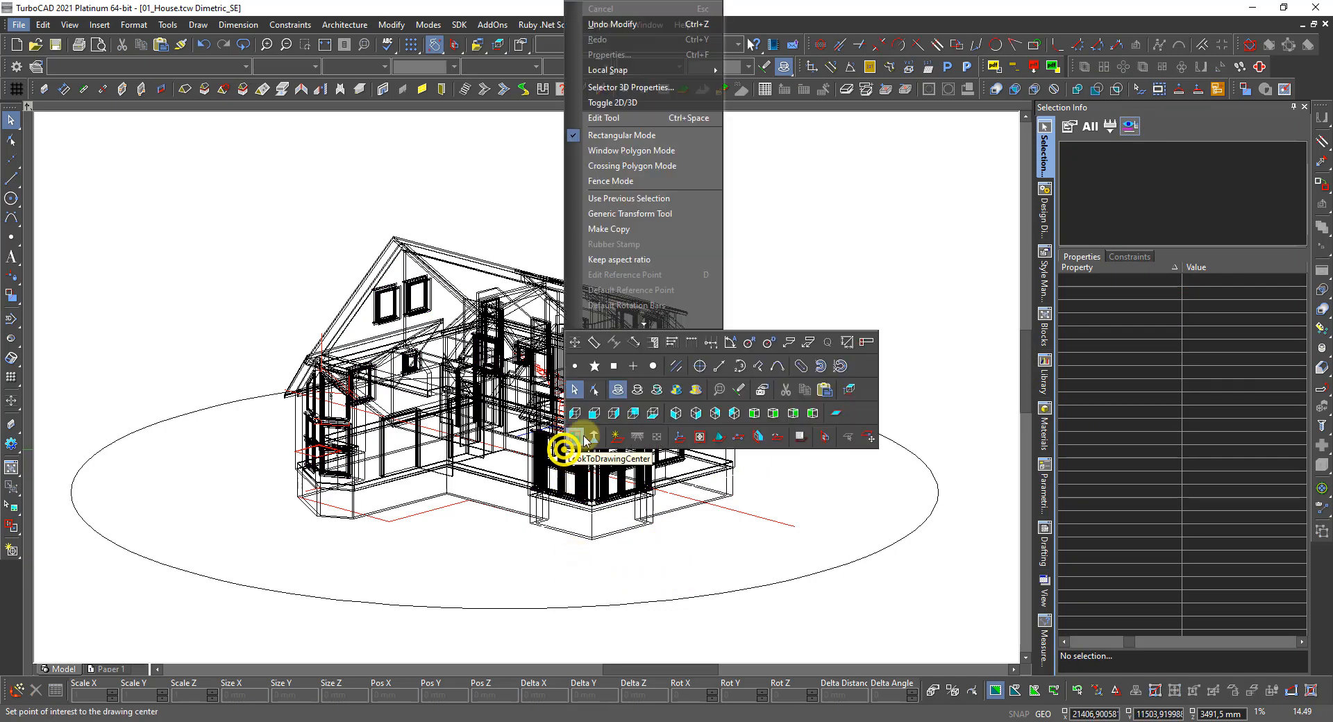
left_click(639, 391)
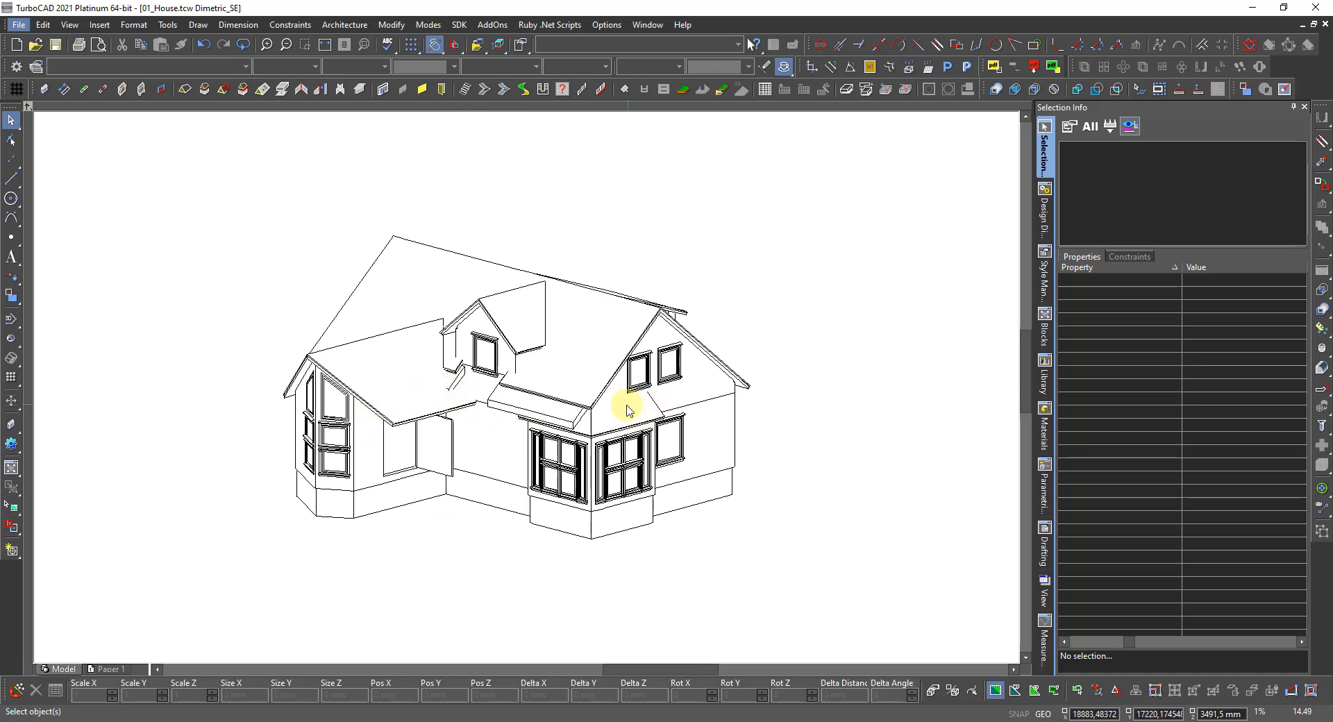
middle_click_drag(372, 439, 710, 436)
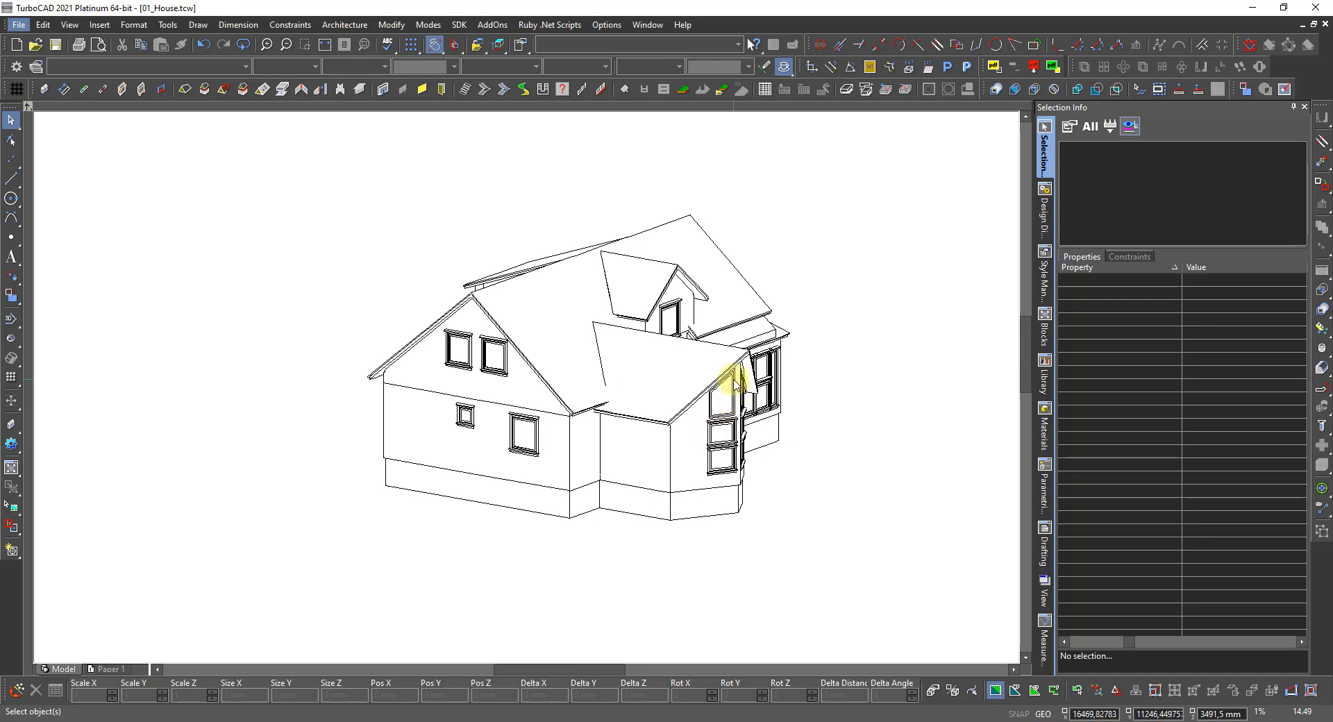
scroll(735, 384, "up", 3)
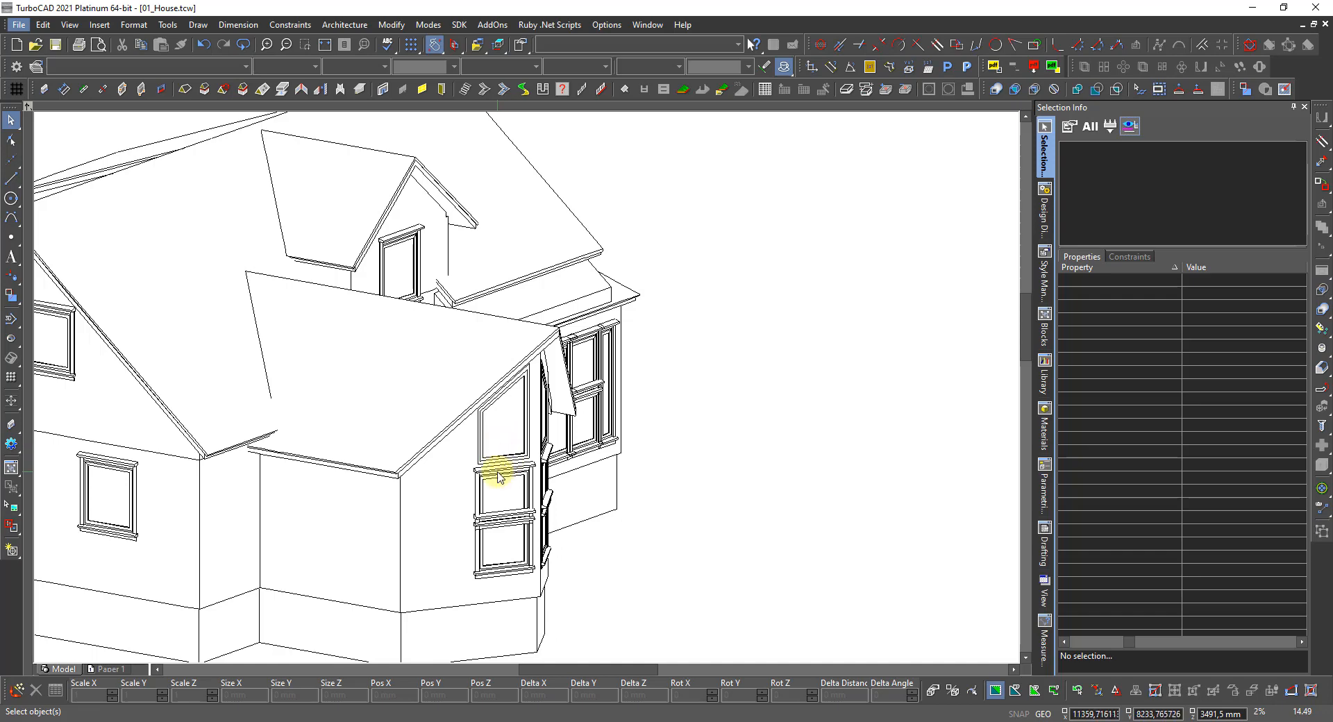
scroll(502, 455, "up", 2)
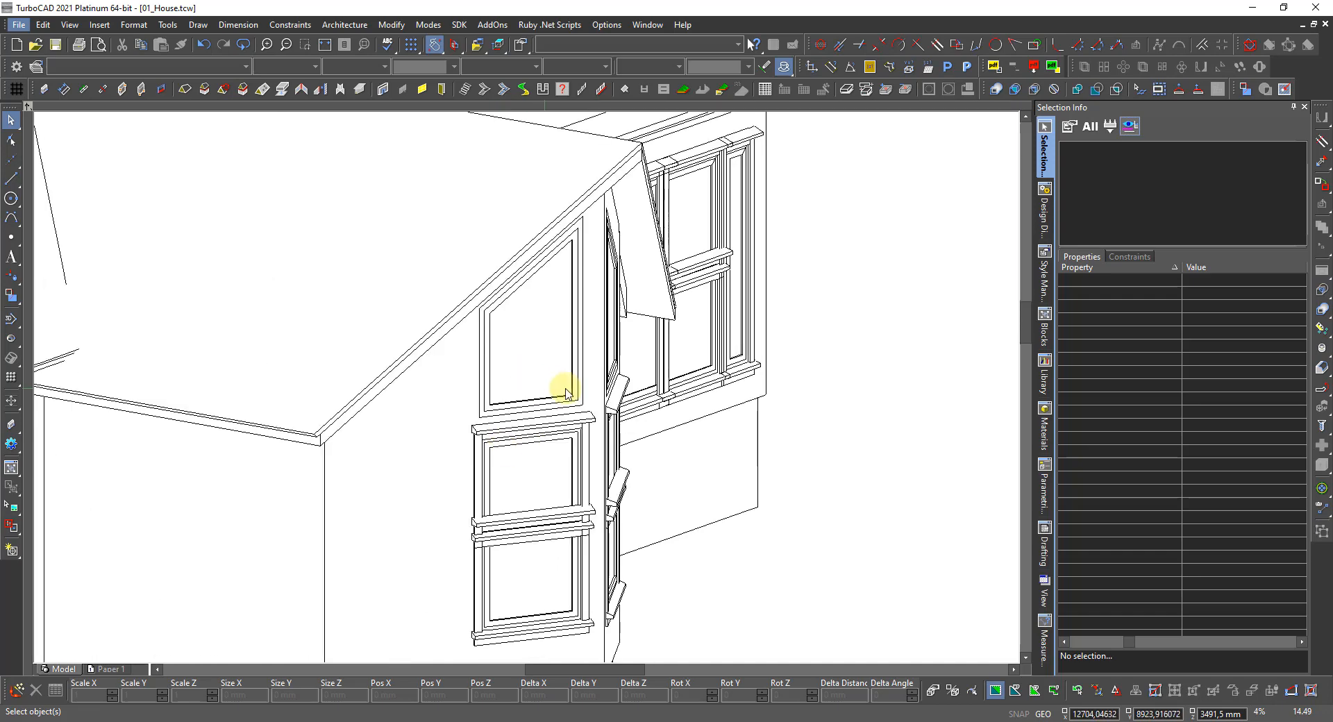
scroll(571, 373, "down", 2)
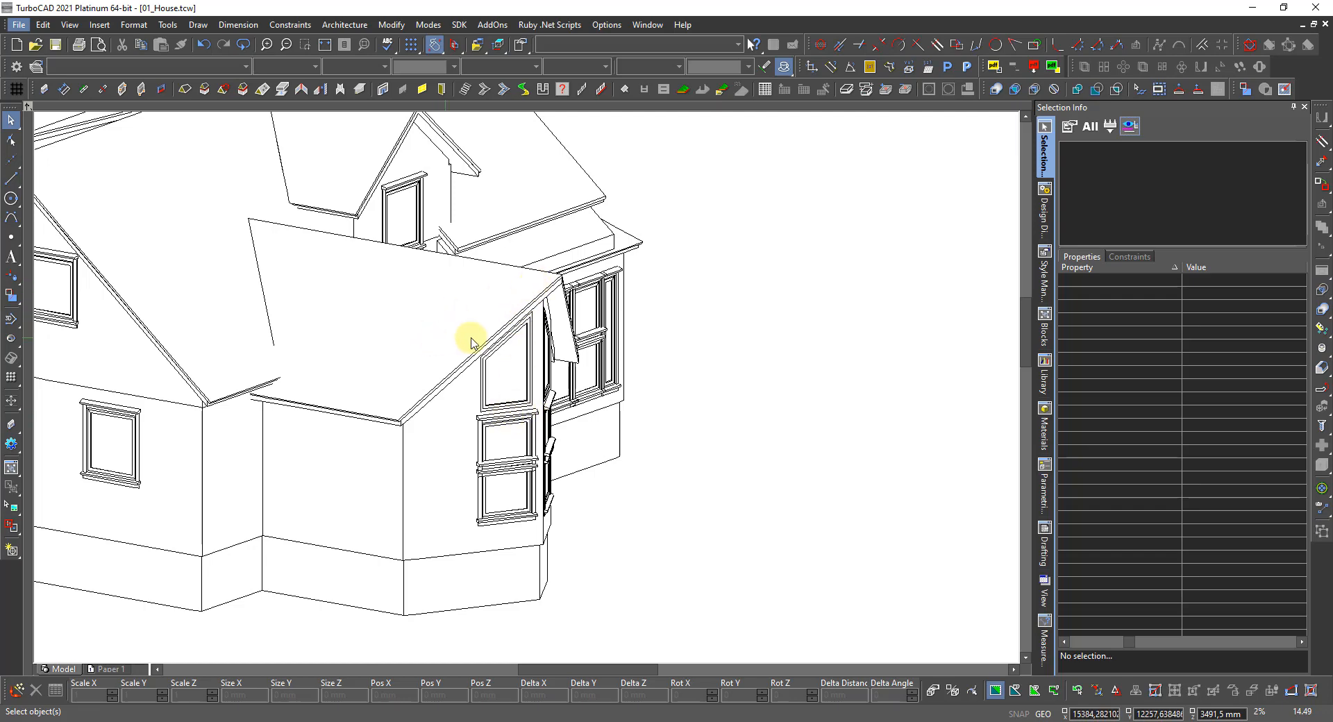
scroll(522, 394, "down", 2)
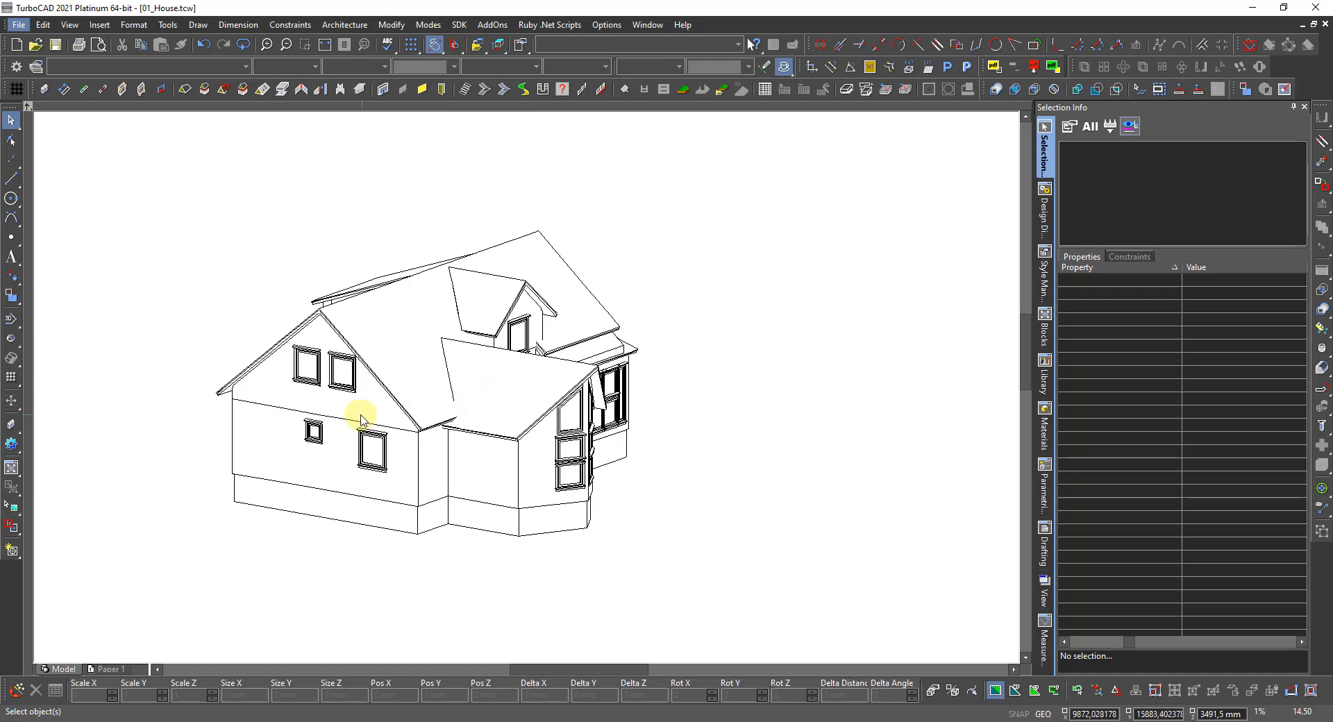
Examine the window frames and sills on the entrance side, including the paired upper windows and the narrow window beside the door
middle_click_drag(375, 422, 706, 434)
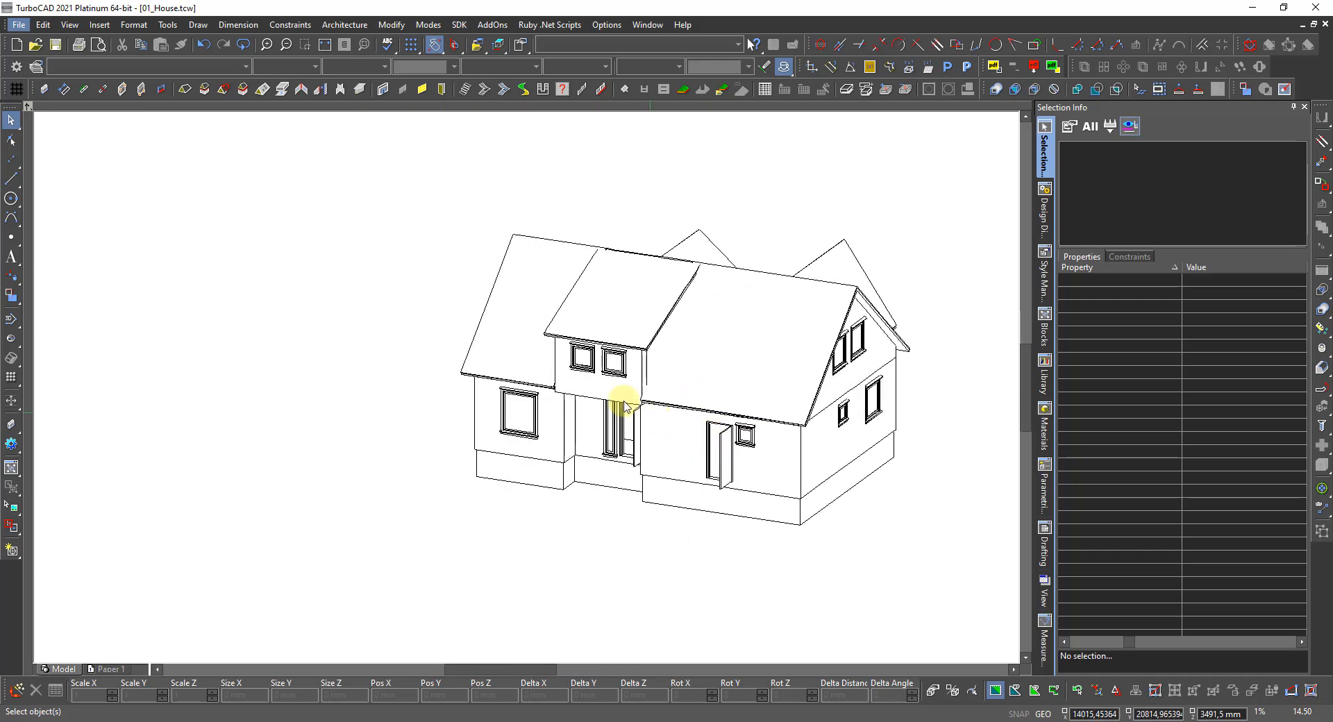
scroll(610, 372, "up", 2)
scroll(522, 380, "up", 2)
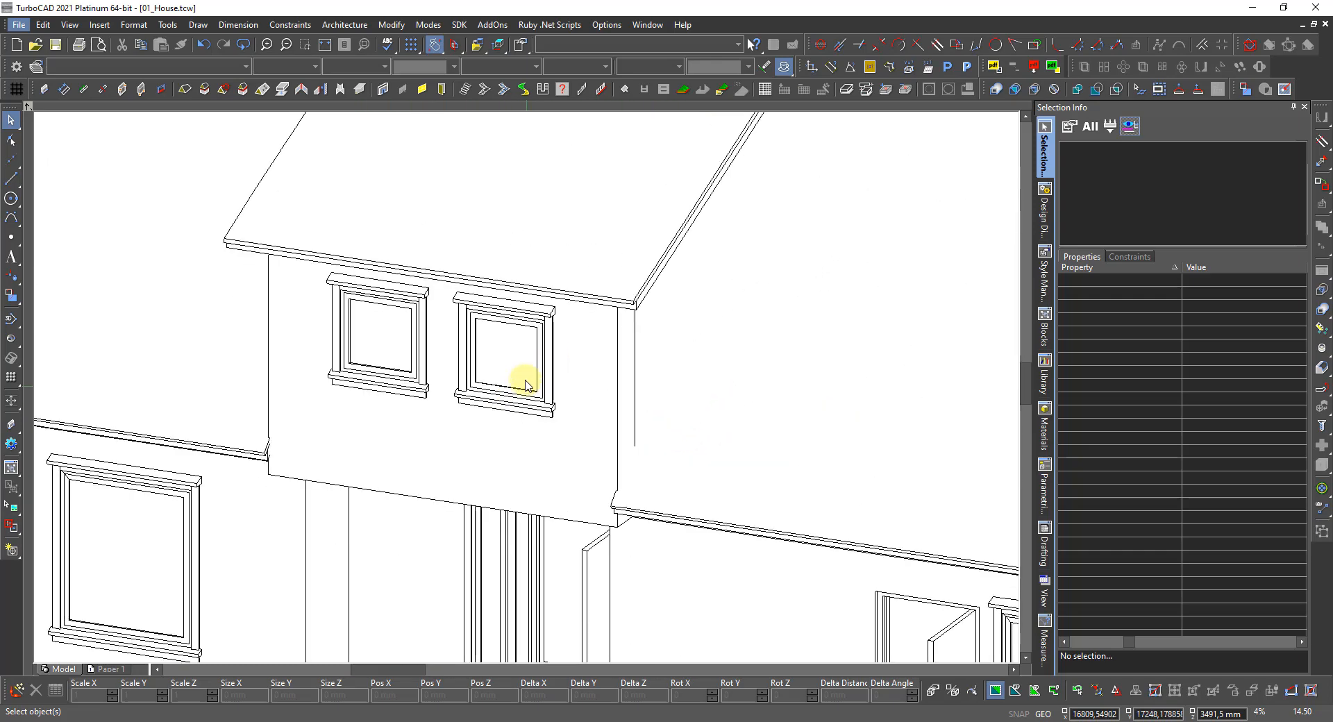
scroll(527, 393, "up", 3)
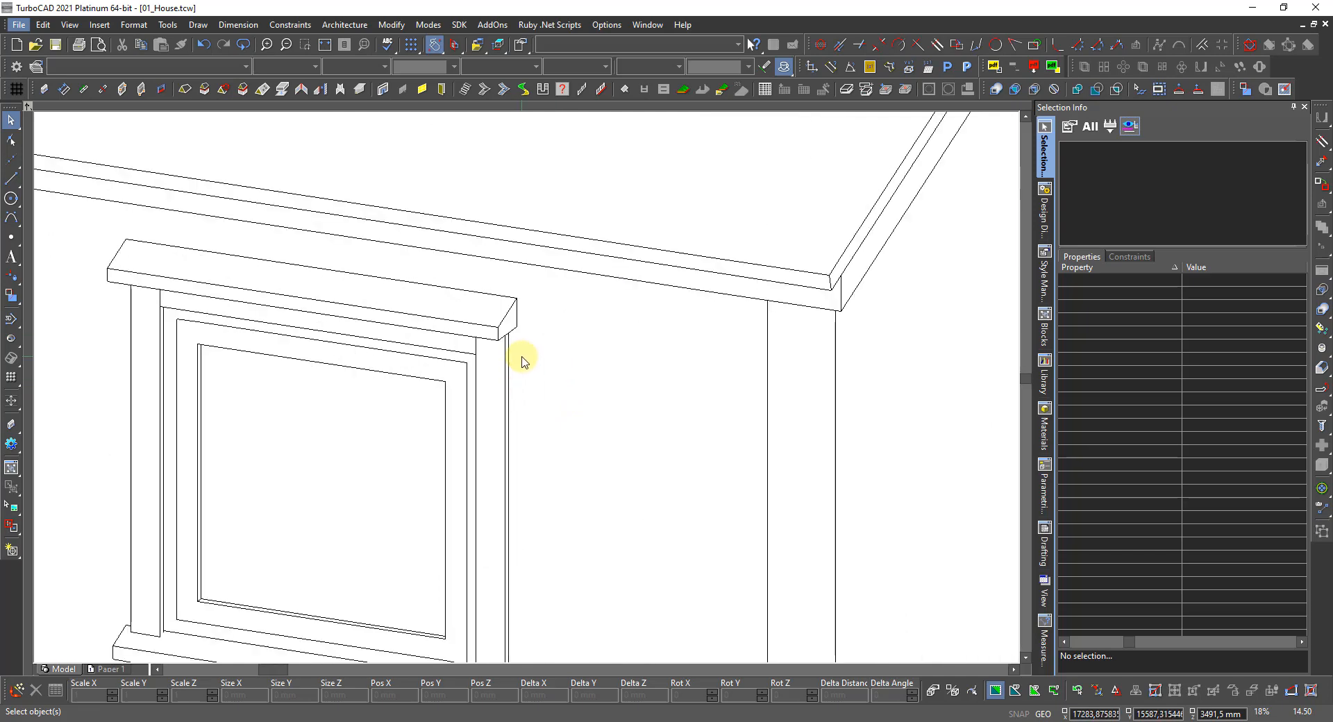
scroll(527, 387, "down", 3)
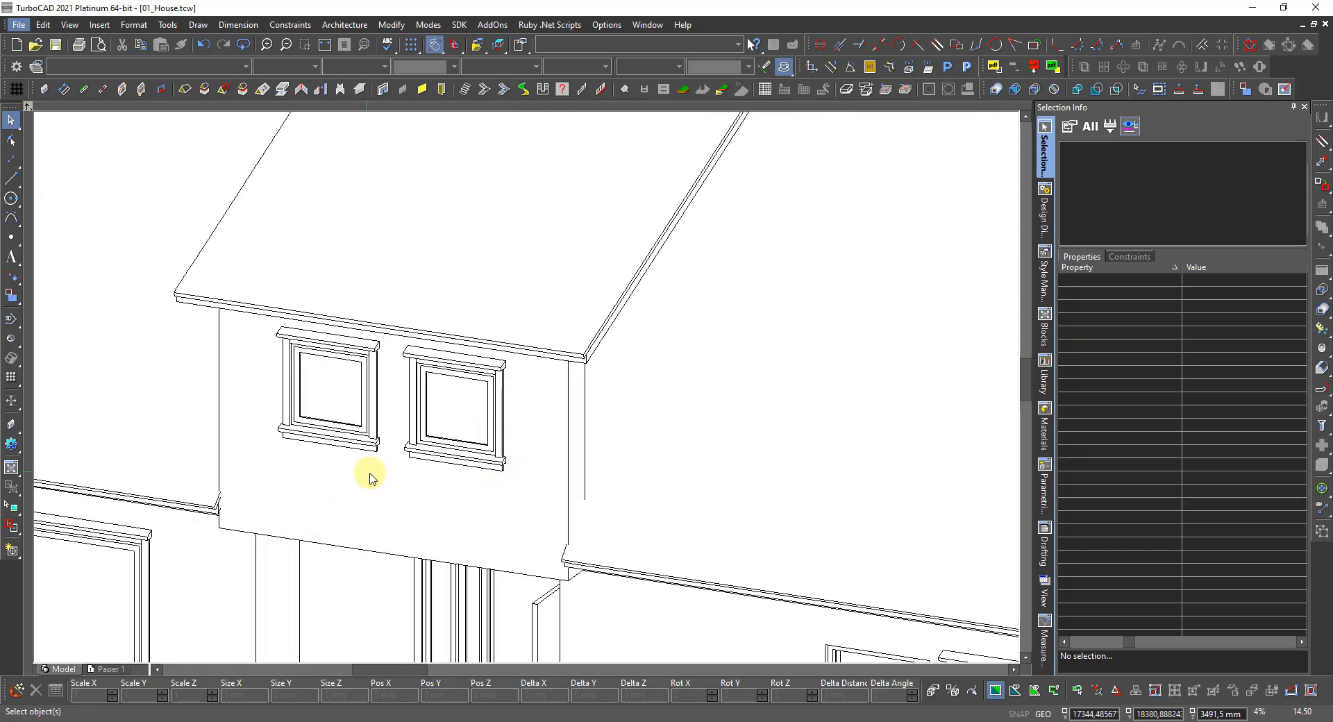
scroll(290, 455, "down", 3)
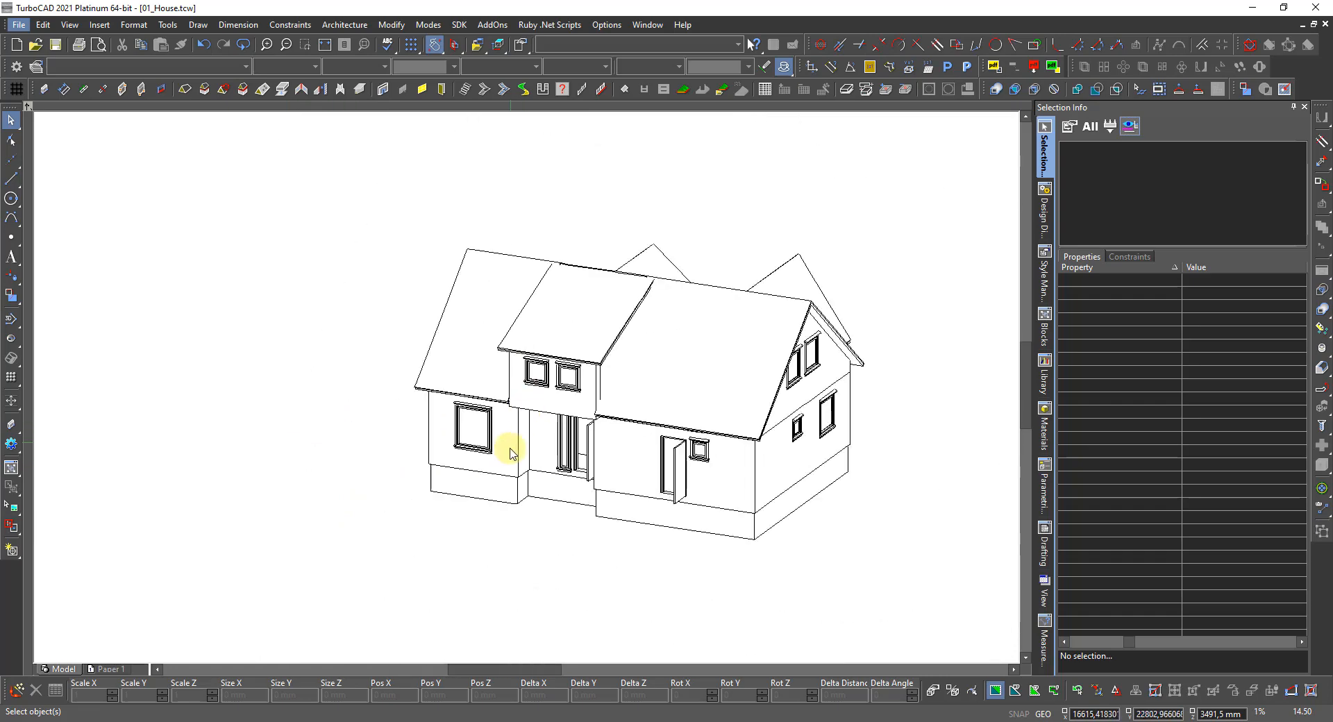
scroll(543, 462, "up", 2)
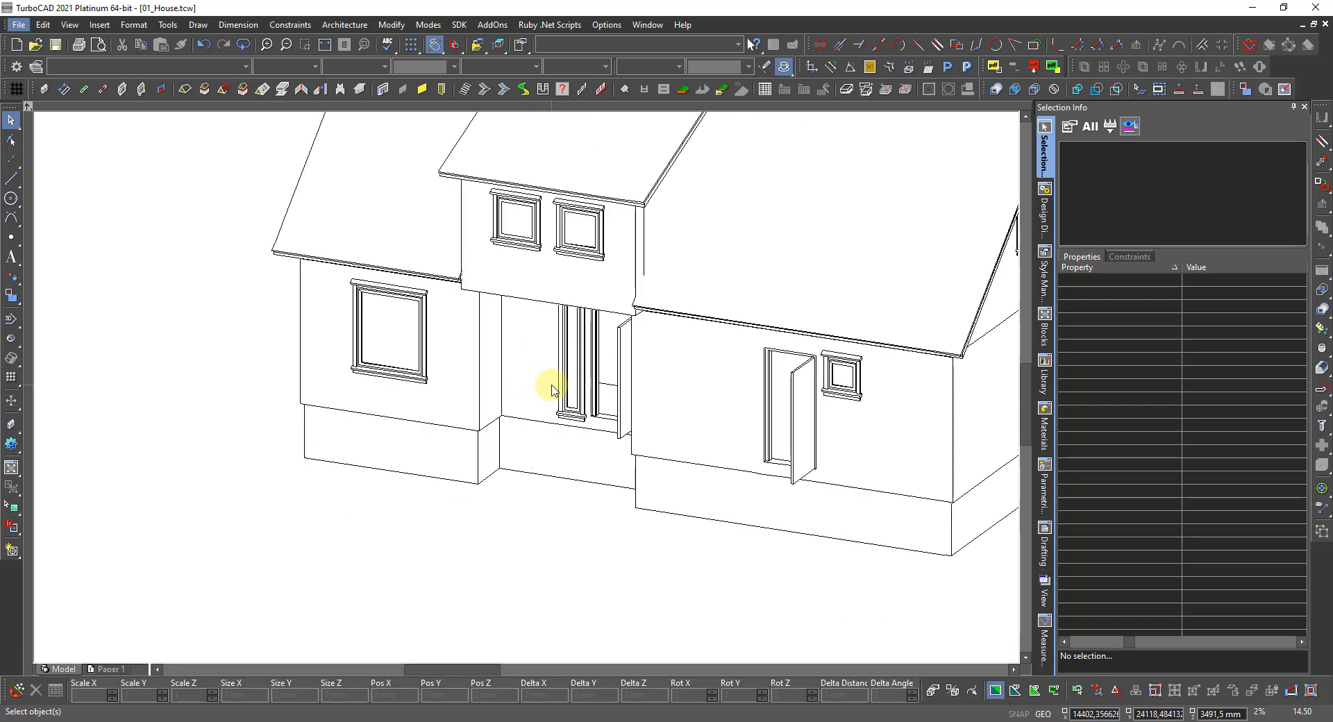
scroll(551, 391, "up", 3)
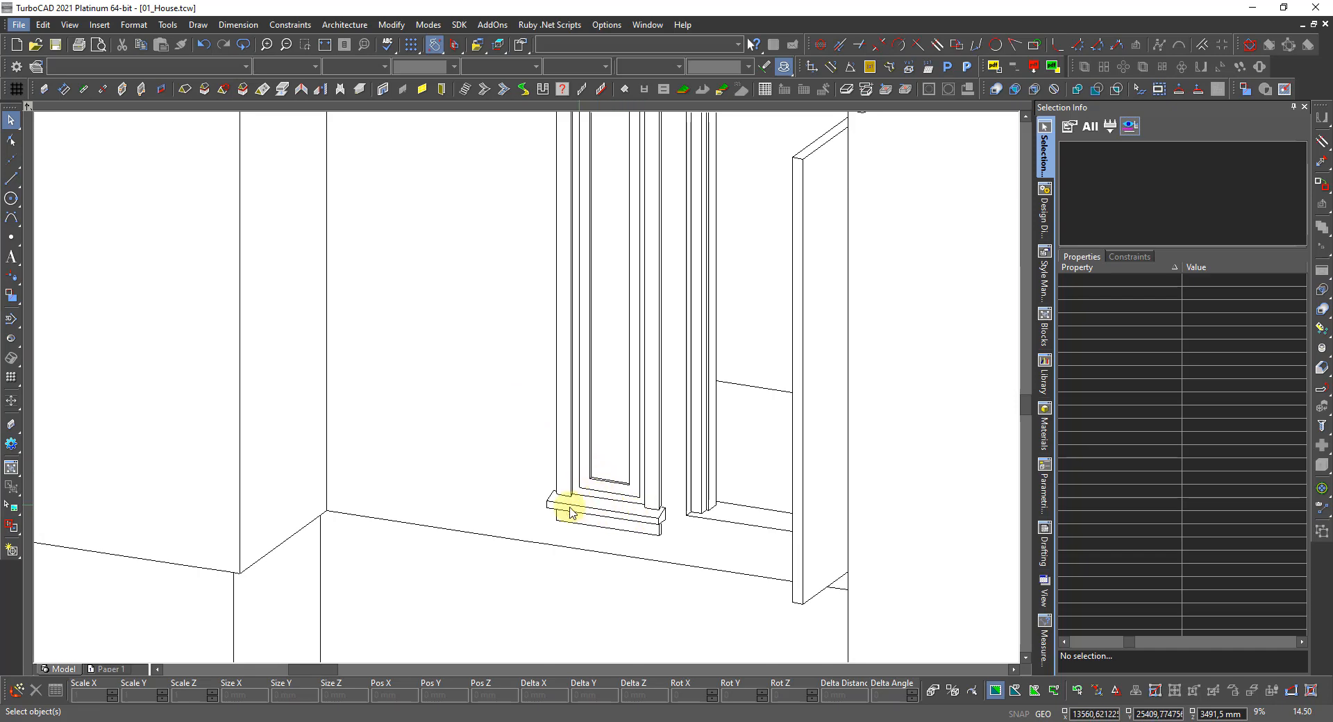
scroll(564, 505, "down", 4)
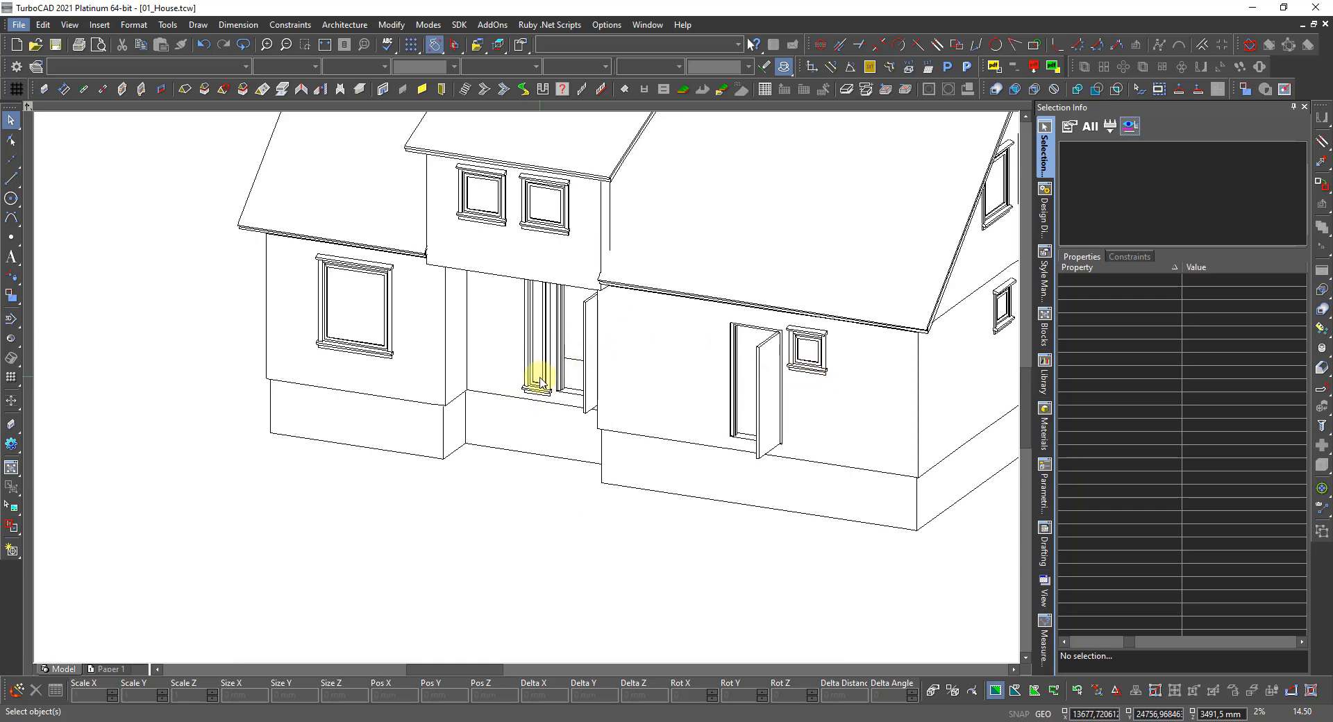
scroll(531, 383, "up", 3)
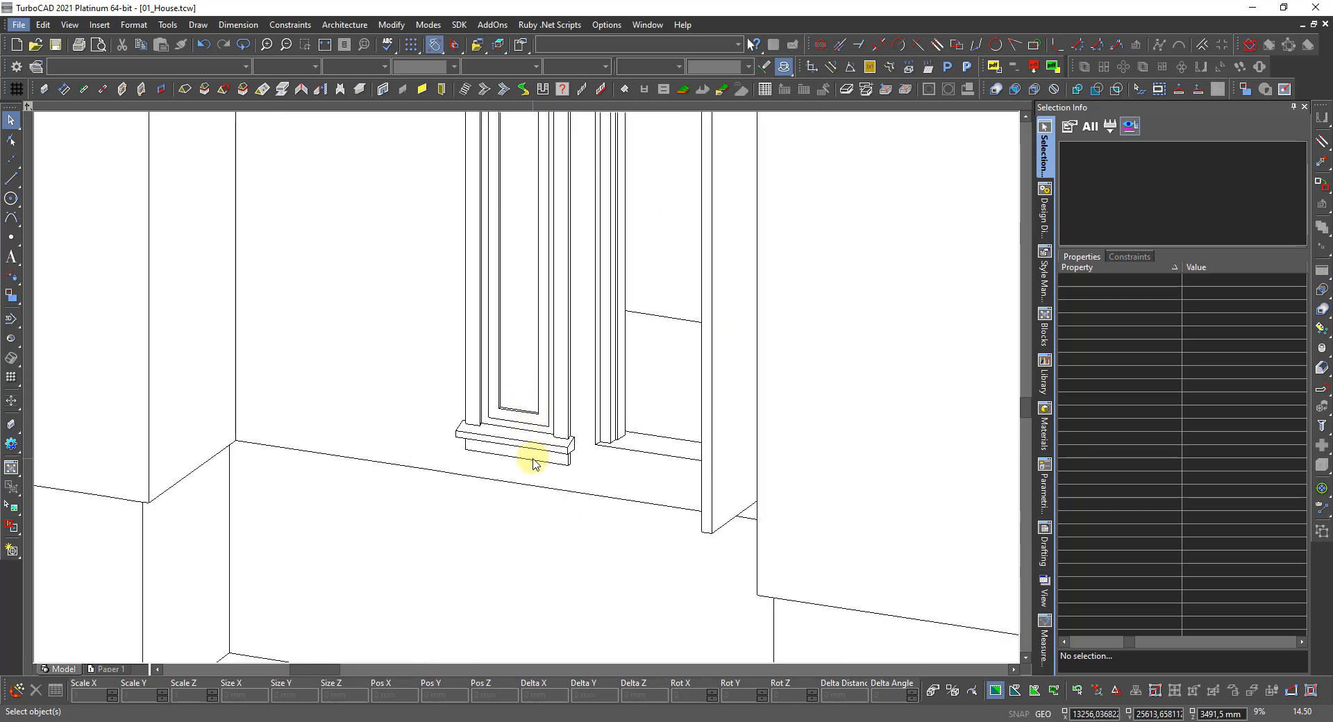
scroll(535, 463, "down", 2)
scroll(535, 464, "down", 3)
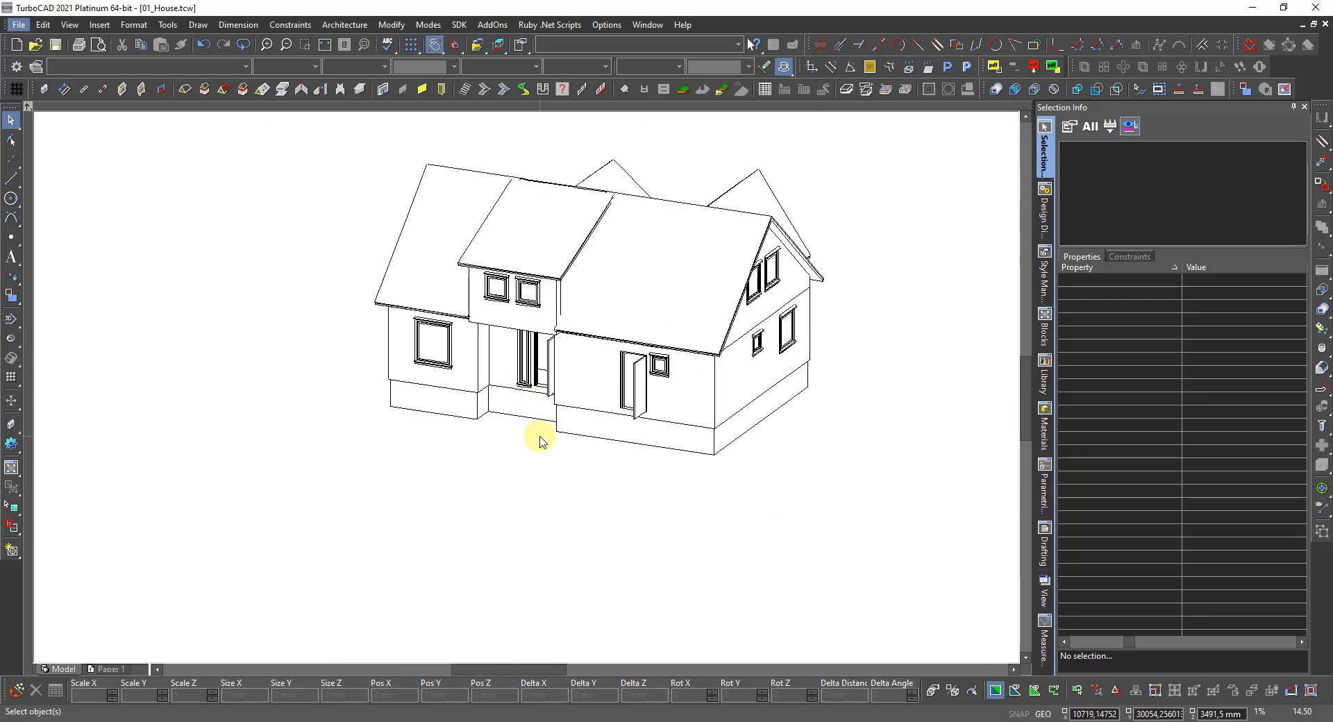
Return the house to wireframe display, leaving free space around the model
right_click(577, 493)
left_click(632, 436)
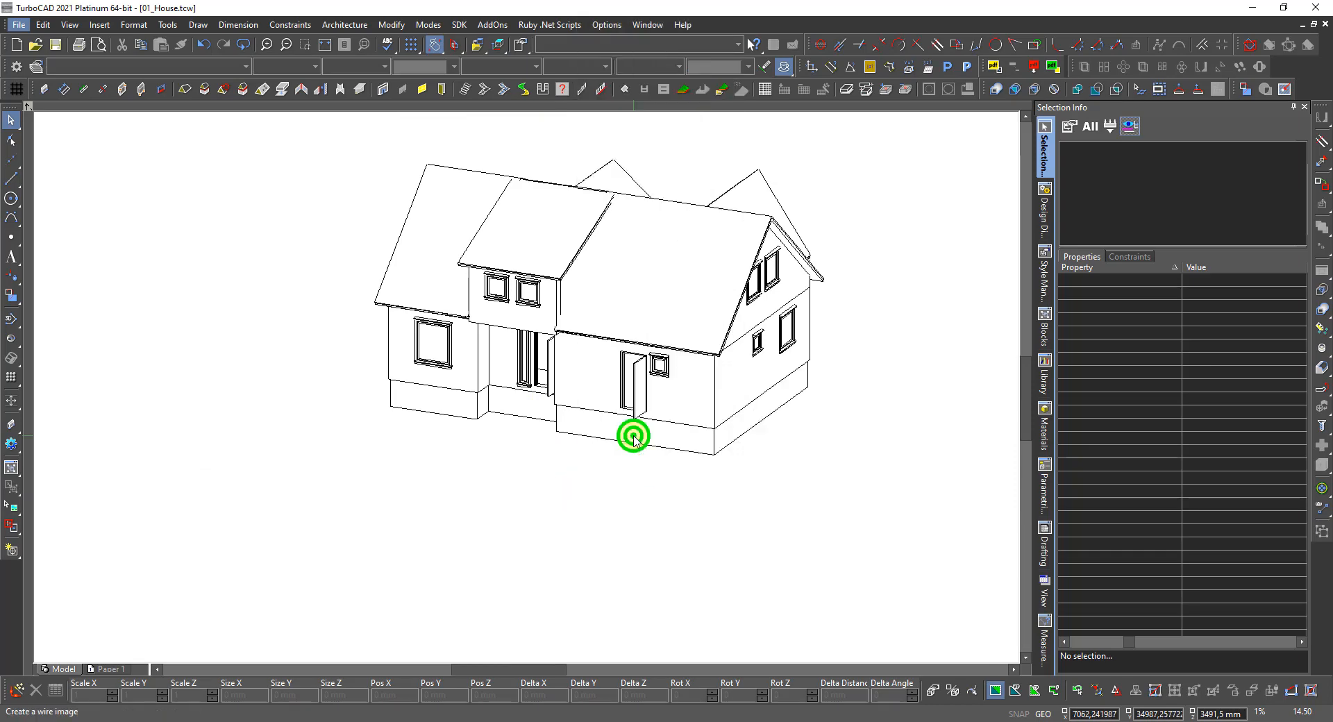
scroll(698, 478, "down", 2)
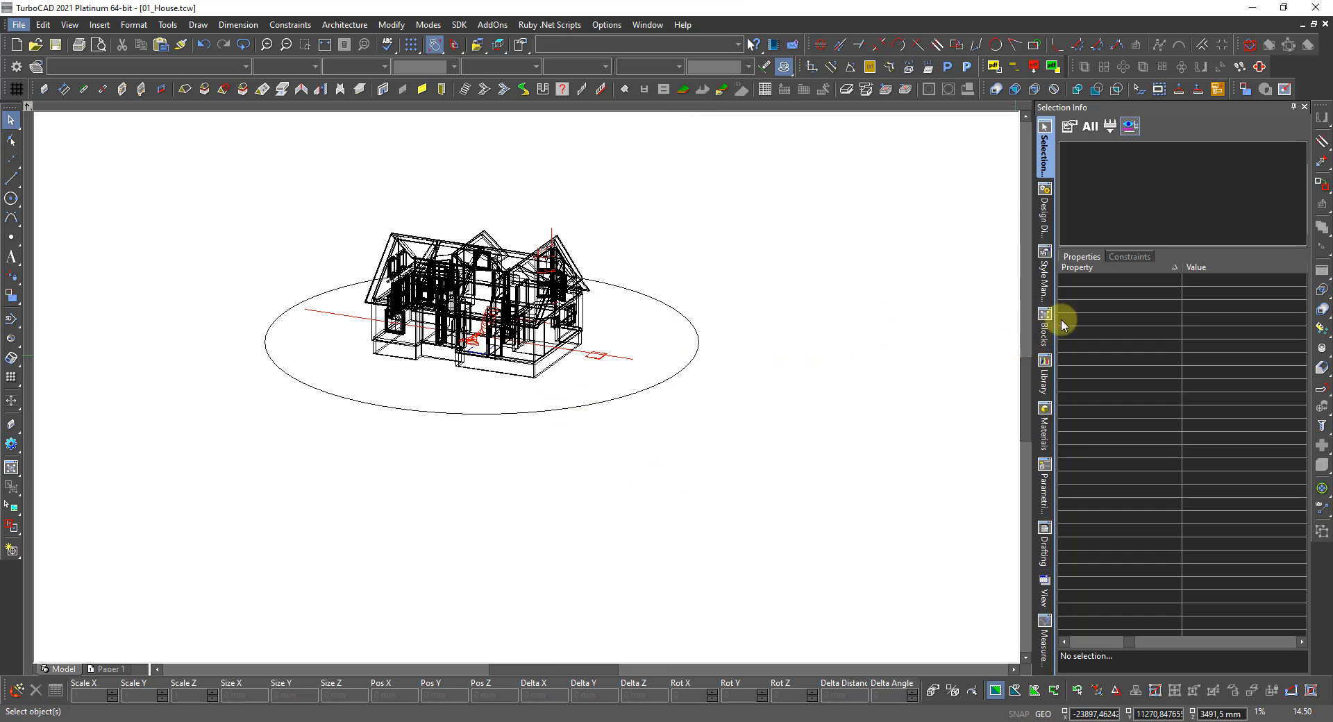
Open the MyStyles folder as a symbol library with Base_ExtDoor.tcw selected
left_click(1044, 378)
left_click(1124, 299)
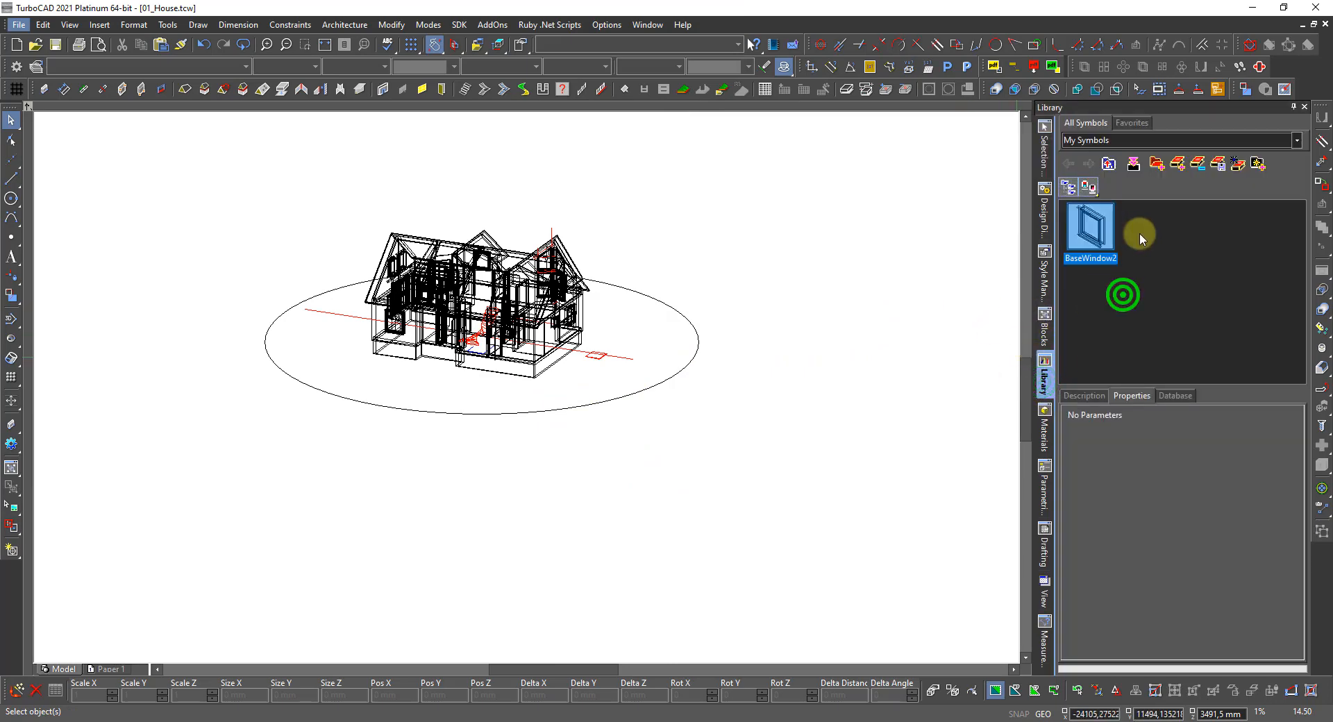
left_click(1161, 164)
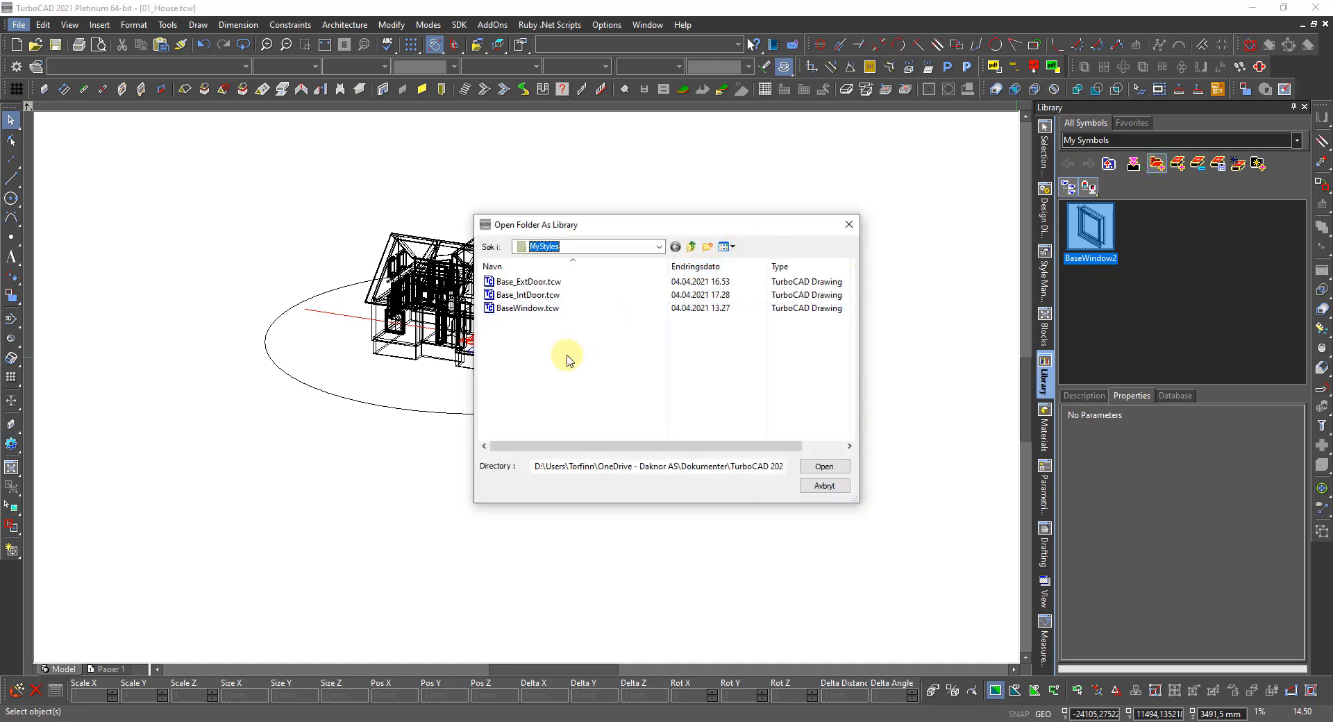
left_click(540, 299)
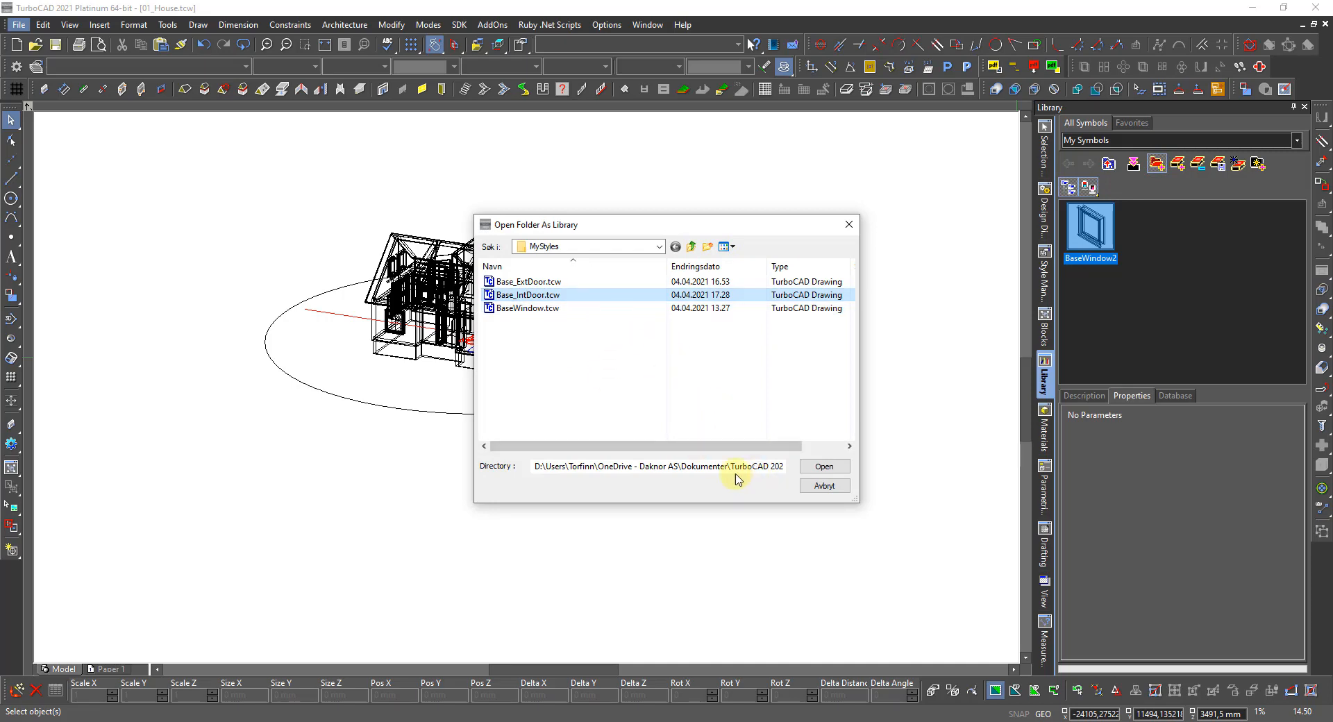
left_click(565, 284)
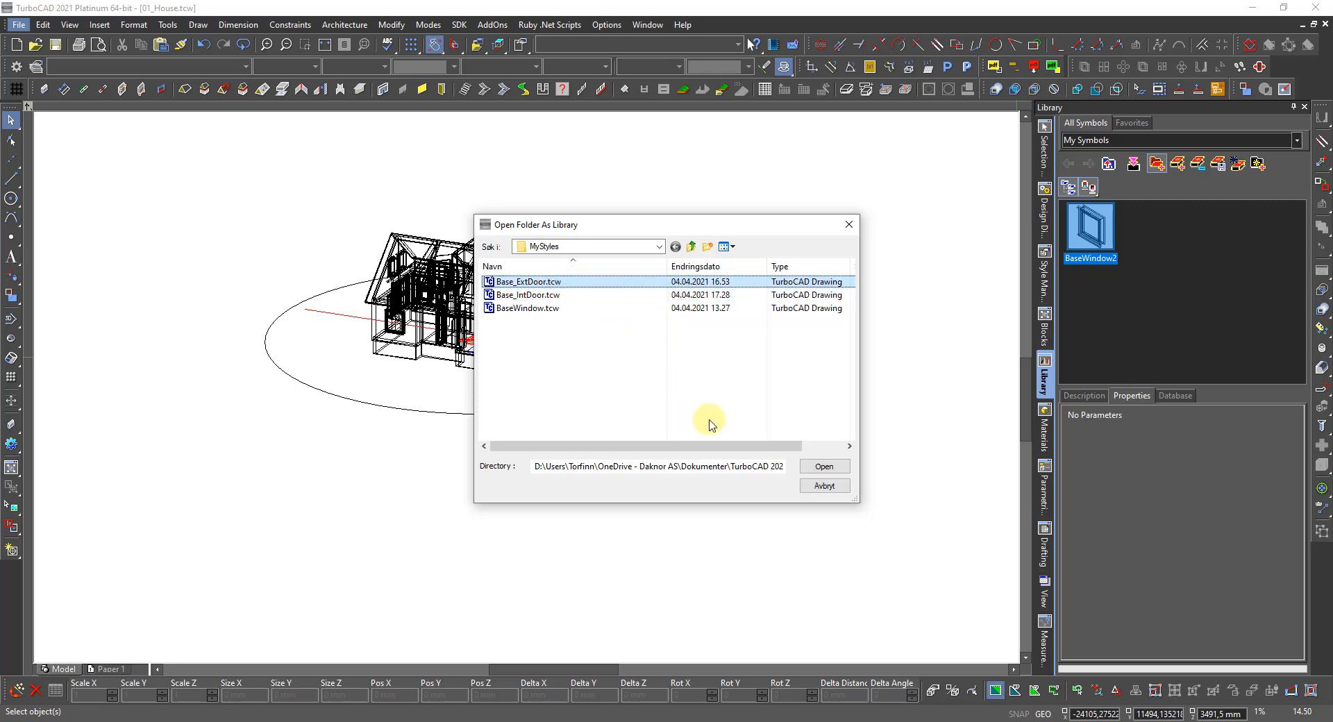
left_click(822, 468)
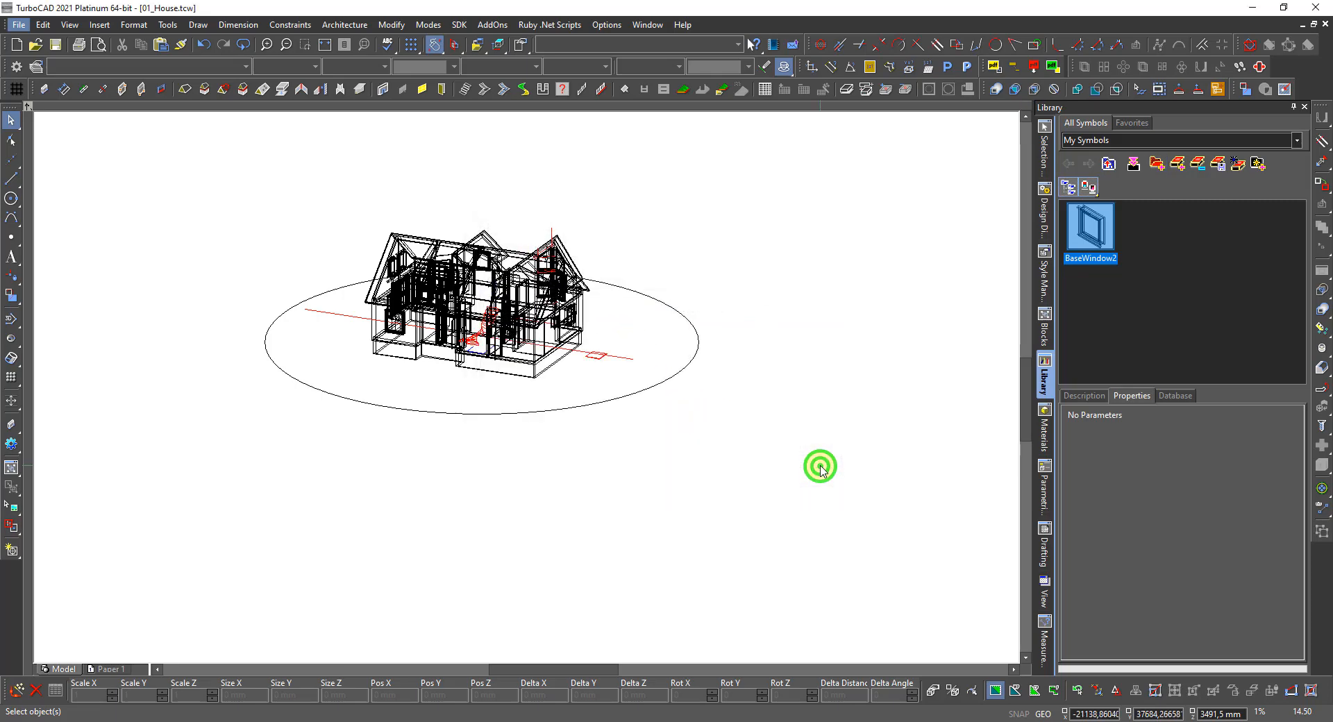
Open the MyStyles folder as a library again, this time with Base_IntDoor.tcw selected
left_click(1156, 165)
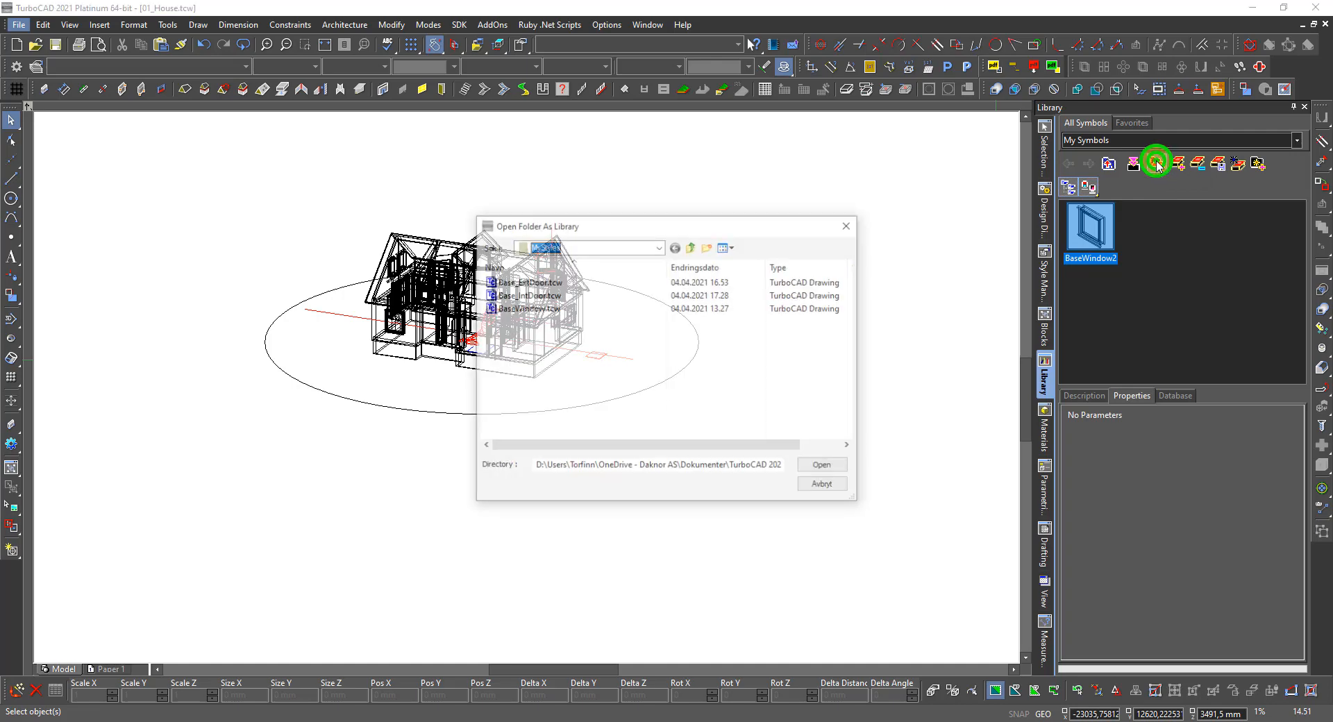
left_click(529, 296)
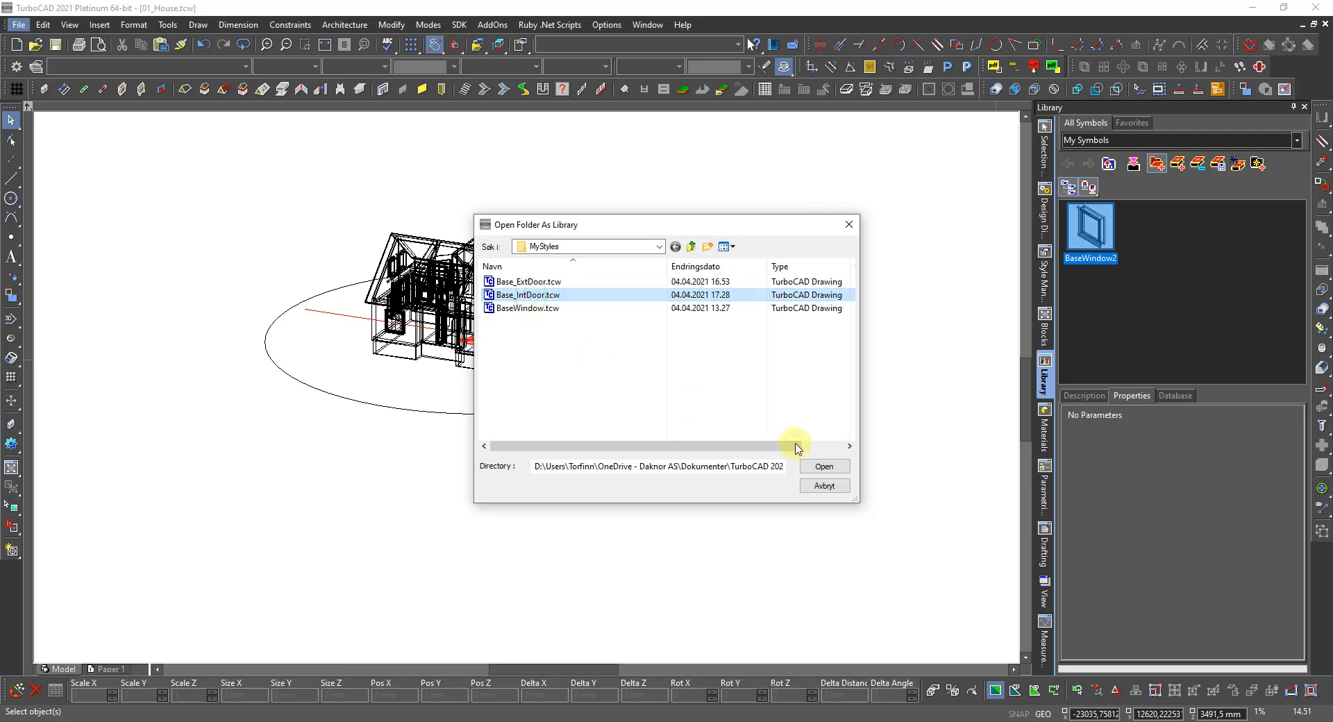
left_click(825, 468)
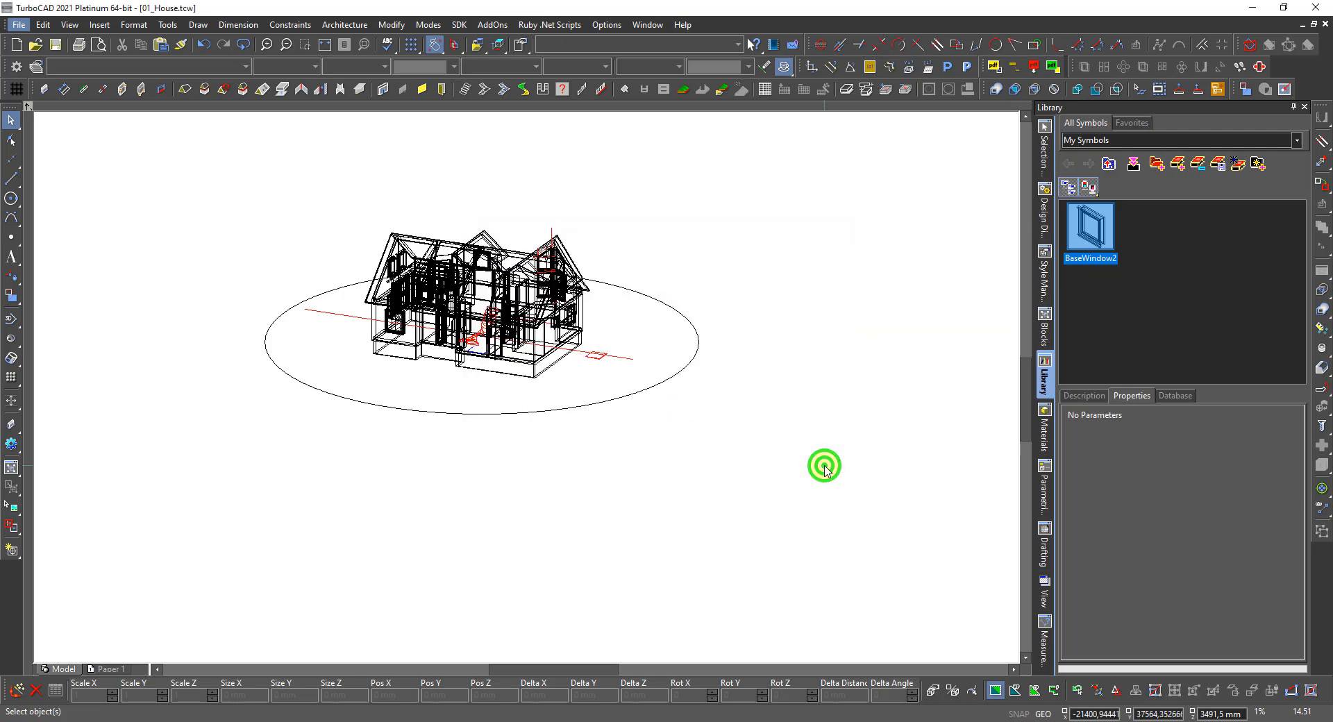
Reload the My Symbols library to refresh its contents
right_click(1142, 318)
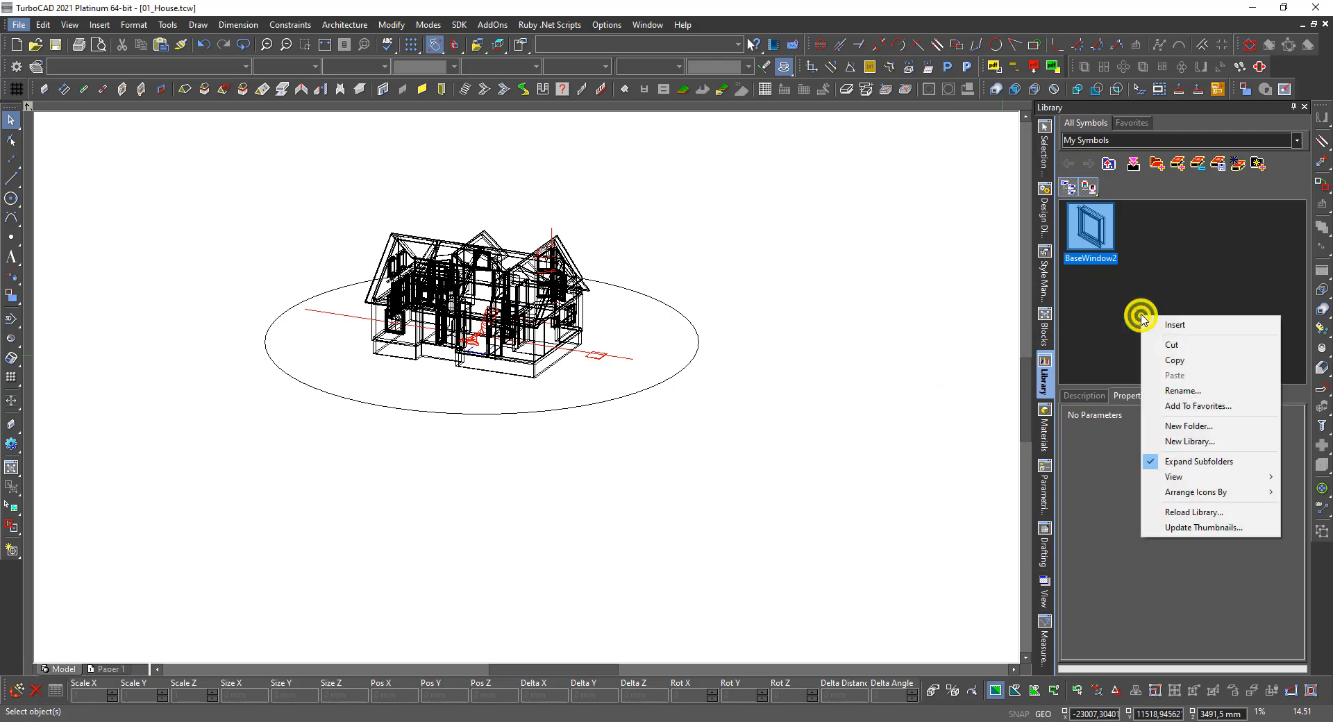
left_click(1189, 513)
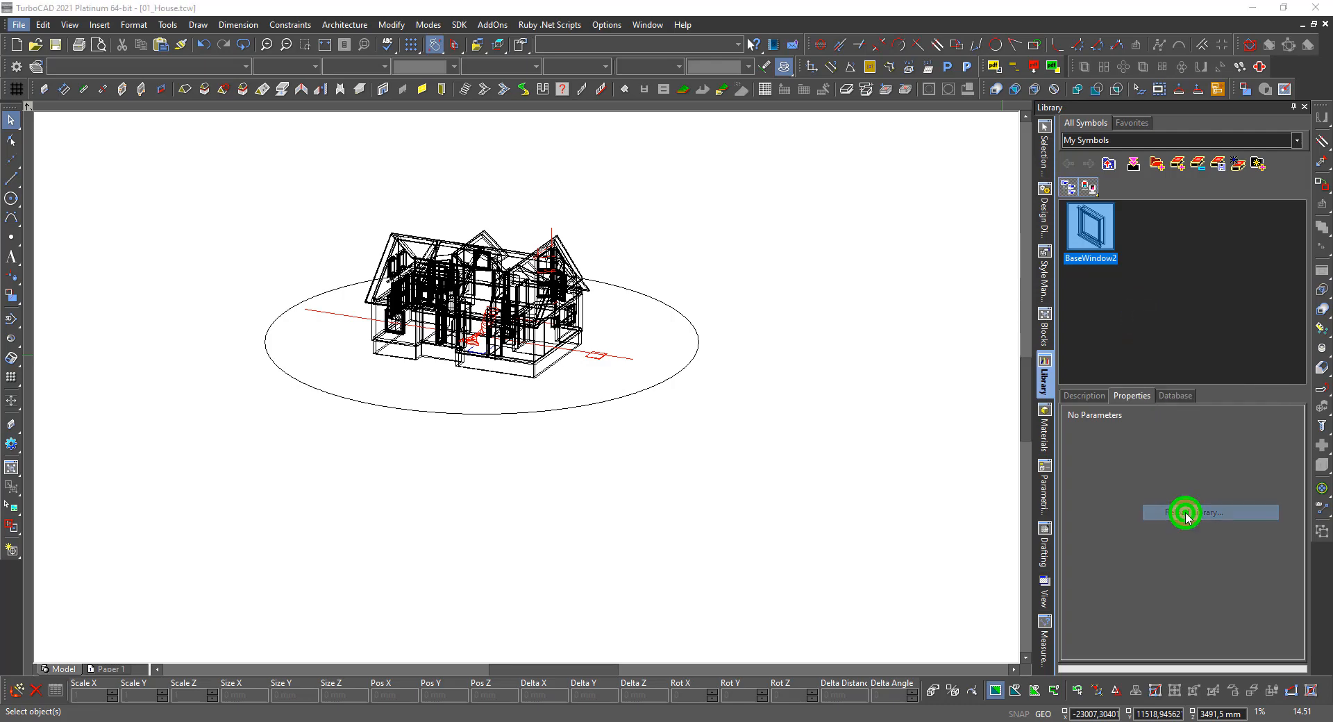
left_click(679, 393)
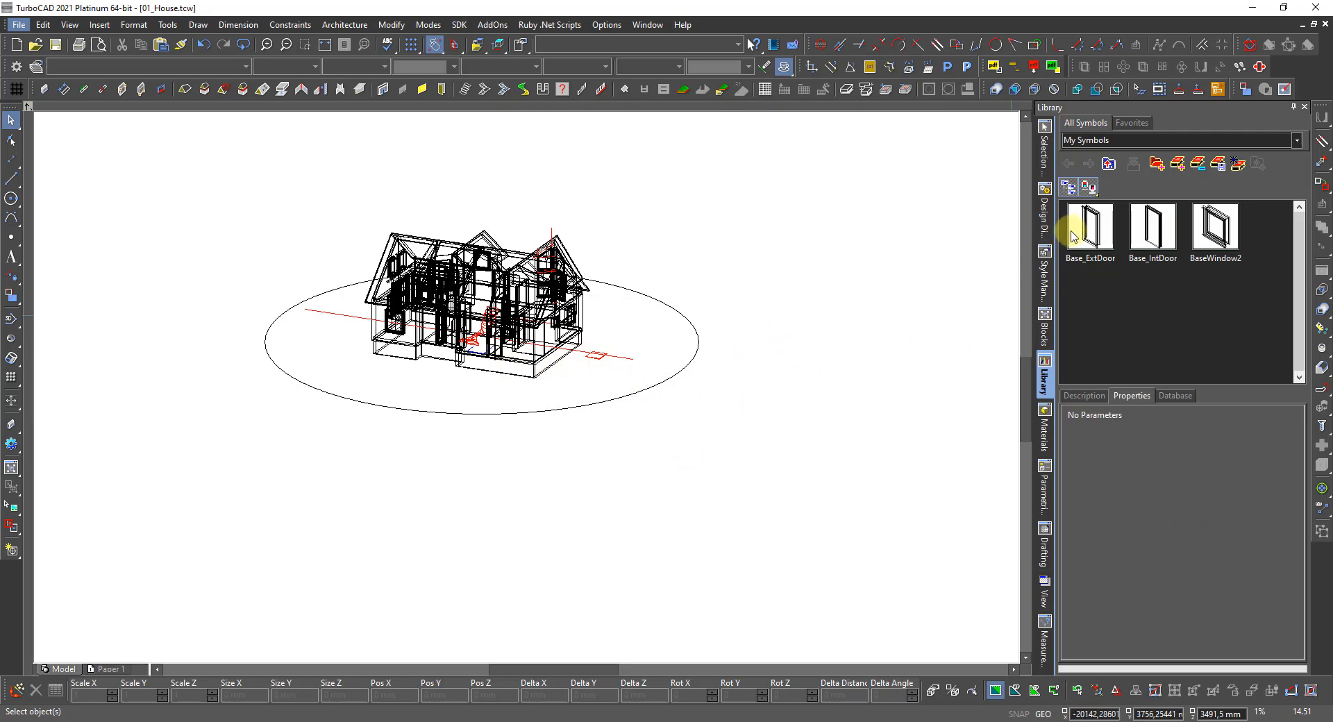
Insert the Base_ExtDoor and Base_IntDoor symbols in the empty area beside the house, overriding same-named blocks for both
left_click(1088, 236)
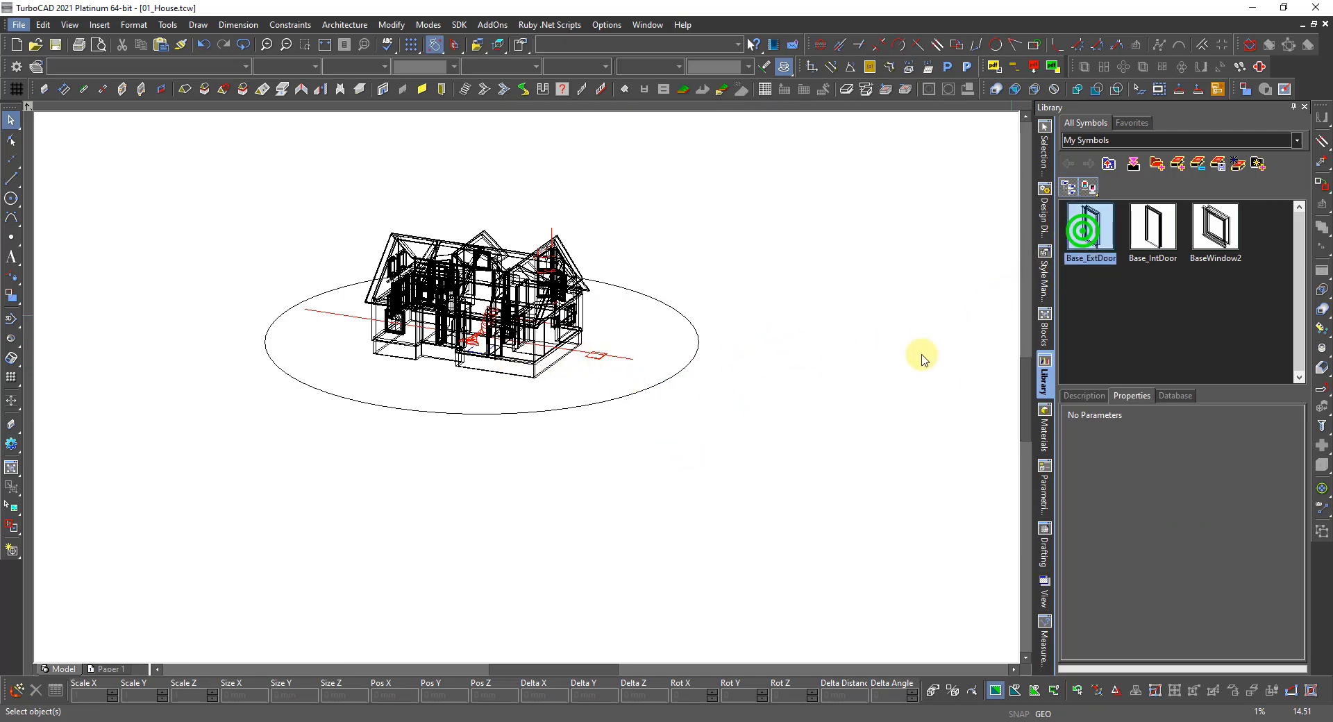
left_click(816, 387)
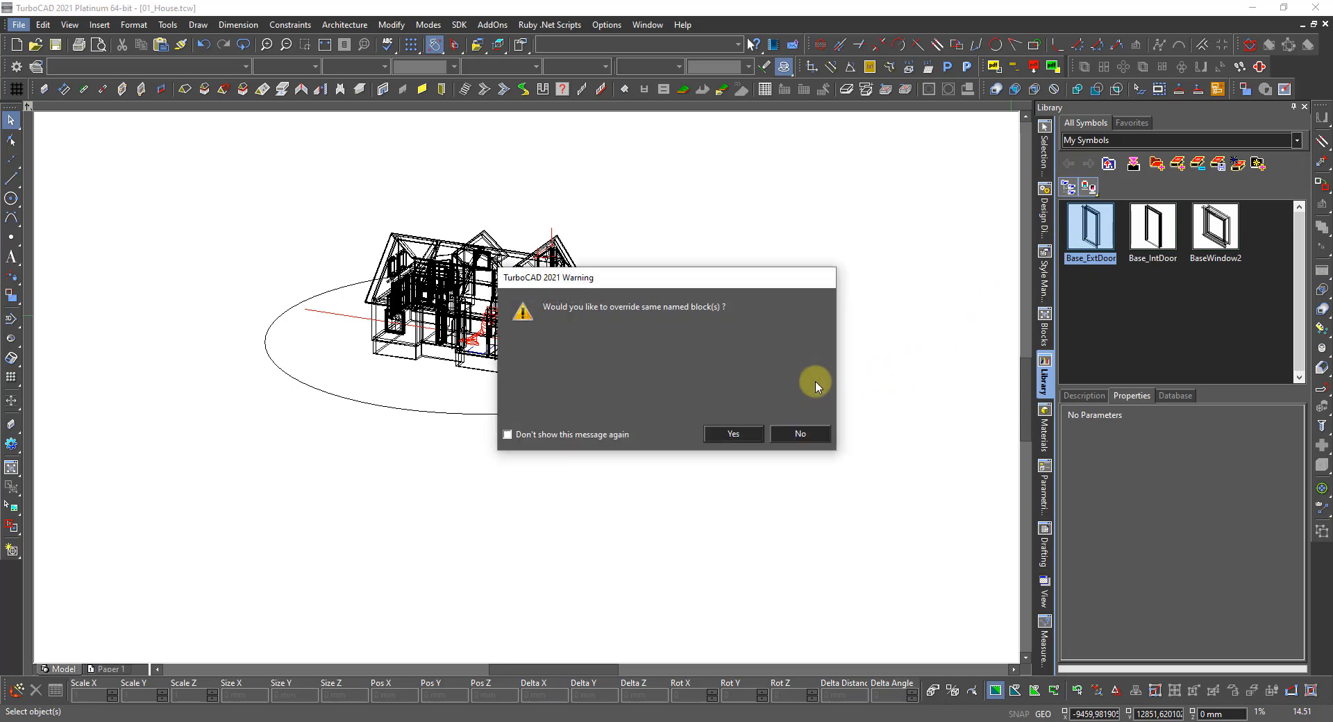
left_click(740, 437)
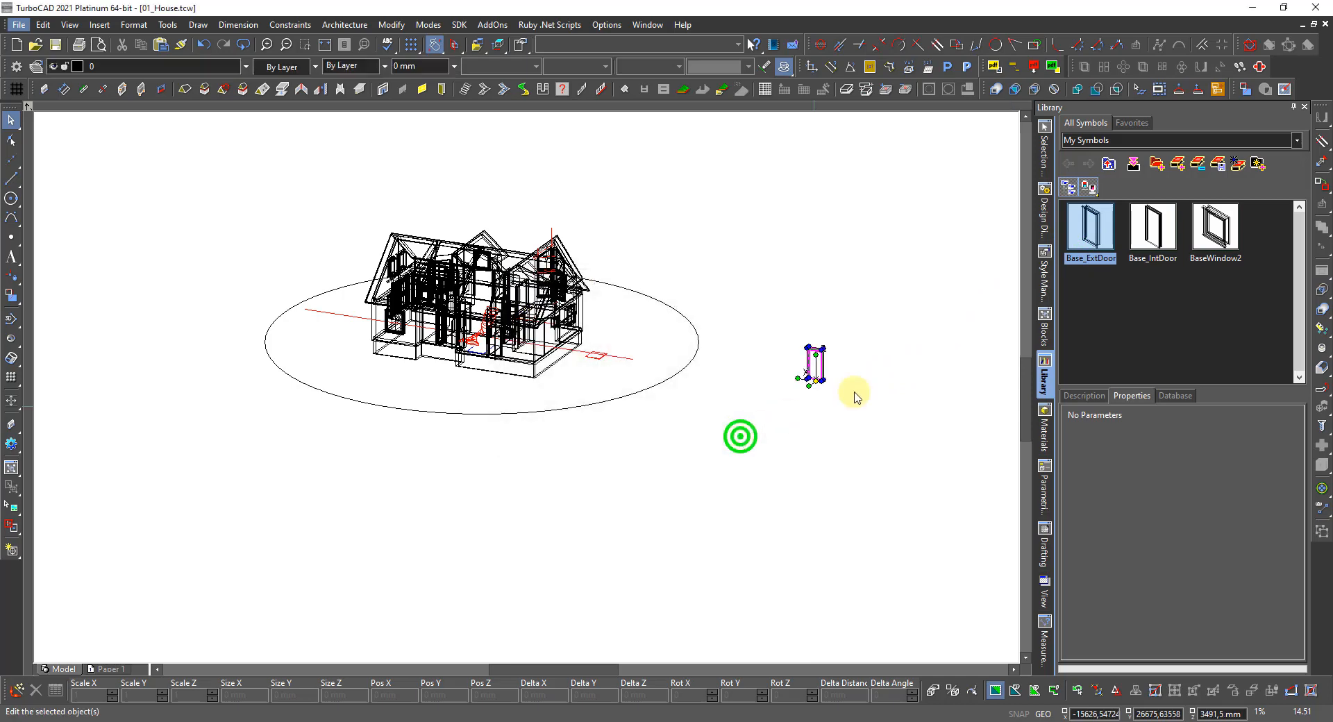
left_click_drag(1158, 233, 760, 448)
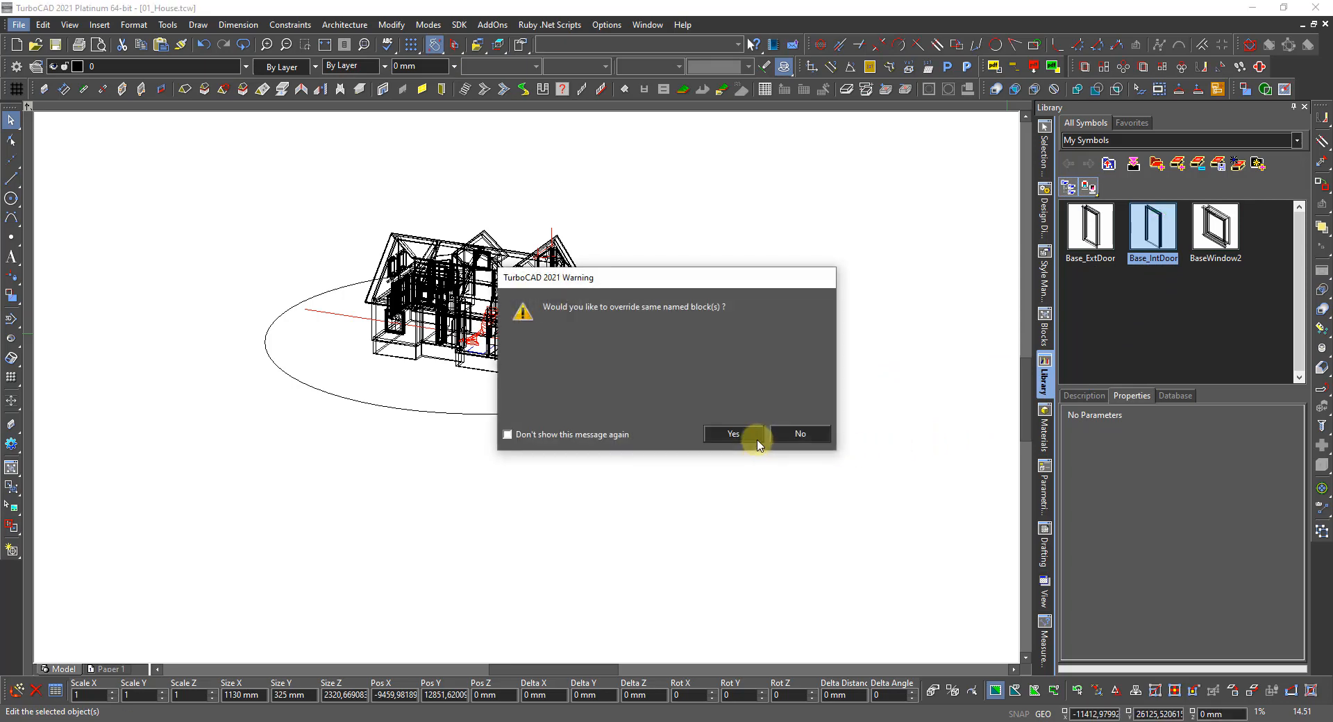
left_click(746, 434)
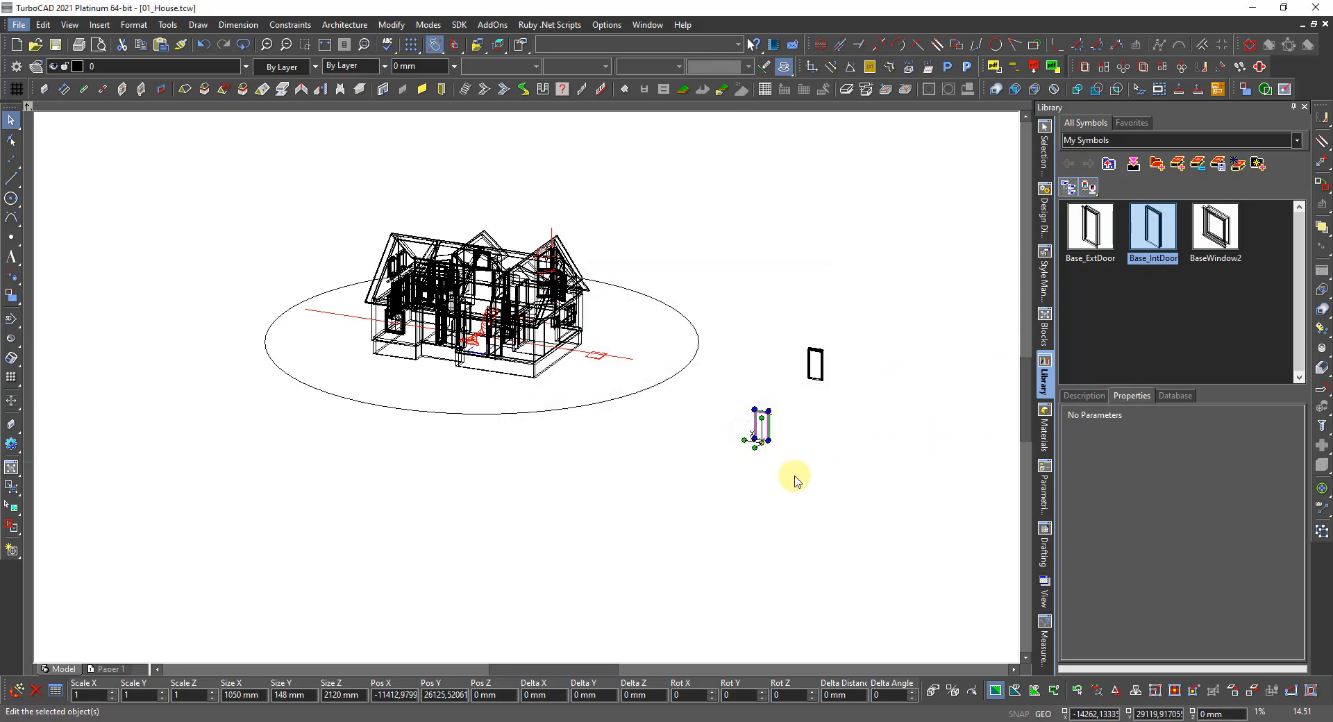
Delete the two inserted door symbols beside the house and list the drawing's available door styles
left_click_drag(833, 494, 750, 336)
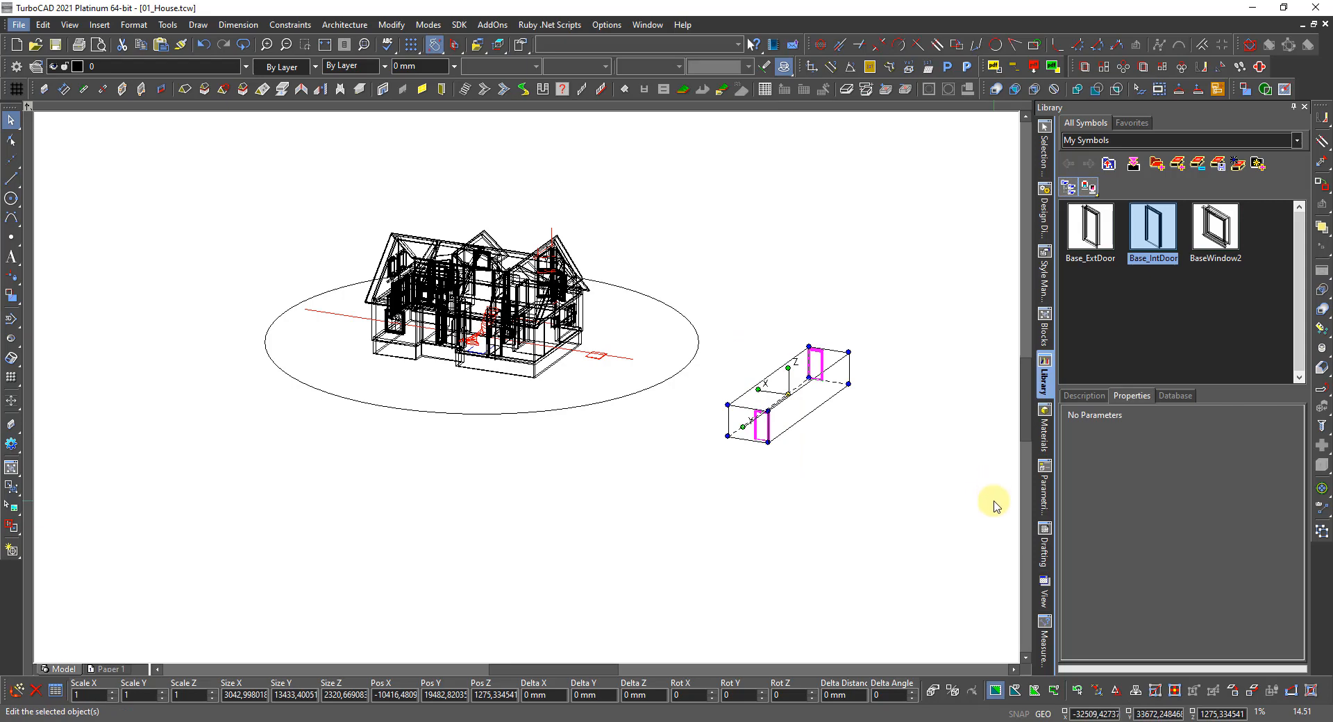
key("Delete")
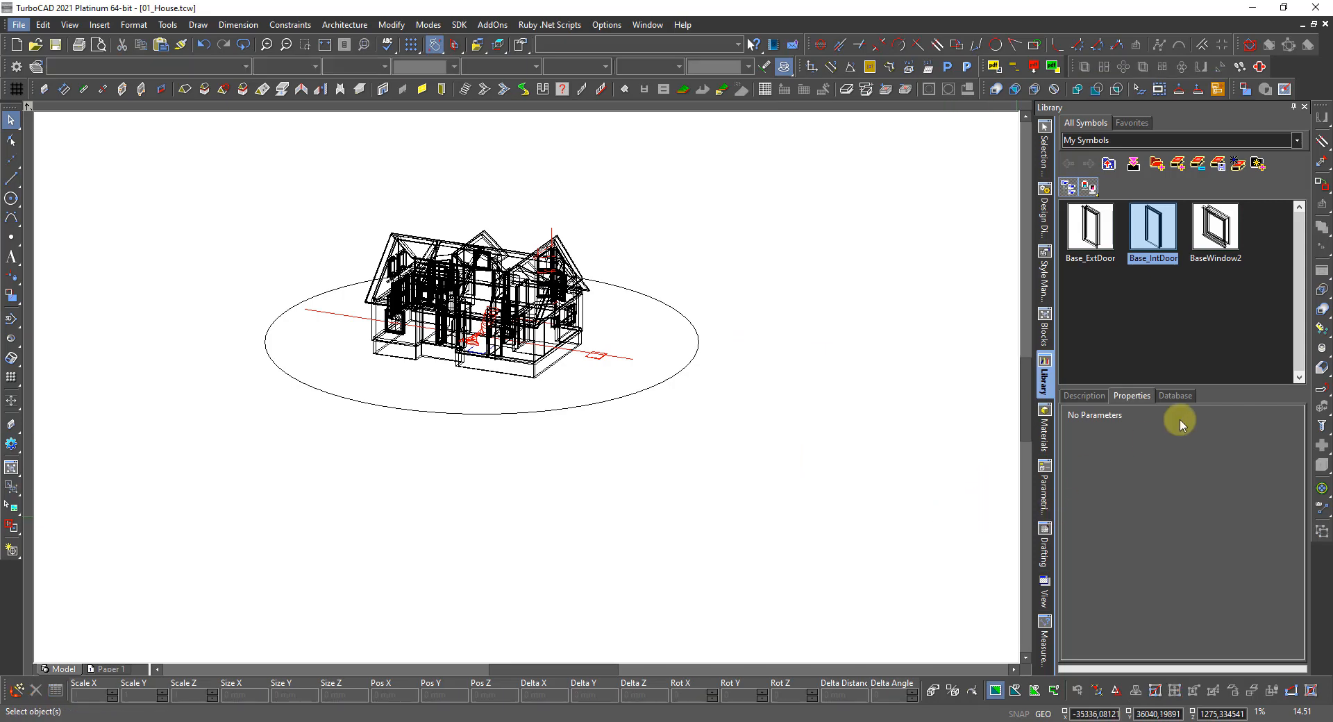
left_click(1044, 283)
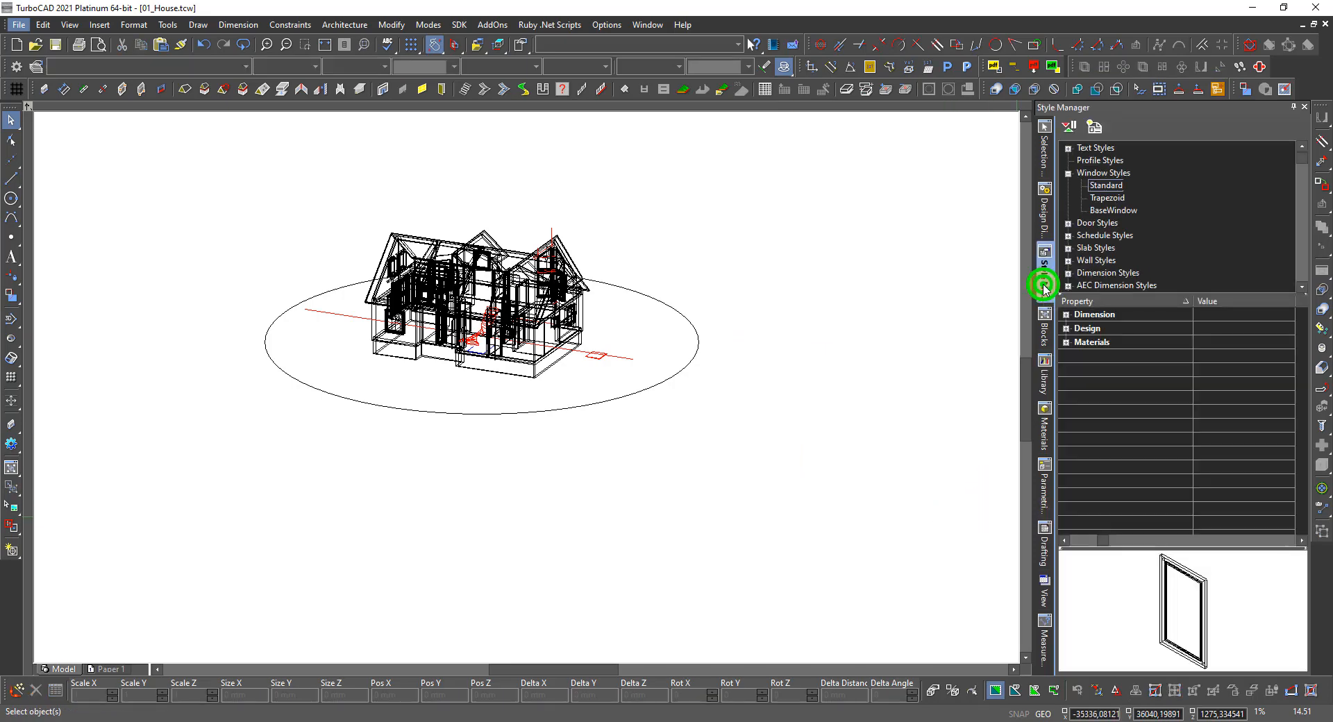
left_click(1068, 224)
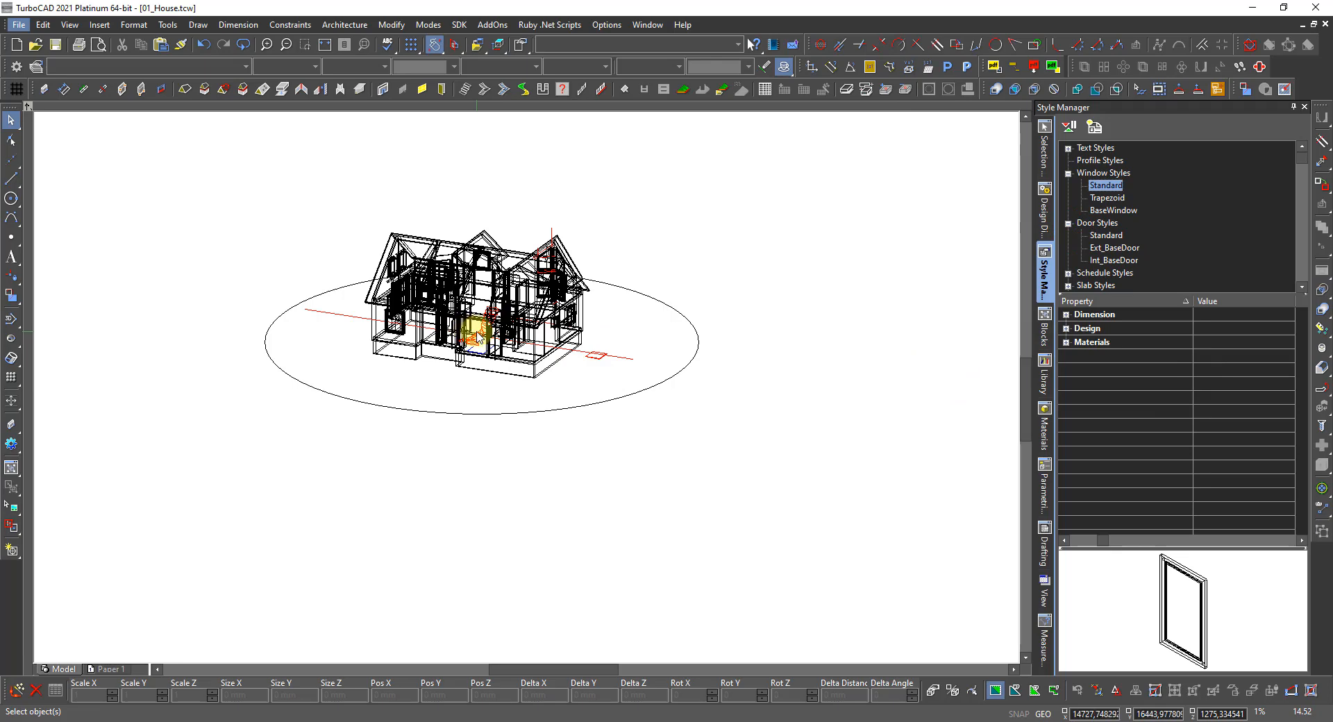
Select all doors on the ExtDoor_1 layer and assign them the Ext_BaseDoor door style
left_click(1043, 207)
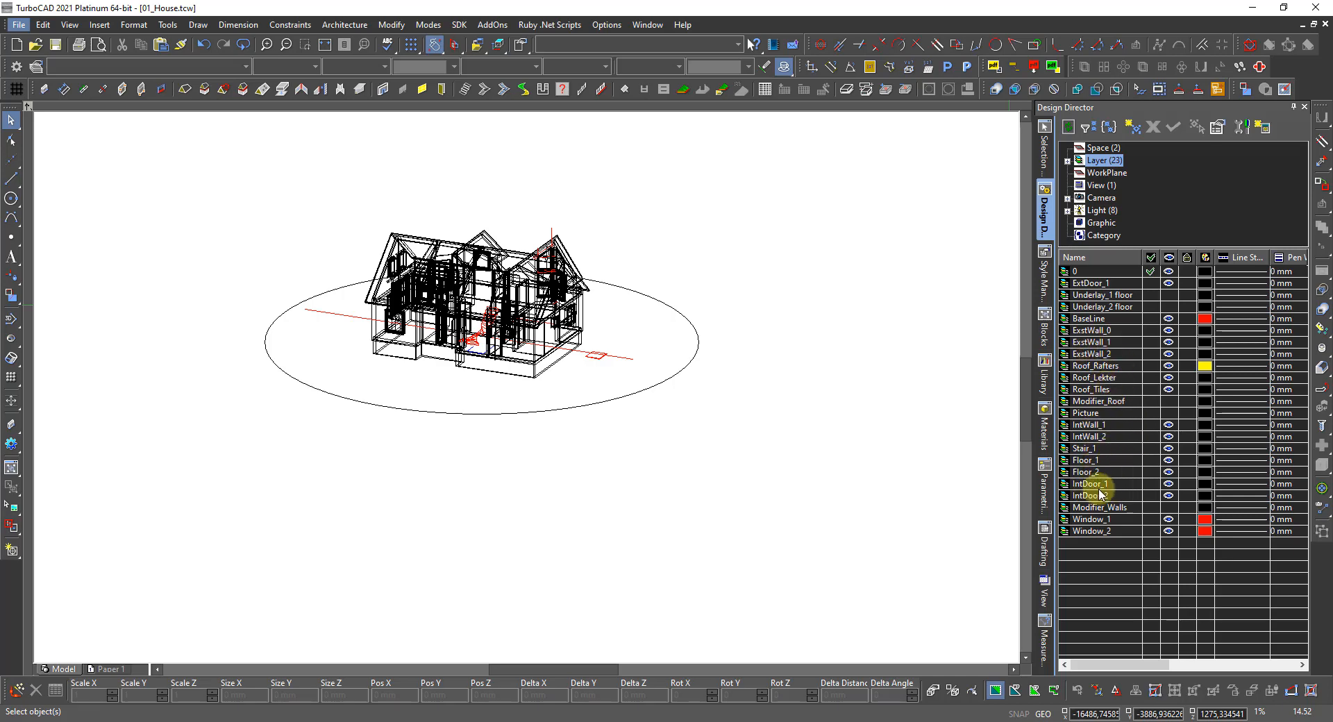
left_click(1109, 285)
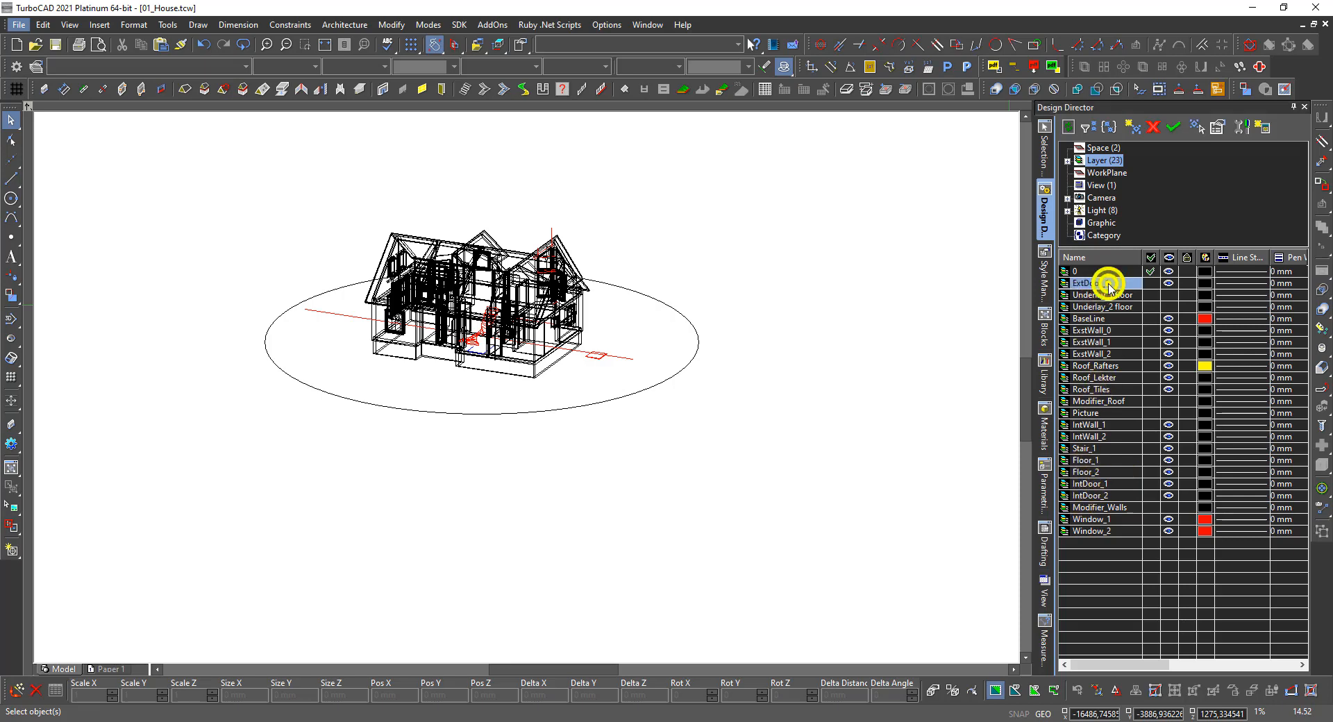
right_click(1109, 284)
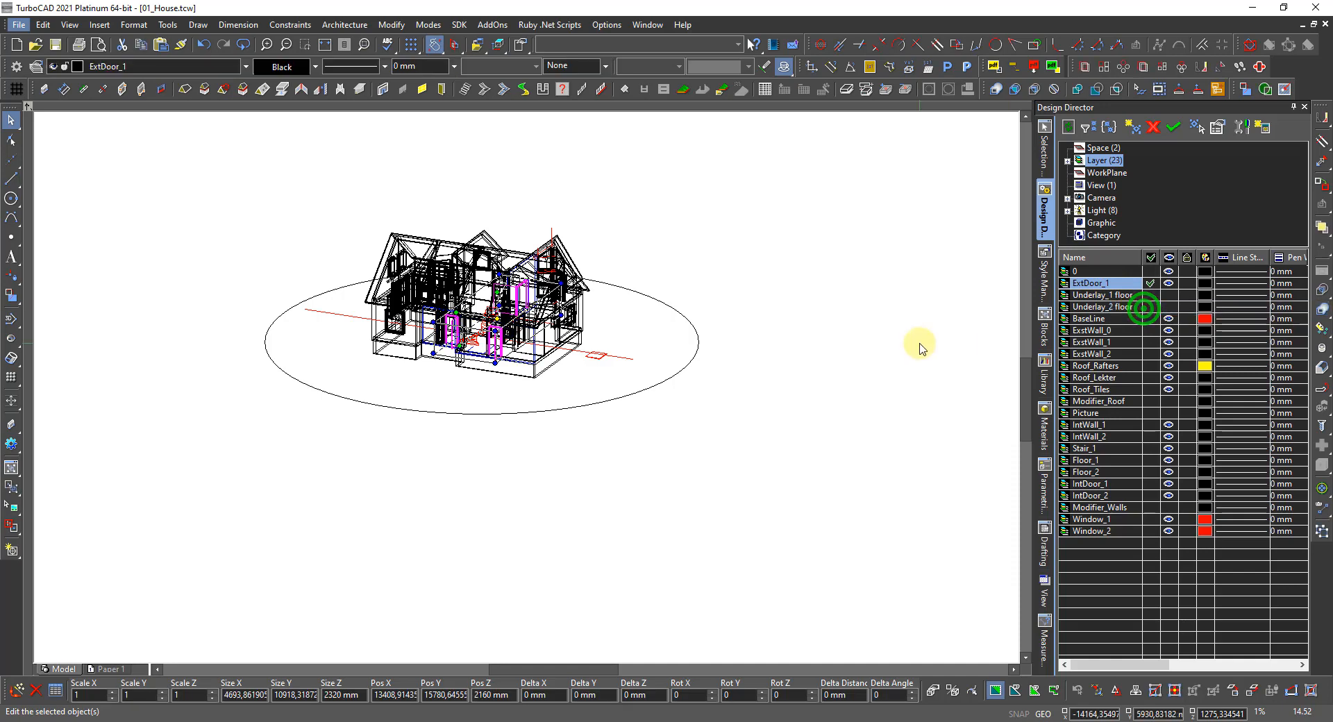
left_click(1045, 149)
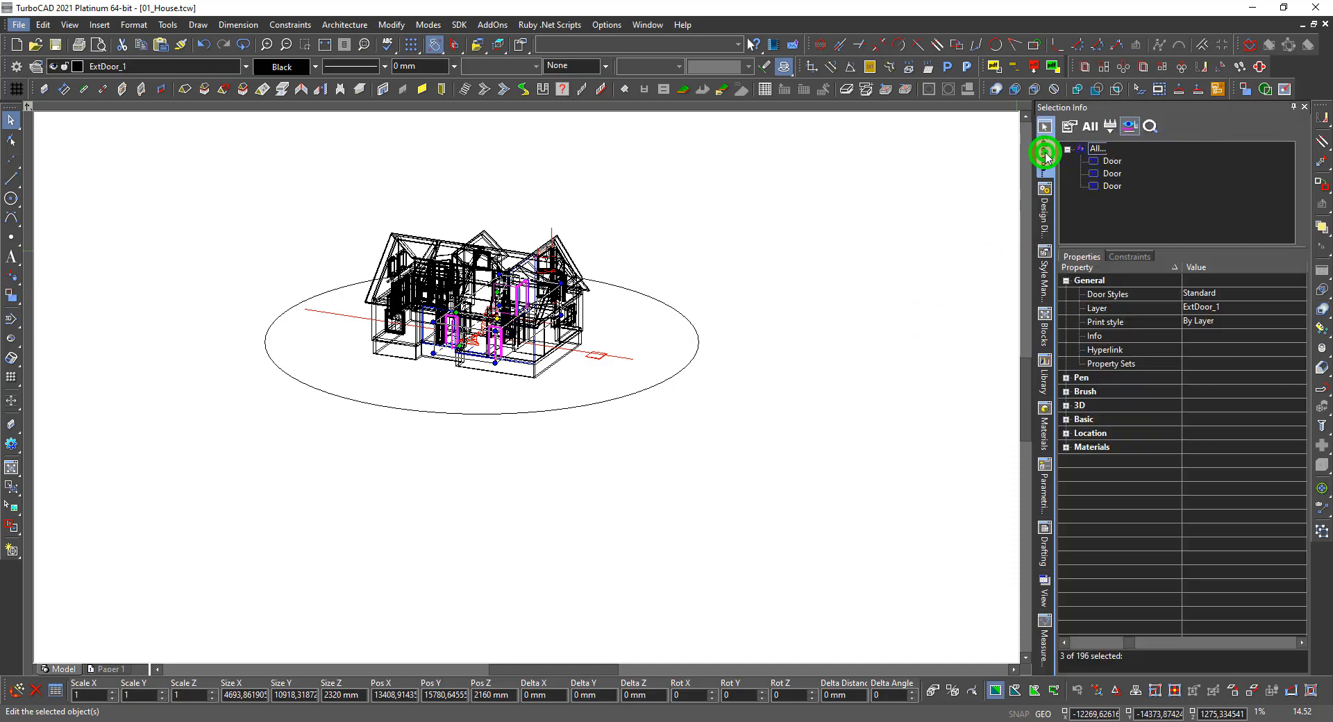
left_click(1201, 294)
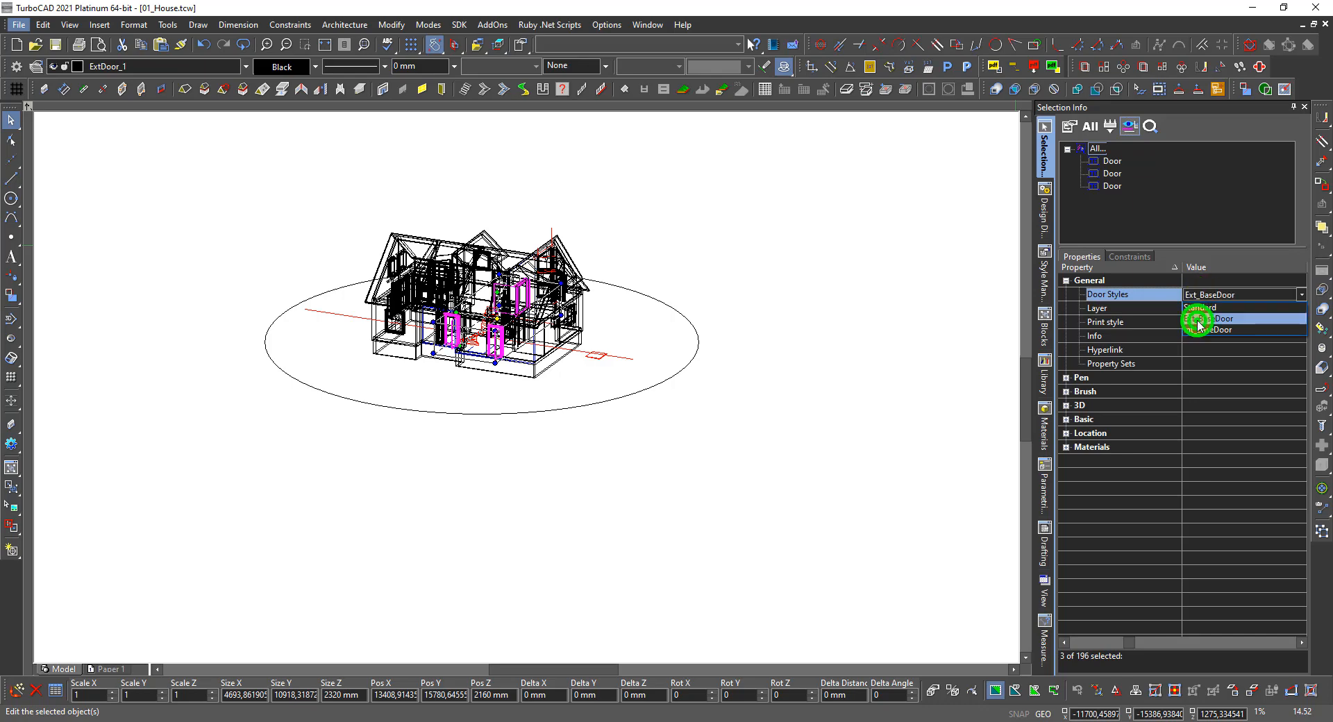
left_click(1199, 320)
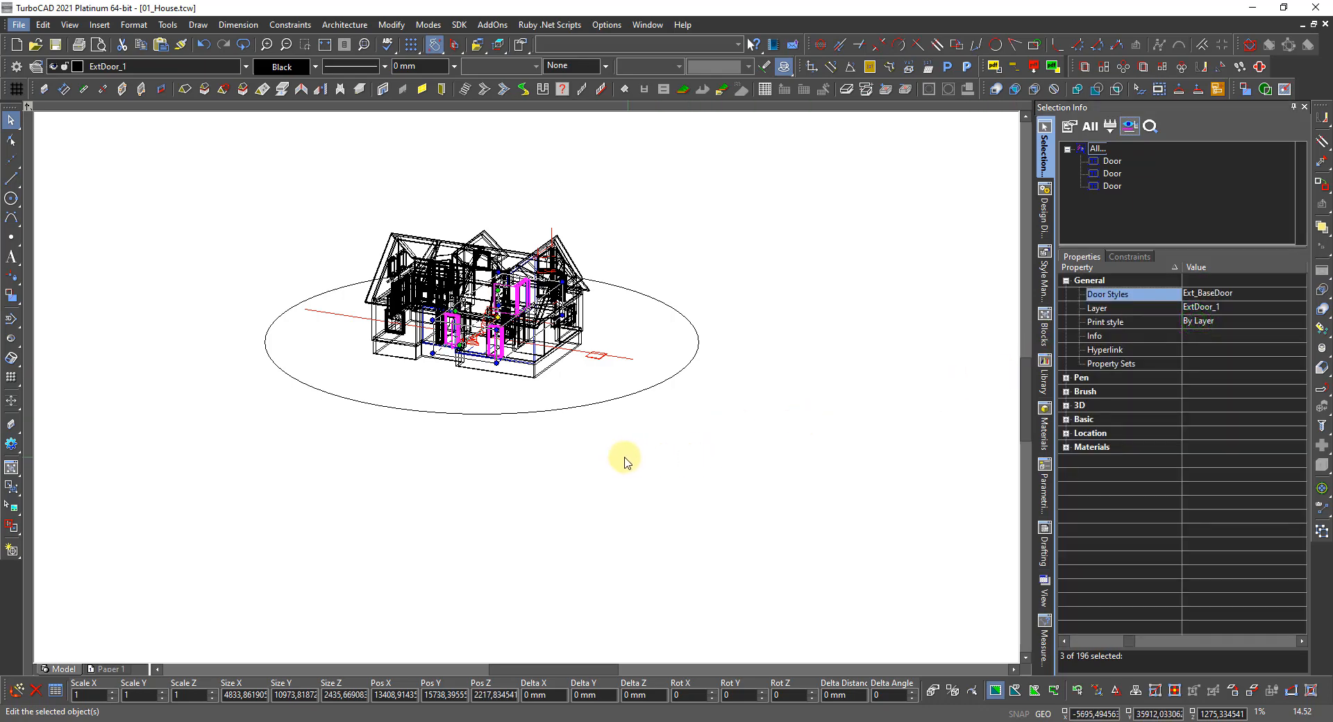
left_click(502, 464)
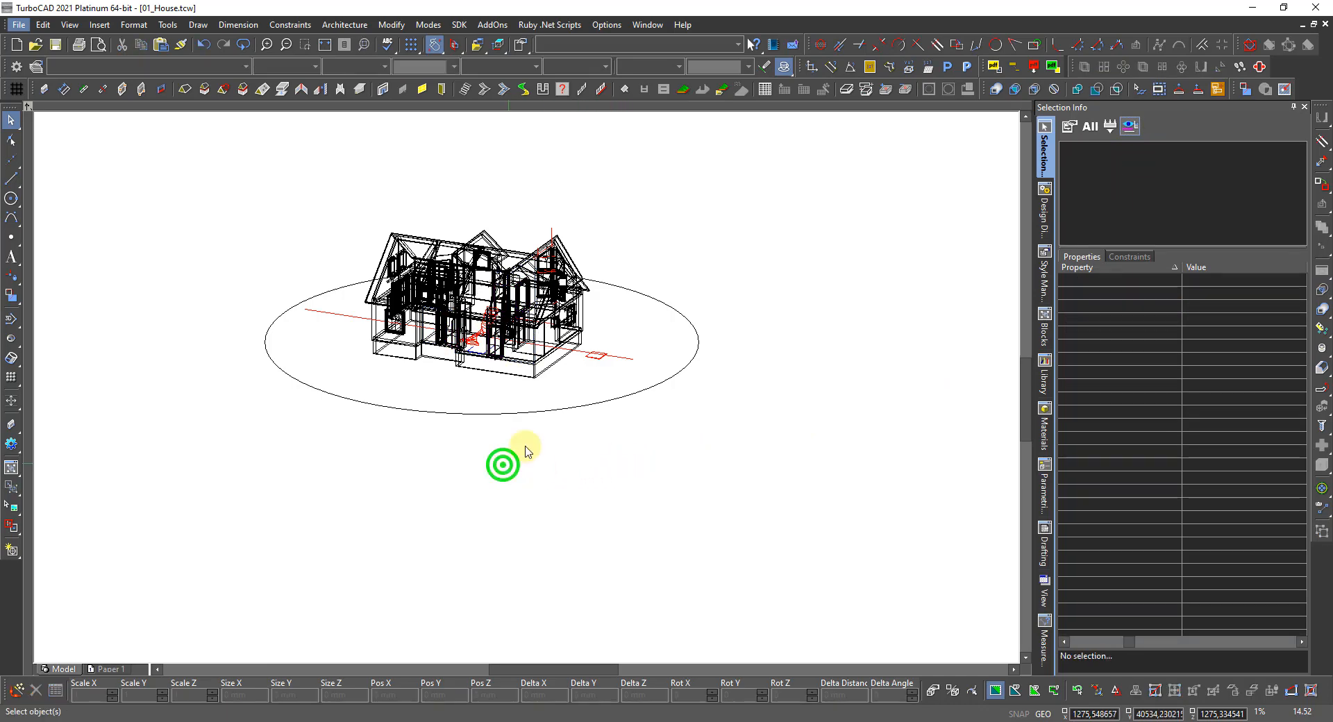
Select all doors on the IntDoor_1 and IntDoor_2 layers and assign them the Int_BaseDoor door style
middle_click_drag(446, 381, 486, 410)
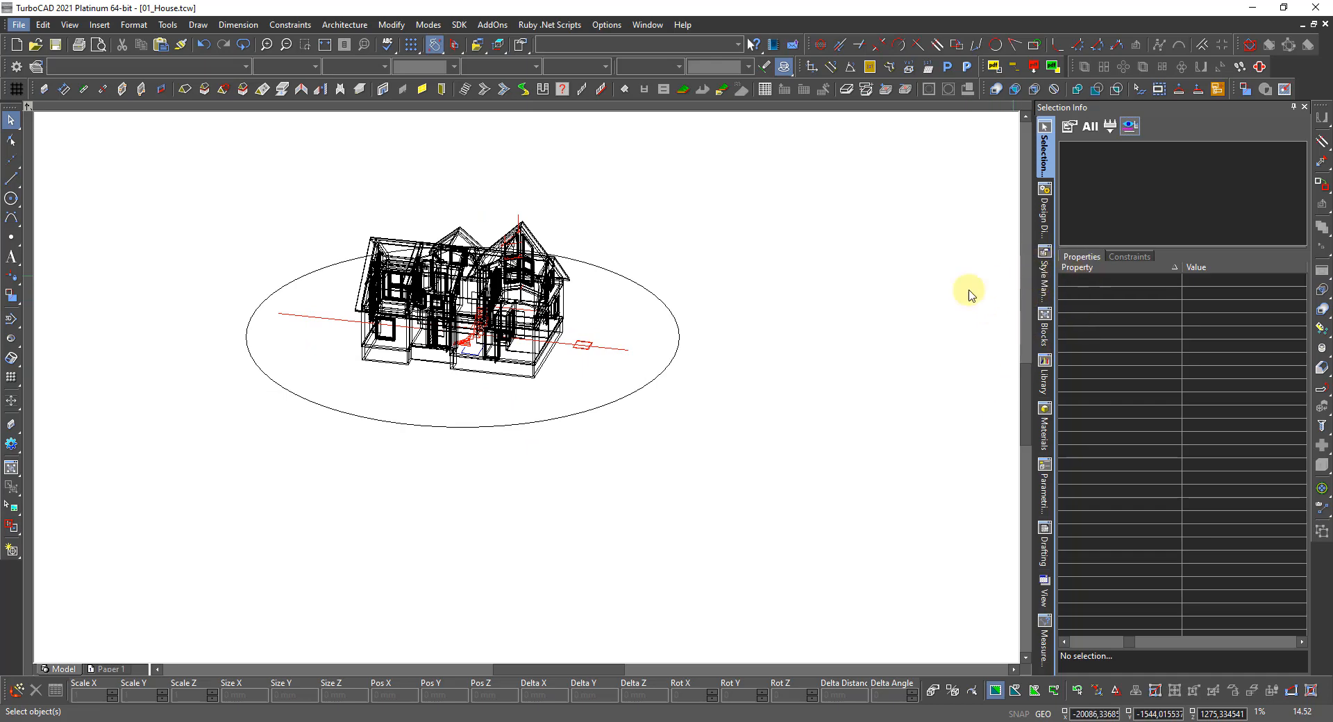
left_click(1044, 215)
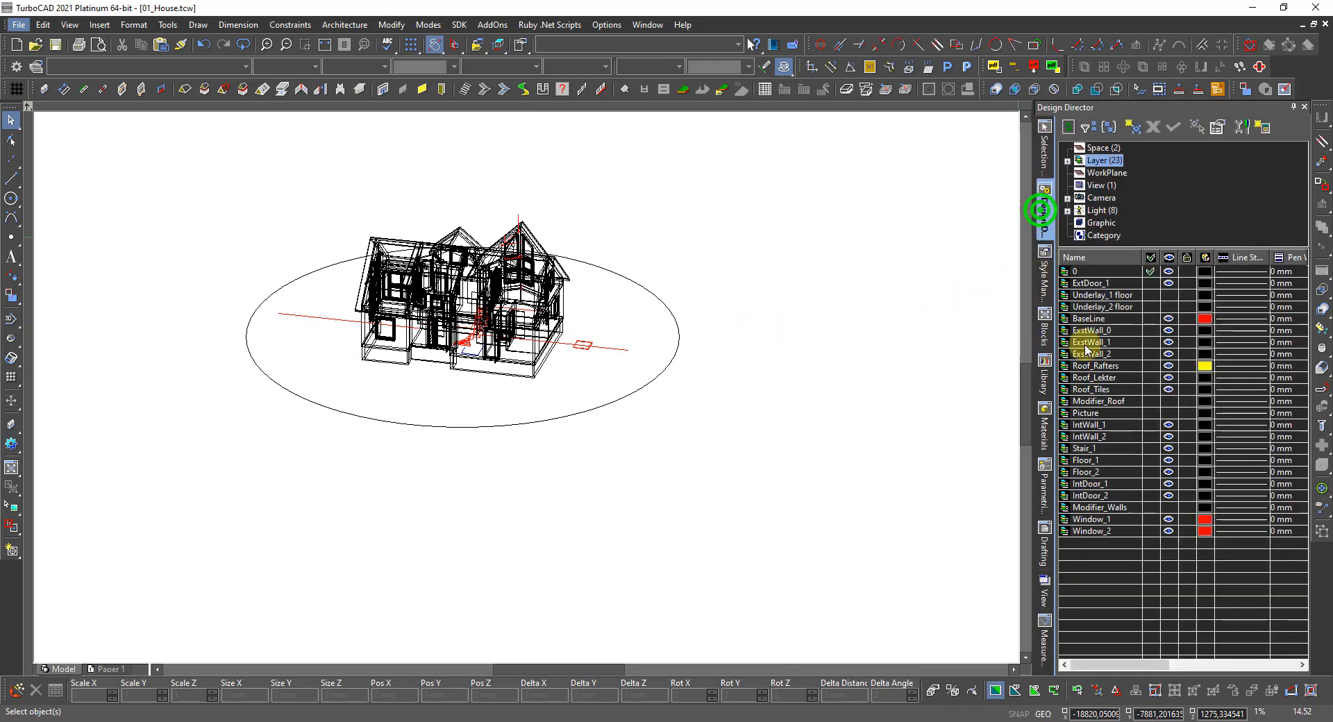
left_click(1114, 498, "shift")
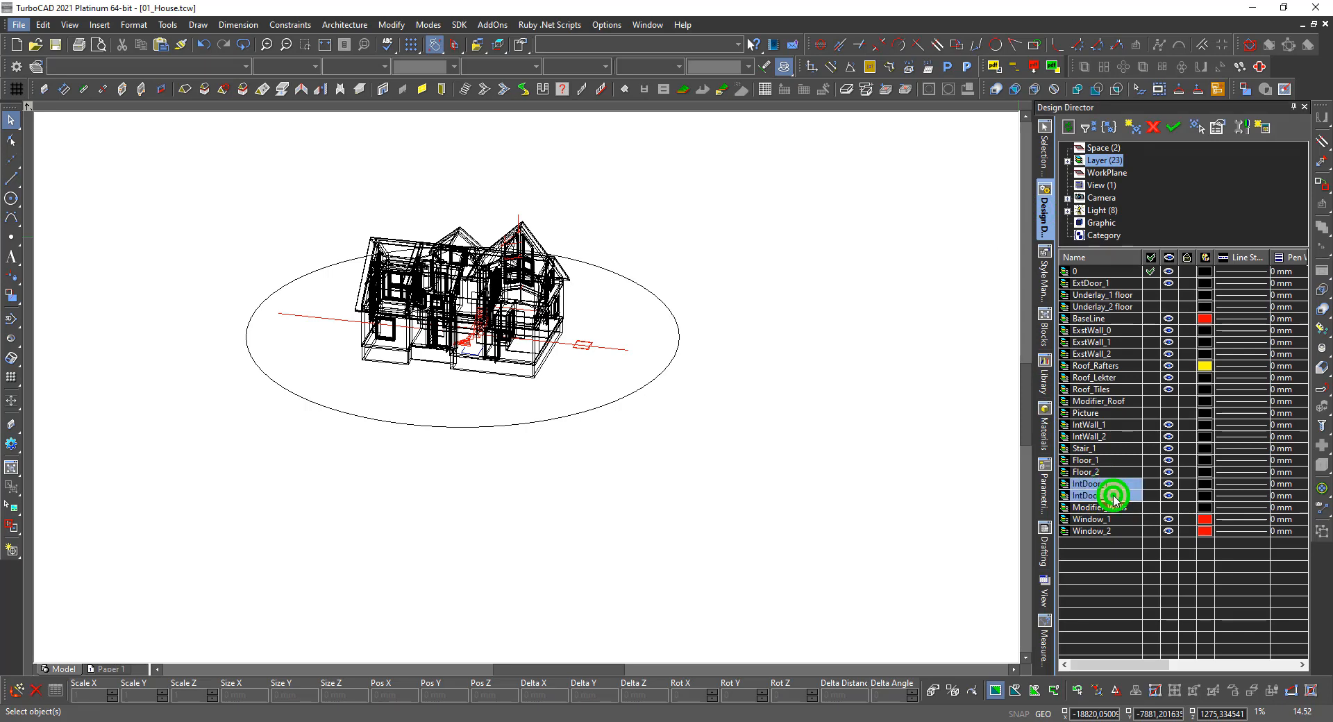
right_click(1115, 492)
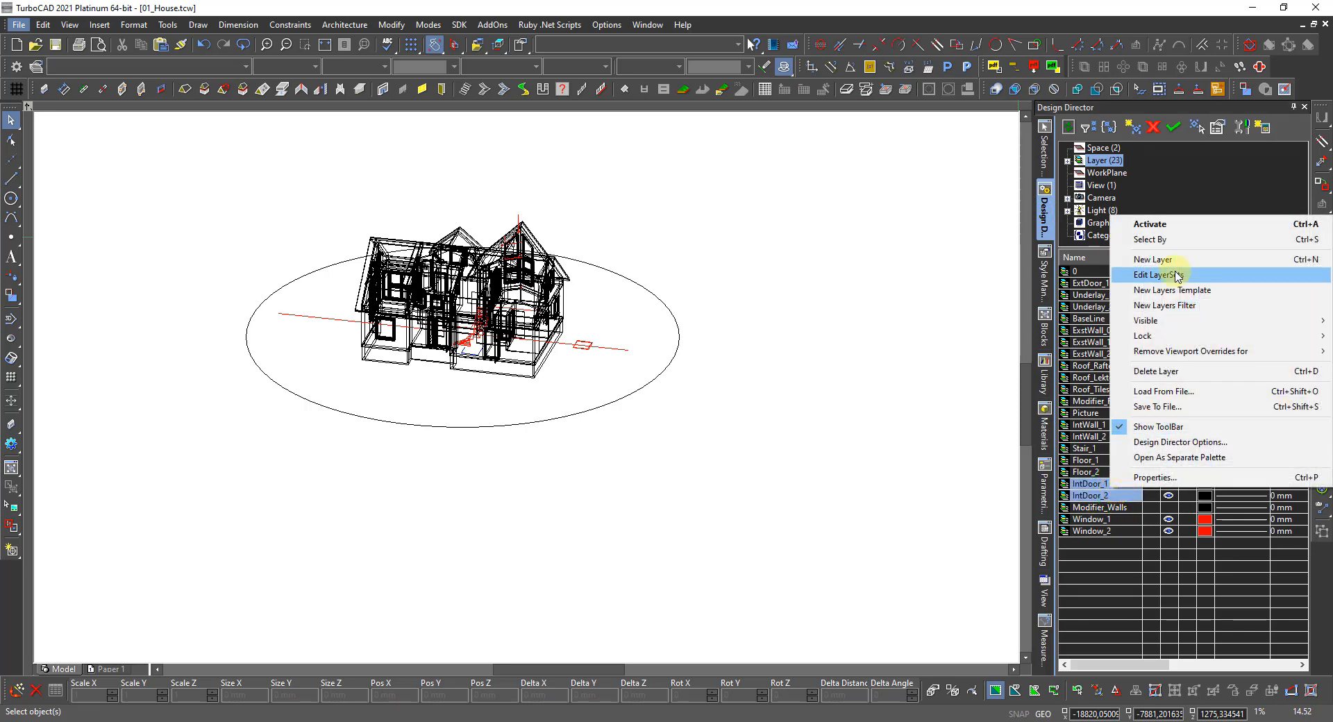
left_click(1153, 240)
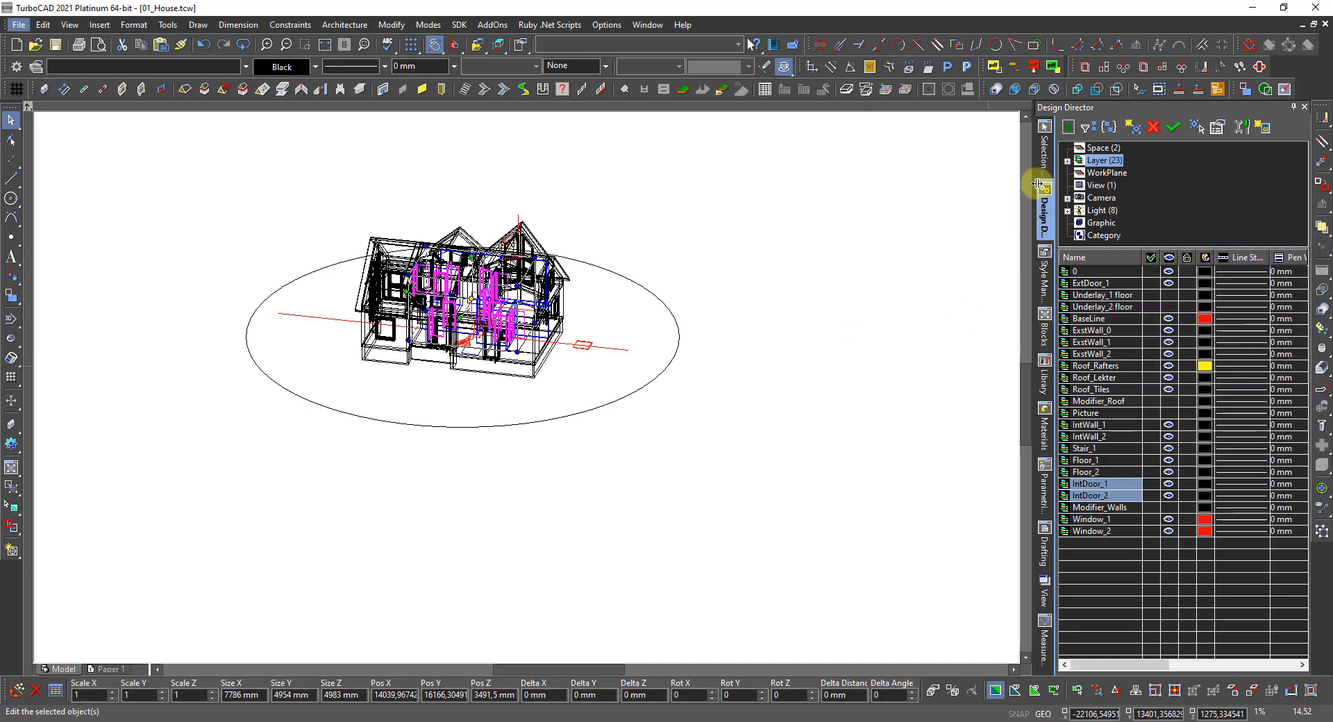
left_click(1044, 147)
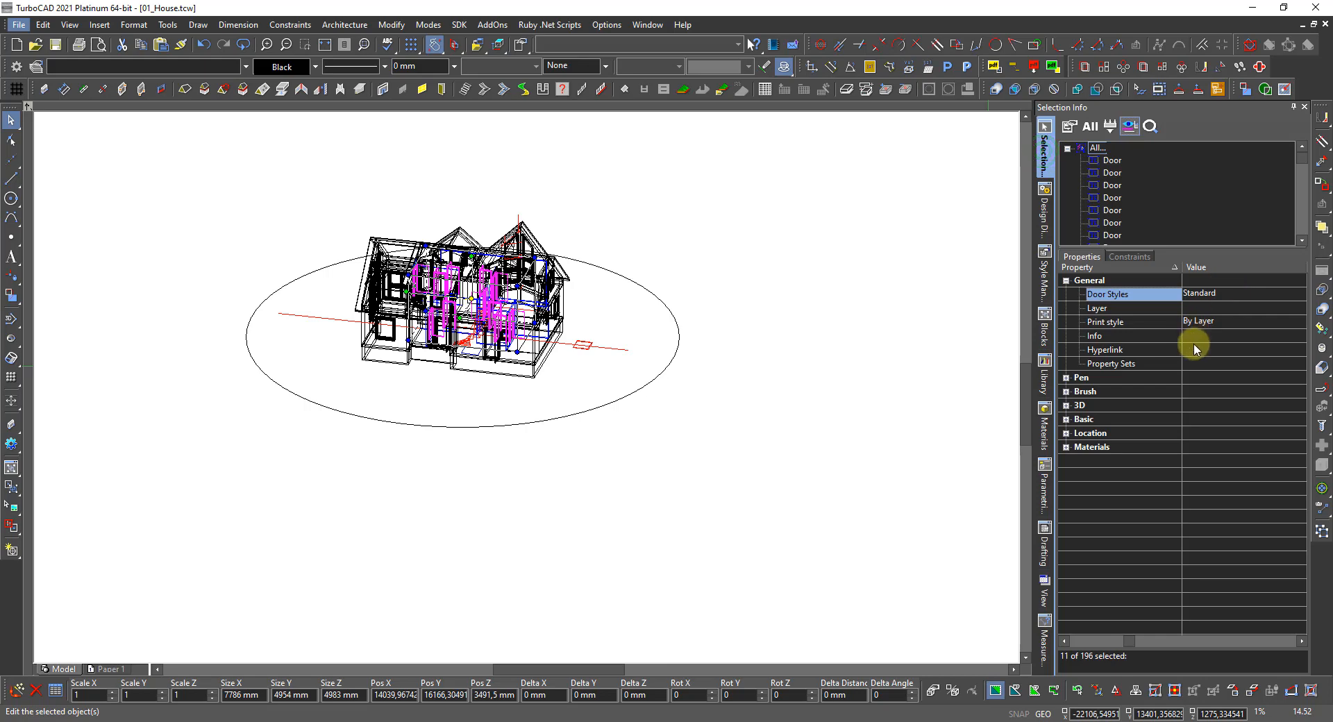
left_click(1215, 297)
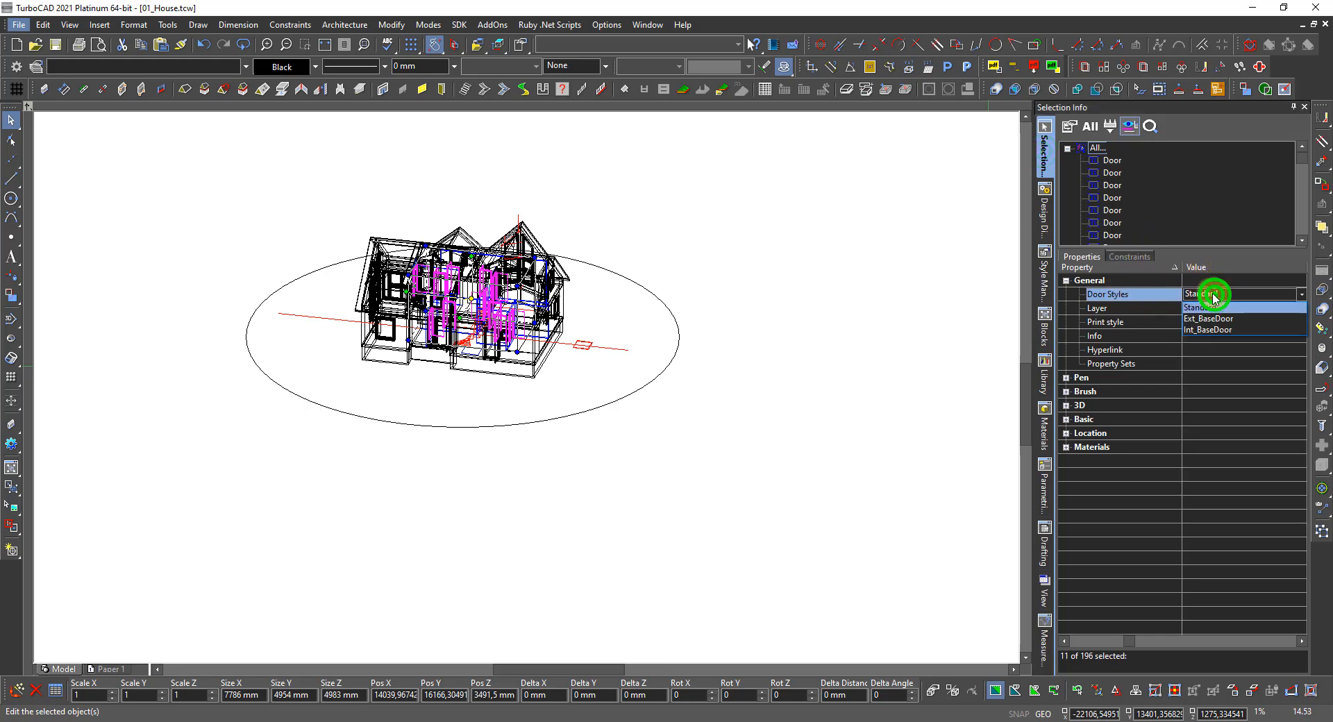
left_click(1207, 330)
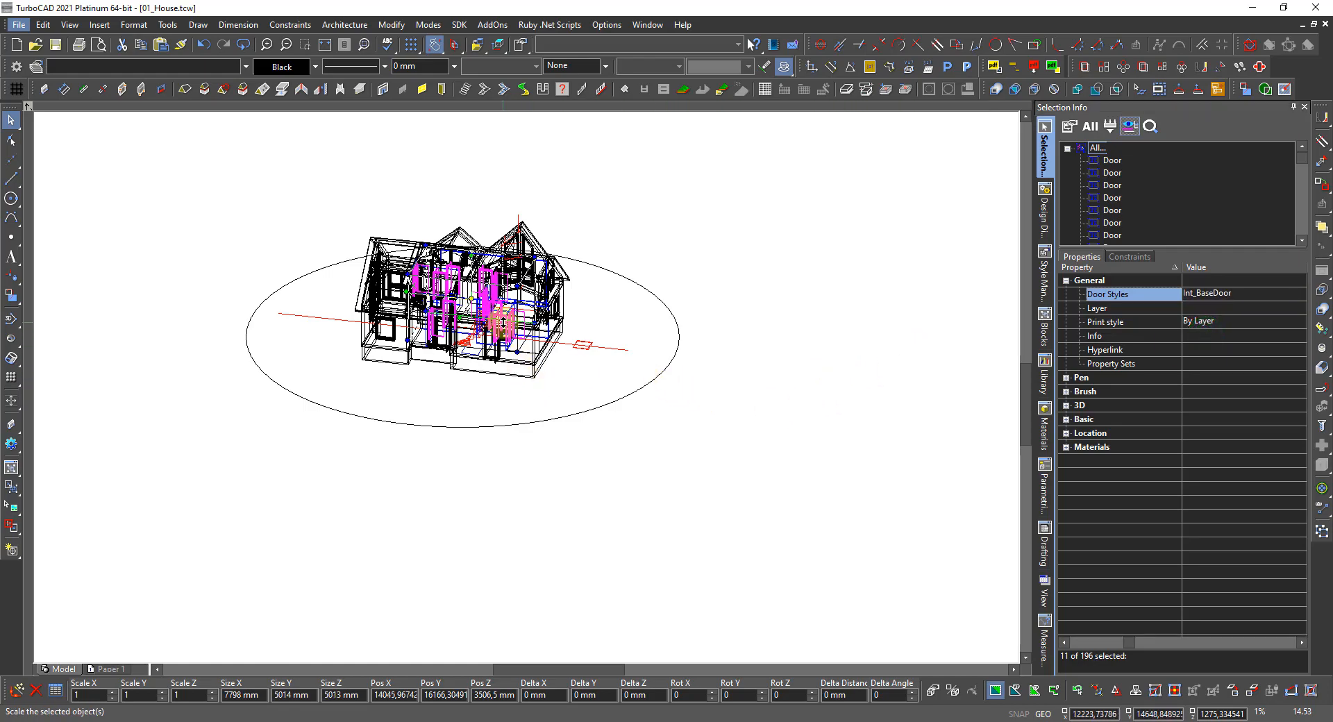
scroll(486, 333, "up", 5)
scroll(528, 391, "up", 3)
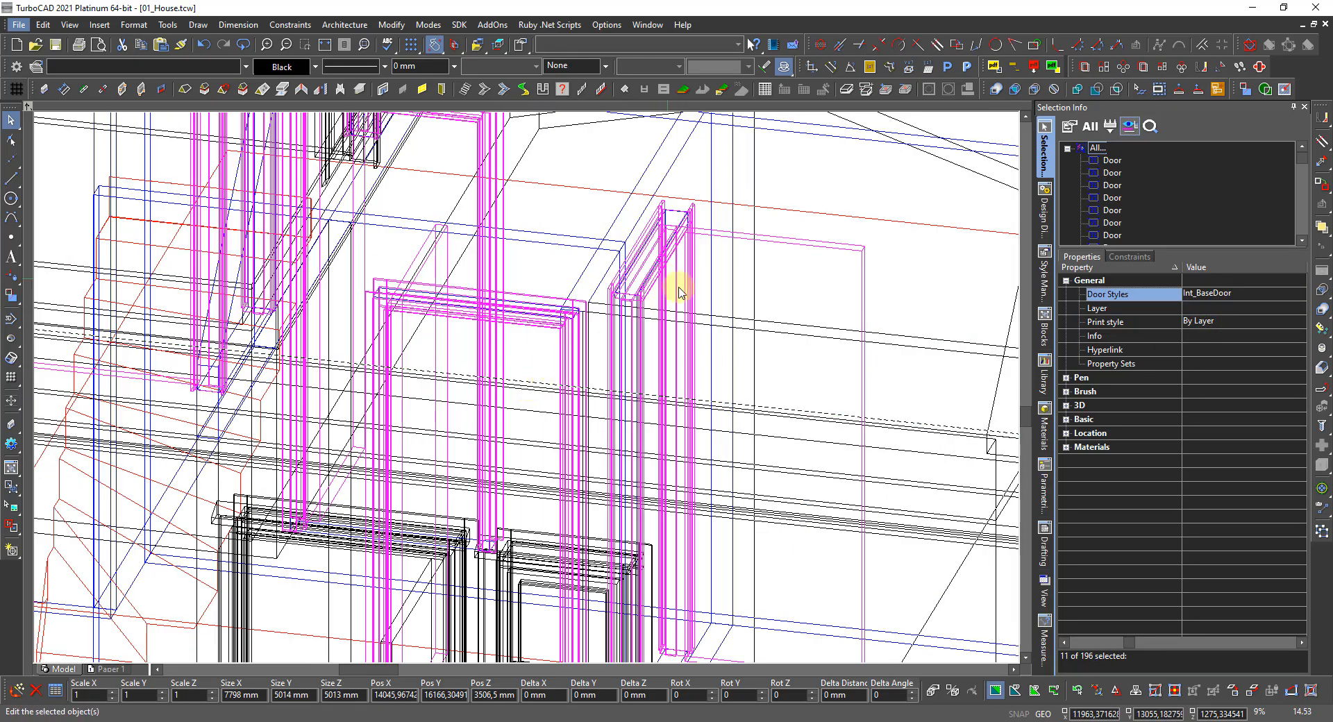
key("Escape")
Display the house with hidden lines removed and look closely at the exterior doors and windows on its facade
scroll(570, 326, "down", 8)
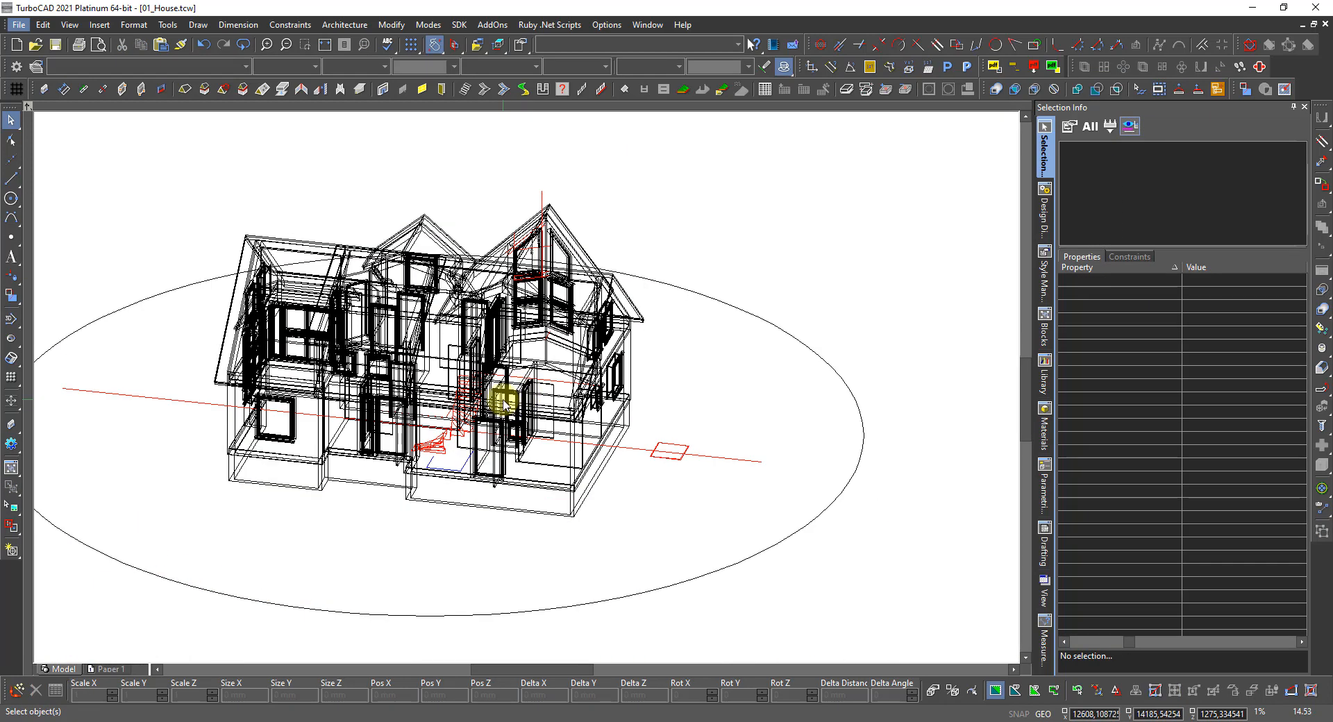
right_click(431, 545)
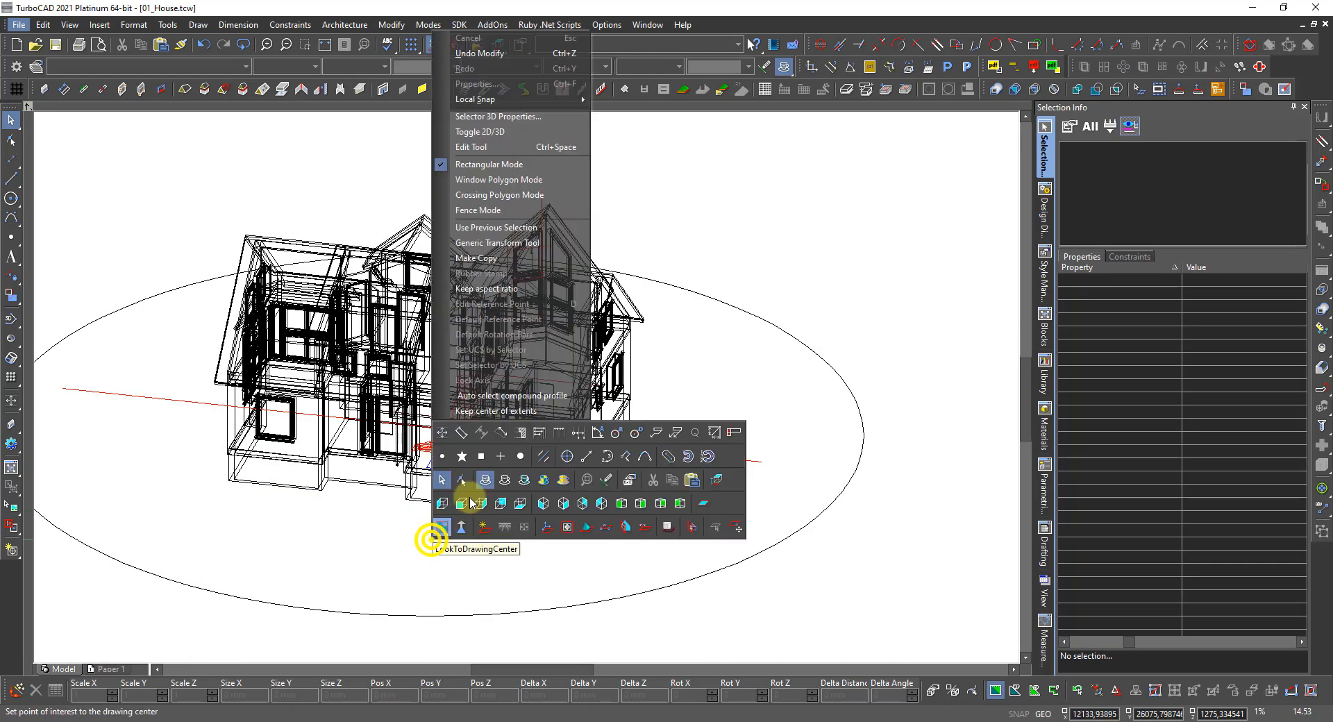
left_click(506, 480)
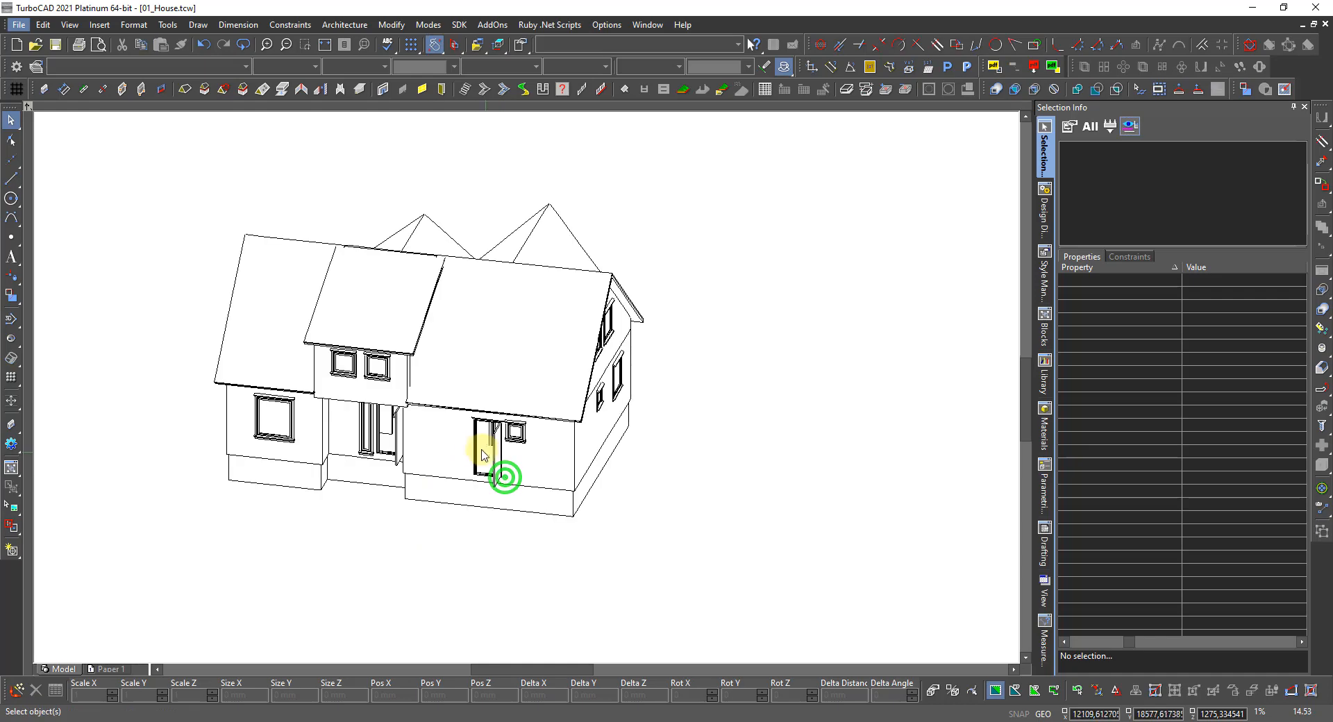
scroll(521, 380, "up", 2)
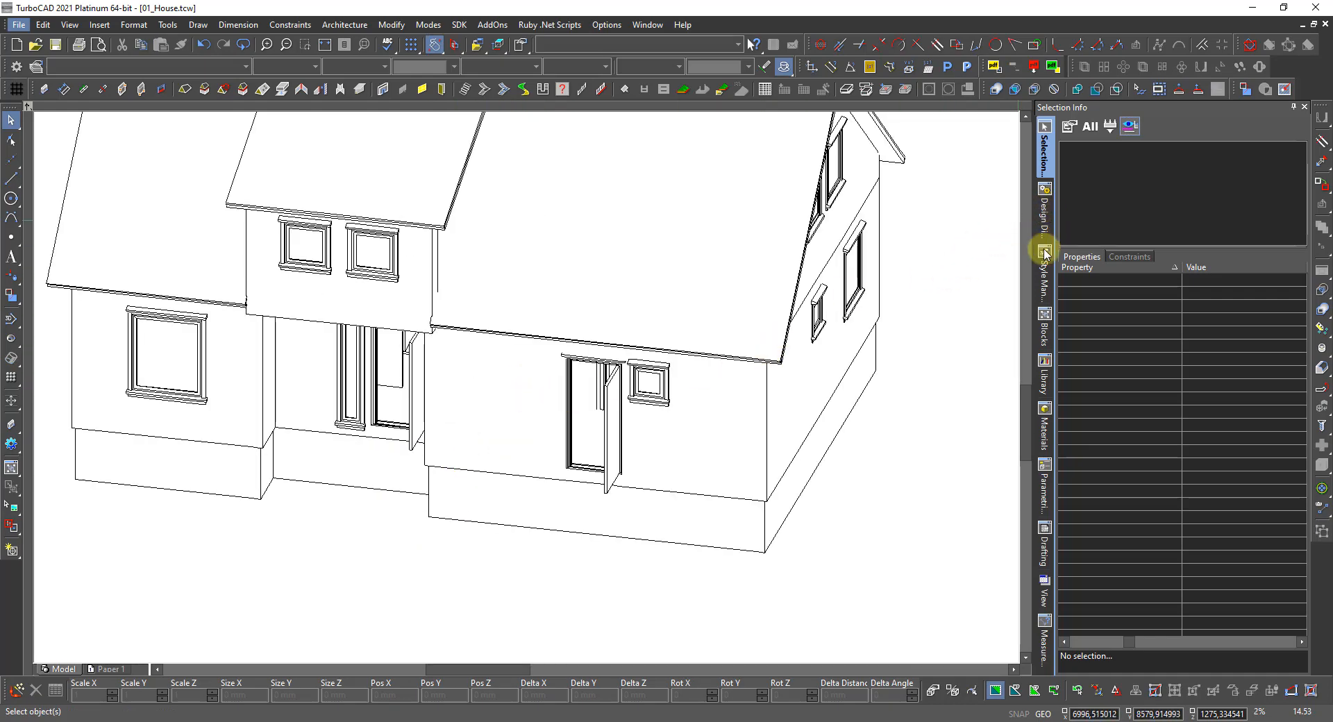
Hide the Roof_Rafters, Roof_Lekter and Roof_Tiles layers and examine the interior doors on the upper floor
left_click(1046, 210)
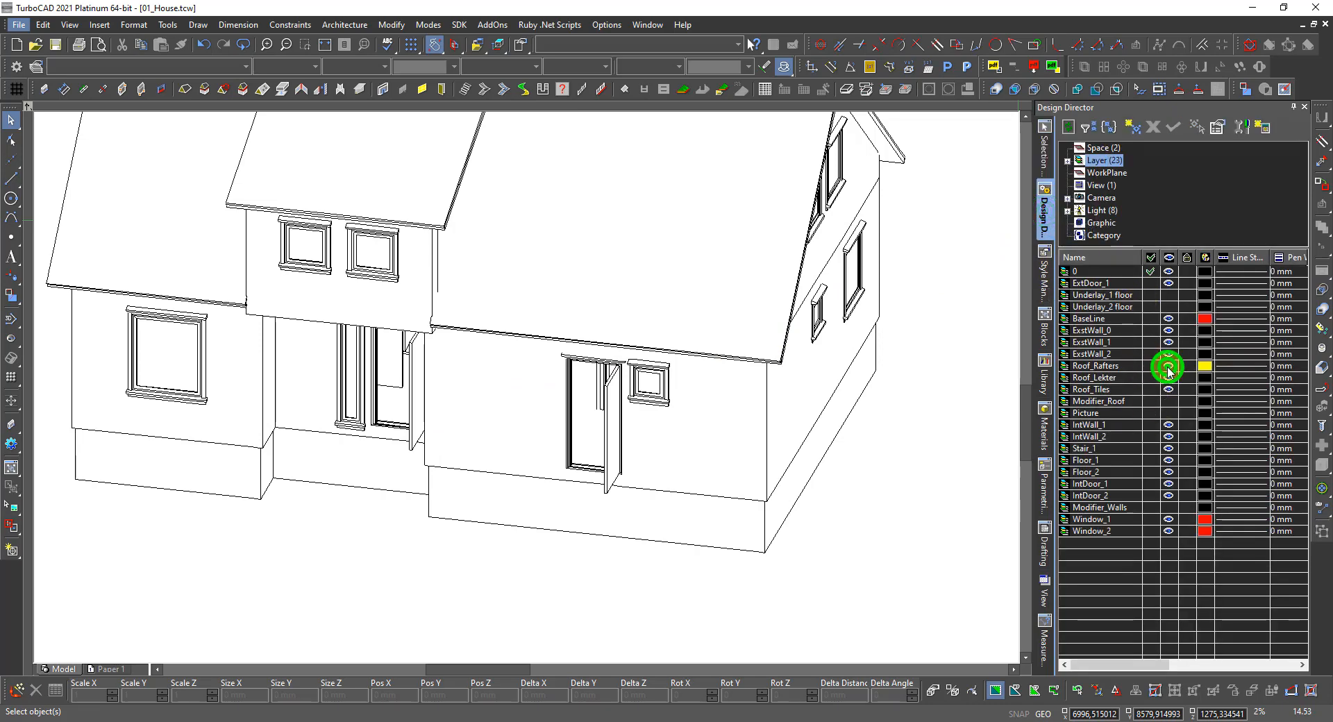
left_click(1169, 389)
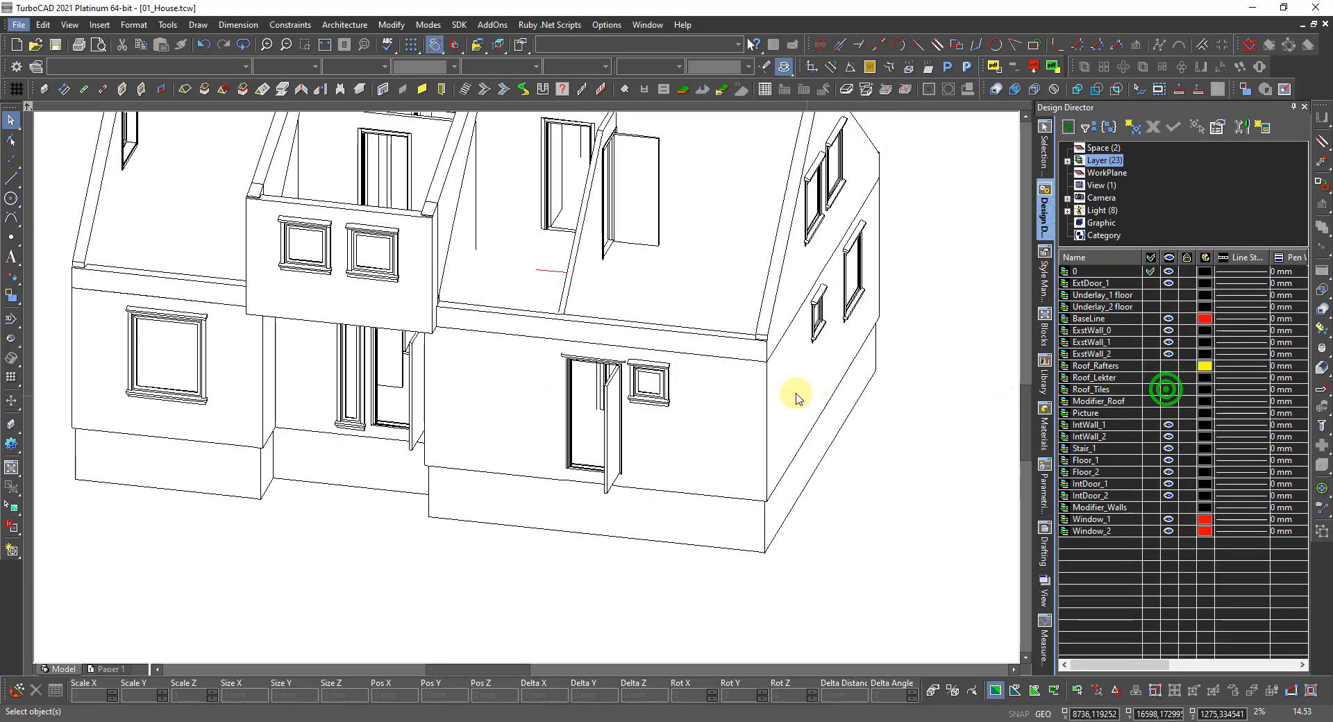
scroll(743, 384, "down", 1)
scroll(454, 254, "up", 2)
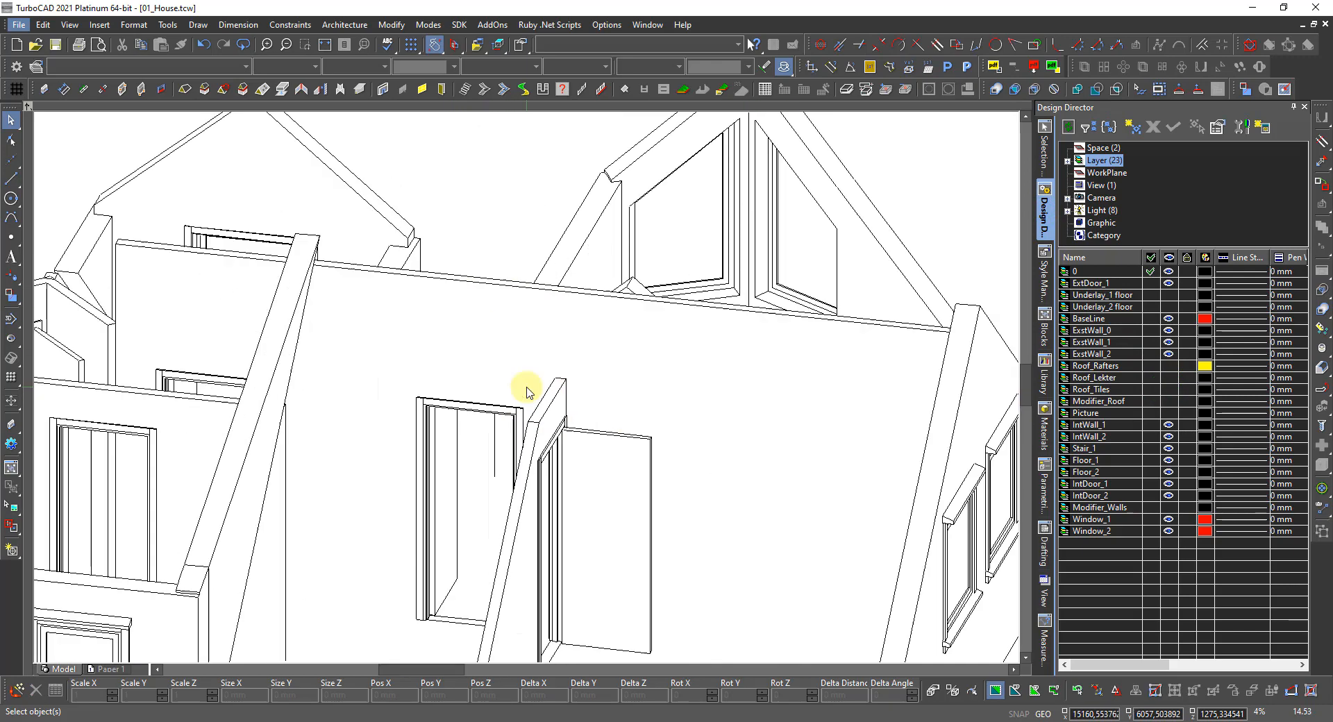
scroll(563, 401, "up", 1)
scroll(611, 417, "down", 1)
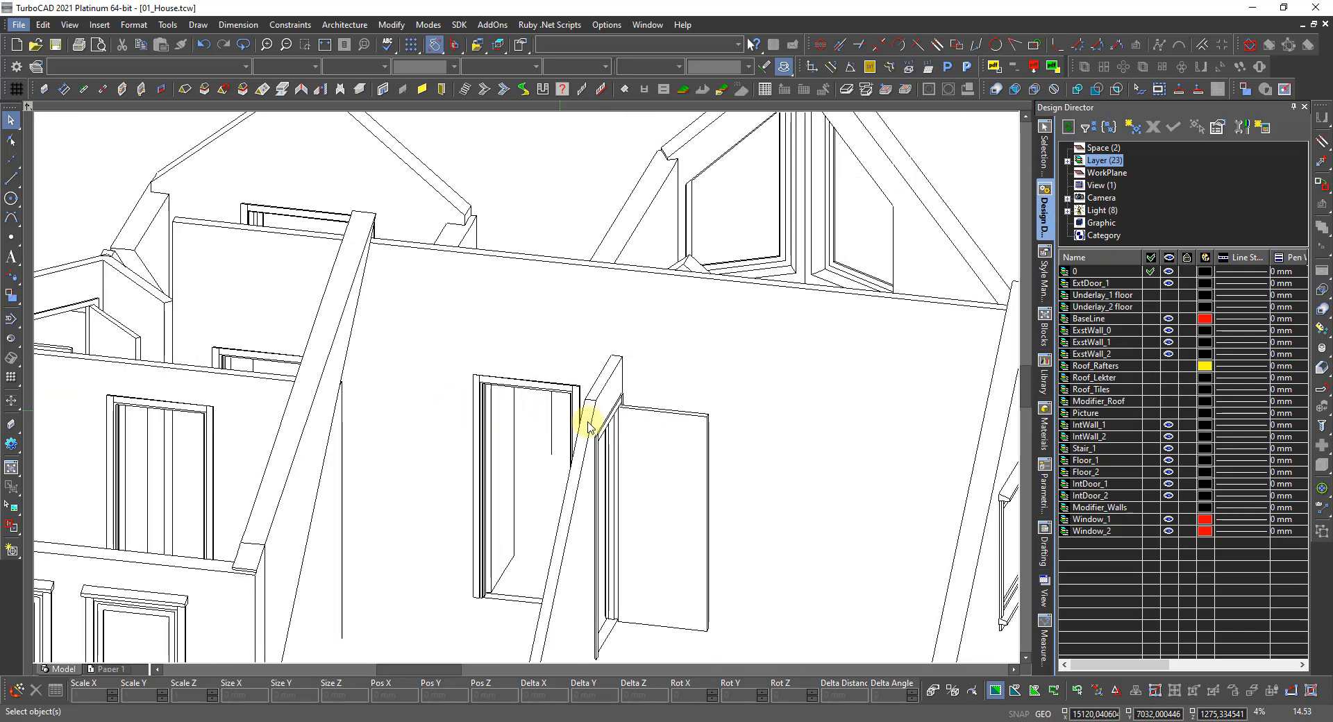
middle_click_drag(634, 394, 702, 481, "shift")
scroll(699, 476, "down", 2)
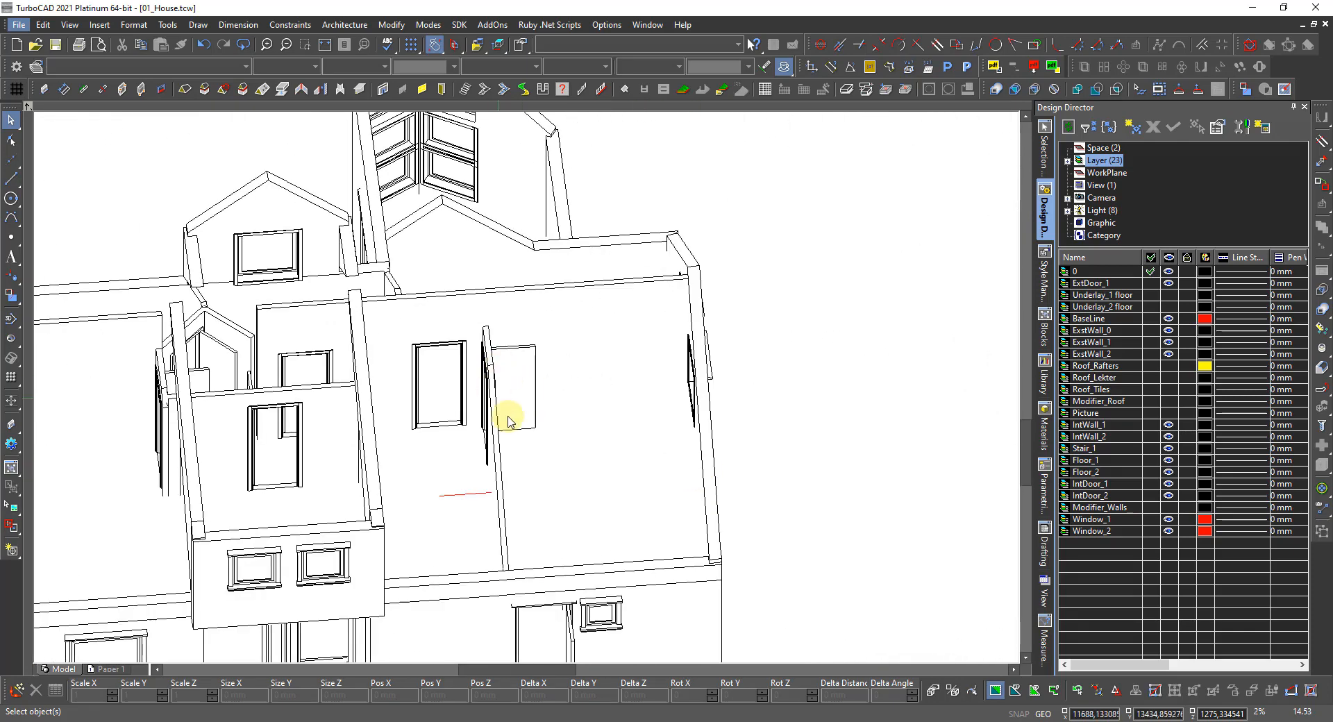
scroll(462, 447, "down", 1)
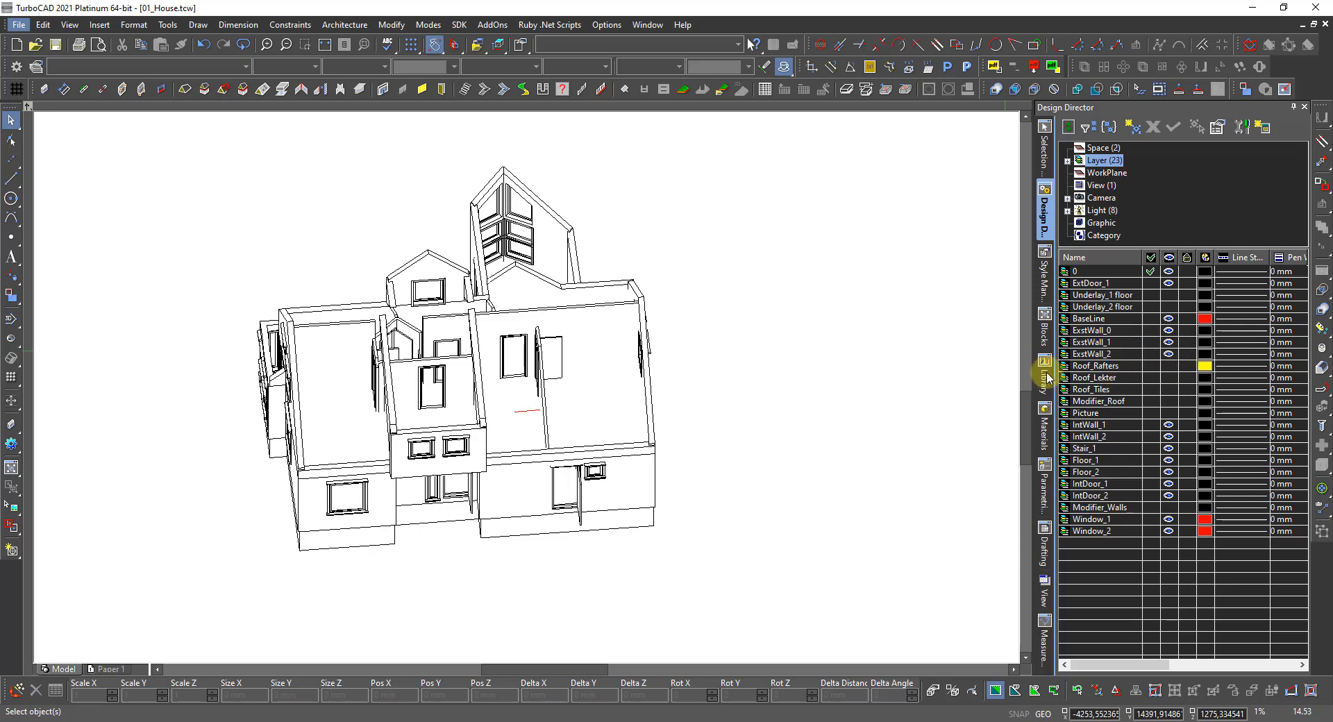
Hide the ExstWall_2, IntDoor_2, IntWall_2 and Floor_2 layers to inspect the interior doors on the ground floor
left_click(1169, 354)
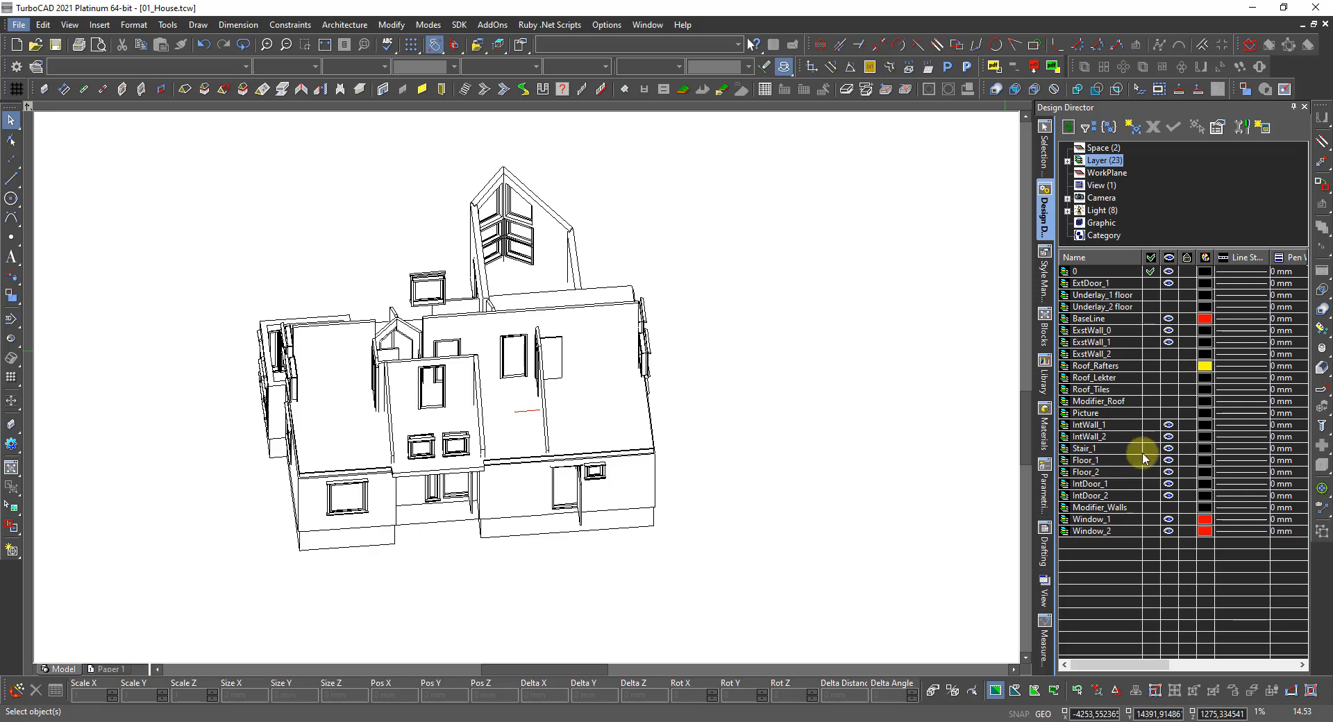
left_click(1168, 495)
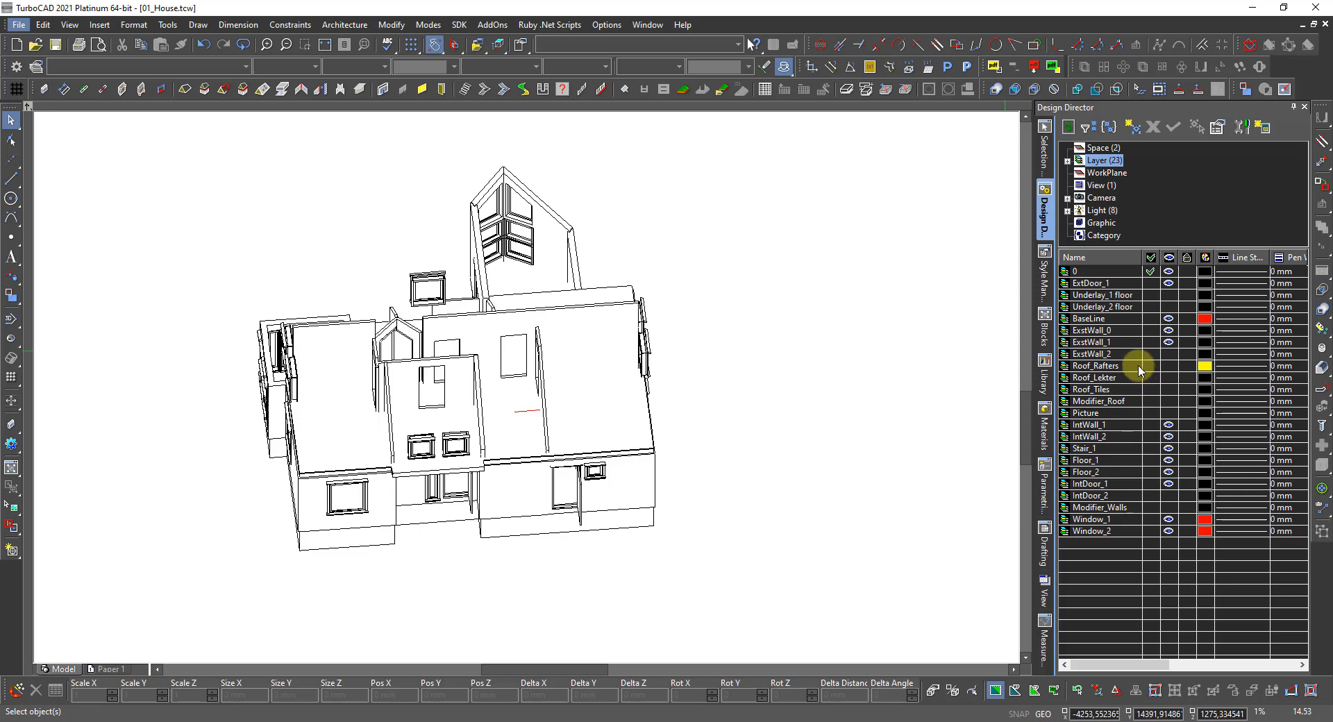
left_click(1169, 436)
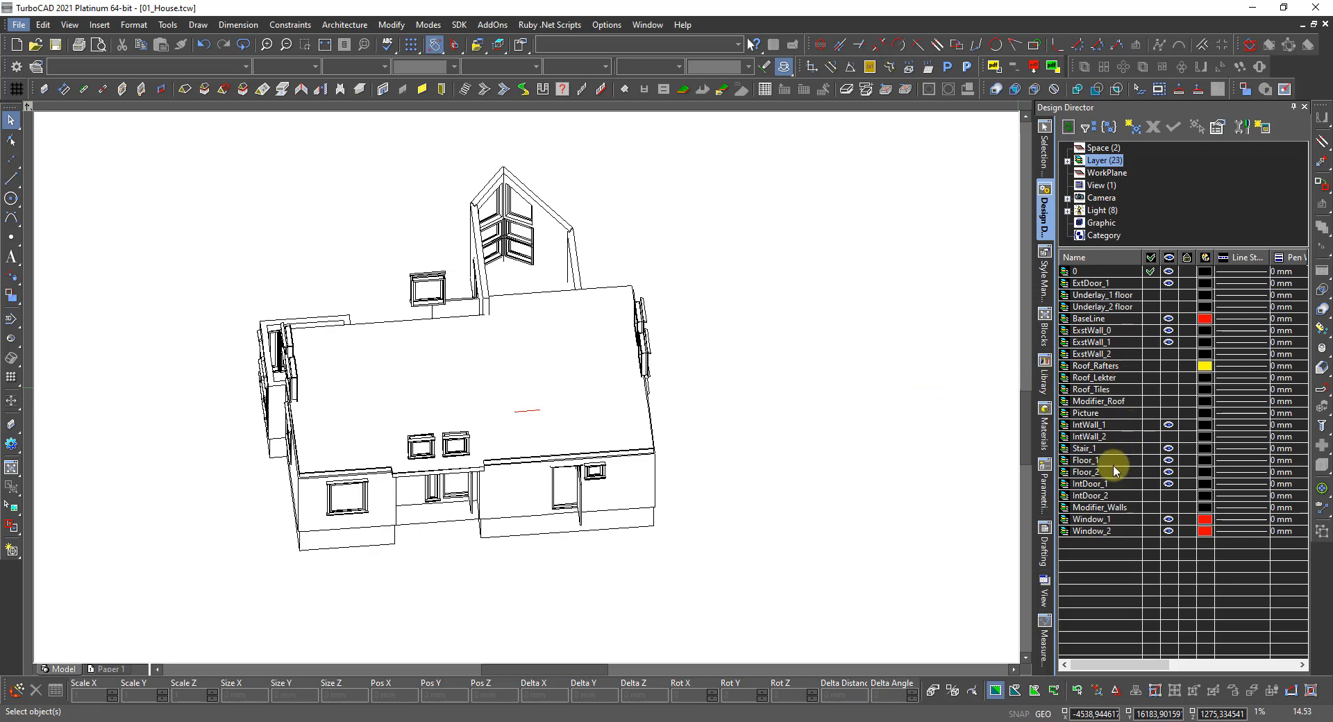
left_click(1168, 473)
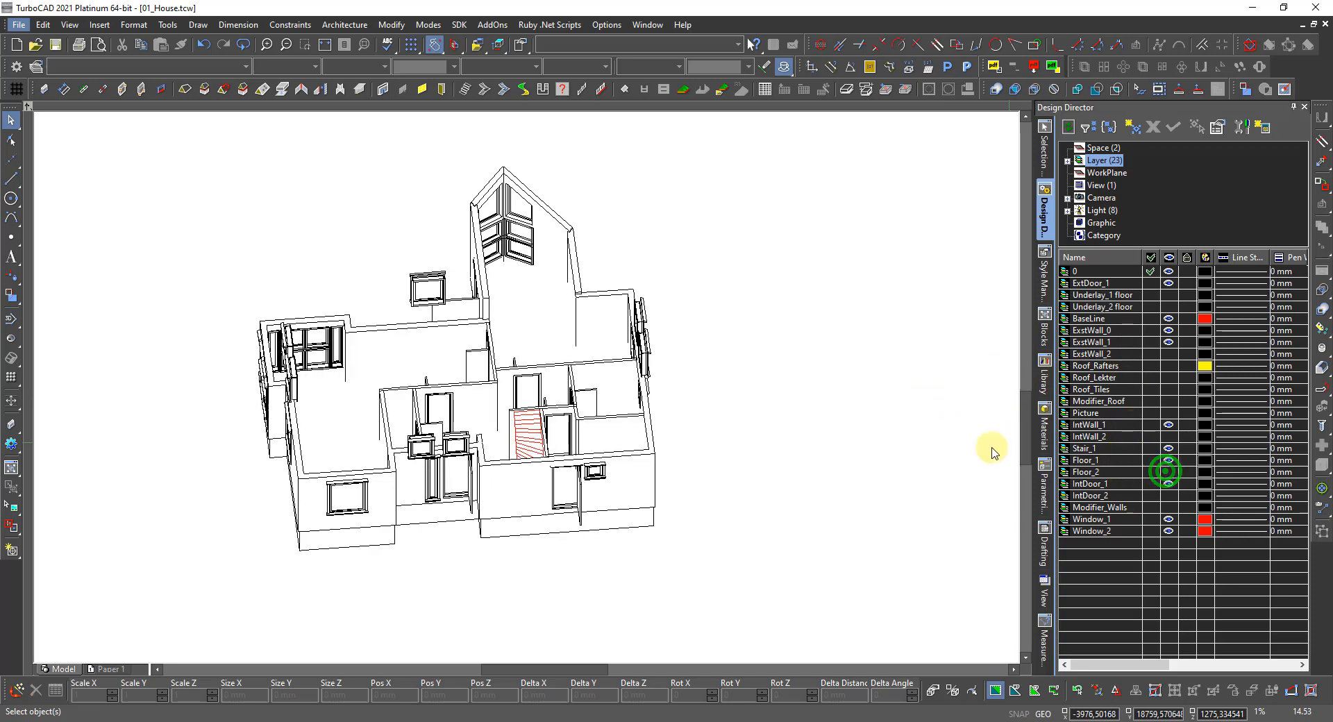
scroll(528, 392, "up", 3)
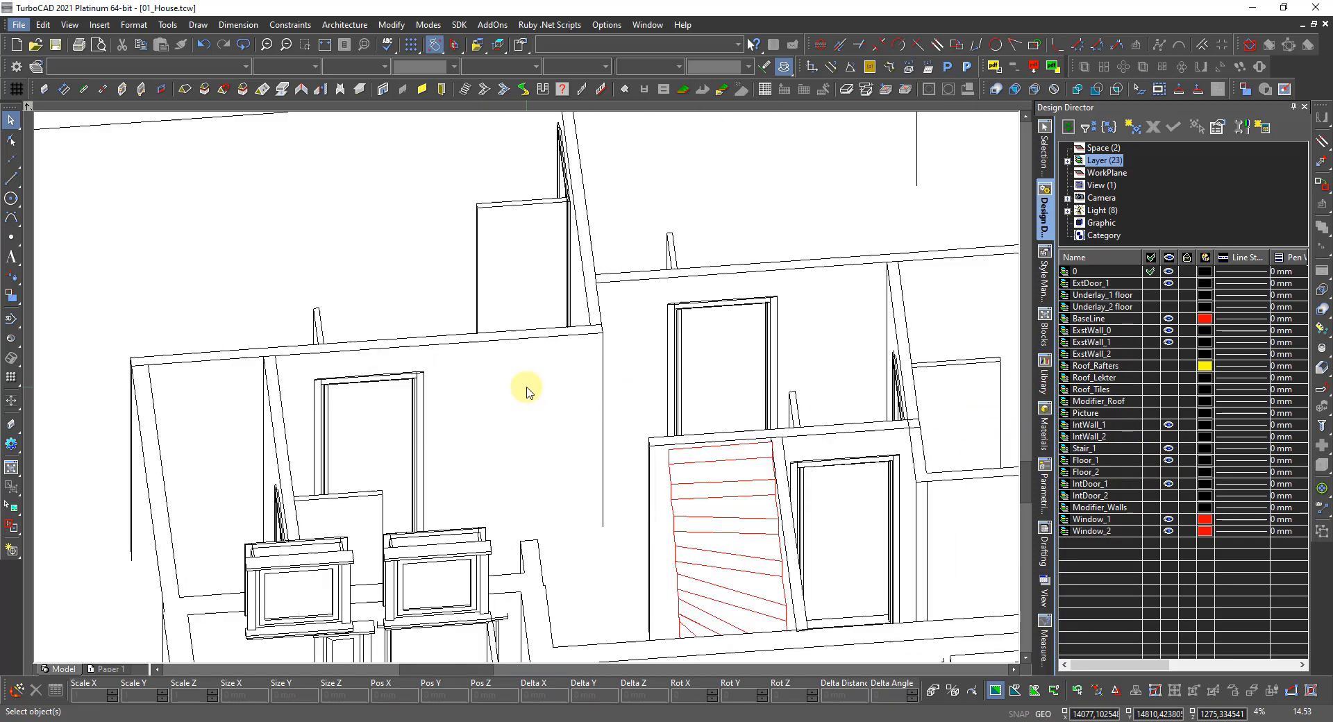
Examine the frames of the ground-floor interior doors and the two small windows above the entrance up close in the 3D view
scroll(670, 320, "up", 3)
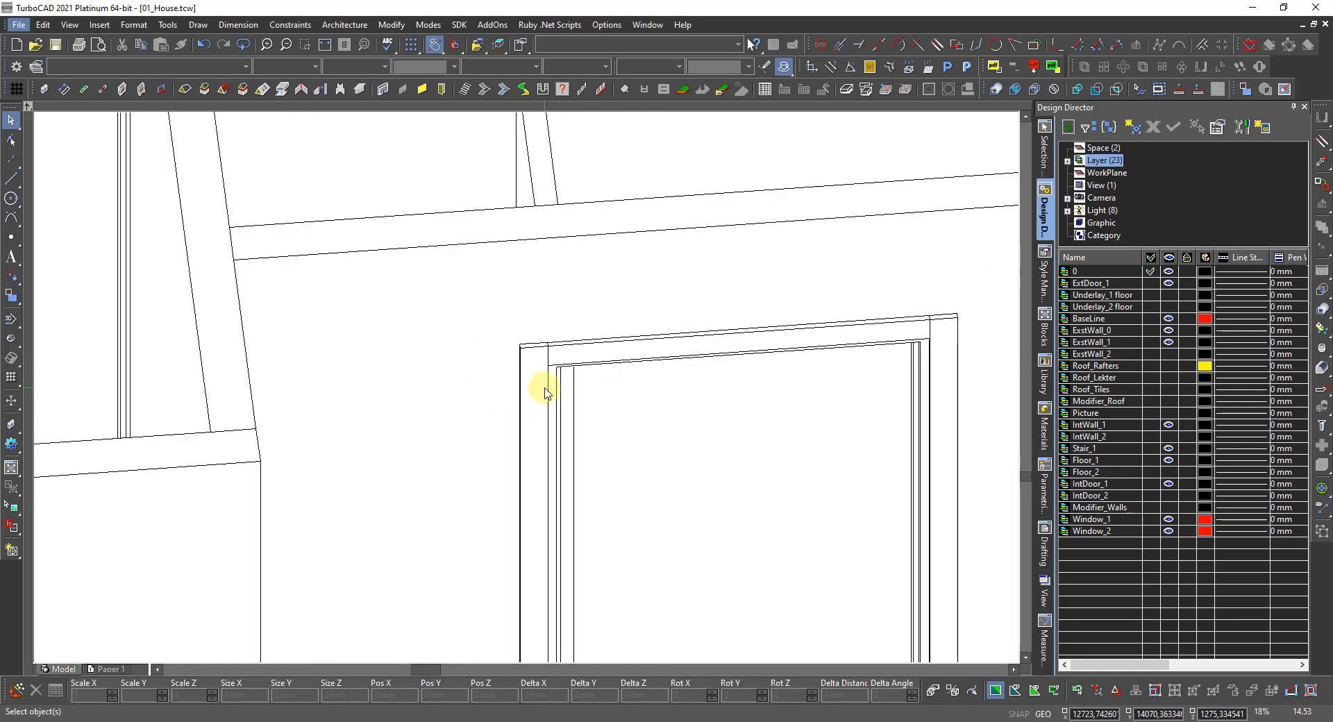
middle_click_drag(540, 394, 492, 323, "shift")
scroll(402, 423, "down", 3)
scroll(268, 452, "down", 2)
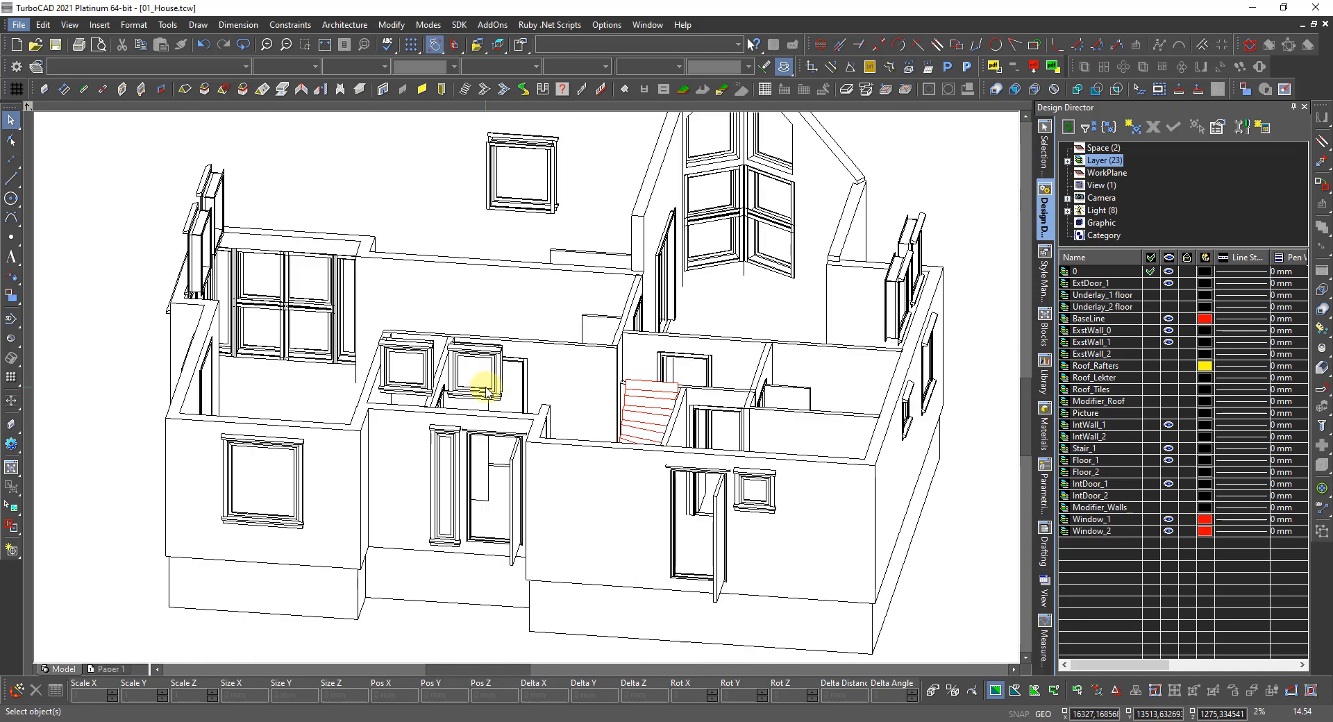
scroll(431, 345, "up", 3)
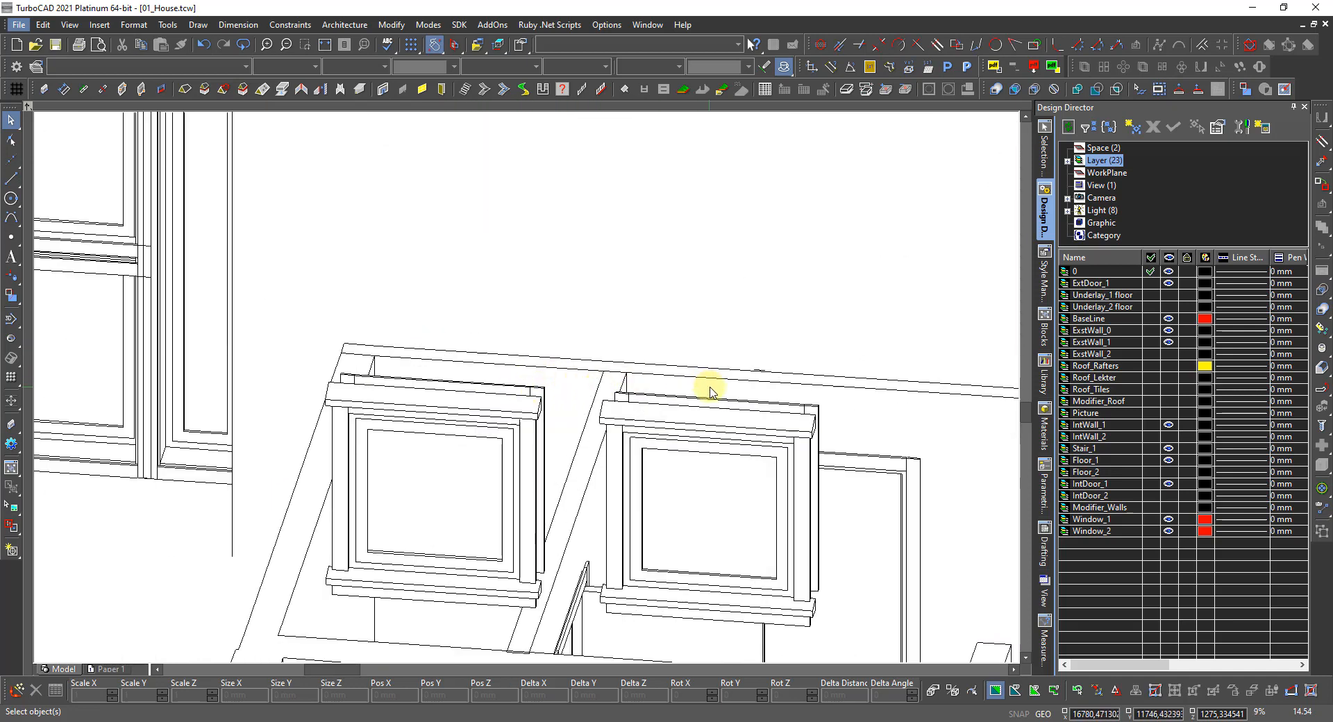
Show the house in plan view and examine how the interior door frames and casings sit against the walls
right_click(723, 358)
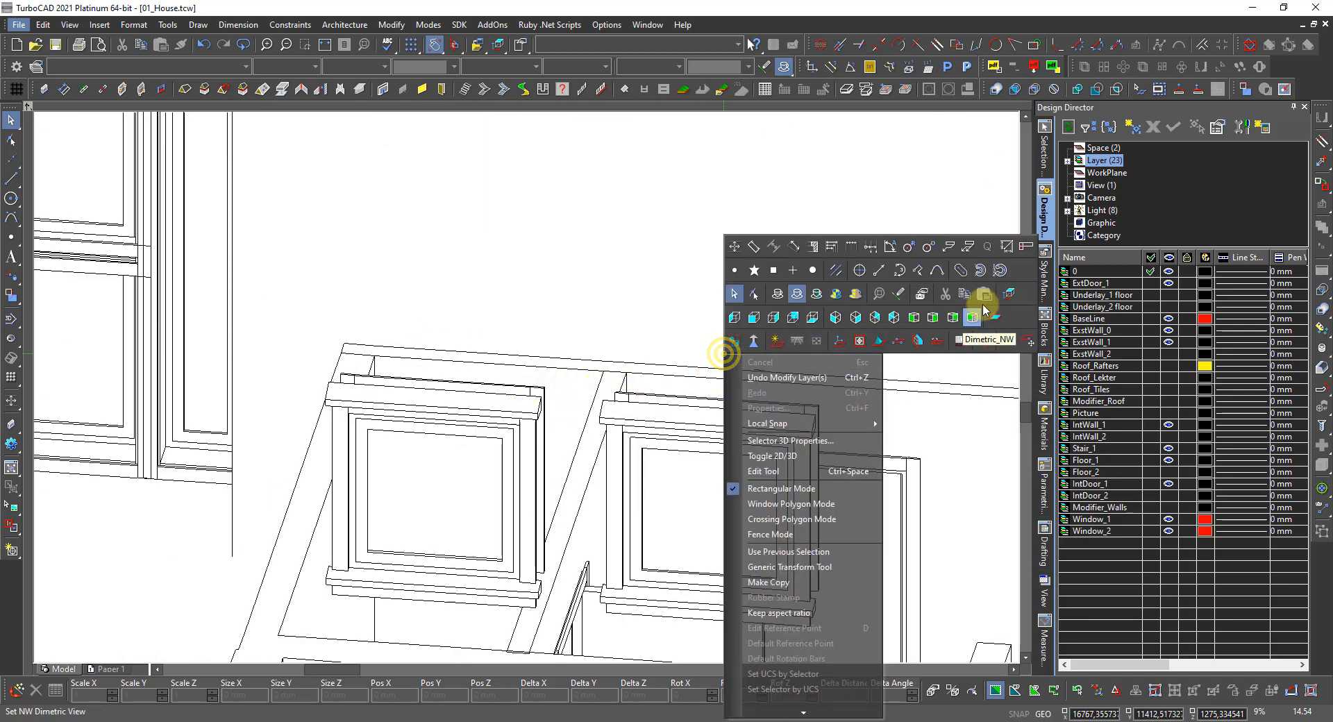
left_click(1008, 293)
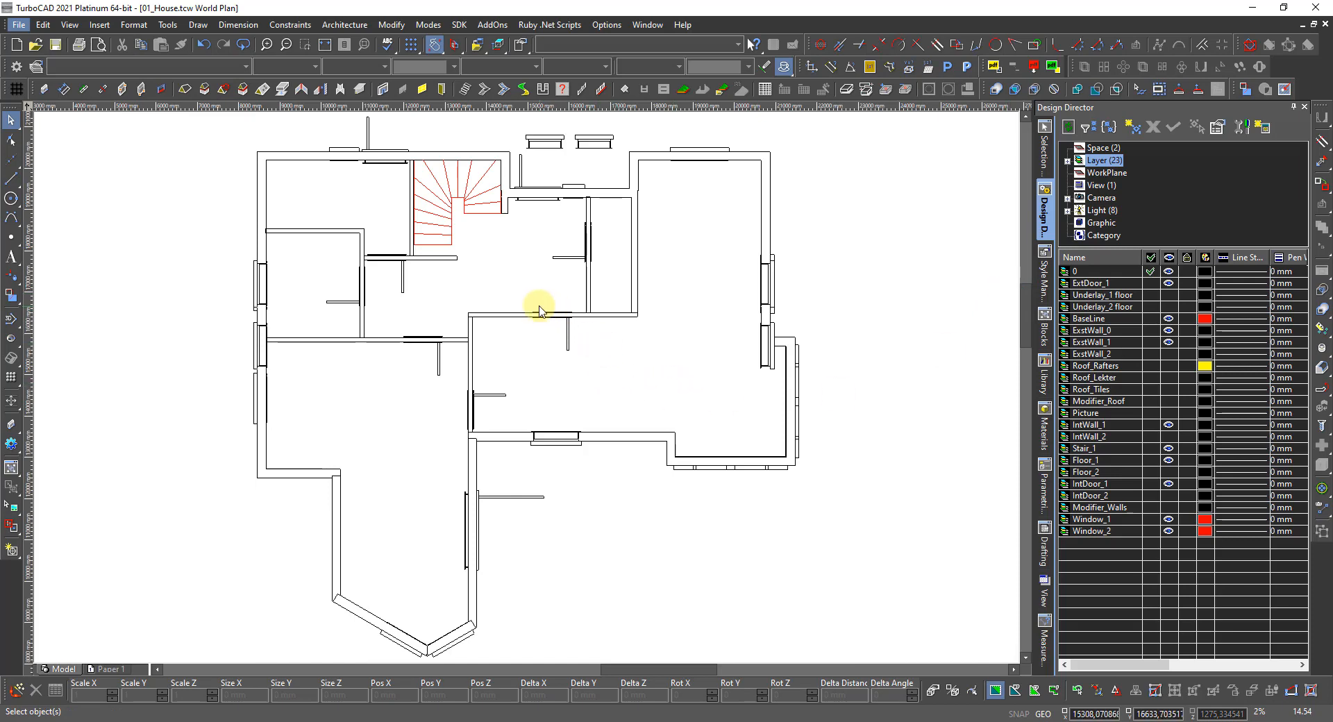
scroll(528, 425, "up", 3)
scroll(516, 462, "up", 2)
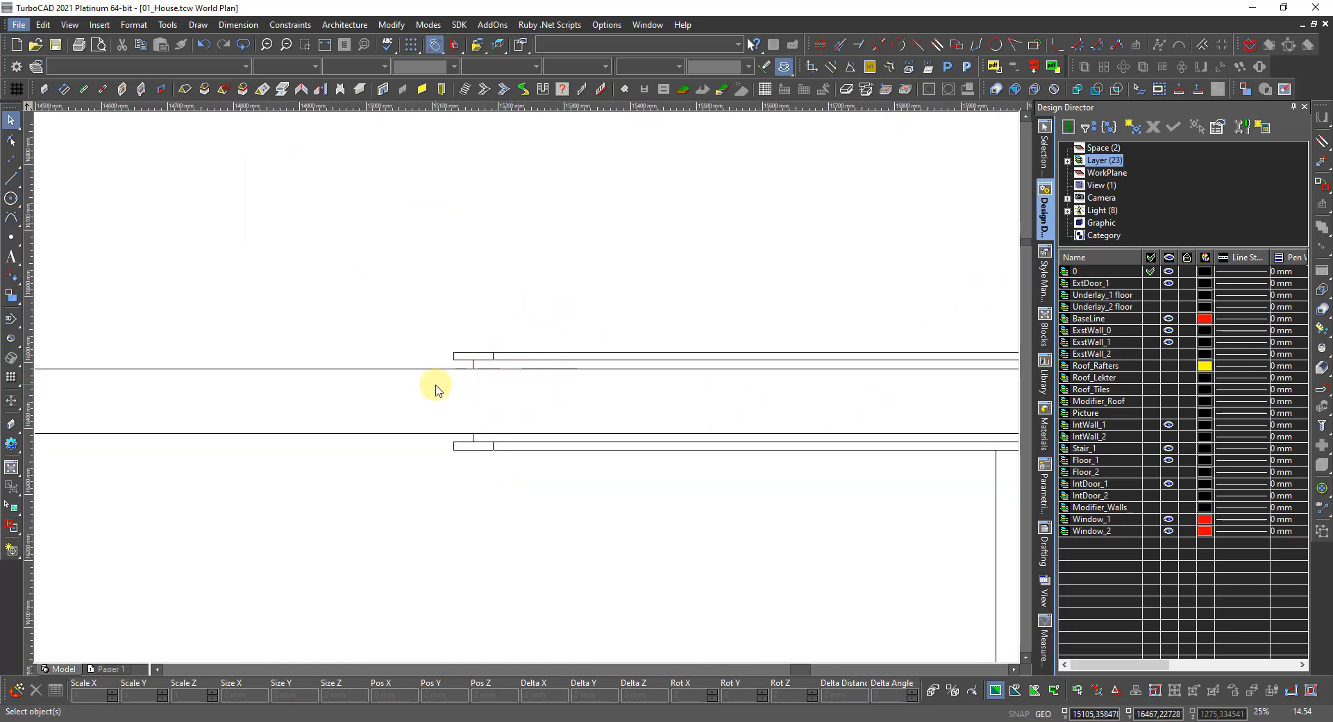
scroll(438, 386, "up", 2)
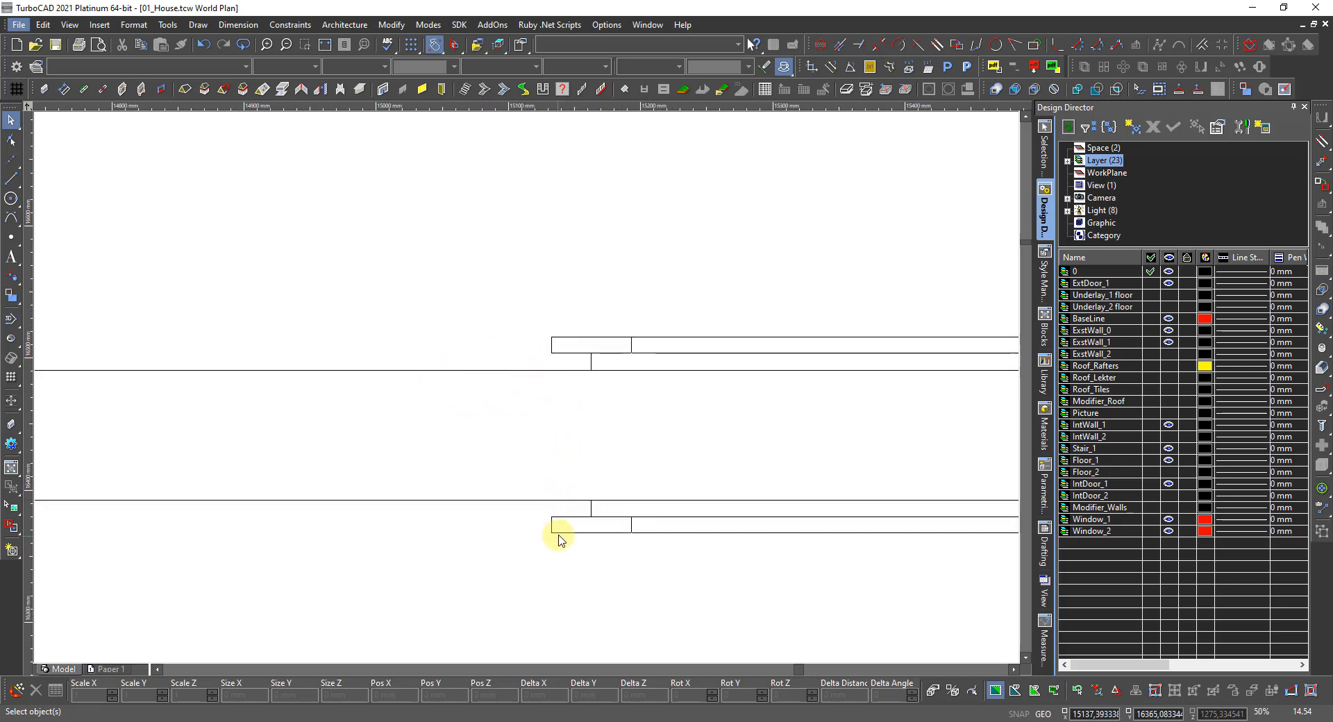
scroll(526, 389, "down", 8)
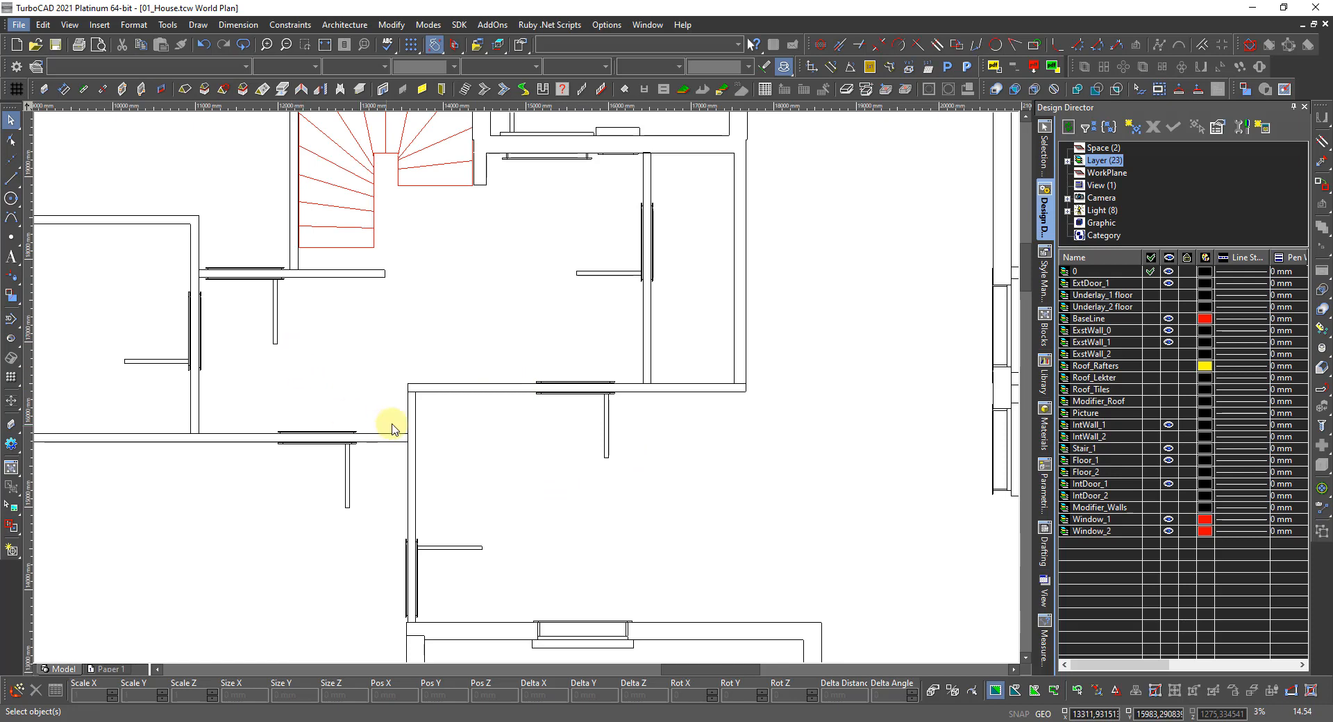
scroll(542, 396, "up", 6)
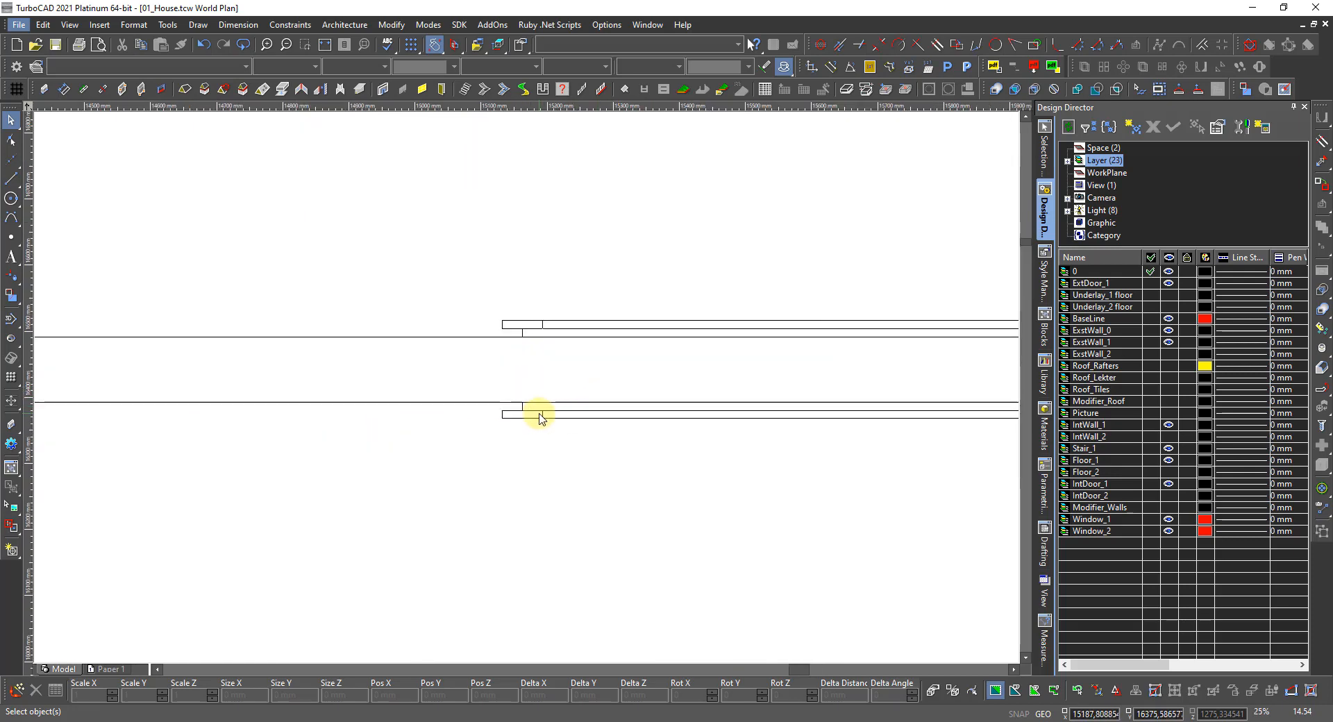
scroll(541, 416, "down", 3)
scroll(565, 420, "down", 2)
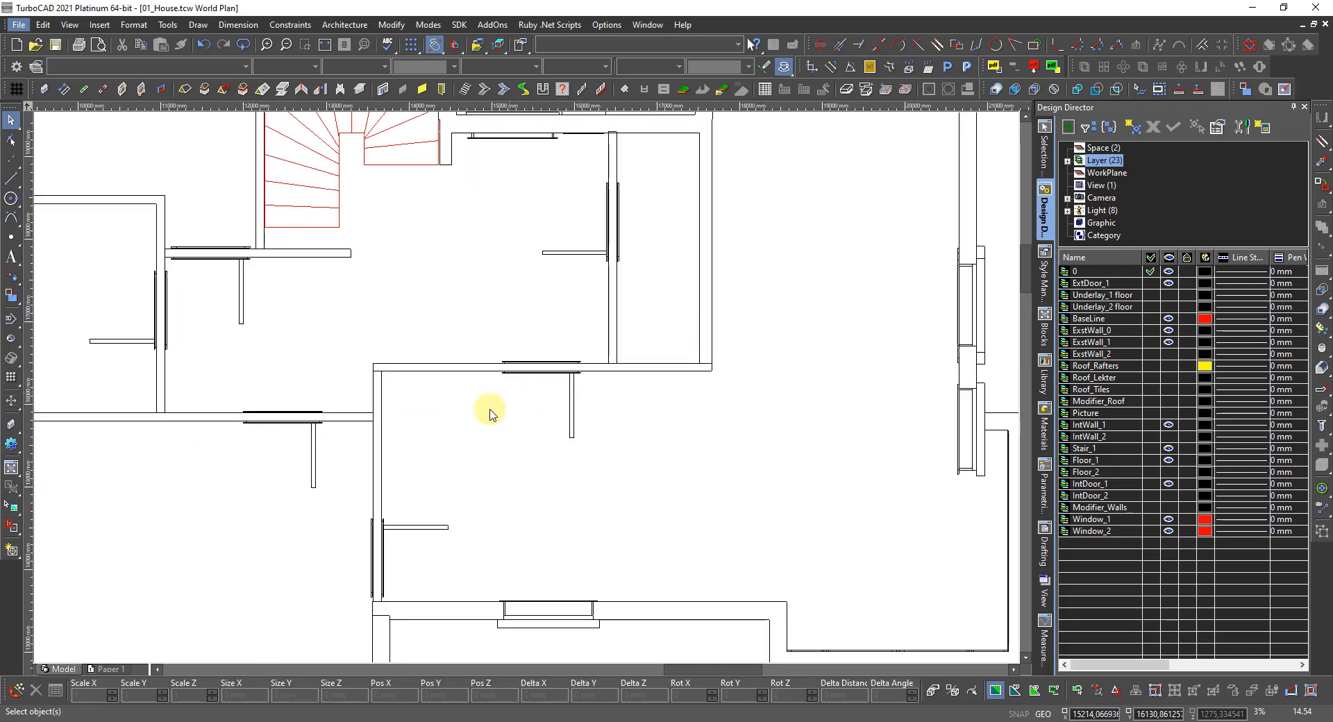
scroll(534, 393, "up", 6)
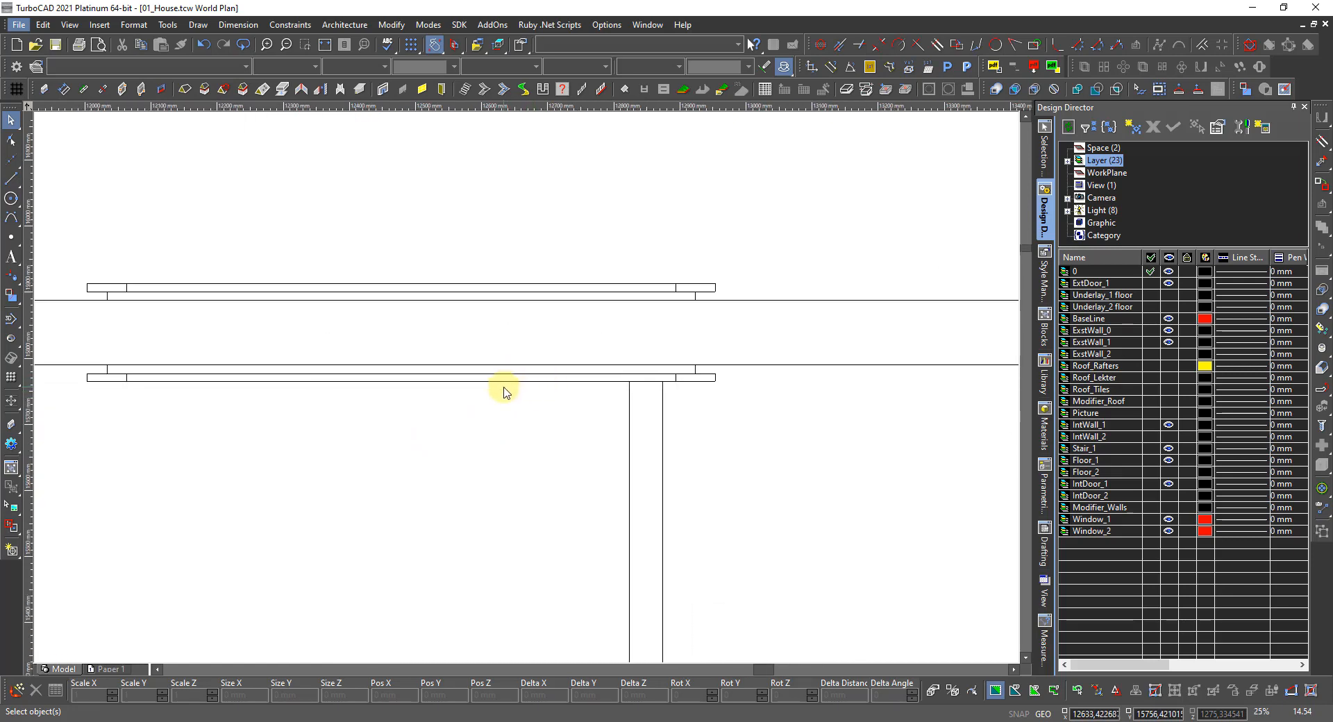
scroll(504, 392, "down", 3)
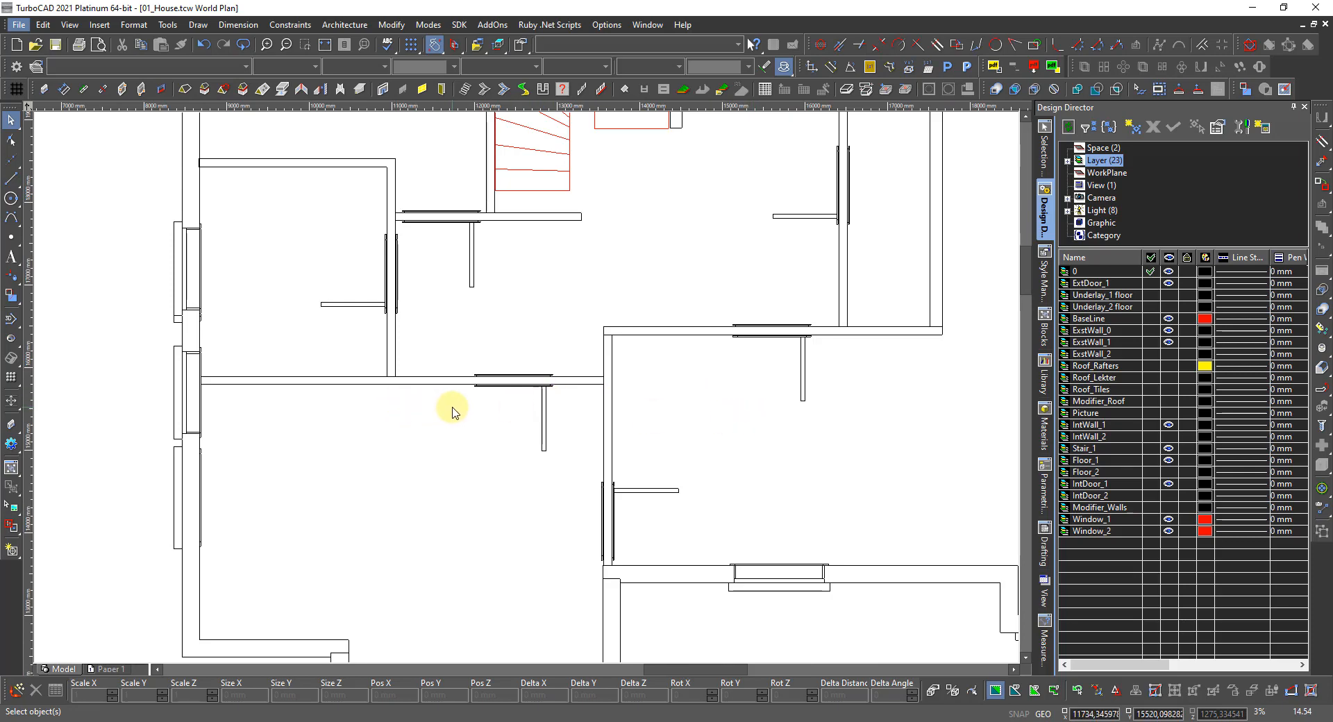
Examine the two windows standing in front of the entrance wall and the rest of the floor plan
scroll(452, 412, "down", 2)
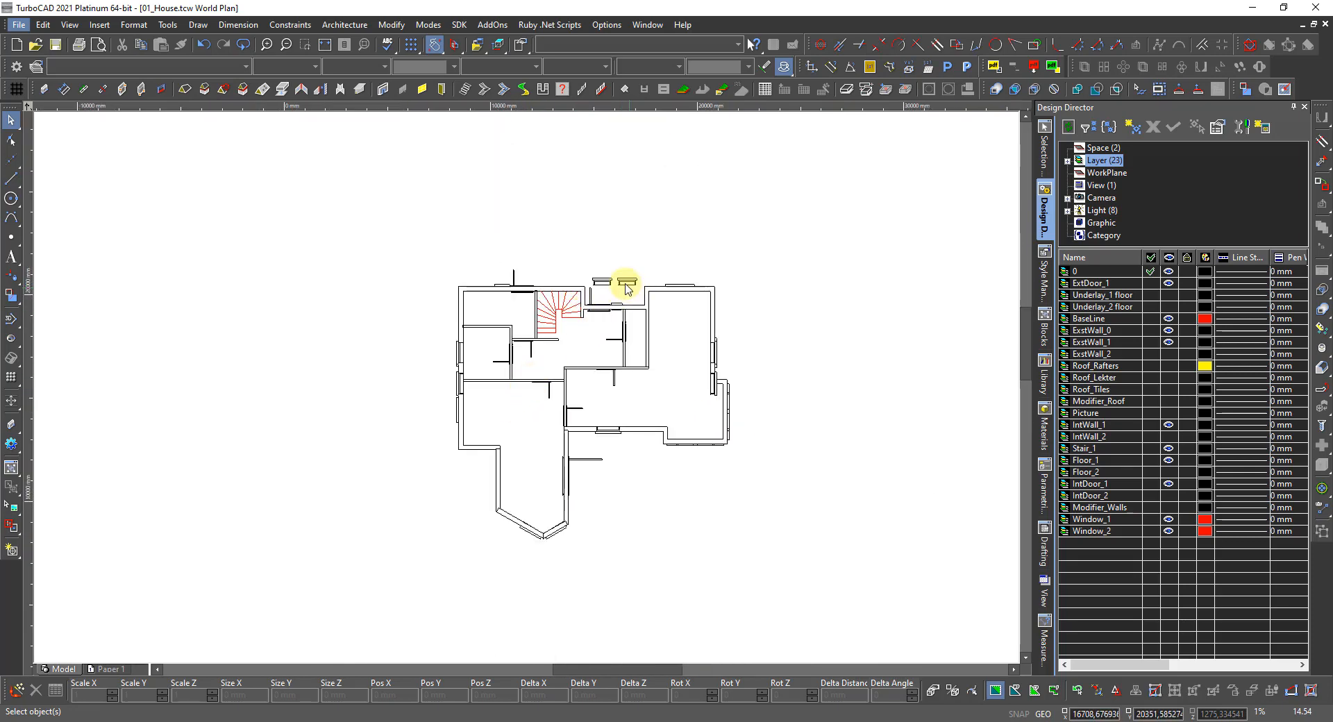
scroll(626, 289, "up", 2)
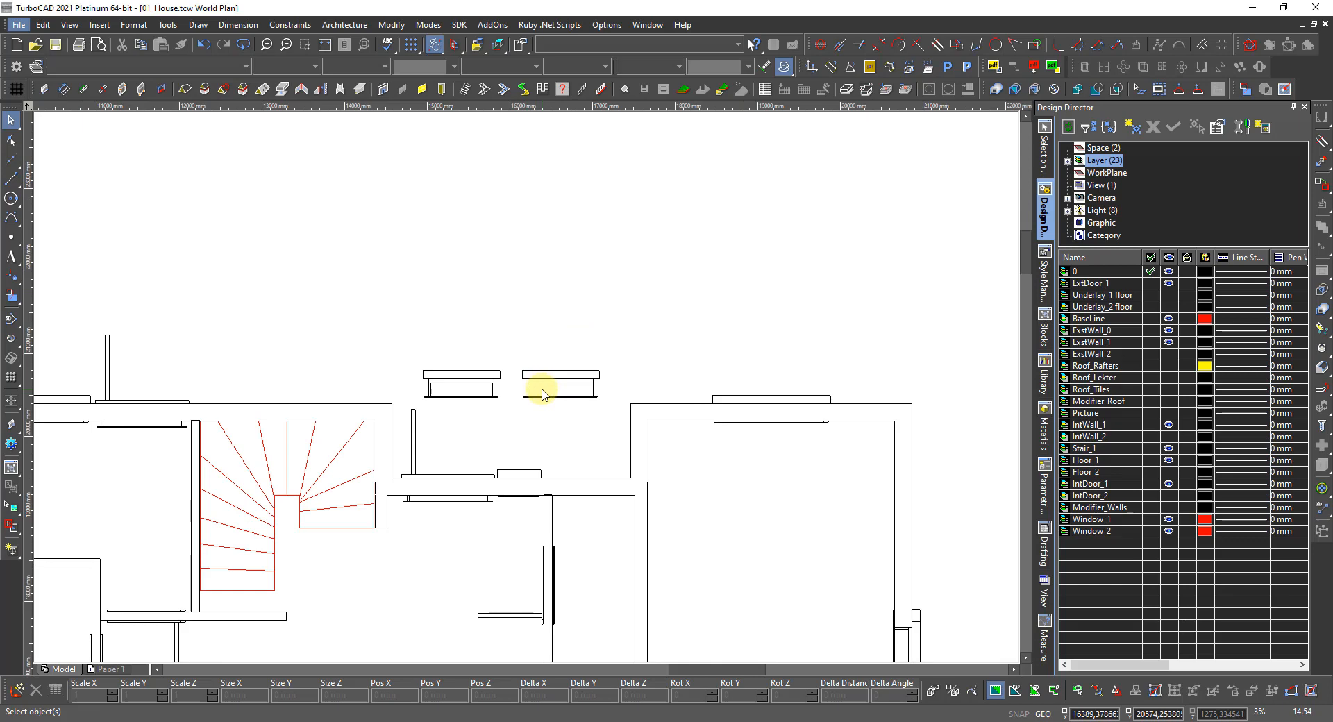
scroll(543, 395, "down", 1)
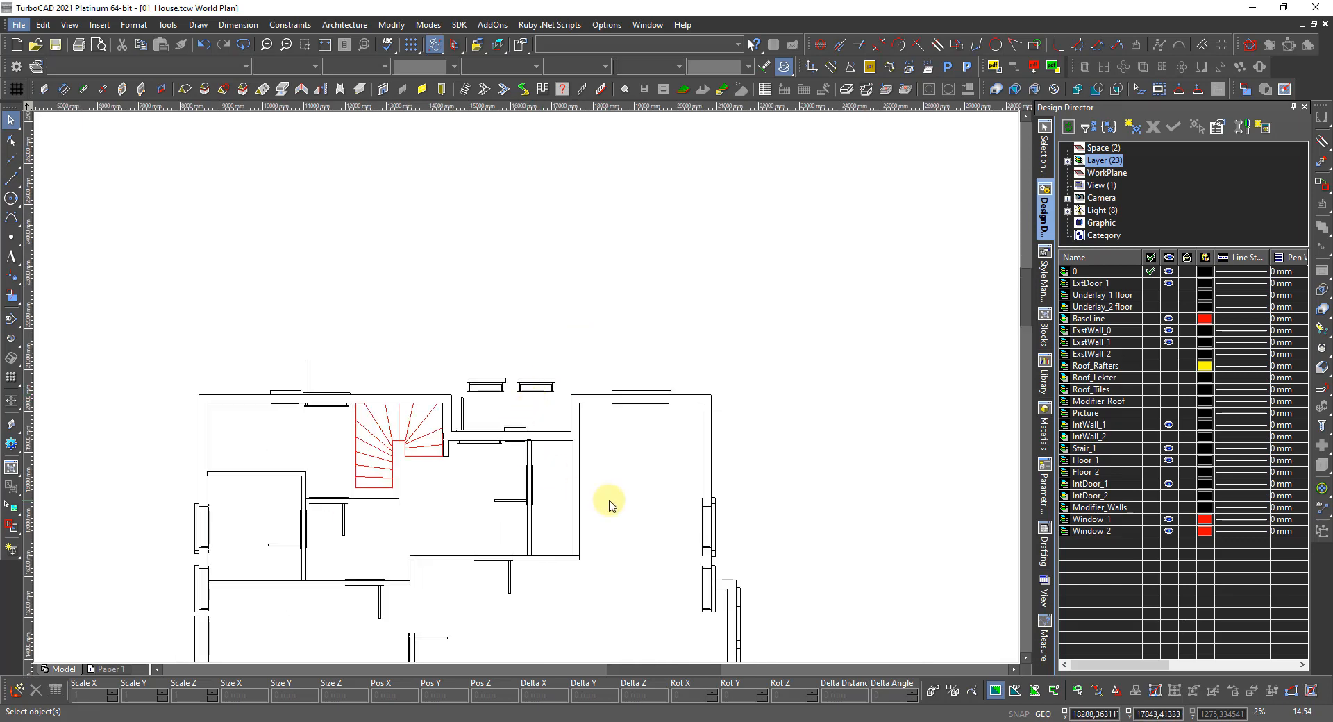
scroll(529, 404, "down", 2)
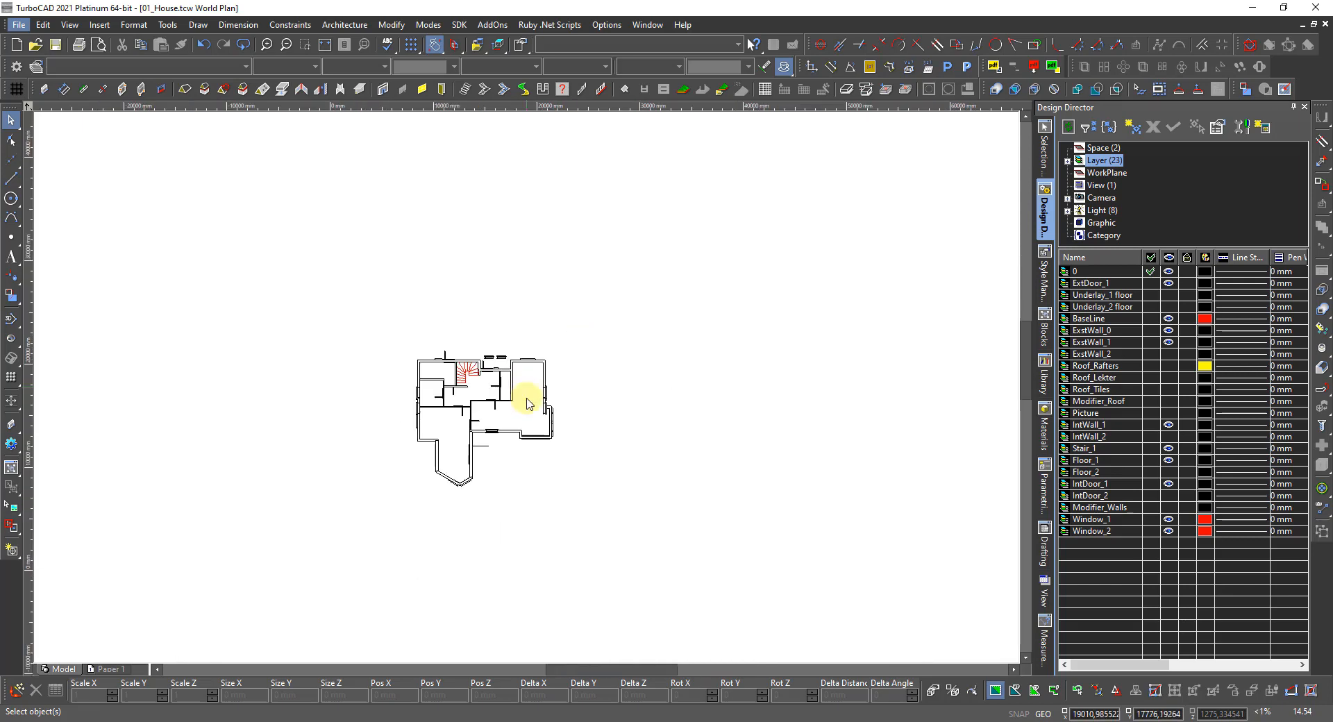
scroll(548, 399, "up", 2)
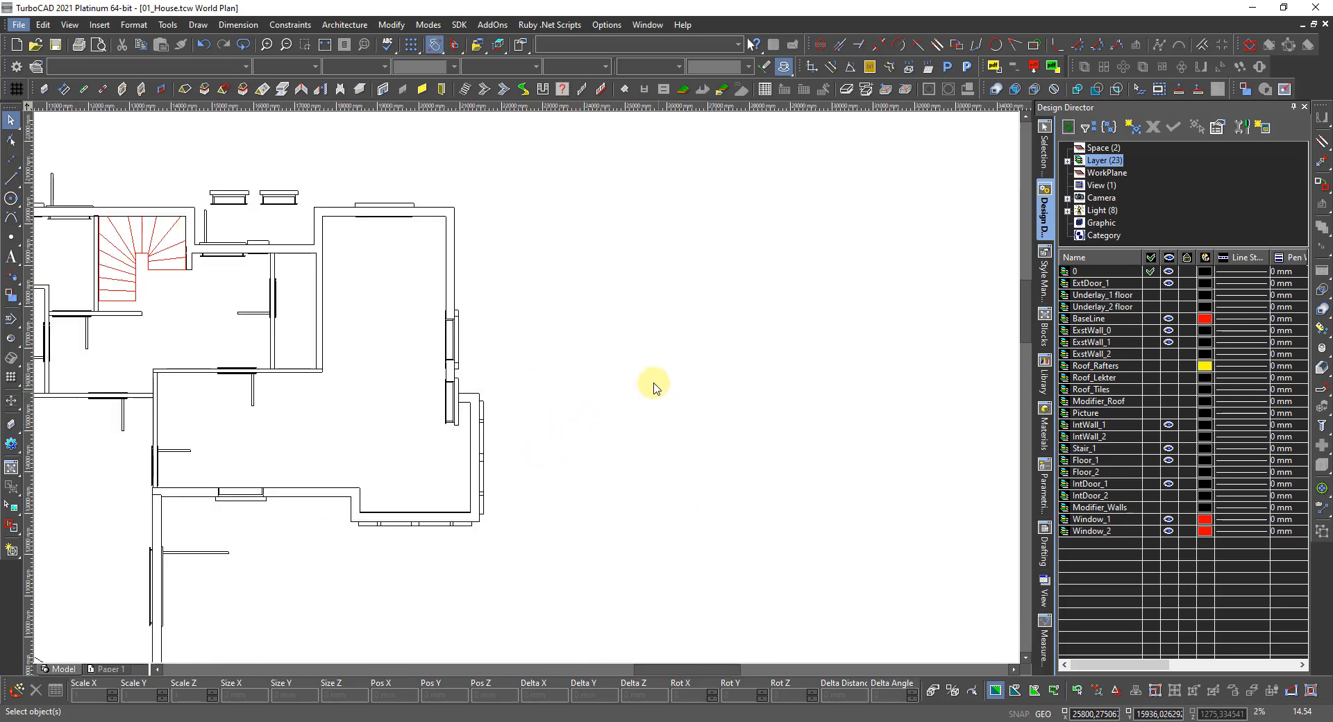
Display the plan in wireframe and check how the doors and windows are drawn
right_click(578, 411)
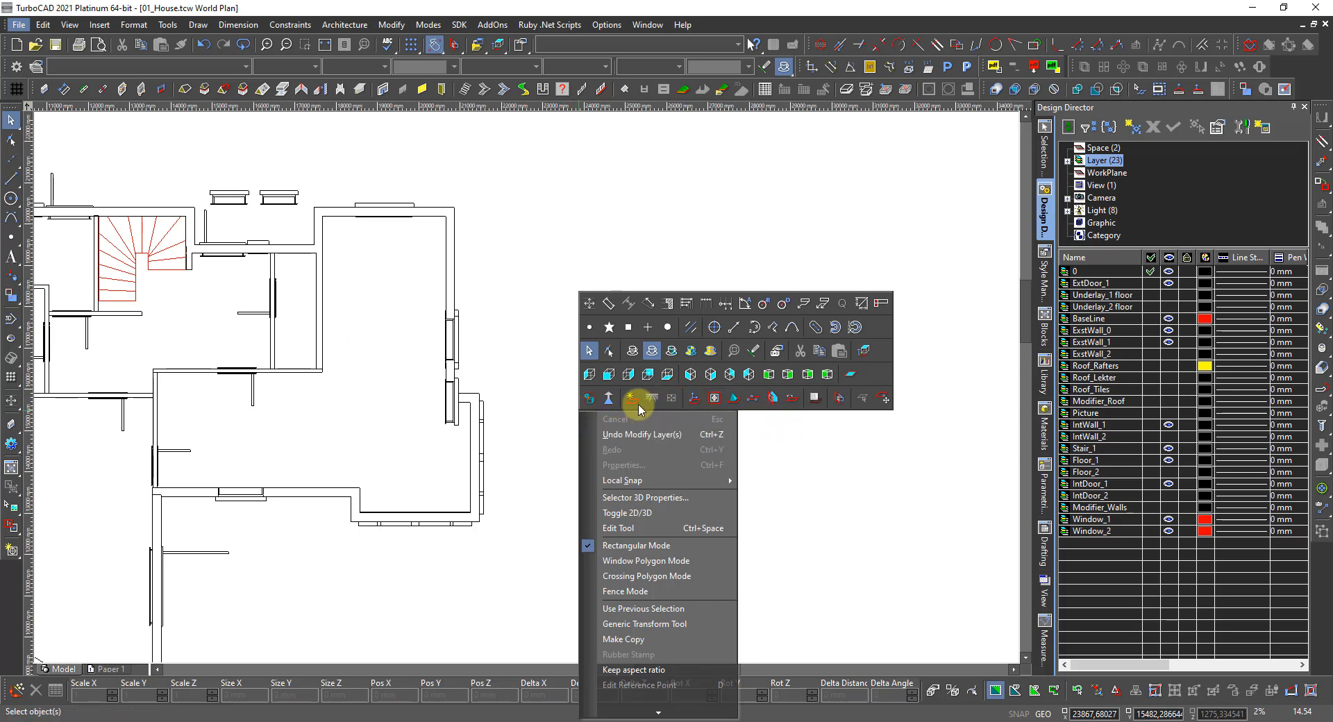
left_click(693, 407)
right_click(692, 406)
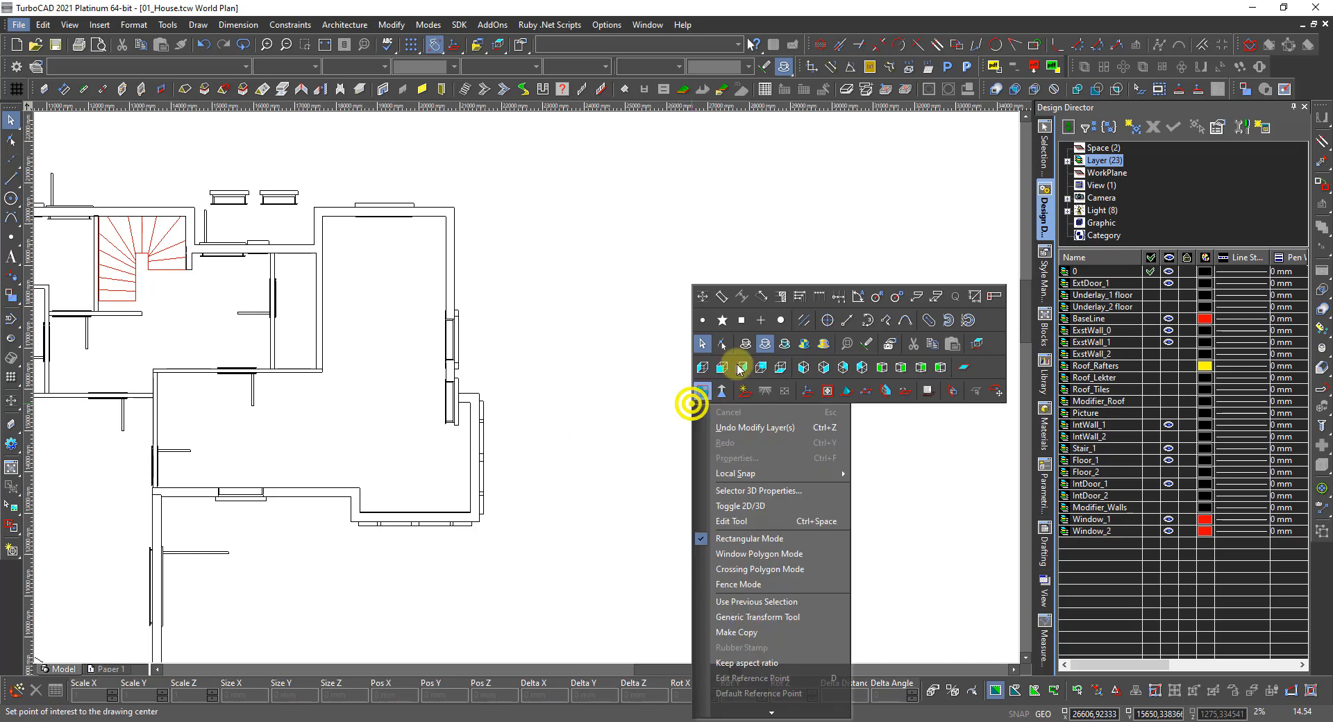
left_click(747, 342)
scroll(524, 414, "down", 5)
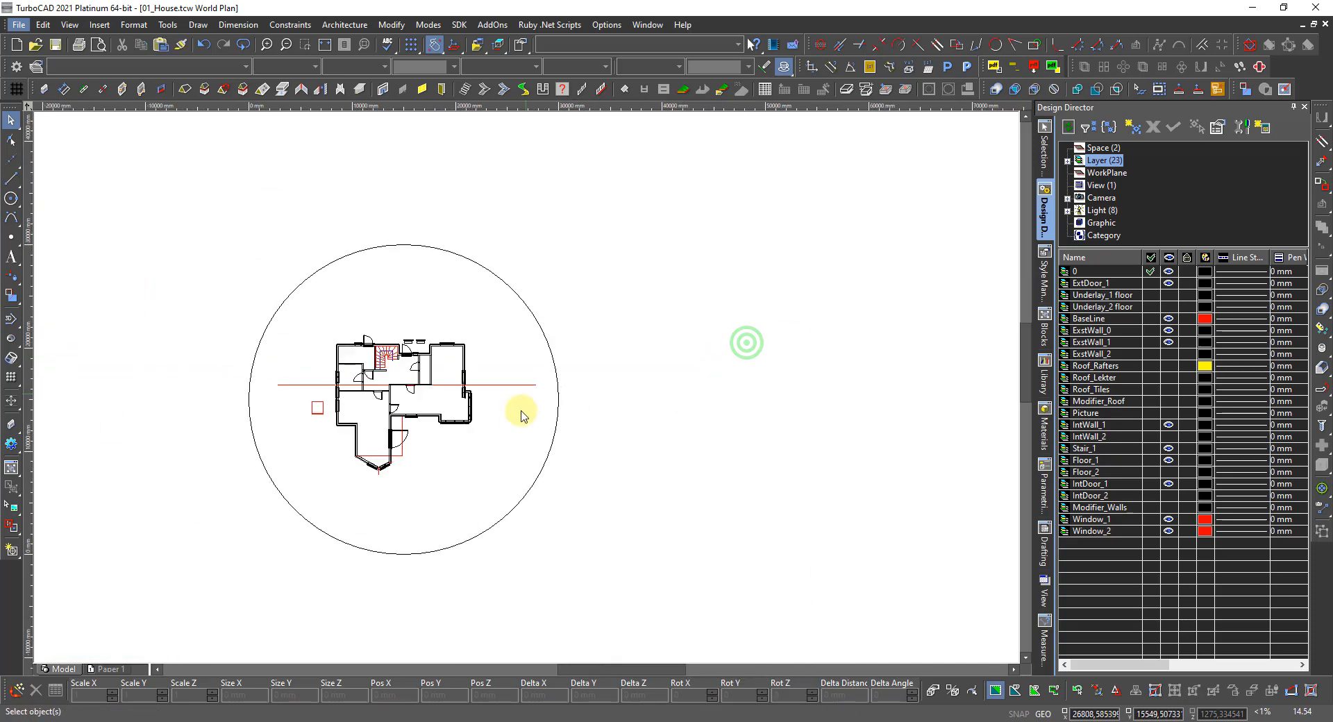
scroll(524, 390, "up", 5)
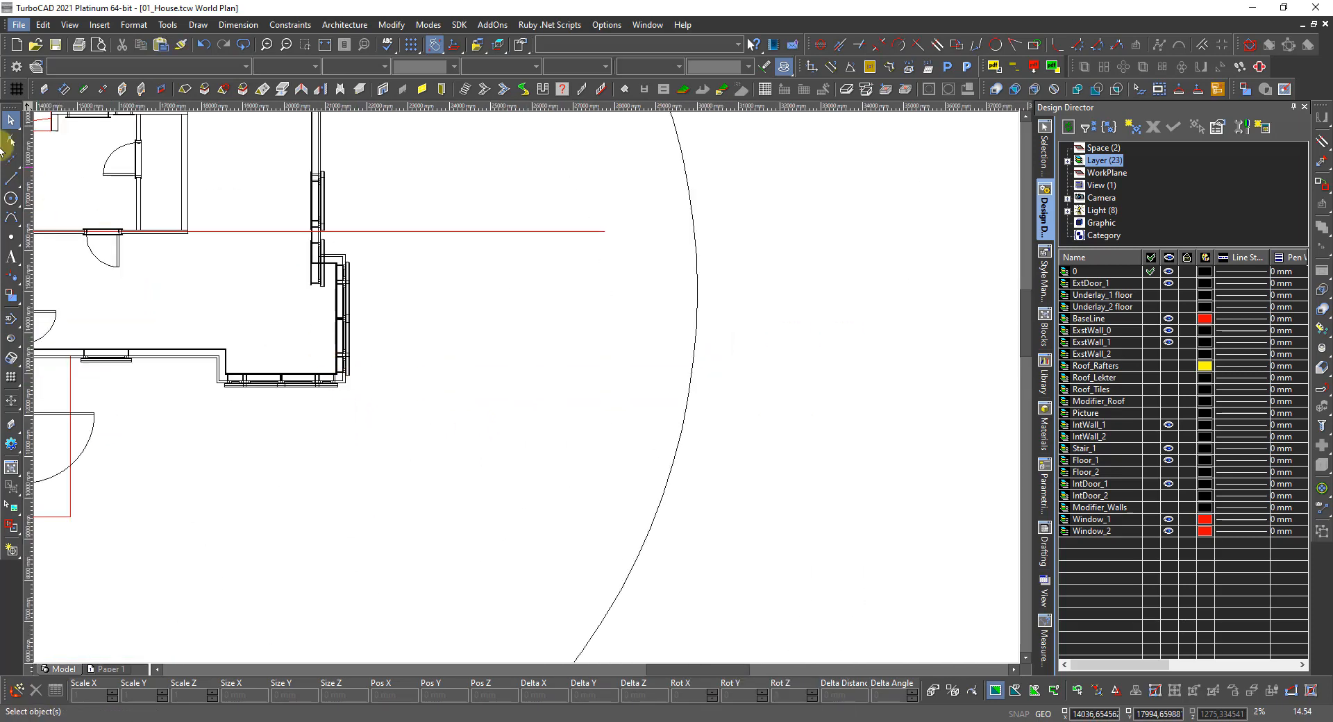
Start a wall with the Standard style in the empty area beside the house and set its layer to ExstWall_1
left_click(44, 88)
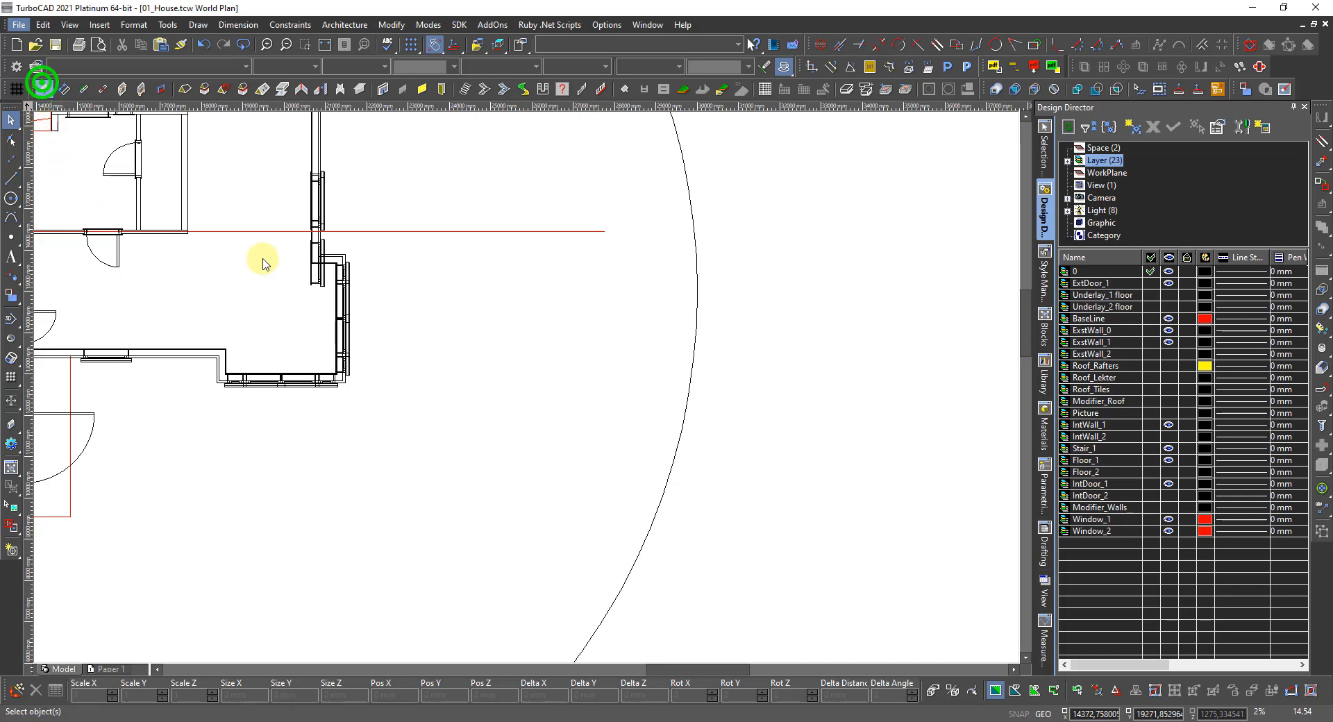
left_click(1042, 156)
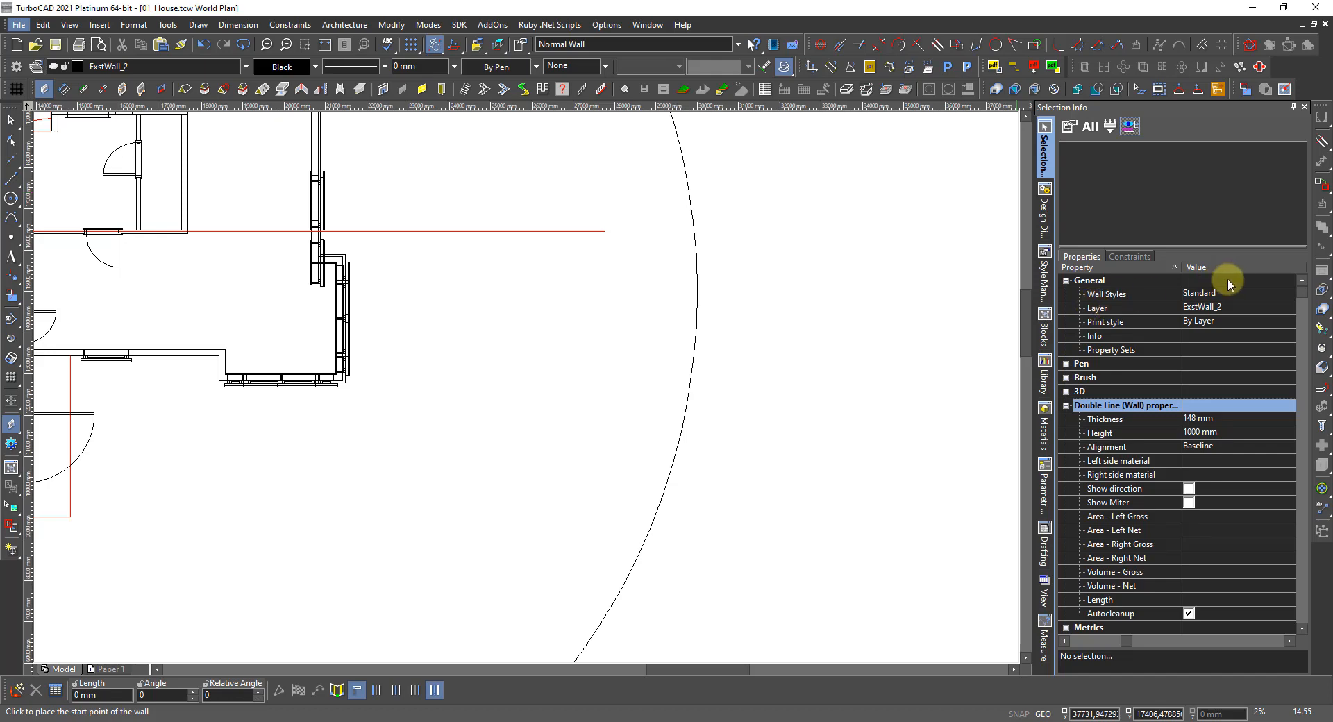
left_click(1203, 294)
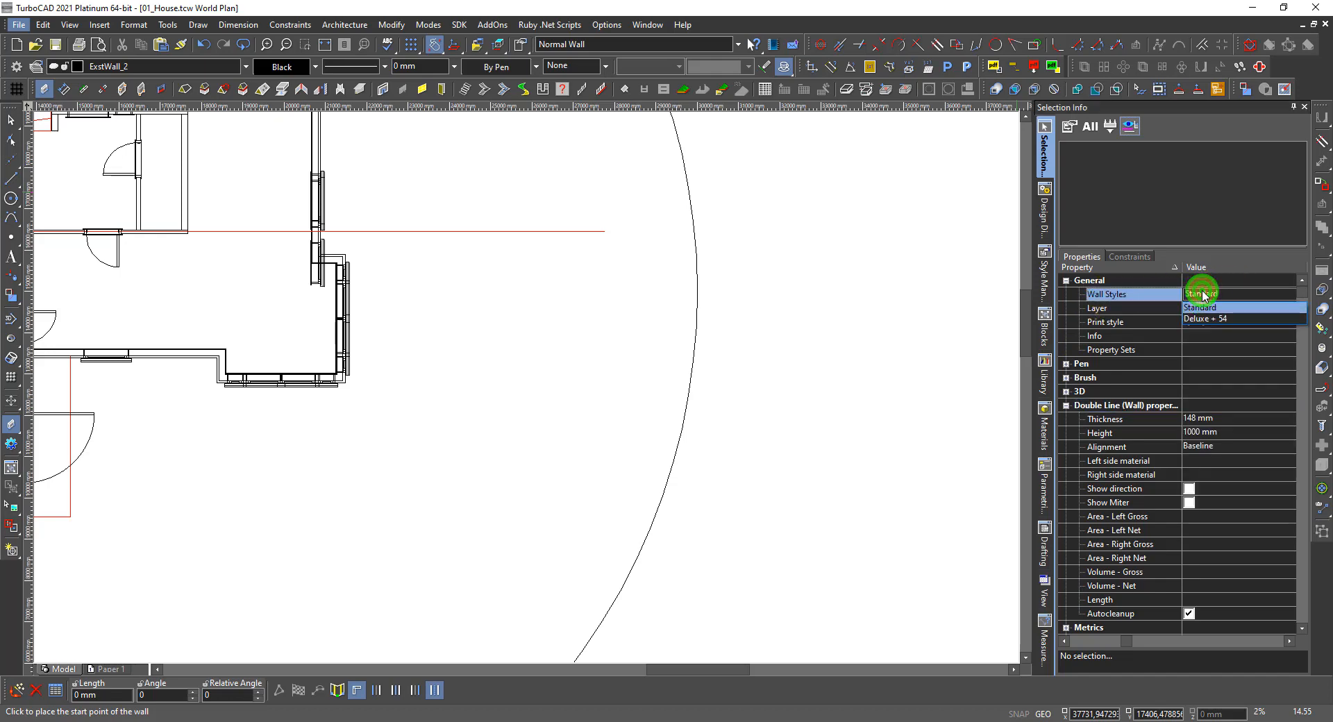
left_click(1204, 295)
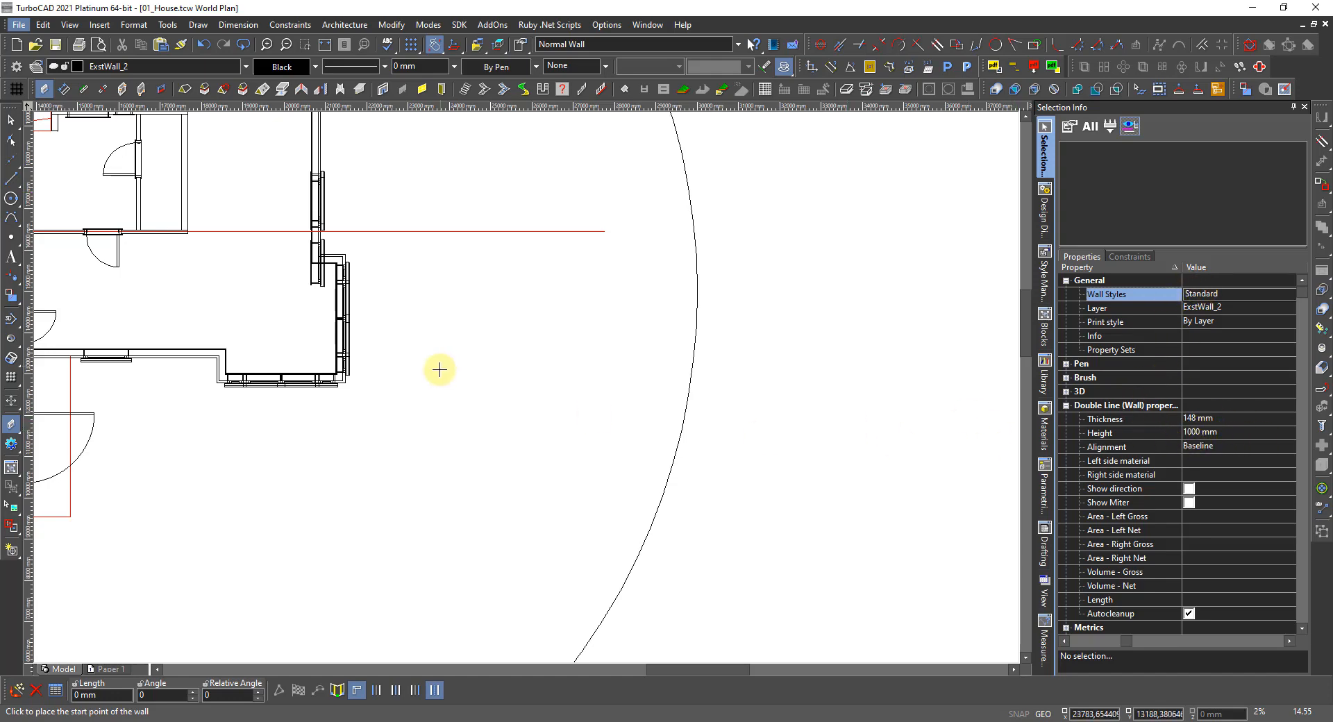
scroll(448, 347, "up", 2)
left_click(514, 373)
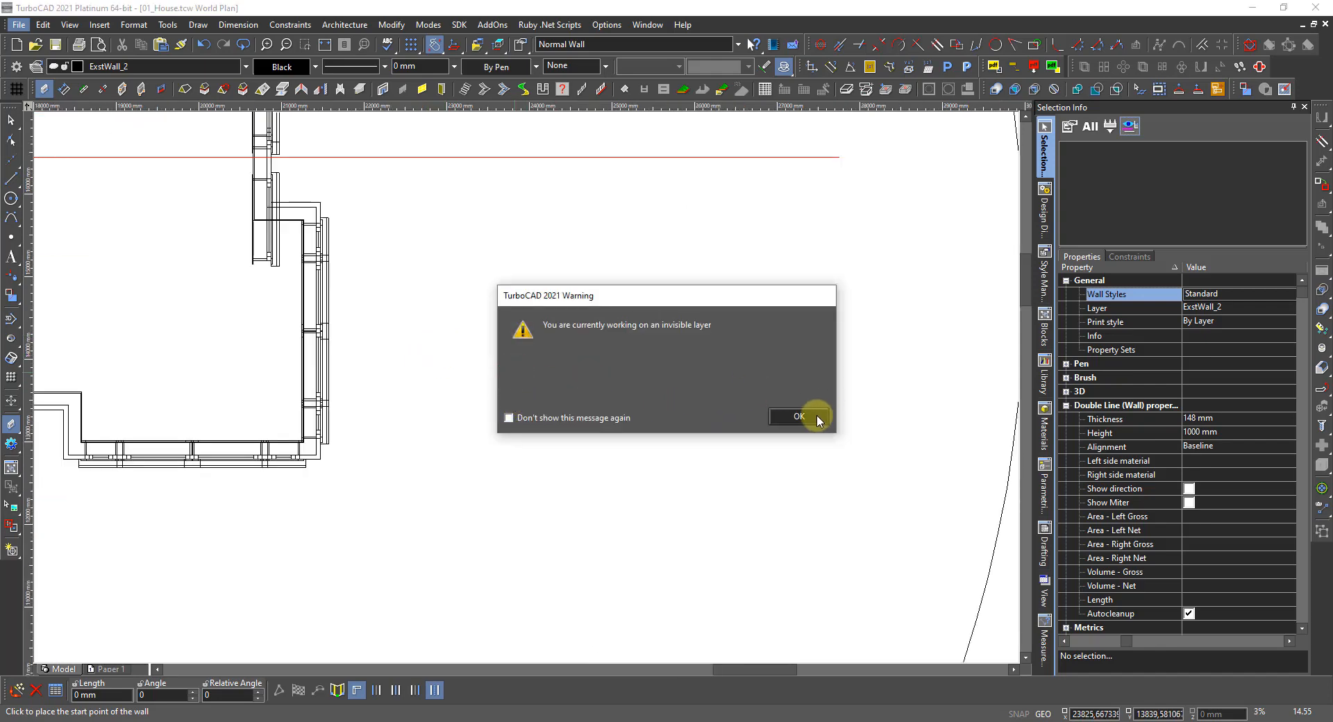
left_click(818, 417)
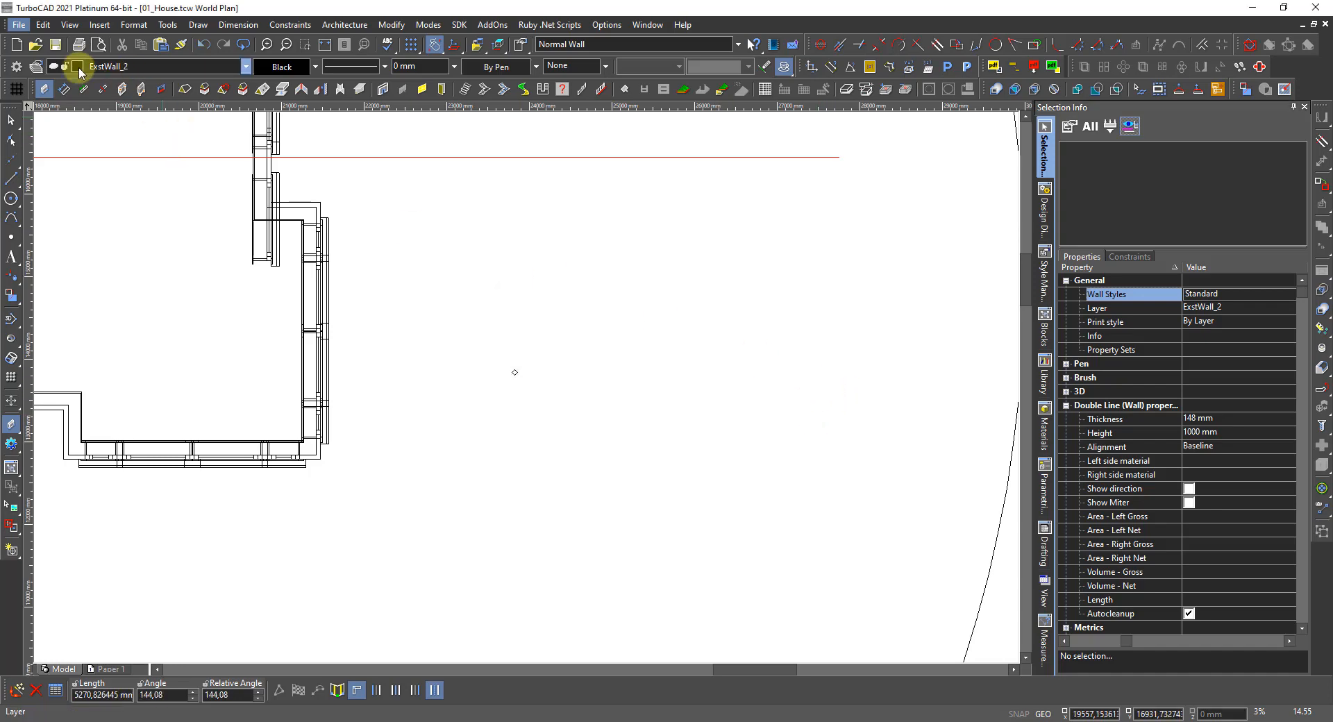
left_click(245, 67)
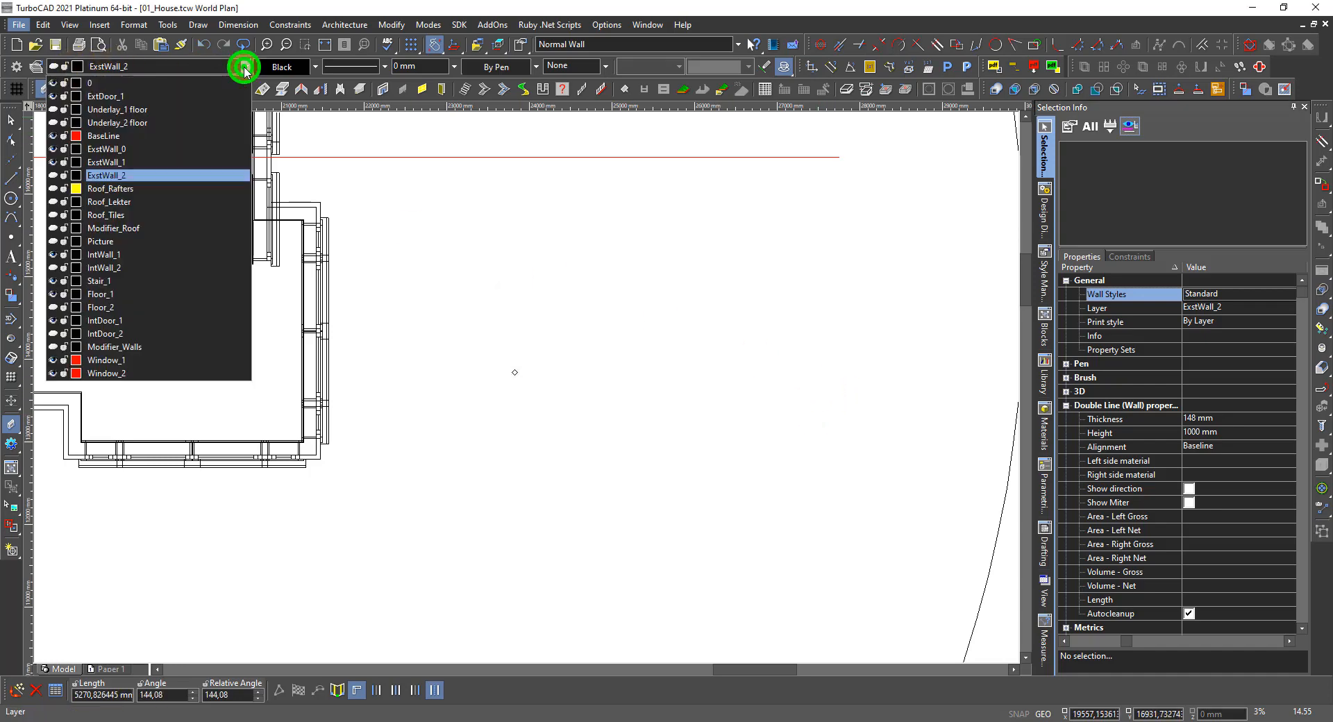
left_click(130, 161)
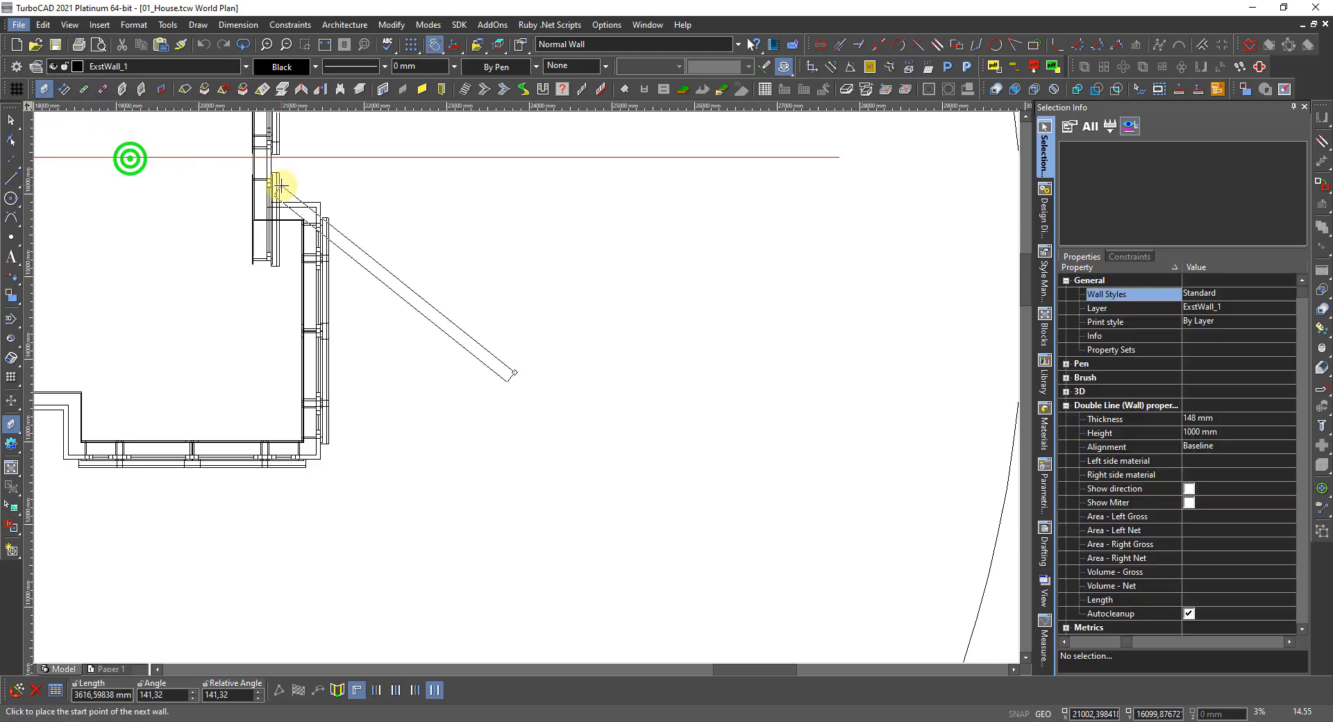
Finish the wall as a single vertical segment about 1050 mm long
scroll(497, 477, "up", 4)
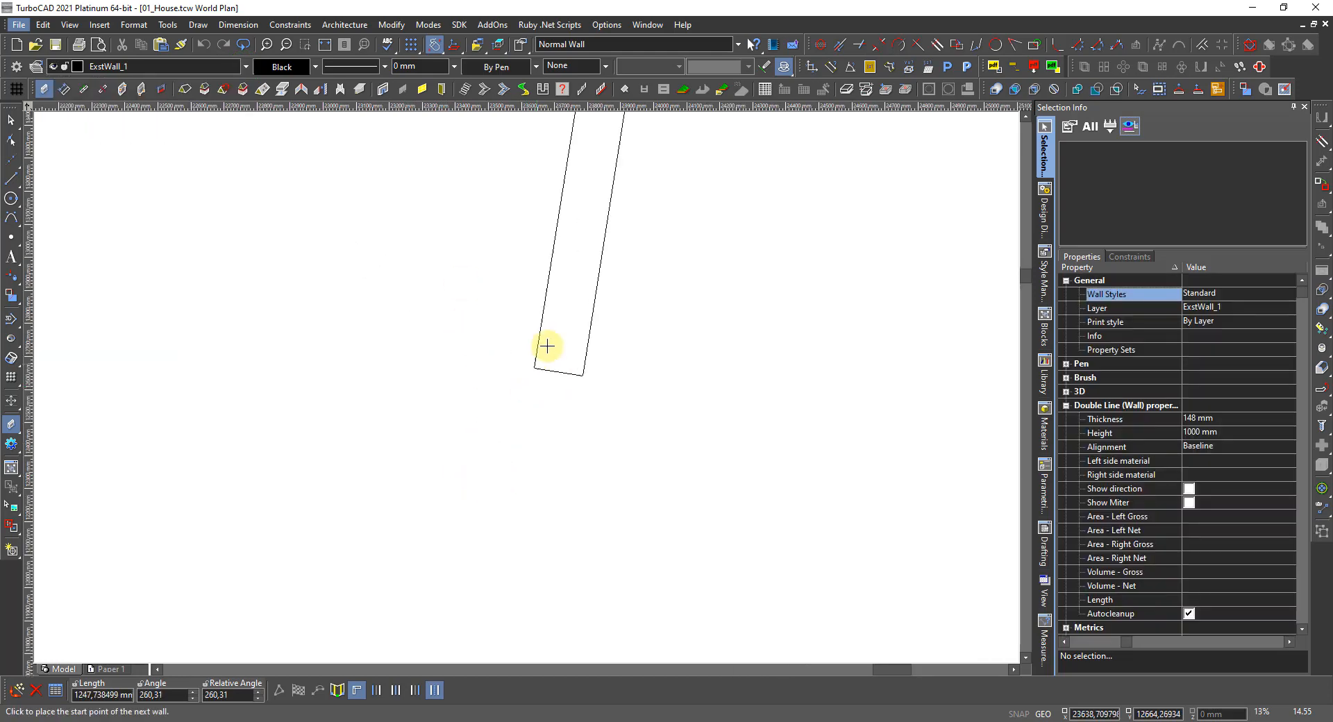
scroll(549, 361, "down", 2)
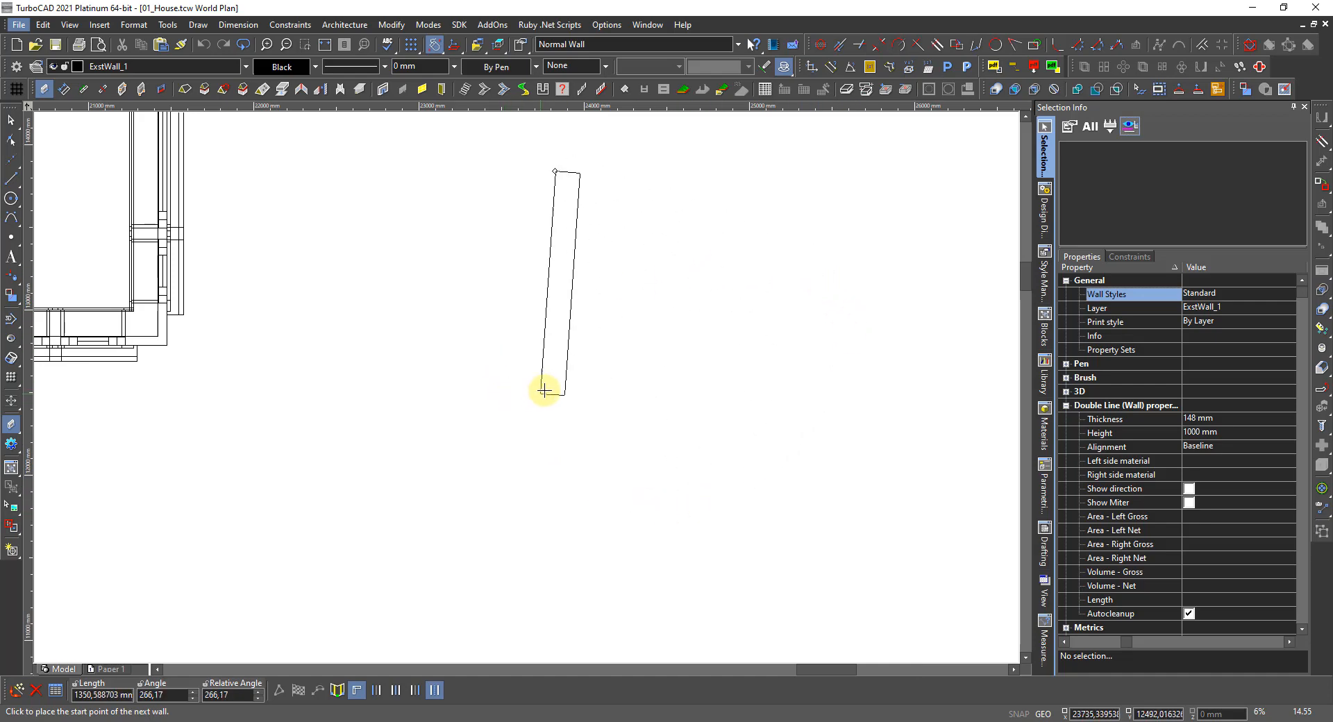
scroll(547, 344, "up", 2)
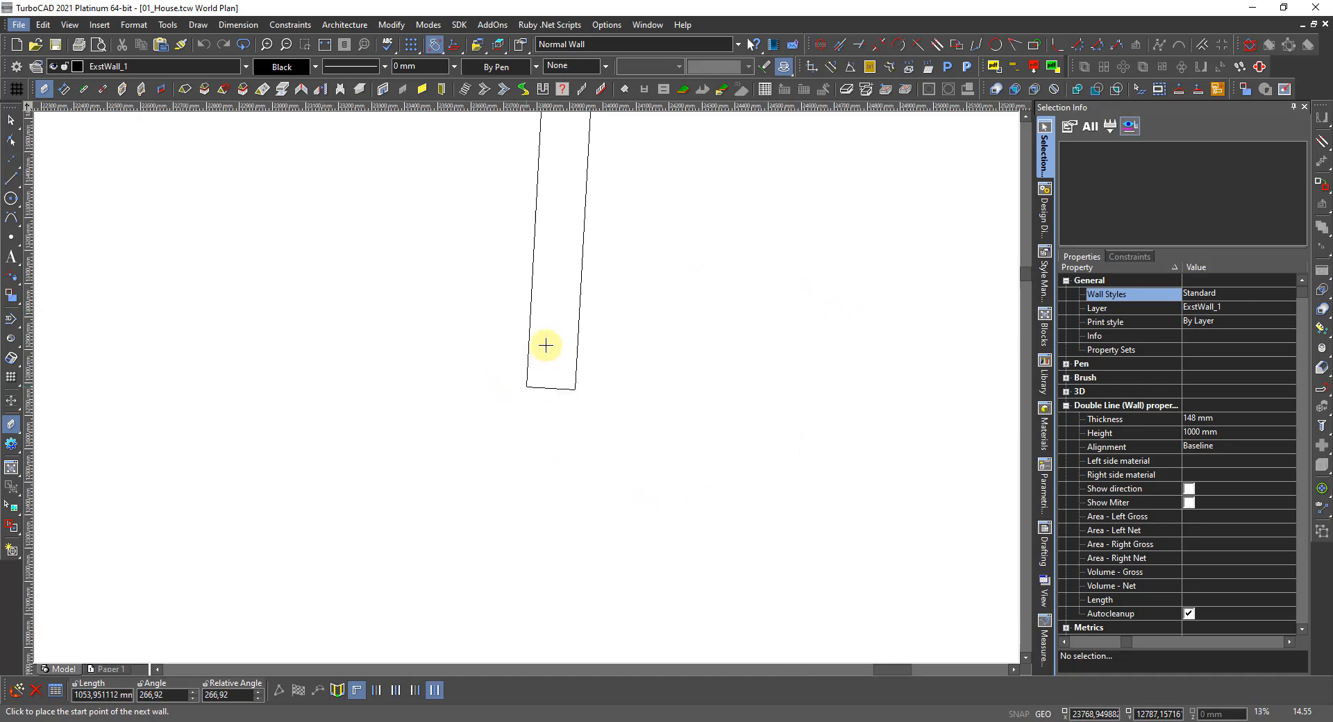
key("shift")
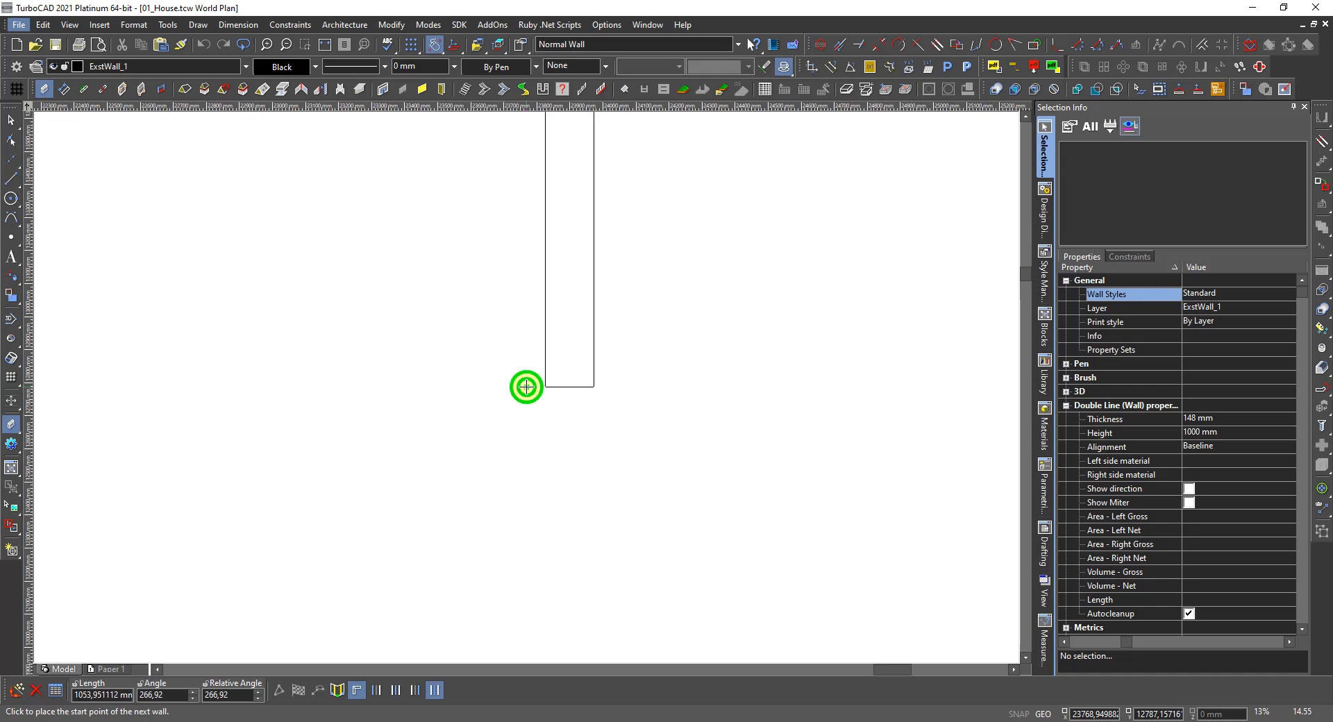
right_click(527, 386)
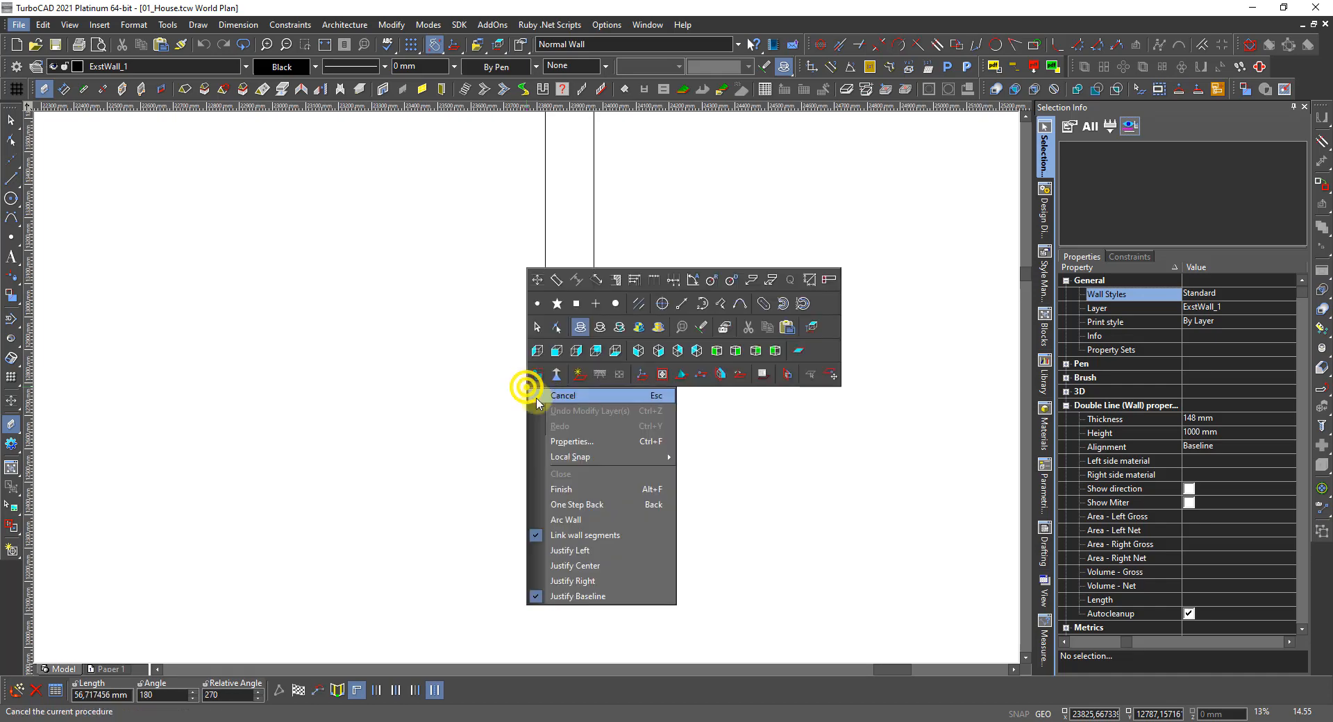
left_click(566, 491)
scroll(527, 381, "down", 3)
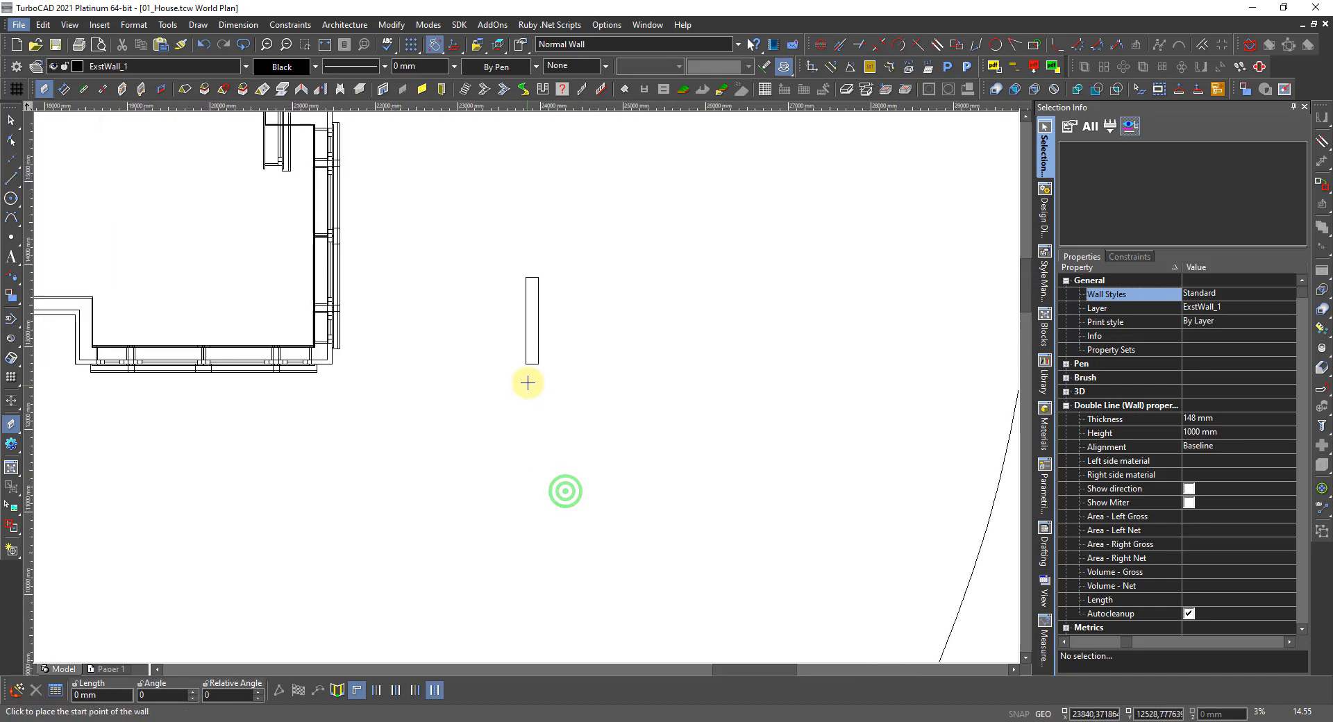
Make two copies of the new wall in a row along X, spaced about 557 mm and 578 mm apart
key("Escape")
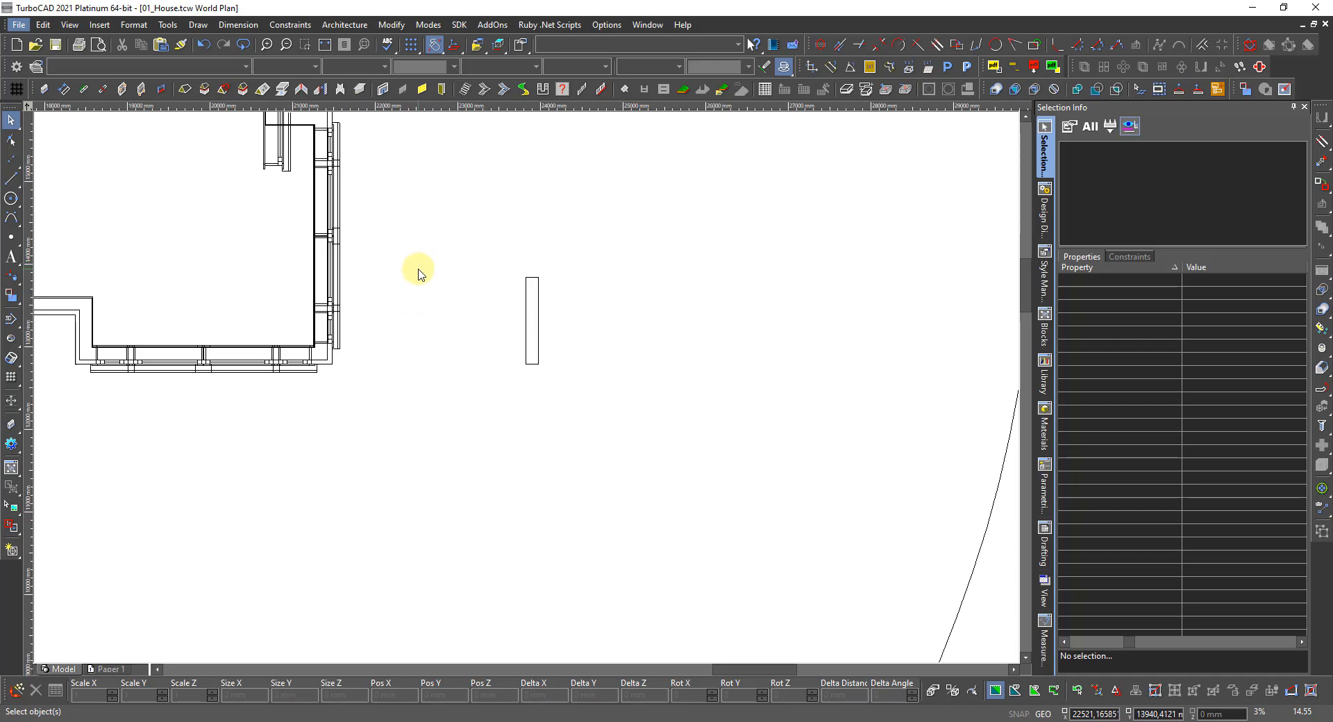
left_click(536, 310)
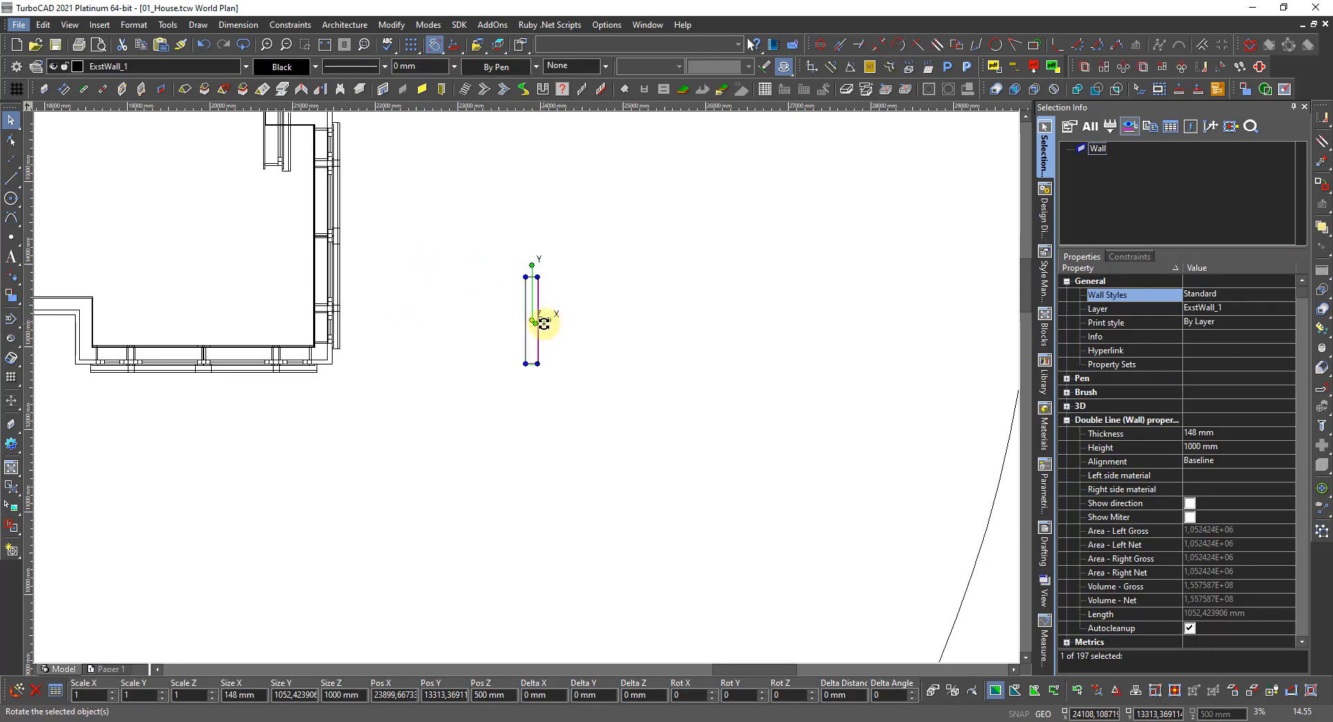
scroll(535, 312, "up", 4)
left_click(521, 375)
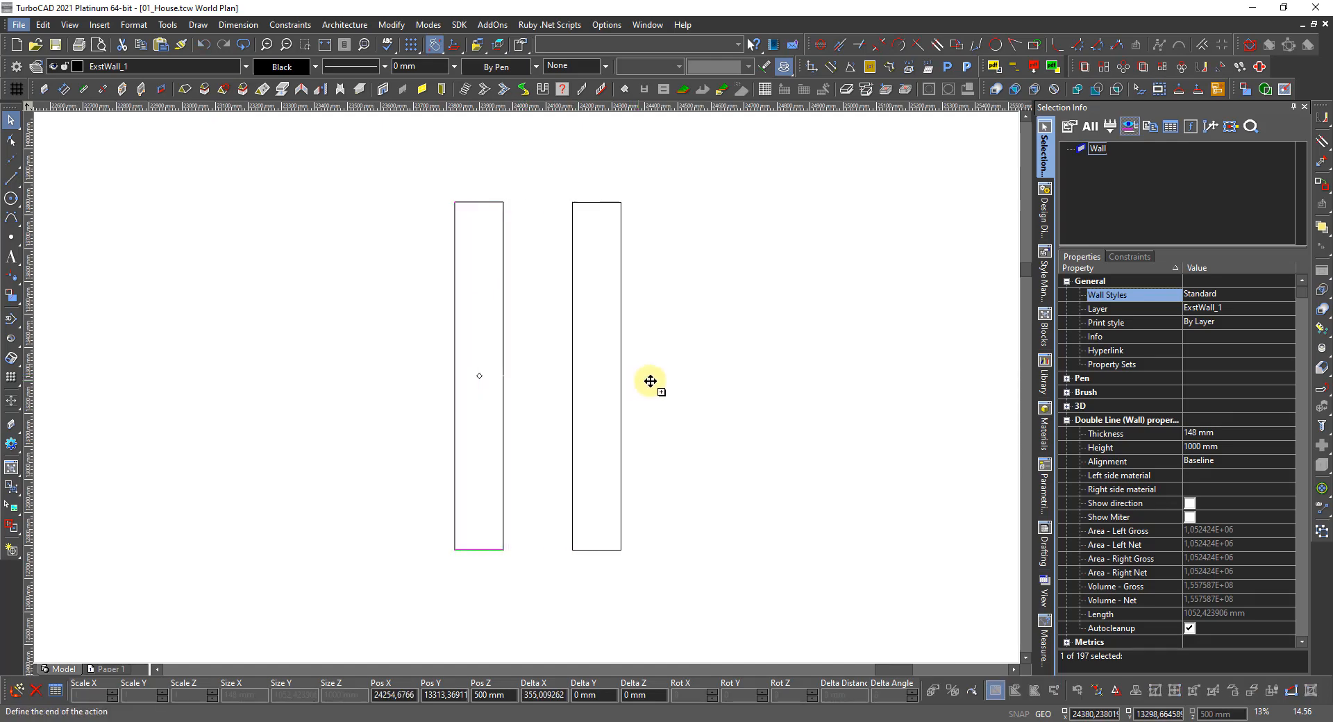
left_click(705, 379)
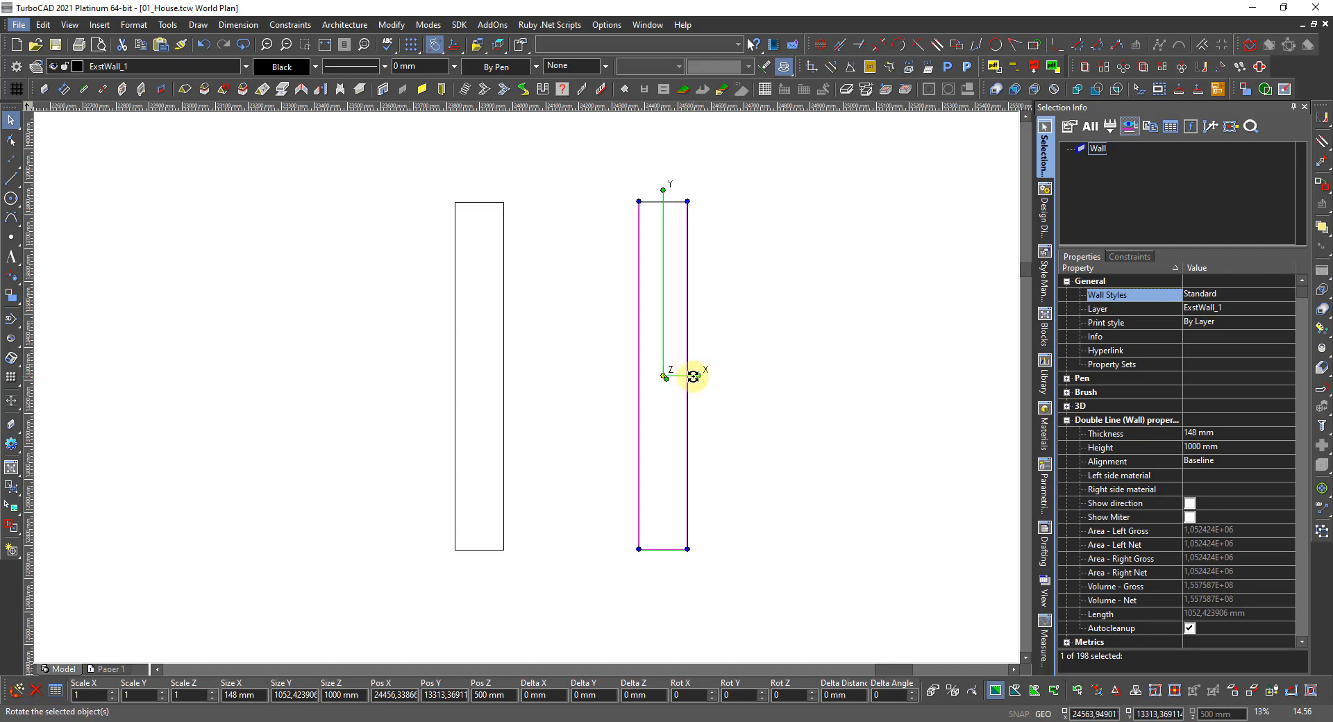
left_click(677, 377)
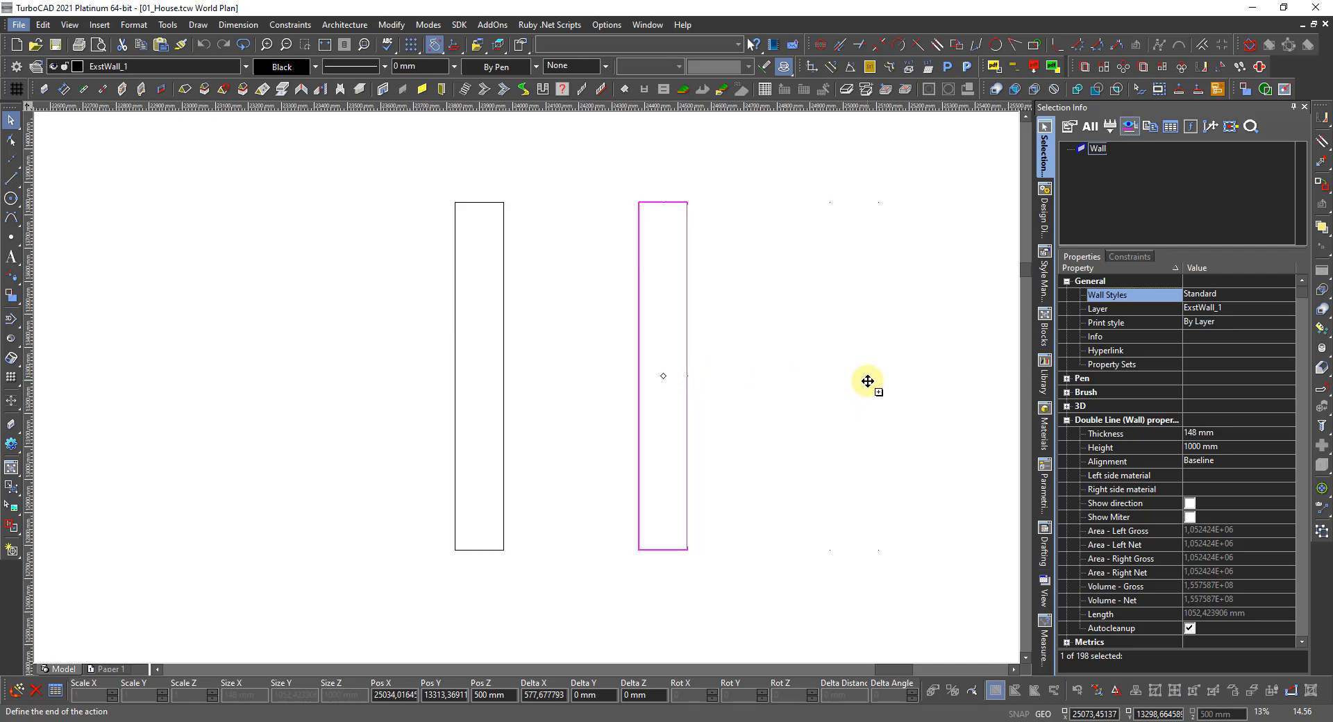
left_click(868, 382)
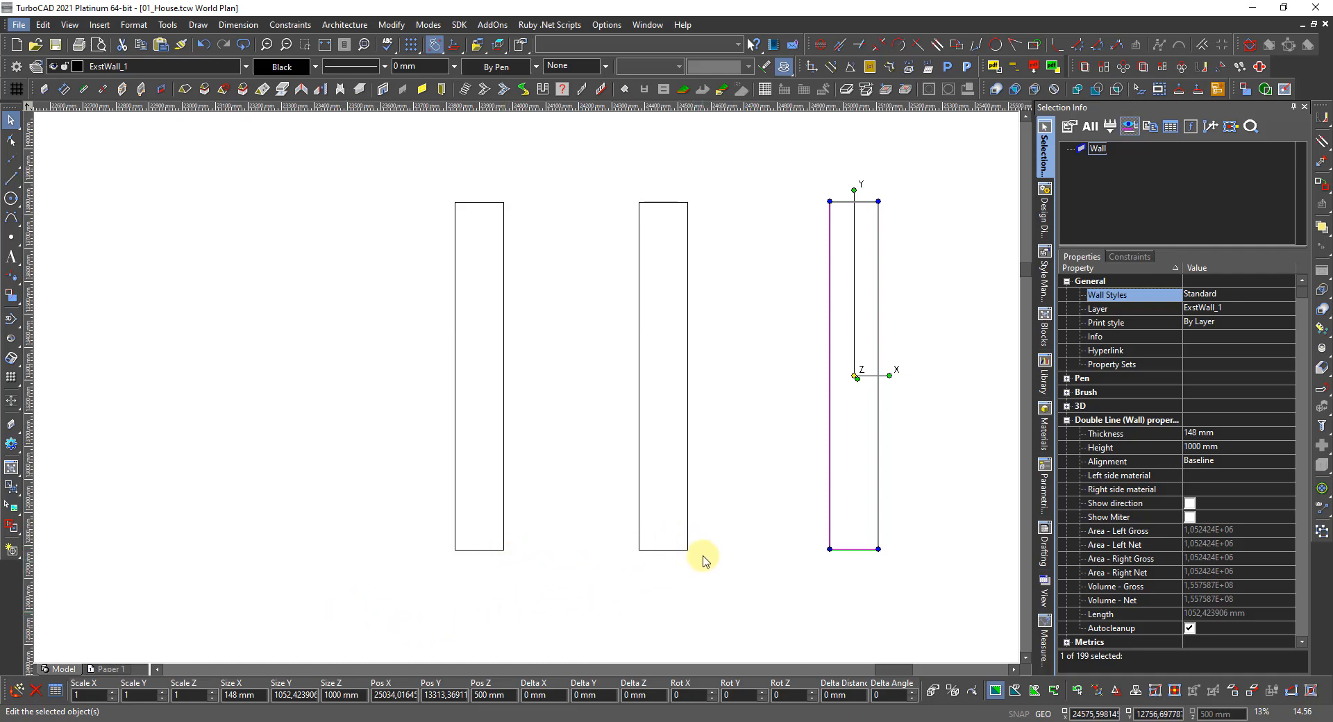
left_click(705, 554)
scroll(615, 562, "down", 3)
scroll(461, 368, "up", 3)
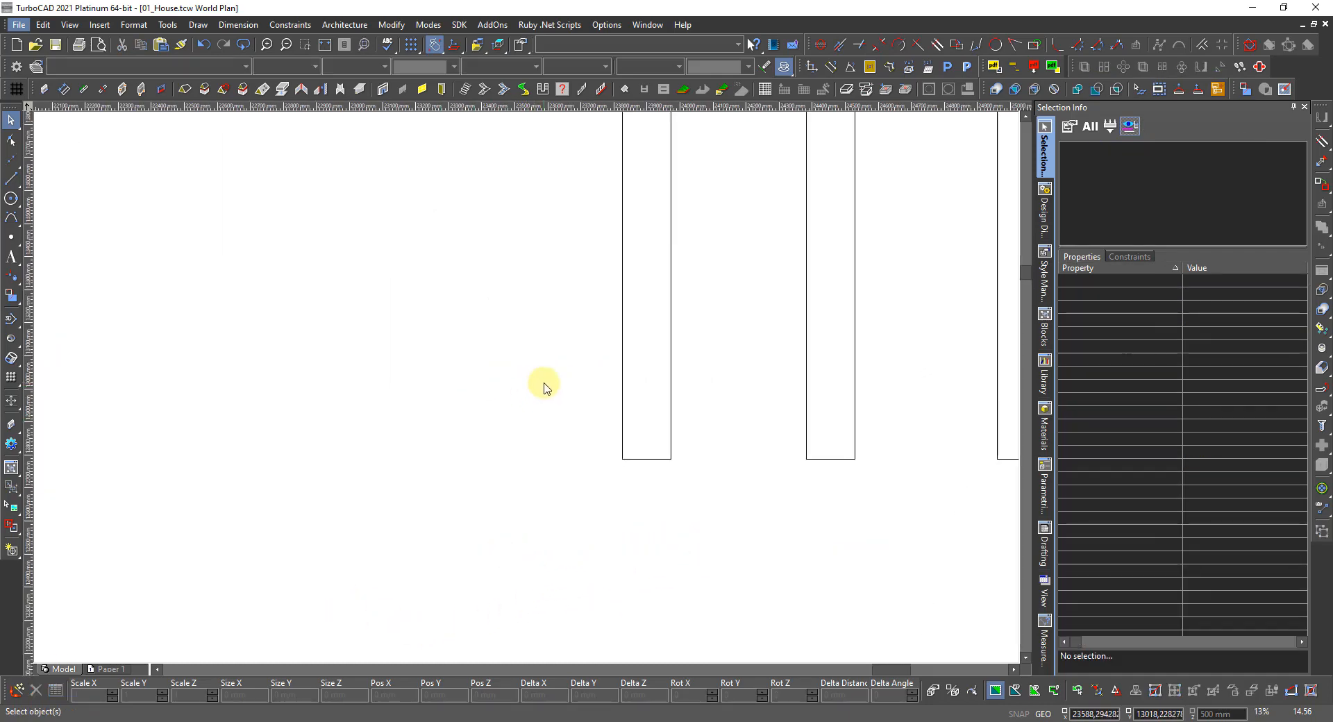
Create a new wall style named ICF from the Standard wall style
left_click(1044, 277)
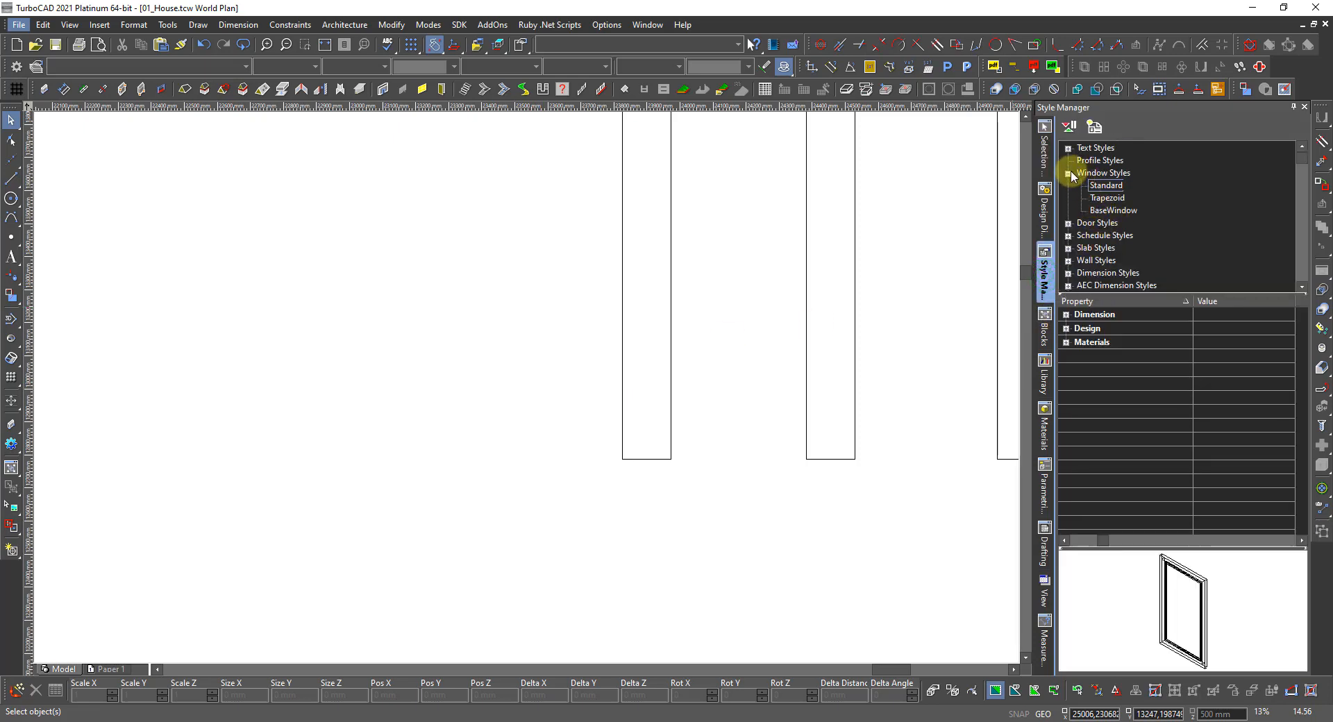
left_click(1070, 172)
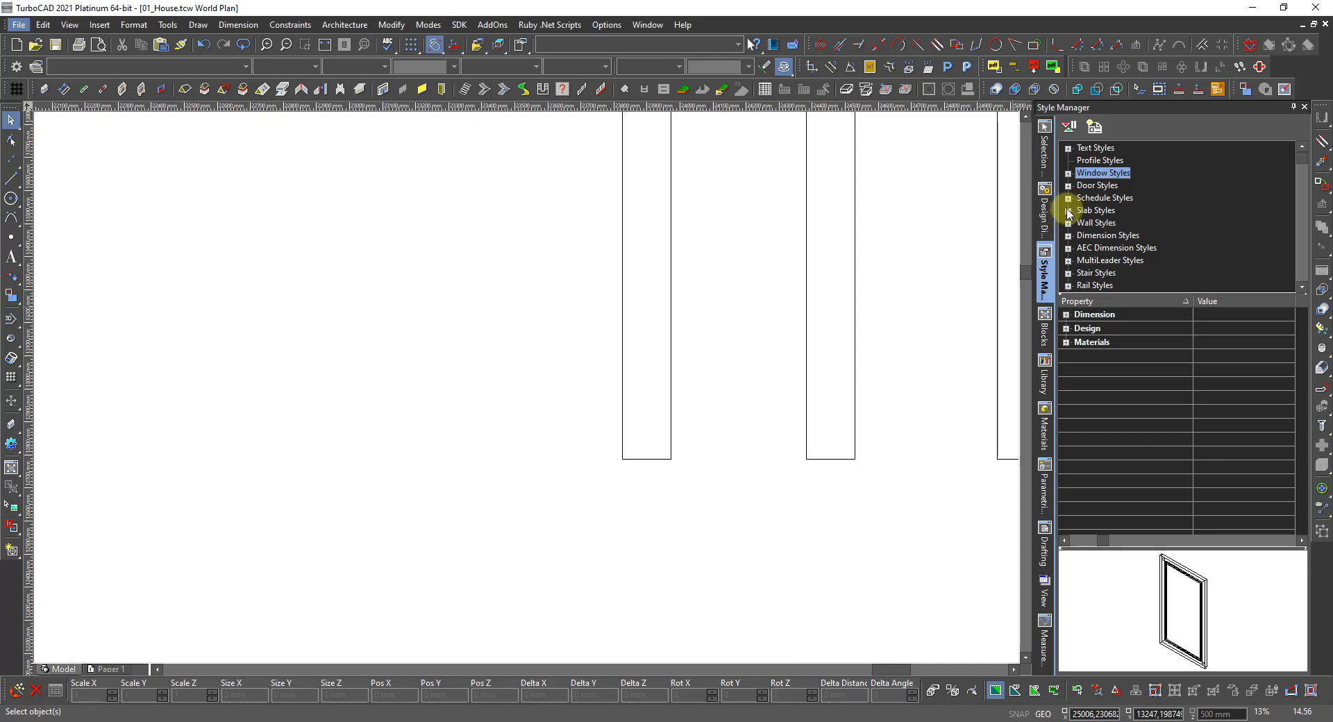
left_click(1068, 223)
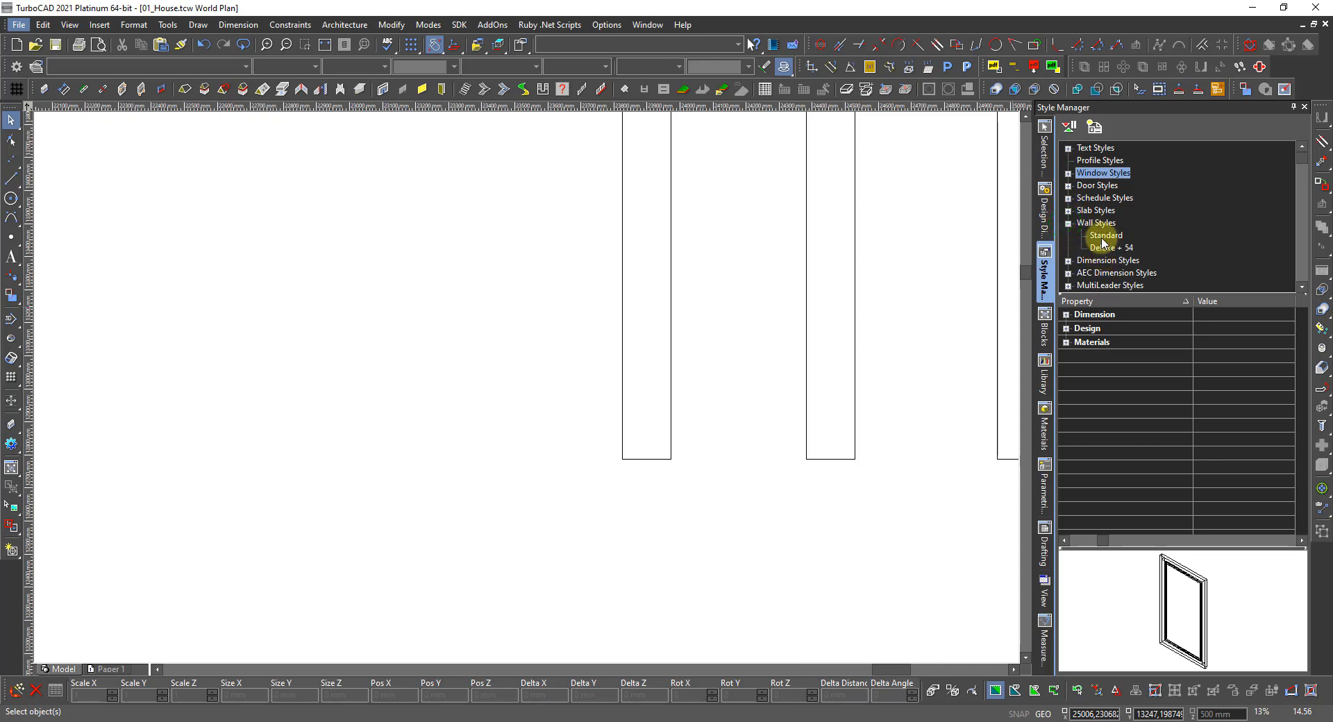
left_click(1105, 237)
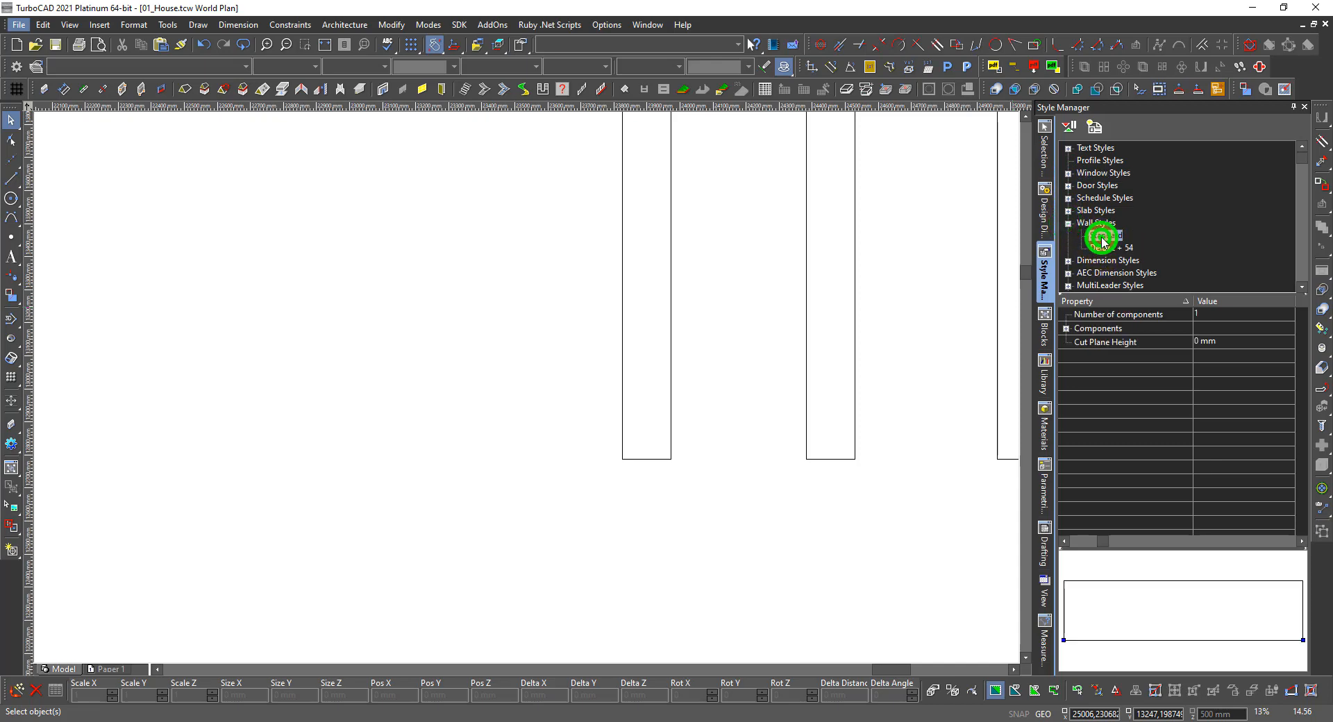
left_click(1094, 127)
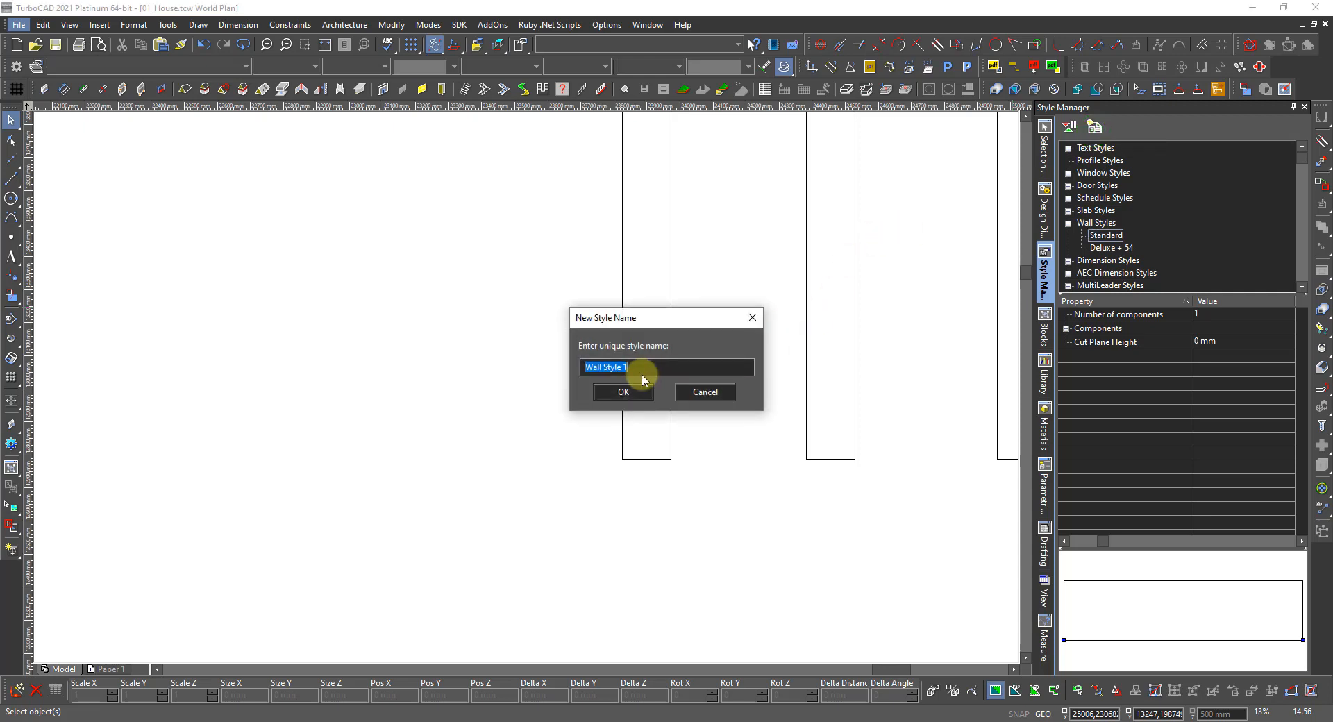
type("Foundation")
double_click(641, 368)
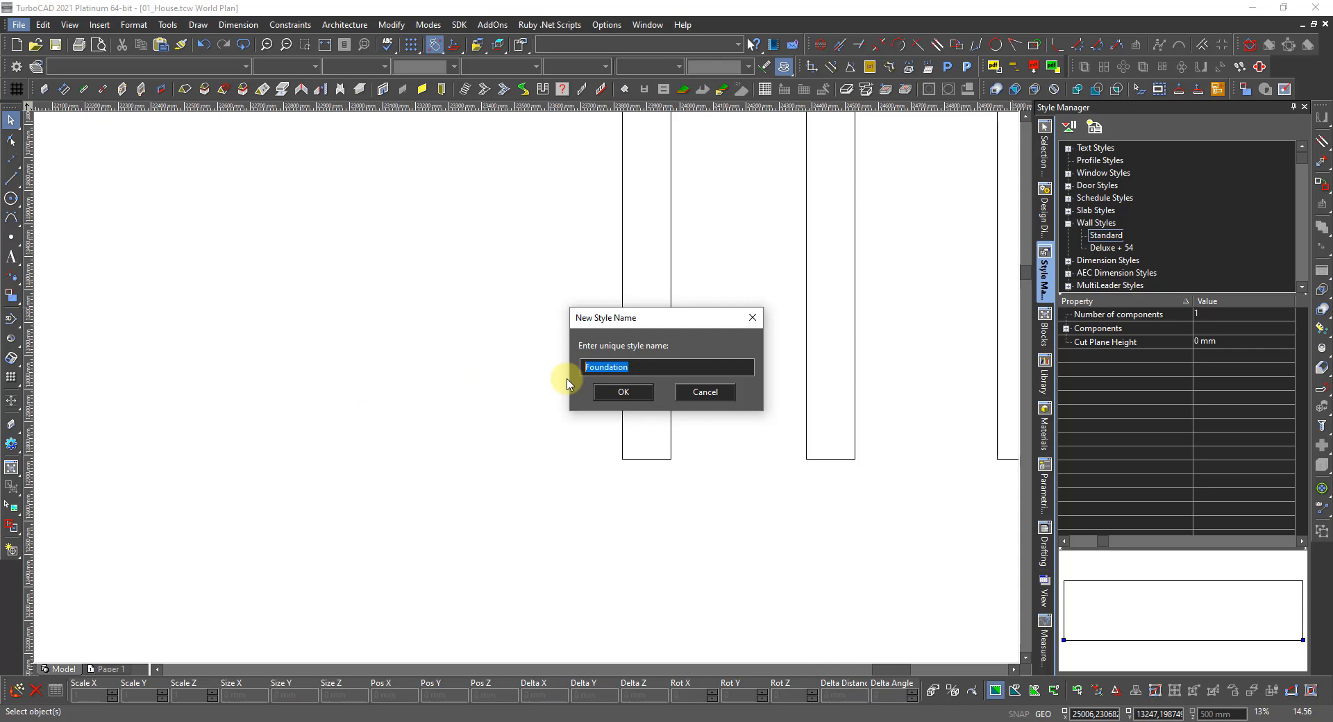
type("ICF")
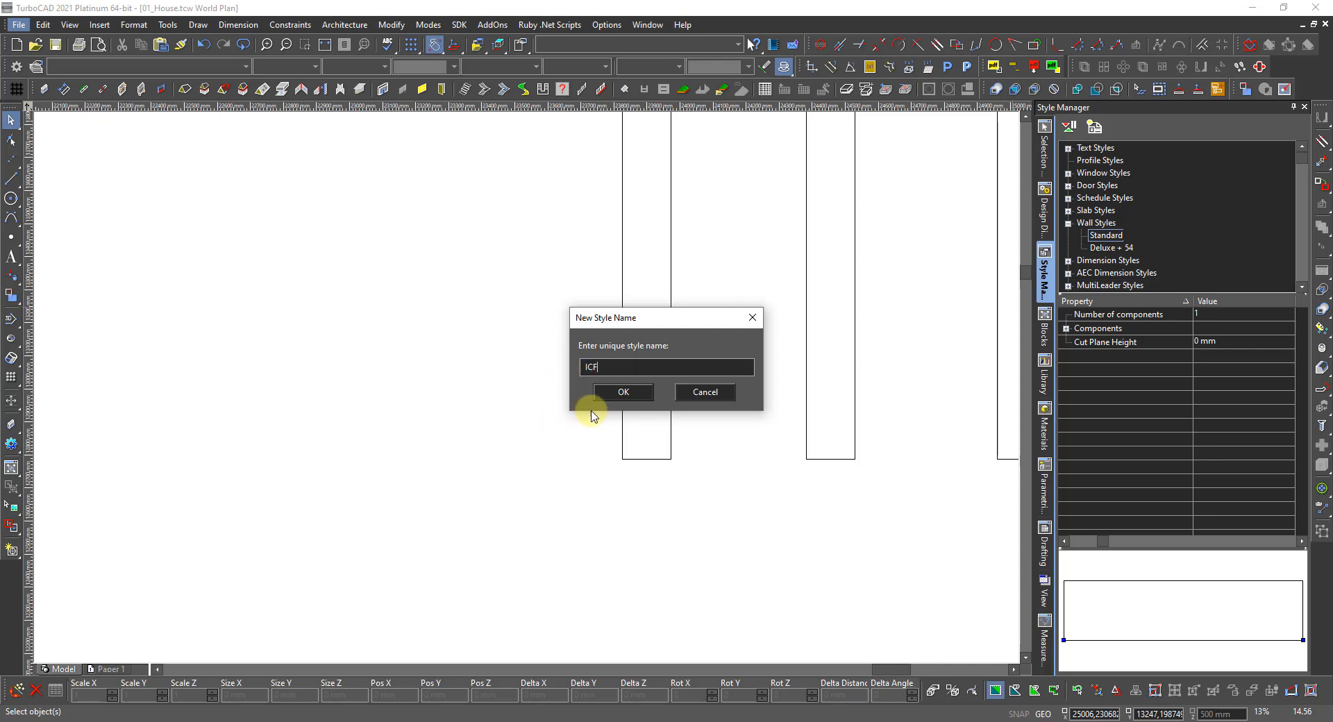
left_click(624, 392)
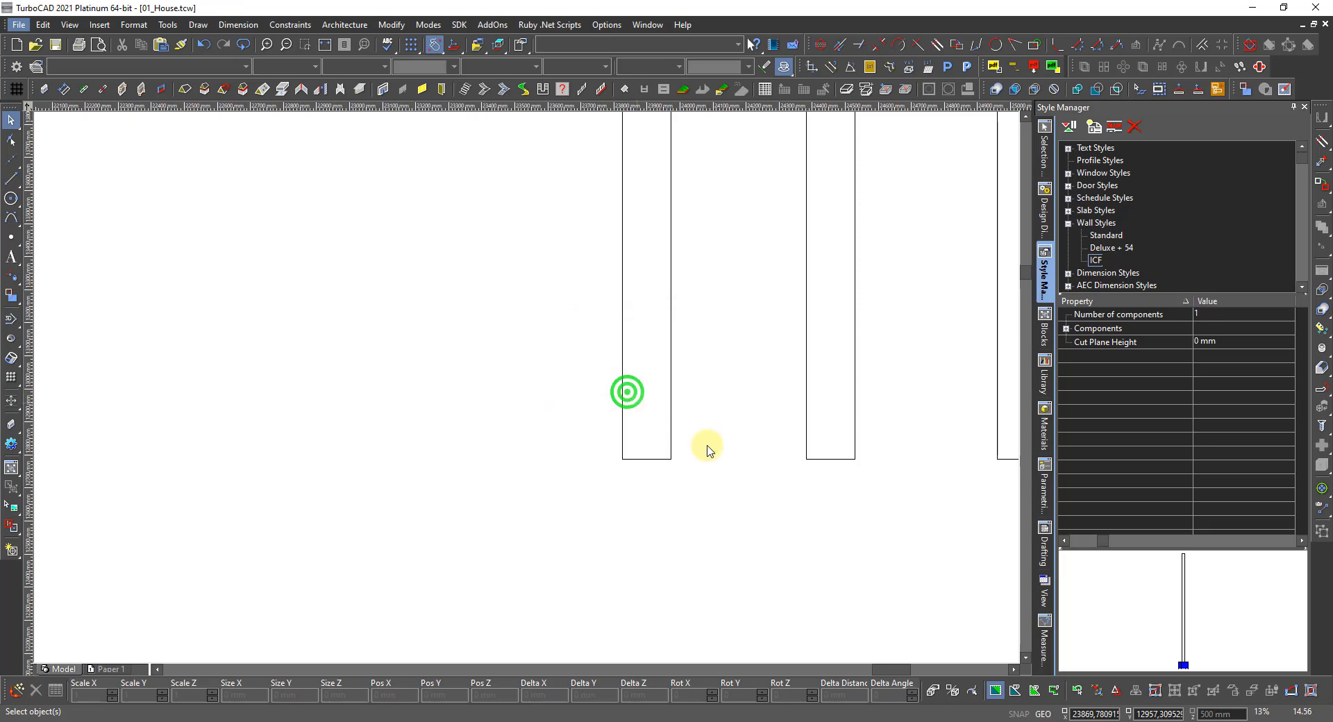
Add two more wall styles named ExtWall_Horiztal and Int_Wall
left_click(1093, 260)
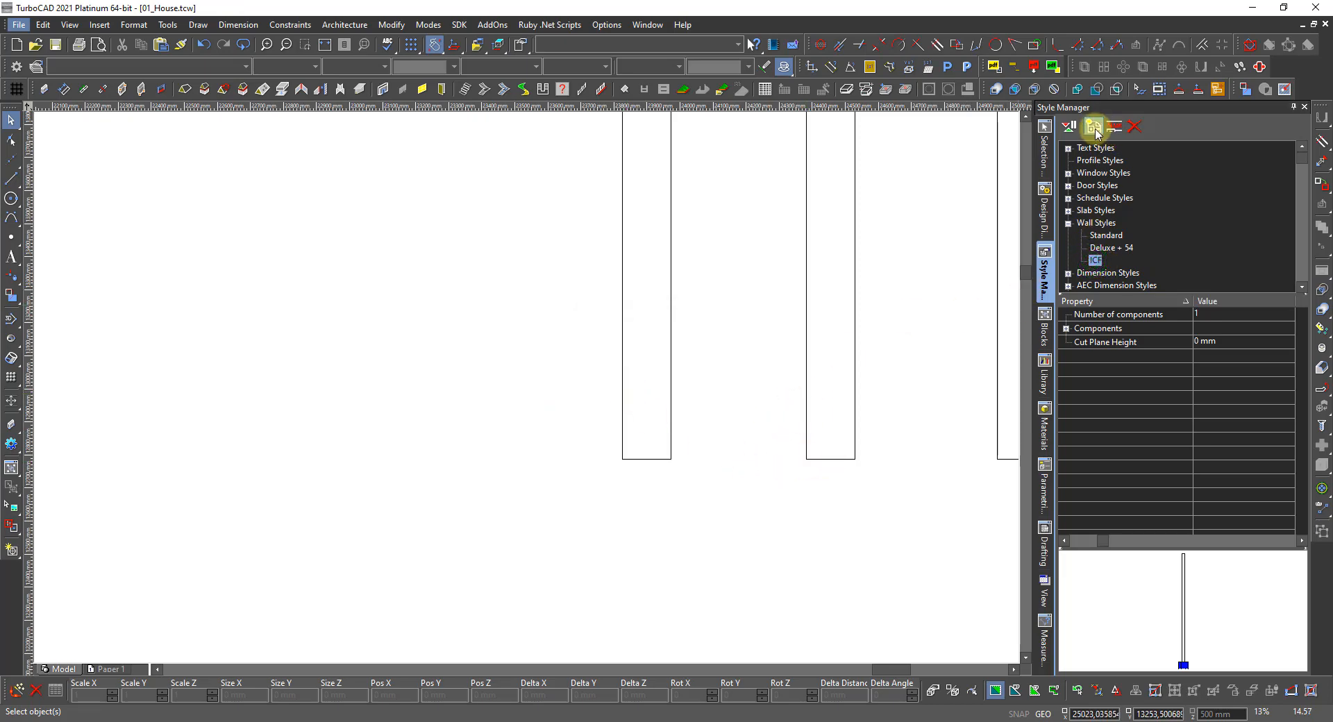
left_click(1094, 127)
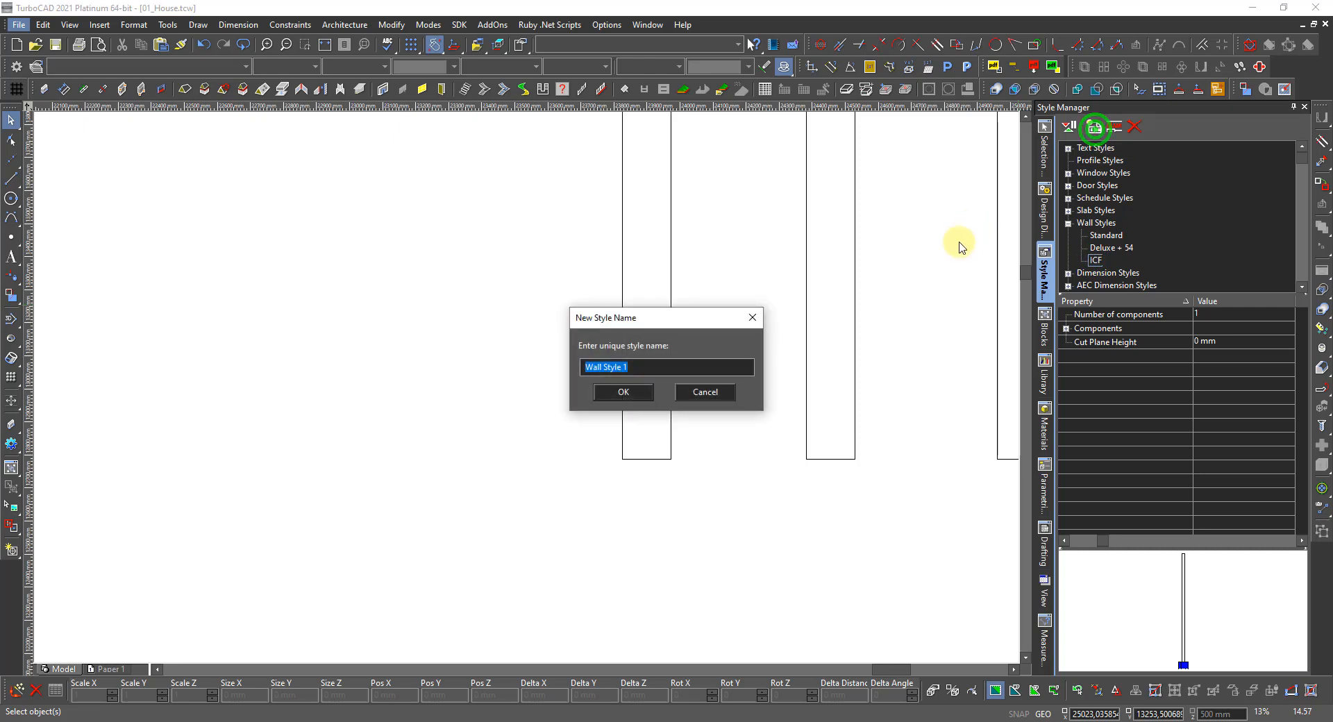
type("Ext")
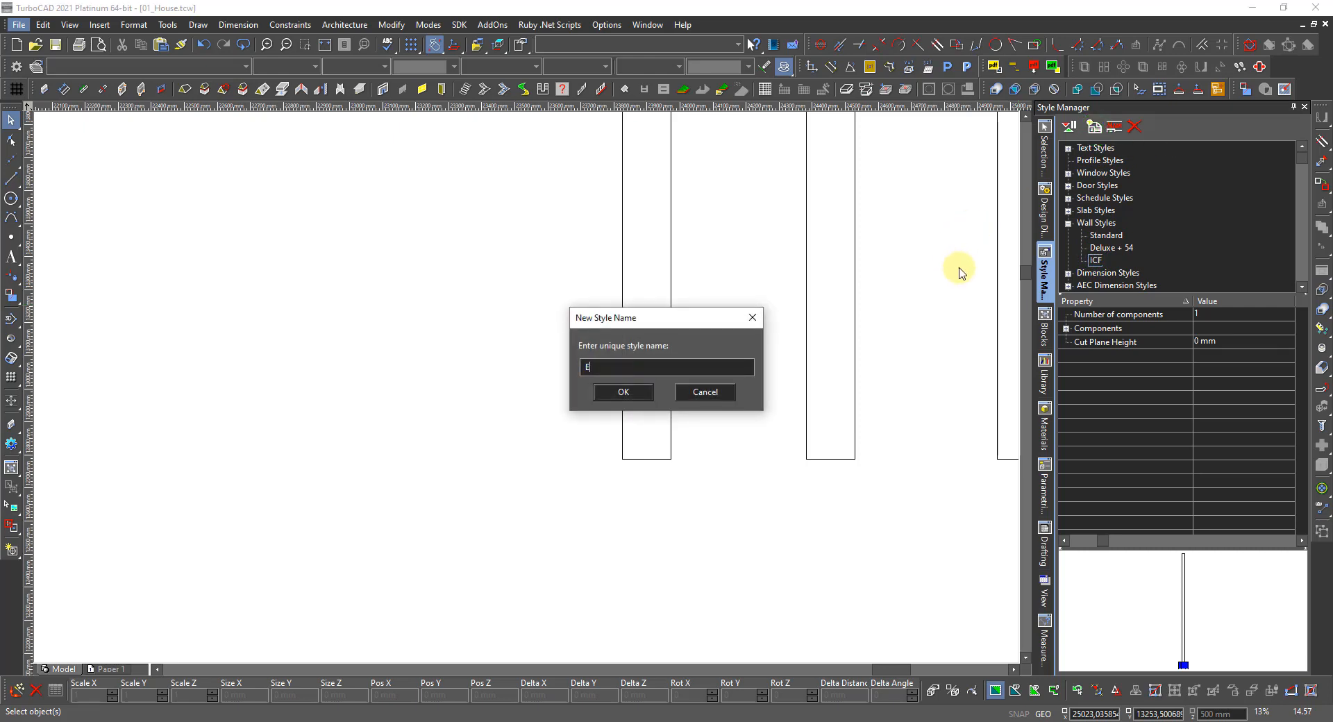
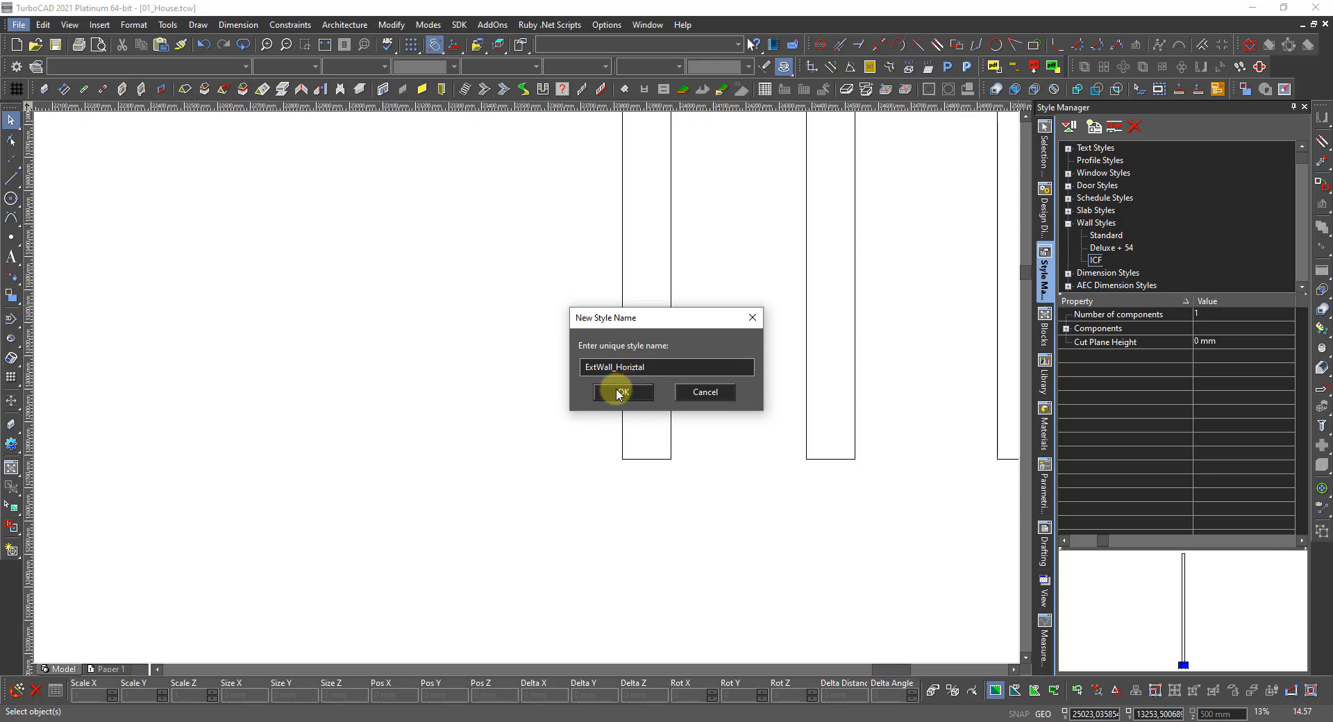
left_click(625, 392)
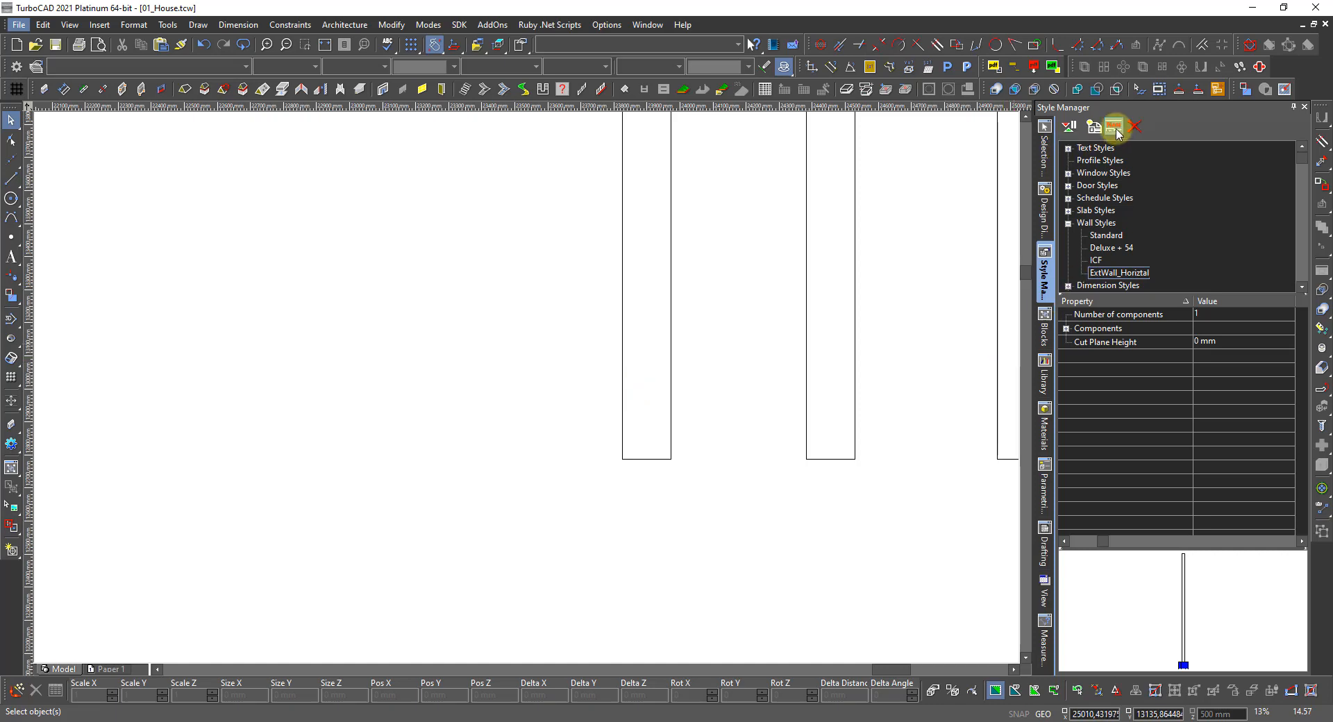
left_click(1094, 126)
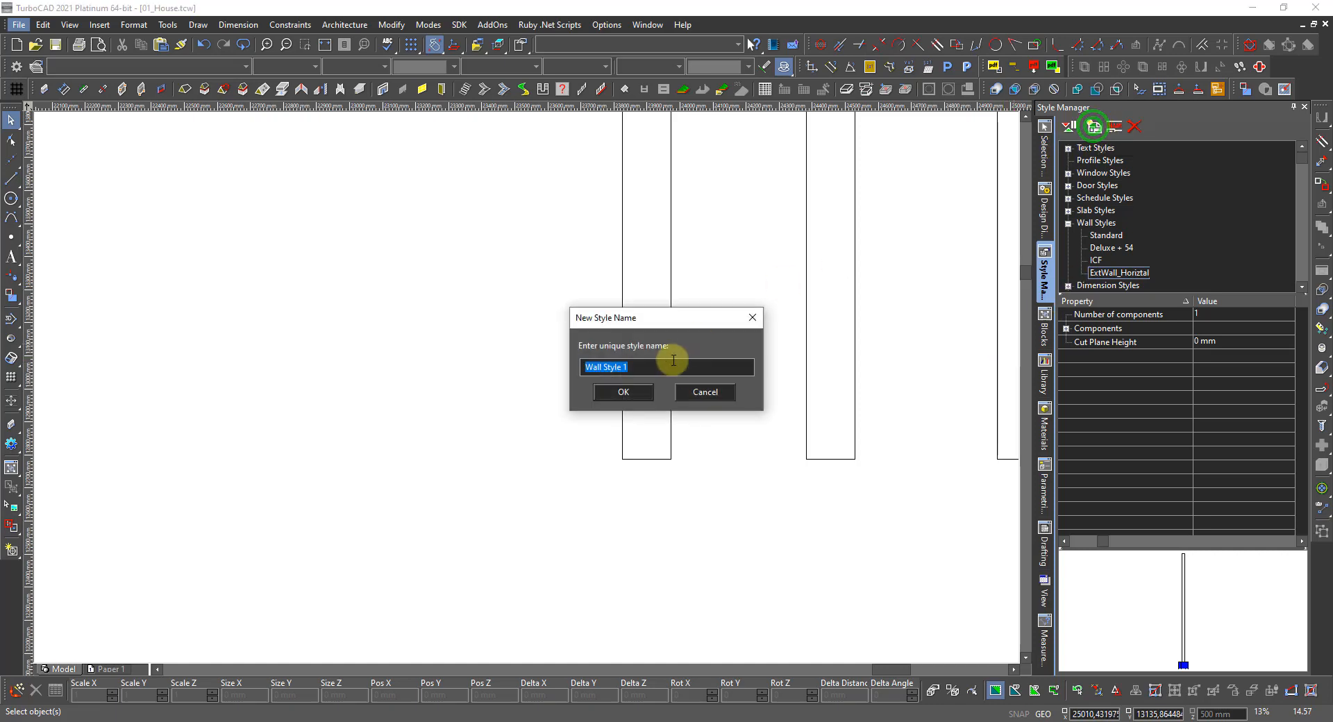
type("Int_Wall")
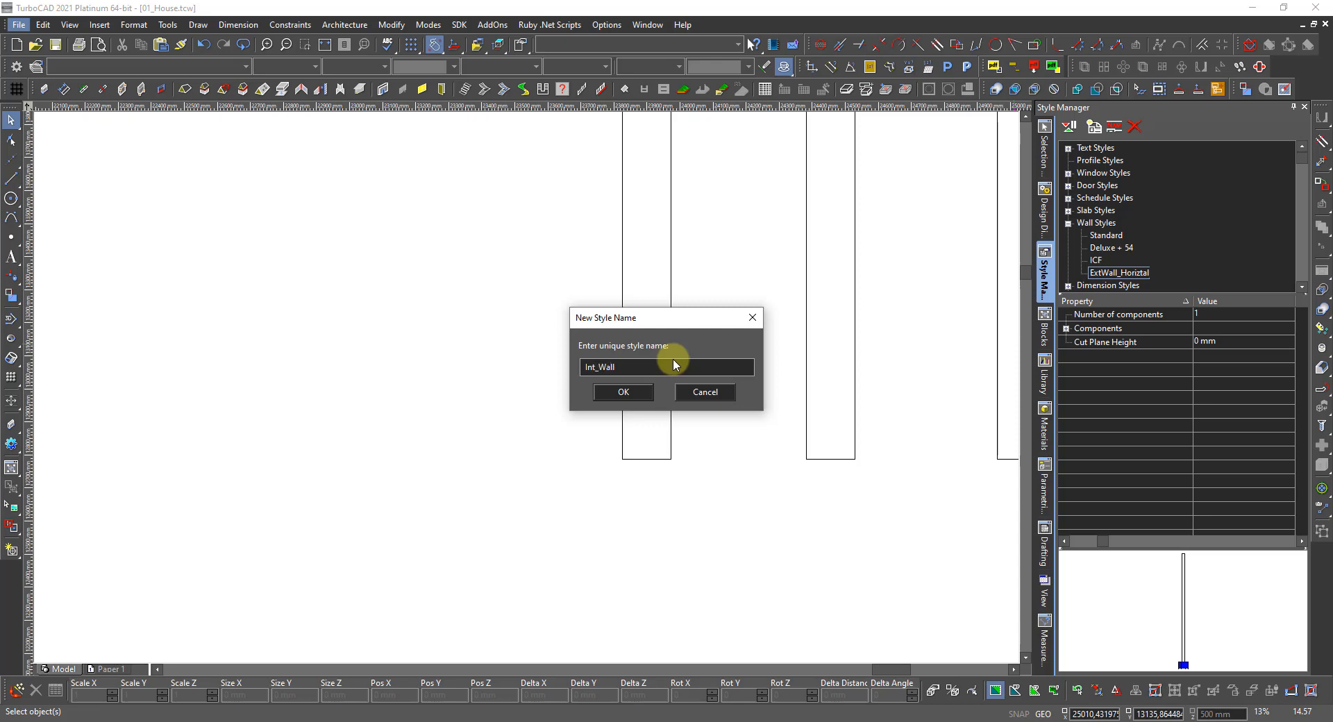
left_click(627, 392)
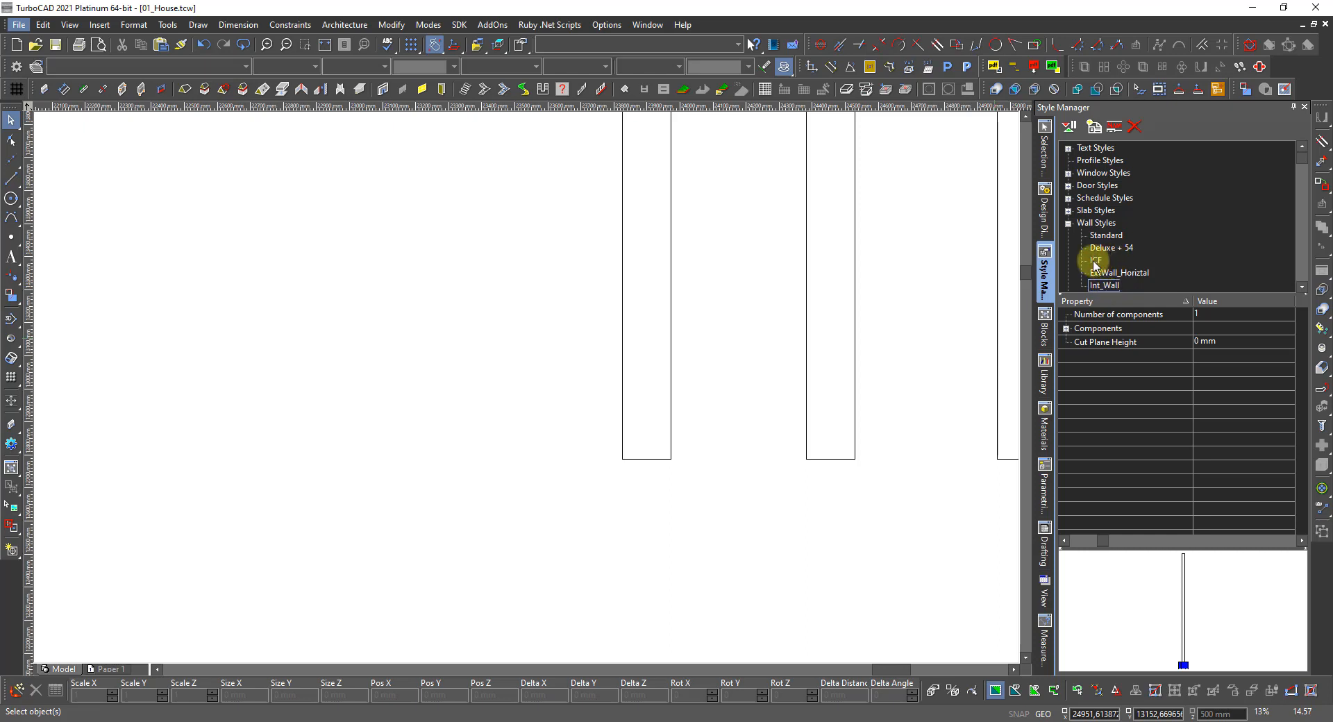
Set the number of components in the ICF wall style to 5
left_click(1094, 262)
left_click(1094, 262)
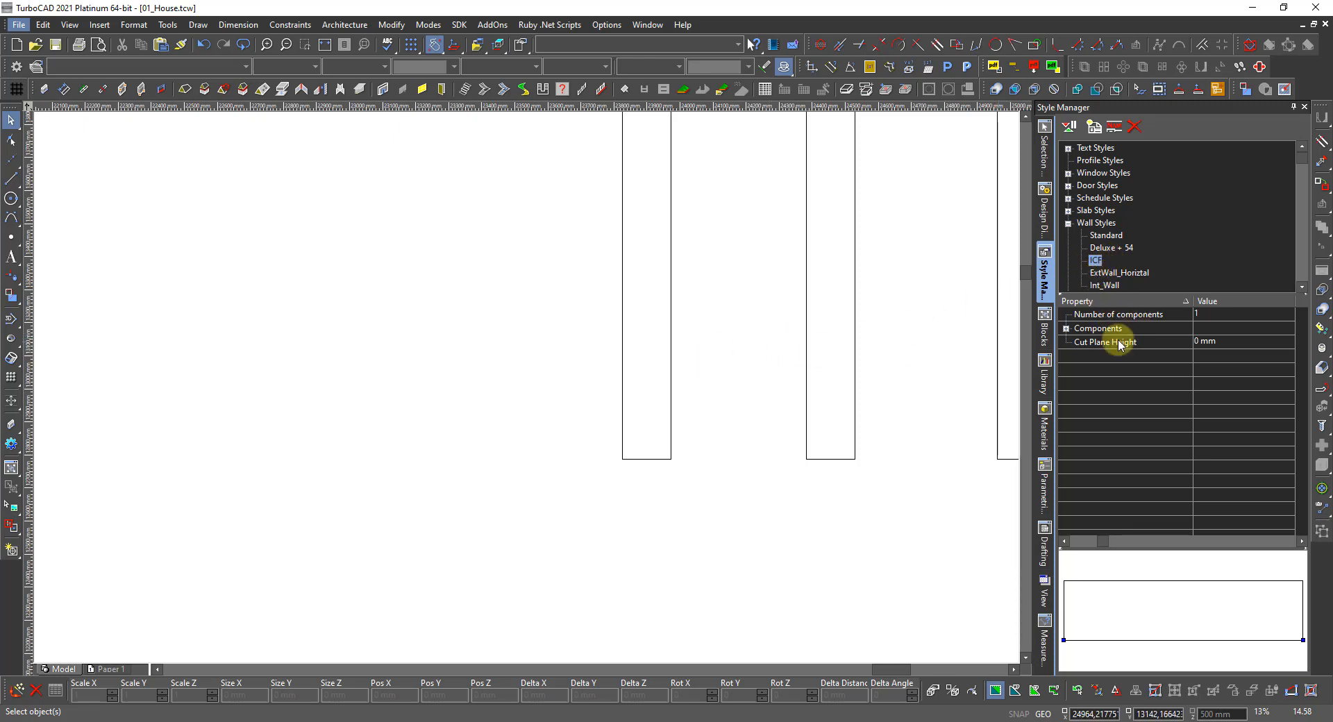
left_click(1067, 329)
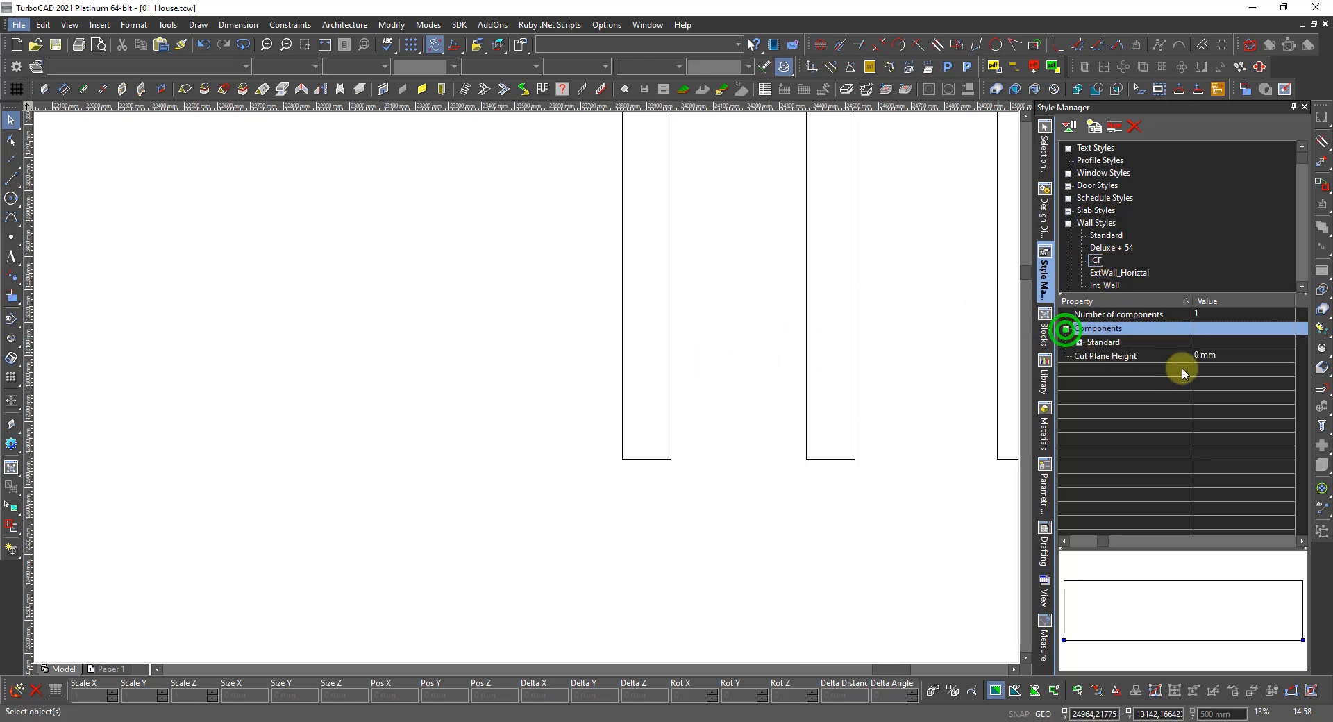
left_click(1080, 343)
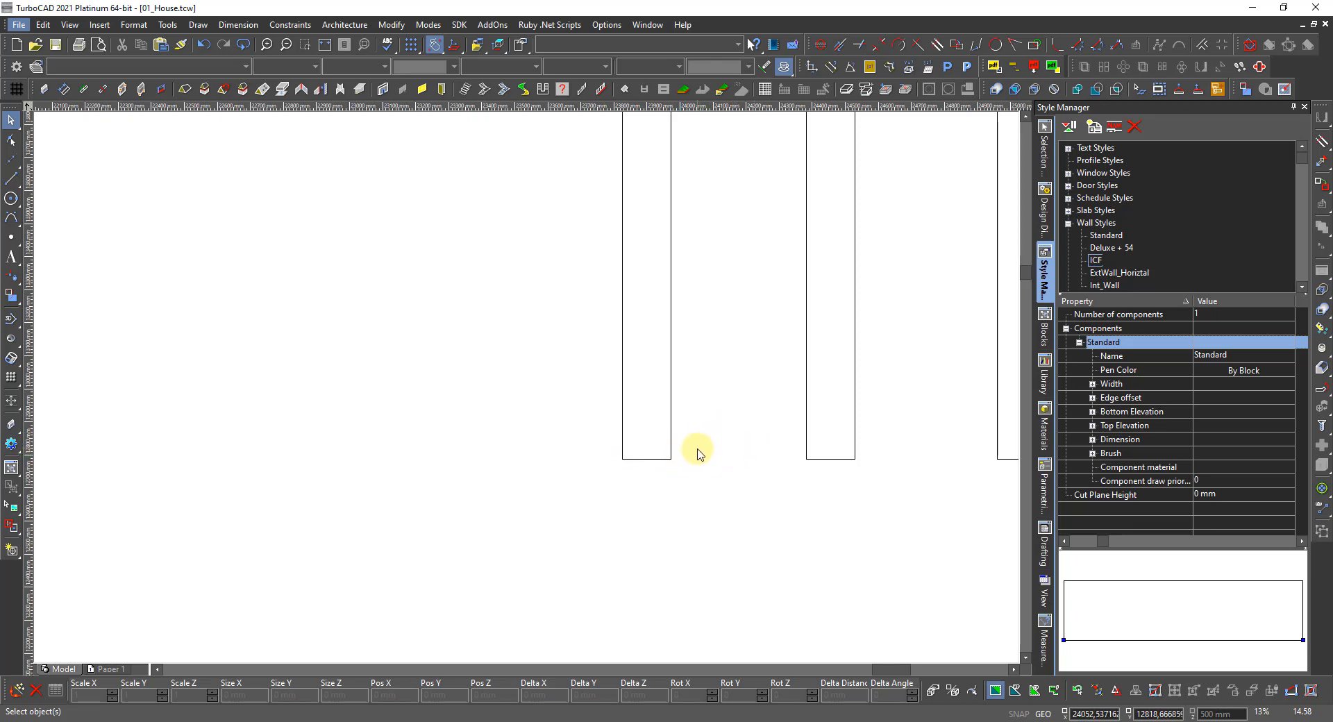
left_click(1211, 314)
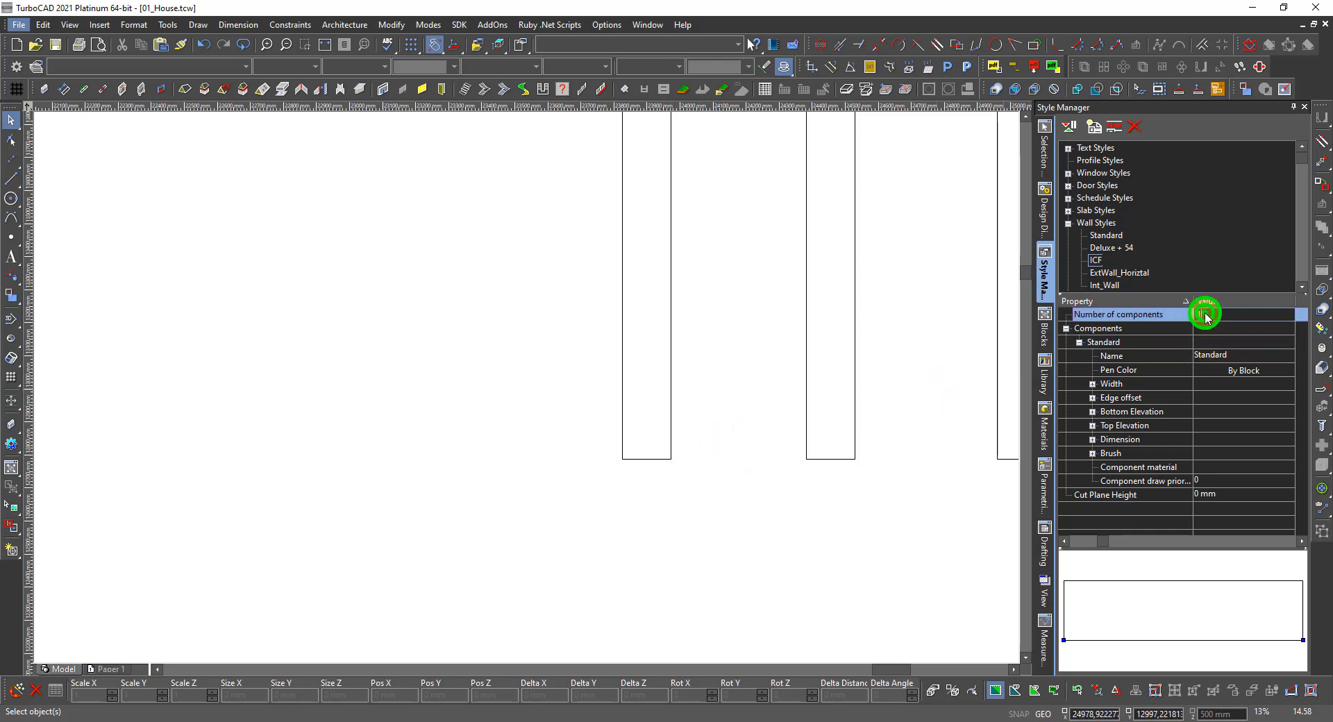
type("5")
left_click(1138, 316)
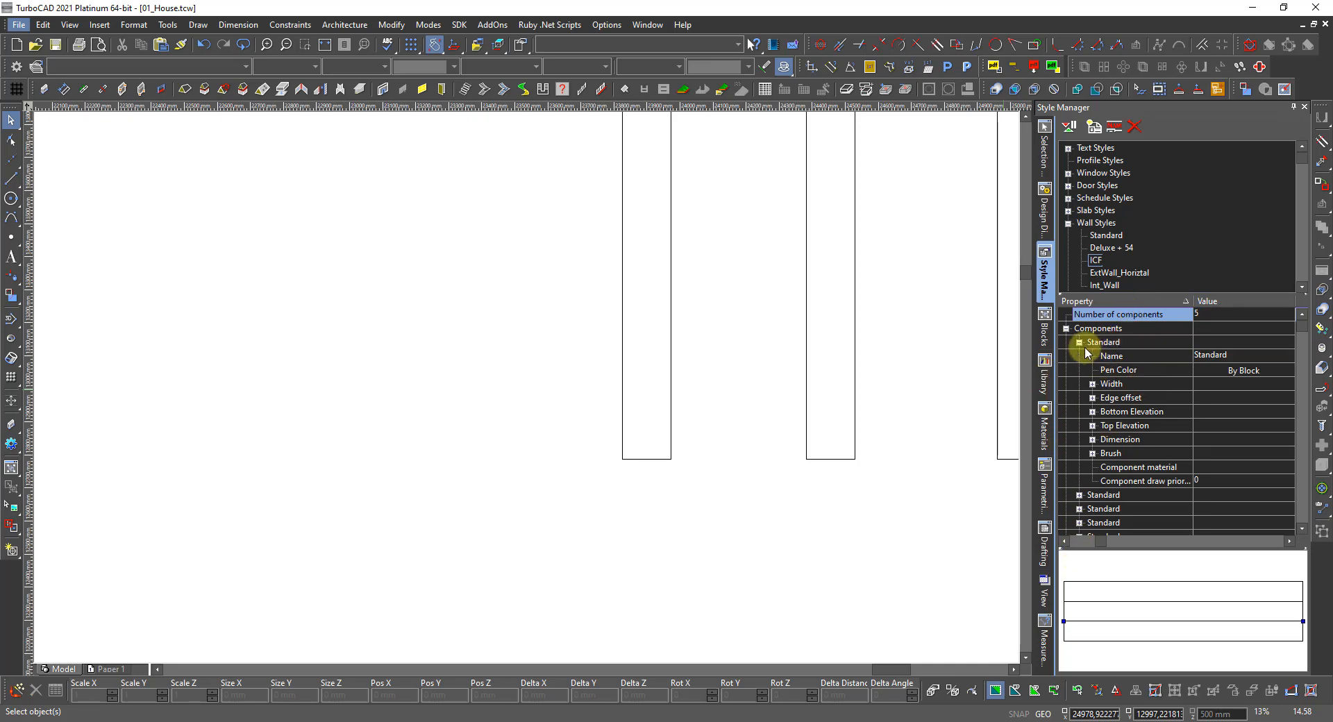
Rename the first component of the ICF wall style as Out_Plaster
left_click(1247, 355)
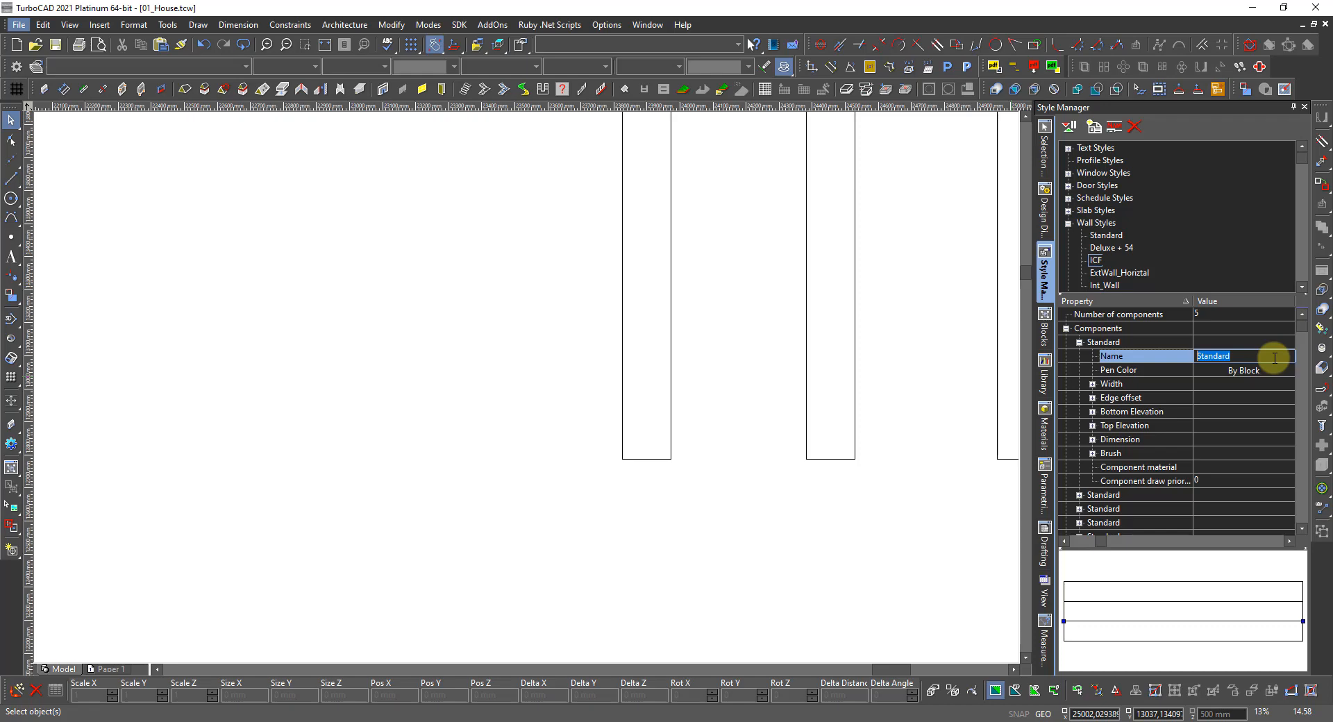
type("Out_Plaste")
type("r")
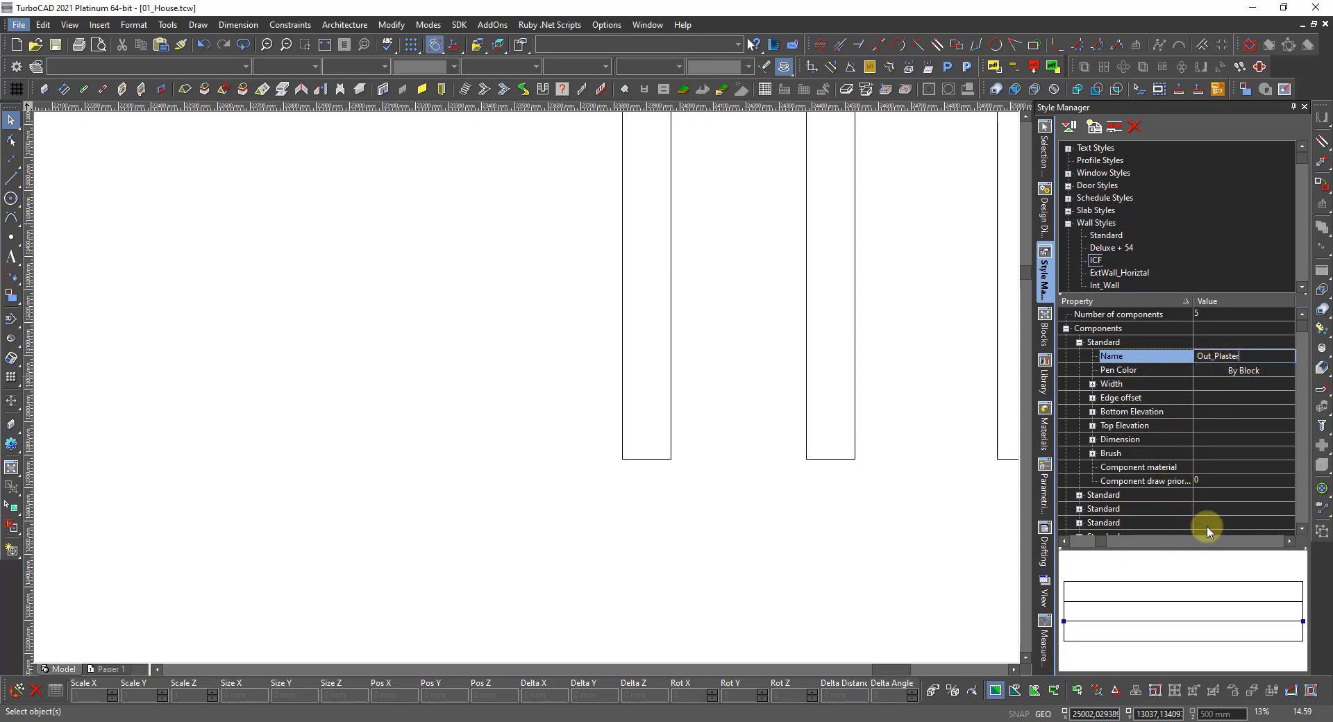
key("Return")
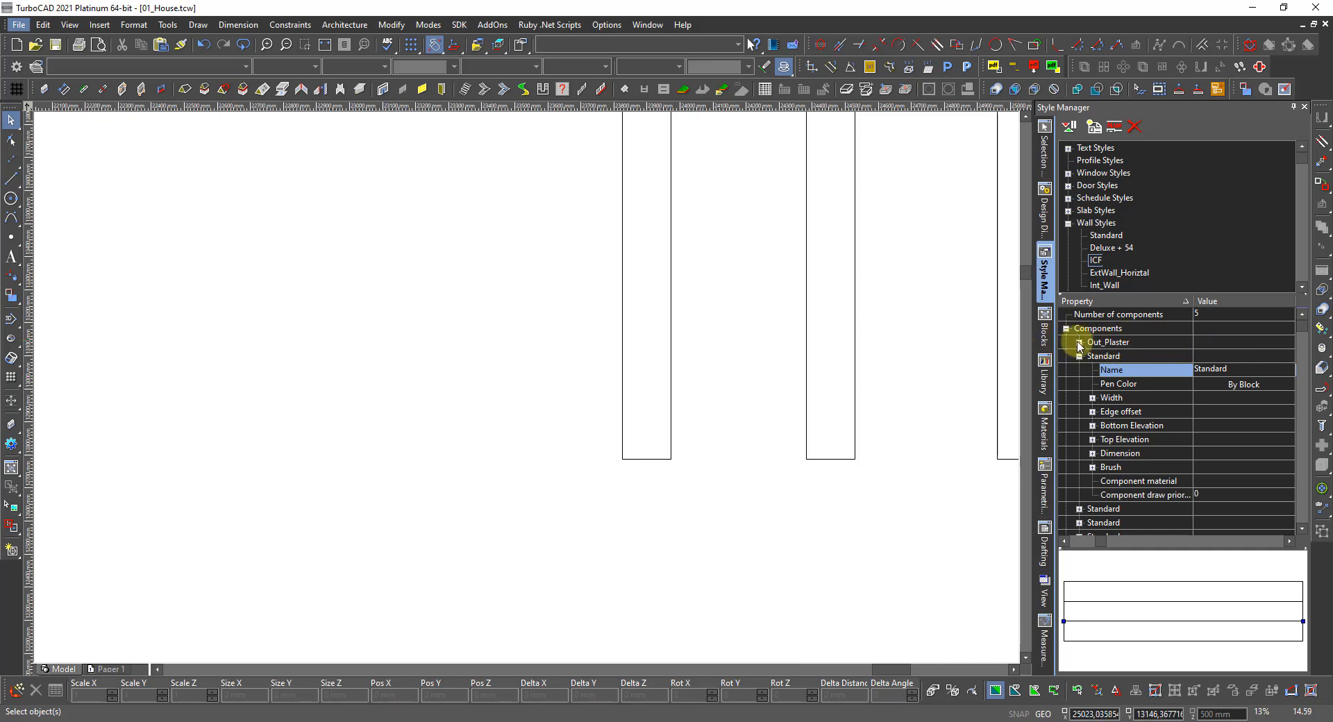
Rename the second ICF component as Out_Insulation and the third as Concrete
double_click(1250, 368)
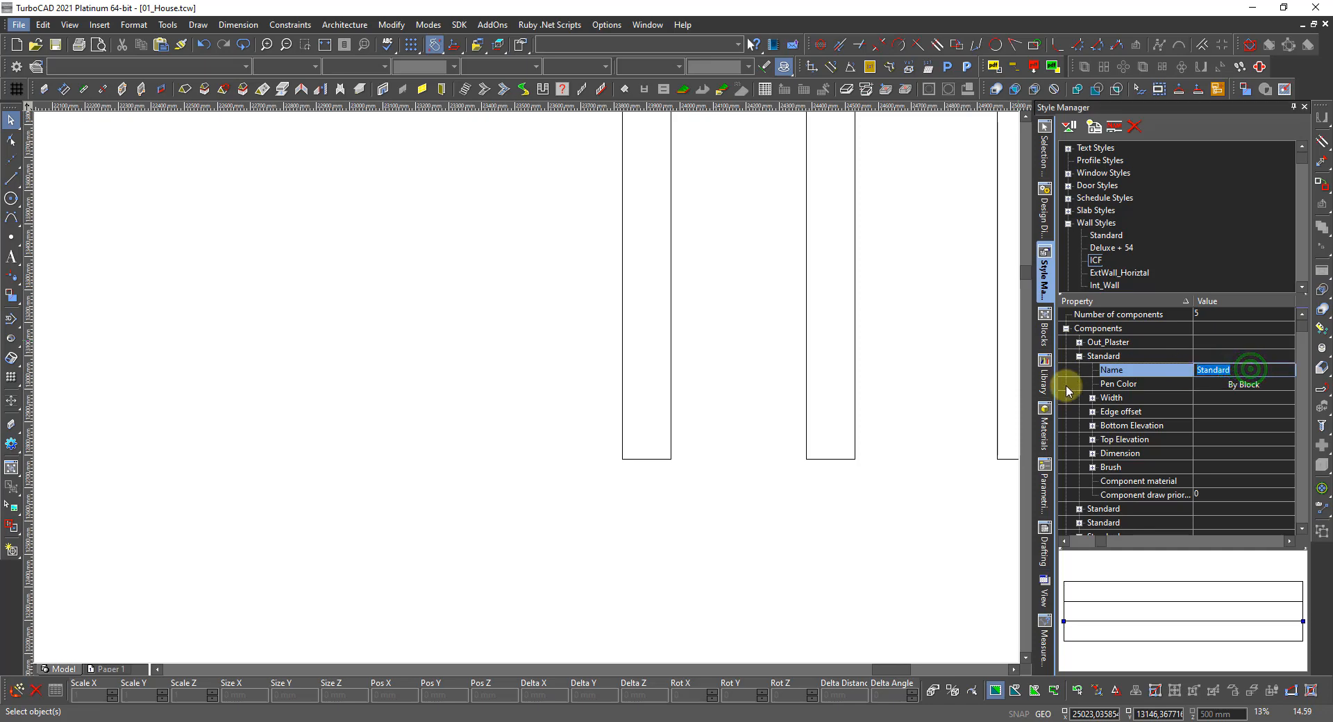
type("Out_Insulation")
key("Return")
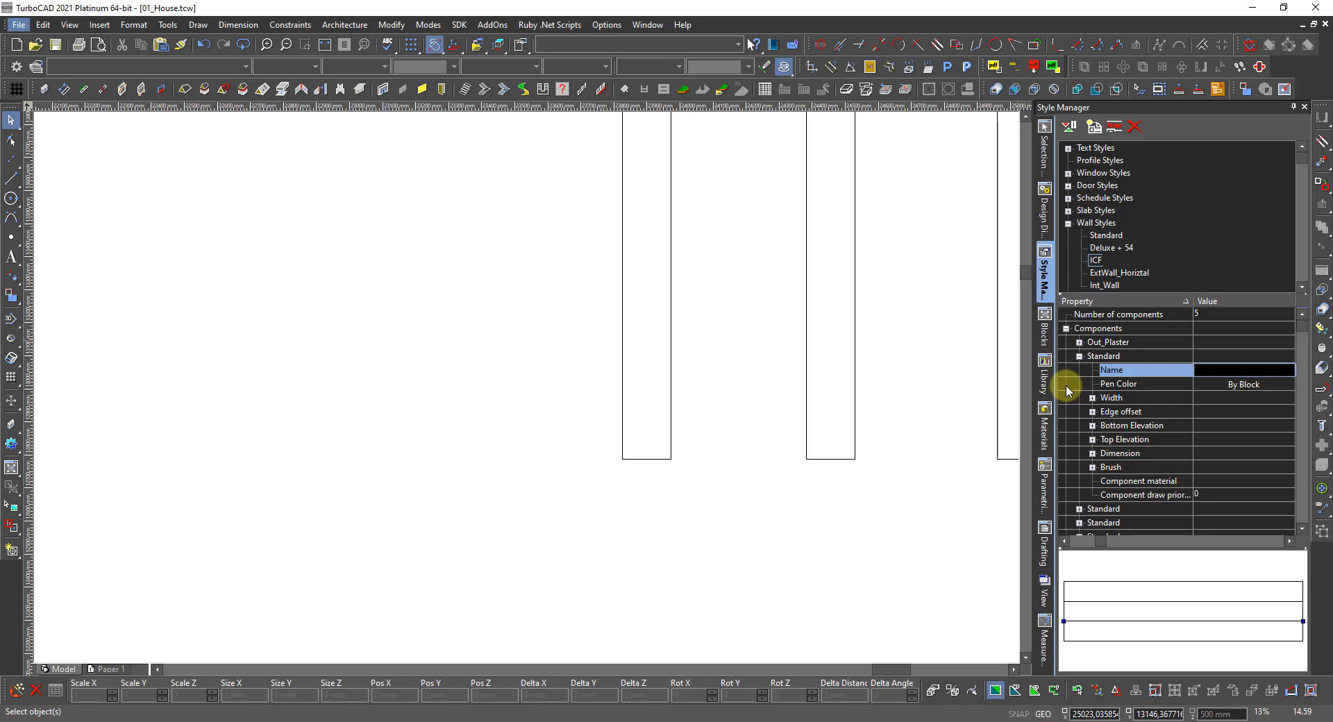
double_click(1219, 384)
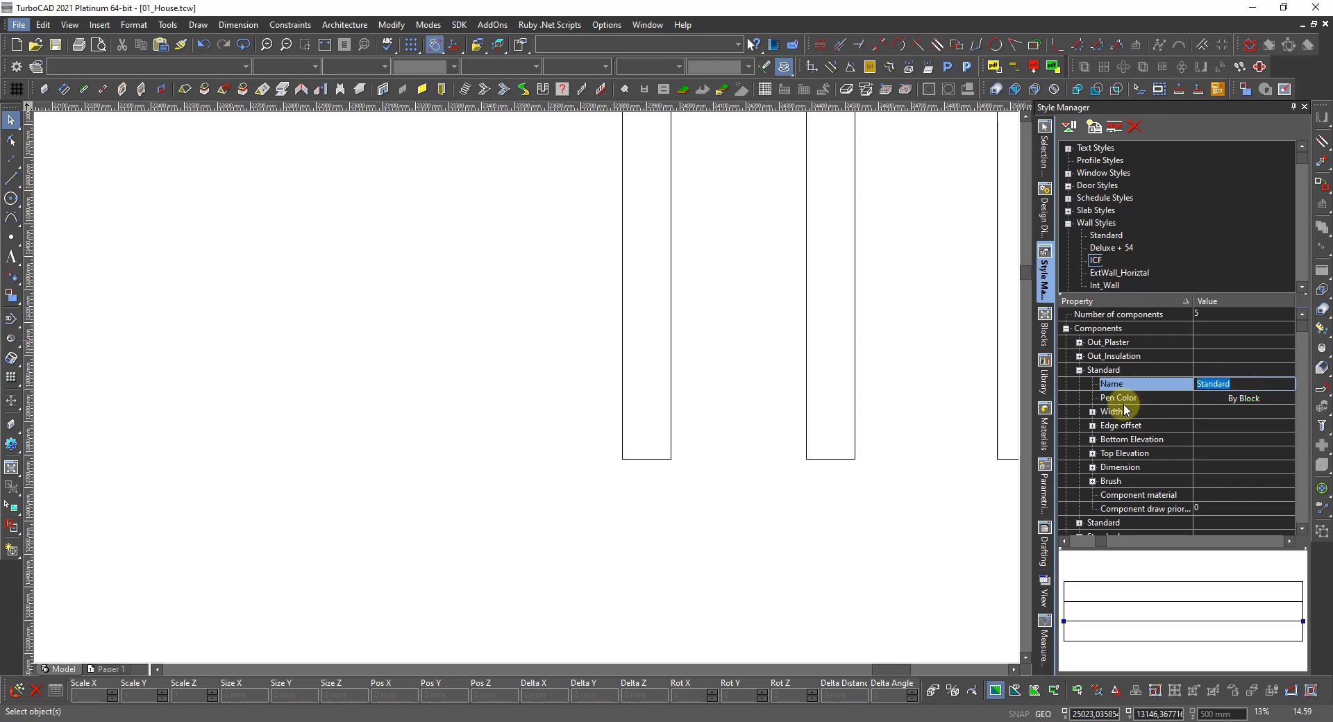
type("Concrete")
key("Return")
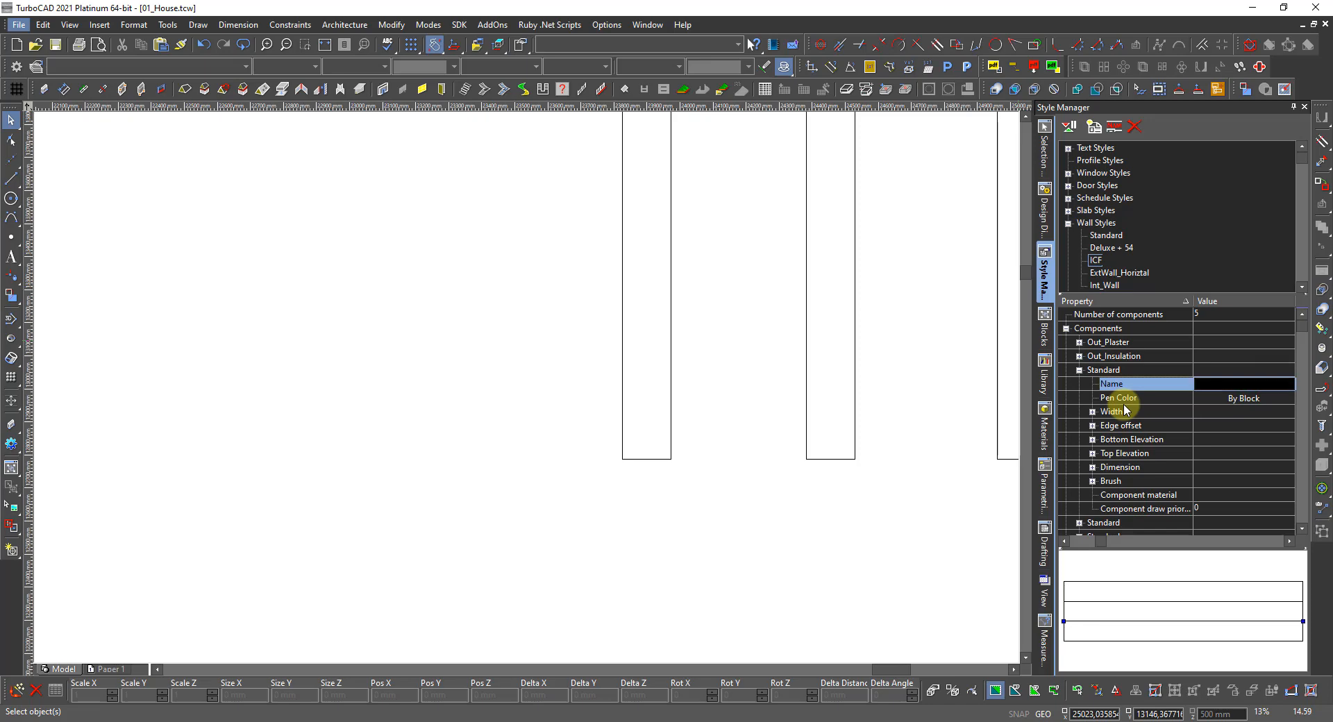
Rename the fourth component of the ICF wall style as Int_Insulation and the fifth as Int_Plate
left_click(1242, 397)
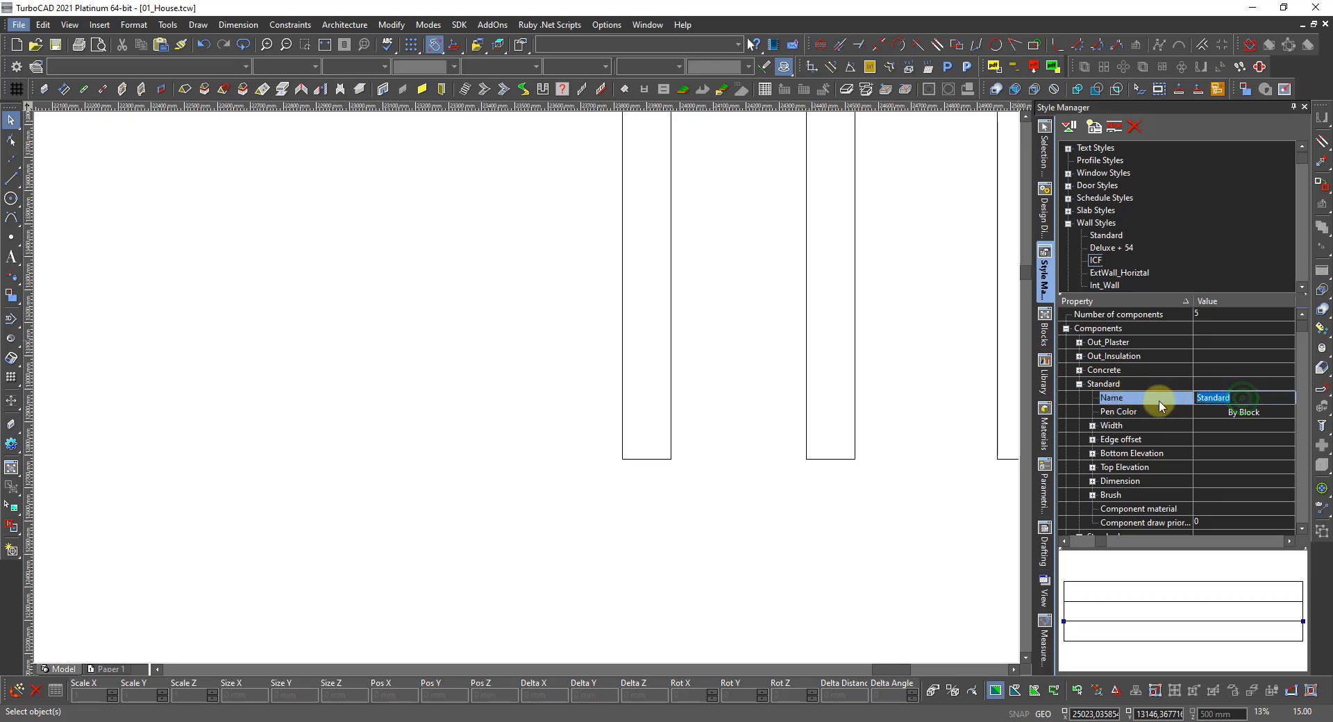
type("Int_Insulation")
key("Return")
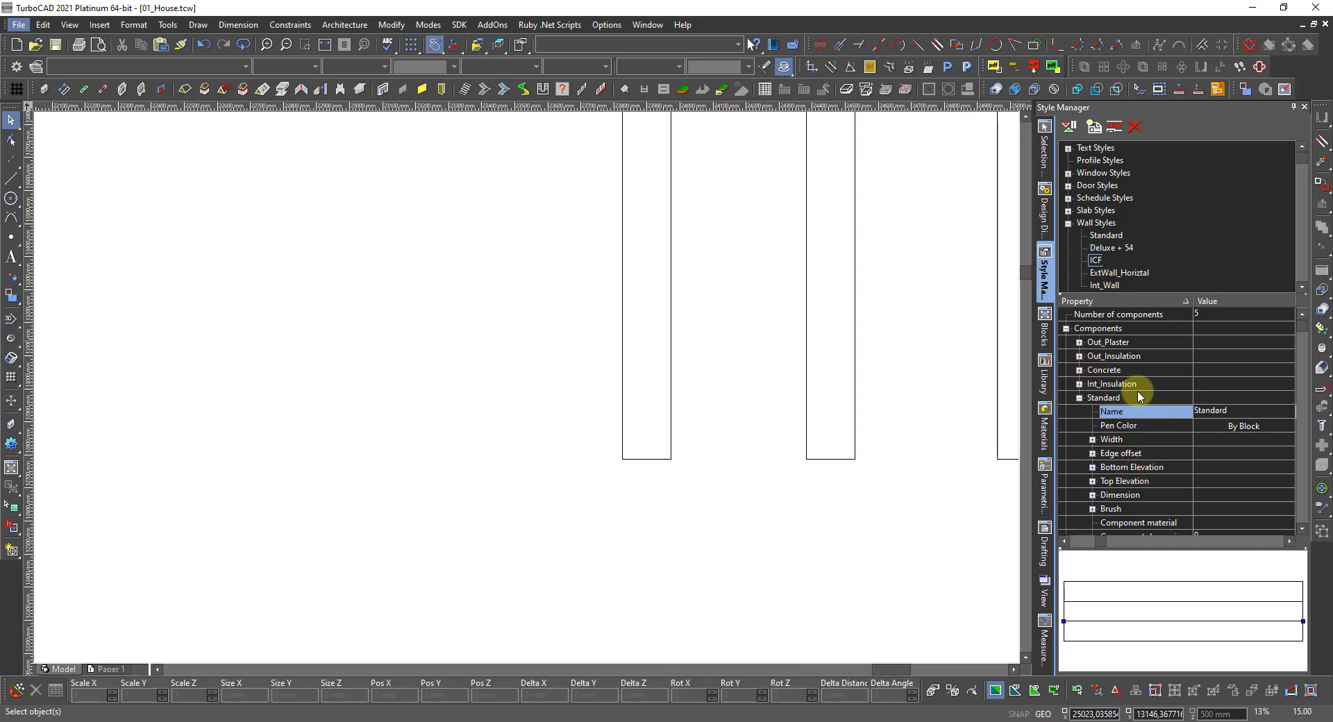
left_click(1242, 411)
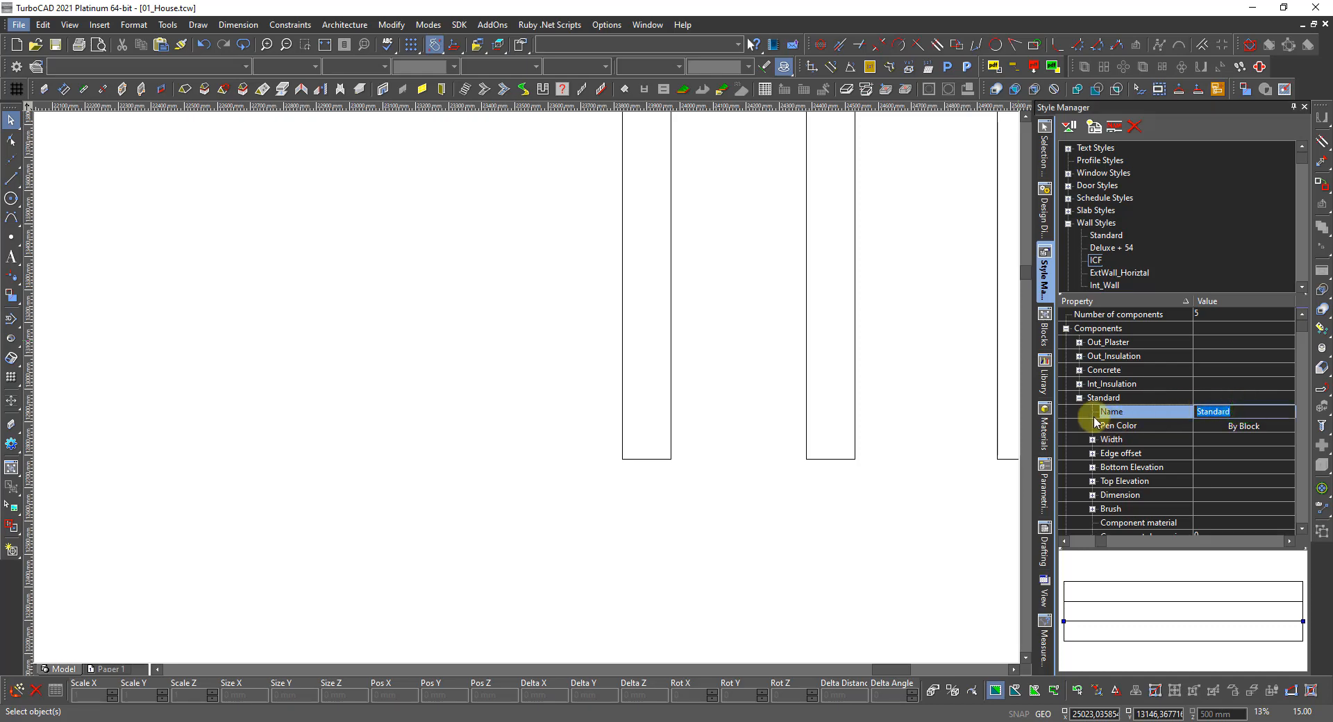
key("BackSpace")
type("Int_Plate")
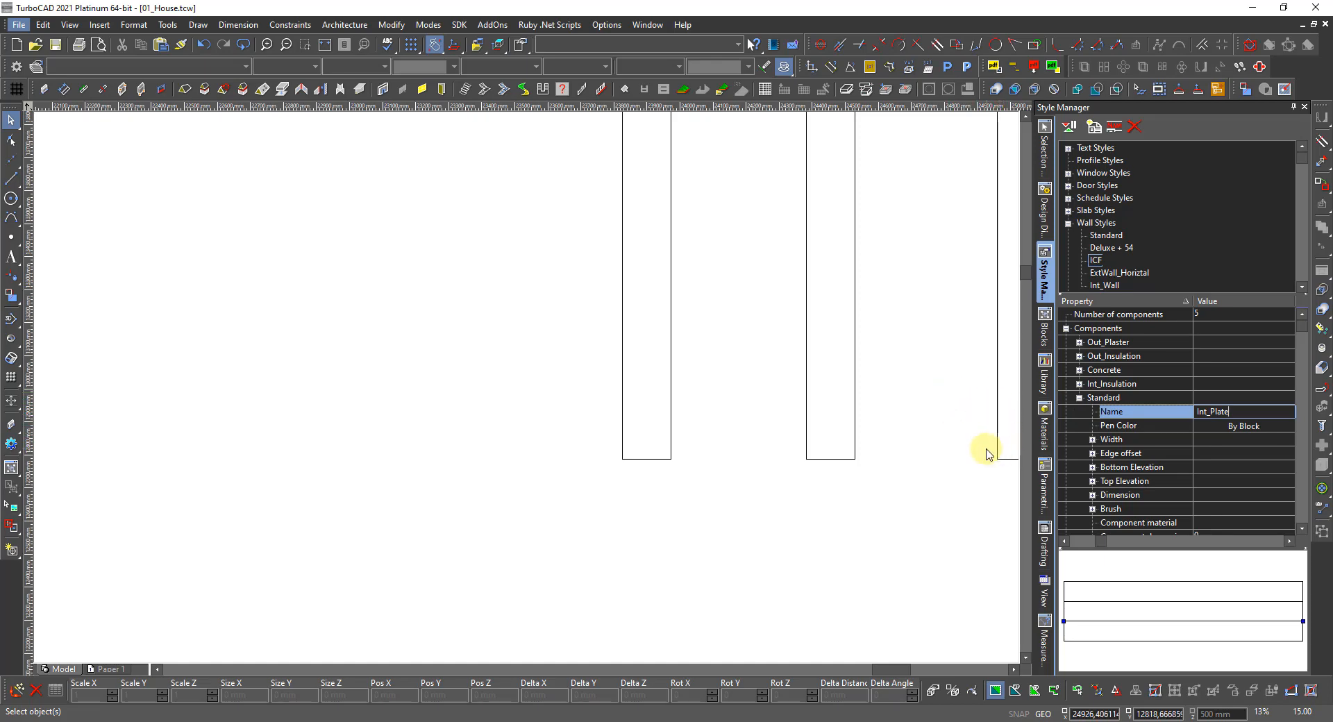
key("Return")
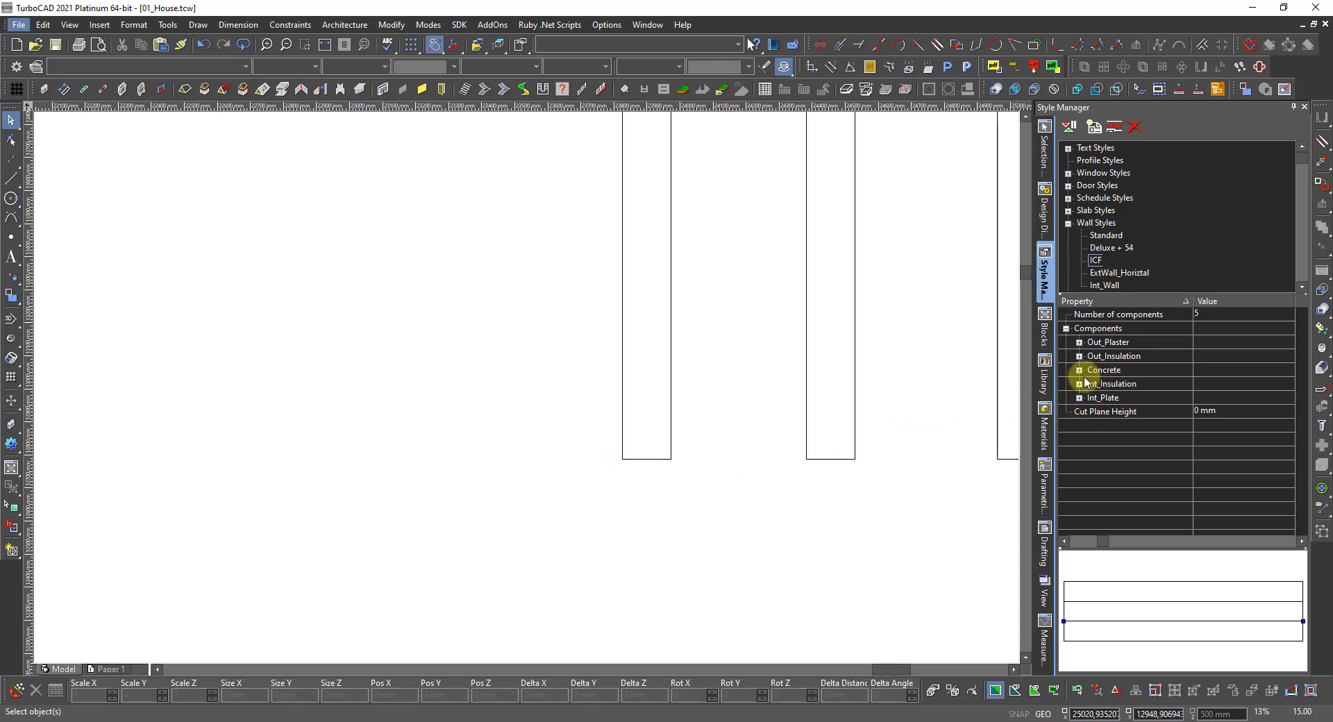
Set the Out_Plaster component's width to 12 mm with the plus wall width option turned off
left_click(1080, 341)
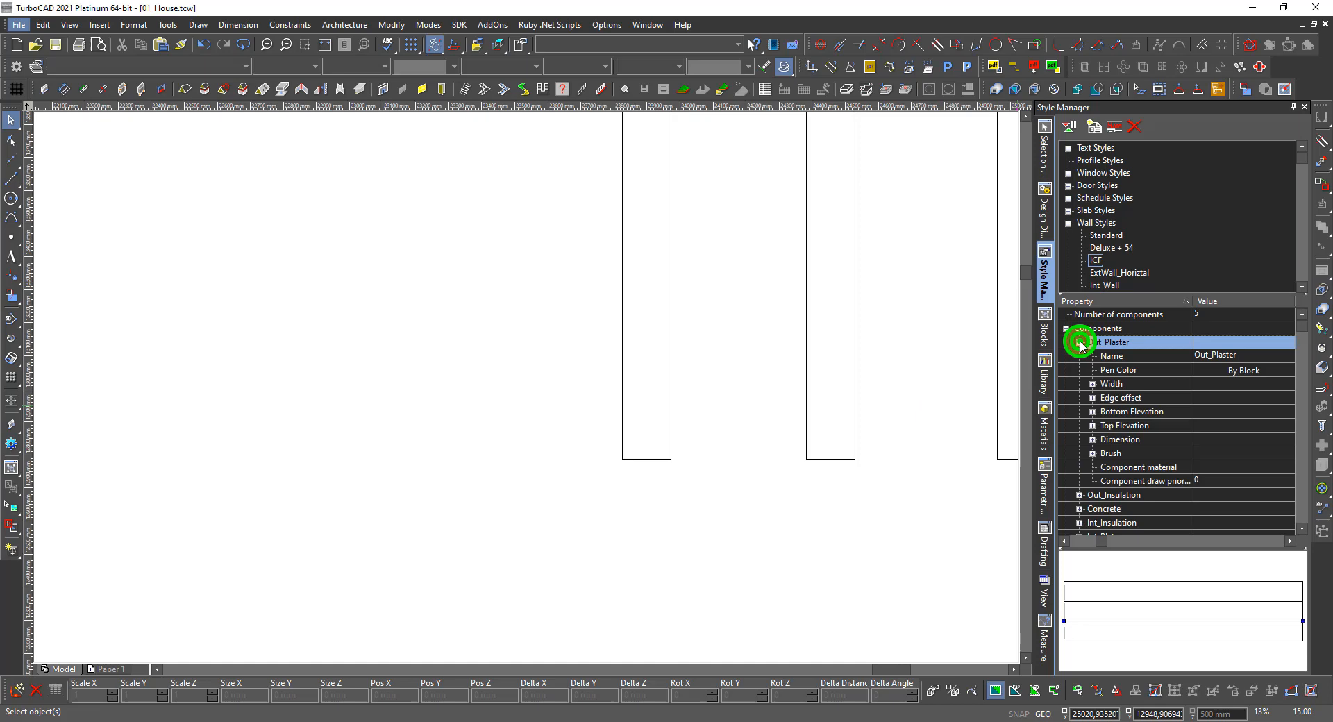
left_click(1093, 384)
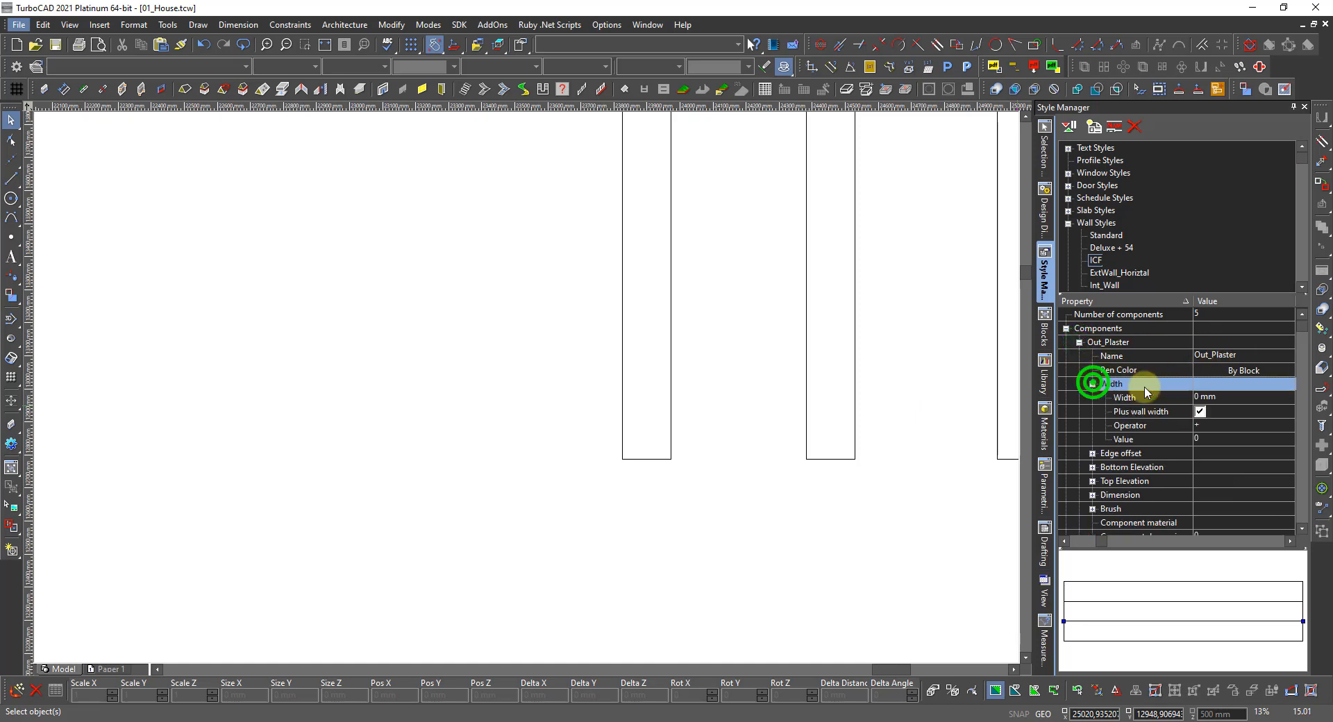
left_click(1202, 411)
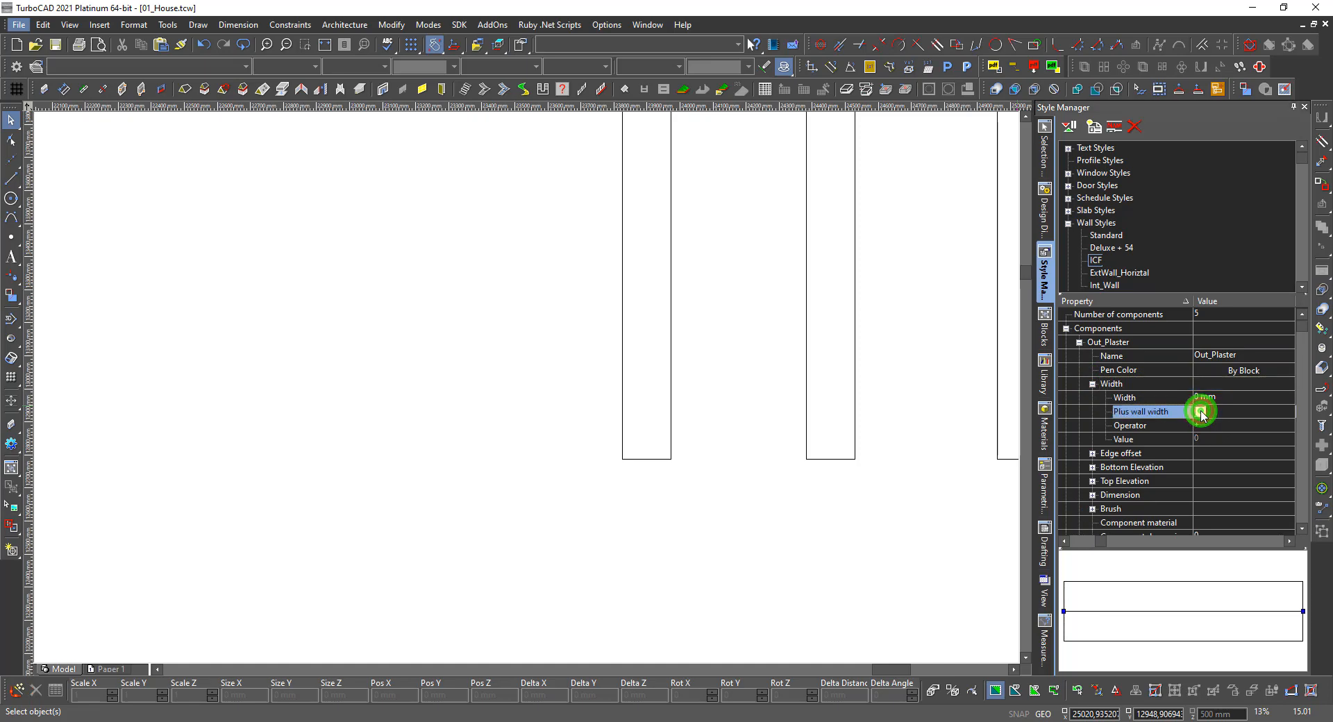
left_click(1201, 411)
left_click(1200, 412)
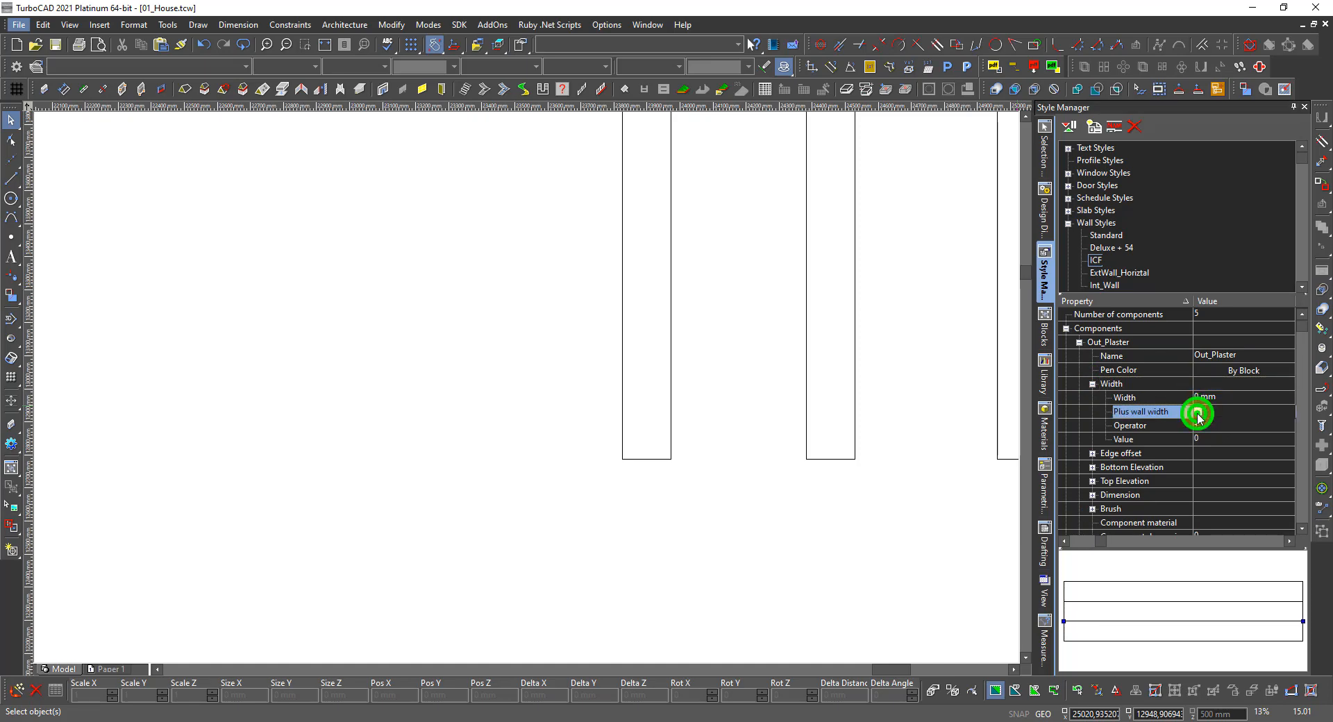
left_click(1231, 397)
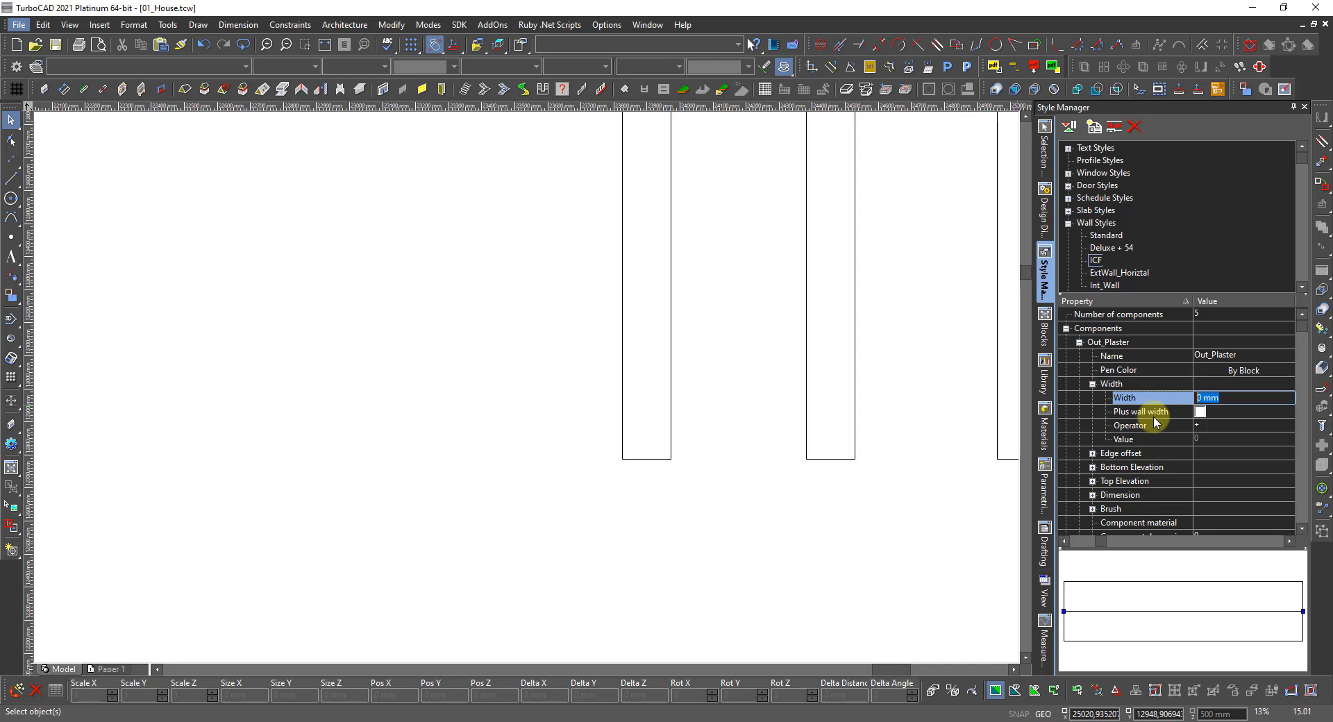
type("12")
key("Return")
Set the Out_Plaster component's edge offset to -112 mm
left_click(1092, 453)
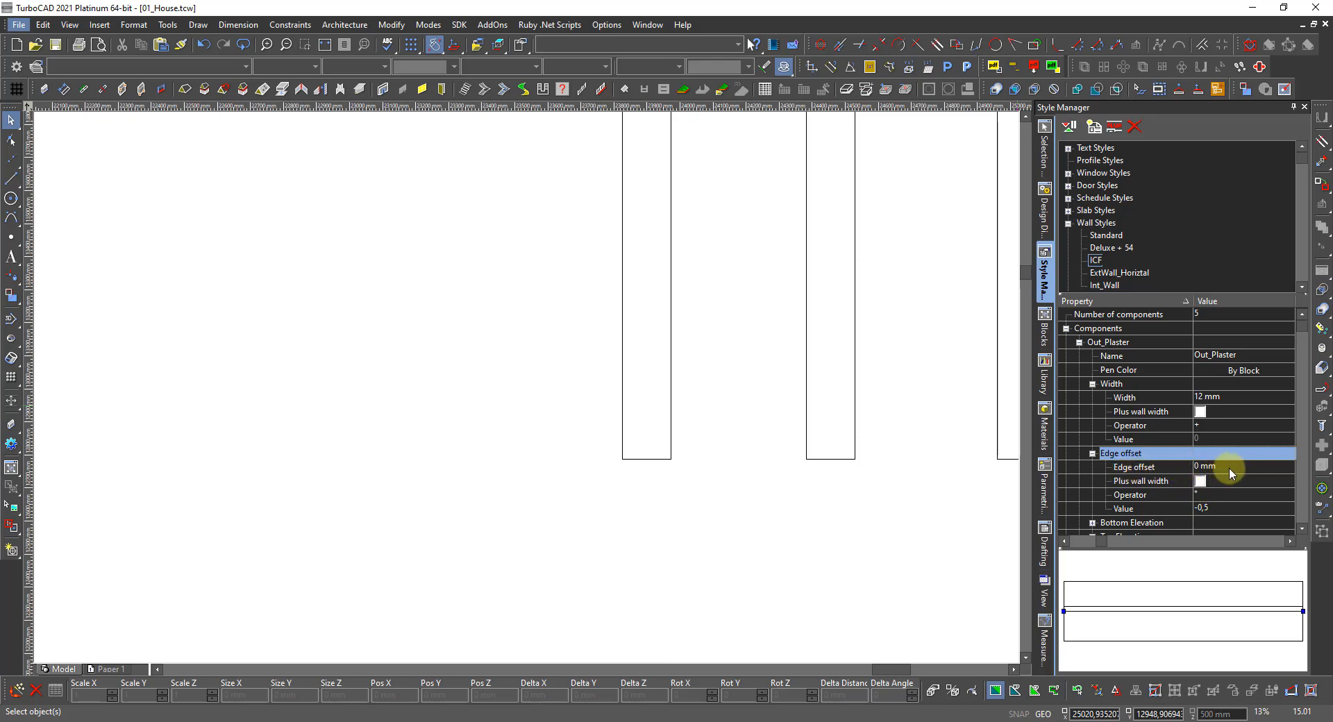
left_click(1227, 468)
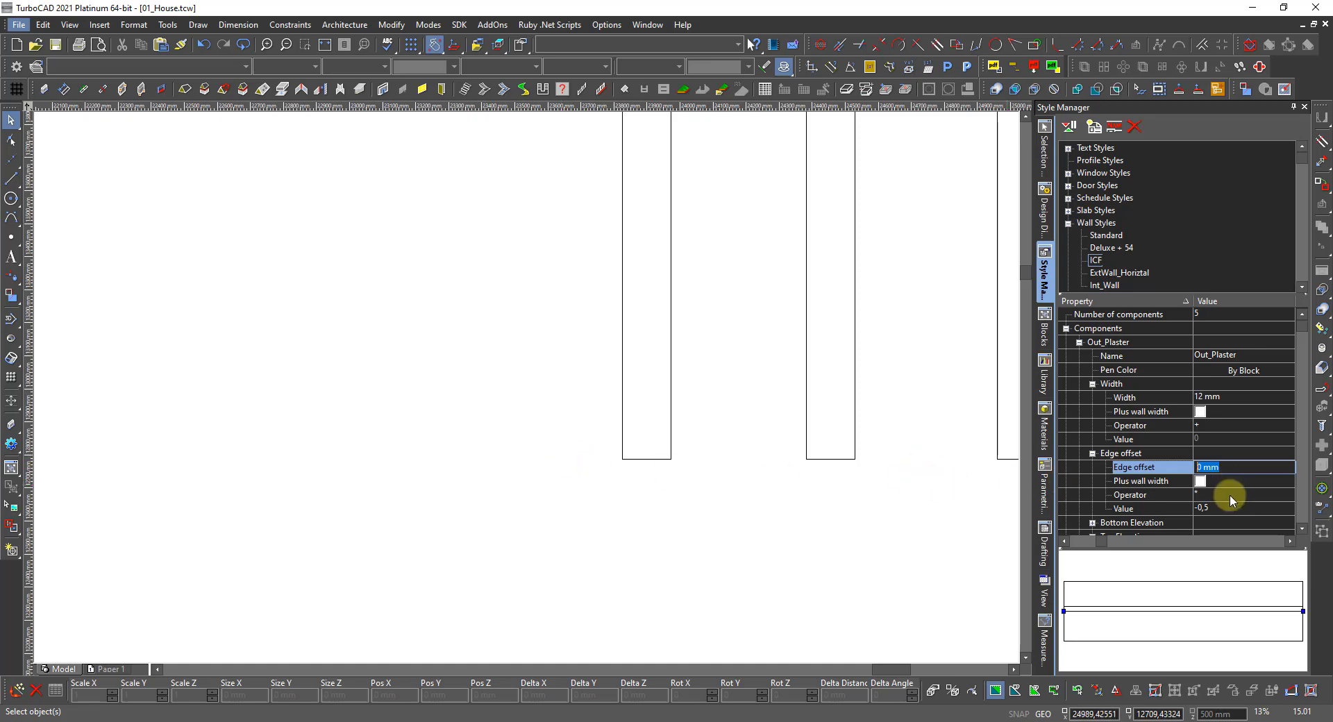
left_click(1230, 468)
left_click_drag(1231, 468, 1150, 470)
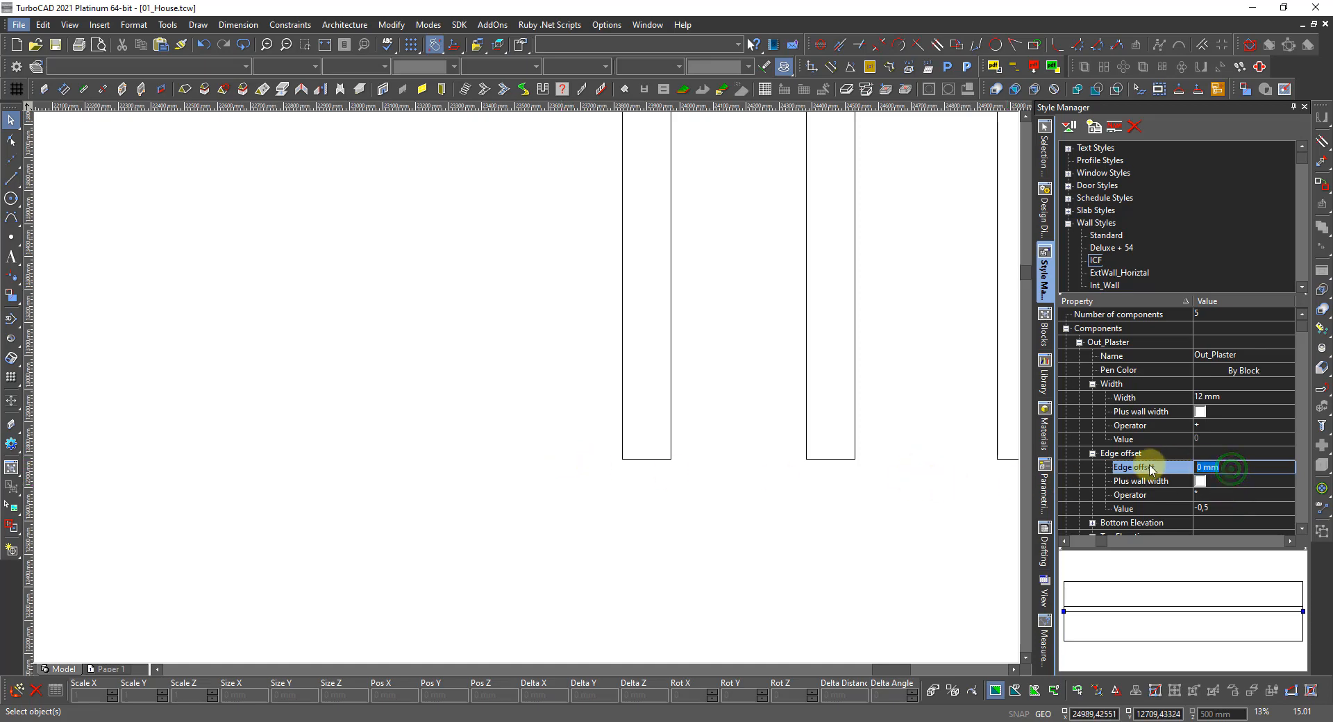
type("-112")
key("Return")
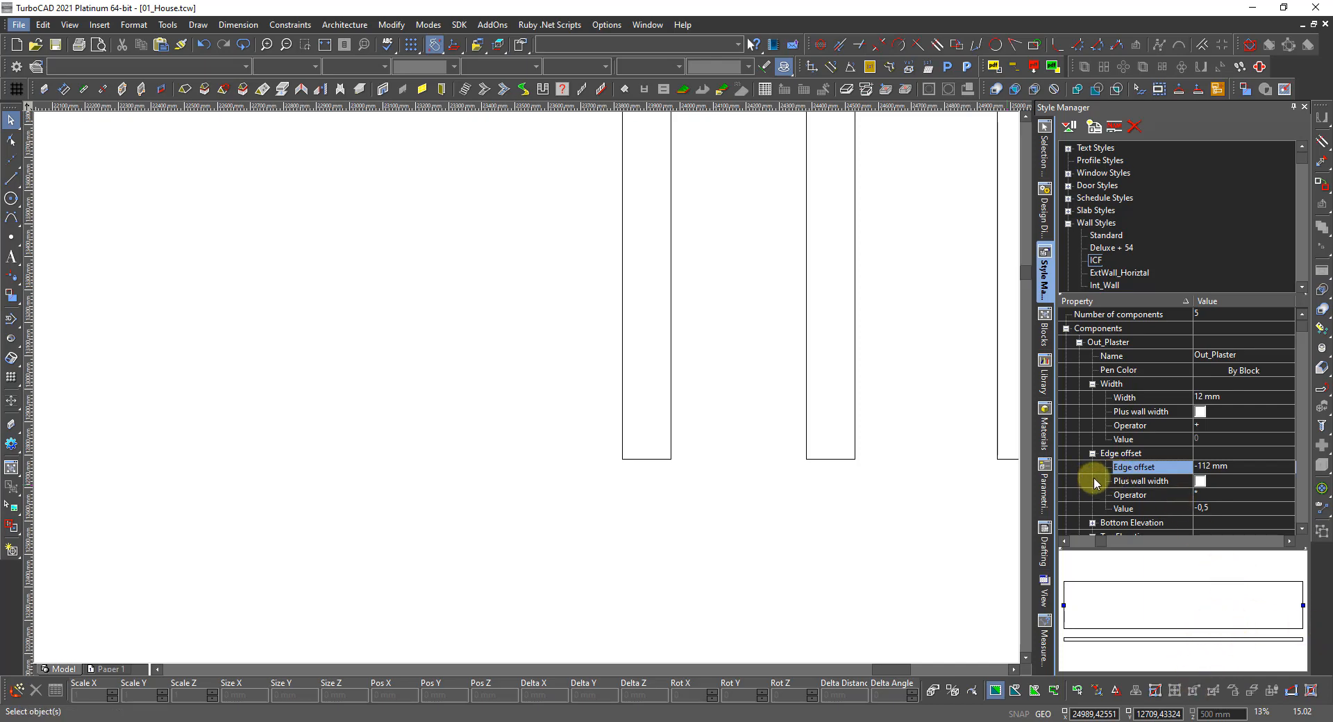
Give the Out_Plaster component a Solid brush pattern in Black
scroll(1137, 502, "down", 1)
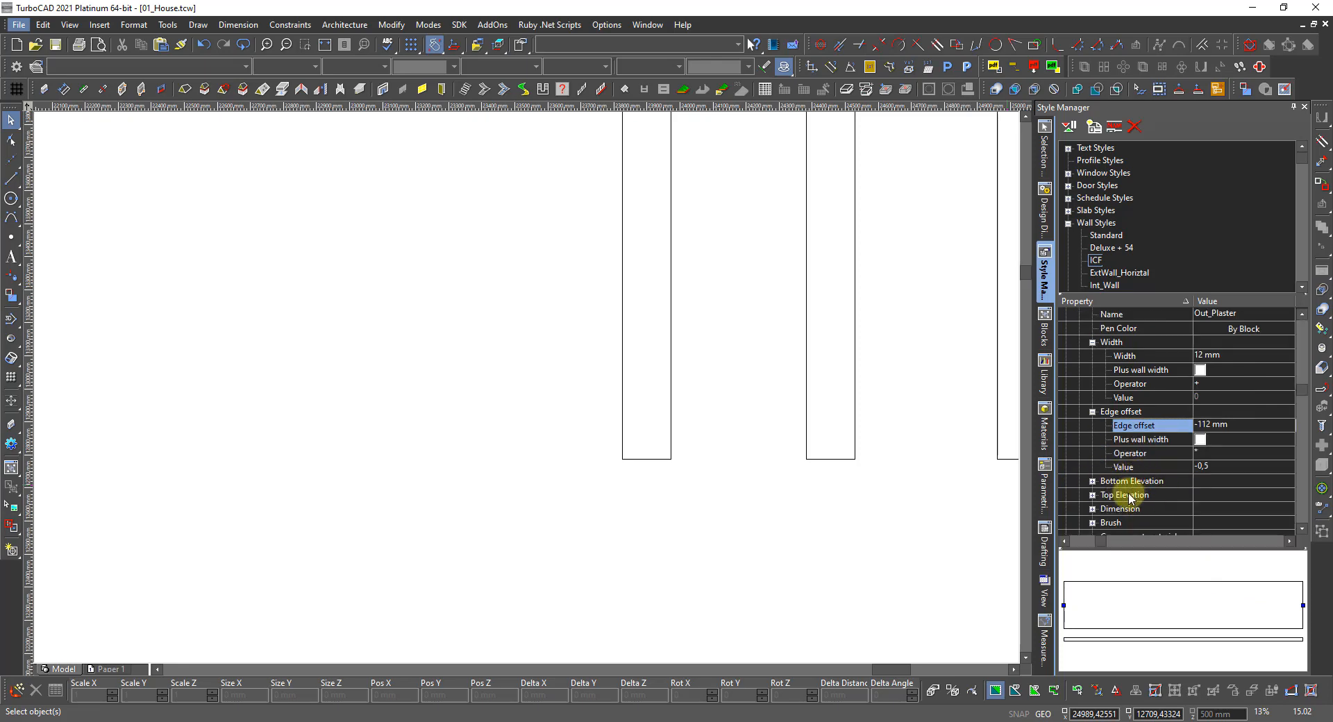
scroll(1105, 501, "down", 1)
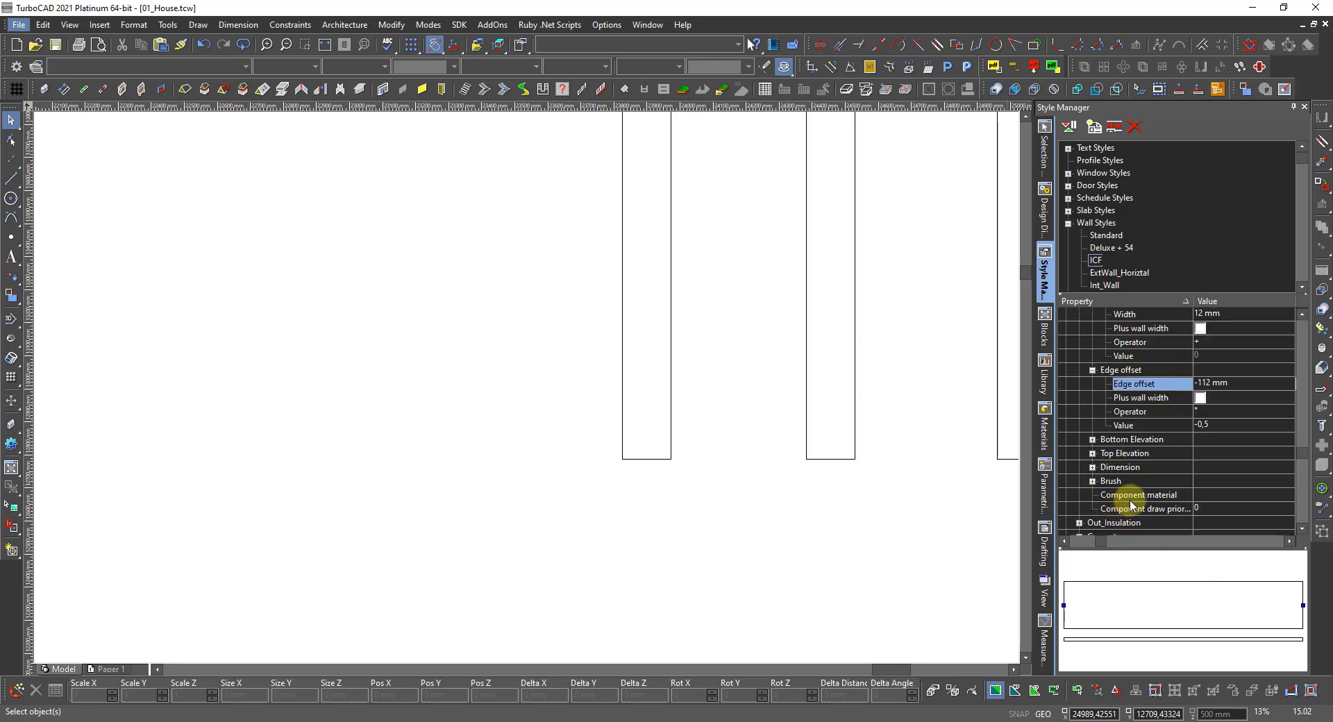
left_click(1092, 484)
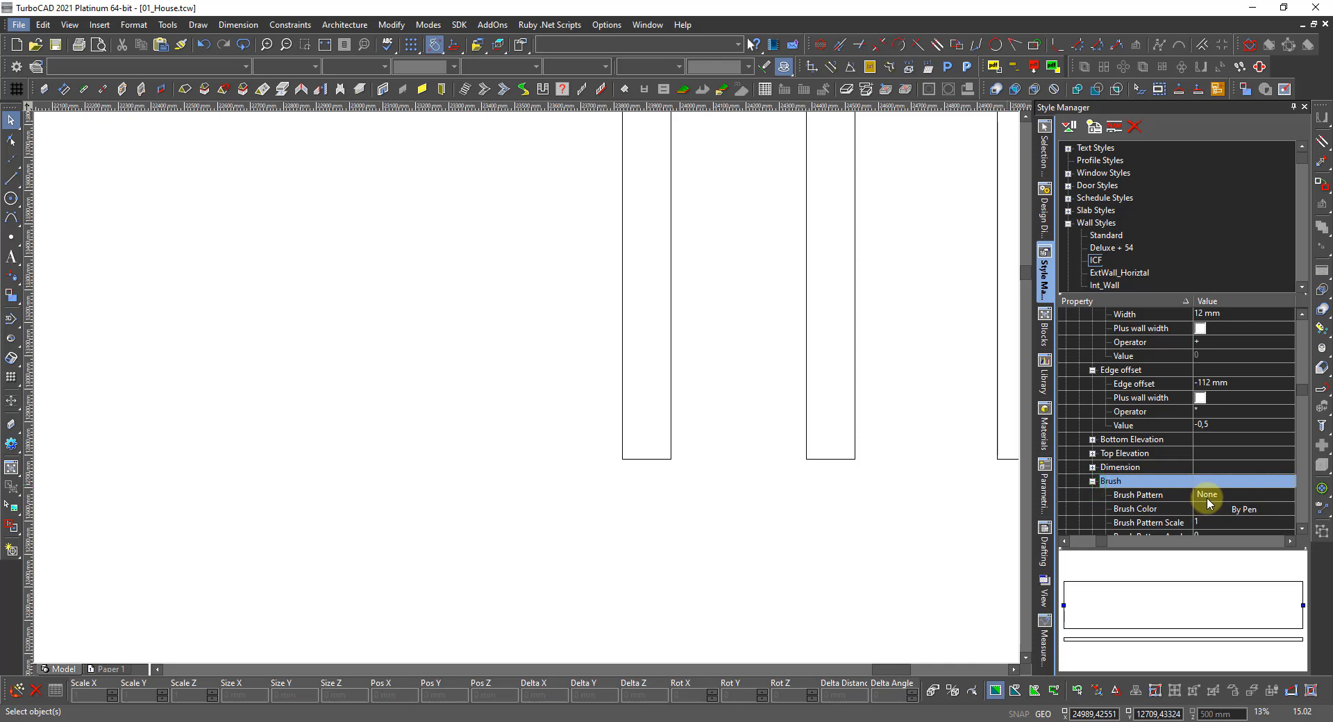
left_click(1207, 497)
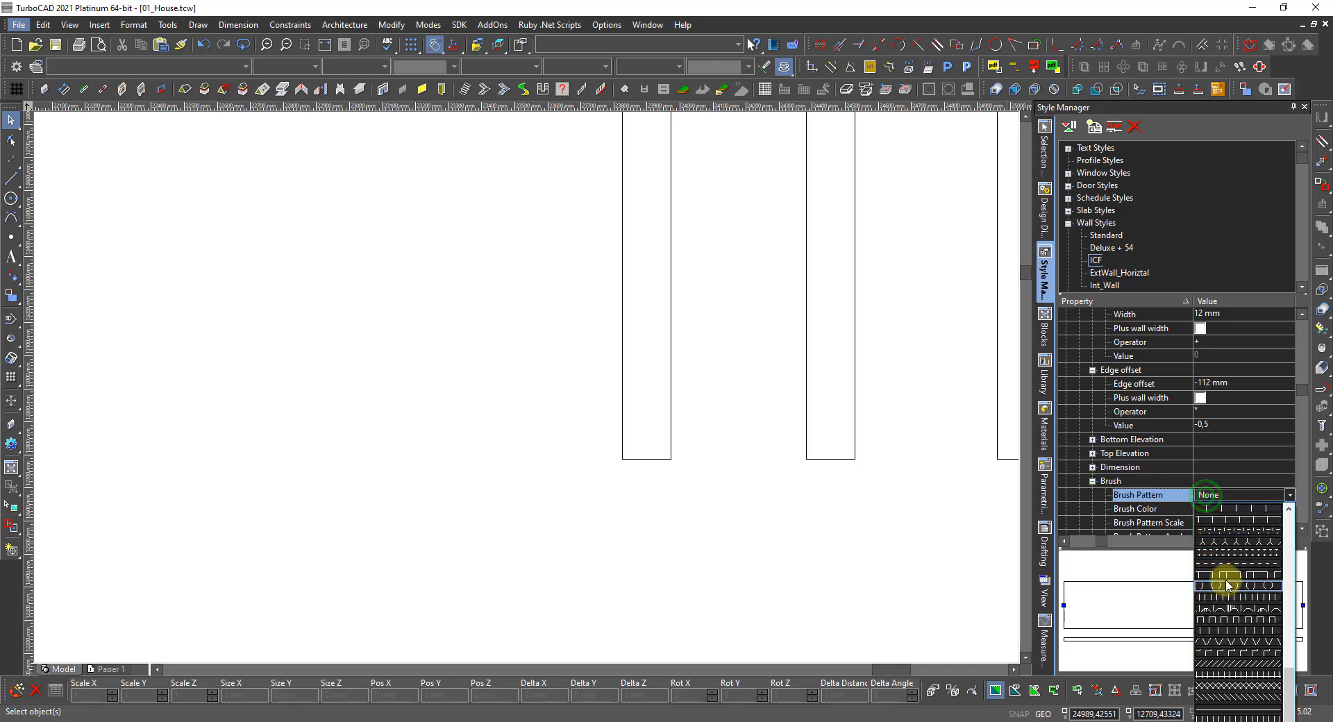
left_click_drag(1290, 690, 1299, 534)
left_click(1254, 509)
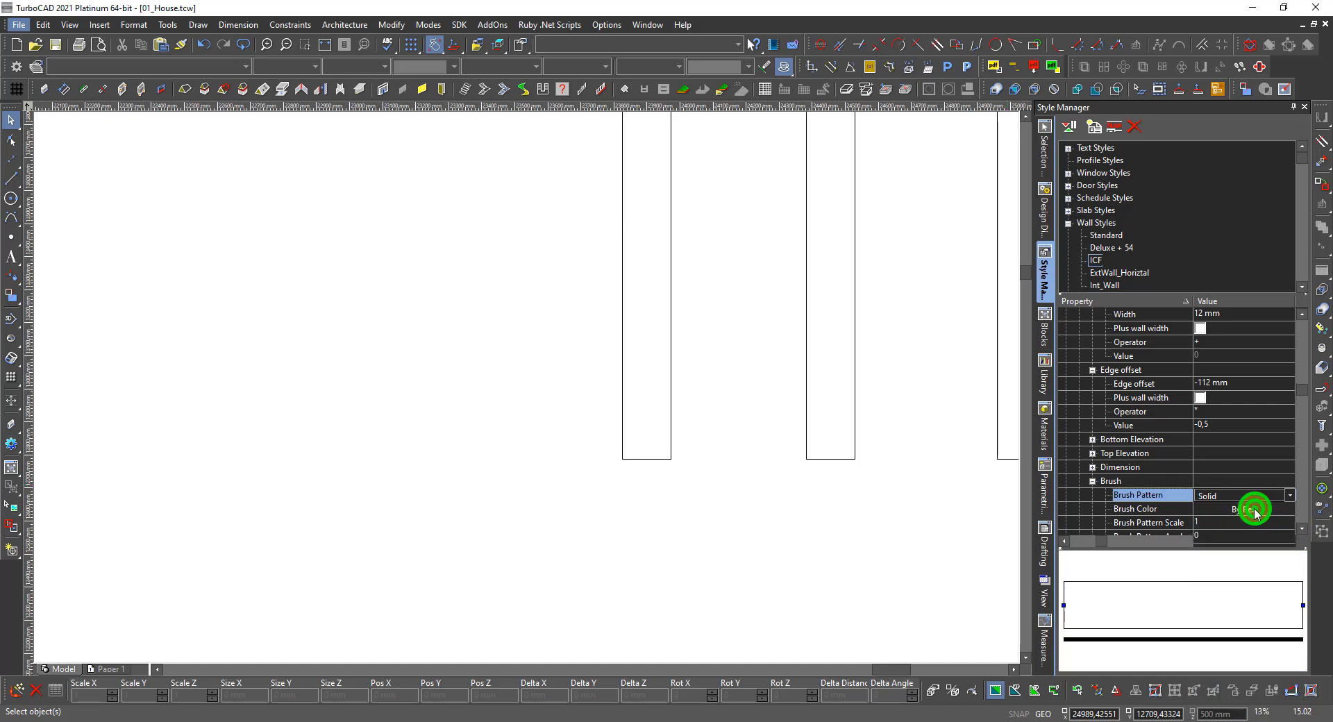
left_click(1215, 512)
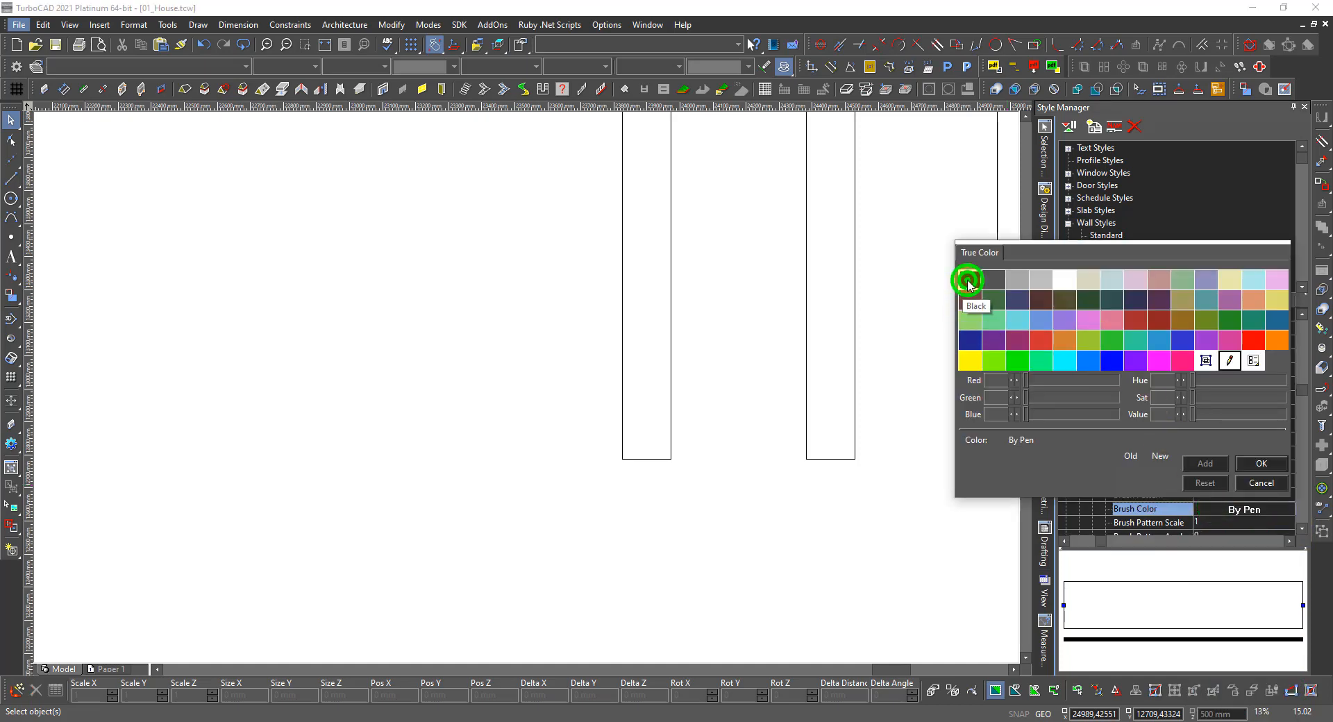
left_click(967, 280)
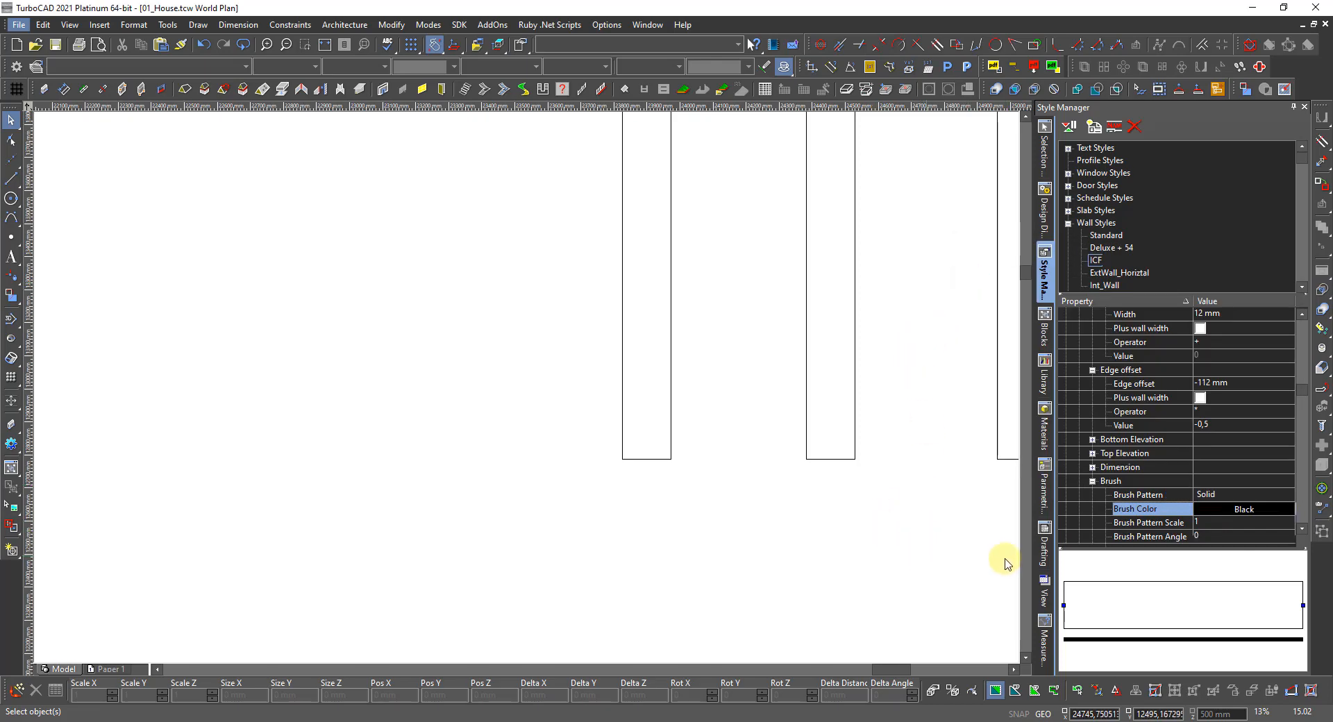
Set the Out_Insulation component's width to 100 mm with the plus wall width option turned off
scroll(1128, 535, "down", 2)
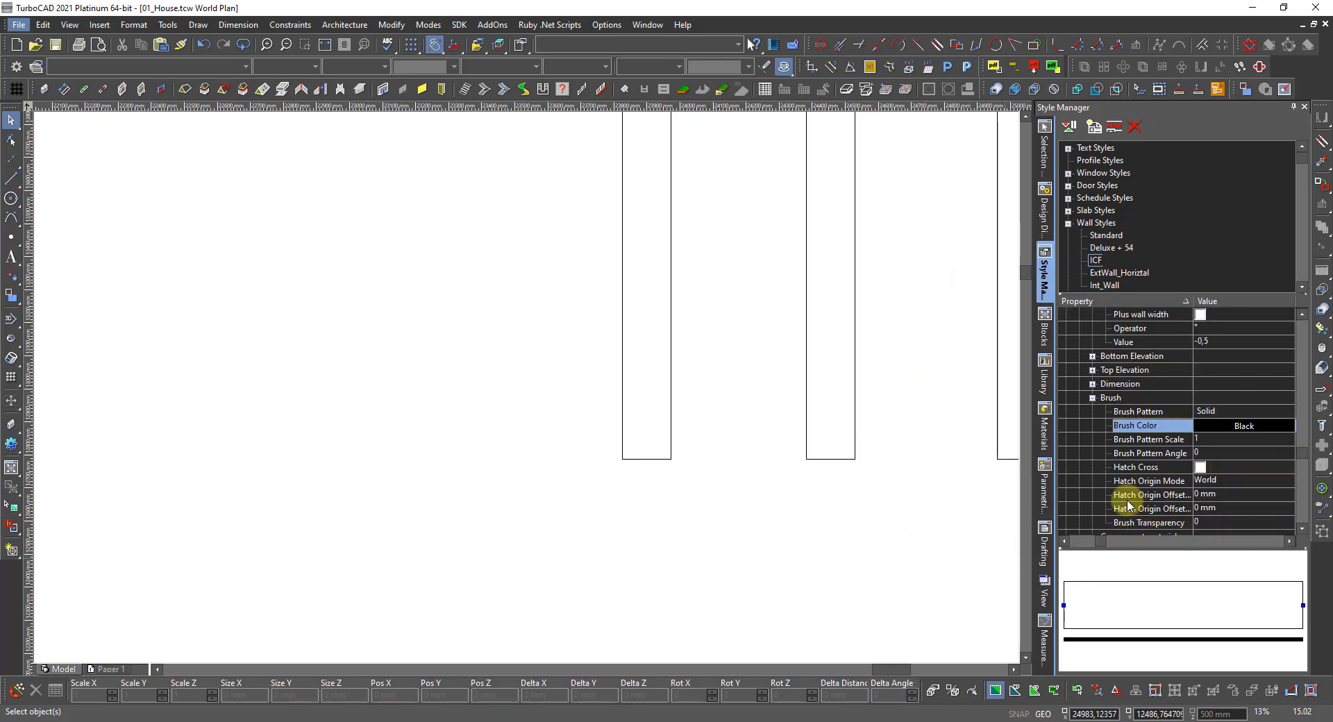
scroll(1123, 446, "down", 2)
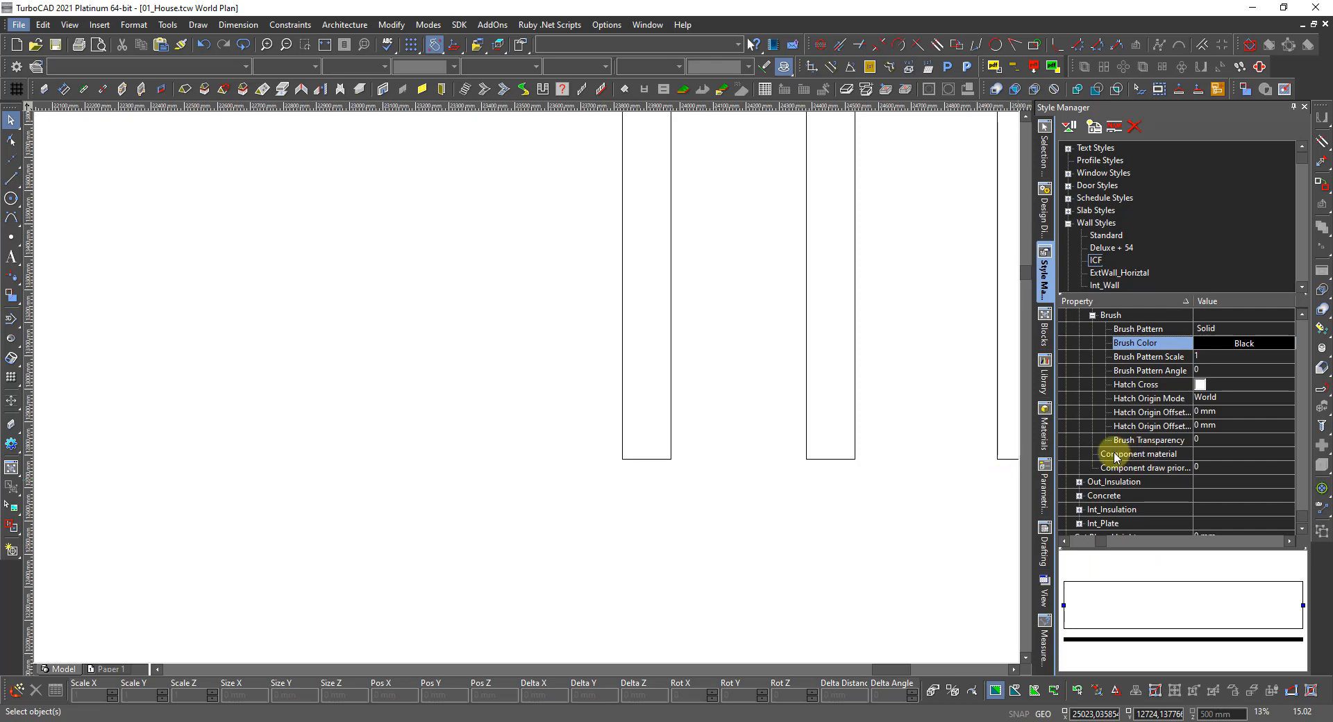
scroll(1116, 454, "up", 7)
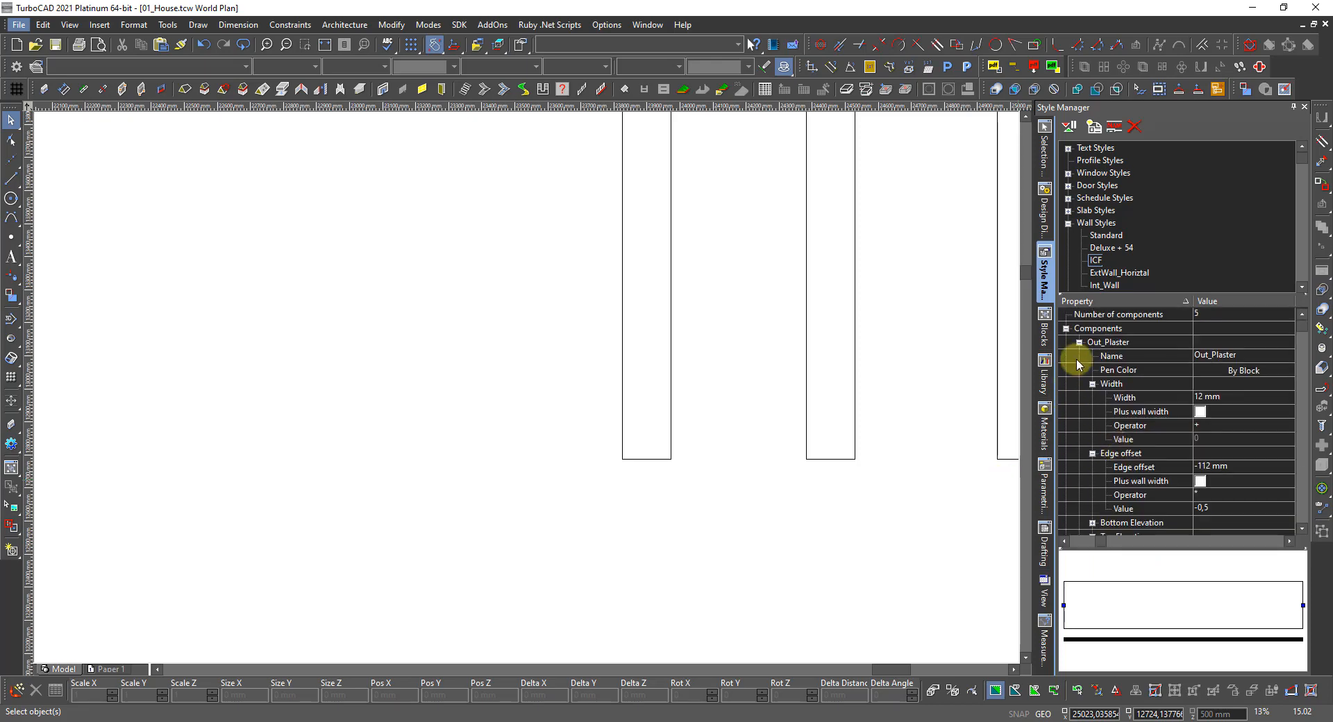
left_click(1079, 343)
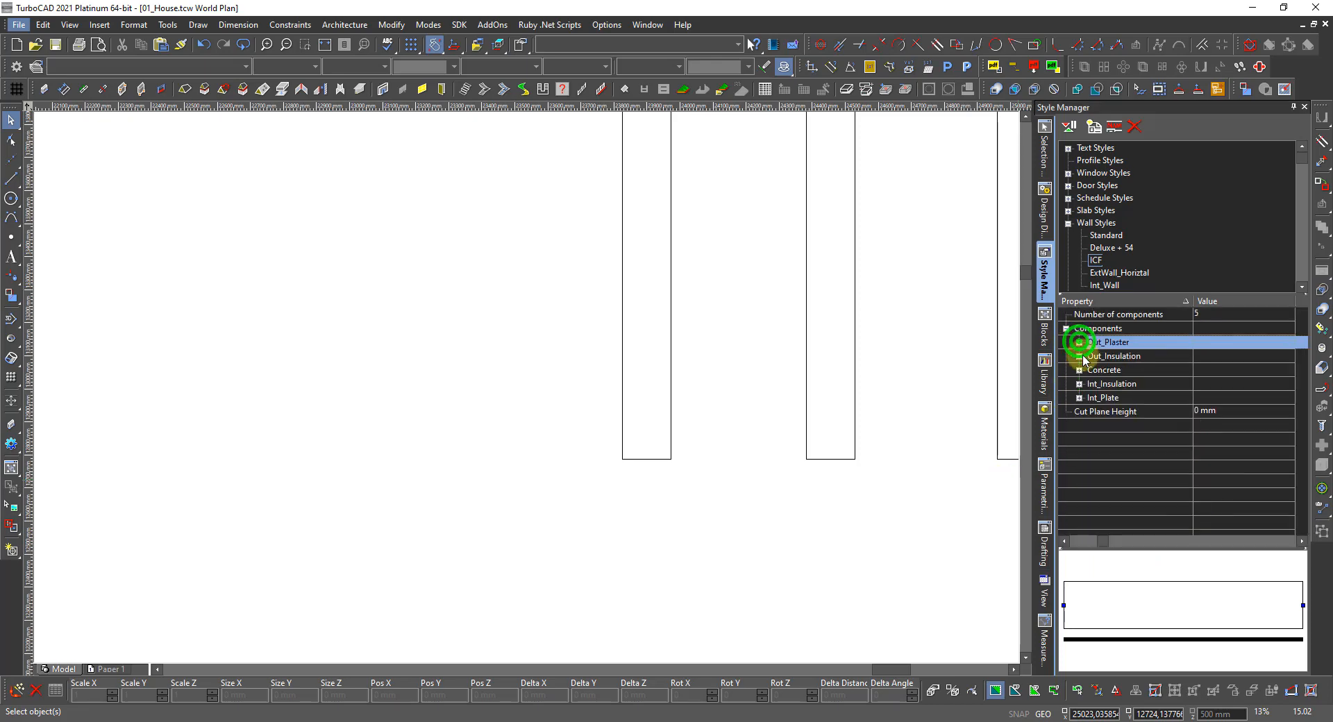
left_click(1079, 356)
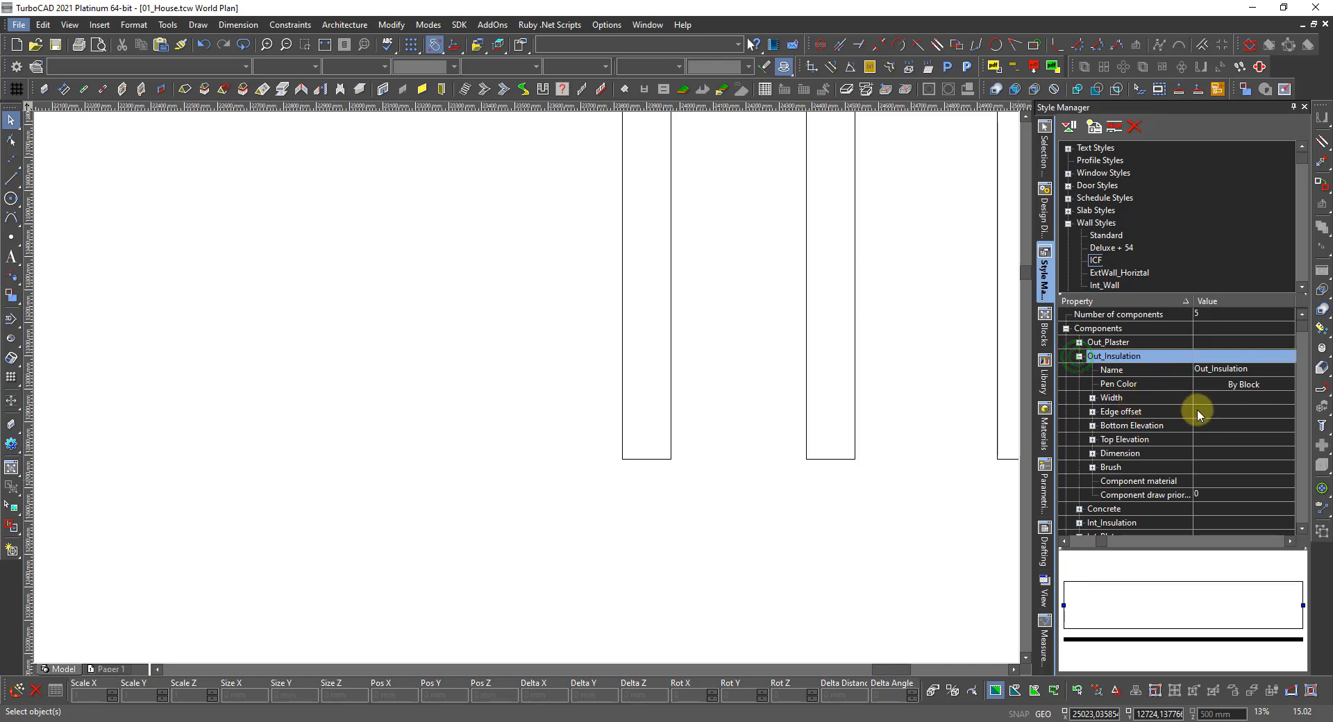
left_click(1092, 398)
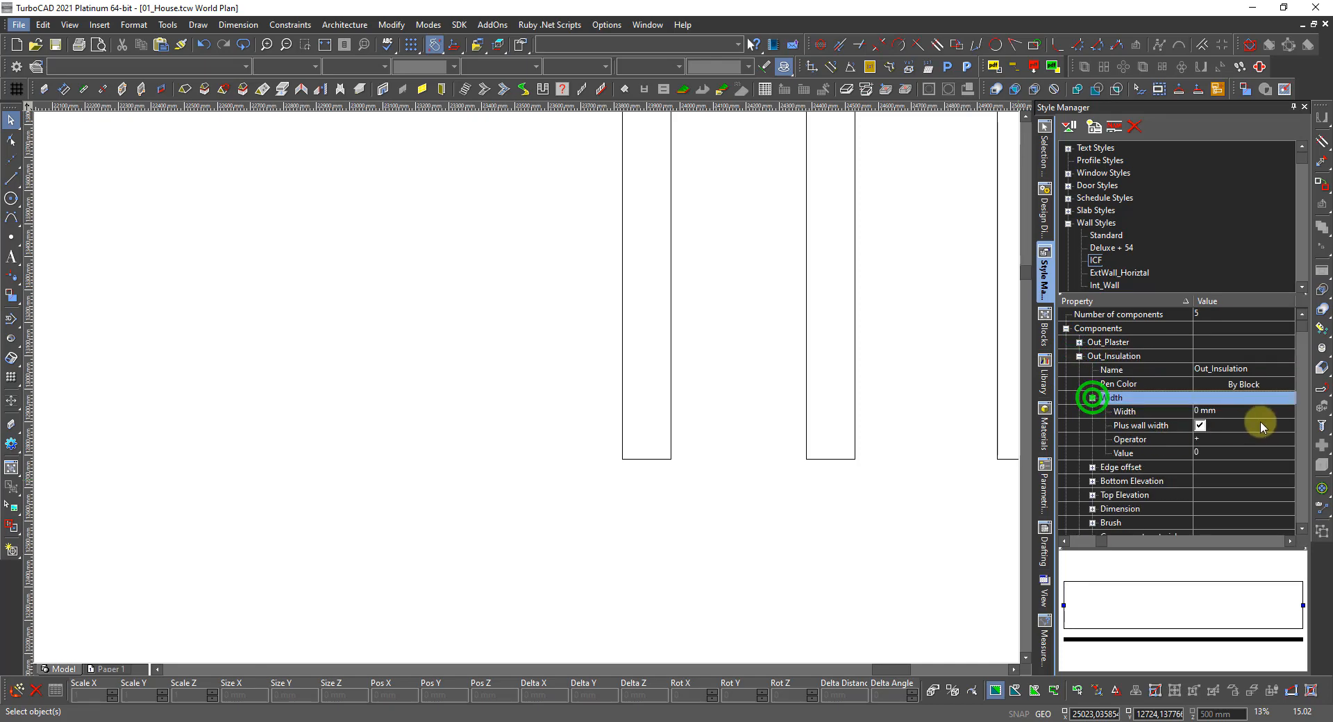
left_click(1199, 425)
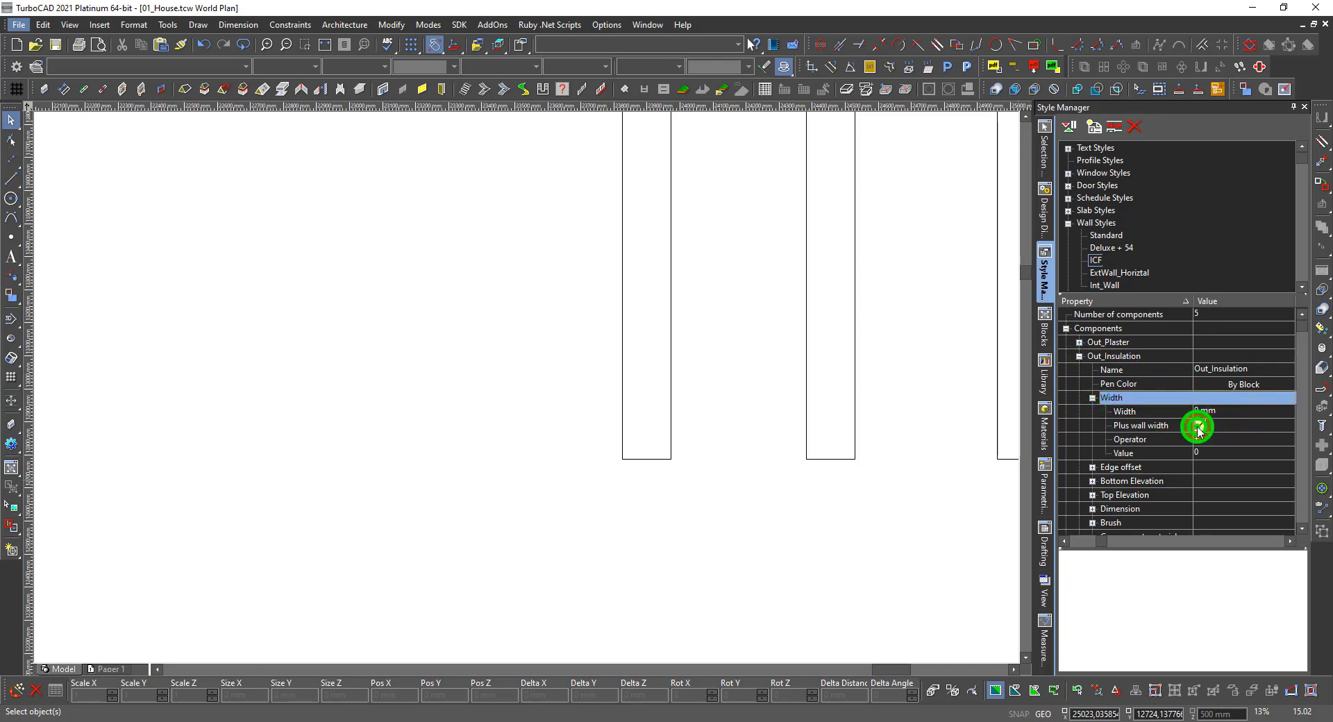
left_click(1234, 412)
left_click(1245, 412)
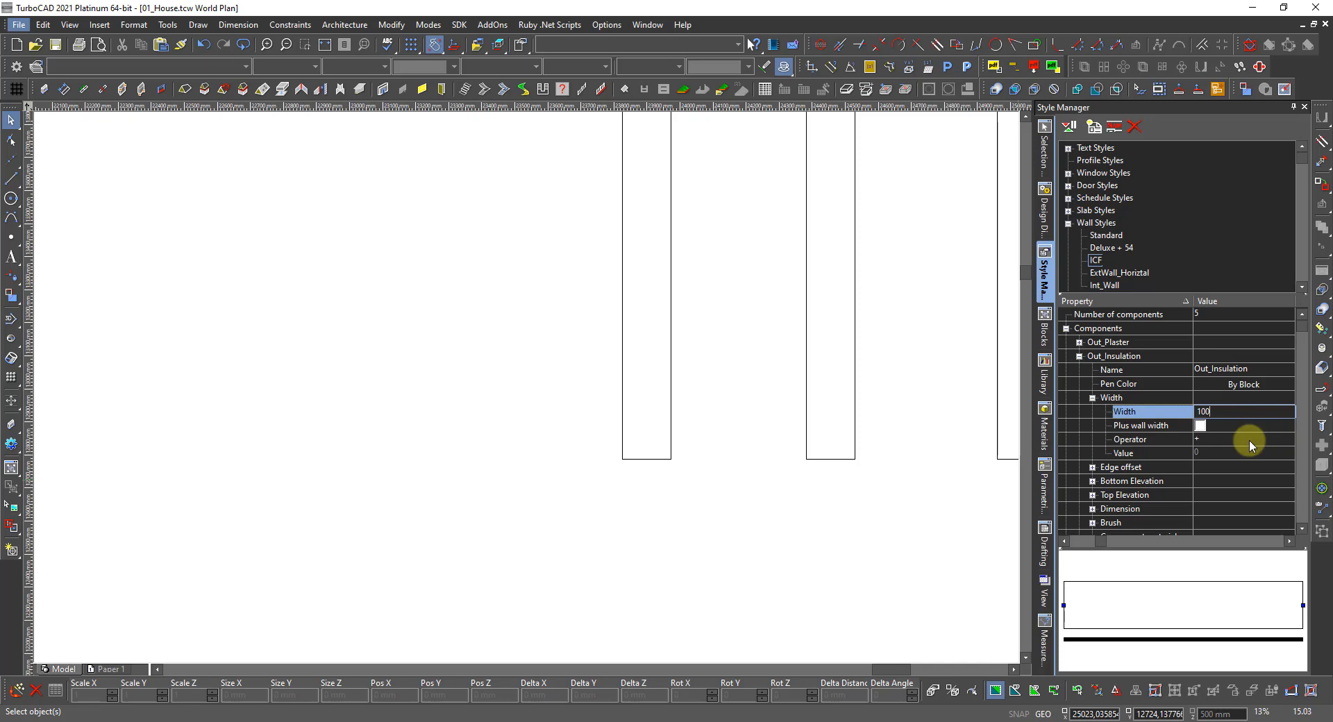
key("Return")
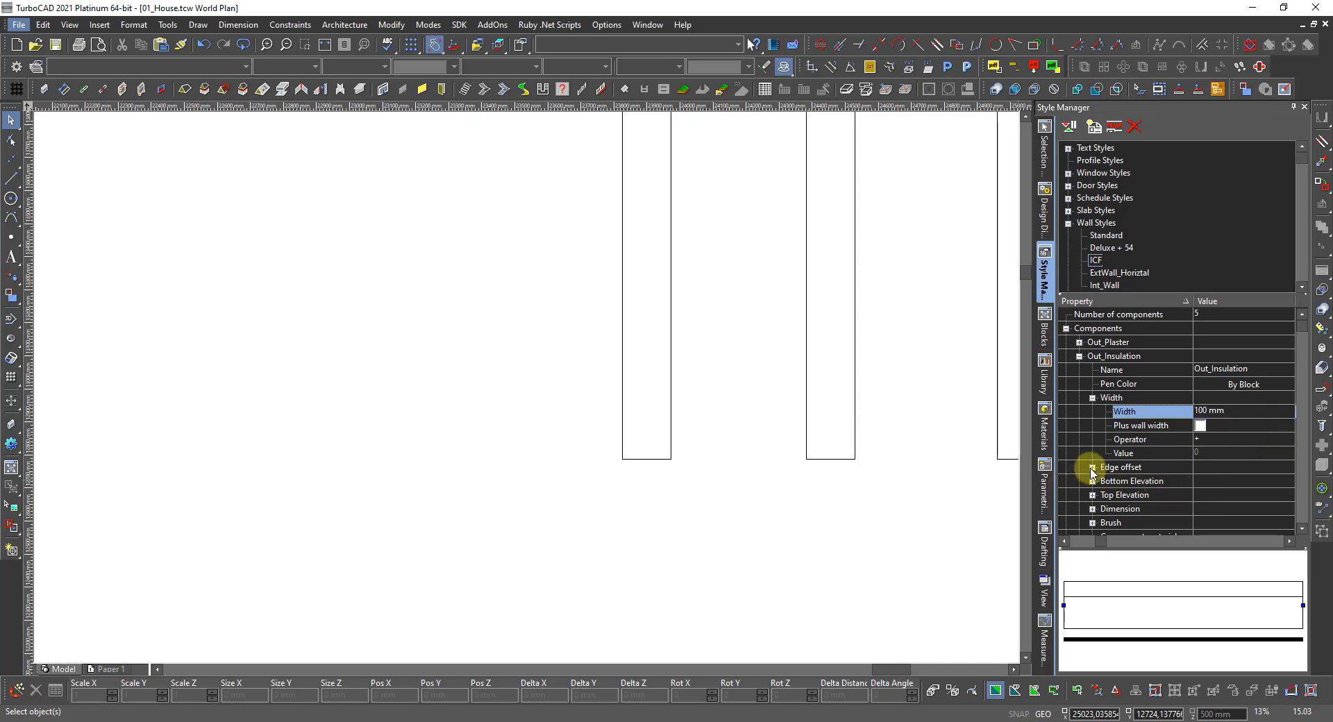
Turn off plus wall width for the Out_Insulation component's edge offset and set the offset to -100 mm
left_click(1092, 468)
left_click(1201, 495)
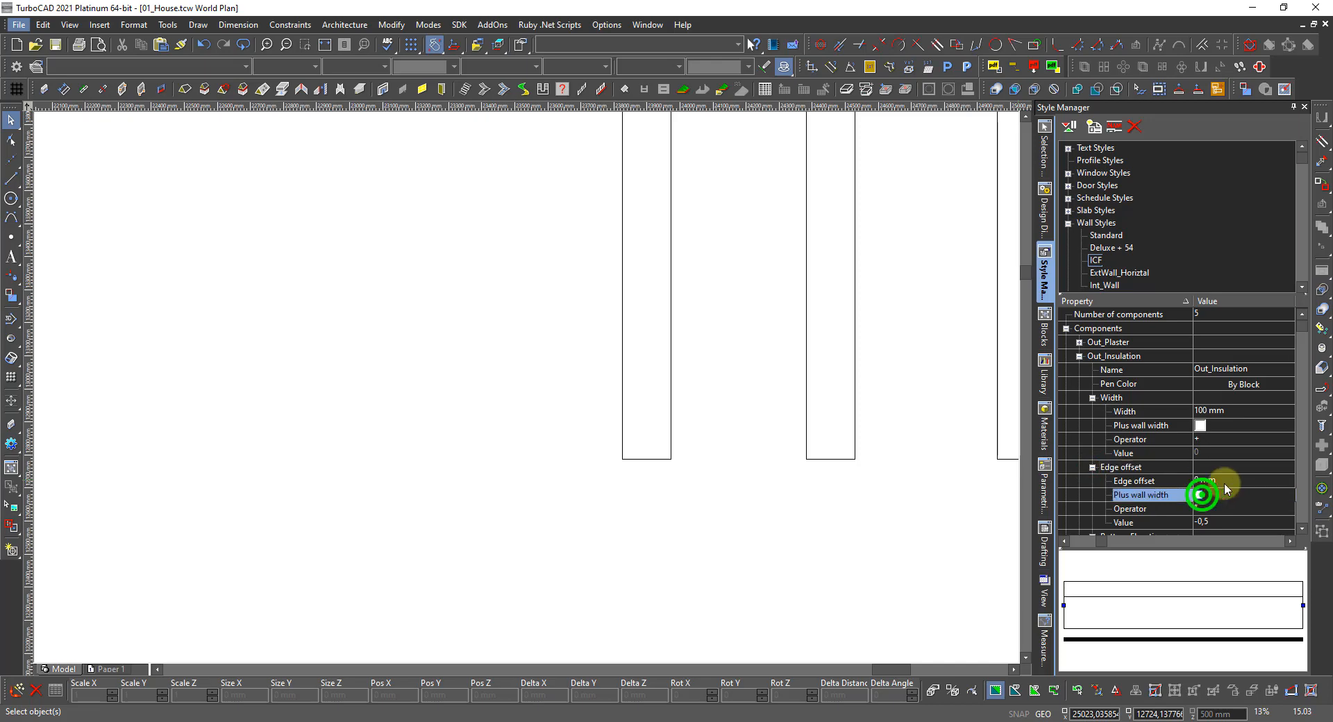
left_click(1242, 480)
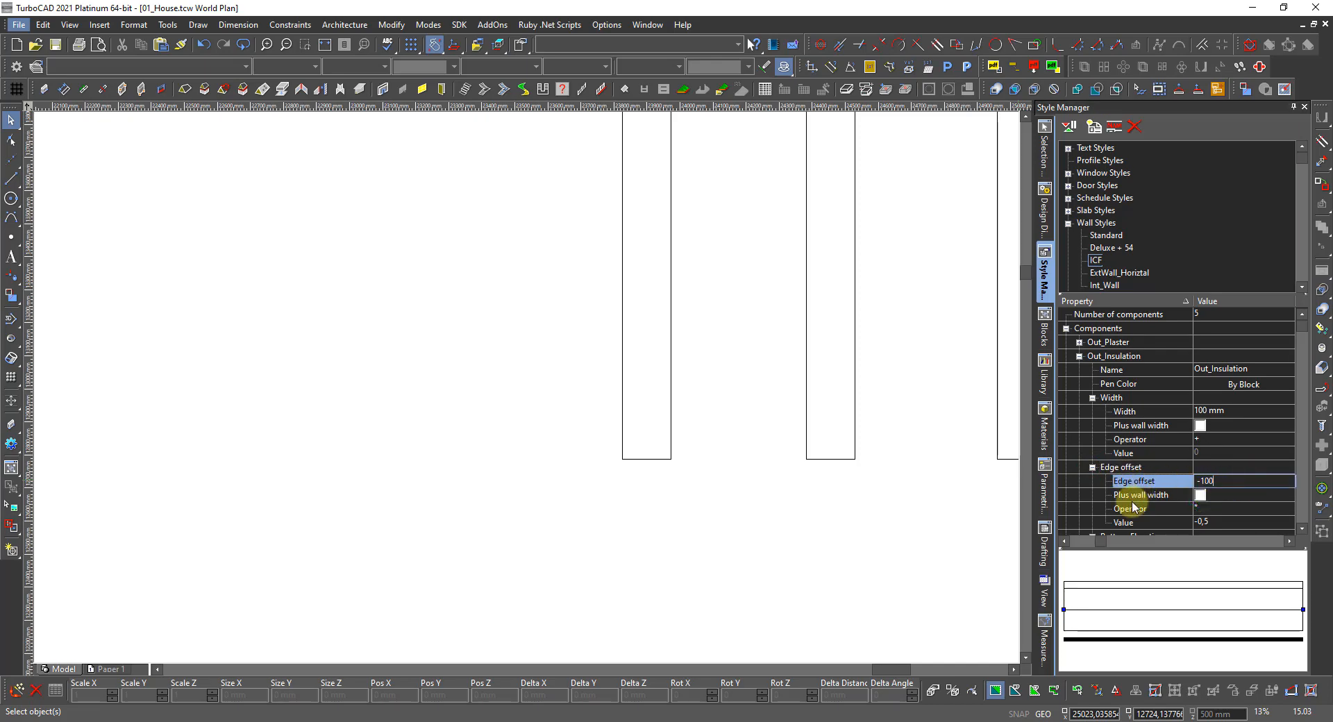
type("-100")
key("Return")
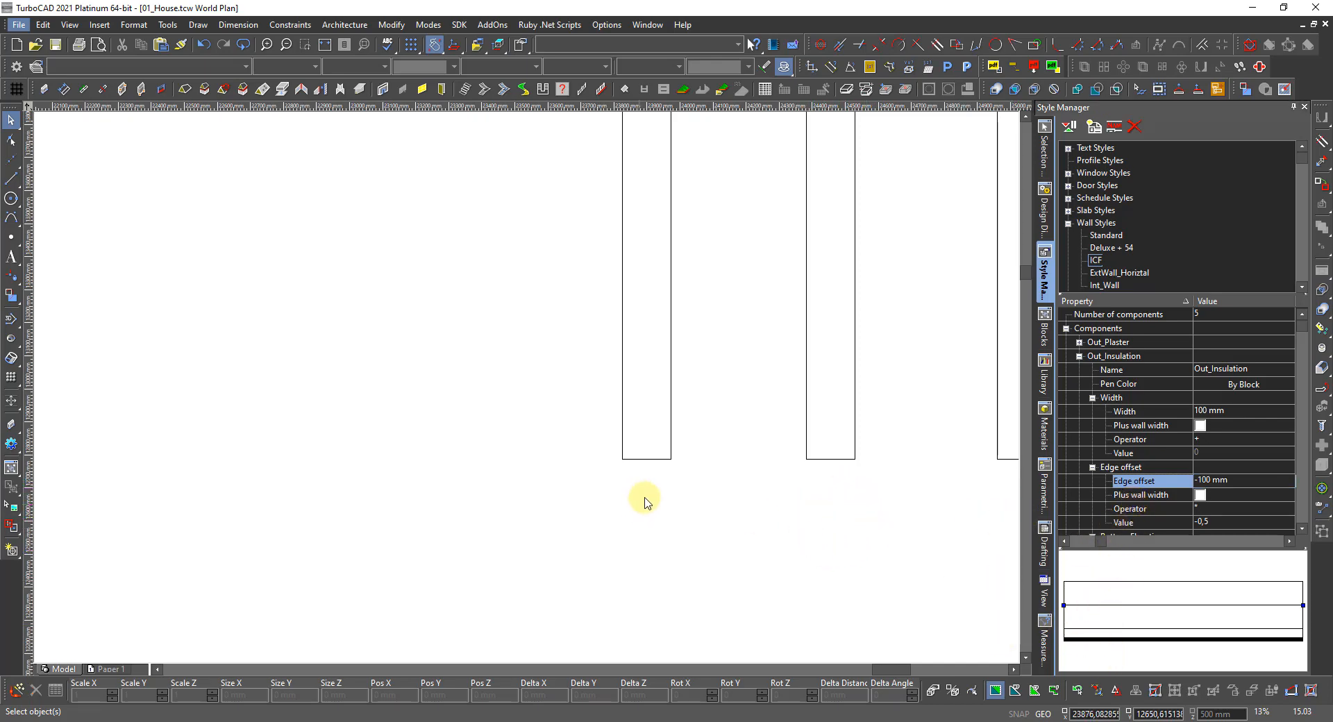
Assign the ExtWall_Horiztal wall style to the leftmost of the three separate walls
left_click(654, 459)
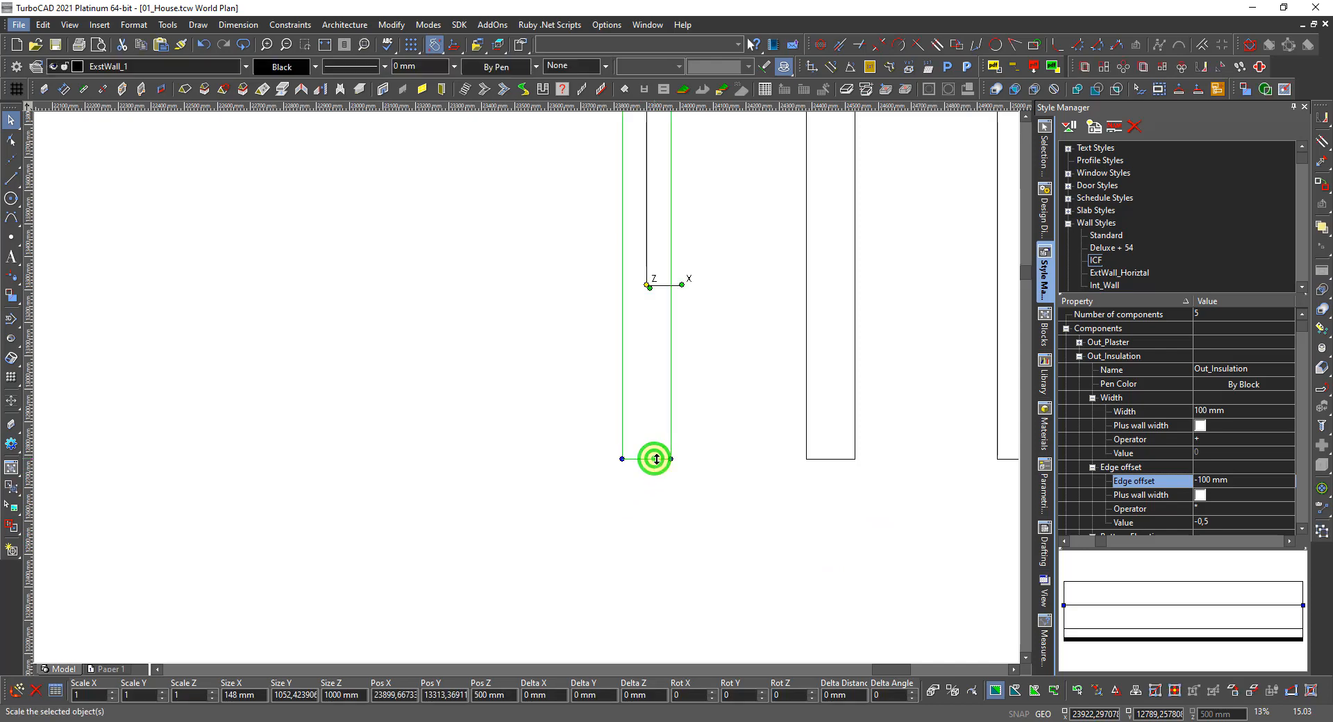
left_click(1045, 148)
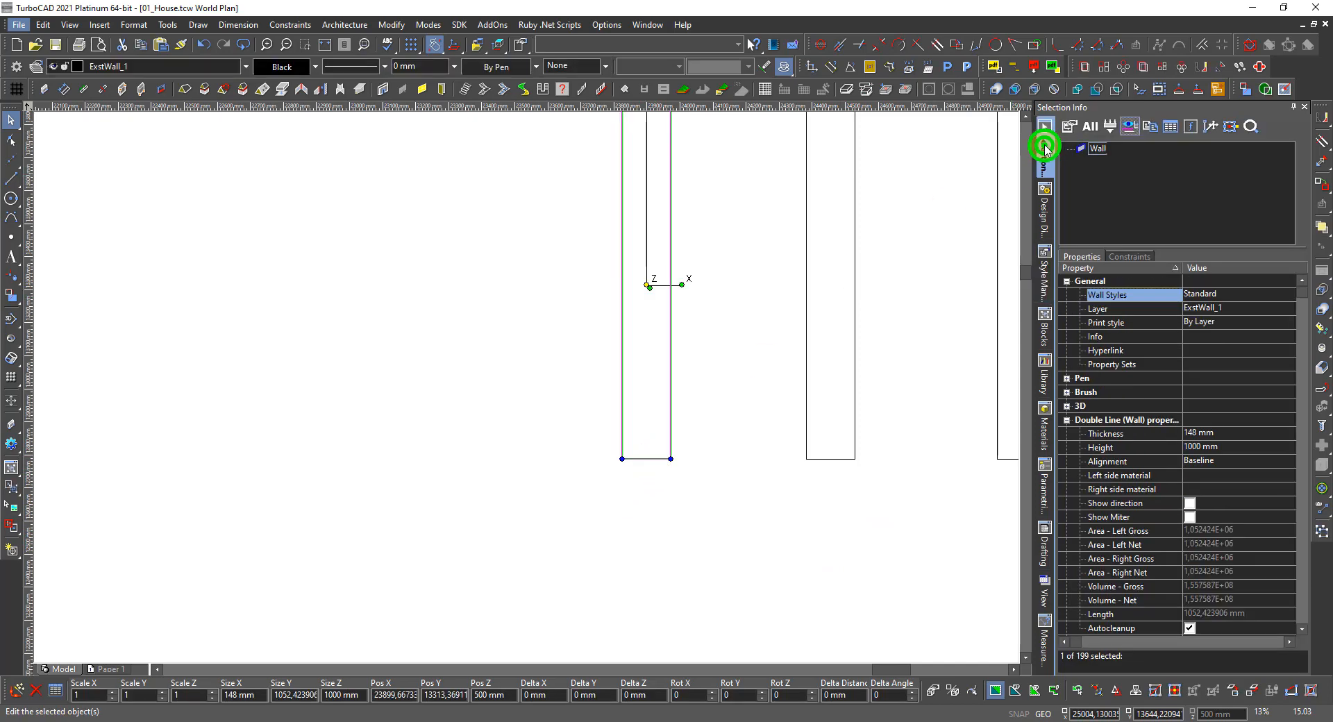
left_click(1206, 297)
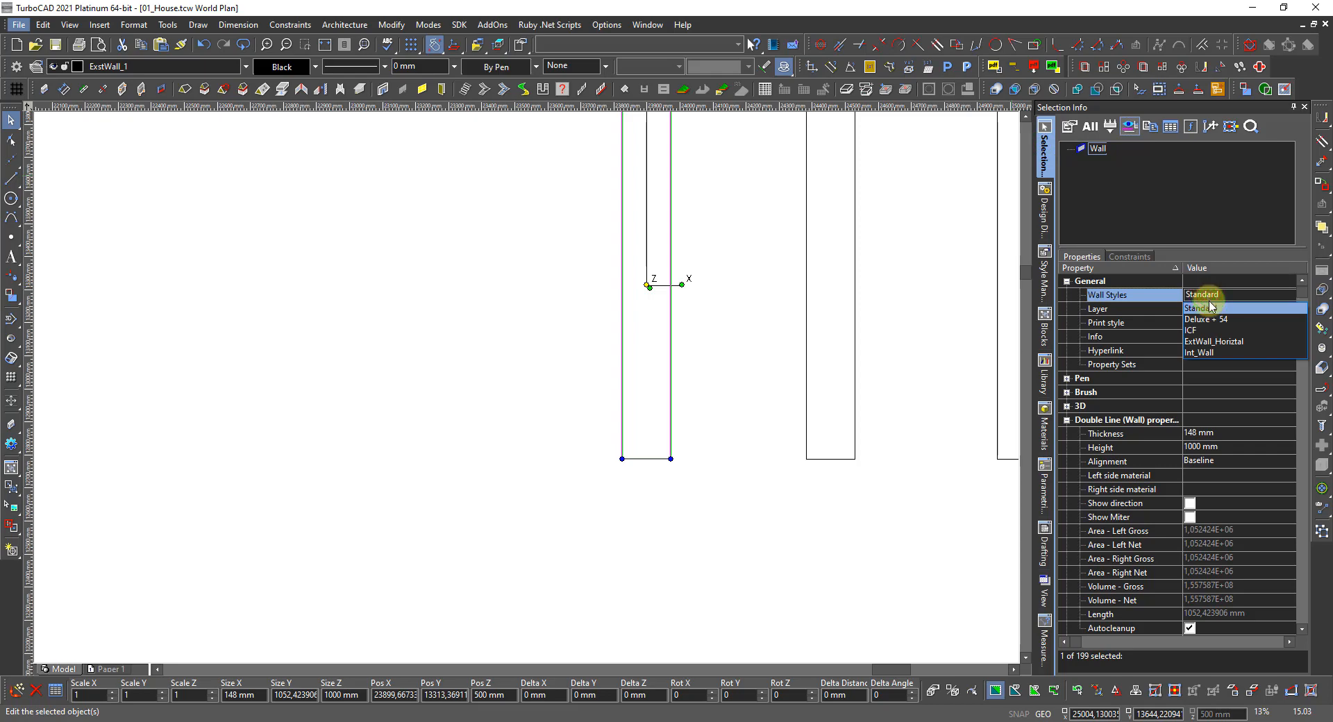
left_click(1218, 341)
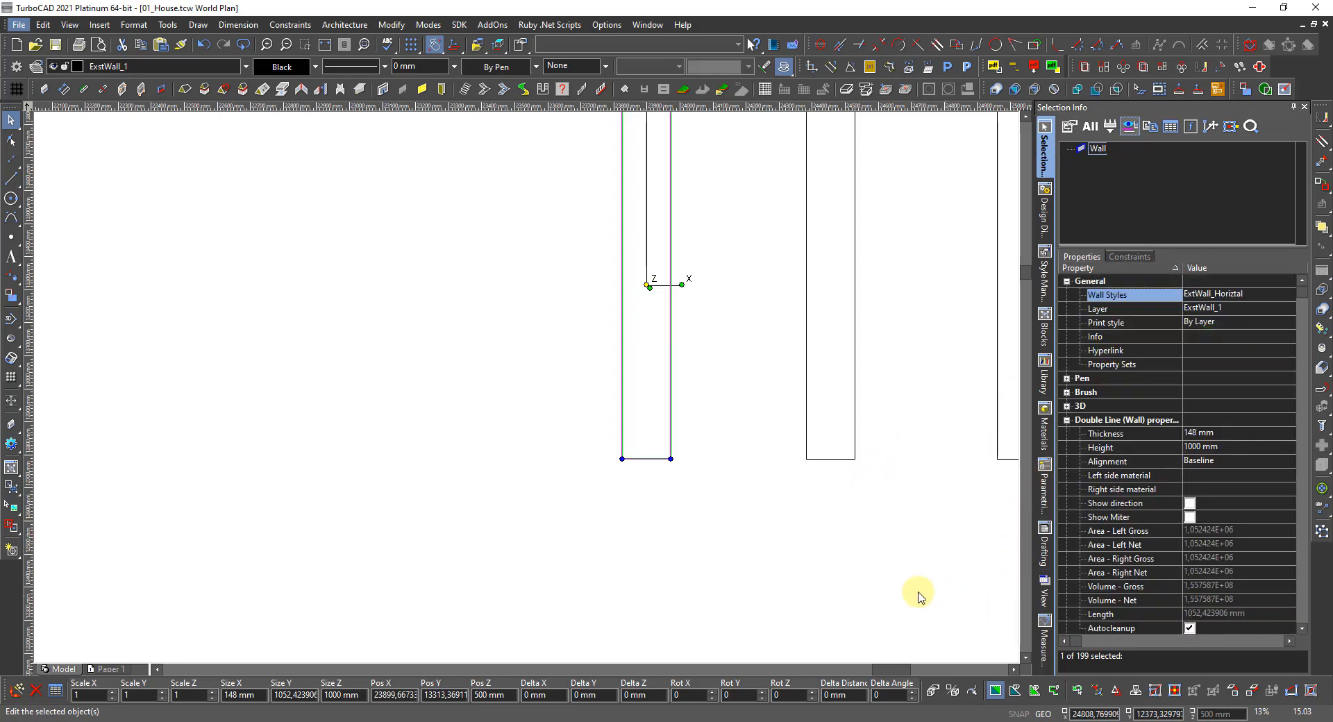
left_click(759, 560)
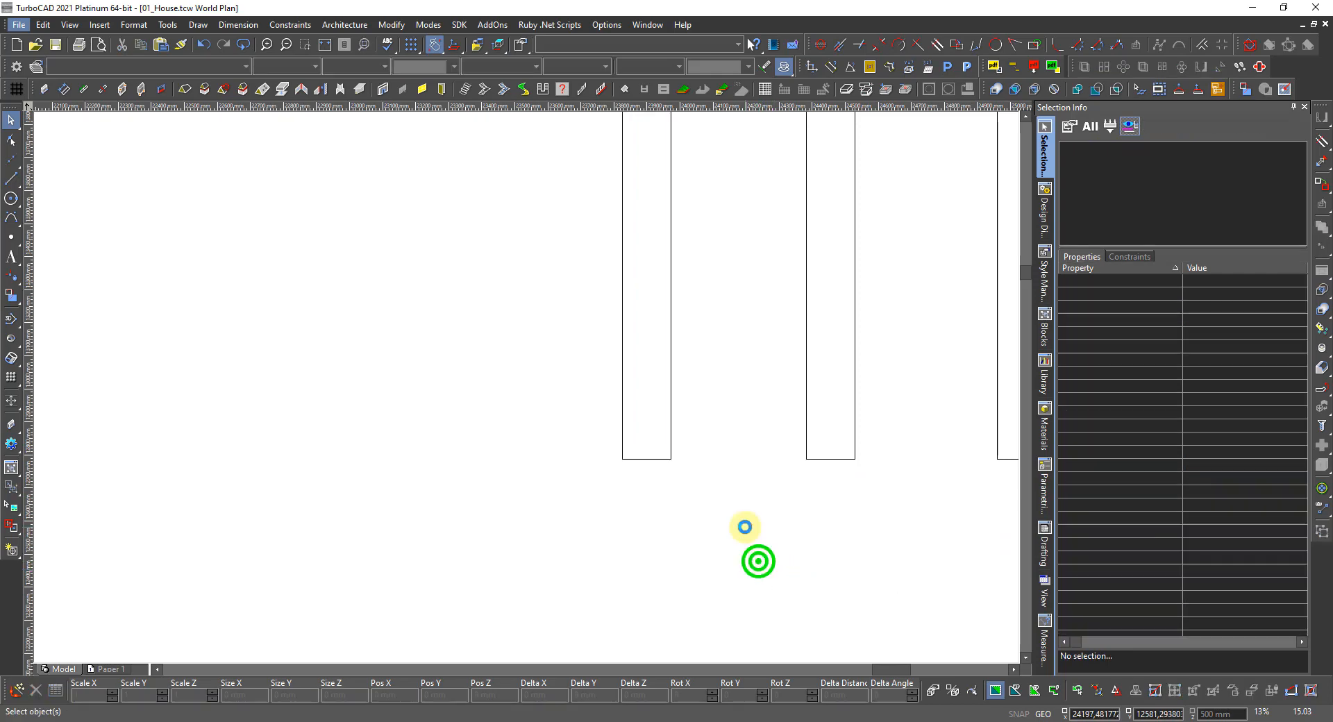
scroll(529, 382, "down", 4)
scroll(524, 335, "up", 4)
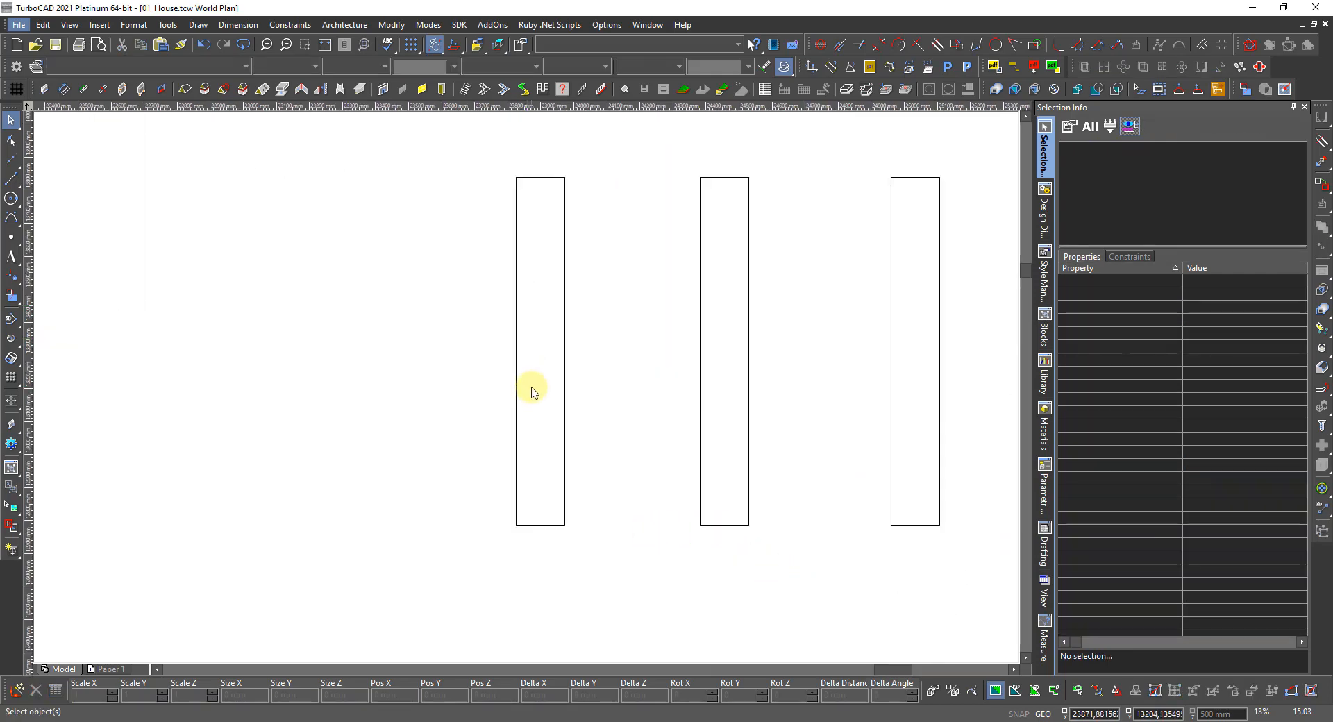
Change the leftmost wall's style to ICF
left_click(566, 375)
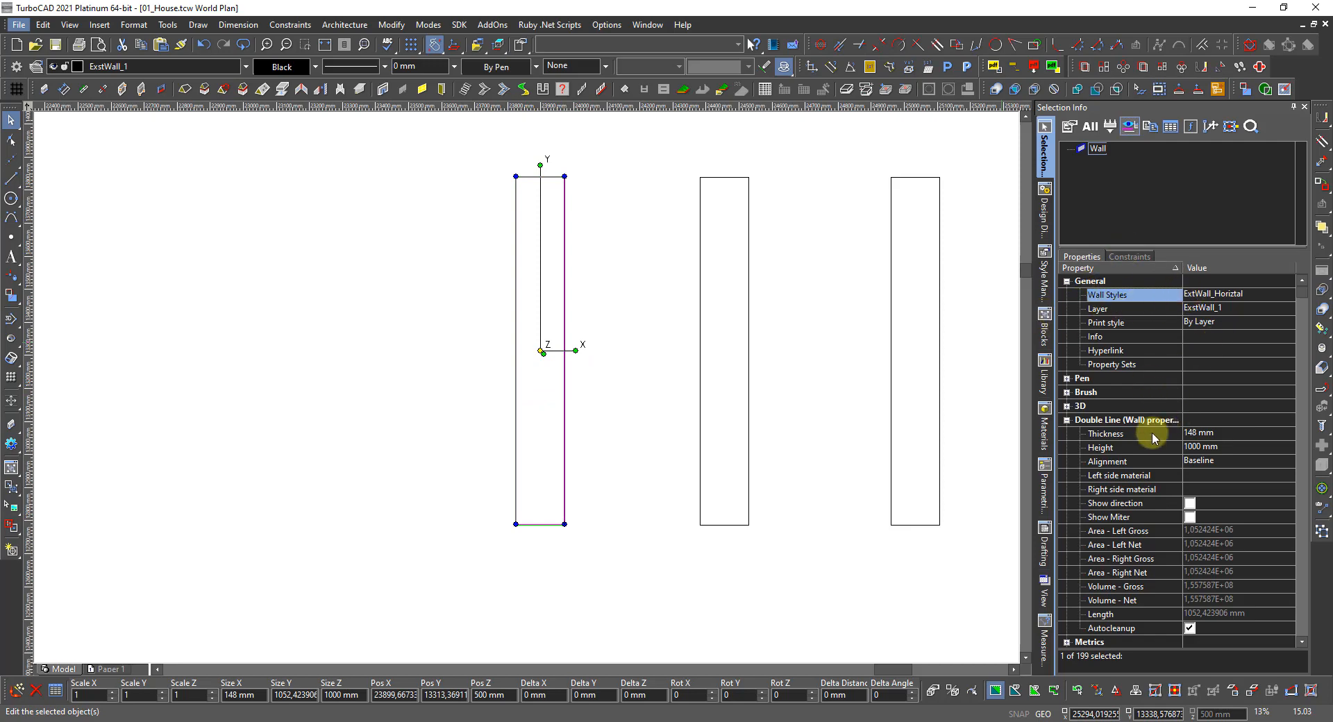
scroll(1236, 521, "down", 1)
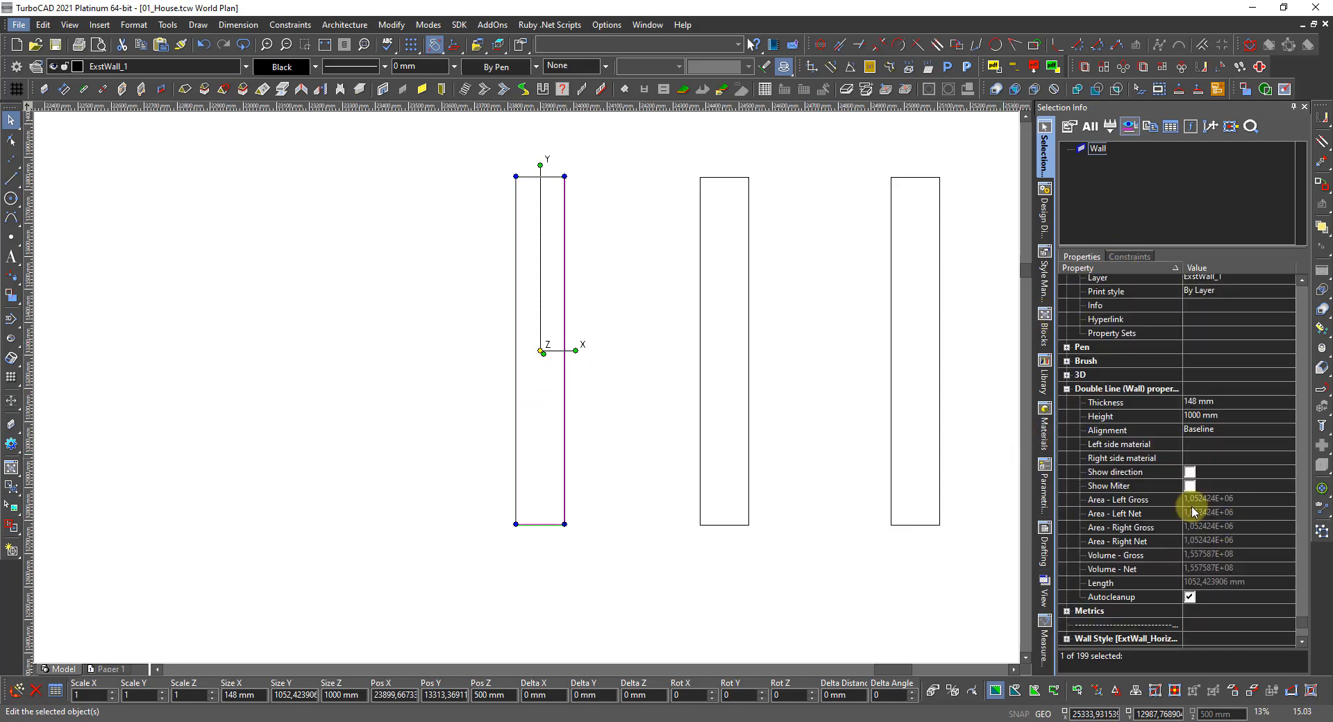
left_click(1066, 639)
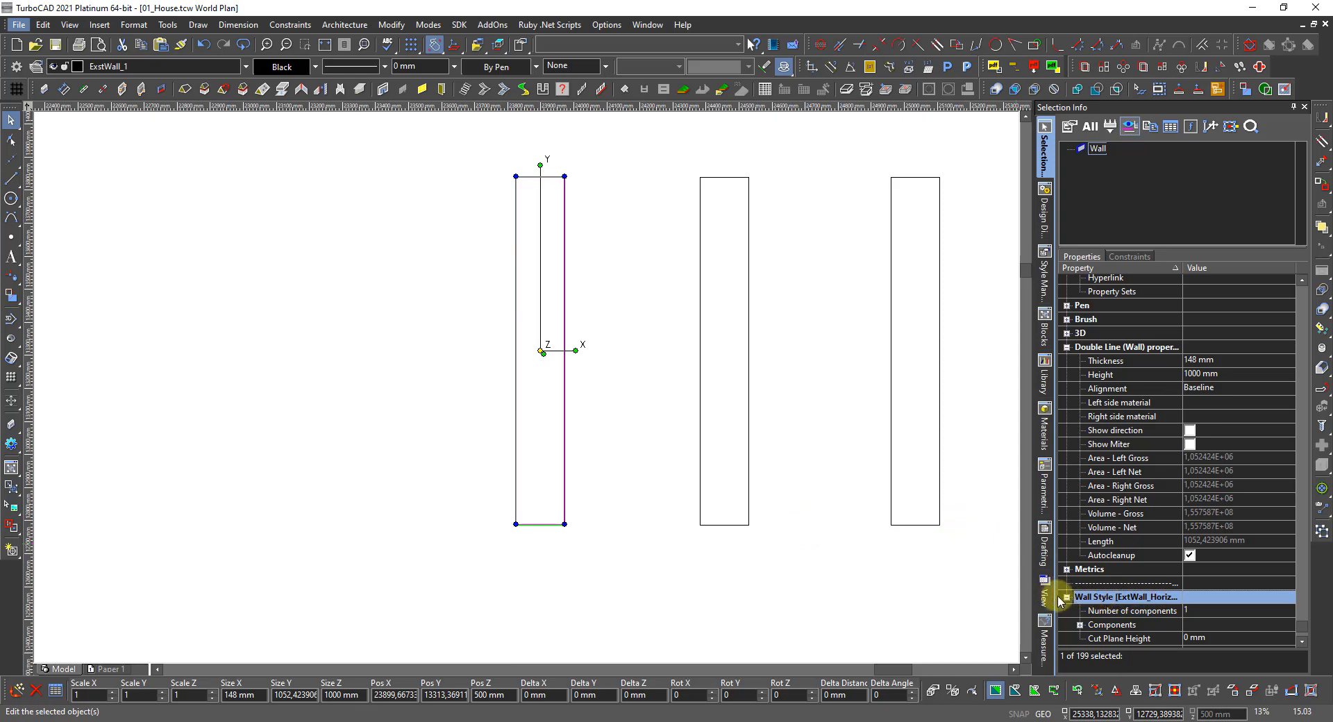
scroll(1203, 322, "up", 3)
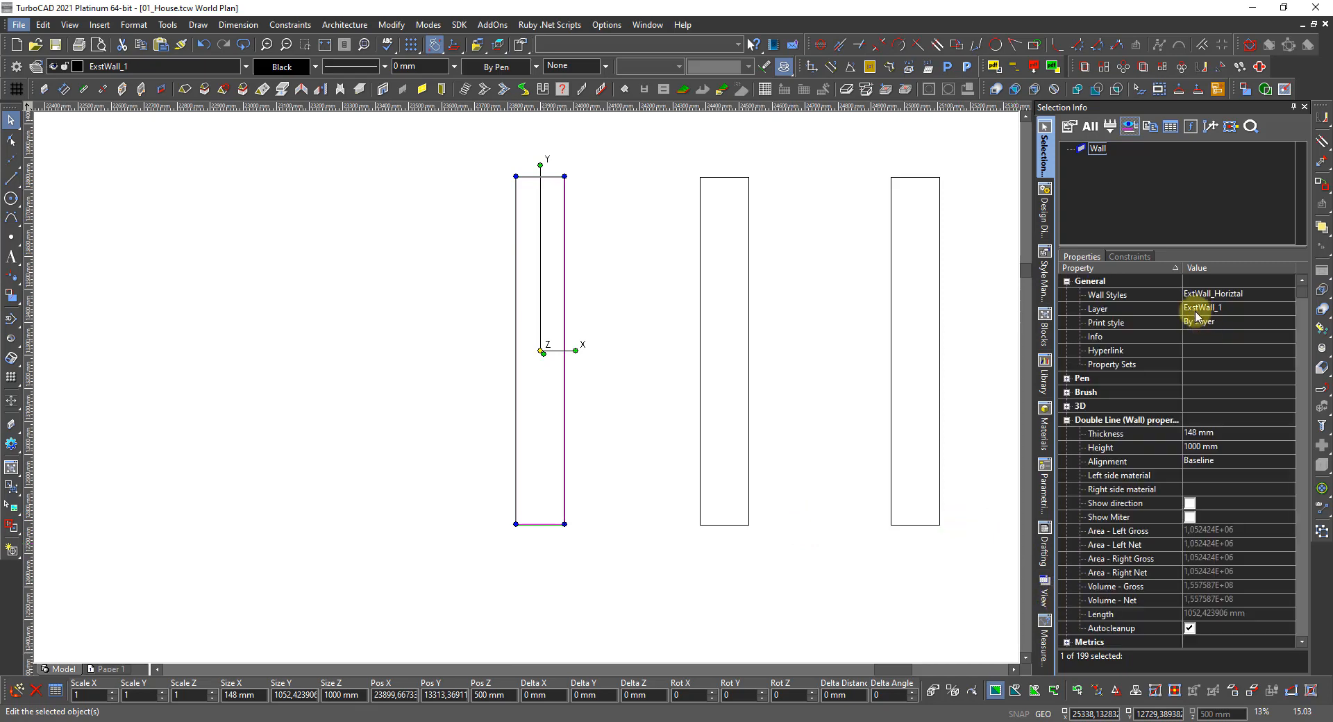
left_click(1210, 296)
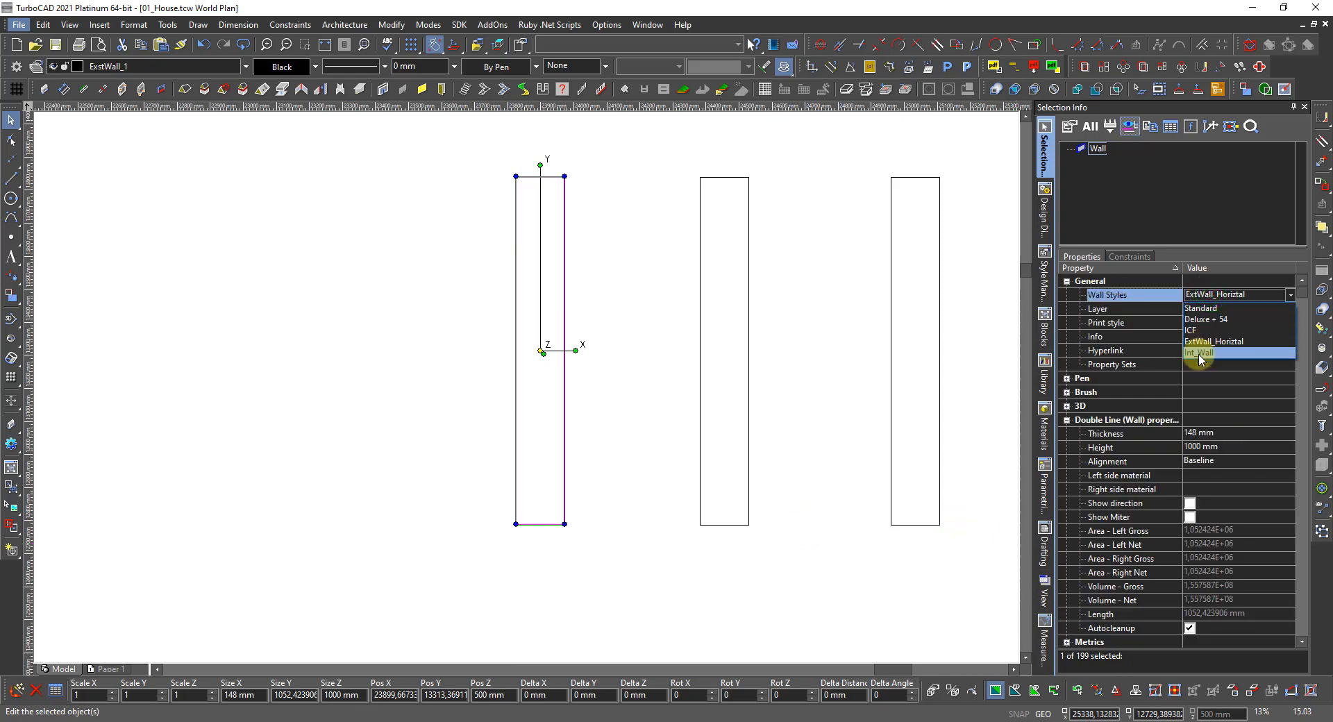
left_click(1198, 330)
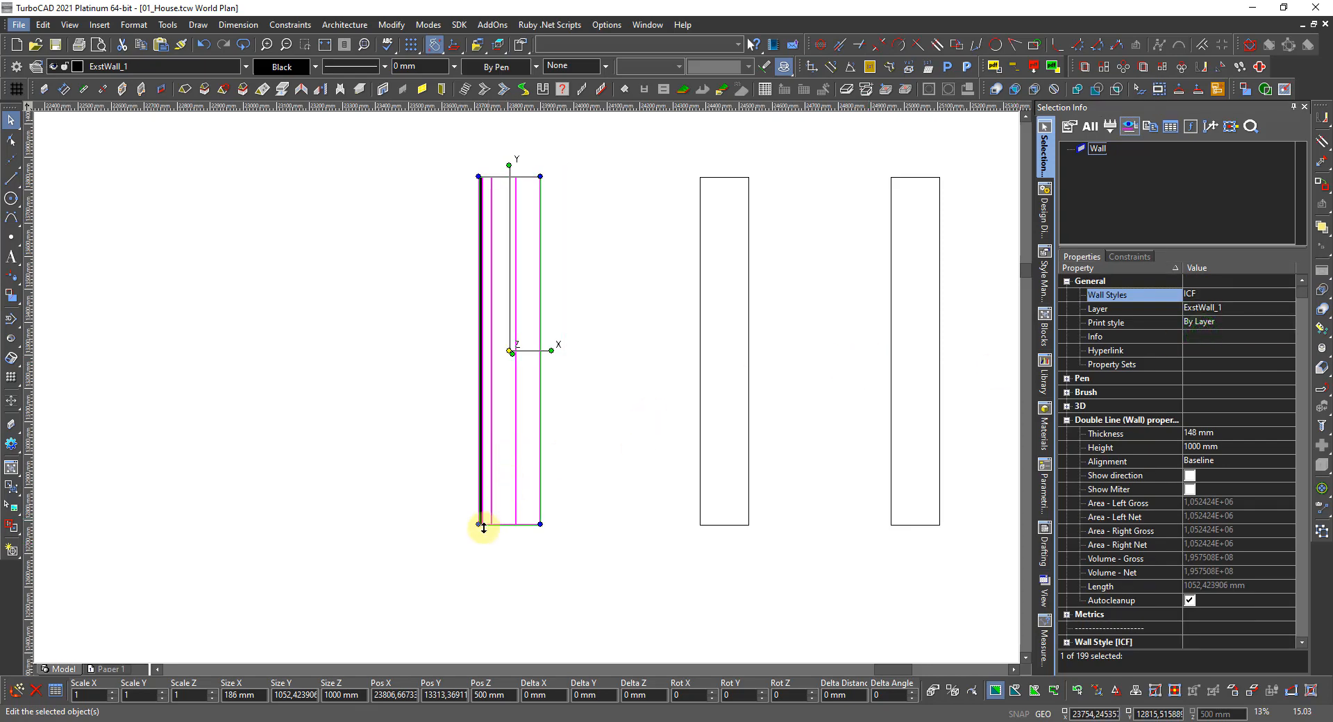
left_click(474, 554)
Dimension the ICF wall's right-hand half at its lower end, from the inner line to the right edge, placing the dimension below the wall
scroll(527, 386, "up", 5)
scroll(522, 401, "down", 2)
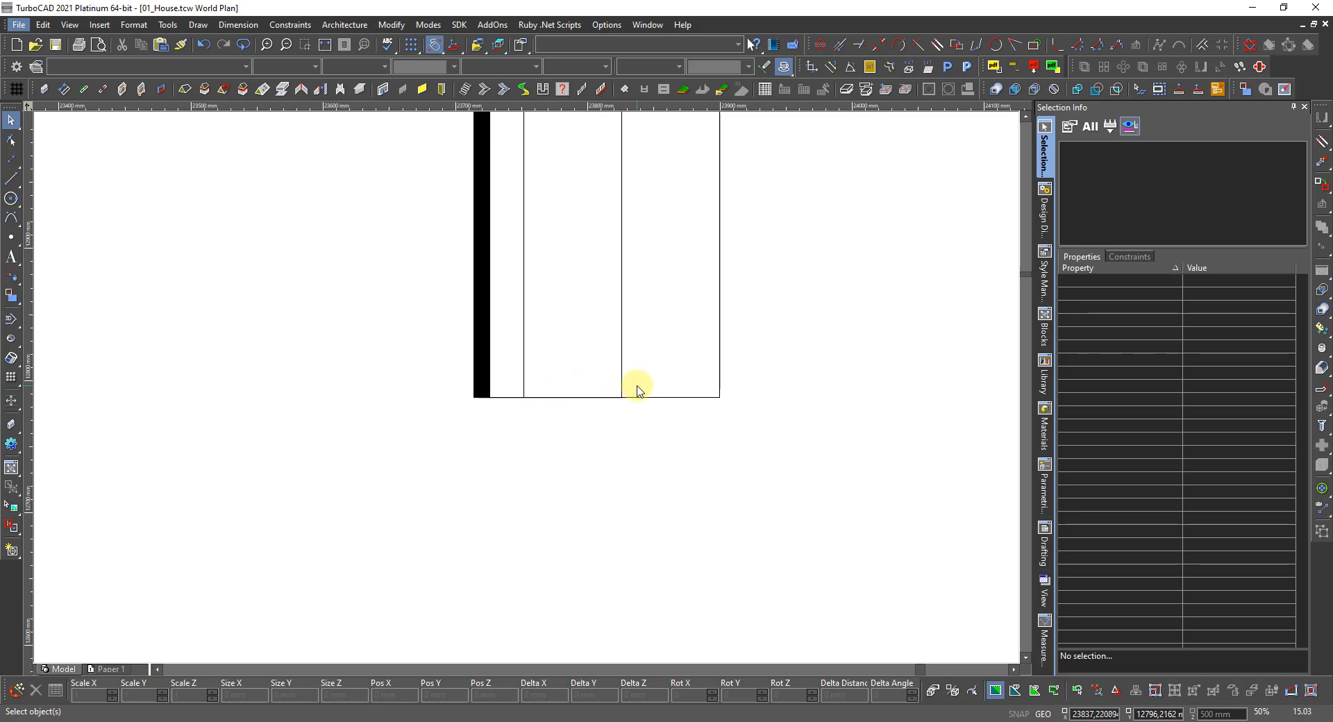
scroll(634, 380, "up", 2)
scroll(550, 354, "down", 4)
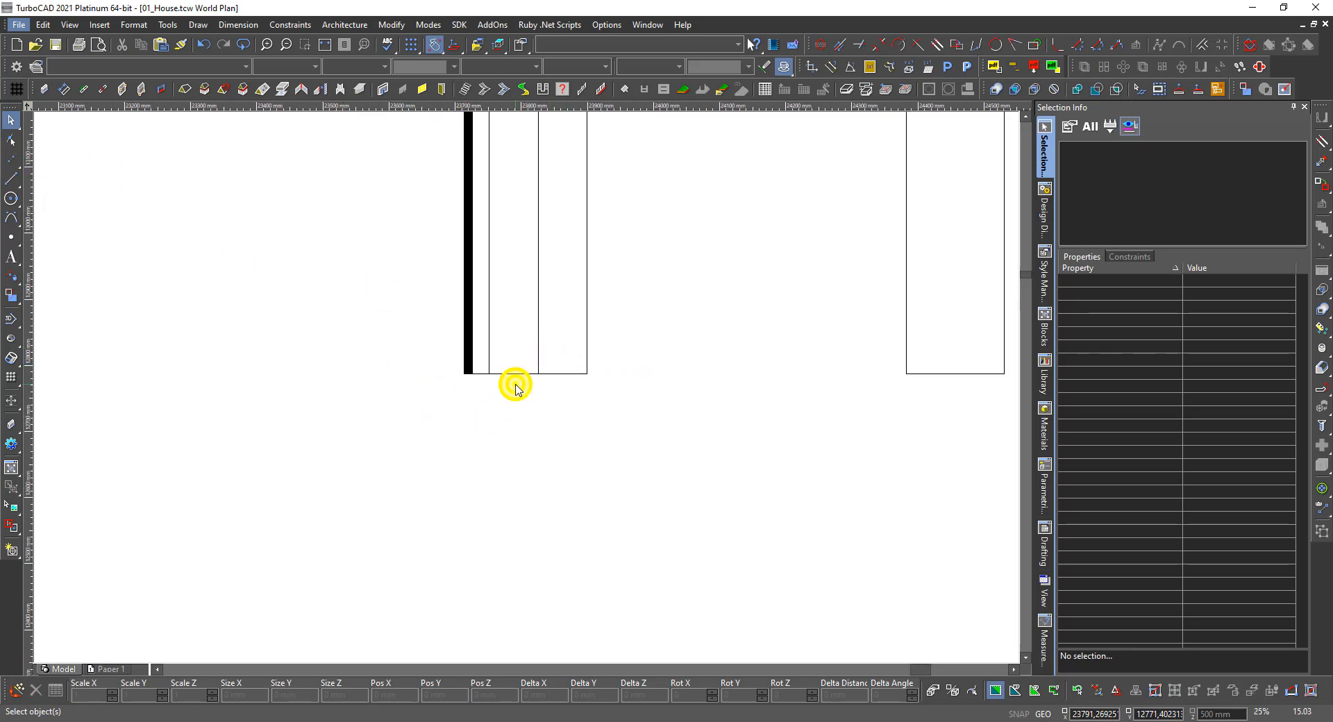
right_click(514, 384)
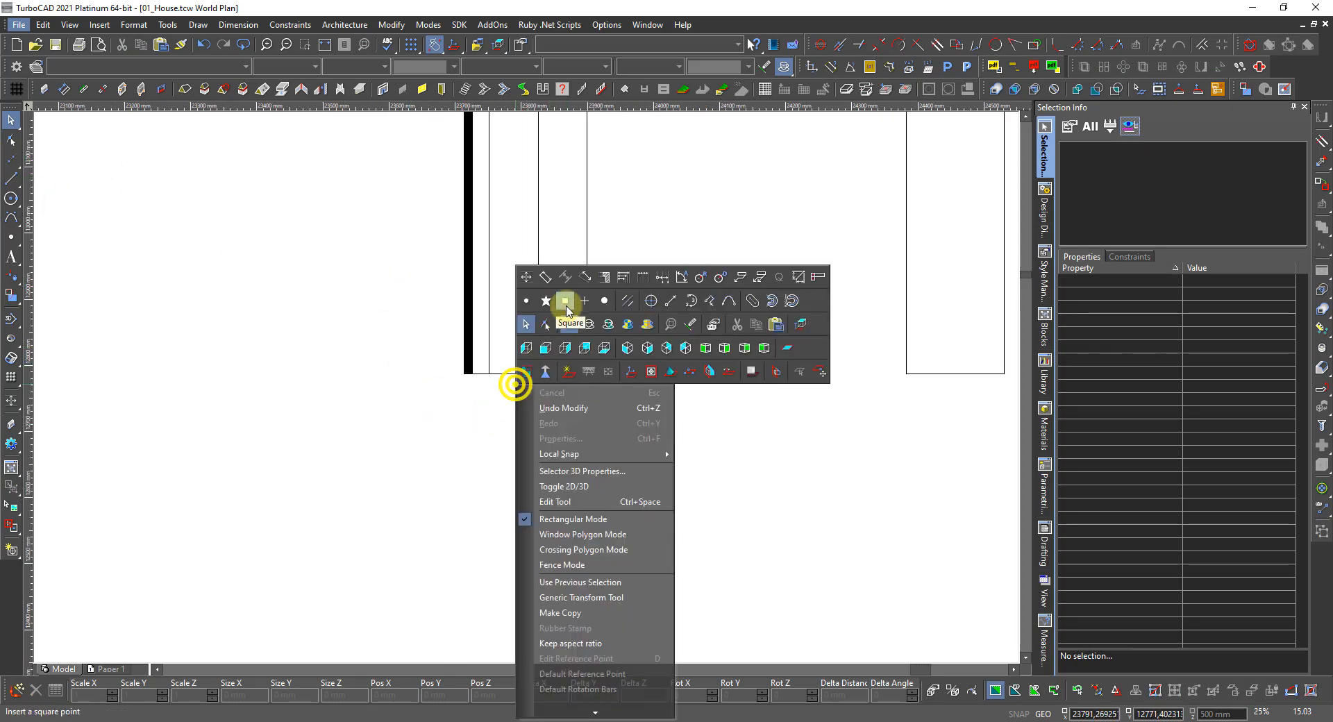
left_click(527, 279)
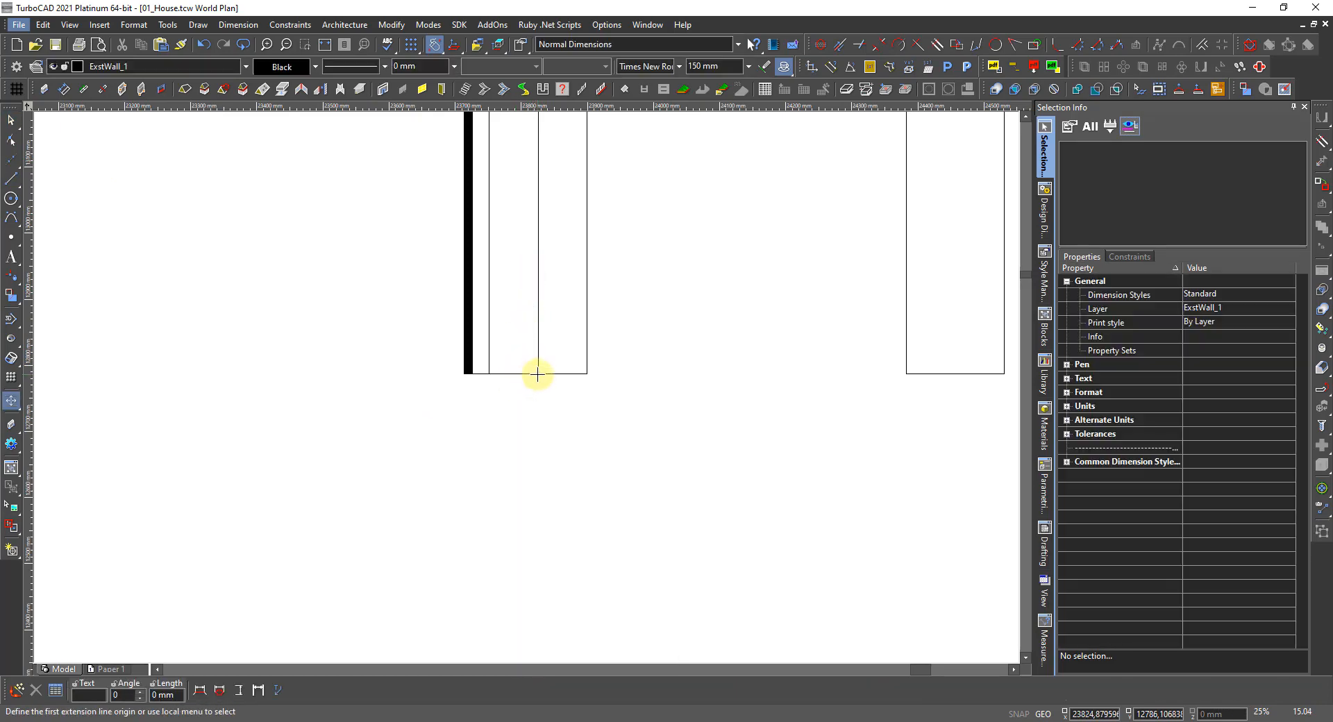
left_click(537, 375)
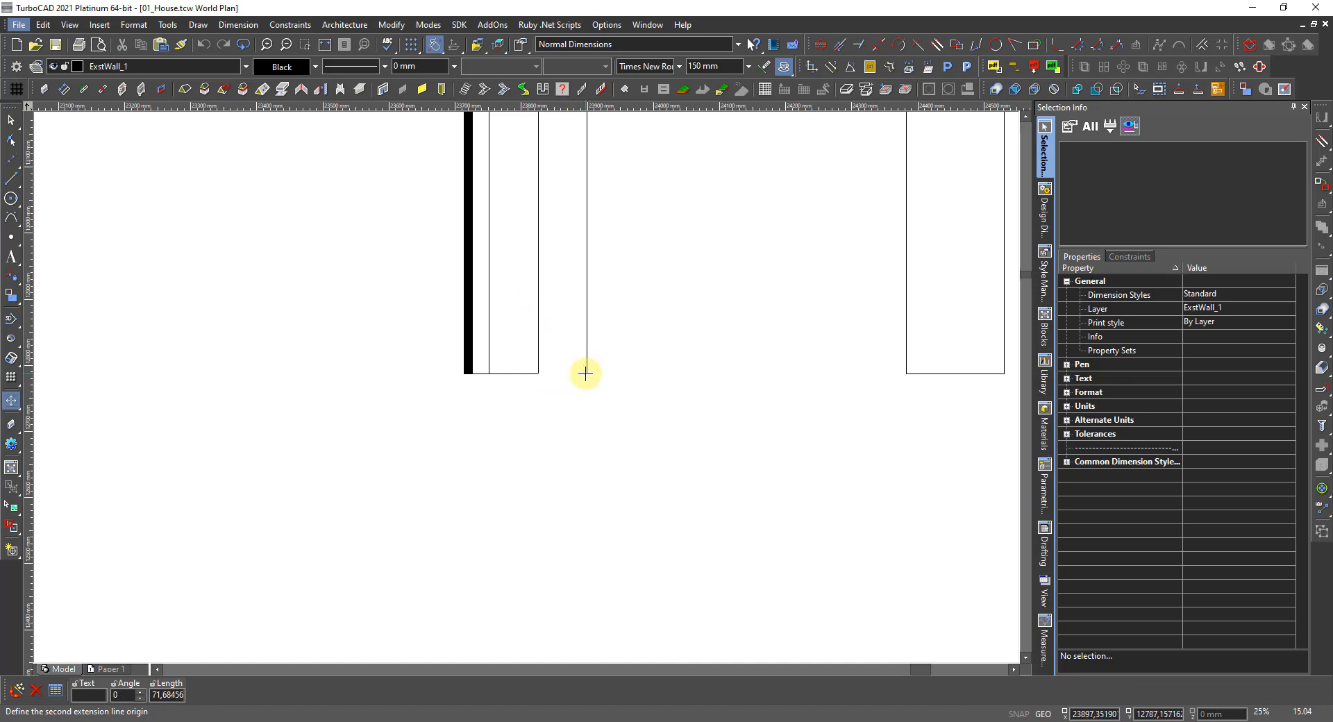
left_click(586, 373)
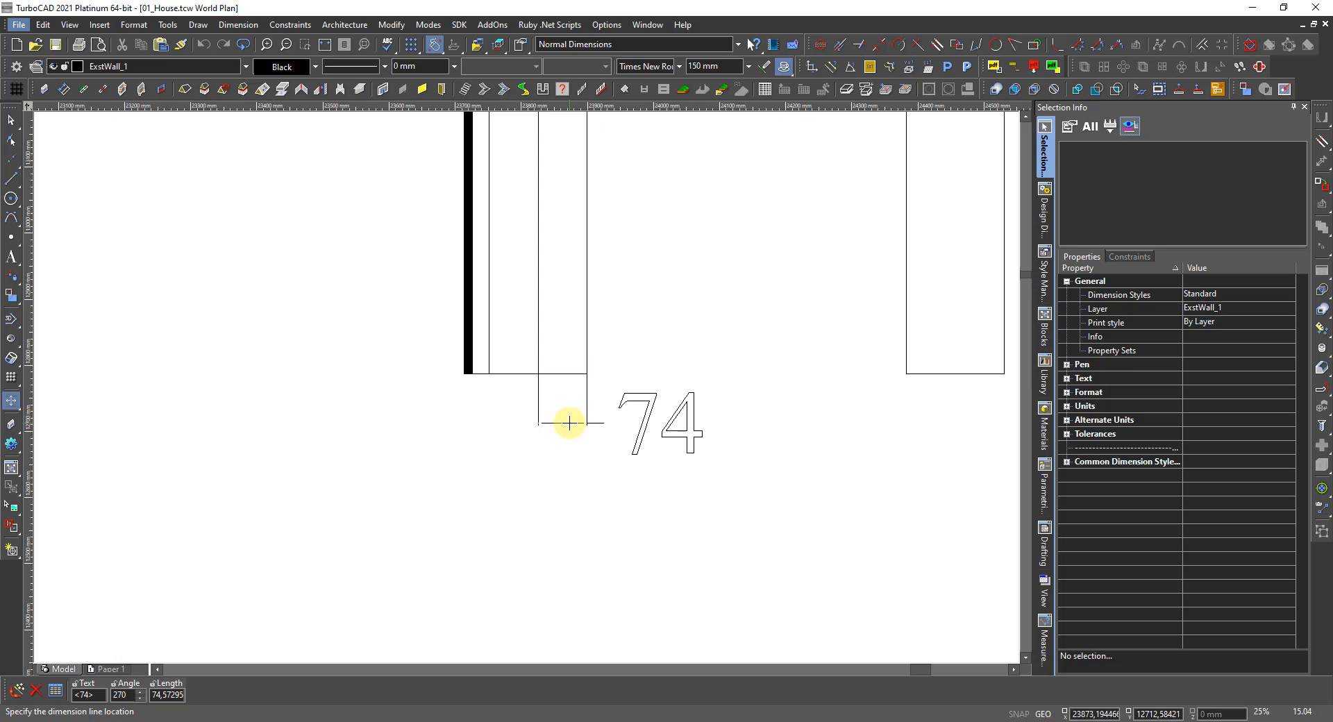
left_click(569, 422)
scroll(505, 368, "up", 2)
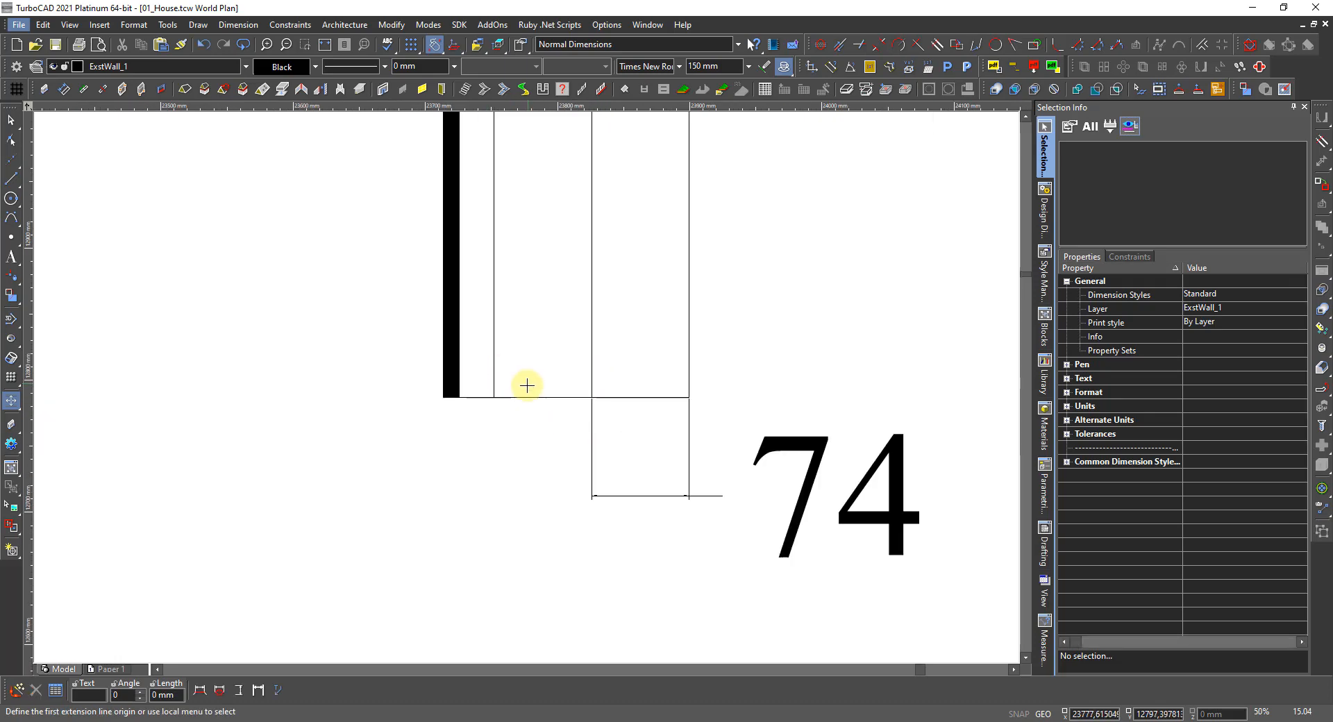
key("Escape")
Turn on Show direction for all three separate walls together
scroll(527, 389, "down", 3)
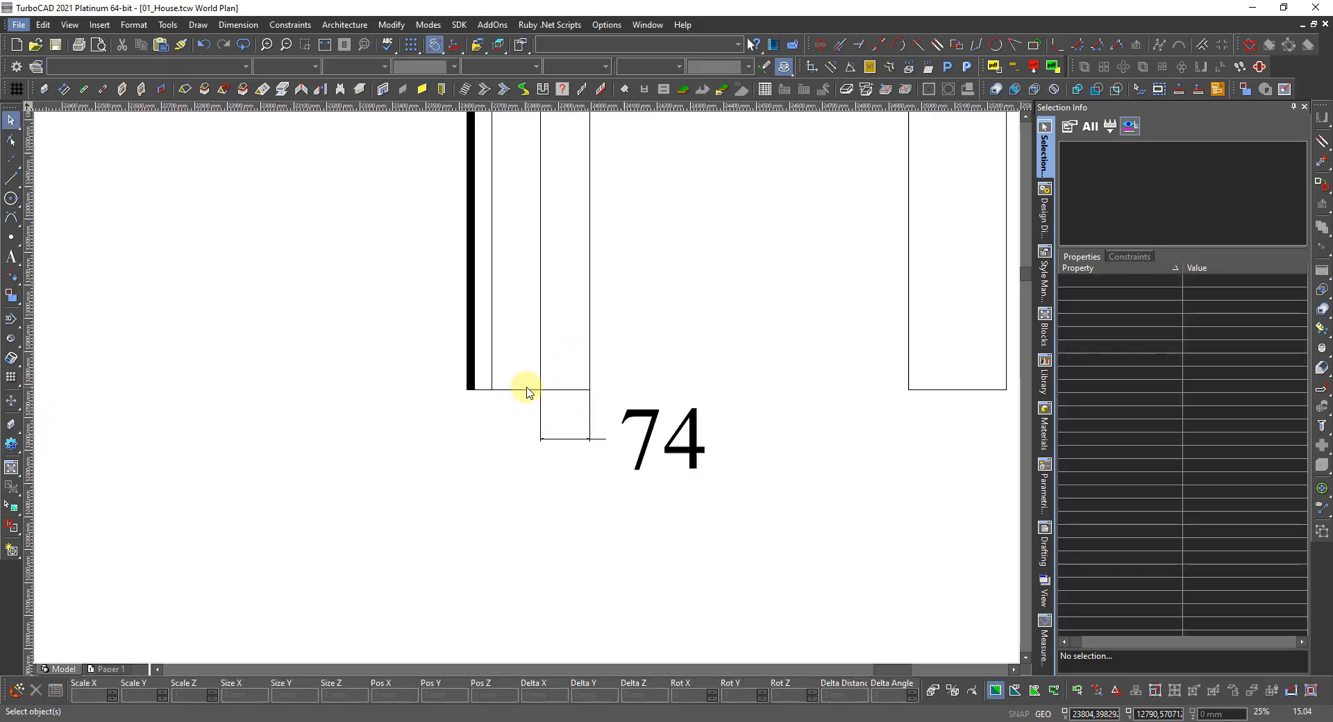
left_click_drag(757, 301, 495, 346)
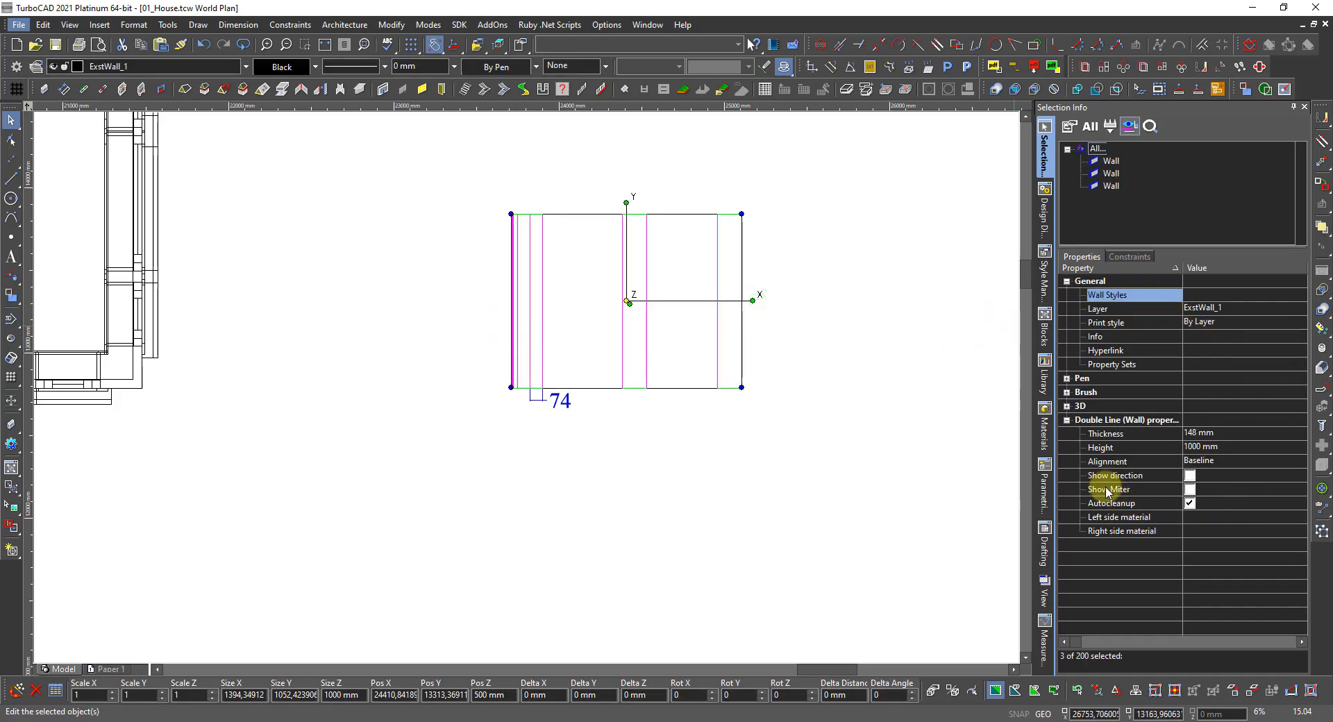
left_click(1190, 476)
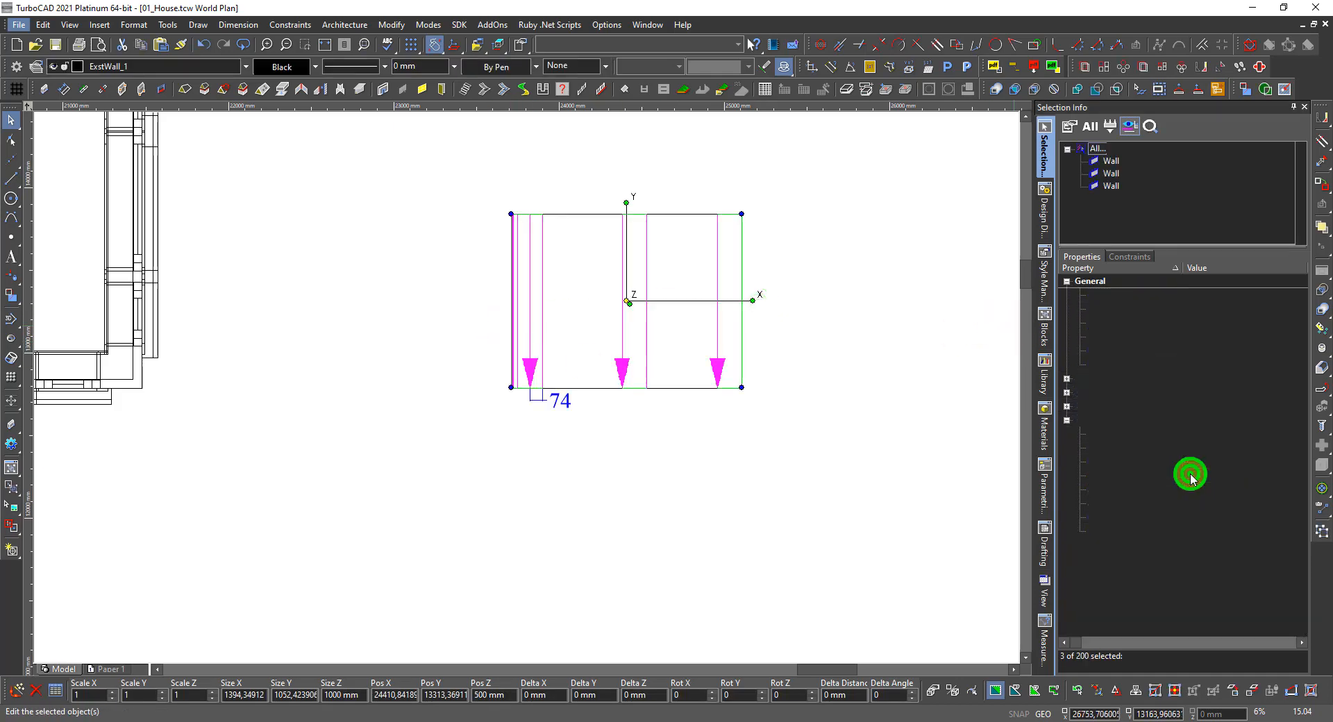
left_click(617, 530)
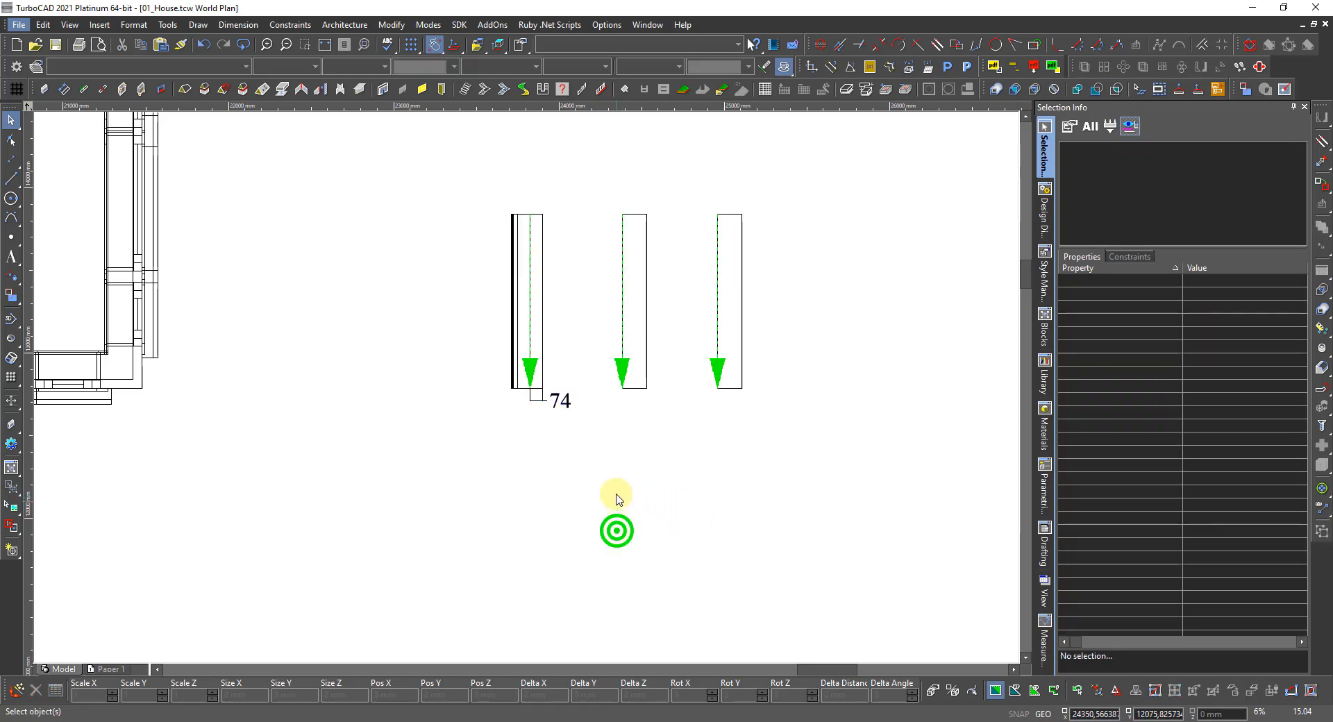
Set the ICF wall's thickness to 150 mm
left_click(798, 289)
left_click_drag(574, 313, 437, 342)
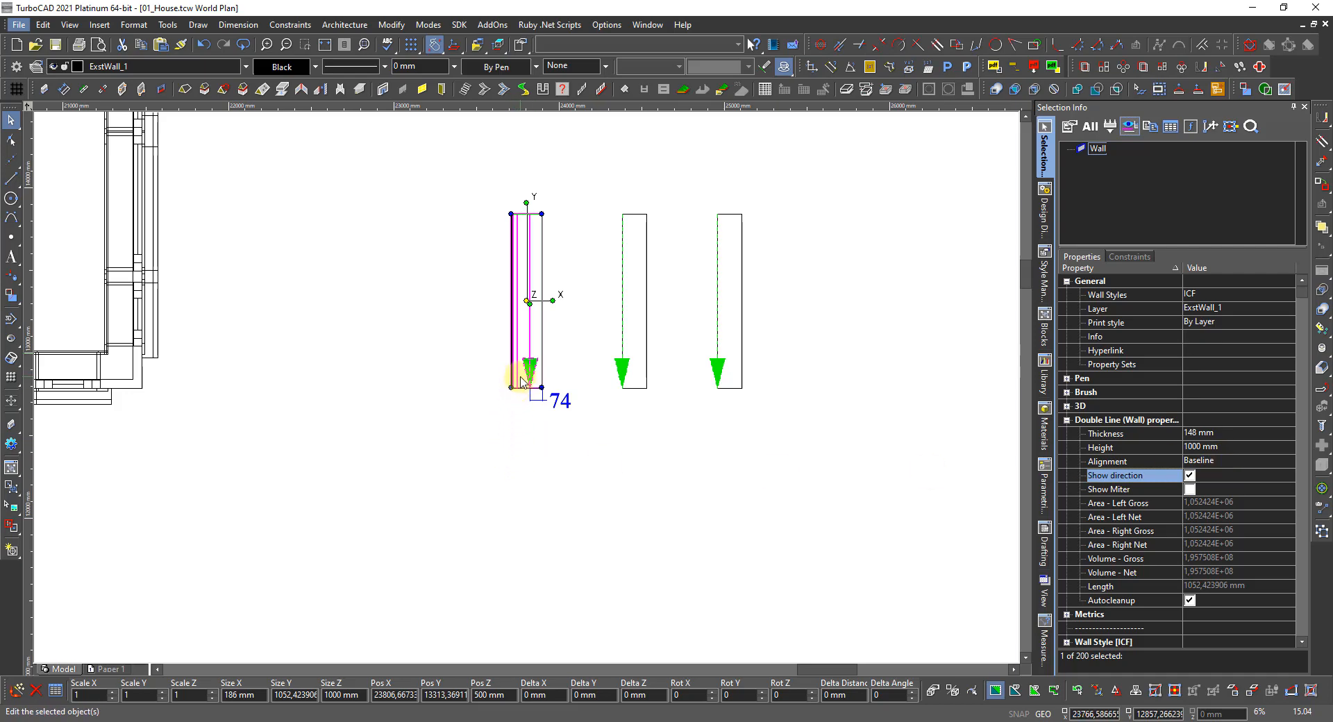
left_click(526, 460)
scroll(526, 389, "up", 3)
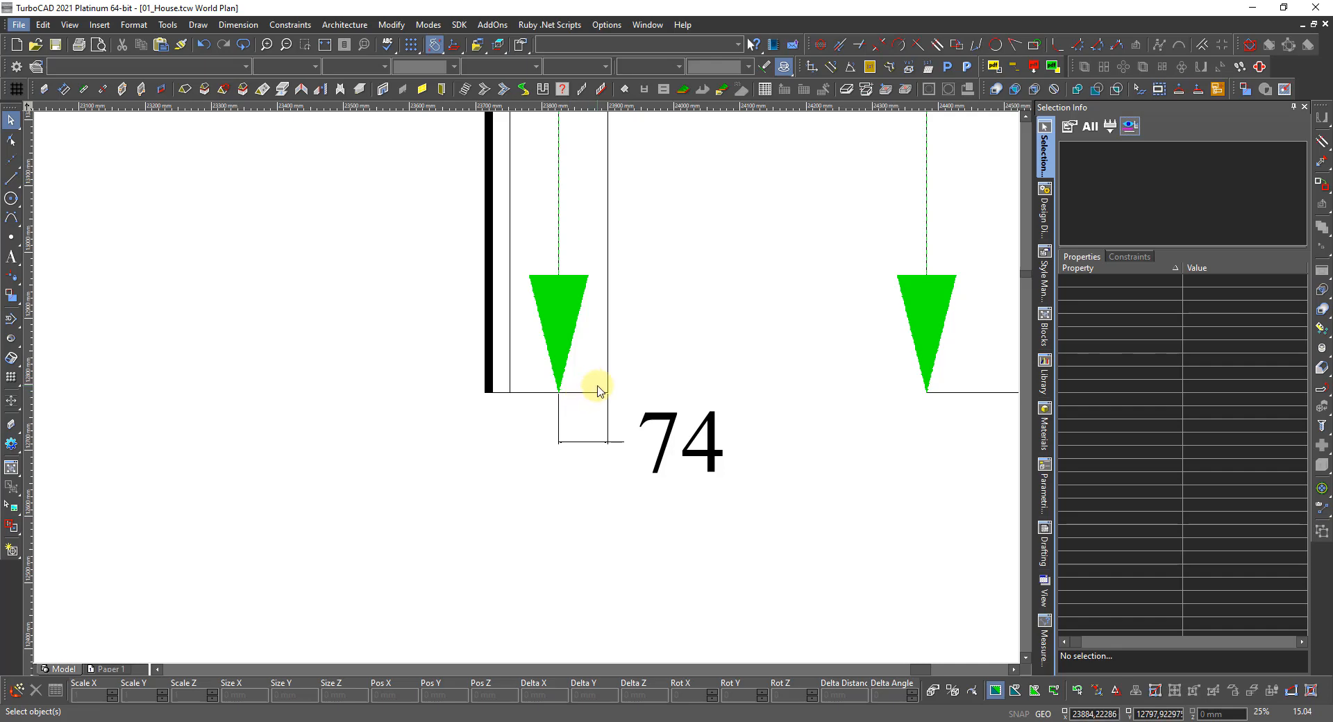
left_click(611, 351)
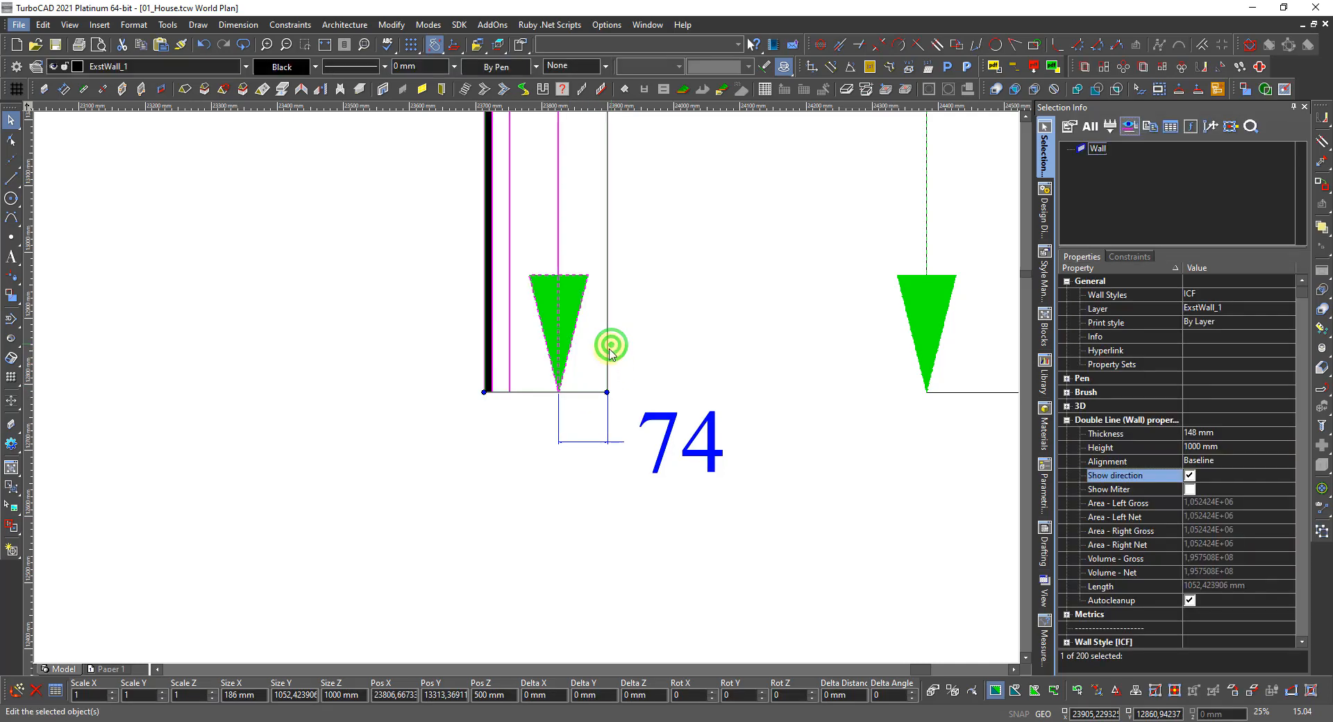
left_click(1234, 434)
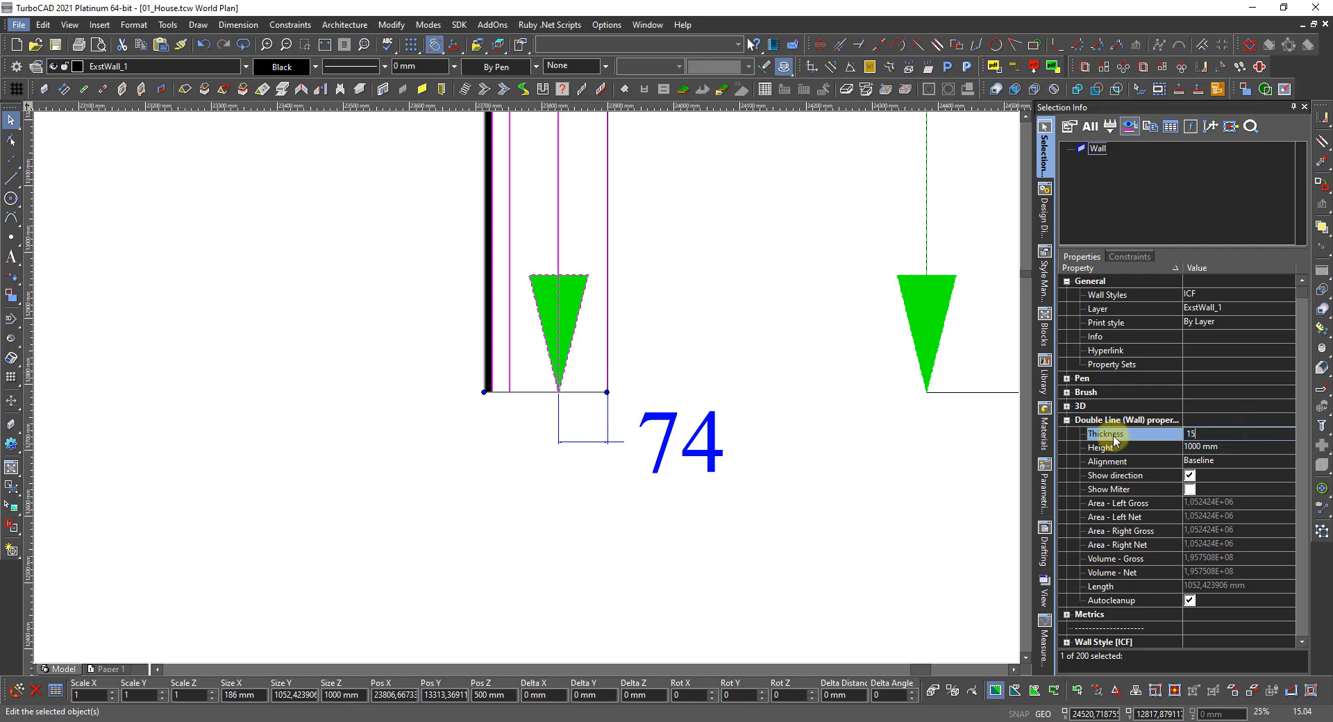
key("Return")
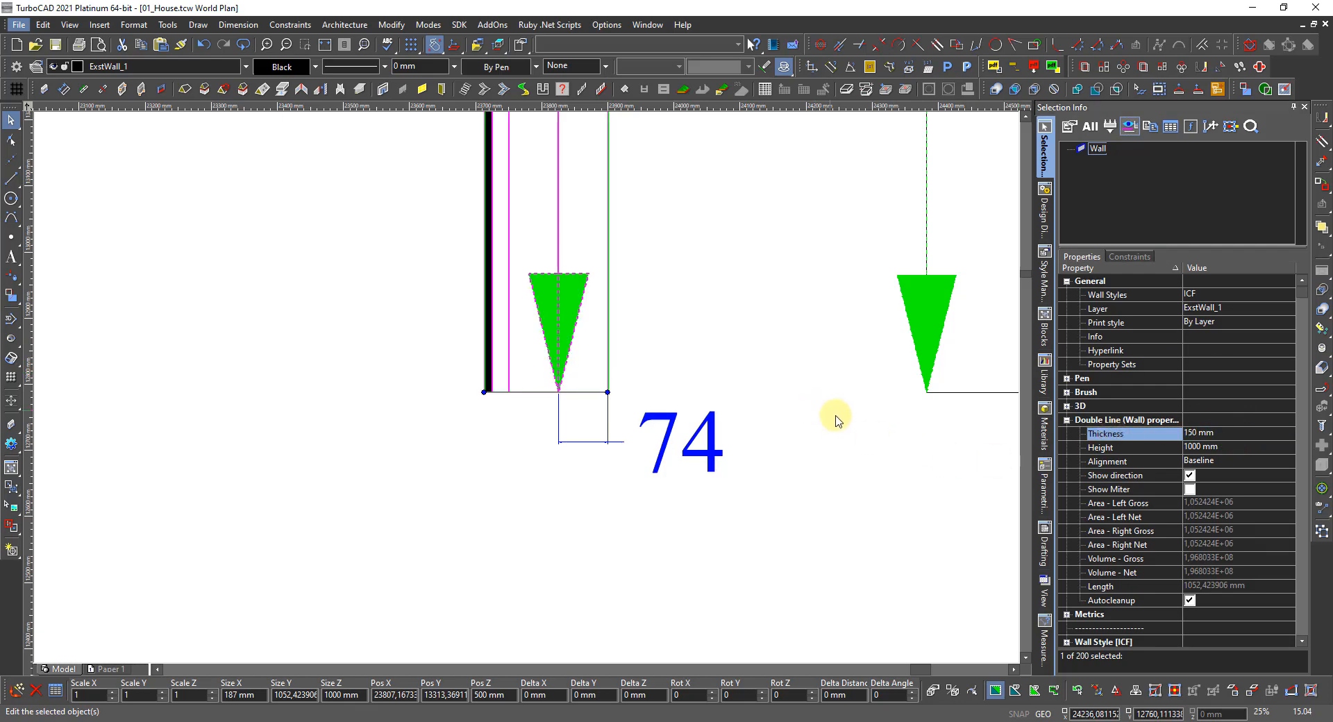
left_click(485, 415)
Examine the ICF wall's layers relative to its direction arrow, and review the Out_Plaster component's width and edge offset settings in the ICF style
scroll(534, 387, "up", 2)
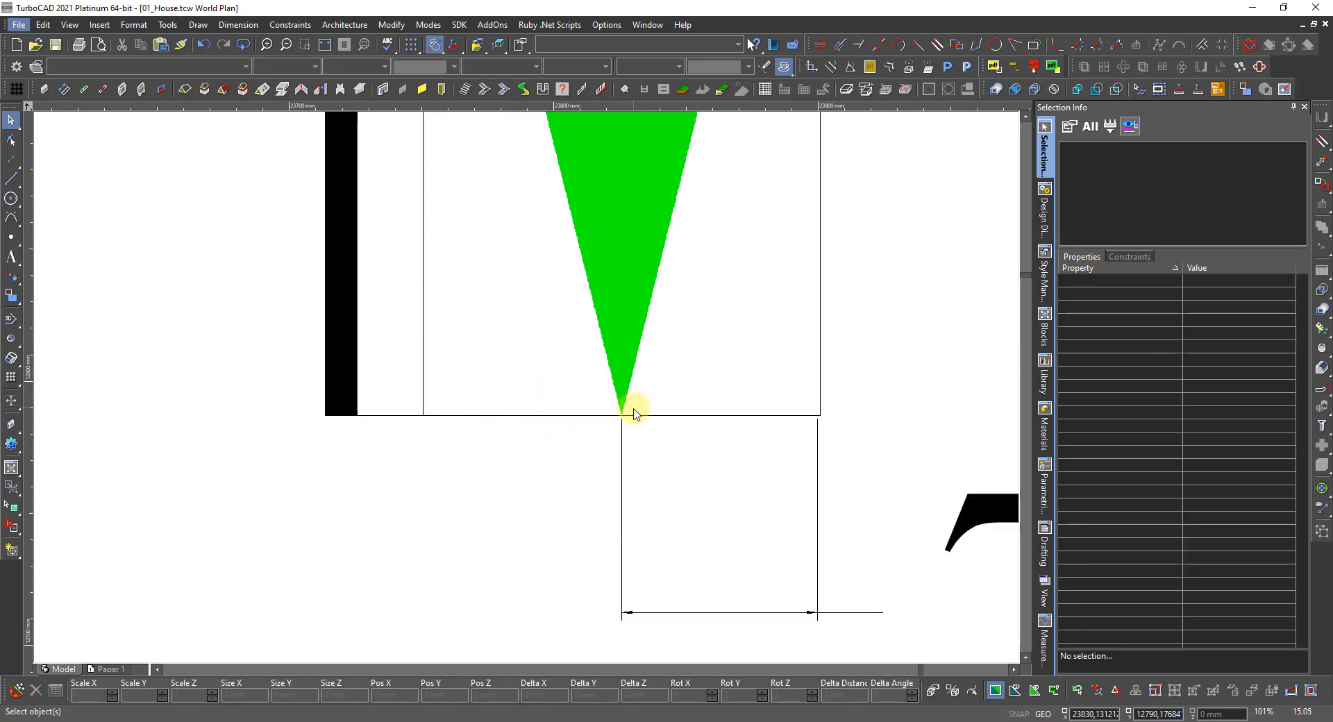
scroll(627, 410, "down", 1)
scroll(527, 392, "down", 1)
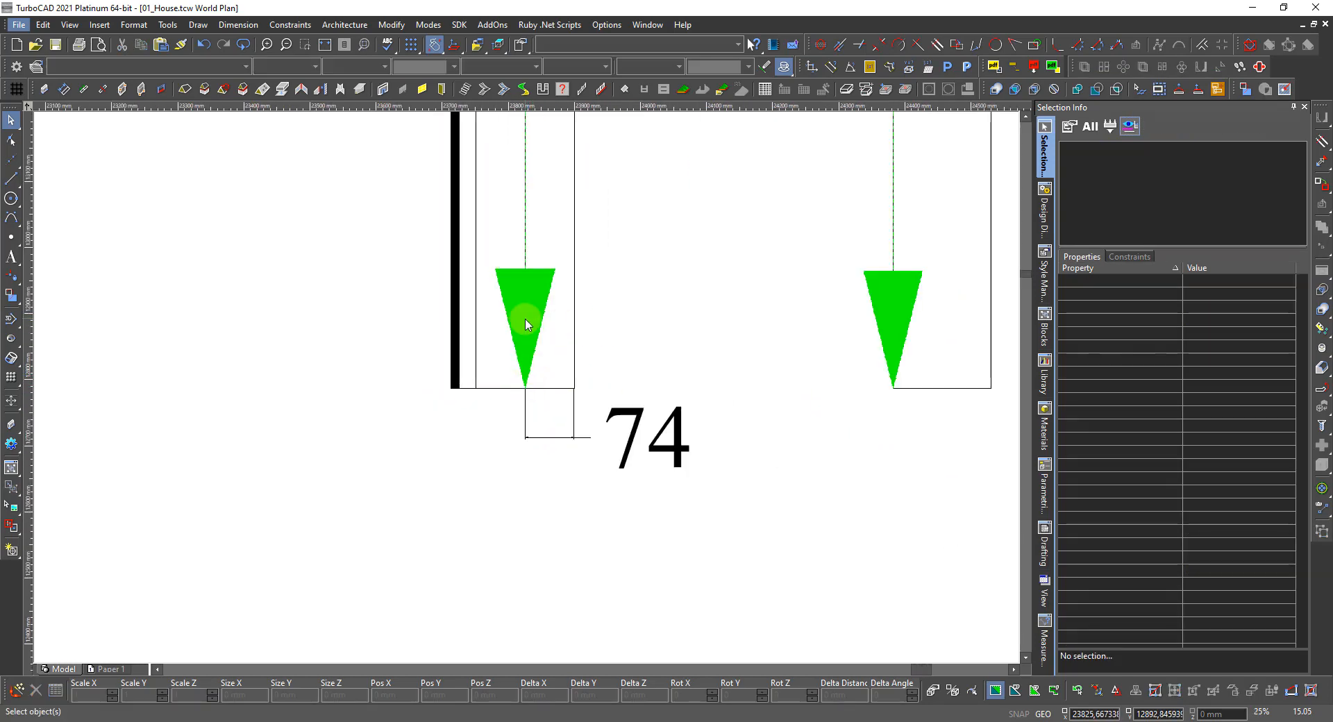
scroll(528, 332, "up", 1)
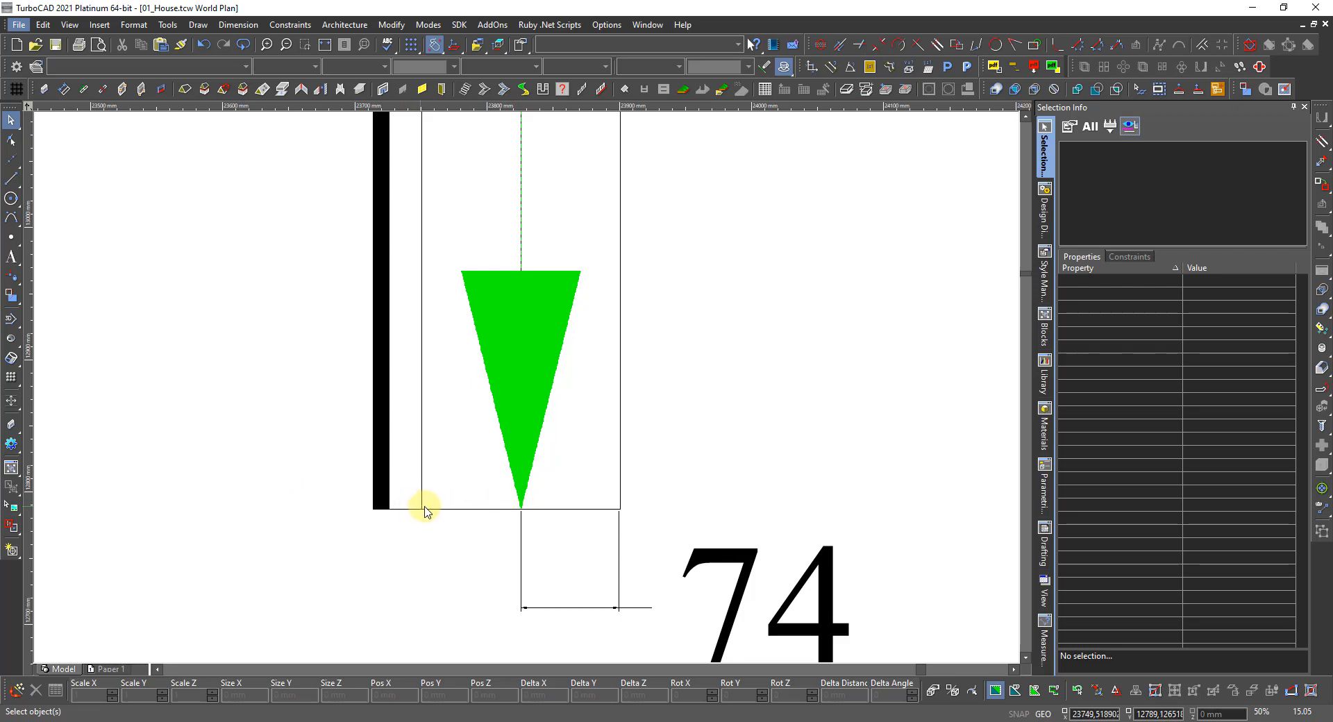
scroll(446, 513, "down", 5)
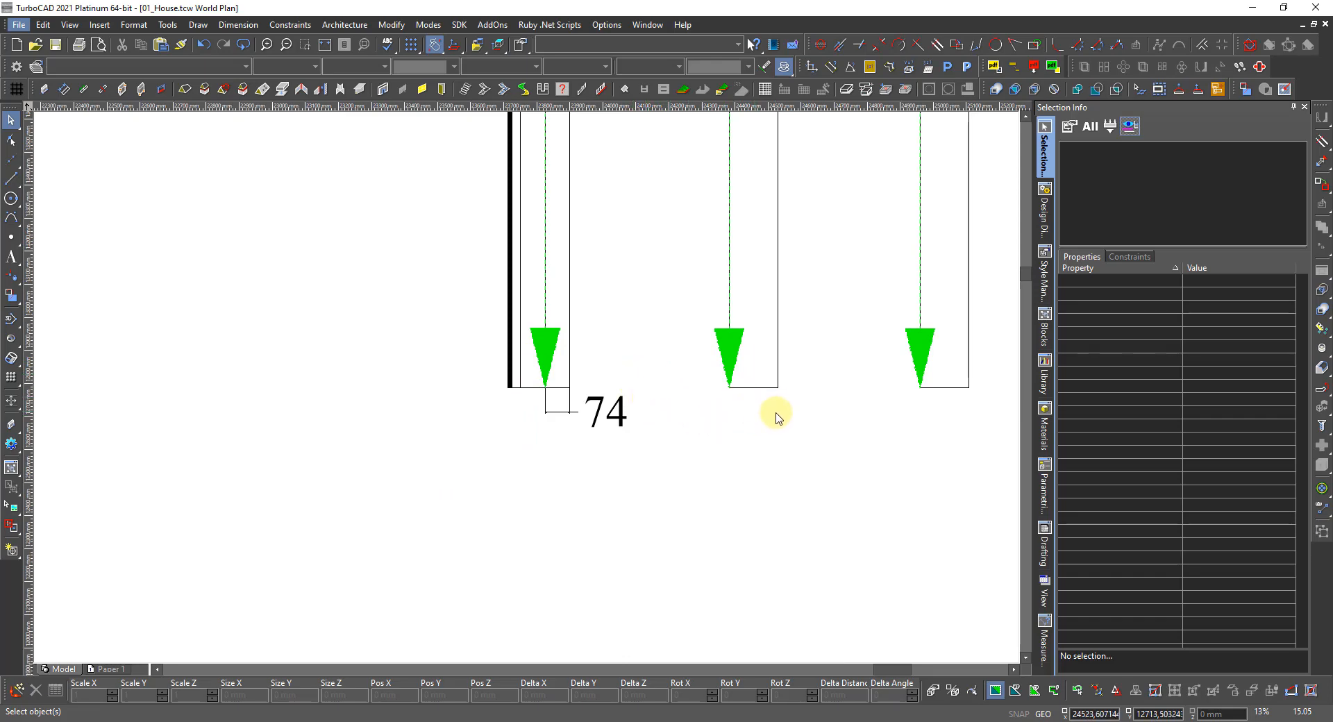
scroll(504, 376, "up", 5)
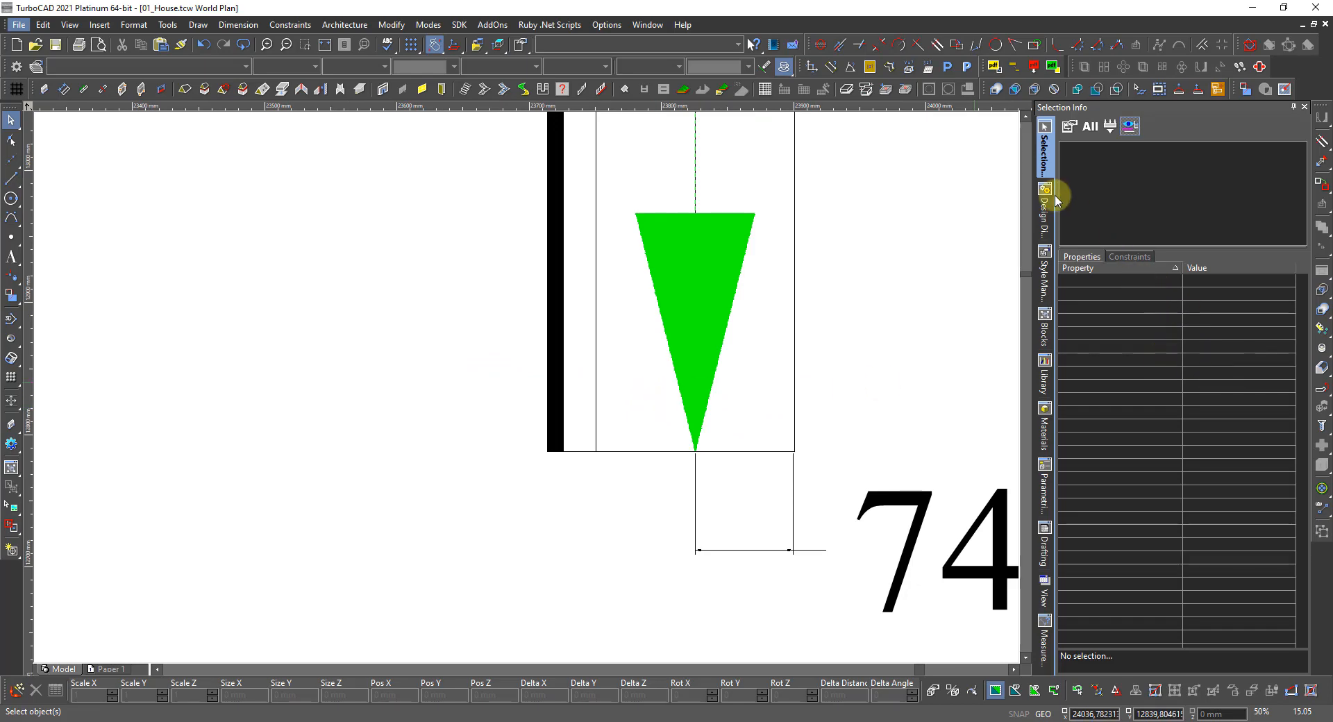
left_click(1044, 276)
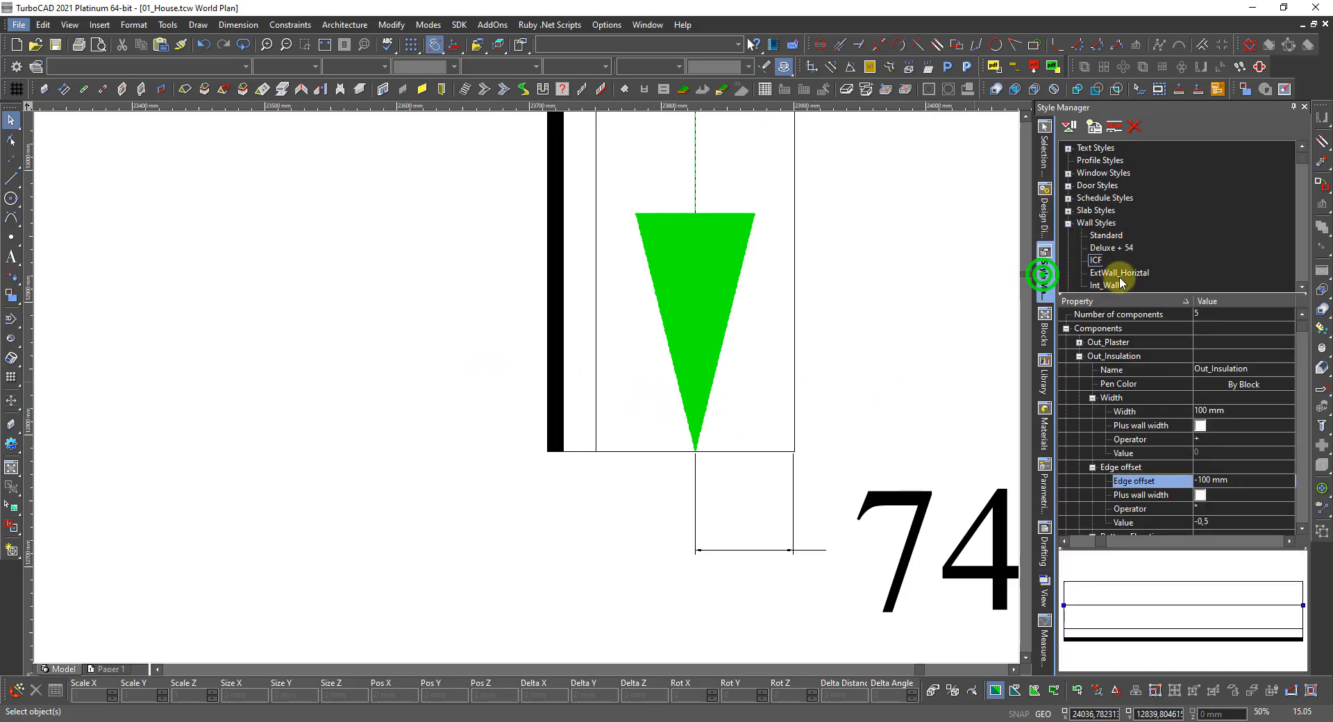
left_click(1081, 343)
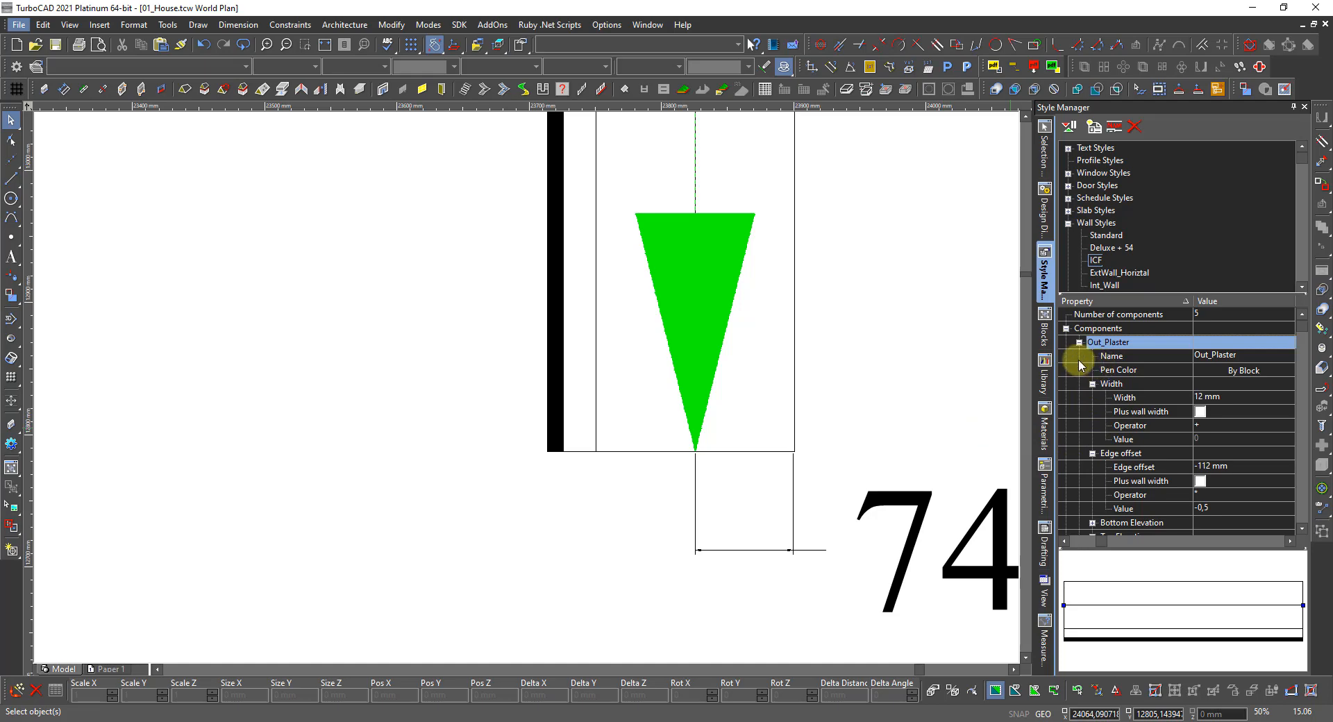
Apply the diagonal-line hatch as the brush pattern of the Out_Insulation component in the ICF wall style
scroll(1125, 423, "down", 3)
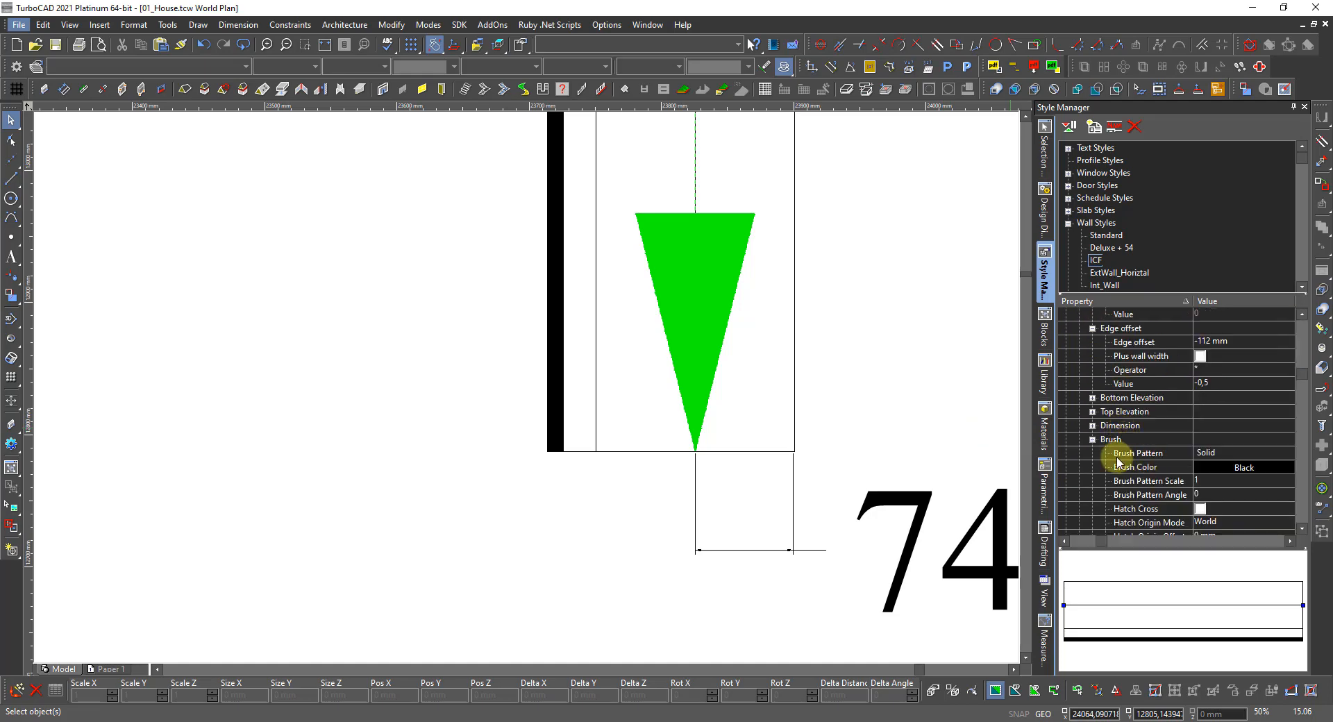
scroll(1094, 402, "up", 3)
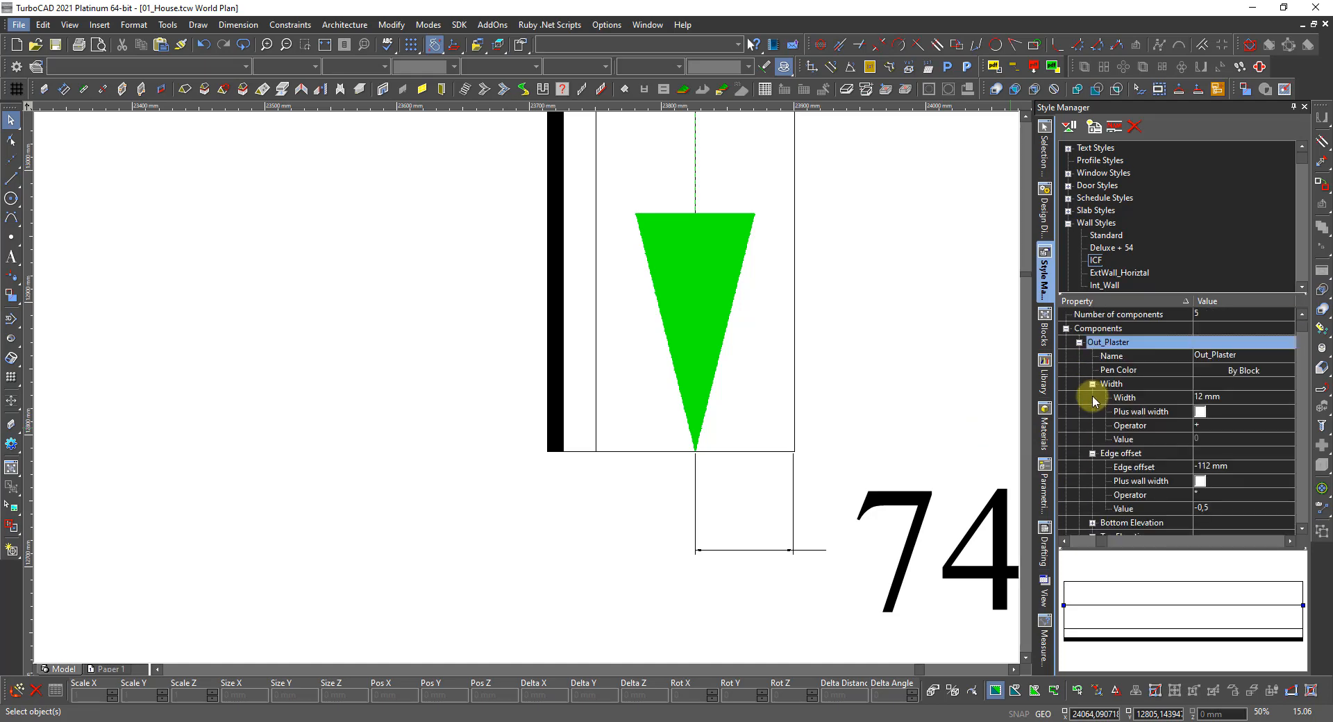
left_click(1080, 342)
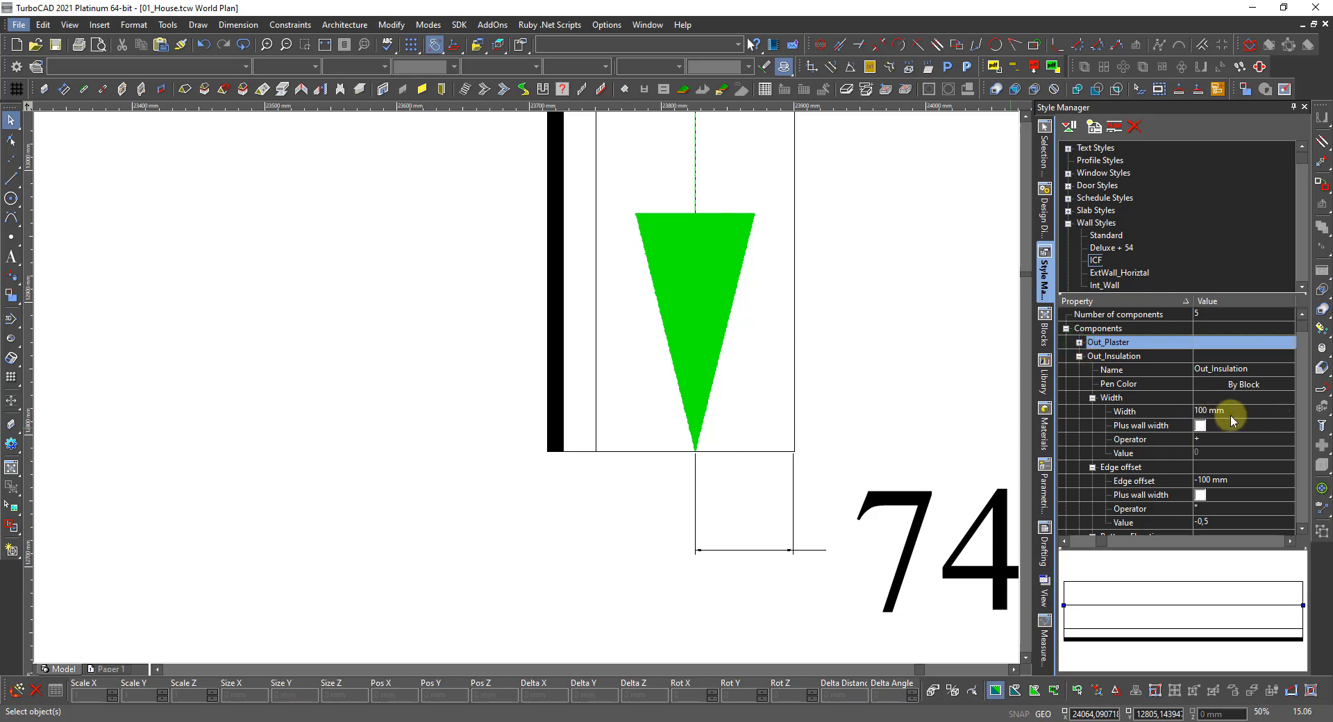
scroll(1230, 414, "down", 2)
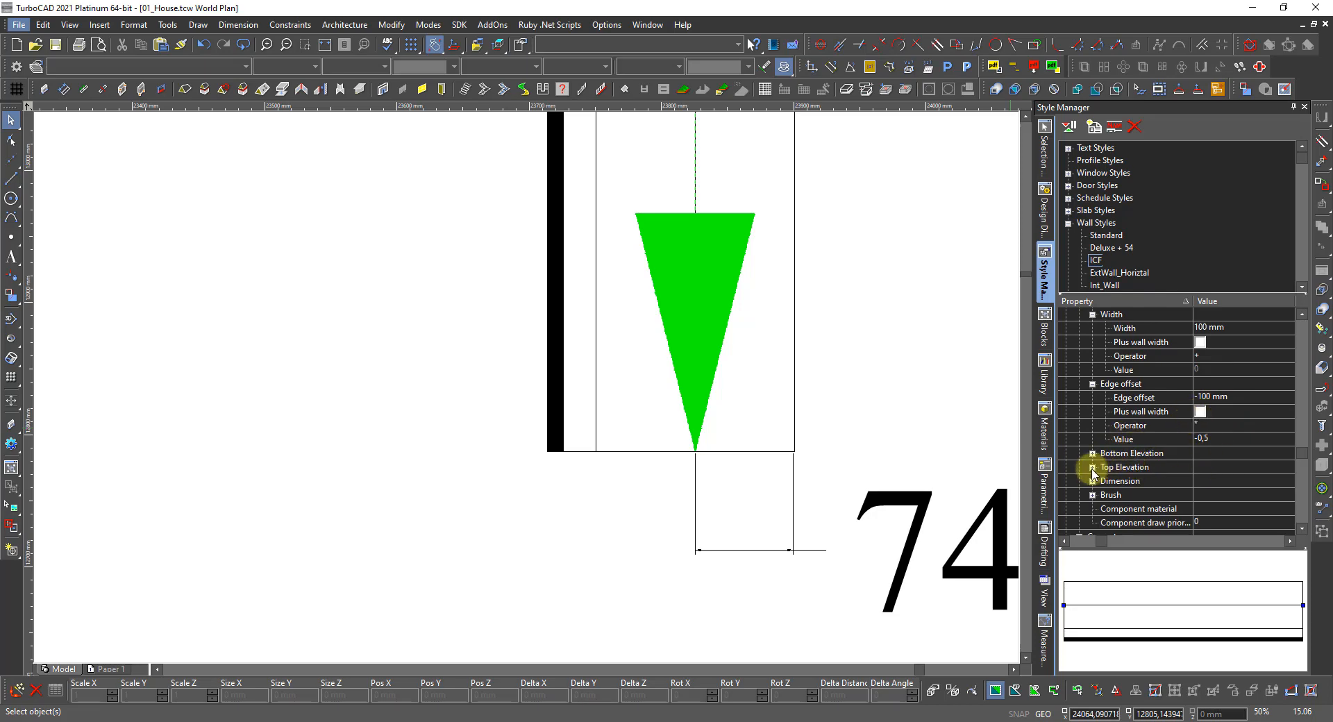
scroll(1145, 489, "down", 1)
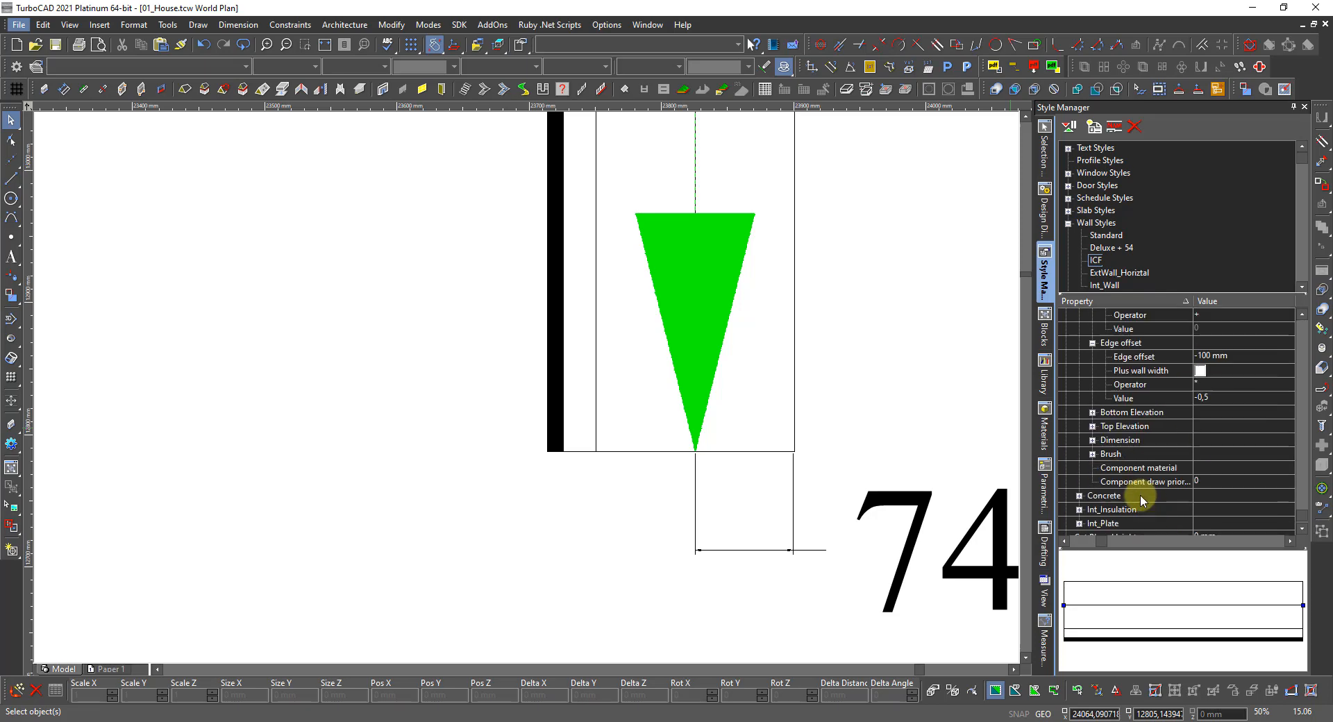
left_click(1092, 454)
left_click(1211, 467)
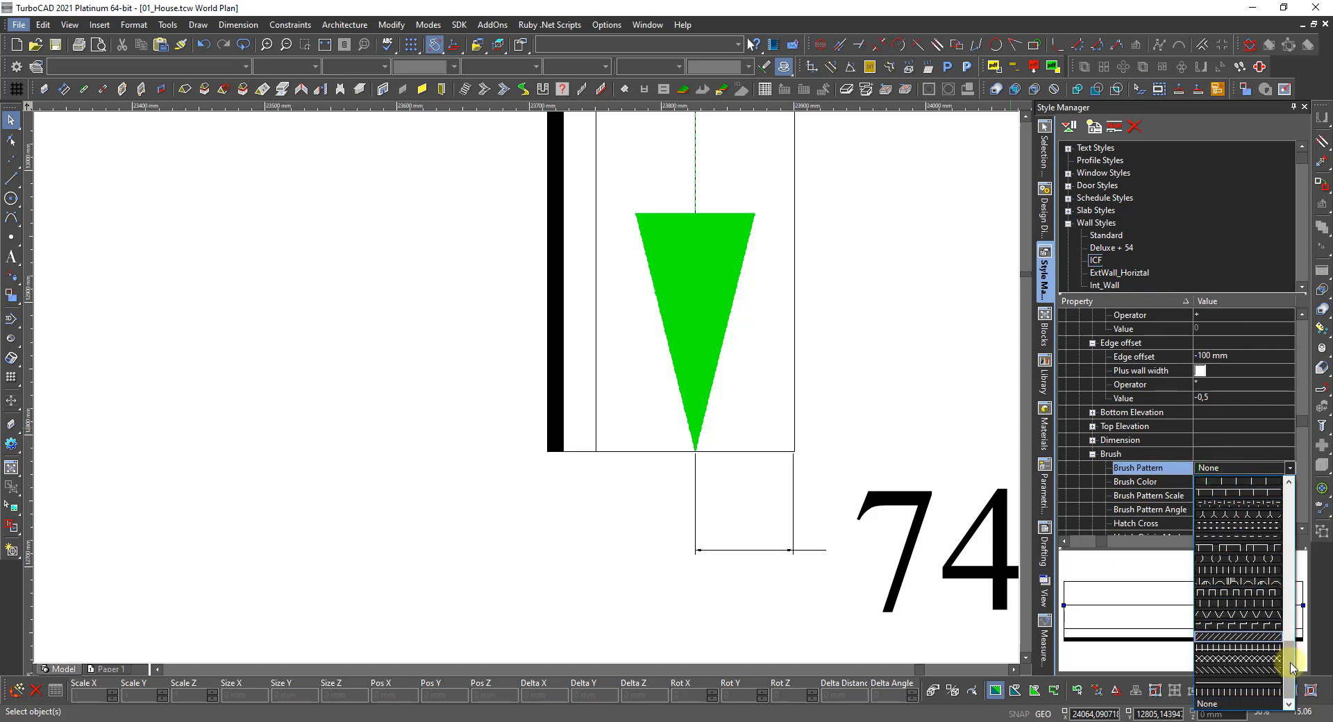
left_click_drag(1289, 666, 1283, 498)
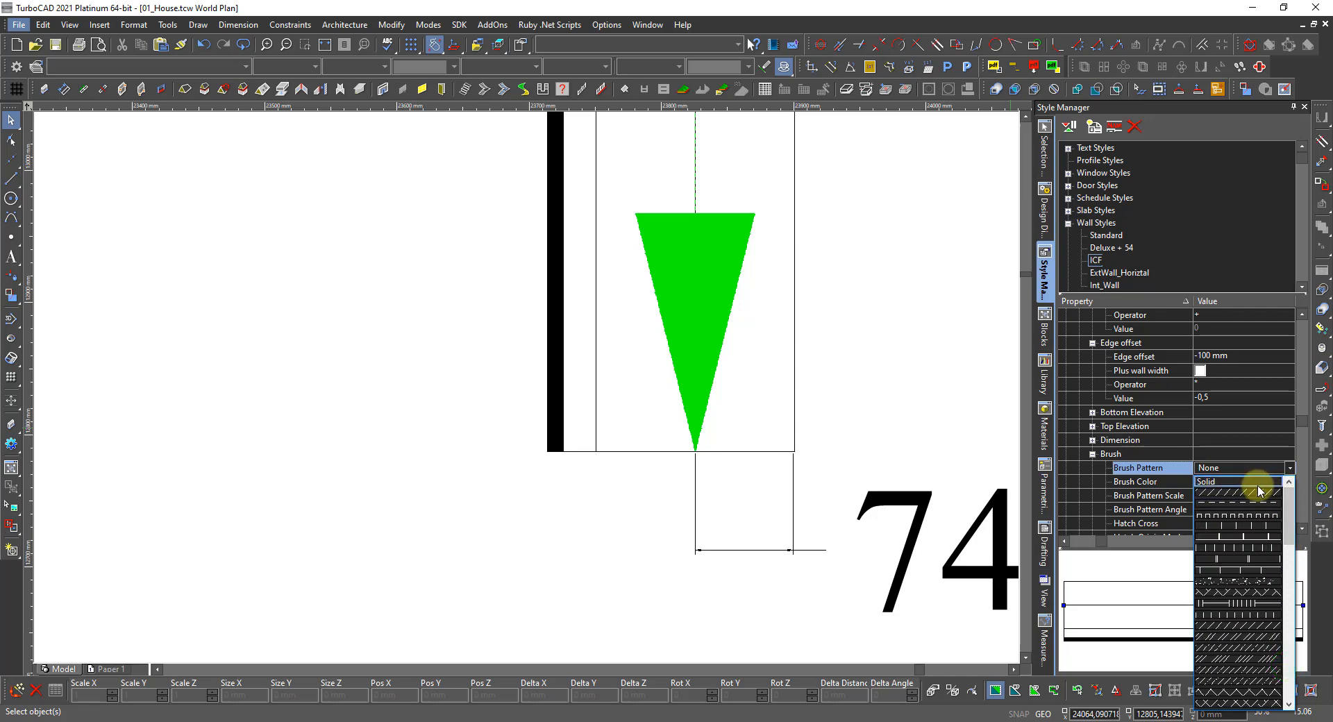
left_click(1248, 494)
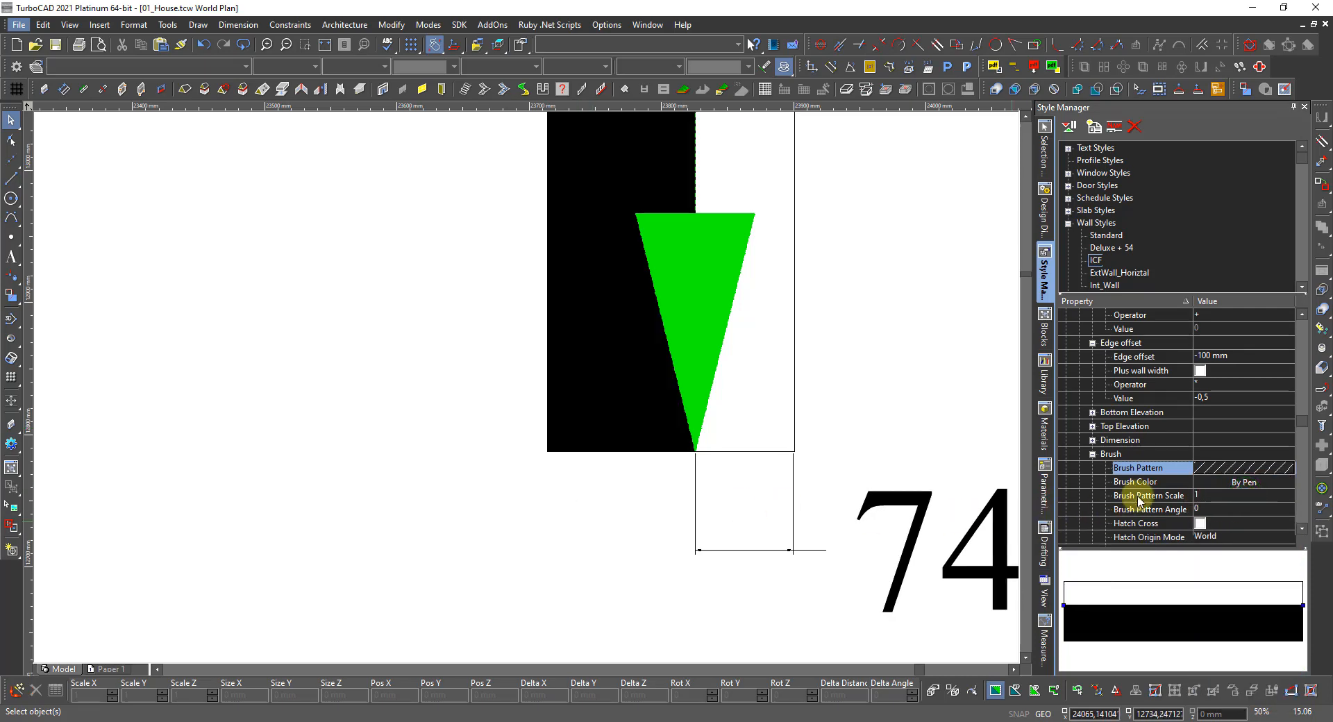
Set the Out_Insulation component's brush pattern scale to 50 and turn on Hatch Cross
left_click(1208, 493)
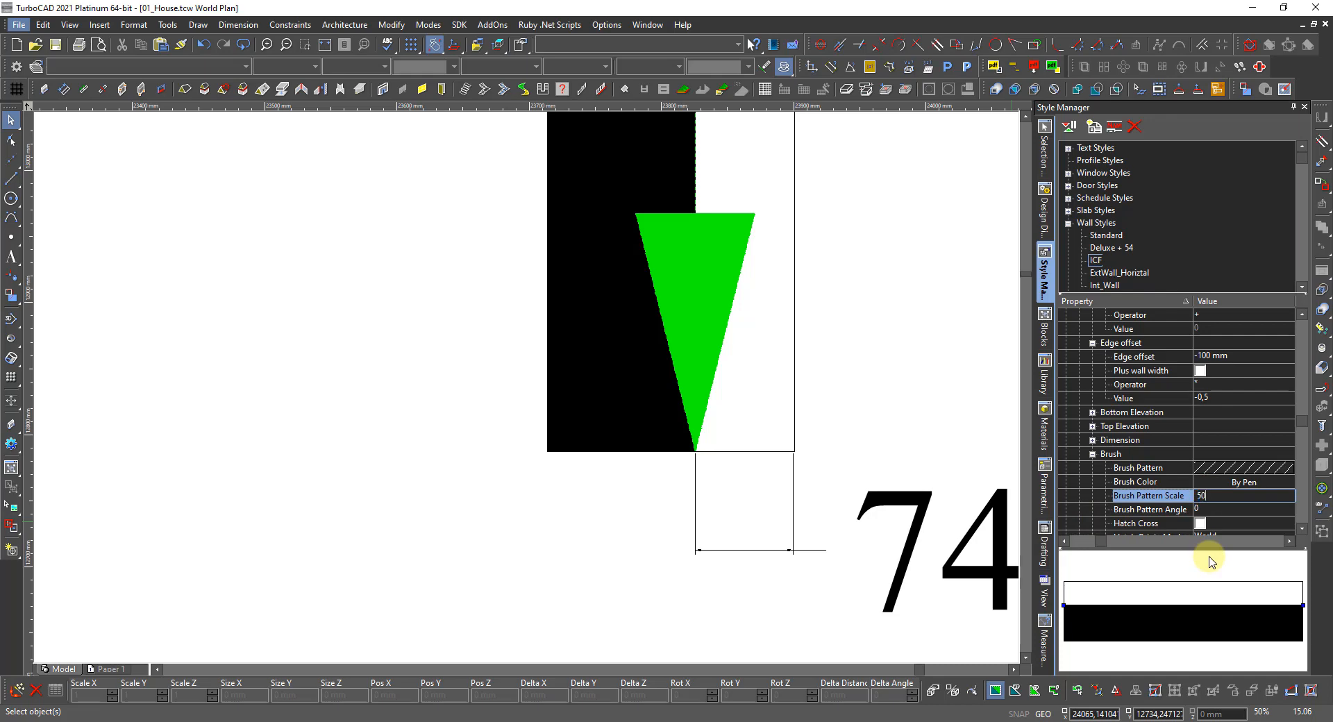
key("Return")
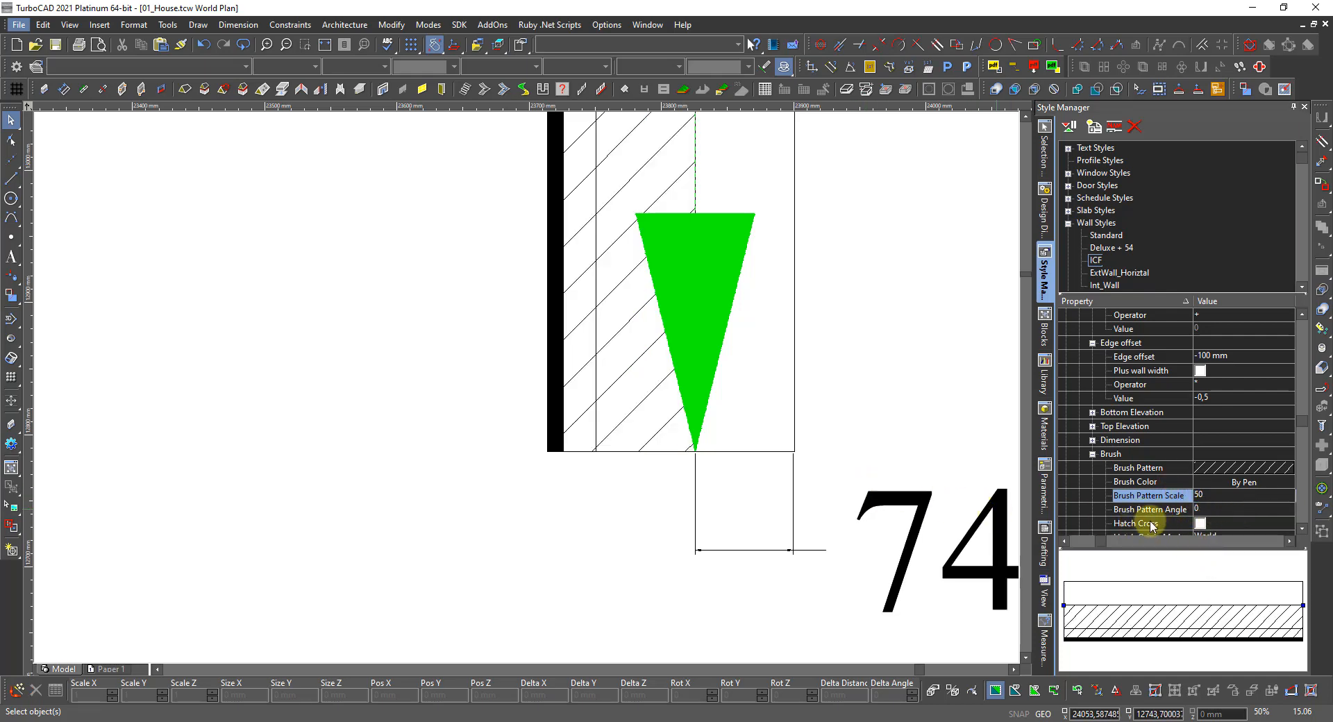
left_click(1201, 525)
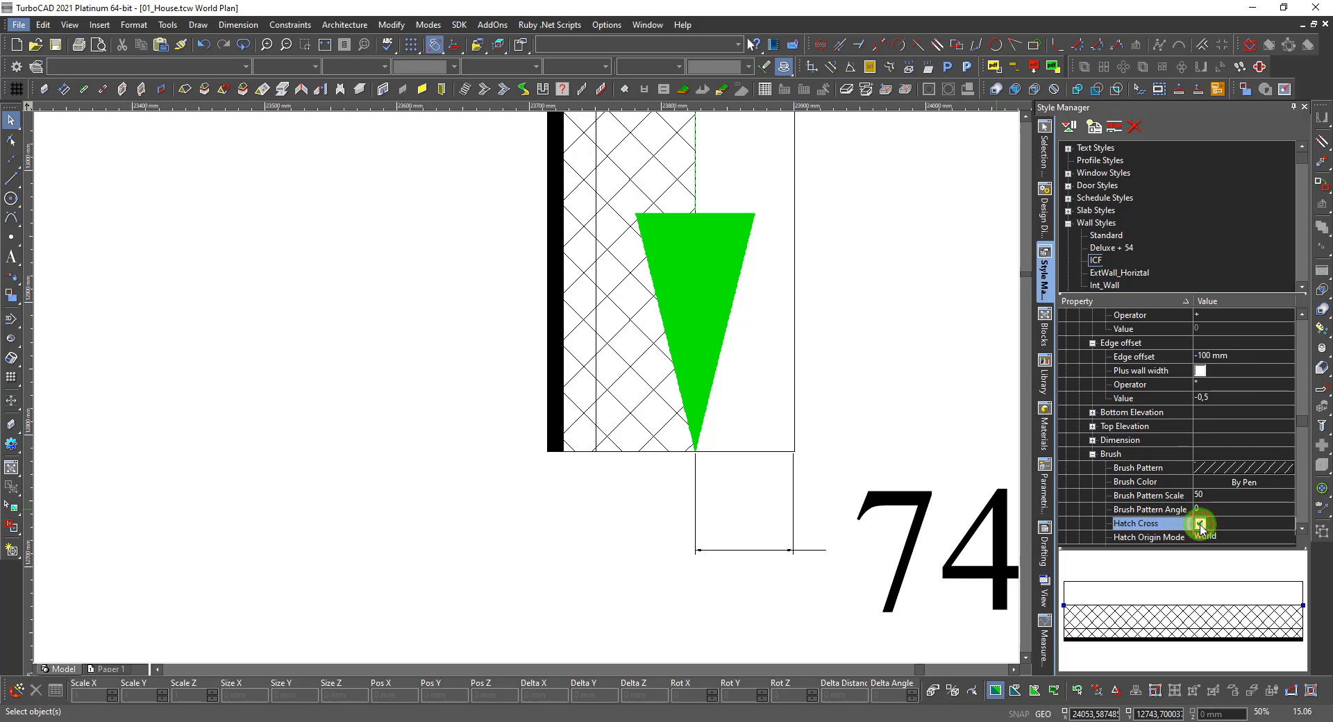
Enlarge the Out_Insulation component's cross hatch by setting its brush pattern scale to 75
left_click(1221, 494)
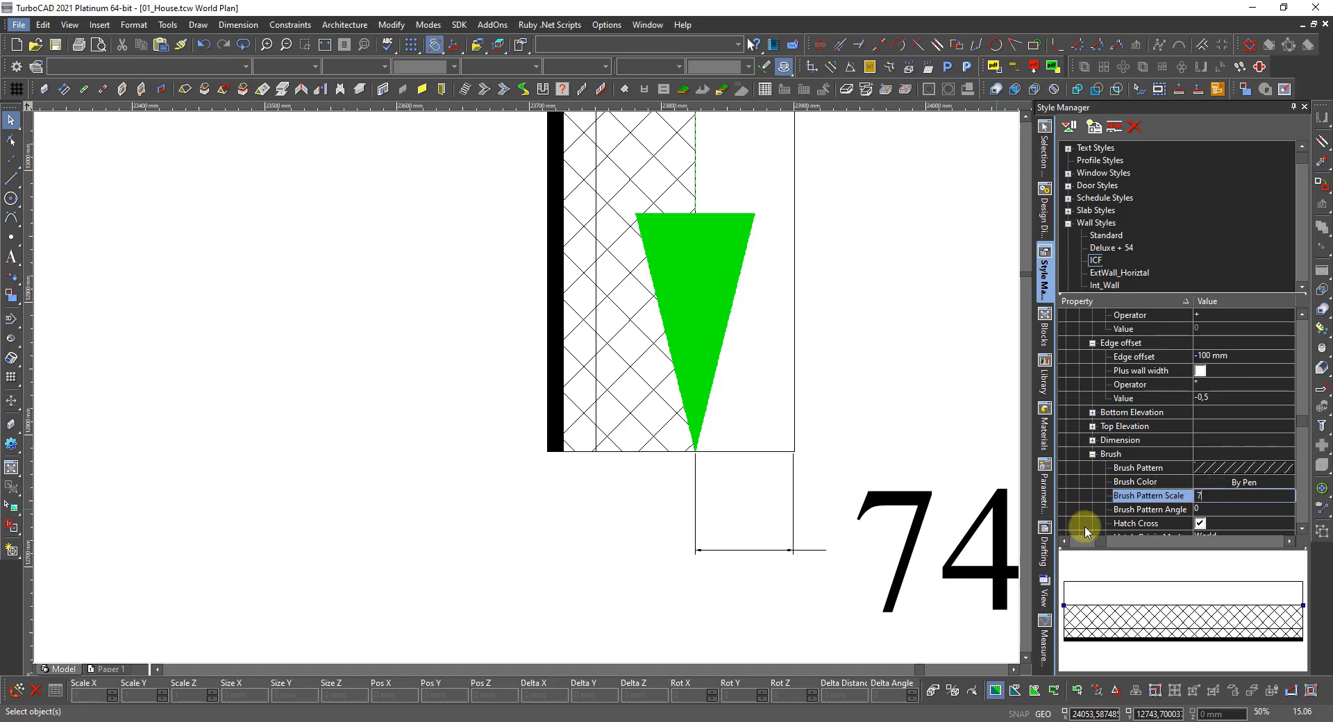
key("Return")
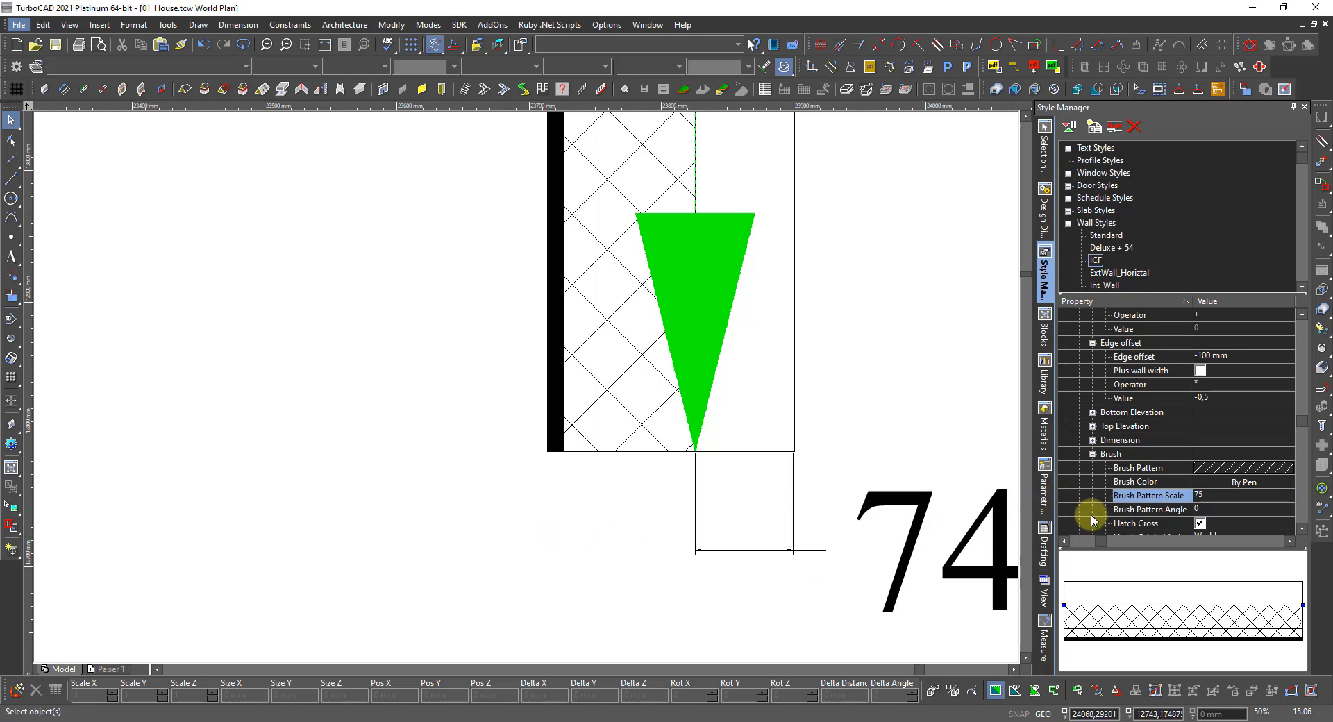
Open the brush color selection for the ICF style's Out_Insulation component
scroll(1189, 521, "down", 2)
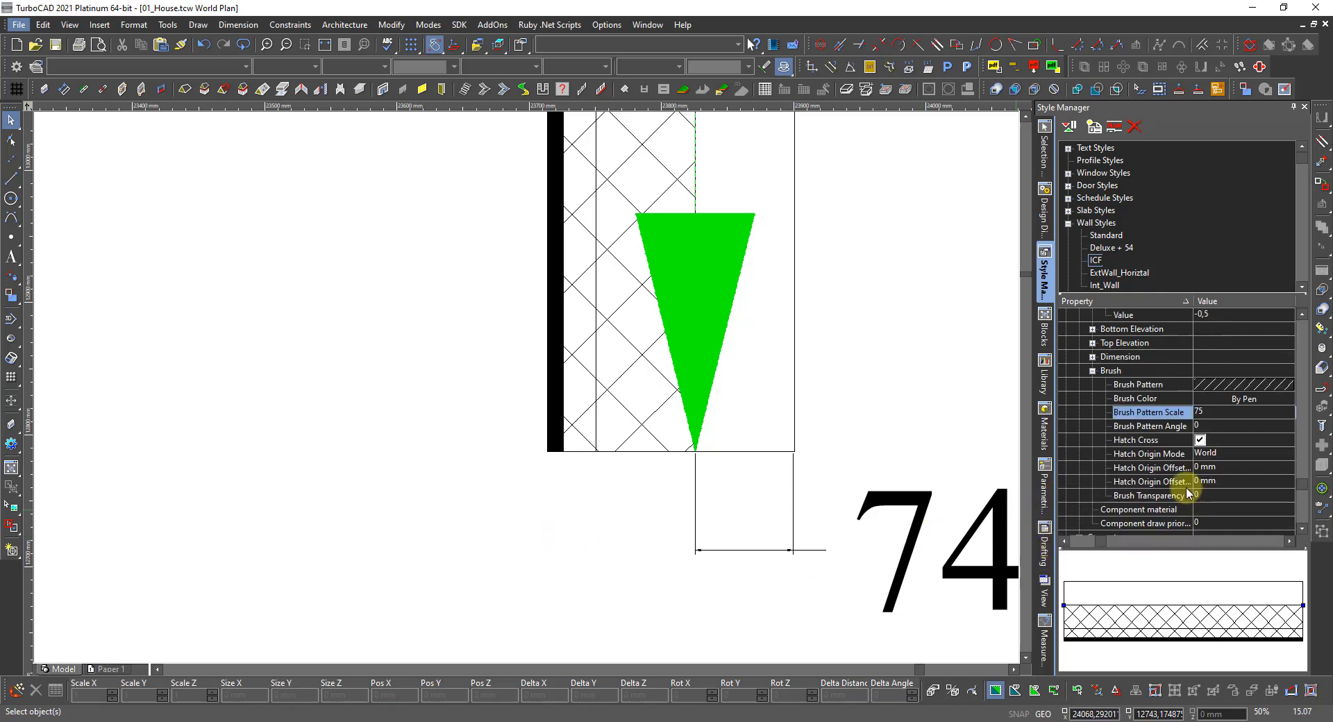
scroll(1160, 497, "down", 1)
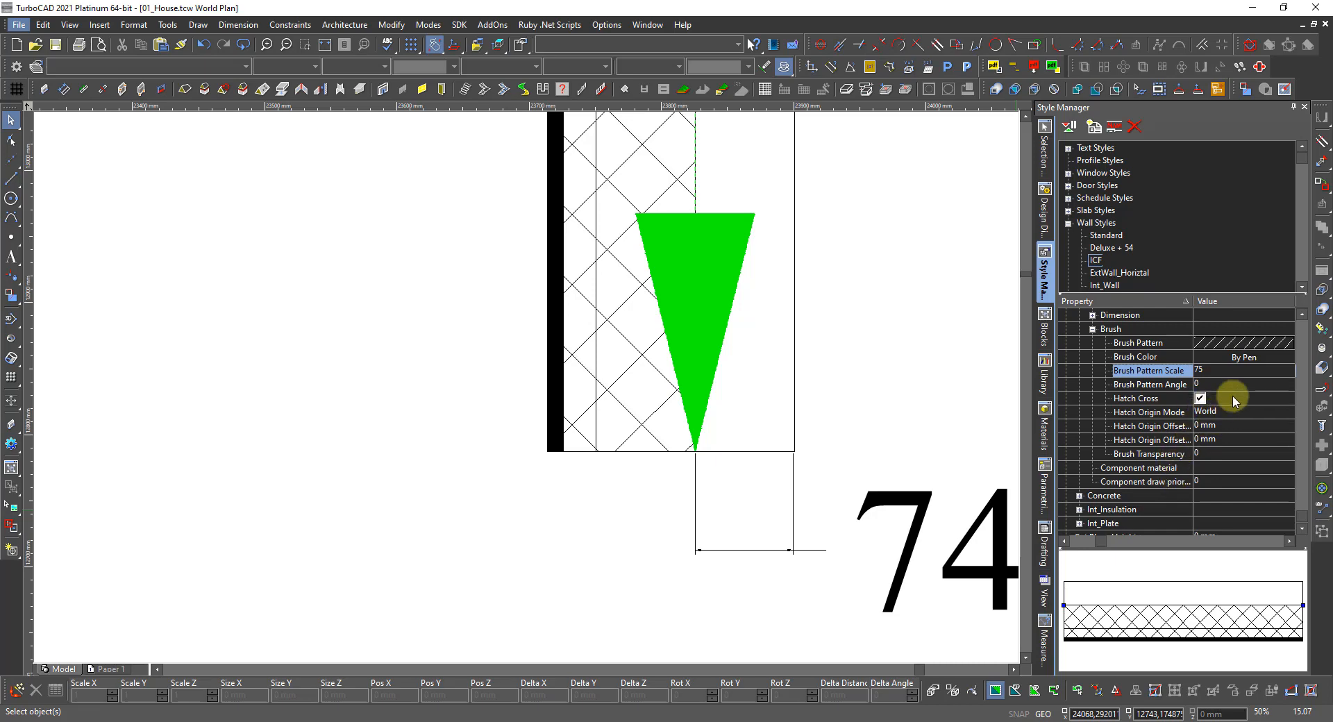
left_click(1237, 359)
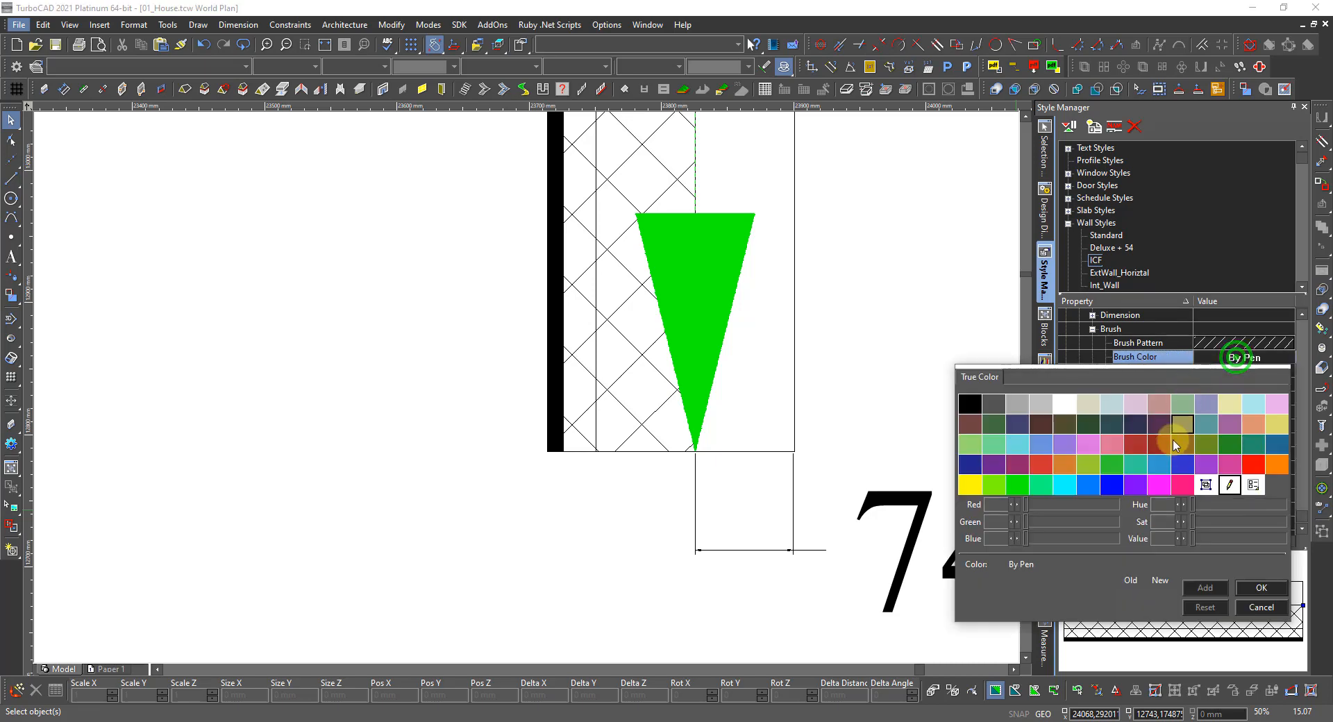
Set the brush color of the ICF wall style's Out_Insulation component to Blue
left_click(1116, 484)
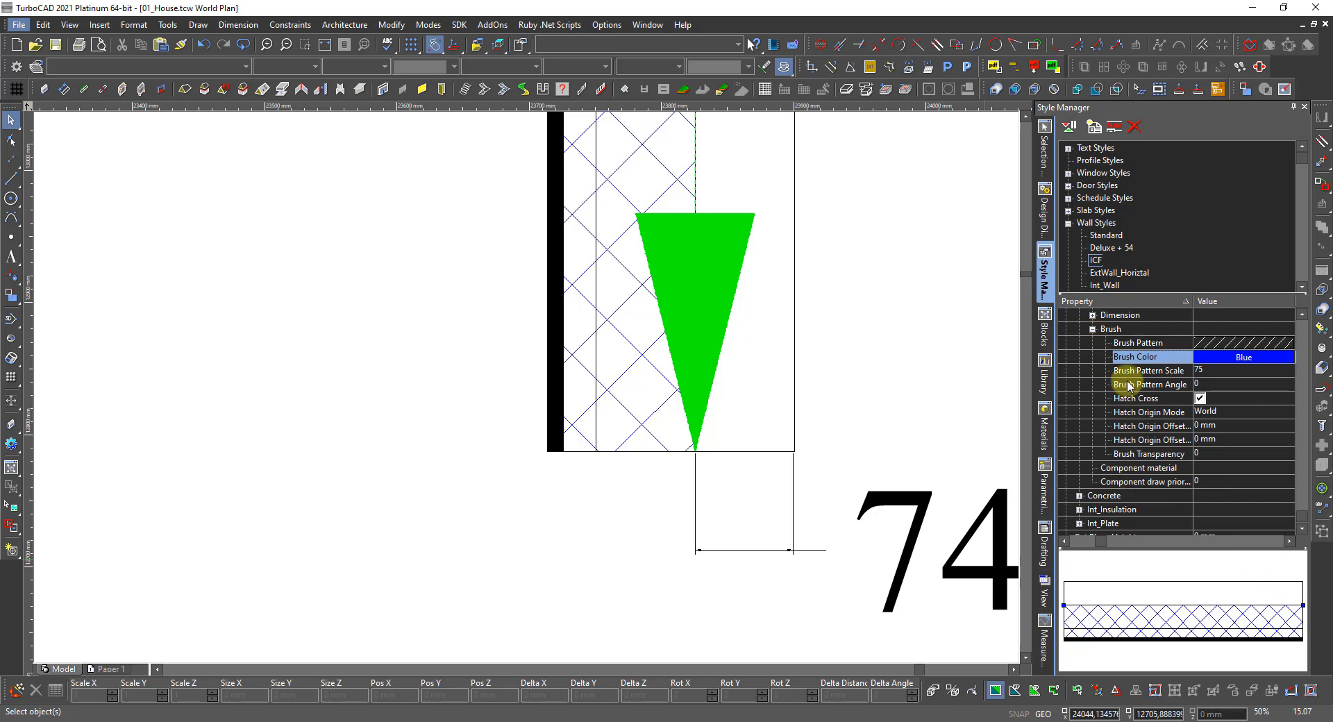
scroll(1126, 386, "down", 5)
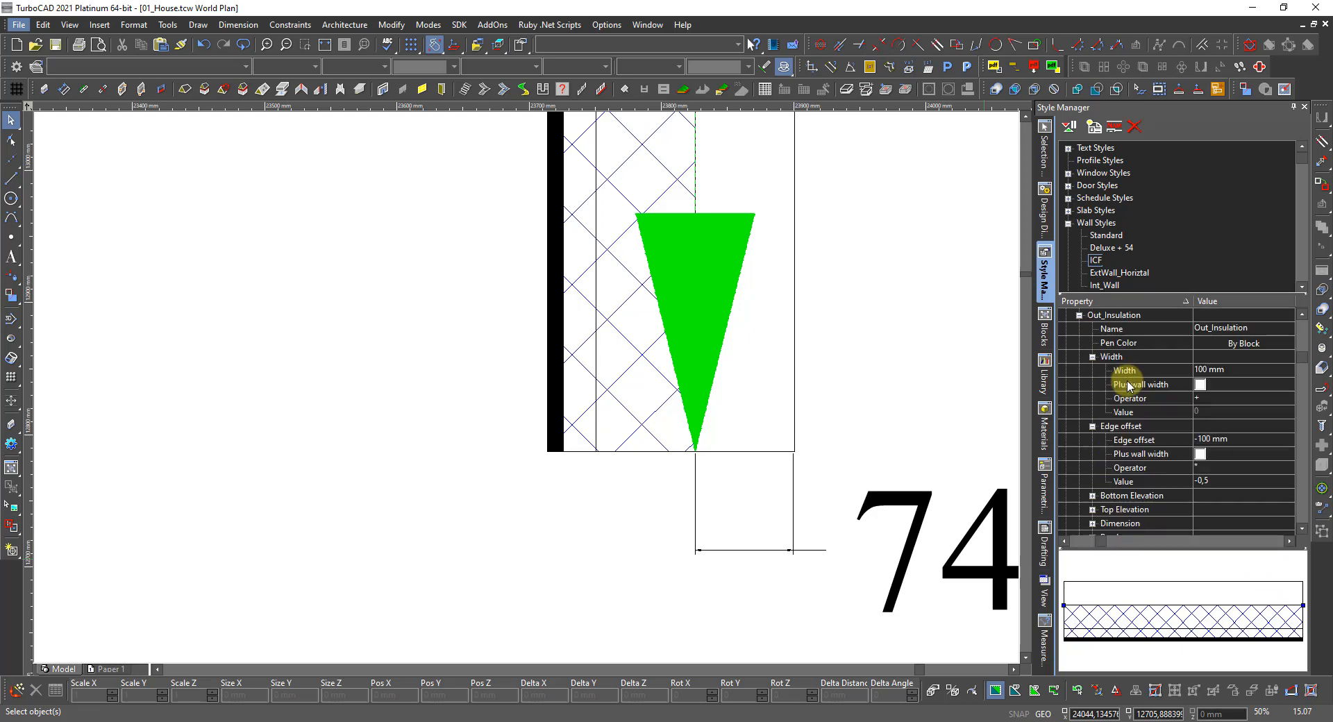
left_click(1080, 316)
Turn off Plus wall width for the Concrete component's edge offset, leaving its width setting enabled
left_click(1078, 369)
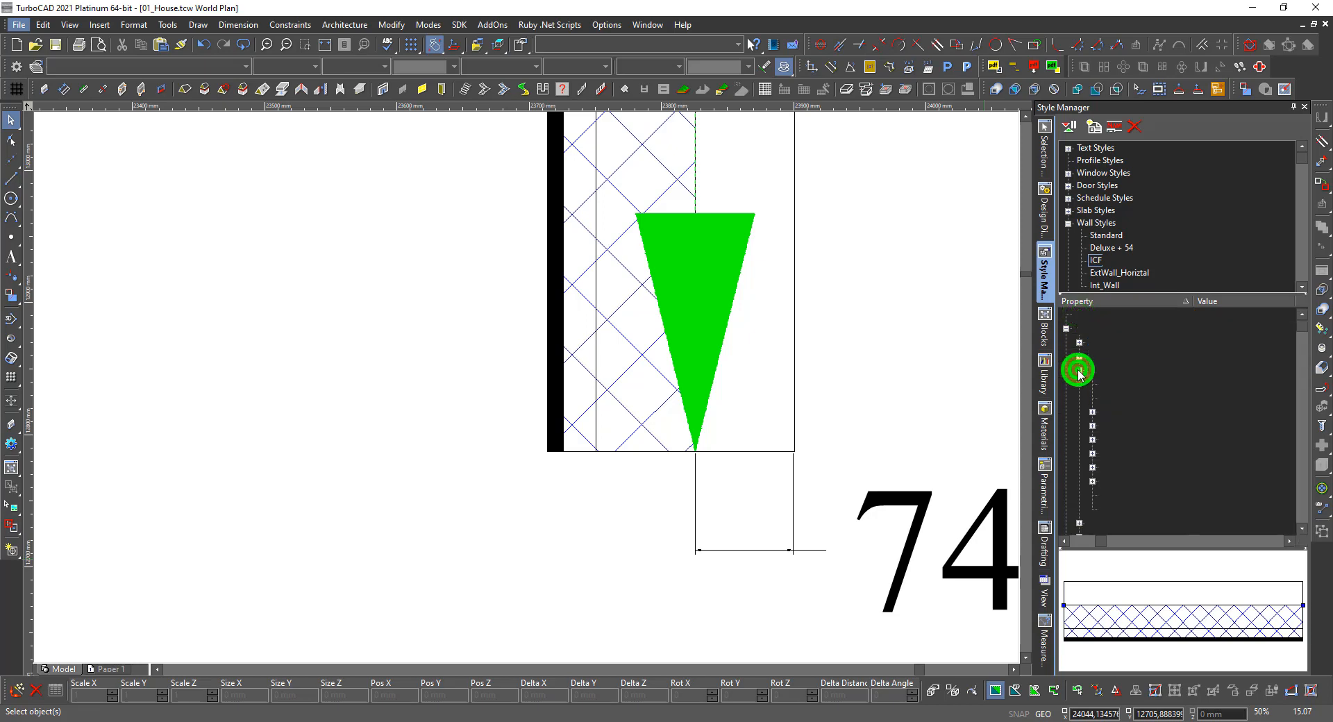
left_click(1091, 411)
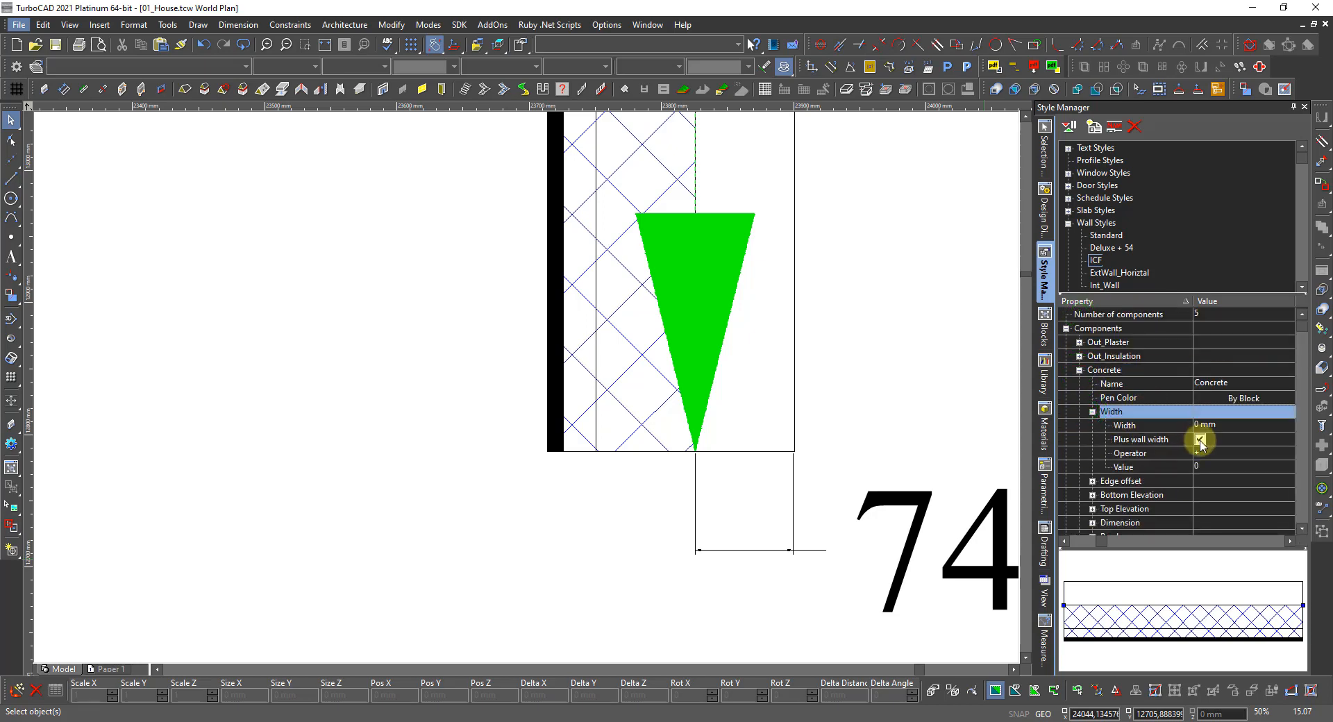
left_click(1205, 464)
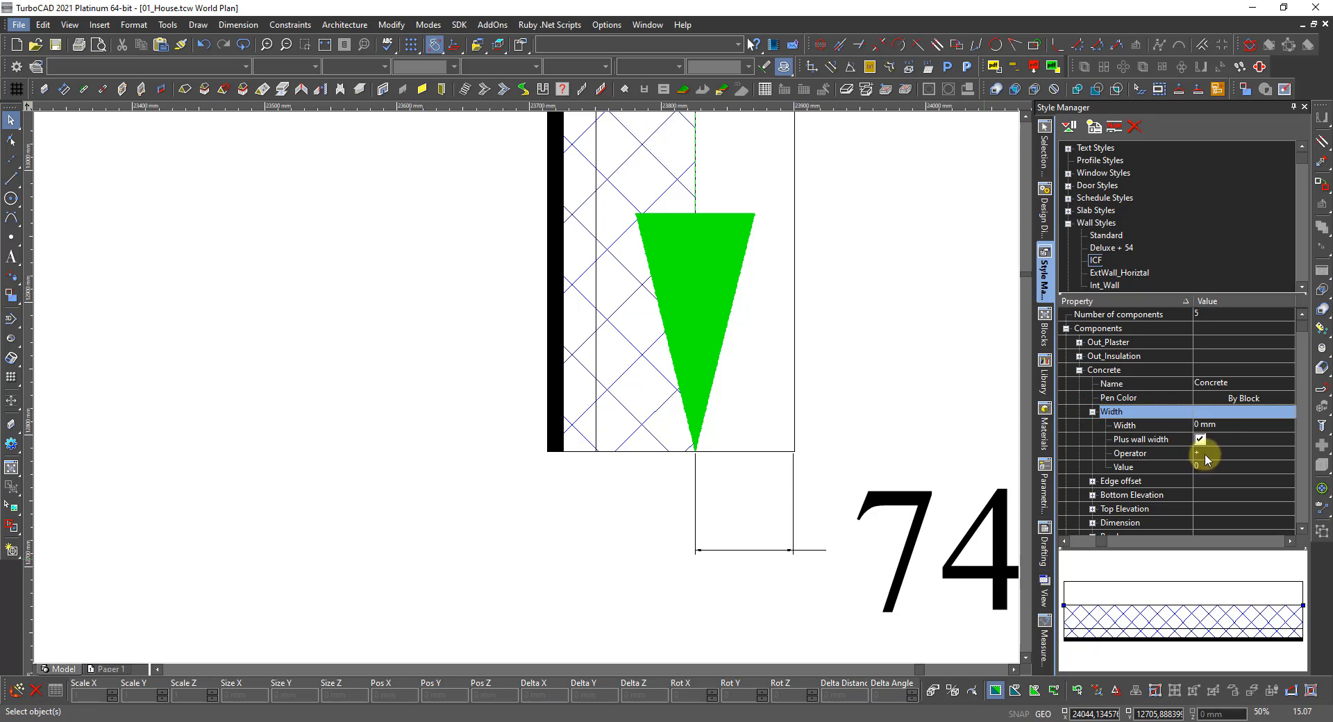
left_click(1201, 443)
left_click(1243, 463)
left_click(1092, 481)
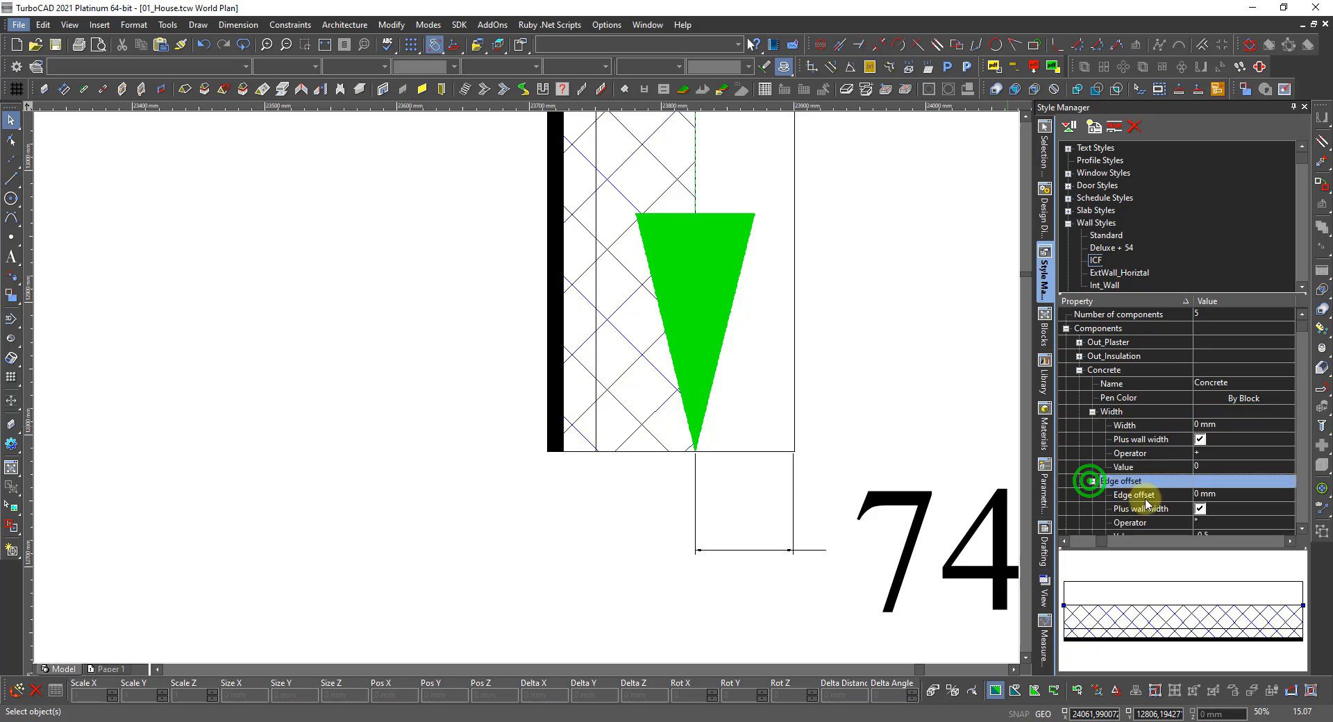
scroll(1173, 491, "down", 2)
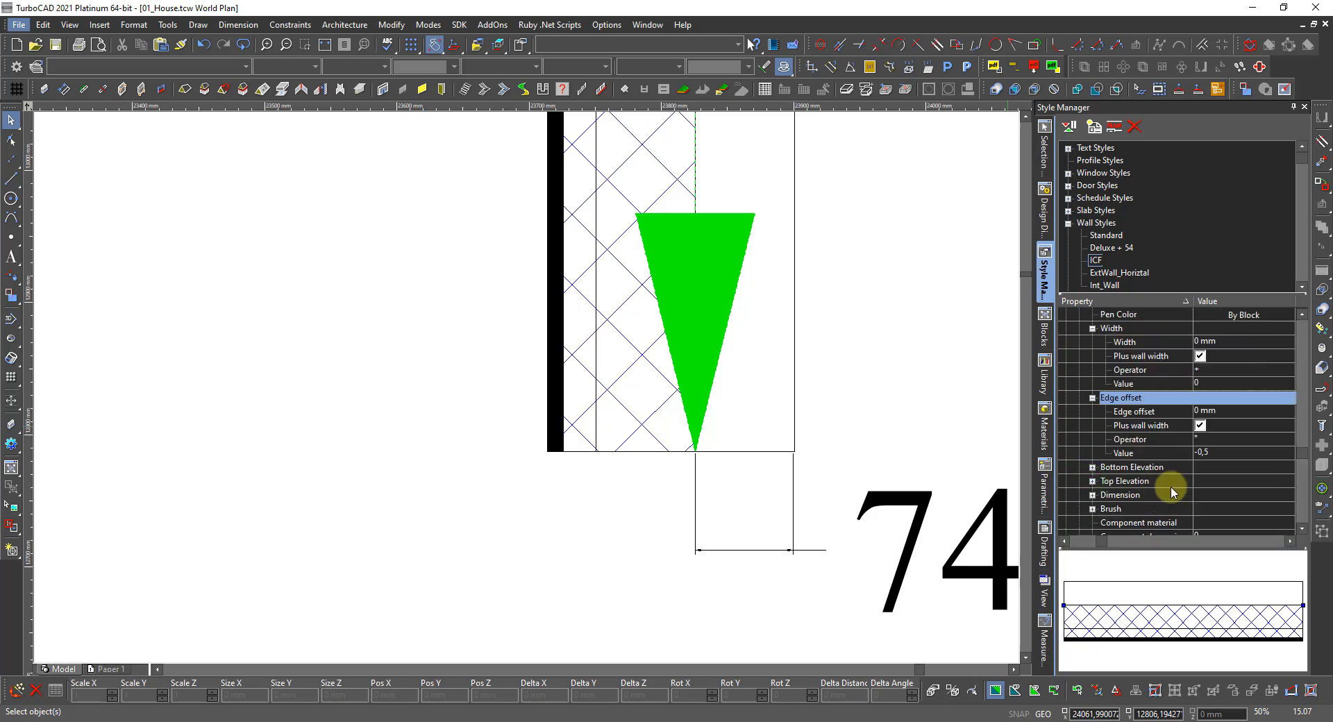
left_click(1201, 426)
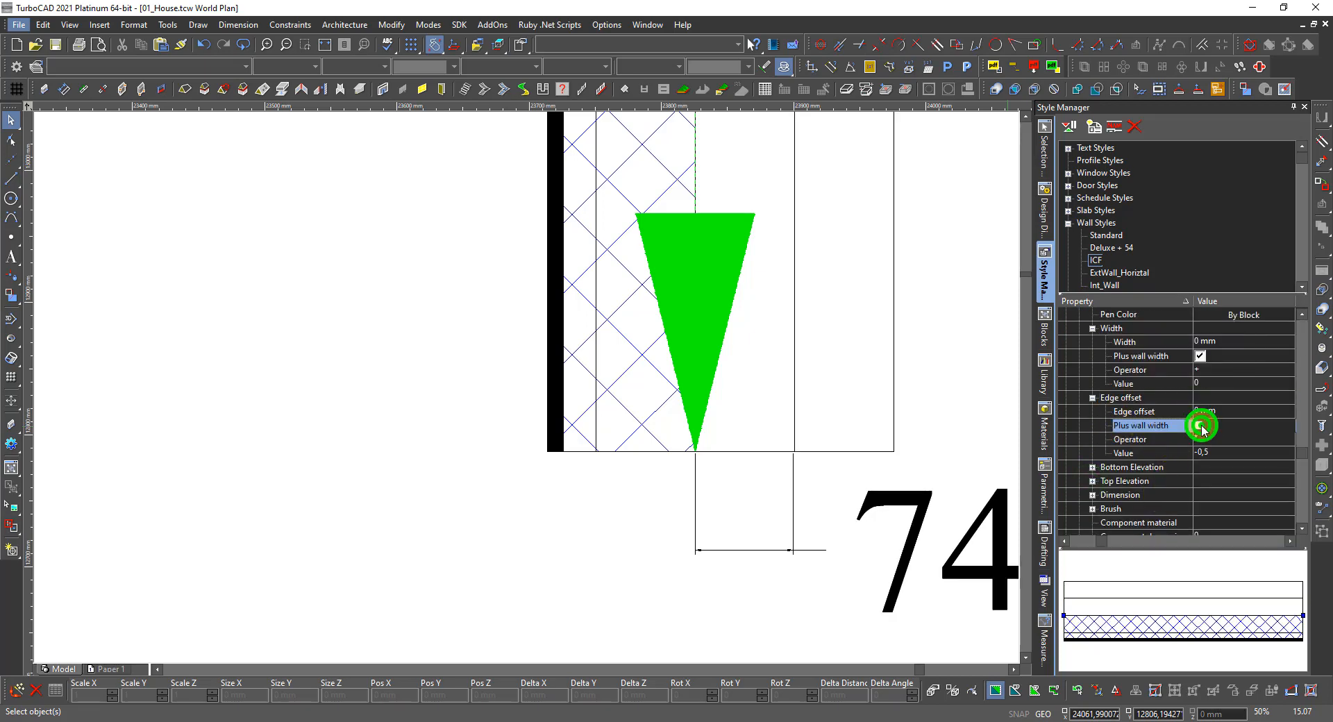
left_click(670, 499)
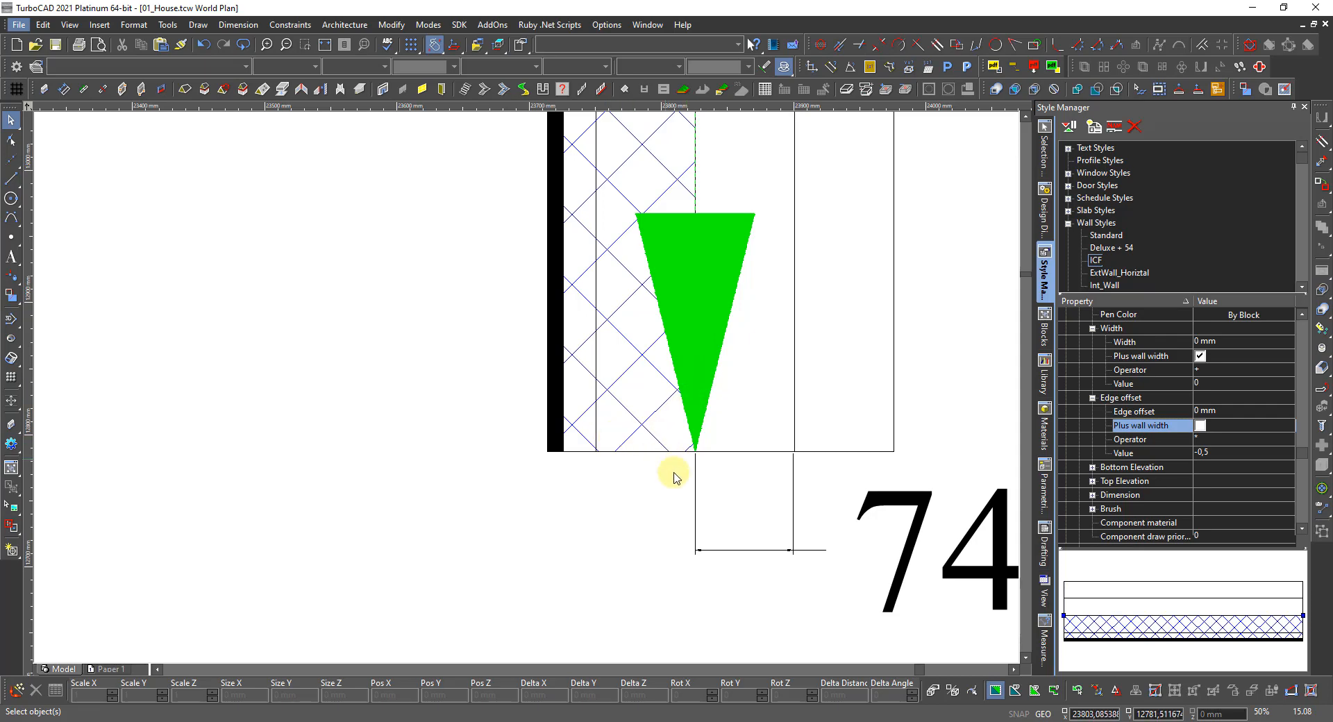
Assign the concrete hatch of dots and small triangles as the Concrete component's brush pattern
scroll(734, 517, "down", 4)
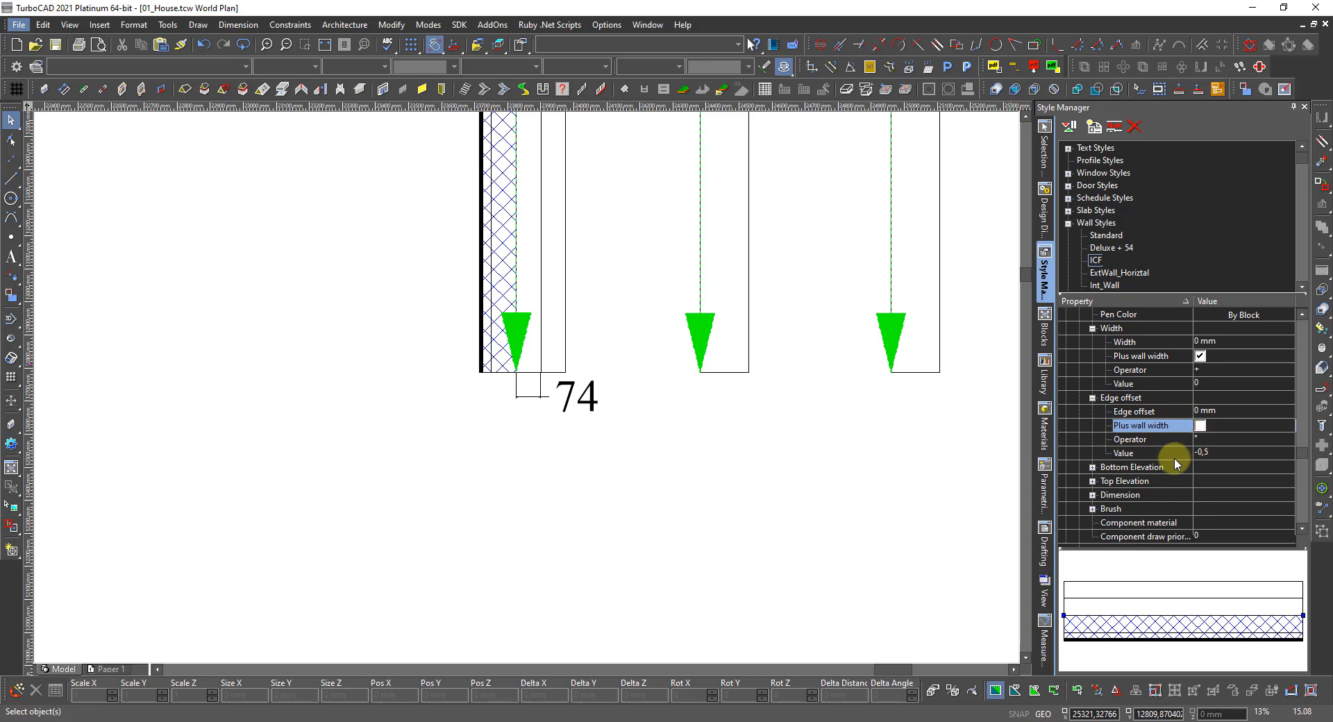
left_click(1093, 511)
scroll(1243, 519, "down", 2)
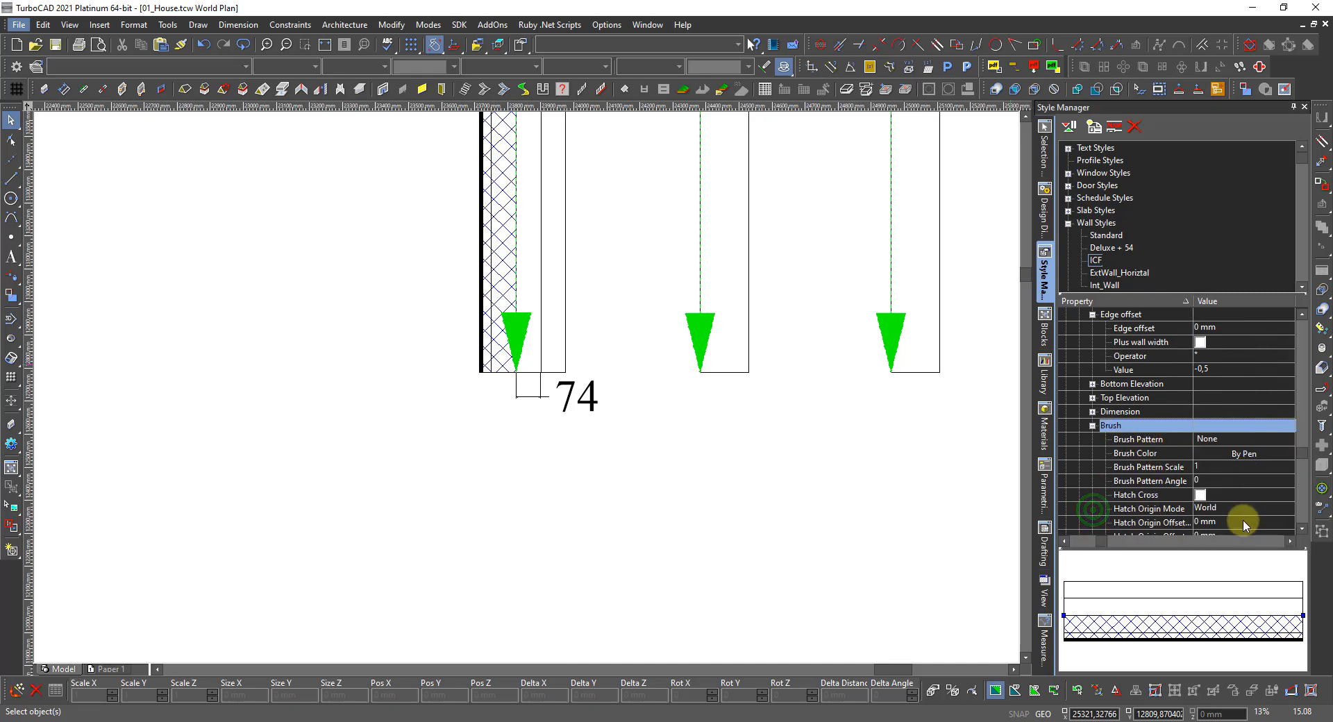
left_click(1220, 442)
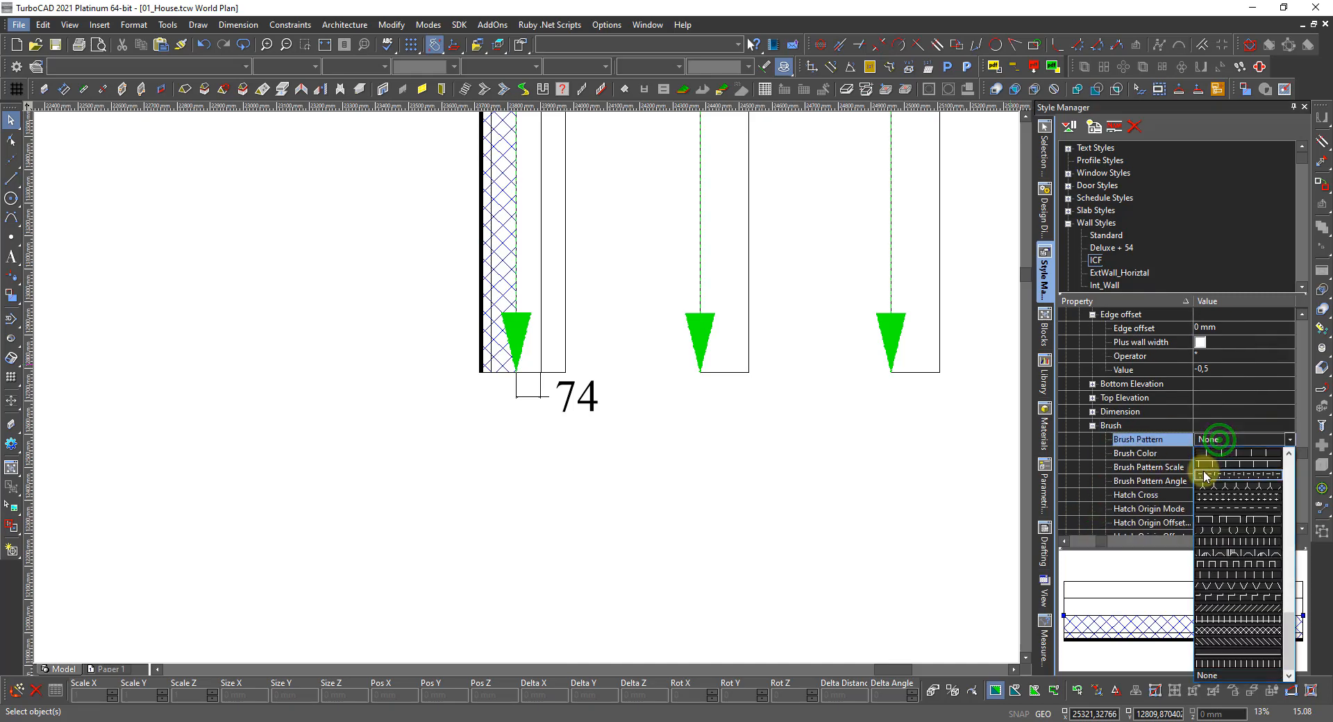
scroll(1236, 470, "up", 3)
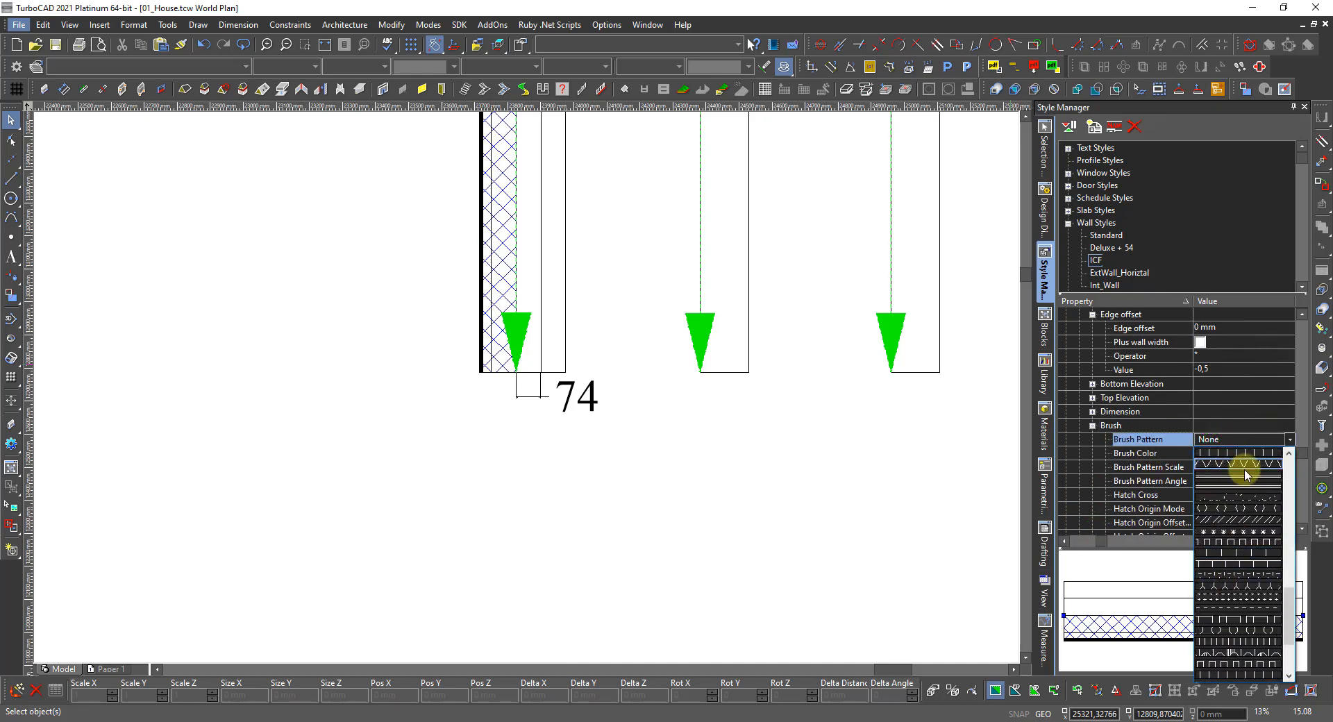
left_click_drag(1283, 614, 1288, 467)
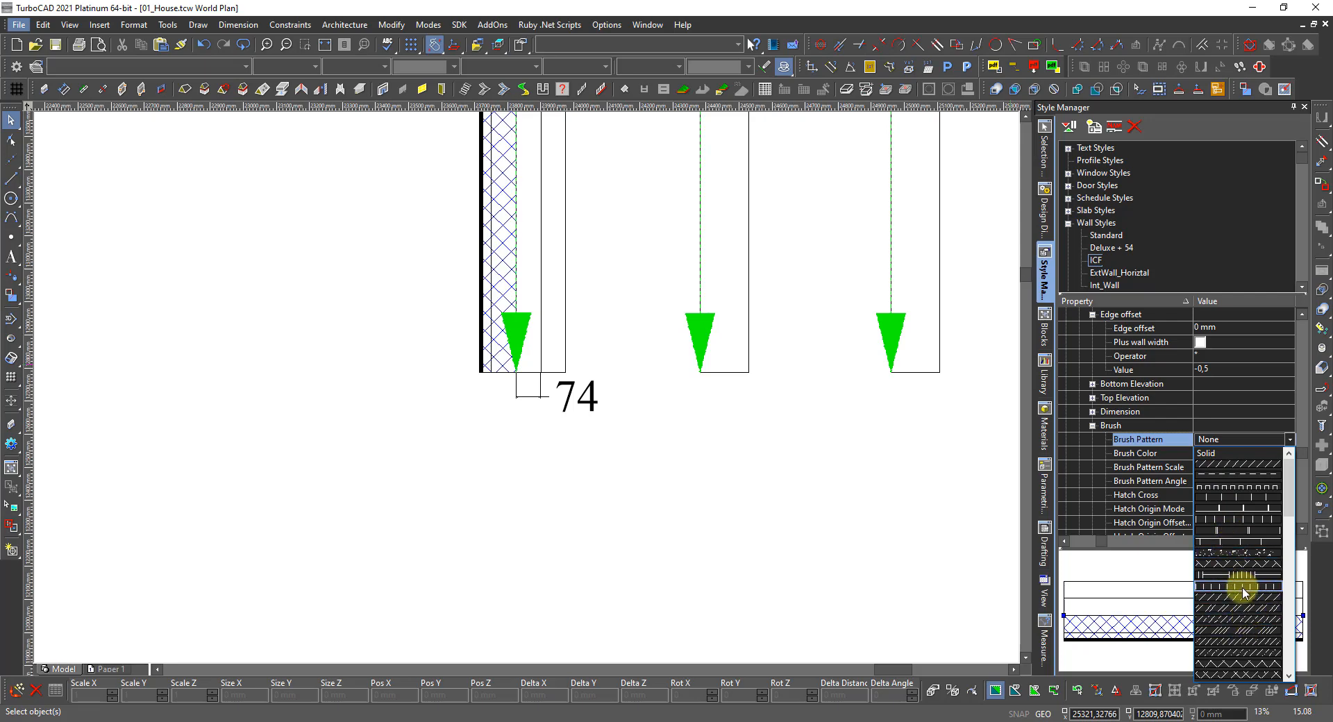
left_click(1229, 554)
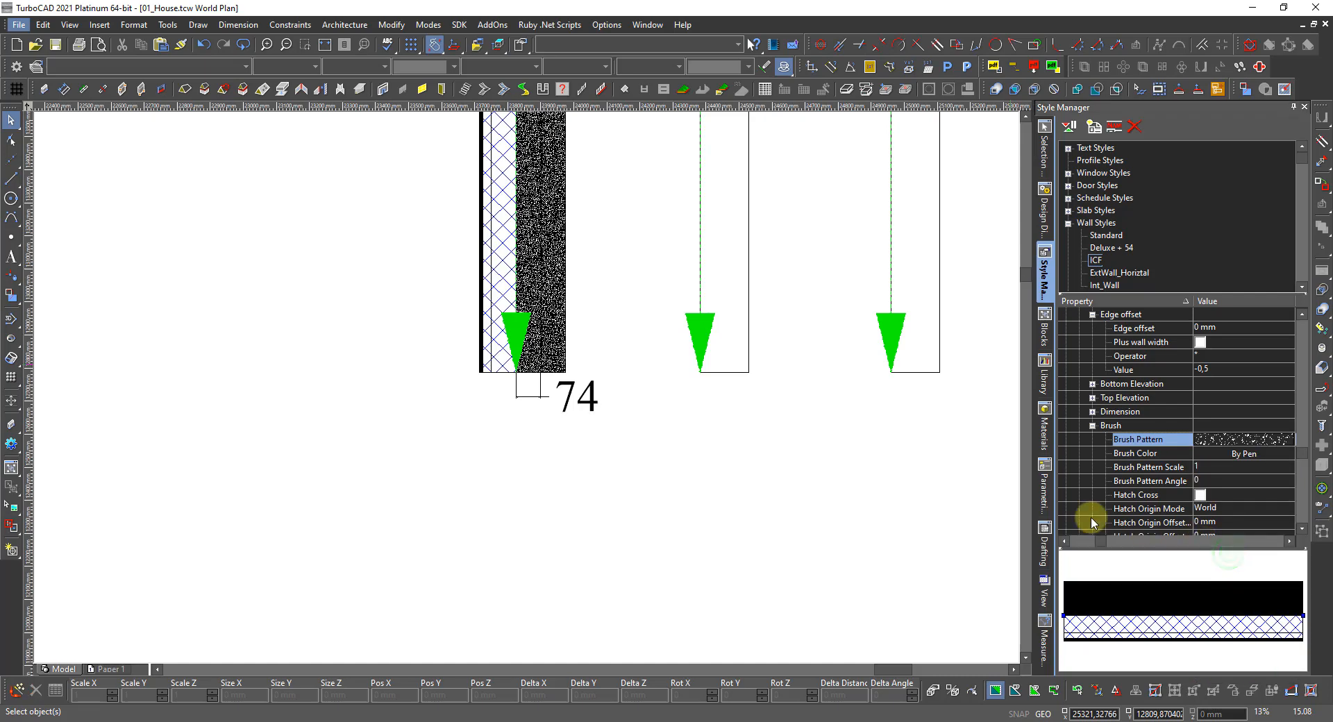
Set the Concrete component's brush pattern scale to 50
left_click(1218, 464)
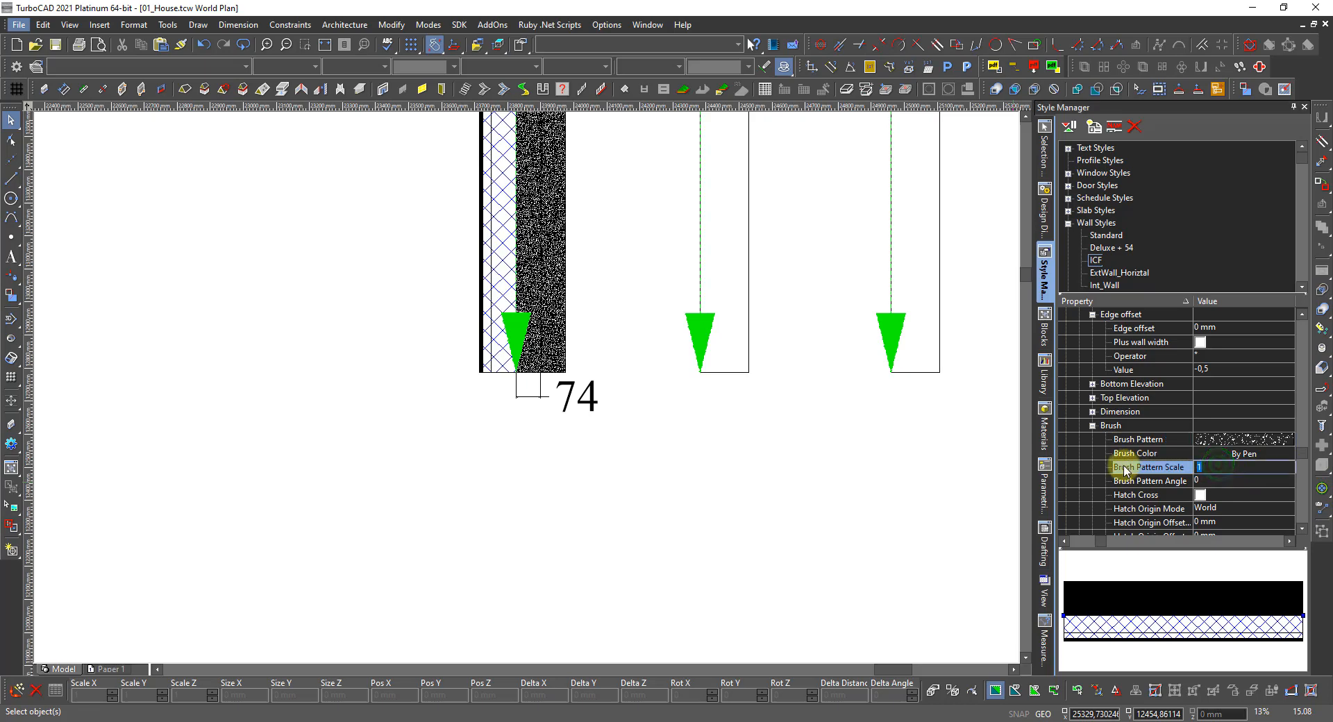
type("50")
key("Return")
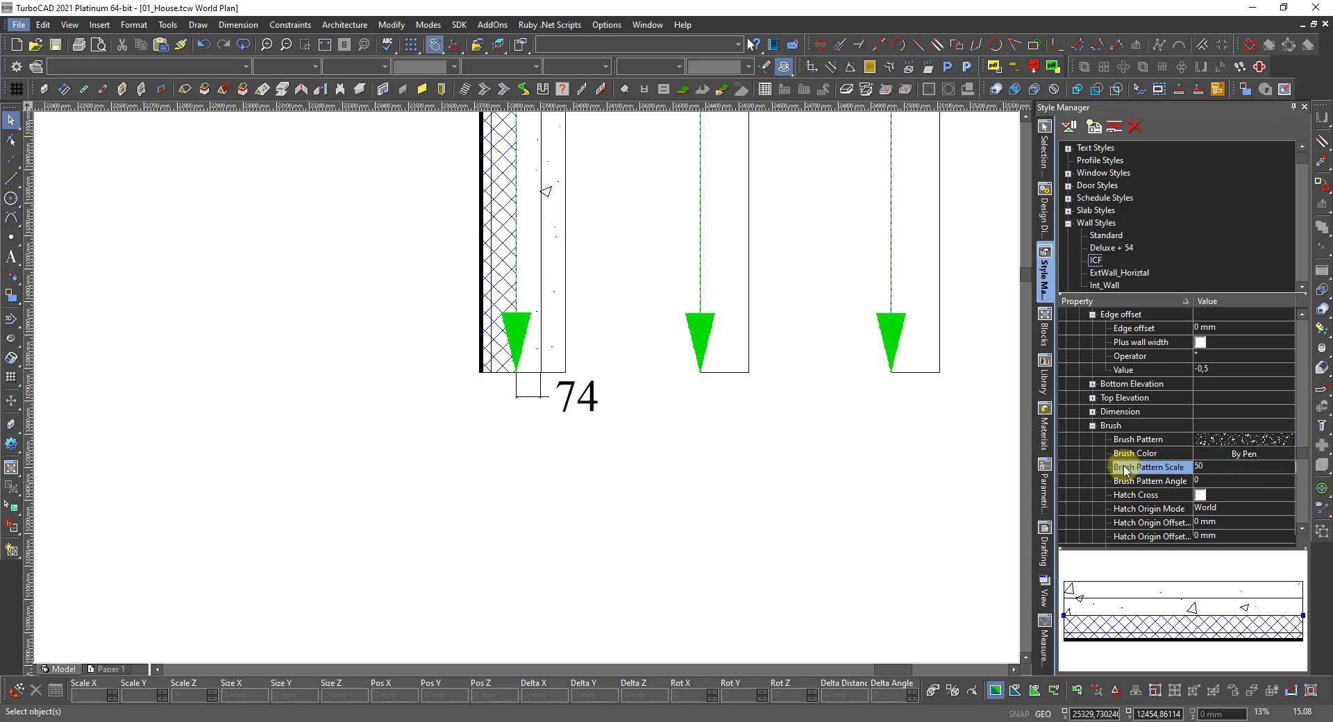
Set the Concrete component's brush pattern scale to 25 and check the hatch on the wall in the plan
left_click(1208, 469)
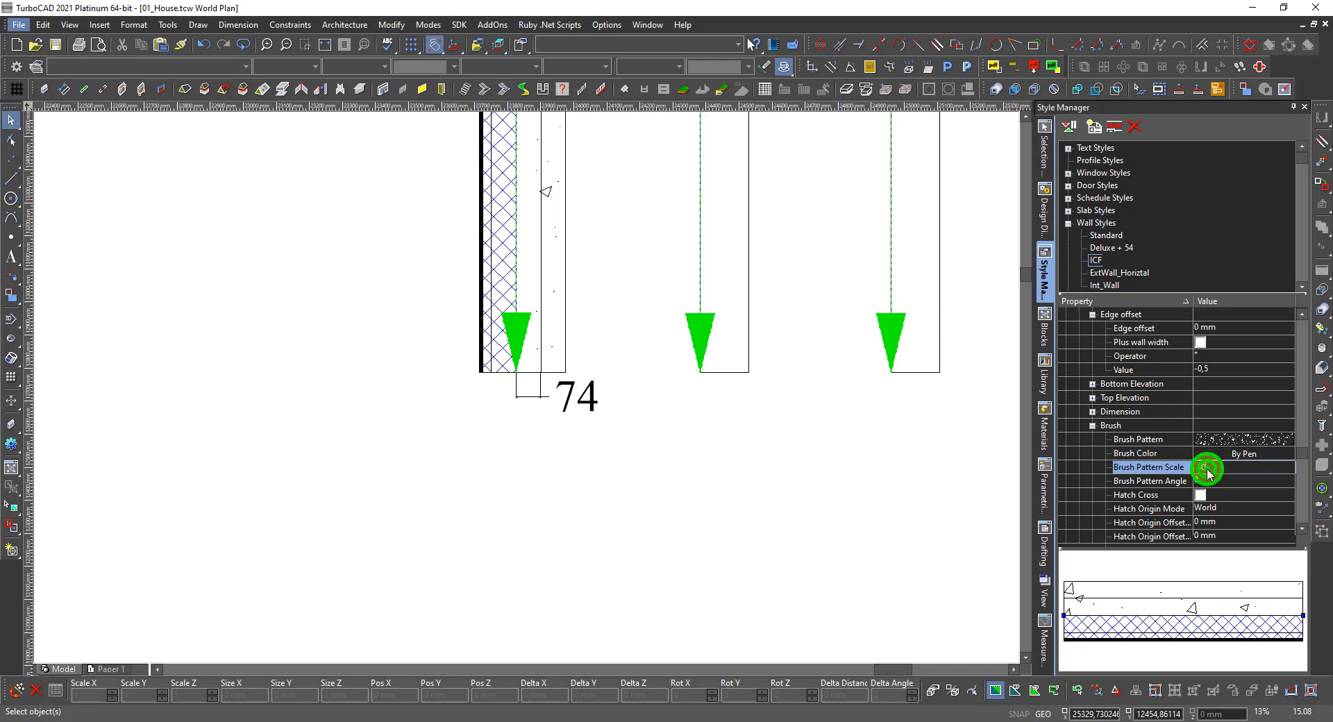
double_click(1208, 469)
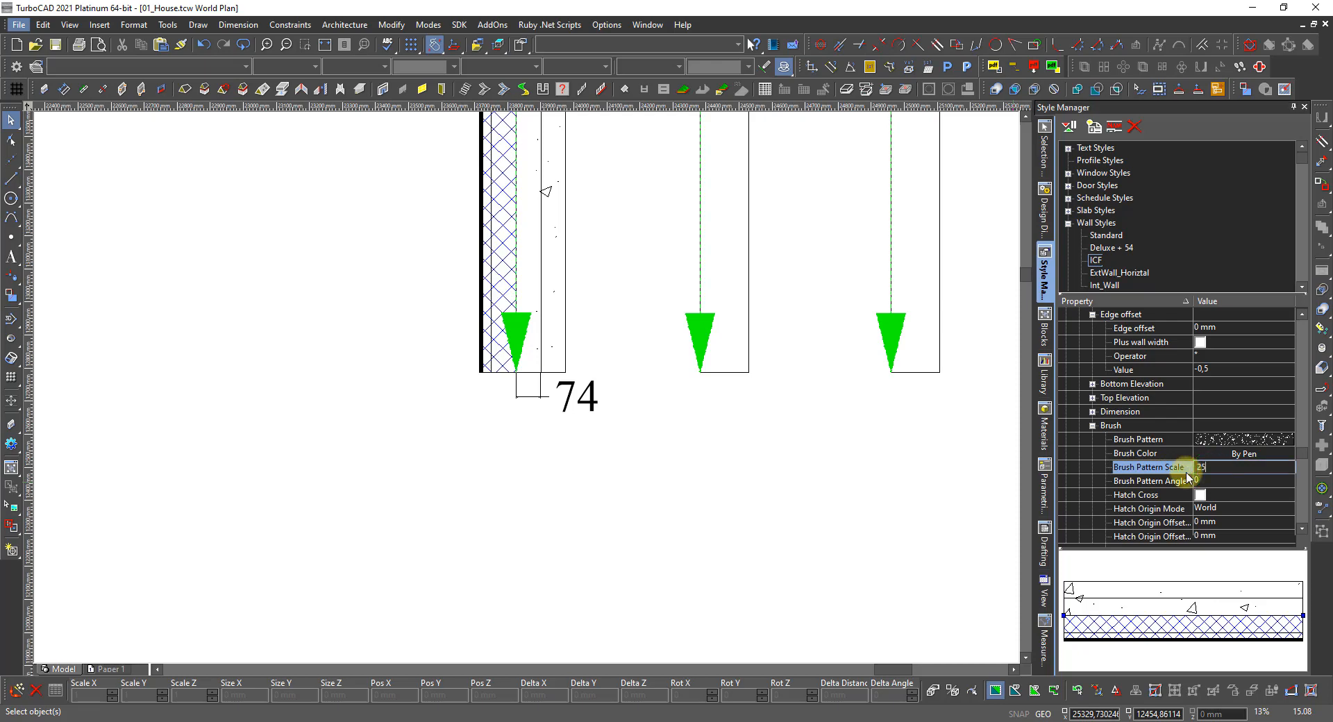
type("25")
key("Return")
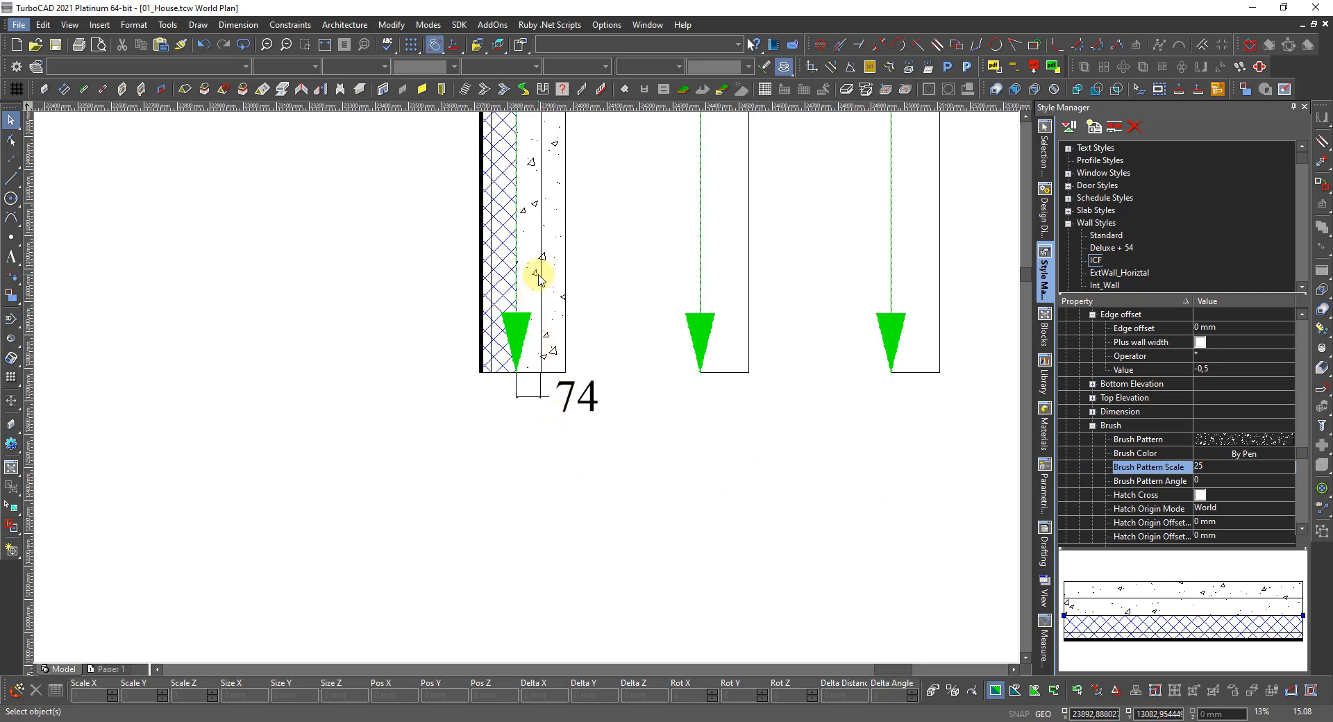
scroll(535, 274, "up", 3)
scroll(485, 402, "down", 2)
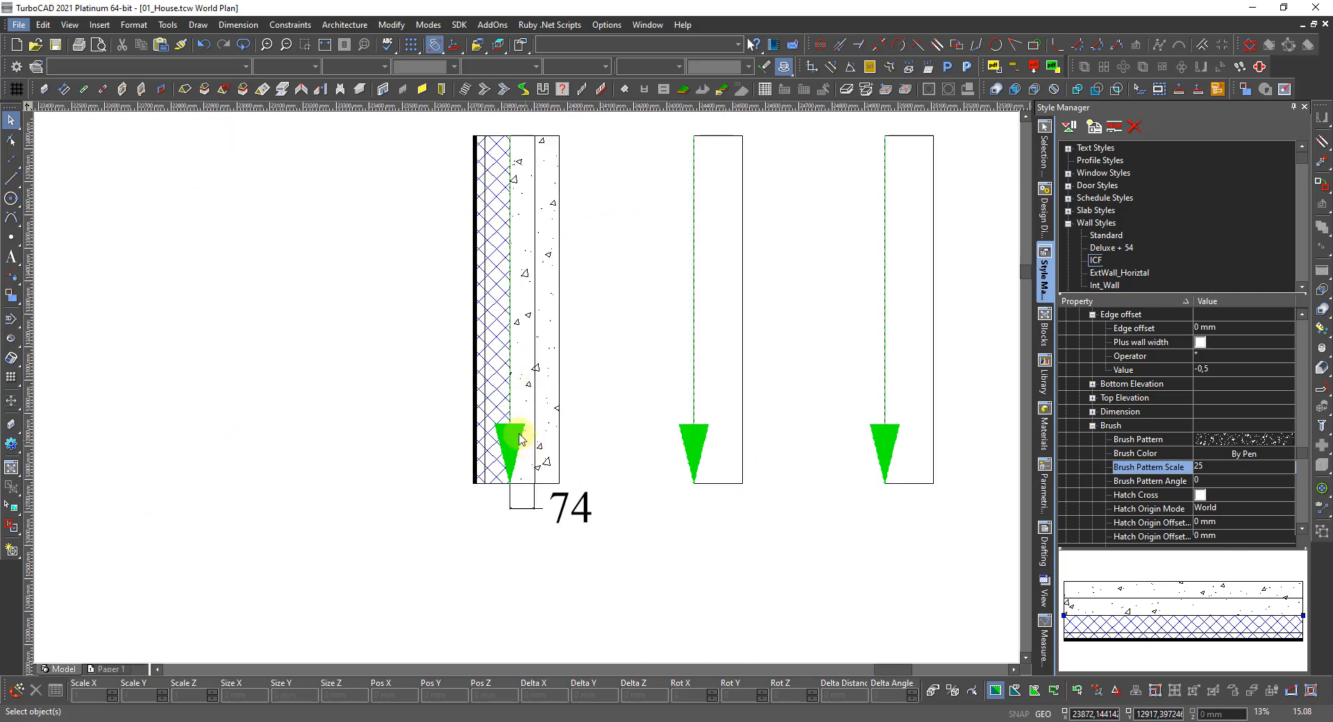
scroll(500, 417, "up", 2)
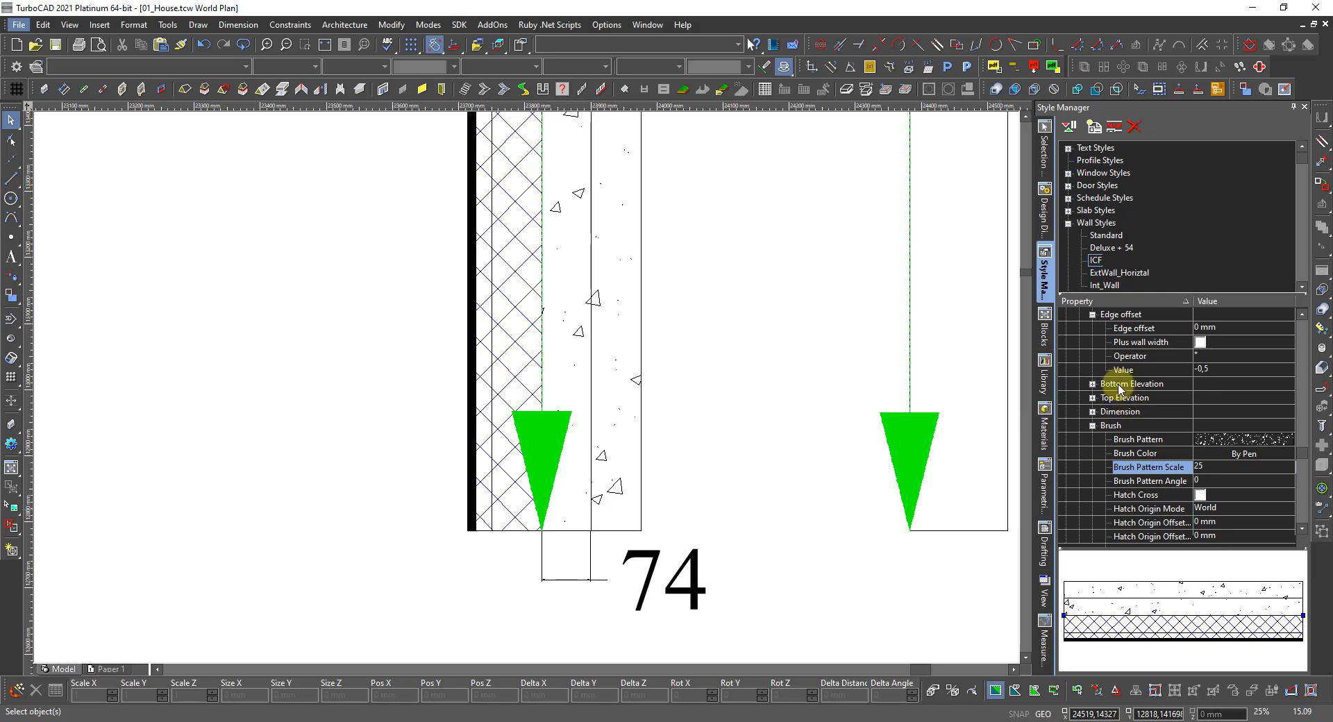
Set the Int_Insulation component's width to 100 mm and turn off Plus wall width for both its width and edge offset
scroll(1099, 394, "up", 3)
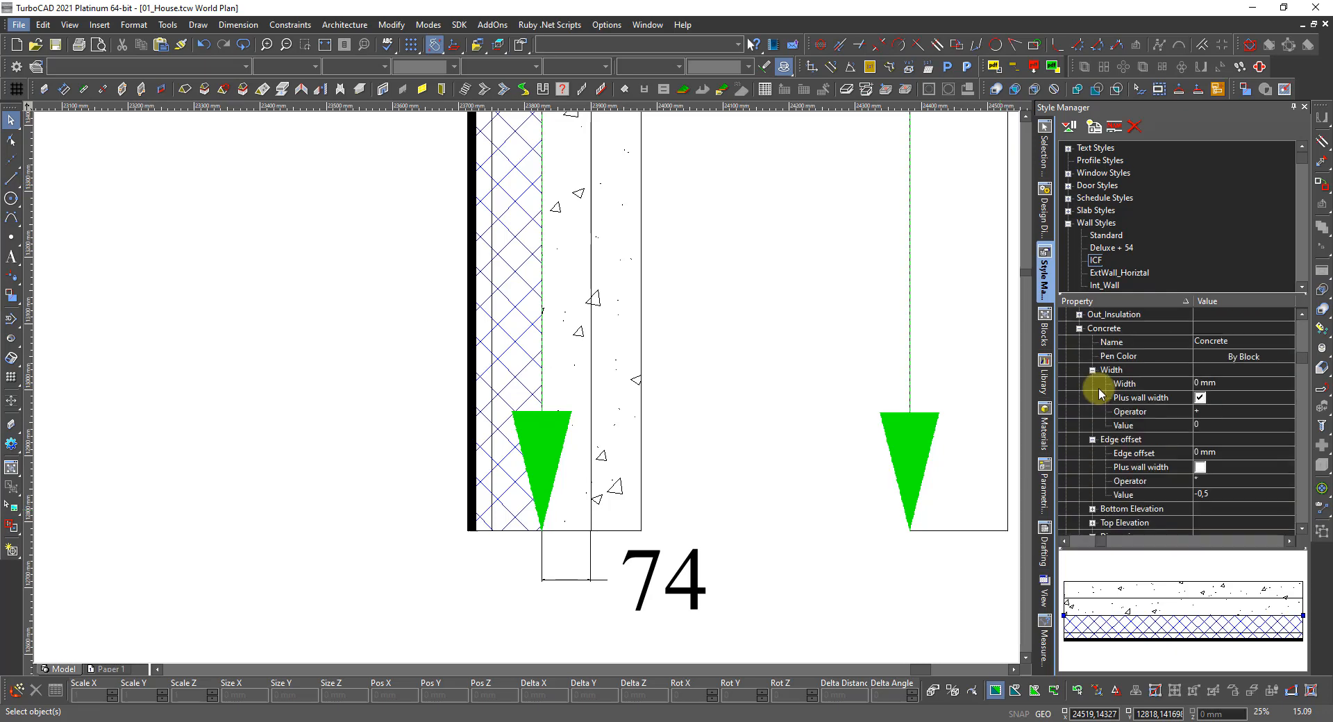
left_click(1078, 330)
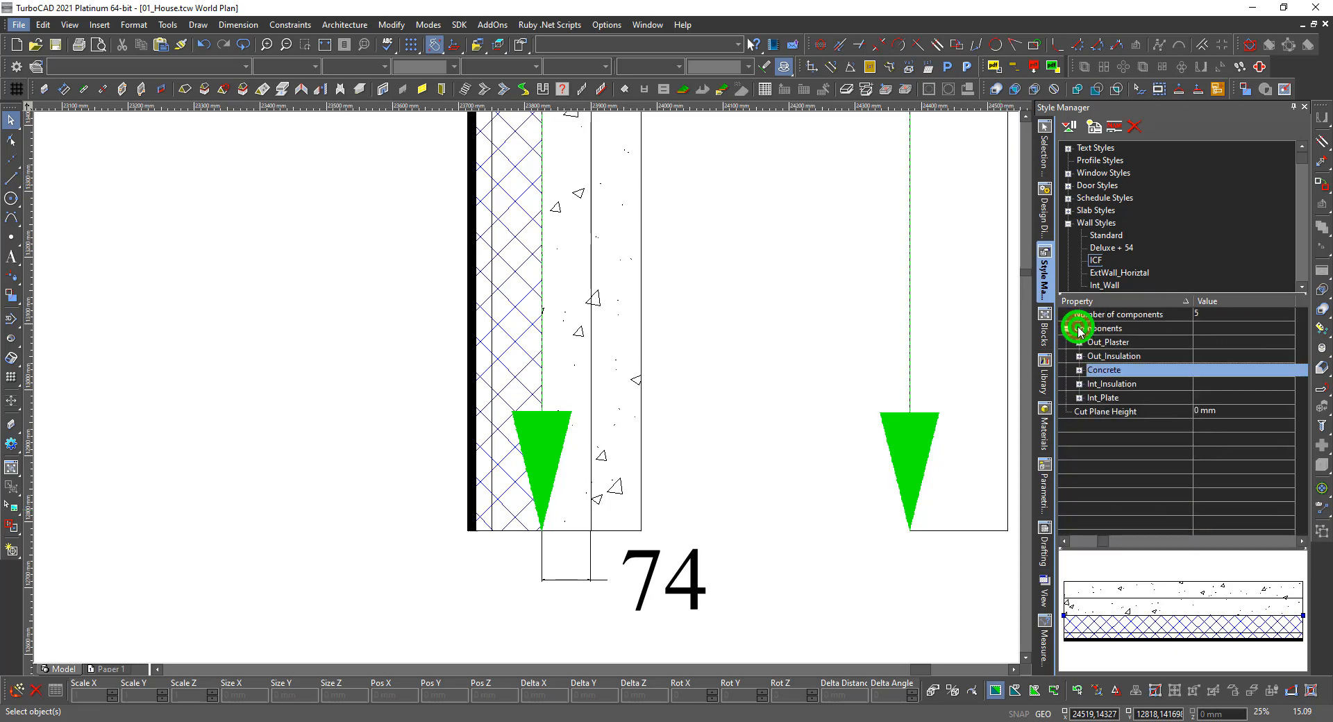
left_click(1079, 384)
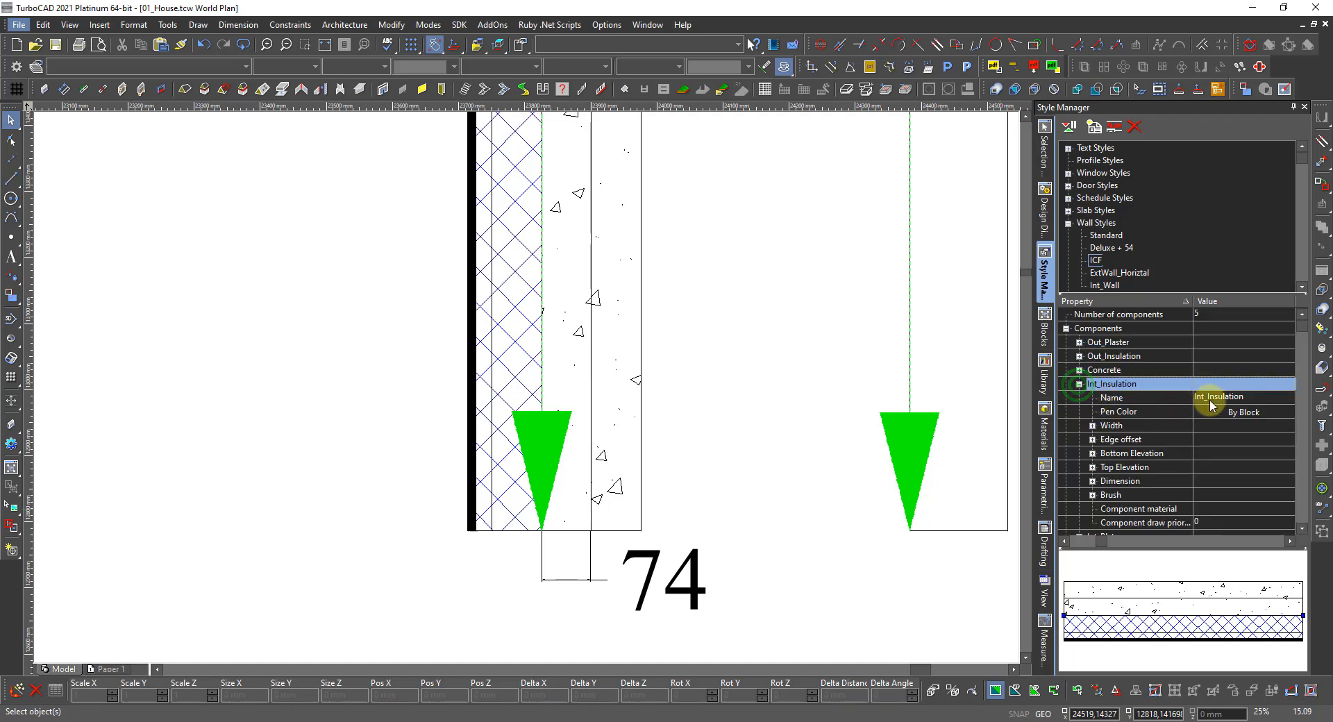
left_click(1091, 427)
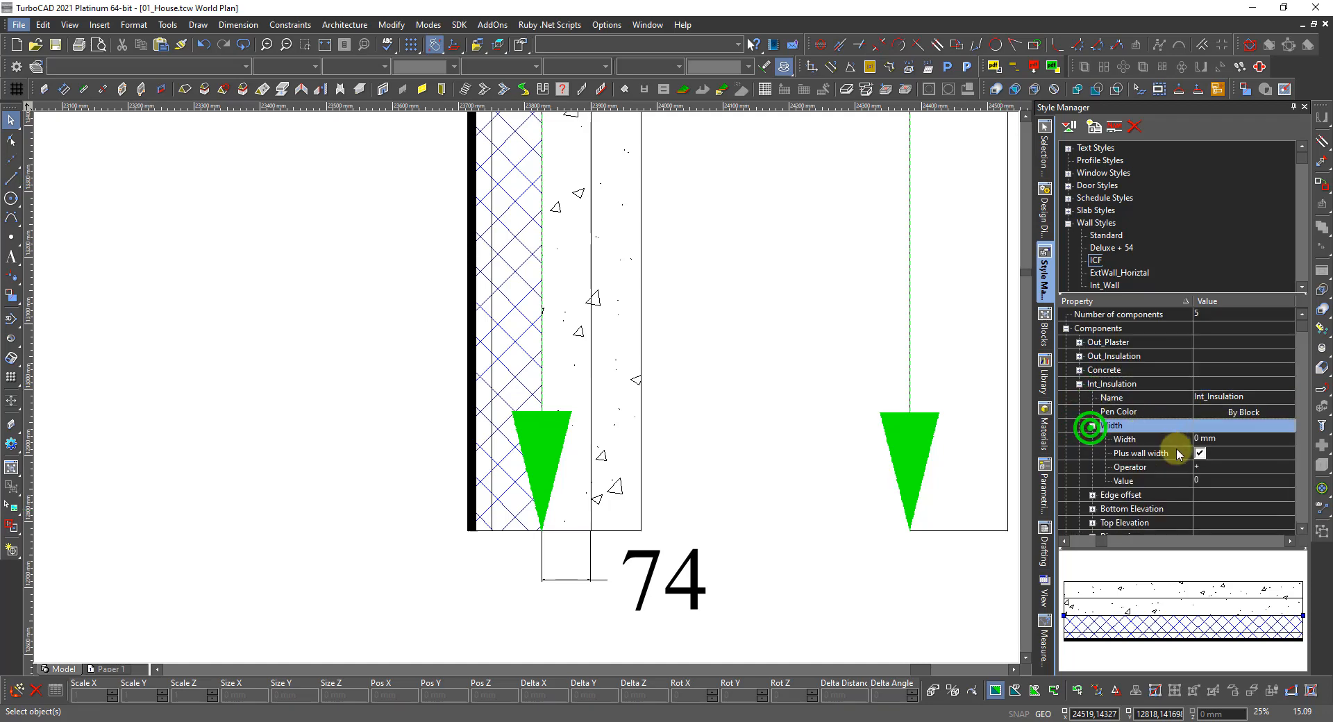
left_click(1225, 442)
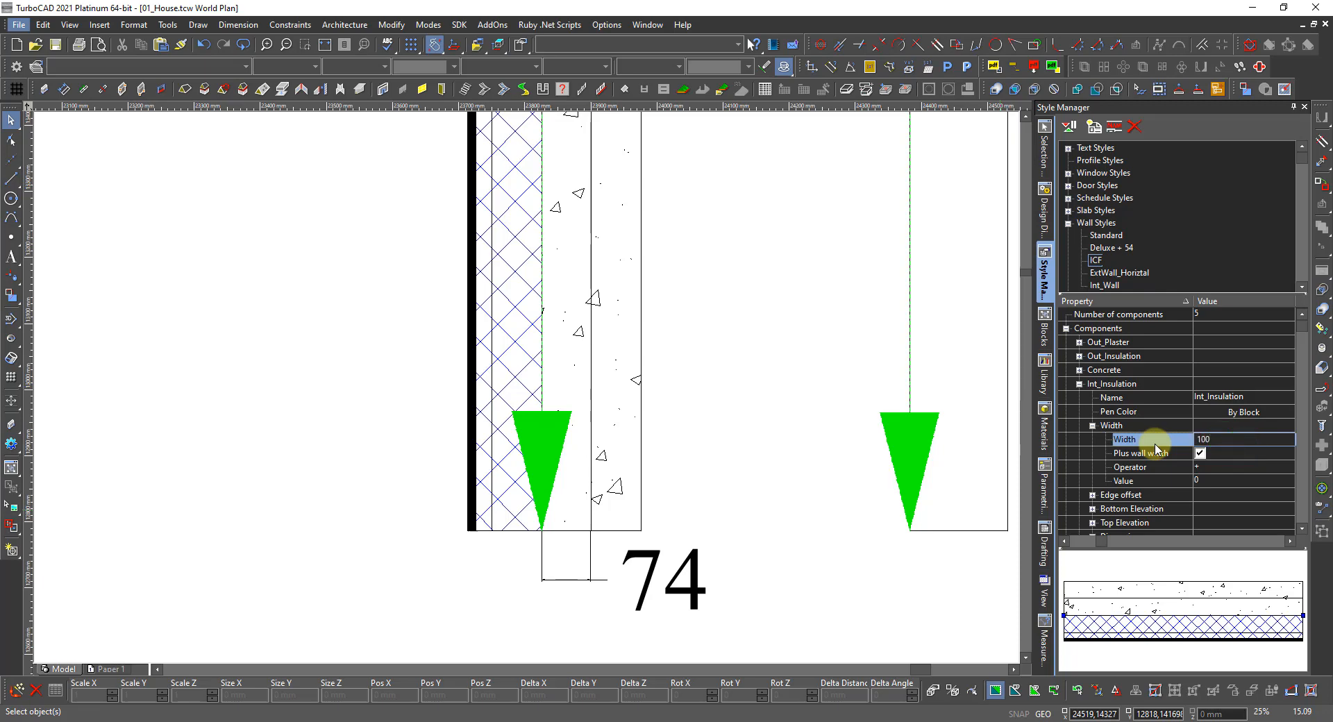
left_click(1200, 452)
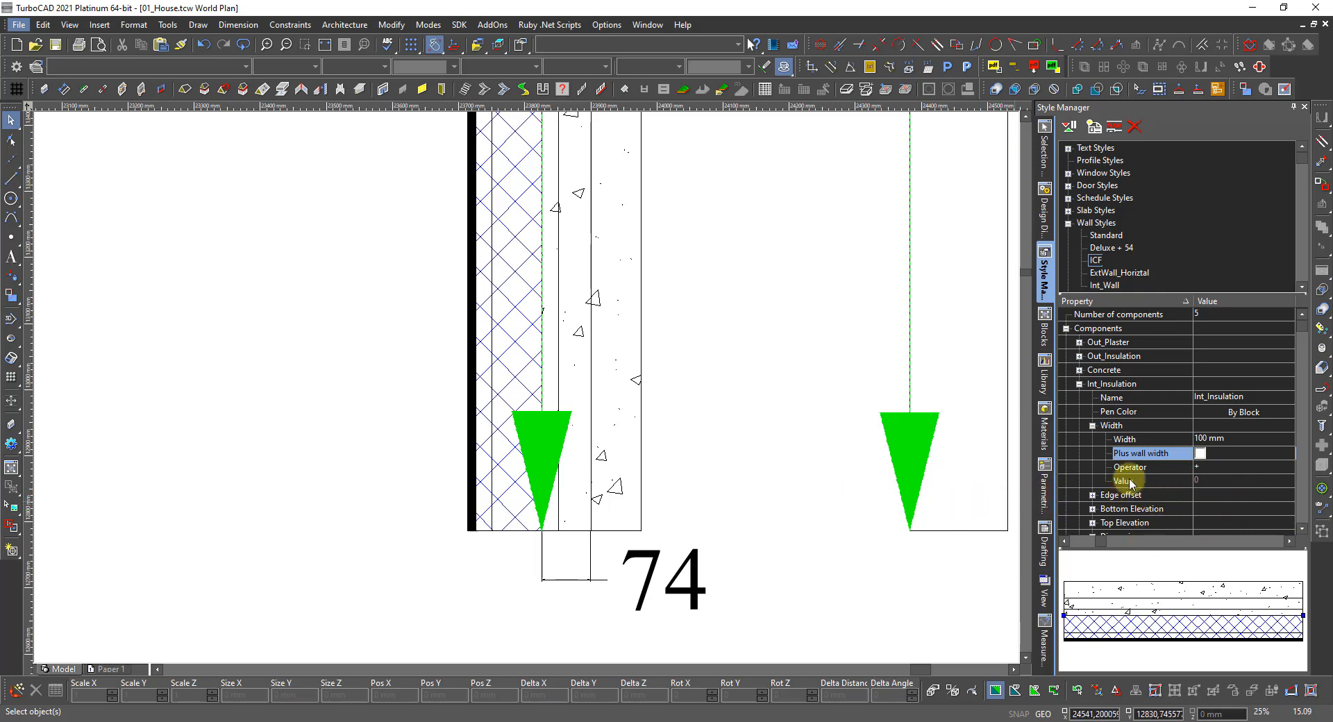
left_click(1092, 496)
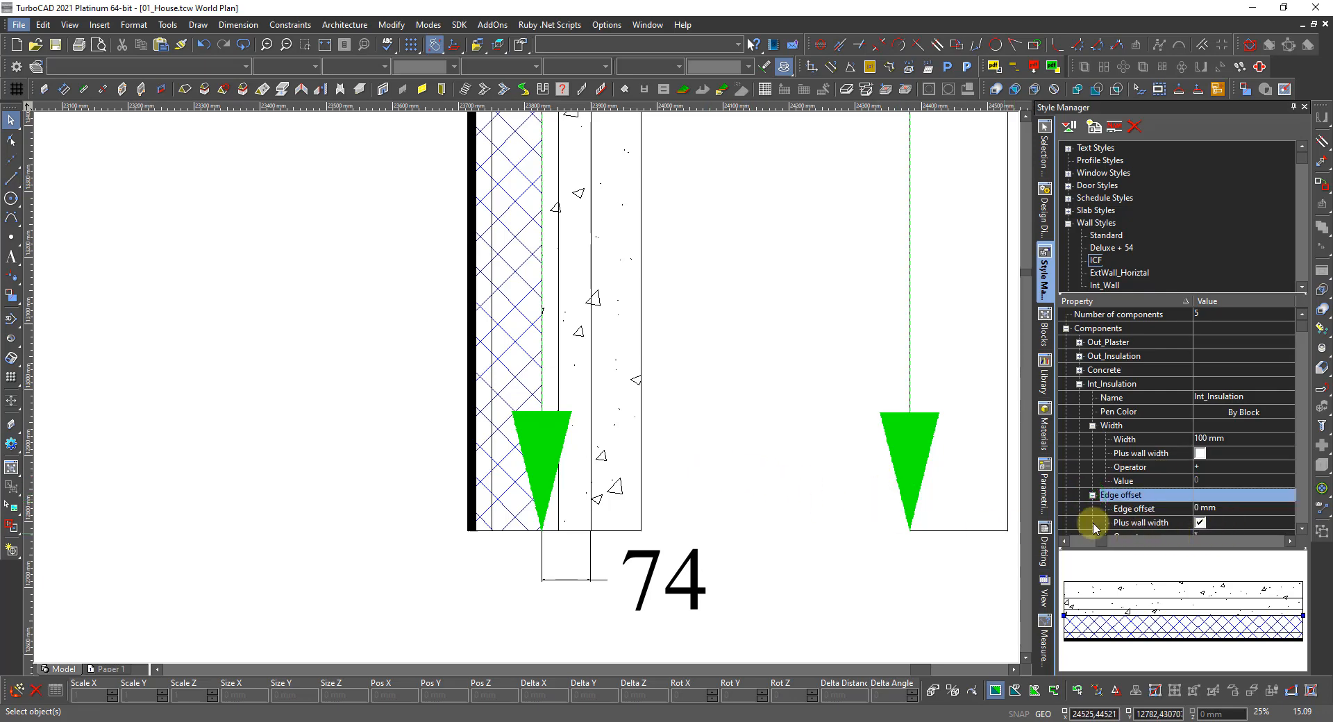
left_click(1200, 524)
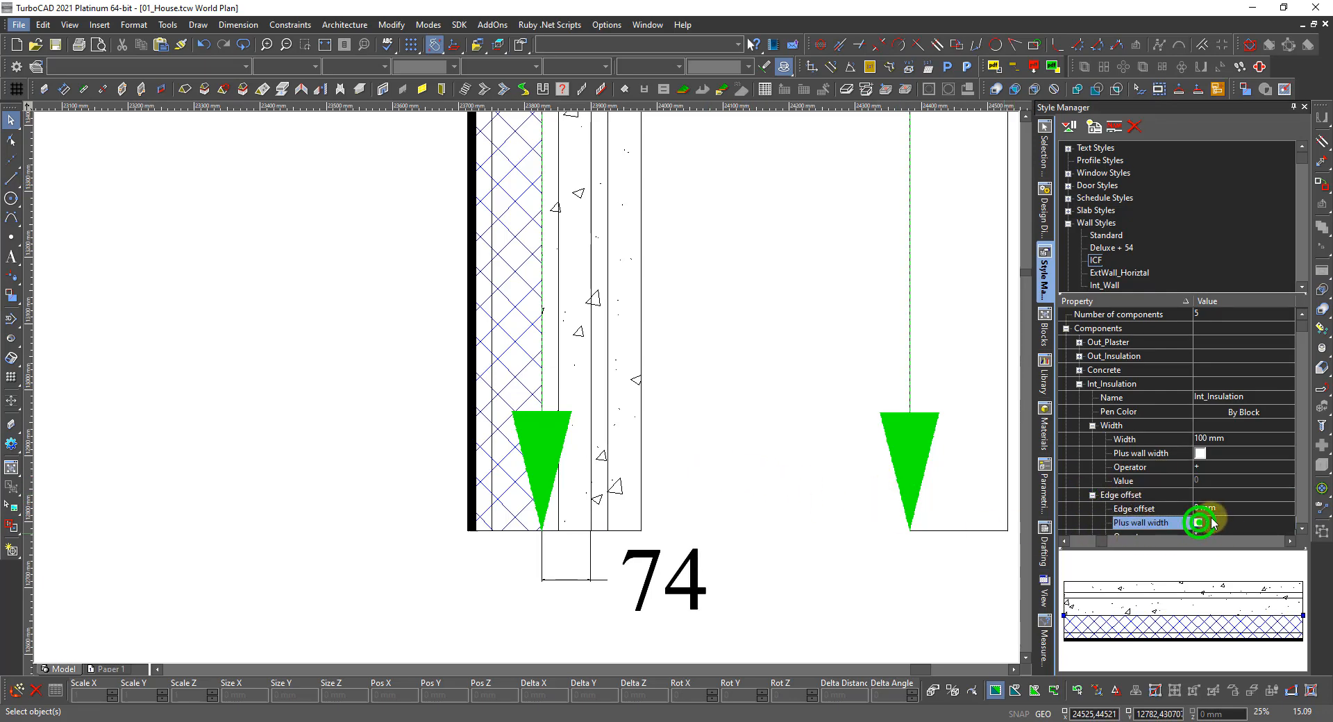
Set the Int_Insulation component's edge offset to 200 mm
left_click(1225, 508)
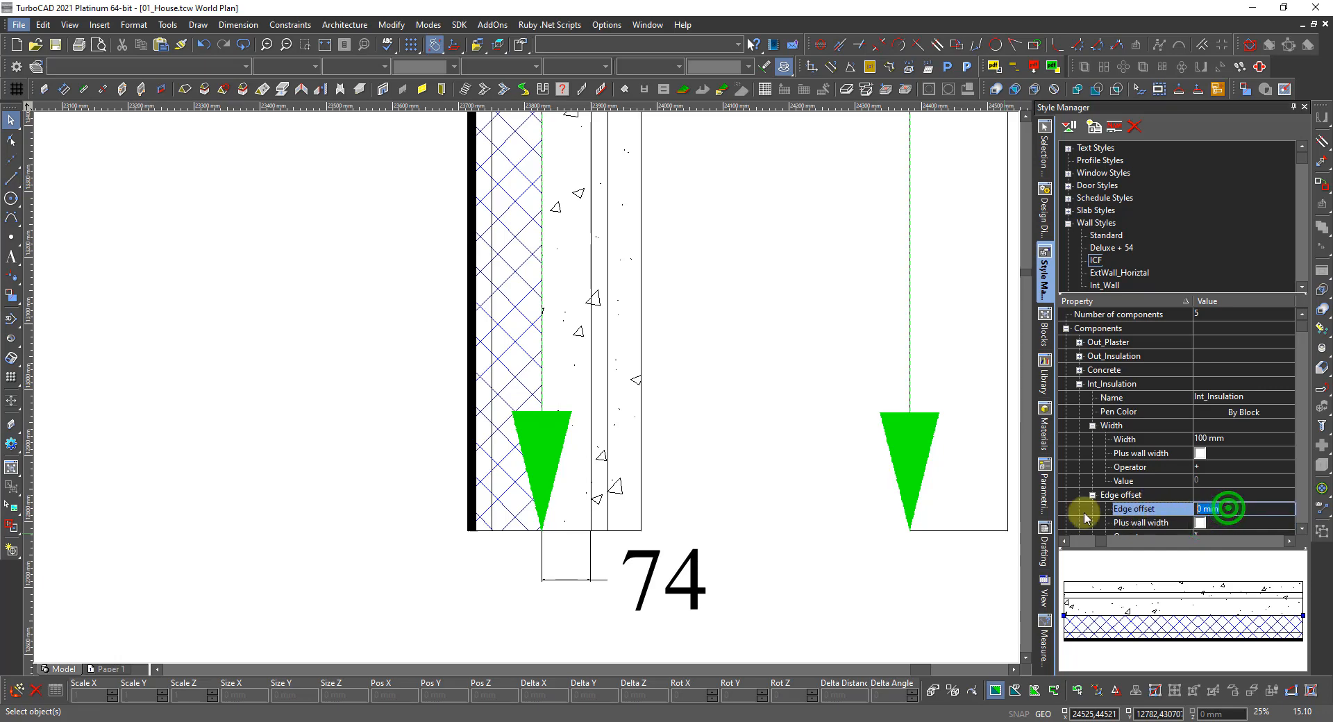
type("200")
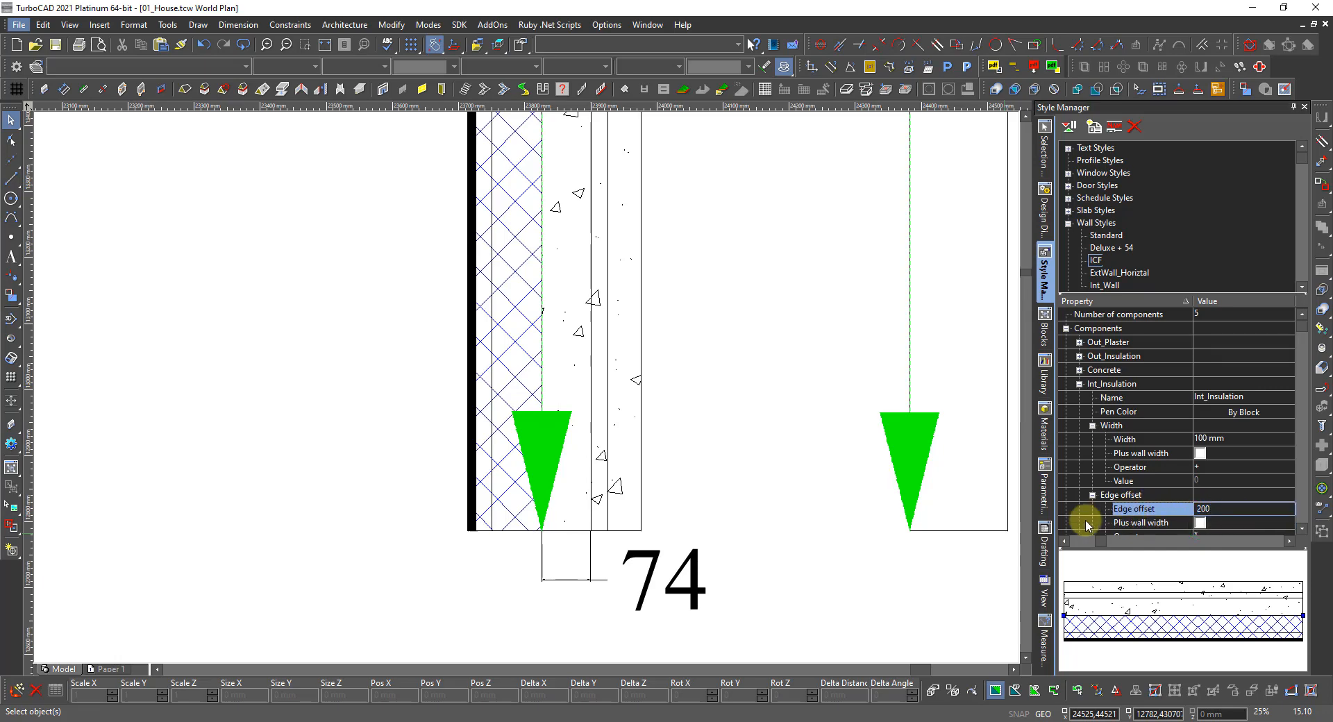
key("Return")
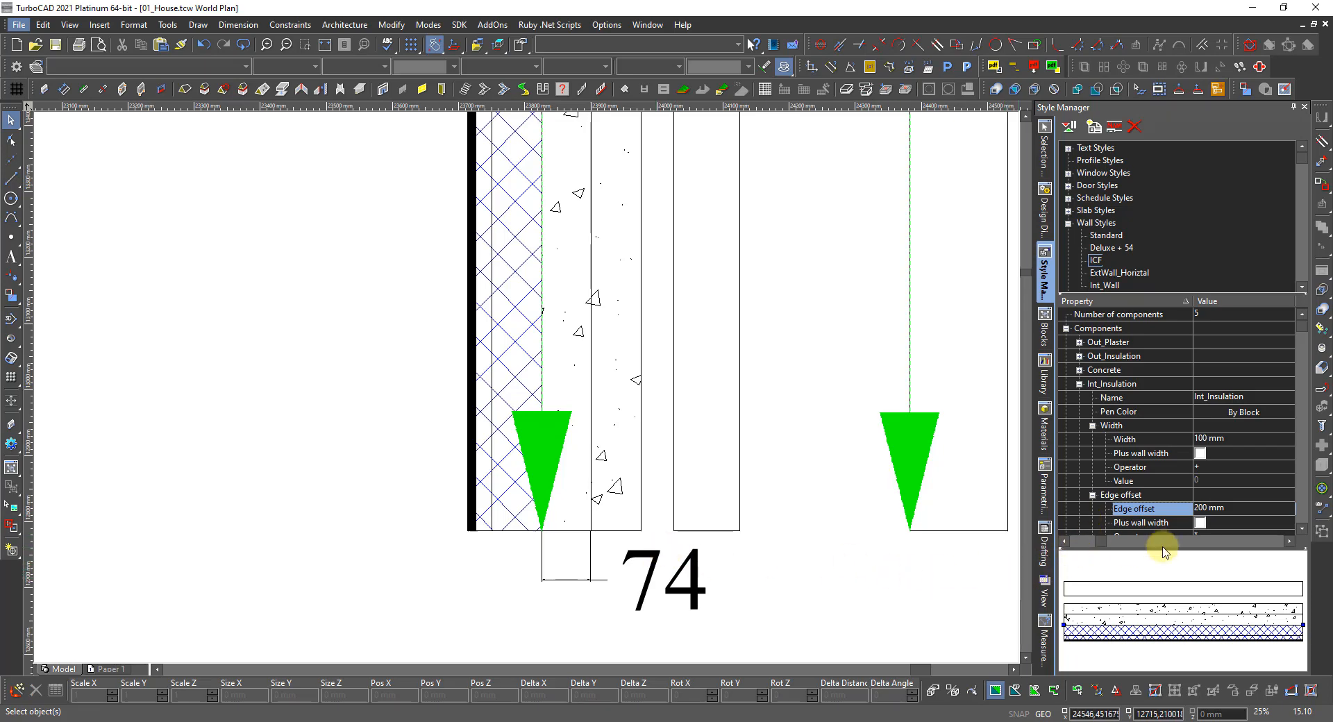
Set the Int_Insulation component's edge offset to 0 mm, turn on its Plus wall width option and set the multiplier value to 1
scroll(1136, 506, "down", 1)
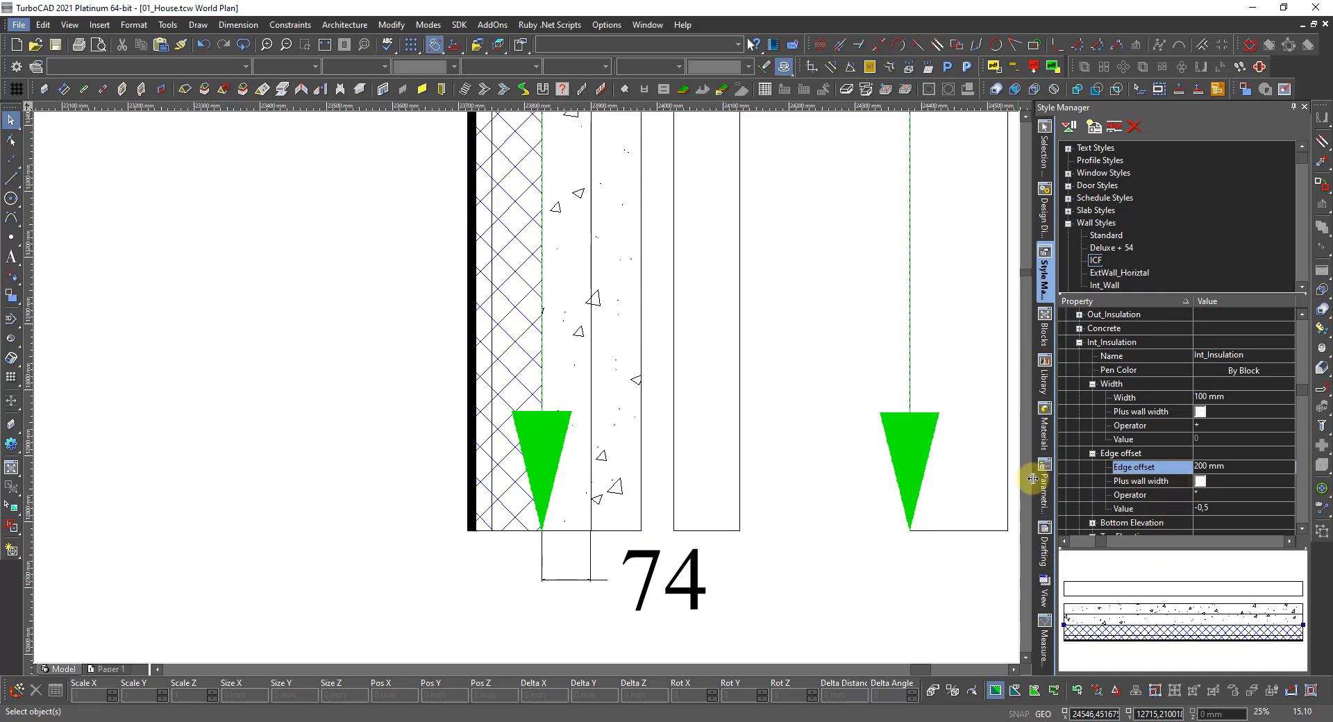
left_click(1241, 467)
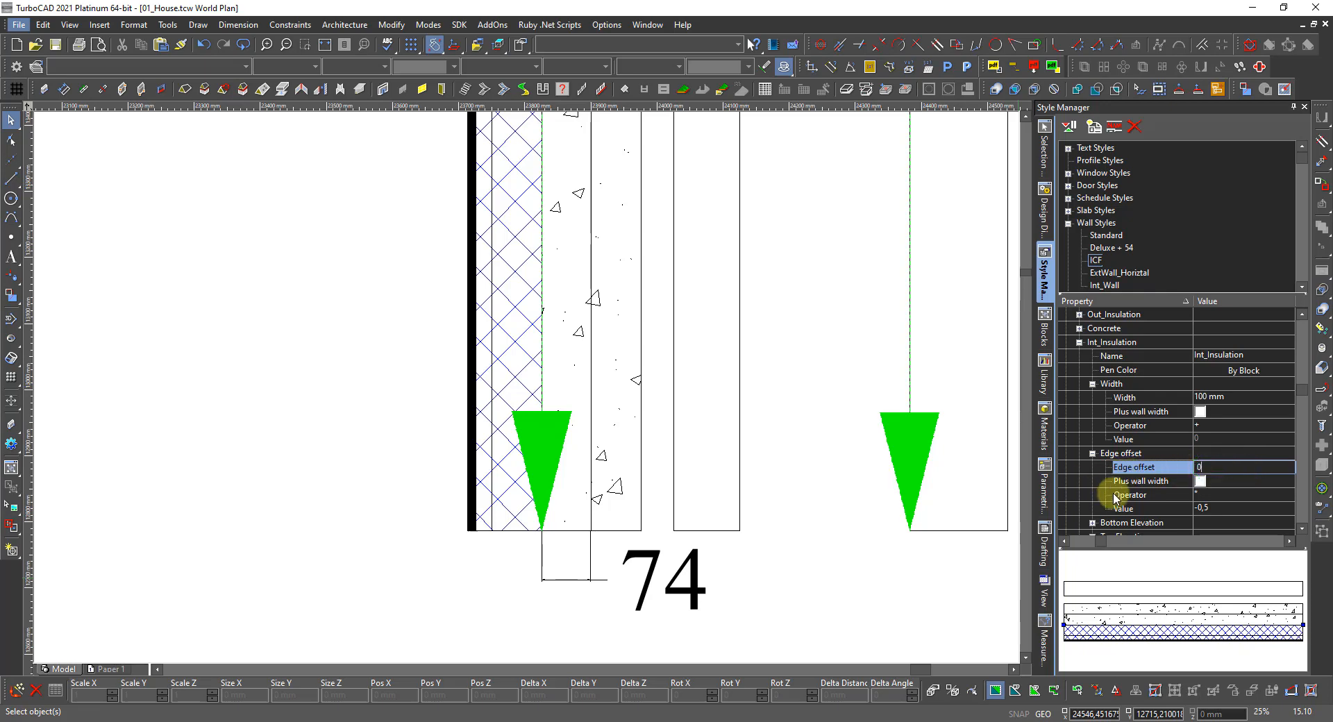
left_click(1201, 481)
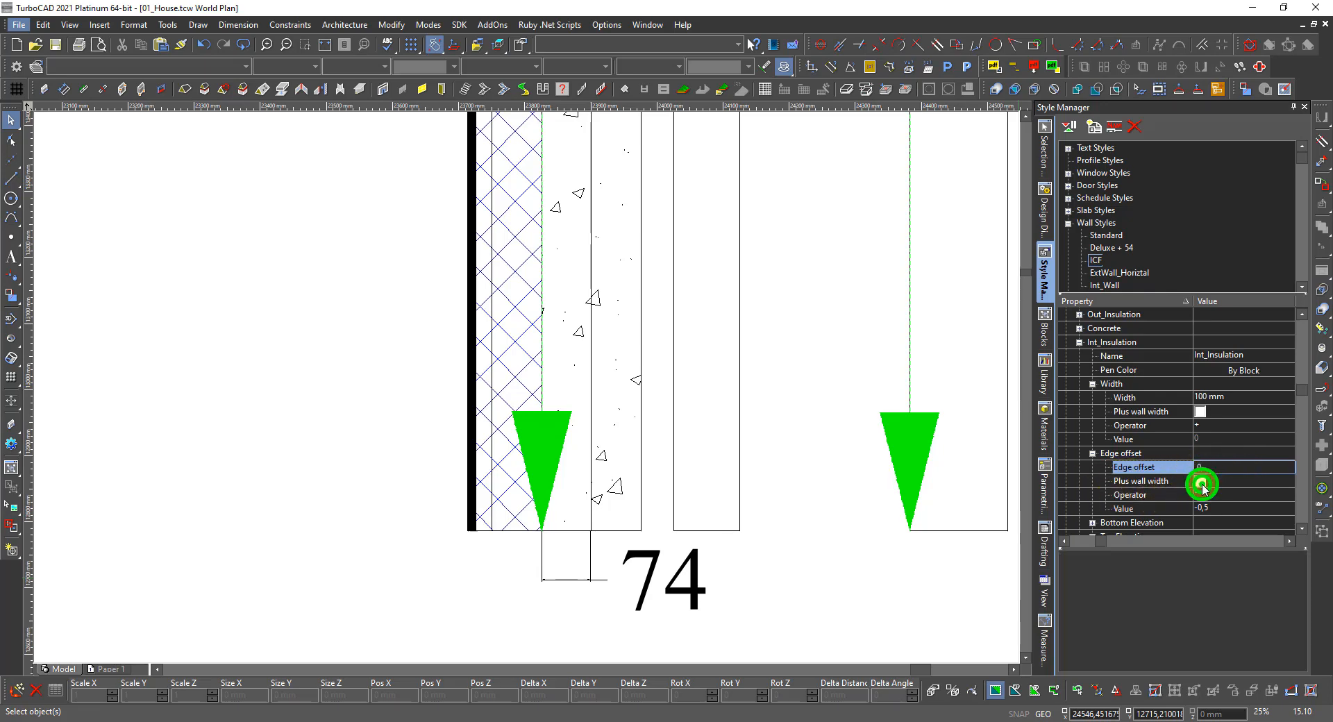
left_click(1215, 508)
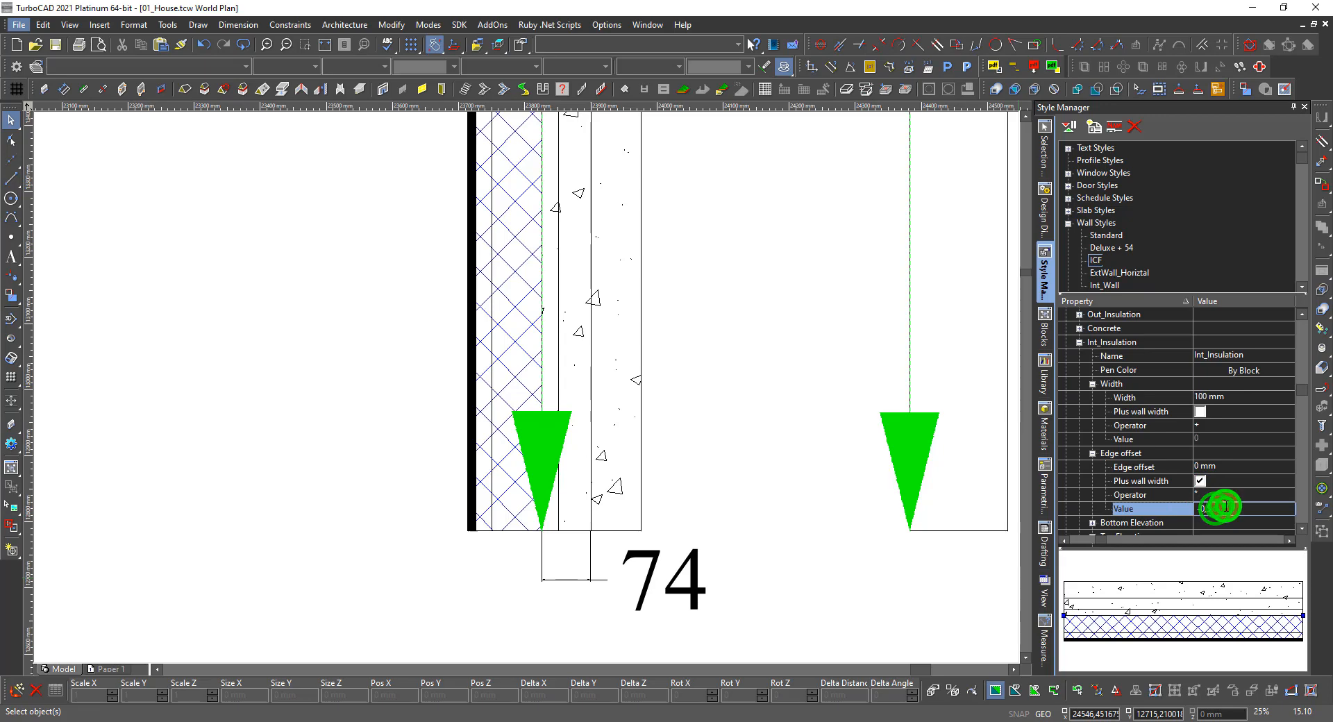
double_click(1224, 506)
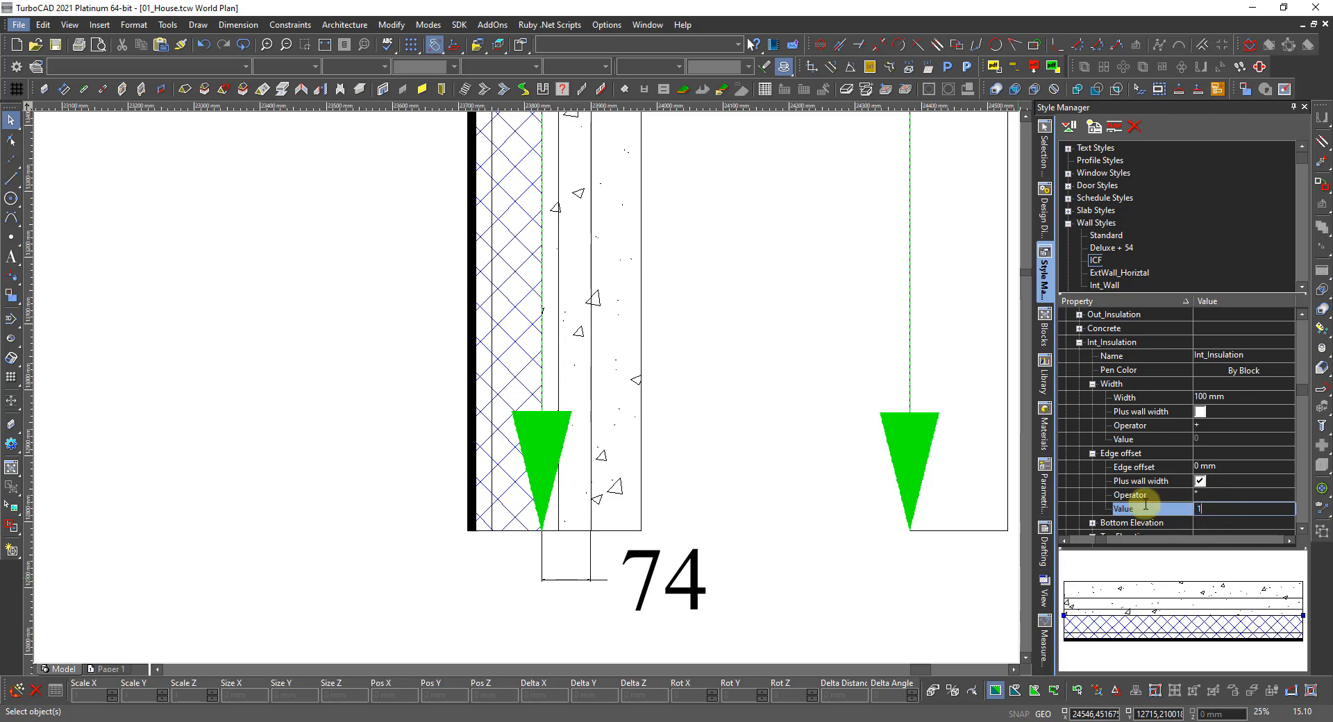
key("Return")
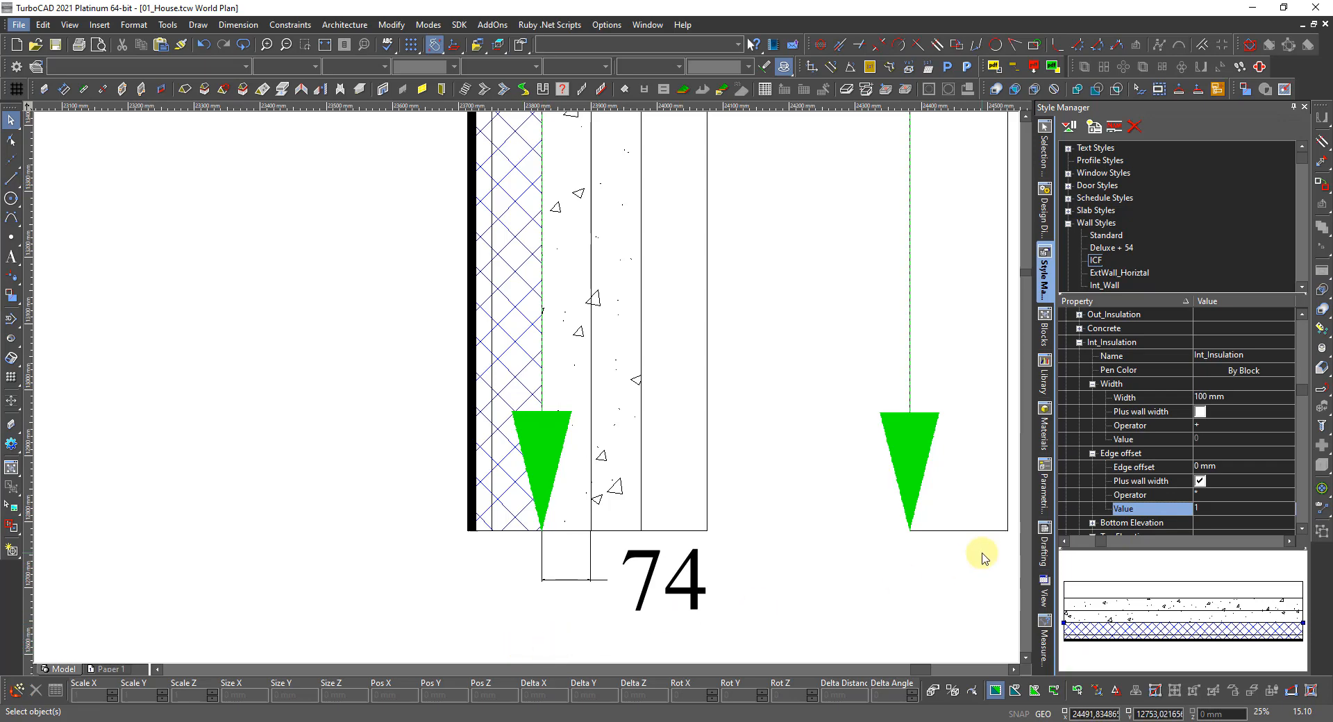
Give the Int_Insulation component a diagonal-line brush pattern with a pattern scale of 75
scroll(1115, 488, "down", 2)
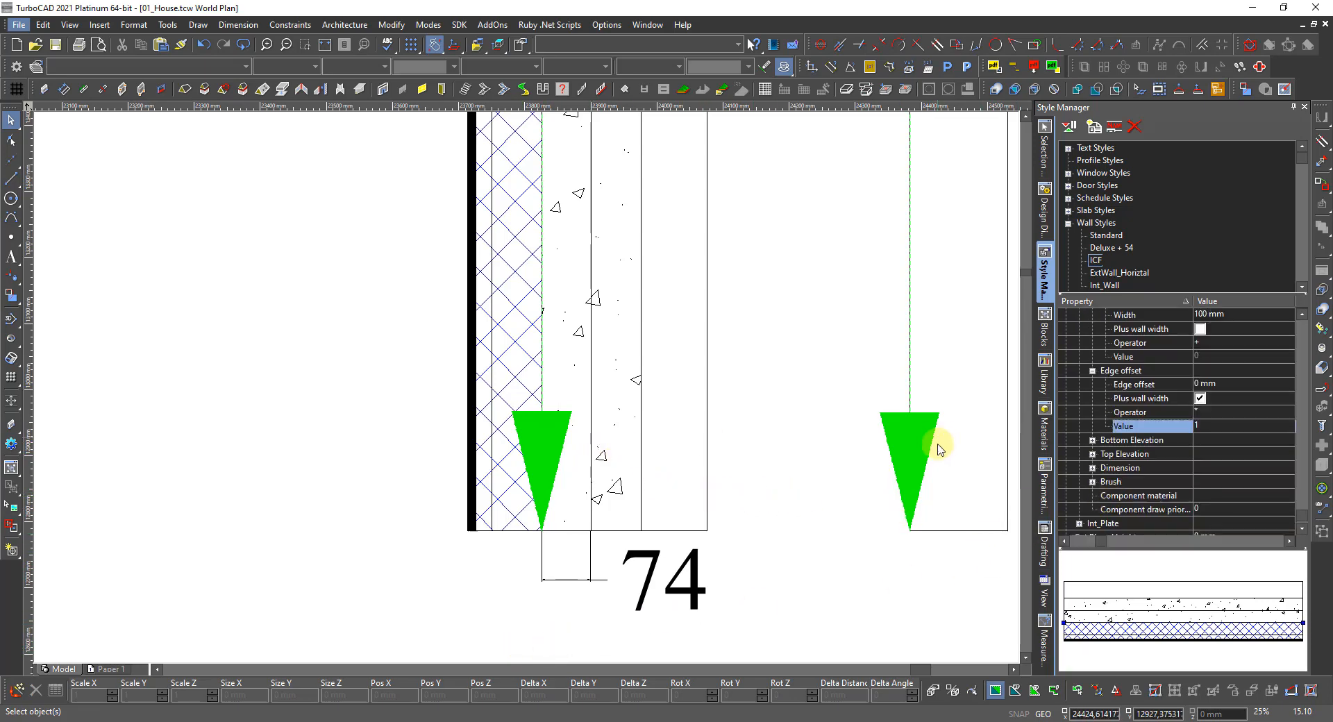
left_click(1092, 481)
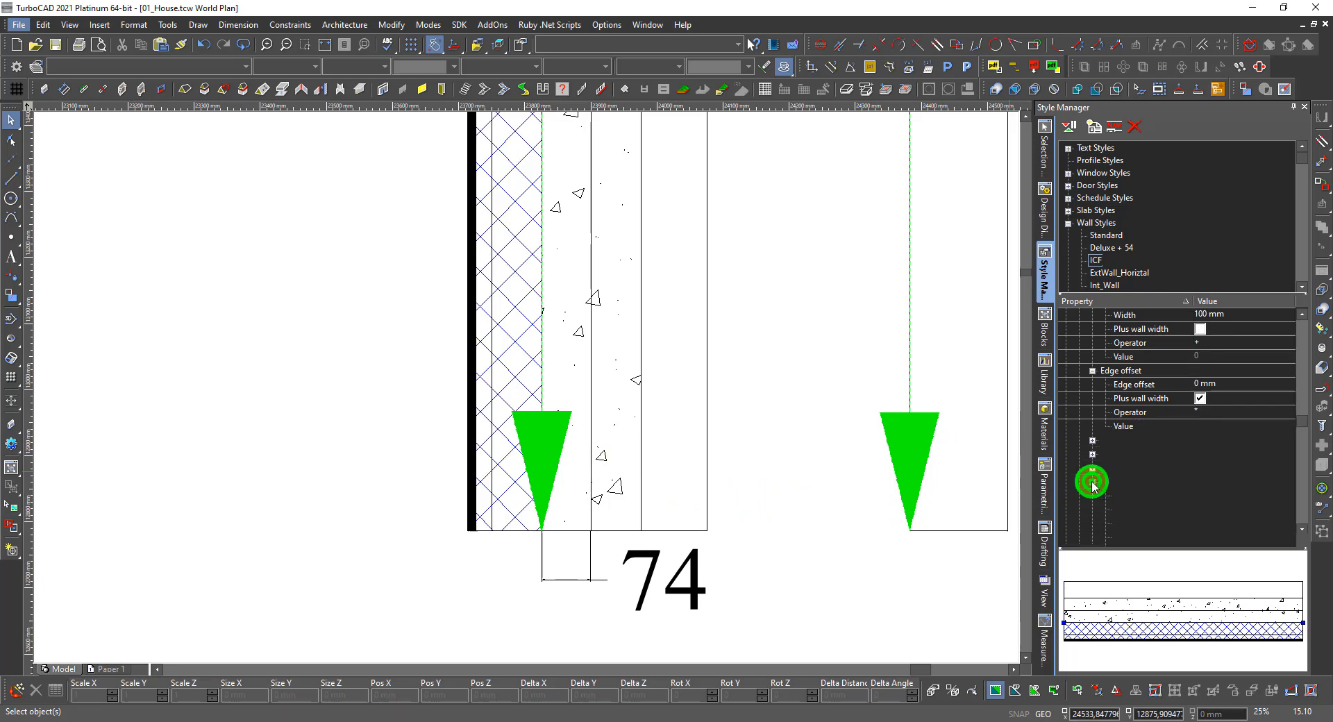
left_click(1208, 496)
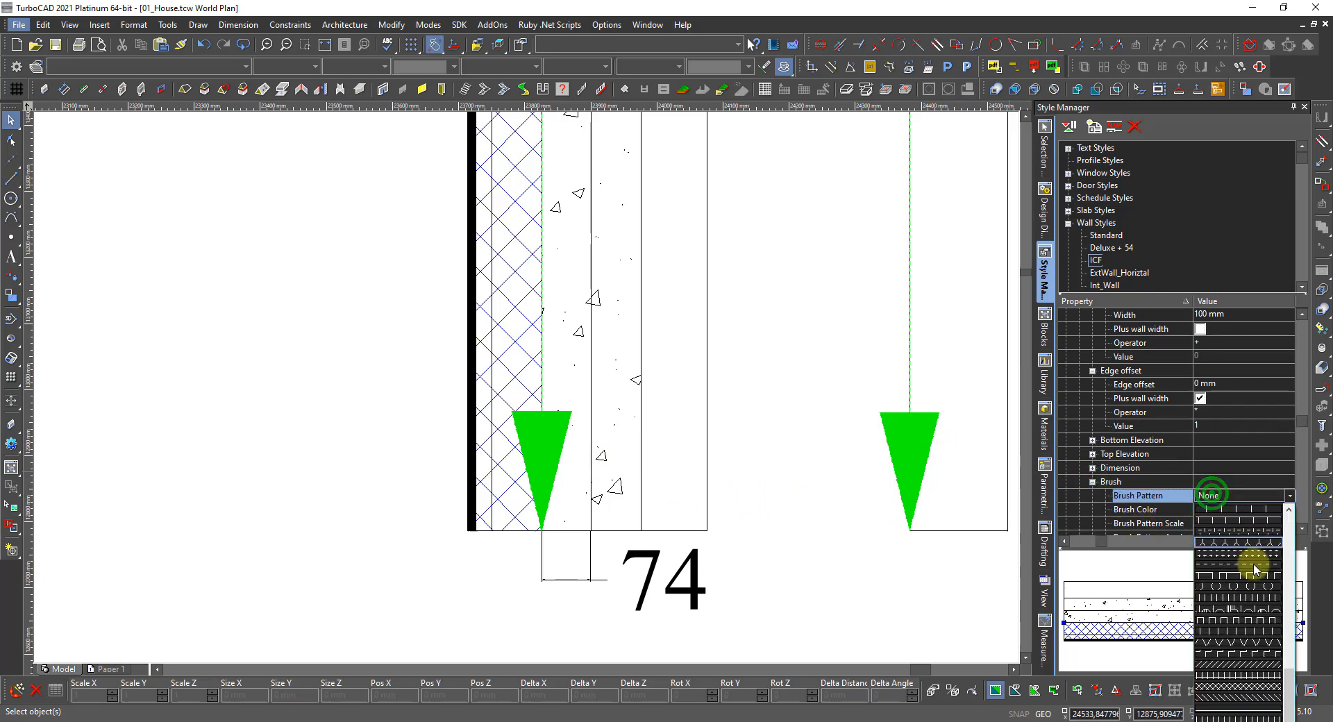
left_click_drag(1289, 698, 1290, 548)
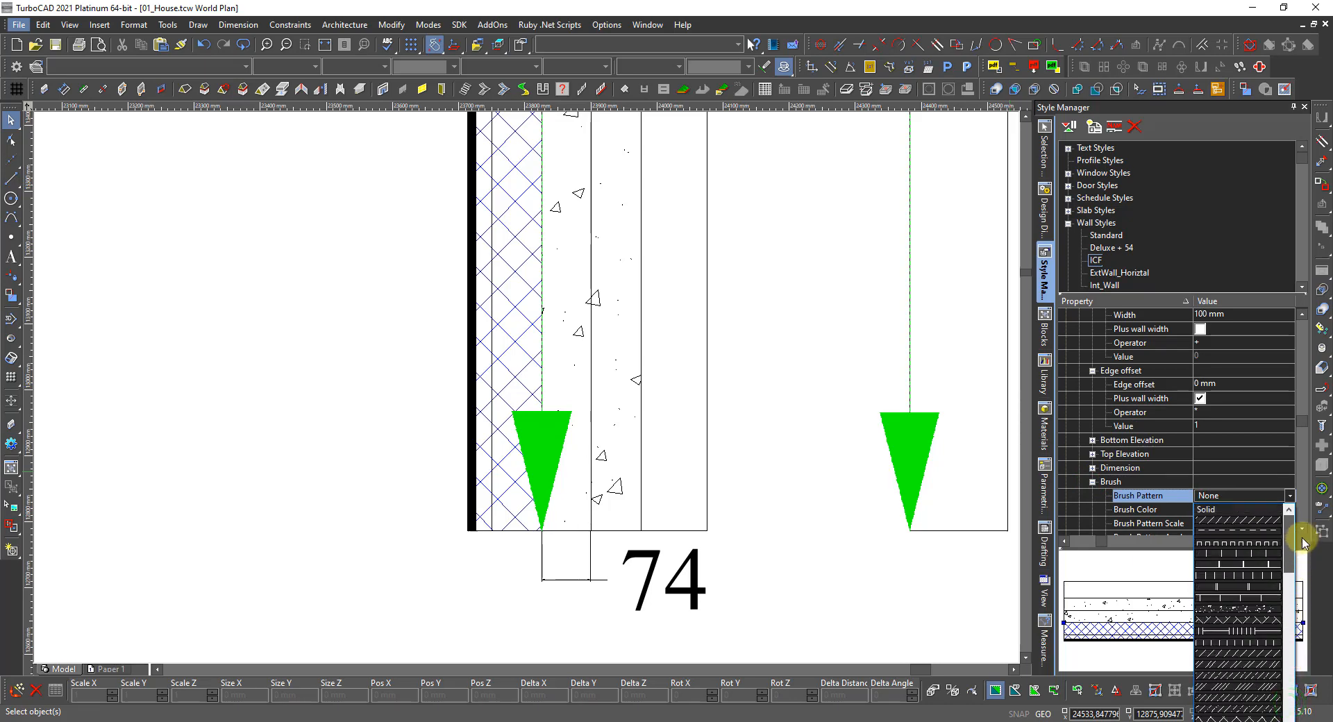
left_click(1250, 519)
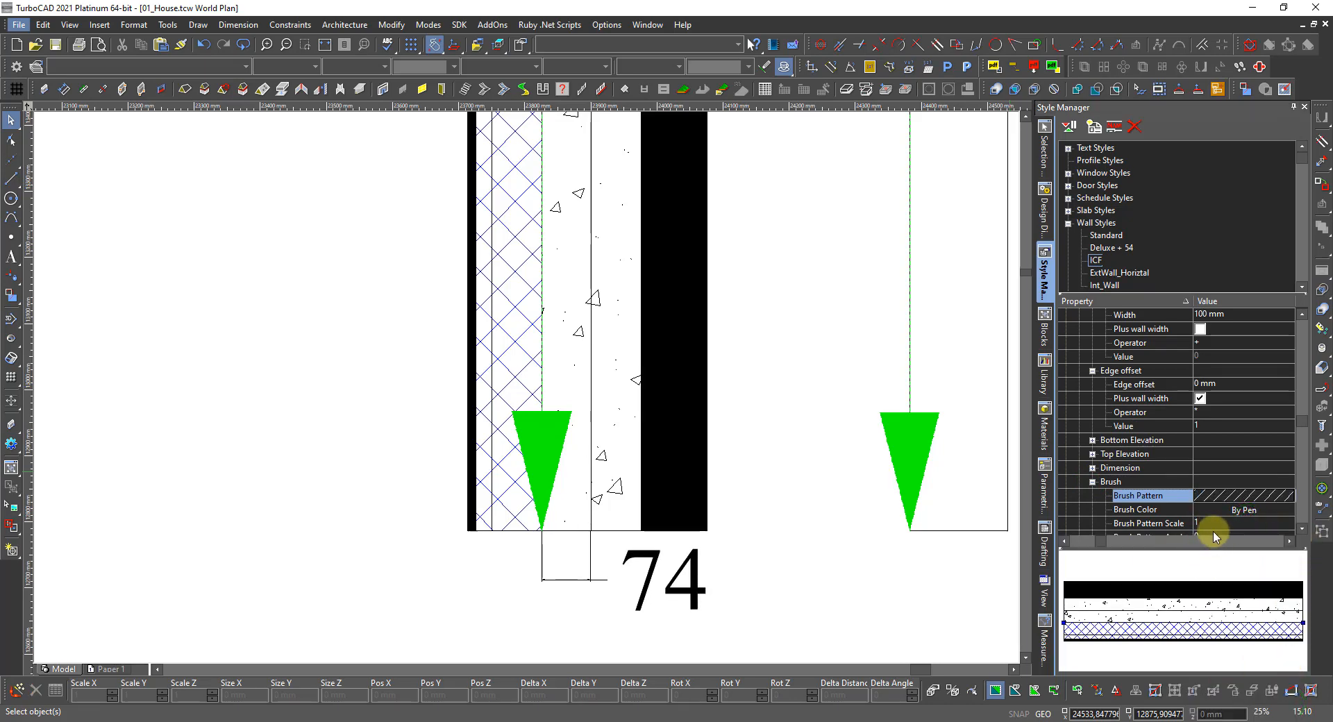
left_click(1215, 524)
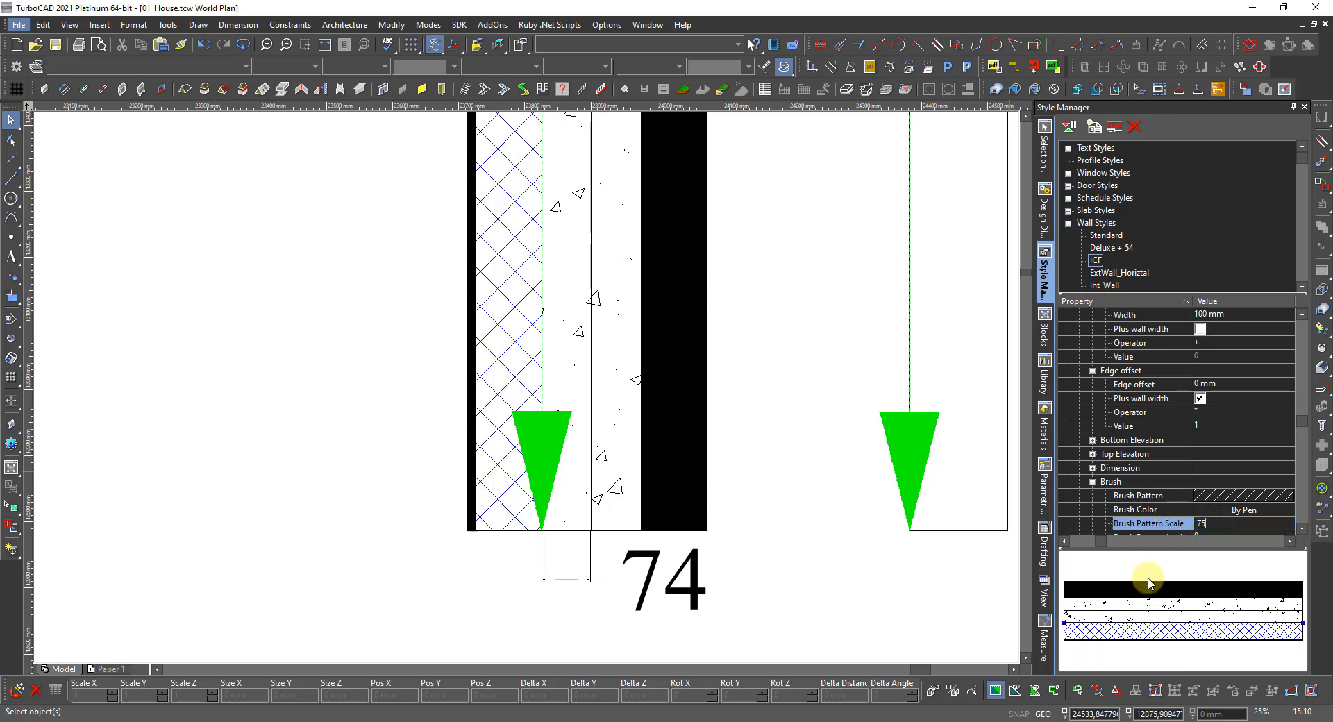
key("Return")
Turn on Hatch Cross for the Int_Insulation brush and set its brush color to red
scroll(1166, 538, "down", 2)
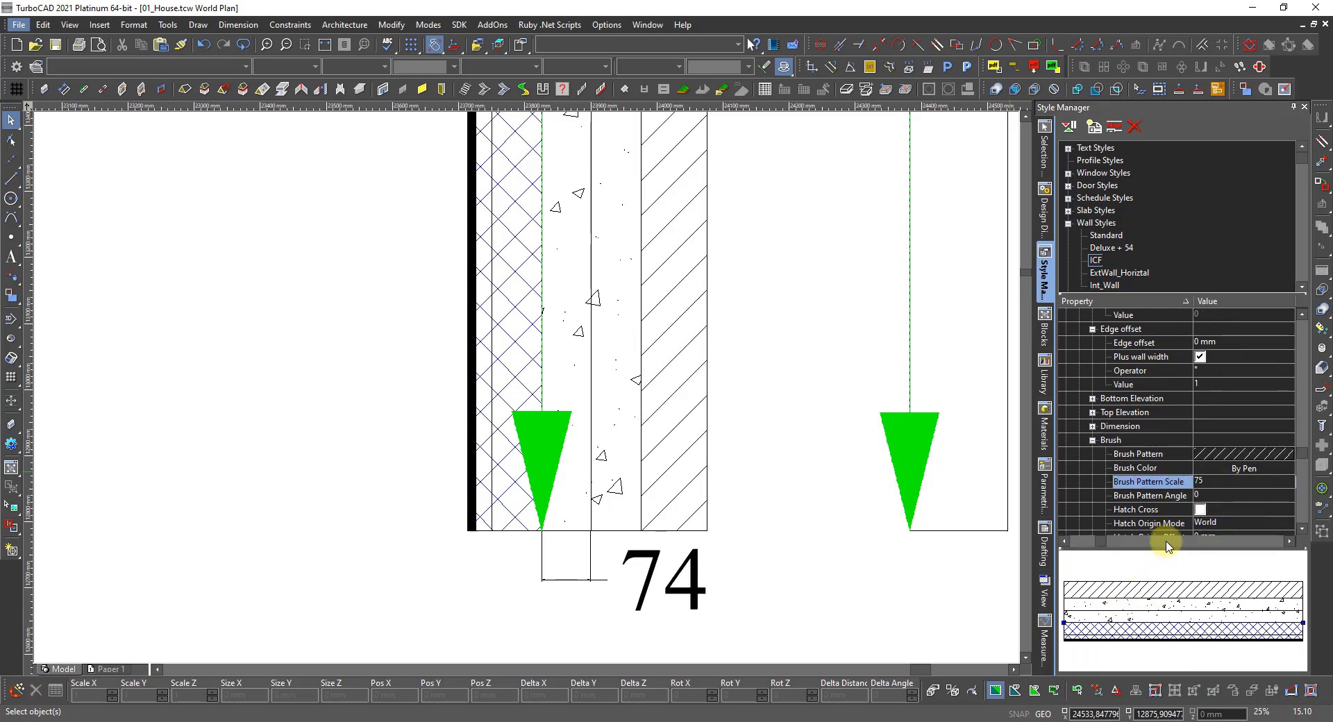
left_click(1202, 471)
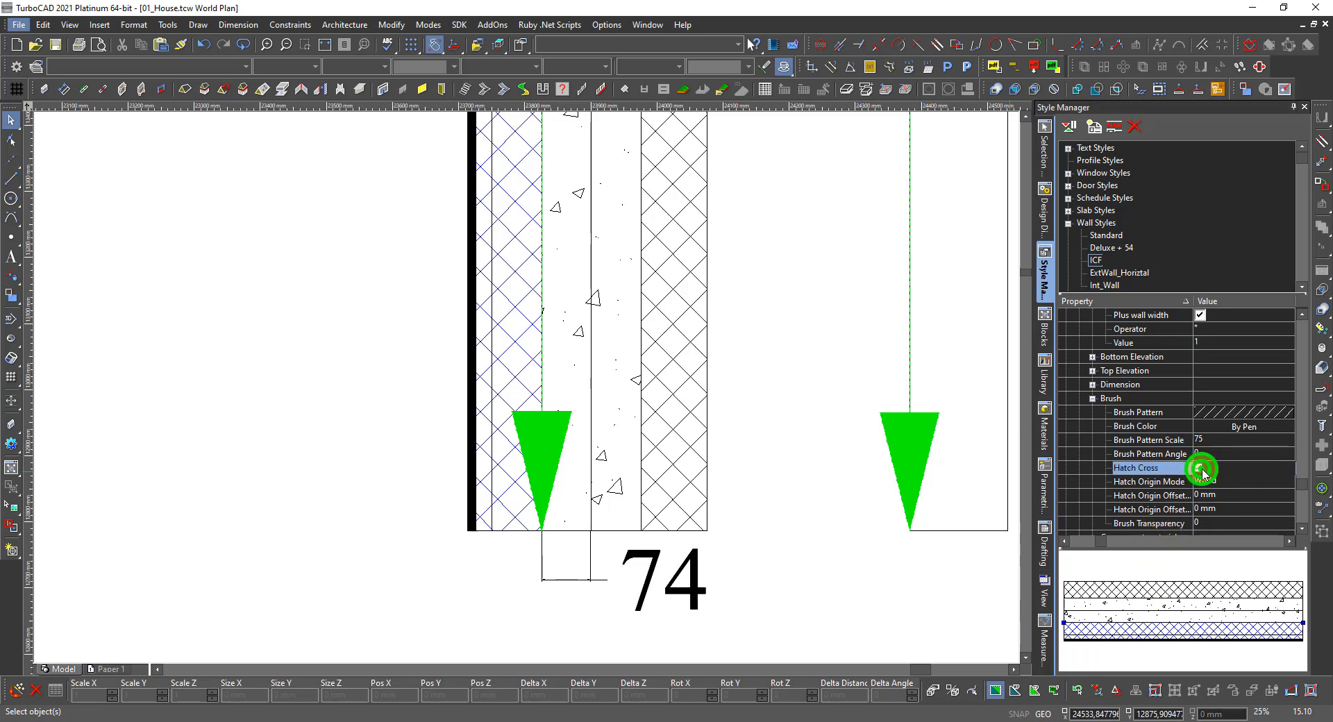
left_click(1210, 431)
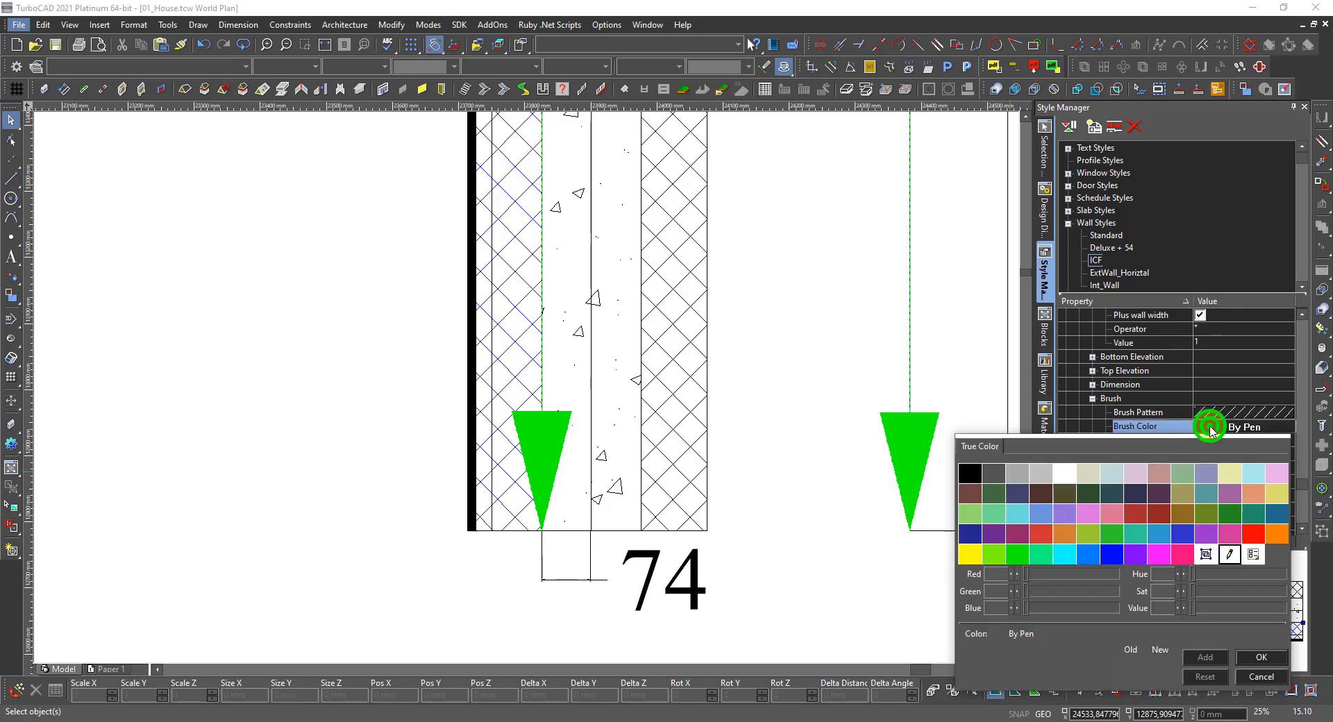
left_click(1253, 533)
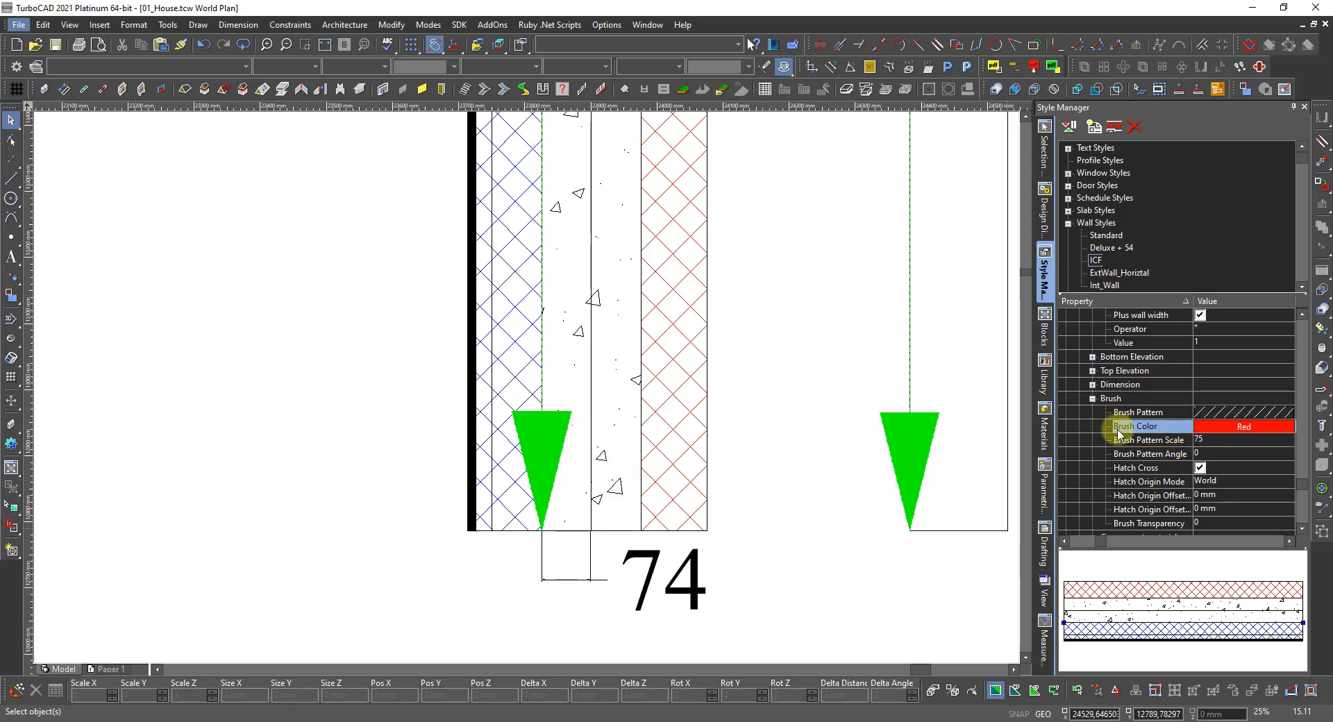
left_click(1092, 399)
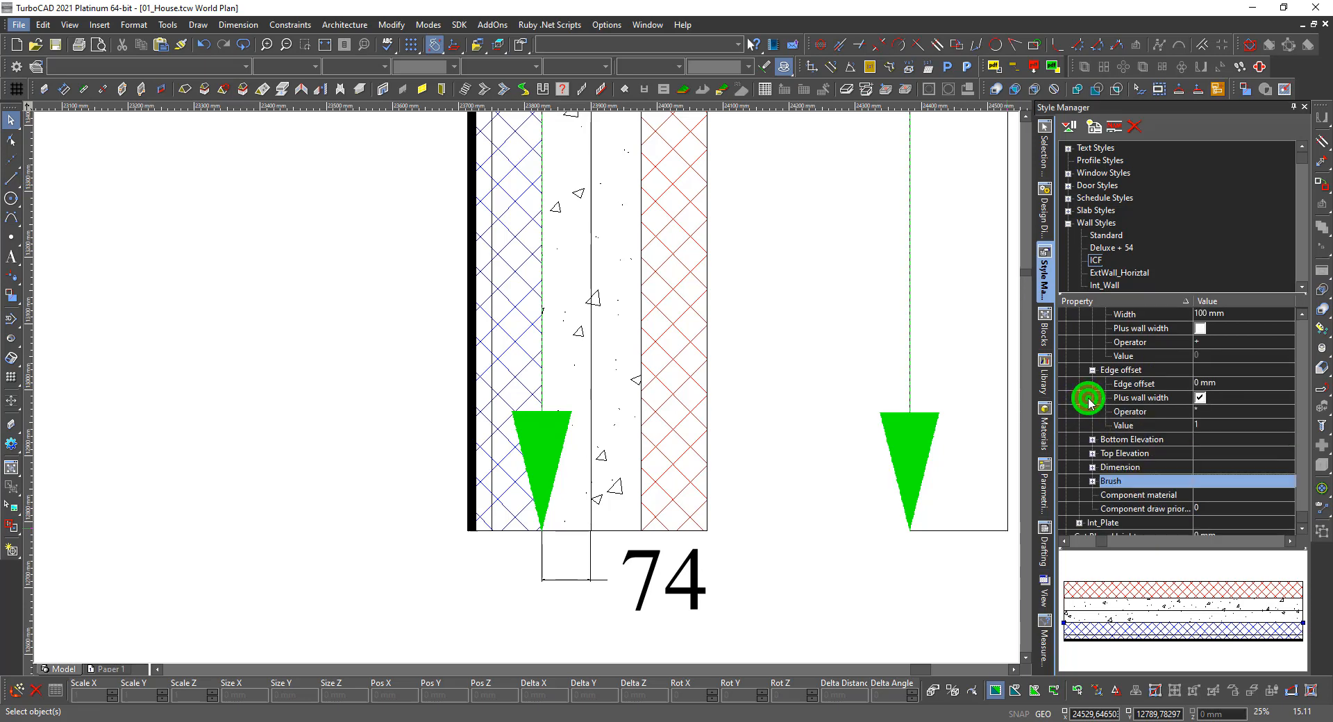
Set the Int_Plate component's width to 13 mm and turn off Plus wall width for that width
left_click(1080, 525)
scroll(1088, 519, "down", 2)
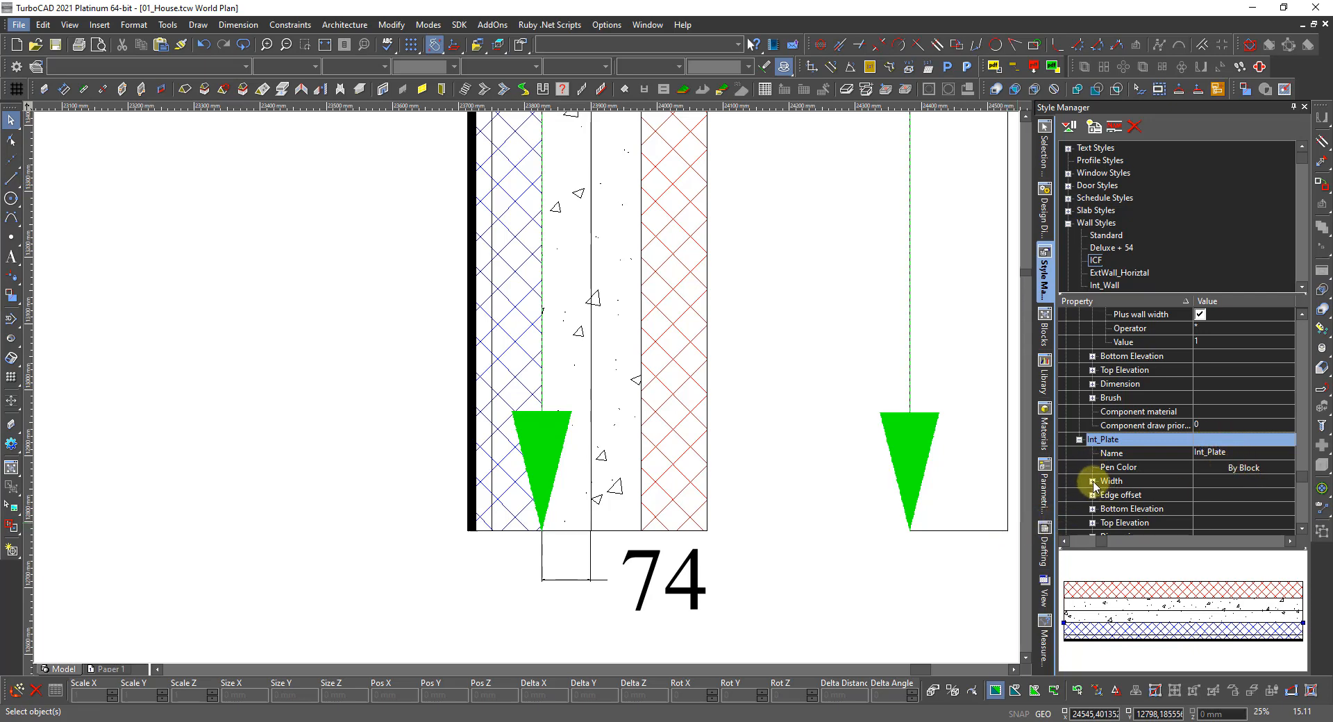
left_click(1093, 481)
left_click(1222, 496)
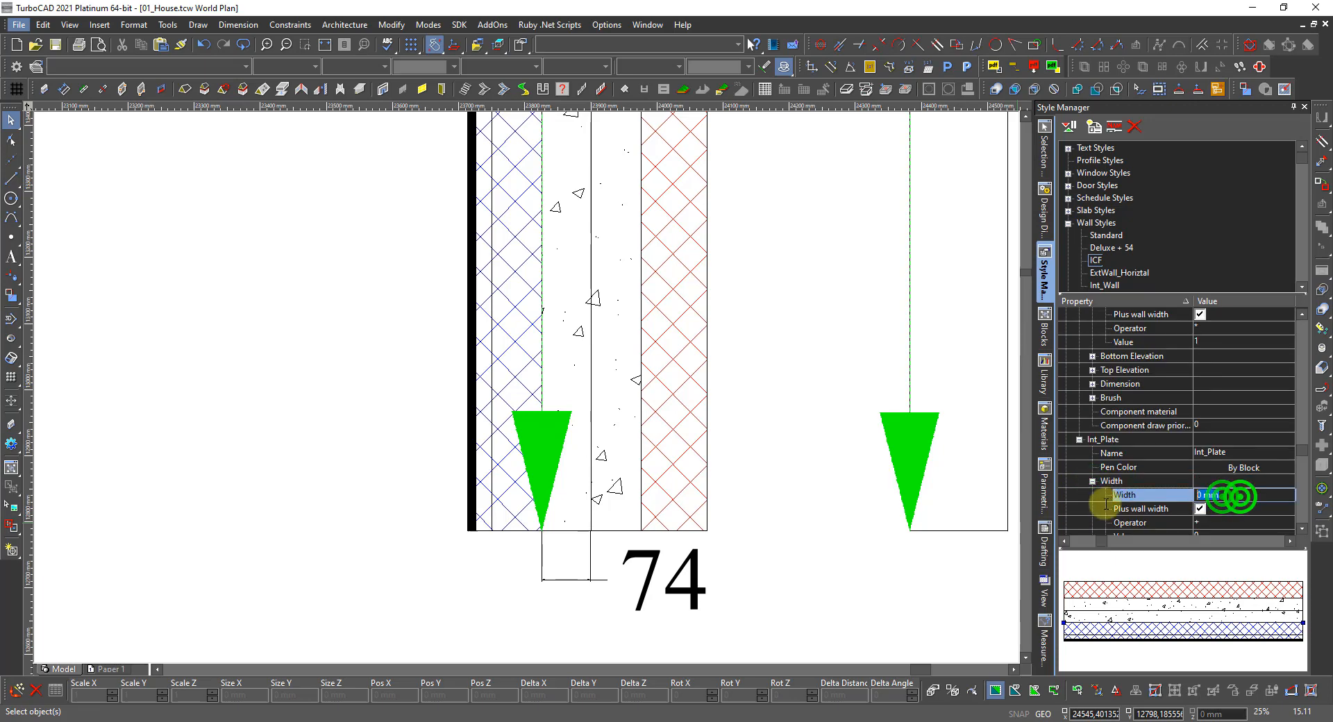
type("13")
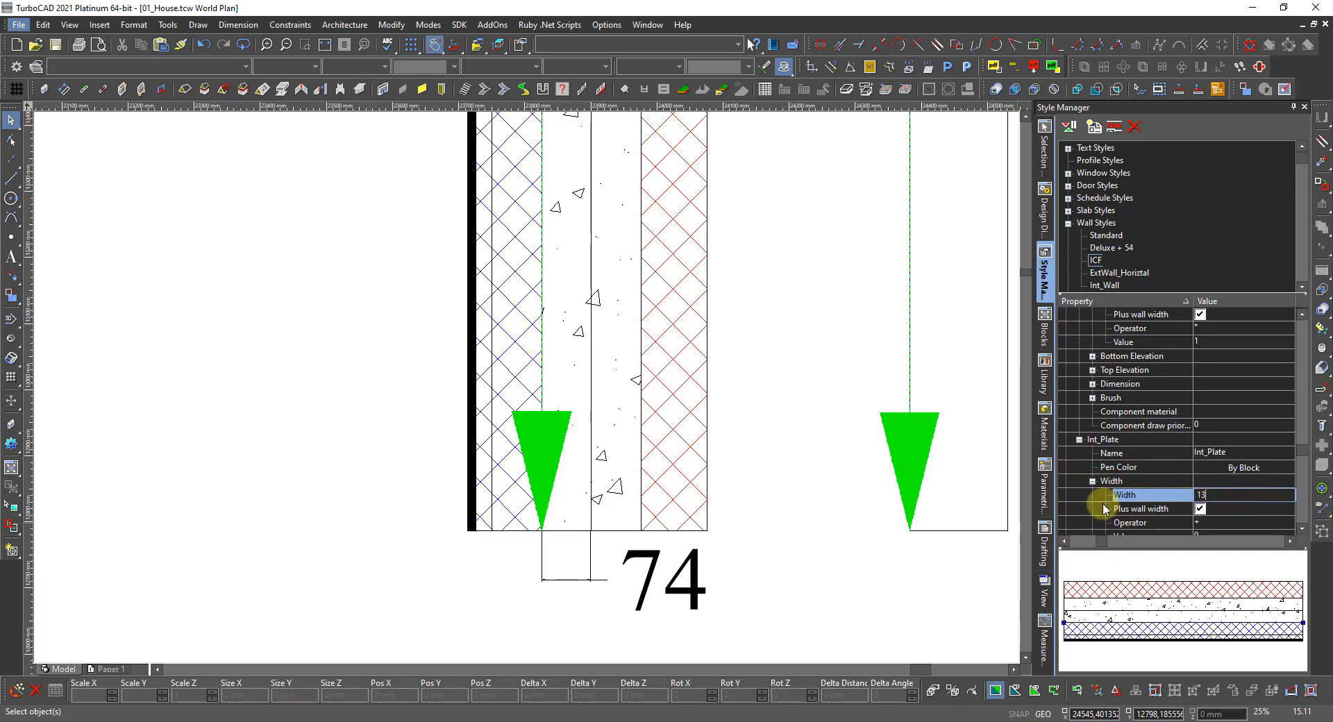
key("Return")
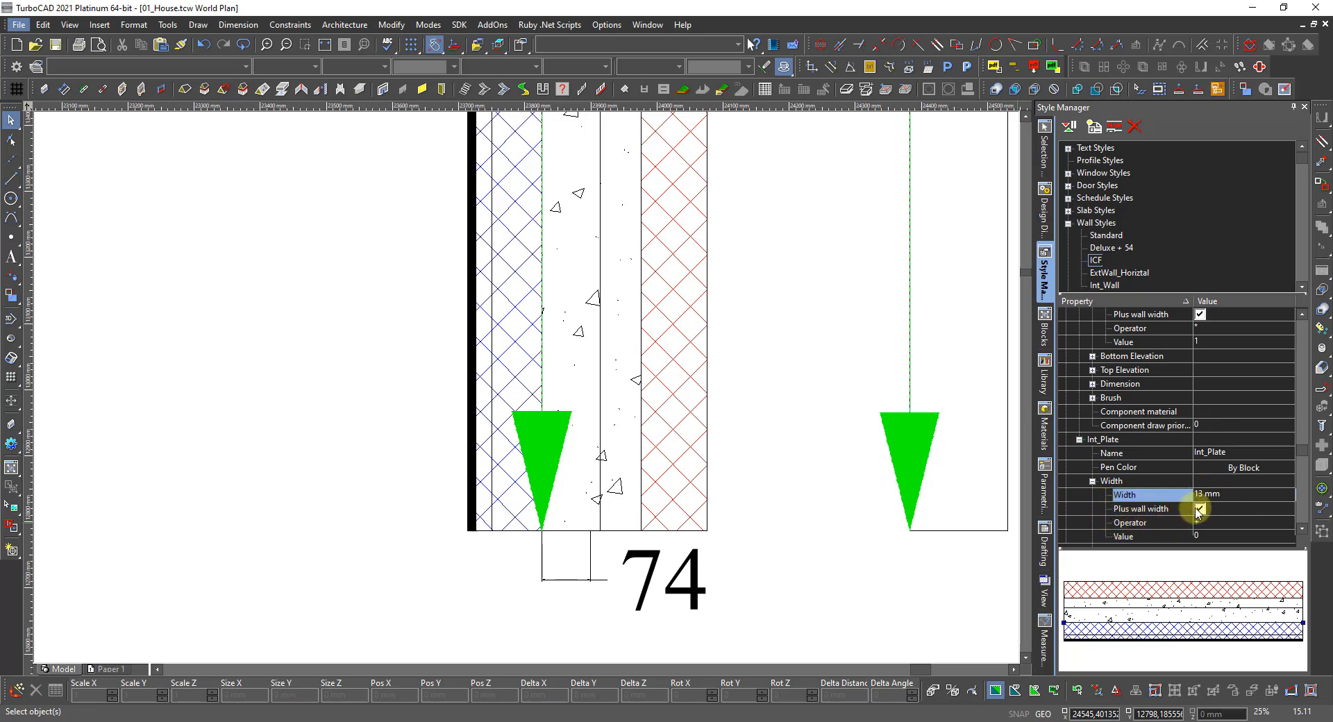
left_click(1201, 510)
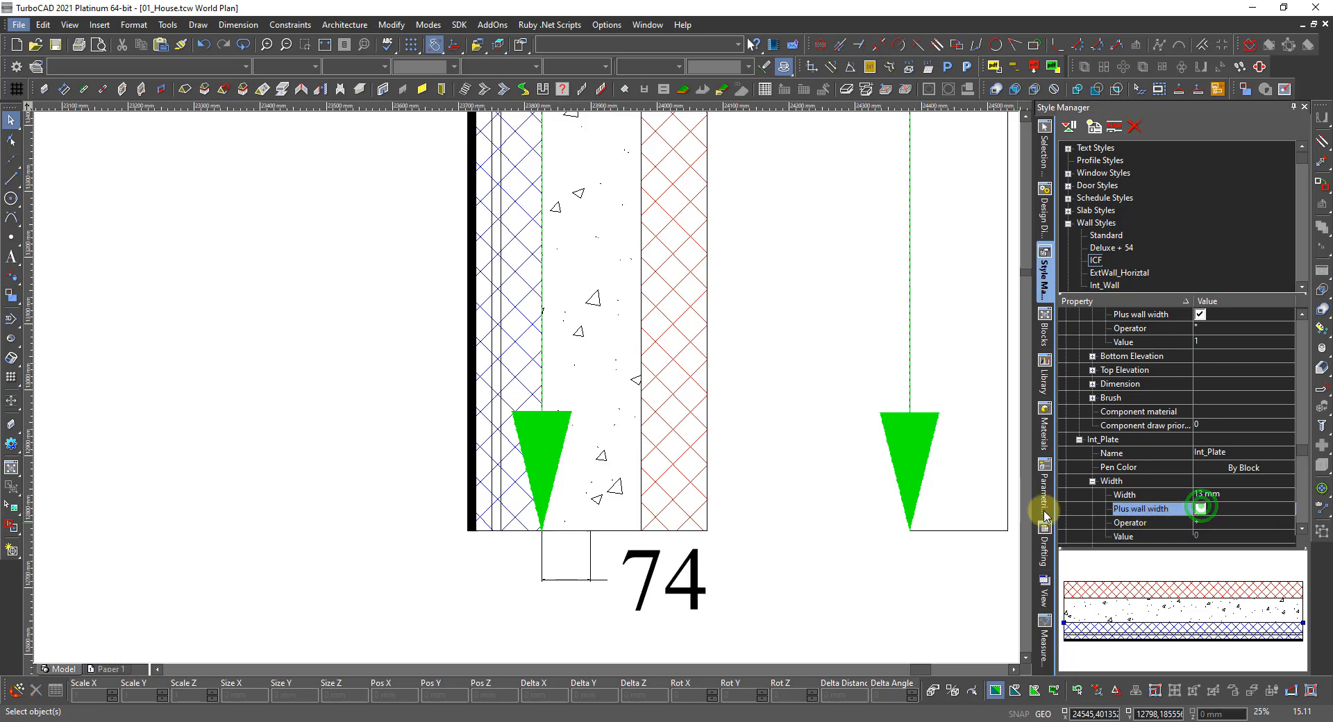
Set the Int_Plate component's edge offset to 100 mm with a wall width multiplier value of 1
scroll(1167, 513, "down", 2)
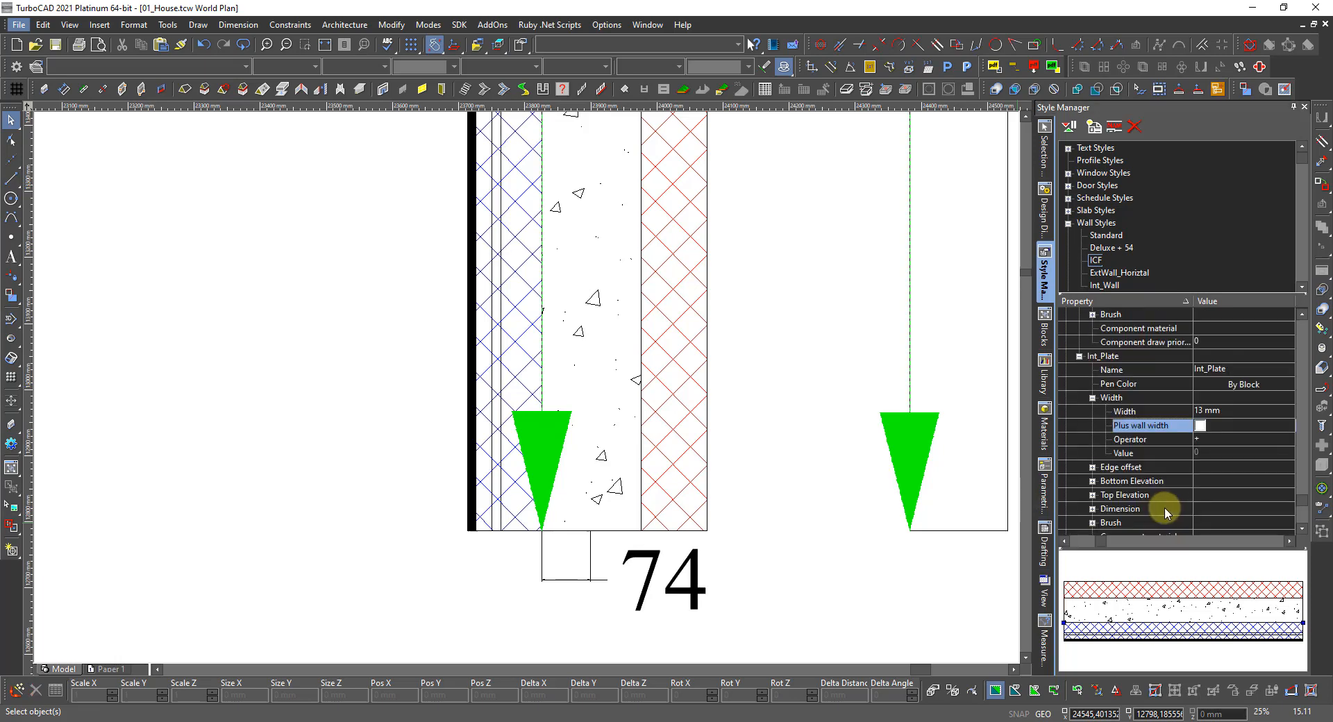
left_click(1093, 470)
left_click(1206, 480)
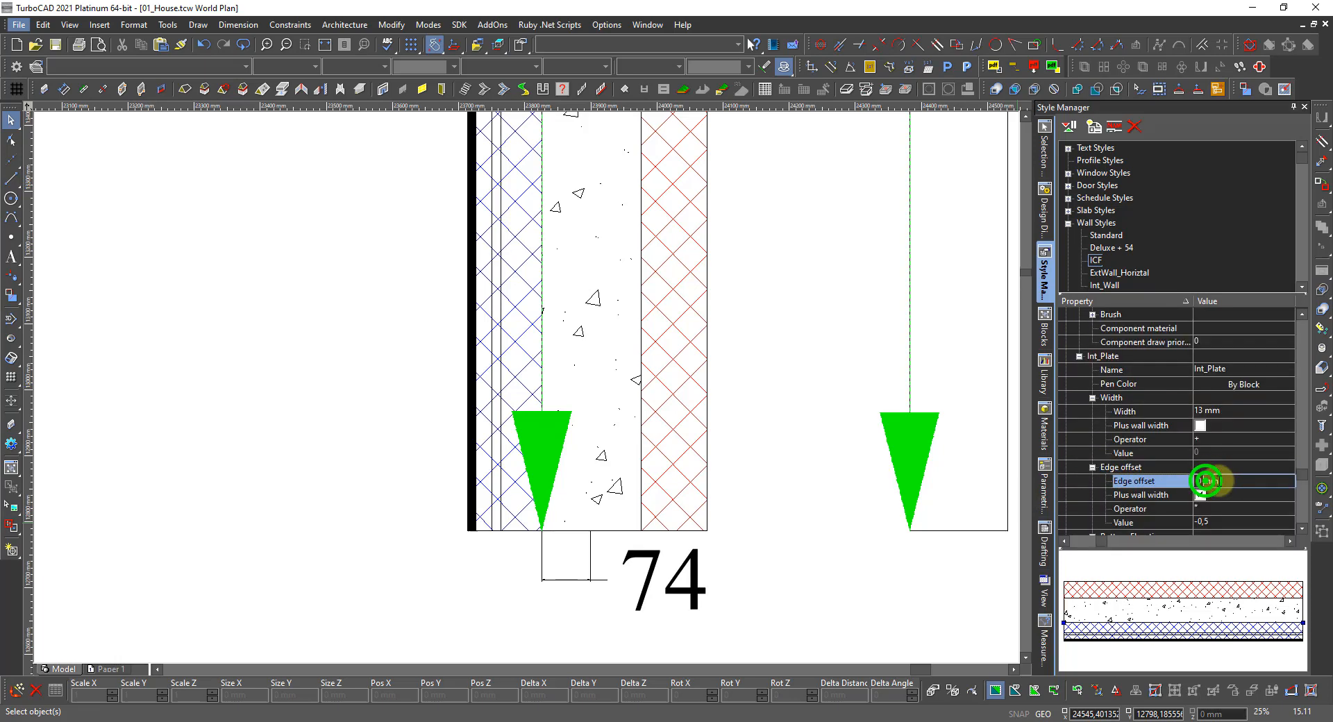
left_click_drag(1231, 480, 1140, 483)
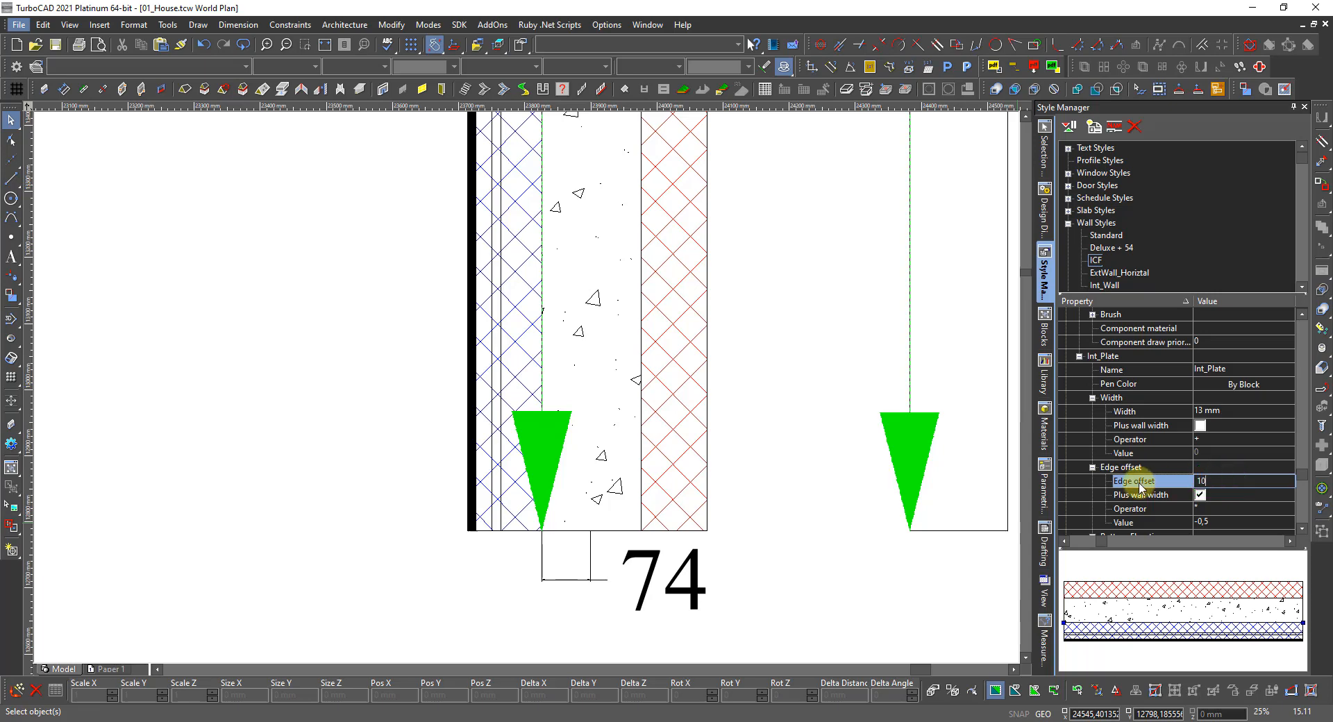
key("Return")
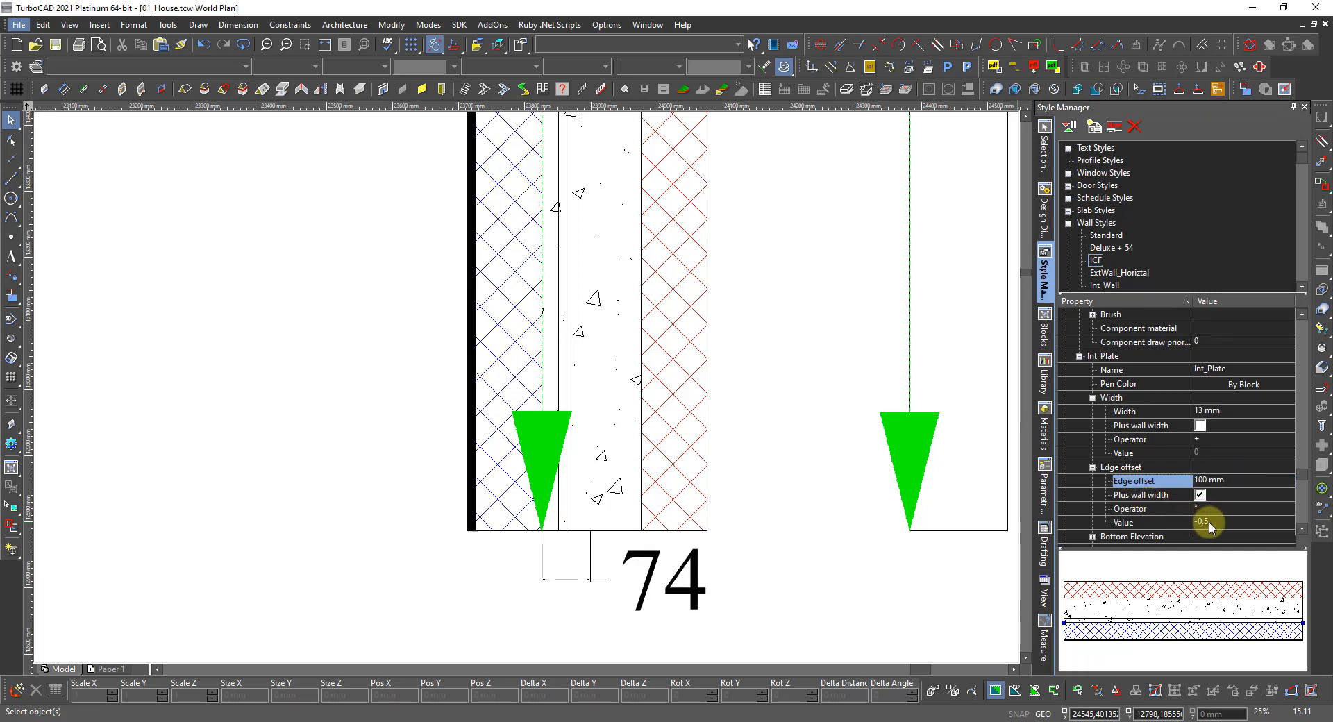
left_click(1222, 522)
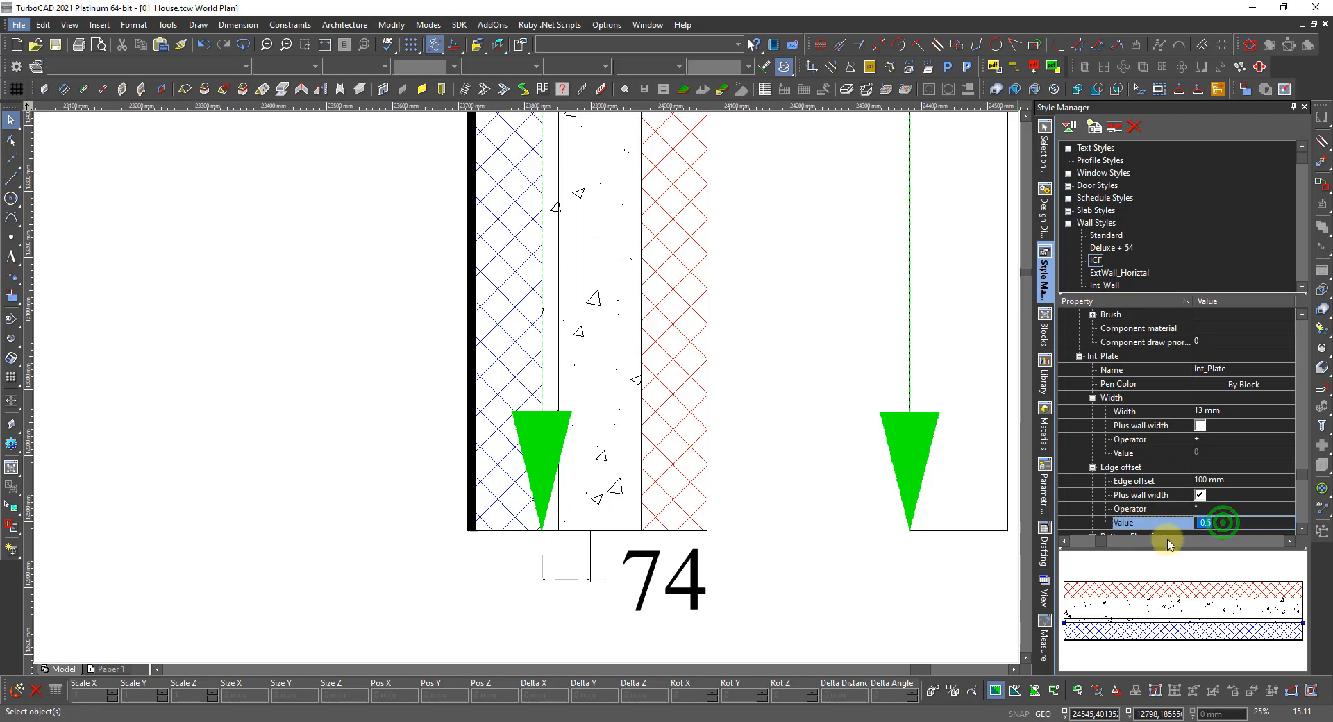
key("Return")
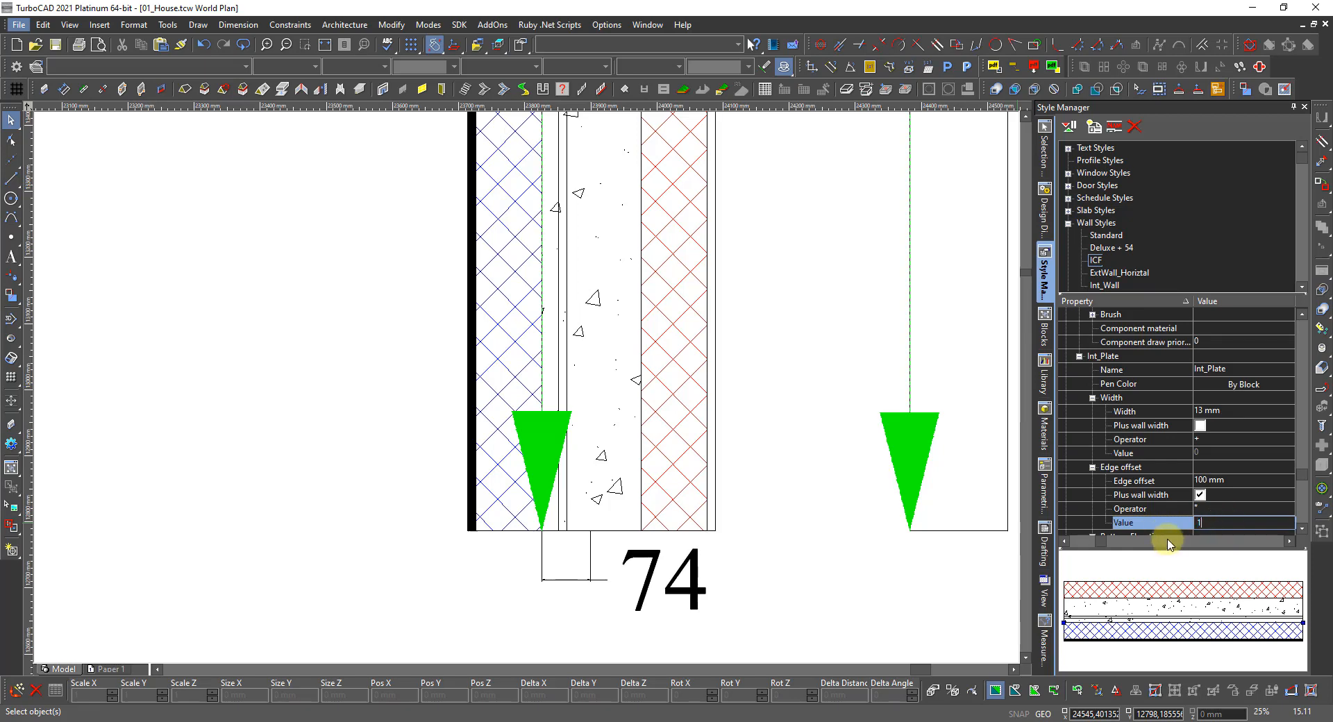
Give the Int_Plate component a Solid brush pattern in gray and check the layered wall in the plan
scroll(1142, 524, "down", 2)
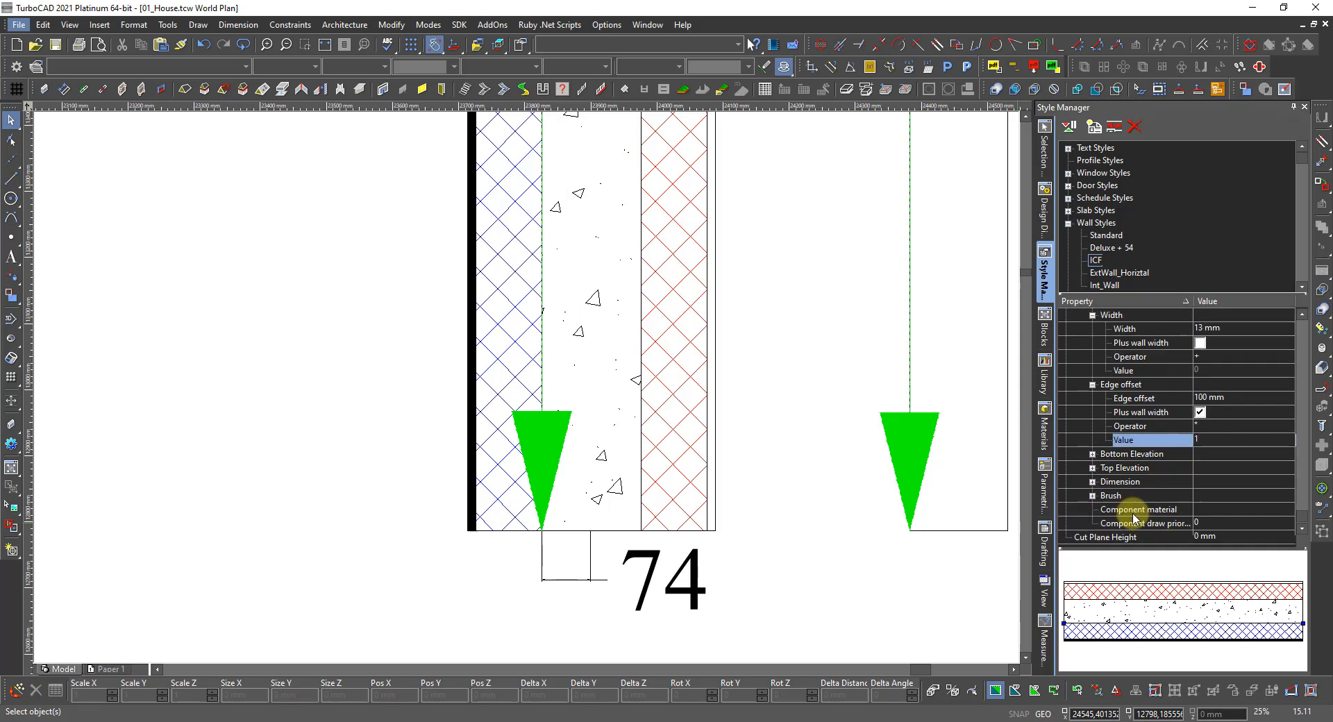
left_click(1092, 495)
left_click(1211, 510)
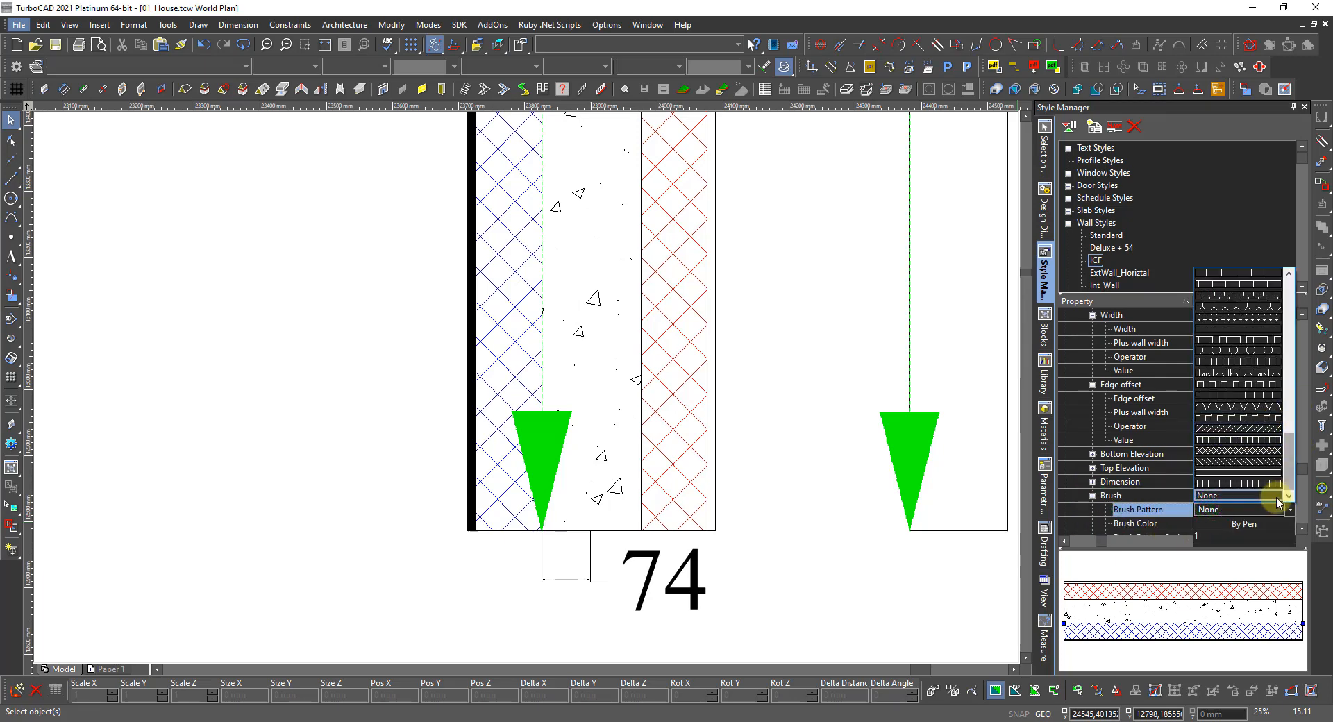
mouse_move(1293, 471)
left_mouse_down()
mouse_move(1290, 278)
mouse_move(1293, 290)
left_mouse_up()
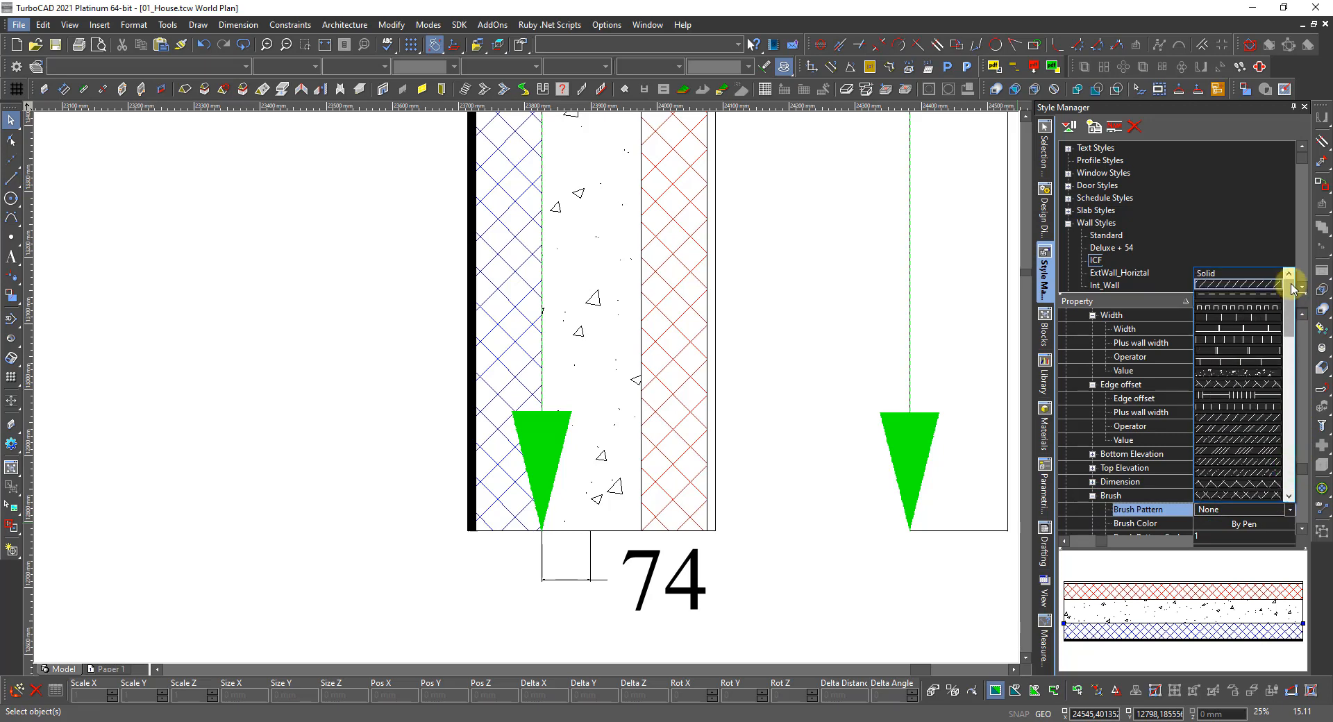
left_click(1224, 274)
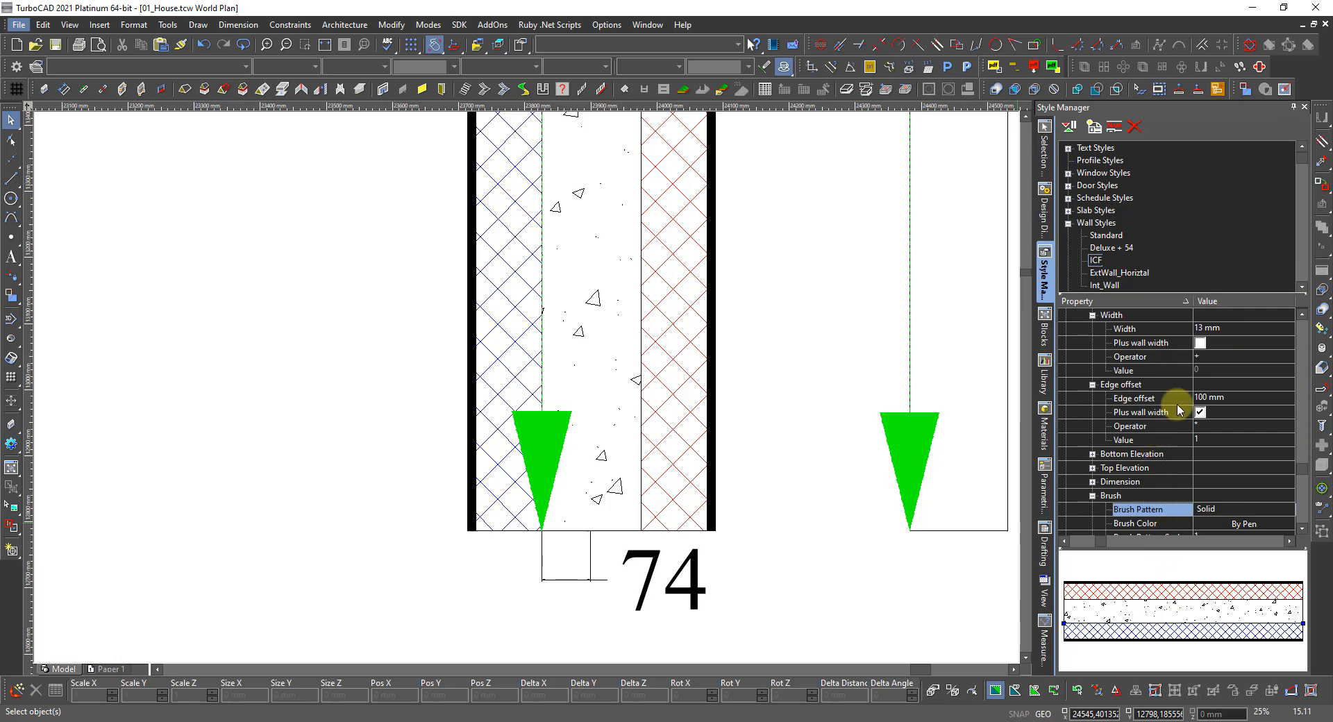
left_click(1224, 526)
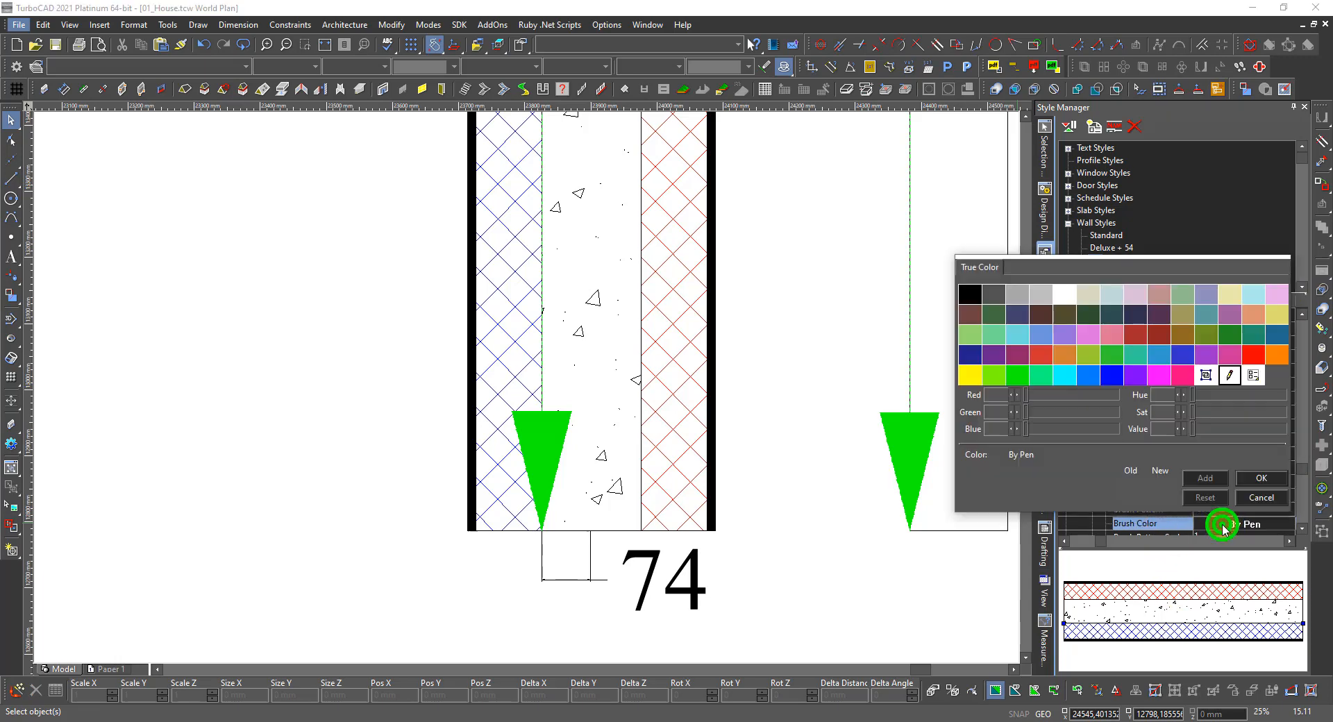
double_click(1024, 293)
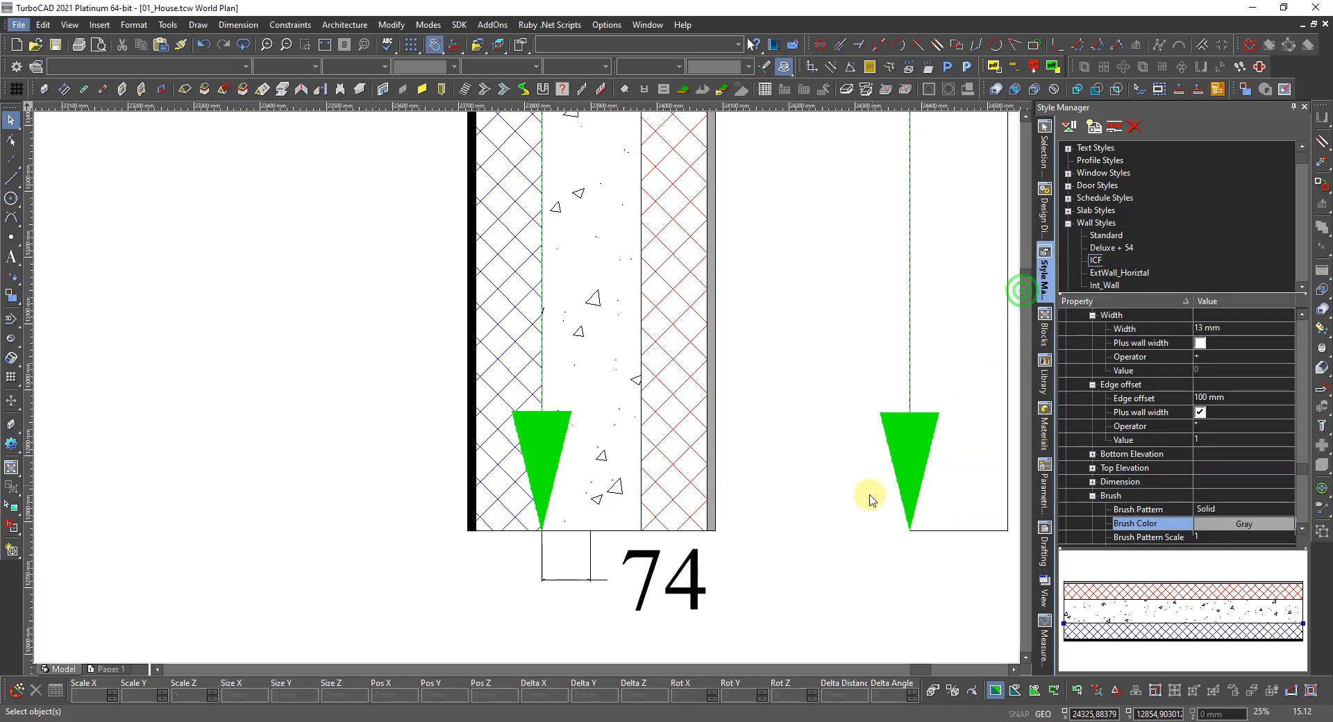
left_click(810, 519)
scroll(486, 375, "down", 3)
scroll(455, 351, "up", 2)
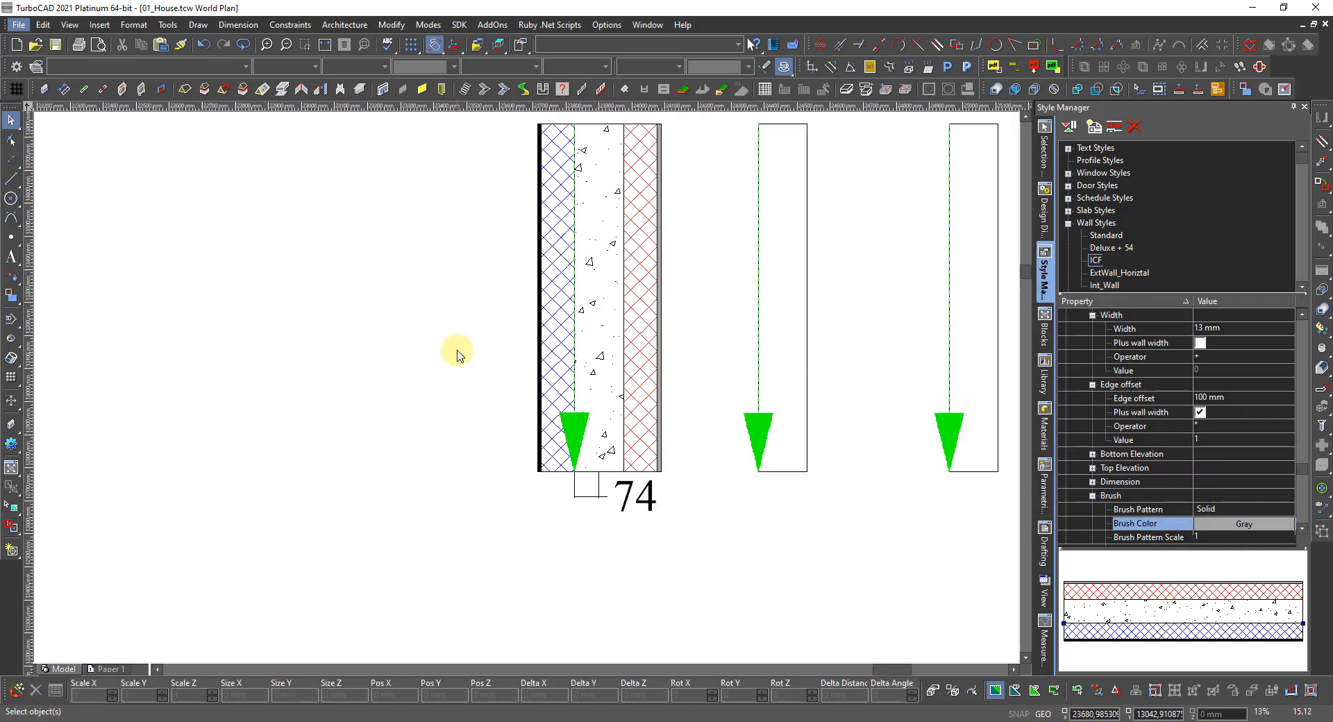
Inspect the layered wall on the plan and collapse the Int_Insulation and Int_Plate component properties
scroll(564, 419, "up", 2)
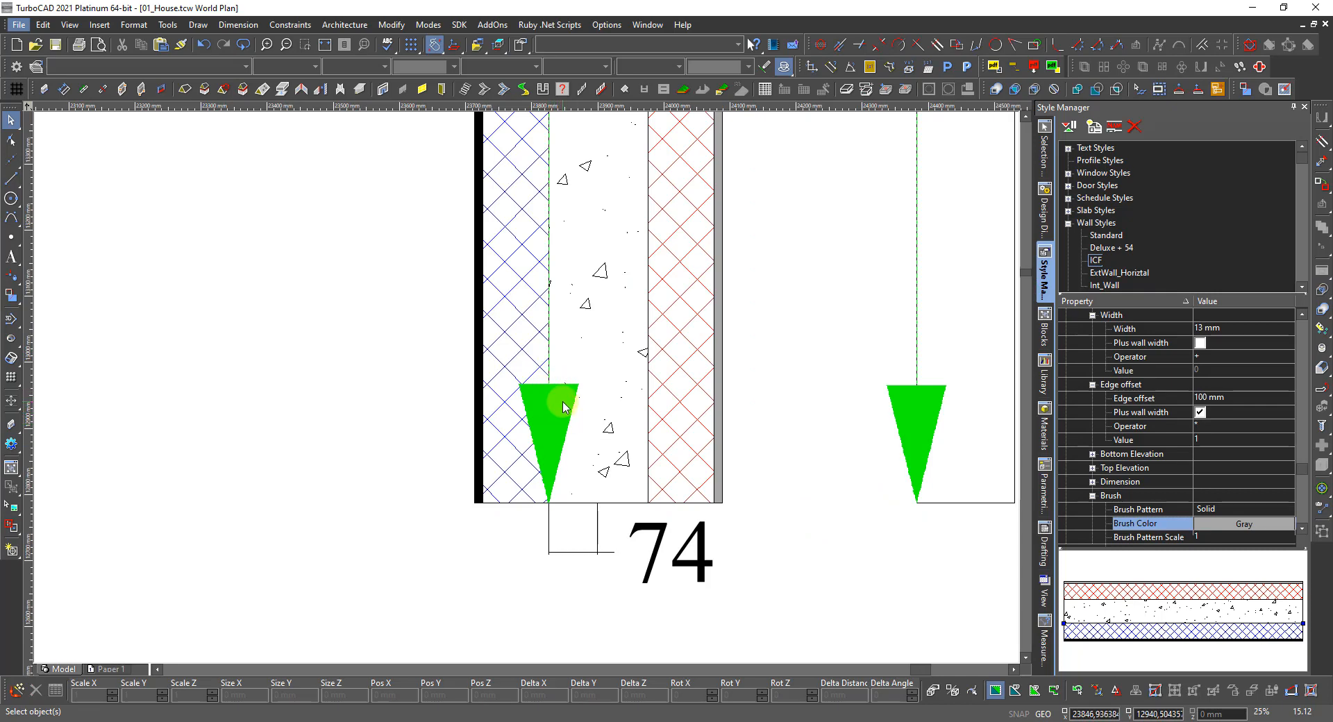
scroll(564, 407, "down", 2)
scroll(516, 391, "up", 2)
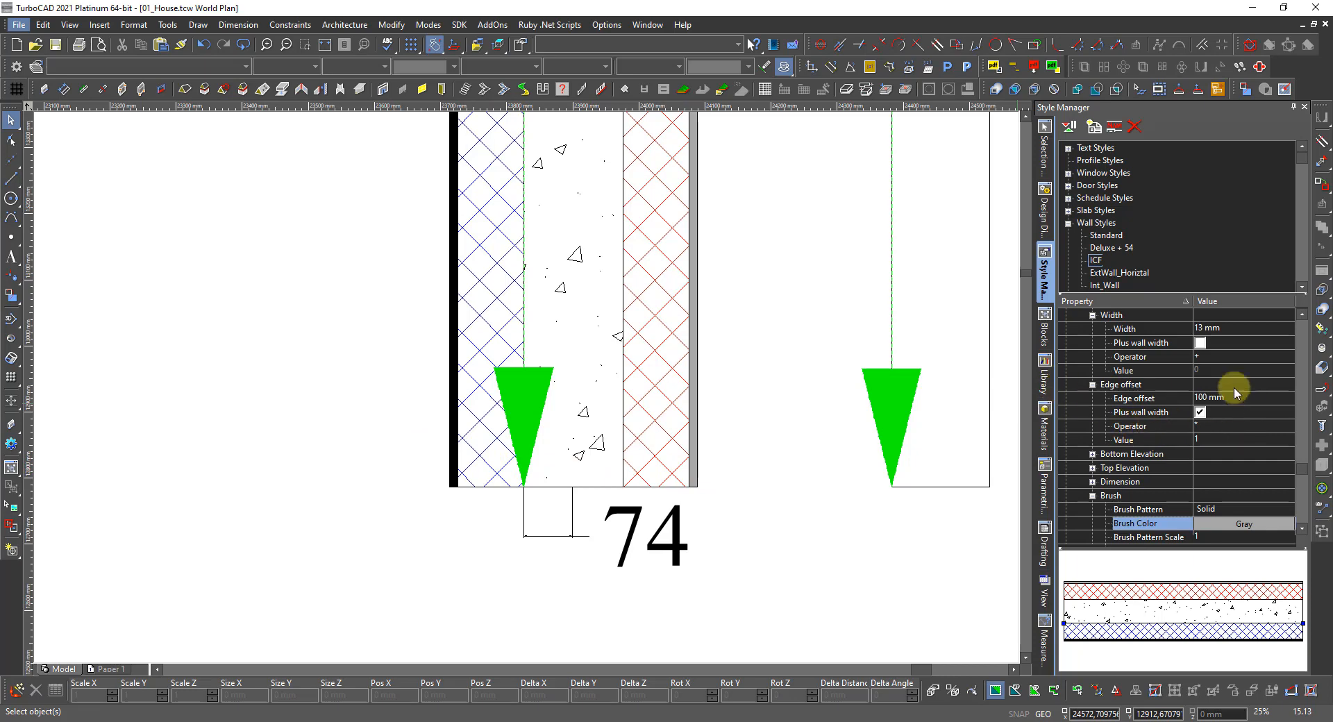
scroll(1169, 366, "up", 5)
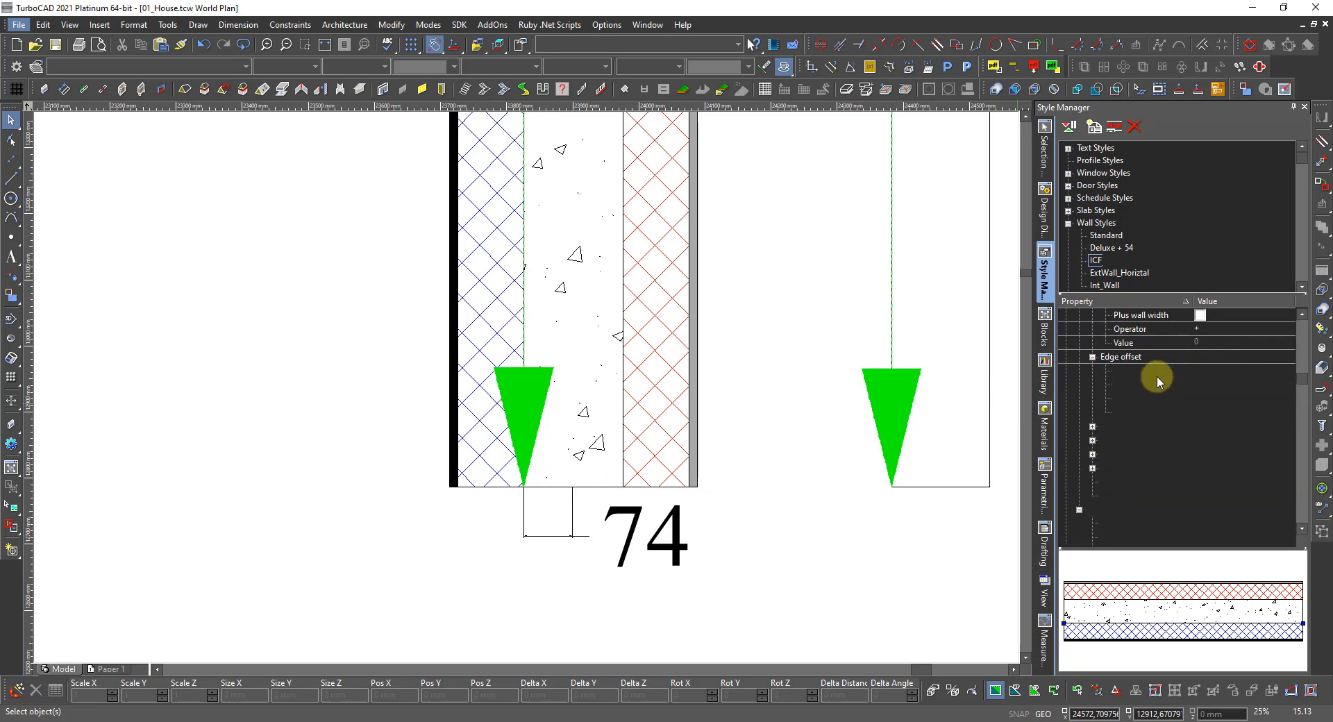
scroll(1157, 377, "up", 1)
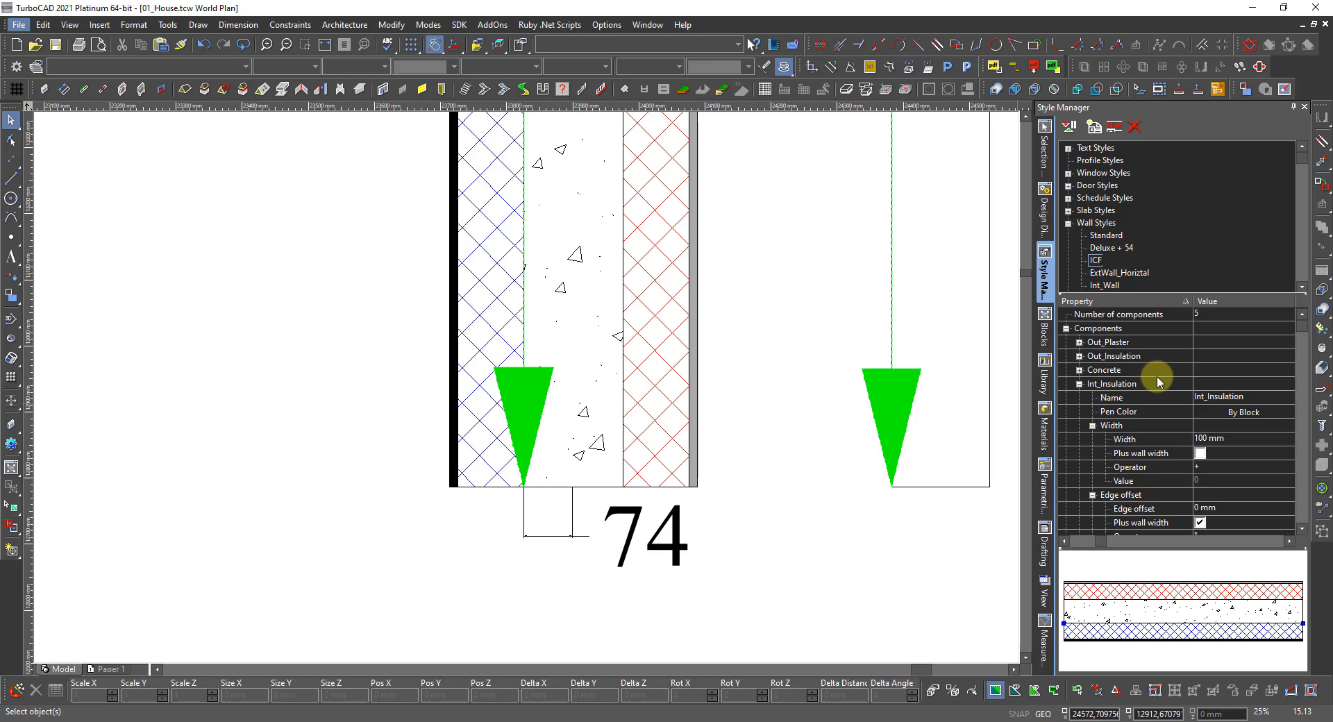
left_click(1079, 387)
left_click(1078, 397)
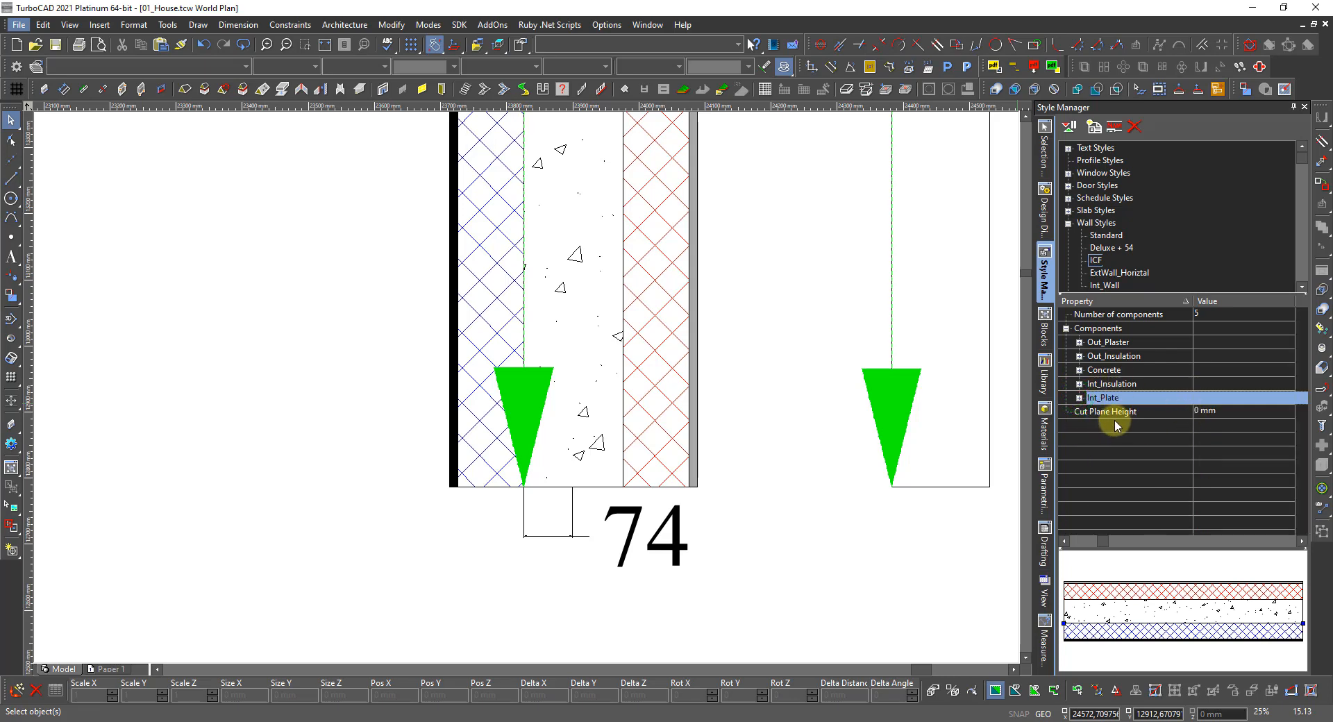
Set the Out_Insulation component's edge offset to 0 mm and turn on Plus wall width for that offset
left_click(1078, 357)
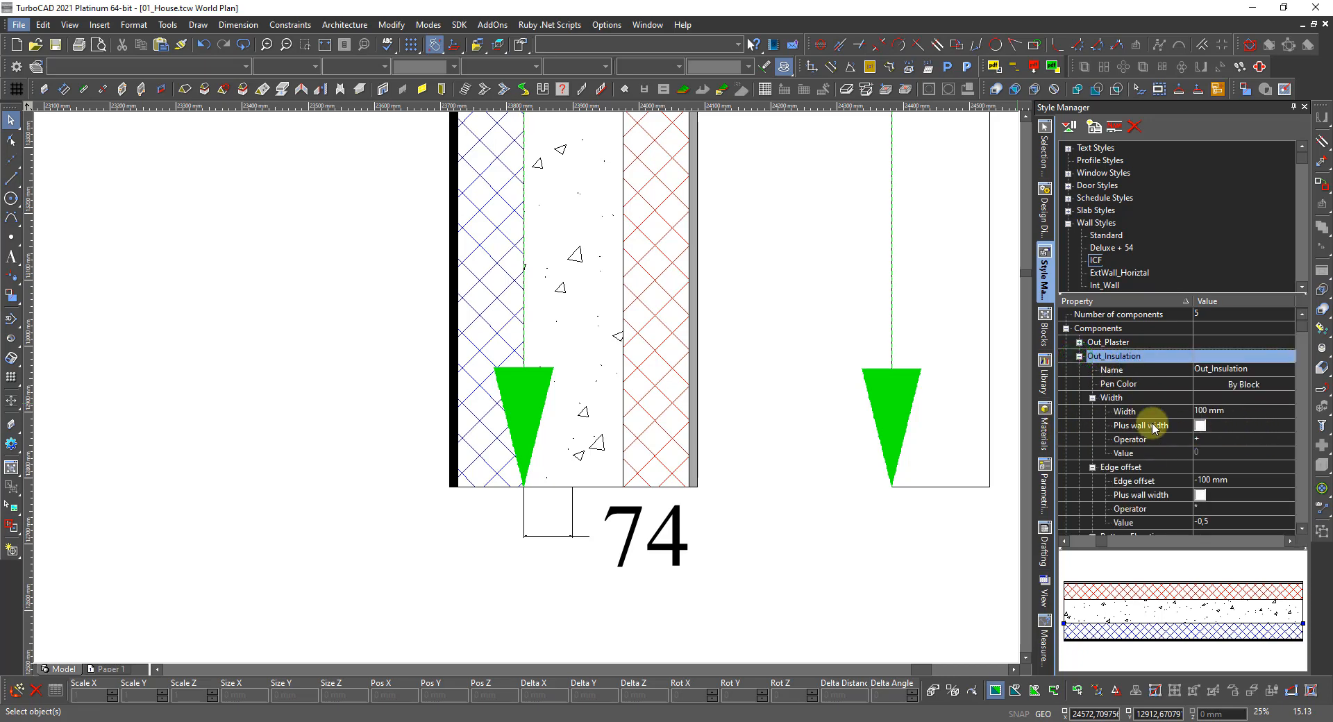
scroll(1165, 426, "down", 1)
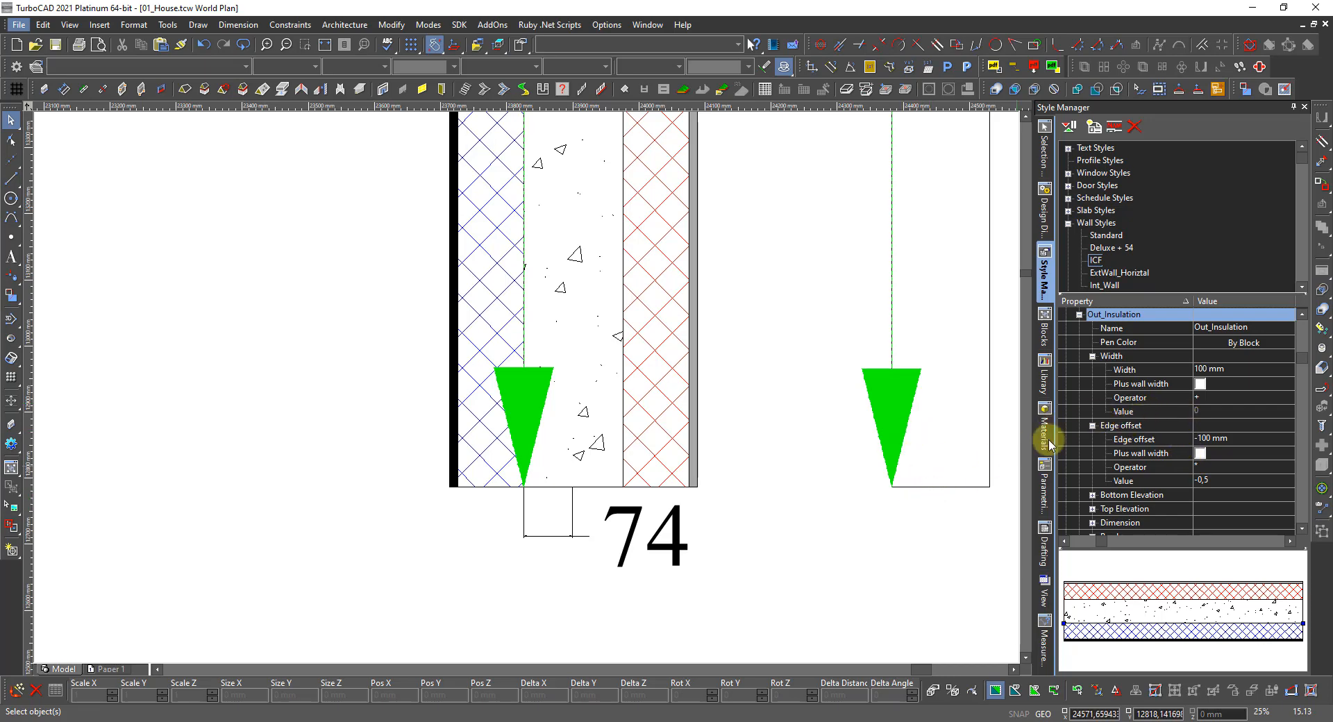
left_click(1235, 442)
left_click(1235, 440)
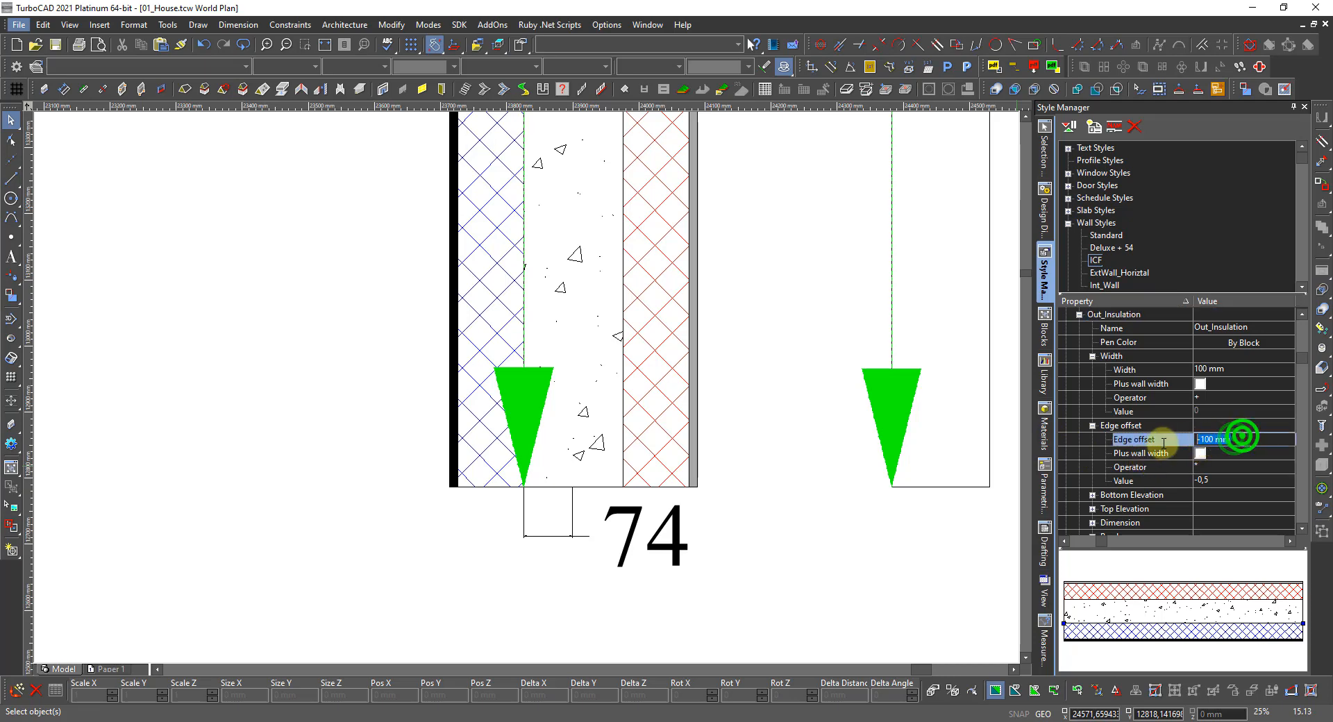
type("0")
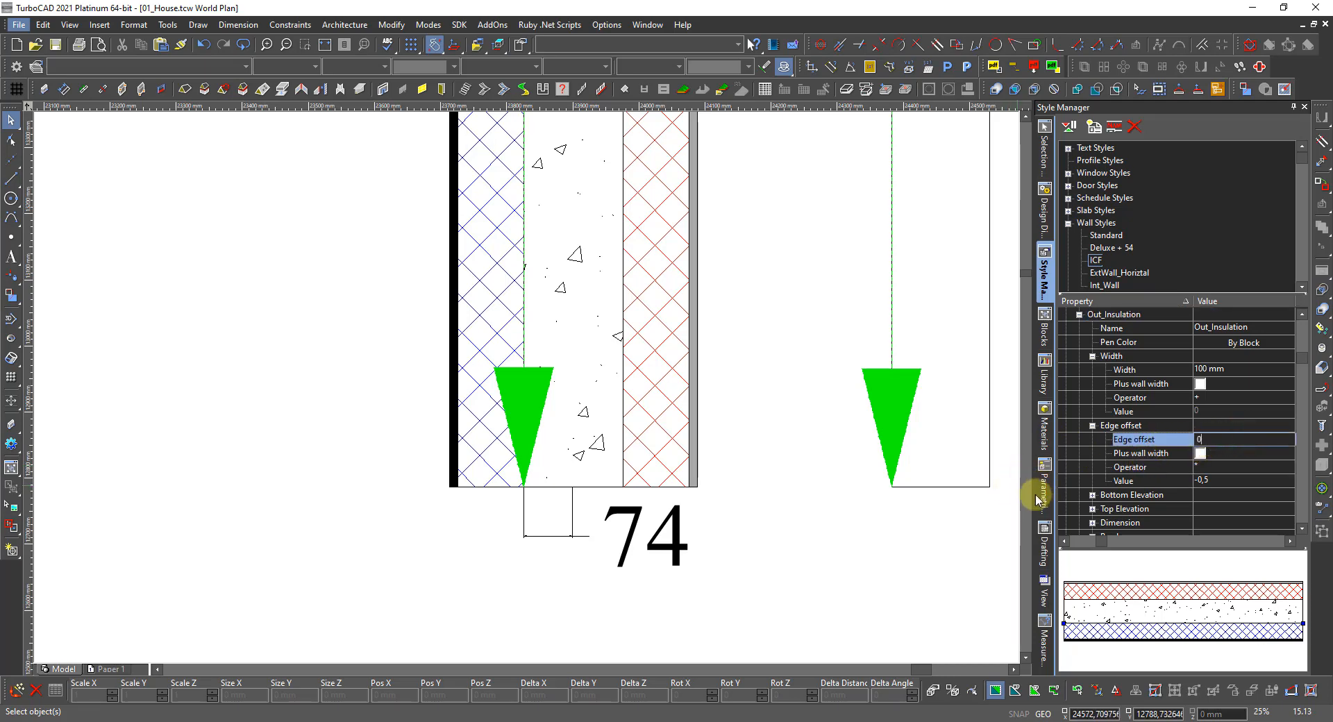
key("Return")
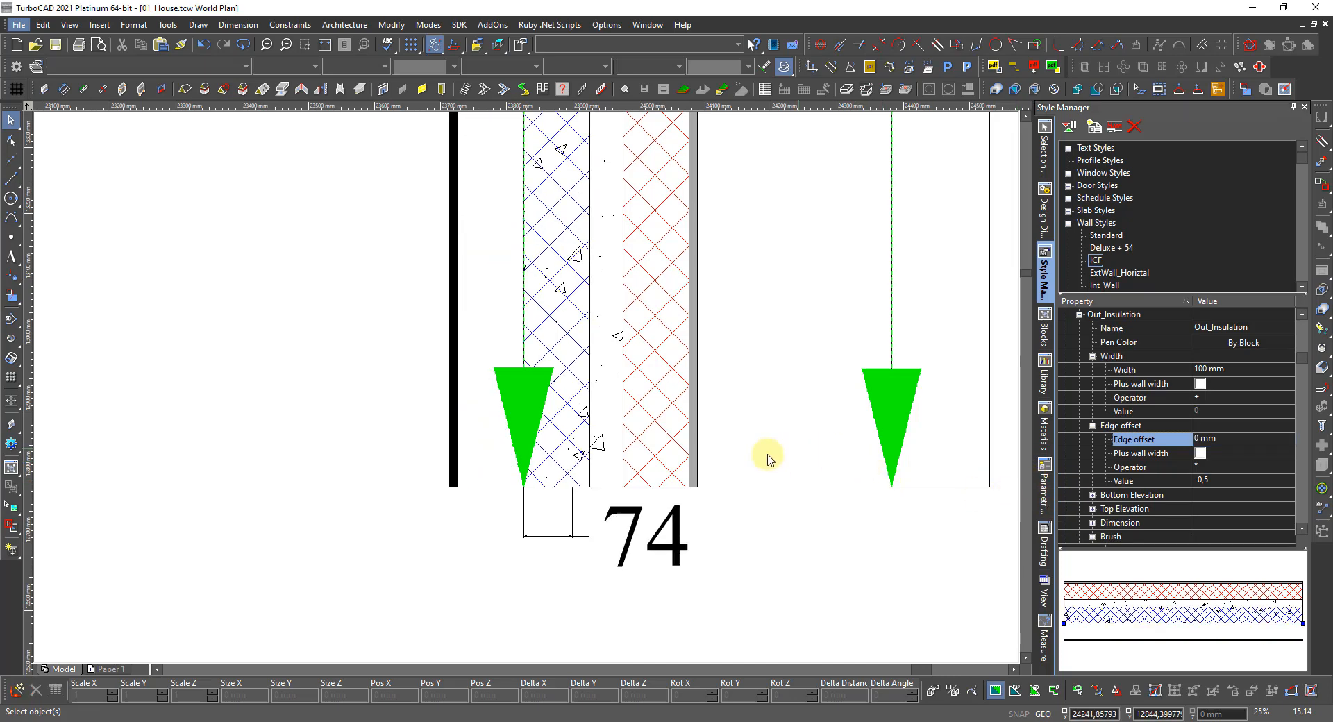
left_click(1200, 455)
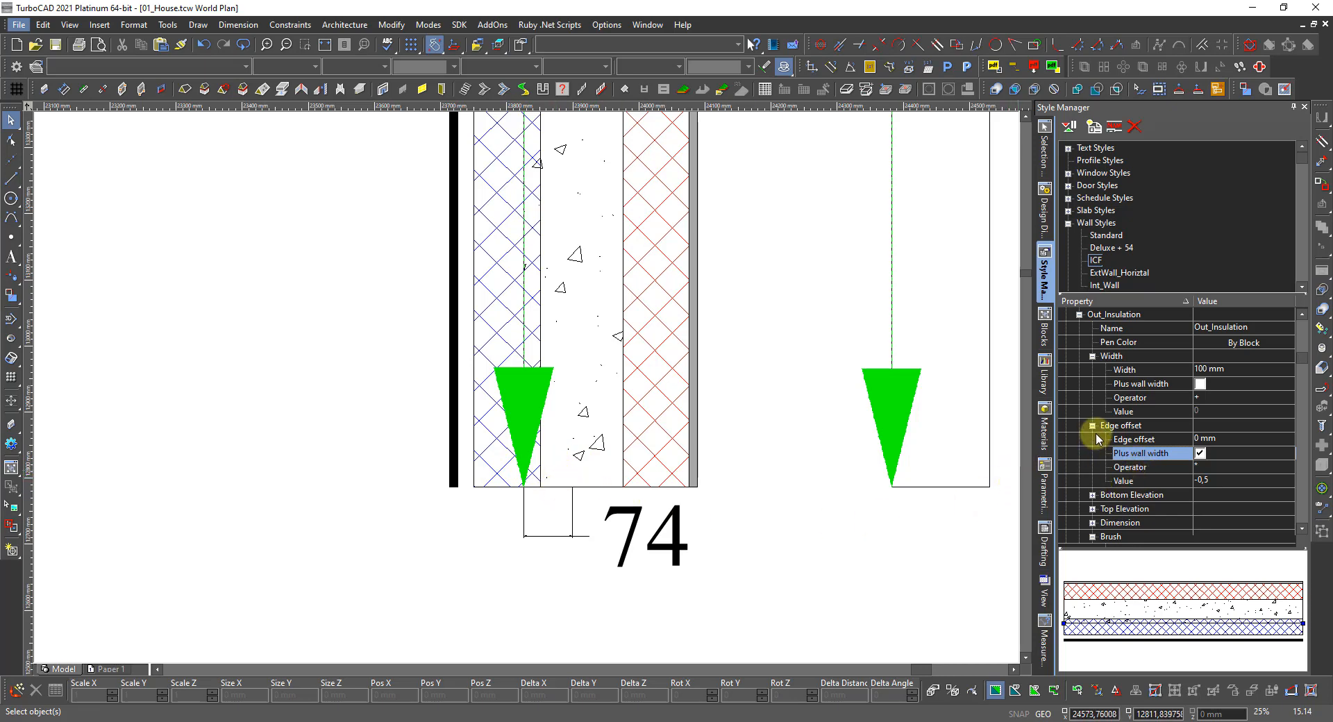
left_click(1079, 316)
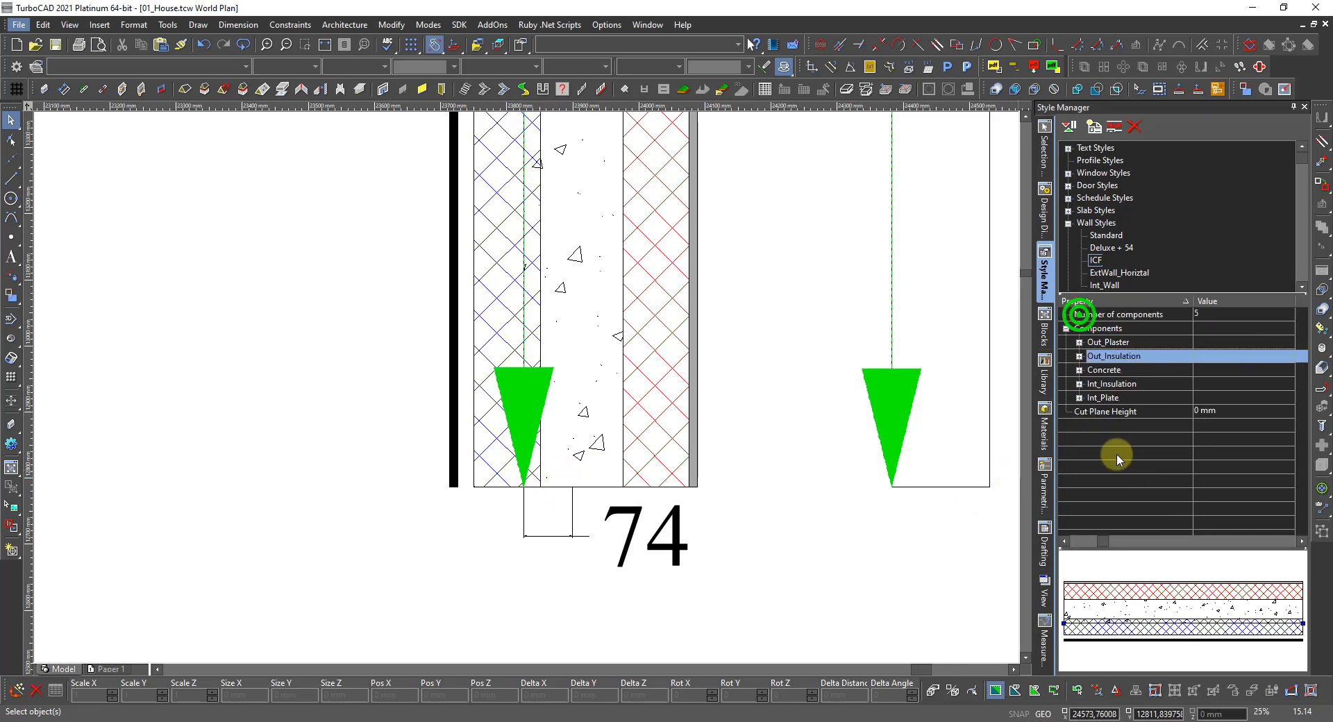
Turn off Plus wall width for the Concrete component's width and set that width to 150 mm
left_click(1079, 370)
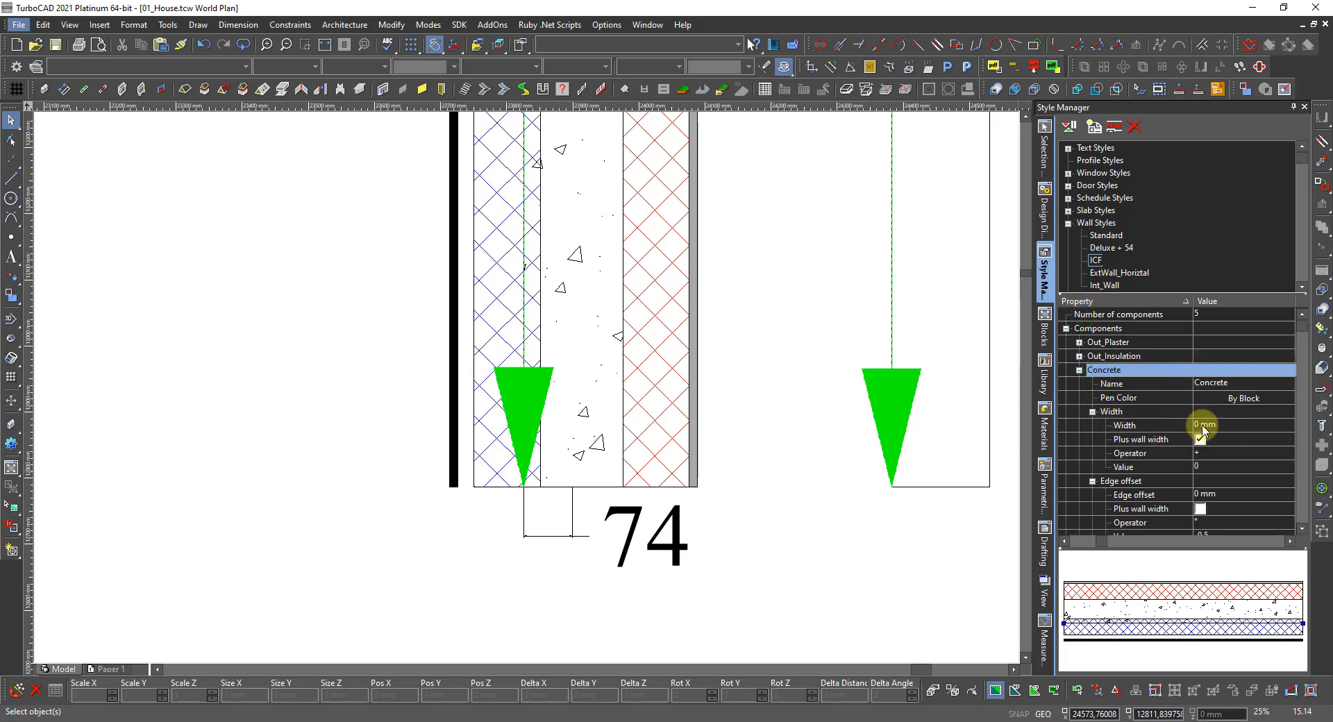
left_click(1199, 439)
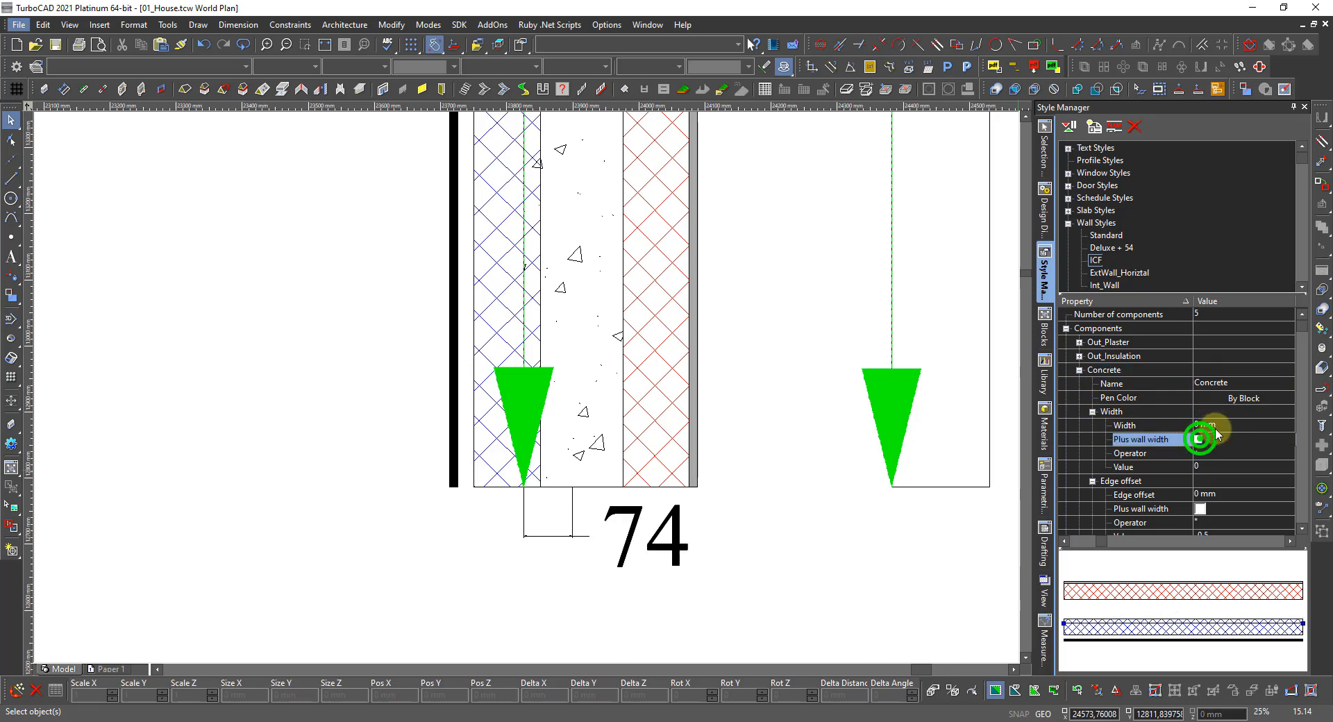
left_click(1222, 424)
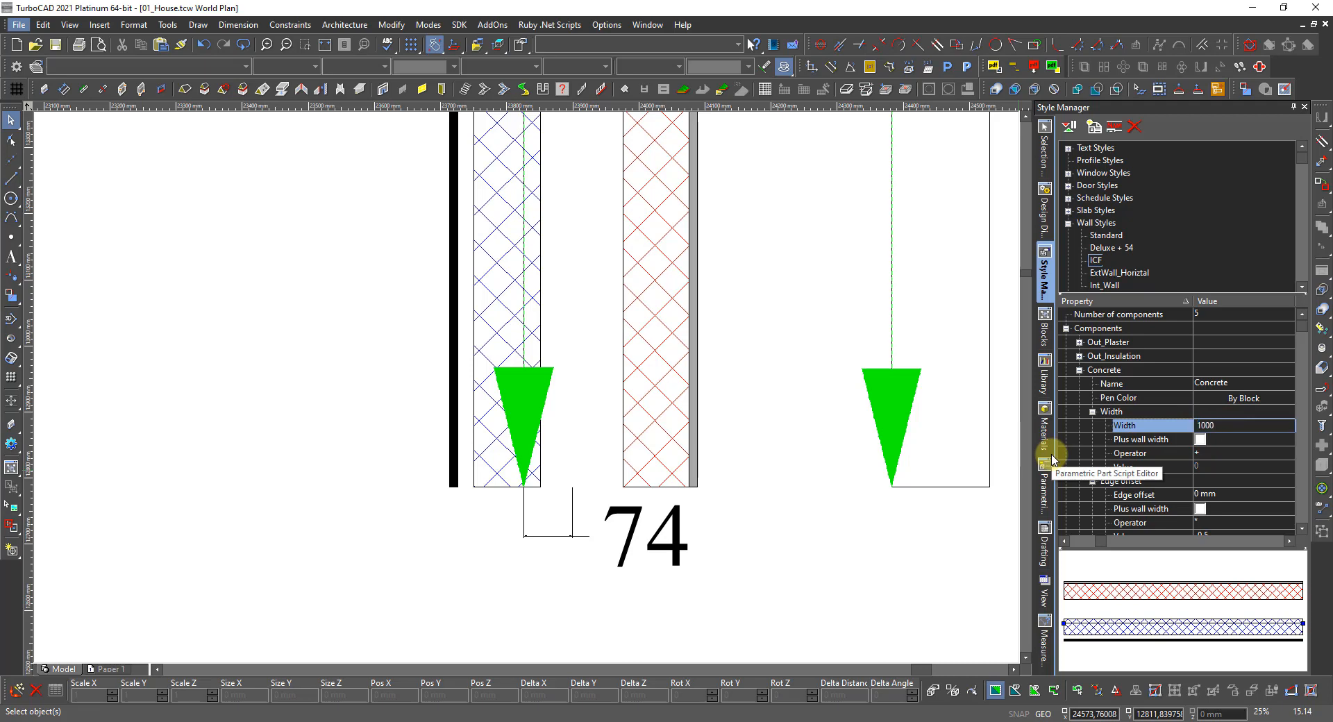
key("Return")
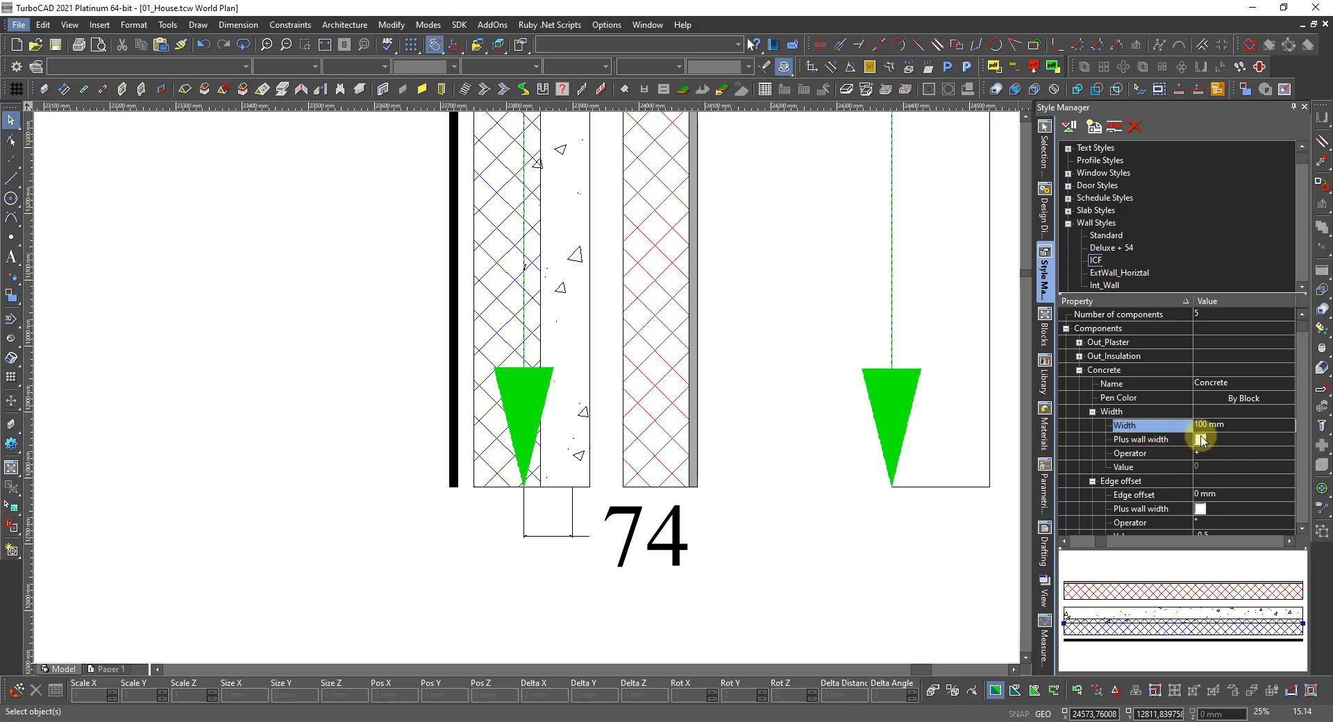
double_click(1222, 423)
type("1")
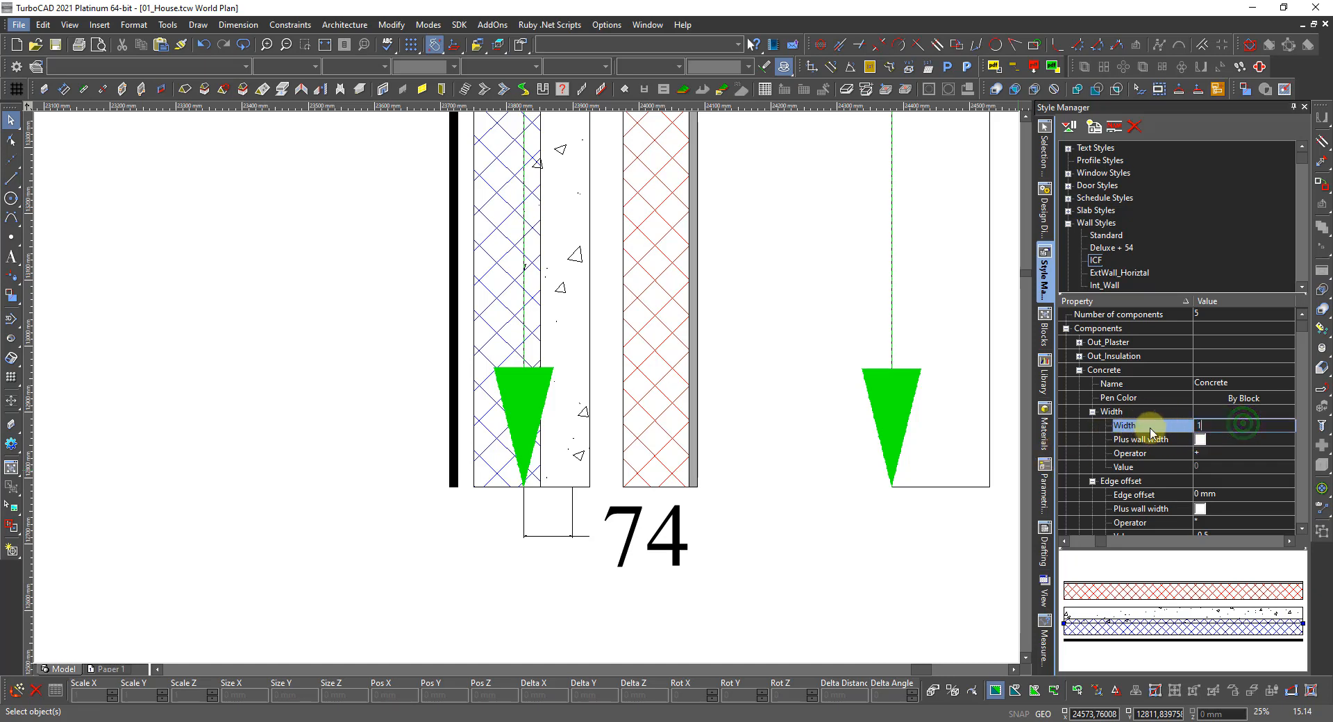
type("50")
key("Return")
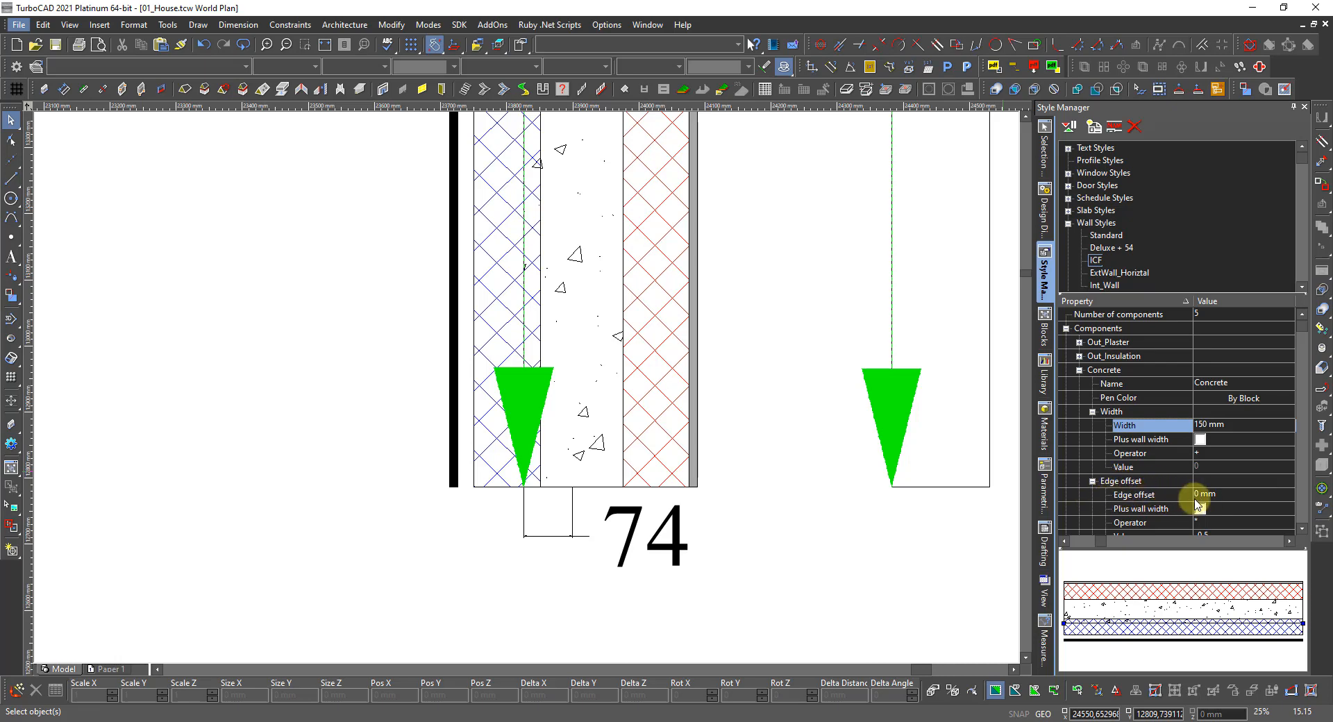
Try an edge offset of -50 mm for the Out_Insulation component and check the wall on the plan
scroll(1158, 496, "down", 2)
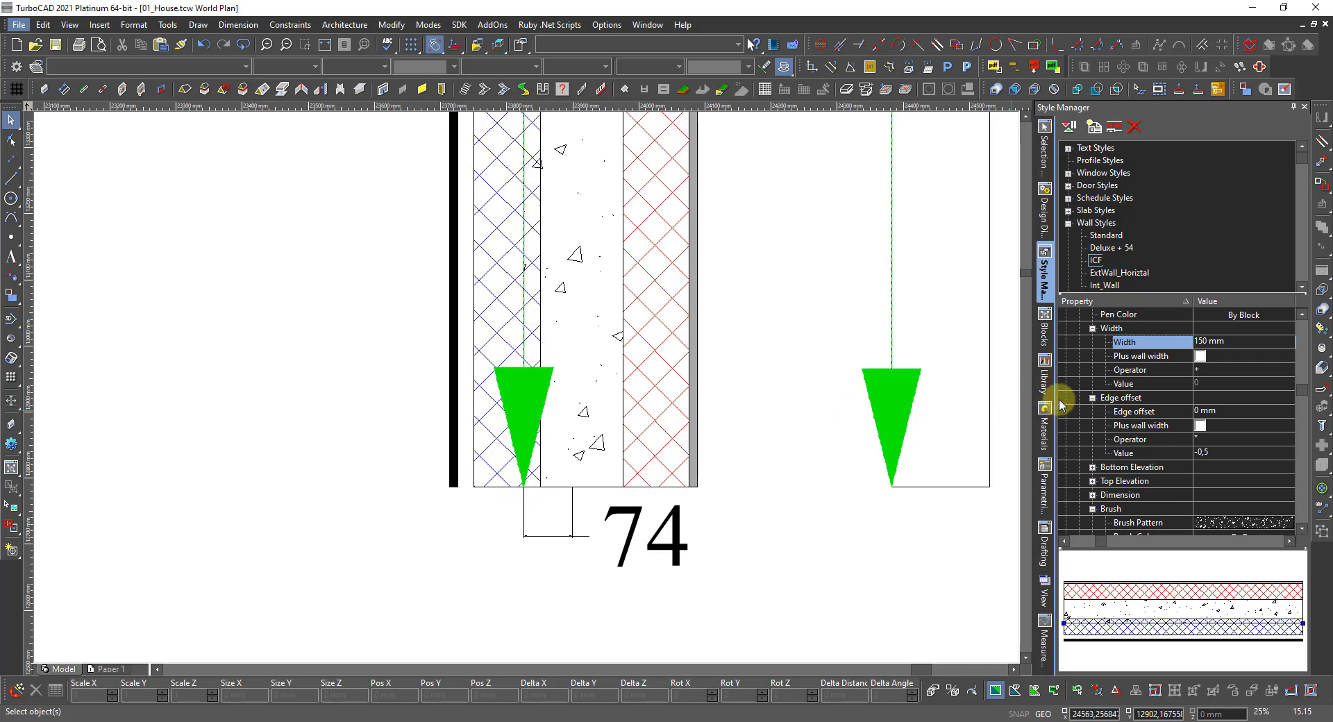
scroll(1119, 388, "up", 2)
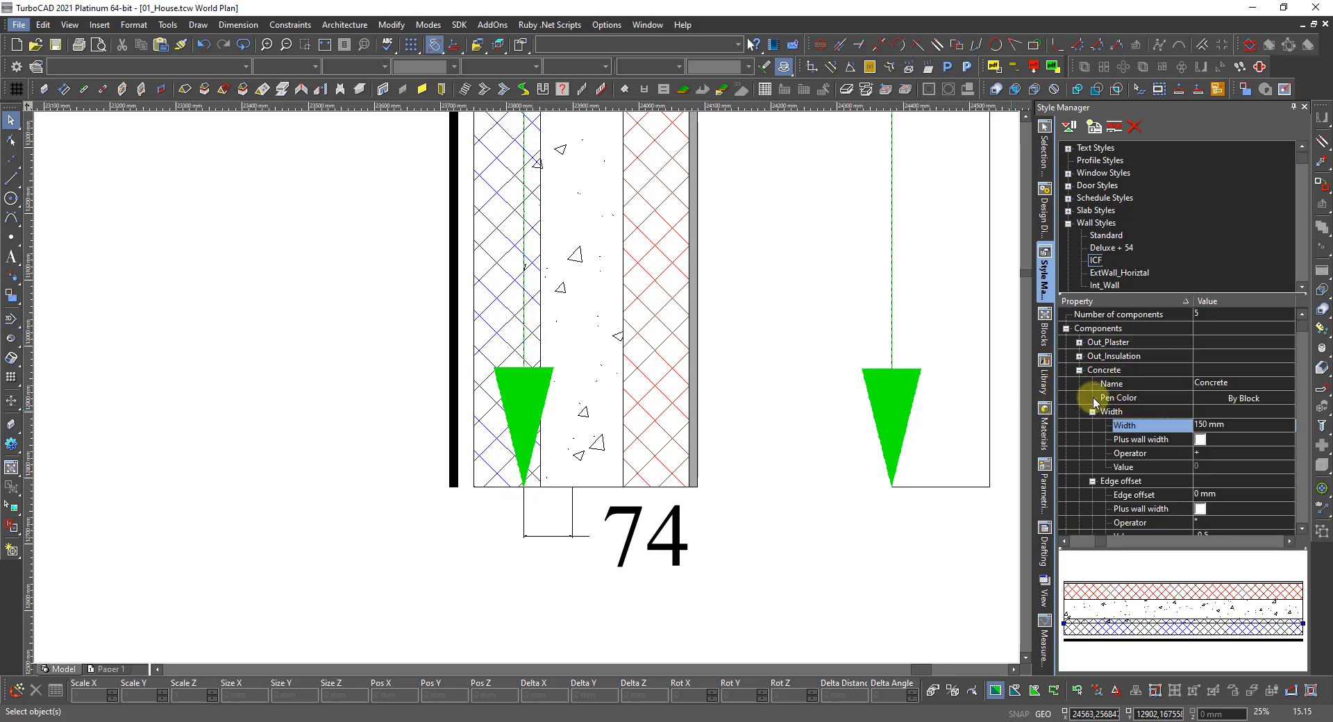
left_click(1080, 356)
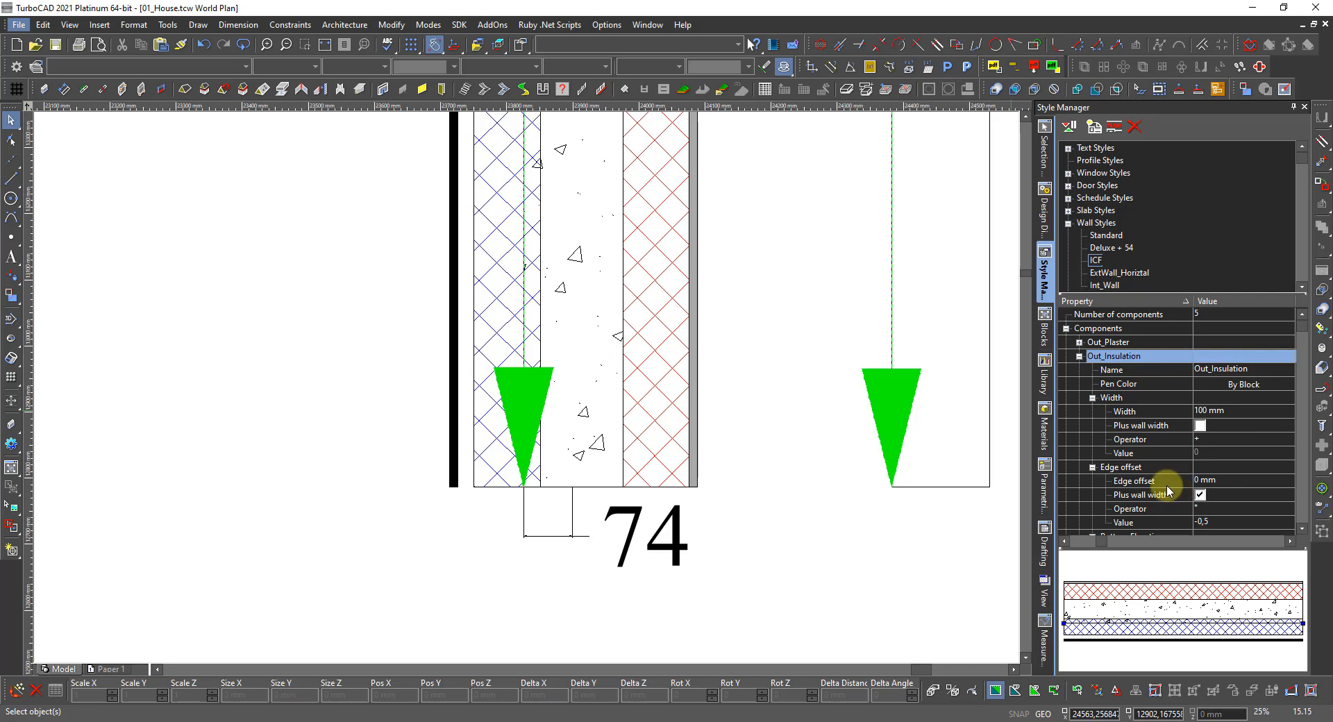
scroll(1167, 490, "down", 1)
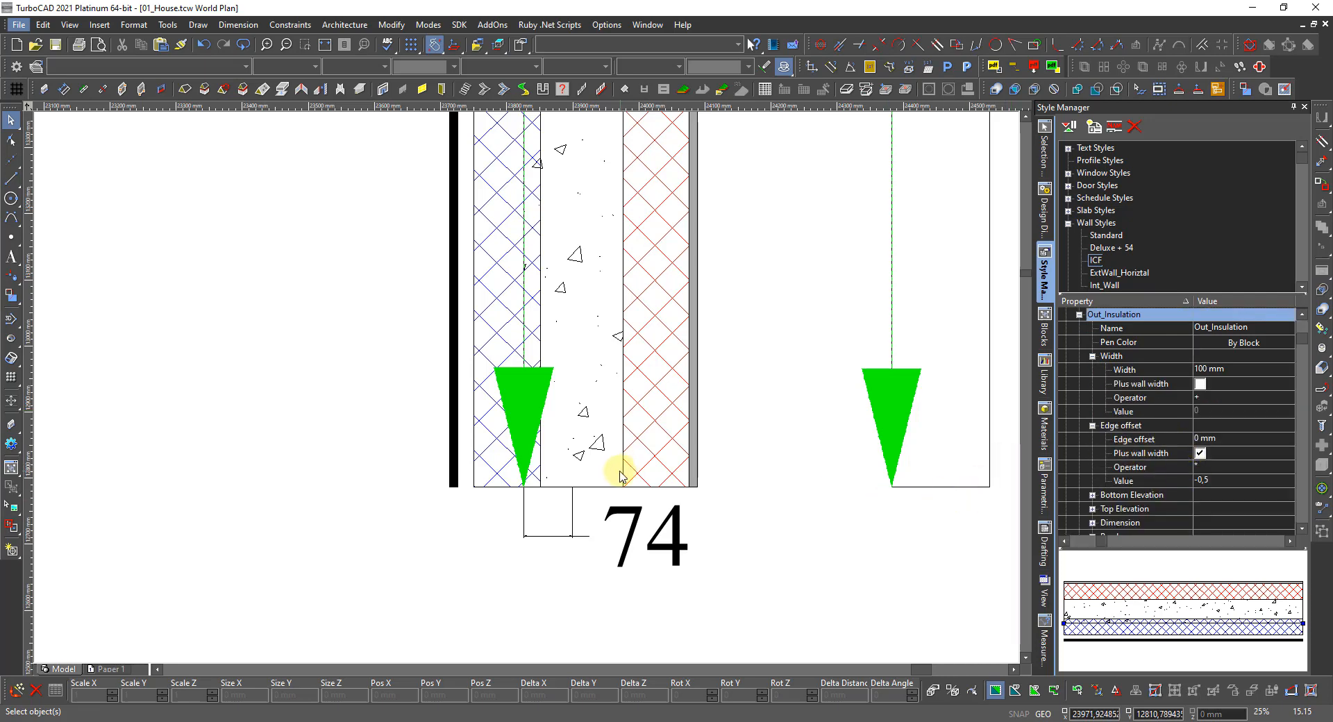
left_click(1223, 440)
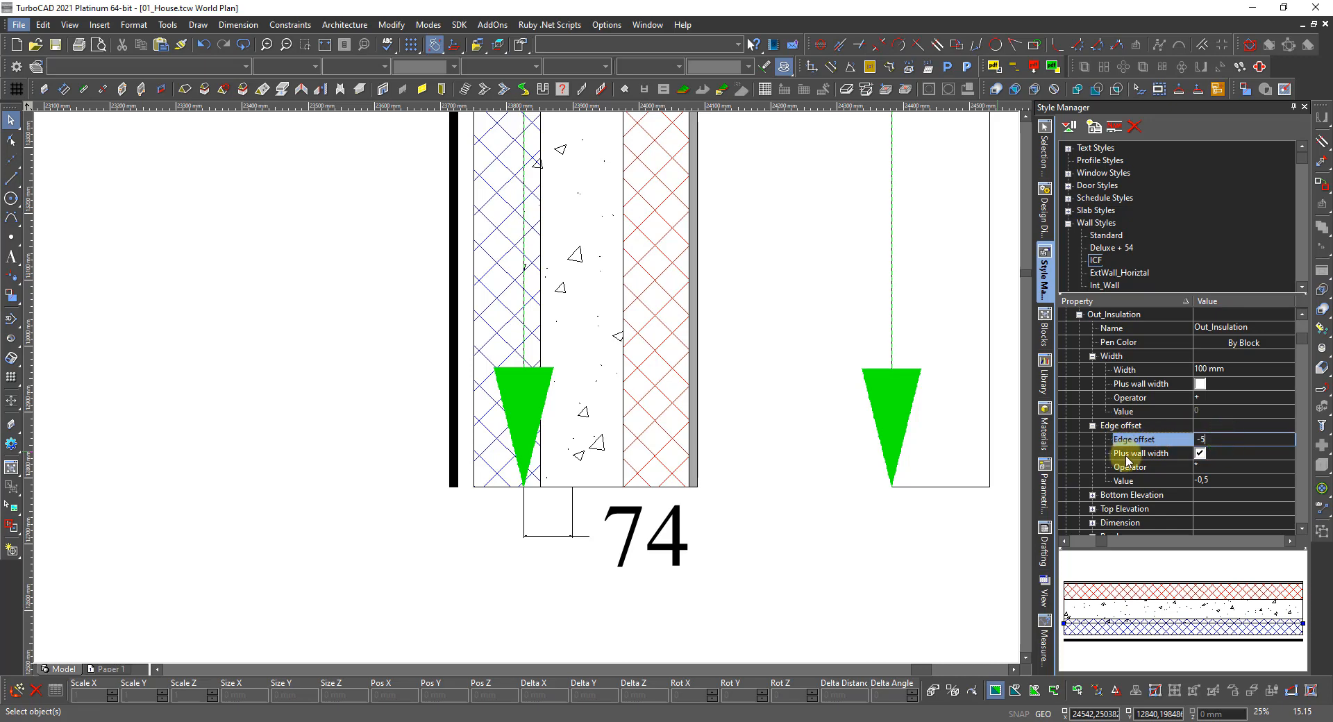
key("Return")
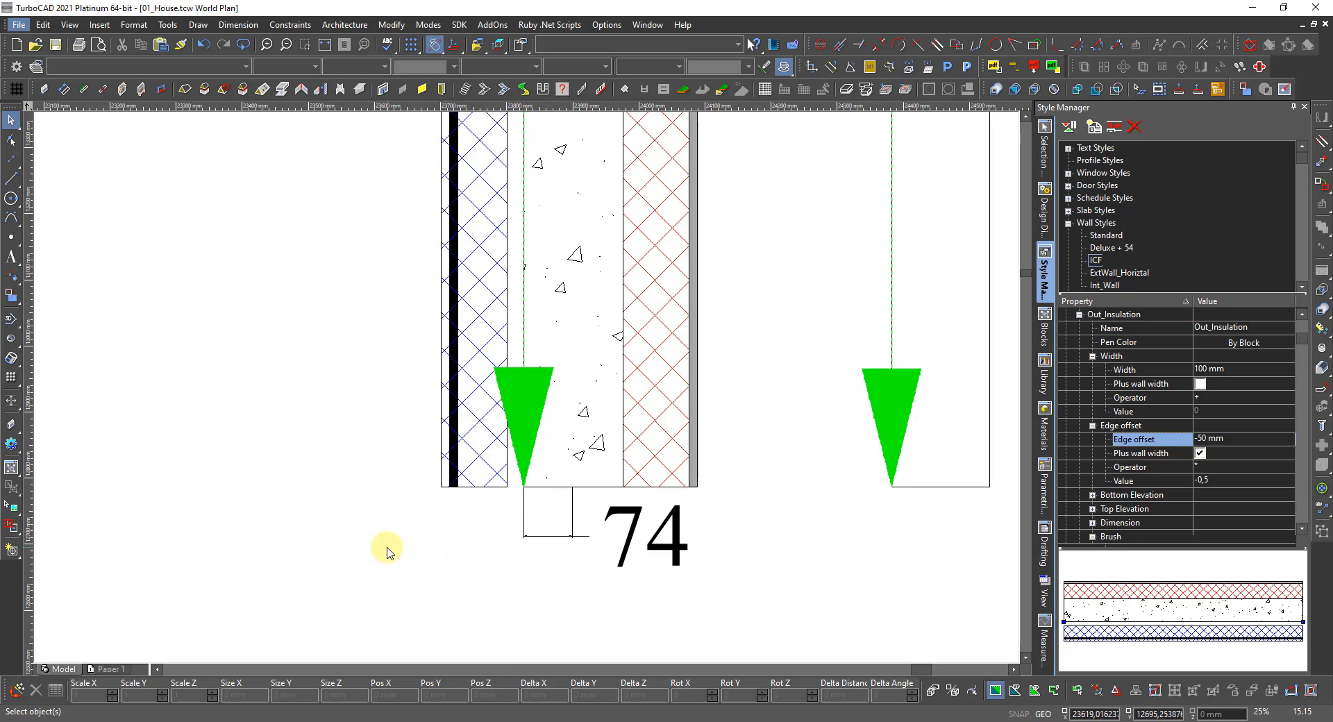
left_click(403, 575)
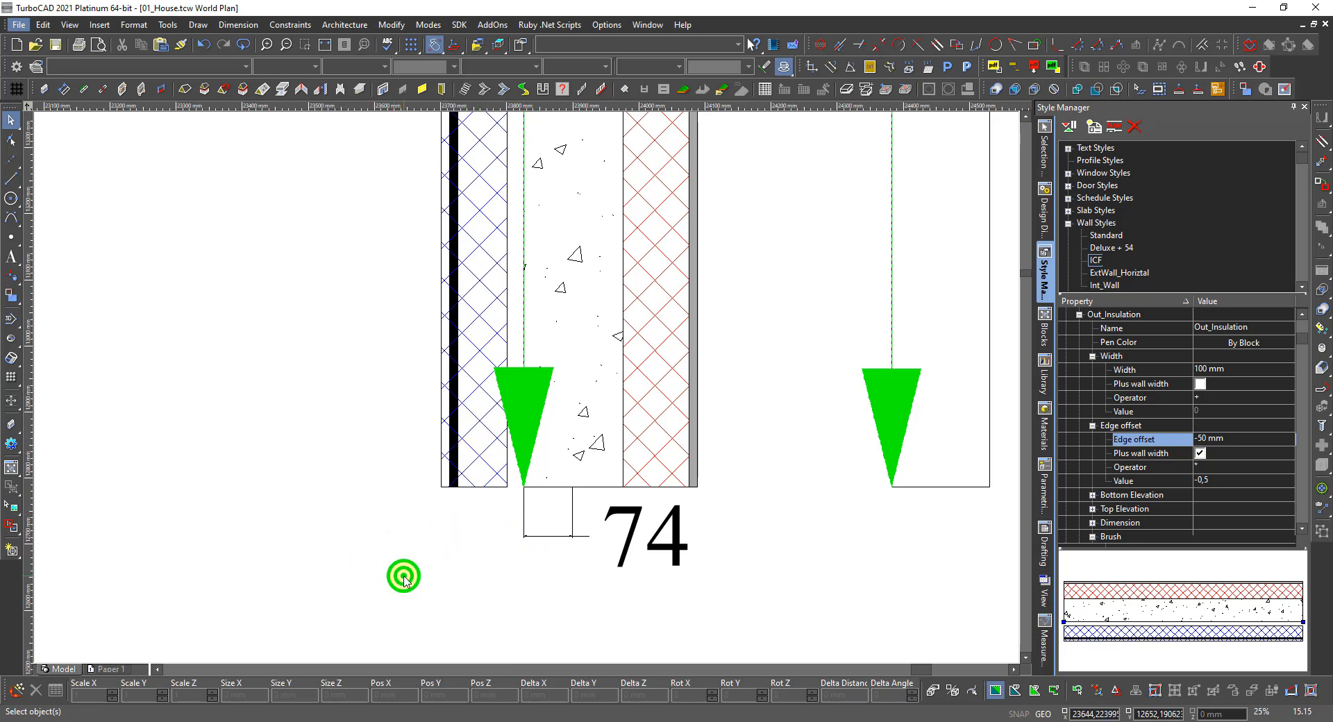
left_click(500, 478)
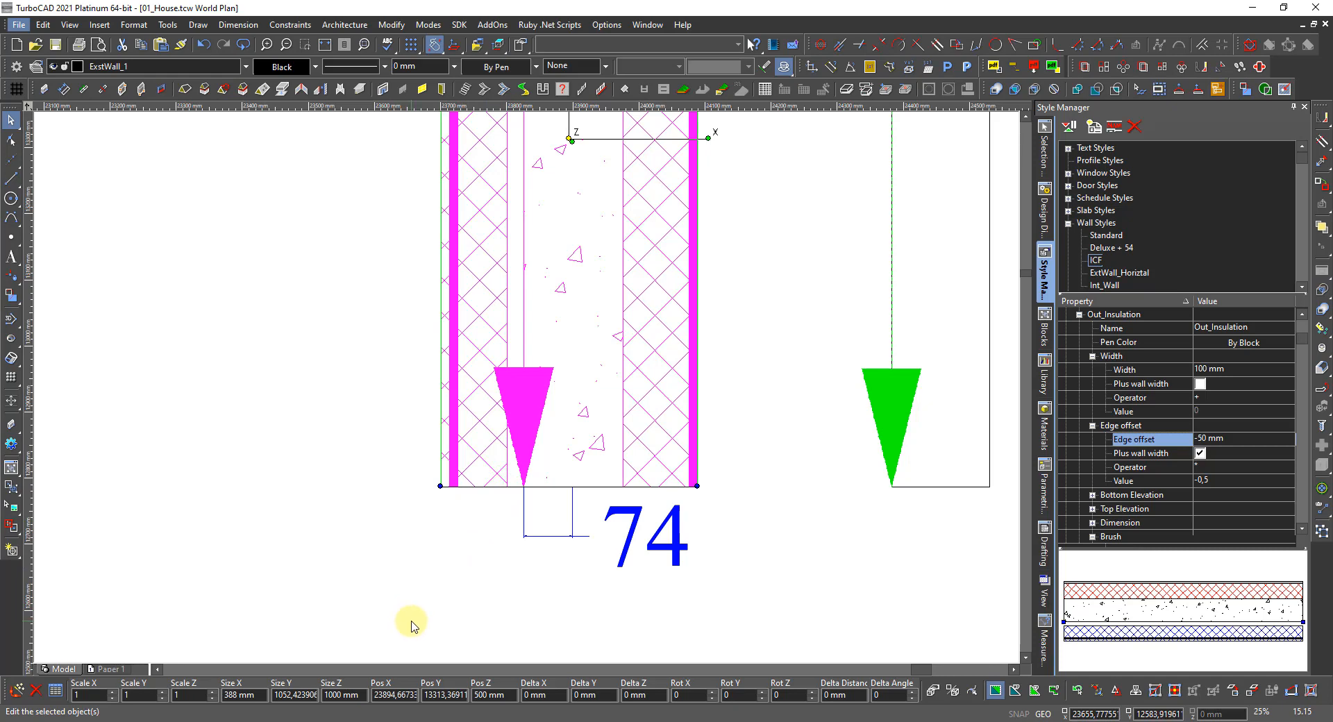
left_click(477, 542)
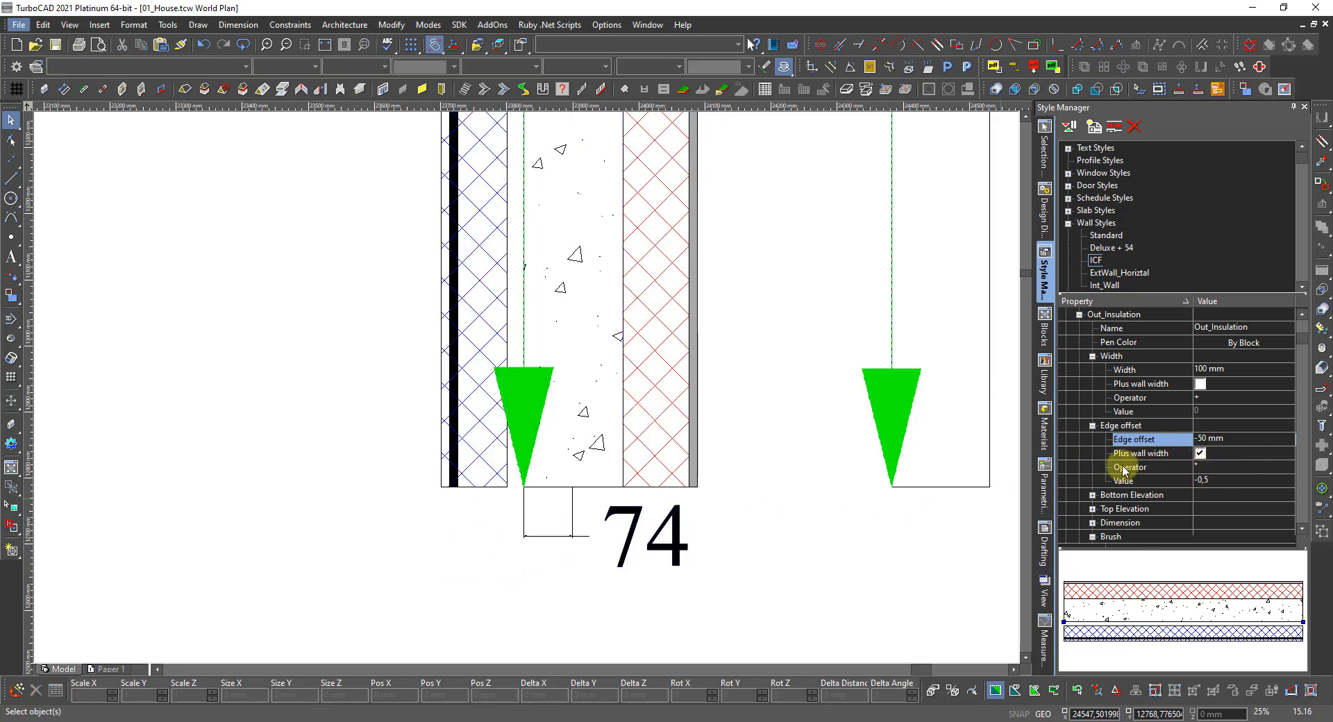
Turn off Plus wall width for the Out_Insulation component's edge offset and set the offset to -75 mm
left_click(1200, 454)
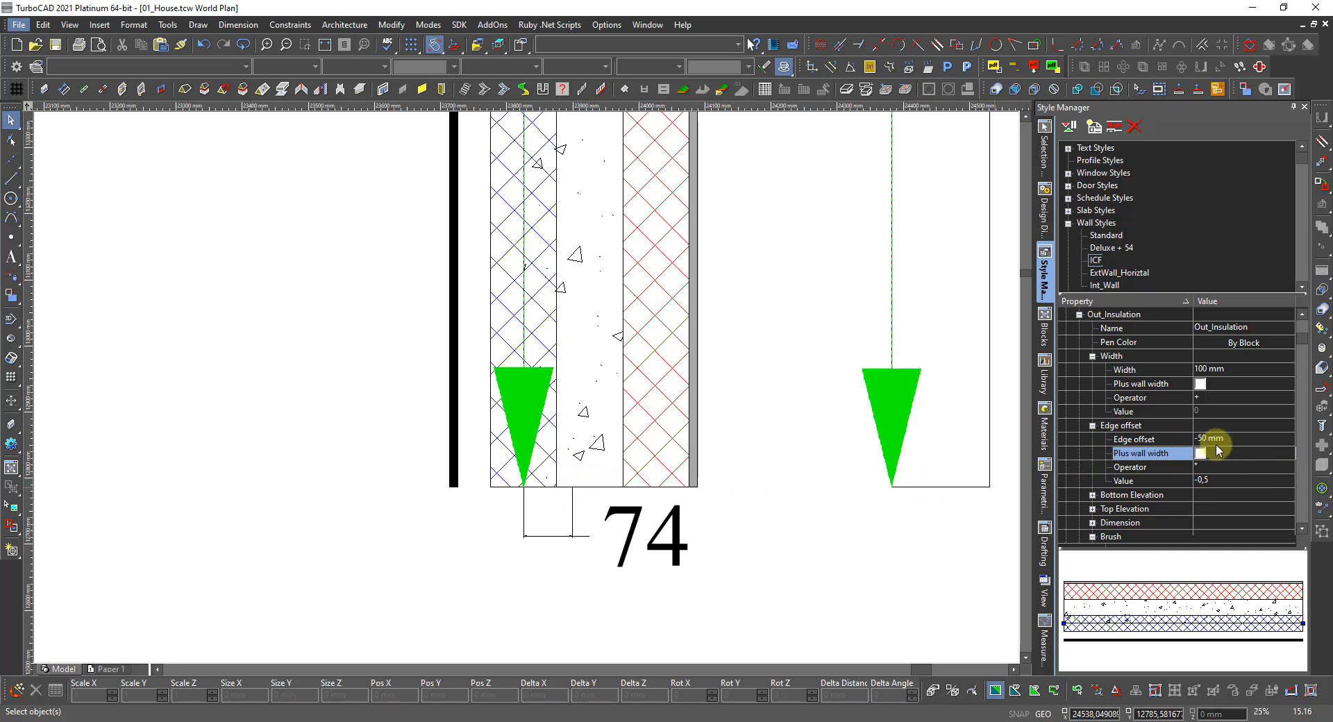
left_click(1201, 440)
left_click_drag(1231, 439, 1203, 446)
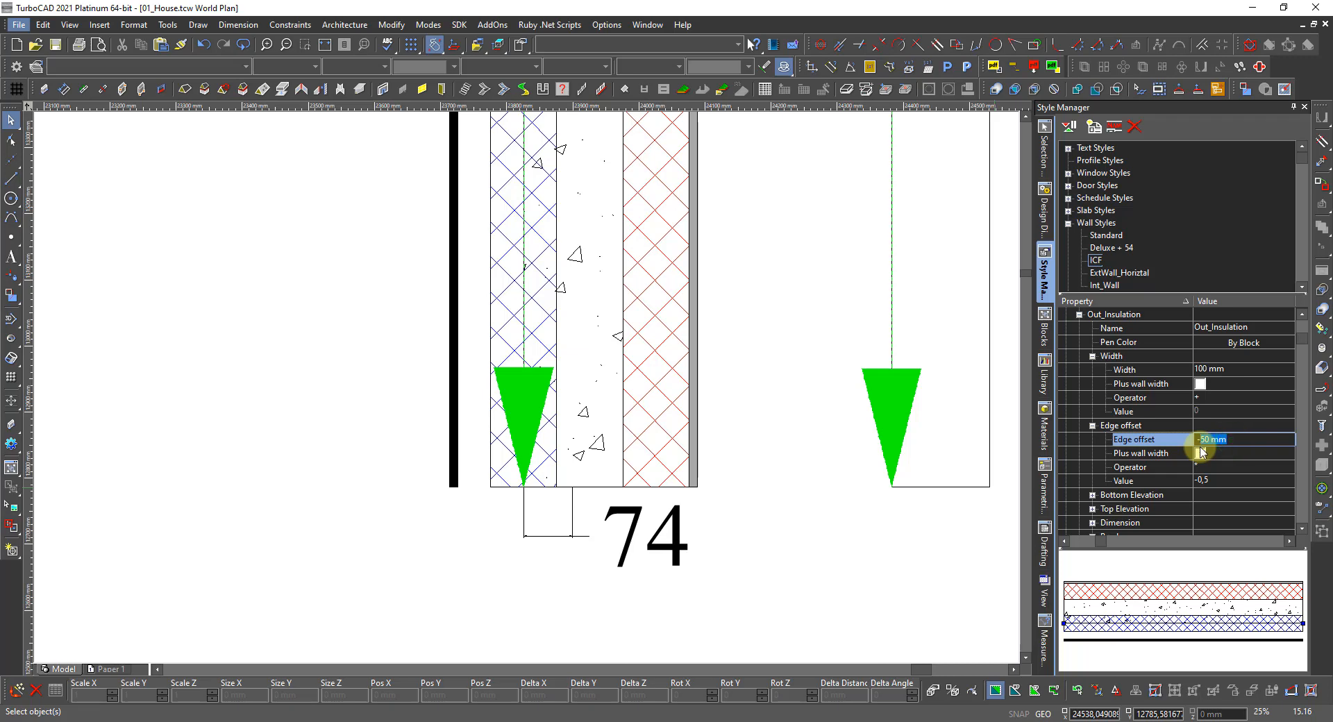
type("-75")
key("Return")
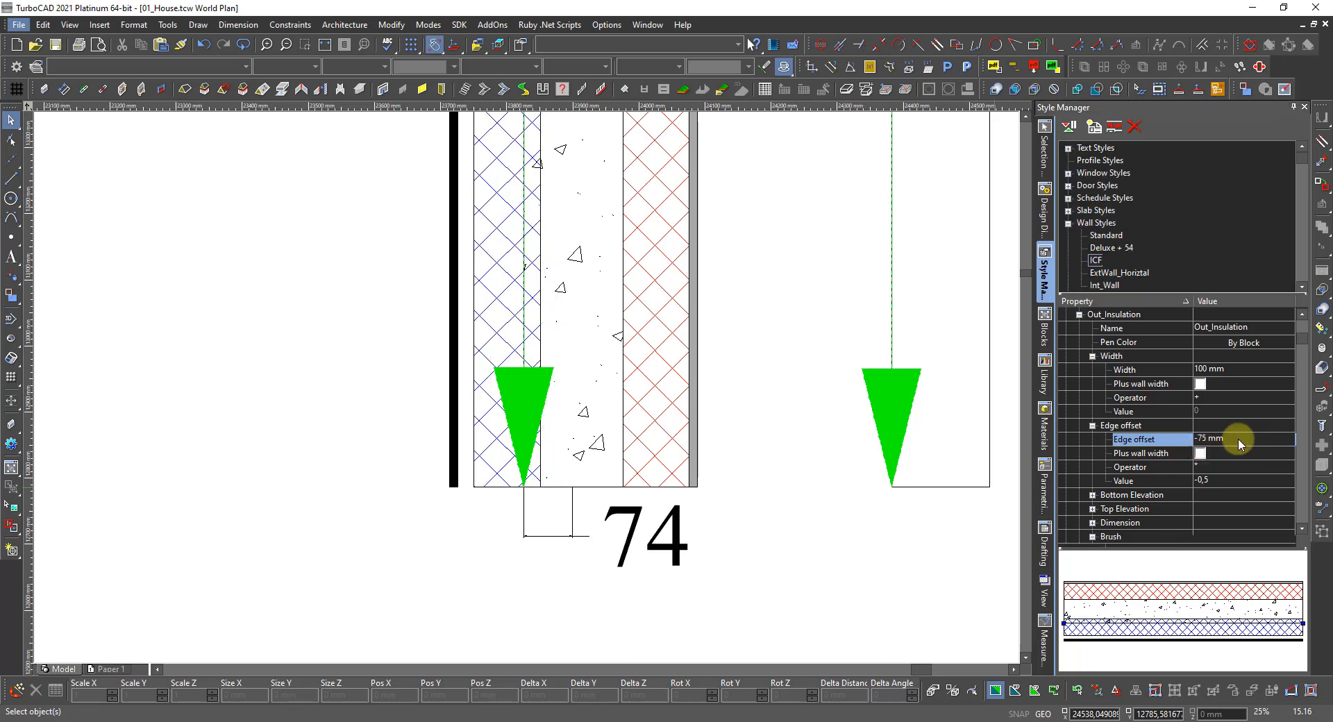
Set the Out_Insulation component's edge offset to -100 mm
left_click(1232, 435)
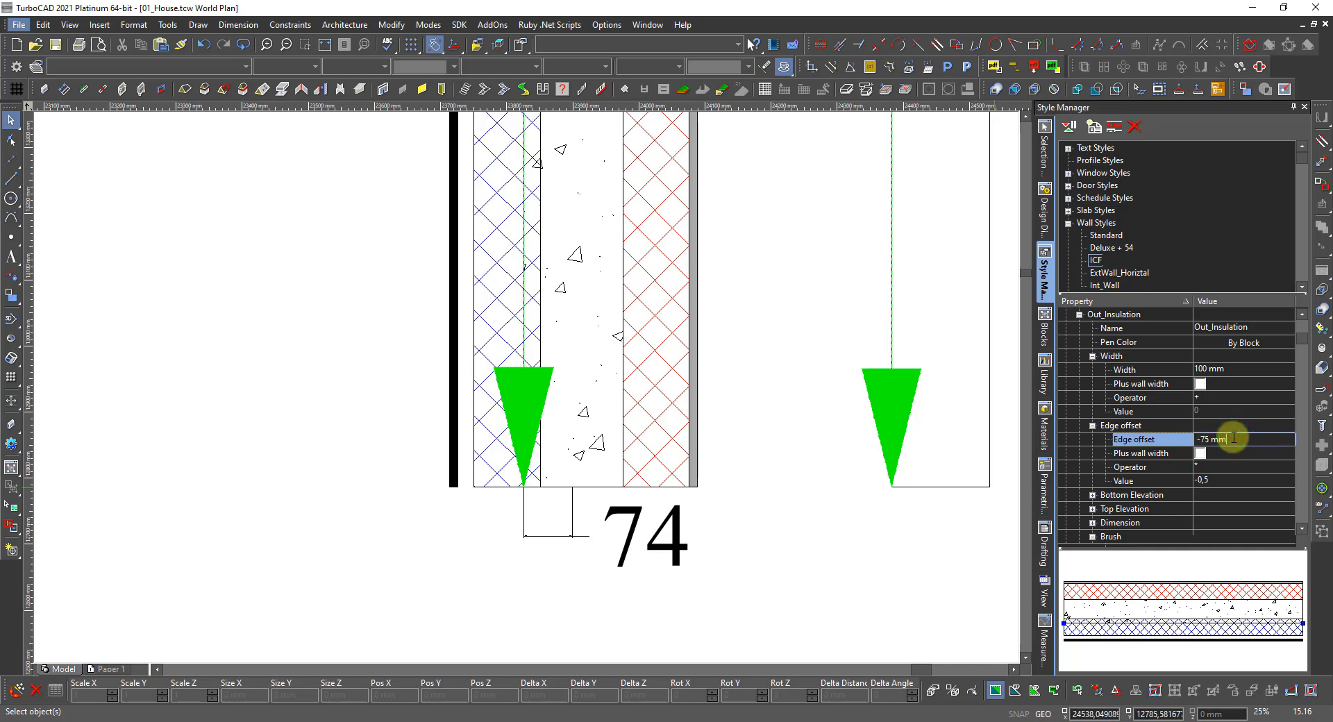
double_click(1234, 437)
key("Return")
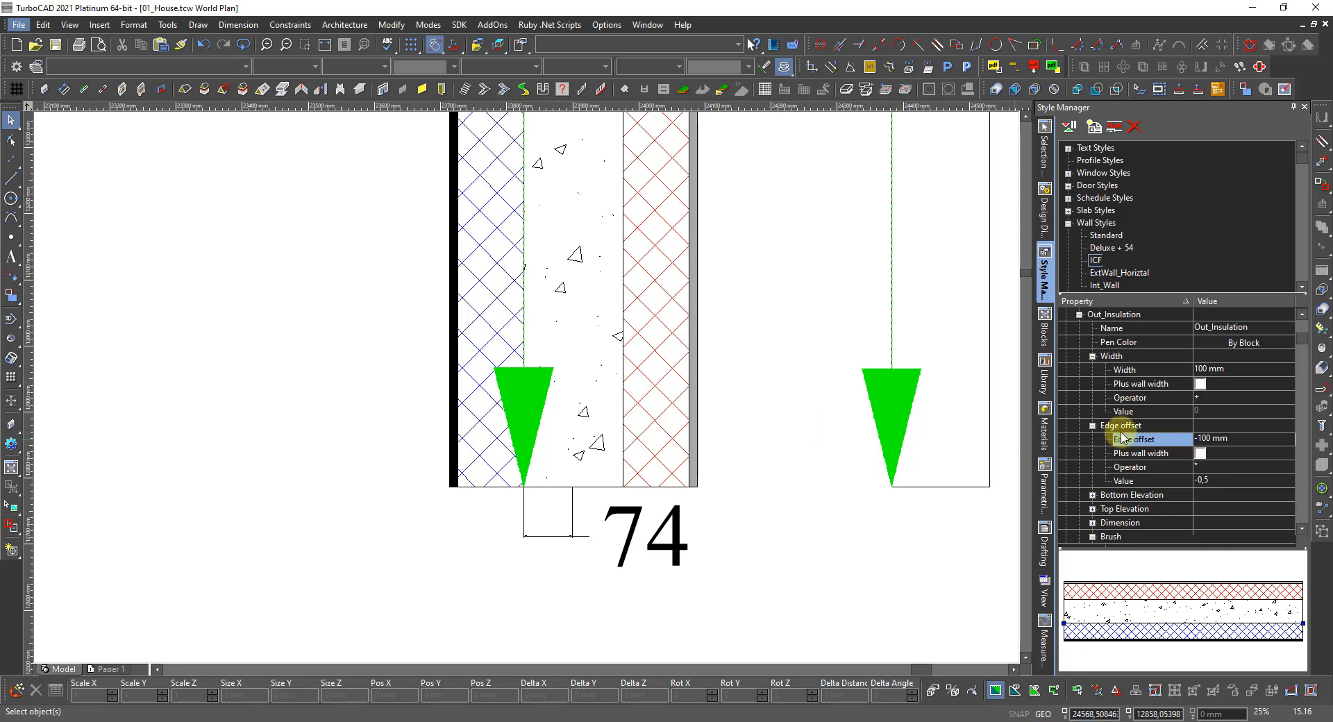
Set the Out_Insulation component's edge offset to 0 mm and collapse that component's properties
left_click(1228, 439)
left_click_drag(1270, 440, 860, 443)
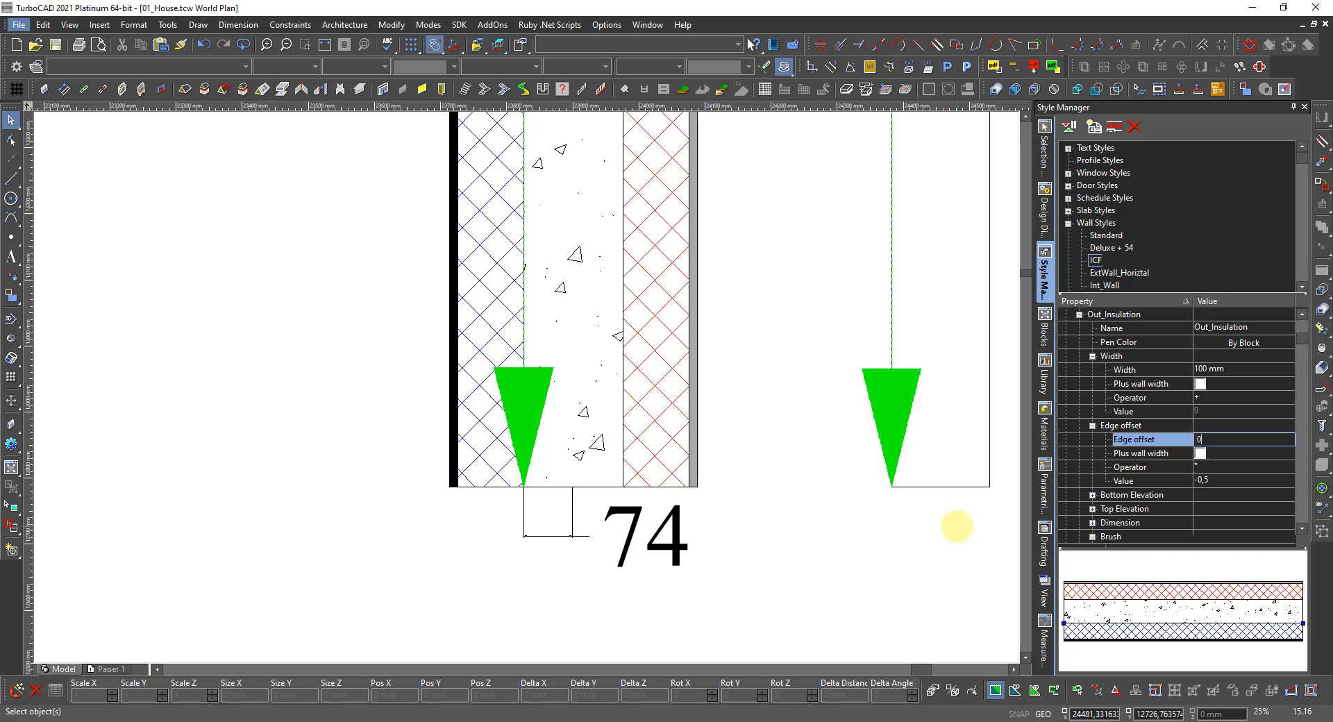
type("0")
key("Return")
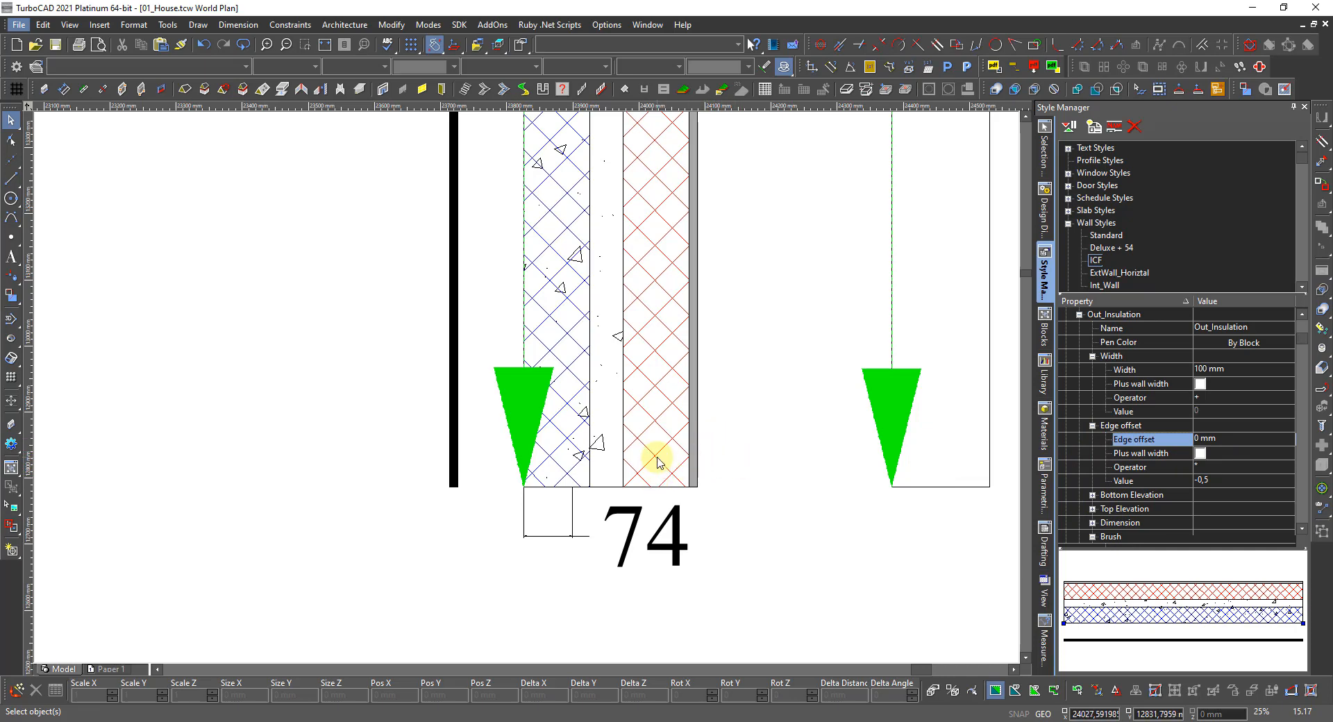
left_click(1078, 317)
scroll(1078, 321, "up", 1)
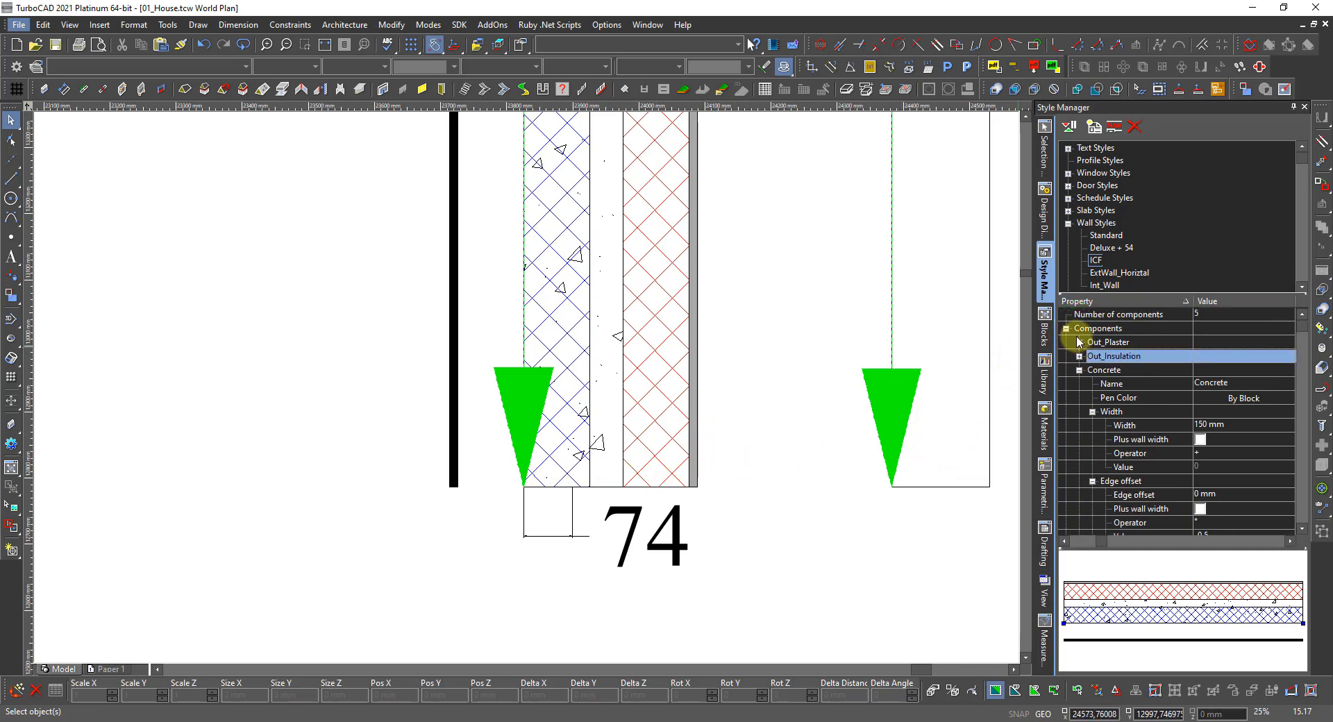
Set the Out_Plaster component's edge offset to -12 mm and collapse that component's properties
left_click(1080, 341)
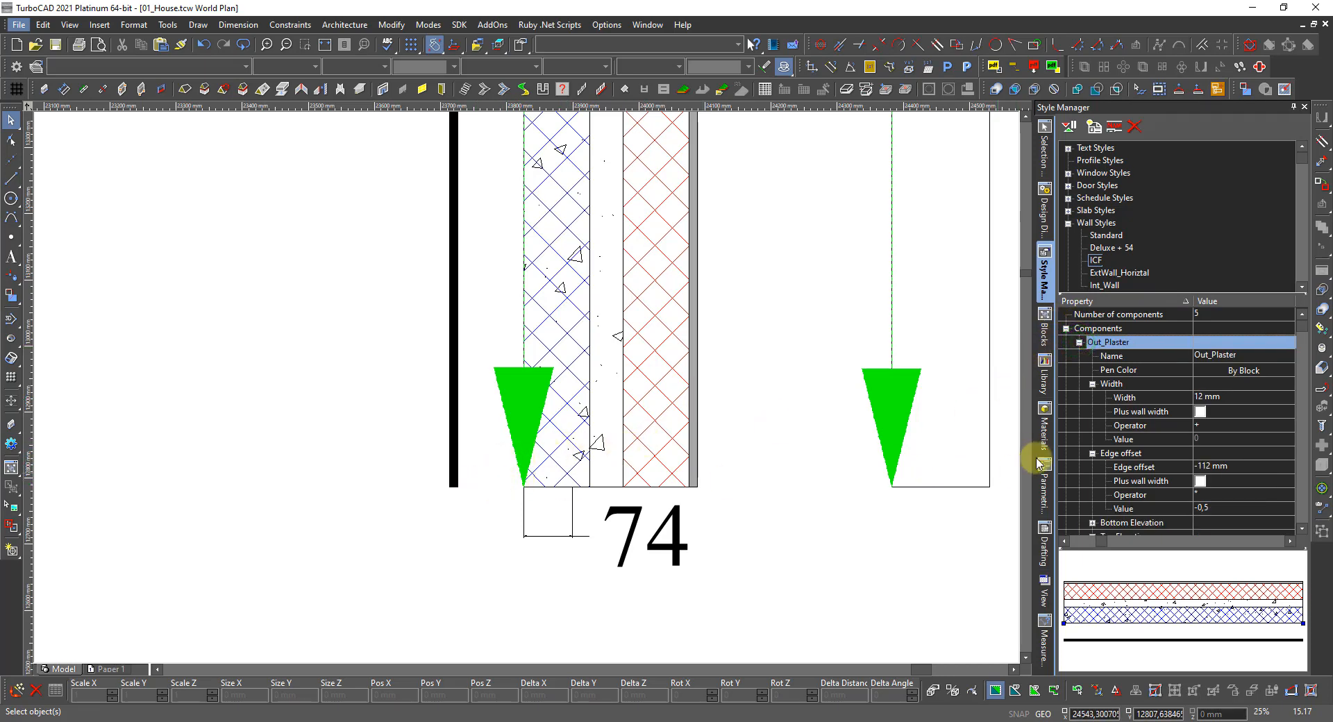
left_click(1207, 466)
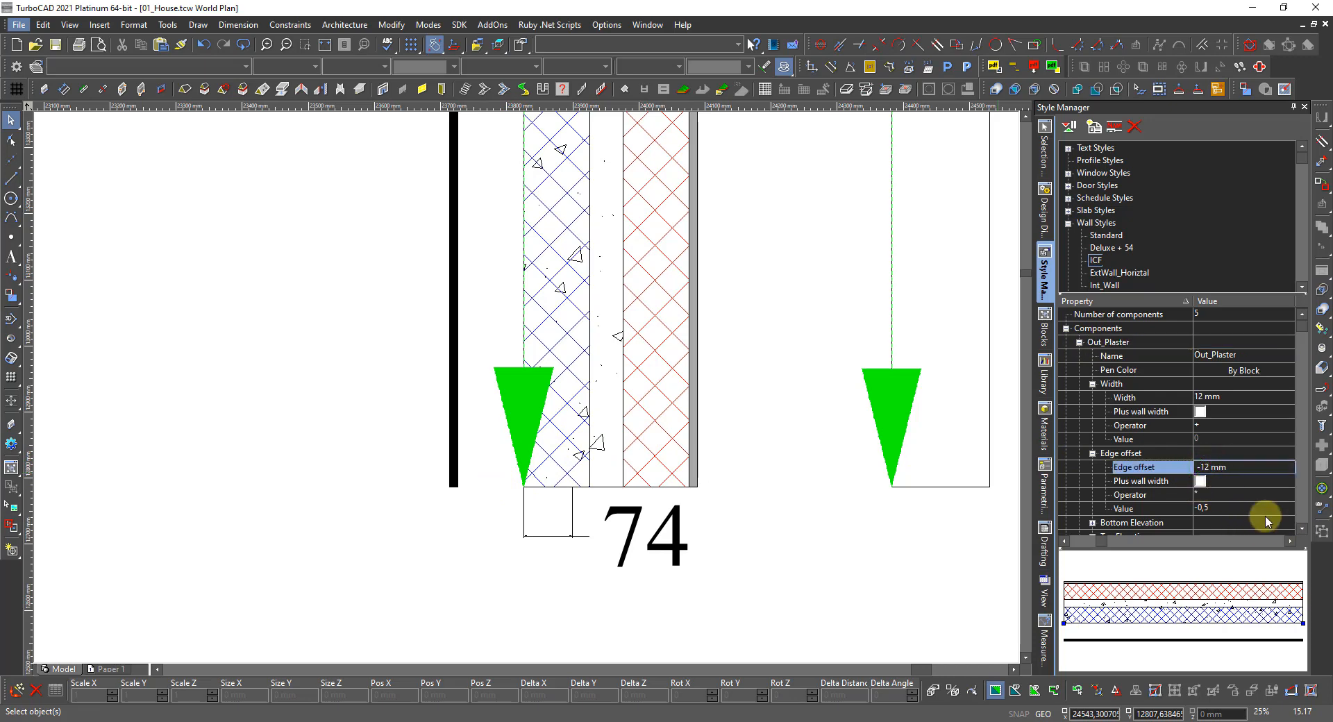
key("Return")
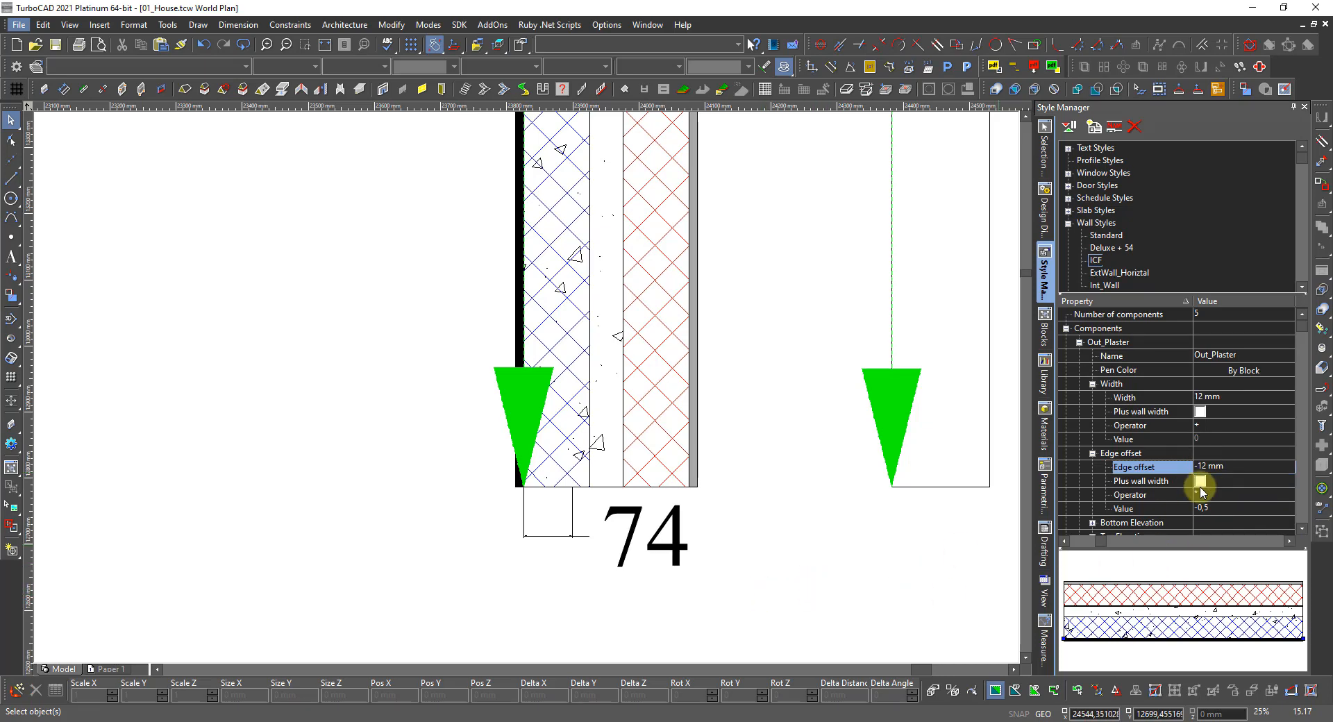
left_click(1078, 342)
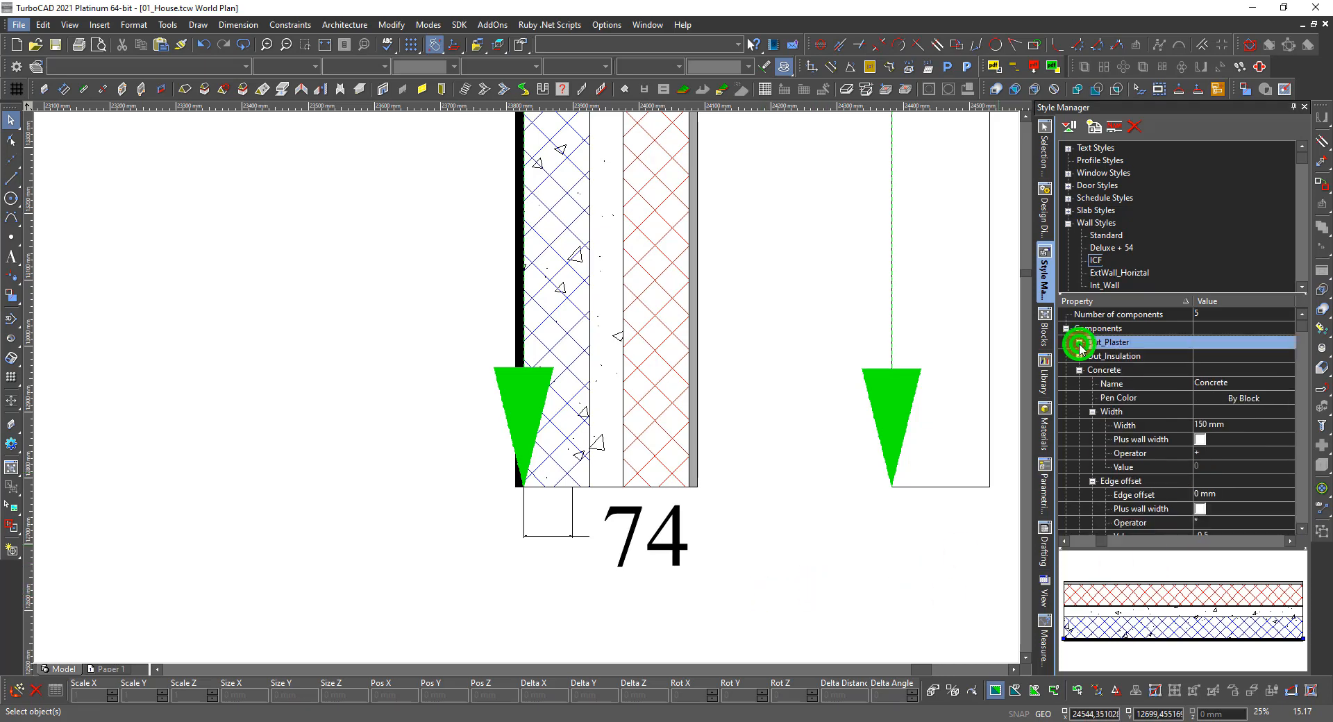
Set the Concrete component's edge offset to 100 mm and collapse that component's properties
left_click(1080, 370)
left_click(1079, 370)
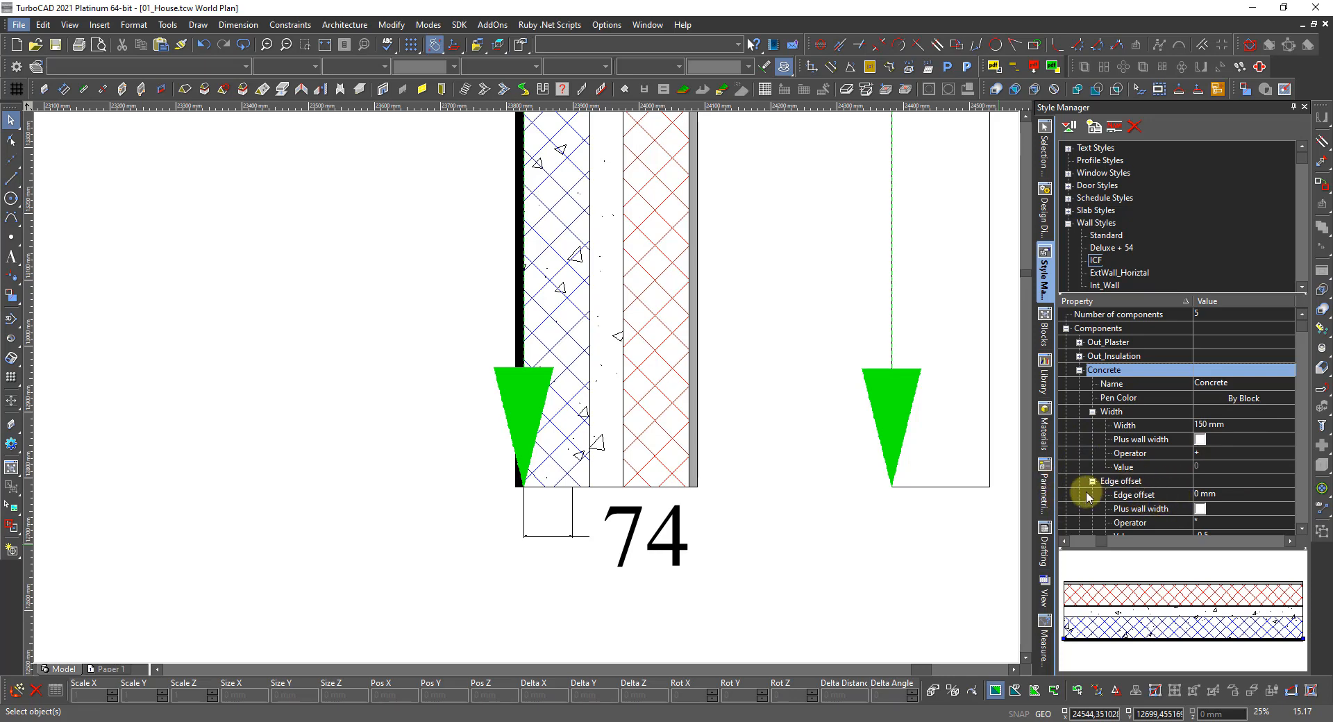
left_click(1208, 496)
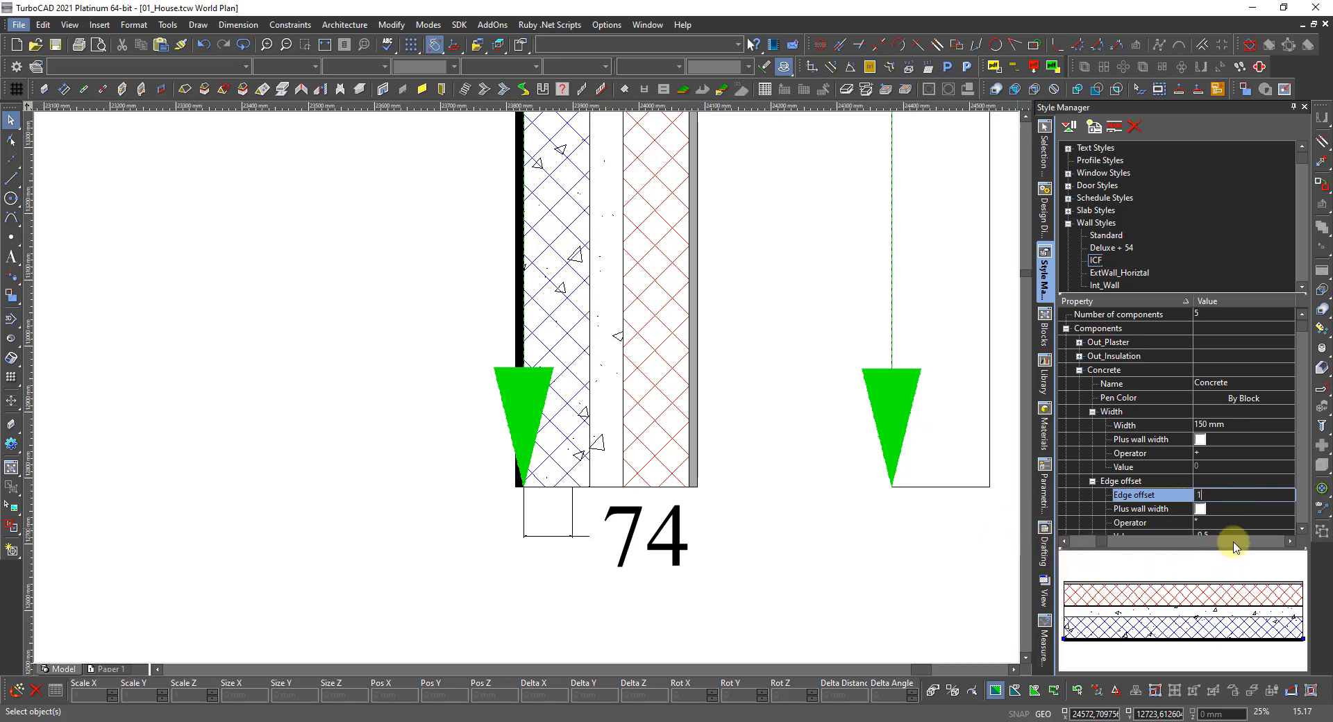
key("Return")
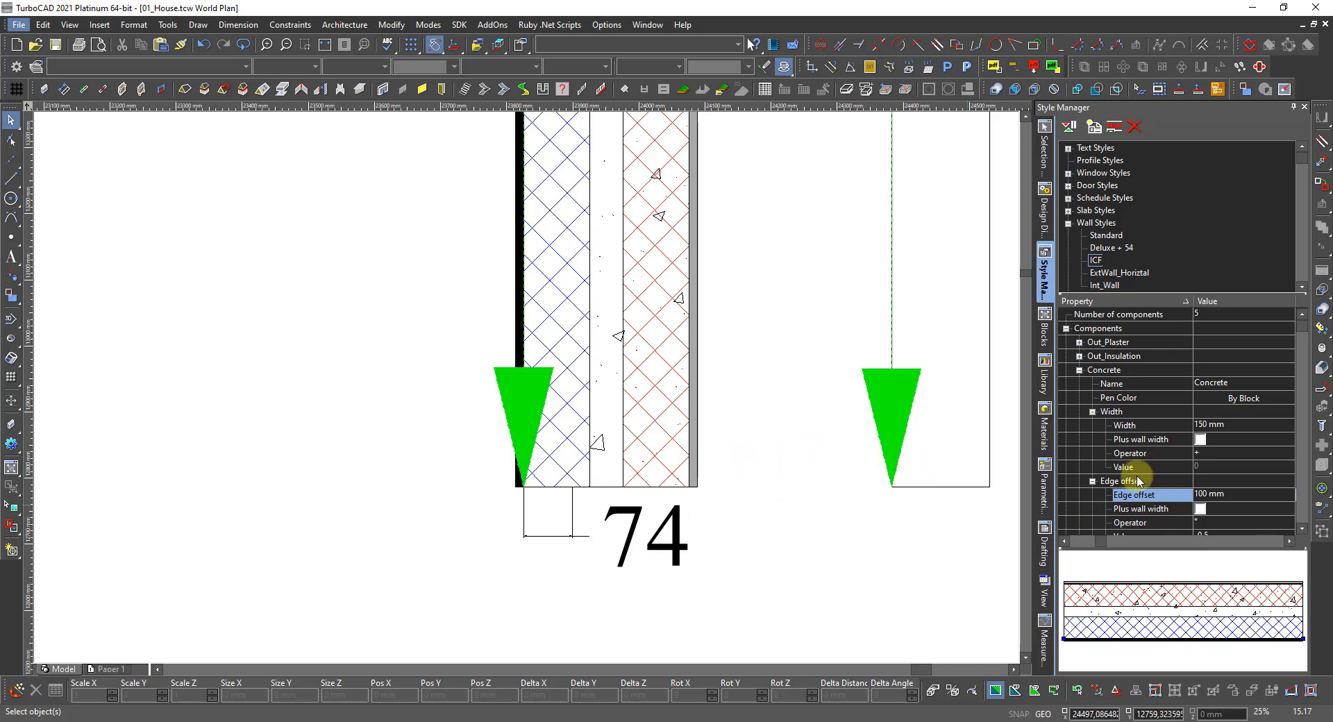
scroll(1184, 516, "down", 3)
left_click(1094, 479)
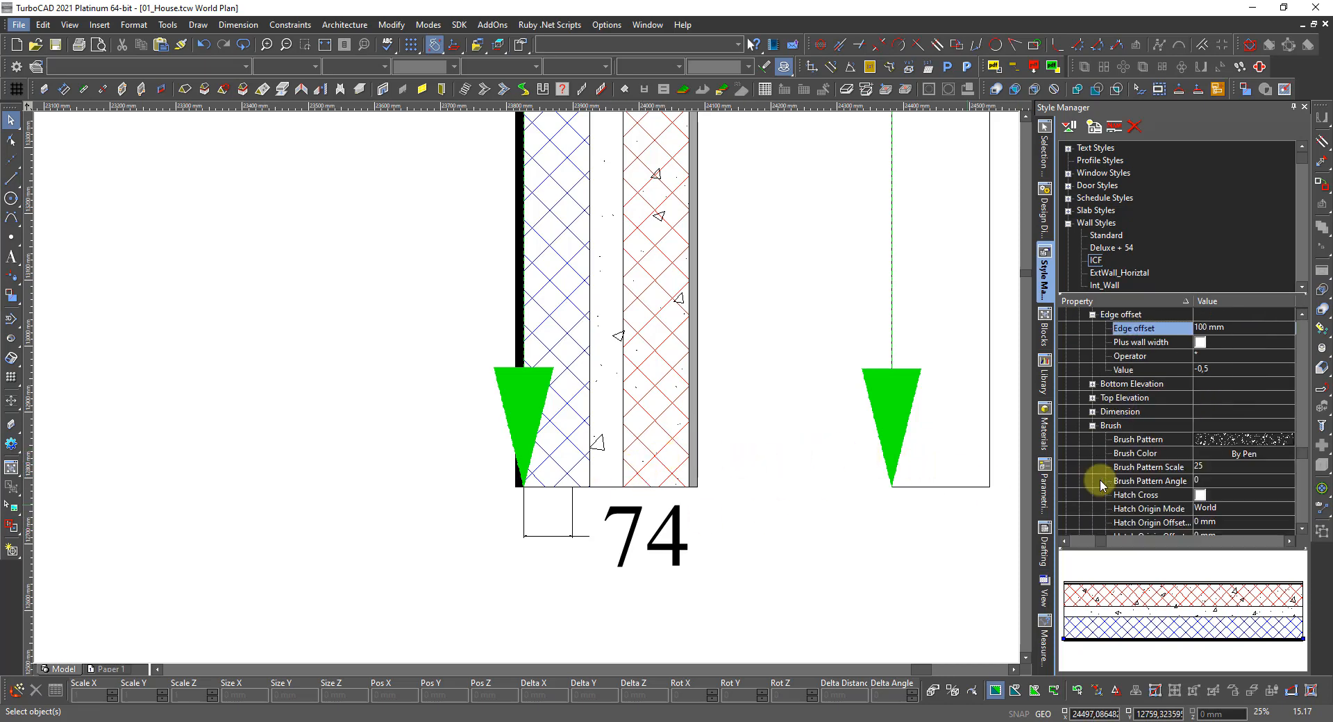
scroll(1090, 379, "up", 2)
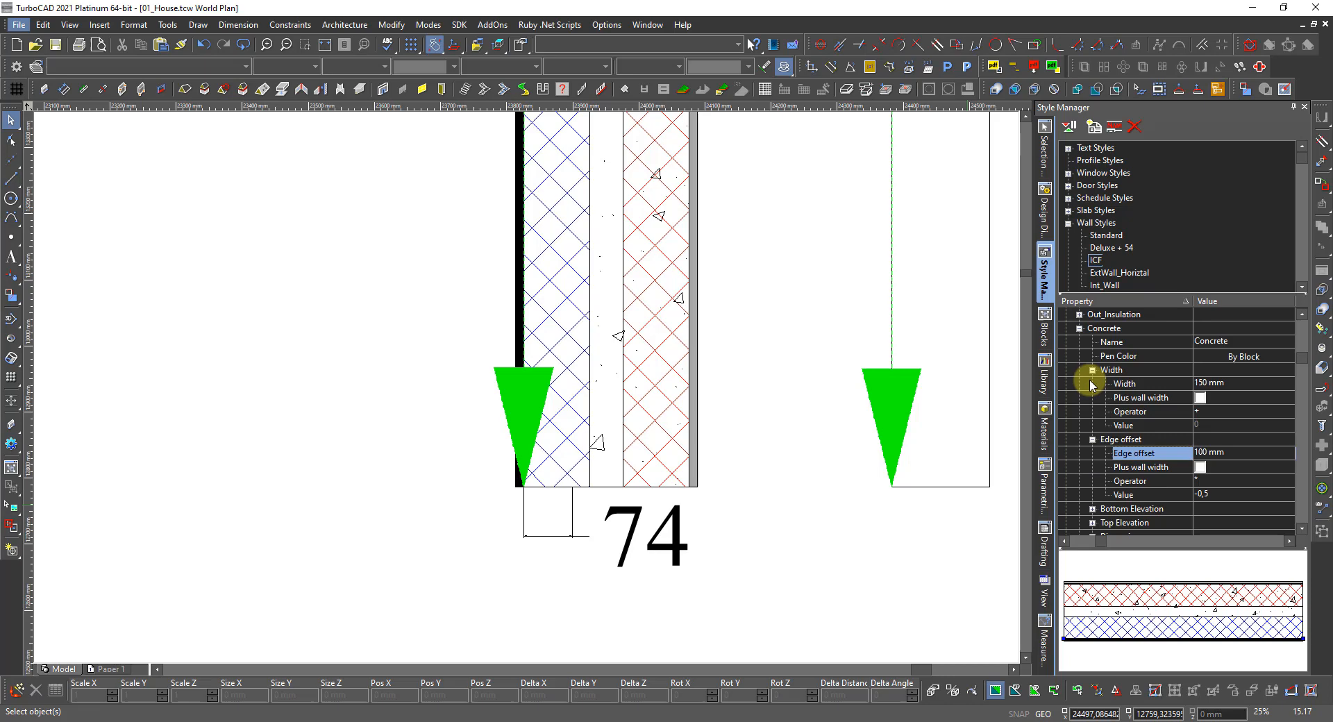
left_click(1080, 329)
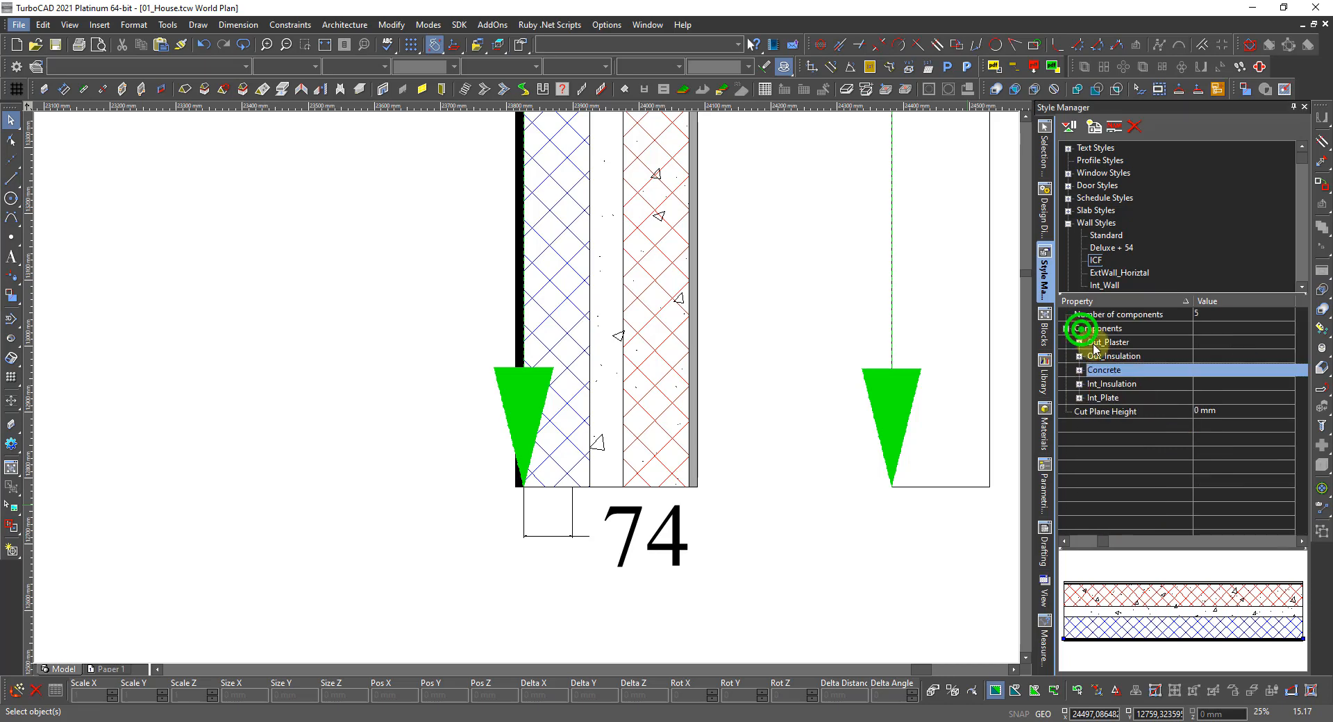
Set the Int_Insulation component's edge offset to 100 mm, leaving Plus wall width on
left_click(1080, 384)
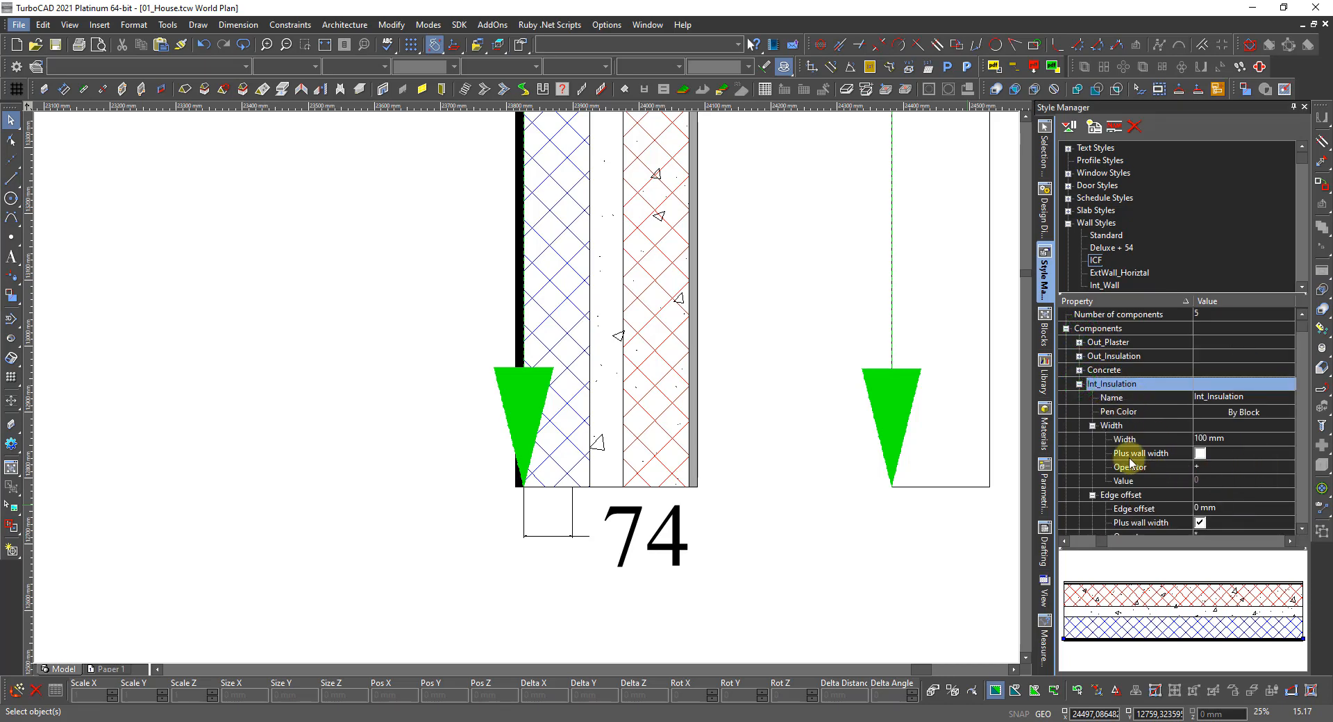
left_click(1213, 507)
left_click(1238, 508)
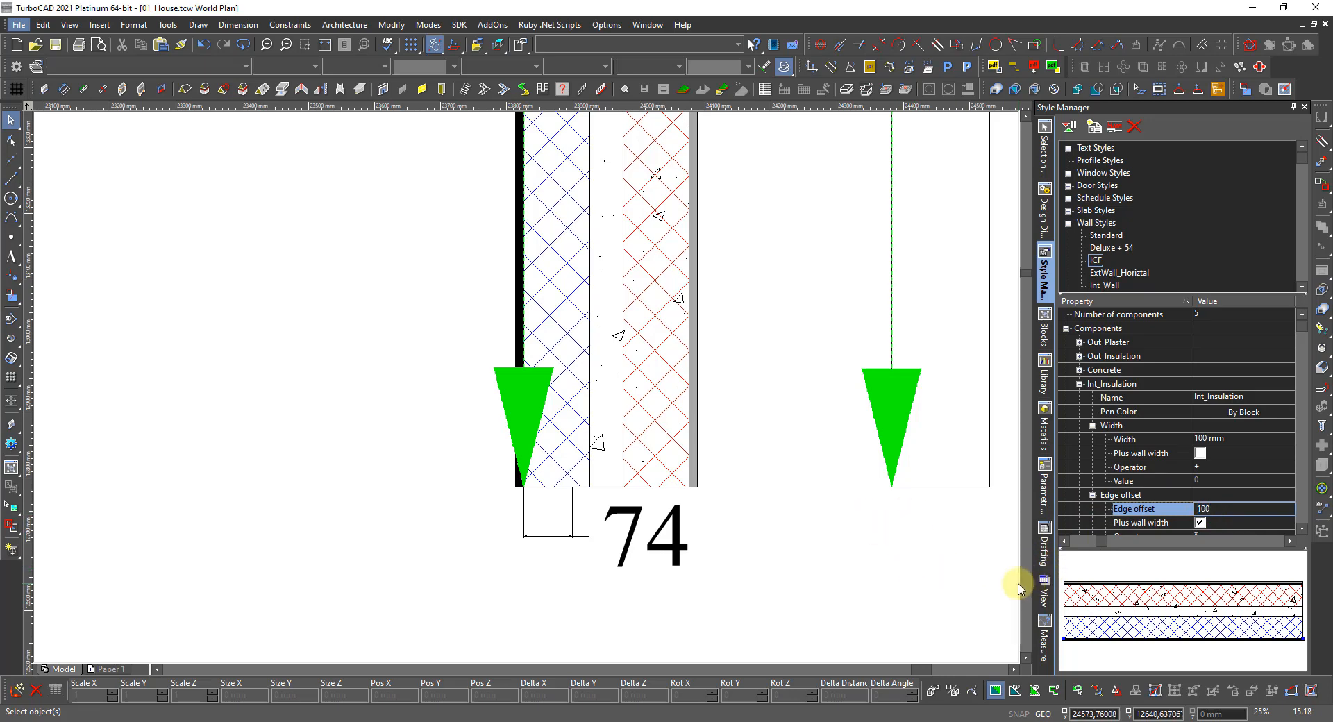
key("Return")
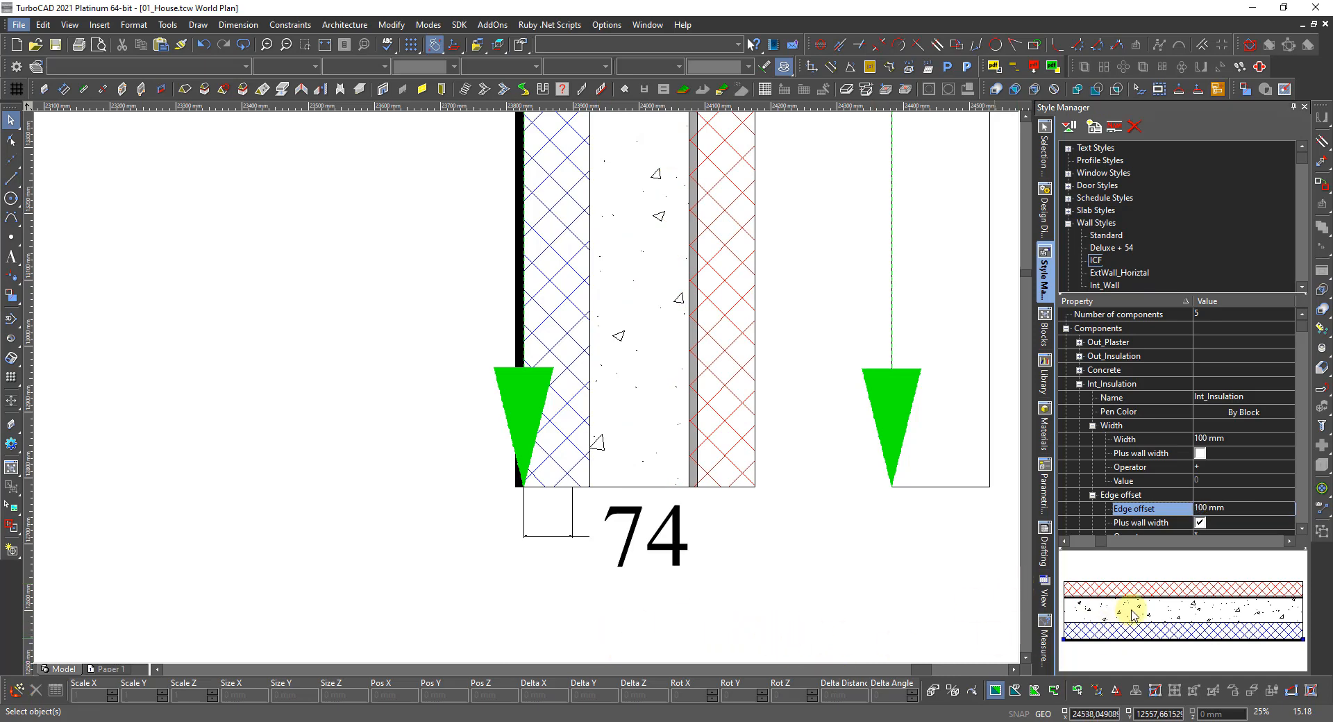
Set the Int_Plate component's edge offset to 200 mm, leaving Plus wall width on
scroll(1095, 512, "down", 3)
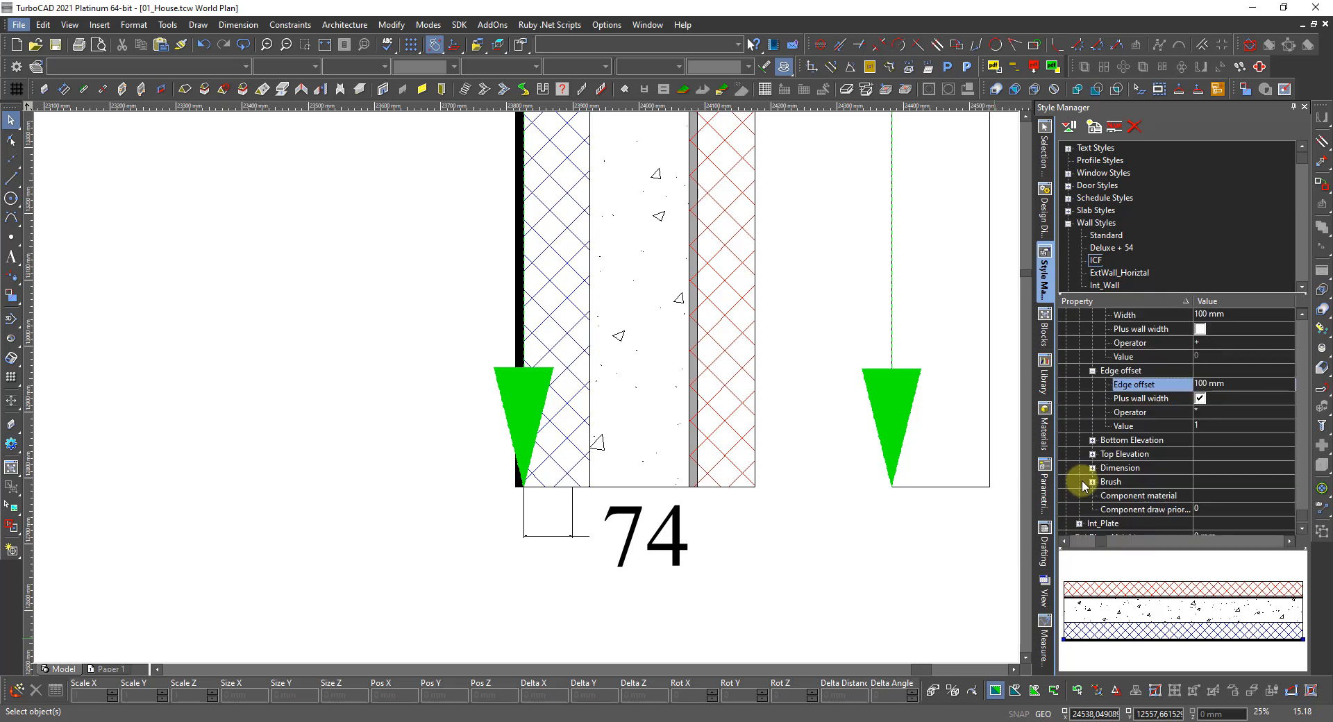
left_click(1079, 524)
scroll(1095, 506, "down", 3)
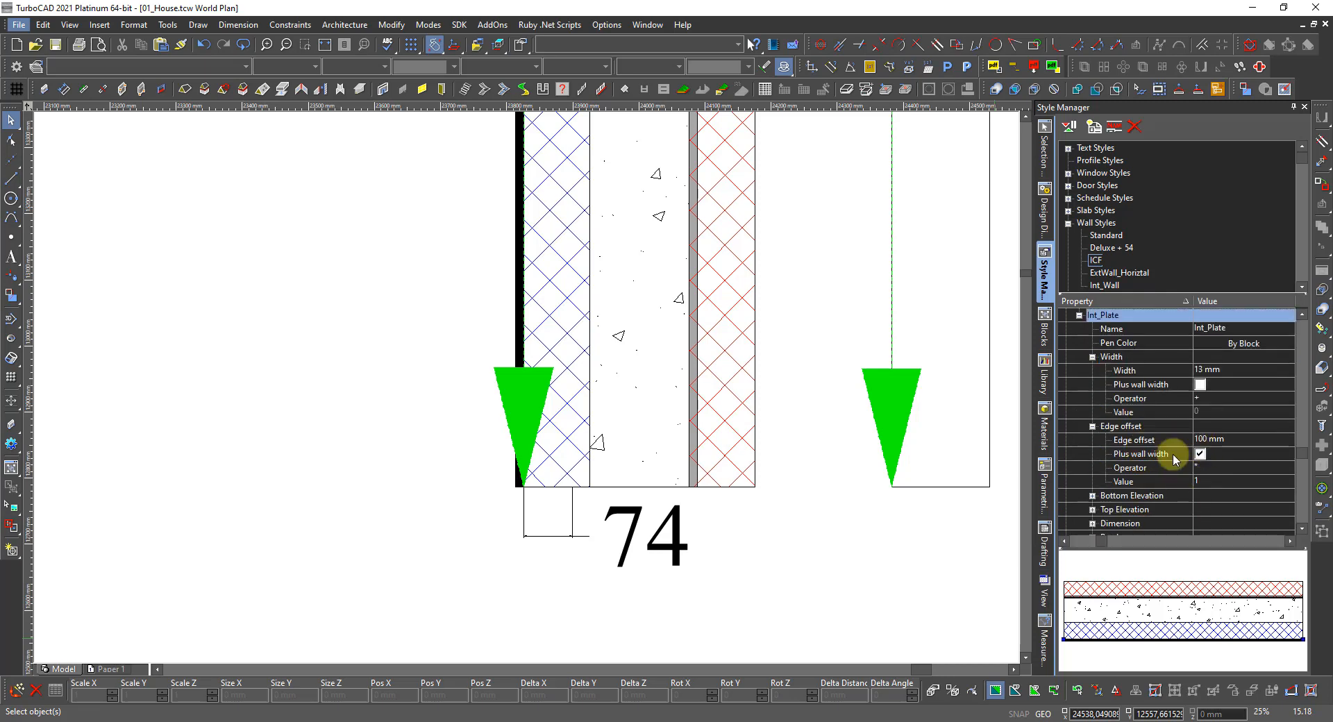
left_click(1253, 443)
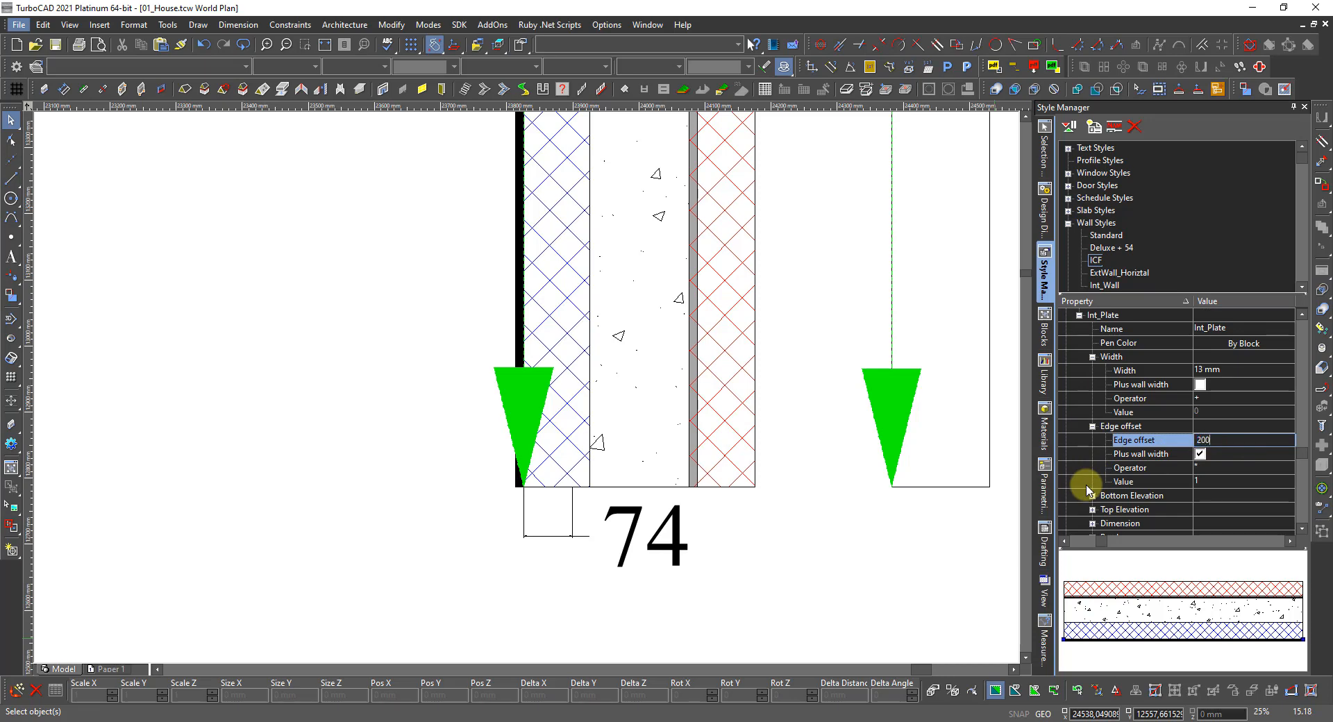
key("Return")
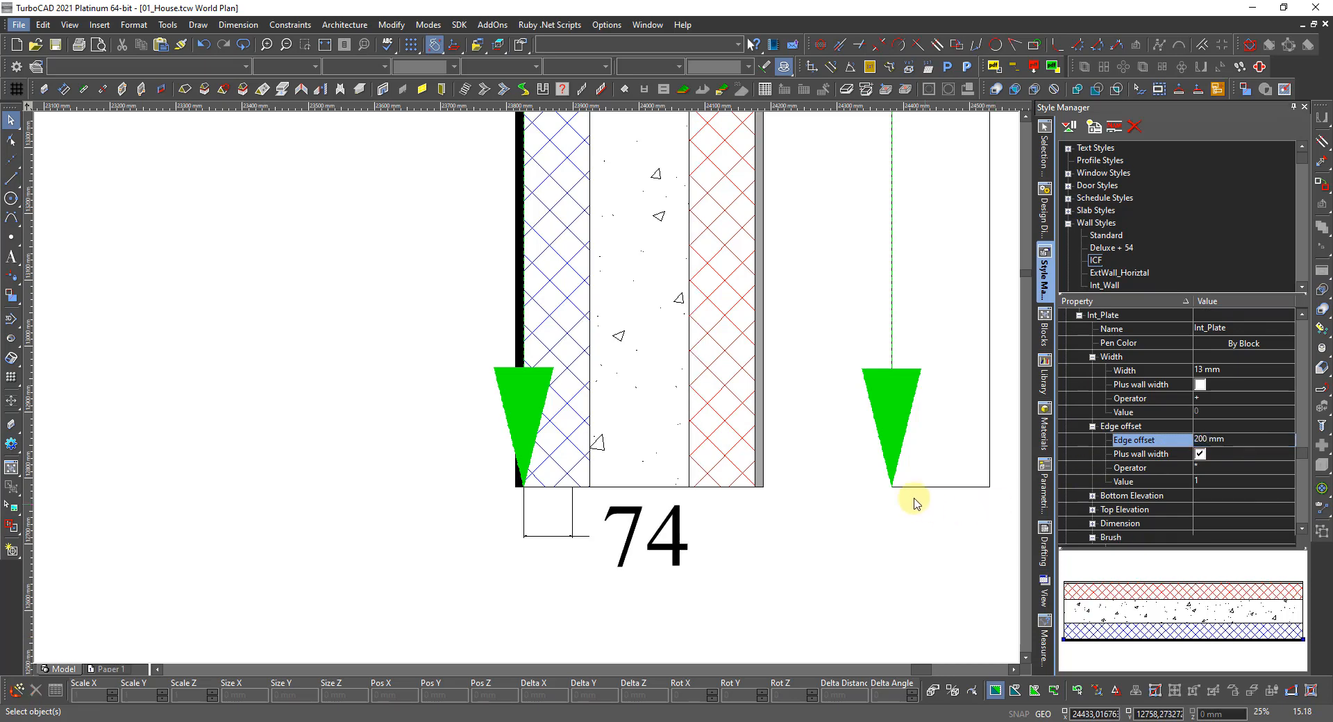
Delete the old 74 dimension at the wall's lower end and dimension the width of the black outer plaster layer
left_click(566, 535)
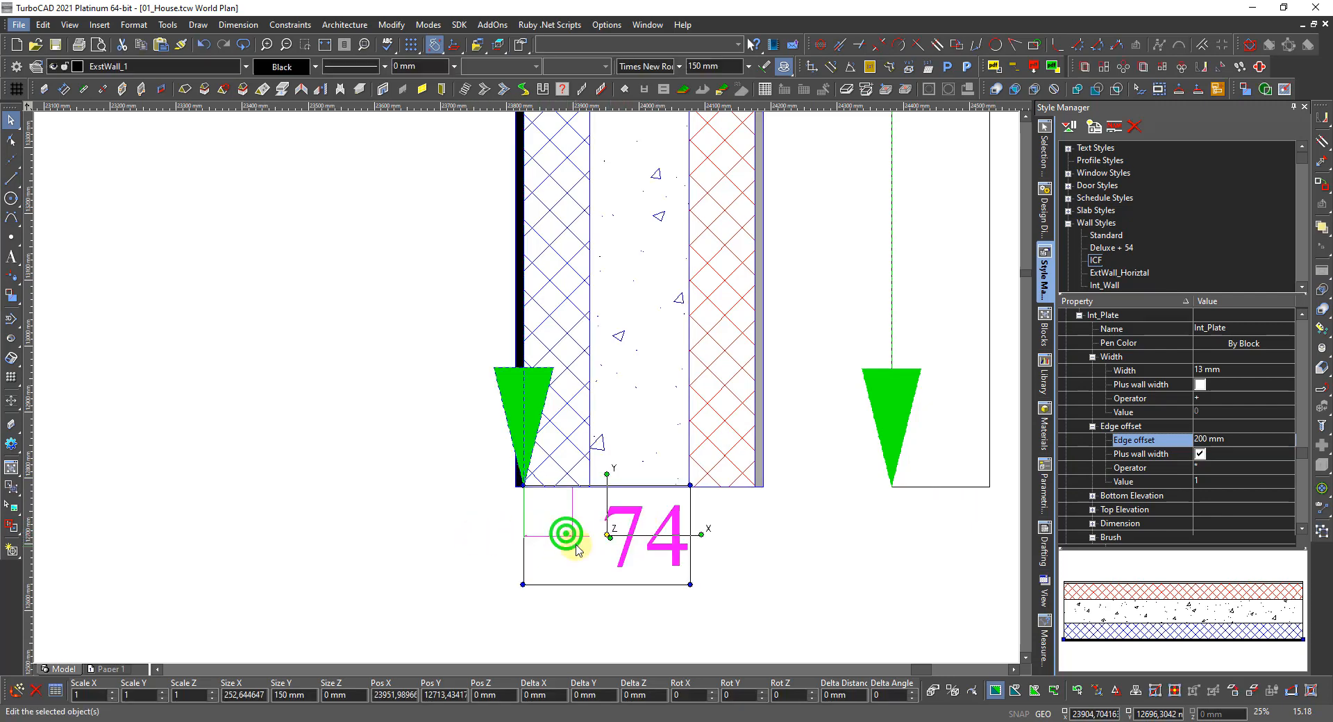
key("Delete")
scroll(522, 526, "up", 4)
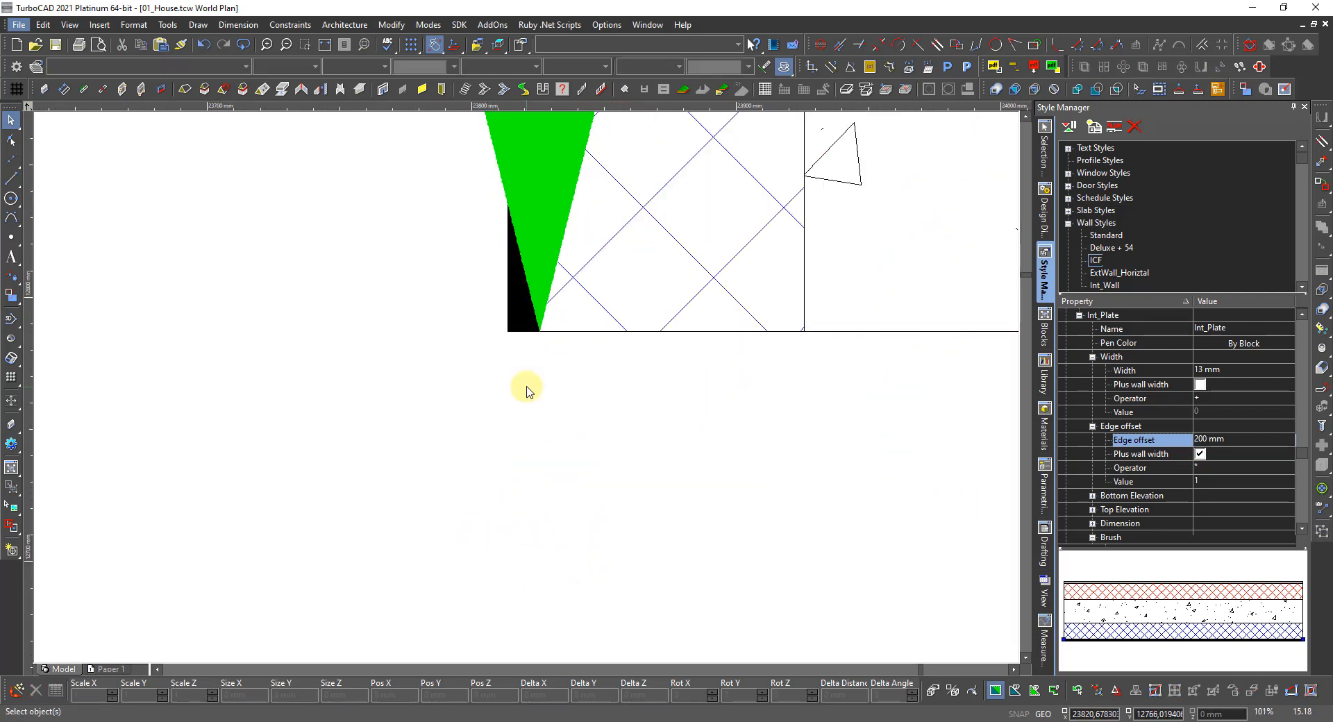
right_click(511, 401)
left_click(522, 294)
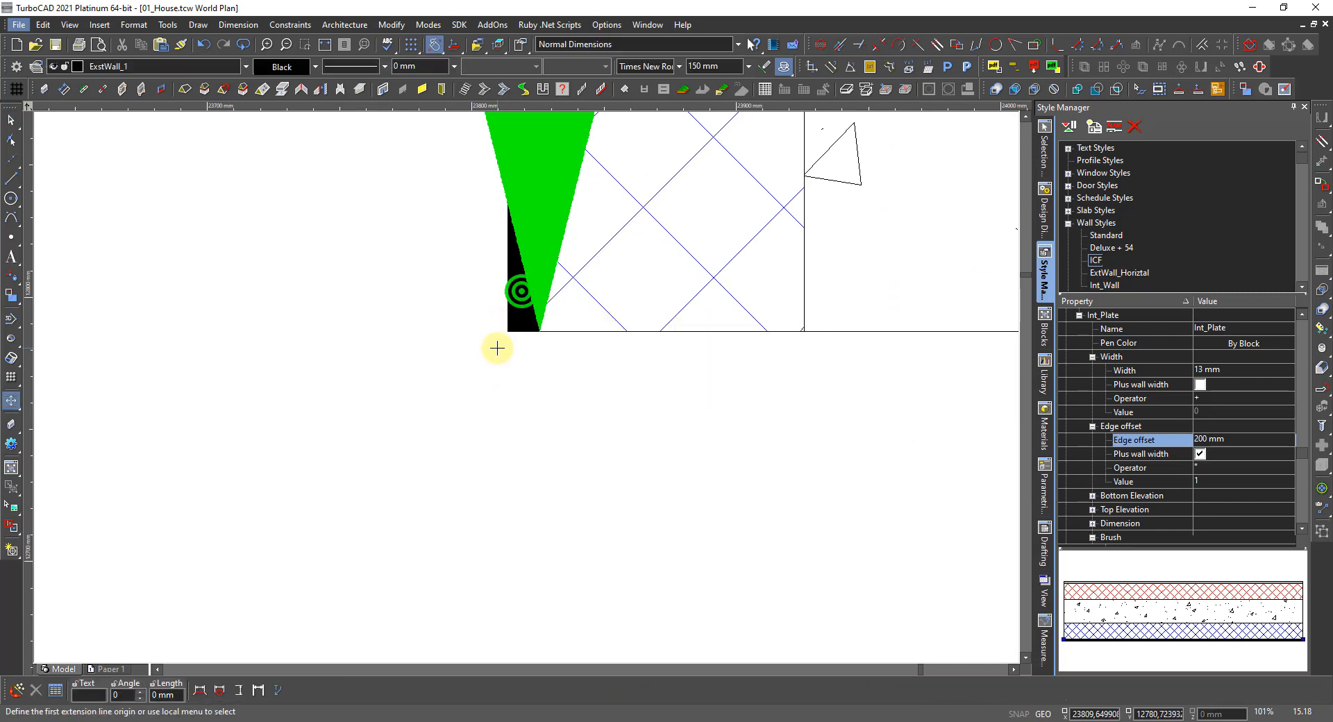
left_click(538, 331)
left_click(507, 330)
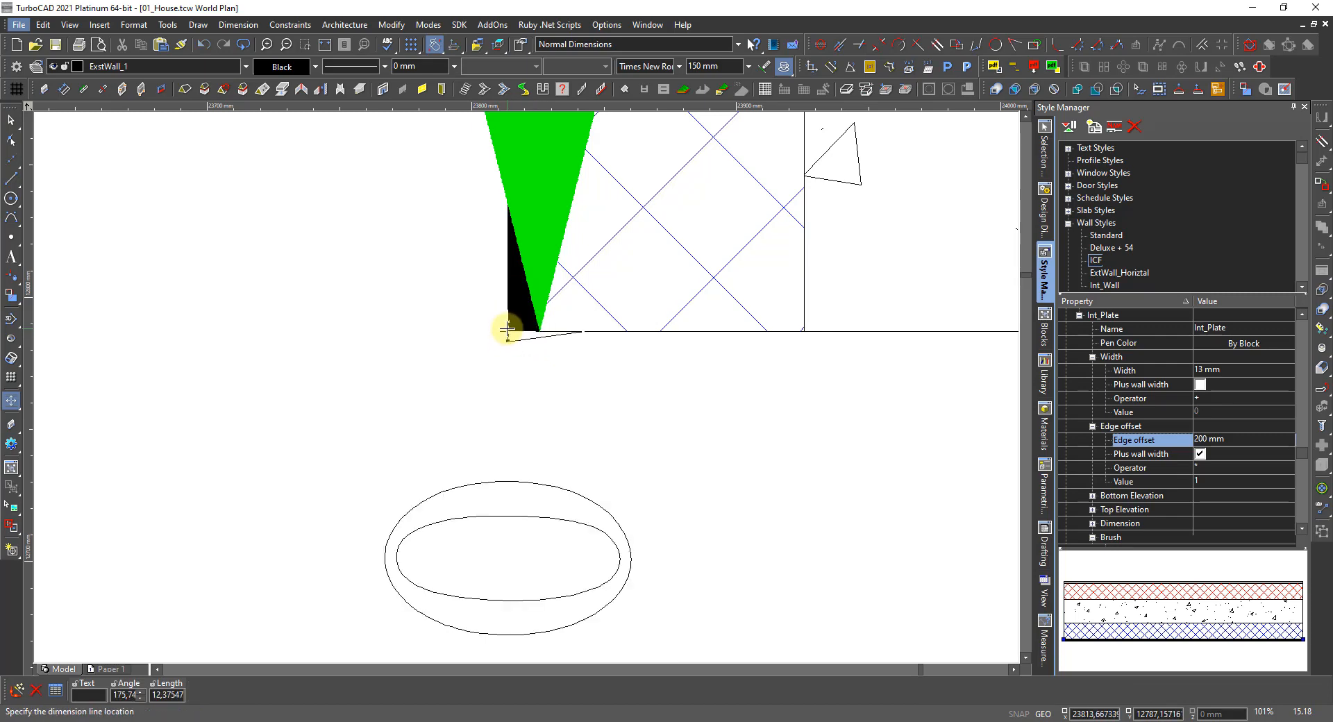
left_click(484, 266)
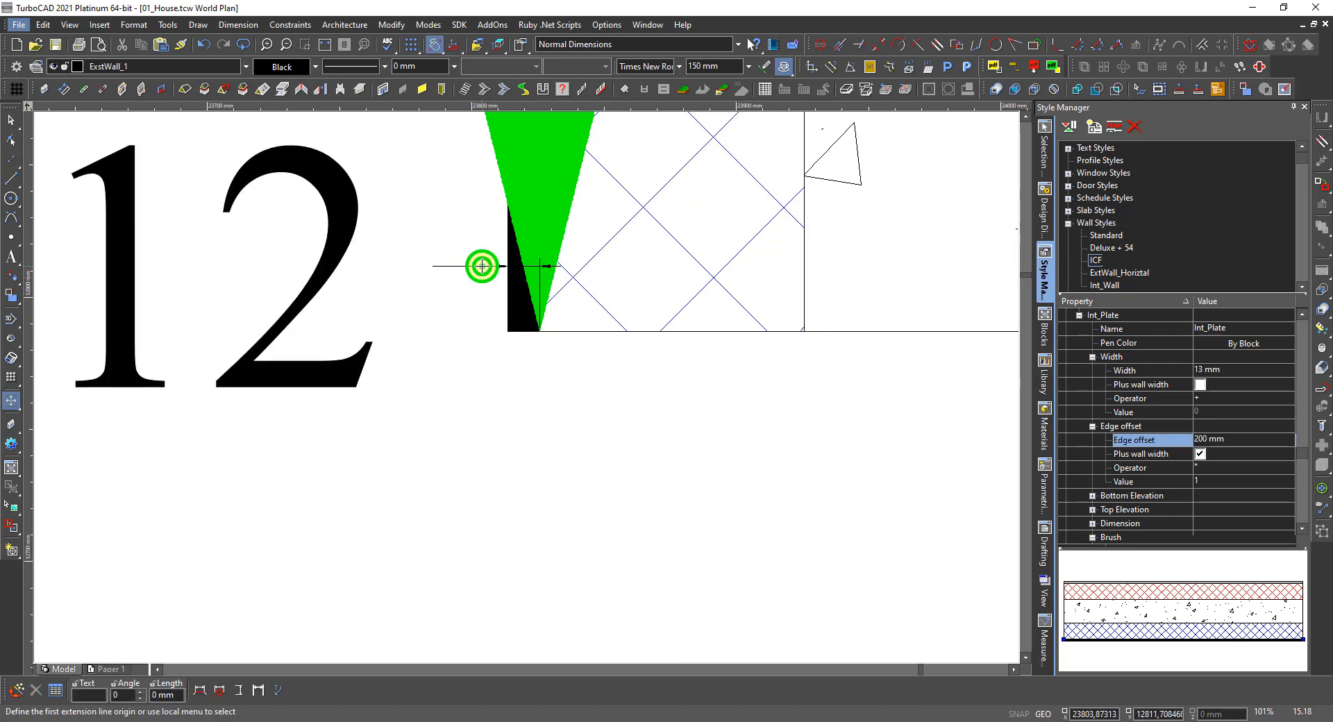
Dimension the widths of the blue outer insulation layer and the concrete layer, placing both dimensions below the wall end
left_click(541, 332)
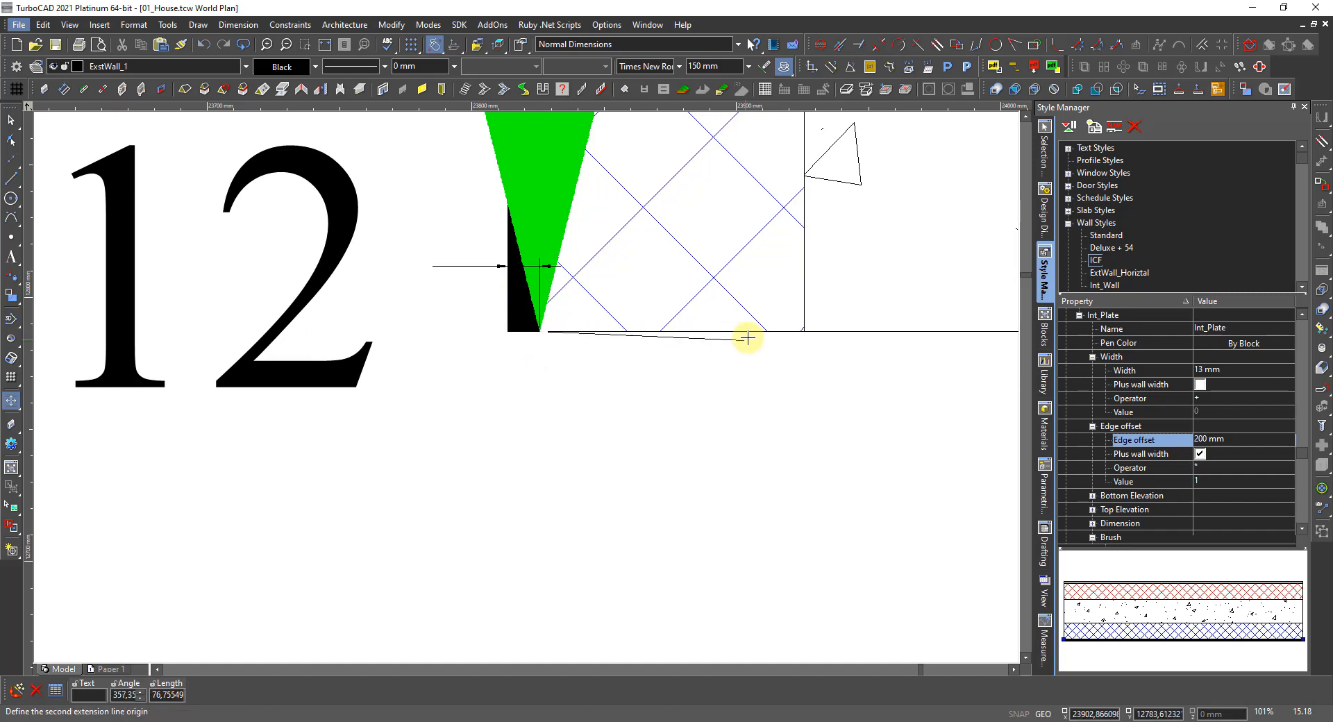
left_click(804, 331)
scroll(519, 381, "down", 5)
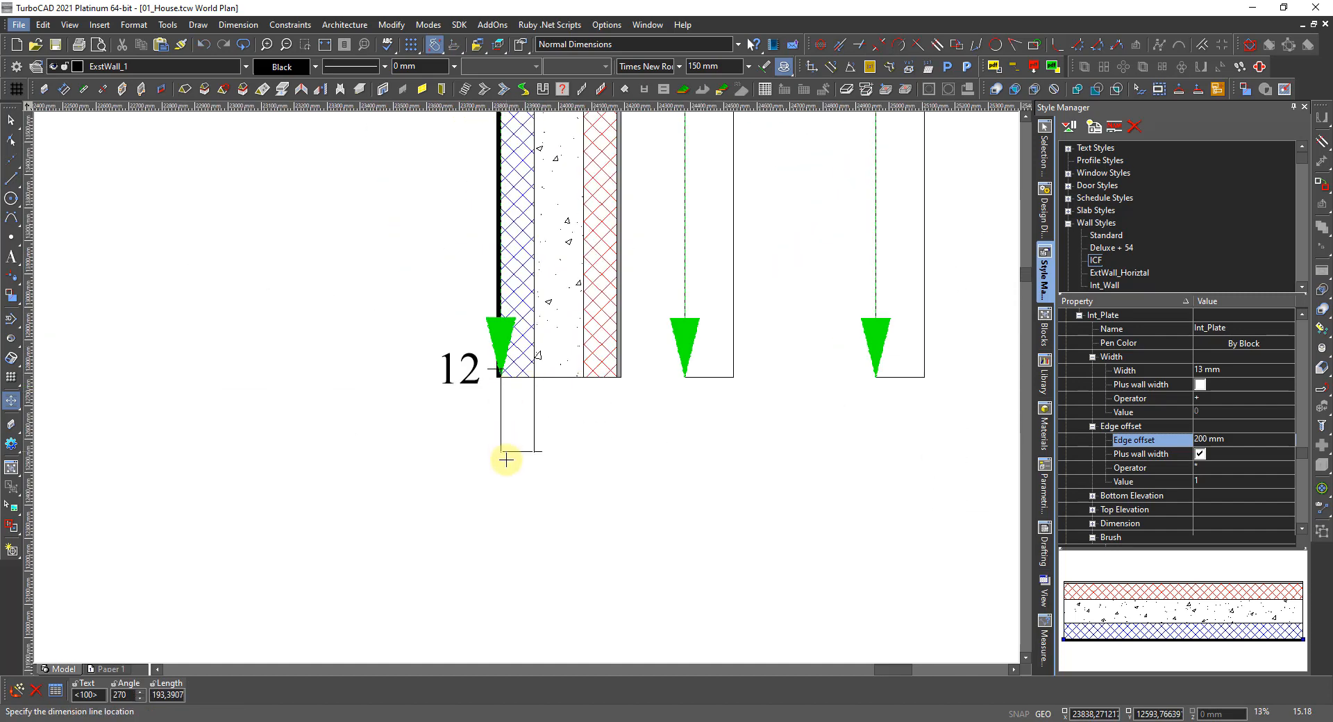
left_click(498, 503)
scroll(528, 375, "up", 5)
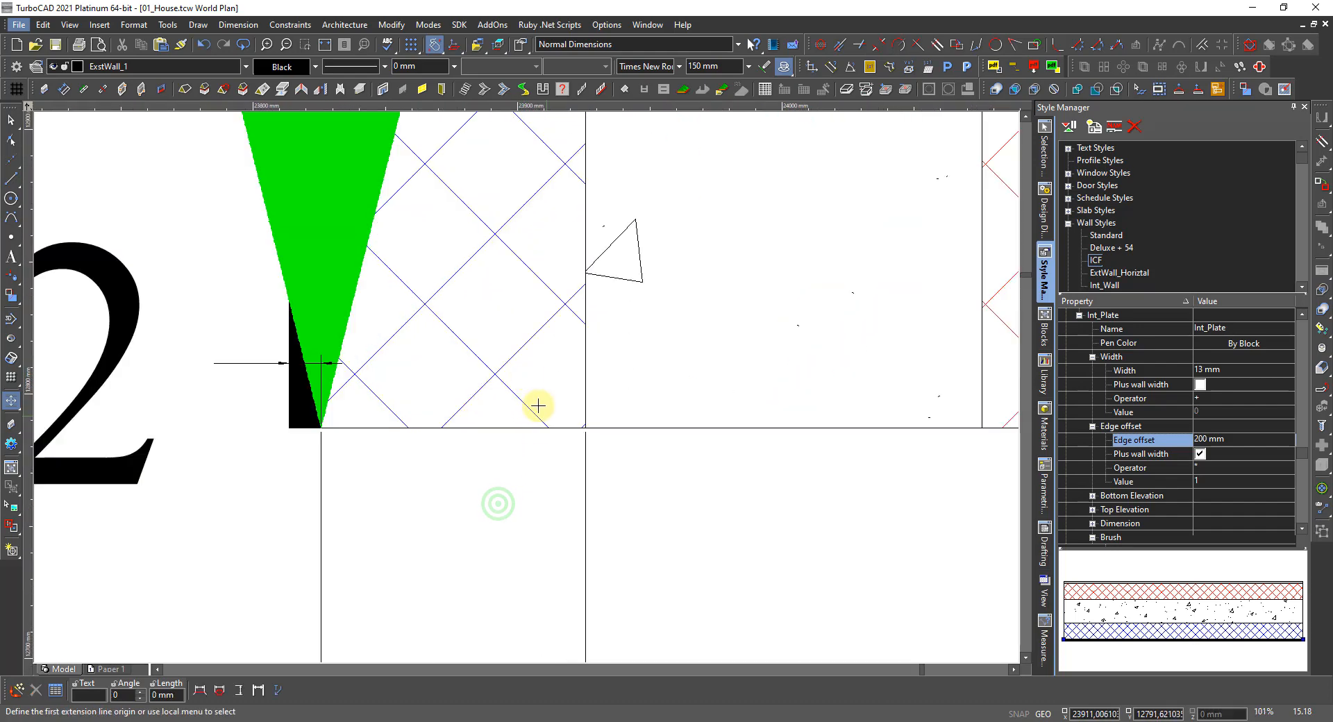
left_click(586, 428)
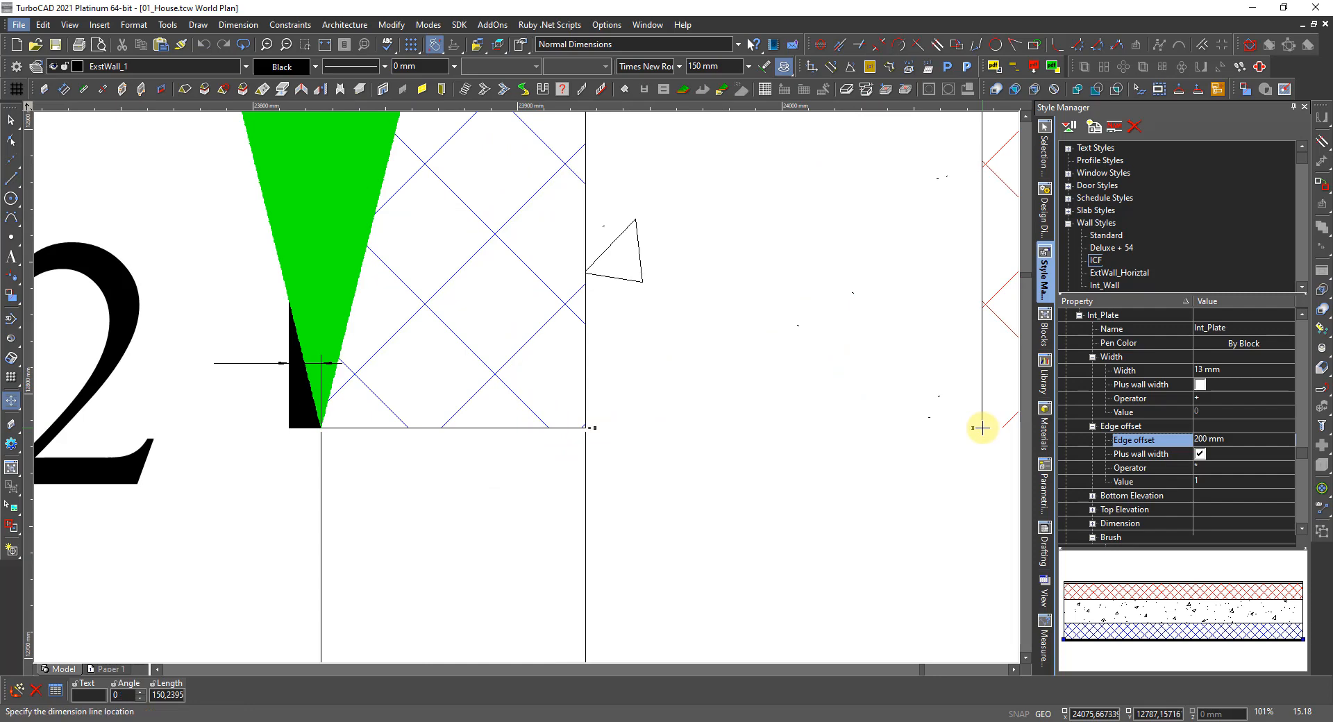
scroll(982, 428, "down", 3)
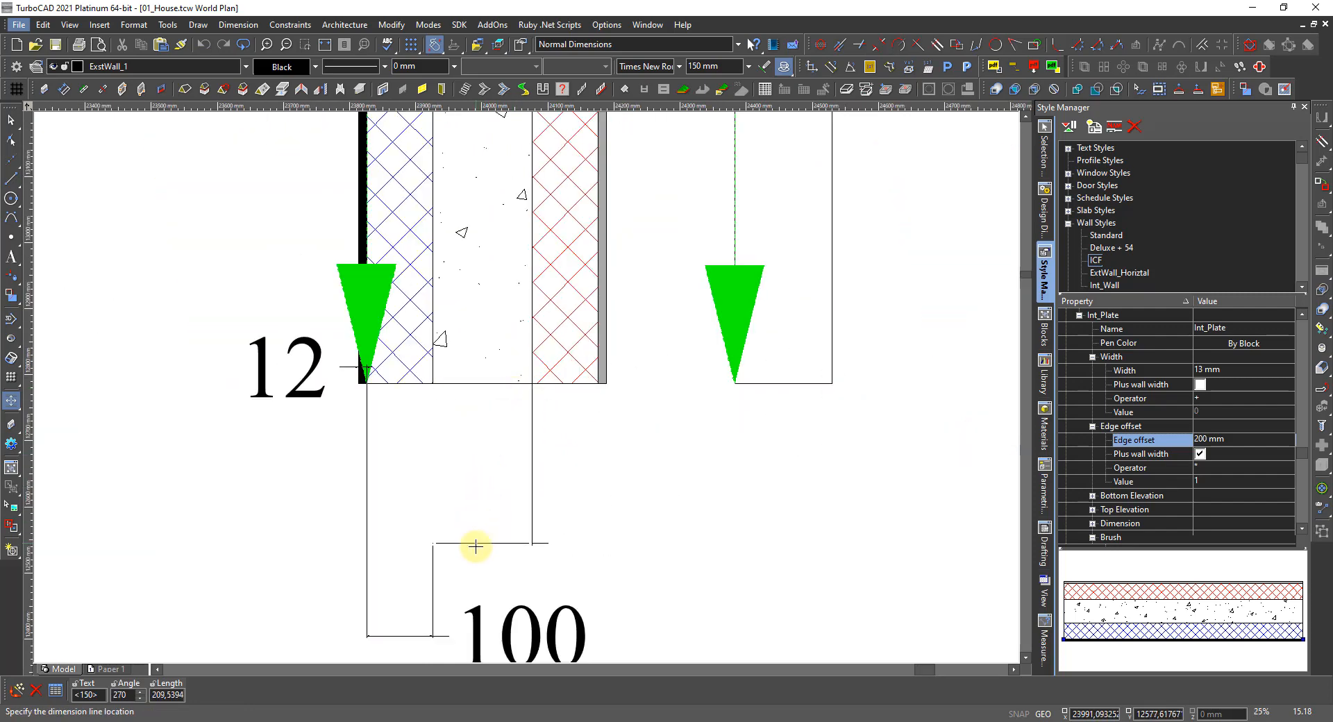
left_click(477, 551)
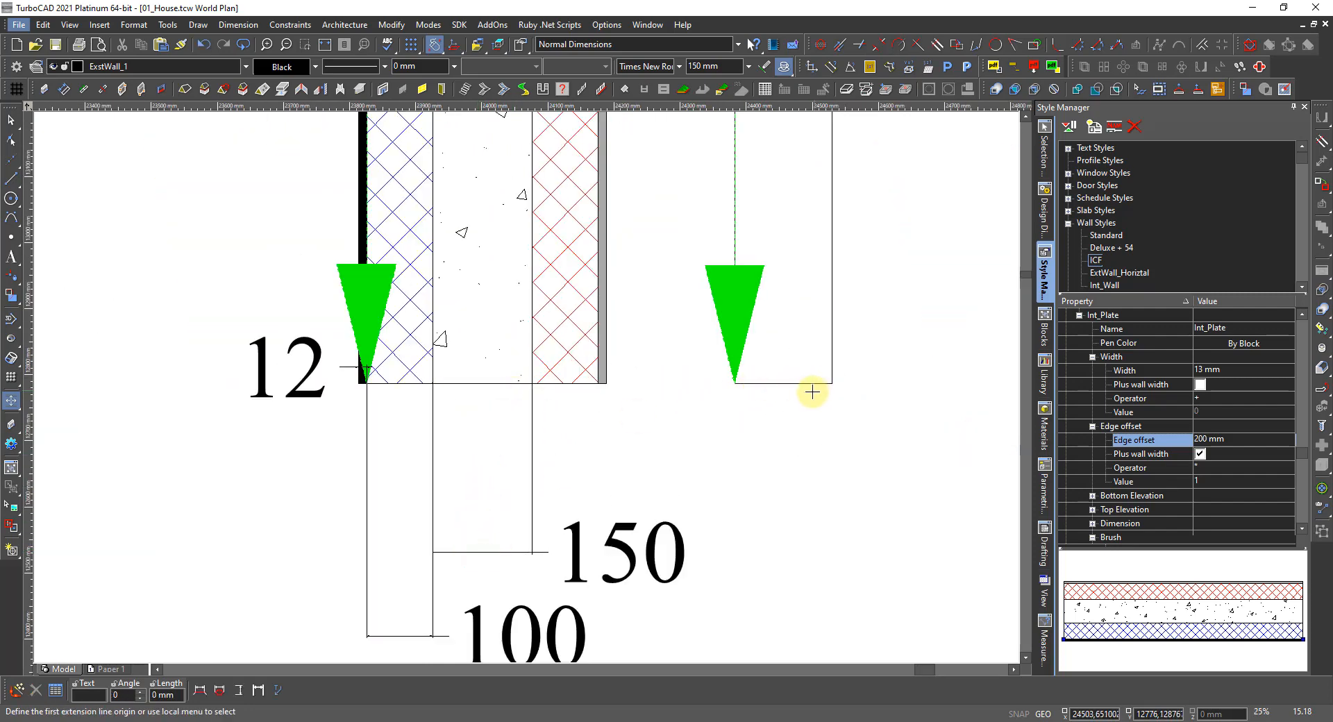
Dimension the widths of the red interior insulation layer and the grey interior plate, placing both dimensions below the wall end
scroll(574, 372, "up", 3)
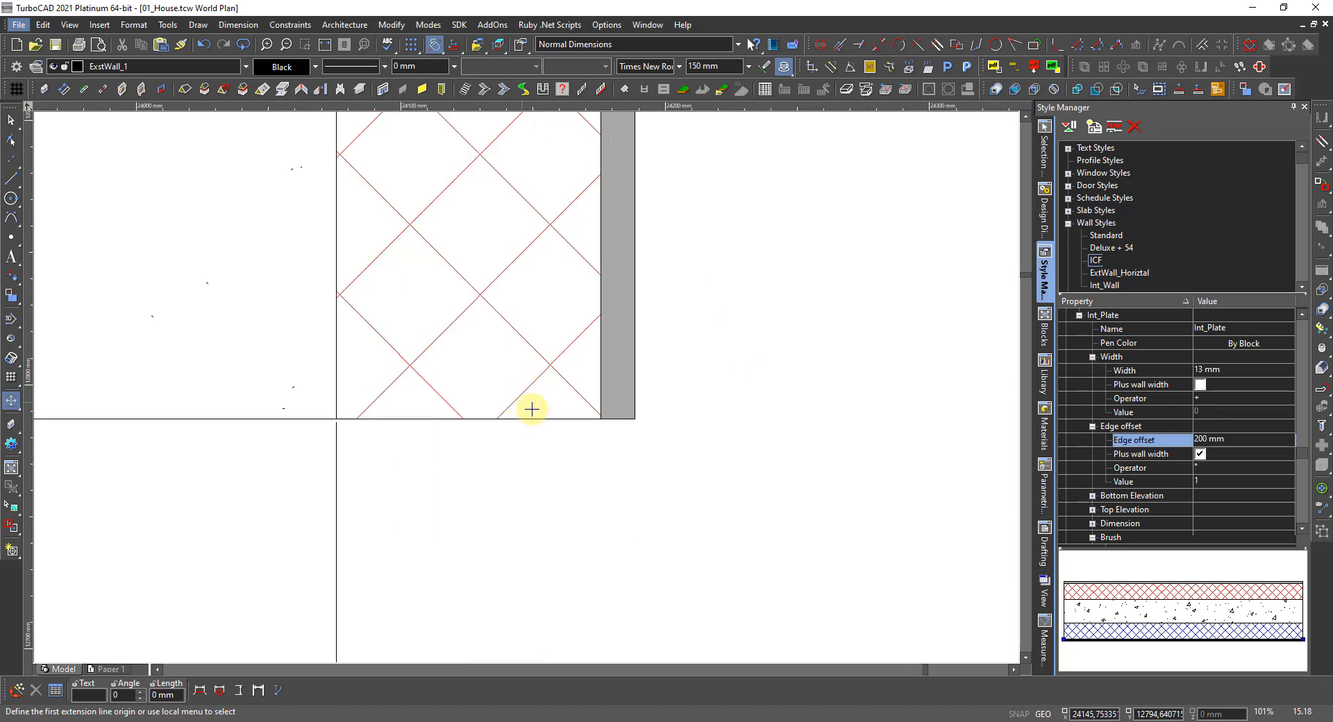
left_click(600, 417)
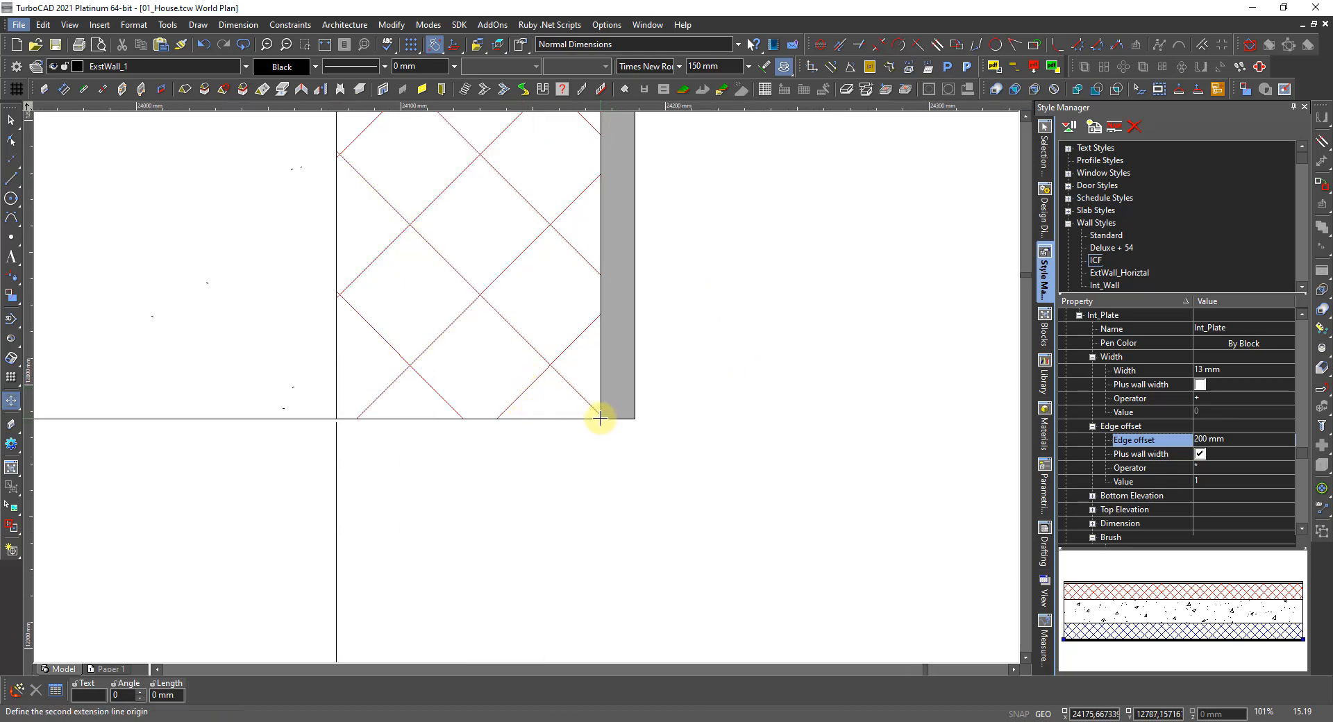
left_click(335, 417)
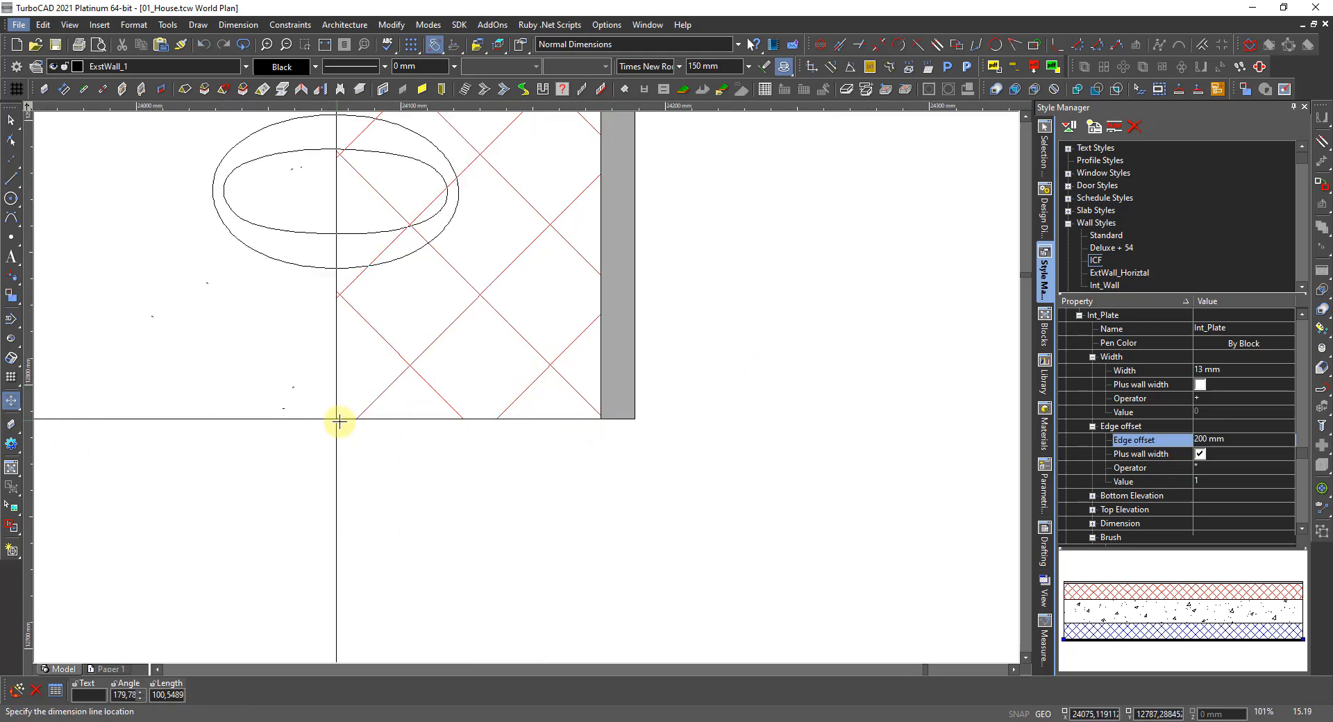
scroll(535, 382, "down", 4)
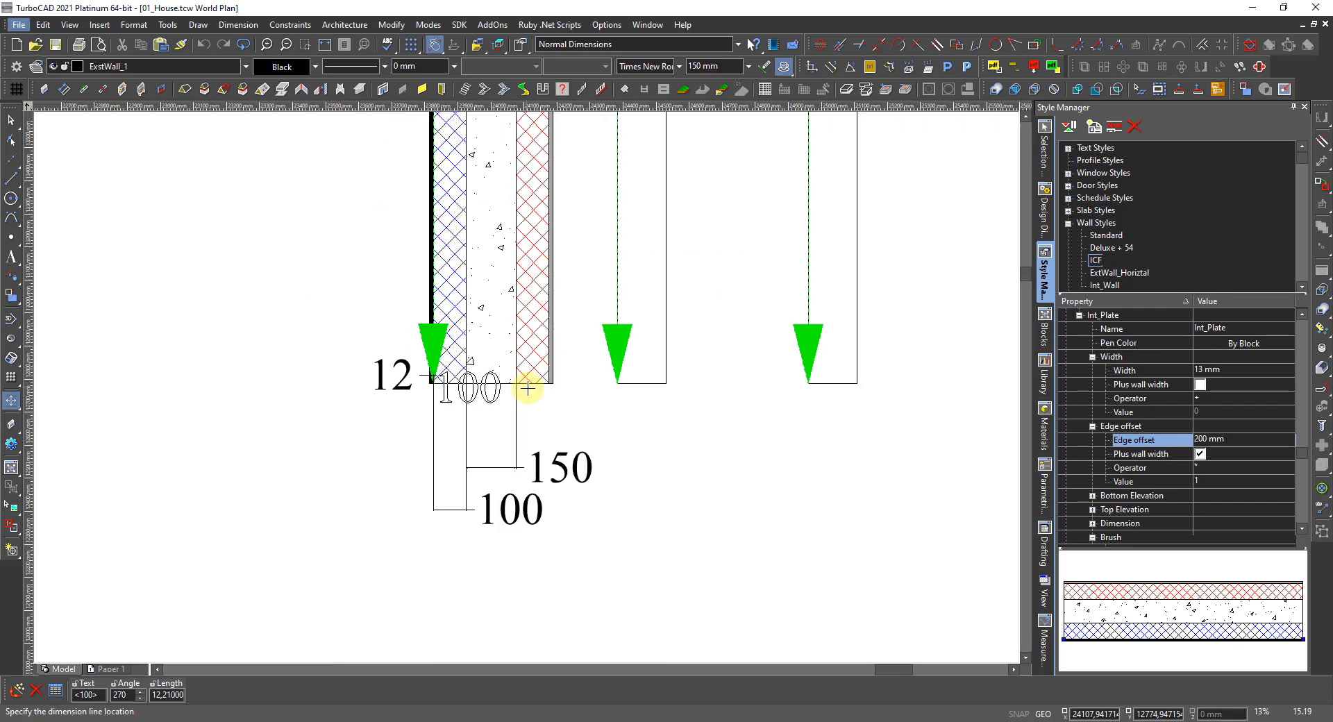
left_click(575, 431)
scroll(551, 381, "up", 4)
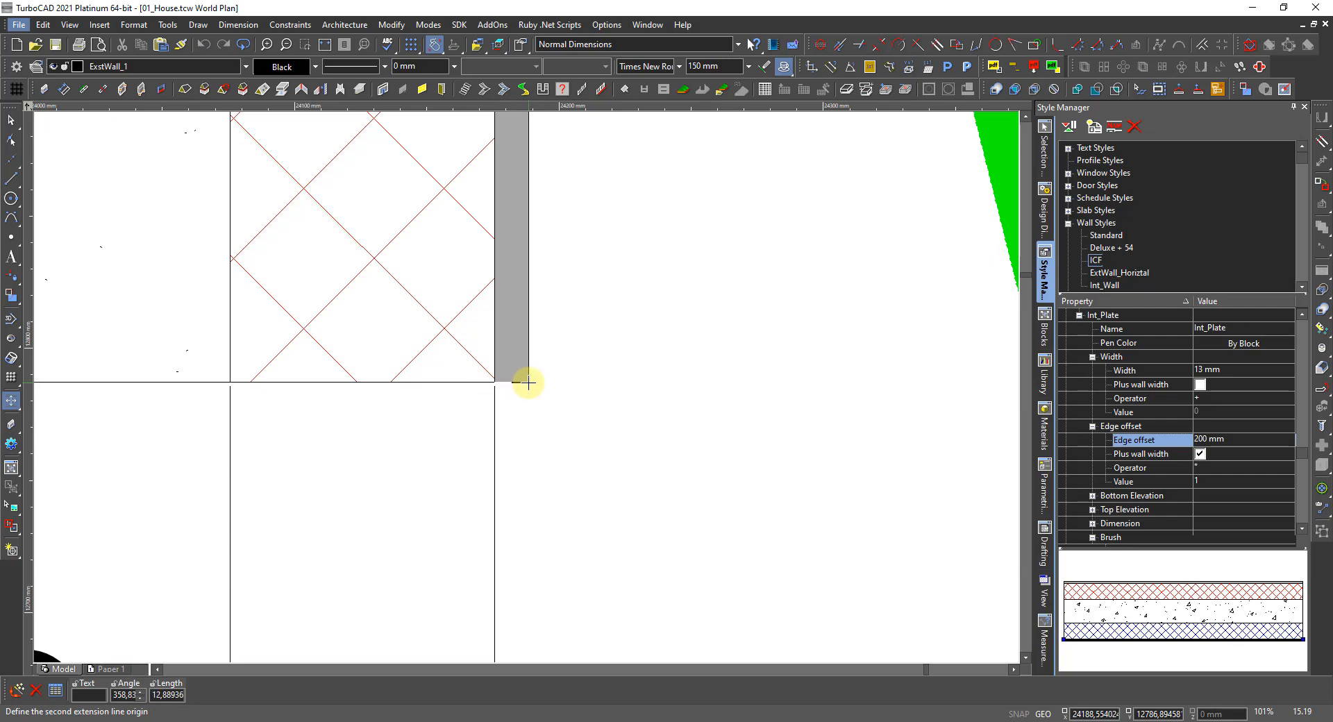
left_click(527, 382)
scroll(524, 387, "down", 5)
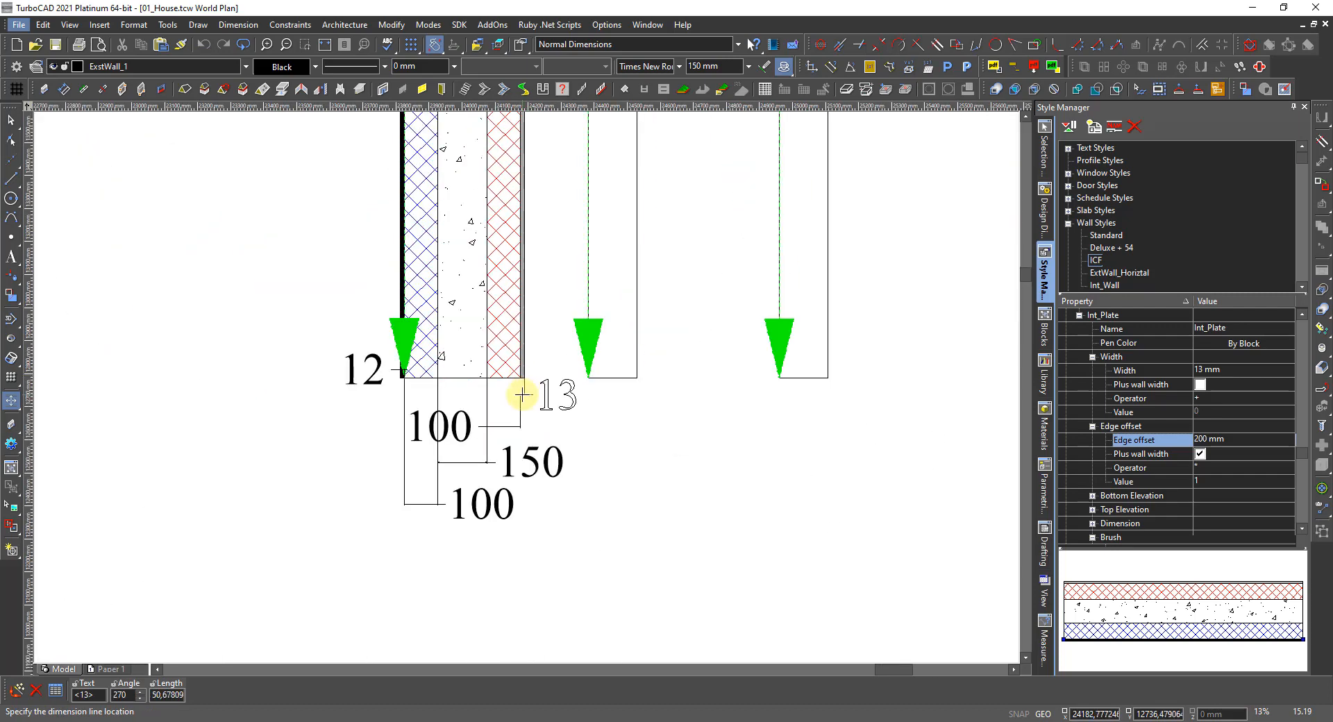
left_click(528, 407)
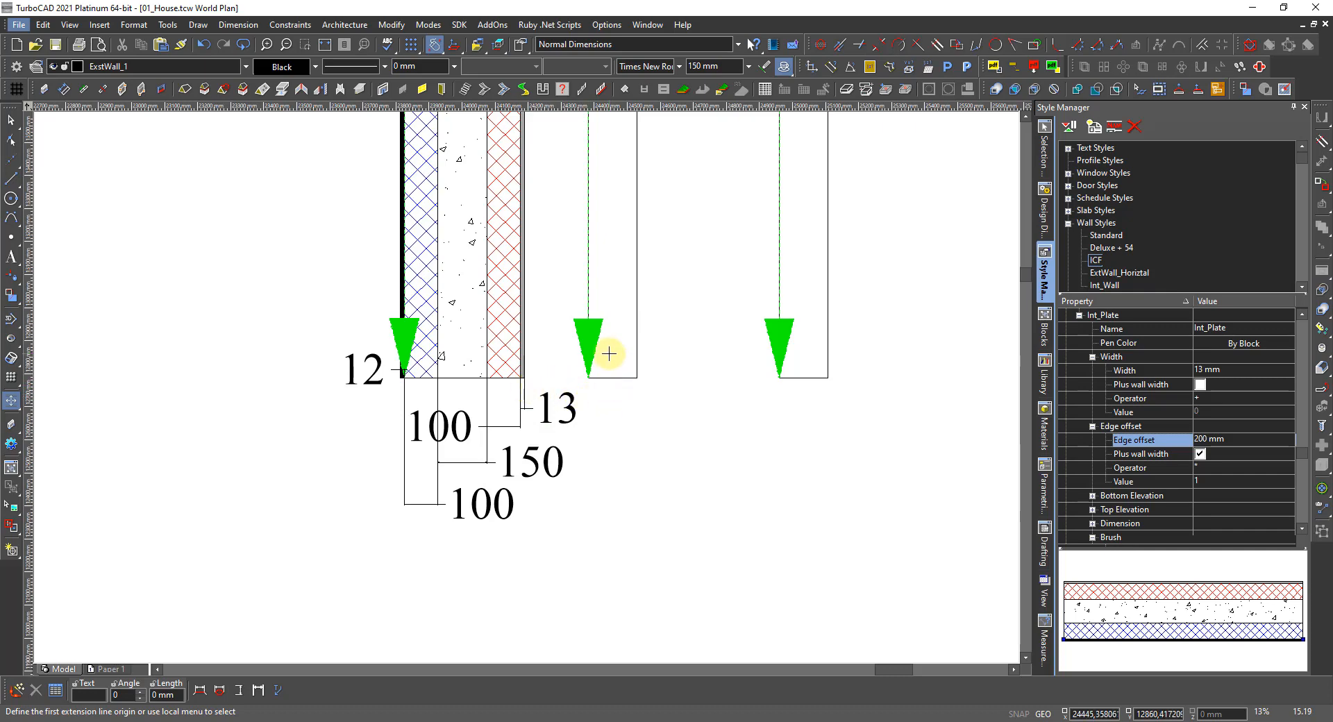
Assign the ExtWall_Horiztal wall style to the middle wall, beside the dimensioned ICF wall
scroll(614, 355, "up", 2)
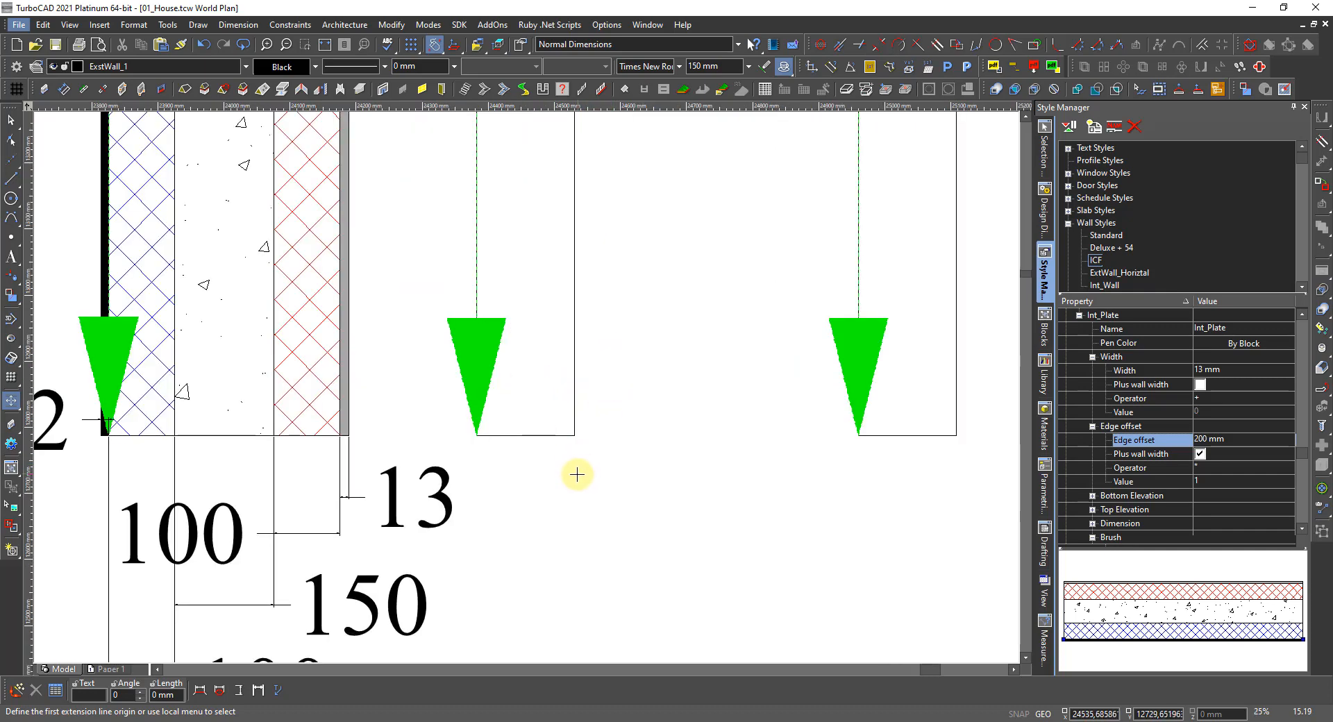
key("Escape")
left_click(545, 435)
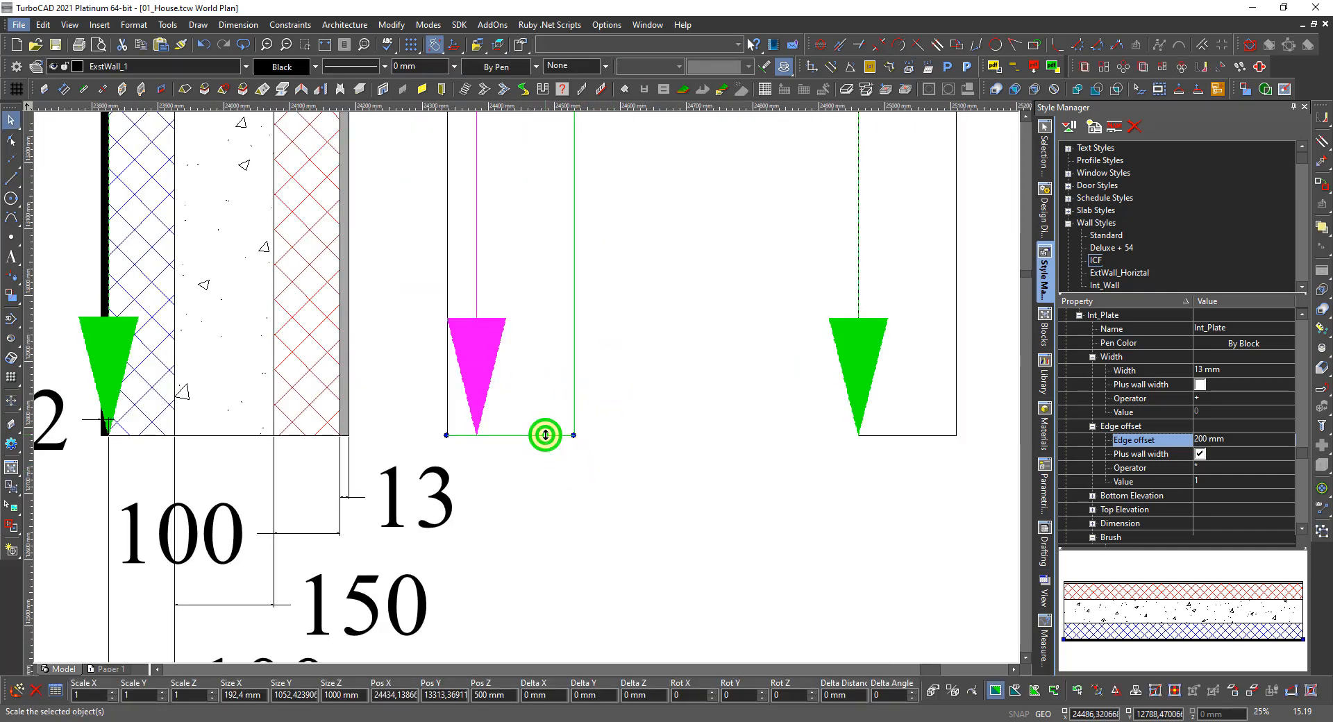
left_click(1043, 146)
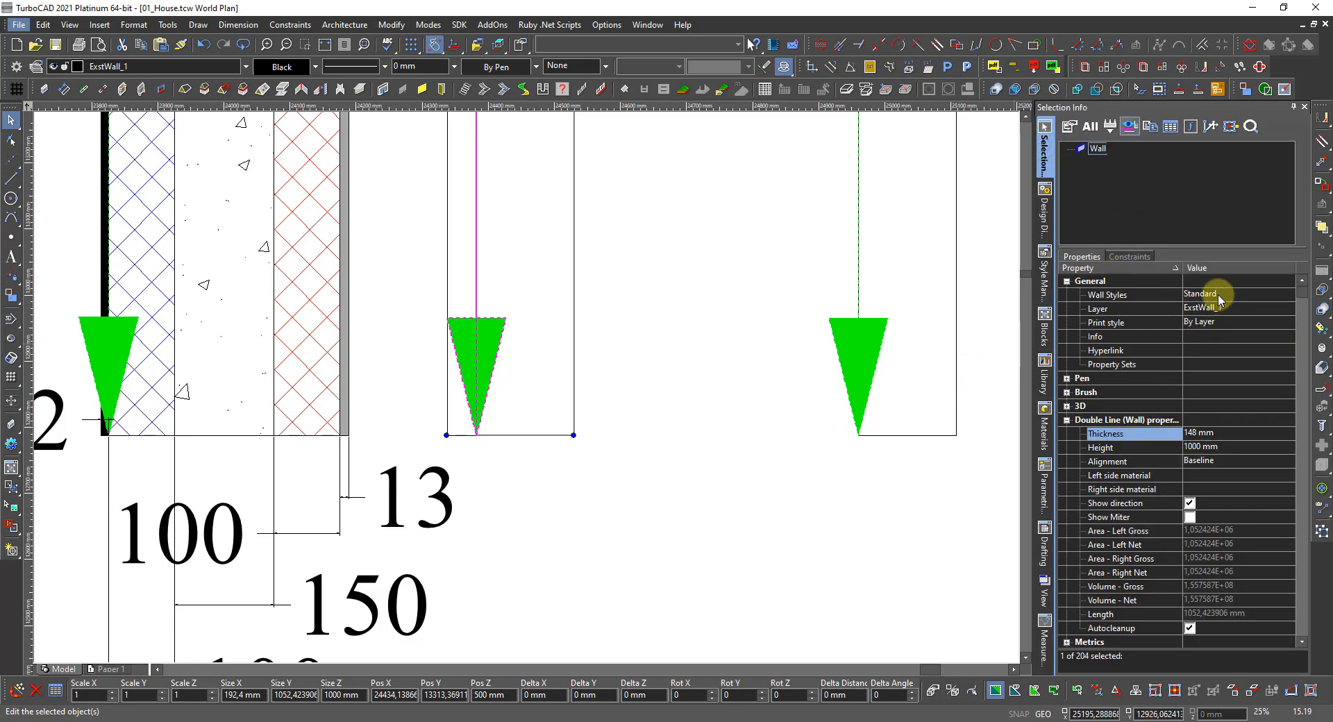
left_click(1219, 297)
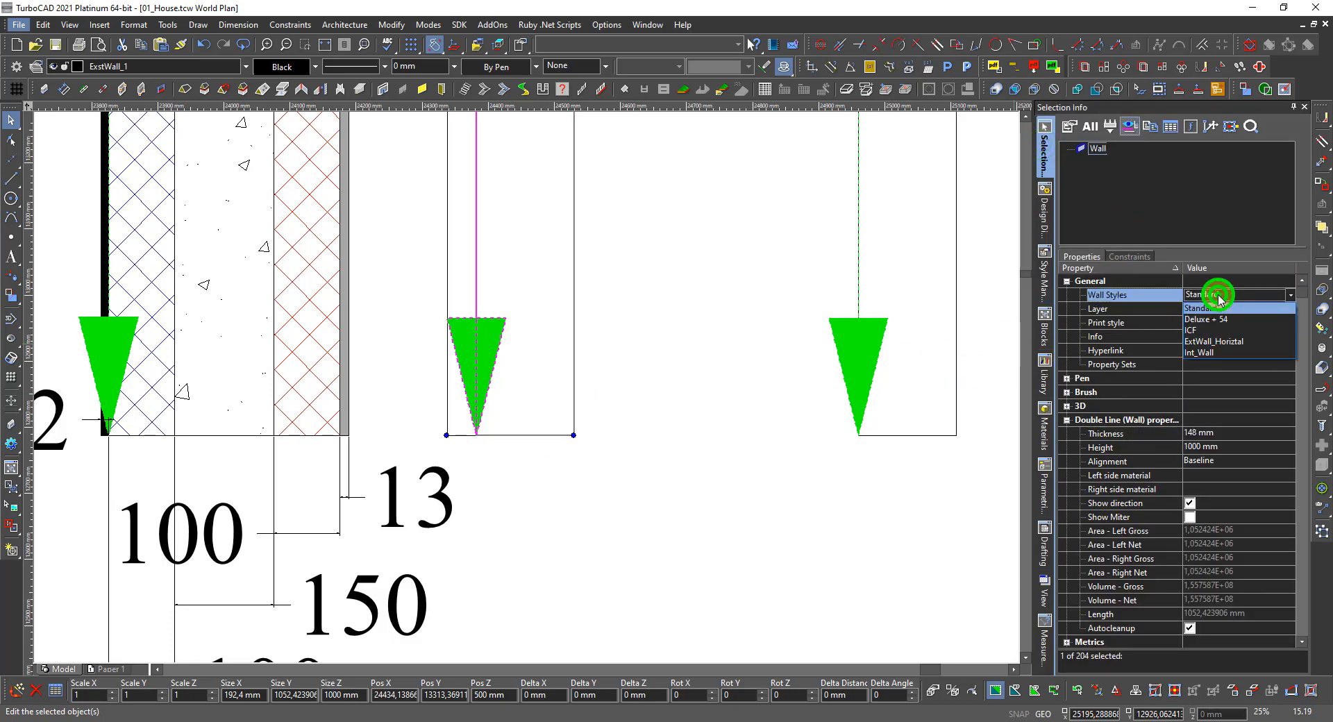
left_click(1206, 341)
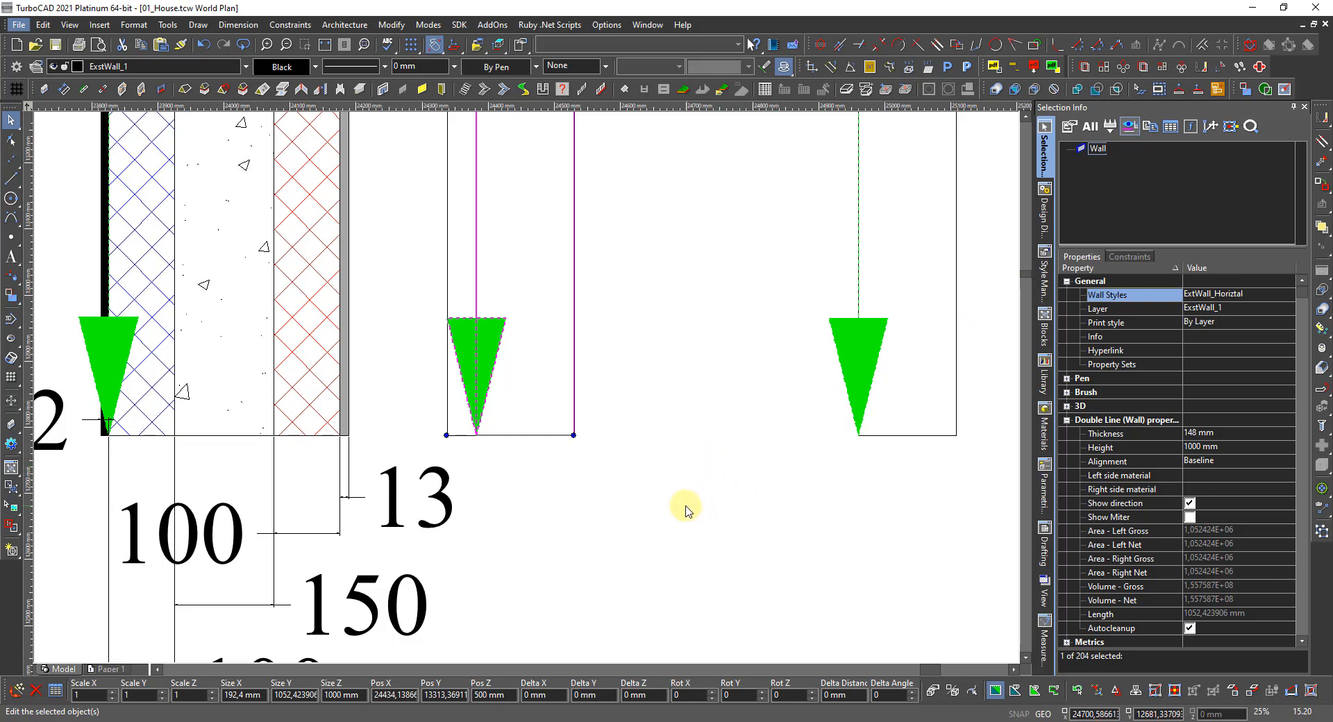
Expand the components of the middle wall's ExtWall_Horiztal style and set the number of components to 5
scroll(506, 378, "down", 5)
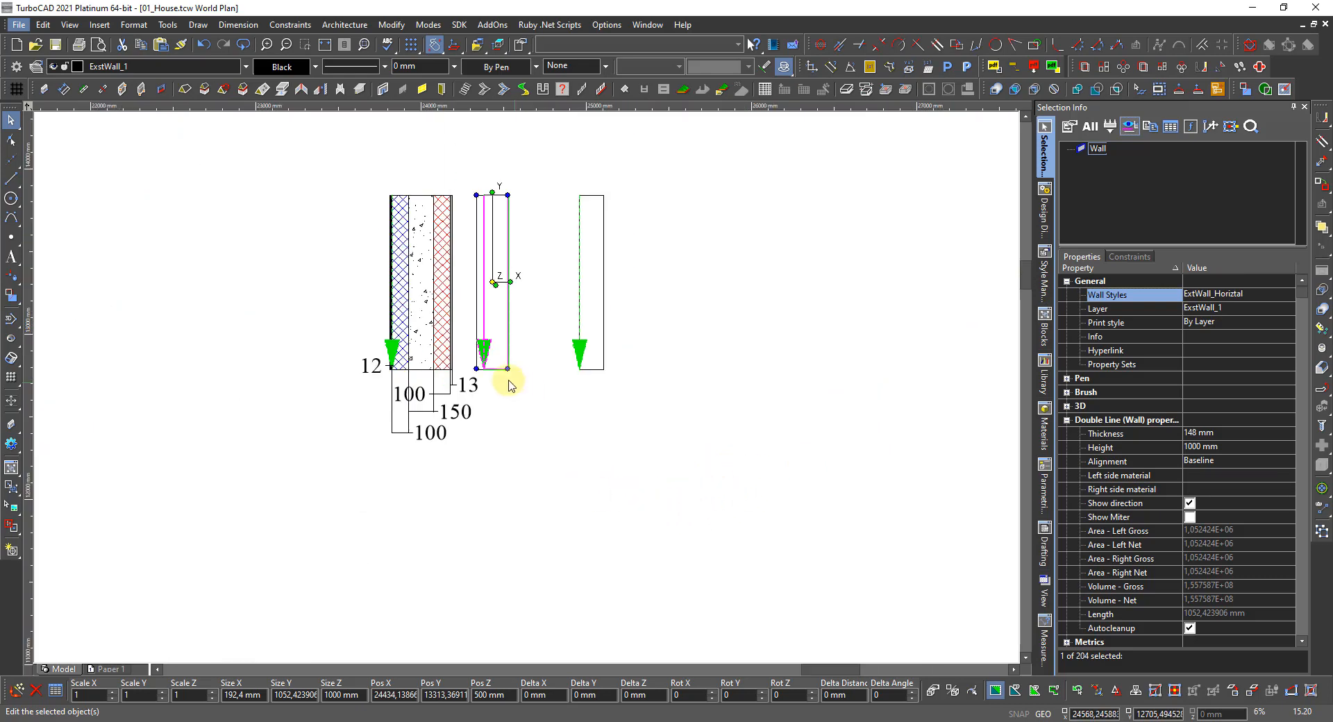
scroll(511, 390, "up", 5)
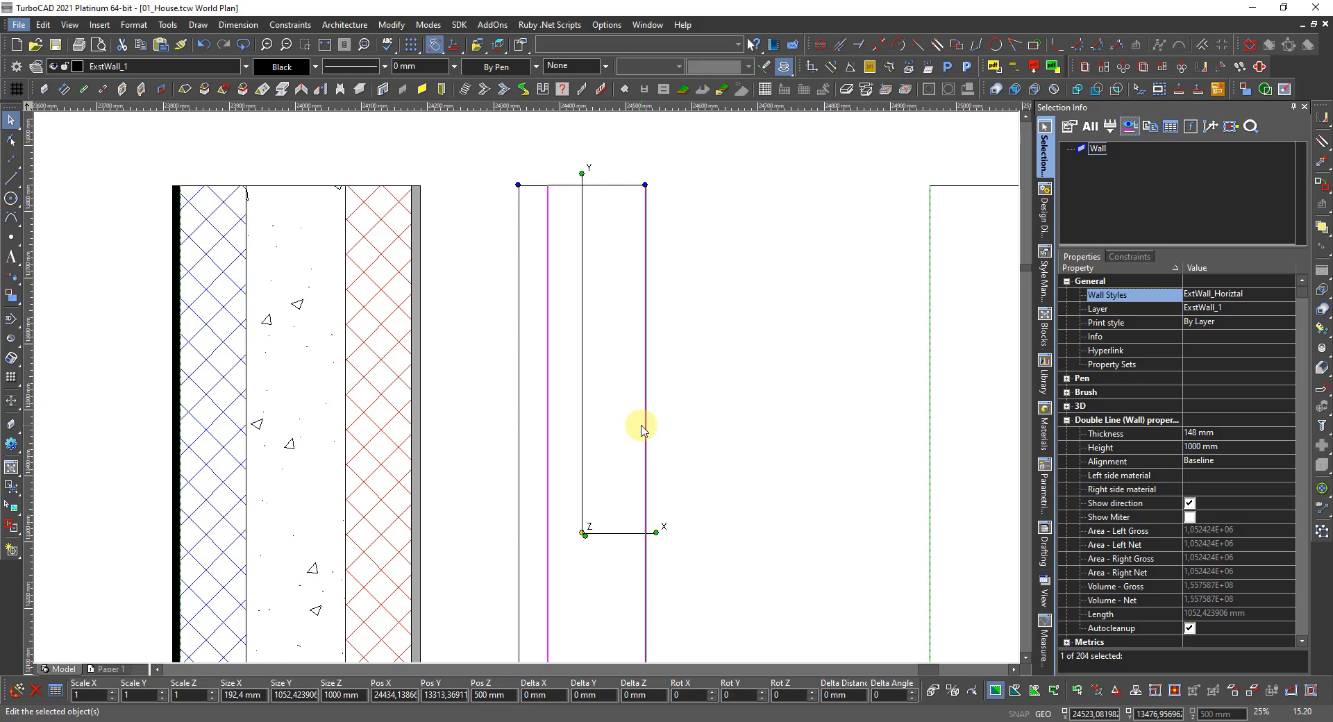
scroll(559, 467, "down", 3)
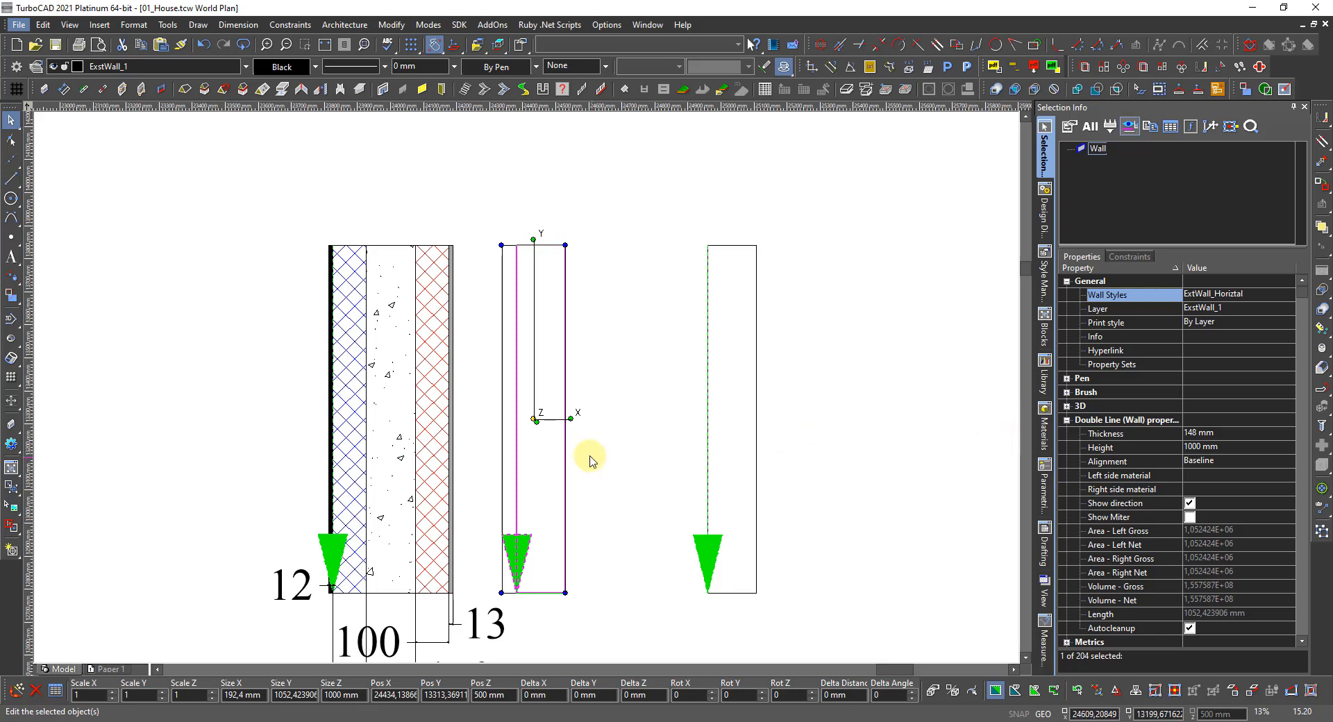
scroll(479, 514, "up", 3)
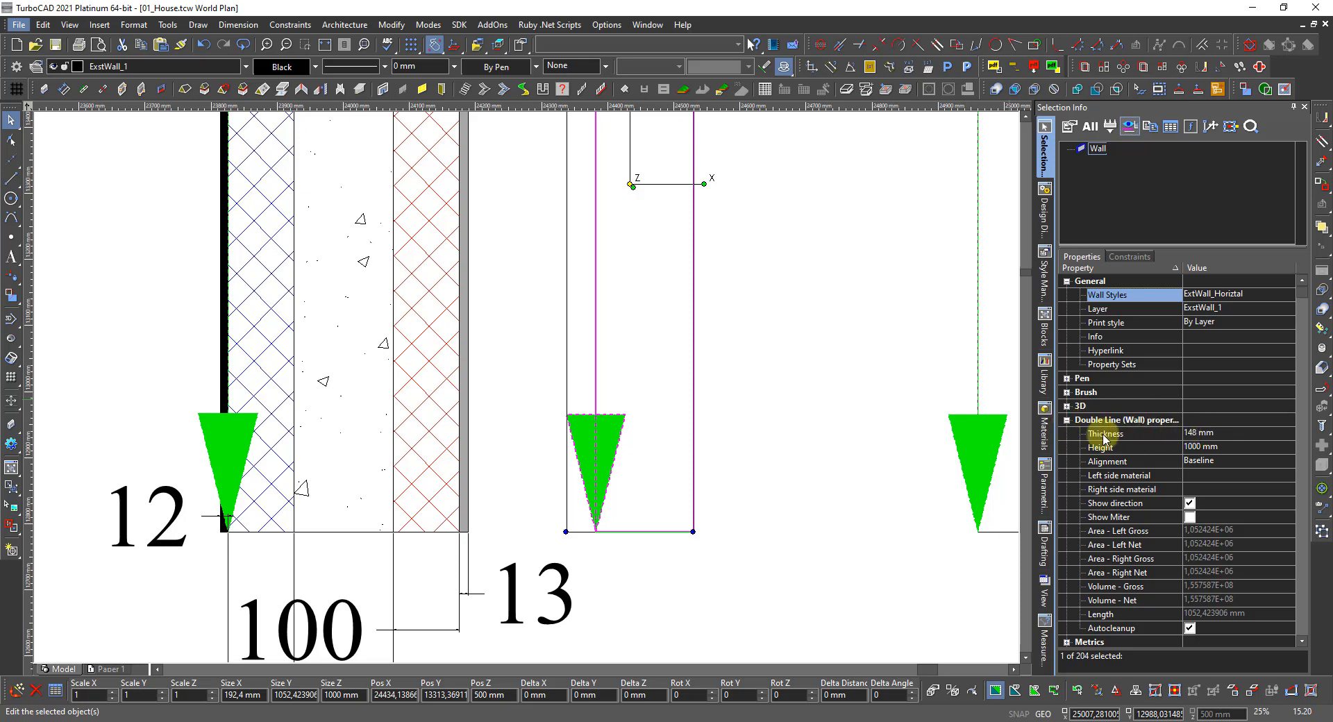
left_click(1067, 420)
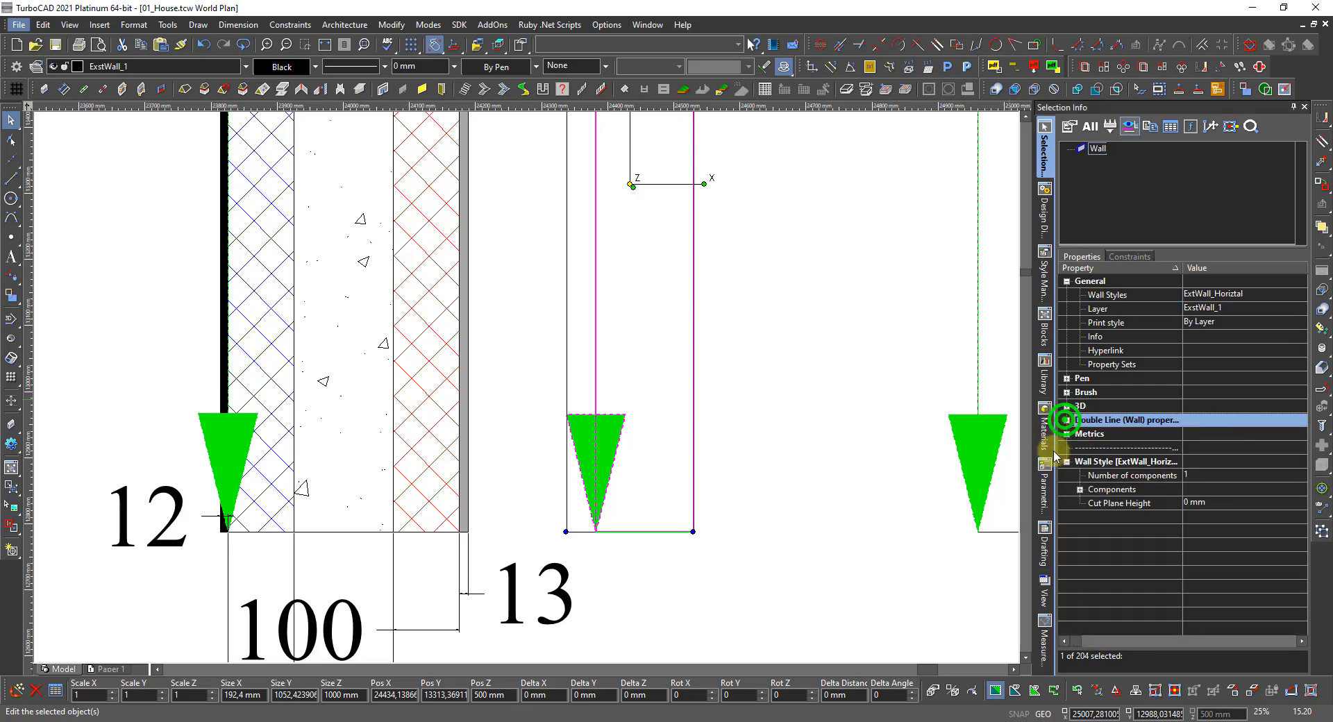
left_click(1079, 489)
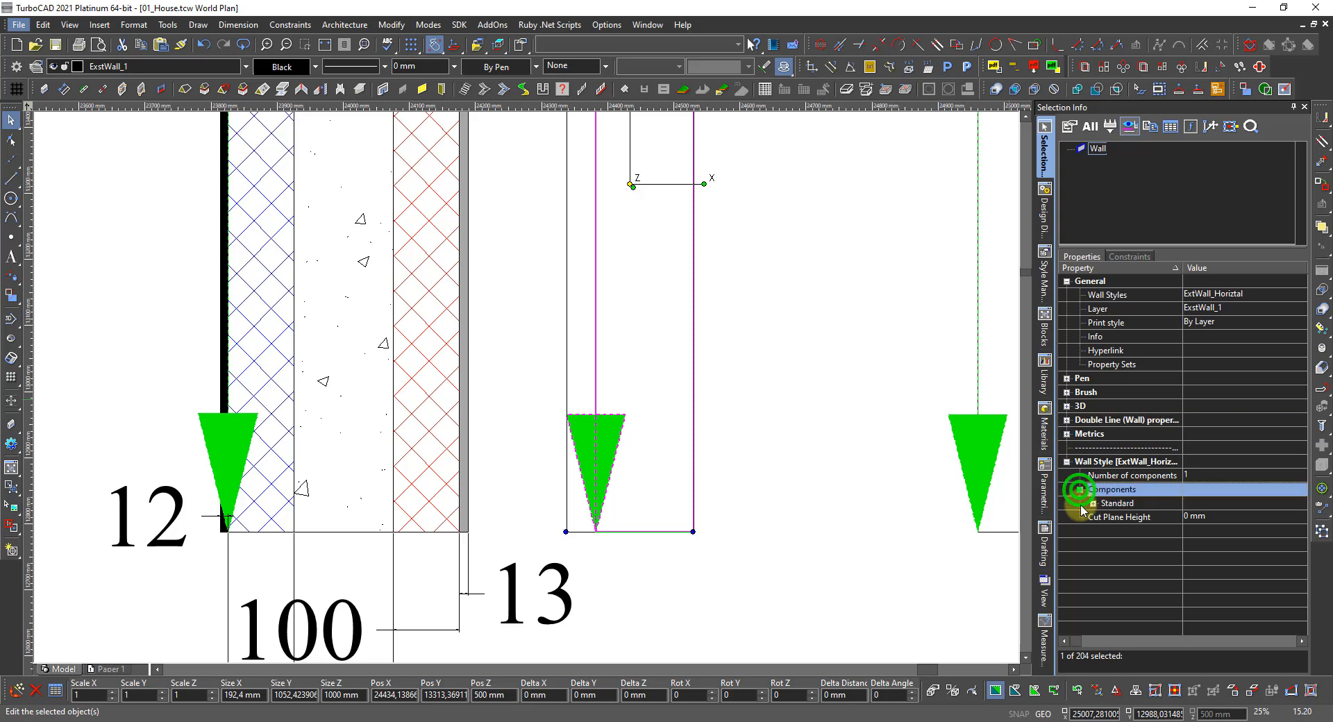
left_click(1094, 503)
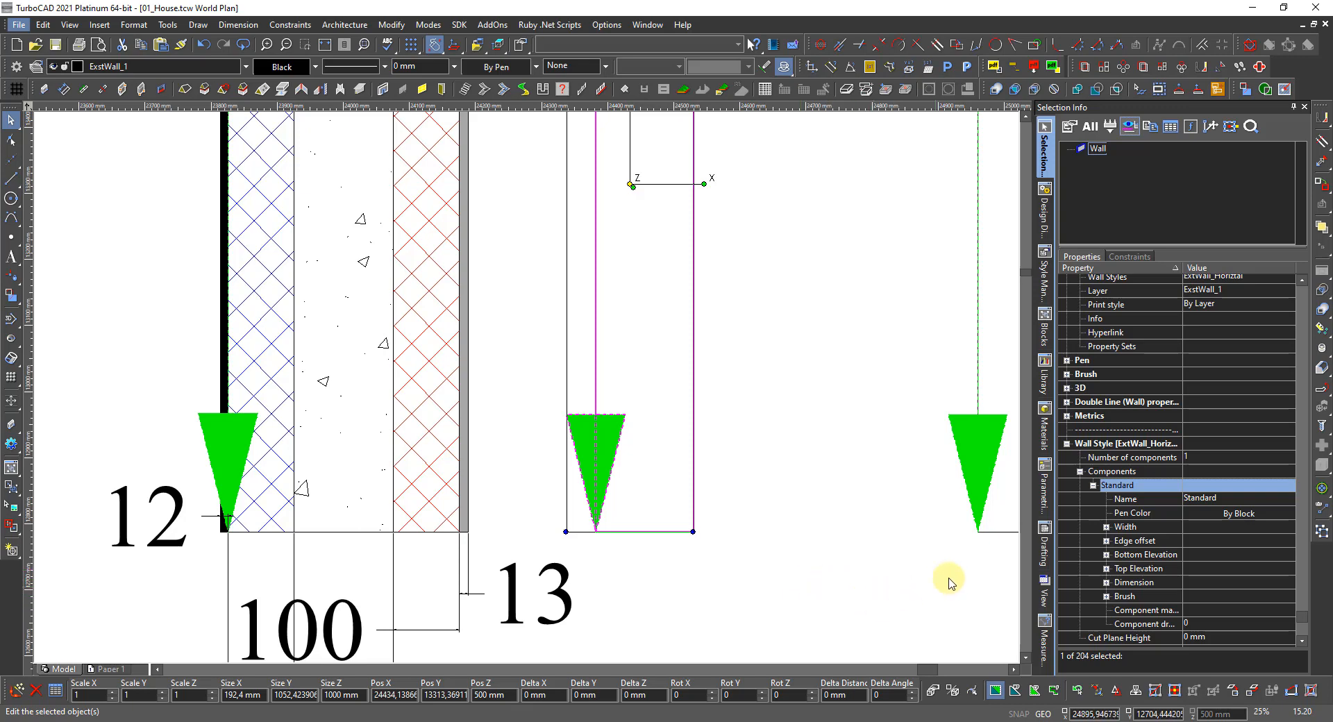
left_click(1229, 500)
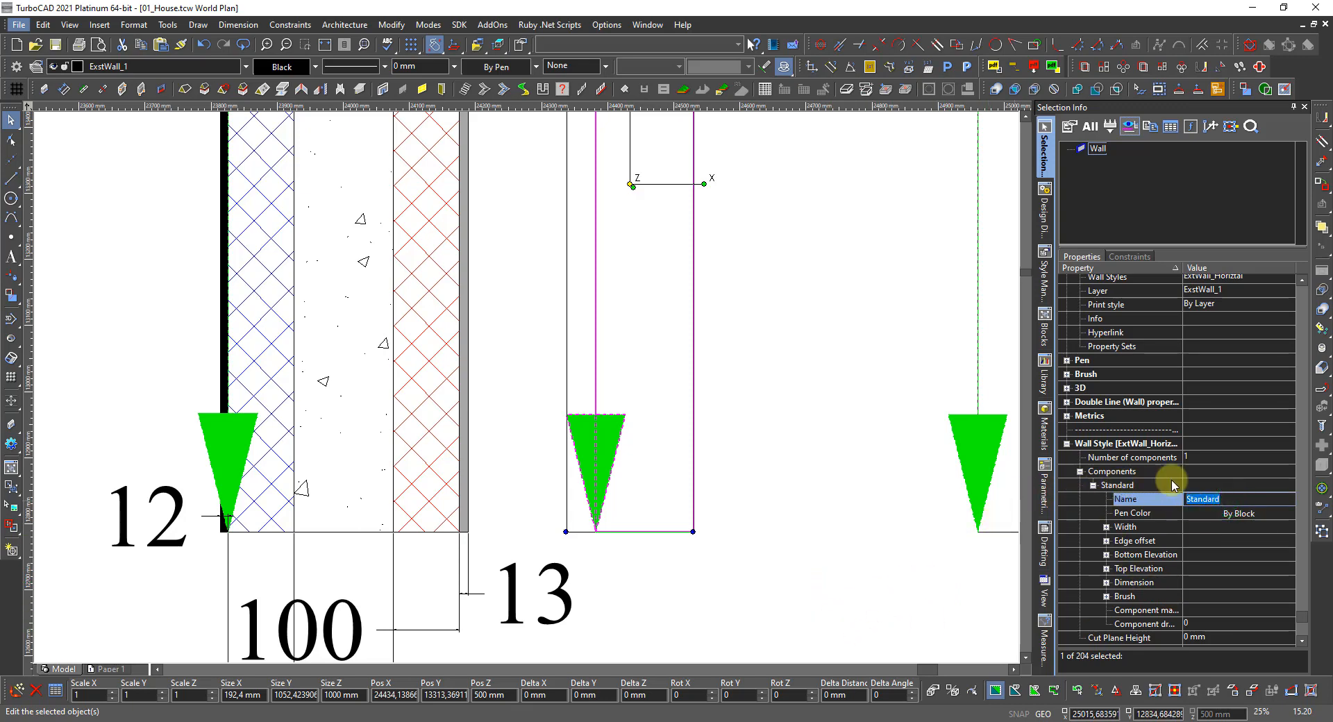
left_click(1199, 456)
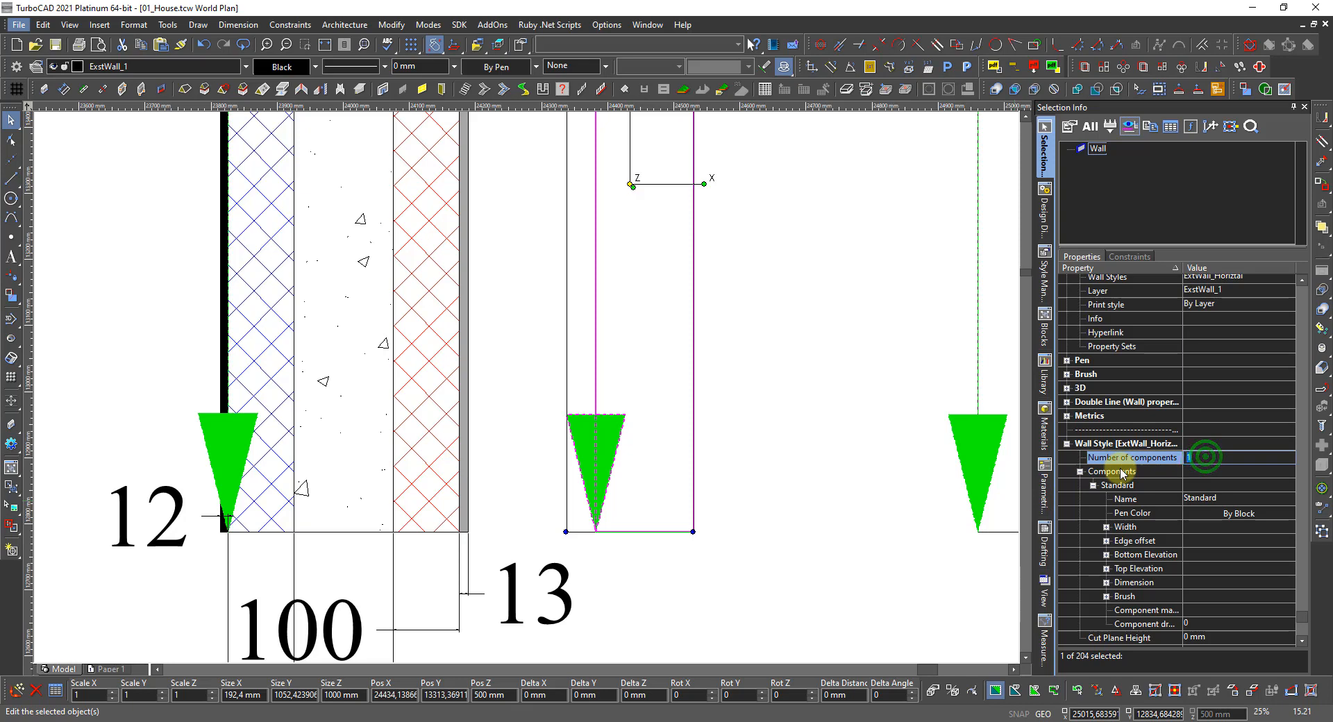
type("5")
key("Return")
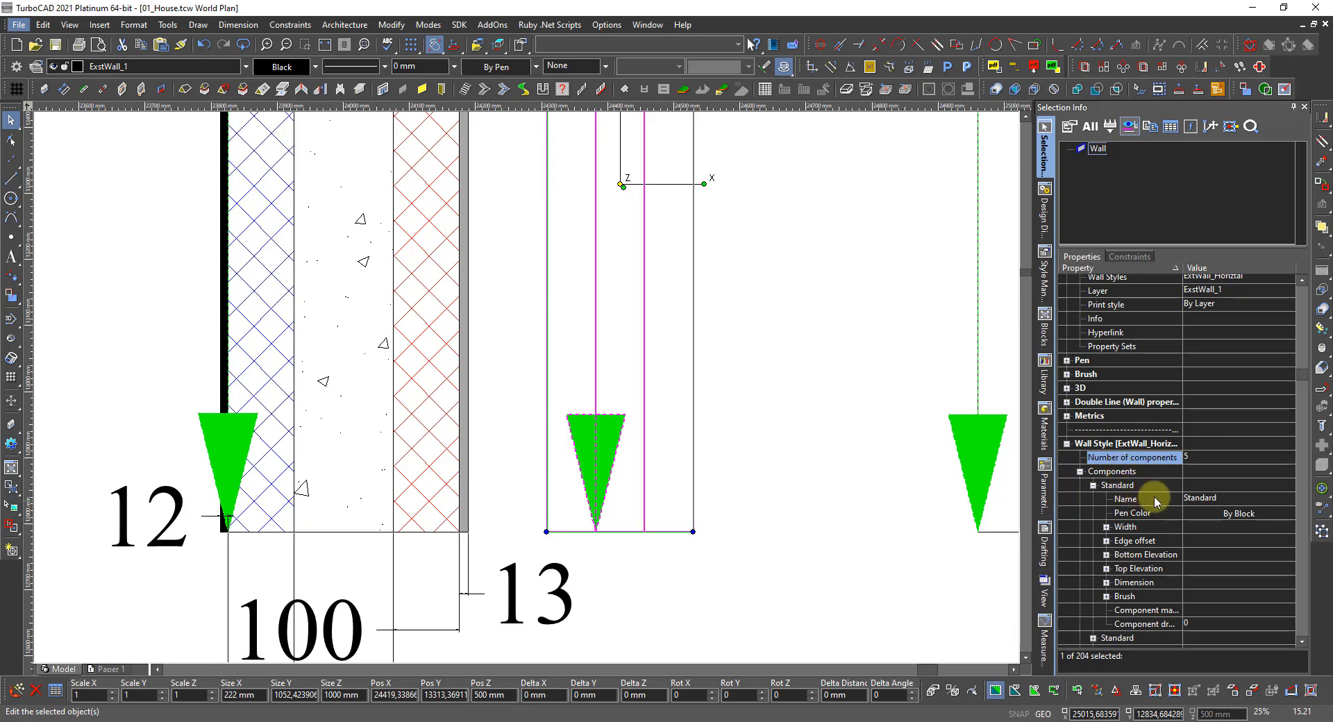
Rename the first component of the wall style Int_Plate and the second one Framework ( Var)
left_click(1207, 505)
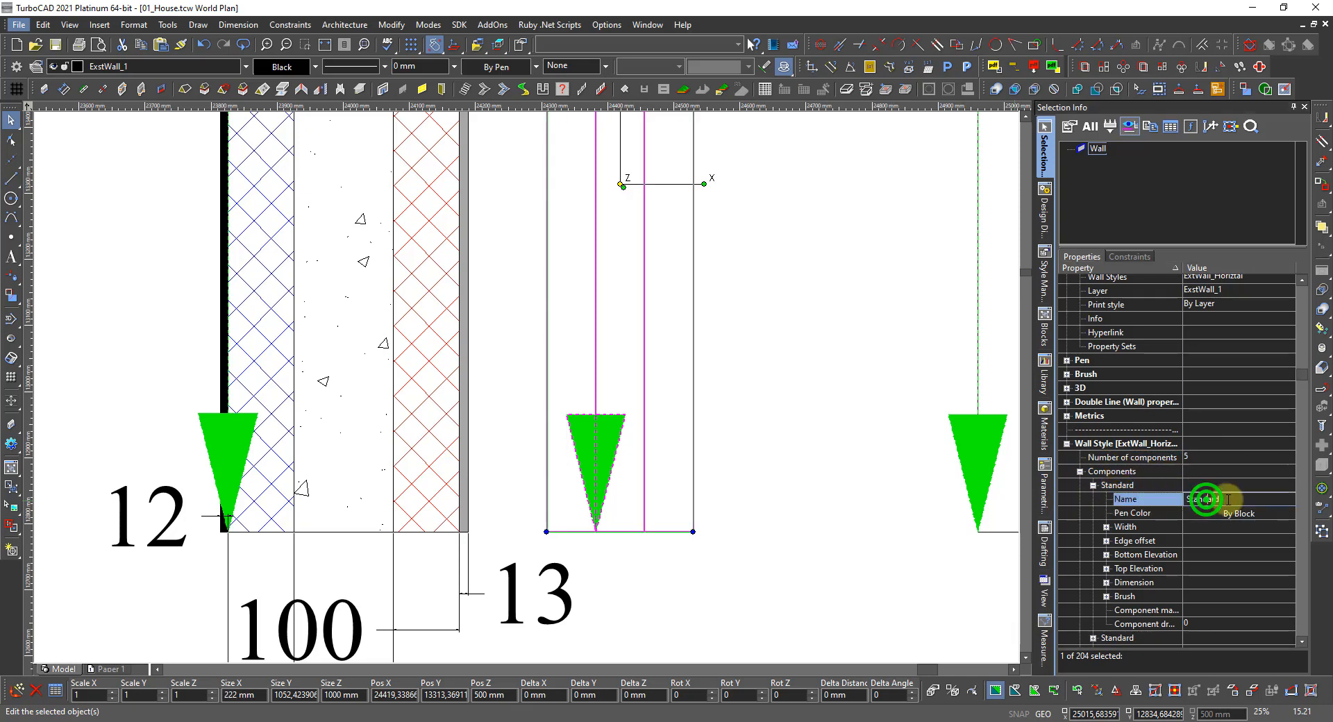
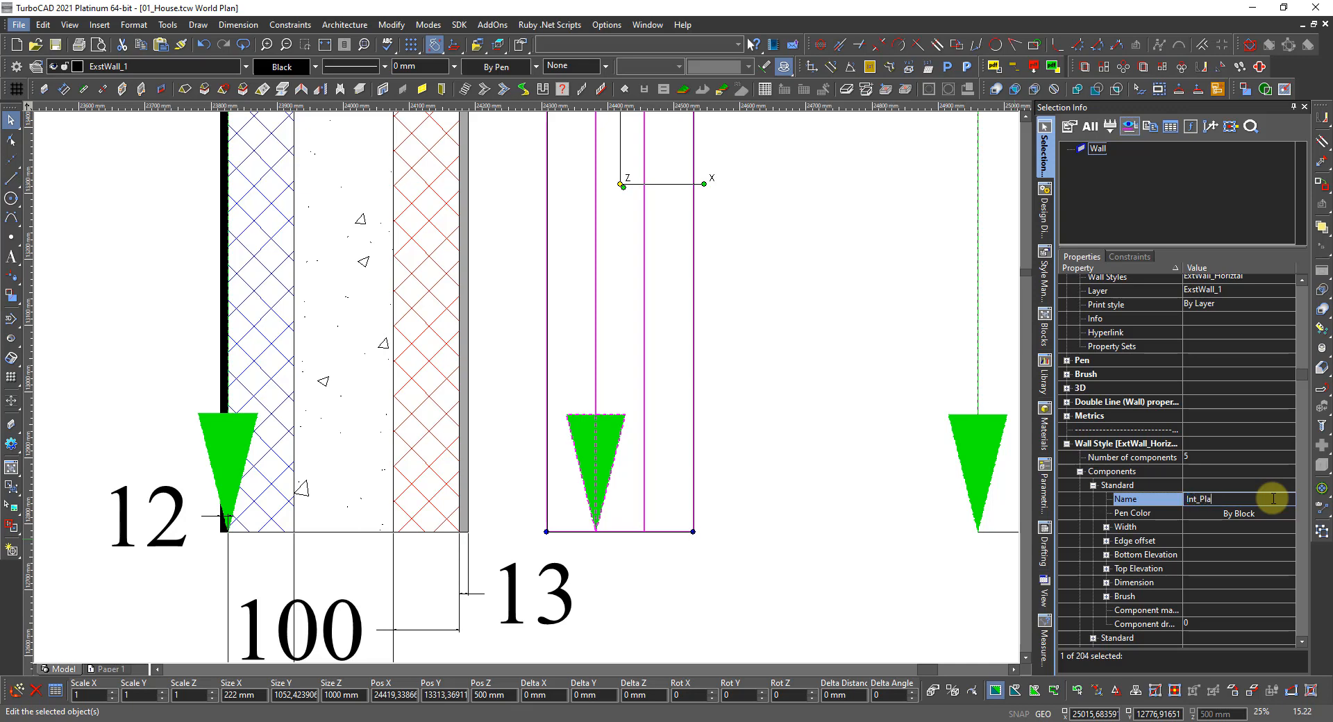
left_click(1102, 526)
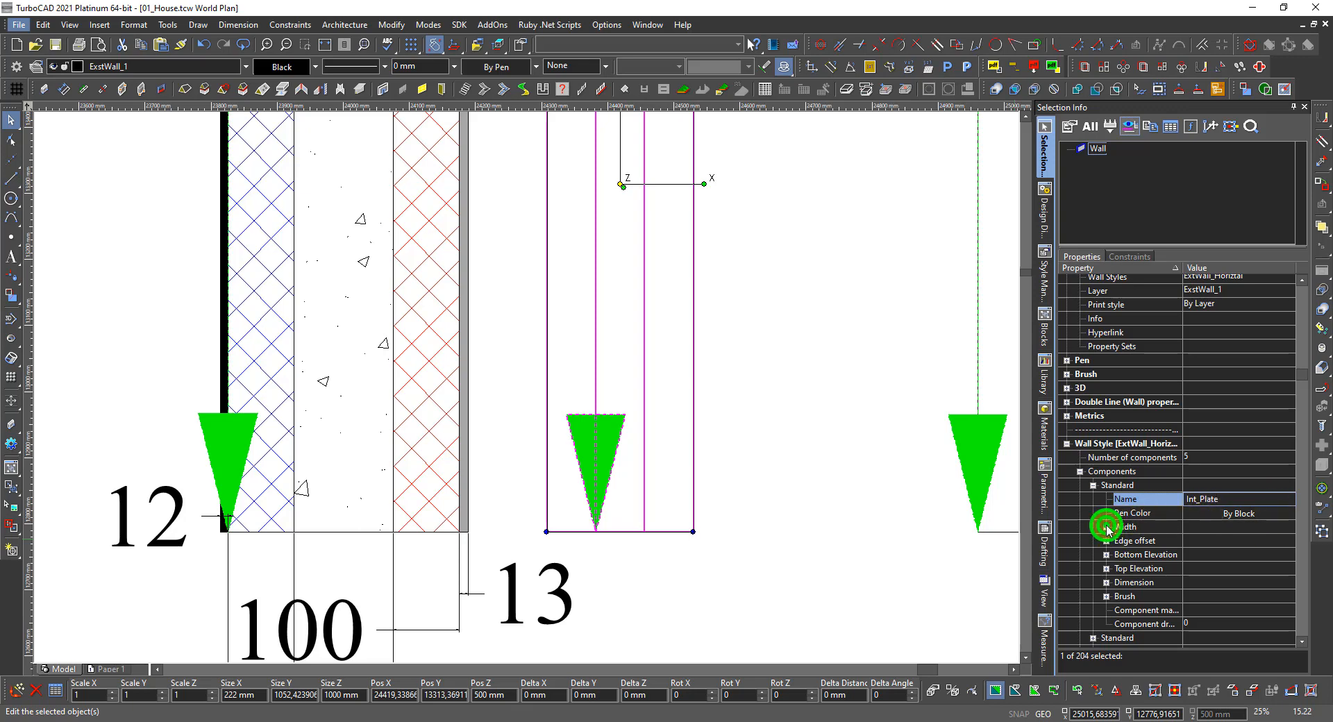
left_click(1106, 541)
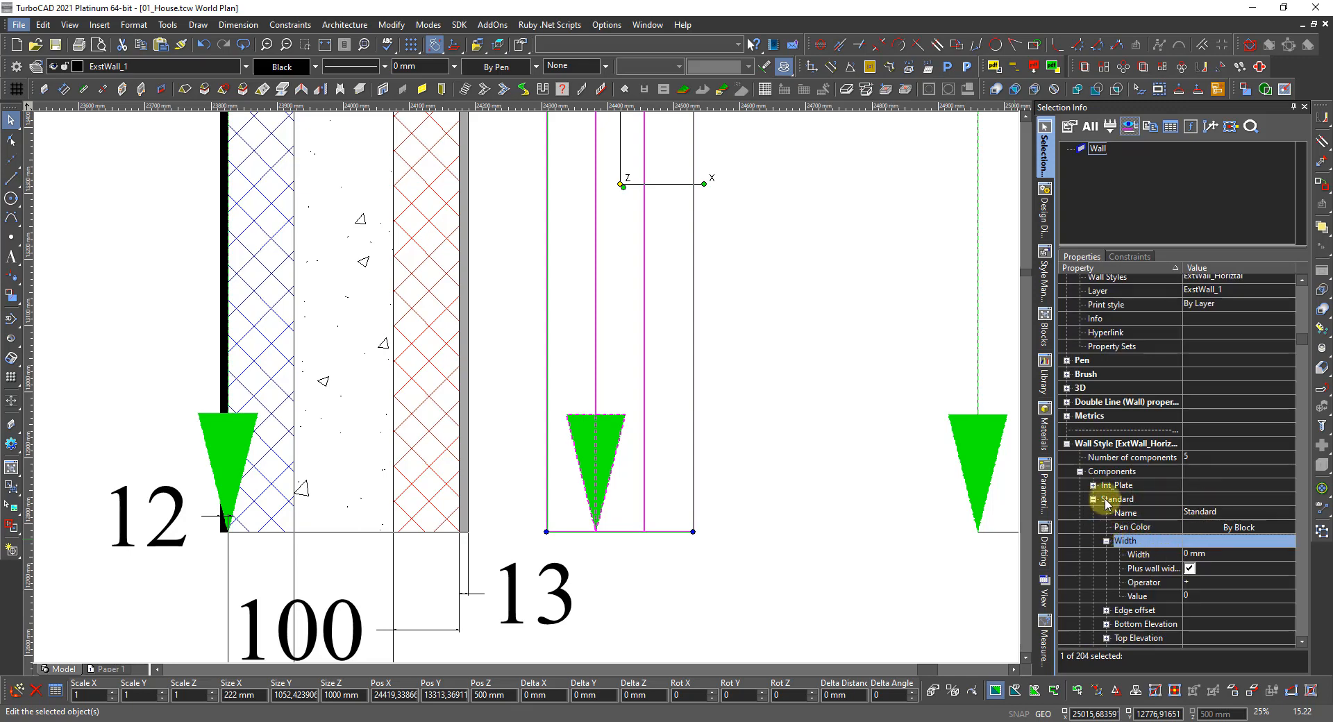
left_click(1231, 512)
left_click(1233, 512)
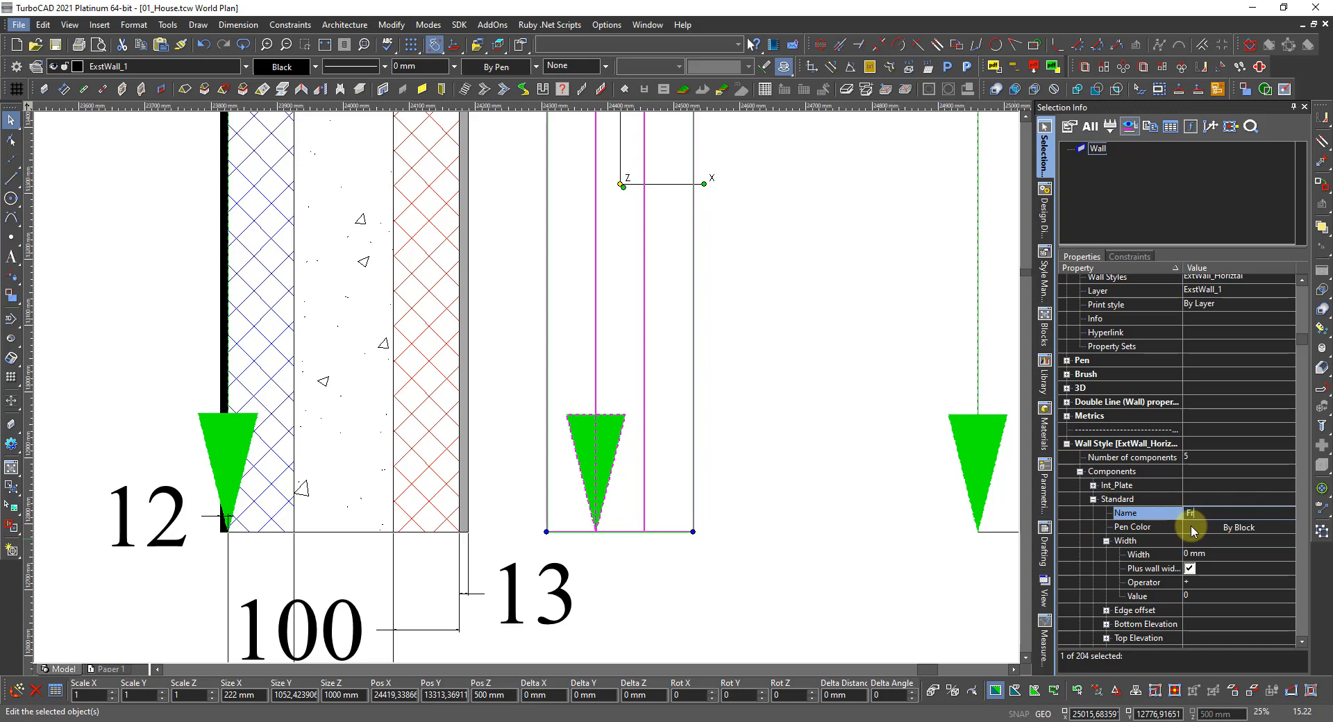
type("Framew ( Var")
left_click(1218, 514)
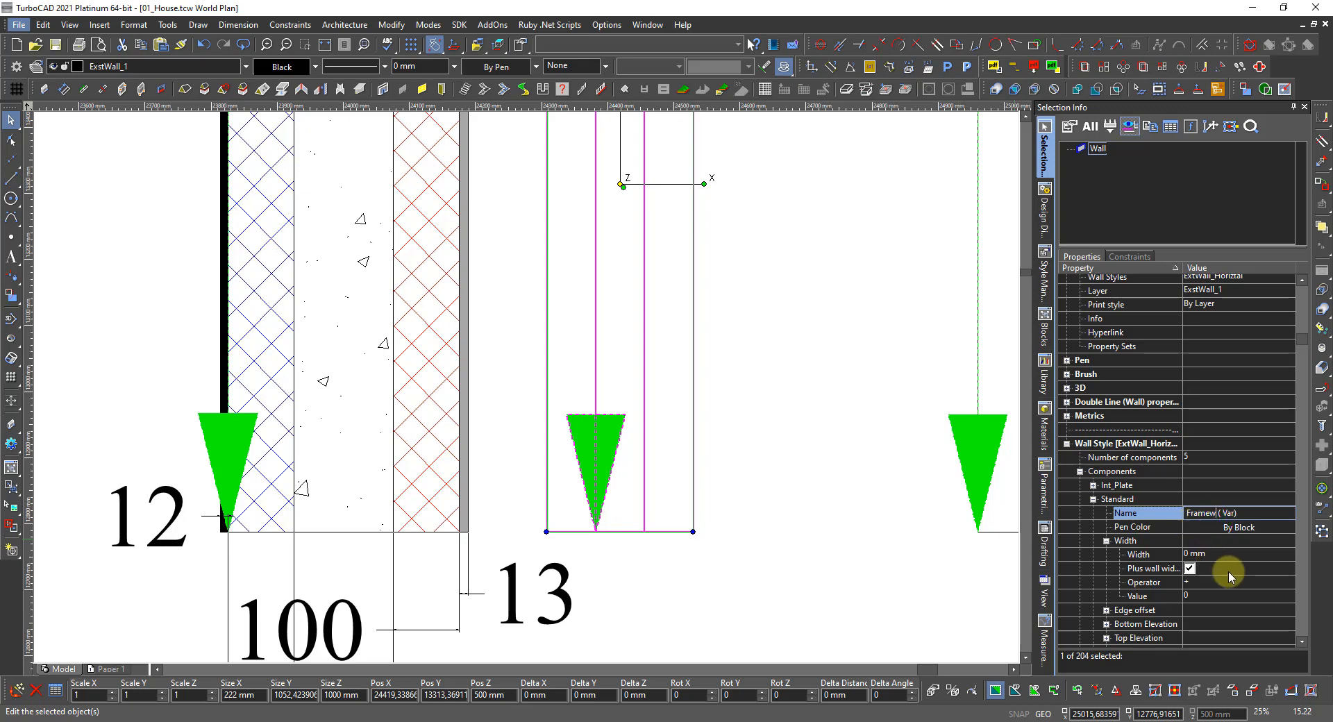
type("ork")
key("Return")
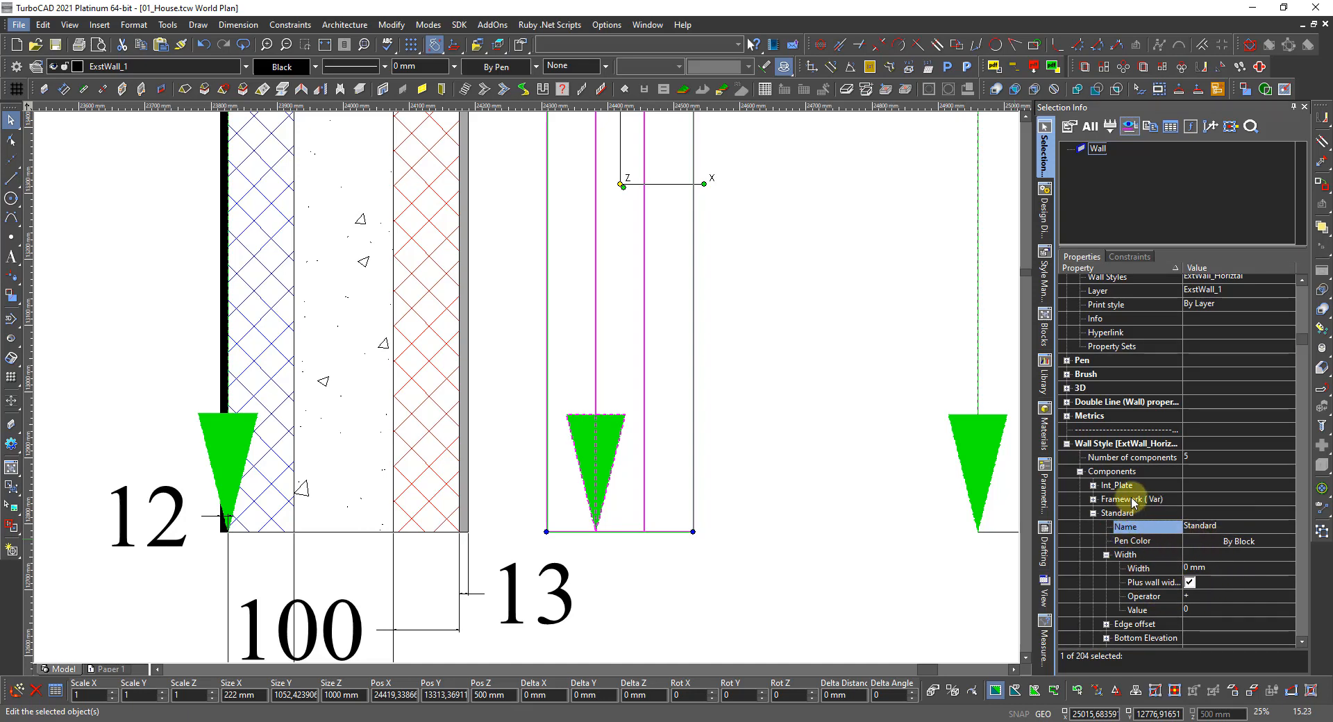
Set the Int_Plate component's width to 13 mm and its edge offset to 54 mm
left_click(1093, 485)
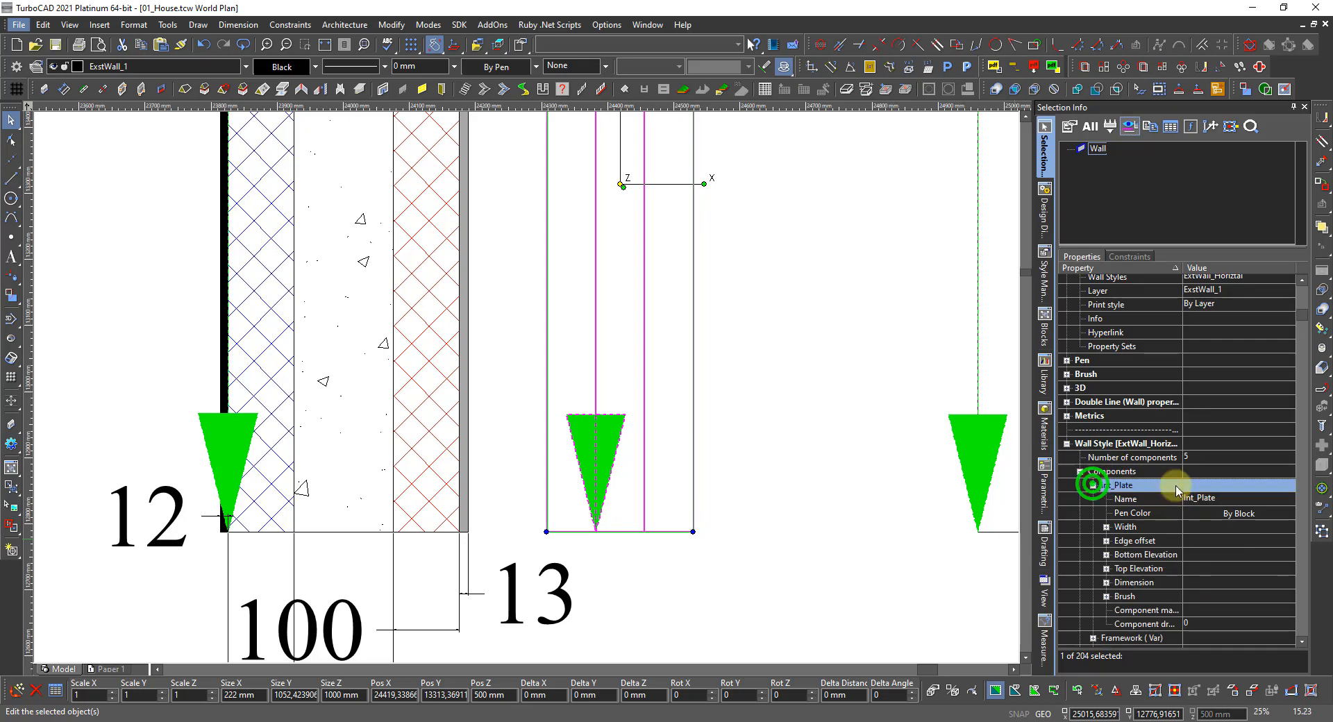
left_click(1106, 526)
left_click(1207, 539)
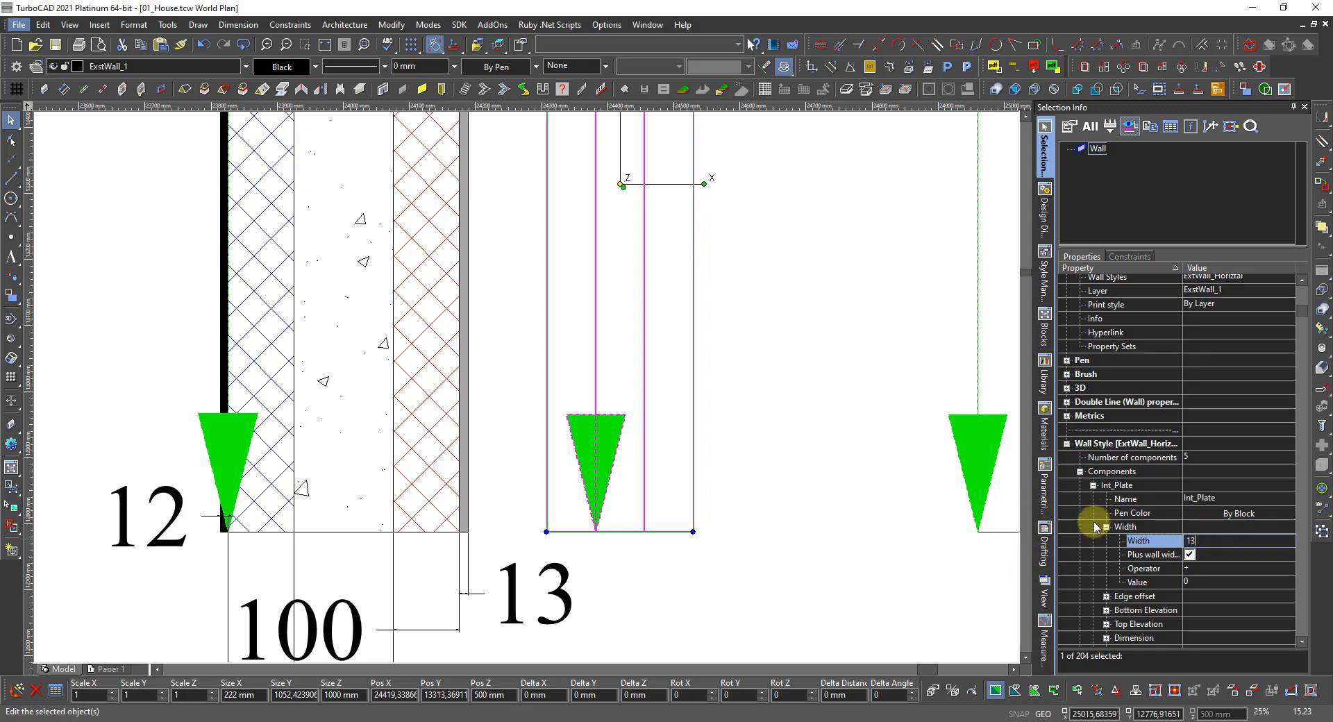
left_click(1190, 556)
left_click(1106, 597)
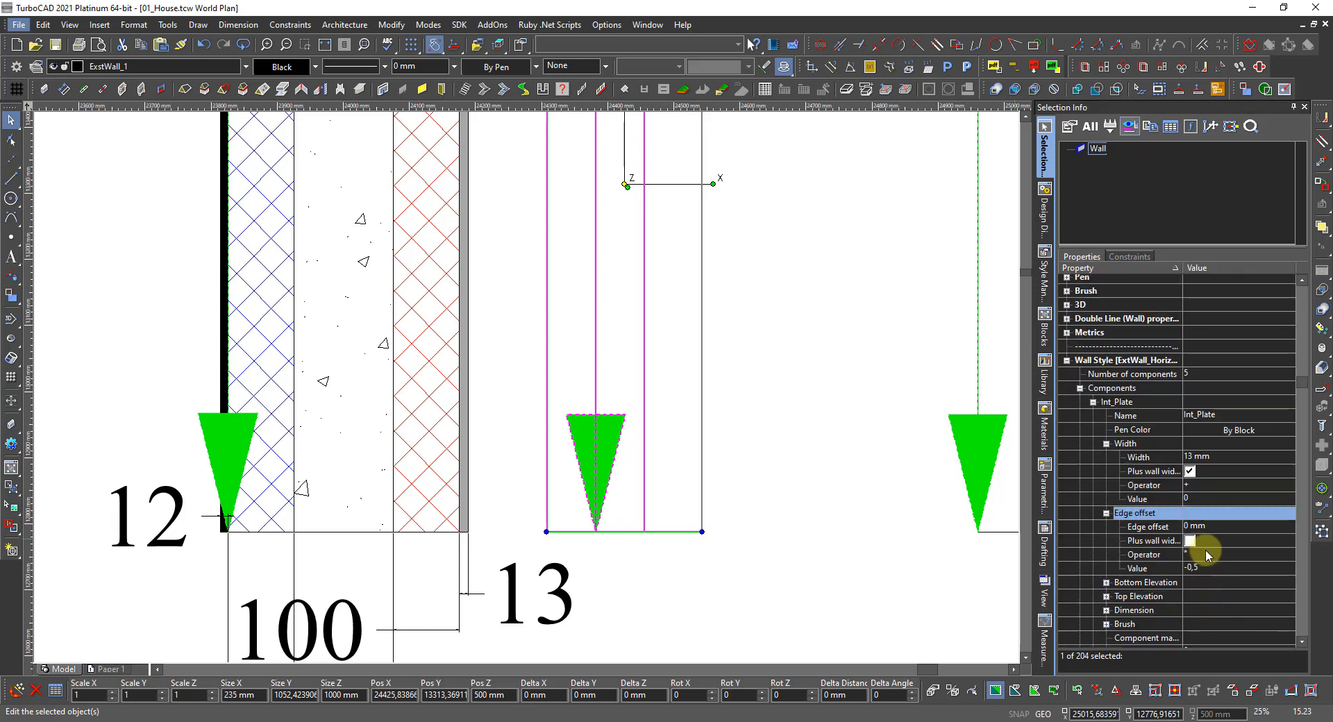
left_click(1215, 528)
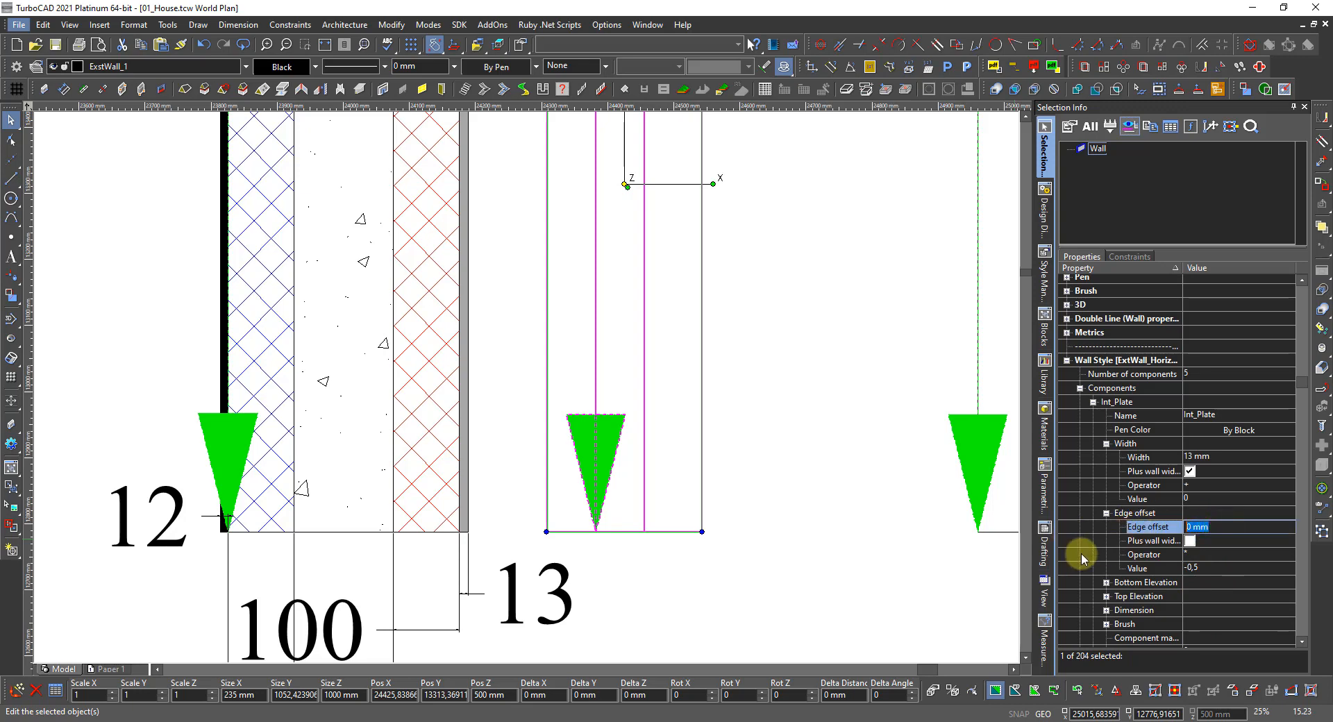
key("Return")
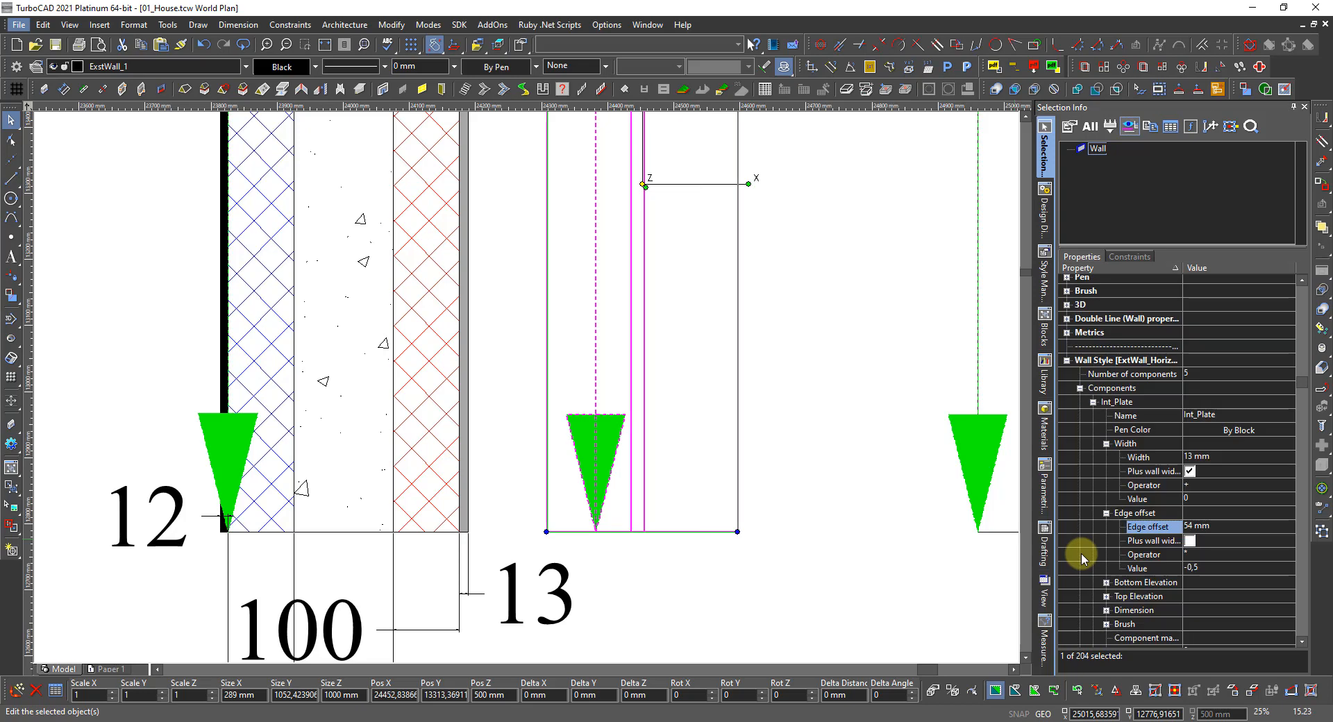
Switch to the calculator, add 12, 23 and 19 to check the edge offset, and close it
key("XF86Calculator")
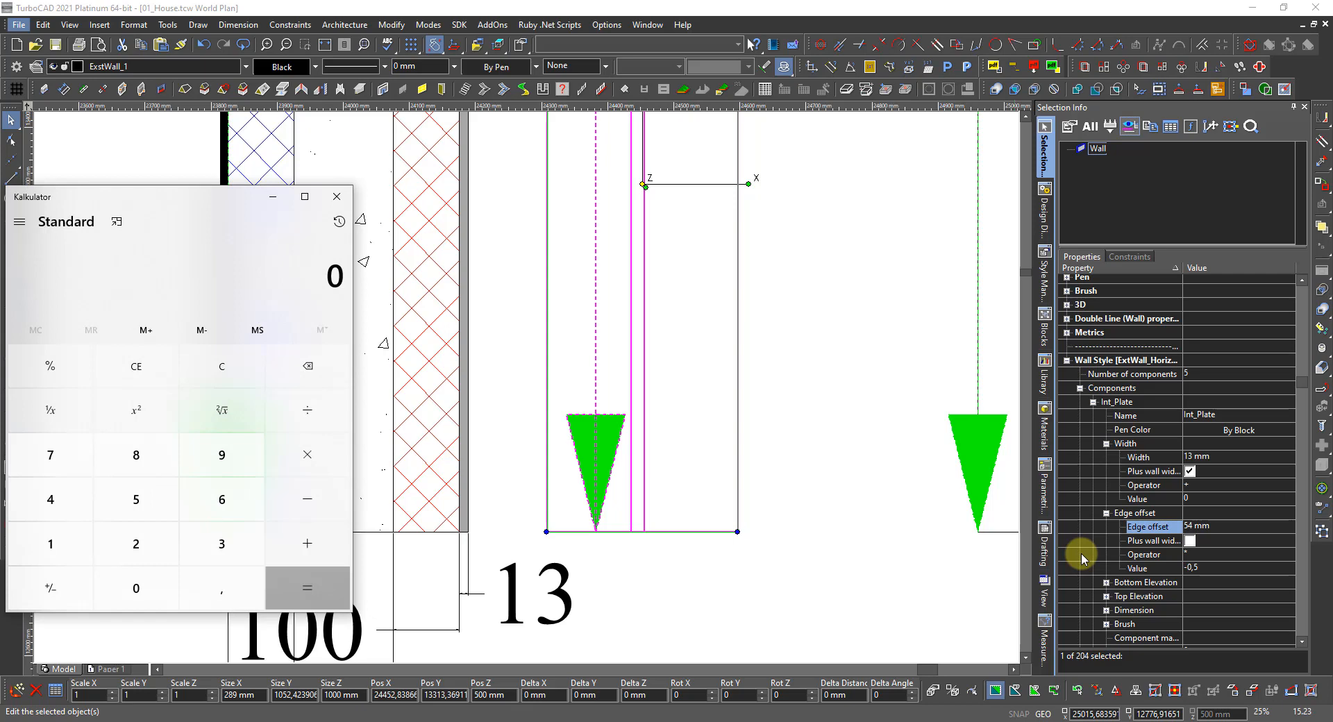
type("12")
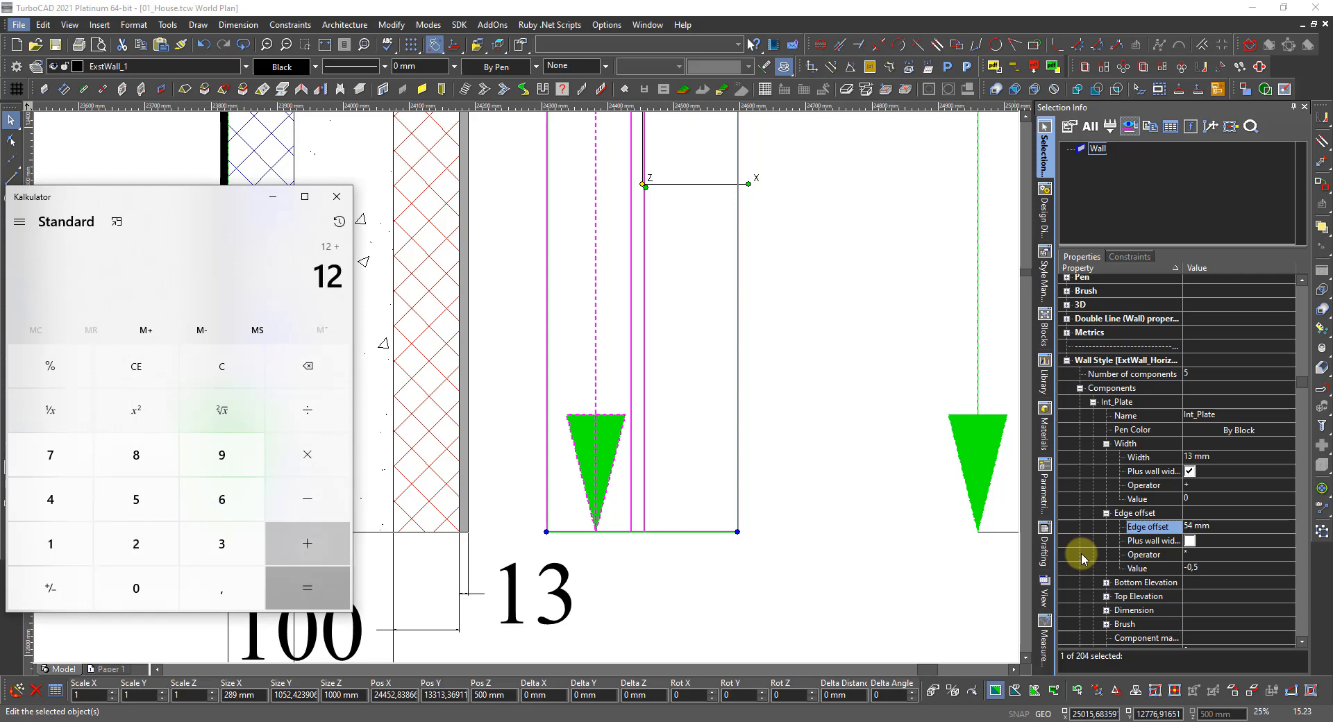
key("plus")
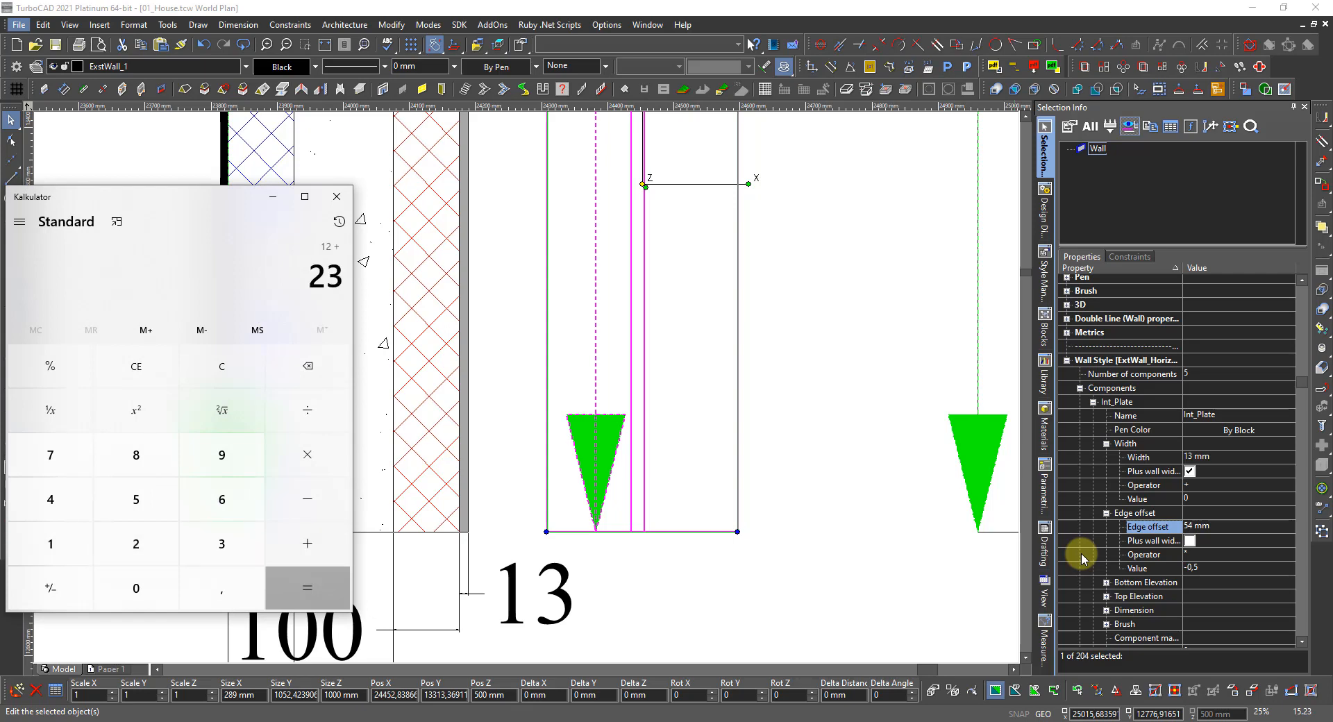
type("19")
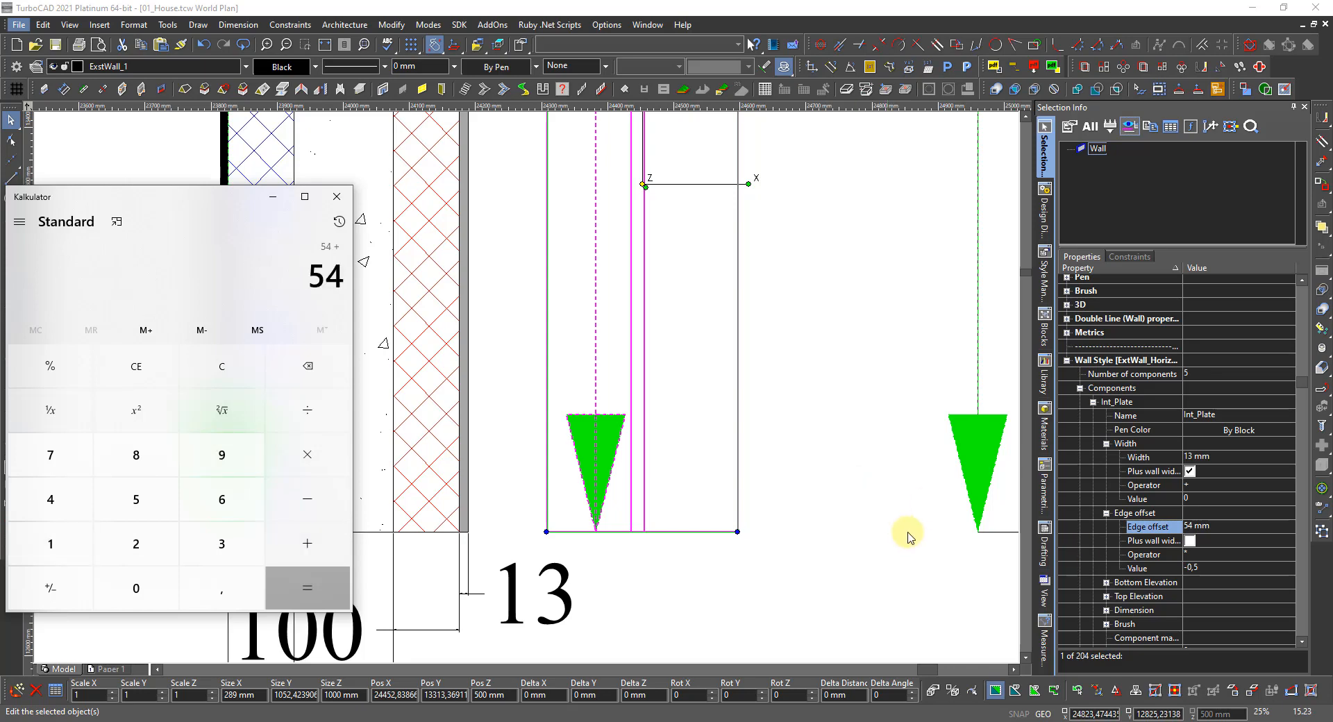
left_click(338, 199)
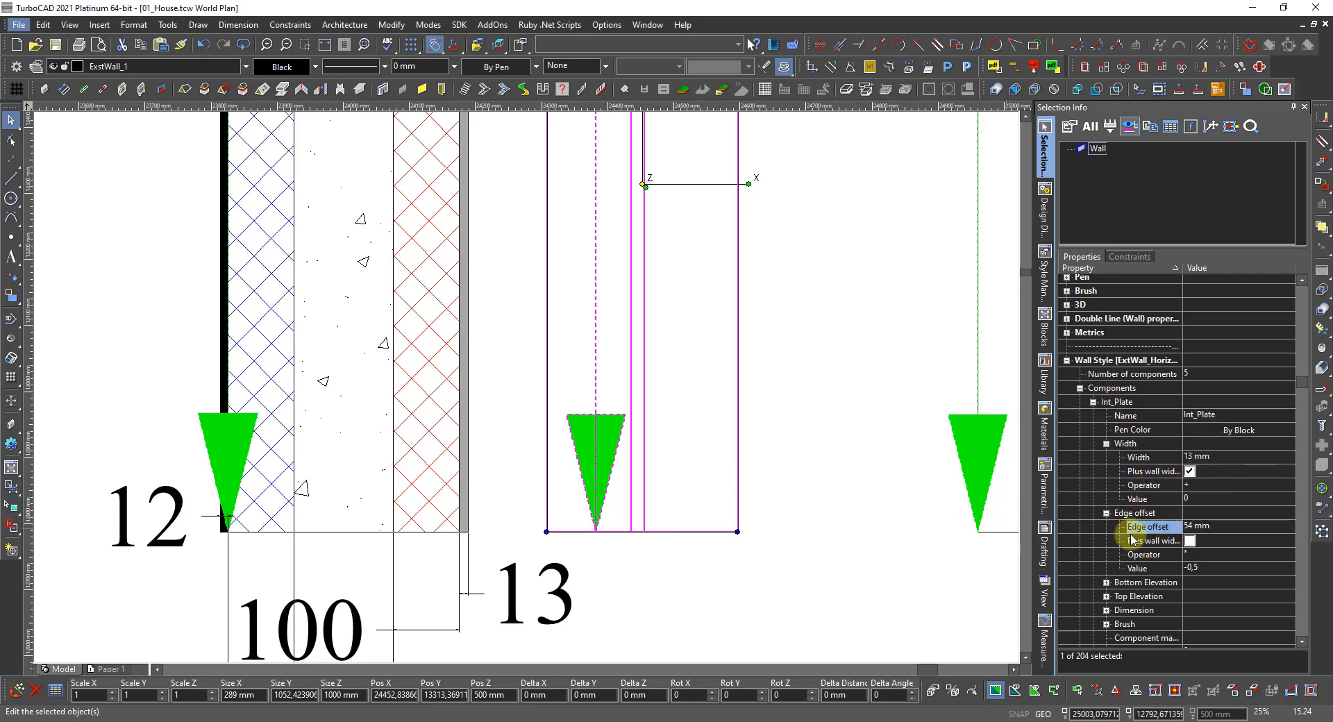
Set the Int_Plate component's brush pattern to Solid and exclude the wall width from its width
left_click(1106, 626)
scroll(1190, 617, "down", 2)
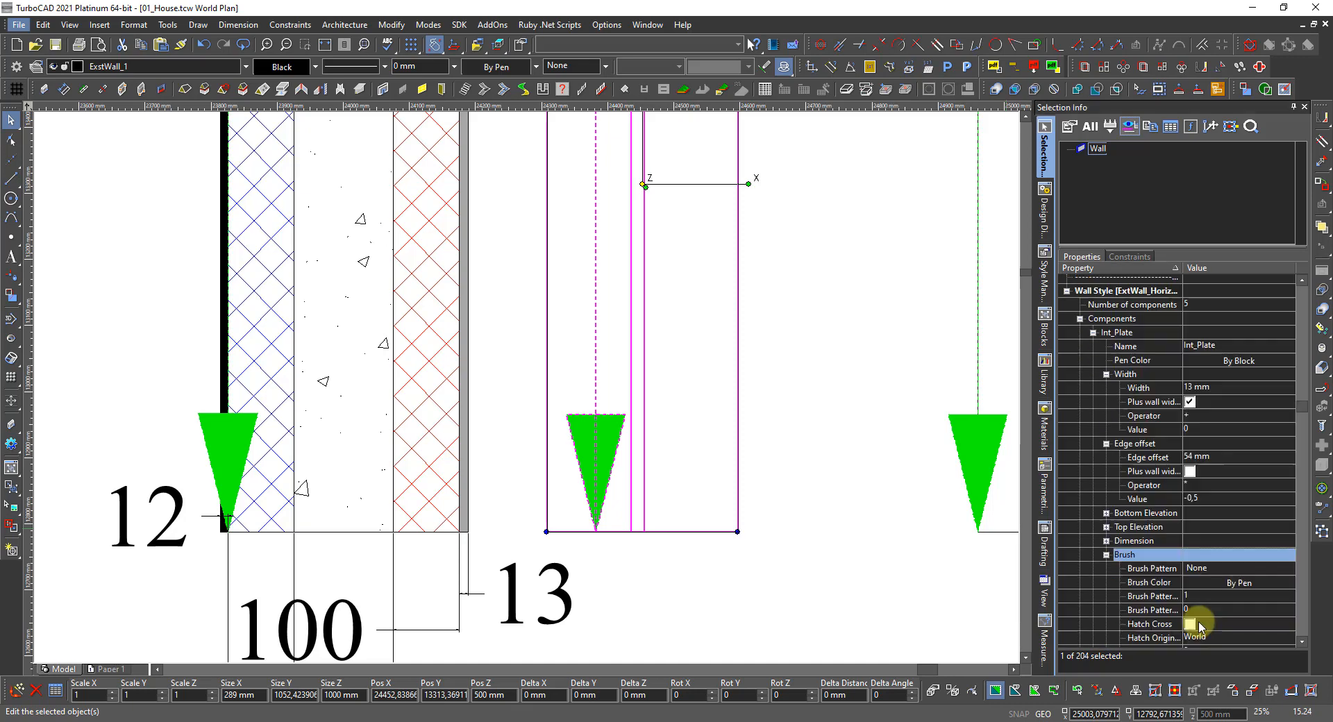
left_click(1198, 554)
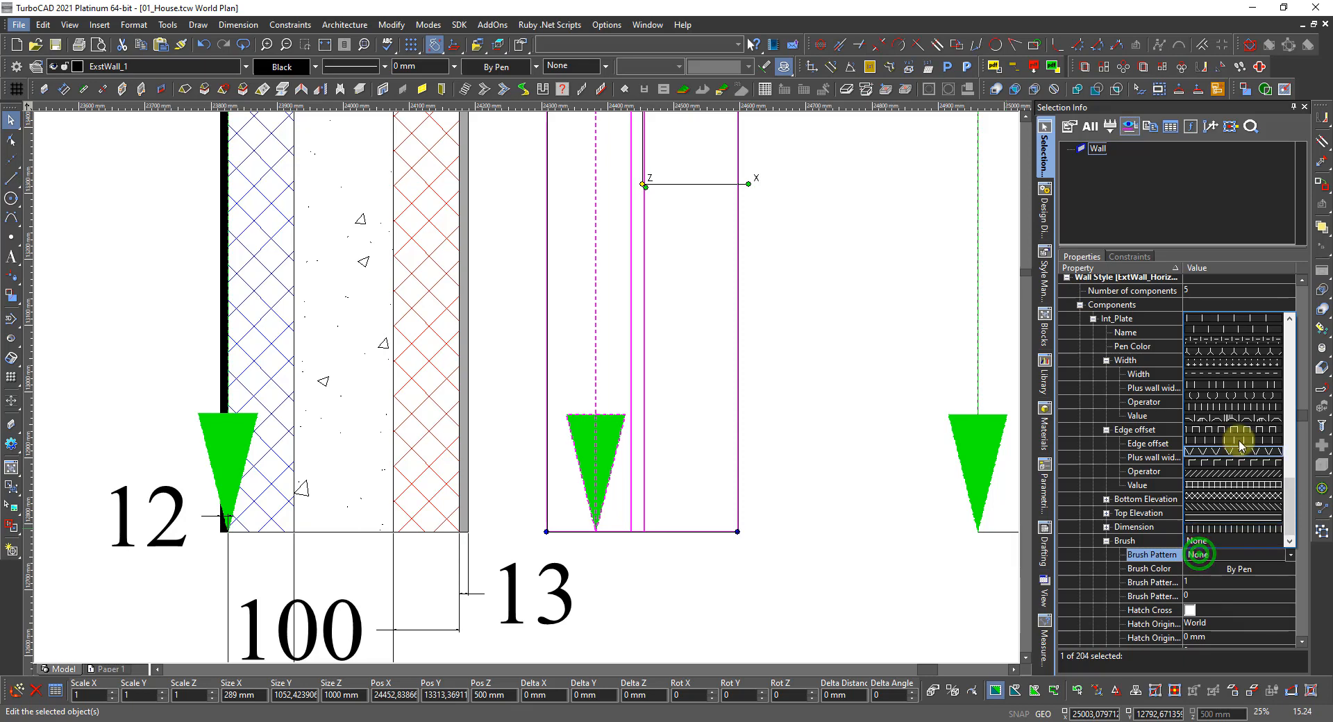
left_click_drag(1287, 499, 1290, 327)
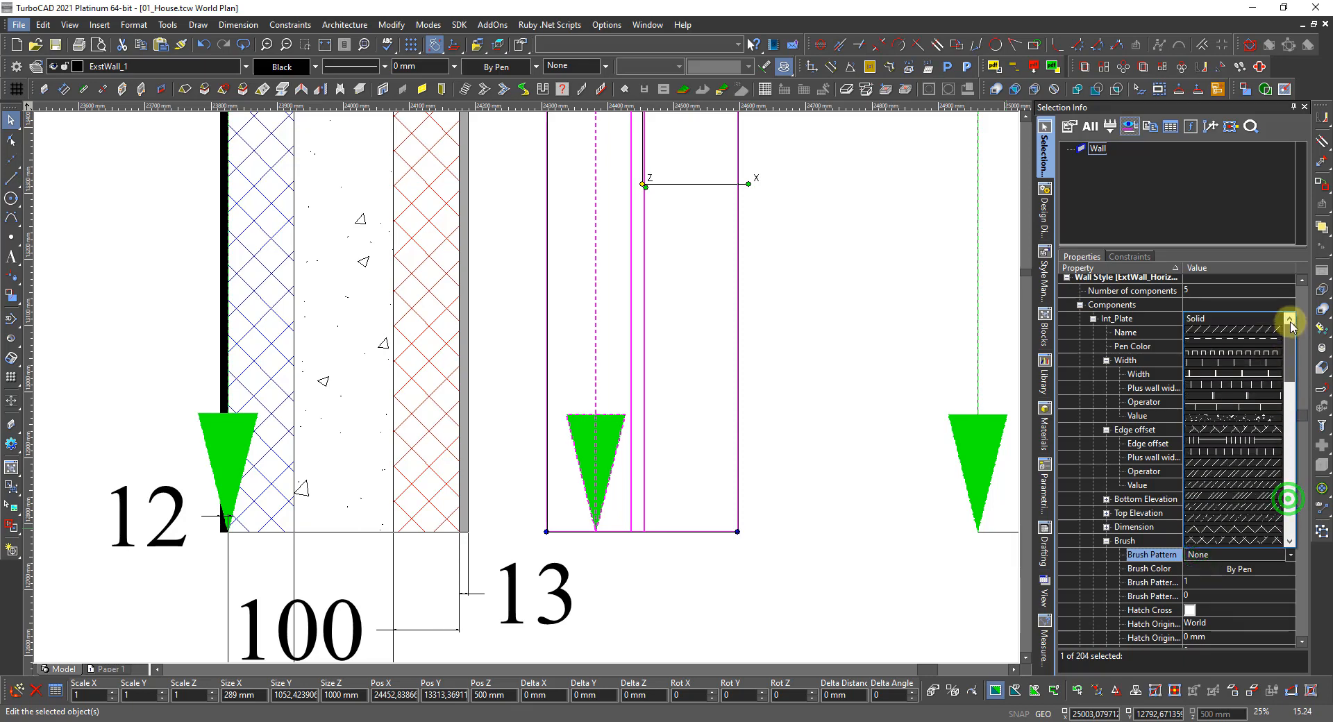
left_click(1247, 319)
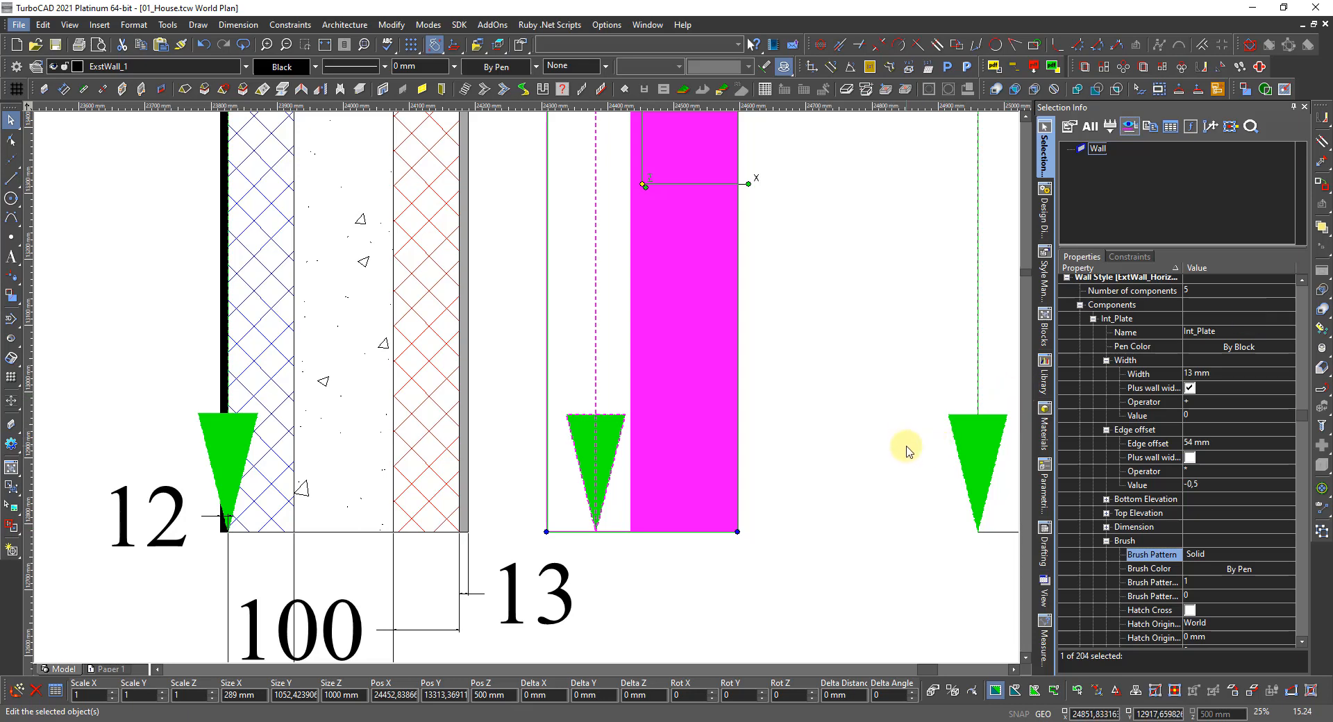
left_click(1190, 388)
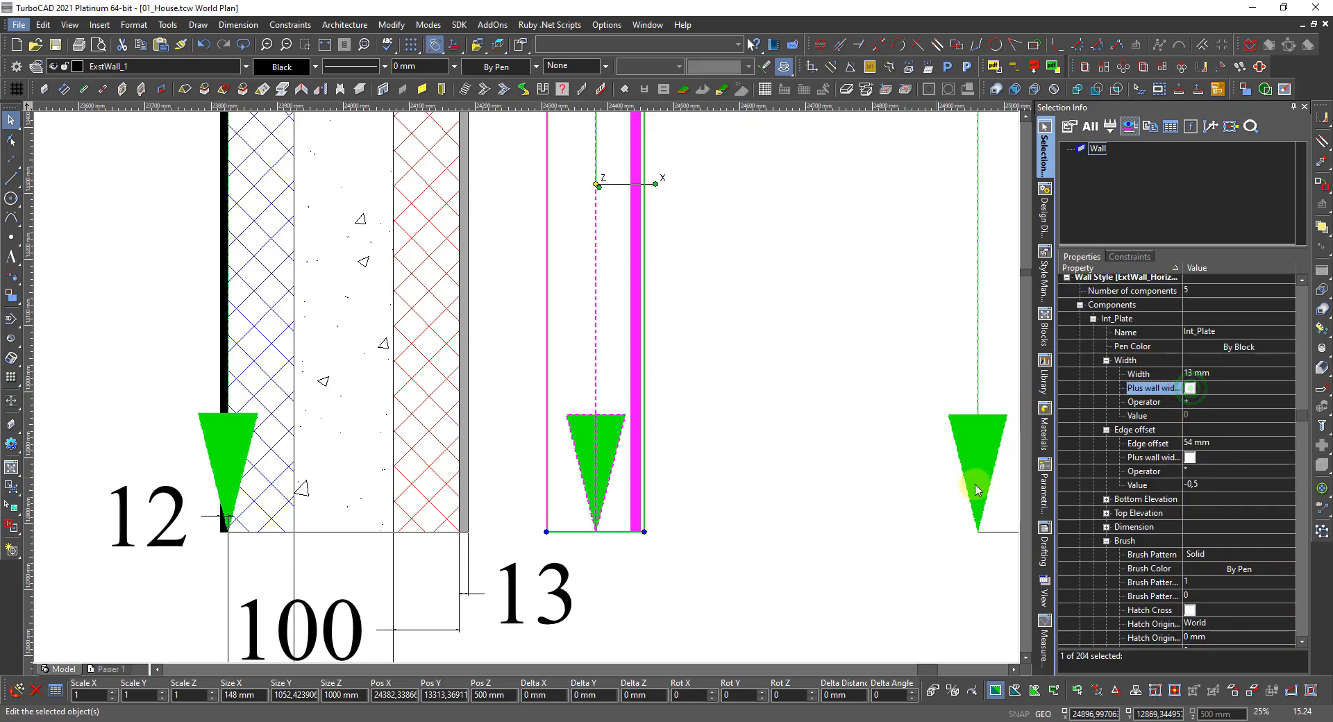
Set the Int_Plate component's edge offset to -54 mm and its brush color to Gray
left_click(1188, 443)
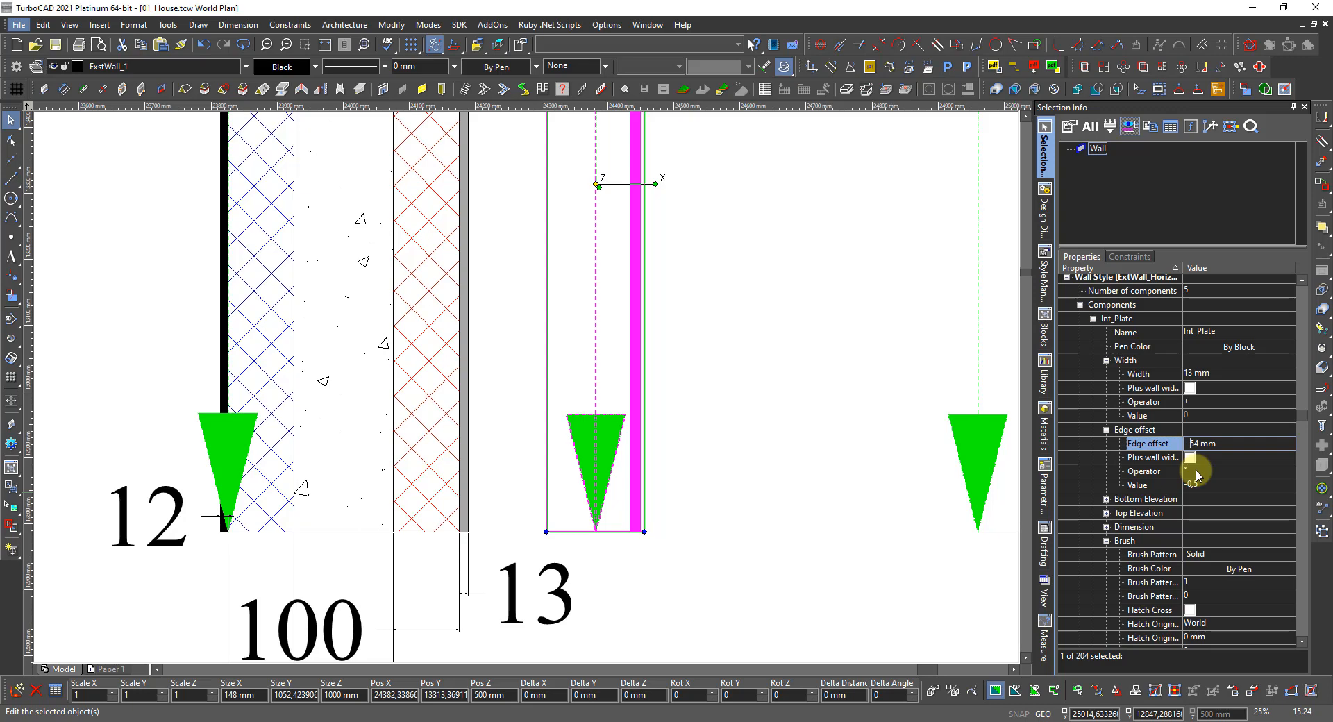
left_click(1194, 472)
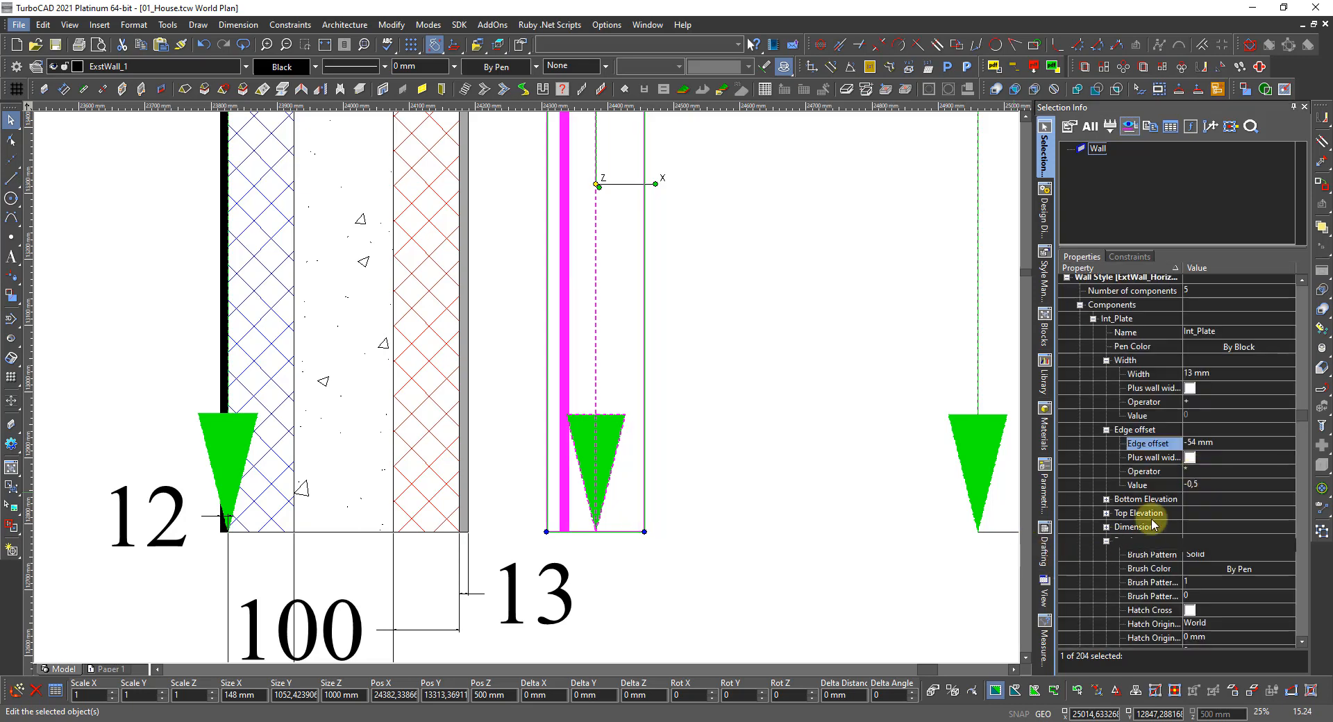
left_click(1216, 571)
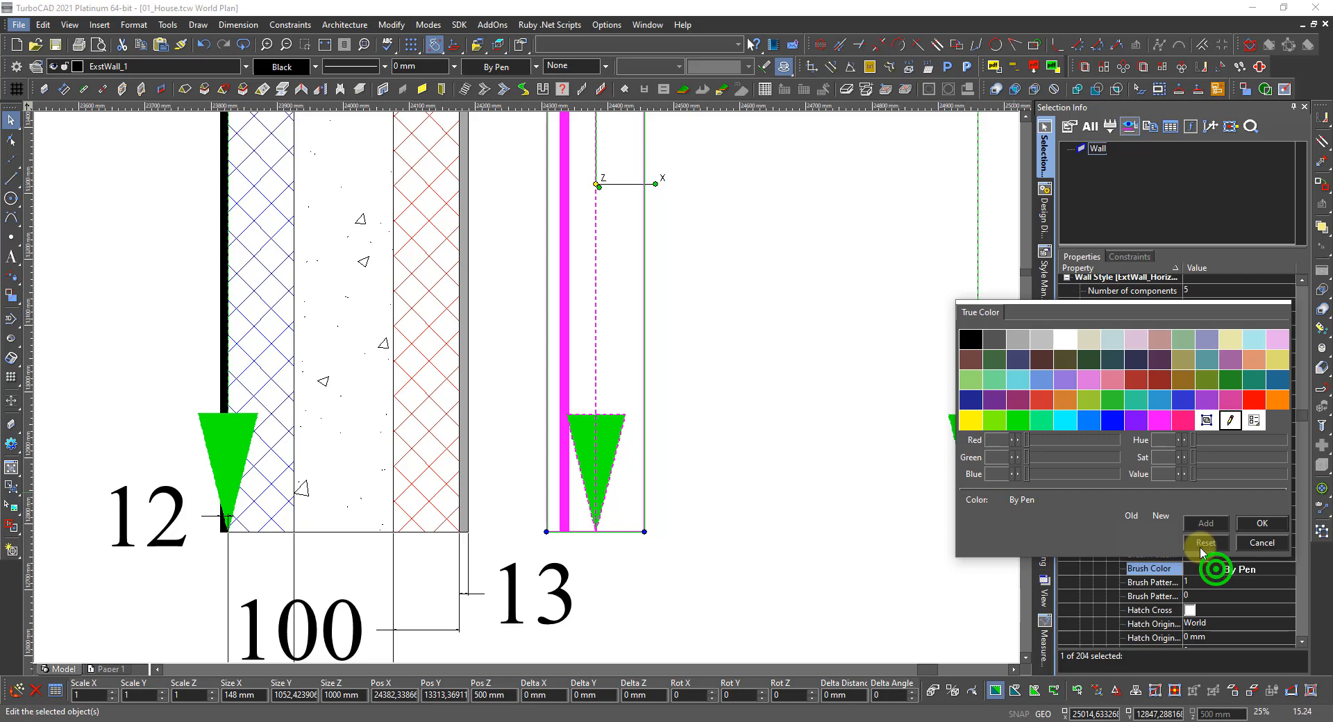
left_click(1015, 343)
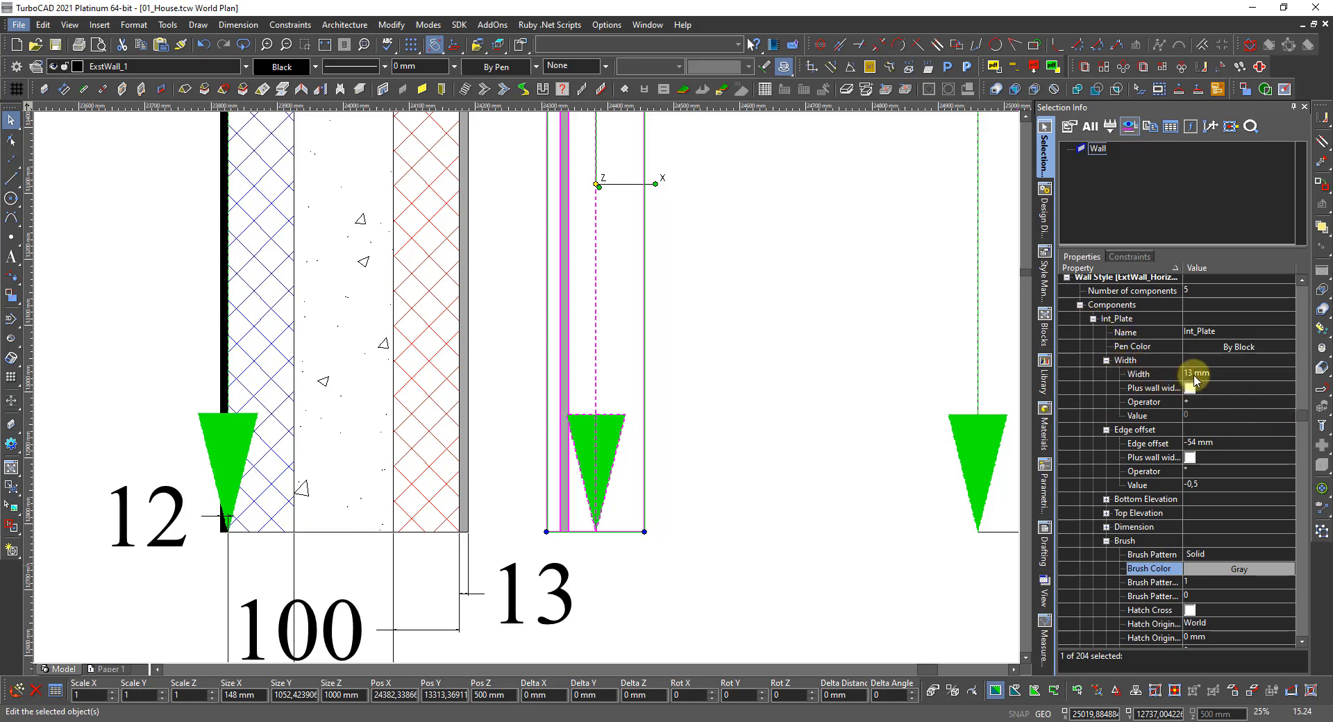
Set the Int_Plate edge offset to 0 mm plus the wall width, with a multiplier value of 1
left_click(1207, 443)
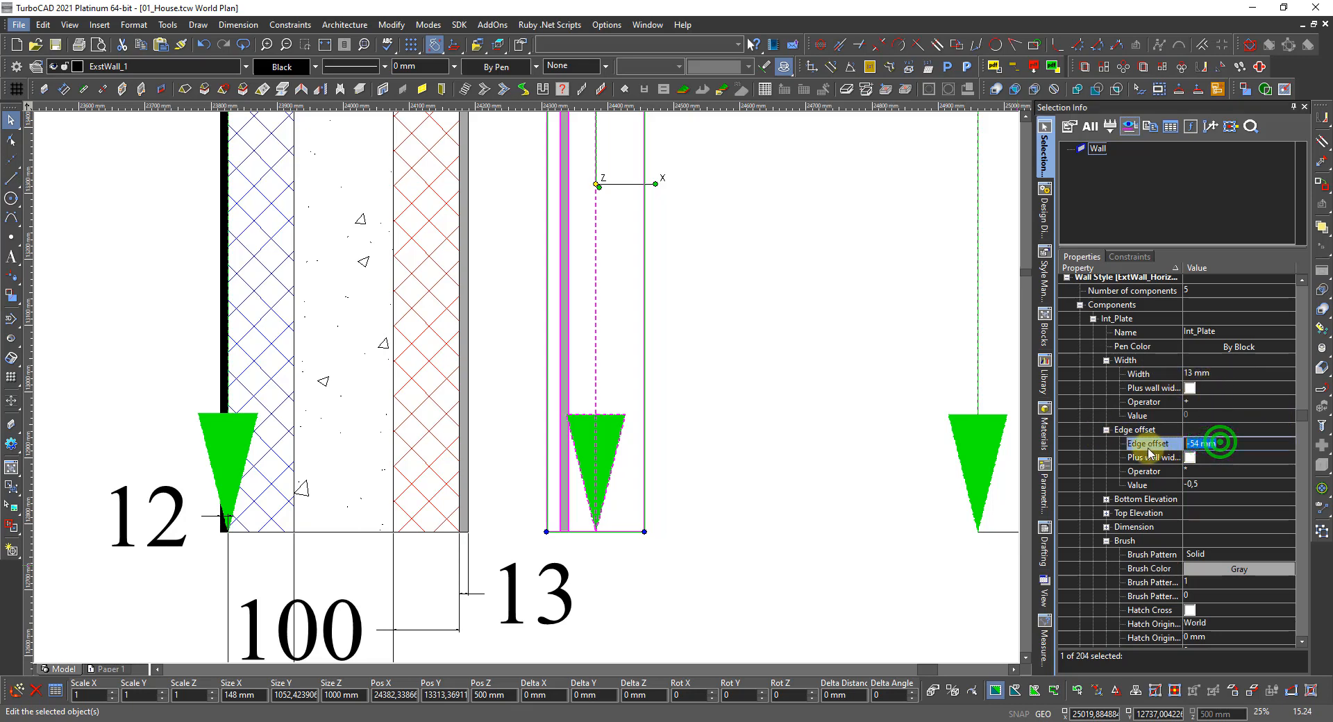
type("0")
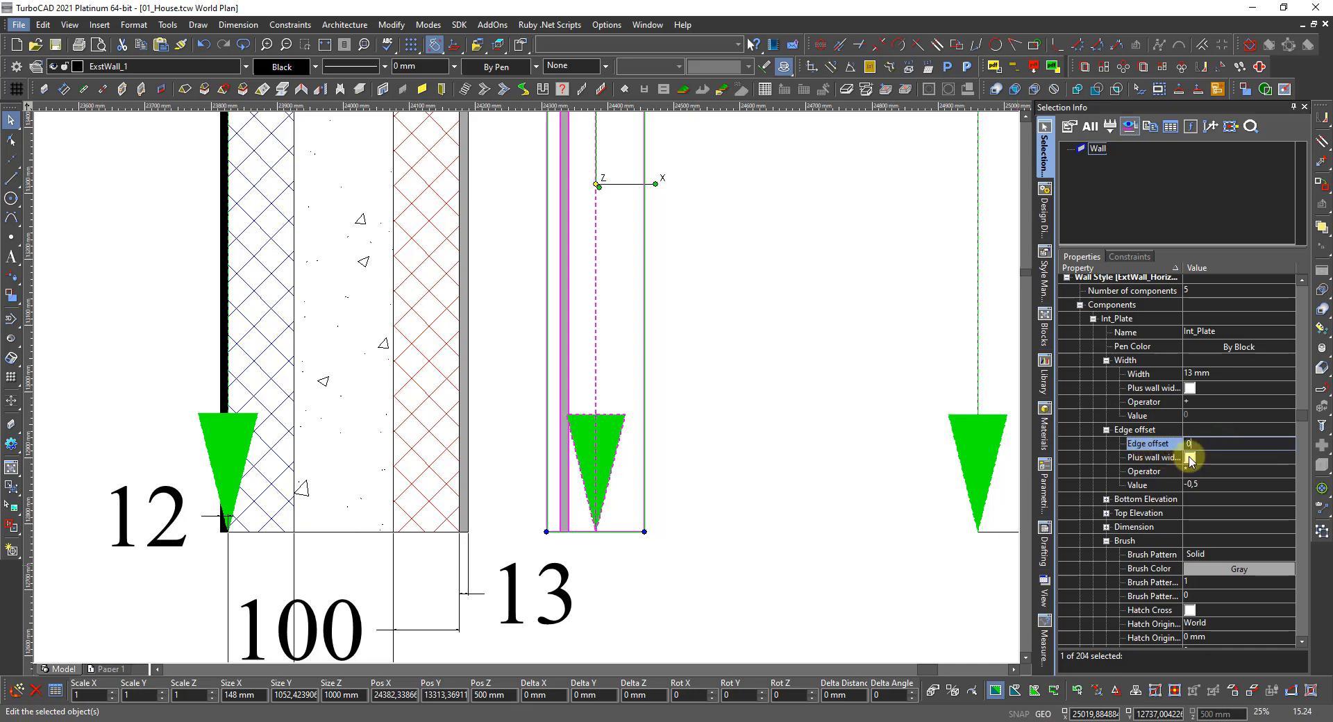
left_click(1190, 458)
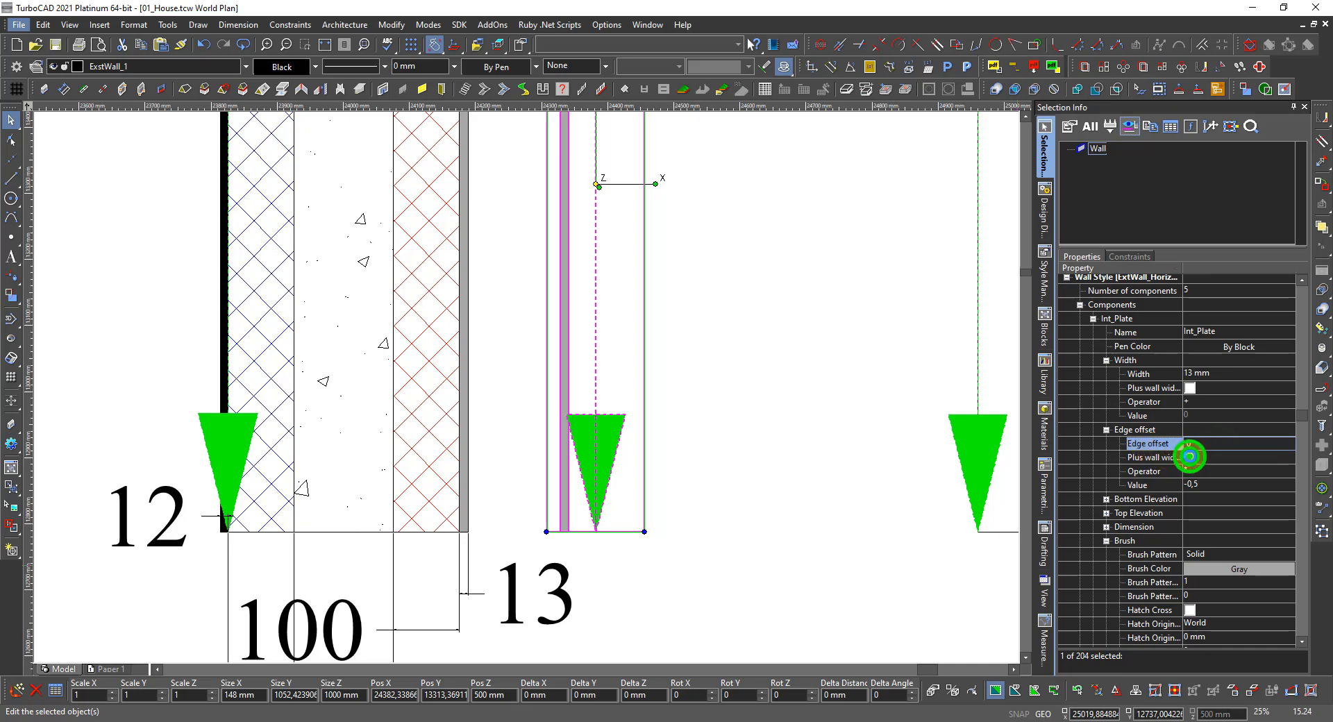
left_click(1208, 486)
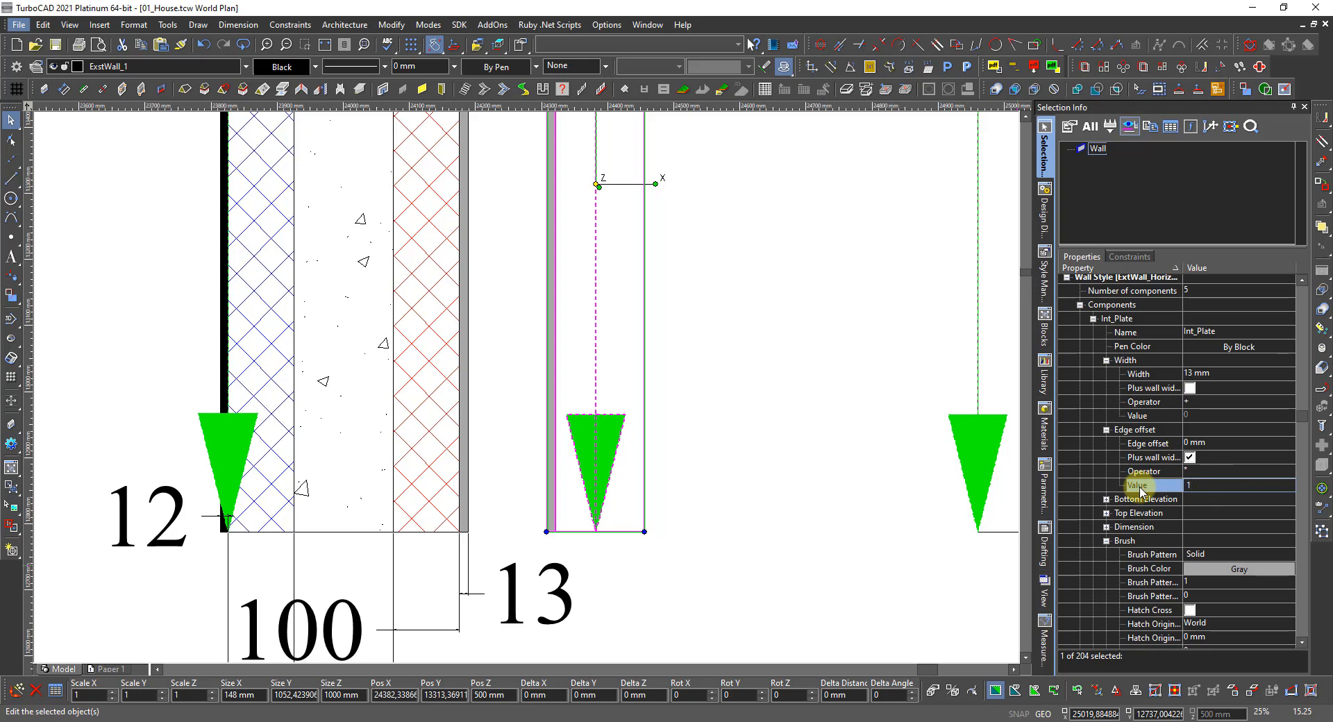
left_click(1140, 486)
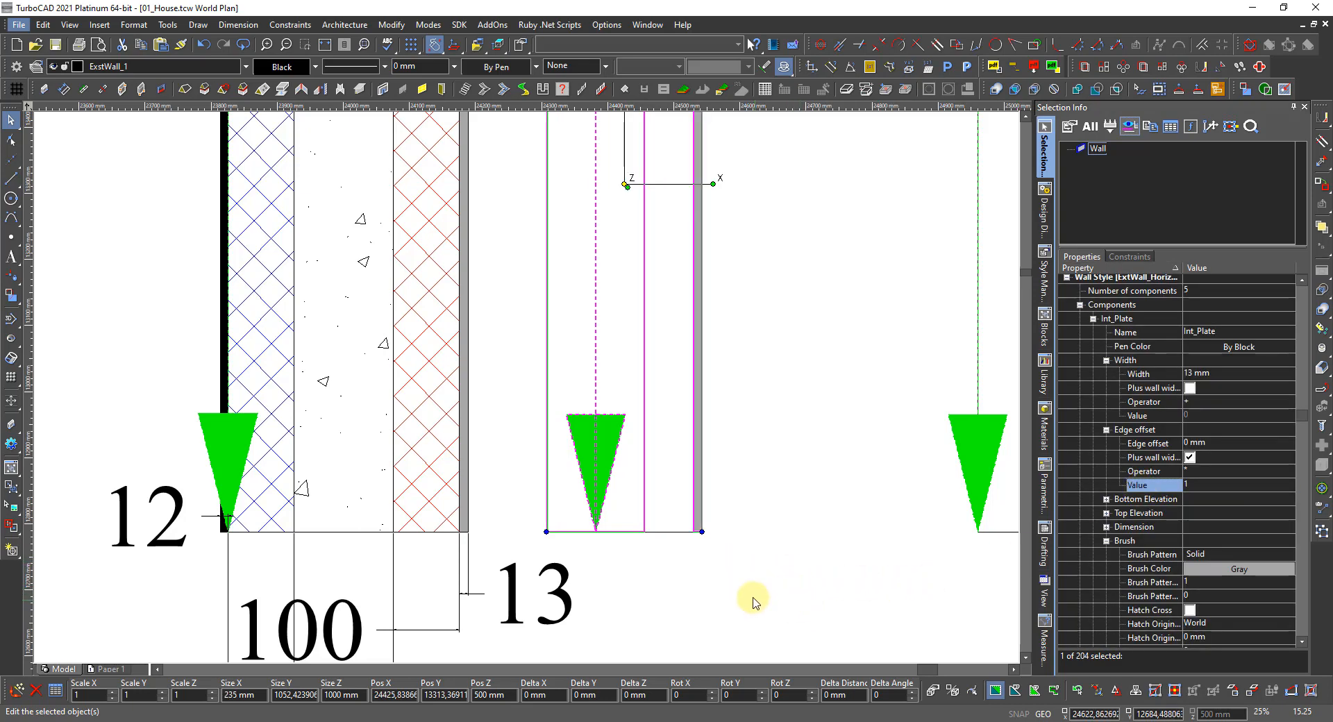
Examine the Int_Plate position with the wall deselected, and review the reselected wall's double line properties
left_click(668, 572)
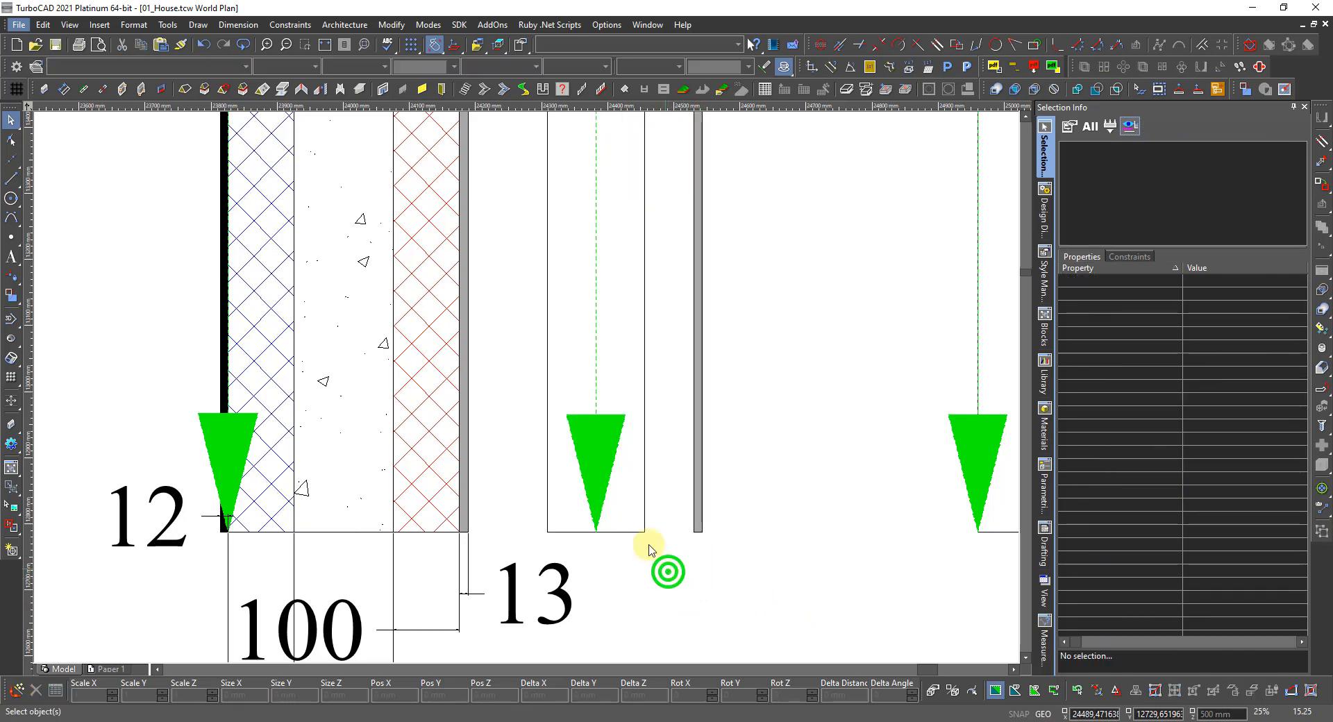
left_click(601, 445)
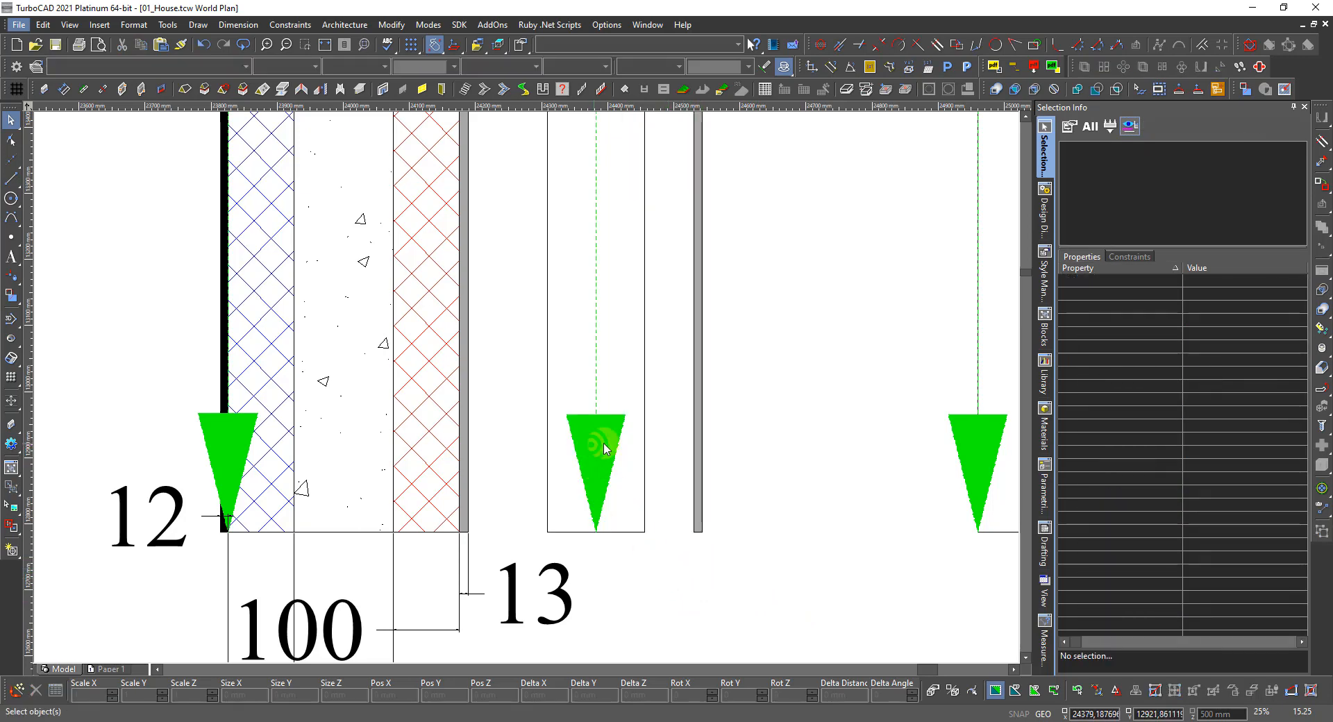
left_click(629, 536)
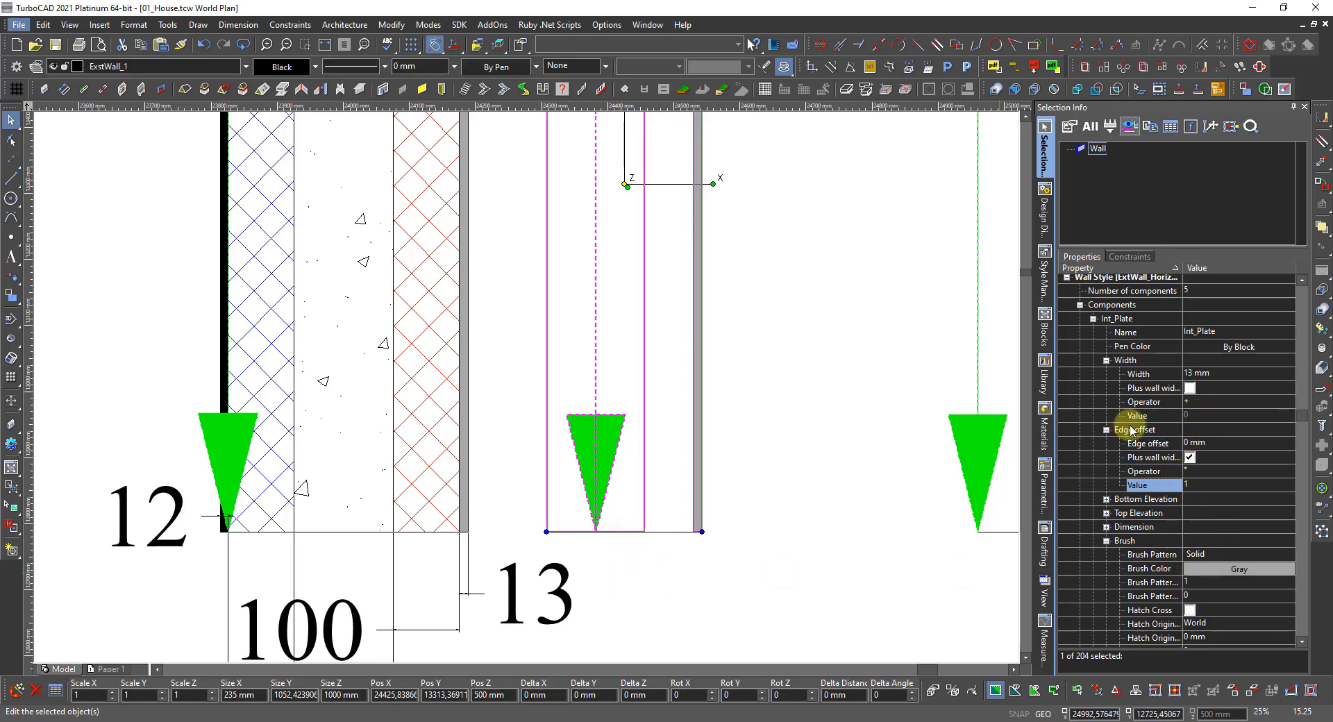
left_click(1190, 457)
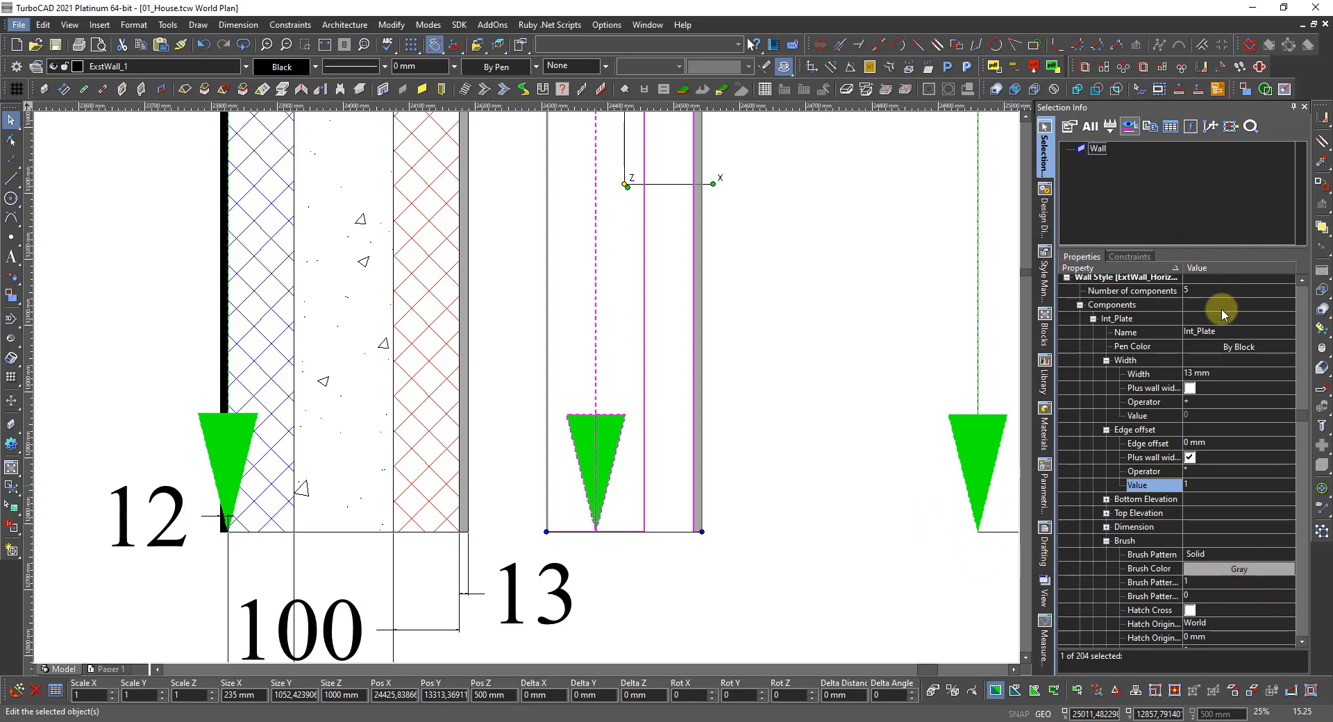
scroll(1222, 310, "up", 5)
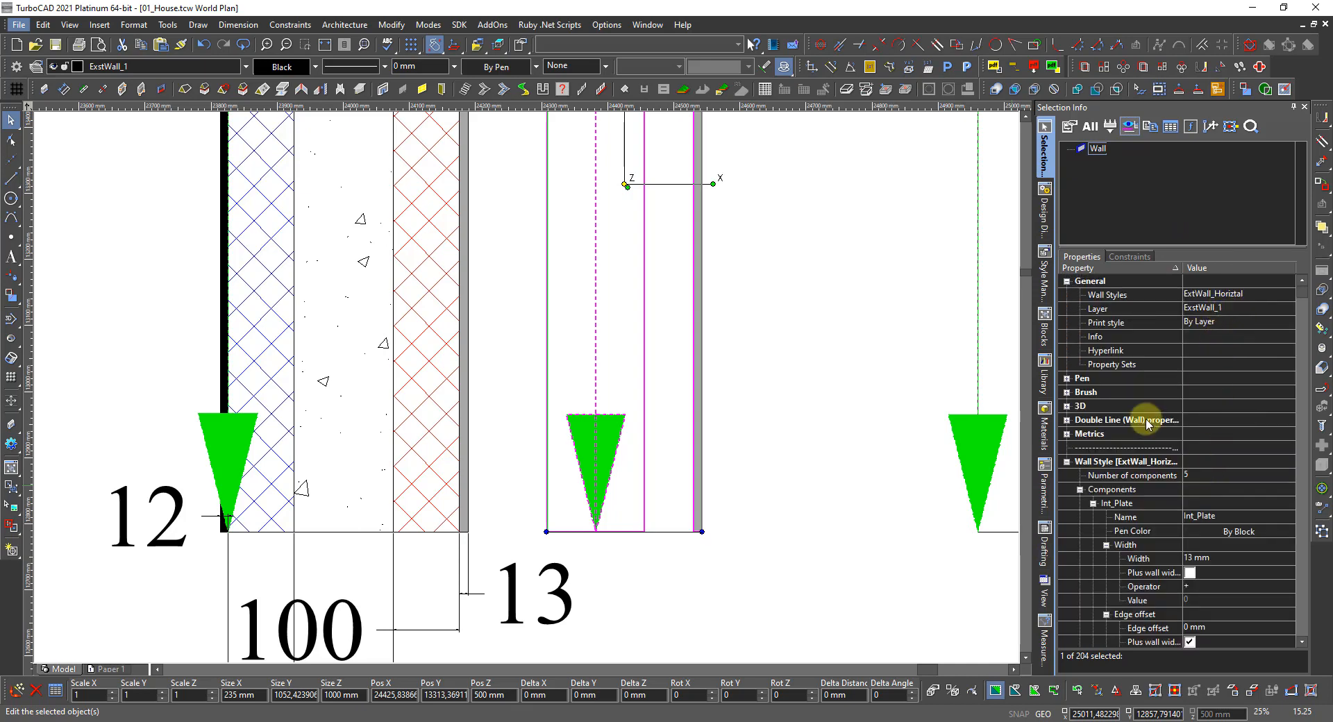
left_click(1067, 421)
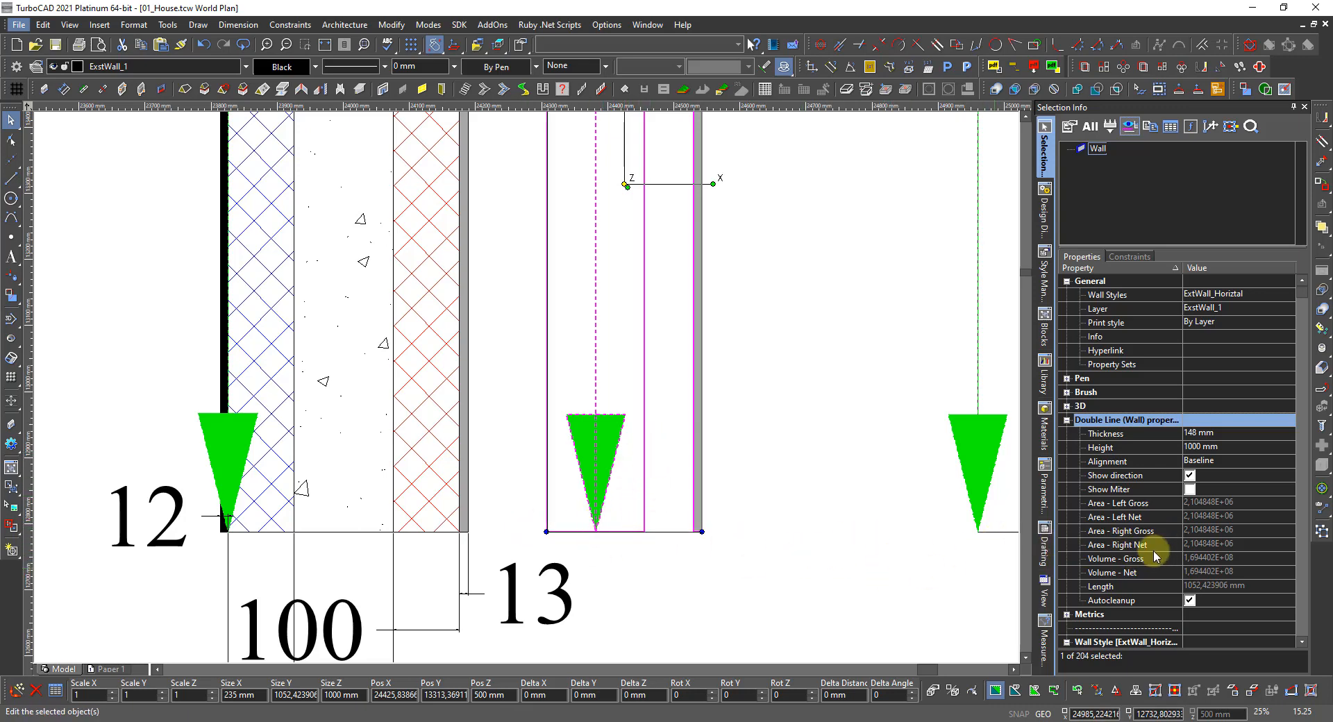
left_click(1068, 421)
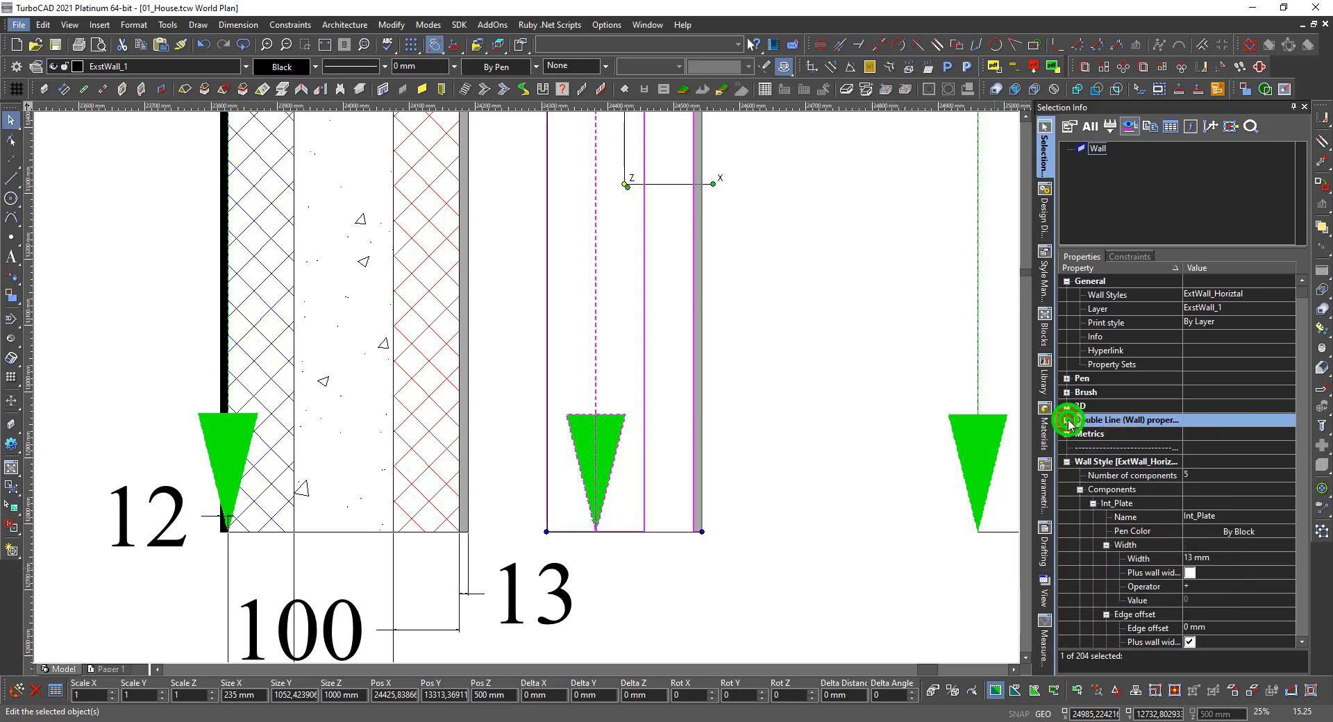
Expand the Framework ( Var) component's width and edge offset settings and exclude the wall width from its edge offset
left_click(1092, 504)
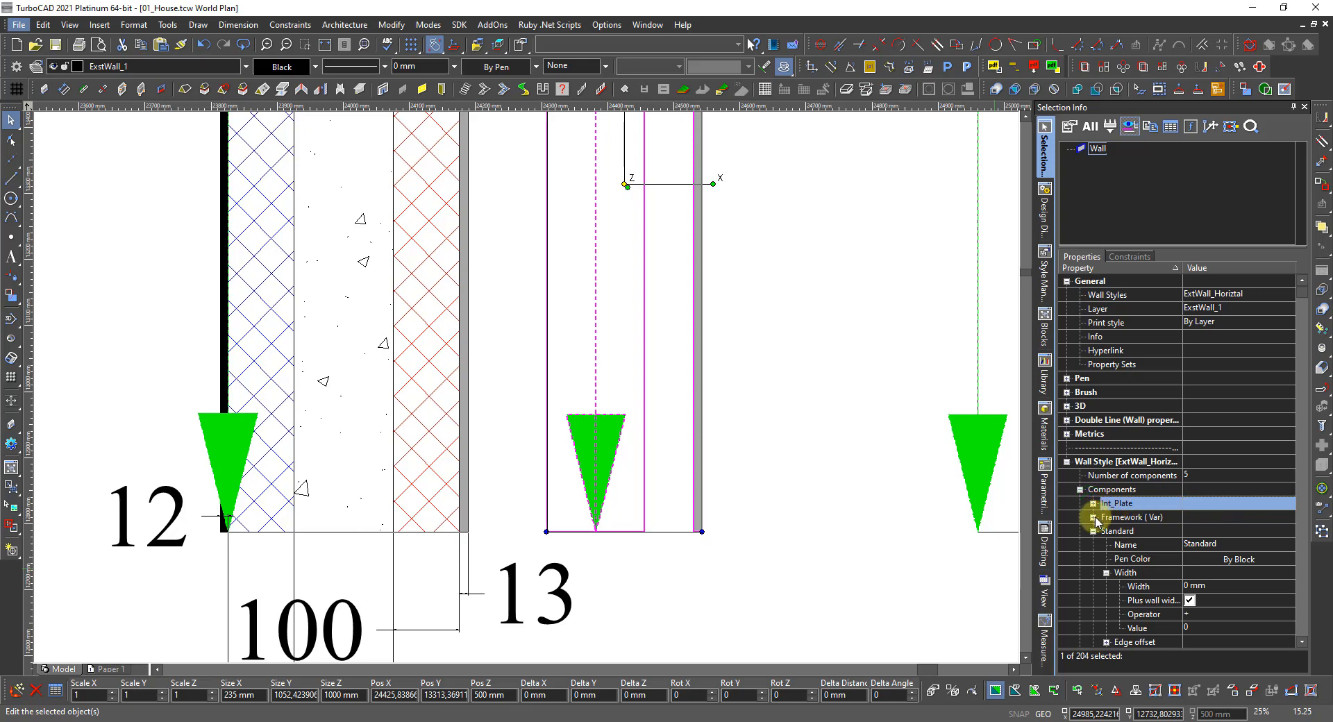
left_click(1094, 518)
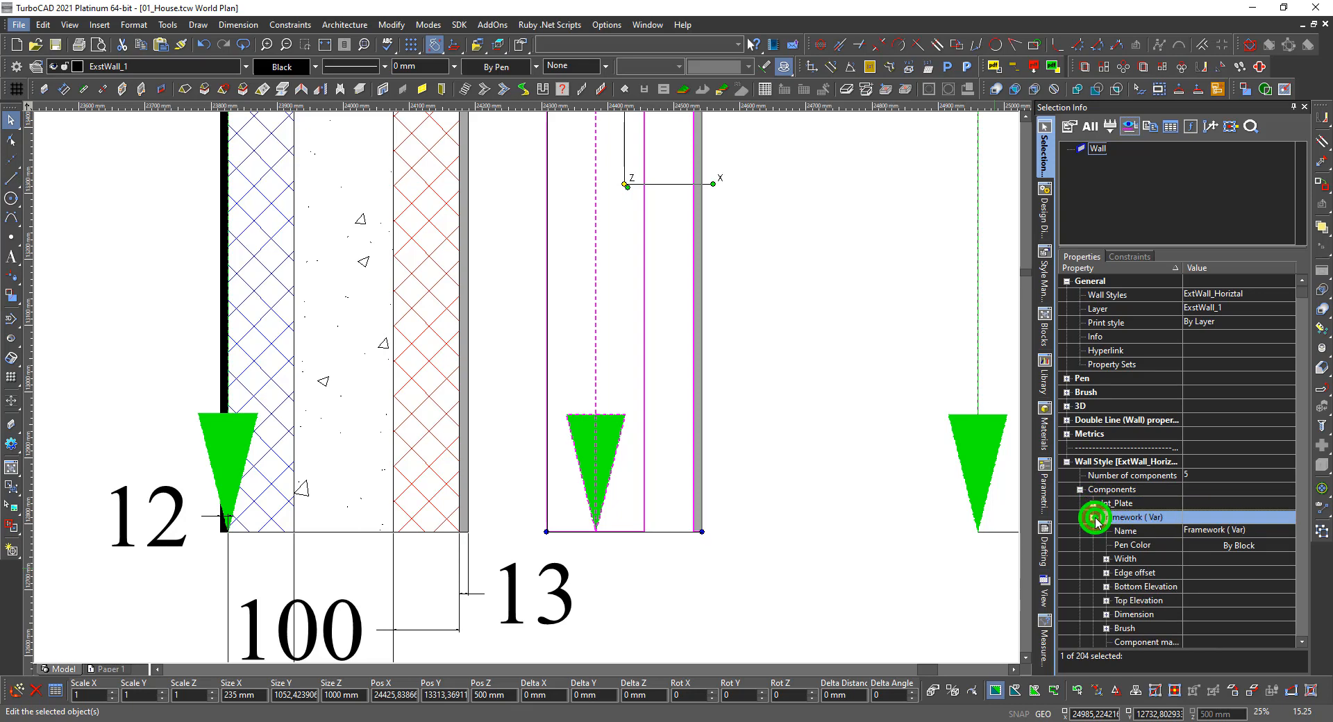
left_click(1106, 559)
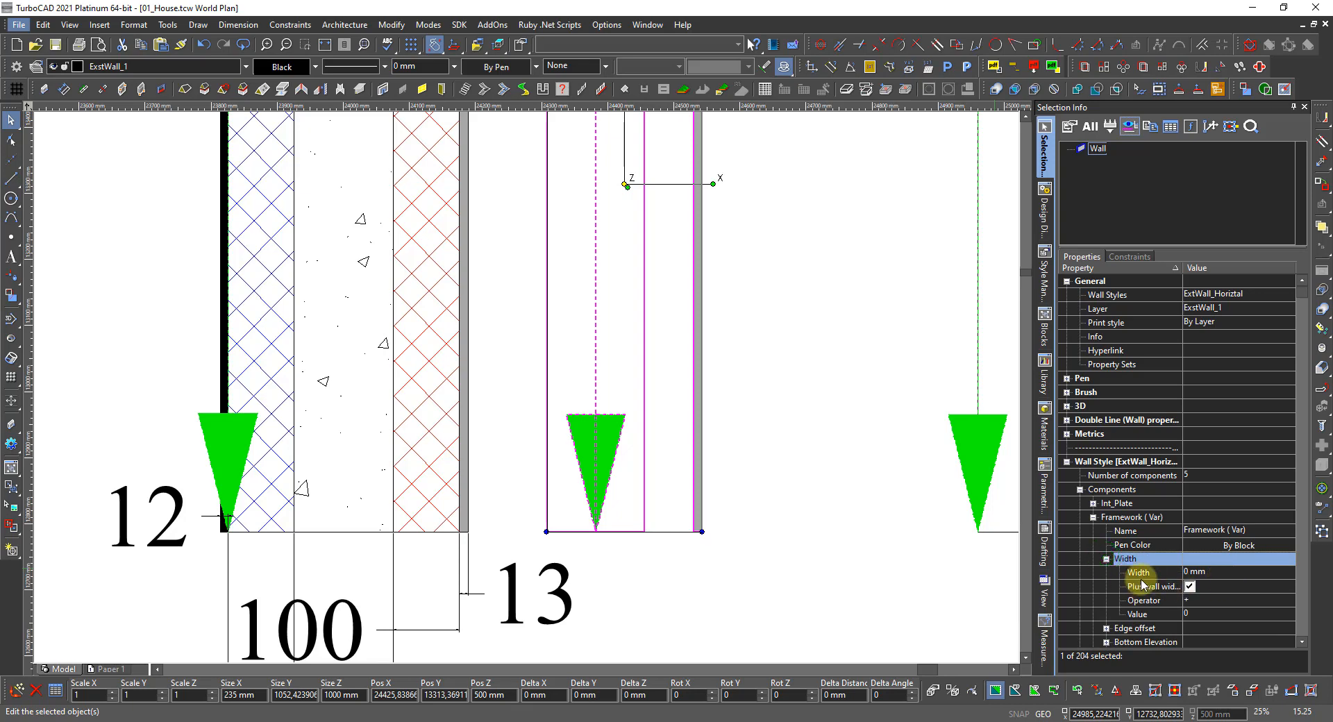
scroll(1214, 589, "down", 1)
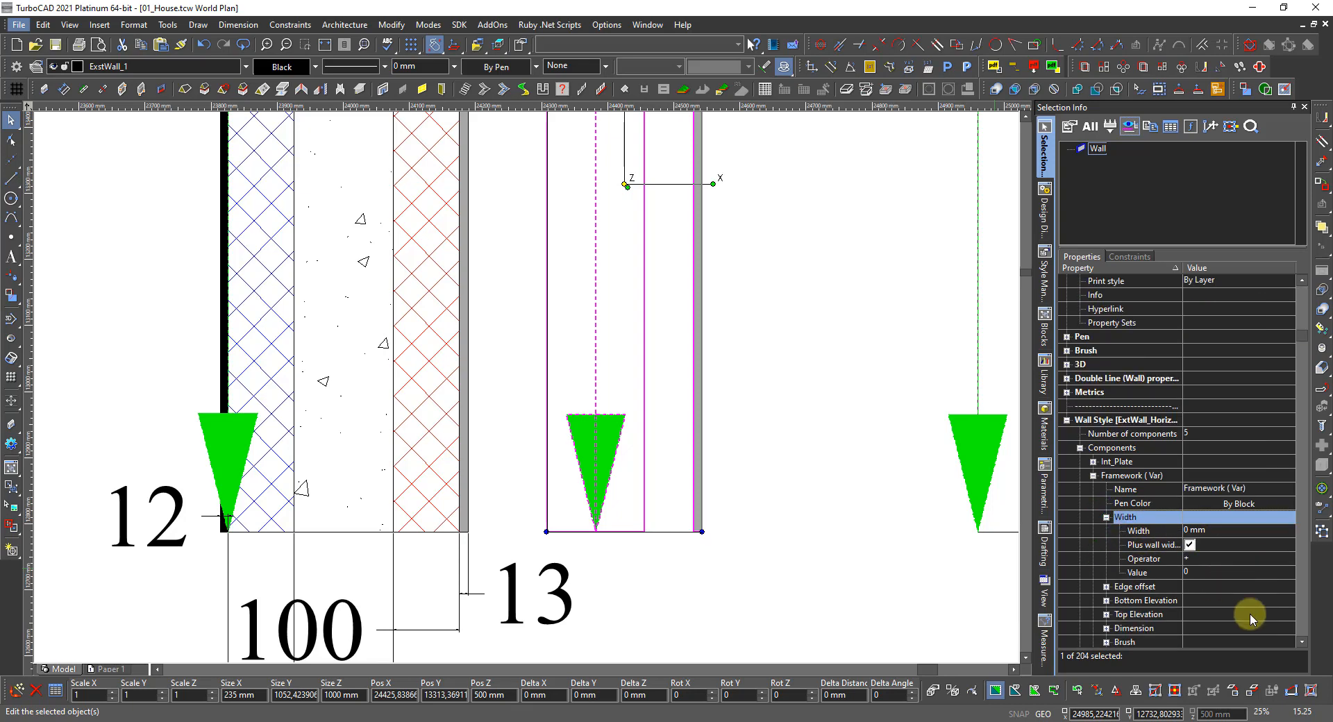
left_click(1105, 588)
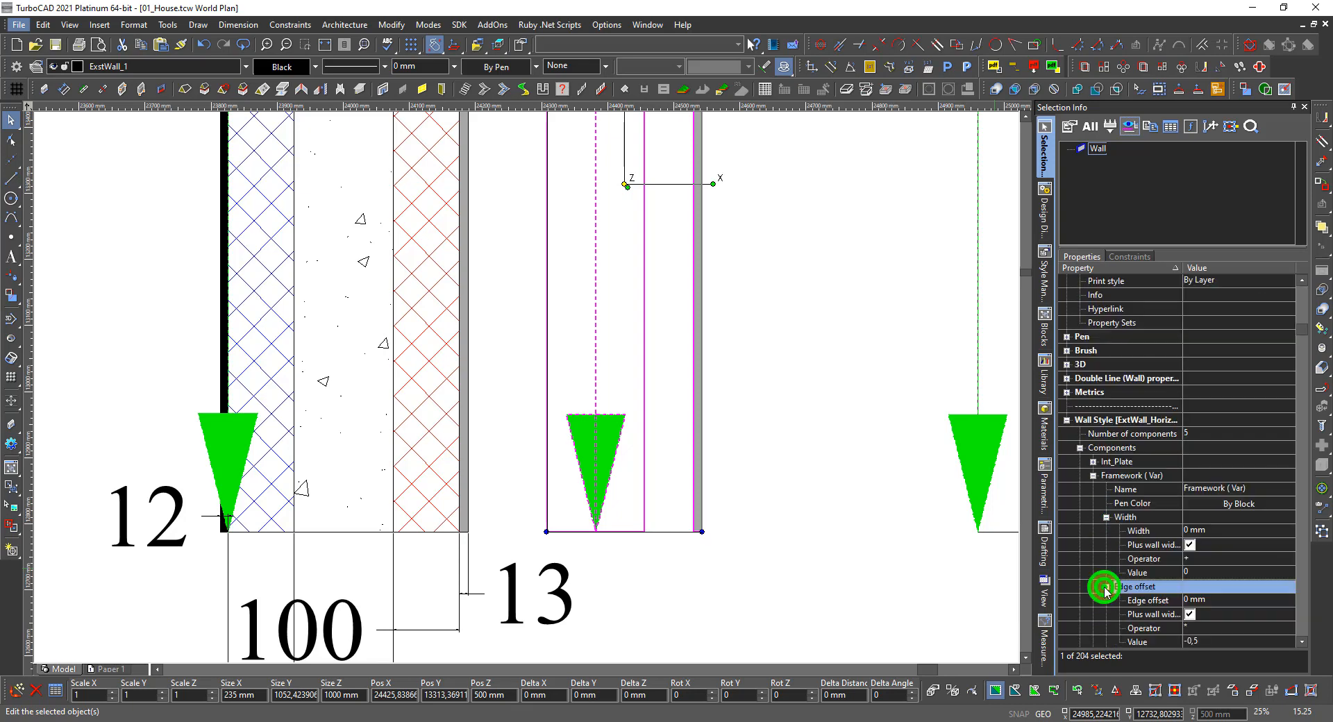
left_click(1190, 616)
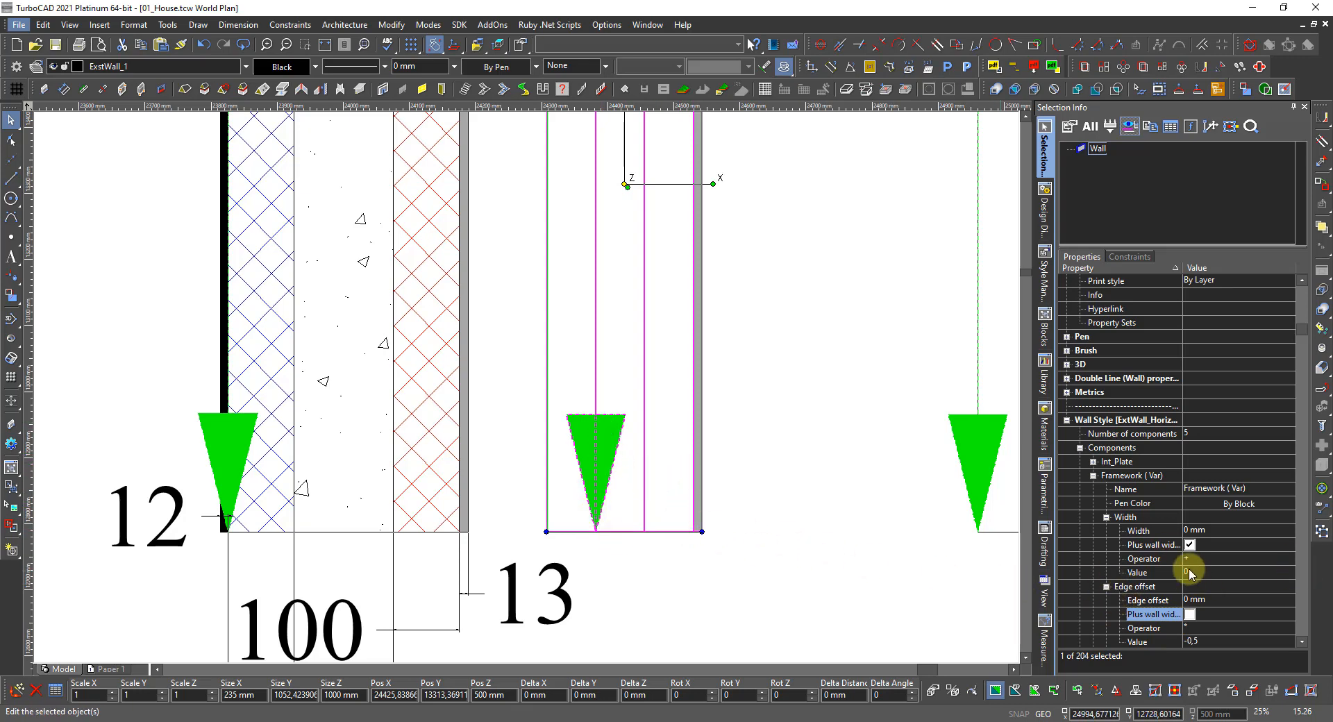
scroll(1201, 569, "down", 2)
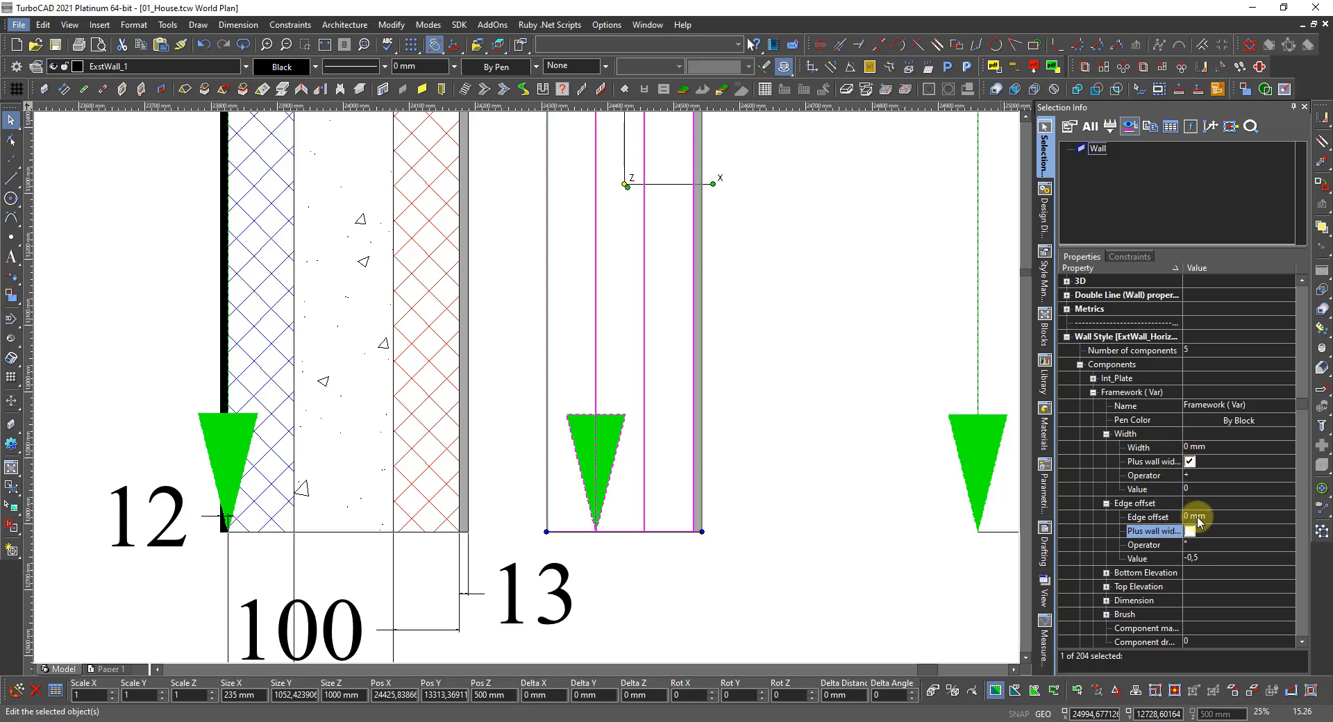
Set the Framework ( Var) component's brush pattern to Solid on the middle wall
left_click(677, 588)
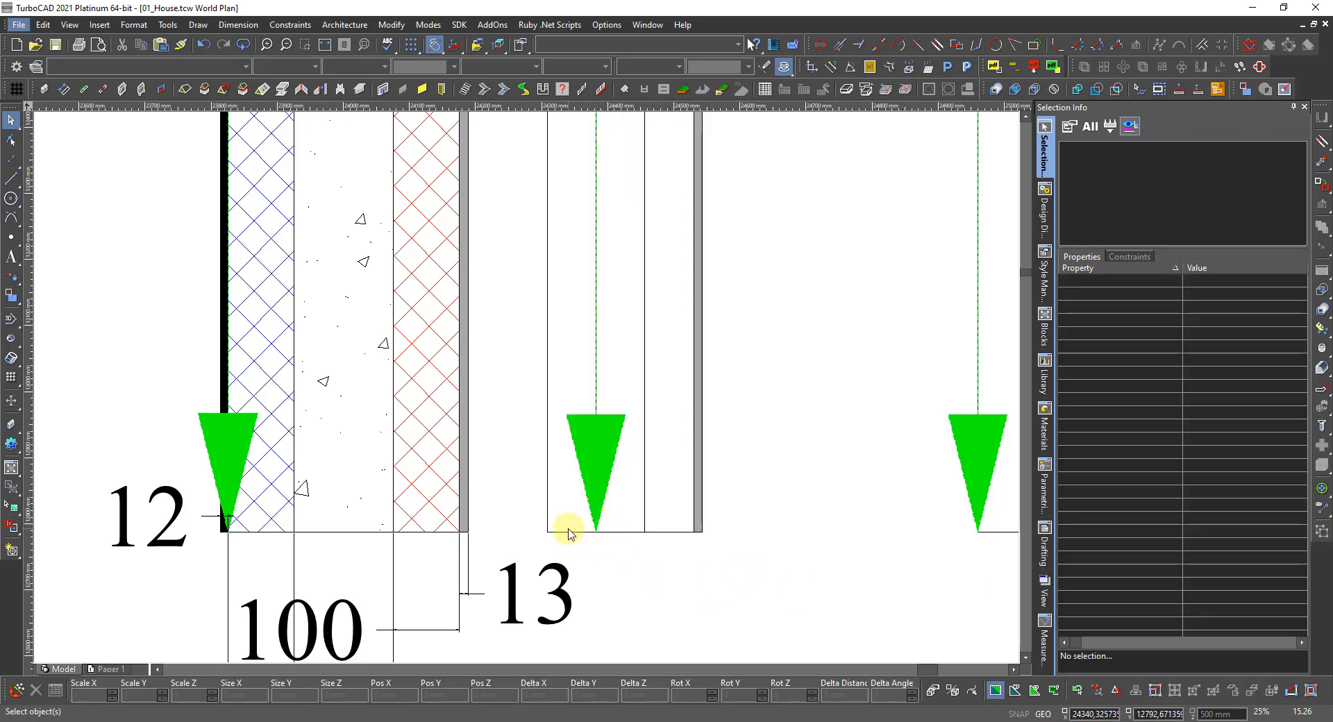
left_click(562, 533)
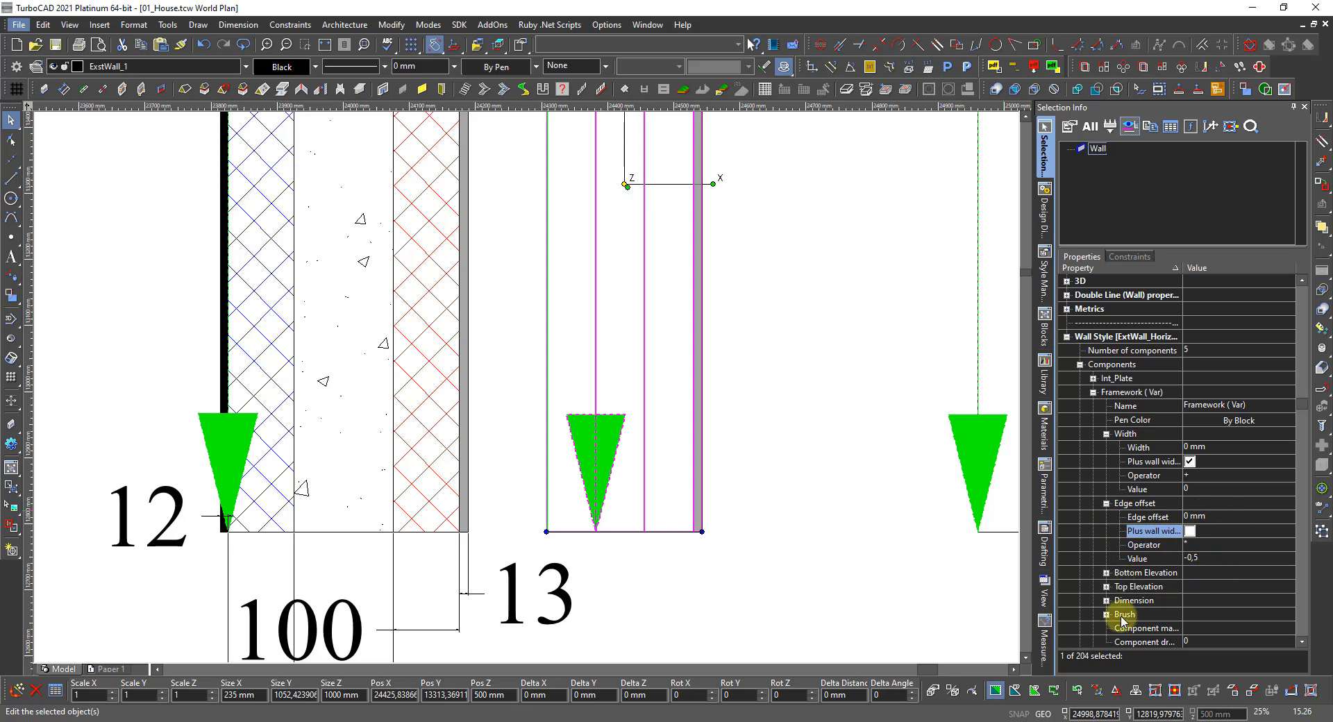
scroll(1121, 618, "down", 1)
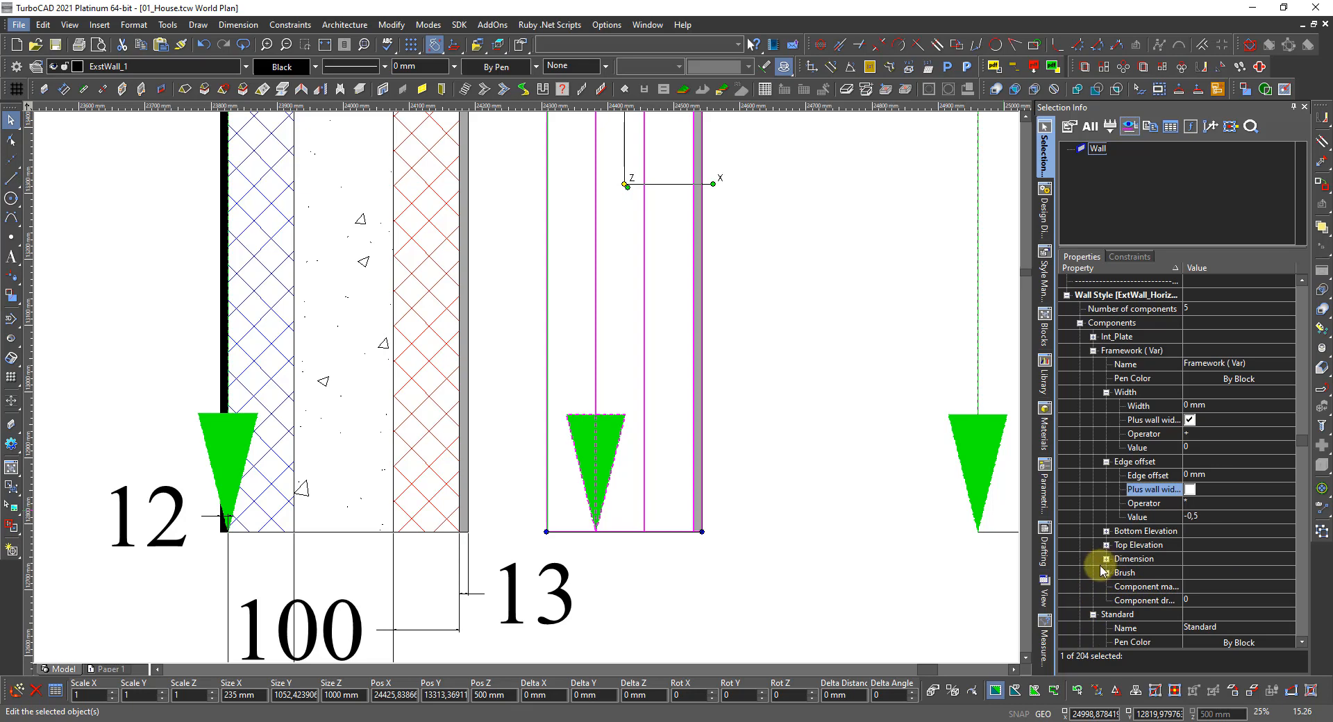
left_click(1107, 572)
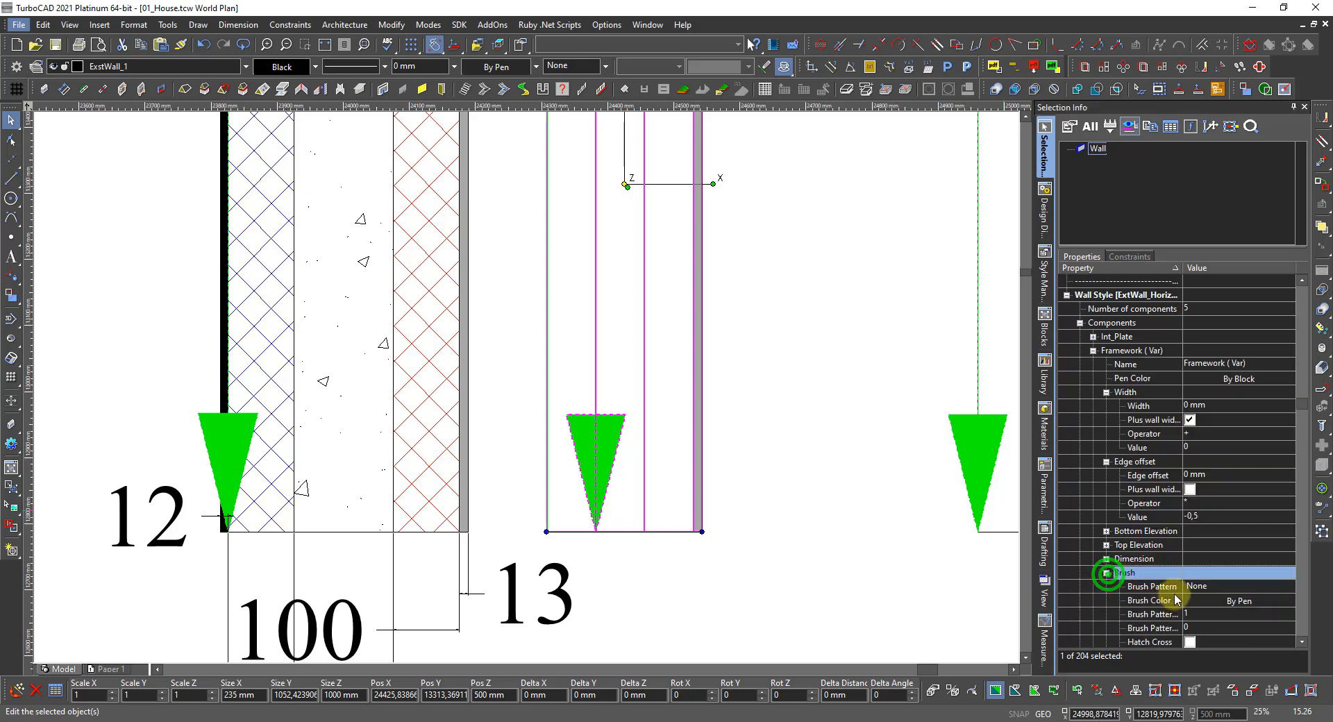
left_click(1206, 591)
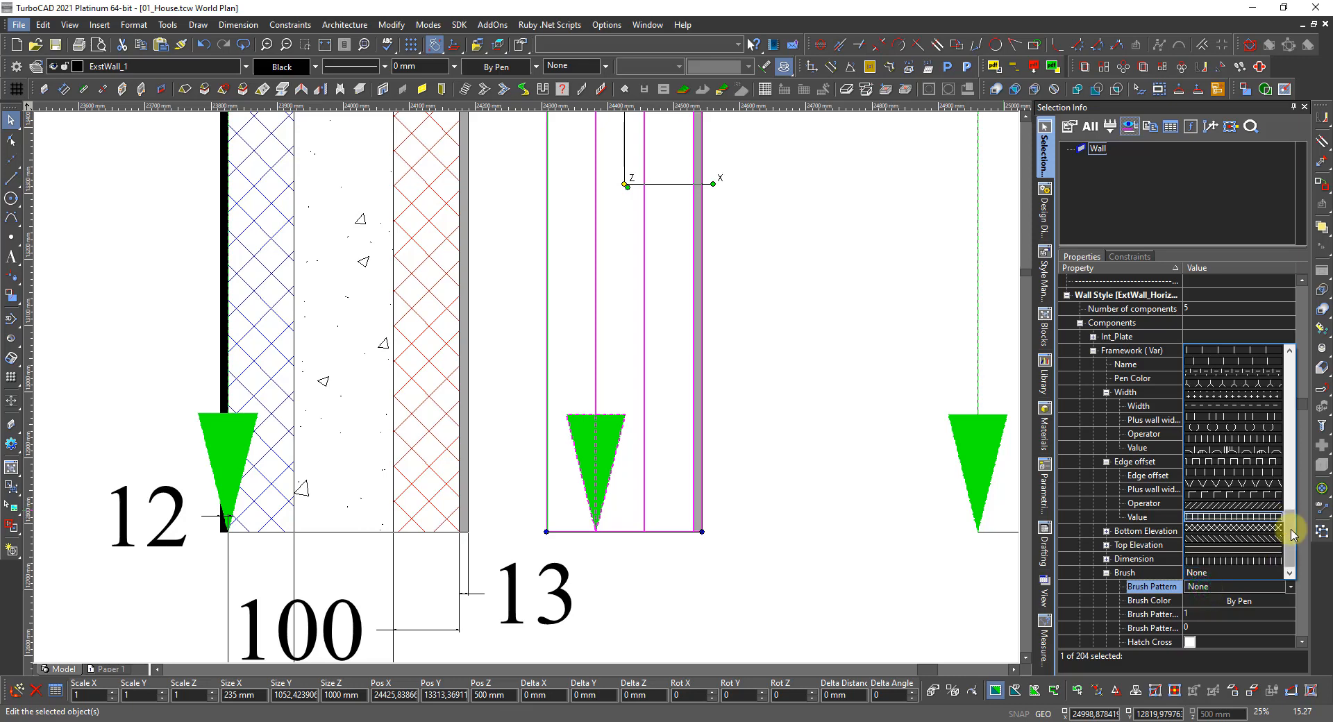
mouse_move(1288, 534)
left_mouse_down()
mouse_move(1312, 380)
mouse_move(1235, 348)
left_mouse_up()
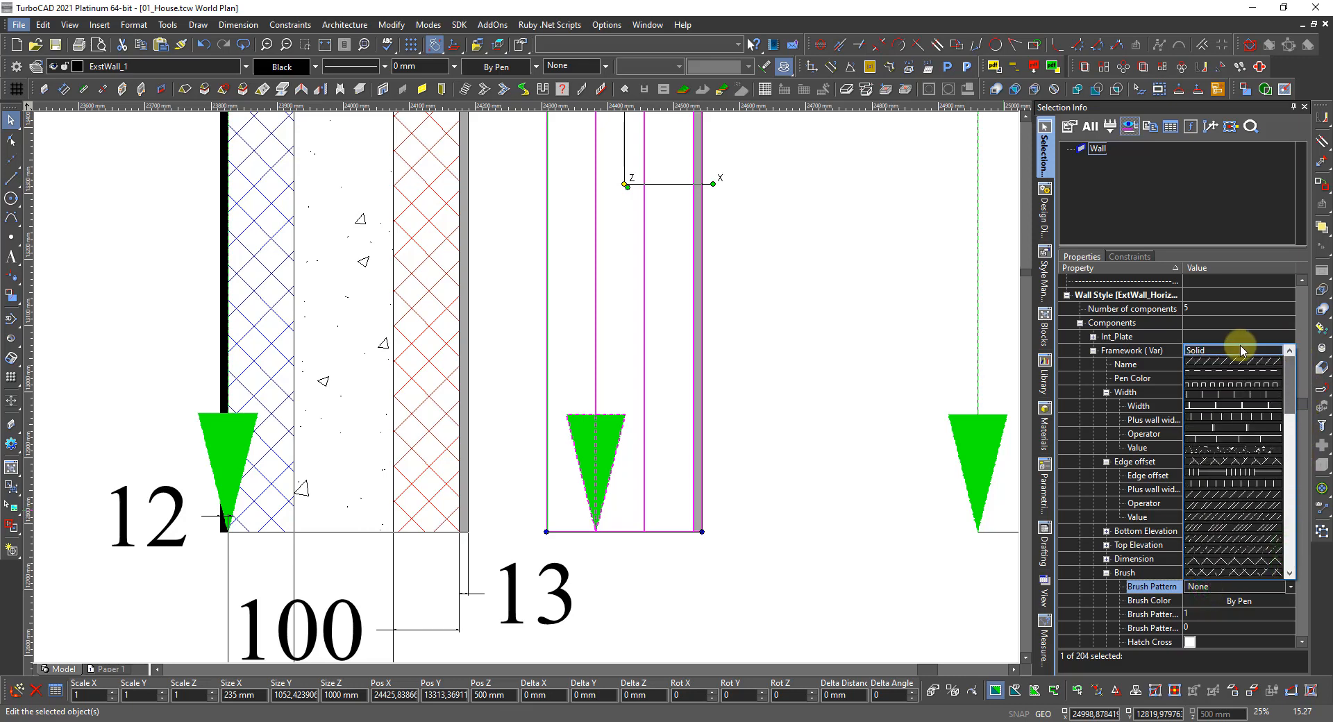
left_click(1231, 354)
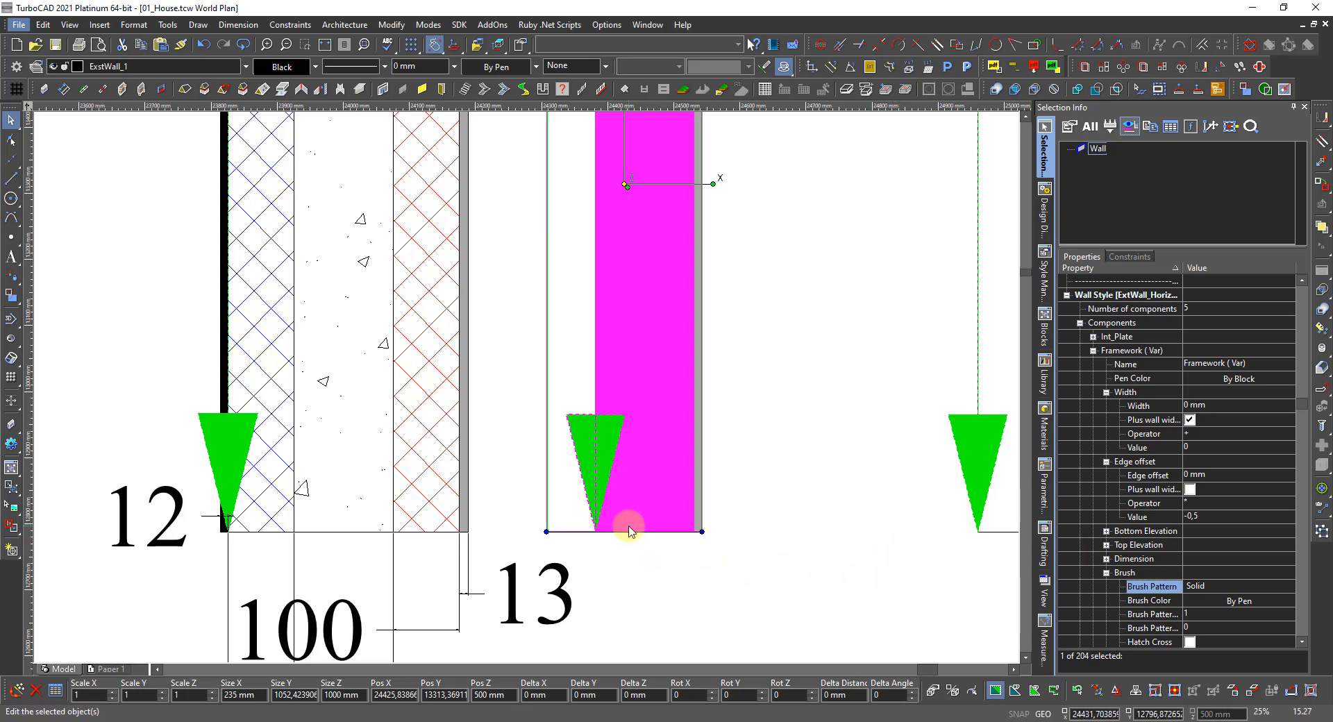
Set the Framework ( Var) component's brush color to Yellow on the middle wall
scroll(628, 530, "down", 5)
scroll(512, 390, "up", 3)
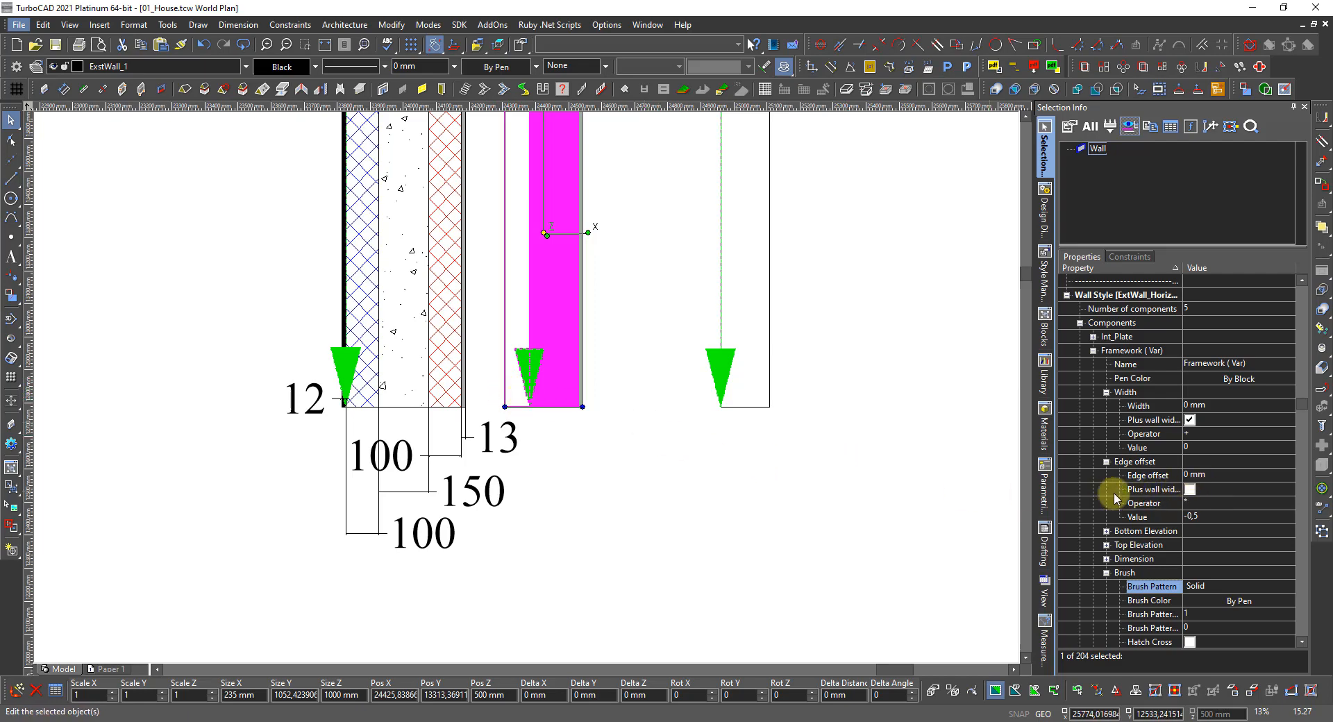
scroll(1212, 580, "down", 1)
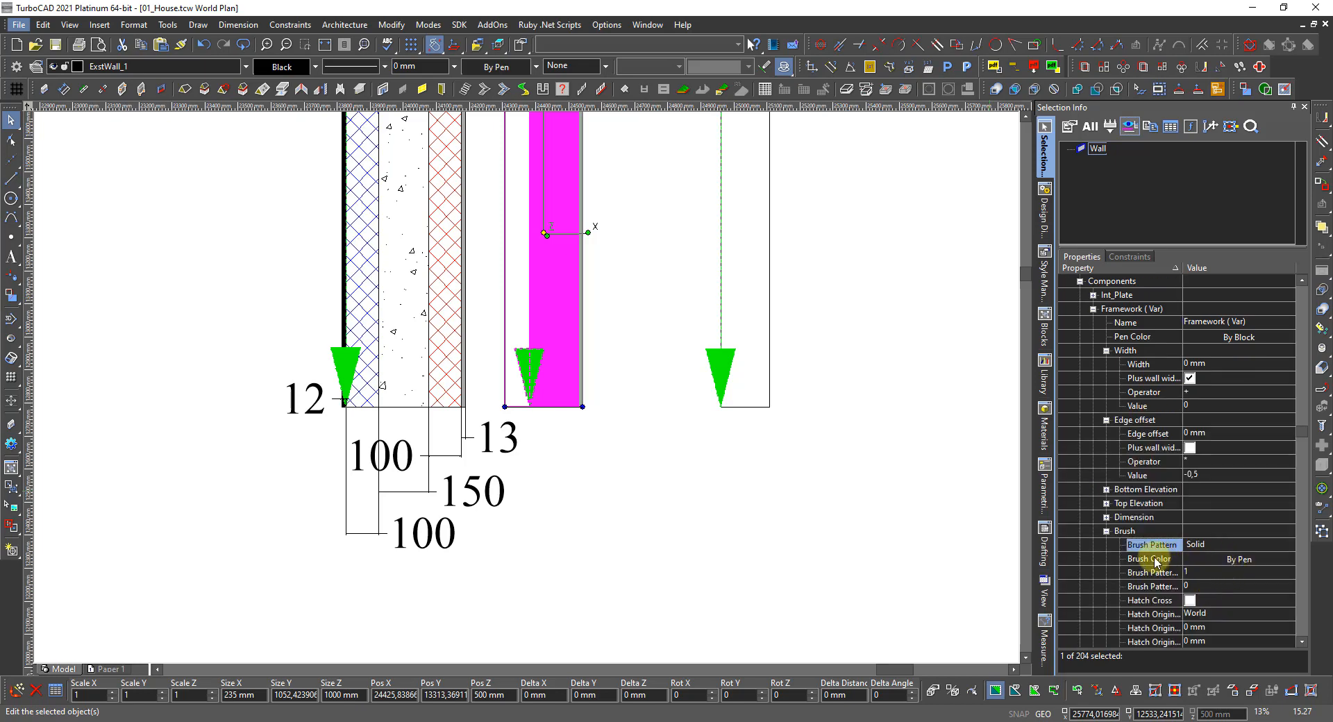
left_click(1199, 560)
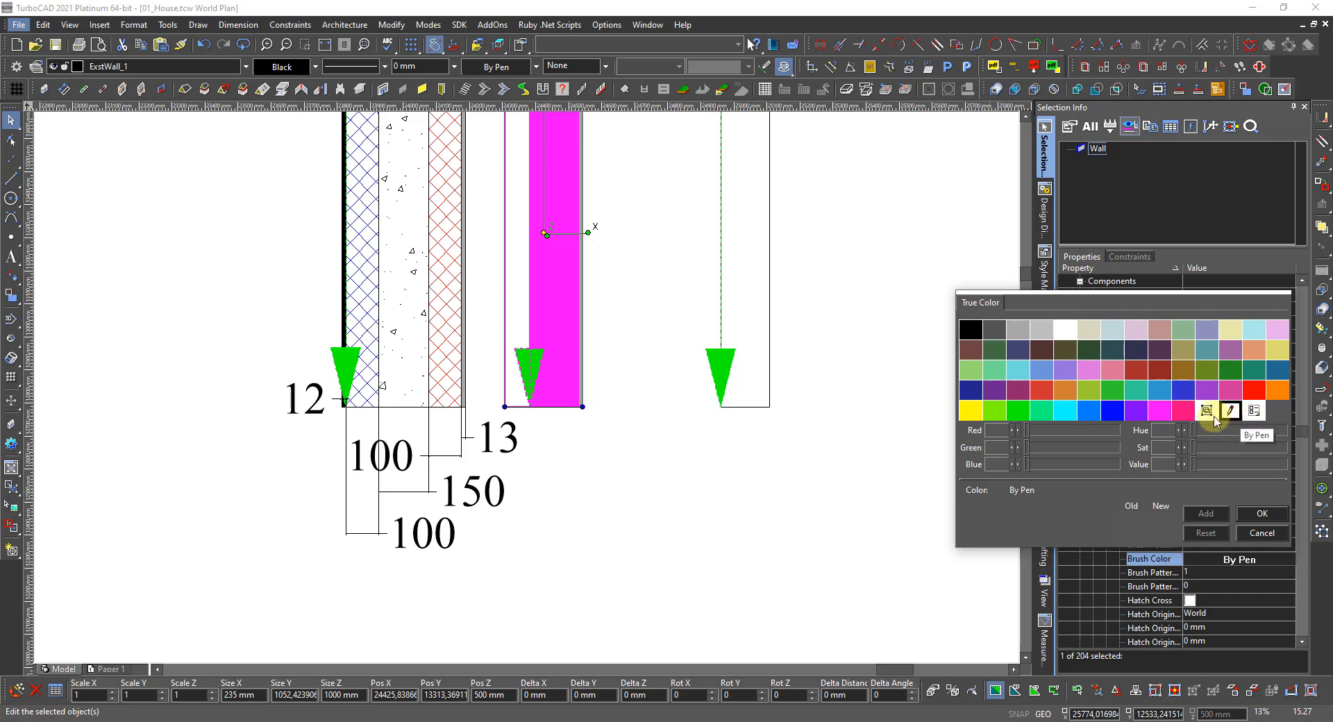
double_click(971, 410)
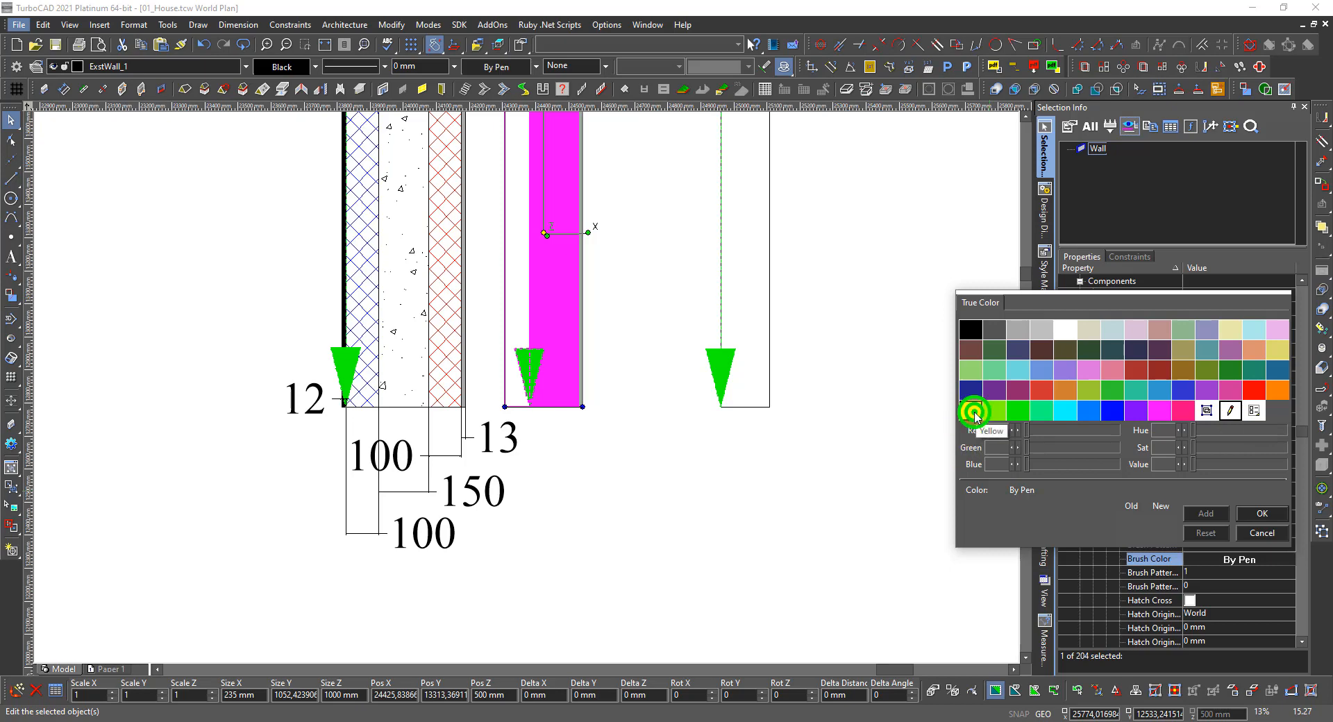
Set the Framework ( Var) component's brush transparency to 80 and deselect the wall
scroll(1221, 618, "down", 1)
left_click(1215, 615)
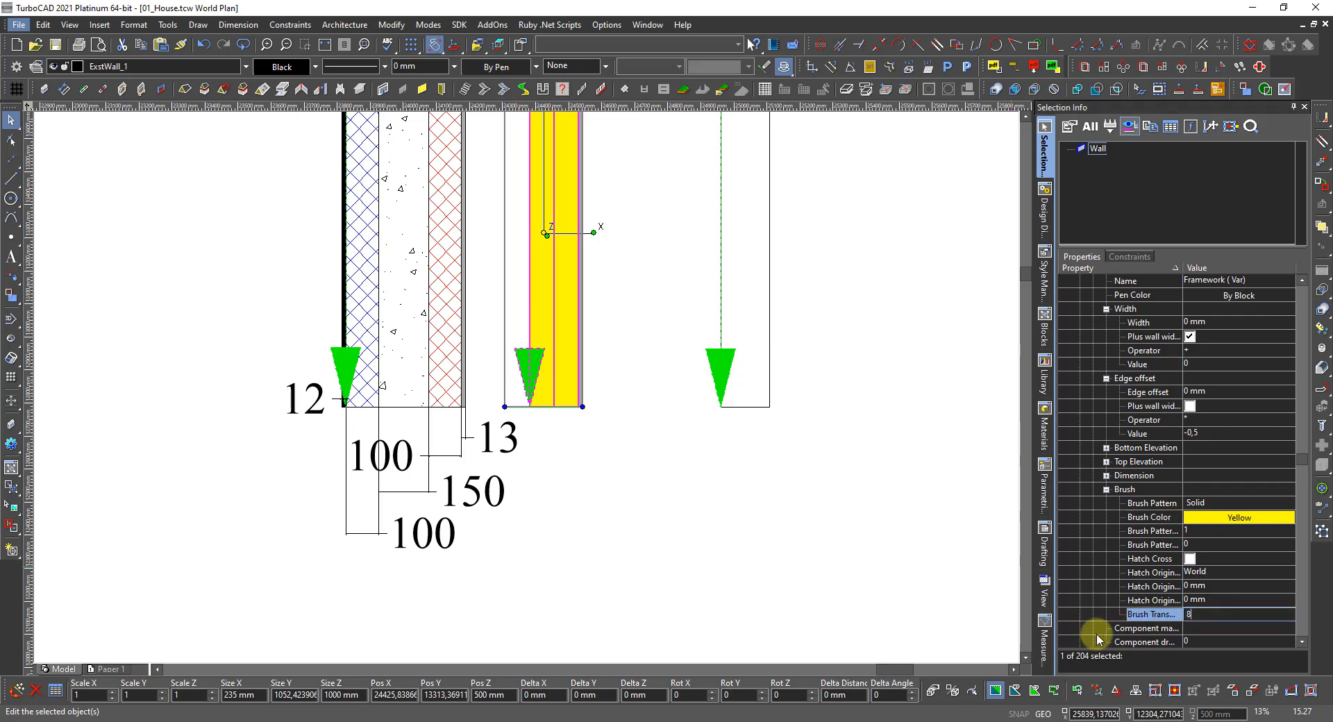
key("Return")
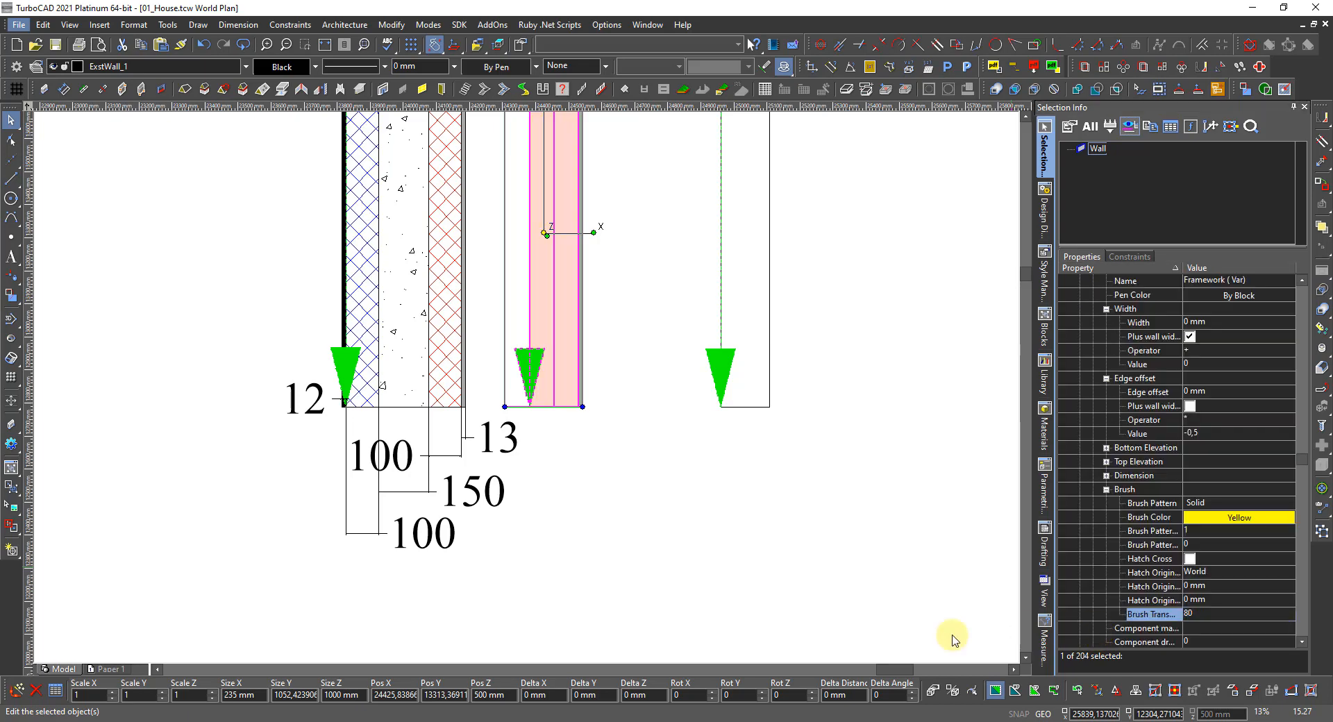
scroll(521, 362, "up", 2)
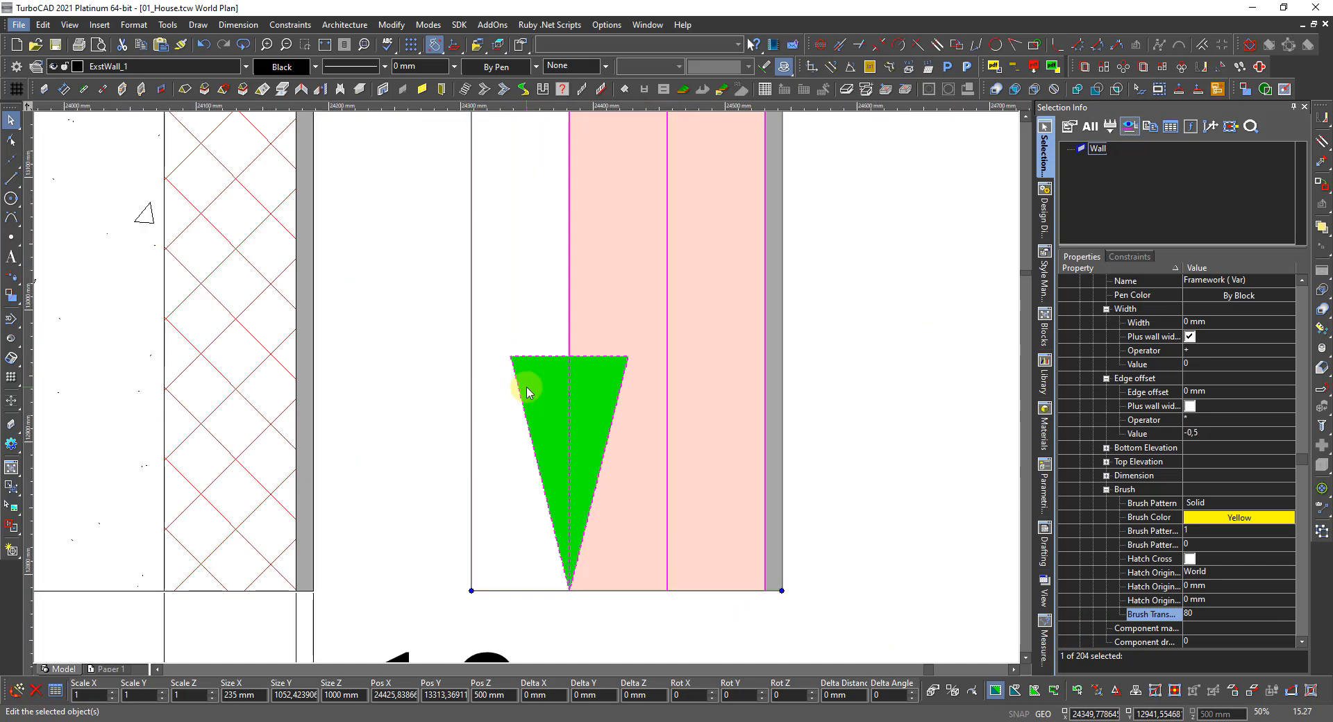
left_click(857, 458)
scroll(526, 388, "down", 2)
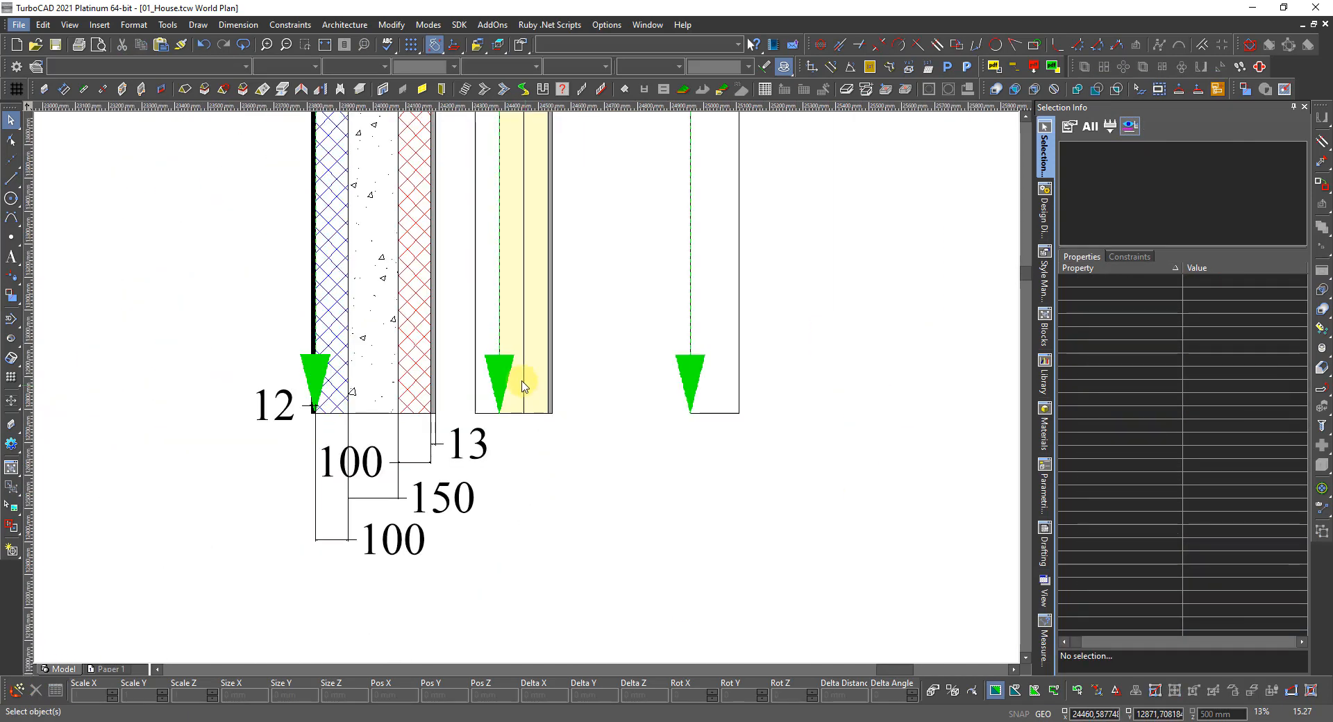
Open the ExtWall_Horiztal wall style in the Style Manager and review its Framework ( Var) component
scroll(515, 375, "up", 2)
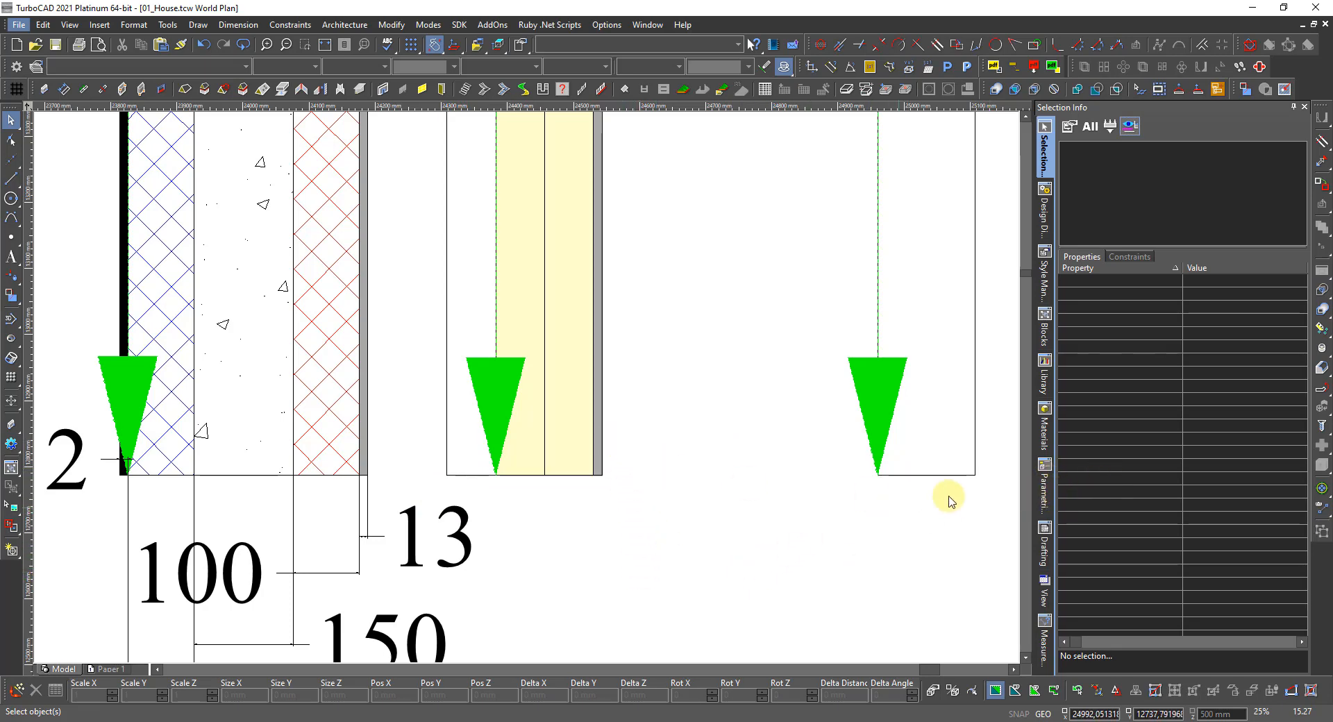
left_click(597, 469)
left_click(626, 472)
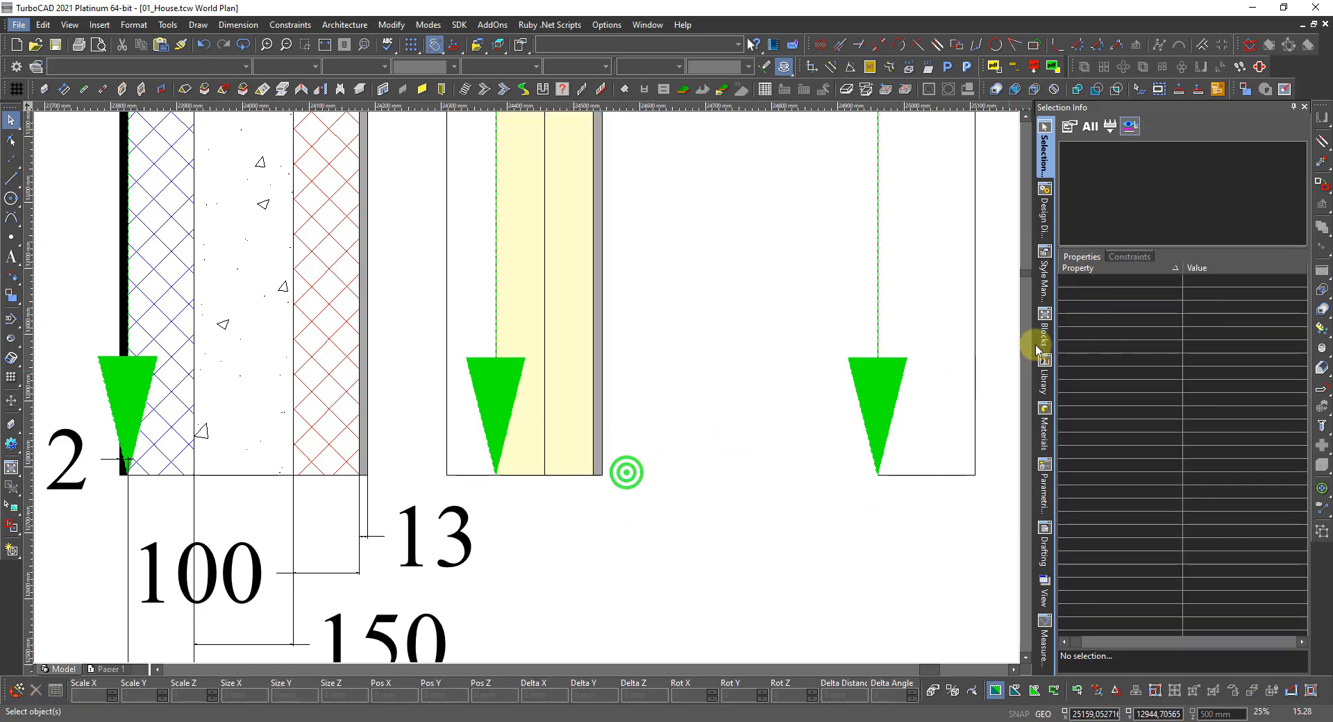
left_click(1042, 286)
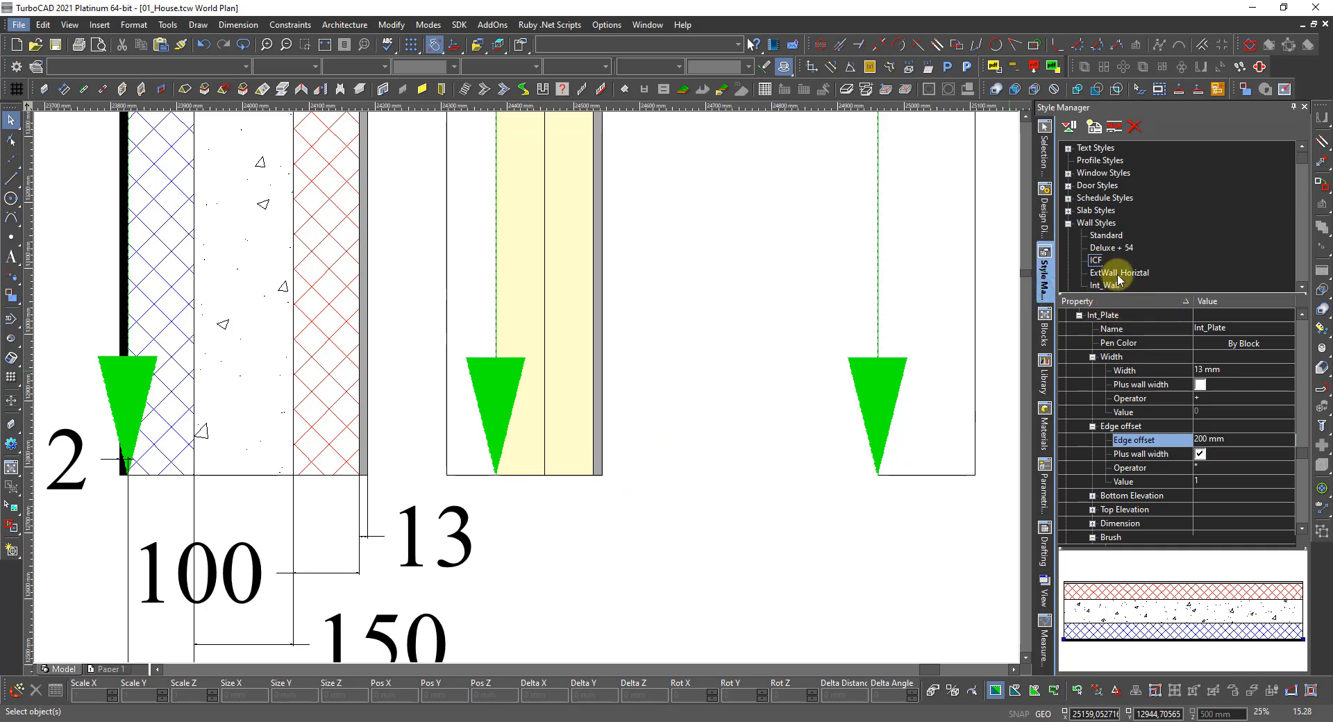
left_click(1118, 273)
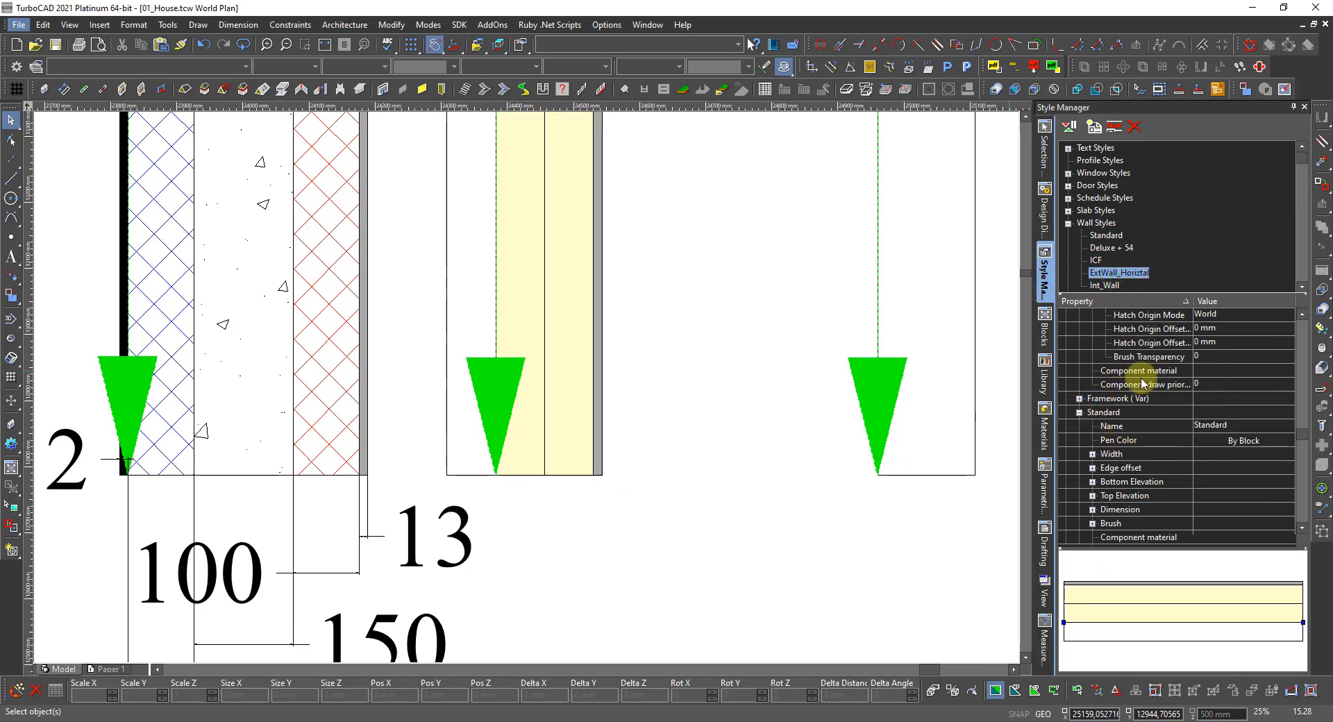
left_click(1079, 400)
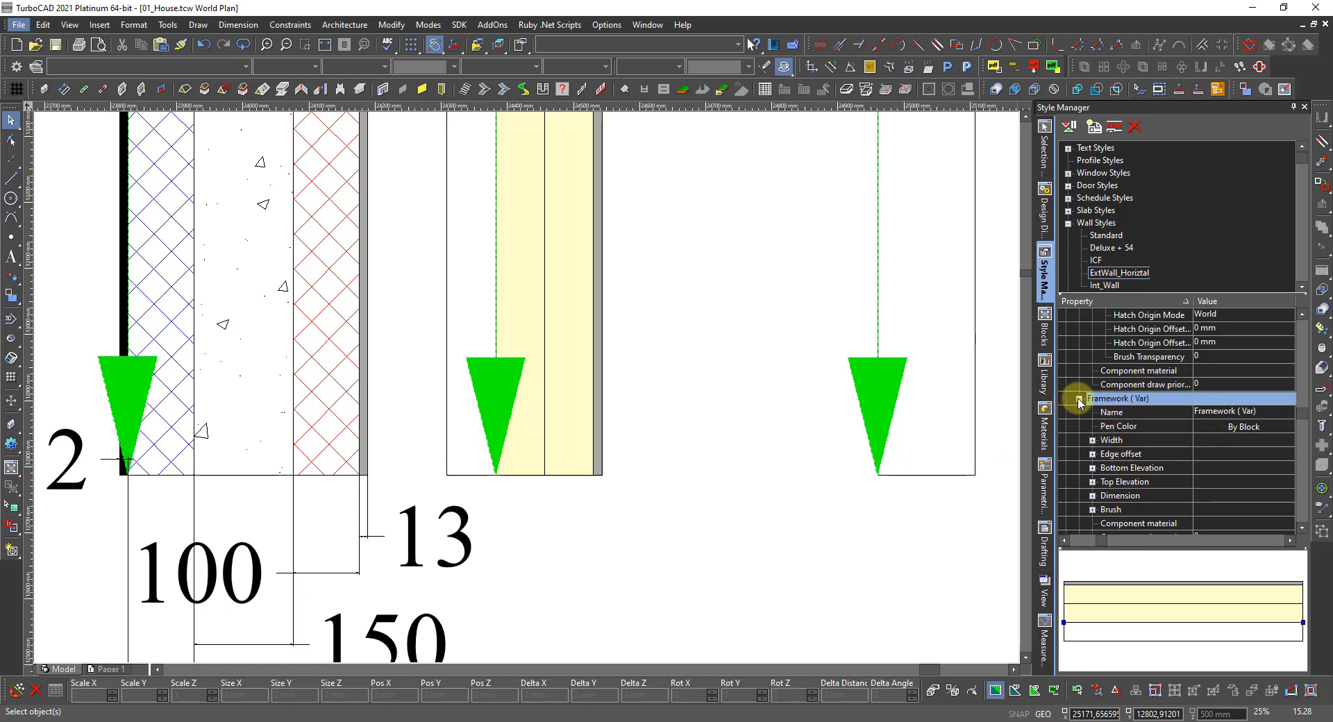
scroll(1110, 465, "down", 2)
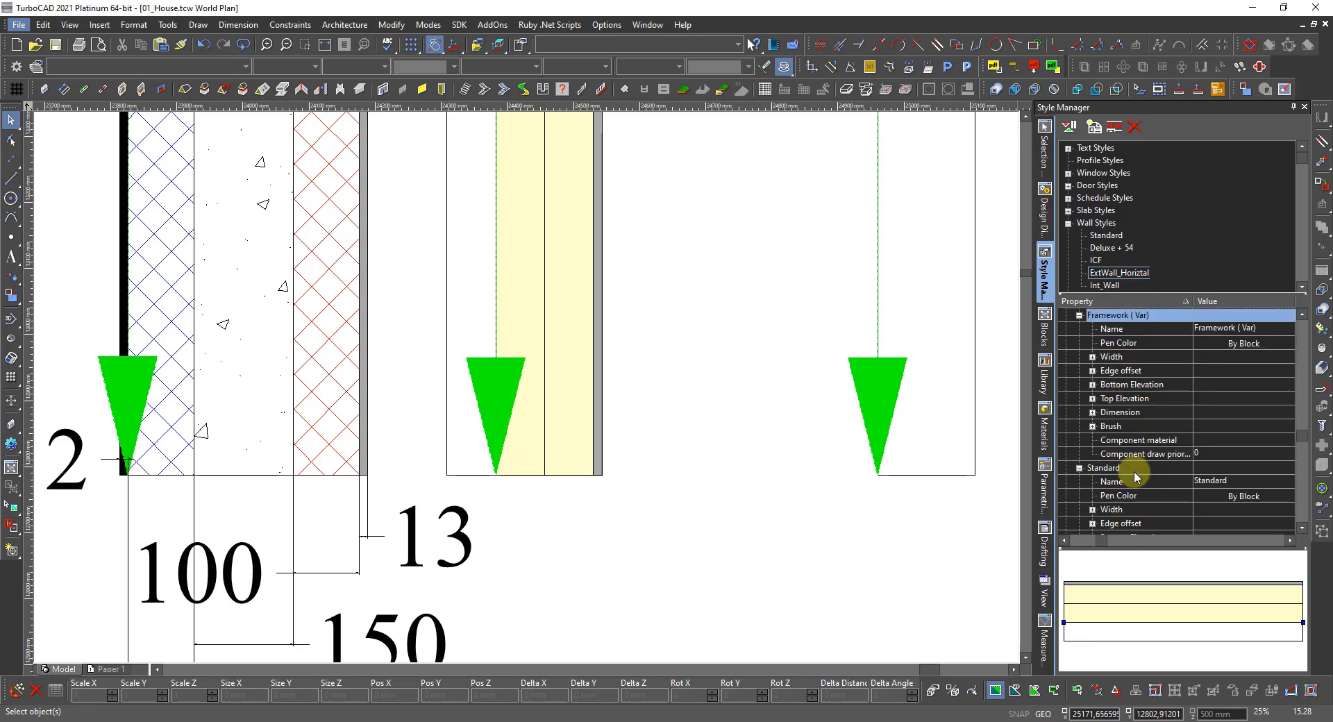
scroll(1111, 451, "up", 2)
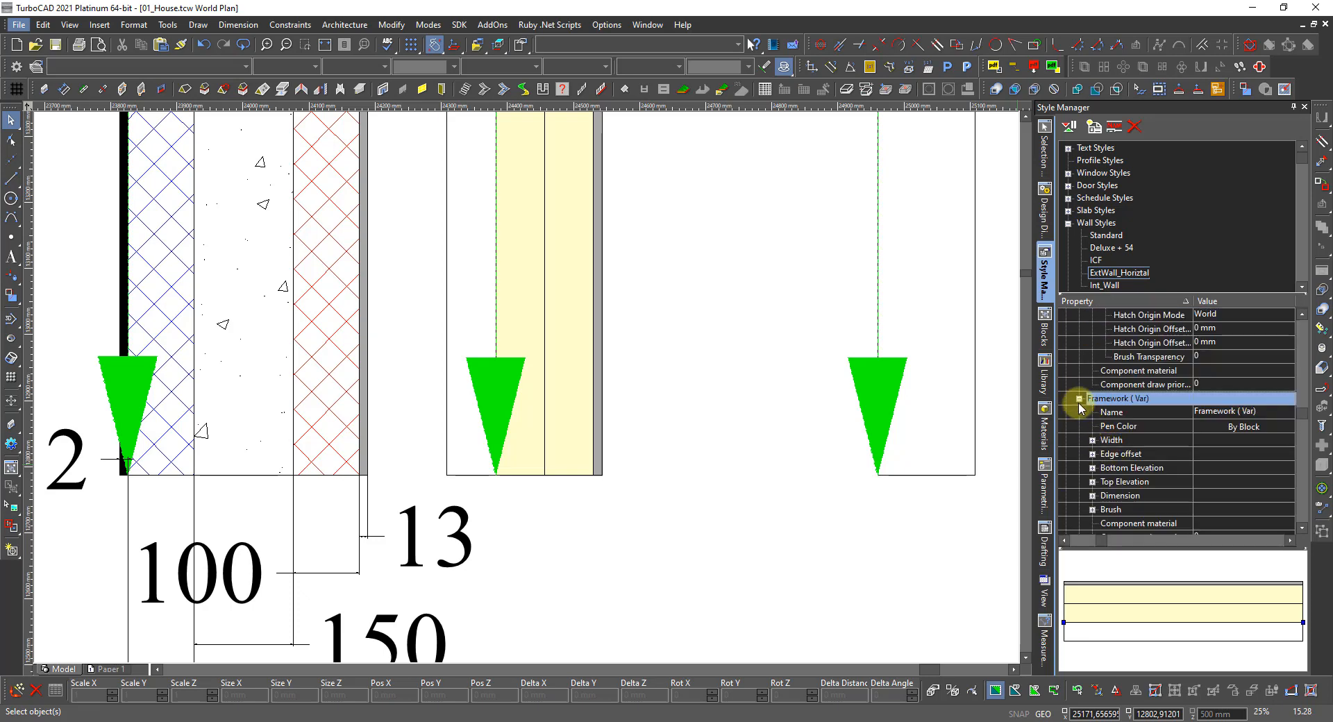
left_click(1078, 401)
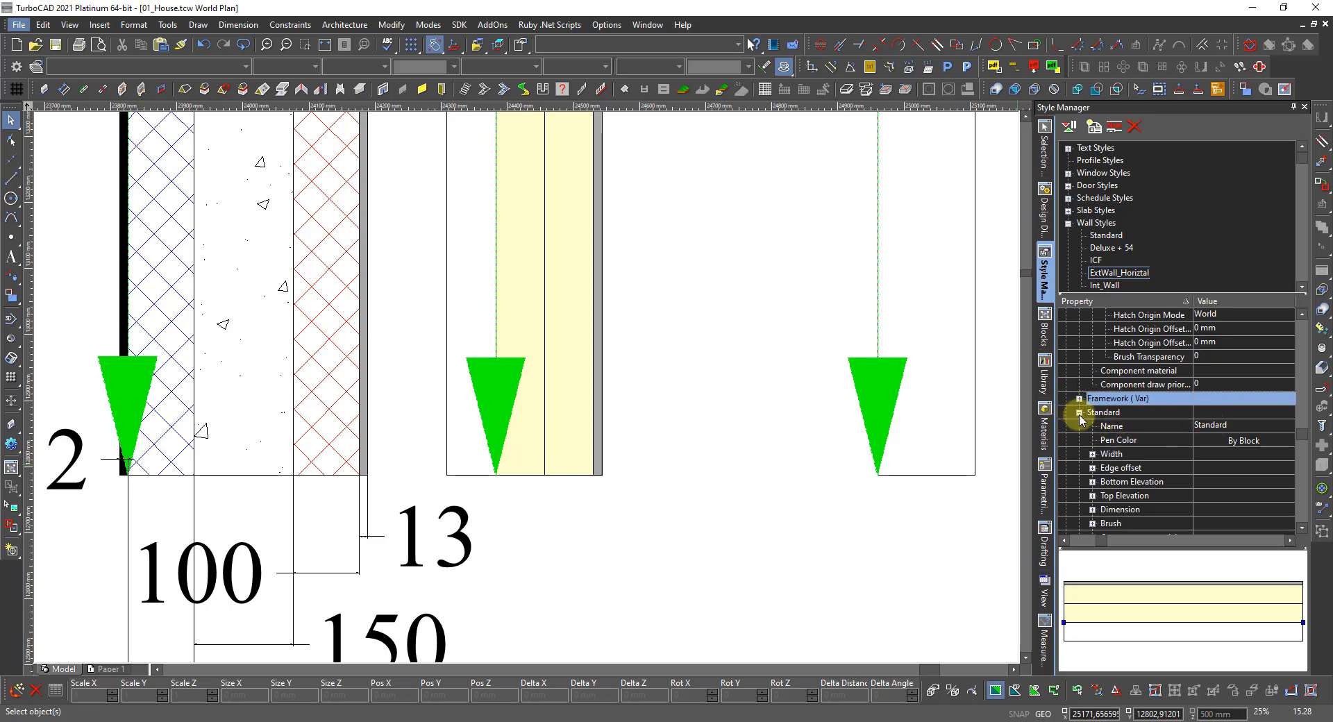
Rename the first Standard component below Framework ( Var) to Ext_Plate and collapse its properties
left_click(1221, 425)
left_click(1253, 425)
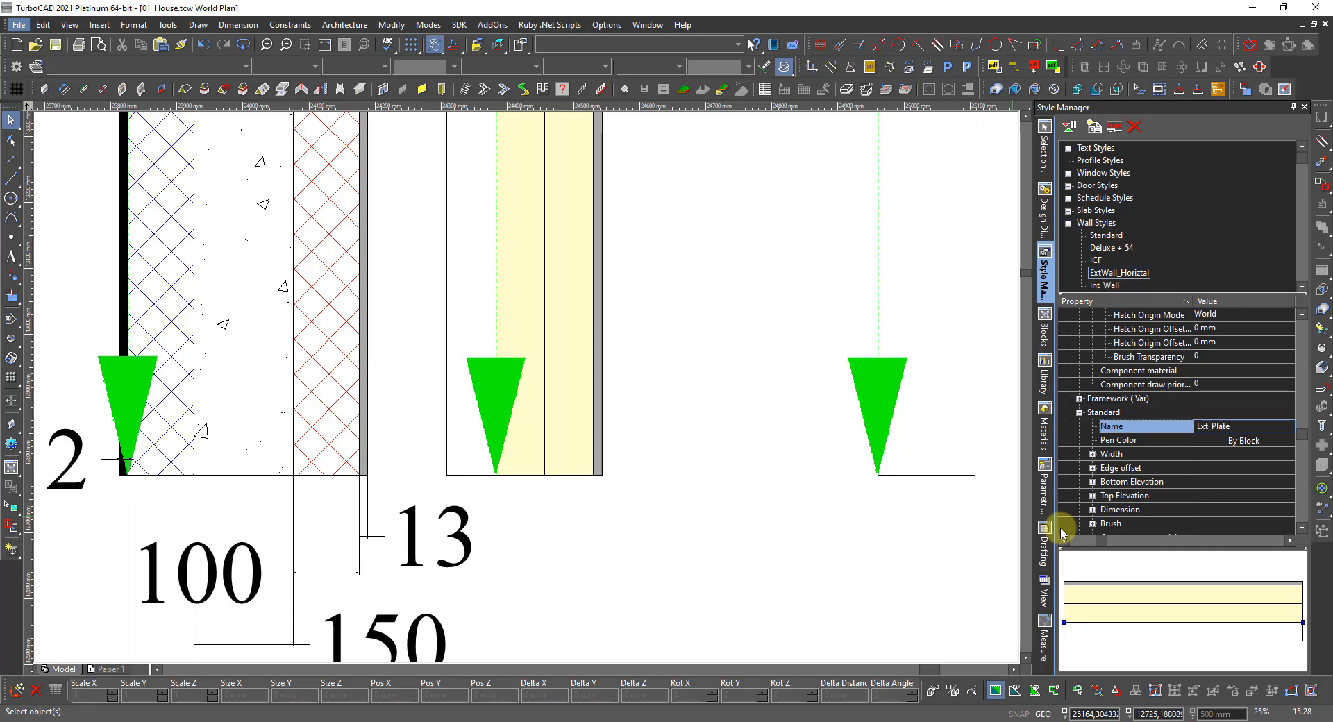
key("Return")
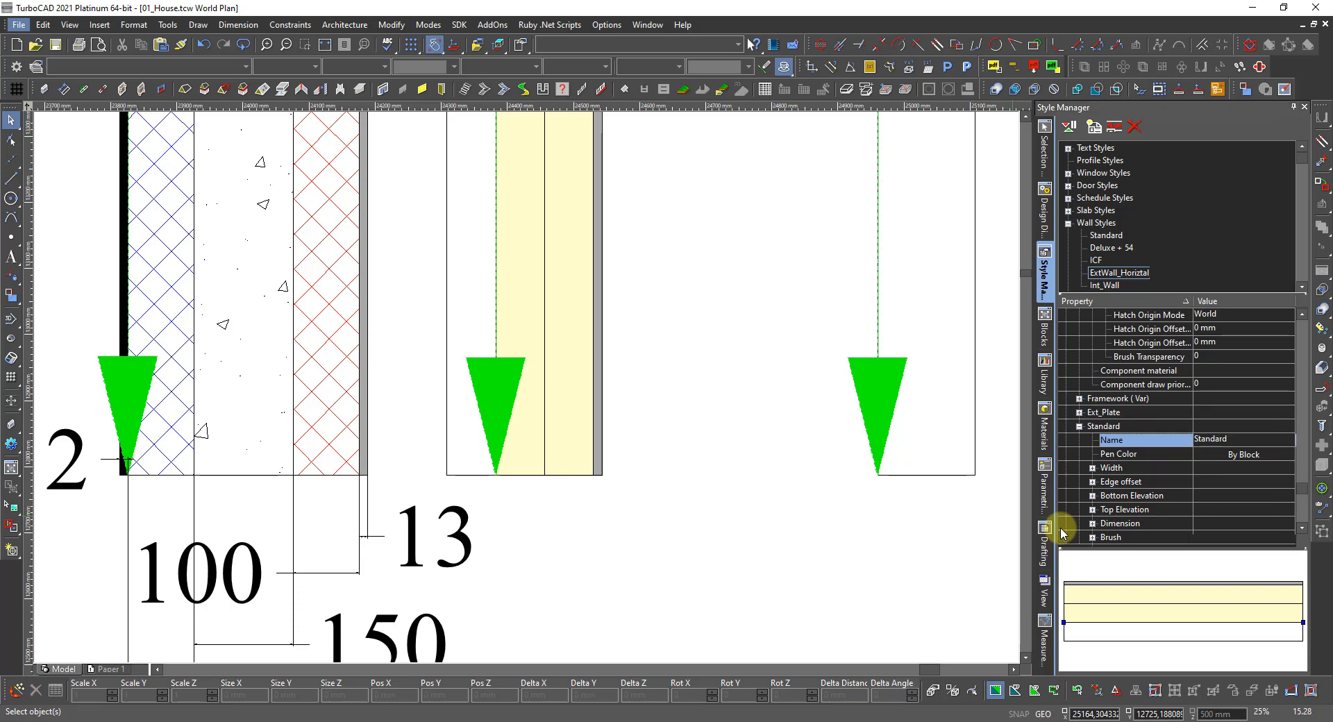
left_click(1083, 416)
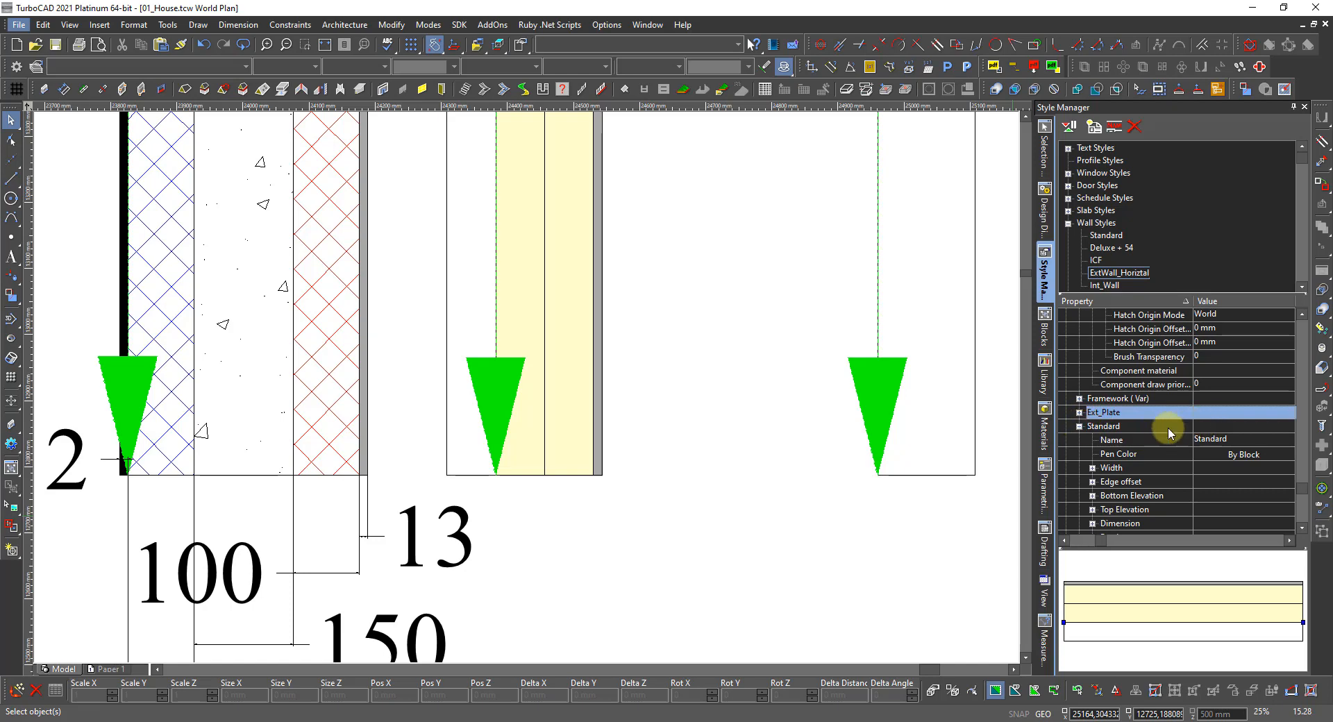
Rename the Standard component below Ext_Plate to Ventilation
left_click(1223, 437)
double_click(1248, 440)
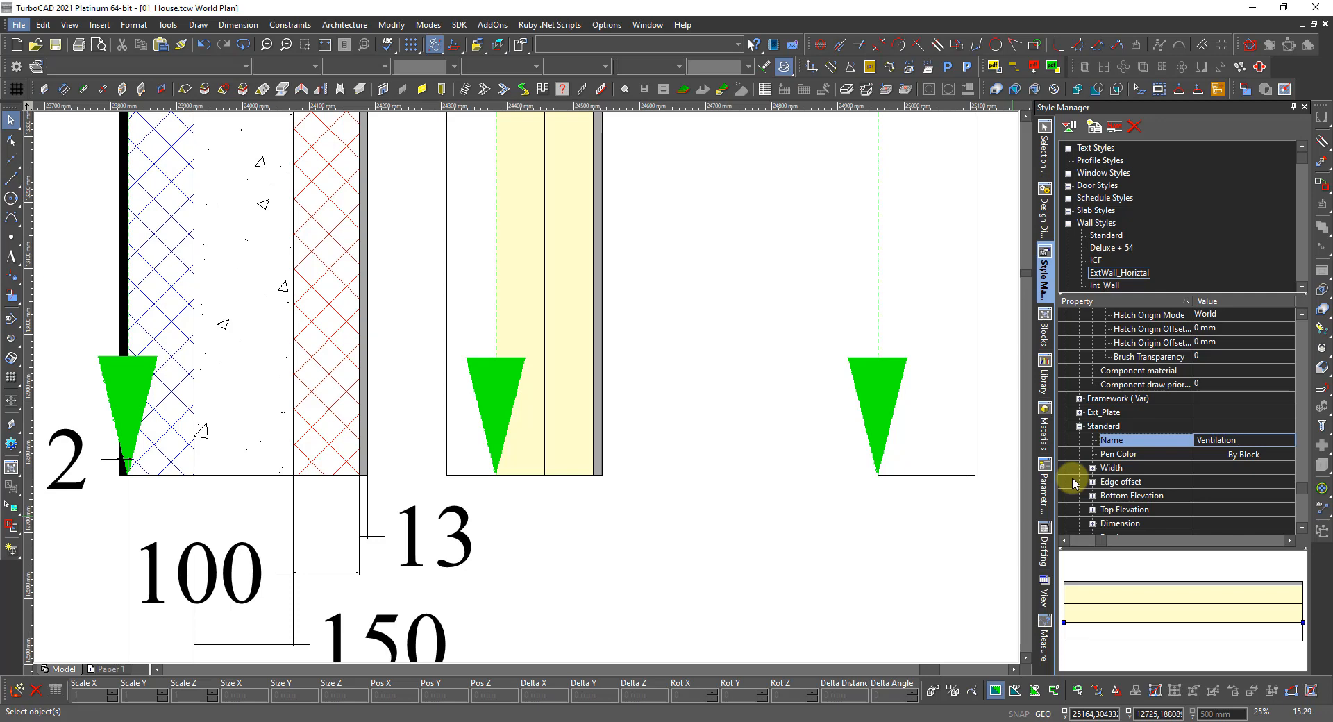
key("Return")
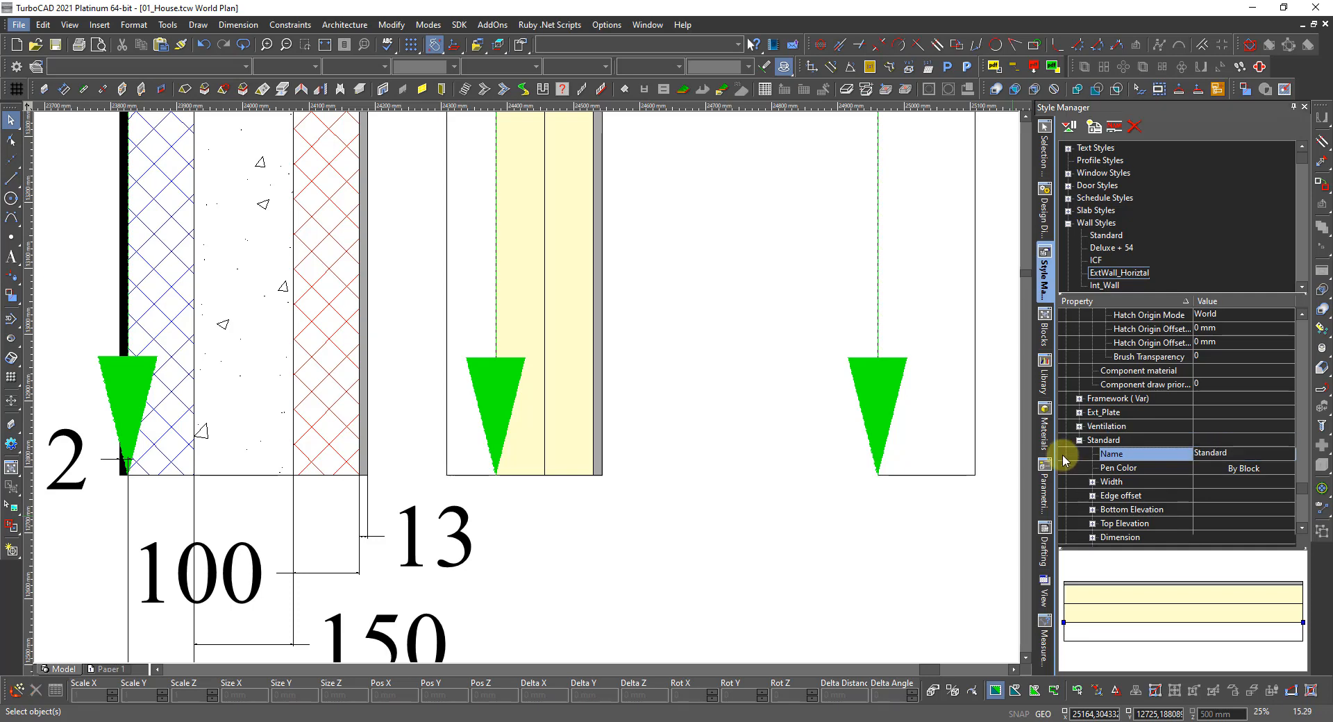
Rename the last Standard component of the ExtWall_Horiztal style to Cladding
scroll(1063, 460, "down", 2)
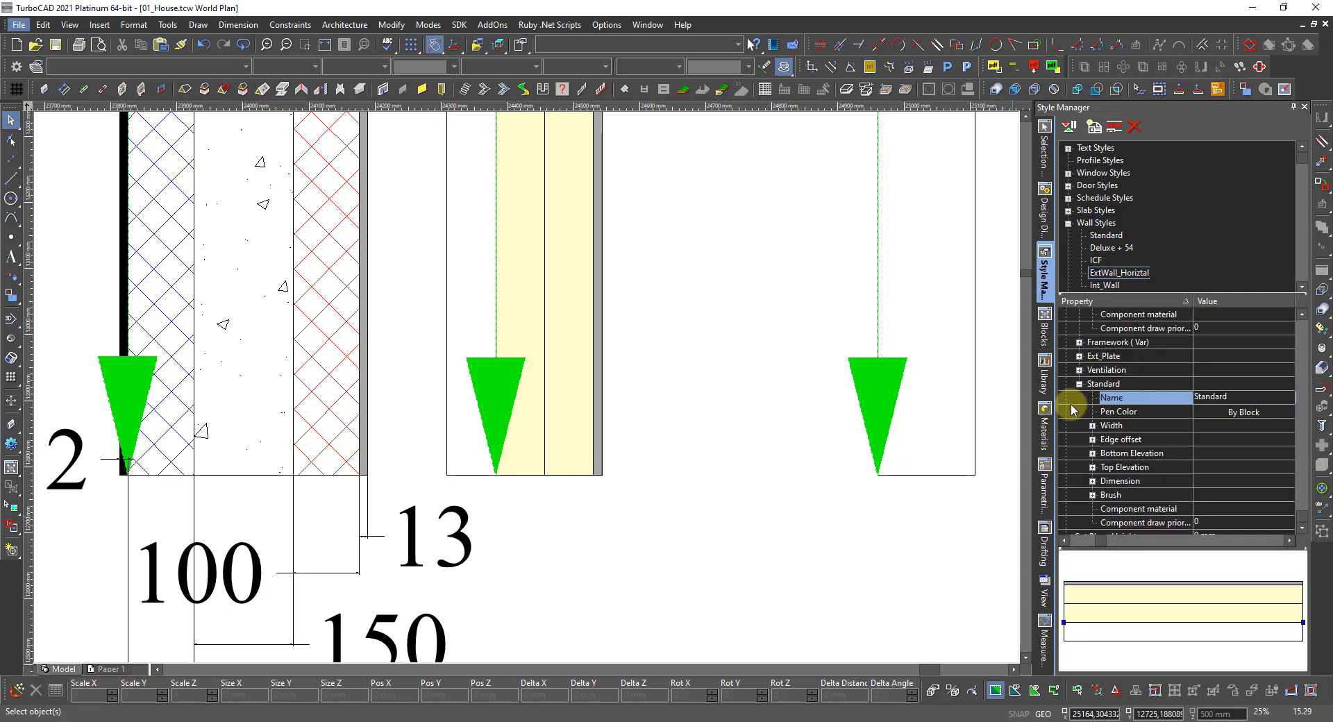
left_click(1249, 397)
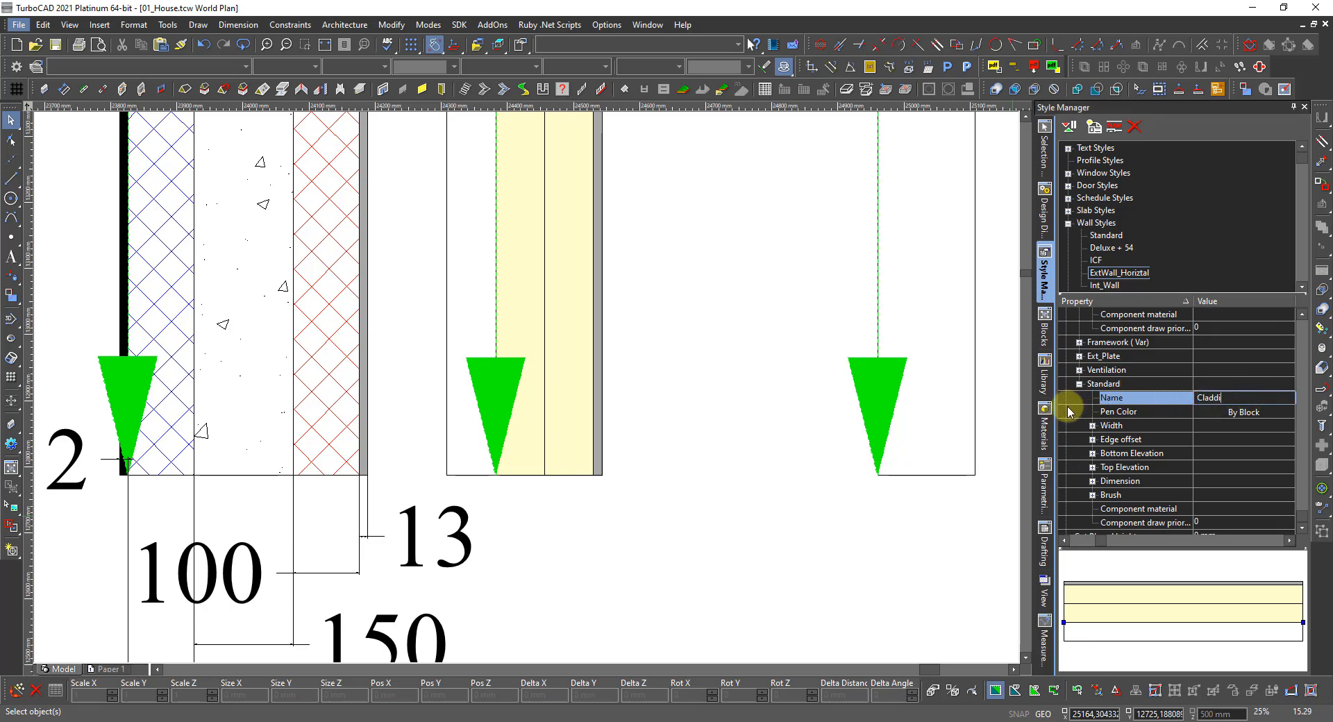
key("Return")
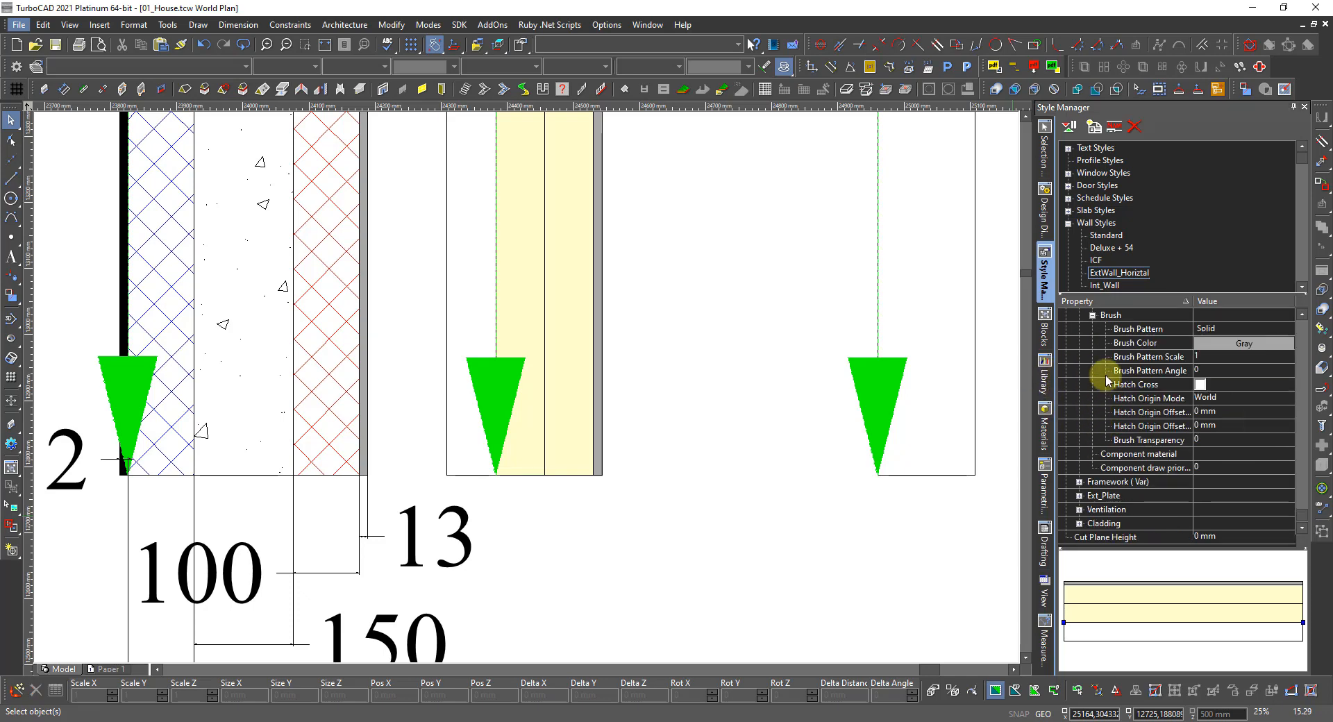
Collapse the Int_Plate properties and set the Ext_Plate component's pen color to Black
scroll(1102, 375, "up", 5)
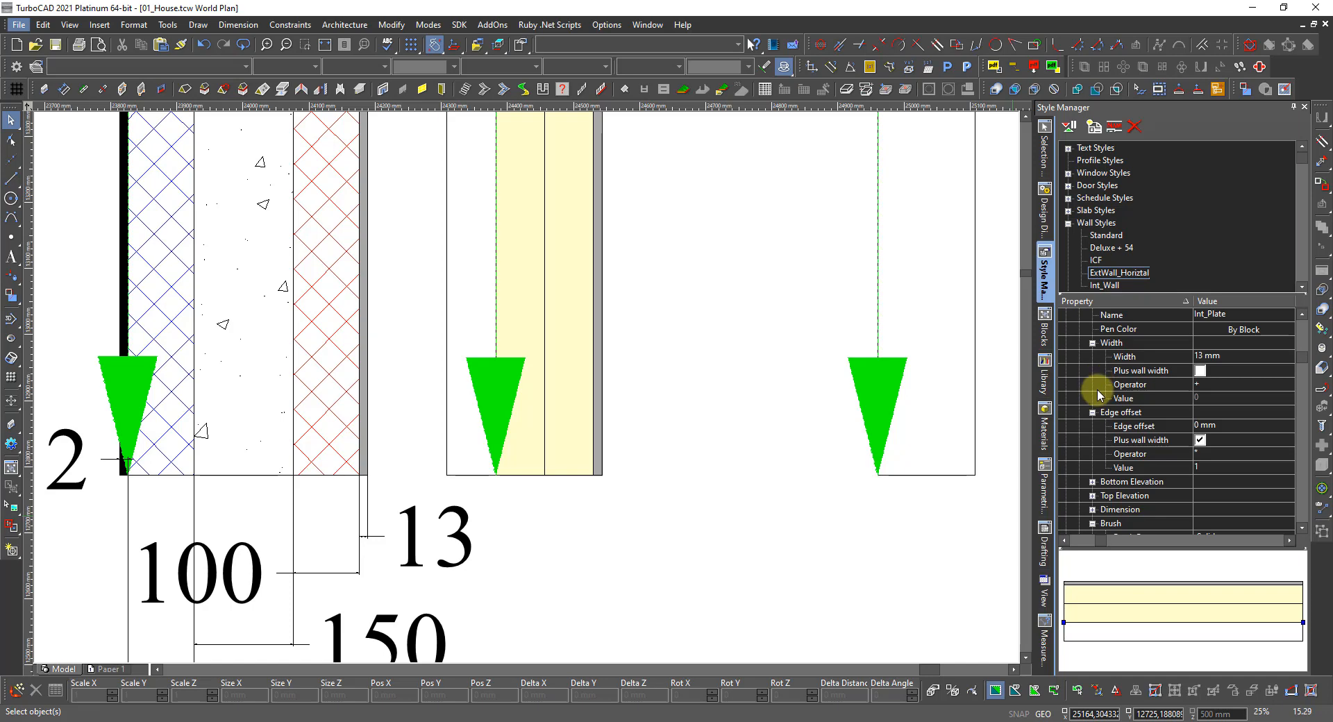
scroll(1099, 384, "up", 1)
left_click(1080, 343)
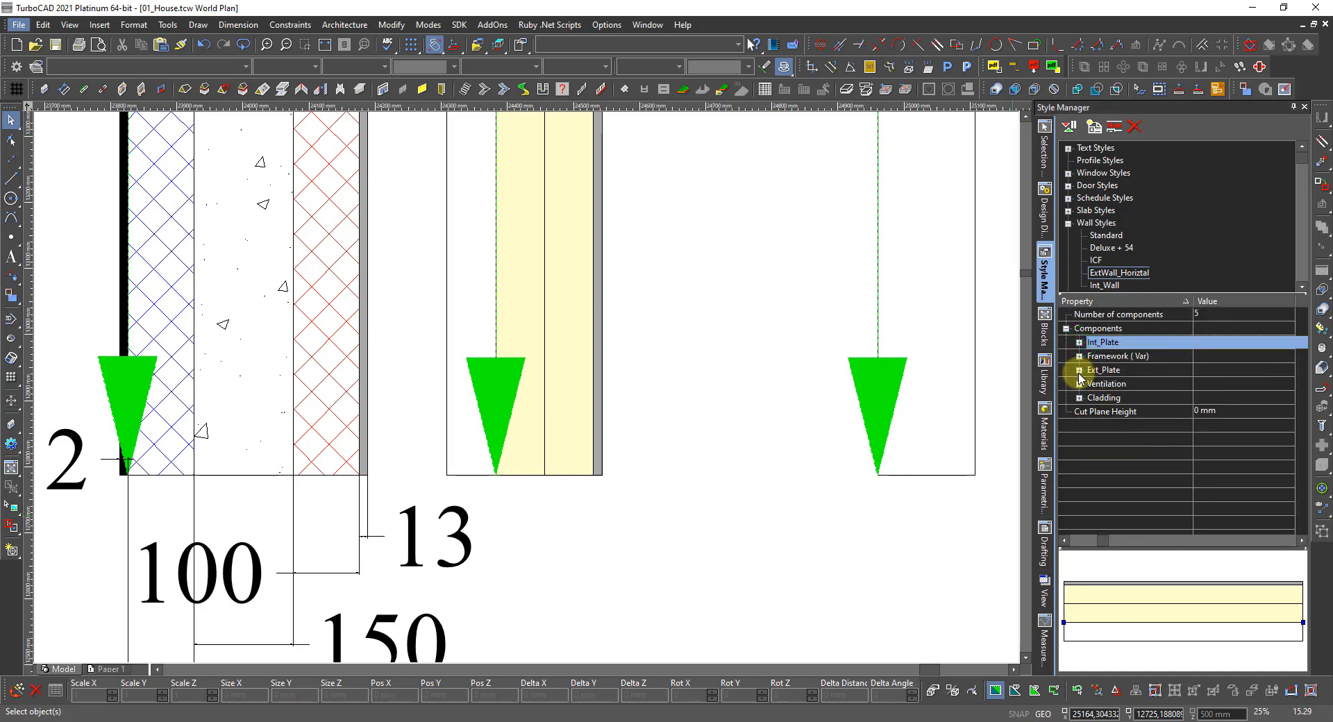
left_click(1079, 372)
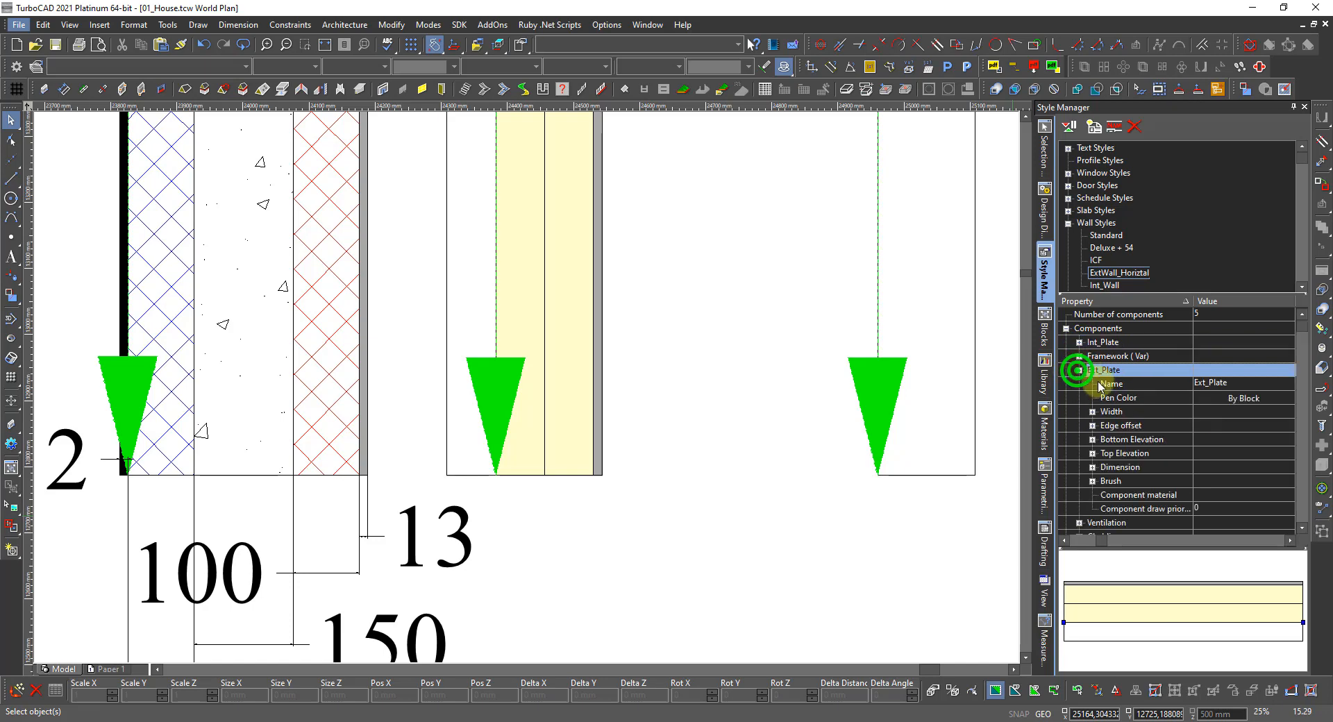
left_click(1213, 401)
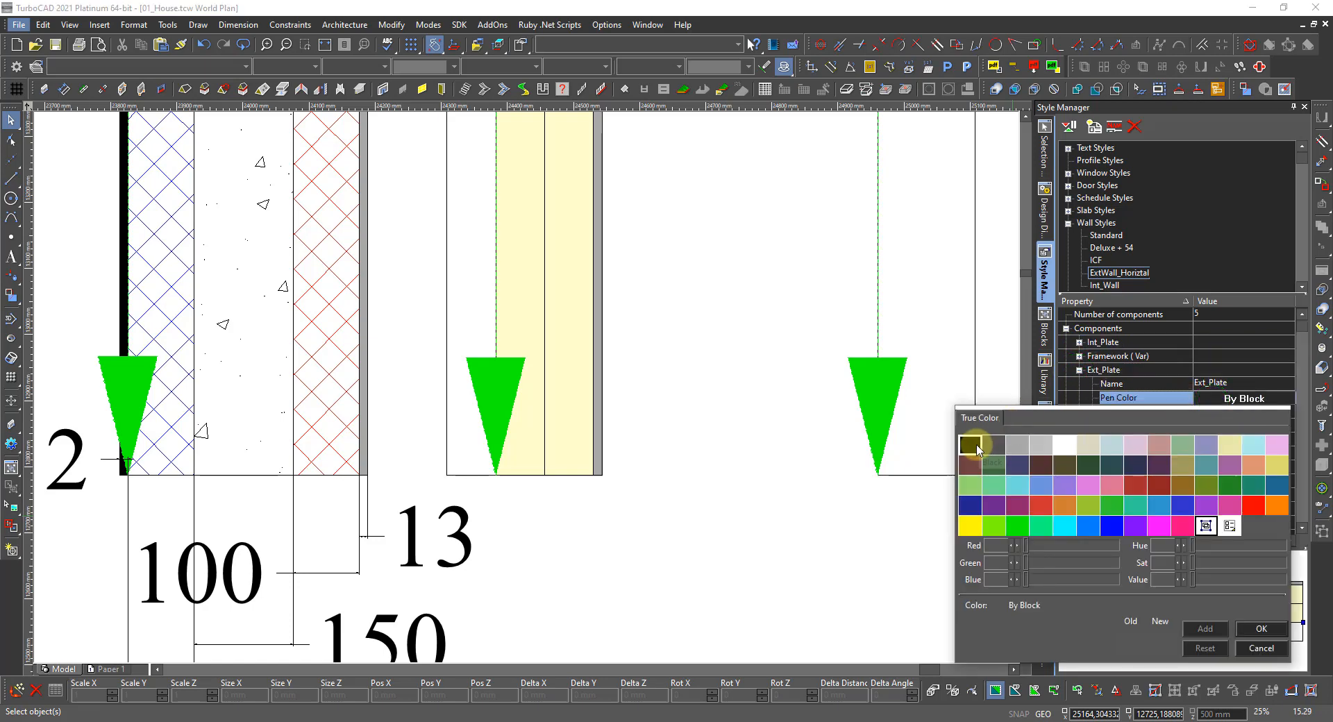
double_click(969, 445)
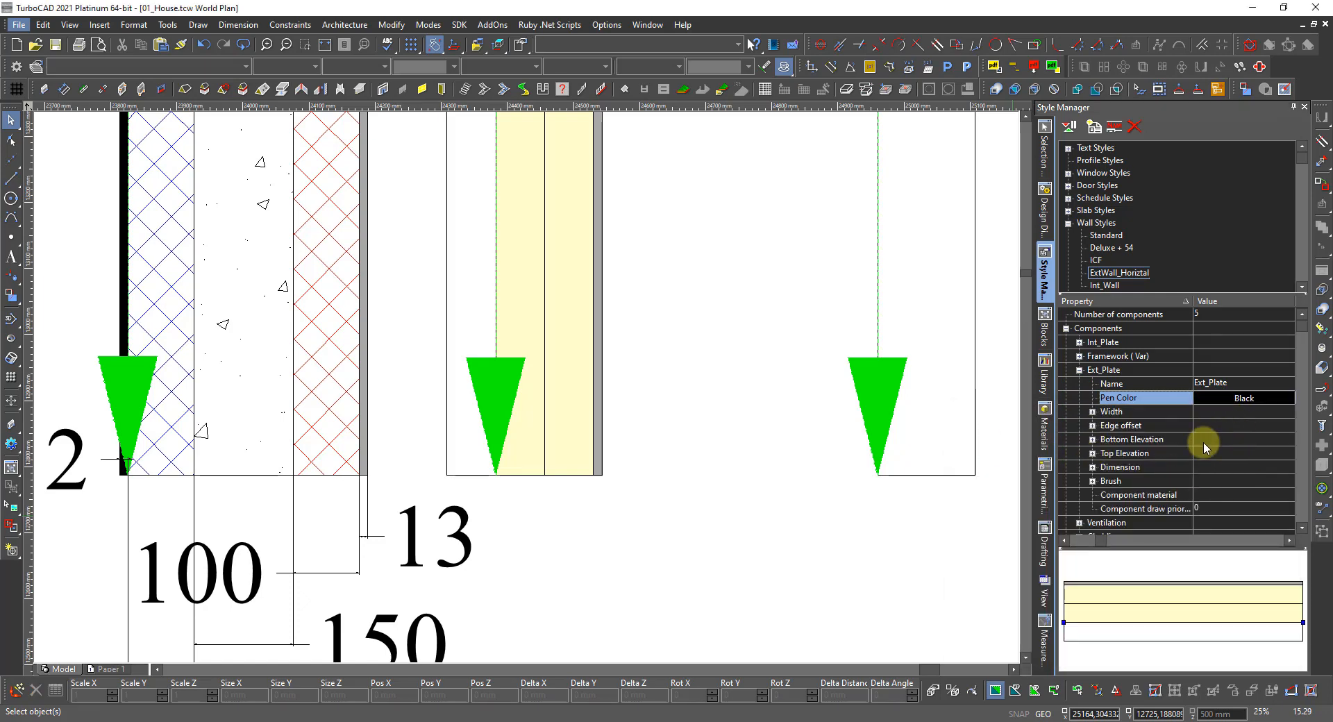
Set the Ext_Plate component's width to 12 mm and exclude the wall width from it
left_click(1092, 412)
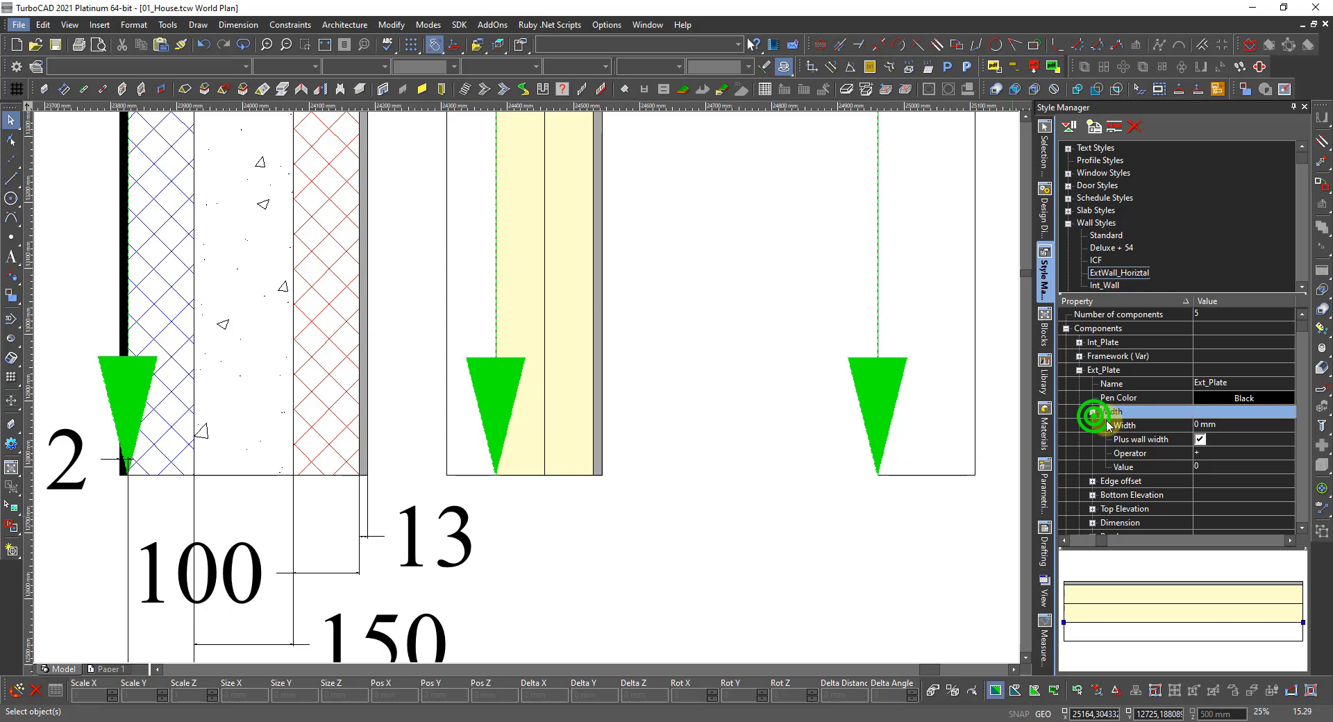
left_click(1234, 426)
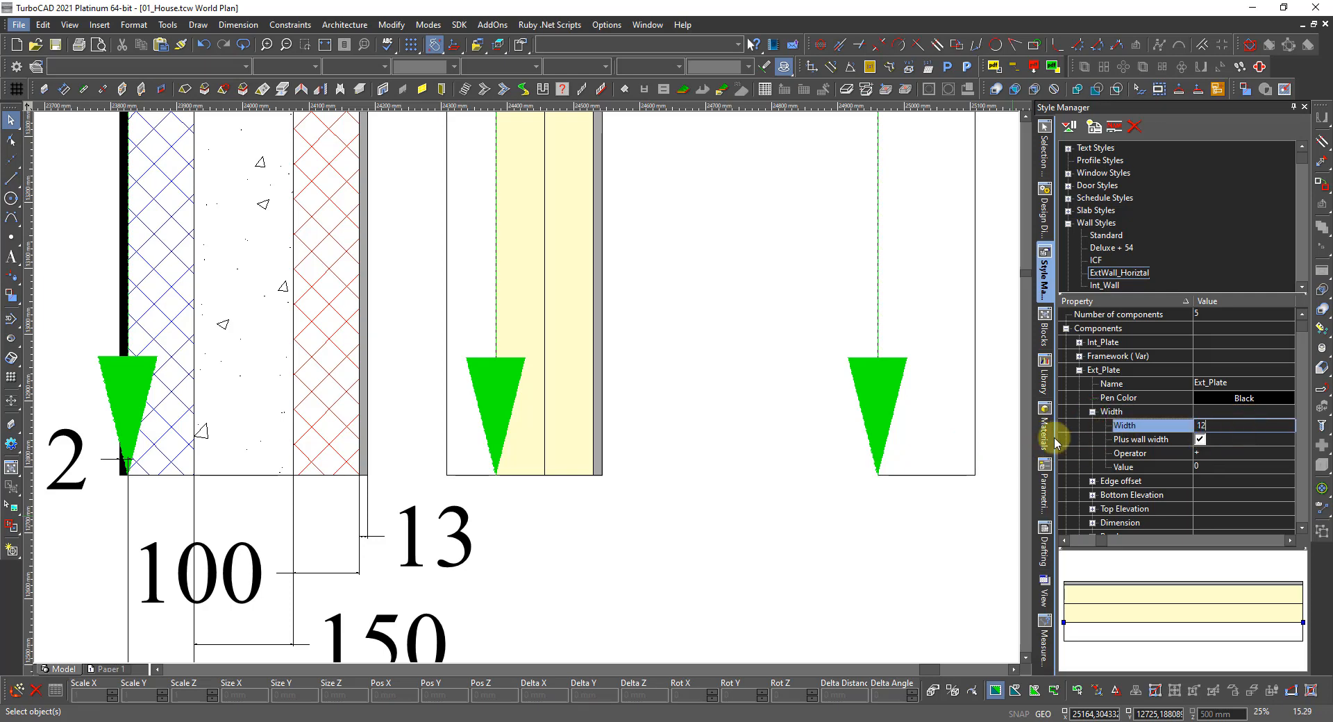
type("12")
key("Return")
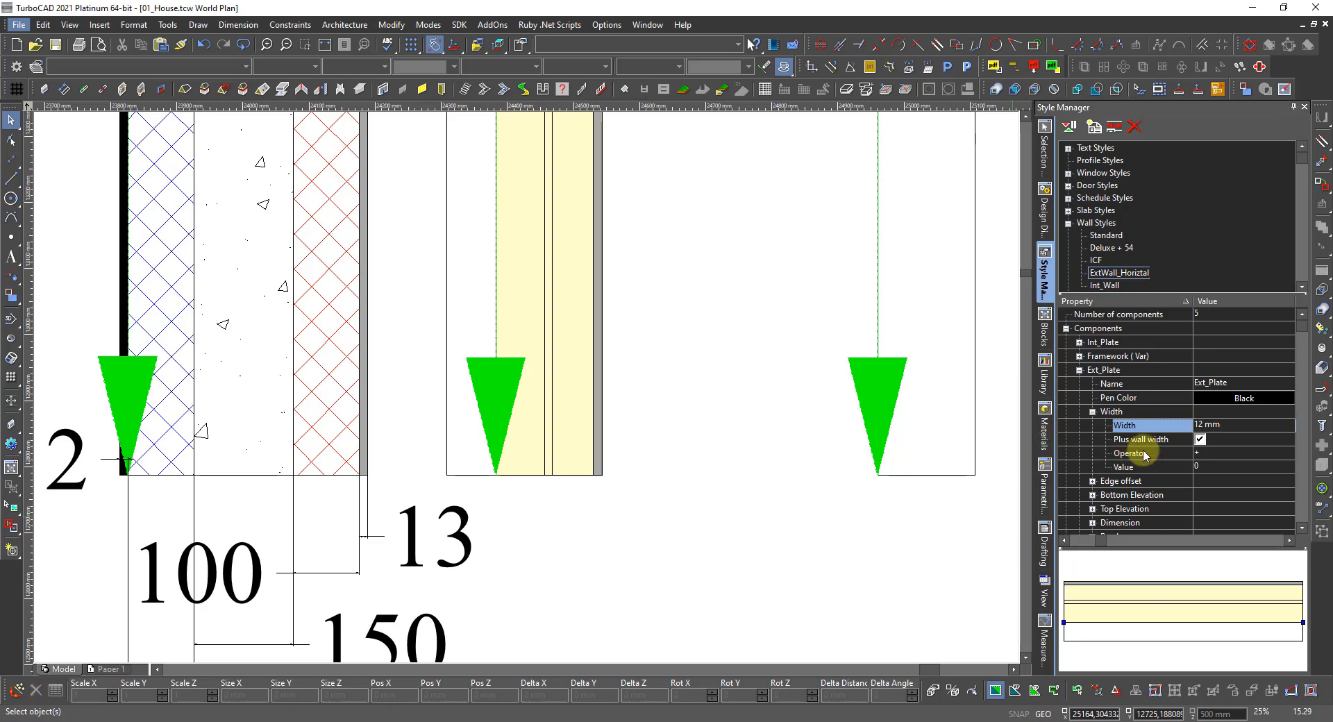
left_click(1200, 441)
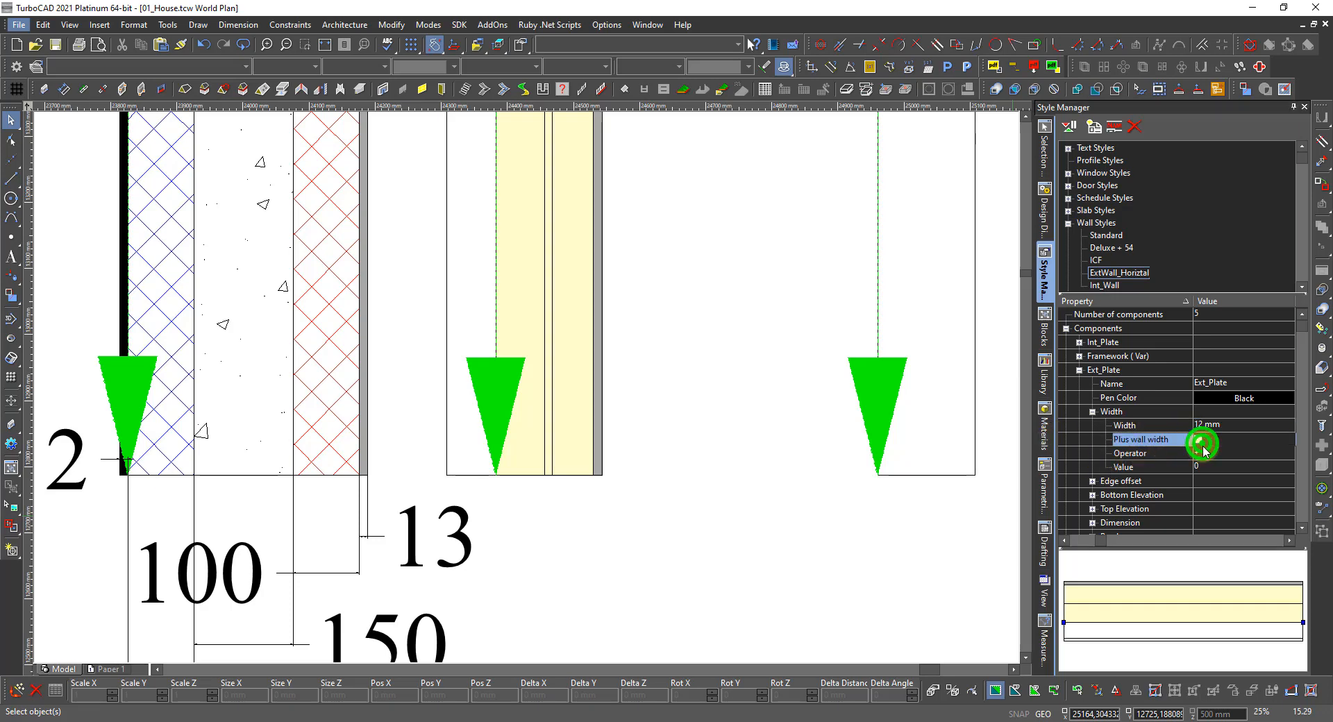
Exclude the wall width from the Ext_Plate component's edge offset and set that offset to -12 mm
left_click(1093, 481)
left_click(1208, 497)
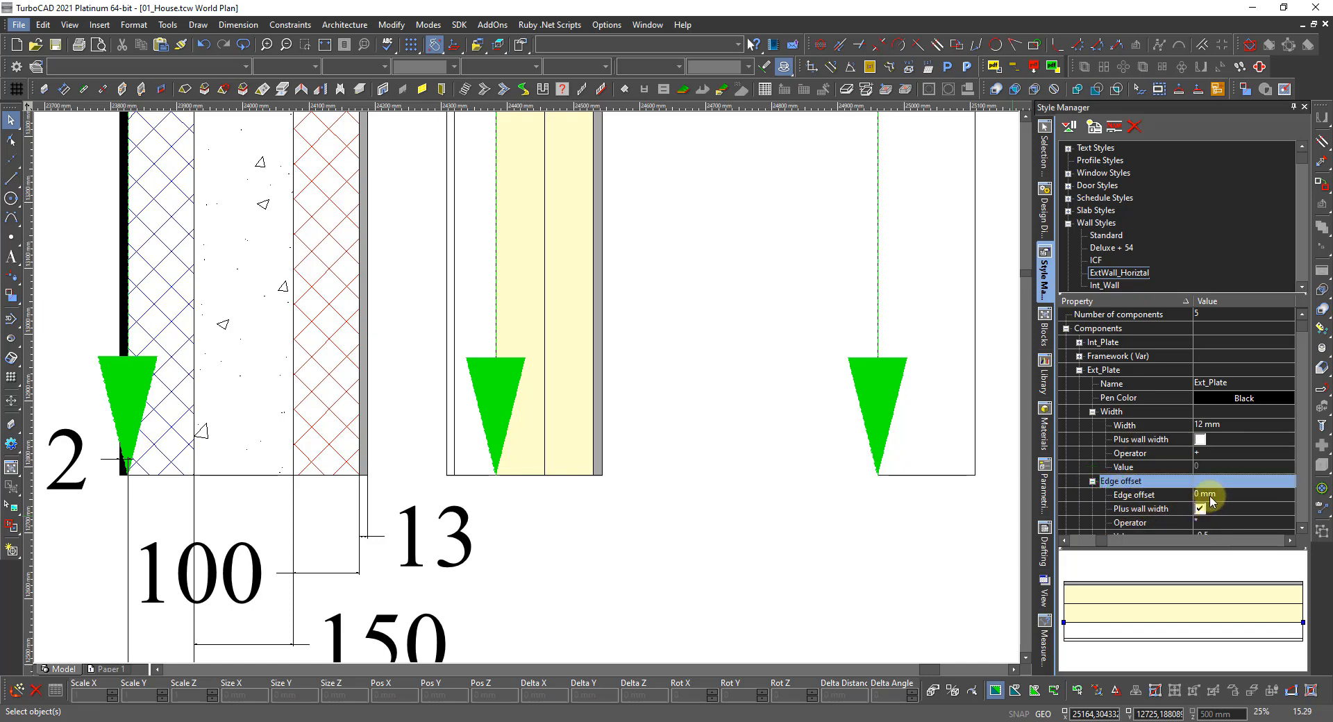
left_click(1200, 507)
left_click(1217, 494)
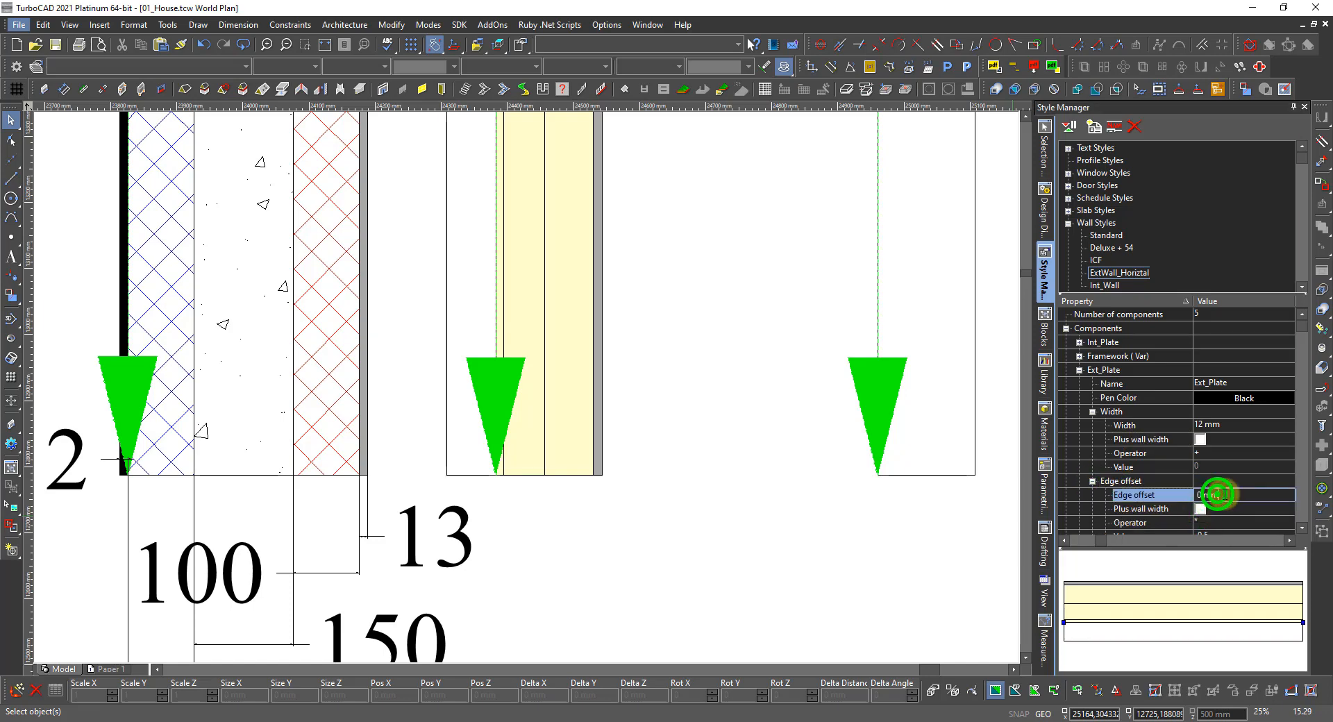
left_click(1218, 494)
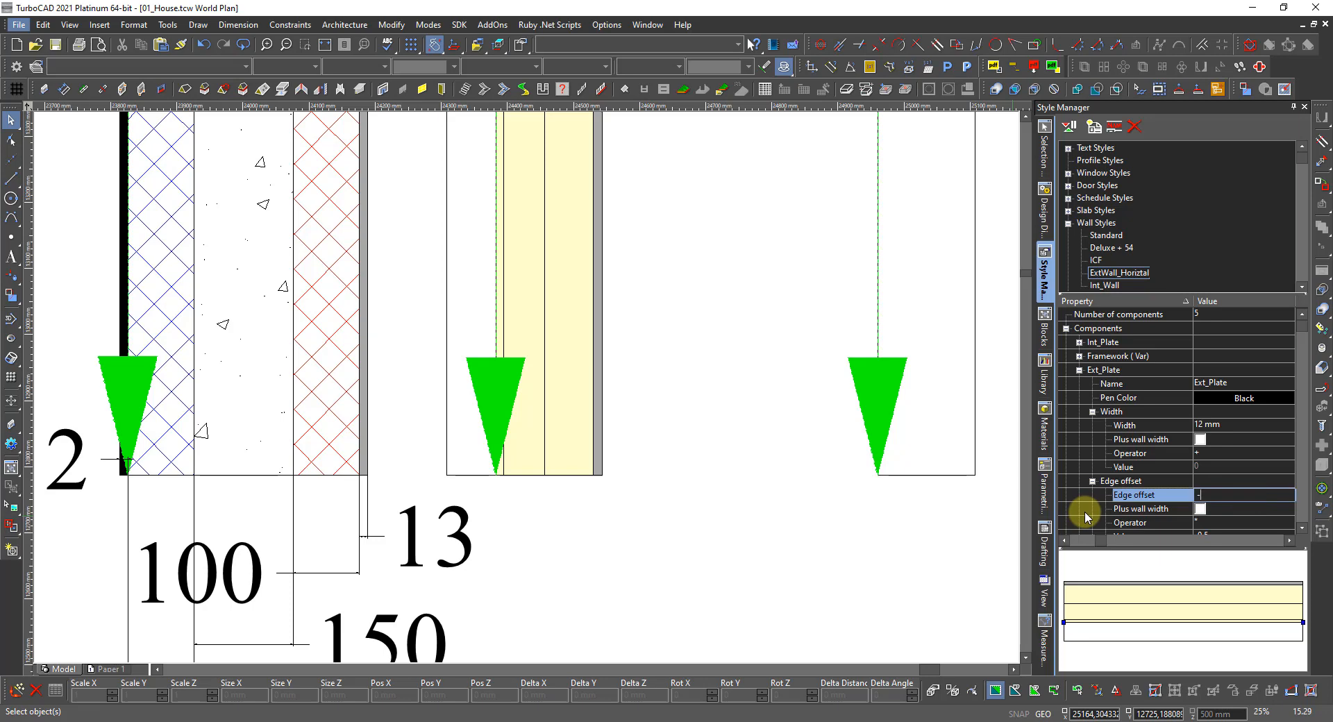
type("-12")
key("Return")
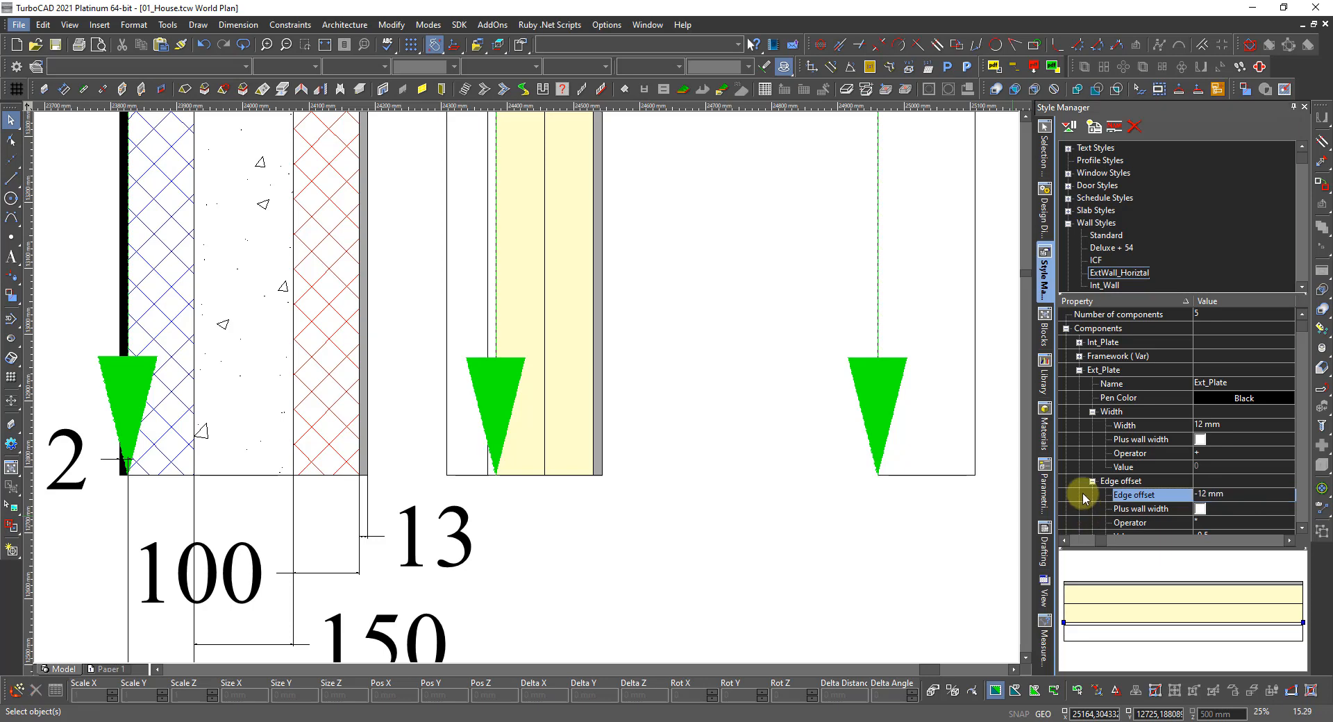
Set the Ext_Plate component's pen color to By Block and give it a Solid brush pattern in Black
left_click(1215, 400)
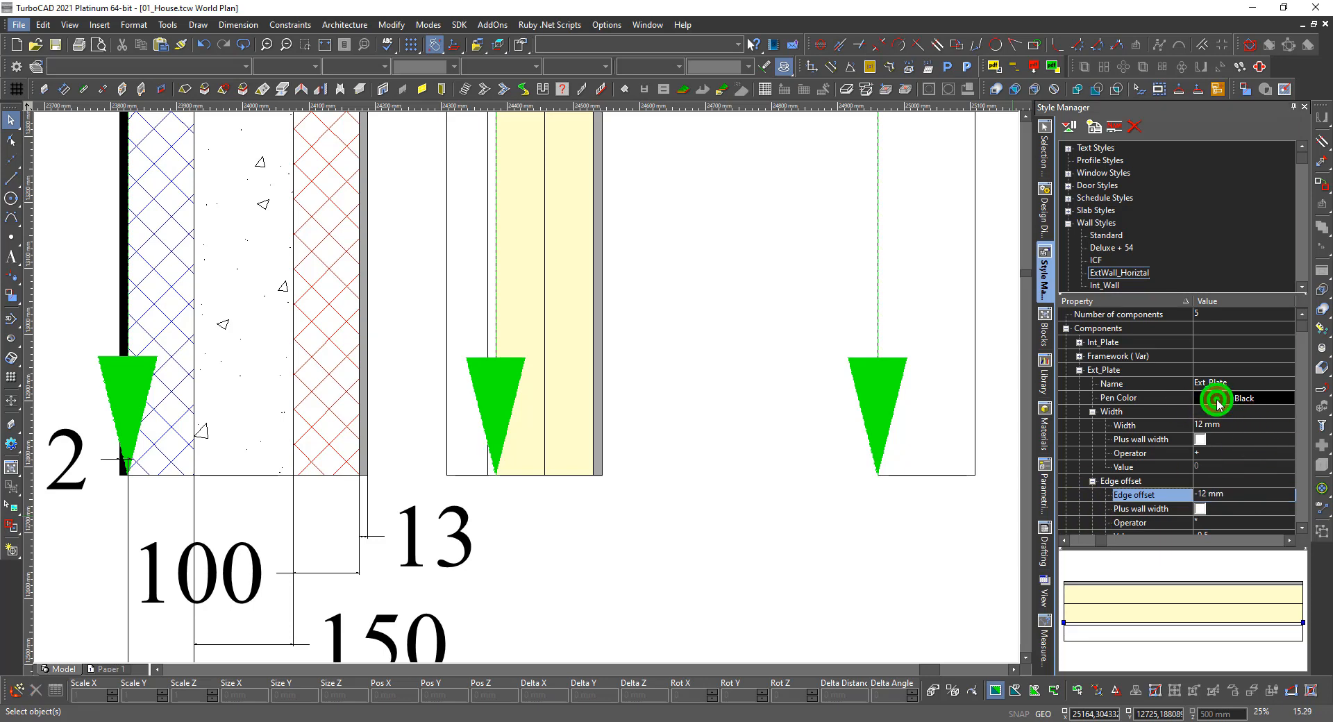
left_click(1206, 526)
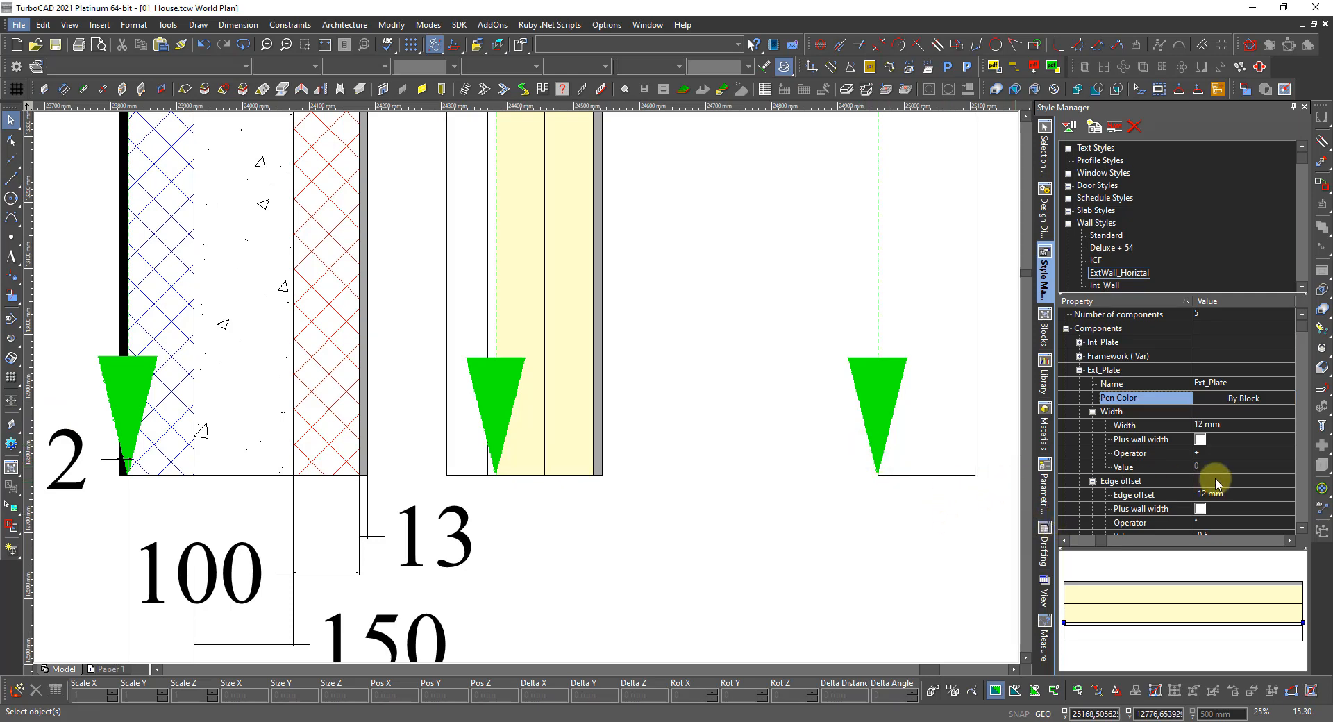
scroll(1216, 484, "down", 2)
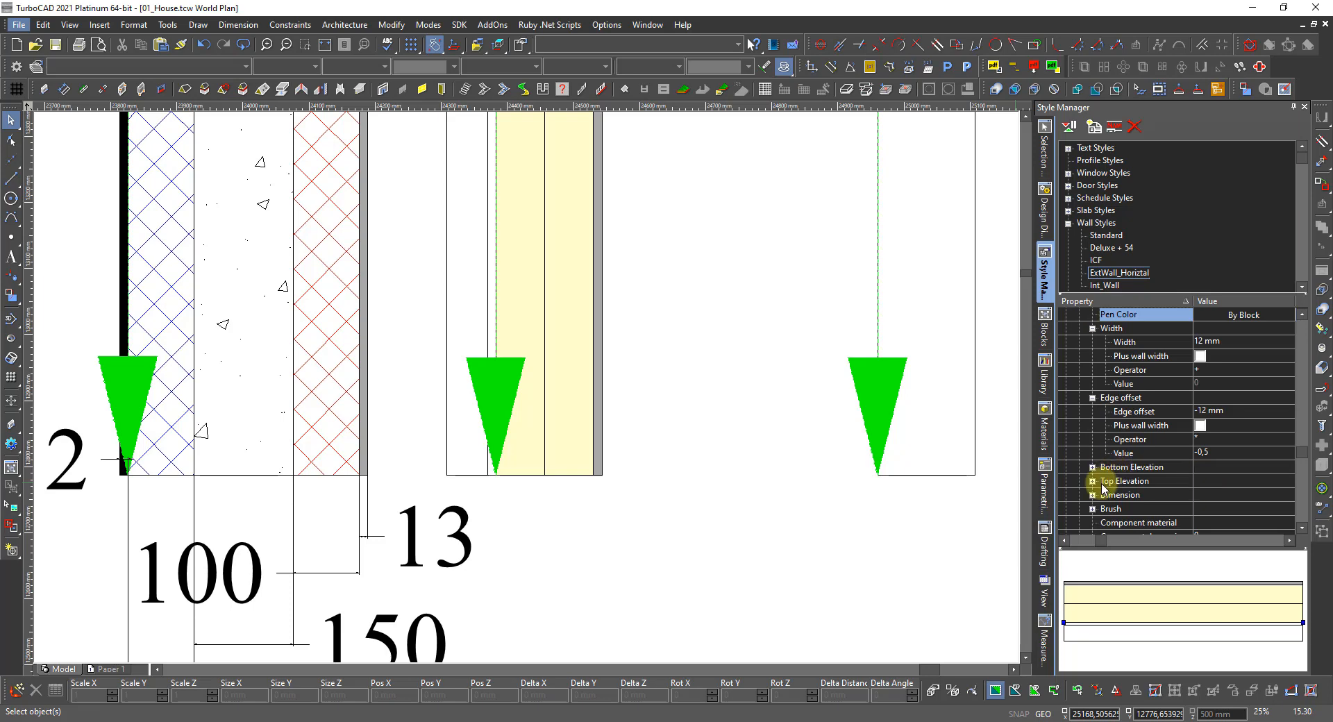
scroll(1104, 488, "down", 1)
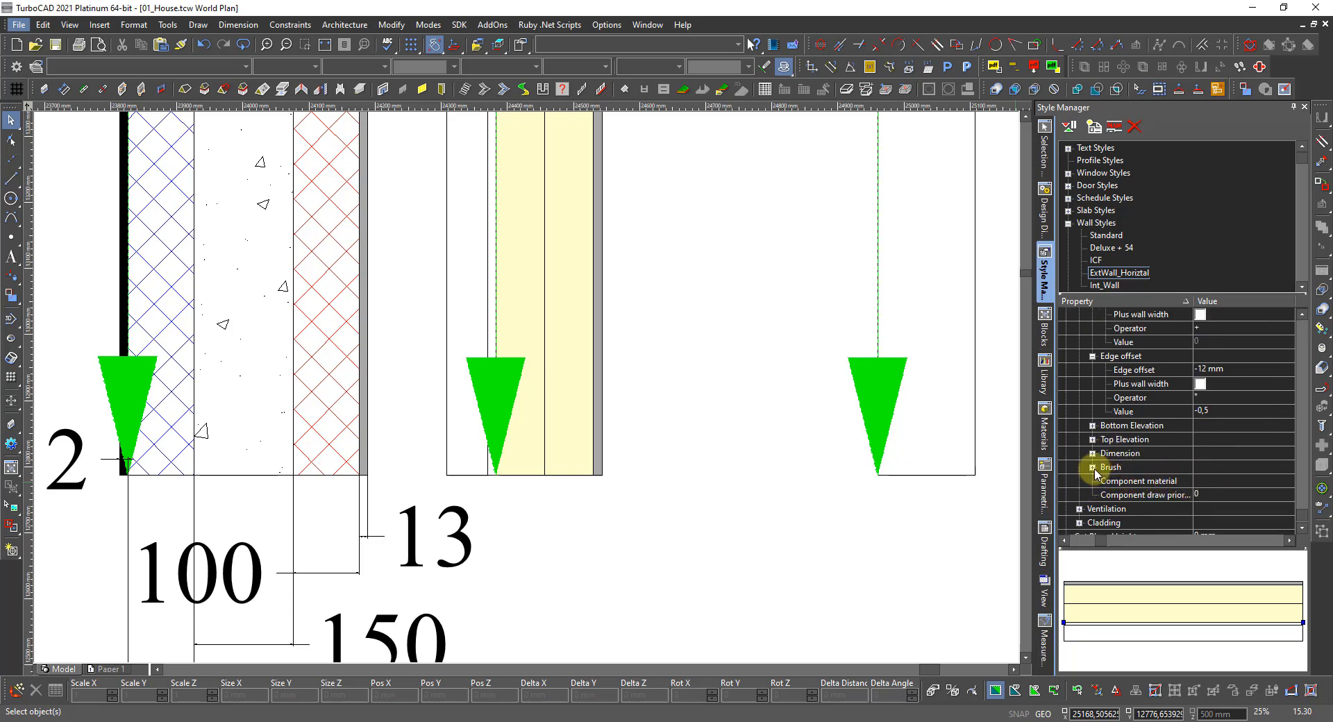
left_click(1094, 468)
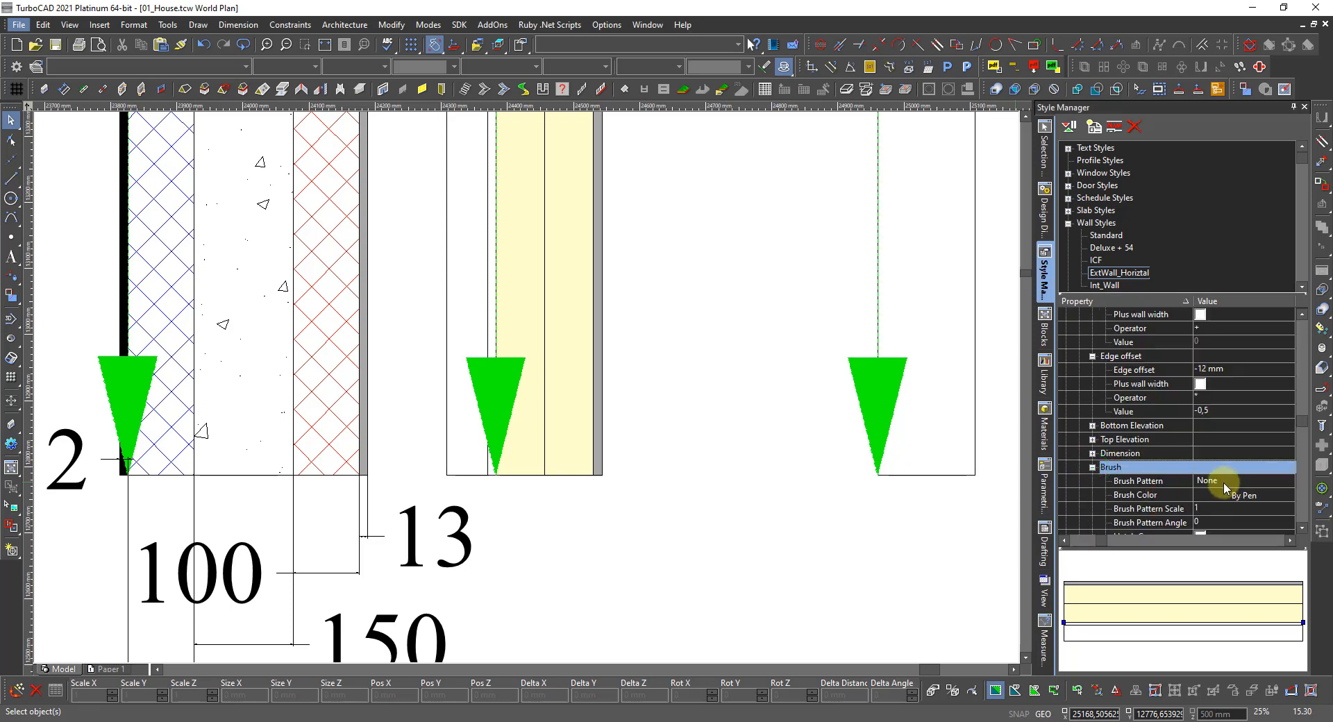
left_click(1224, 483)
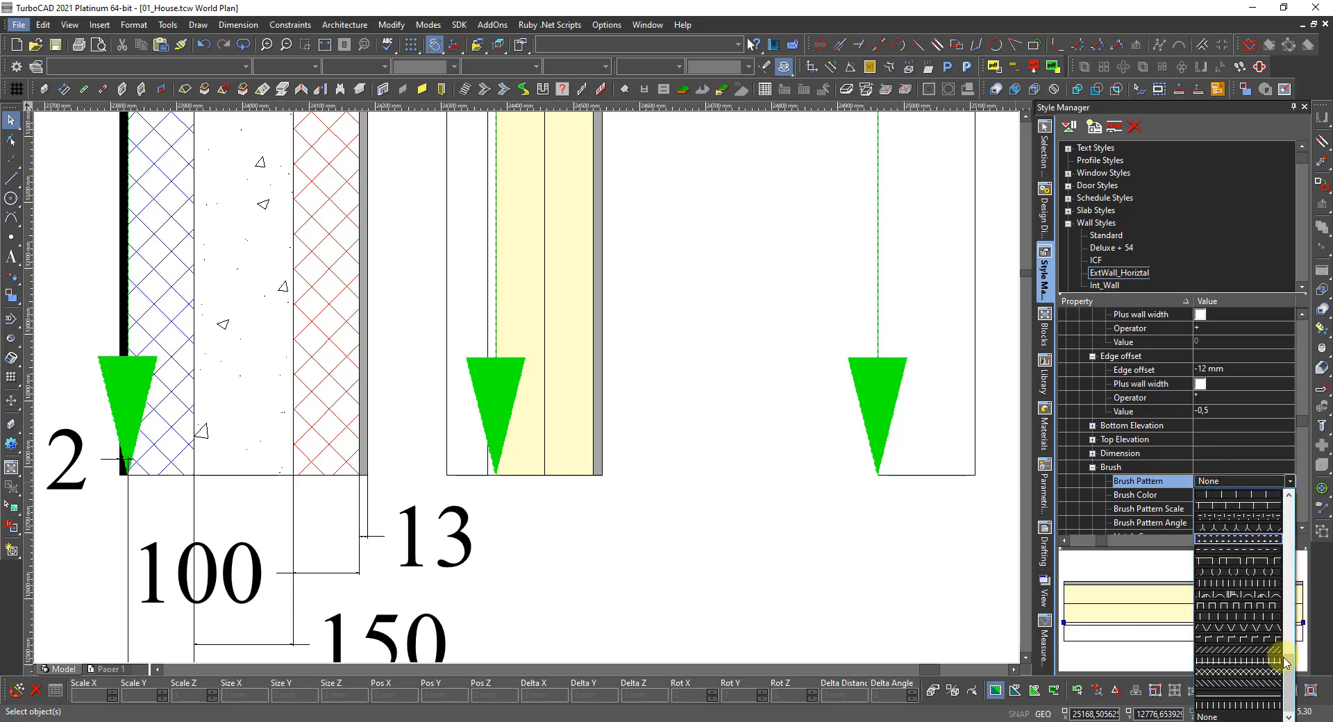
scroll(1285, 675, "up", 10)
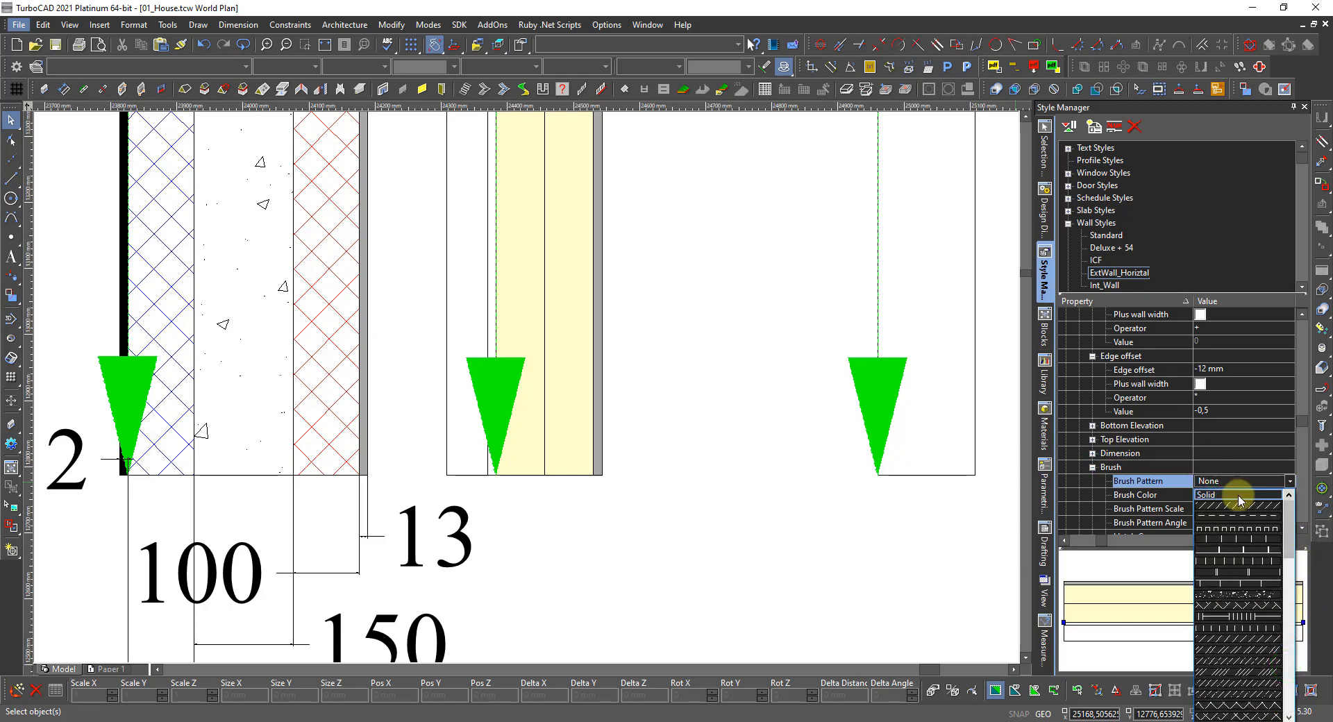
left_click(1239, 496)
left_click(1217, 496)
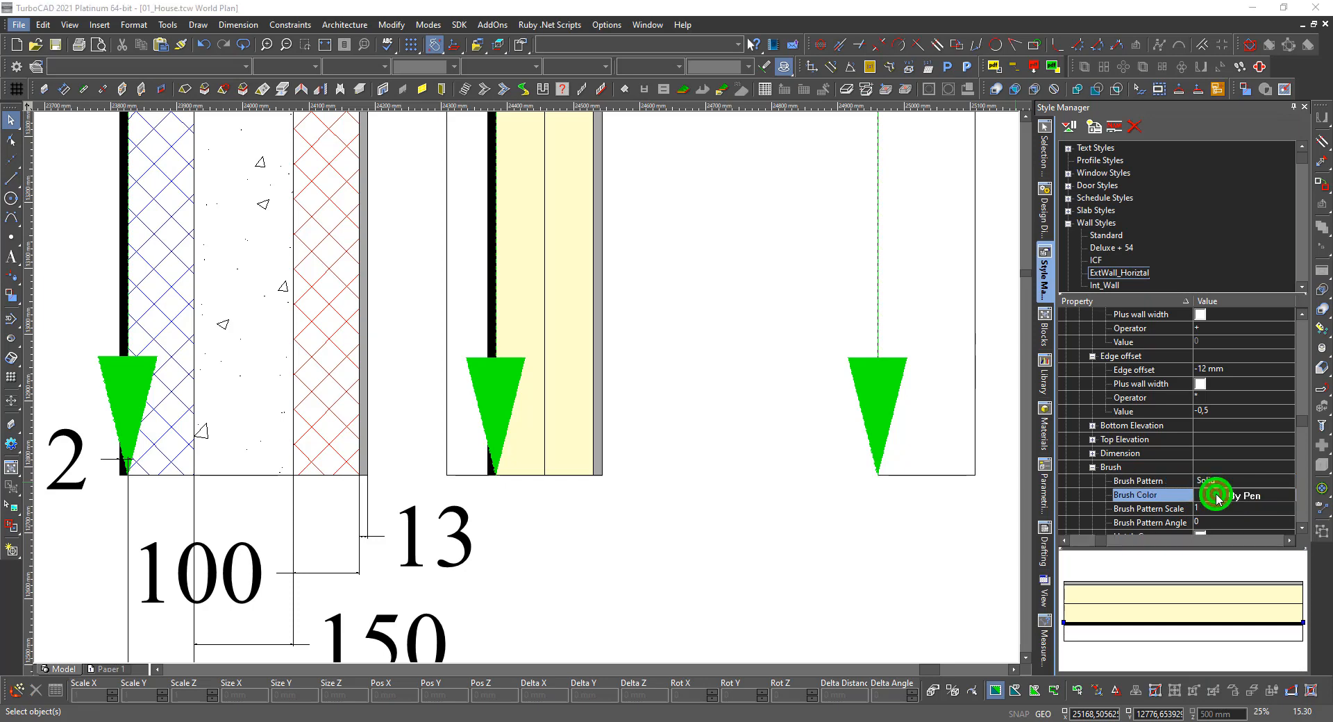
left_click(973, 267)
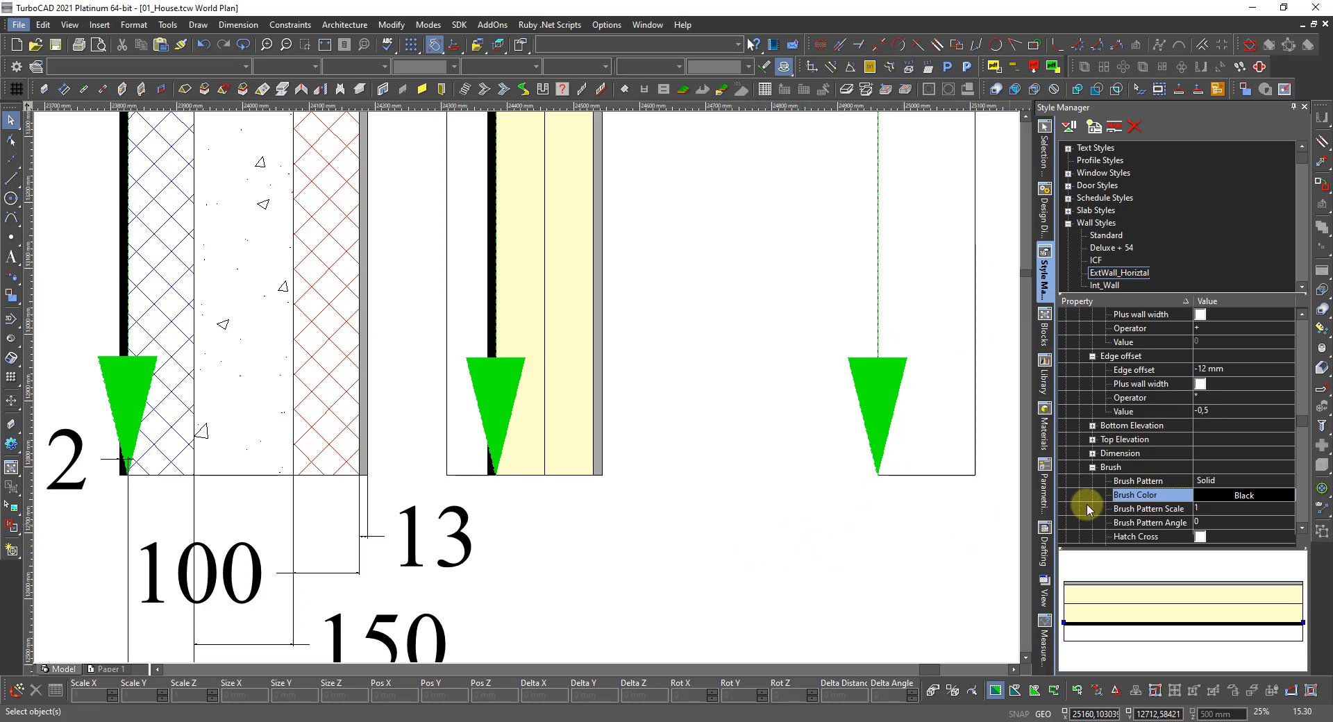
Collapse the Ext_Plate properties and set the Ventilation component's width to 23 mm, excluding the wall width
scroll(1100, 434, "up", 5)
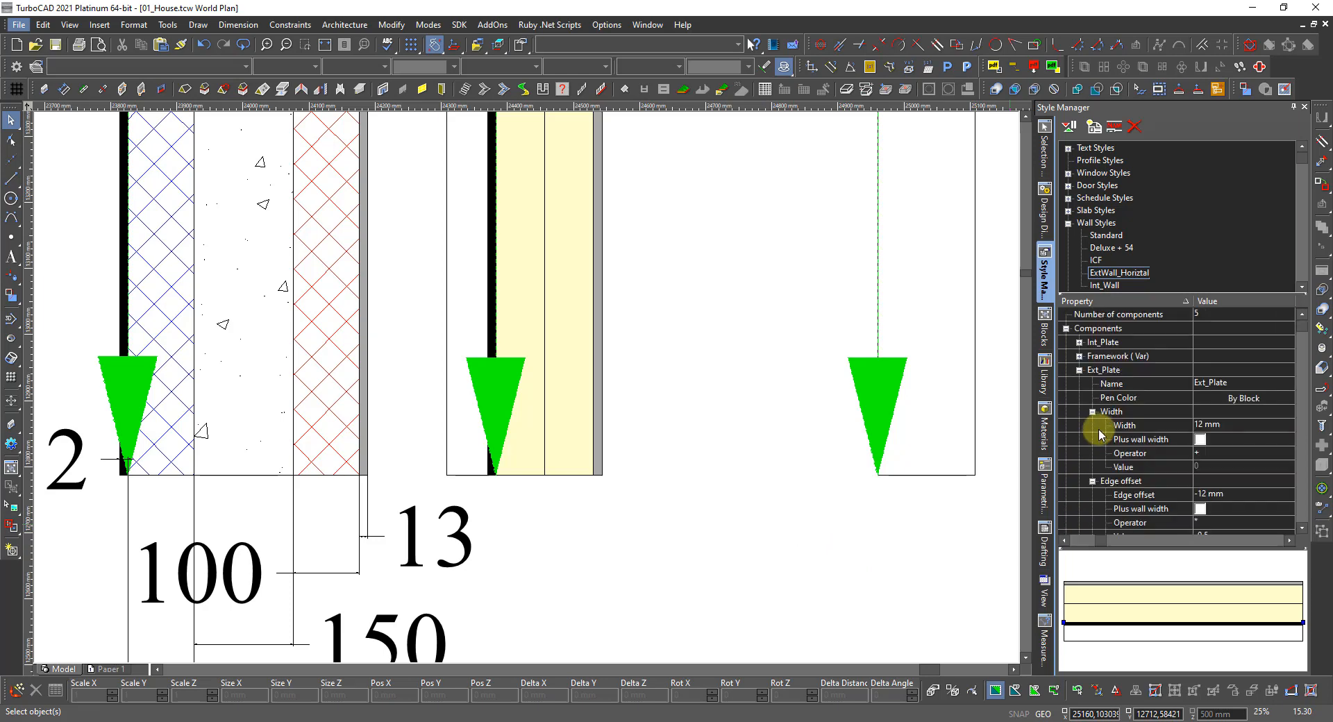
left_click(1079, 370)
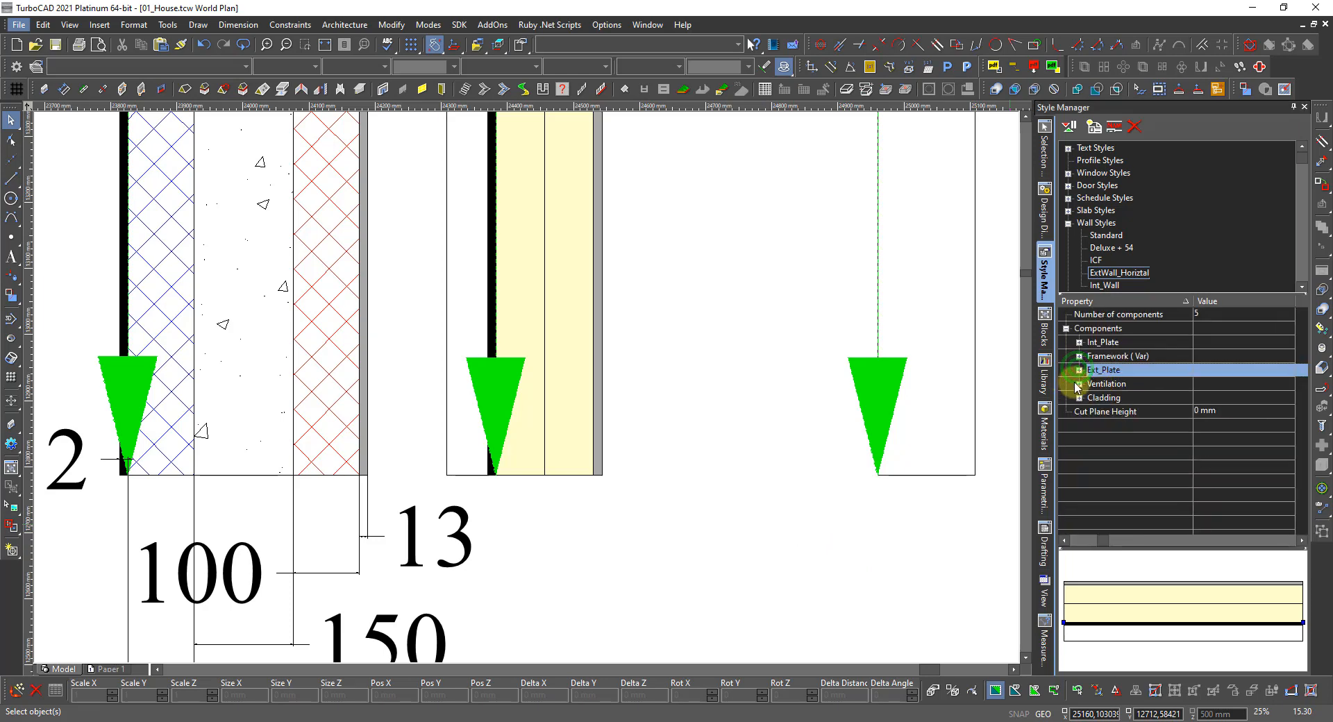
left_click(1079, 384)
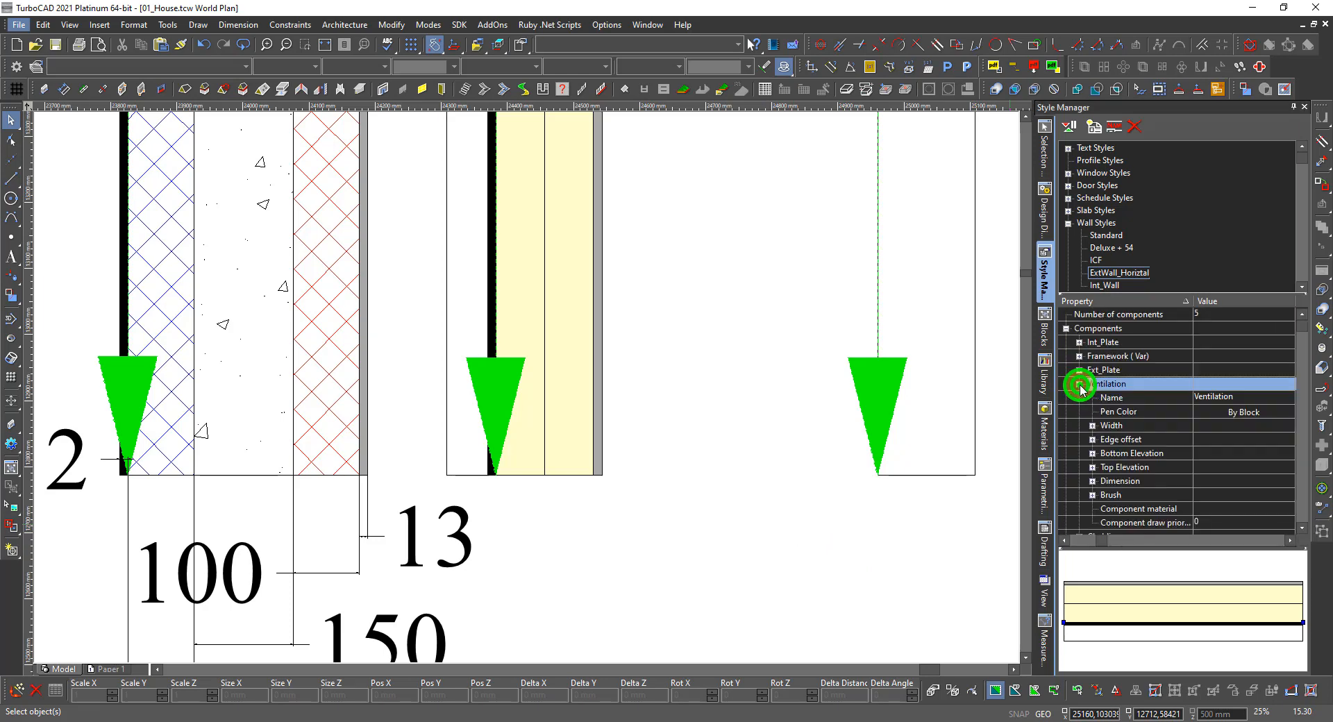
left_click(1091, 425)
left_click(1239, 439)
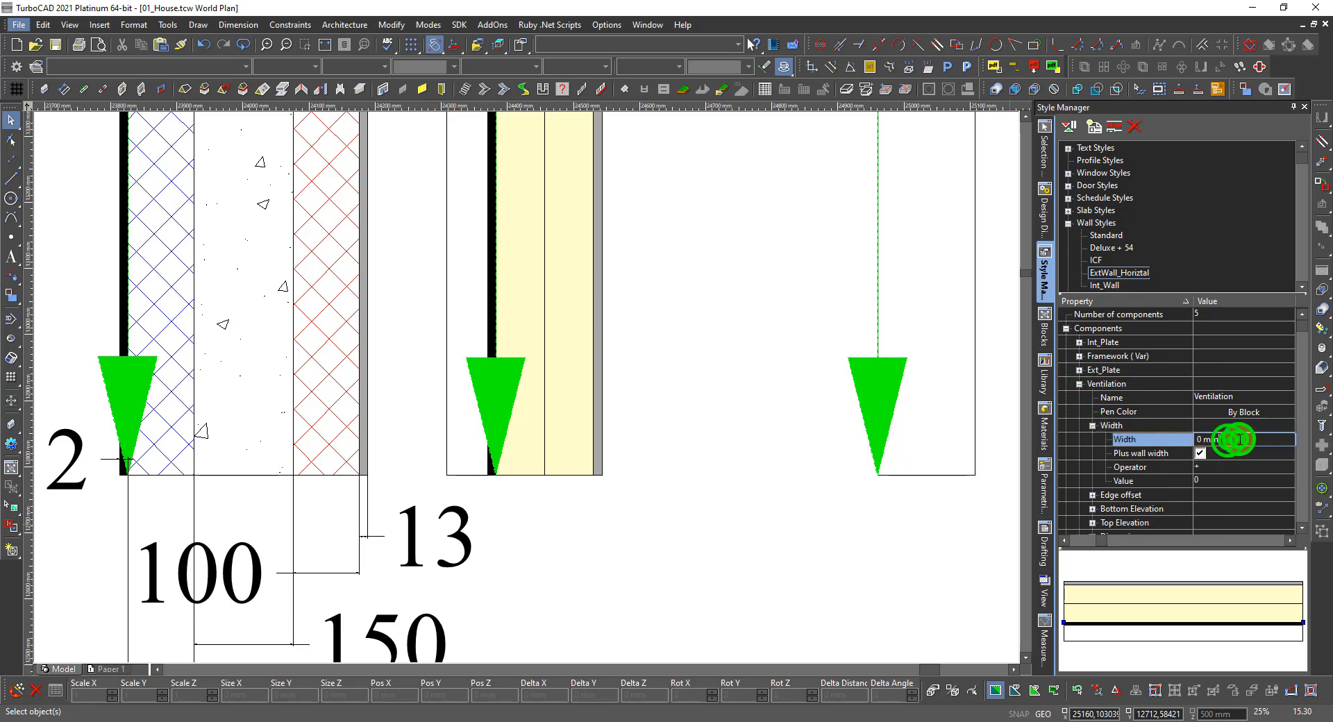
type("23")
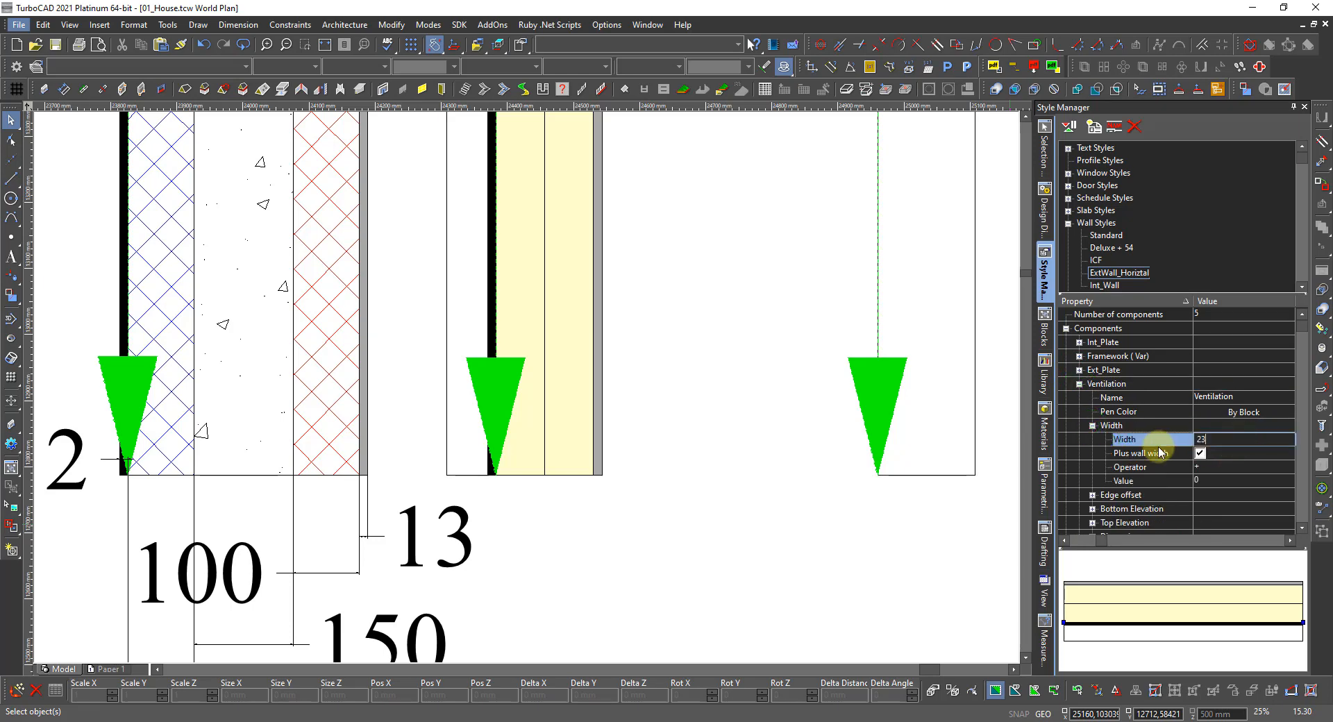
key("Return")
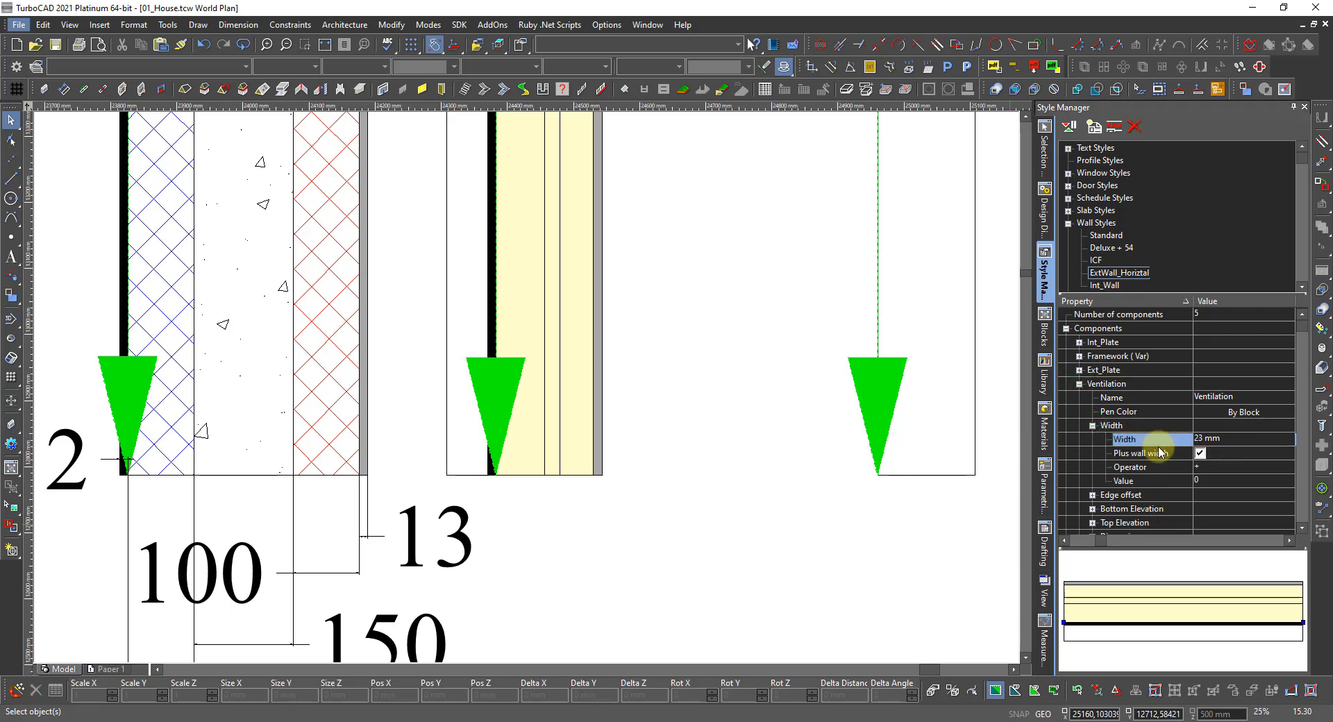
left_click(1201, 454)
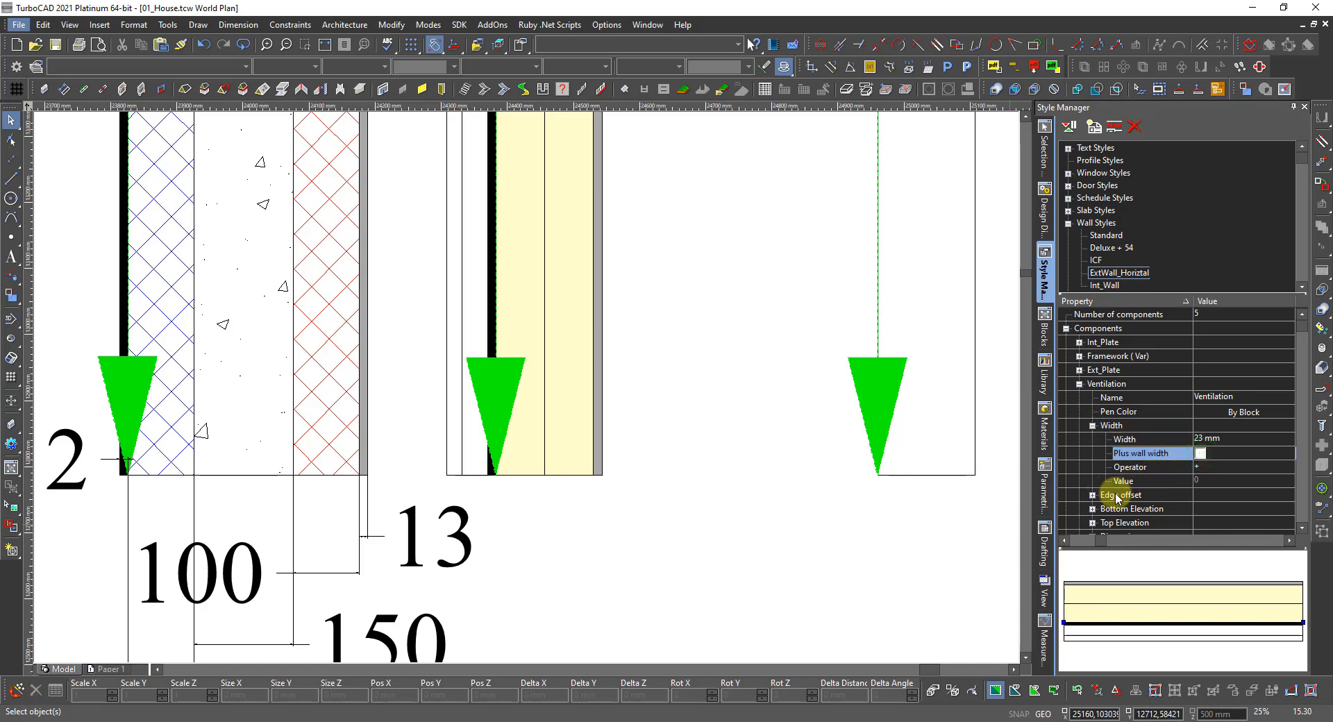
Exclude the wall width from the Ventilation component's edge offset and set that offset to -35 mm
scroll(1117, 498, "down", 1)
left_click(1093, 454)
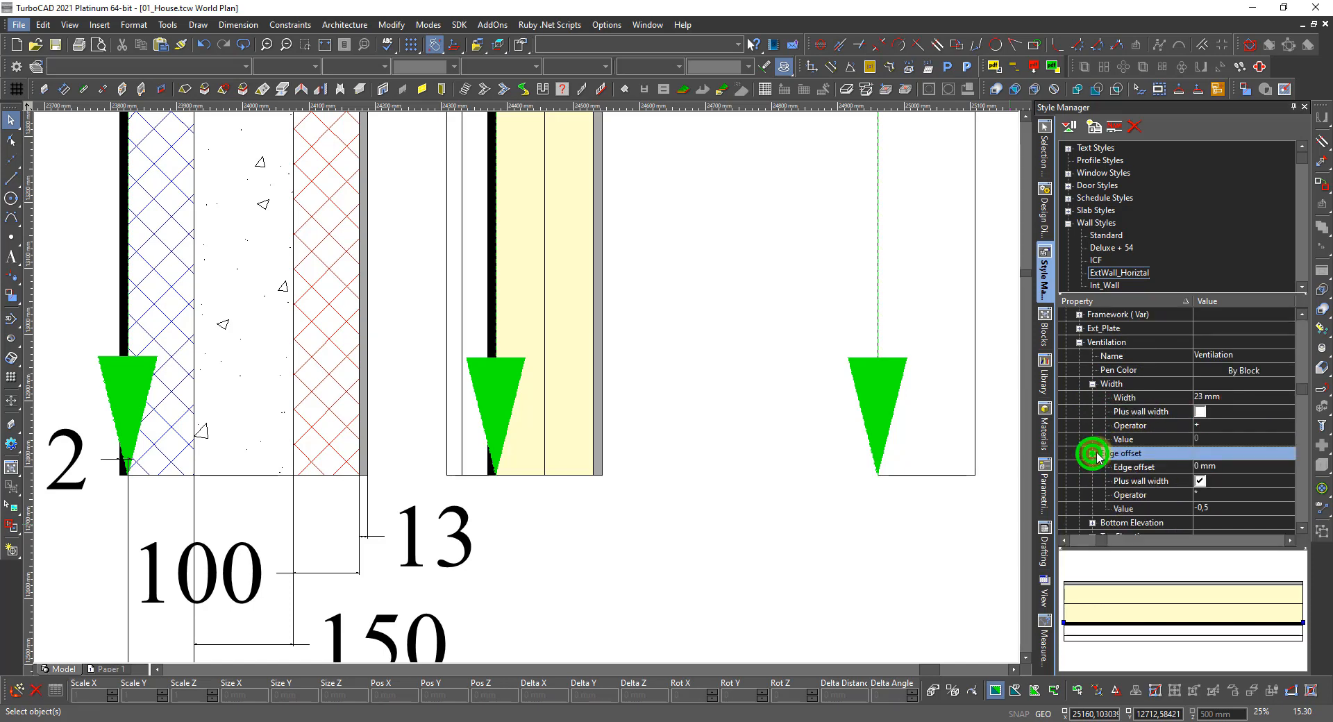
left_click(1199, 481)
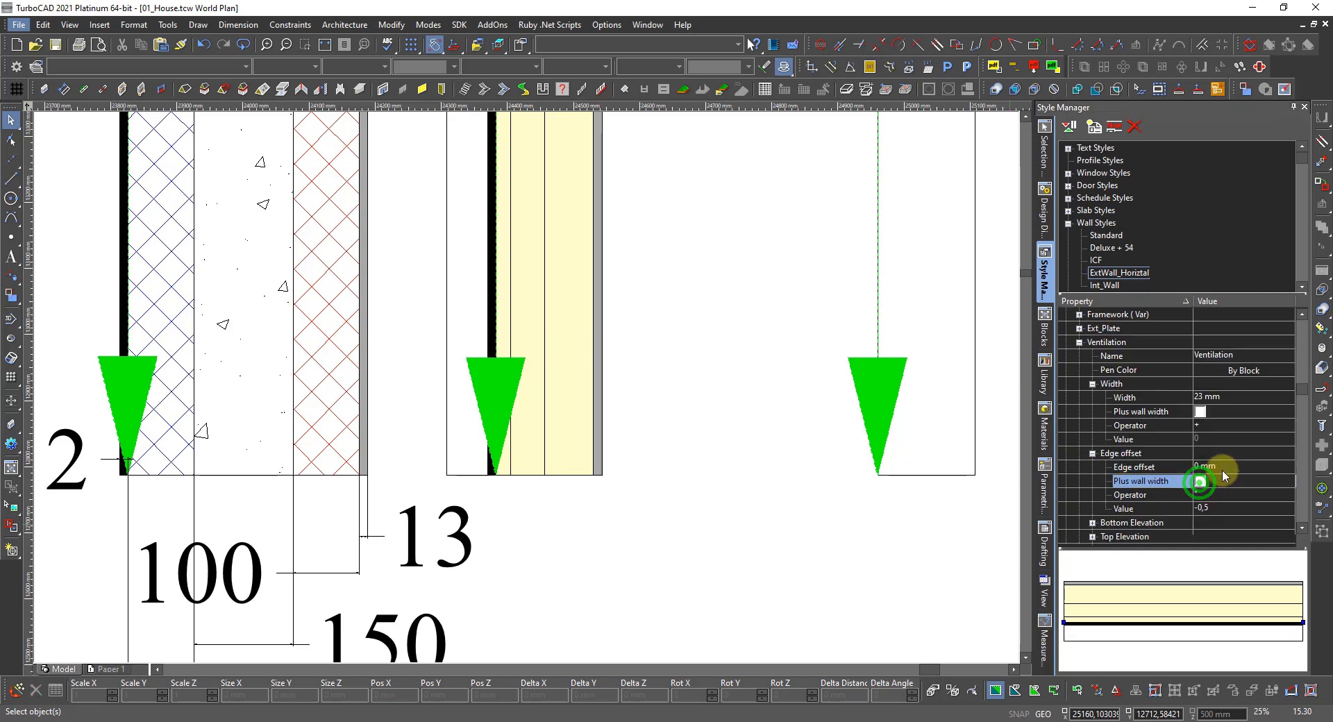
left_click(1216, 467)
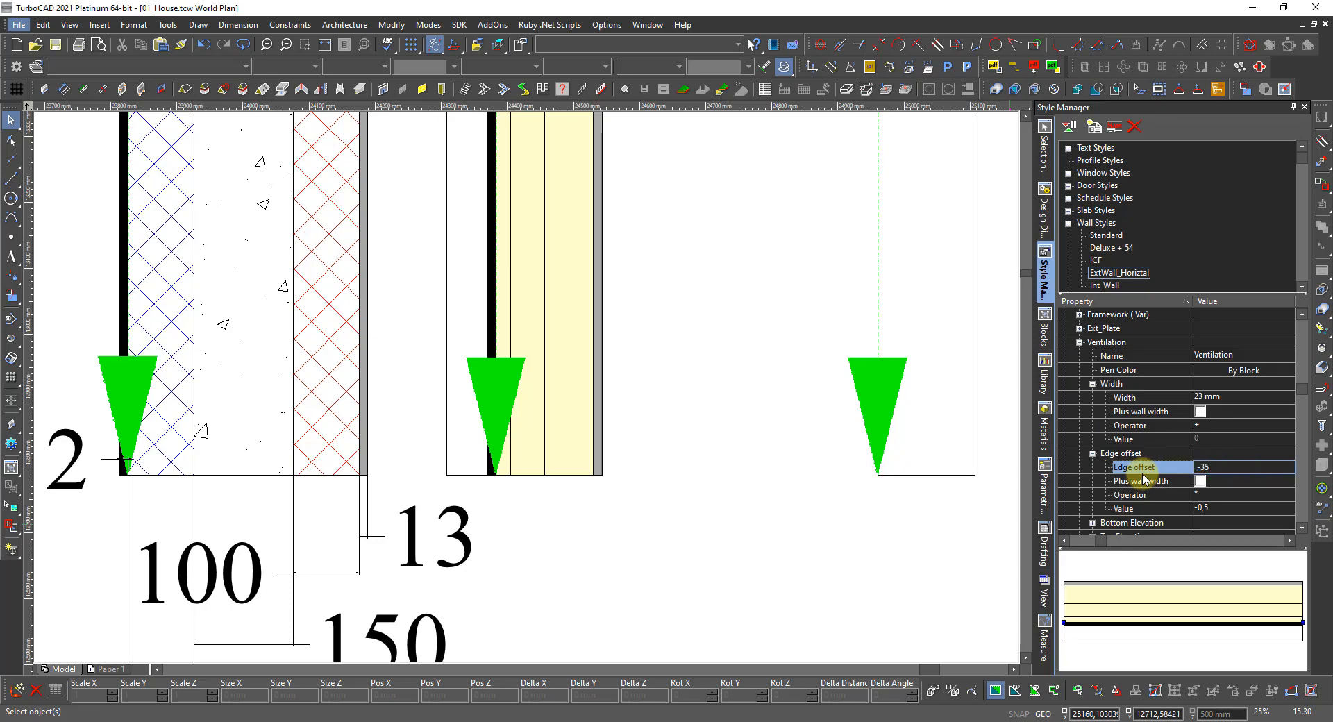
key("Return")
Examine the Ventilation and outer layers at the lower end of the wall drawn with the ExtWall_Horiztal style
scroll(1114, 511, "down", 2)
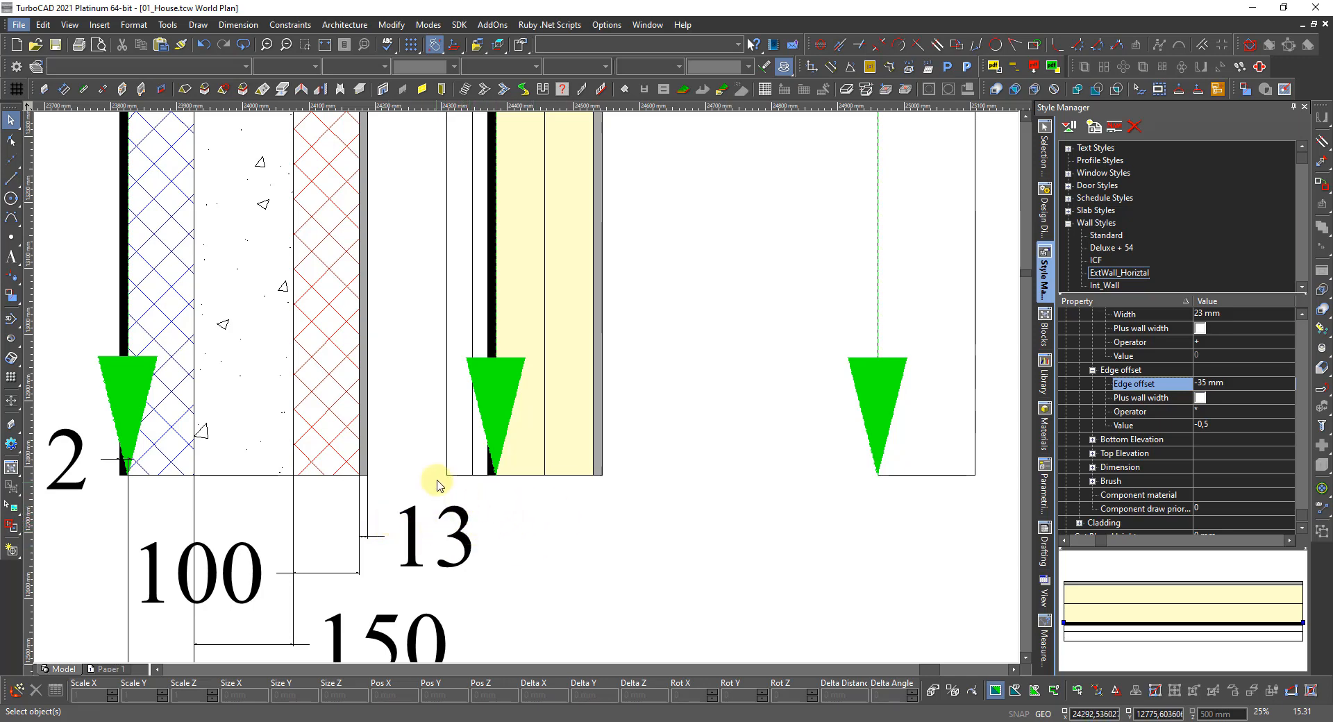
scroll(462, 482, "up", 1)
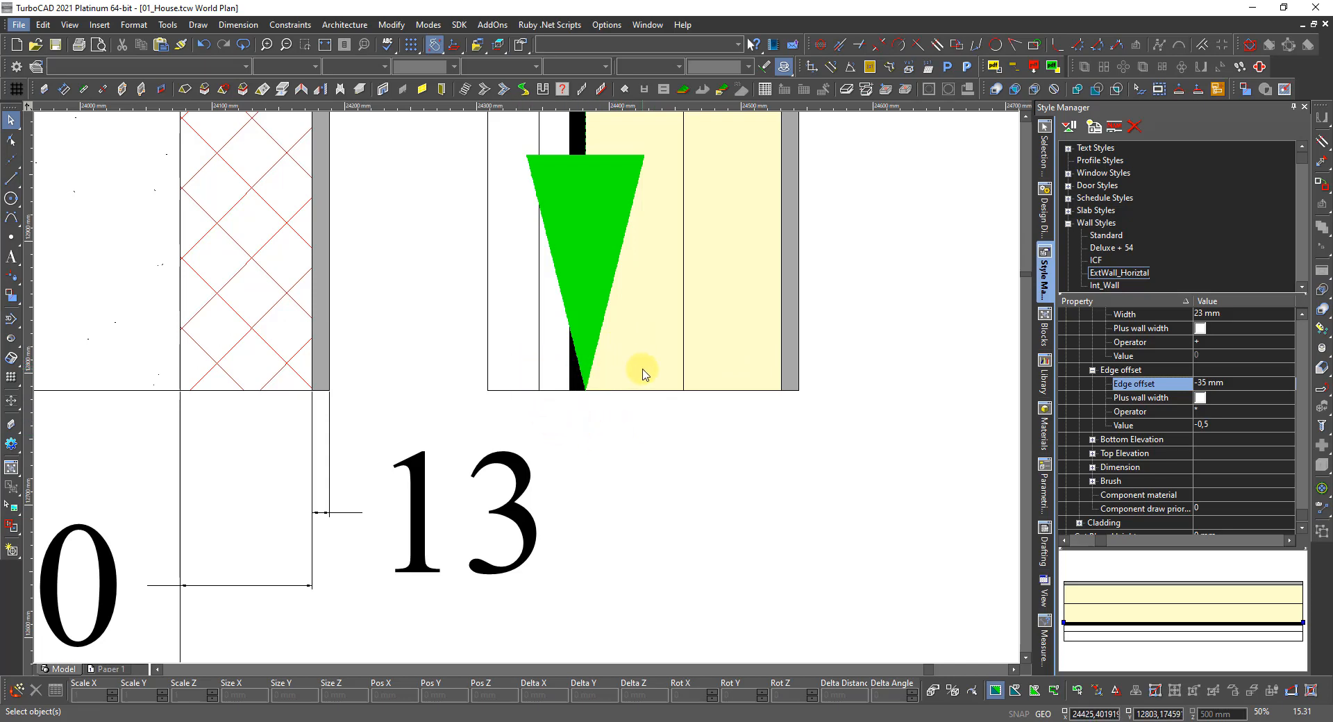
scroll(611, 460, "down", 1)
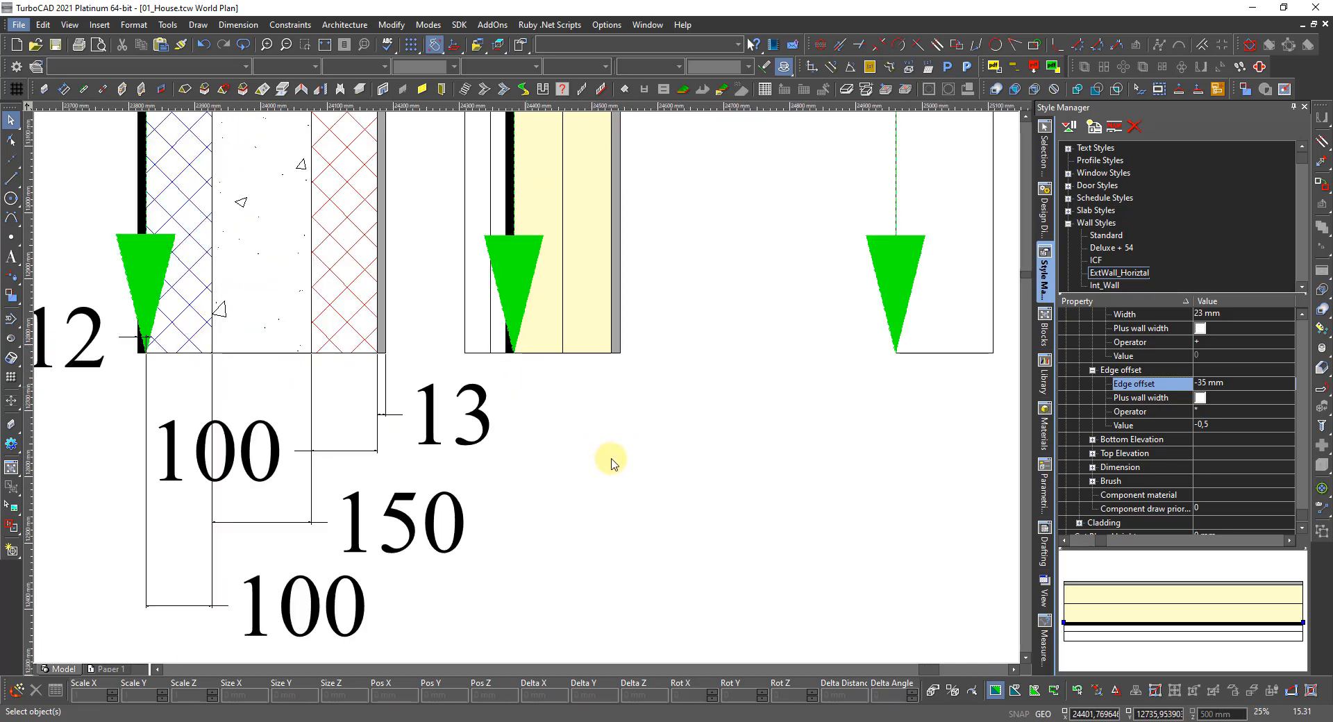
scroll(461, 348, "up", 1)
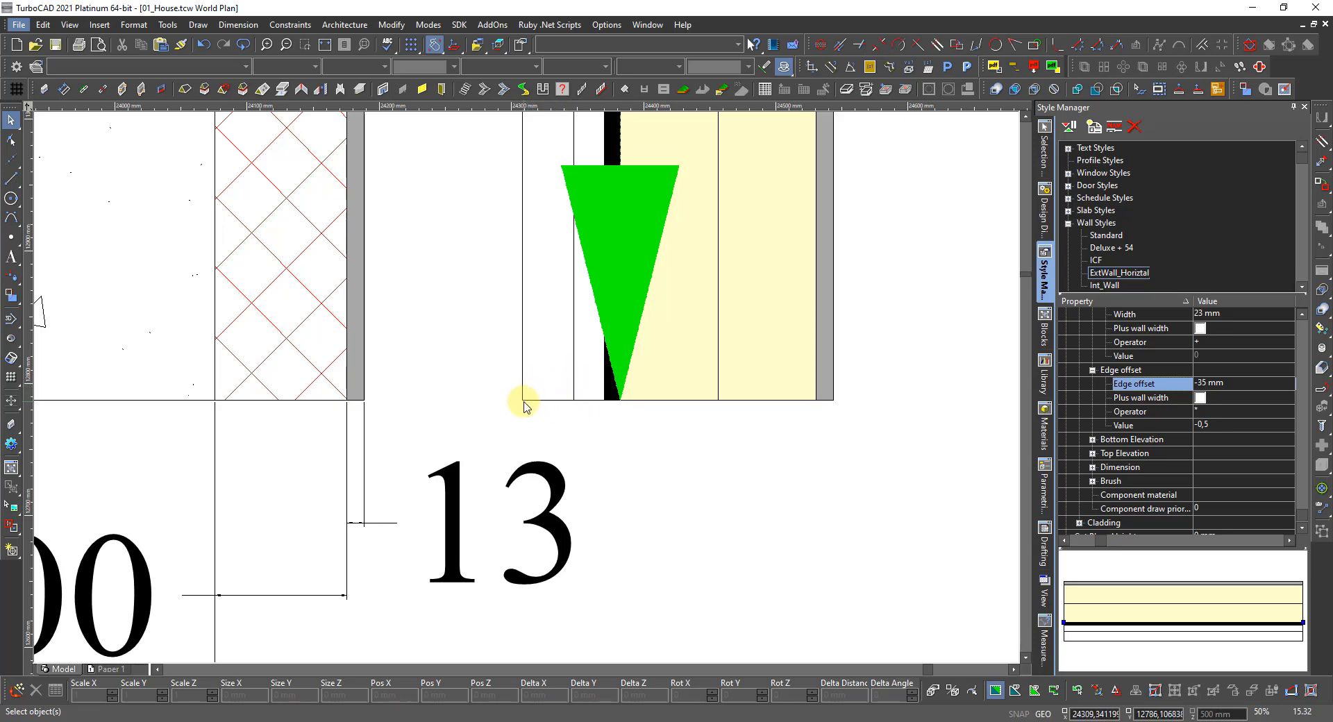
scroll(536, 389, "up", 1)
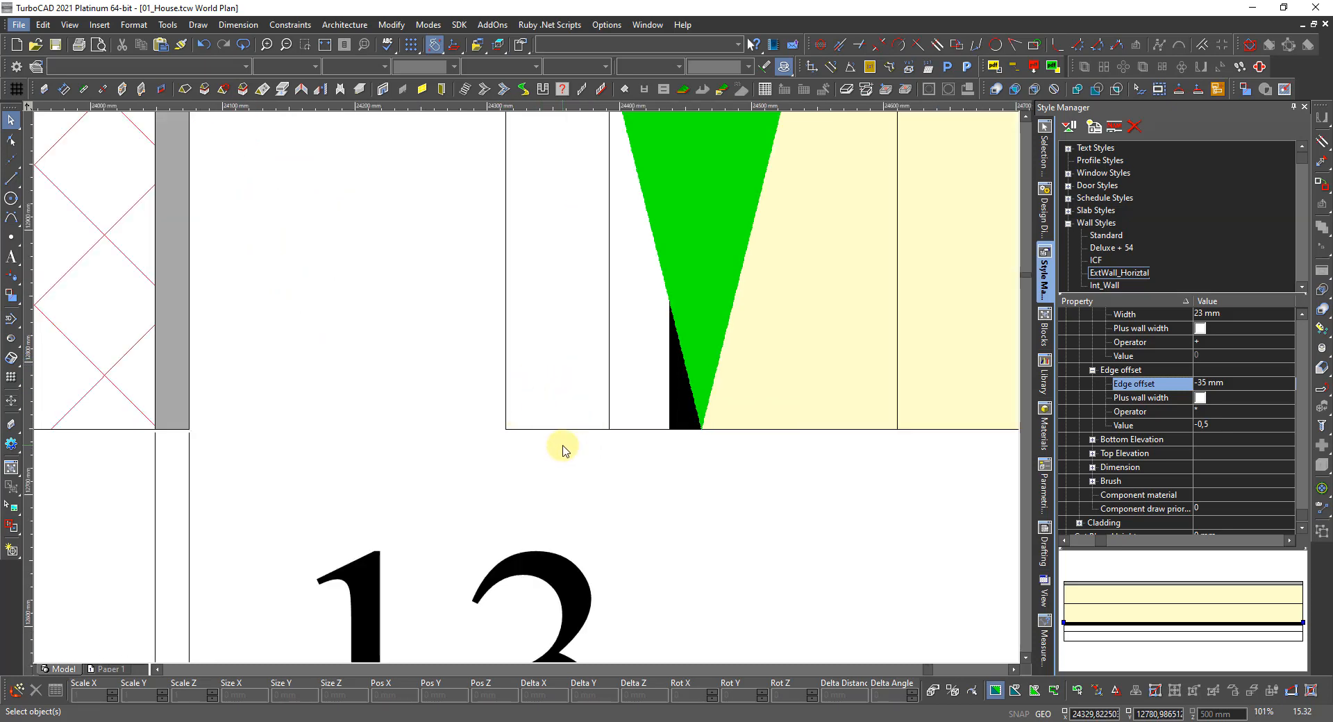
scroll(560, 447, "down", 1)
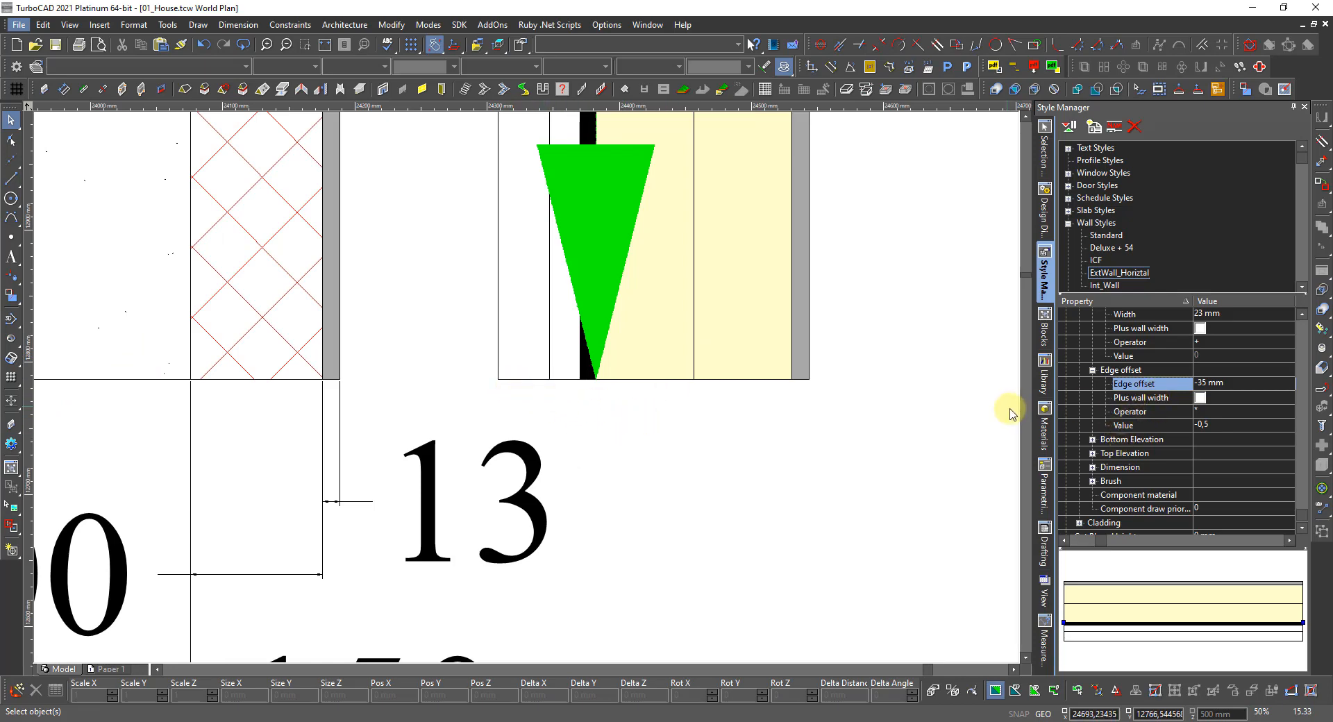
Collapse the Ventilation properties and set the Cladding component's width to 19 mm, excluding the wall width
scroll(1092, 380, "up", 2)
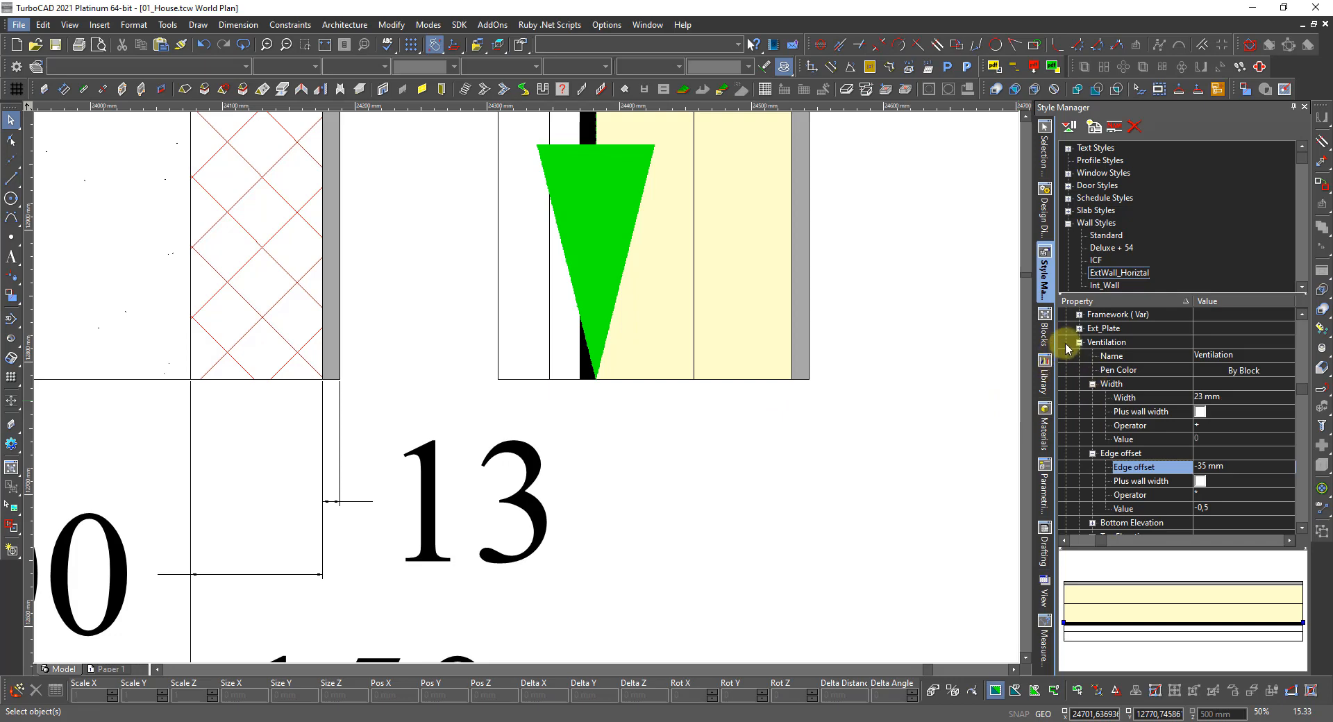
left_click(1079, 343)
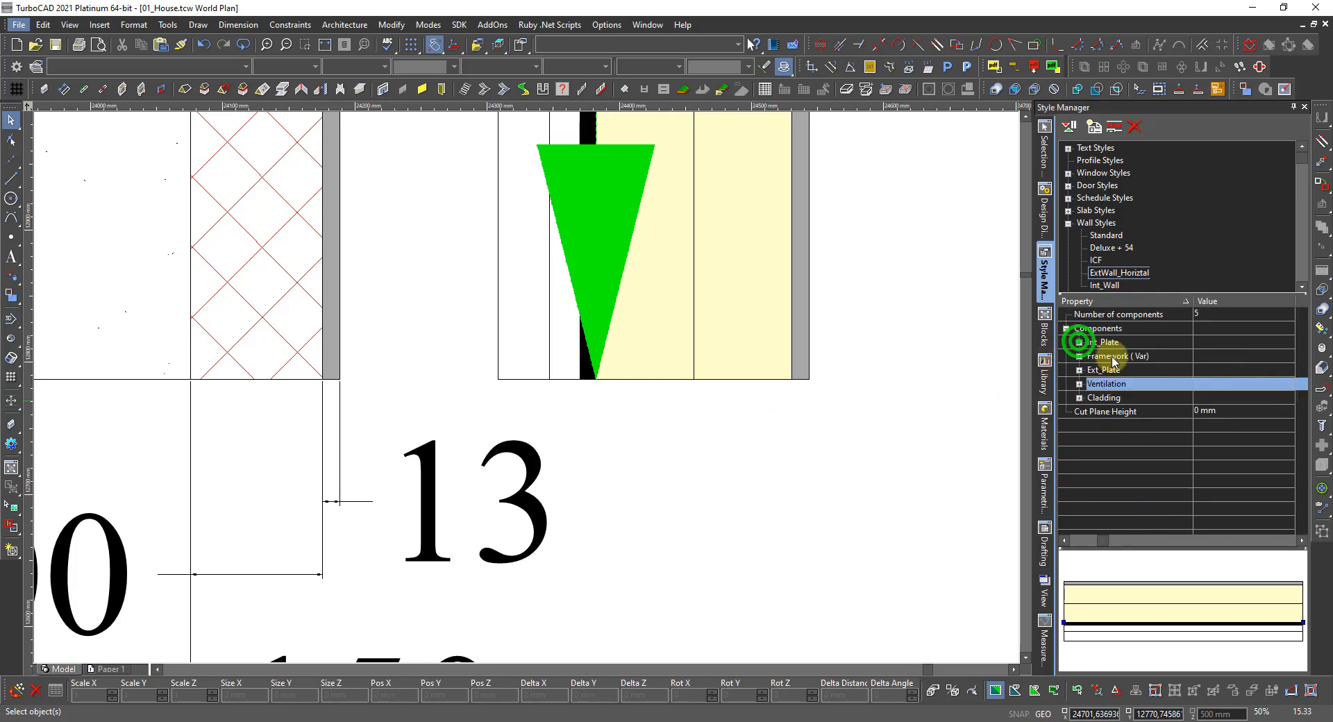
left_click(1079, 399)
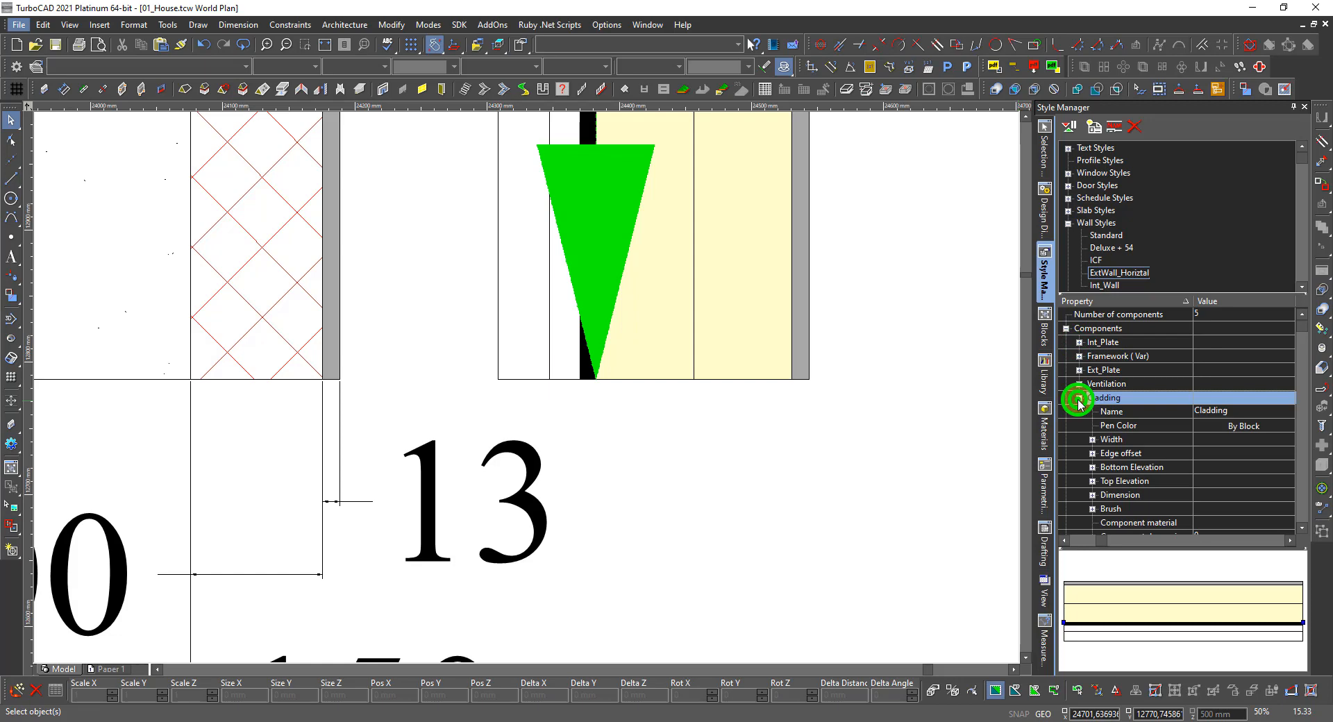
left_click(1092, 439)
double_click(1236, 452)
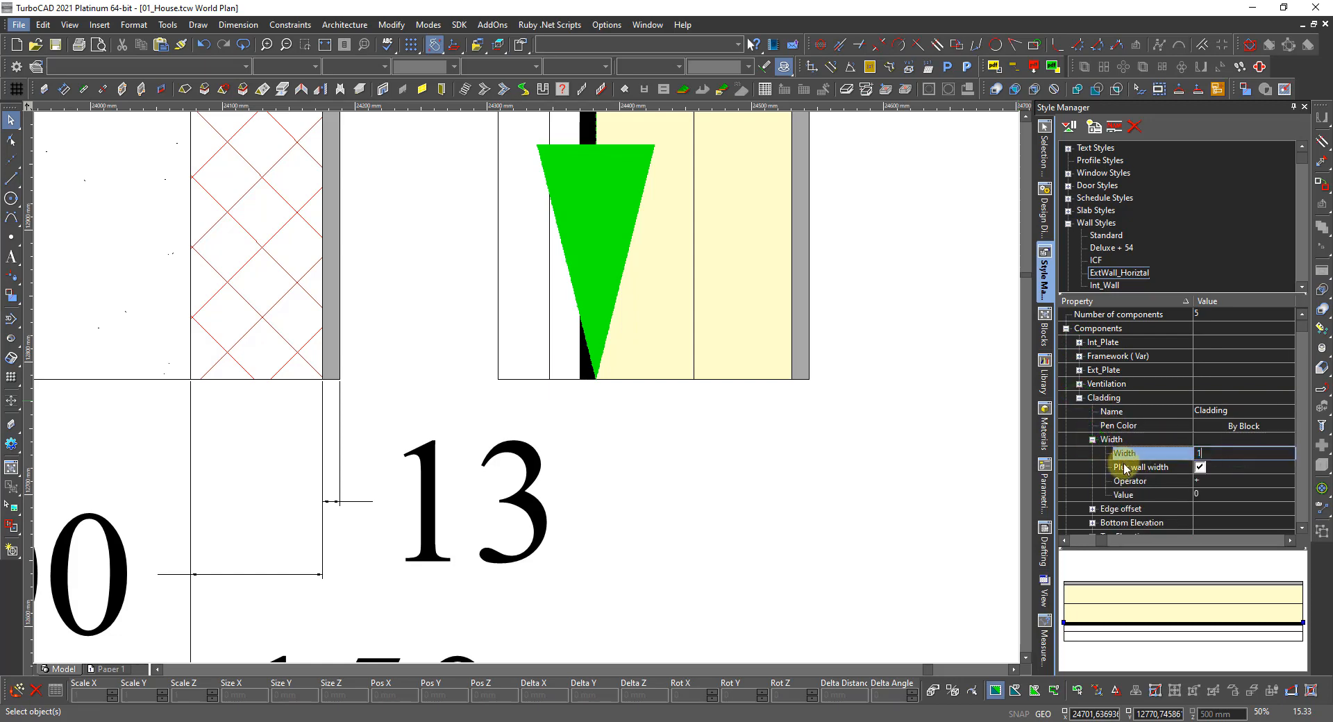
type("19")
key("Return")
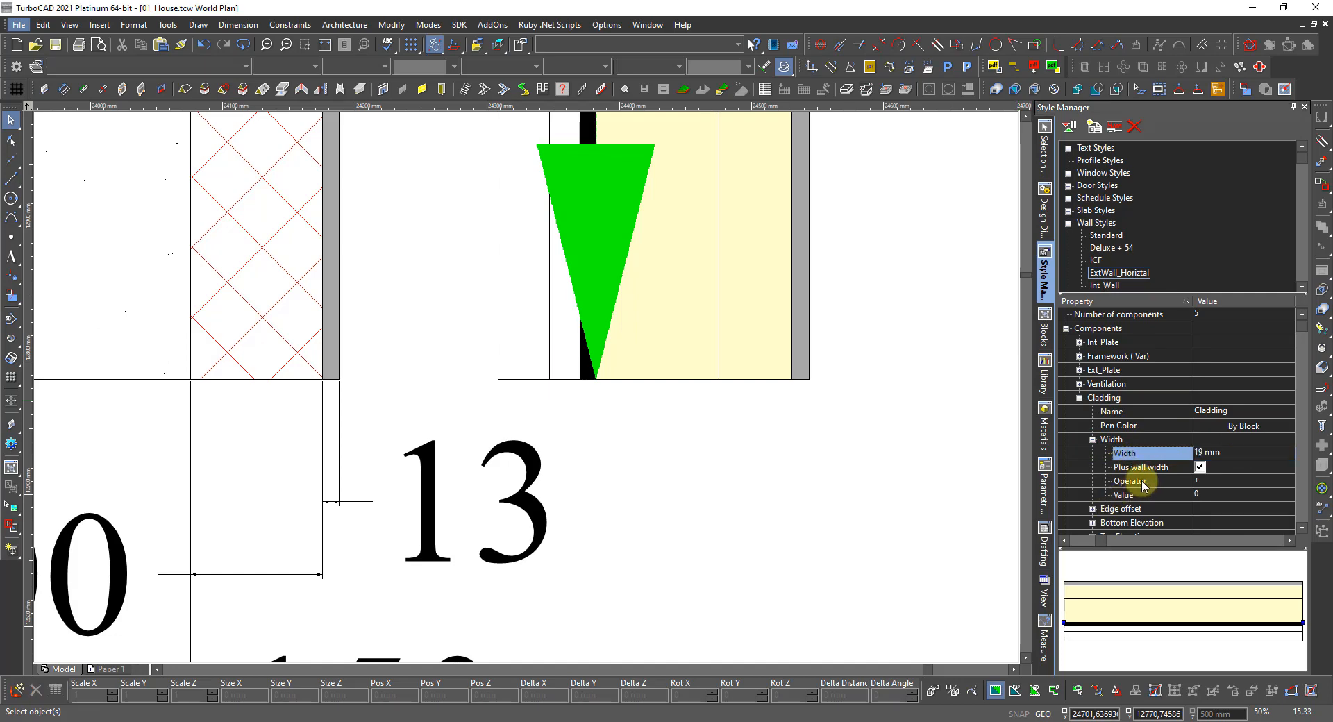
left_click(1199, 468)
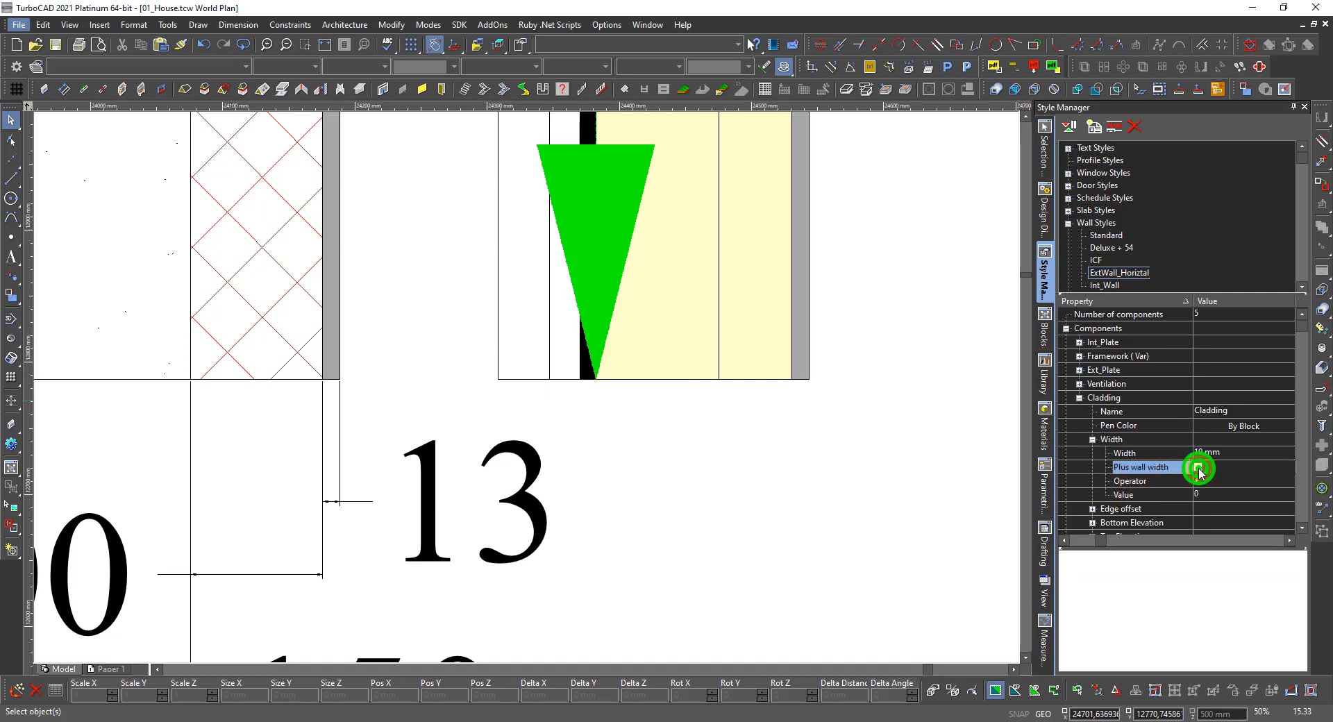
Exclude the wall width from the Cladding component's edge offset and set that offset to -54 mm
left_click(1092, 511)
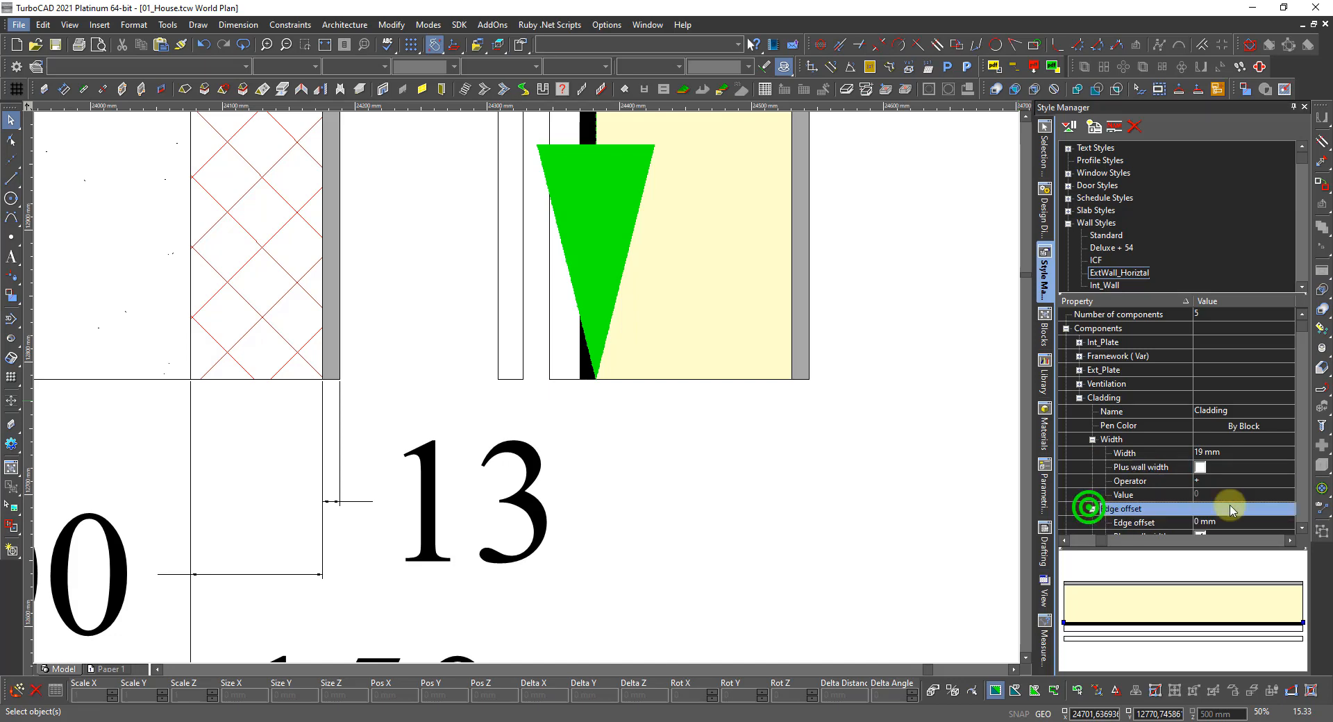
scroll(1219, 509, "down", 2)
left_click(1200, 453)
left_click(1199, 453)
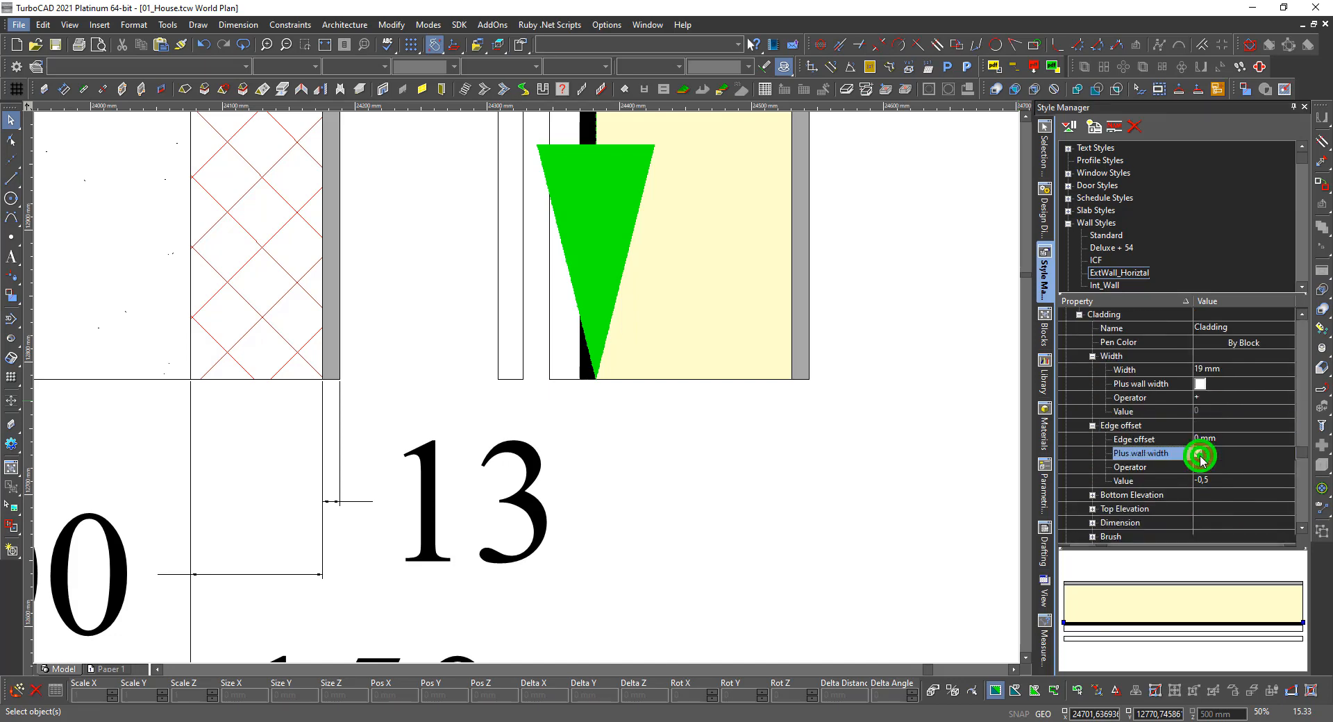
left_click(1223, 439)
left_click(1225, 439)
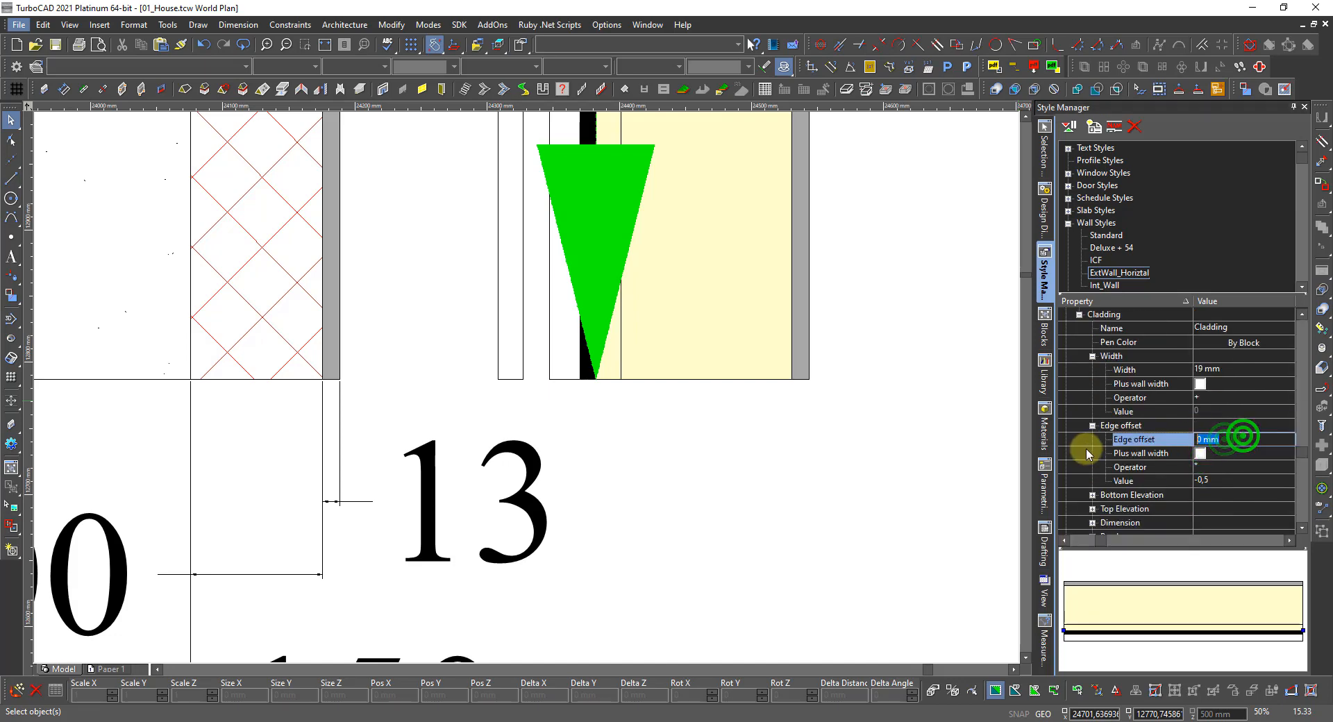
type("-54")
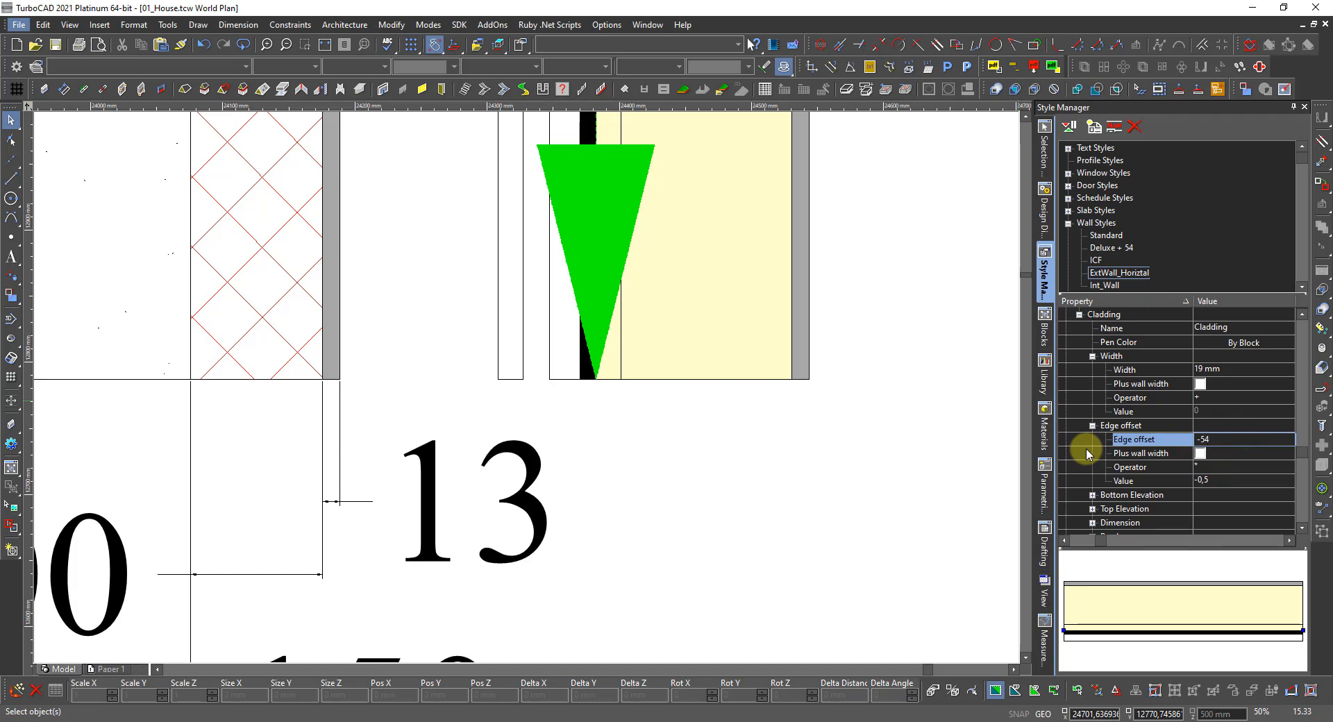
key("Return")
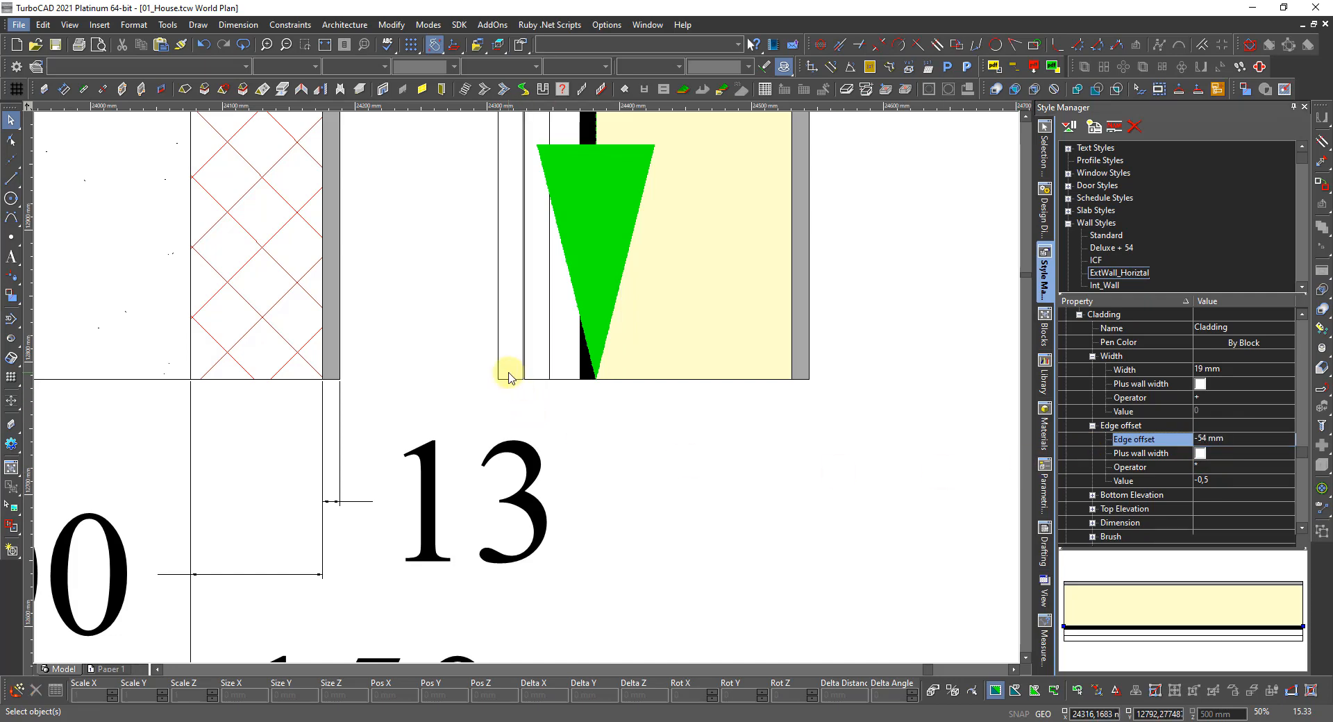
scroll(507, 375, "up", 3)
scroll(527, 415, "down", 2)
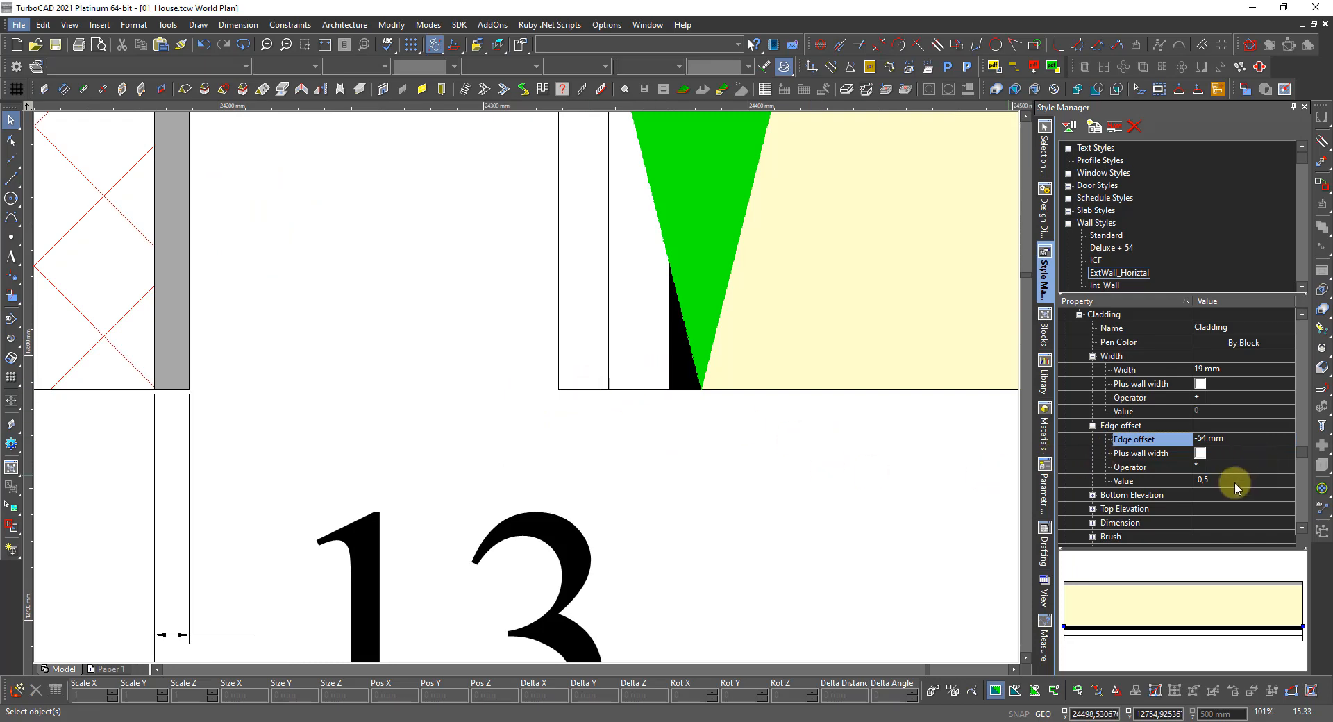
Set the Cladding component's brush pattern to Solid
scroll(1104, 509, "down", 1)
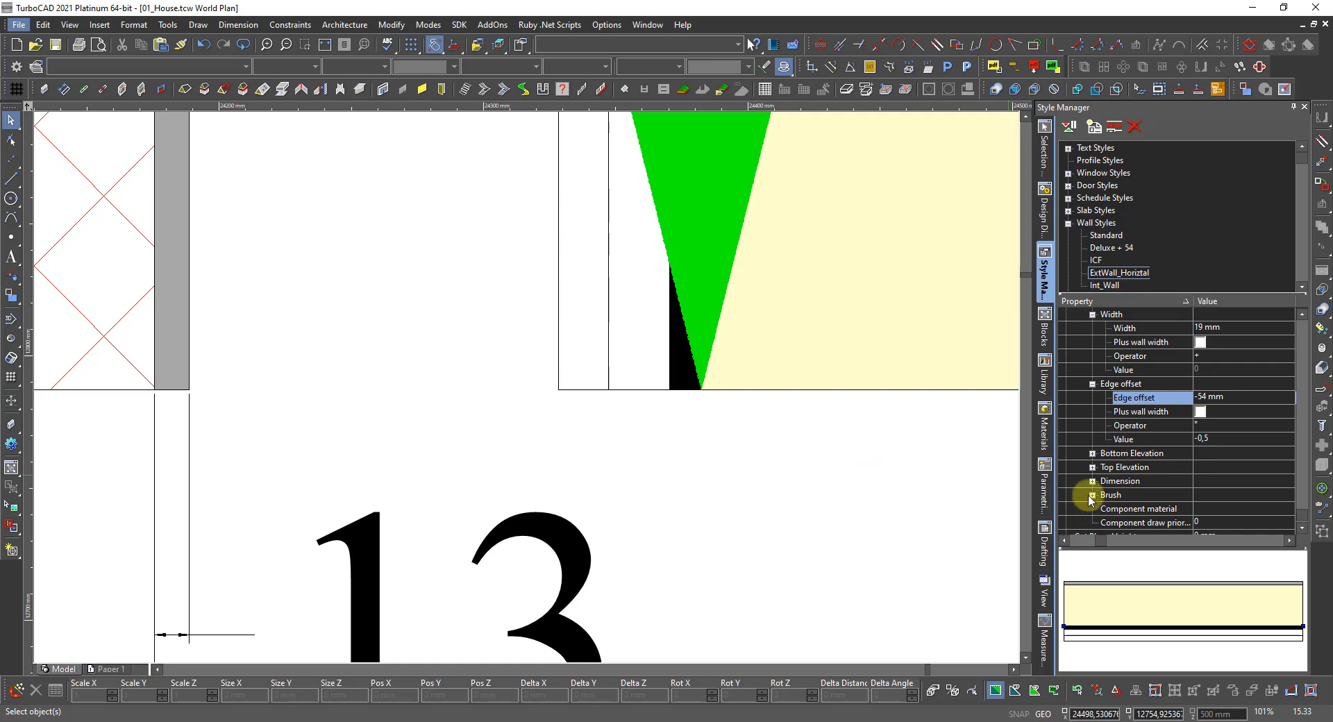
left_click(1092, 495)
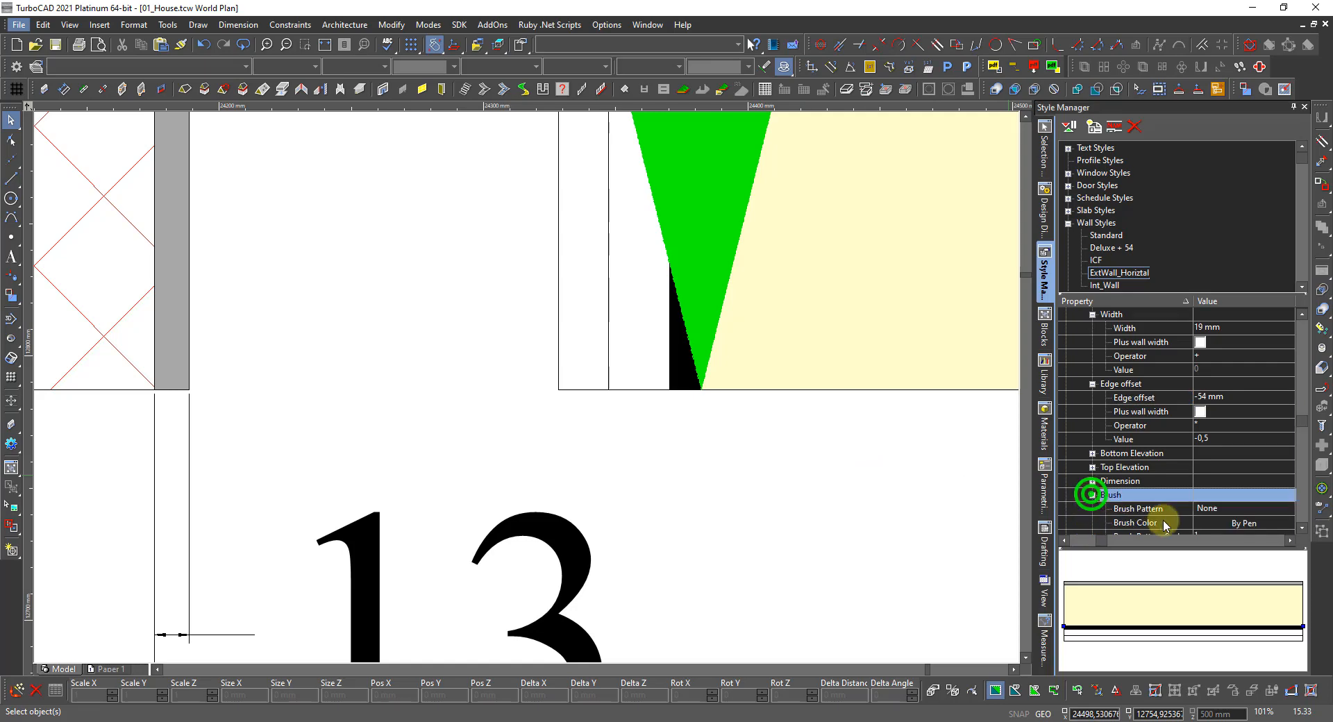
left_click(1220, 508)
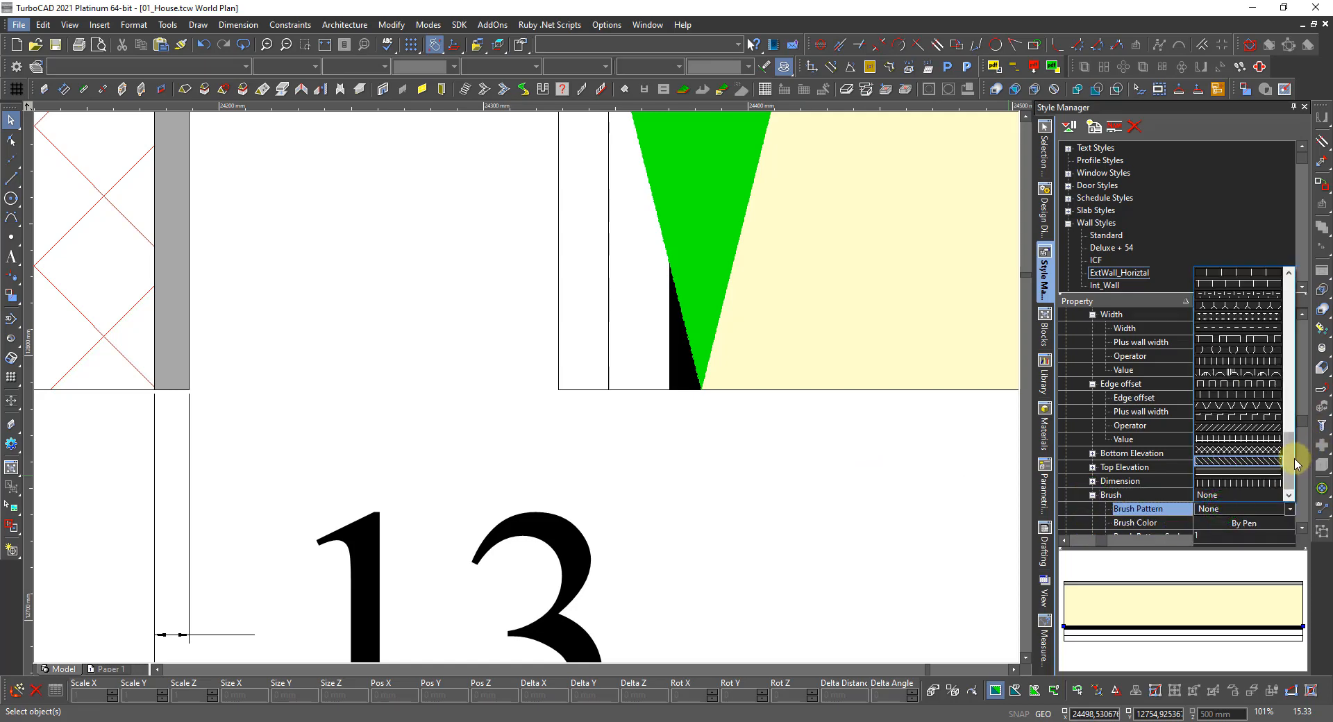
left_click_drag(1293, 465, 1301, 319)
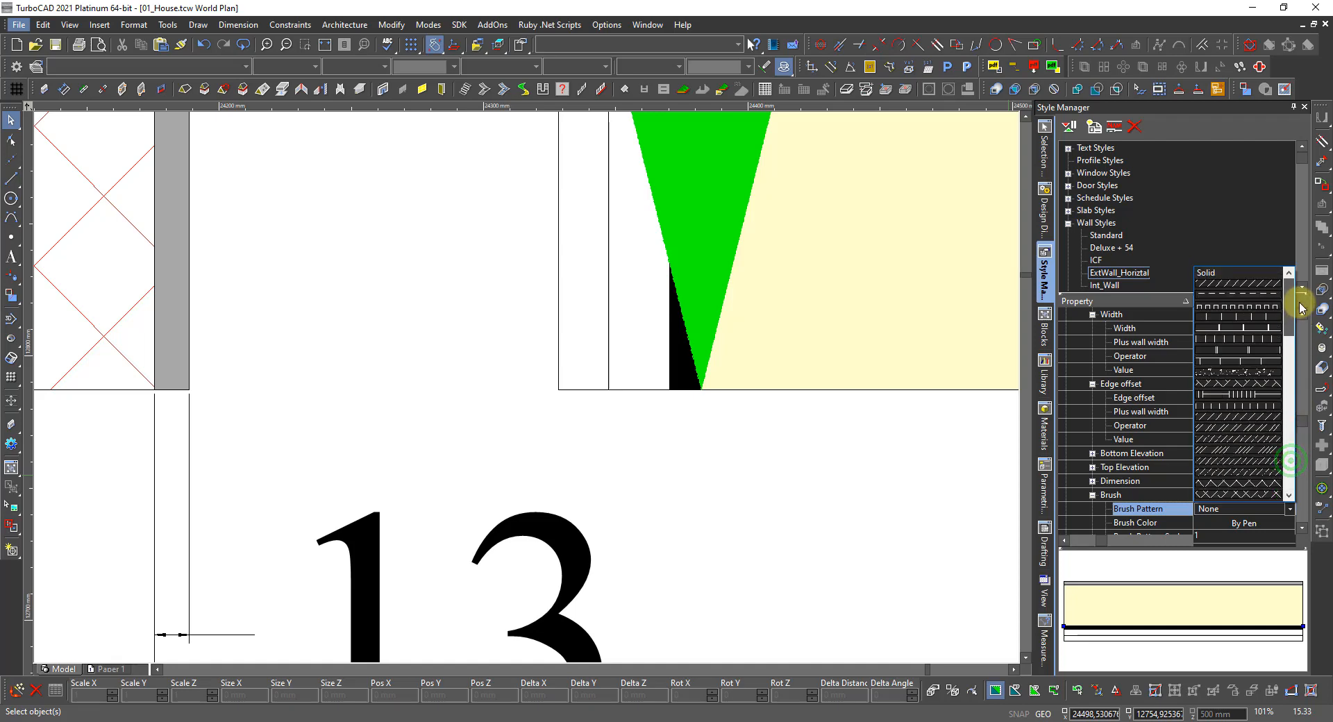
left_click(1261, 272)
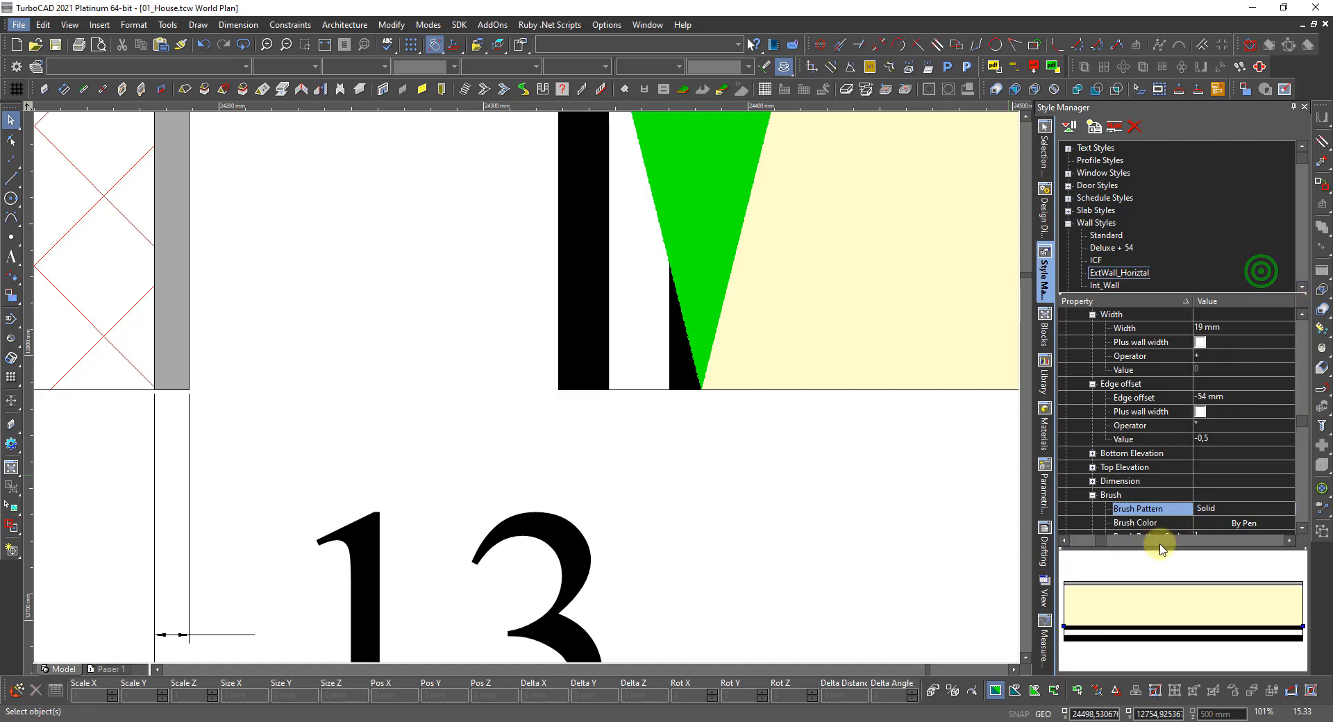
scroll(902, 602, "down", 2)
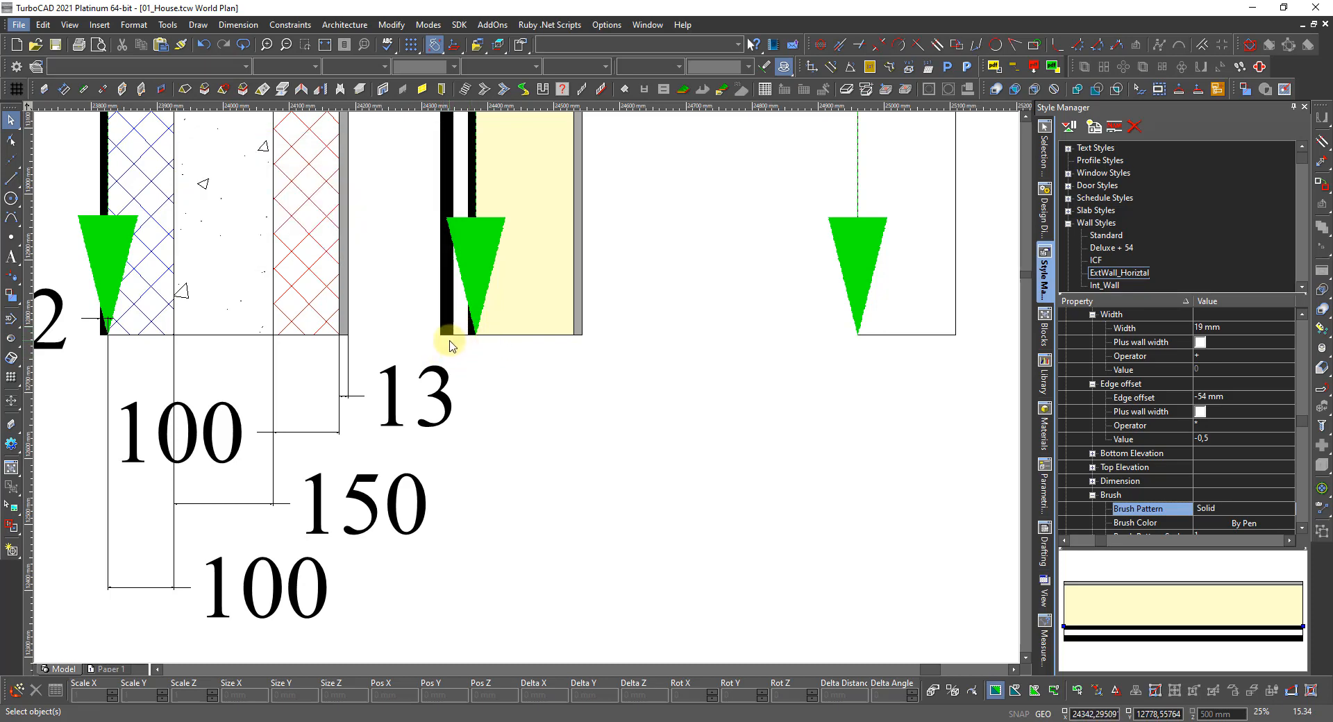
scroll(449, 345, "up", 5)
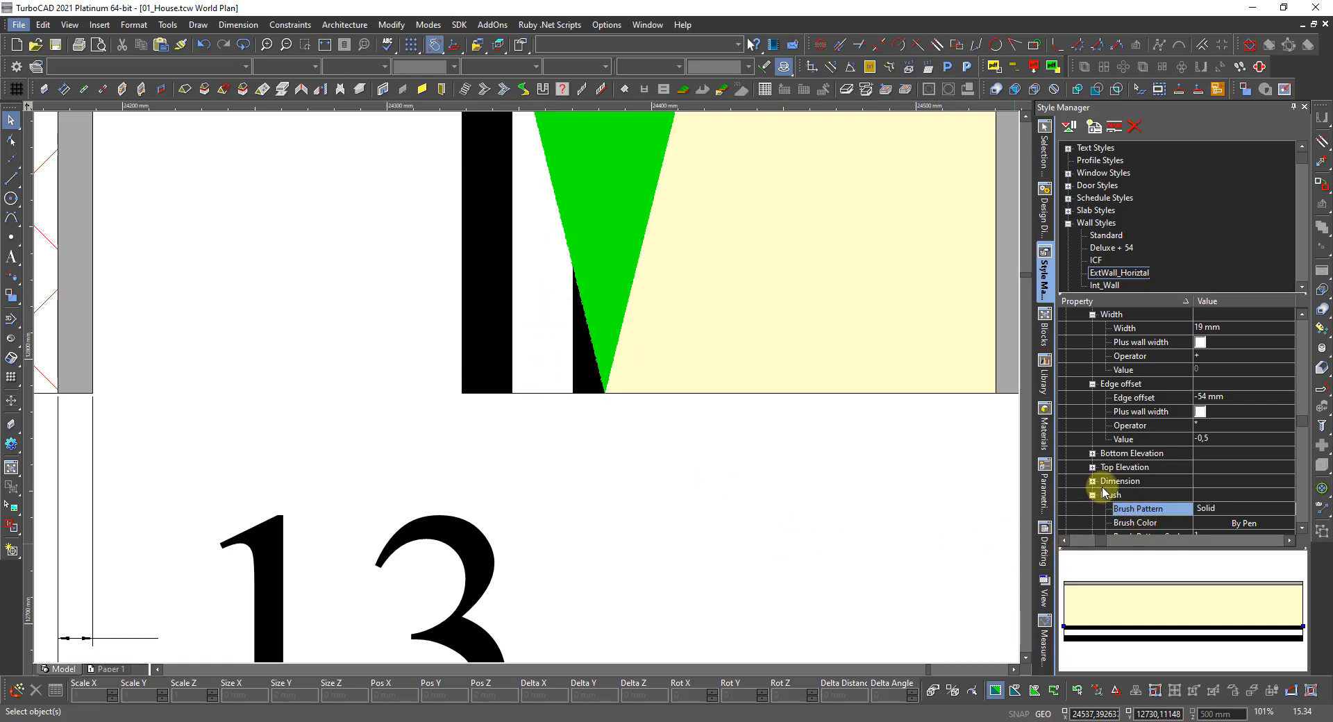
scroll(1090, 500, "down", 1)
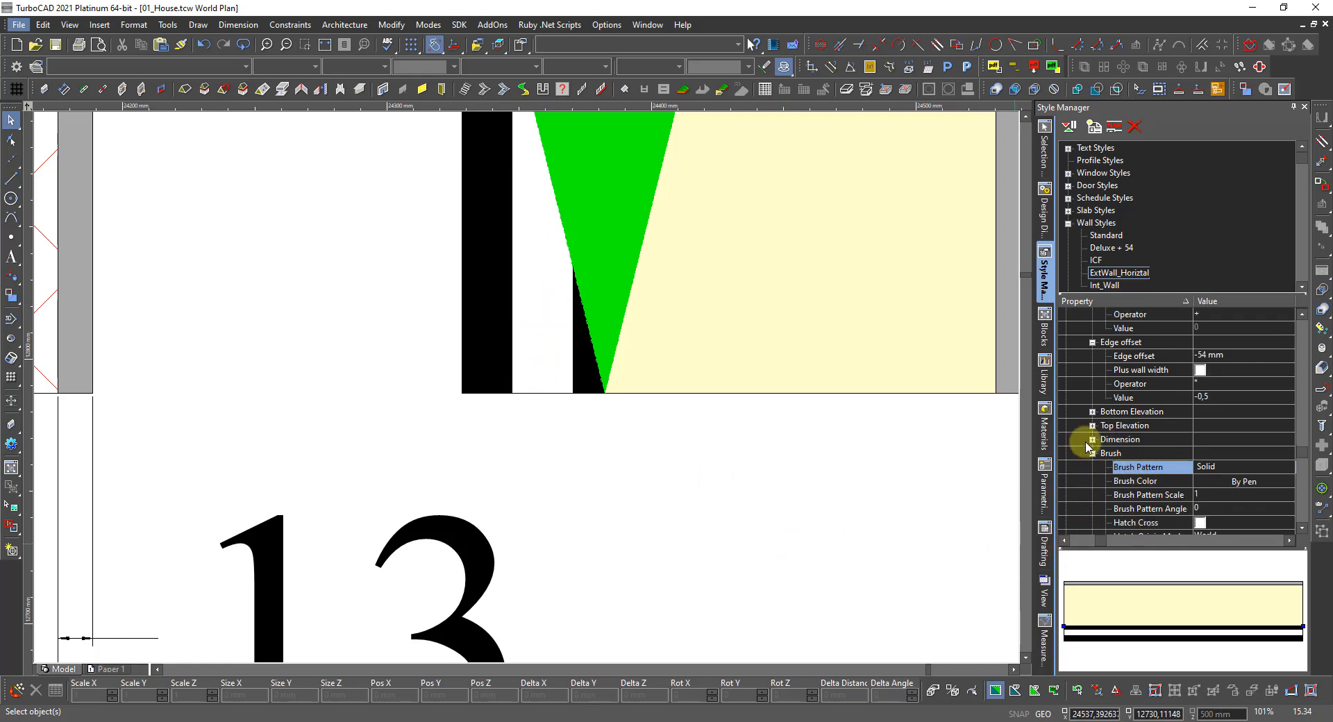
Assign the Int_Wall style to the separate unfilled wall beside the ExtWall_Horiztal wall
scroll(521, 381, "down", 5)
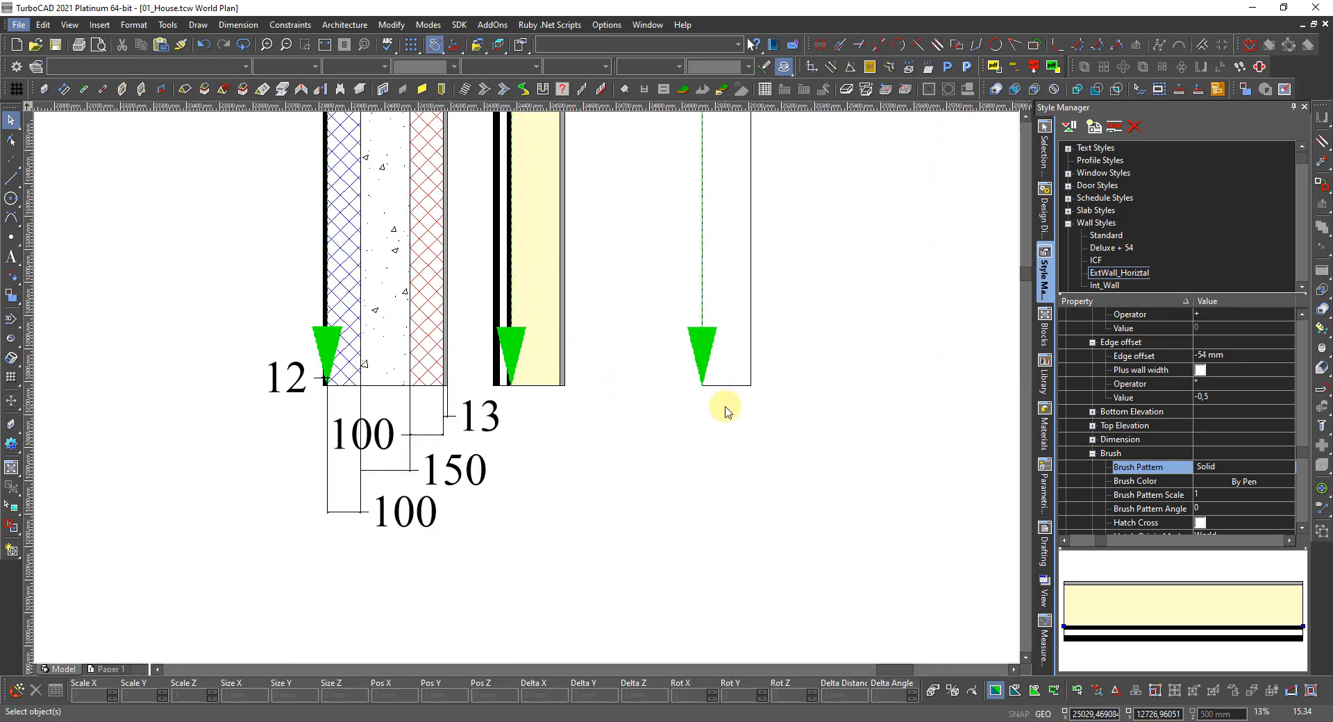
scroll(685, 405, "up", 2)
left_click(596, 359)
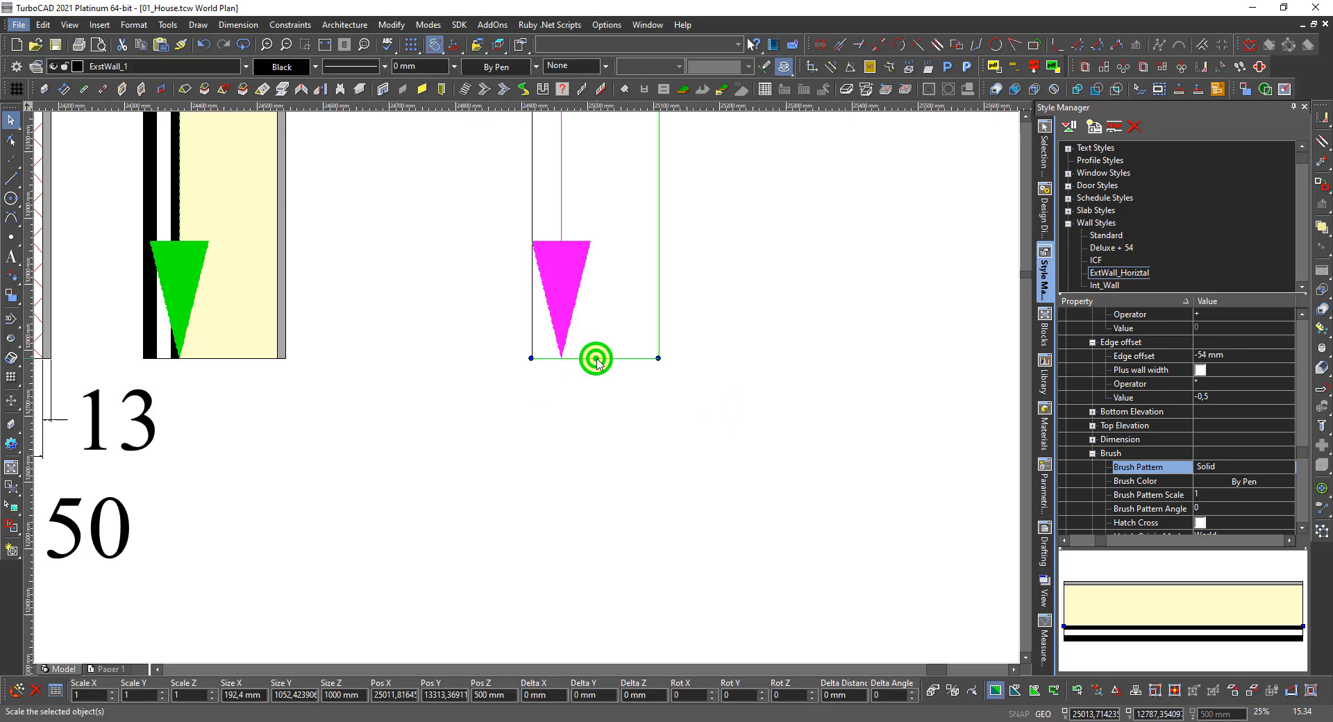
left_click(1045, 156)
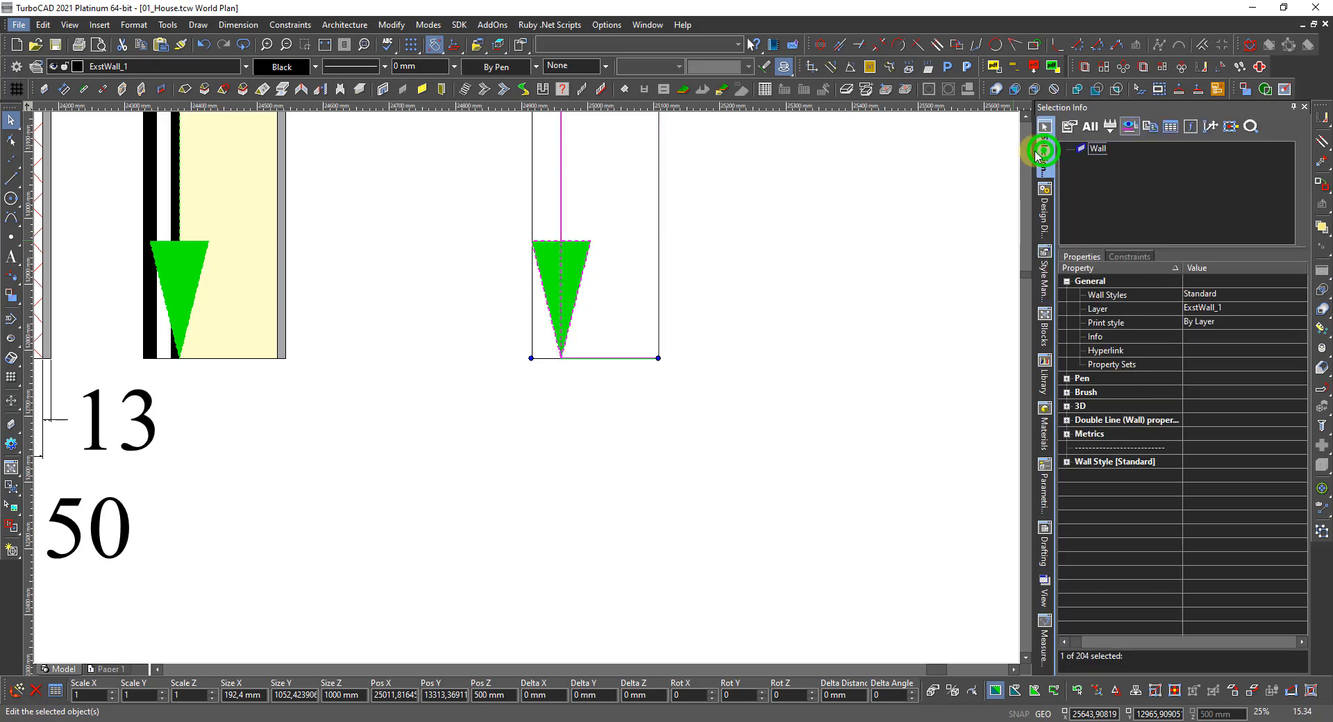
left_click(1206, 297)
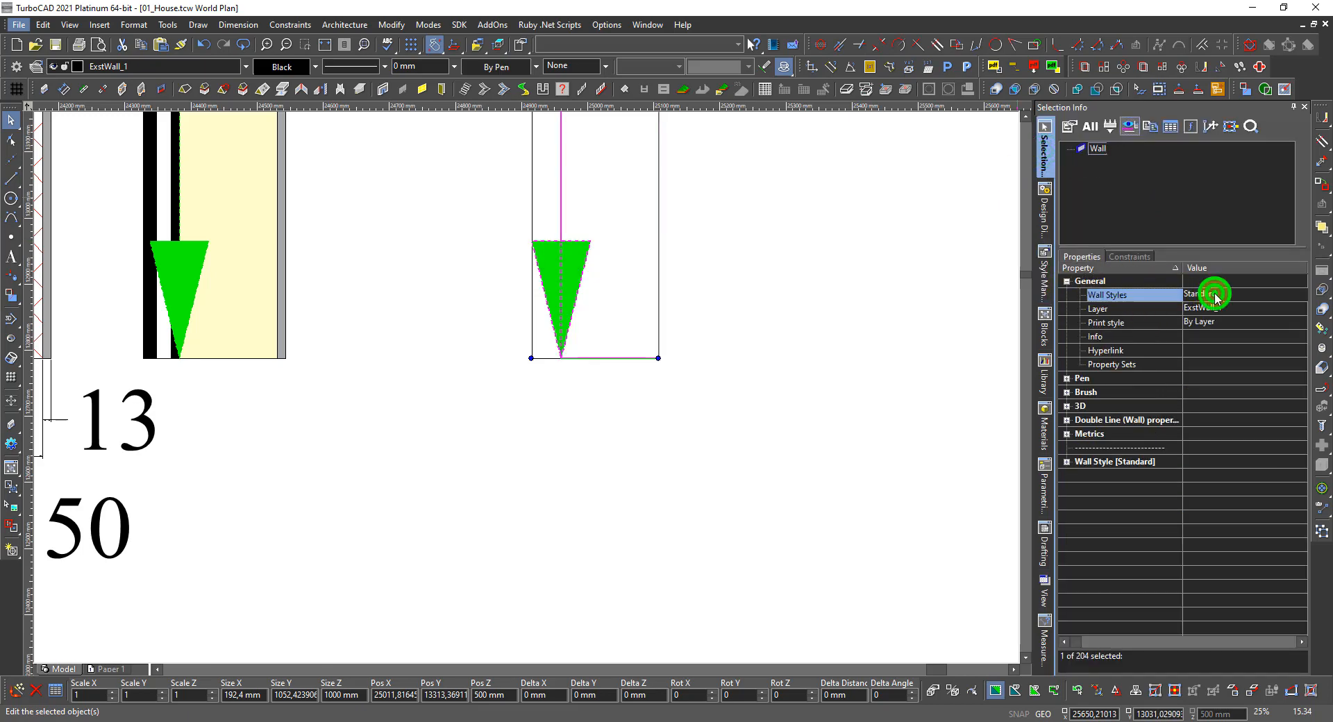
left_click(1208, 296)
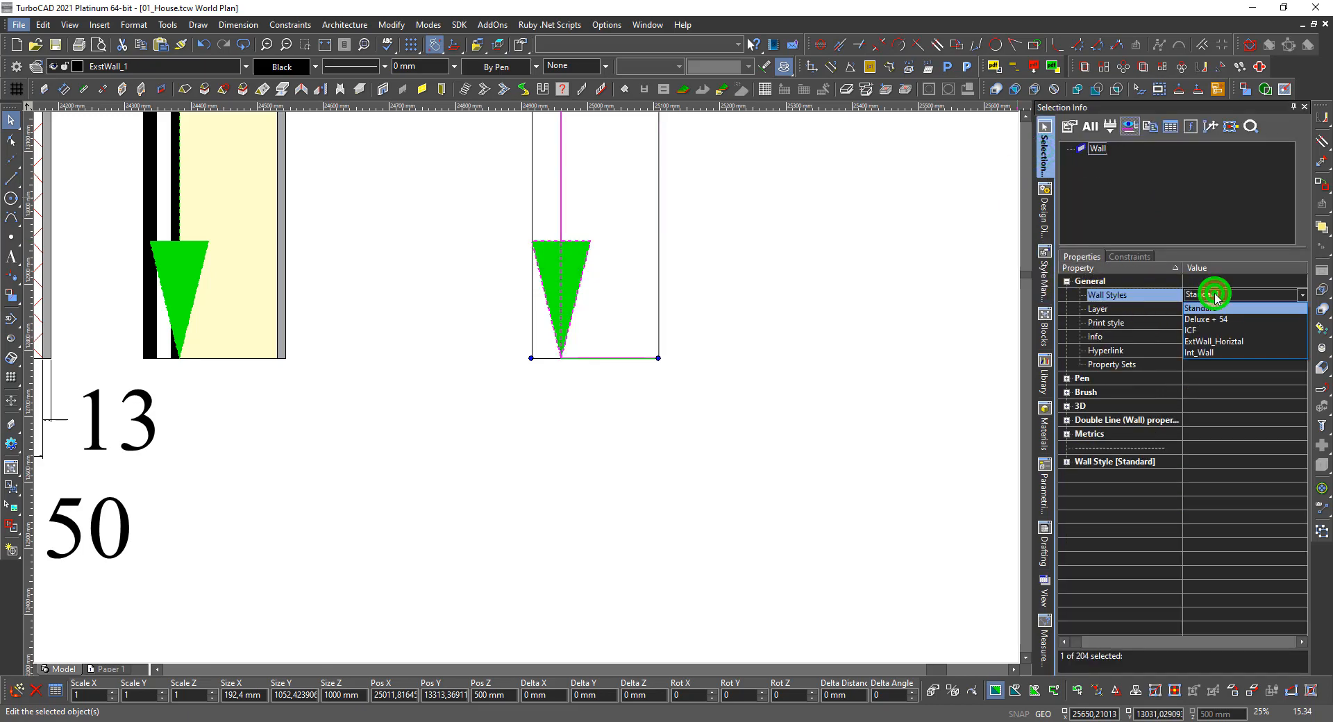
left_click(1200, 353)
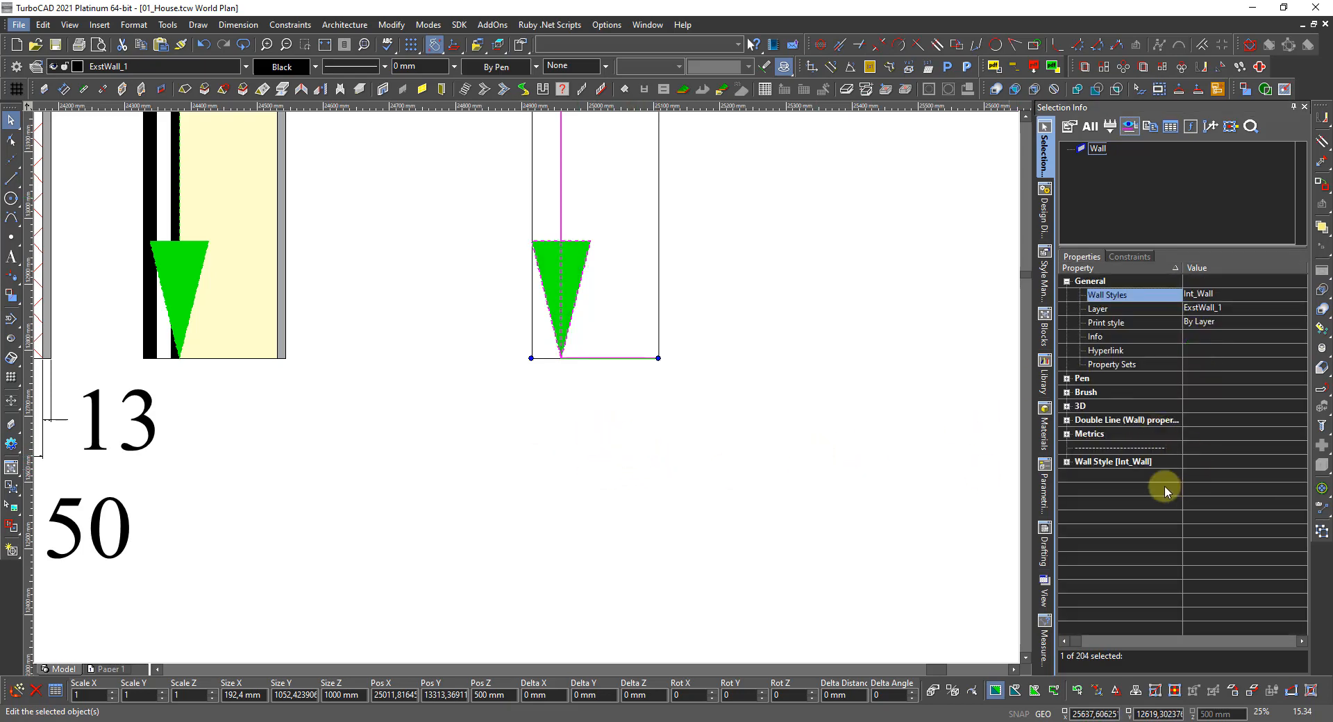
Expand the Int_Wall style's properties and set its number of components to 3
left_click(1067, 461)
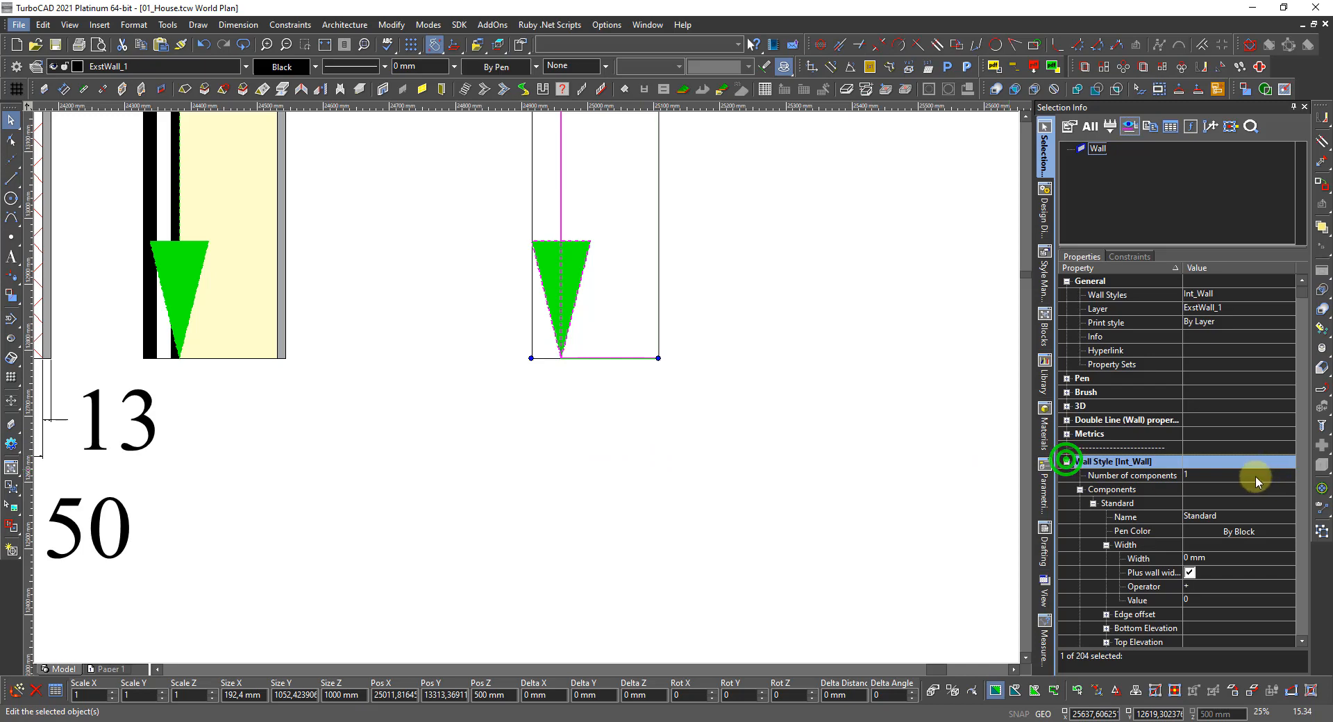
left_click(1226, 477)
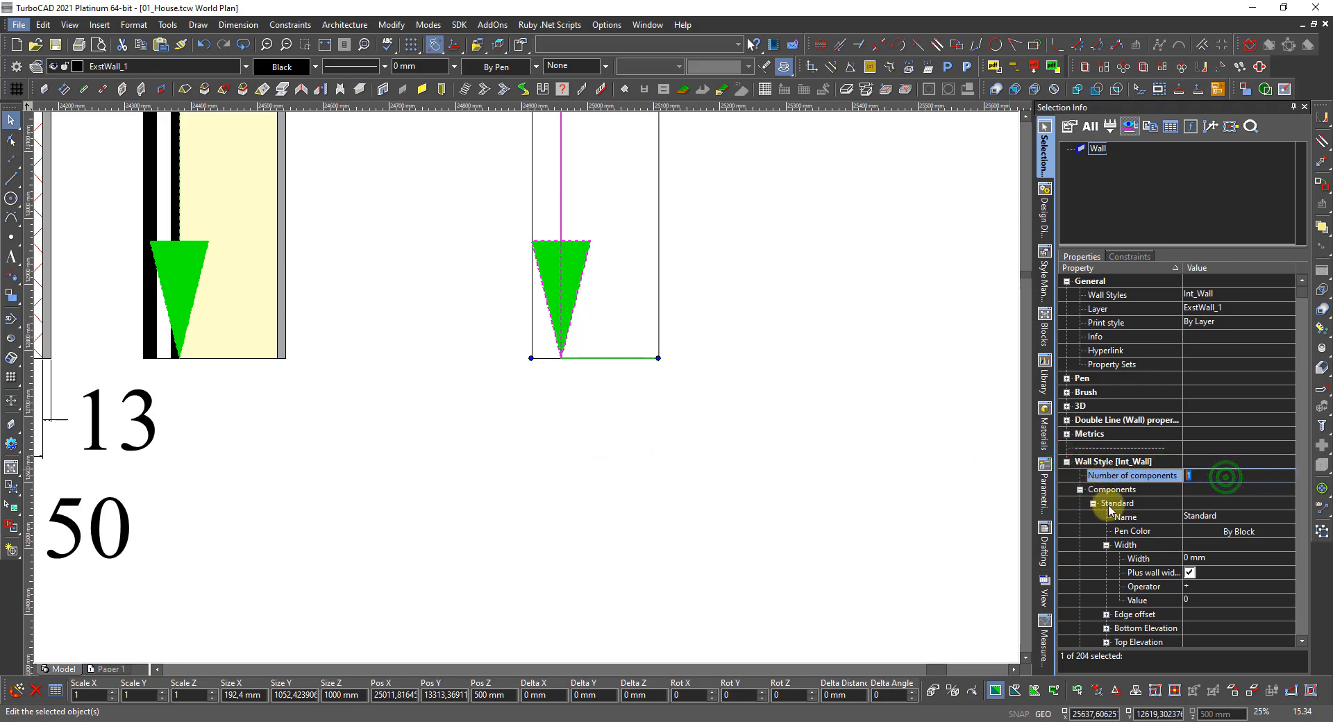
key("Return")
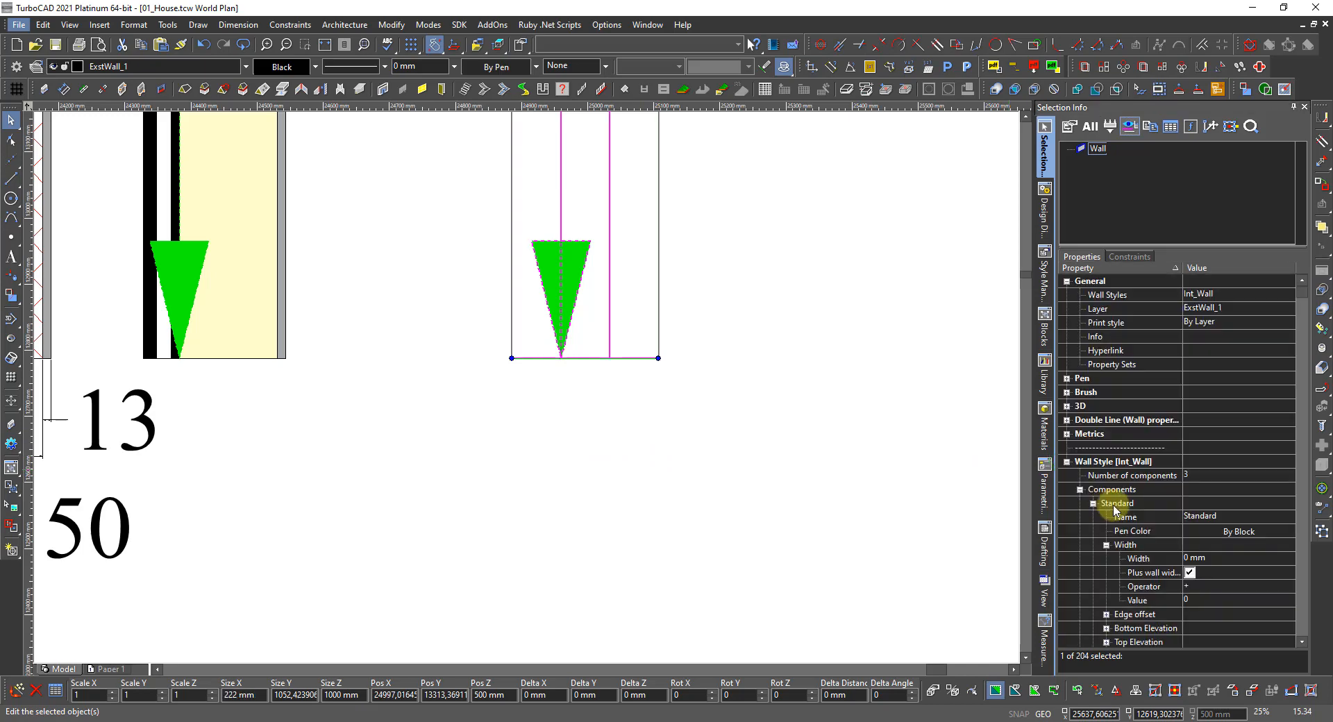
Rename the first two components of the Int_Wall style as Int_Plate and Framework (Var)
left_click(1208, 504)
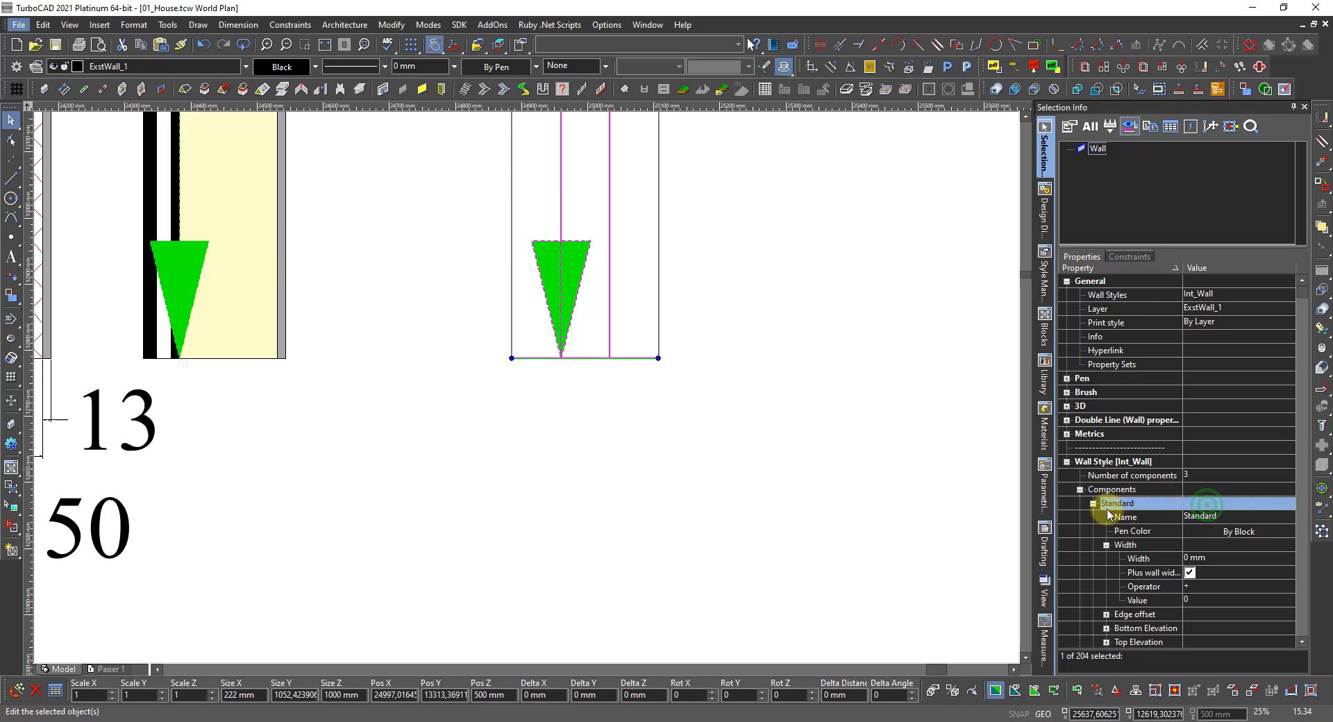
left_click(1193, 518)
left_click(1228, 518)
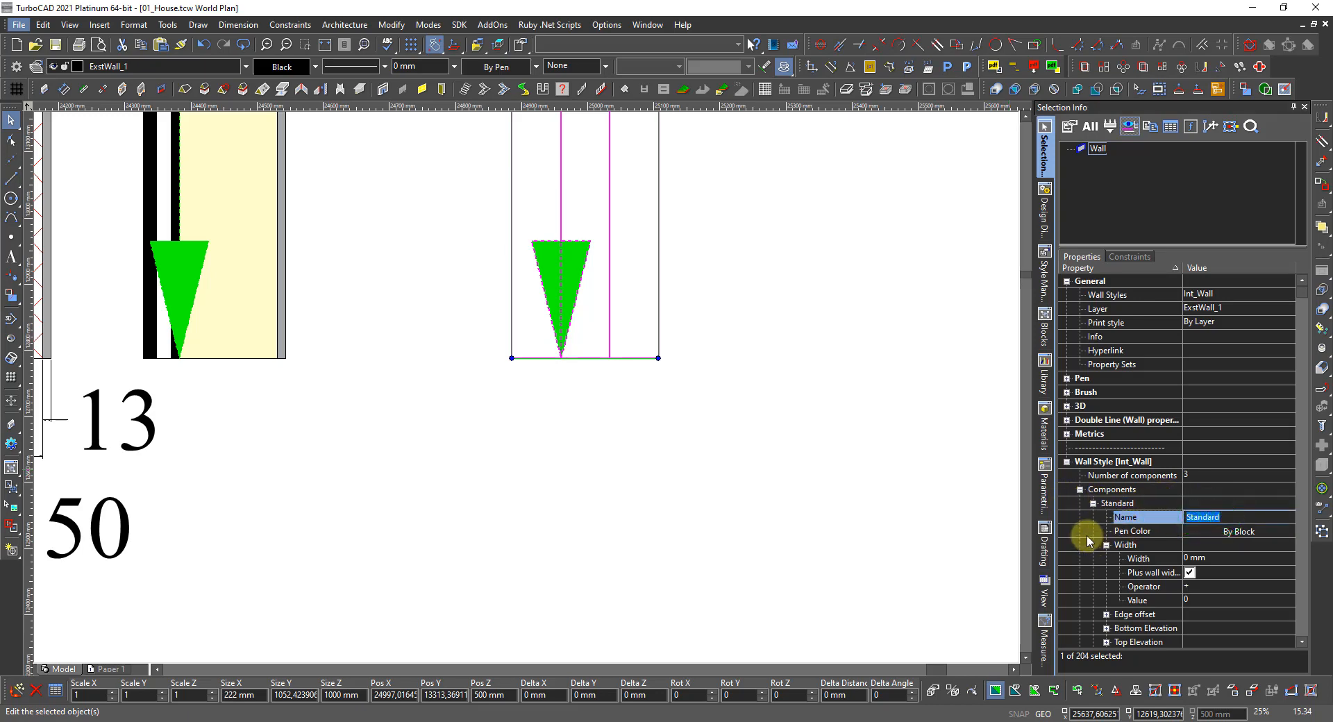
key("BackSpace")
type("Int_Plate")
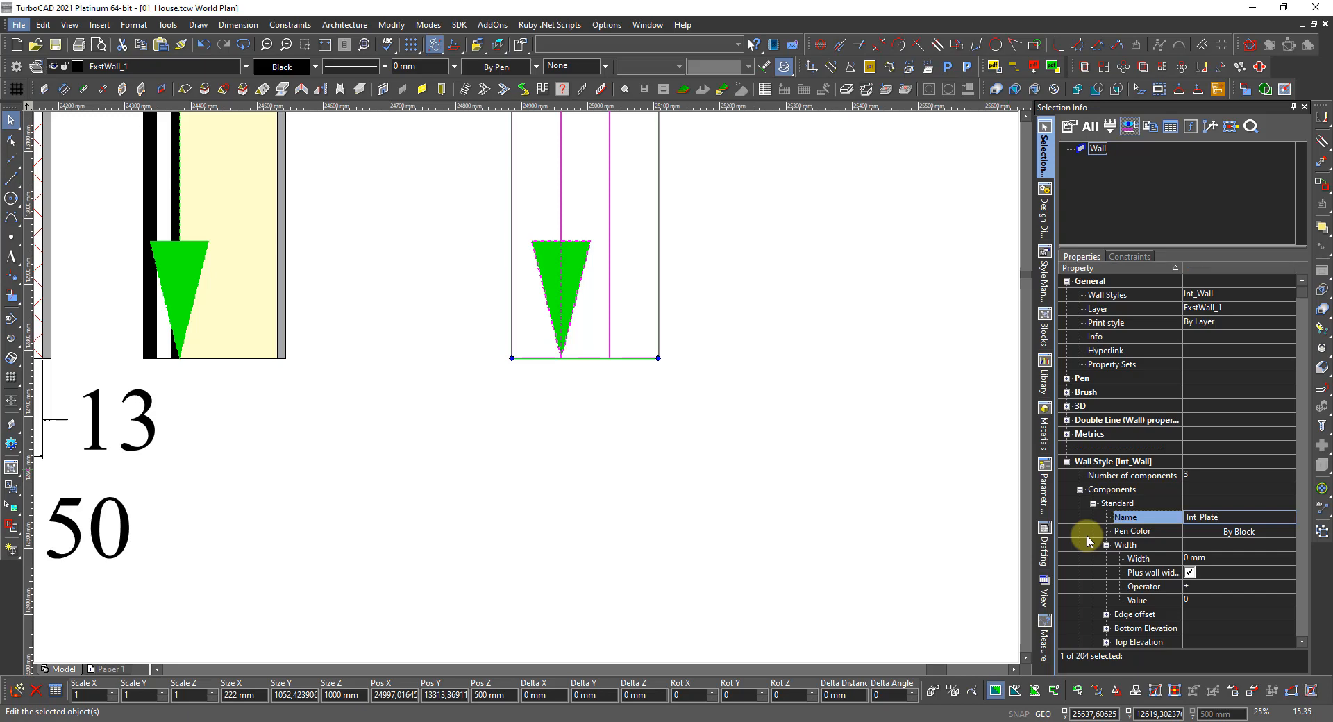
key("Return")
left_click(1225, 529)
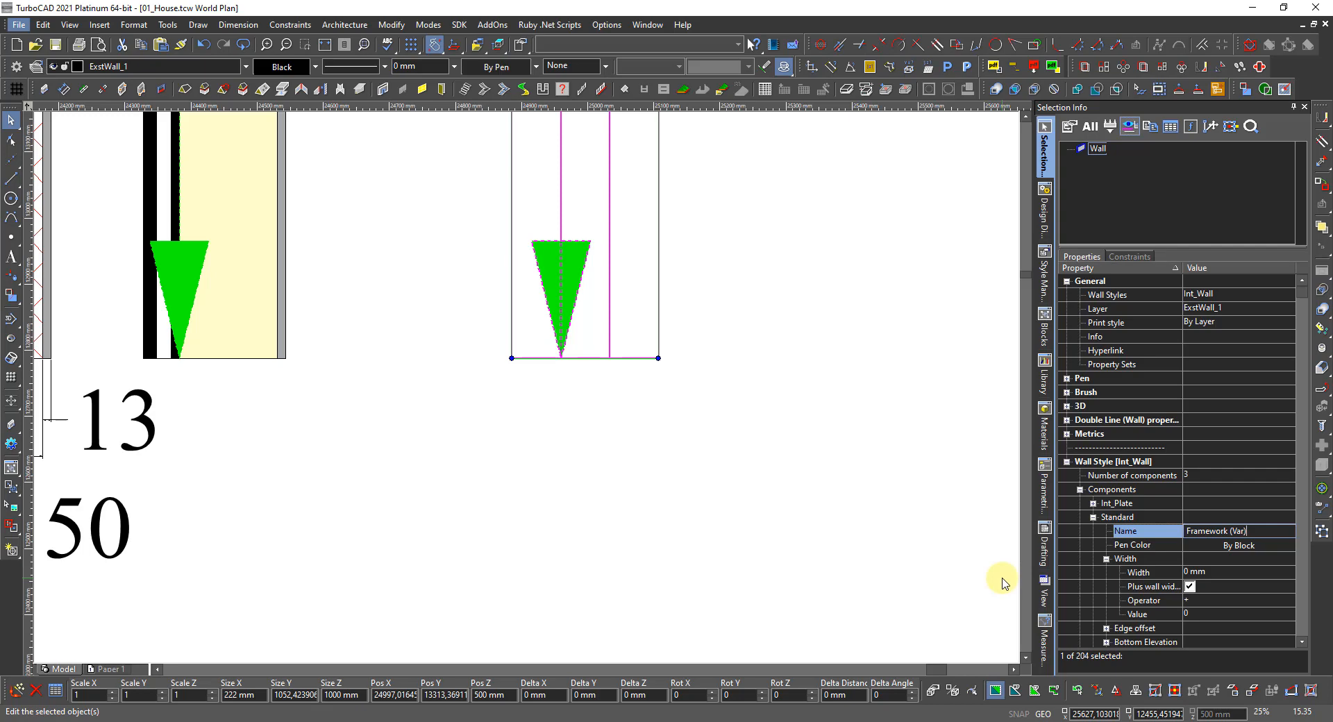
key("Return")
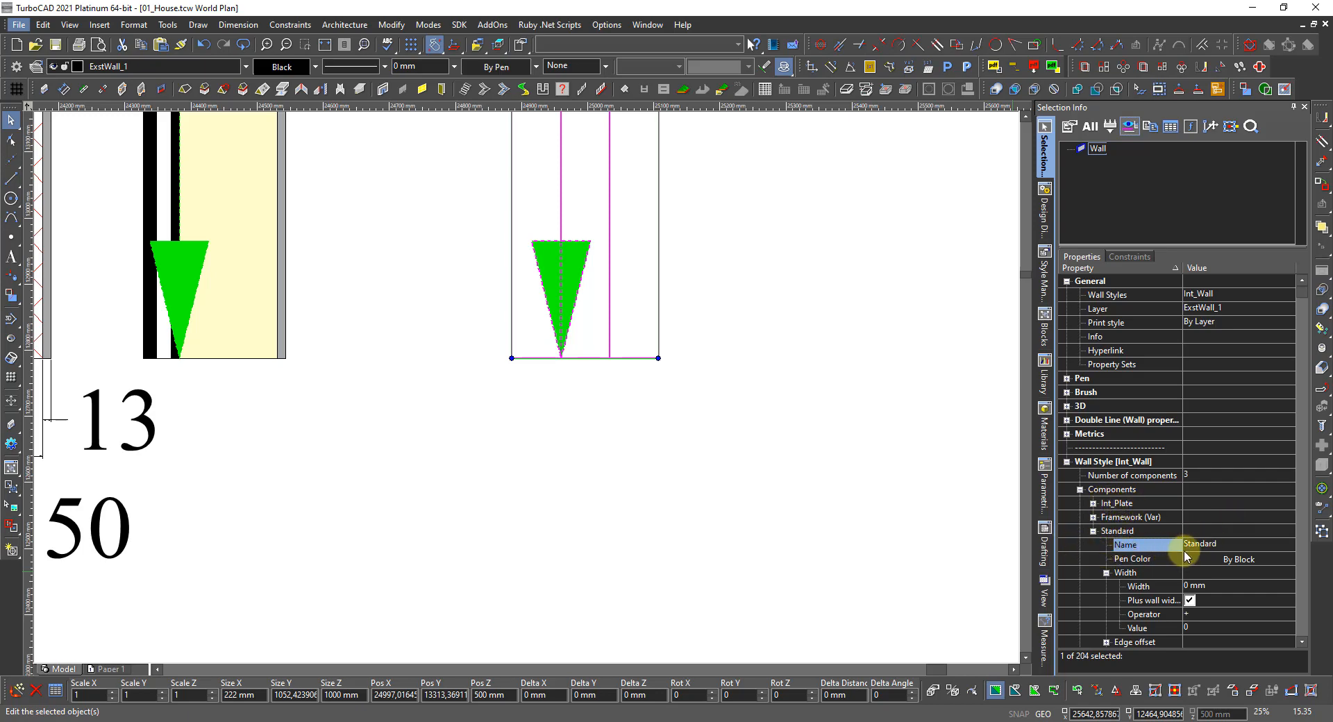
Rename the third component of the Int_Wall style as Int_Plate2
left_click(1212, 546)
left_click(1246, 546)
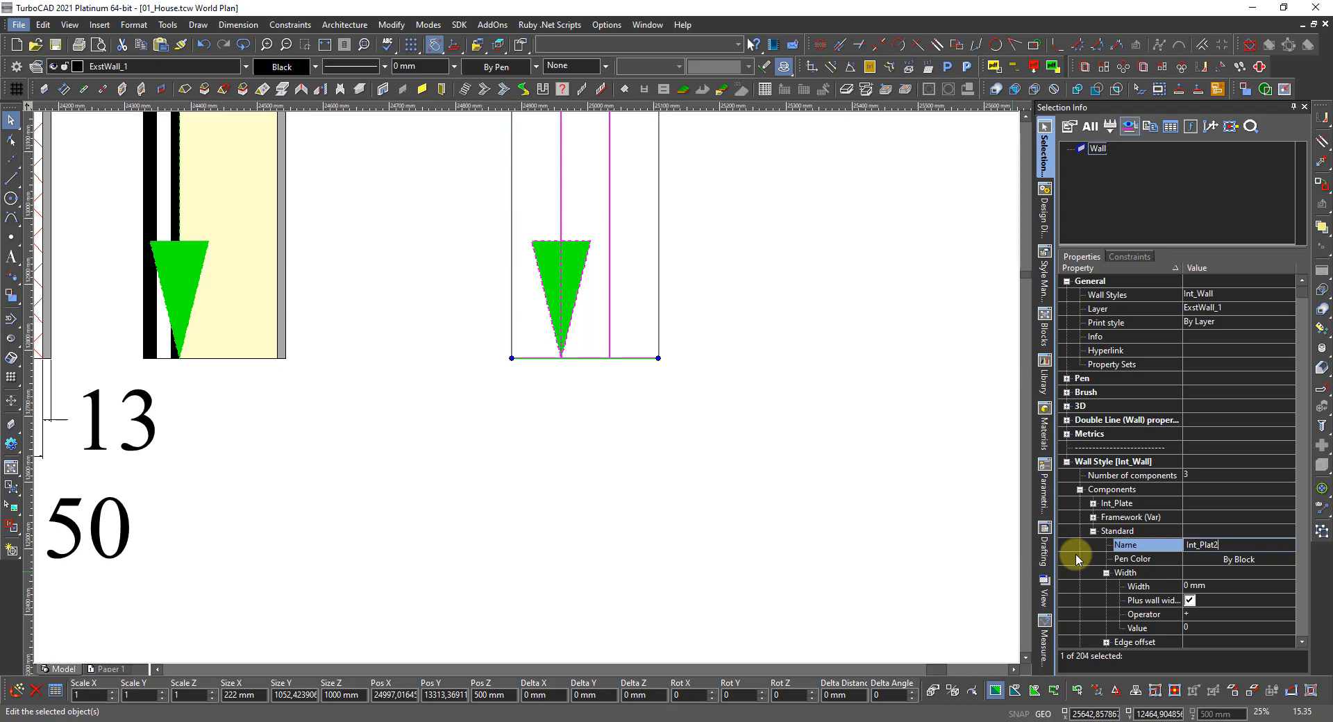
left_click(1209, 544)
type("e")
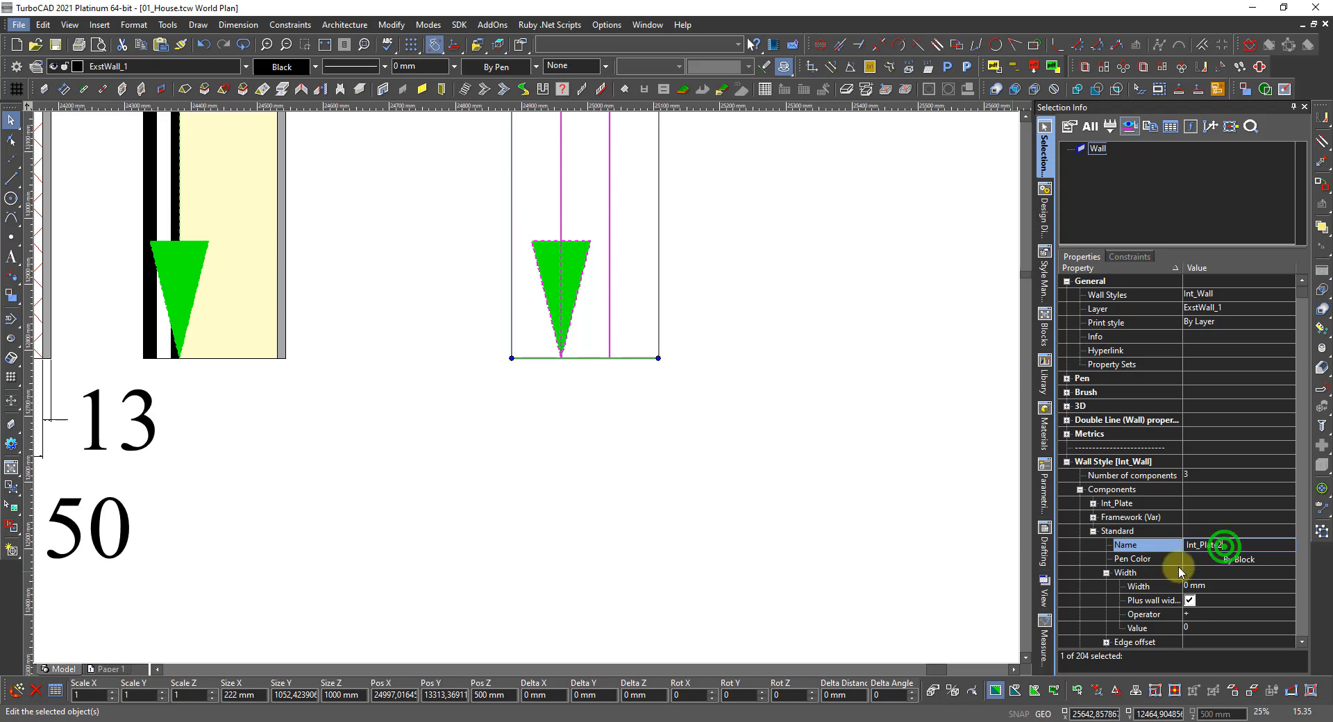
key("Return")
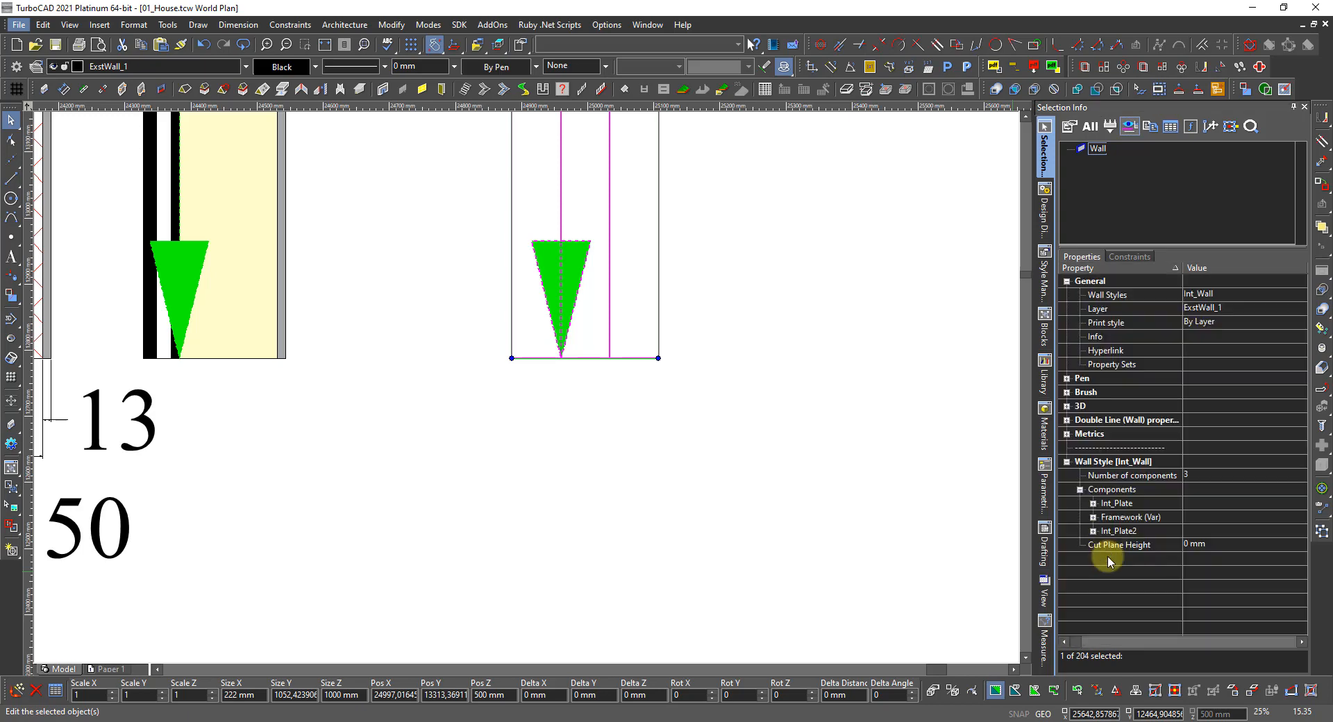
Set the Int_Plate component's width to 13 mm in the Int_Wall style, excluding the wall width
left_click(1093, 504)
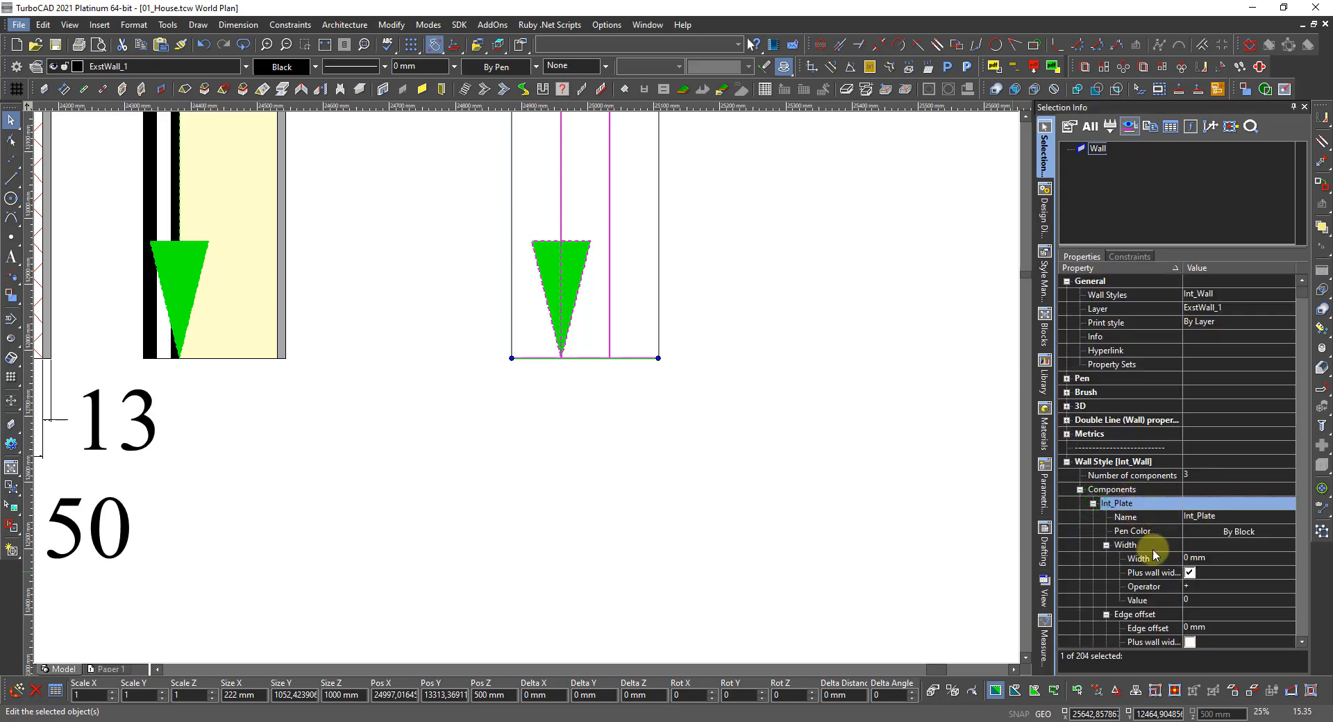
left_click(1222, 559)
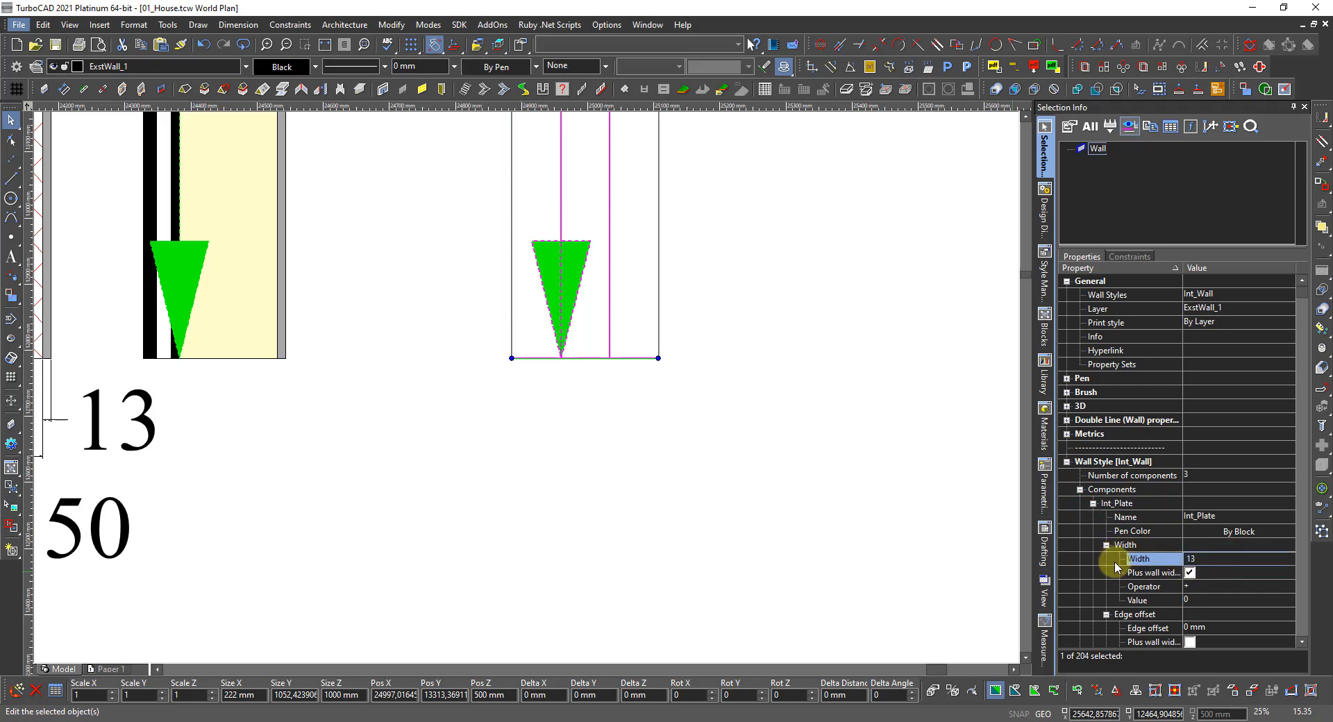
left_click(1189, 571)
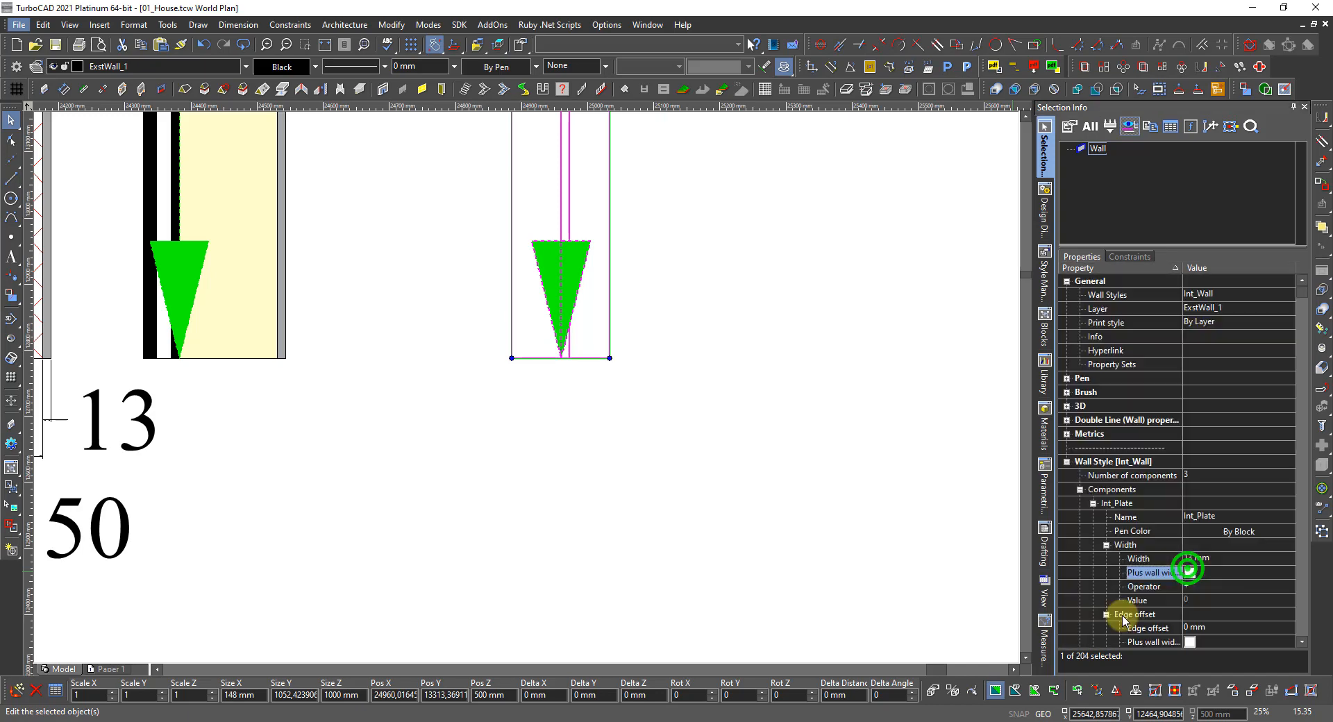
scroll(1124, 620, "down", 1)
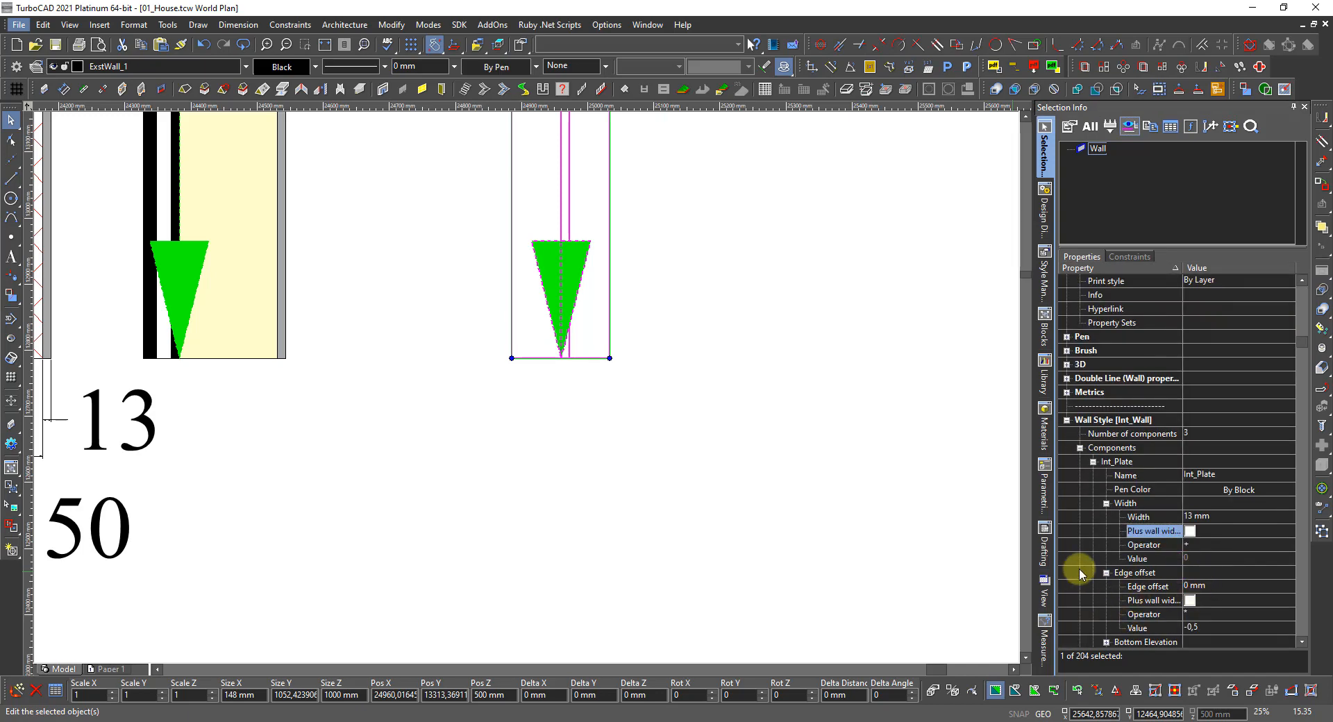
Set the Int_Plate component's edge offset to -13 mm in the Int_Wall style
left_click(1211, 586)
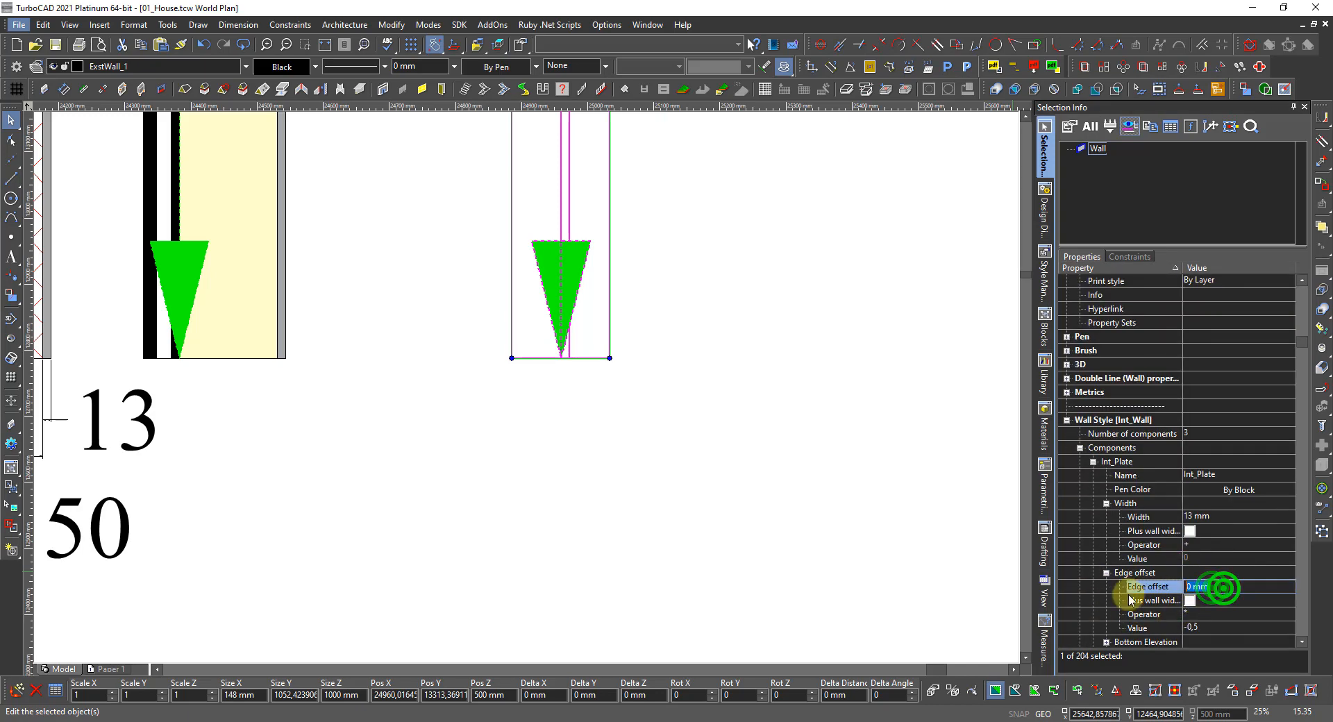
type("-")
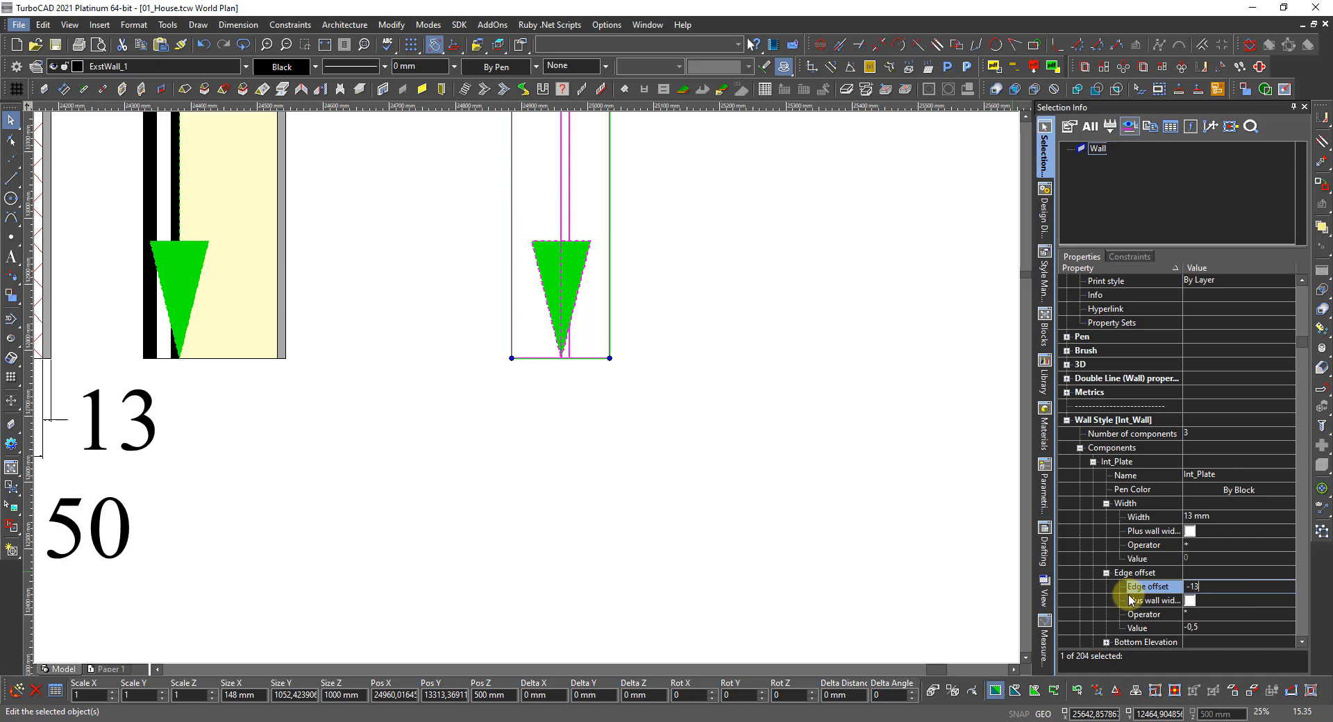
type("13")
key("Return")
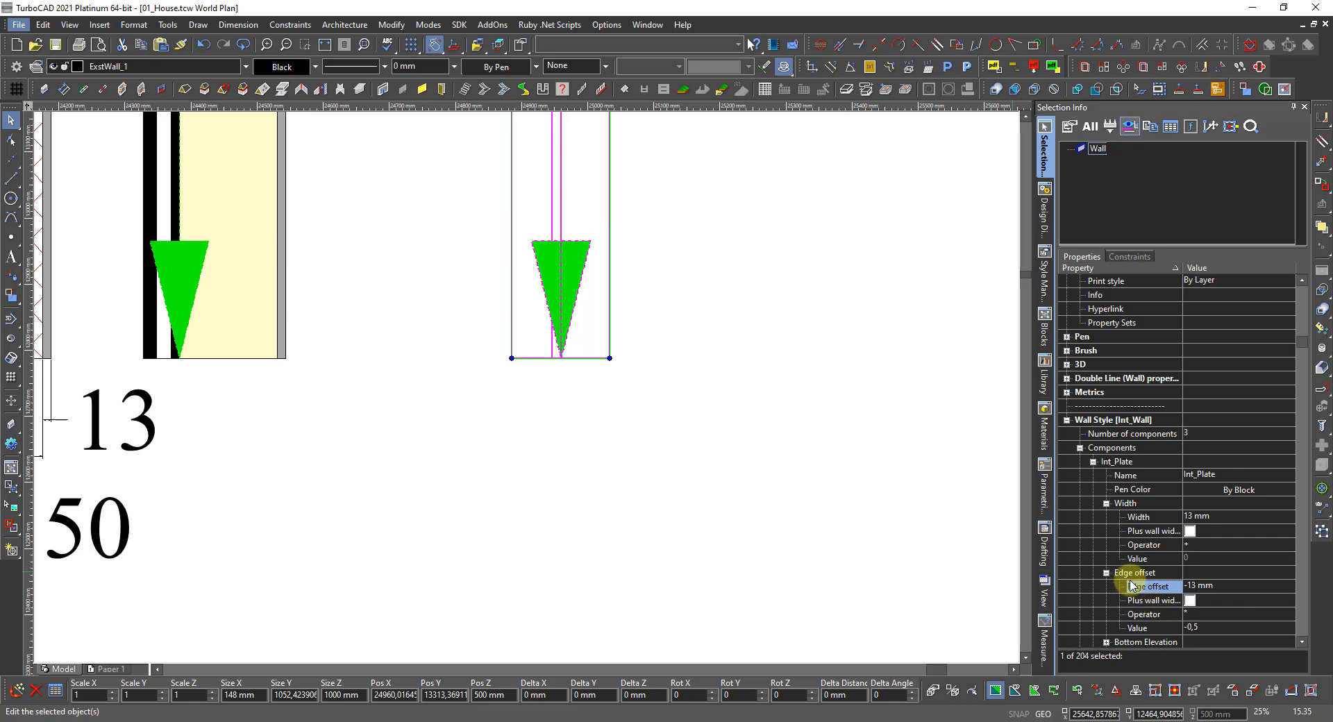
Give the Int_Plate component a Solid brush pattern with a Gray brush color, and deselect the wall
scroll(1102, 609, "down", 2)
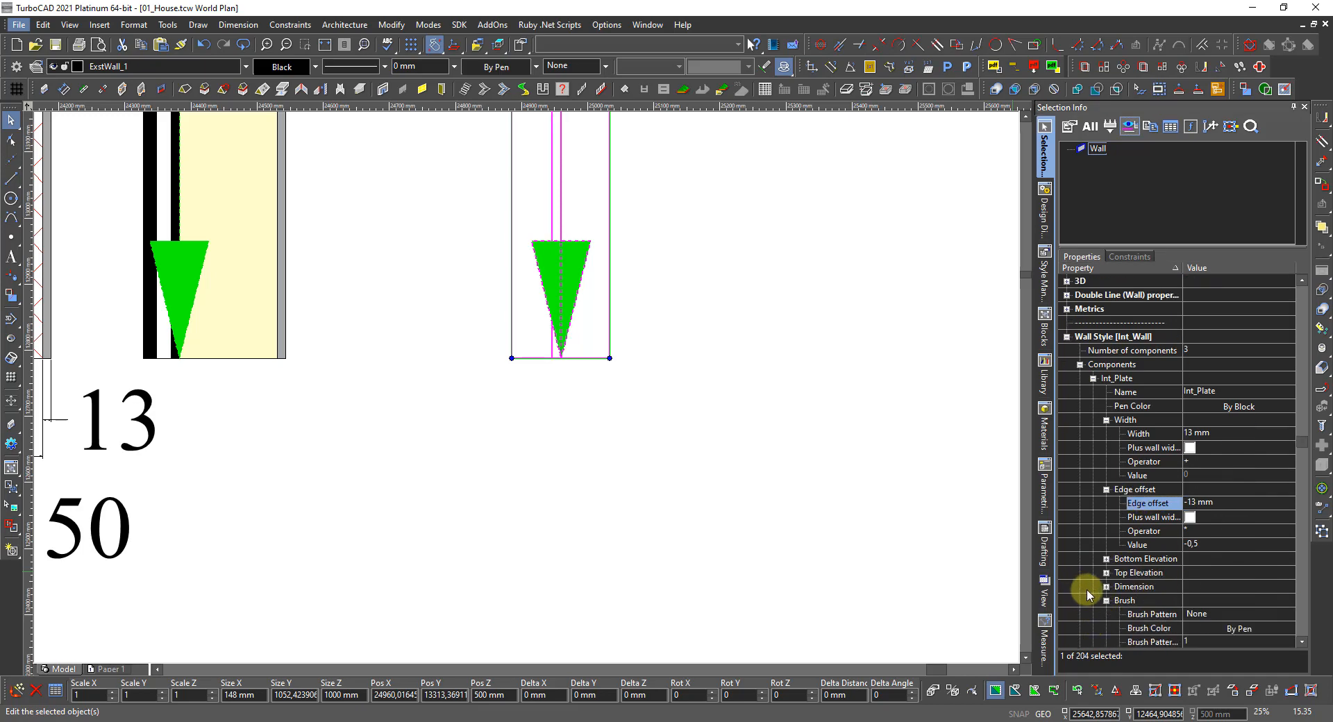
scroll(1164, 597, "down", 2)
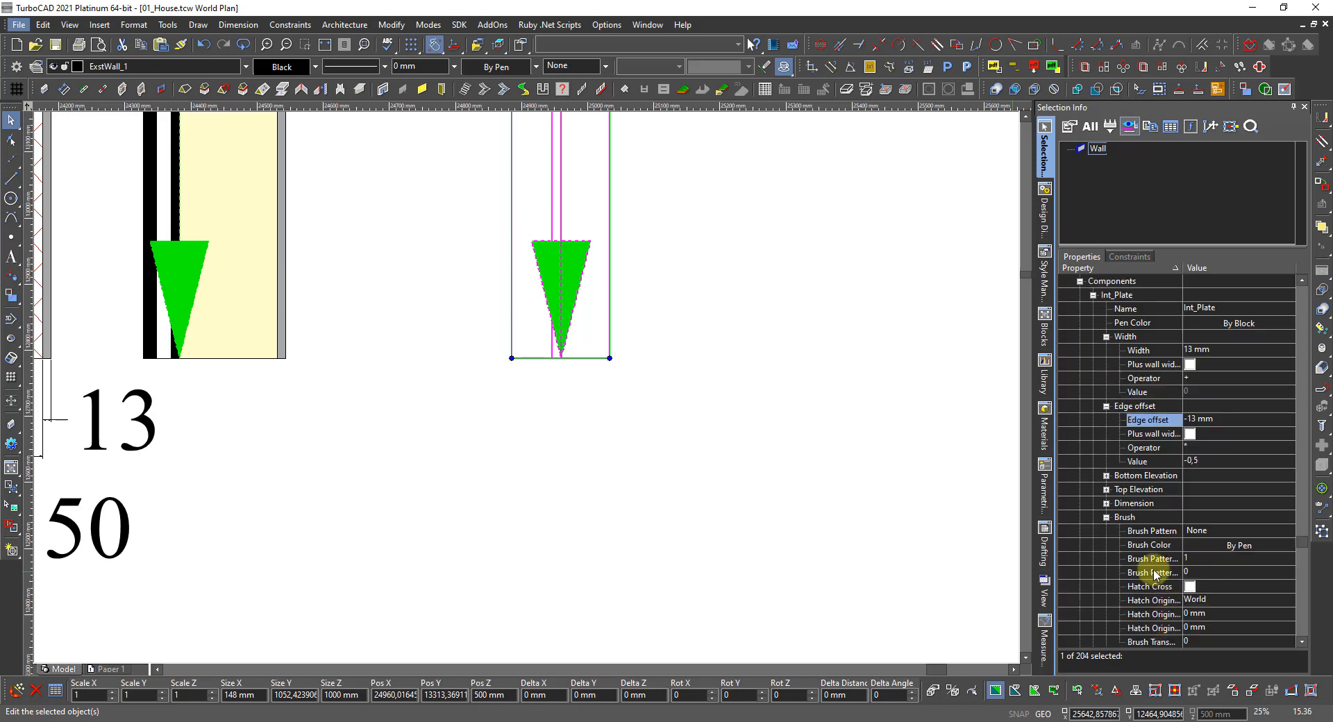
left_click(1200, 532)
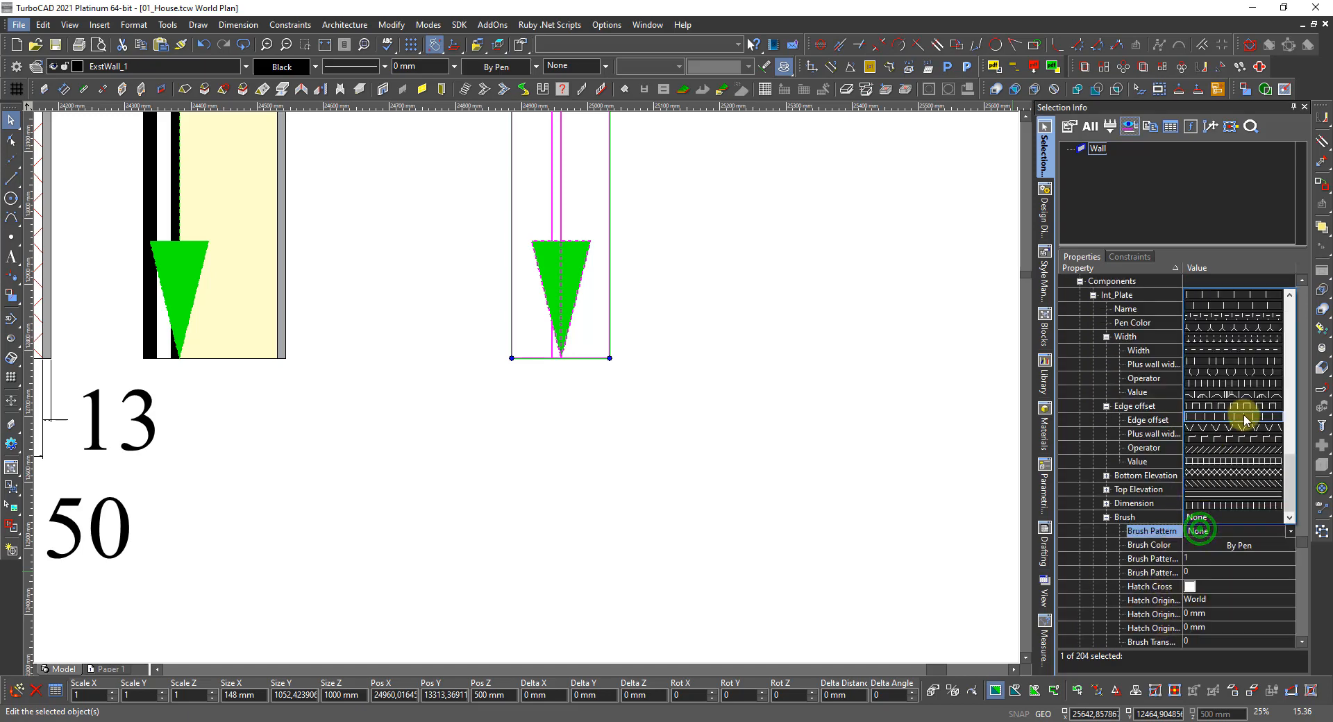
left_click_drag(1290, 480, 1289, 292)
left_click(1234, 293)
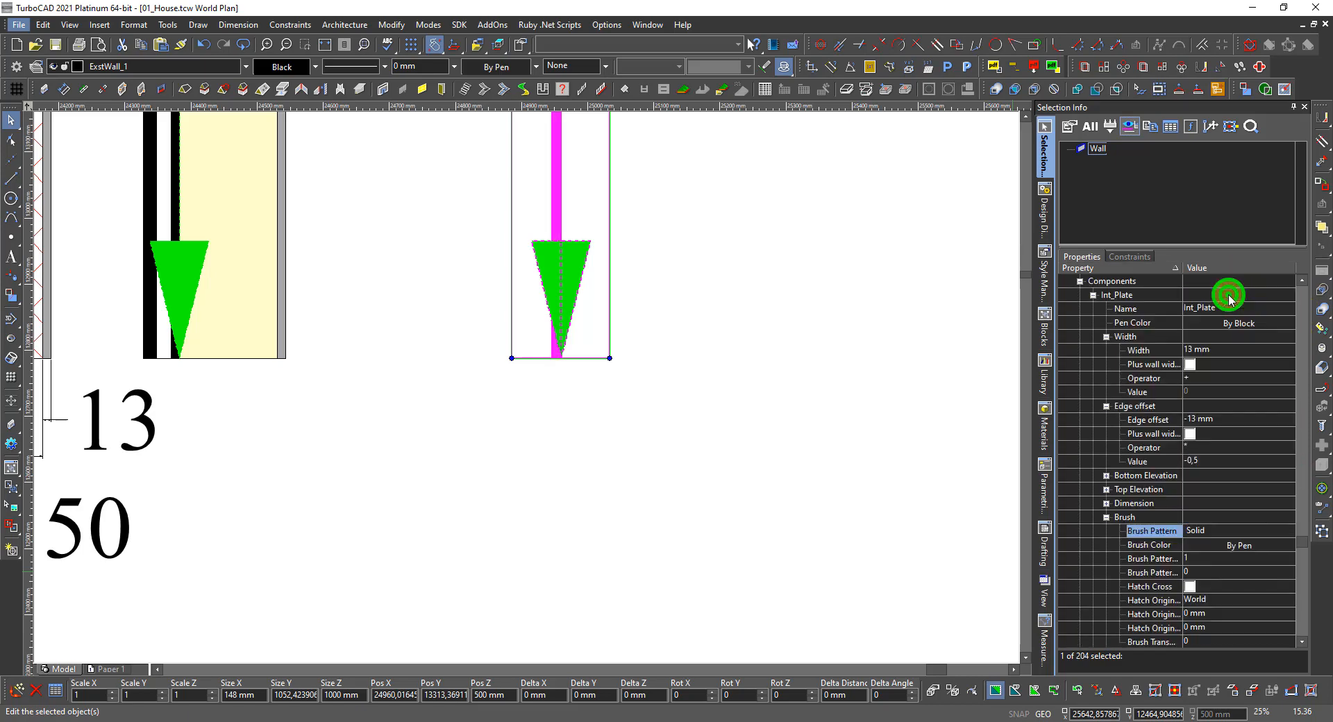
left_click(1216, 547)
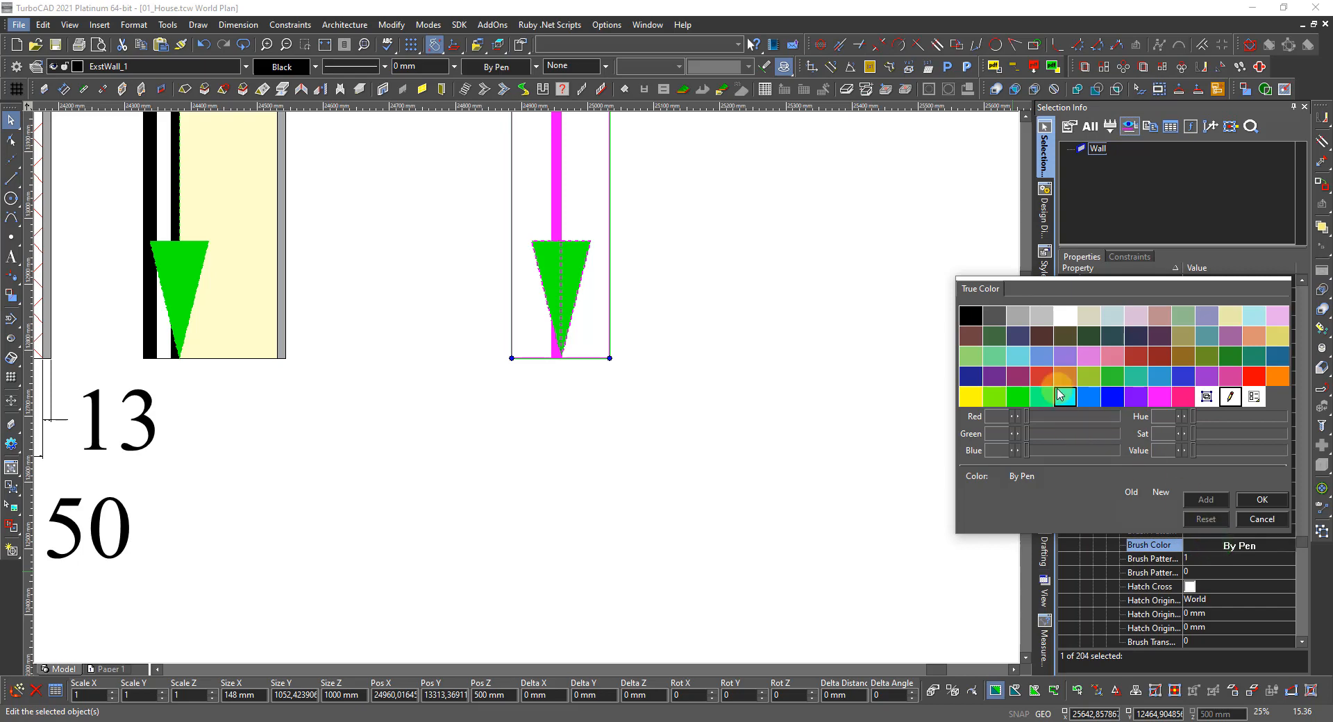
double_click(1019, 323)
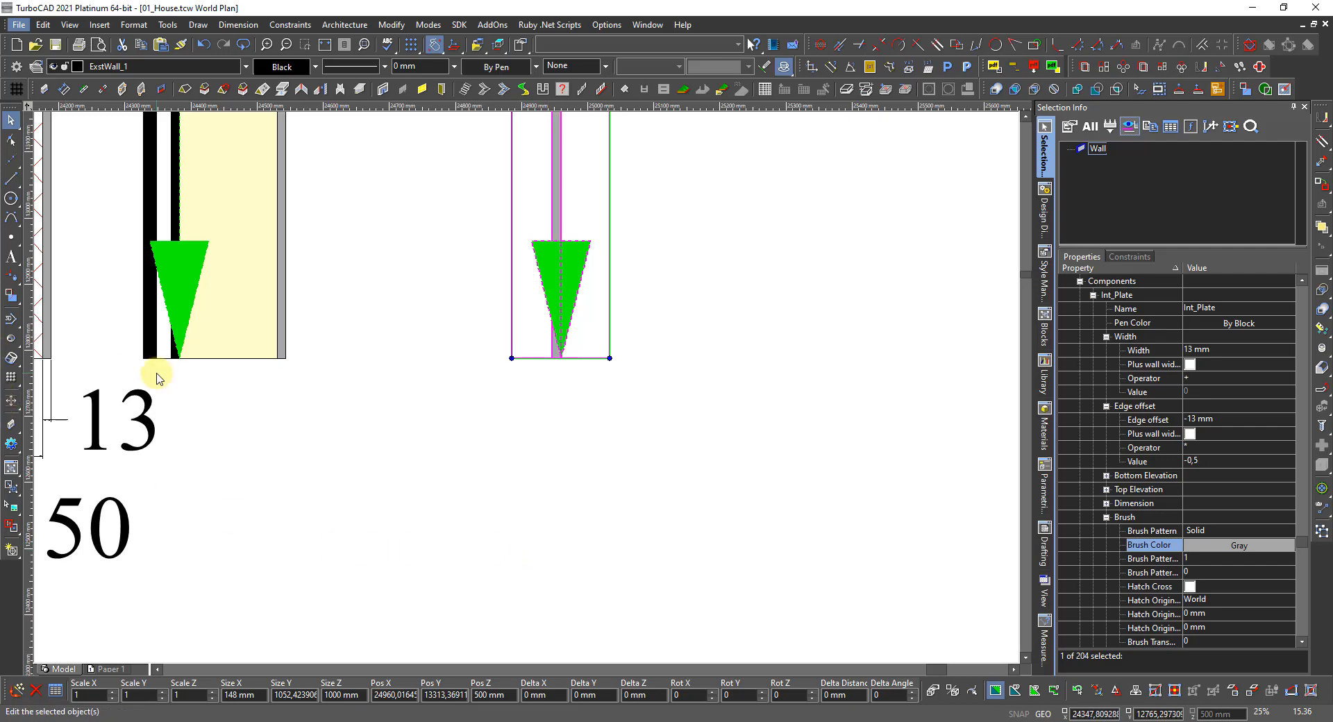
left_click(380, 354)
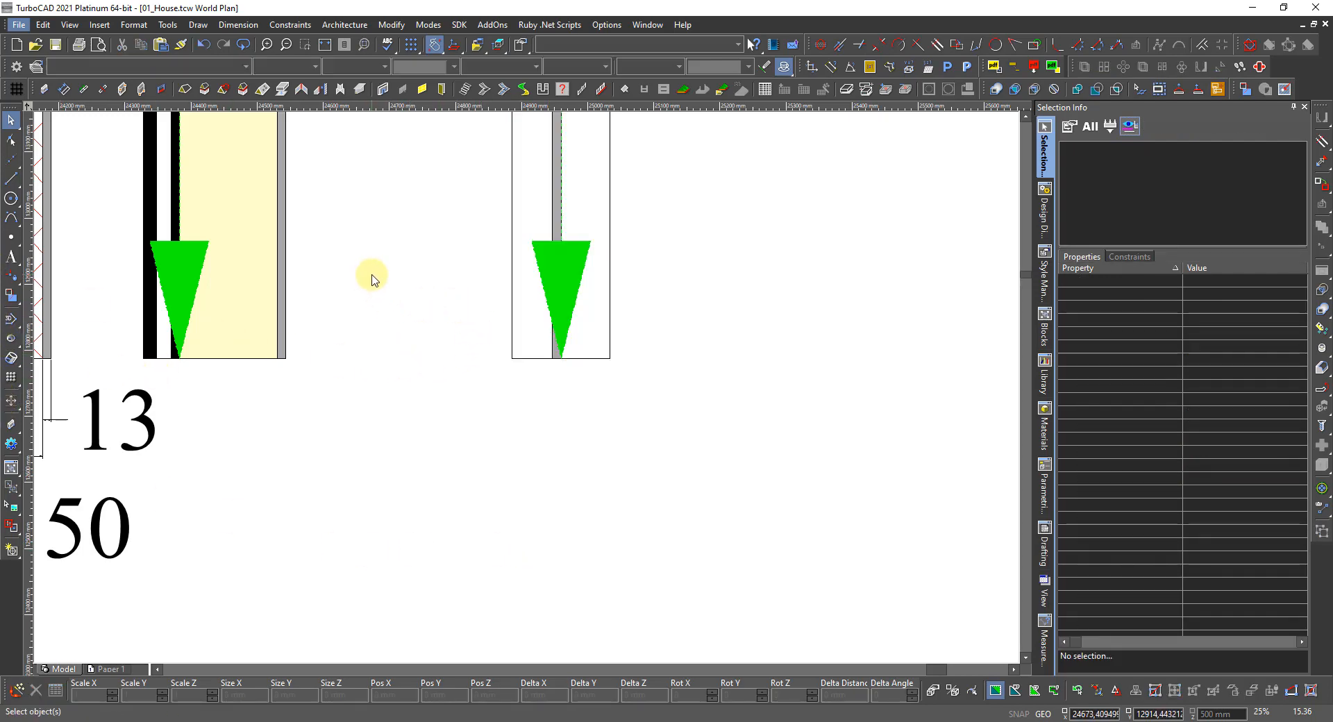
Reselect the Int_Wall wall, collapse the Int_Plate component and expand the Framework (Var) component's properties
scroll(506, 201, "up", 2)
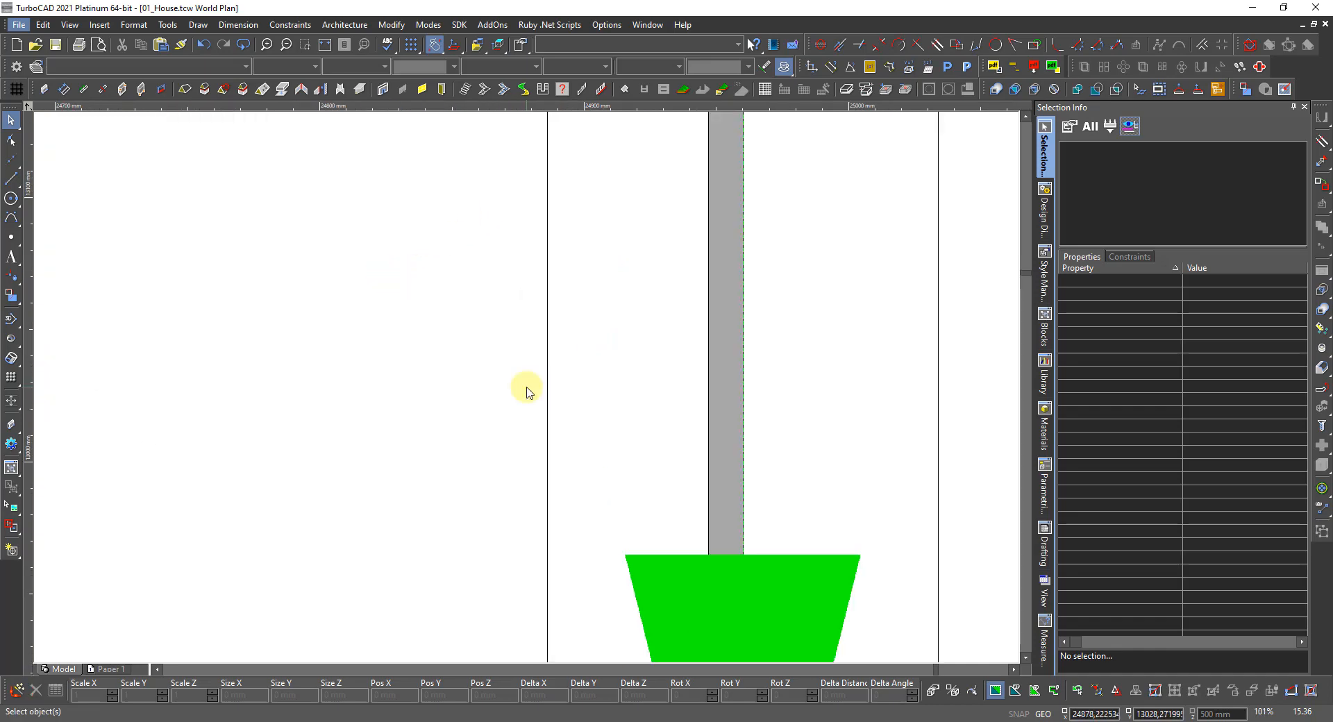
scroll(526, 392, "down", 2)
scroll(304, 425, "up", 1)
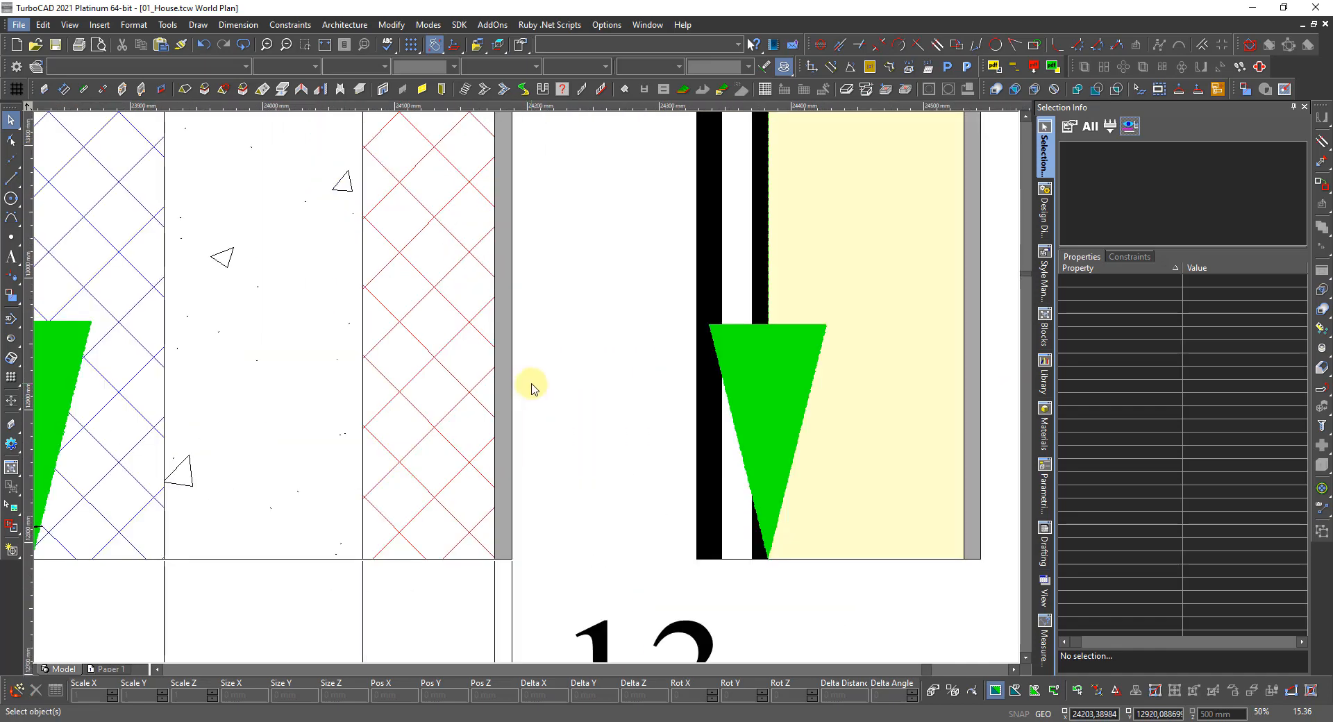
scroll(534, 389, "down", 3)
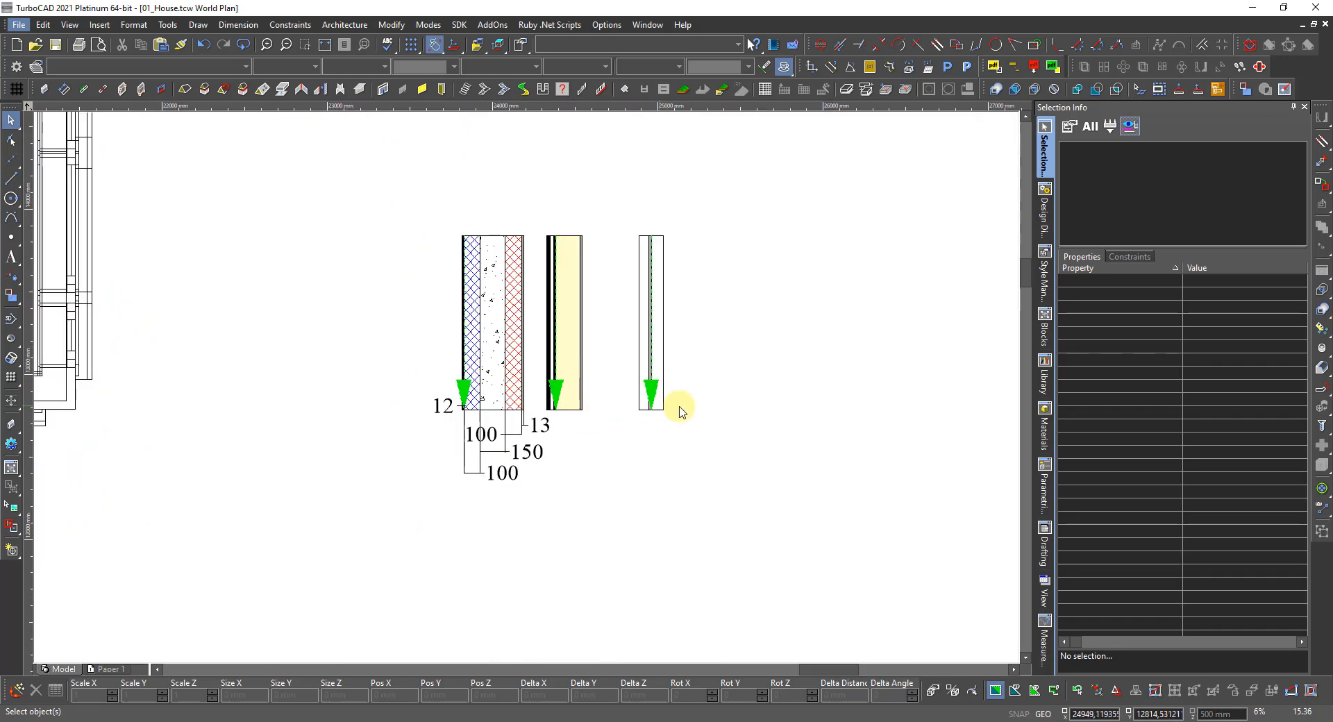
scroll(650, 393, "up", 3)
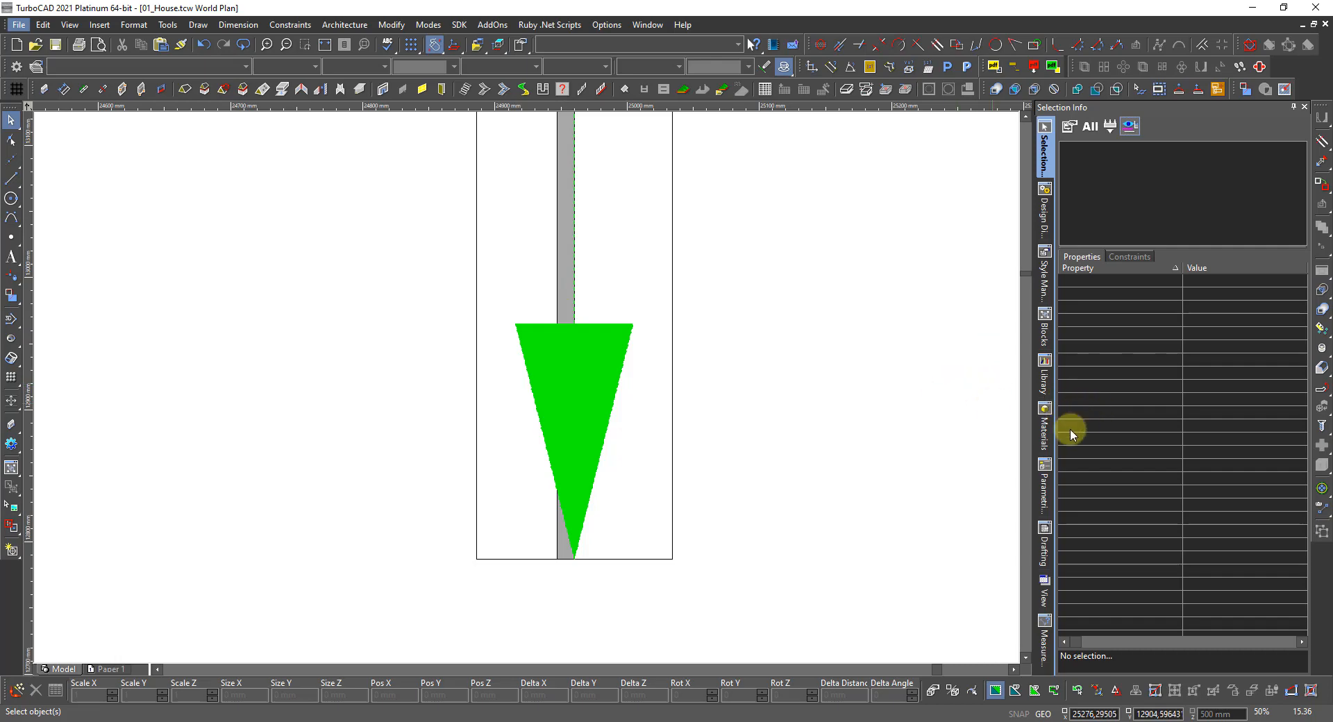
left_click(646, 559)
left_click(1139, 545)
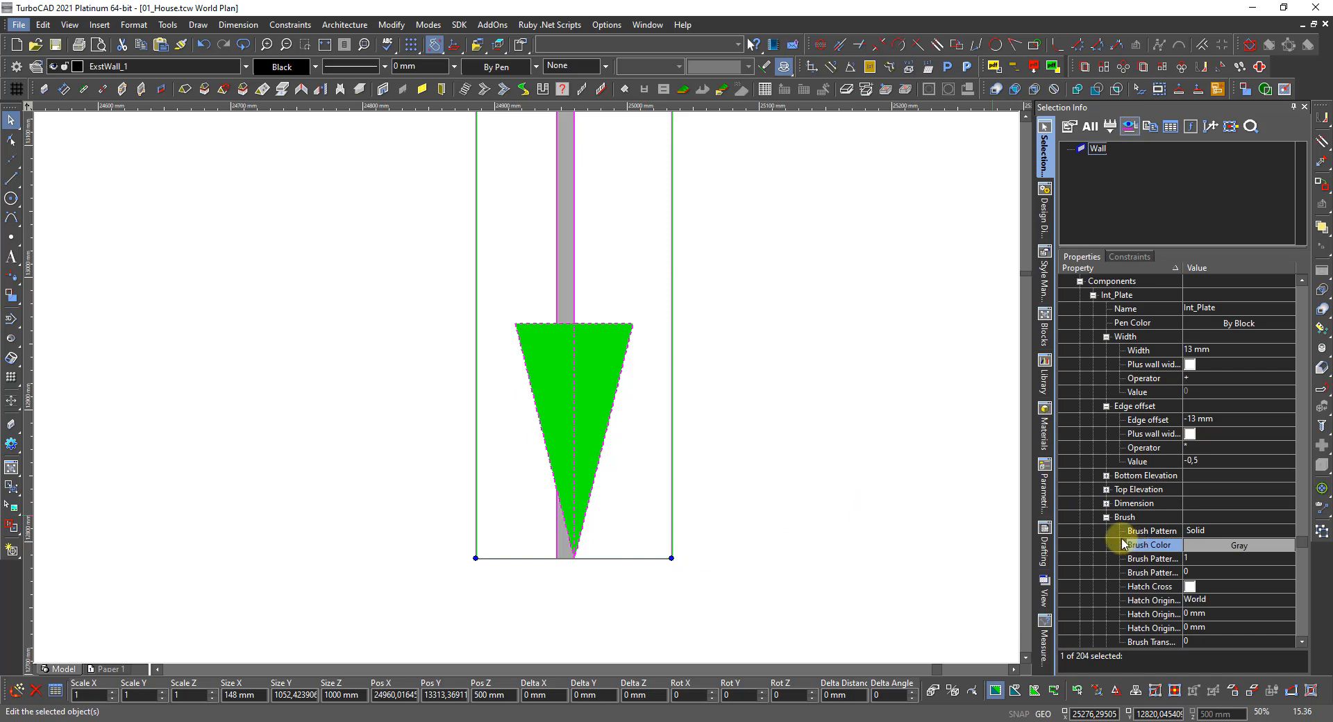
left_click(1093, 297)
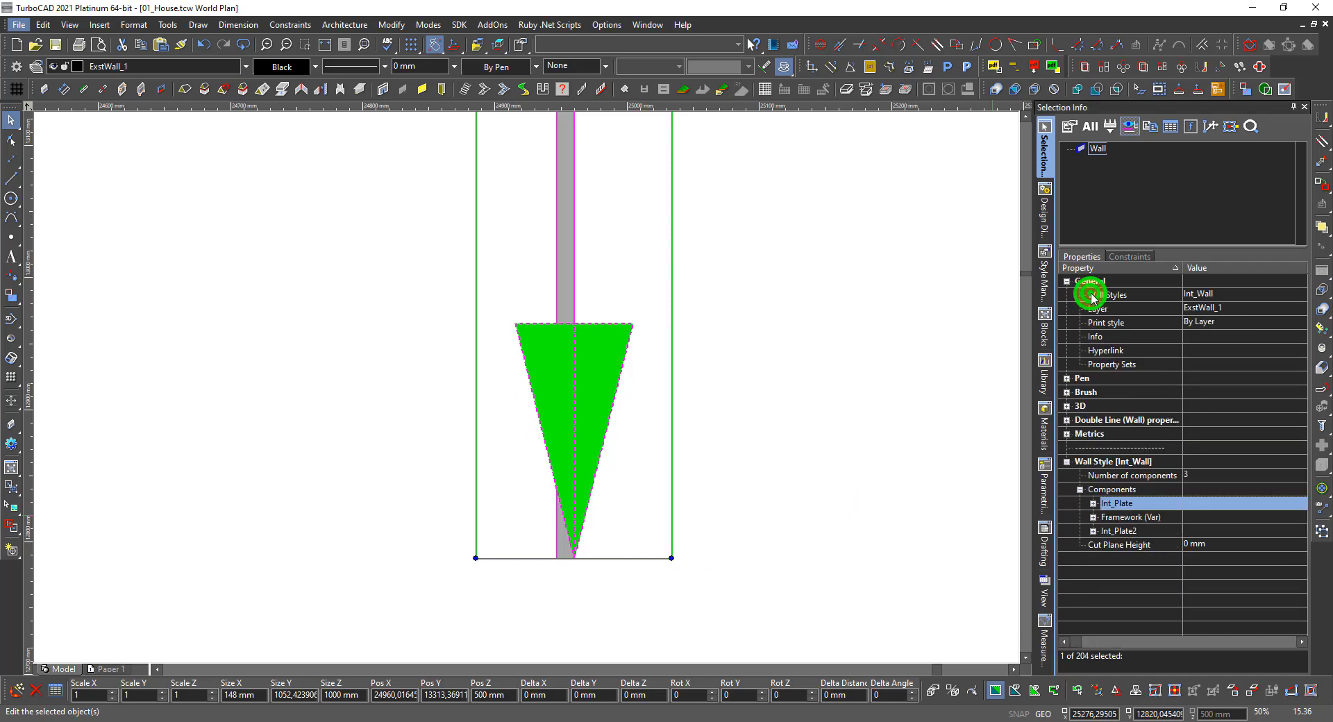
left_click(1093, 517)
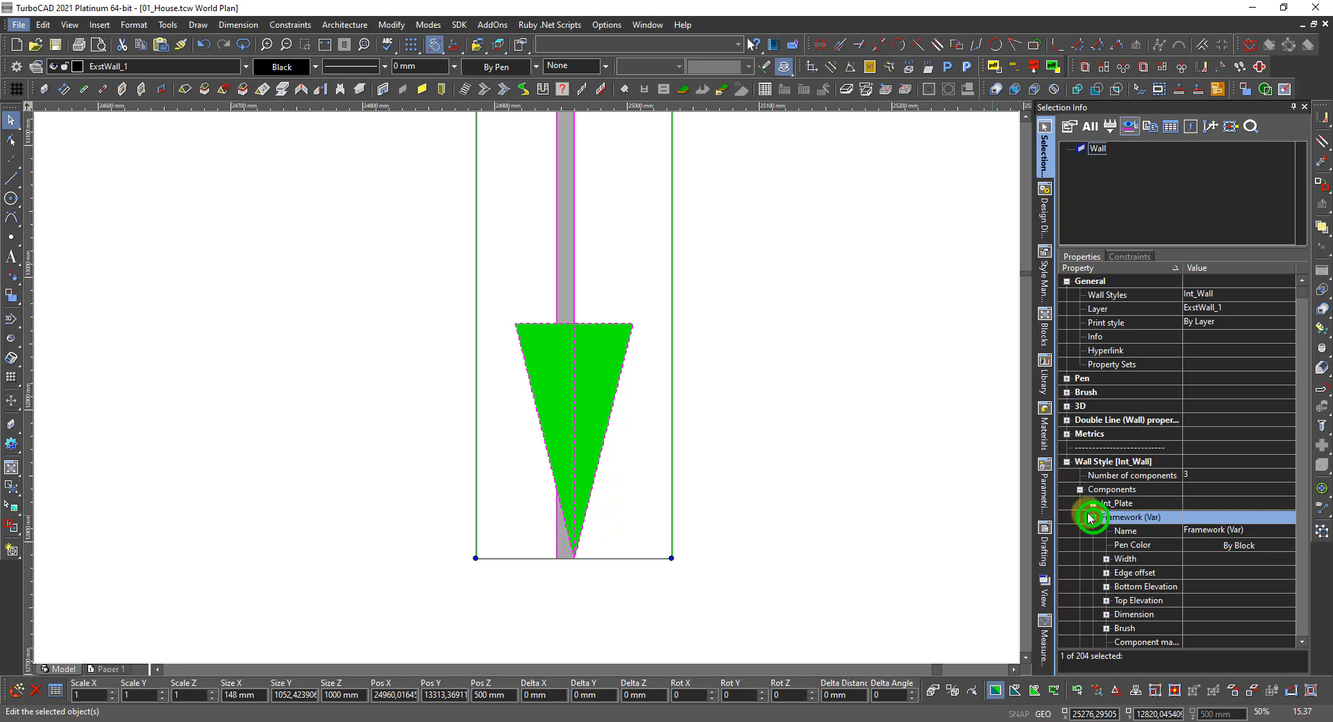
Turn off the plus wall width option for the edge offset of the wall's Framework (Var) component
left_click(1106, 559)
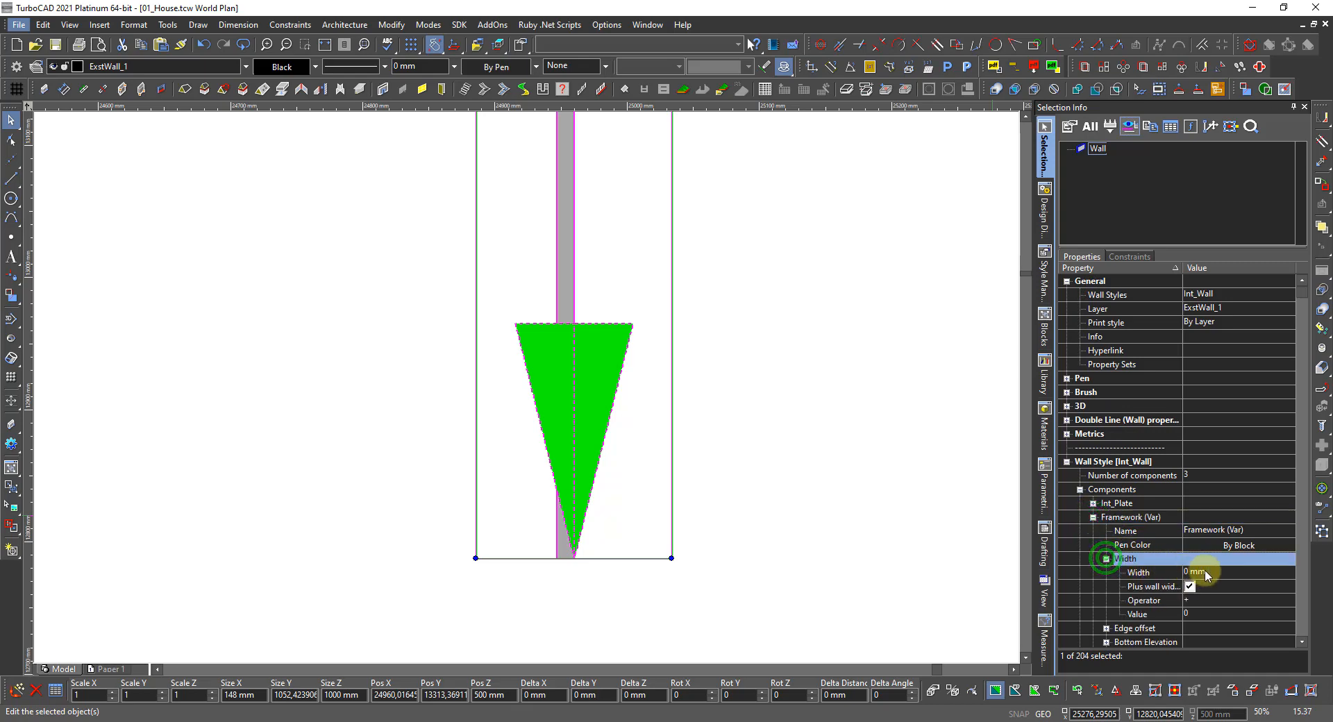
left_click(1189, 587)
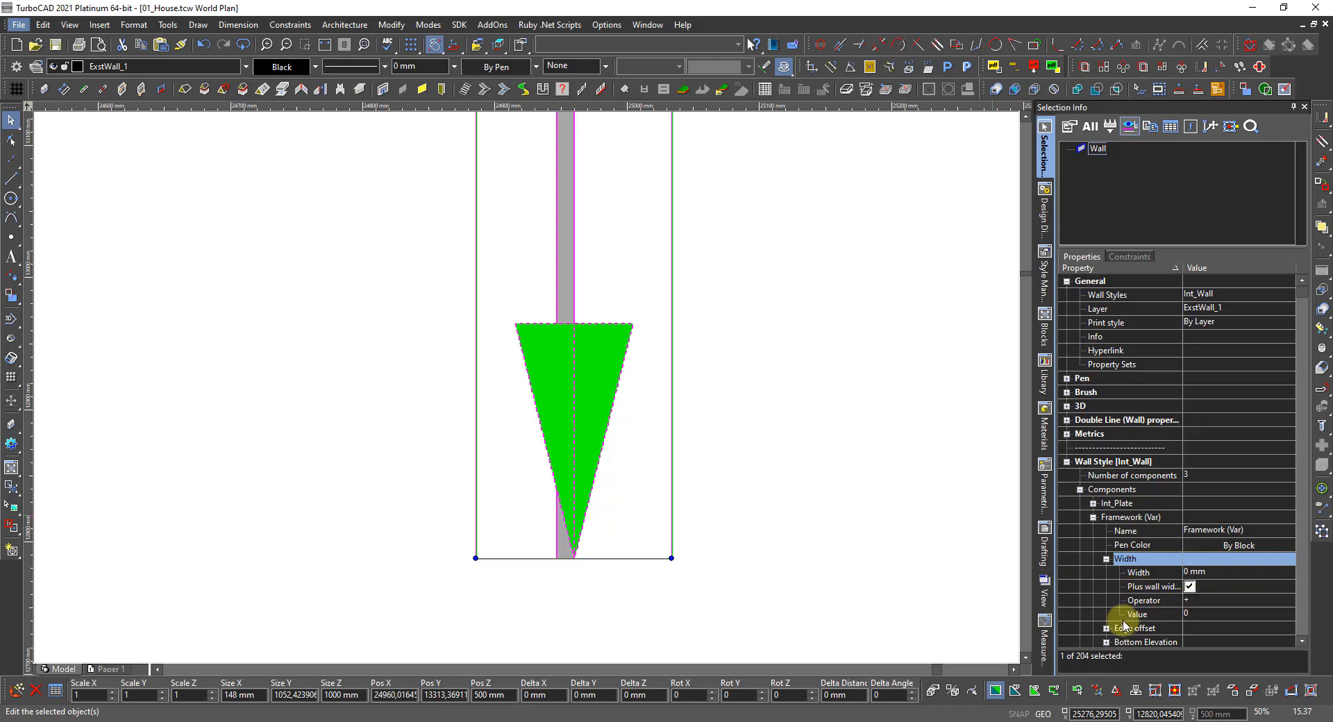
scroll(1128, 597, "down", 2)
left_click(1106, 545)
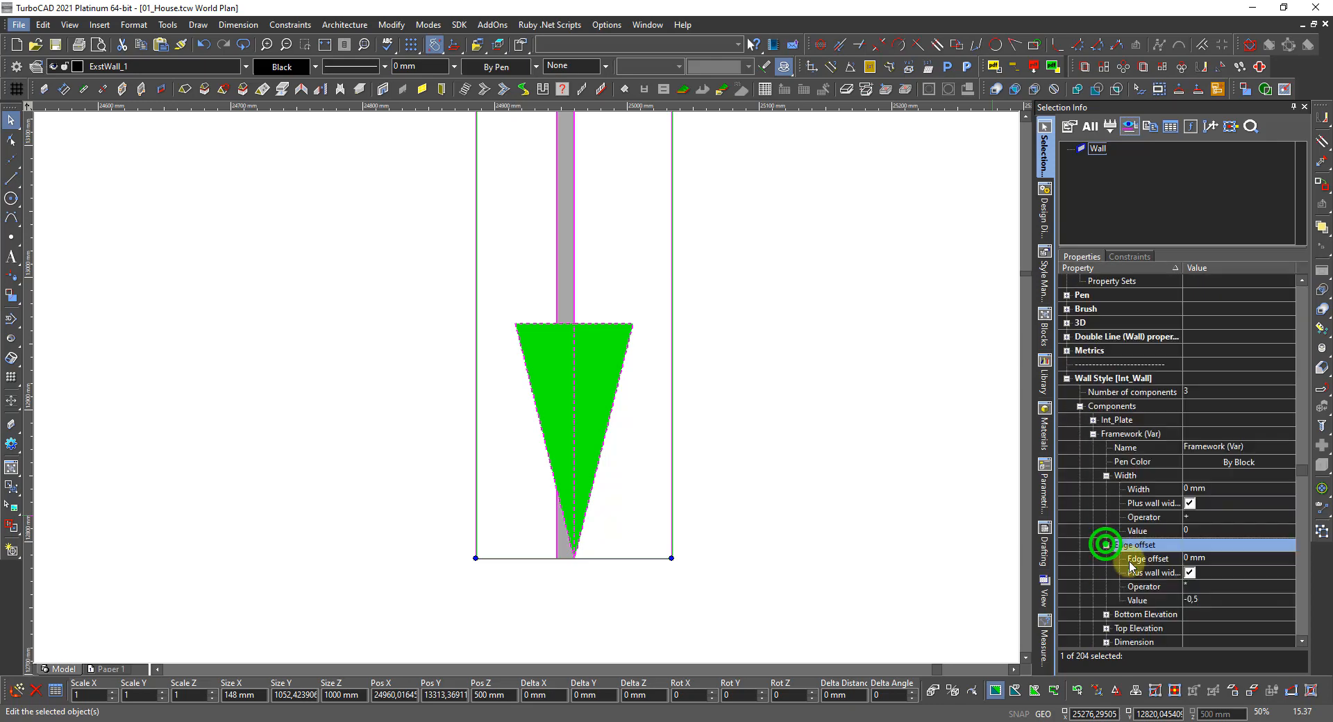
left_click(1189, 574)
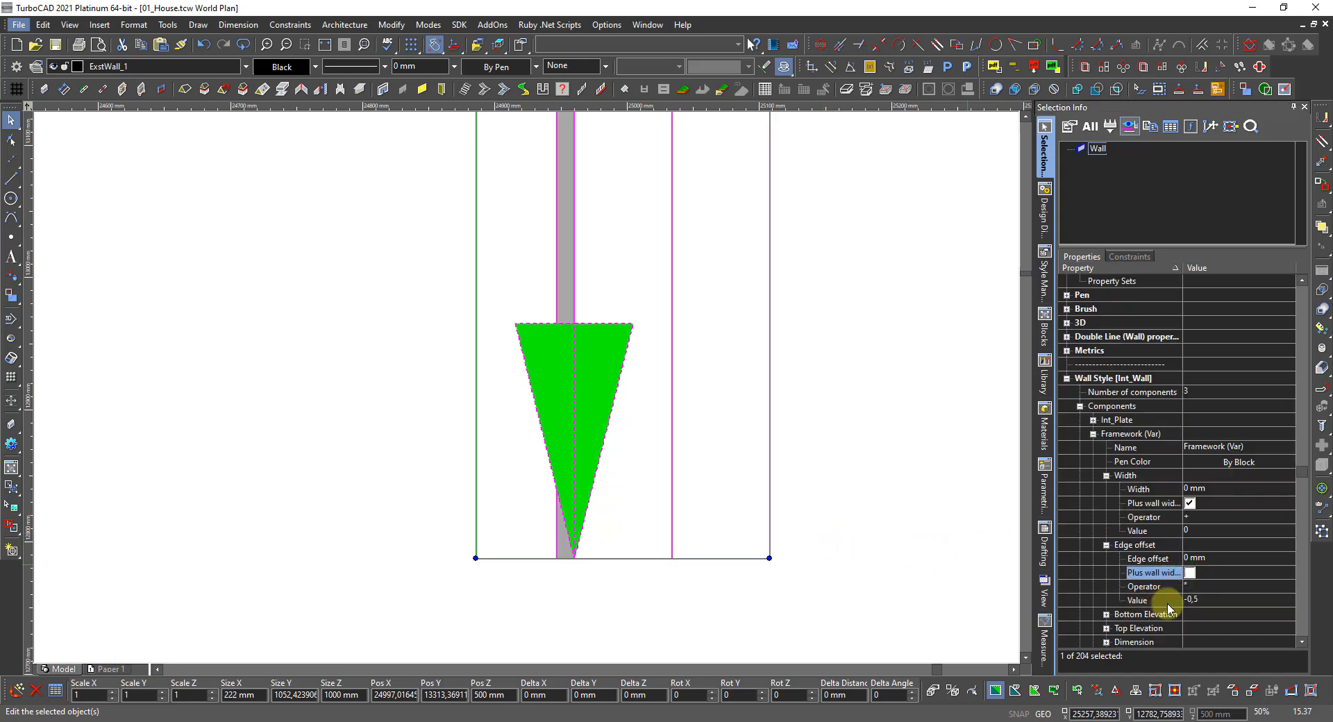
Give the Framework (Var) component a Solid brush pattern with the brush color Yellow
scroll(1125, 597, "down", 2)
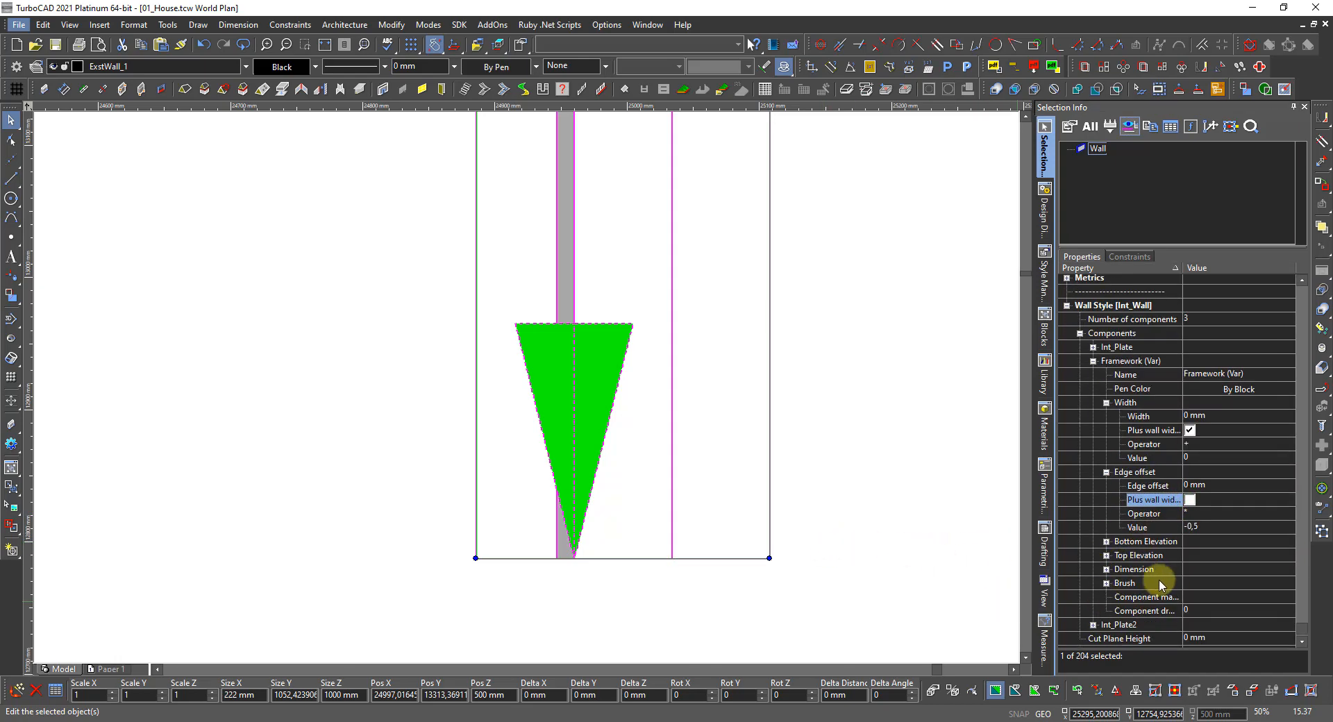
left_click(1107, 584)
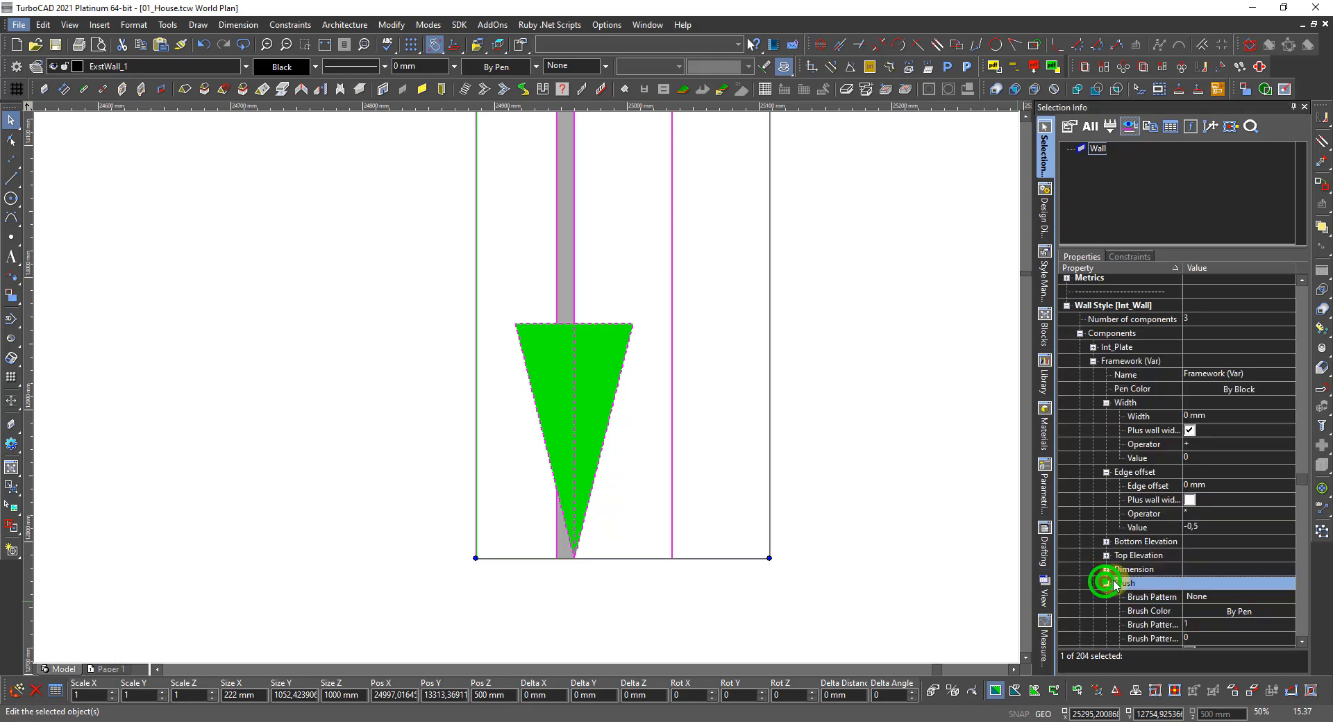
left_click(1206, 598)
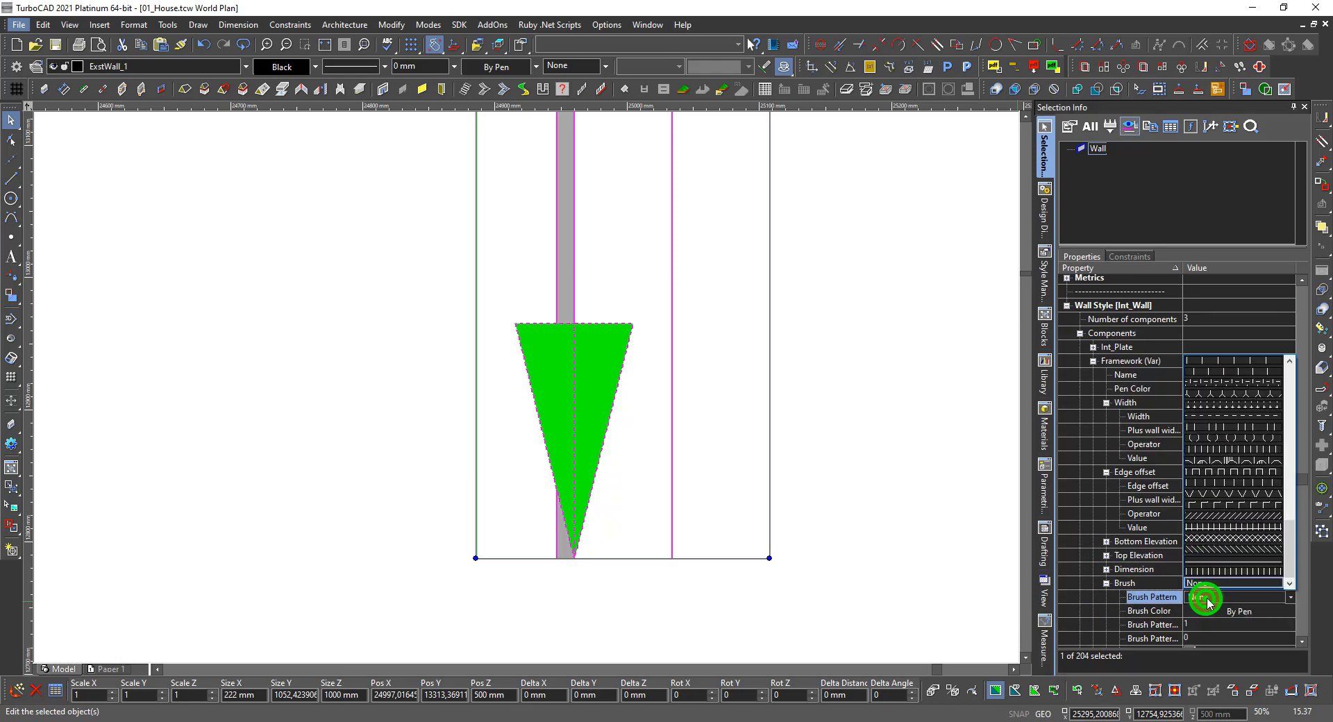
left_click_drag(1291, 553, 1290, 362)
left_click(1222, 360)
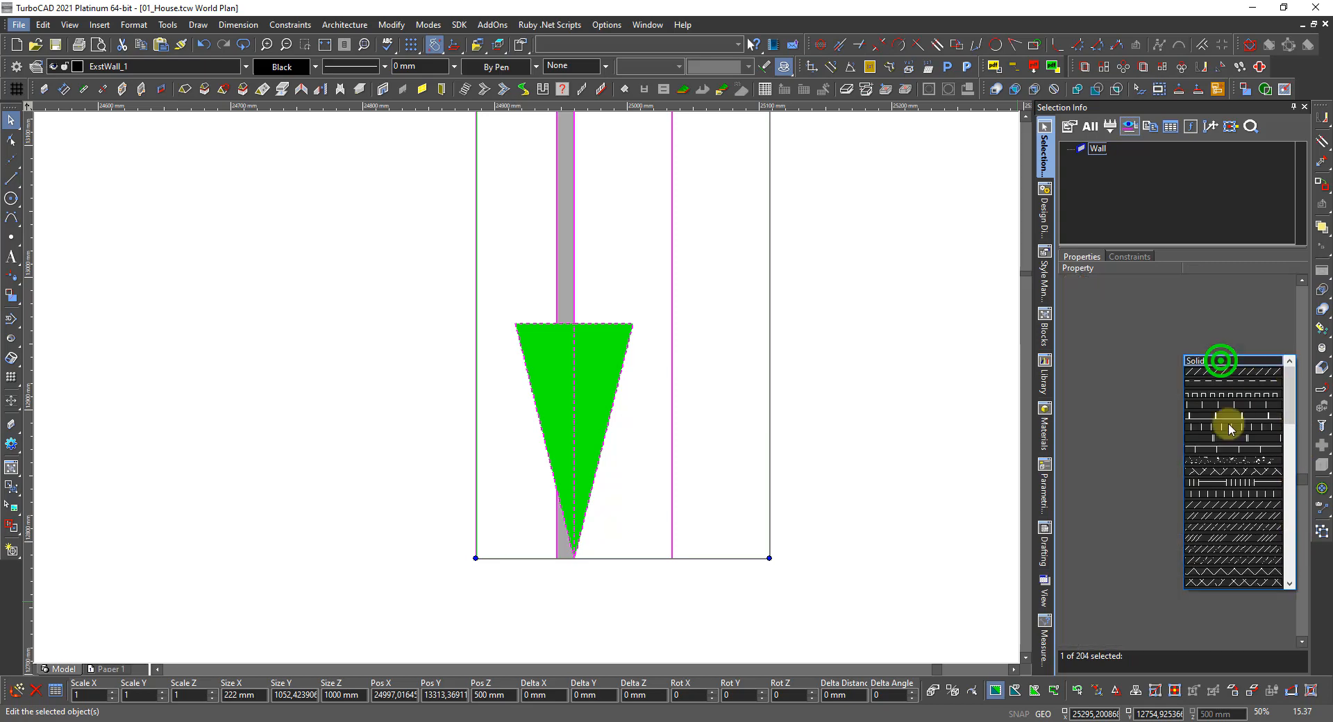
left_click(1214, 610)
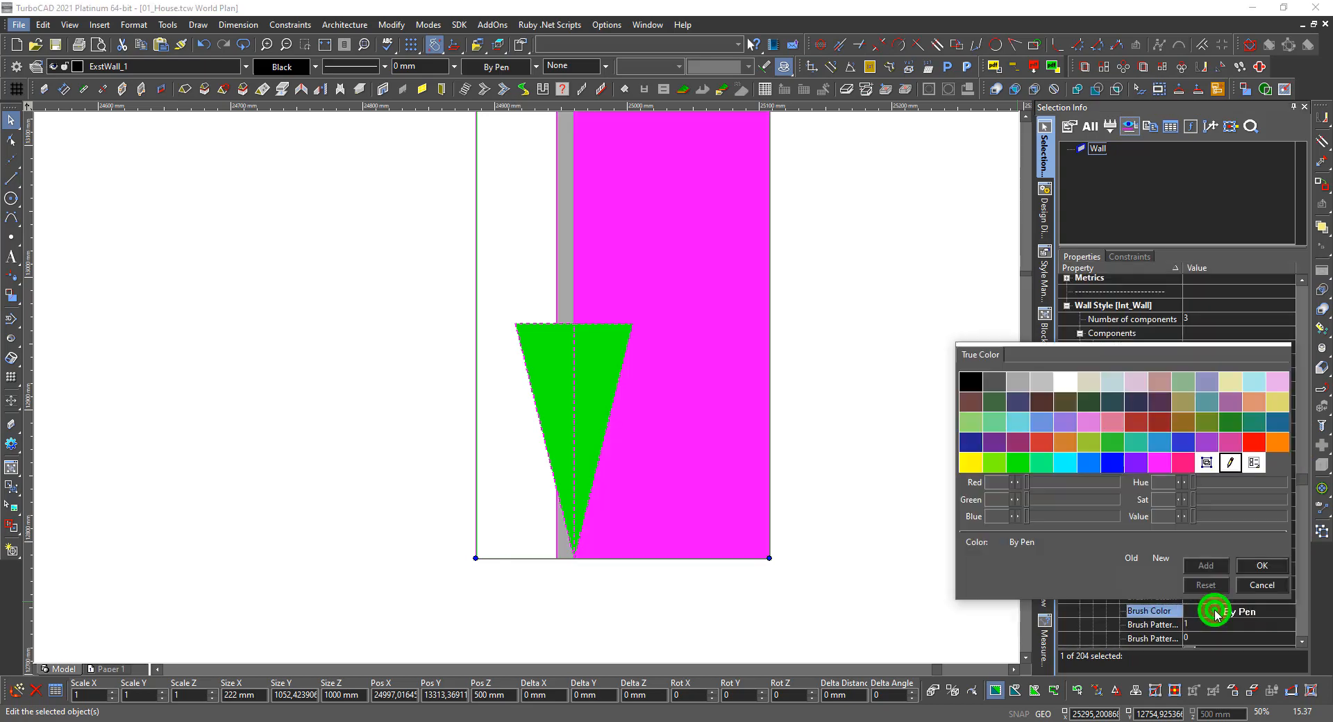
double_click(970, 462)
Set the Framework (Var) component's brush transparency to 80 and deselect the wall
scroll(1195, 574, "down", 3)
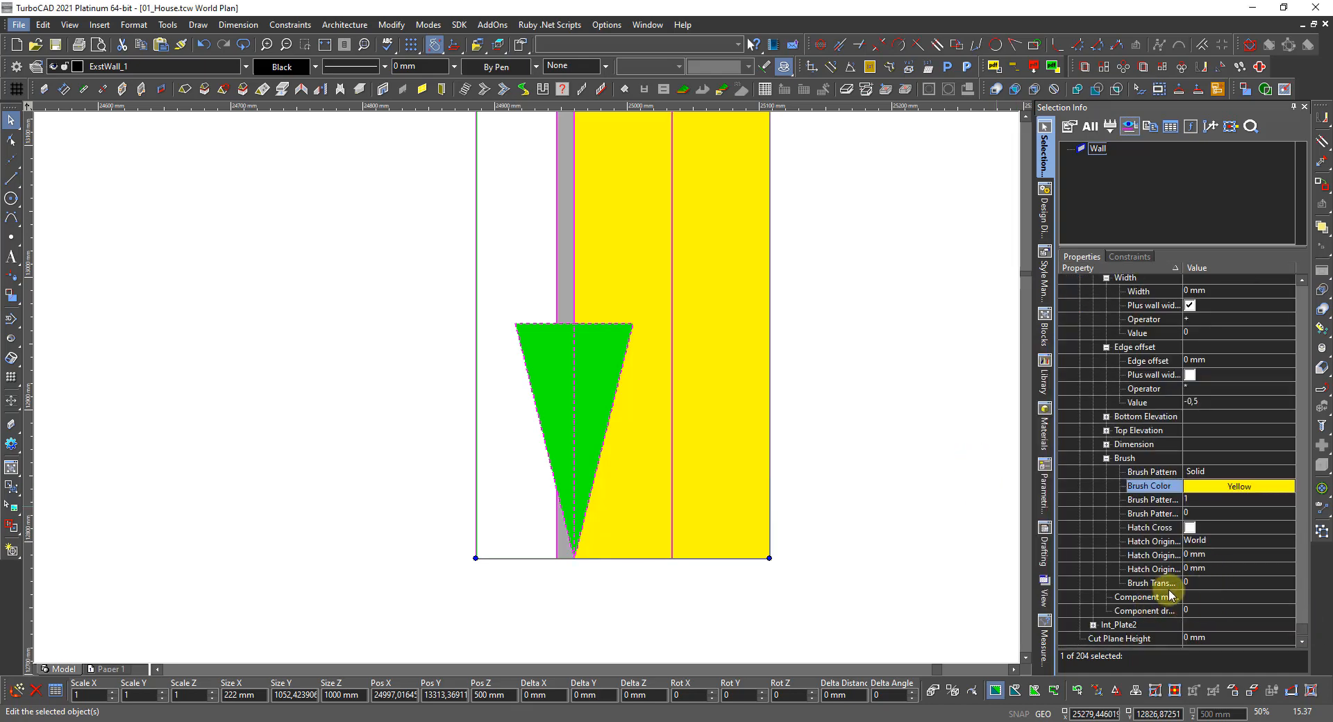
left_click(1201, 583)
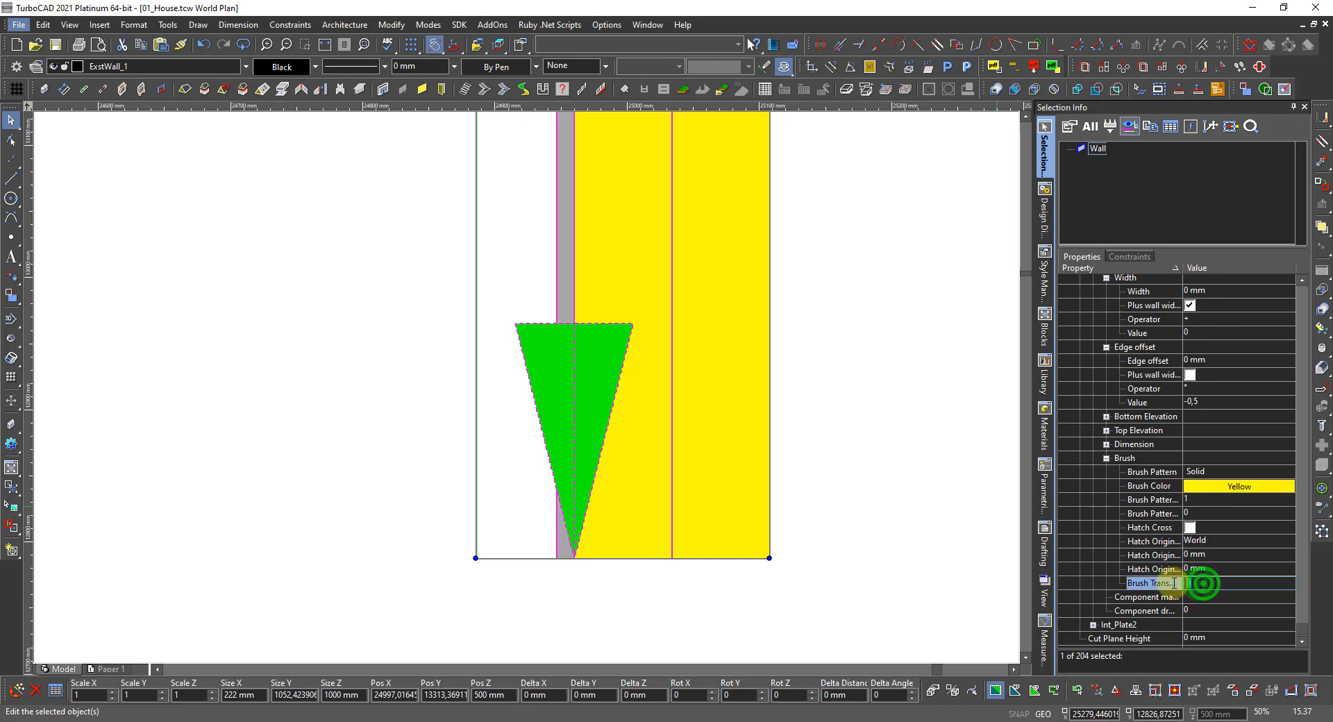
type("80")
key("Return")
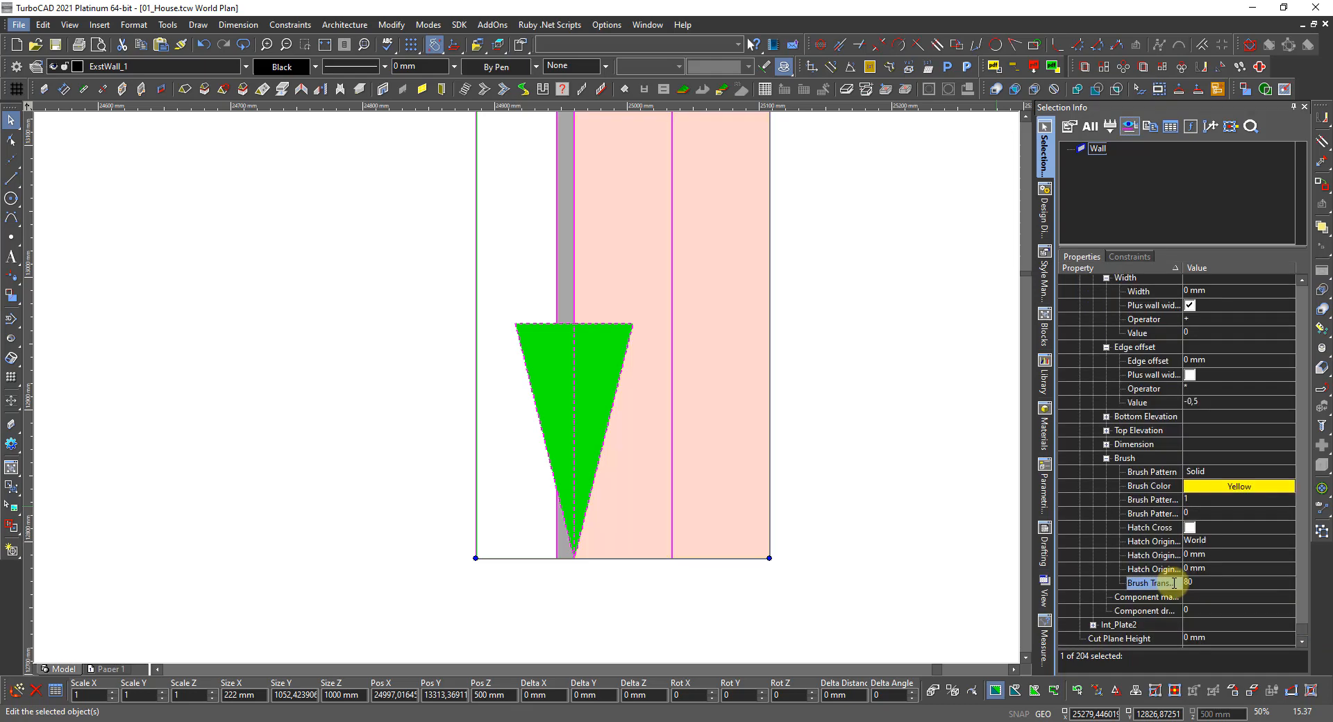
left_click(840, 552)
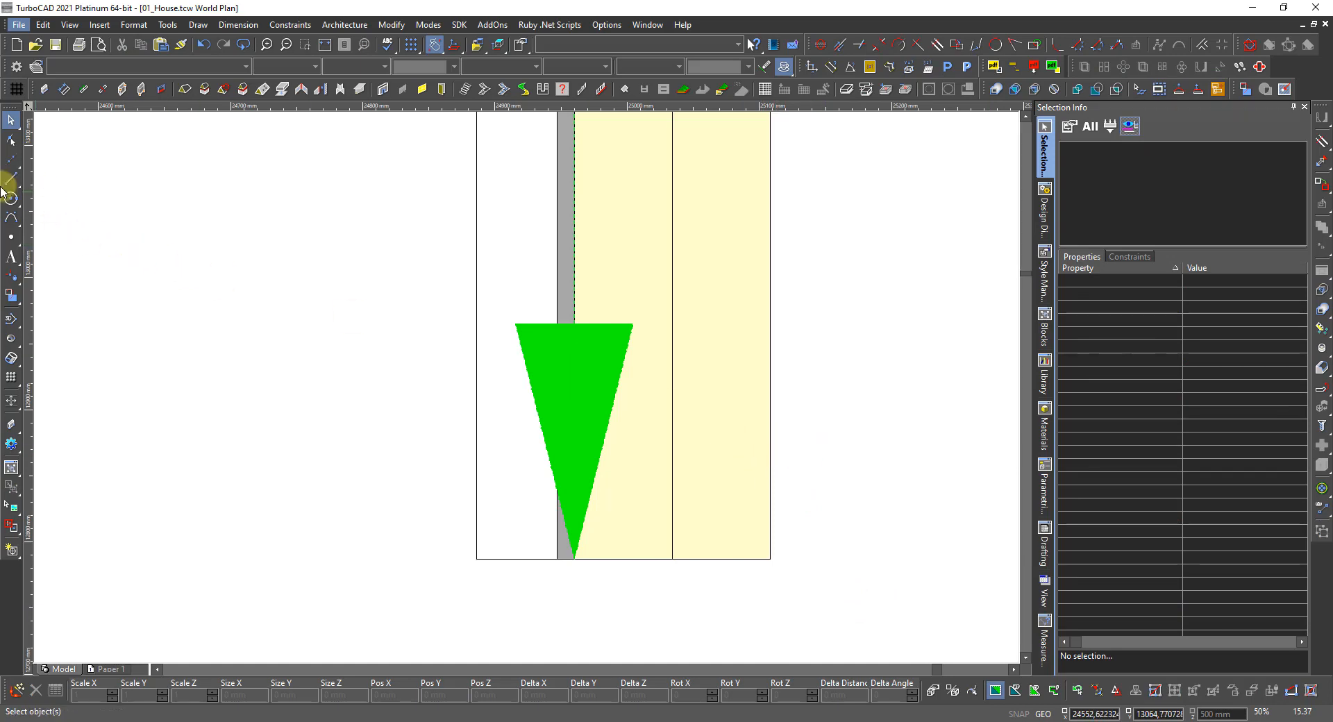
Draw a trial circle overlapping the wall's lower end and delete it
left_click(11, 199)
left_click(860, 431)
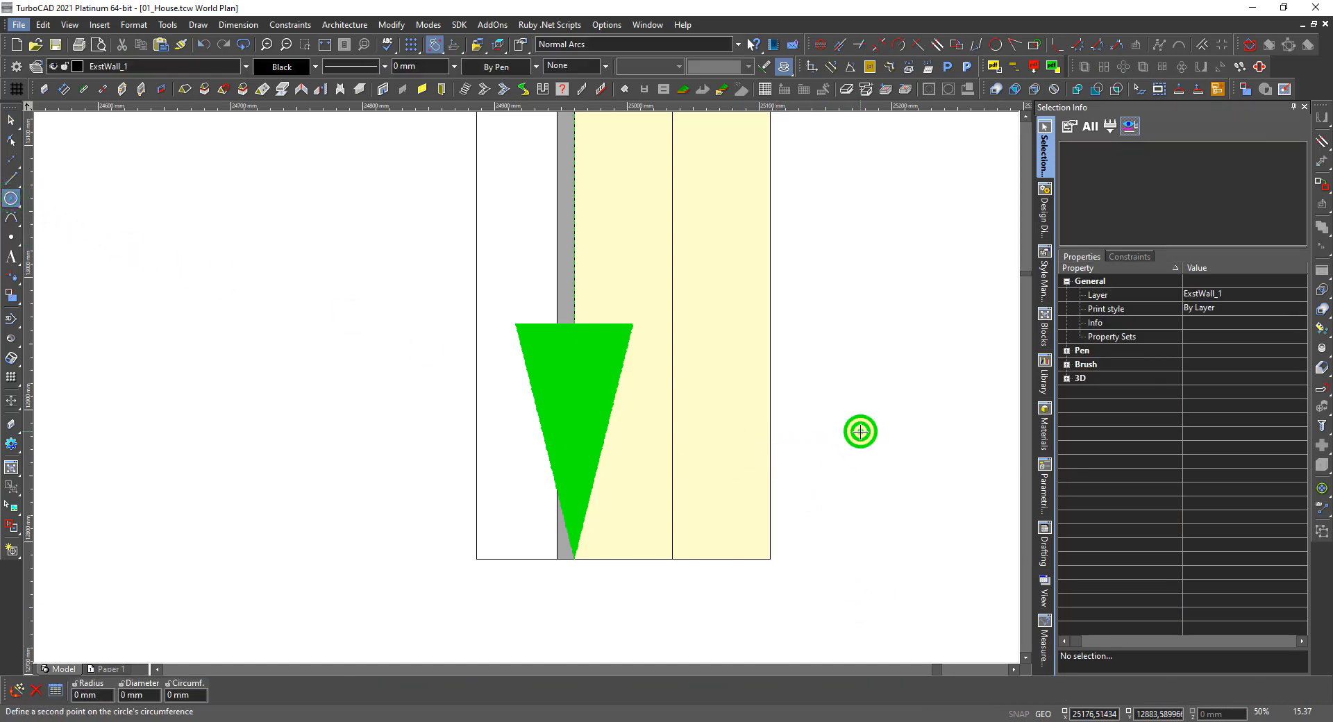
left_click(756, 514)
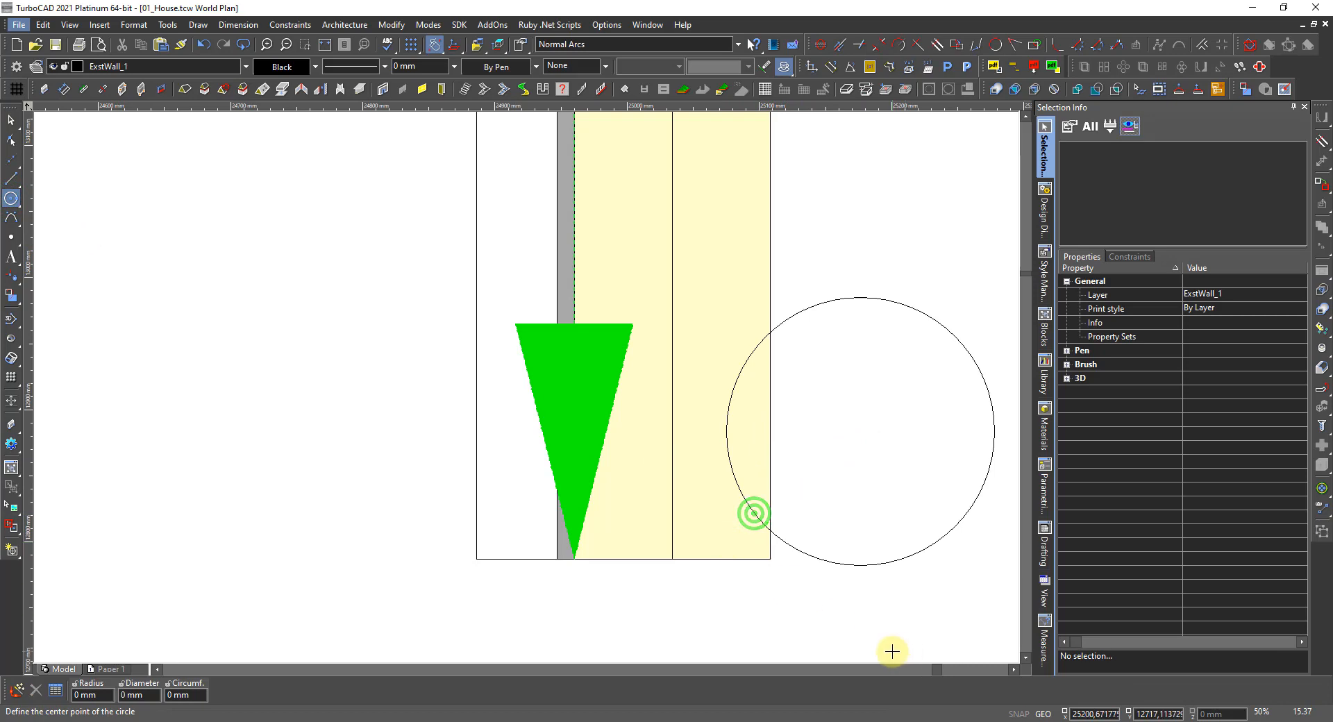
key("Escape")
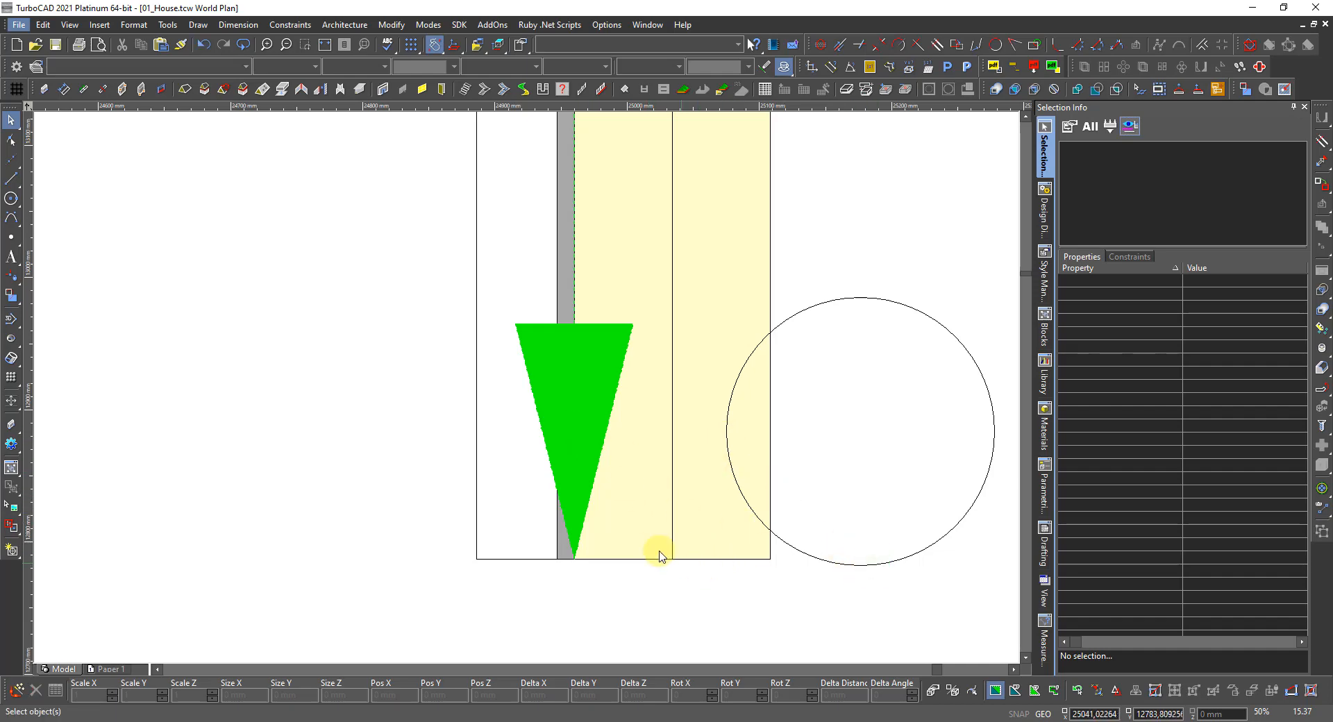
left_click_drag(943, 585, 902, 533)
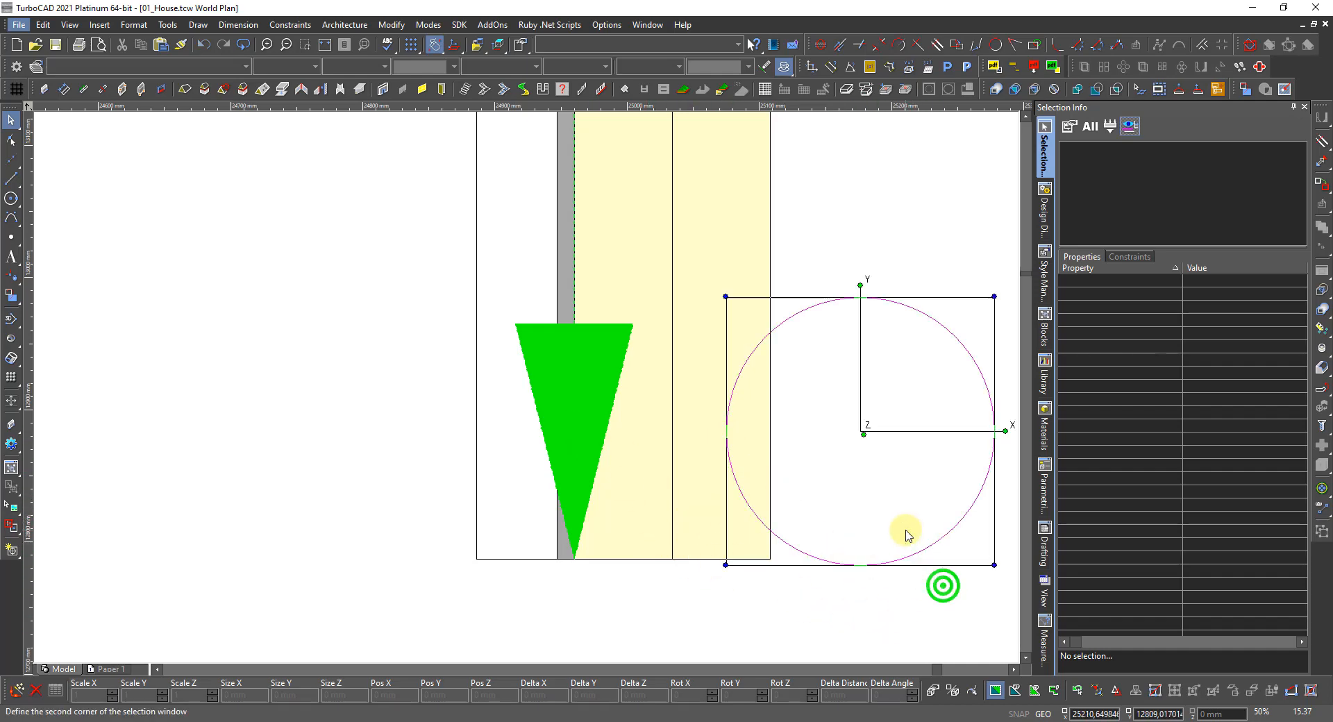
key("Delete")
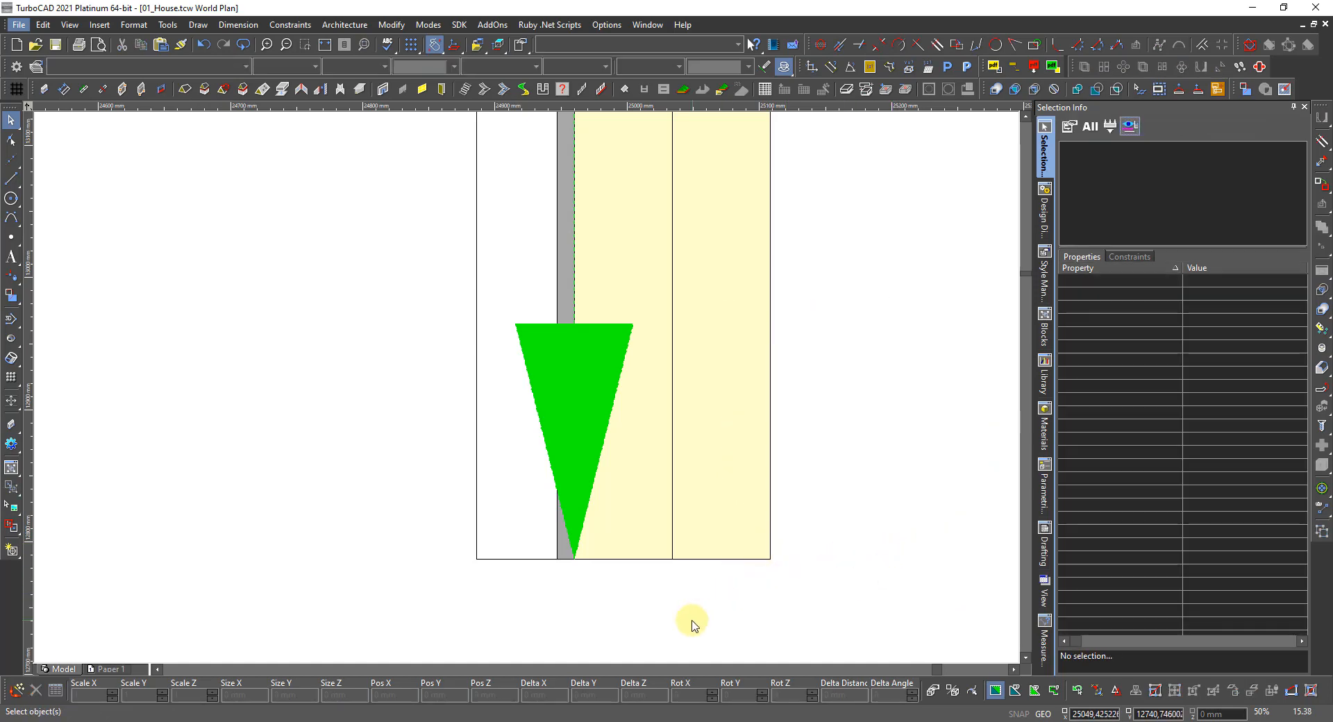
In the Int_Wall wall style, set the Int_Plate2 component's width to 13 mm and turn off its plus wall width option
left_click(1045, 276)
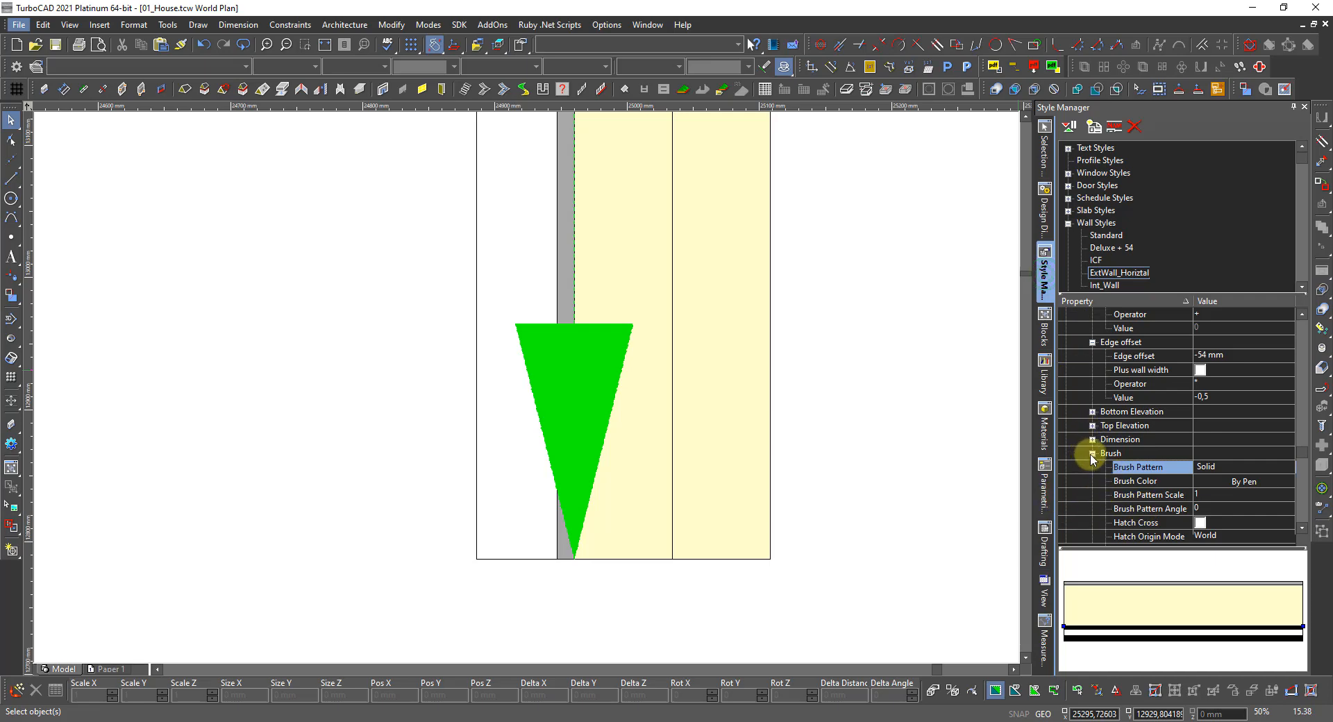
scroll(1092, 451, "up", 3)
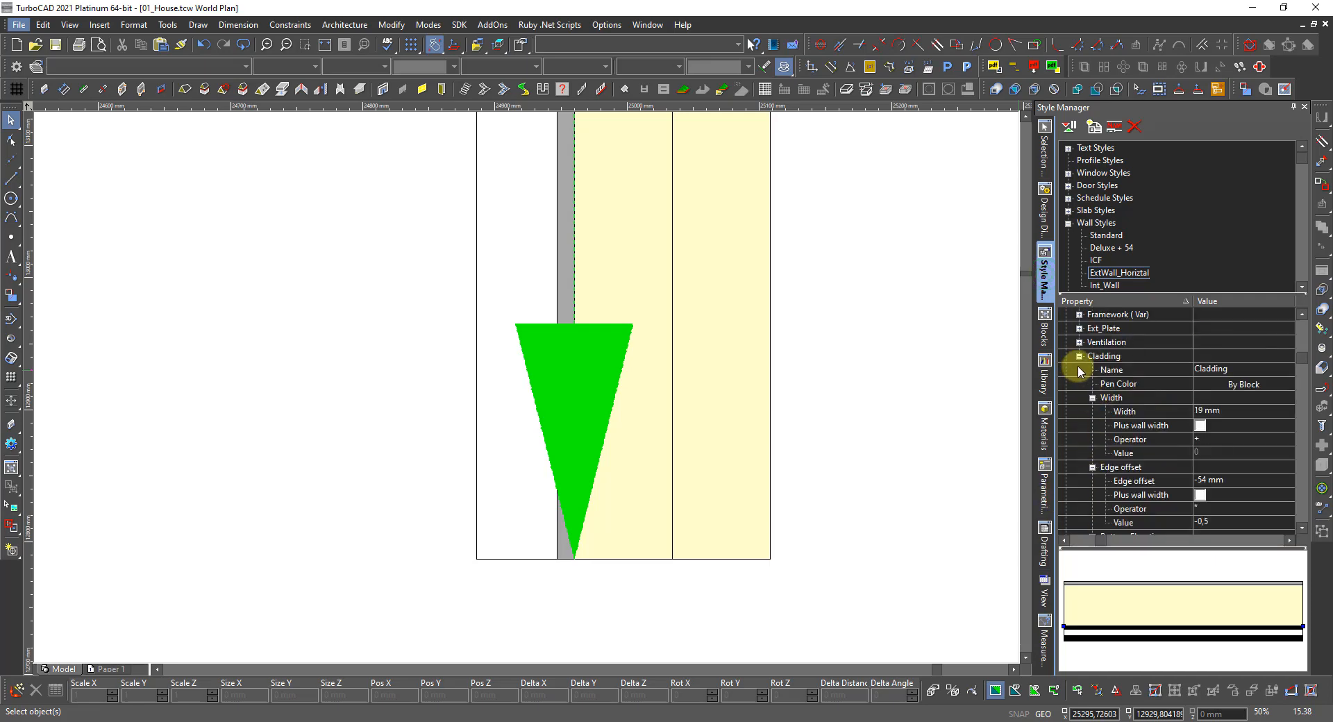
left_click(1111, 285)
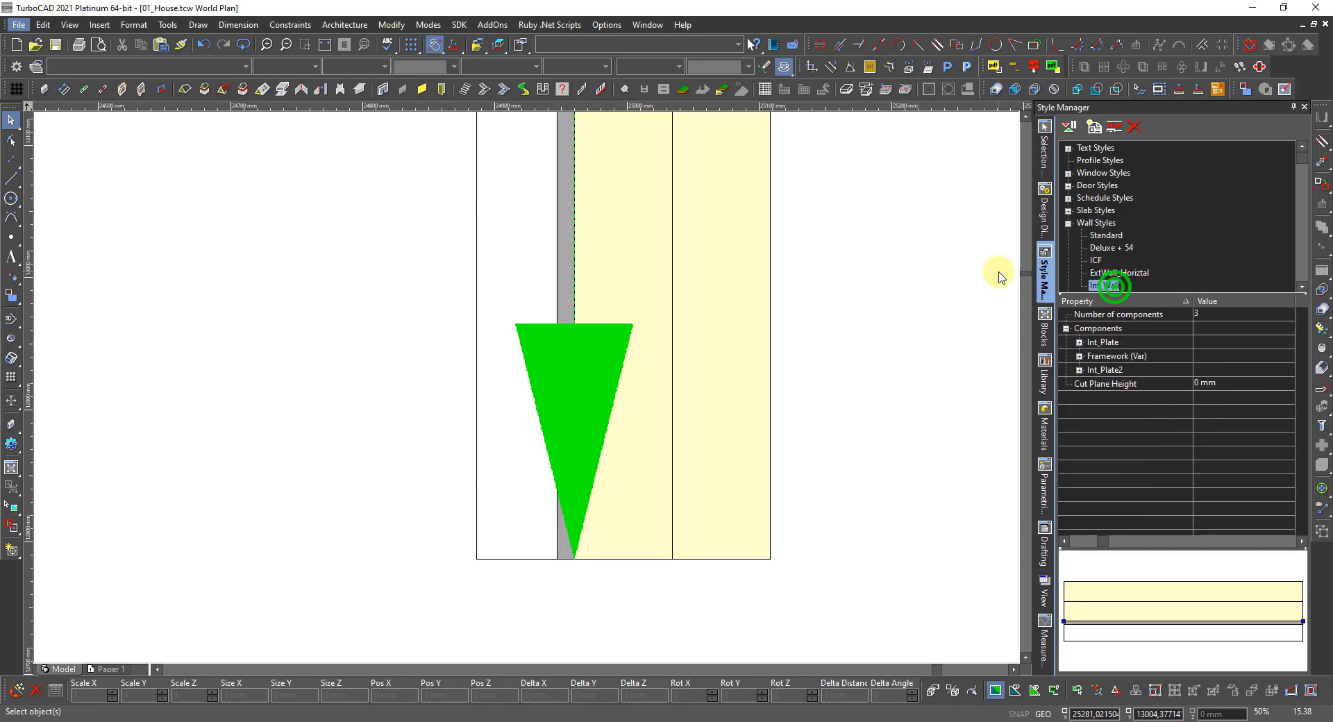
scroll(1156, 288, "down", 1)
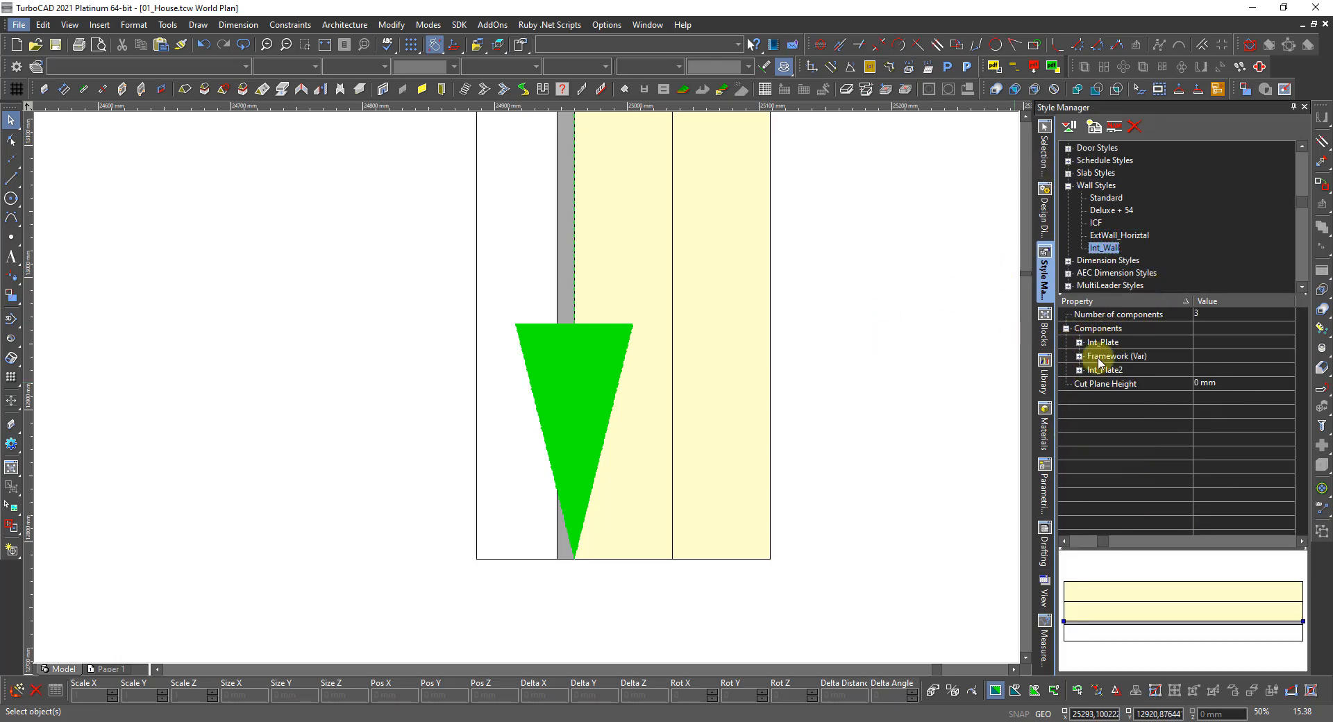
left_click(1080, 371)
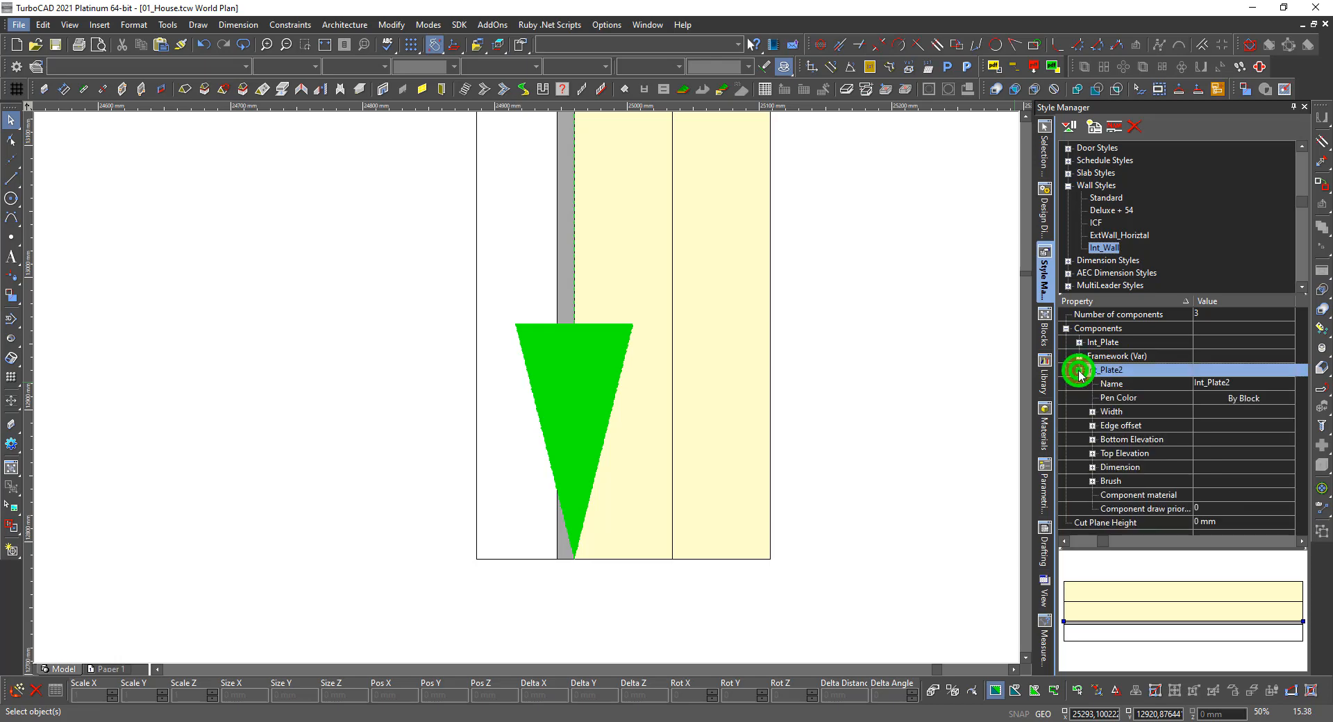
left_click(1093, 411)
double_click(1222, 425)
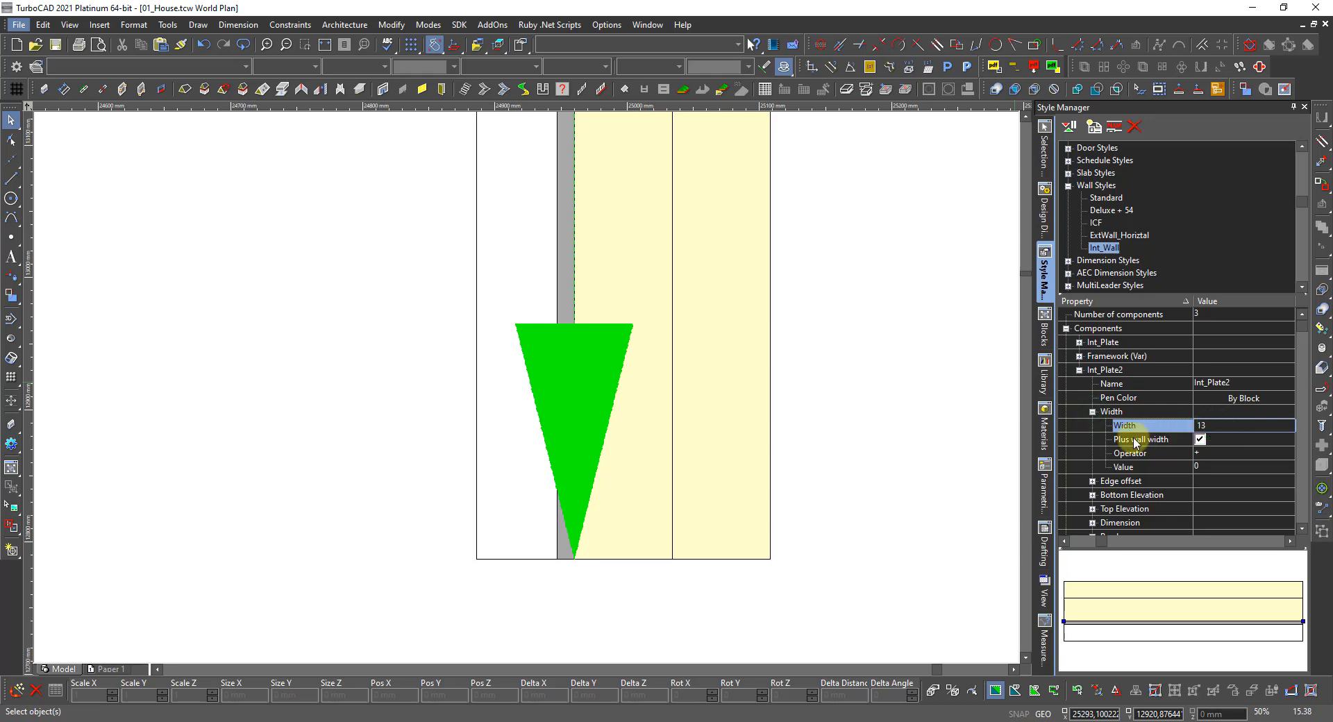
key("Return")
left_click(1200, 440)
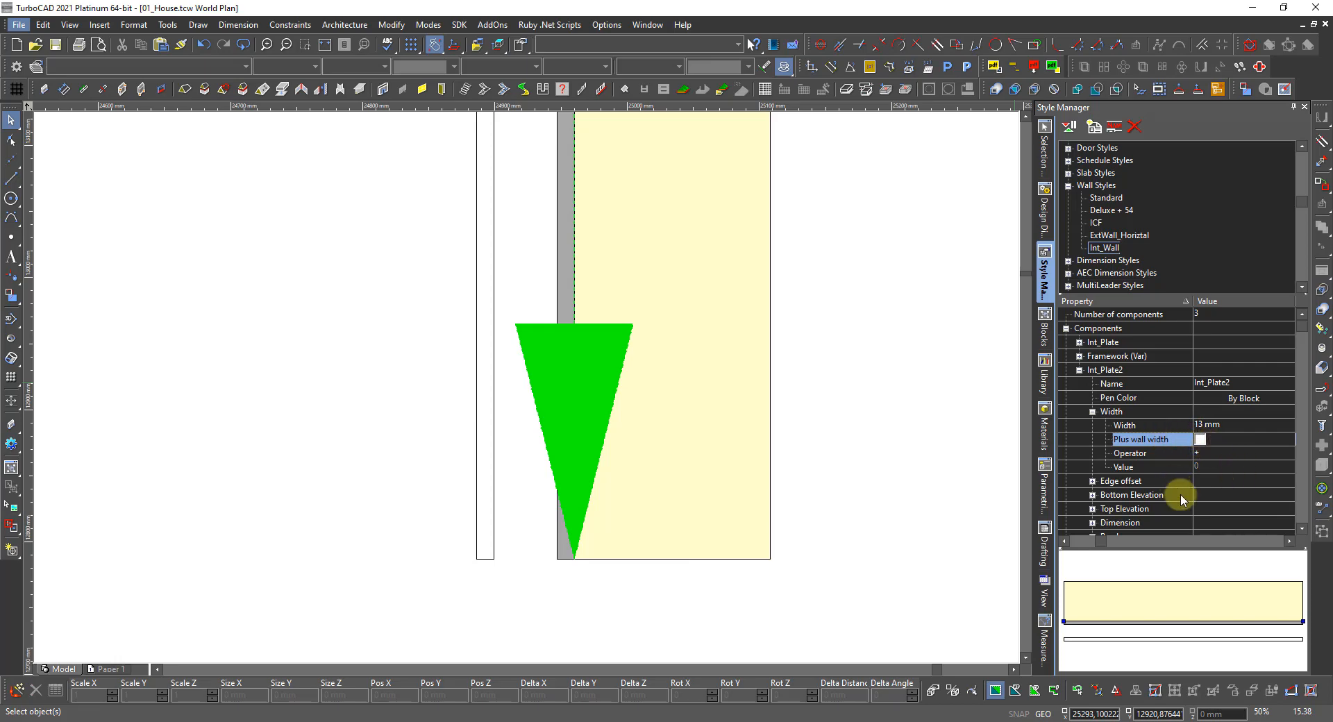
Set Int_Plate2's edge offset to use the wall width multiplied by 1
left_click(1093, 481)
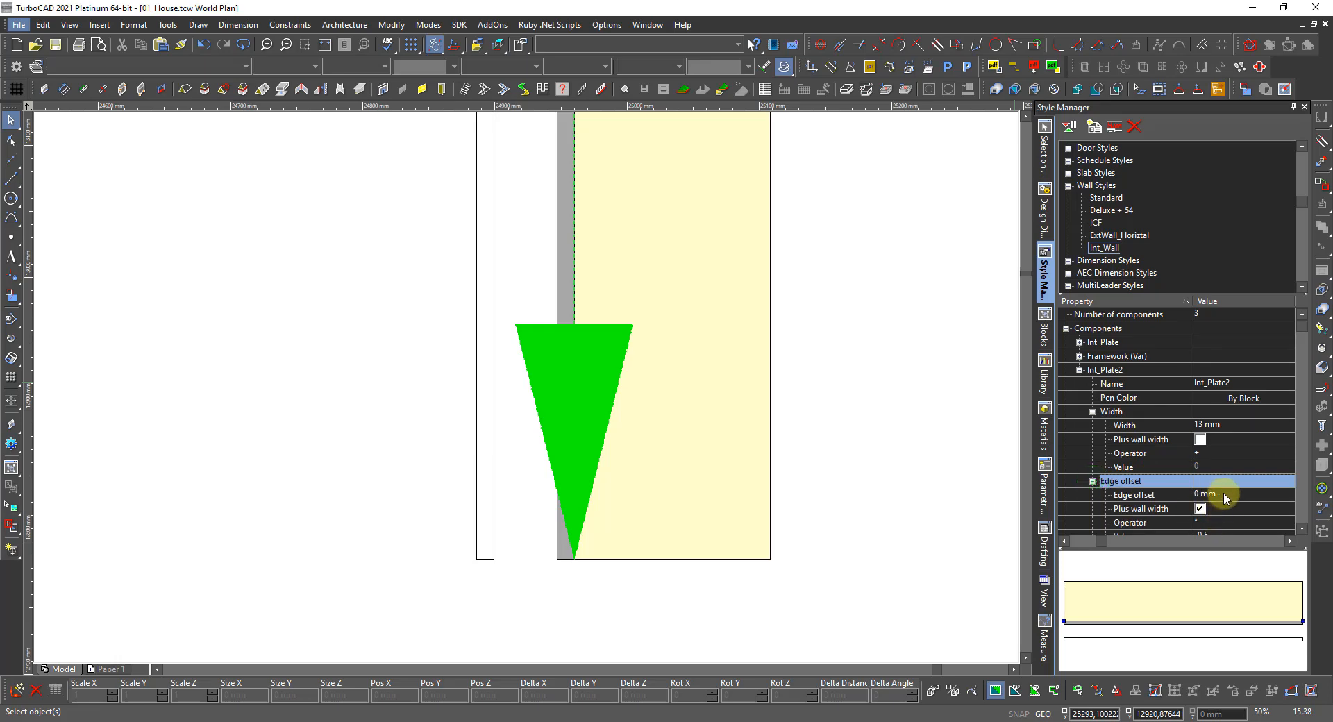
left_click(1200, 509)
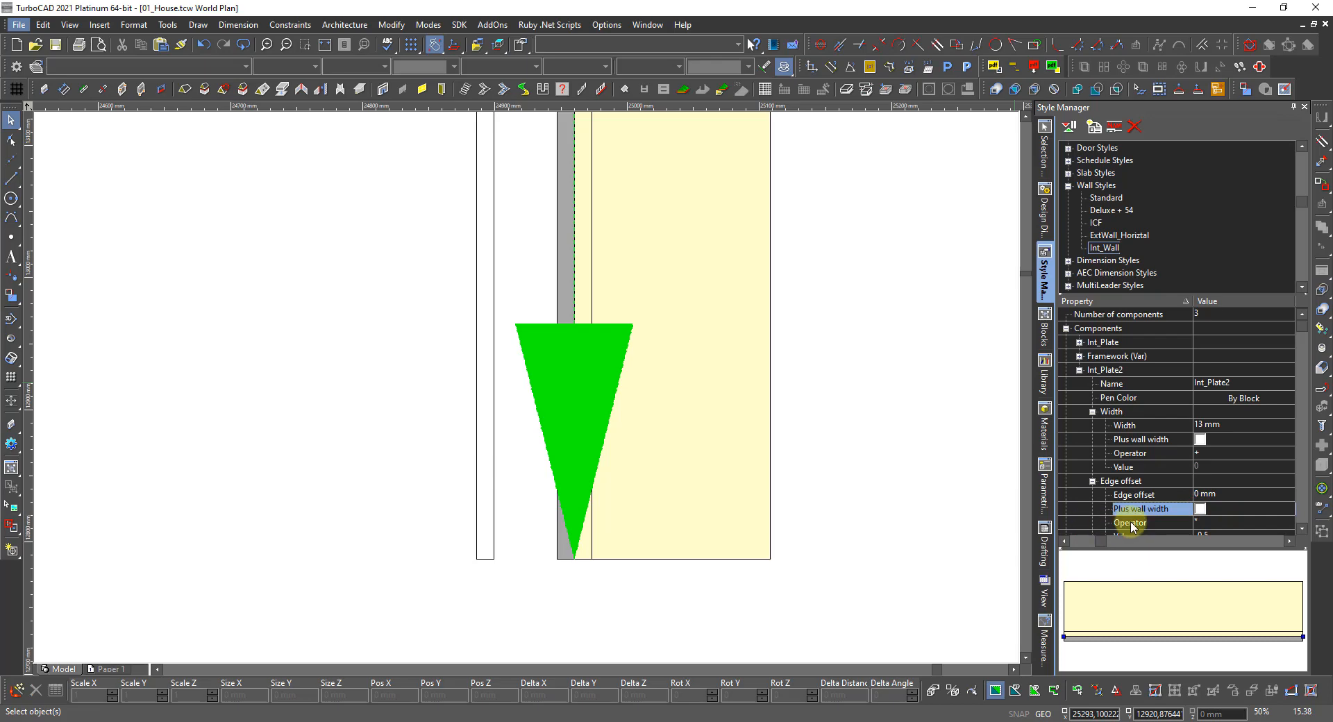
left_click(1199, 509)
scroll(1138, 513, "down", 1)
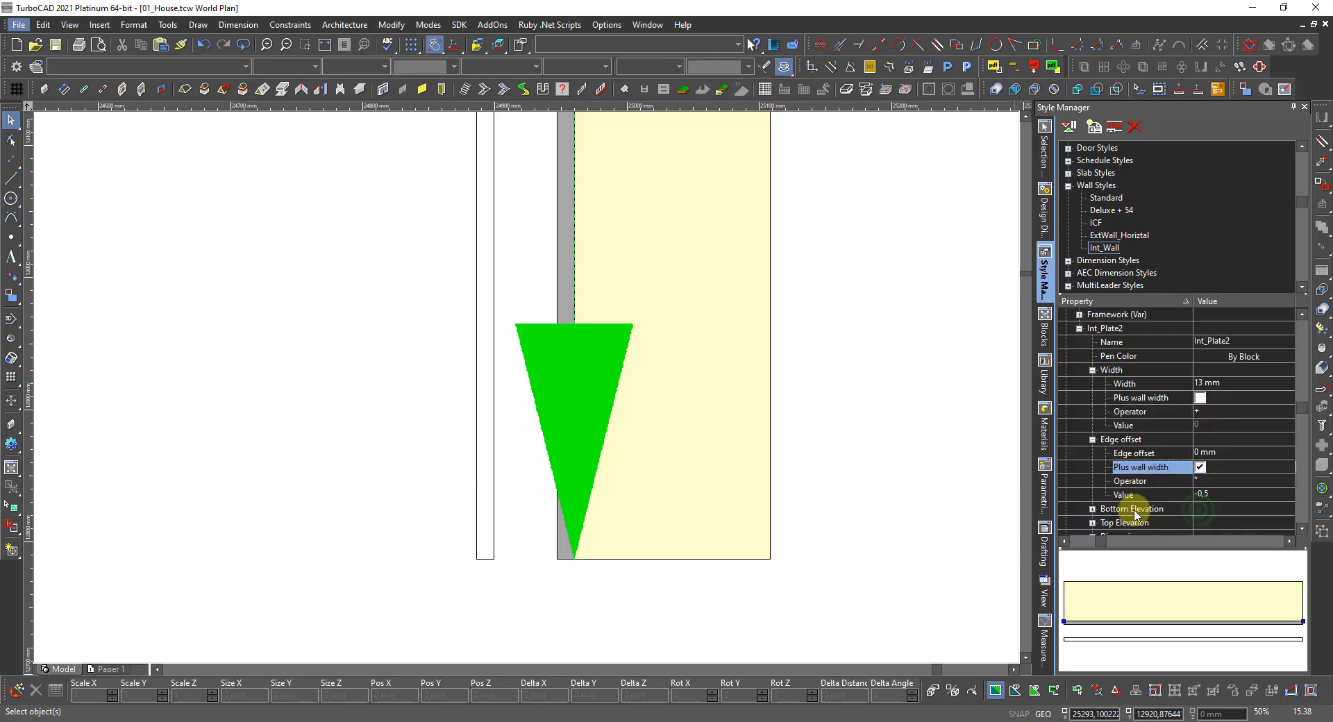
left_click(1221, 494)
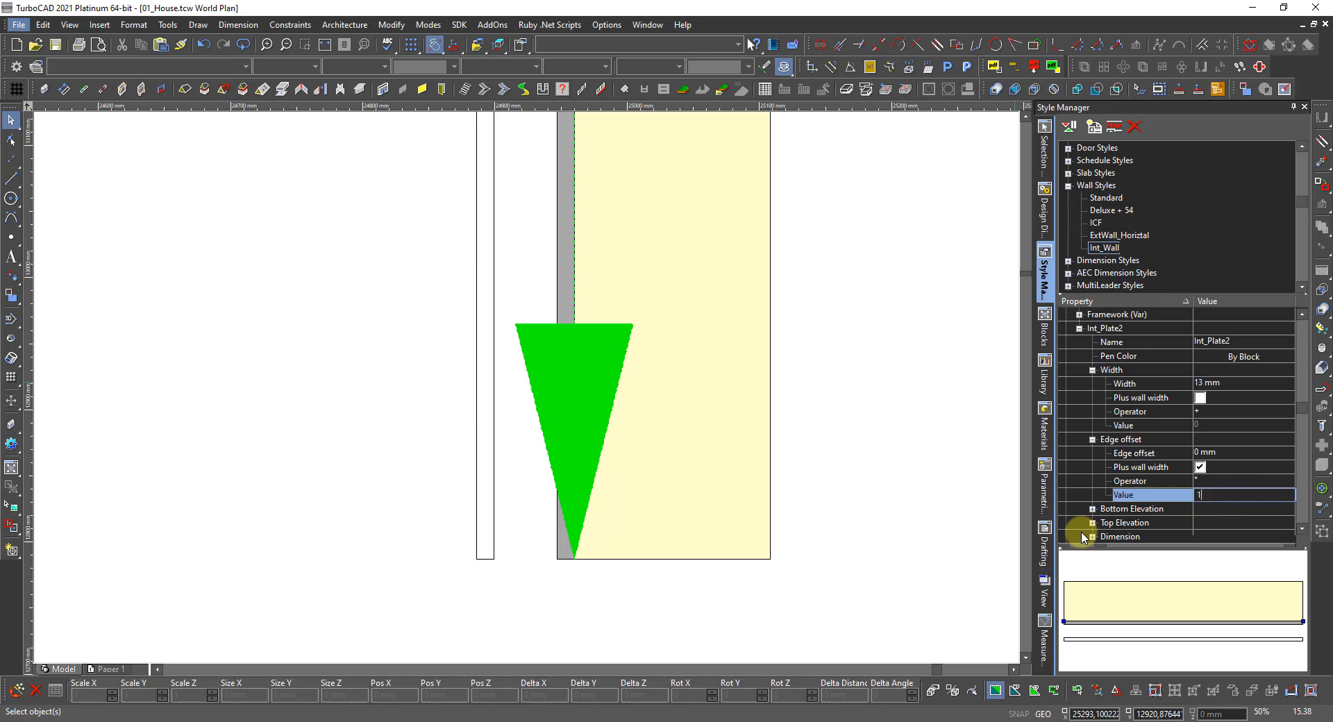
type("1")
key("Return")
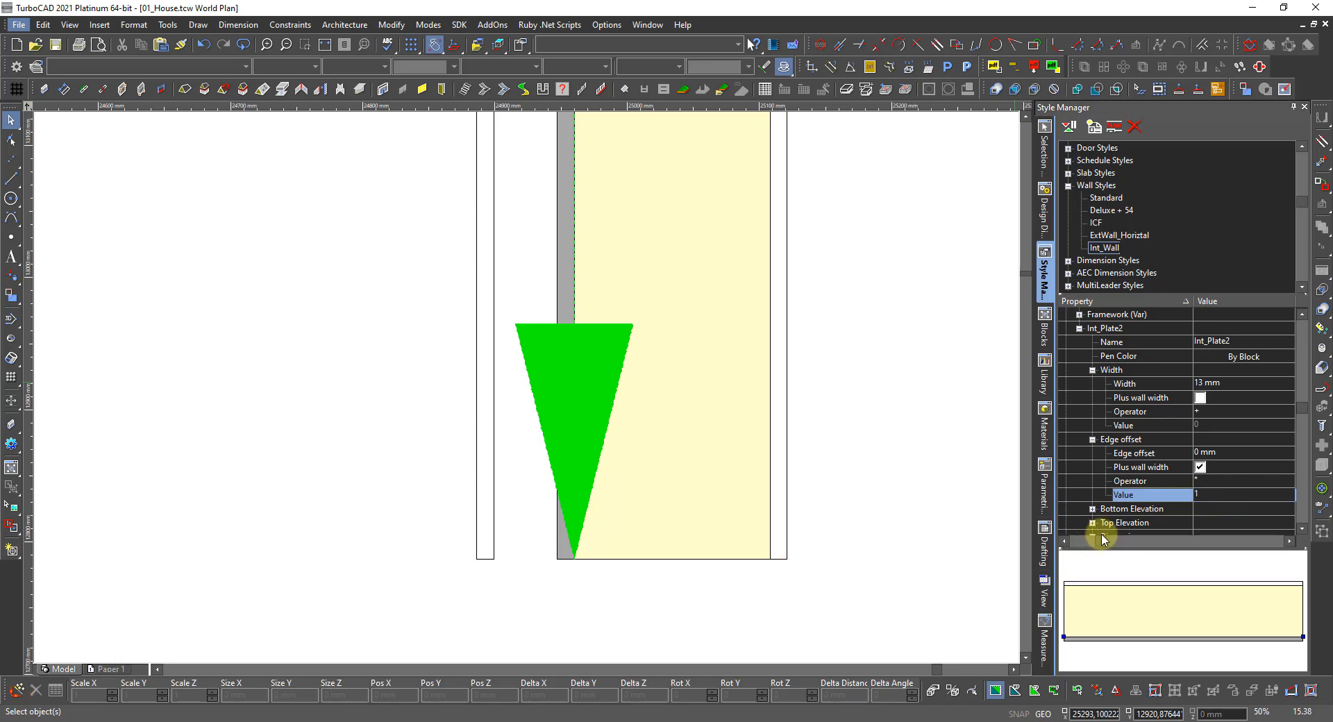
Set the brush pattern of the Int_Plate2 component to Solid
scroll(1079, 520, "down", 1)
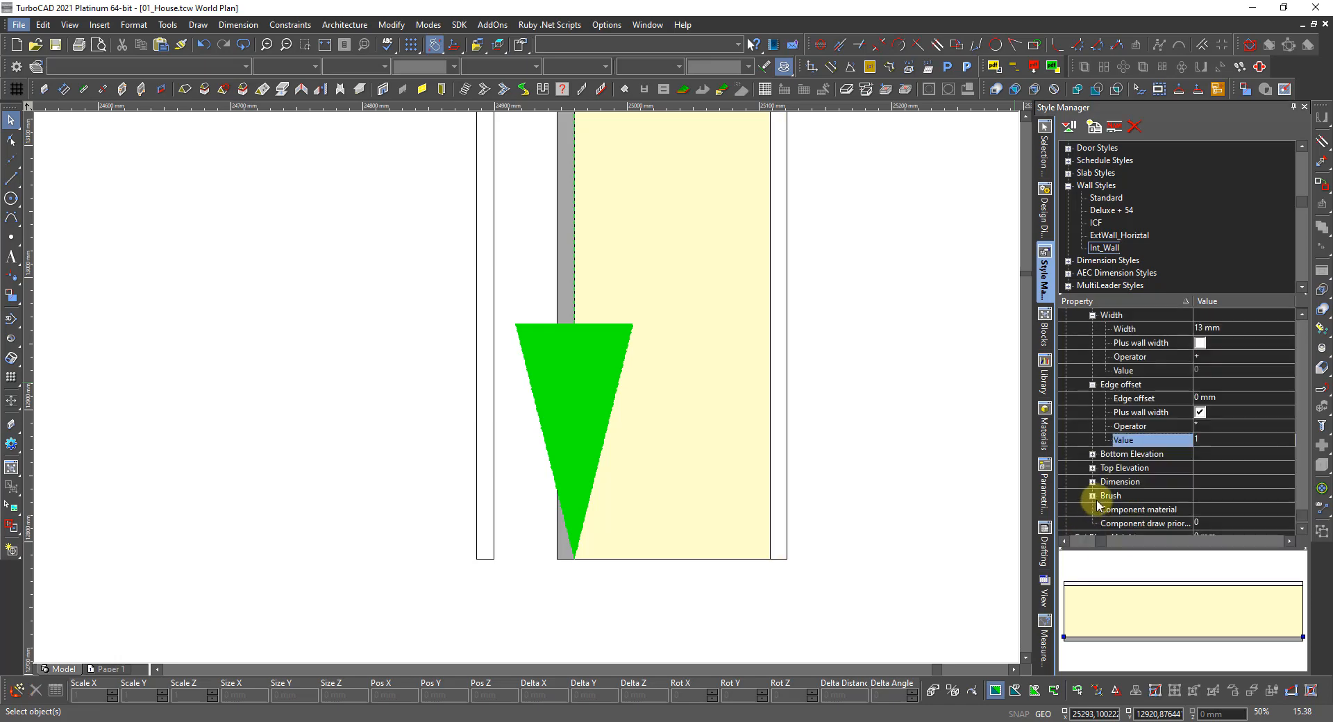
left_click(1093, 496)
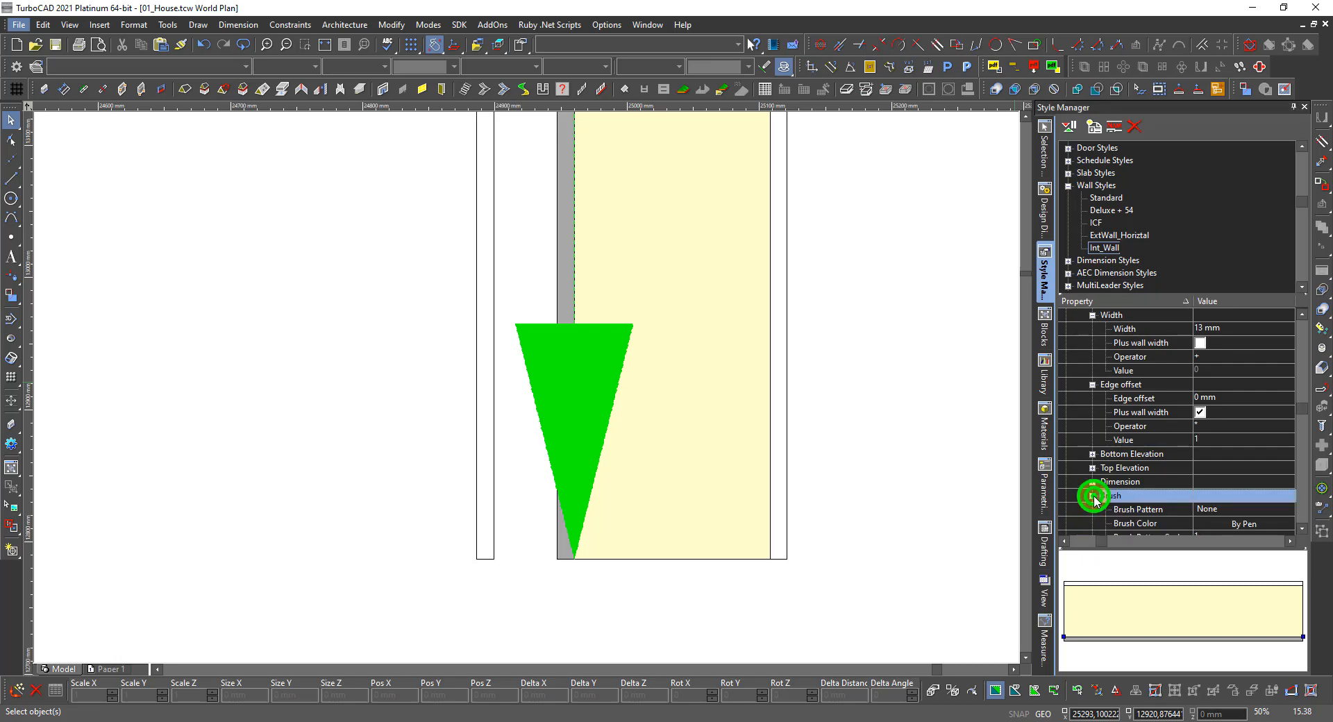
left_click(1202, 511)
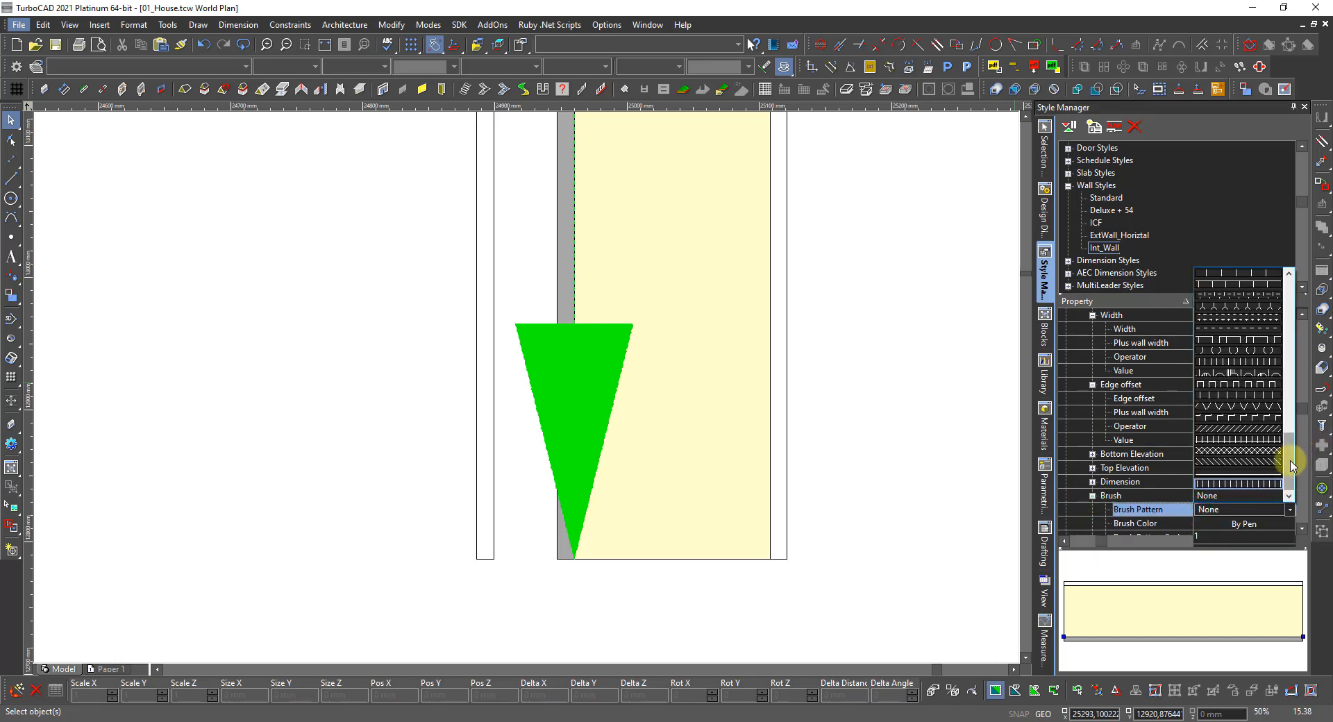
left_click_drag(1292, 466, 1292, 283)
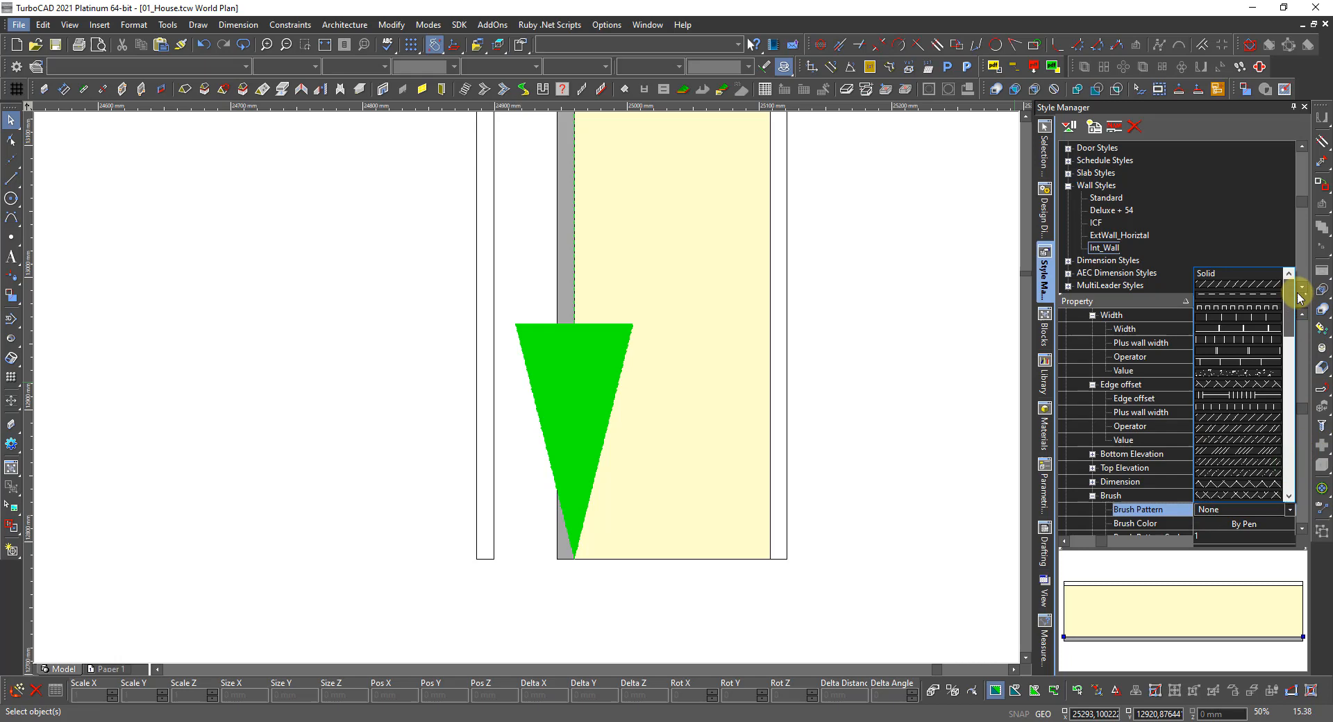
left_click(1220, 273)
scroll(1221, 453, "down", 1)
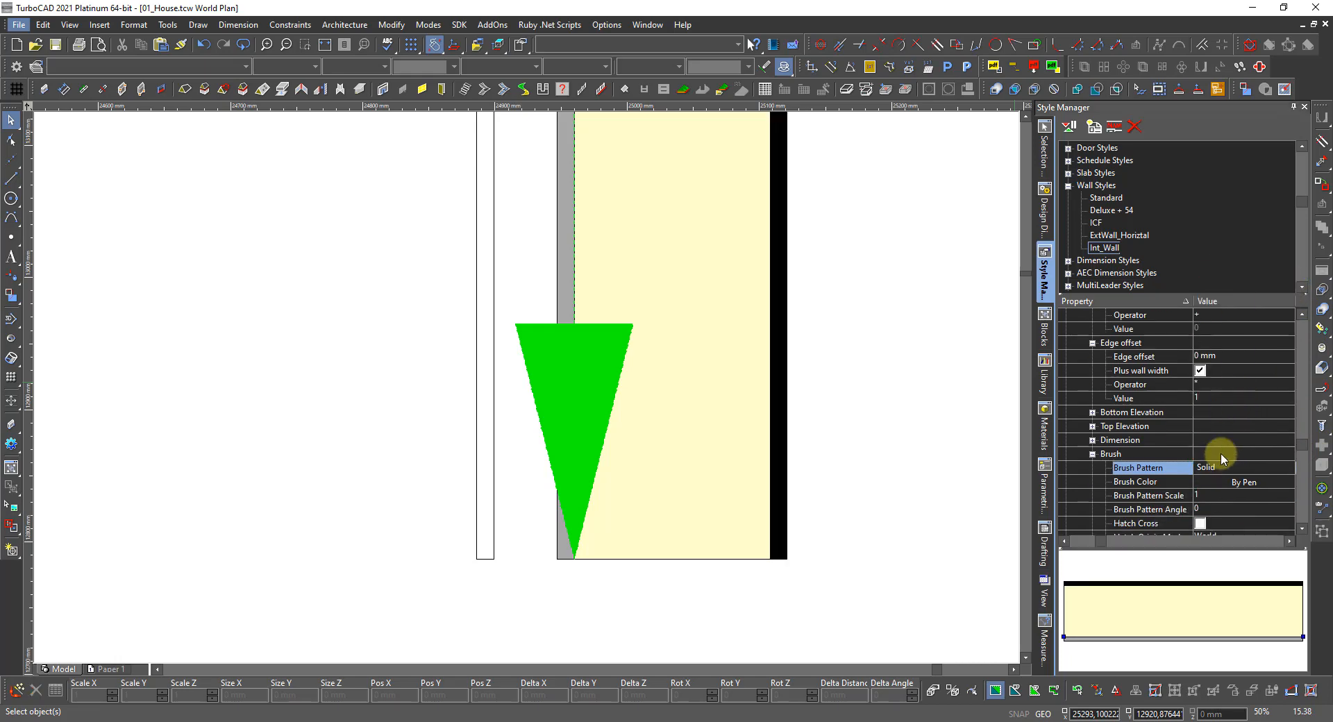
Set the brush color of the Int_Wall style's Int_Plate2 component to Gray
scroll(1221, 458, "down", 1)
left_click(1213, 440)
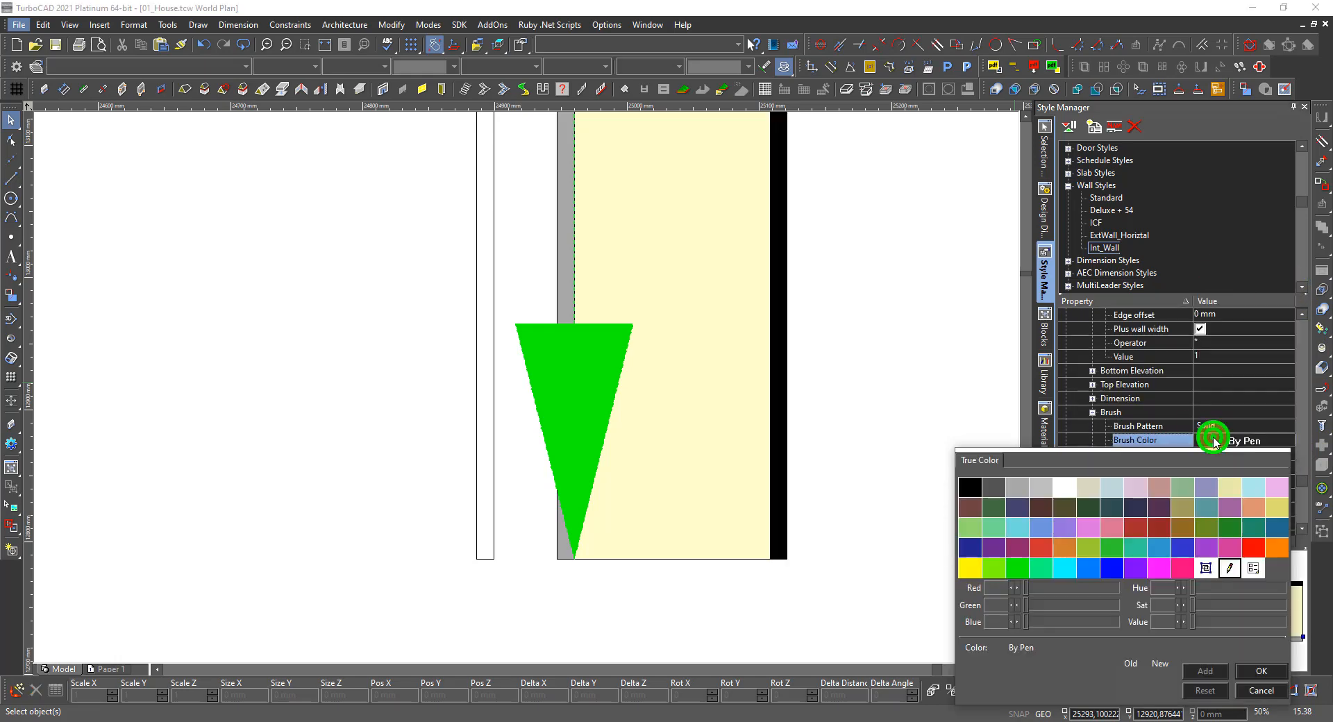
left_click(1017, 490)
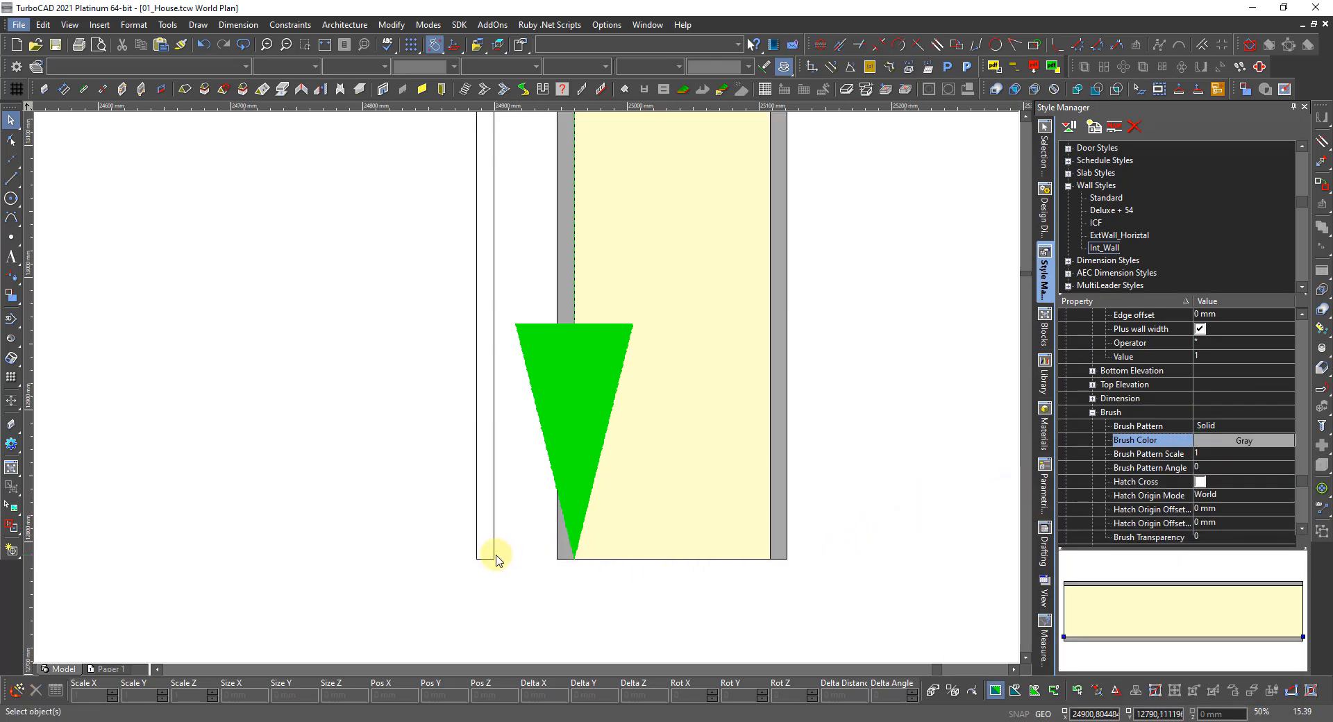
Delete the three sample wall pieces and their thickness dimensions beside the house plan
scroll(524, 387, "down", 4)
scroll(514, 381, "up", 3)
scroll(507, 397, "down", 3)
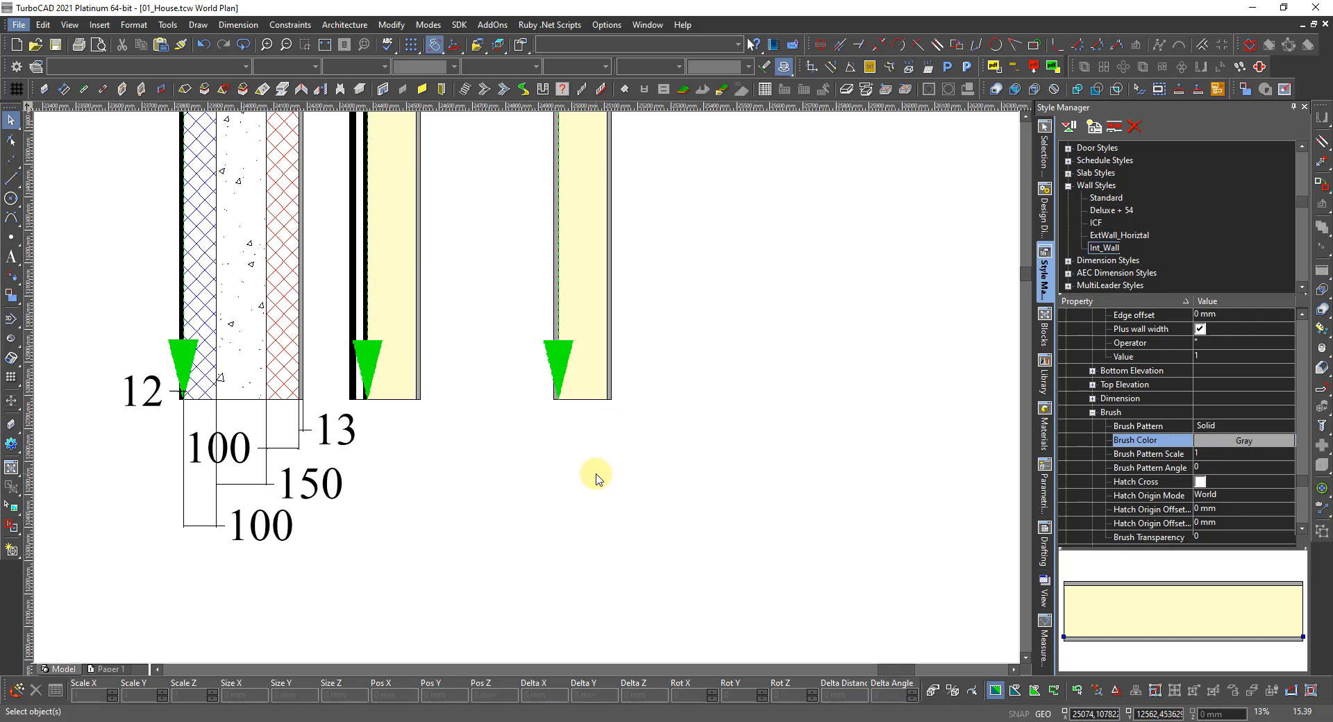
scroll(597, 478, "down", 3)
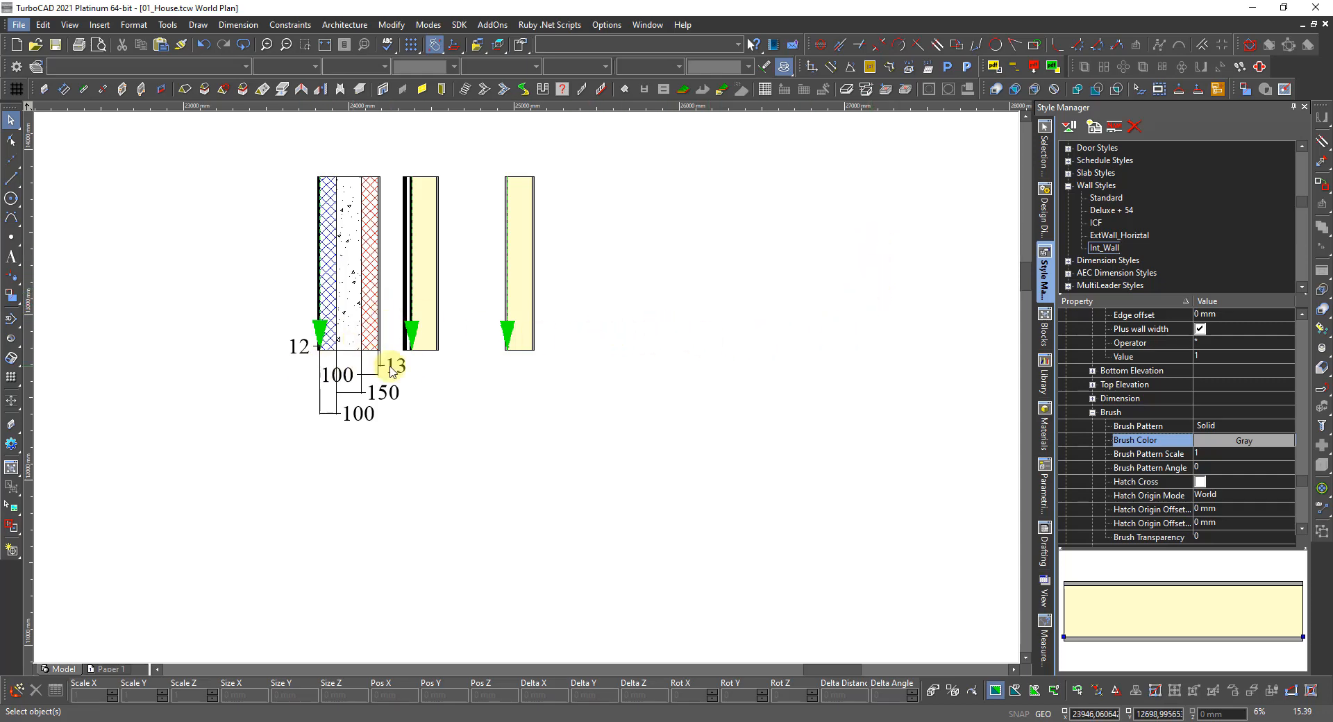
scroll(334, 358, "up", 2)
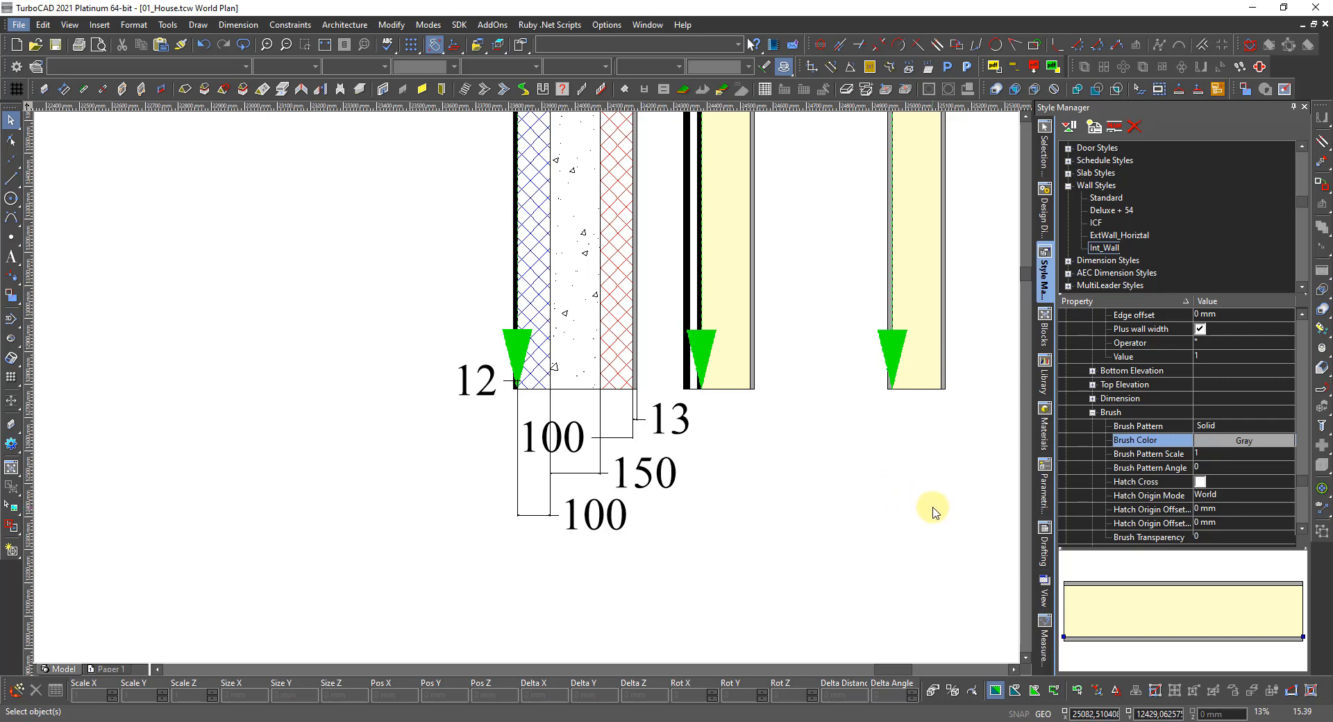
scroll(737, 494, "down", 5)
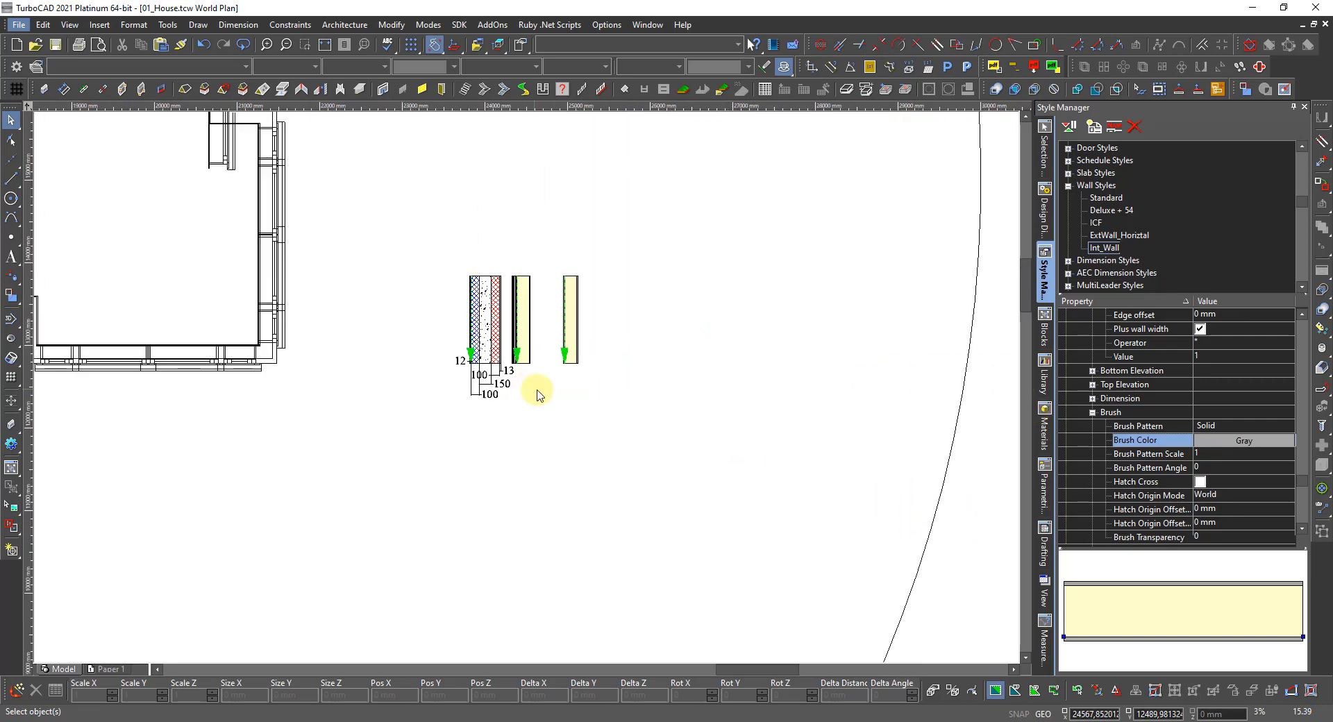
left_click_drag(614, 419, 407, 241)
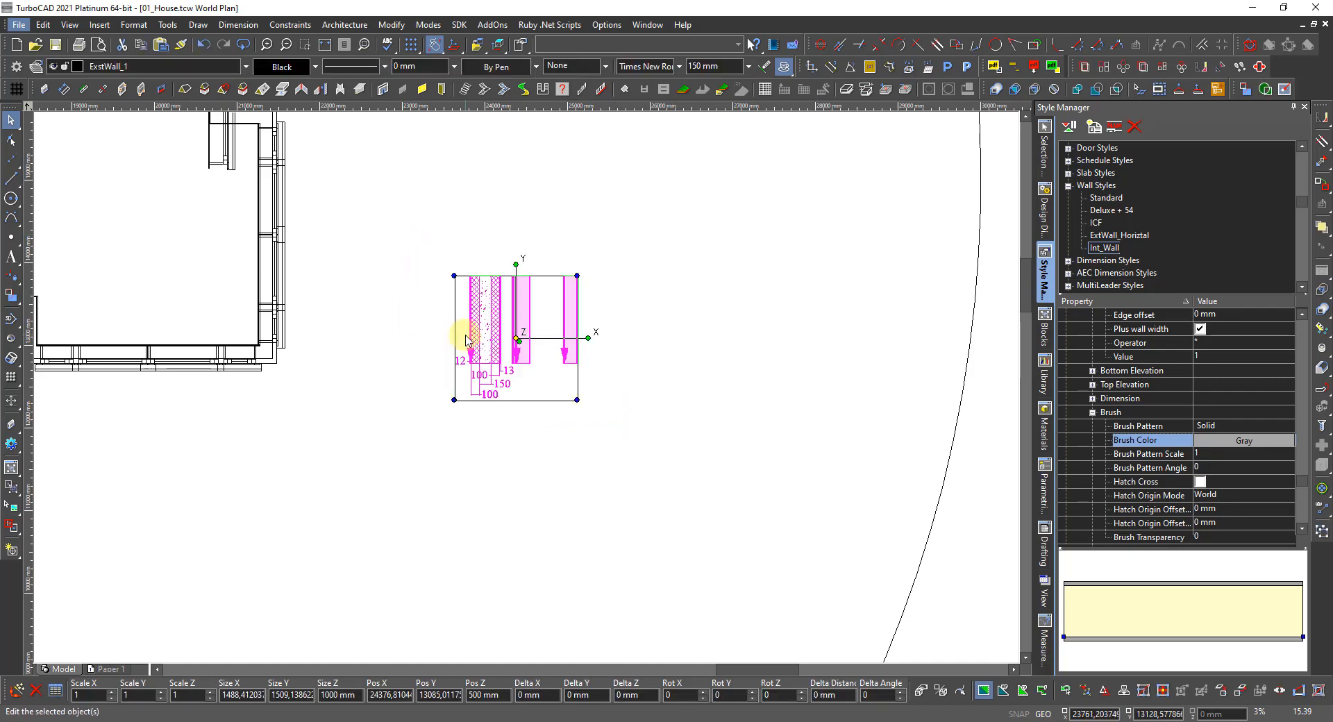
key("Delete")
Switch to the front view and select all the foundation walls between the ground line and the red baseline
right_click(414, 398)
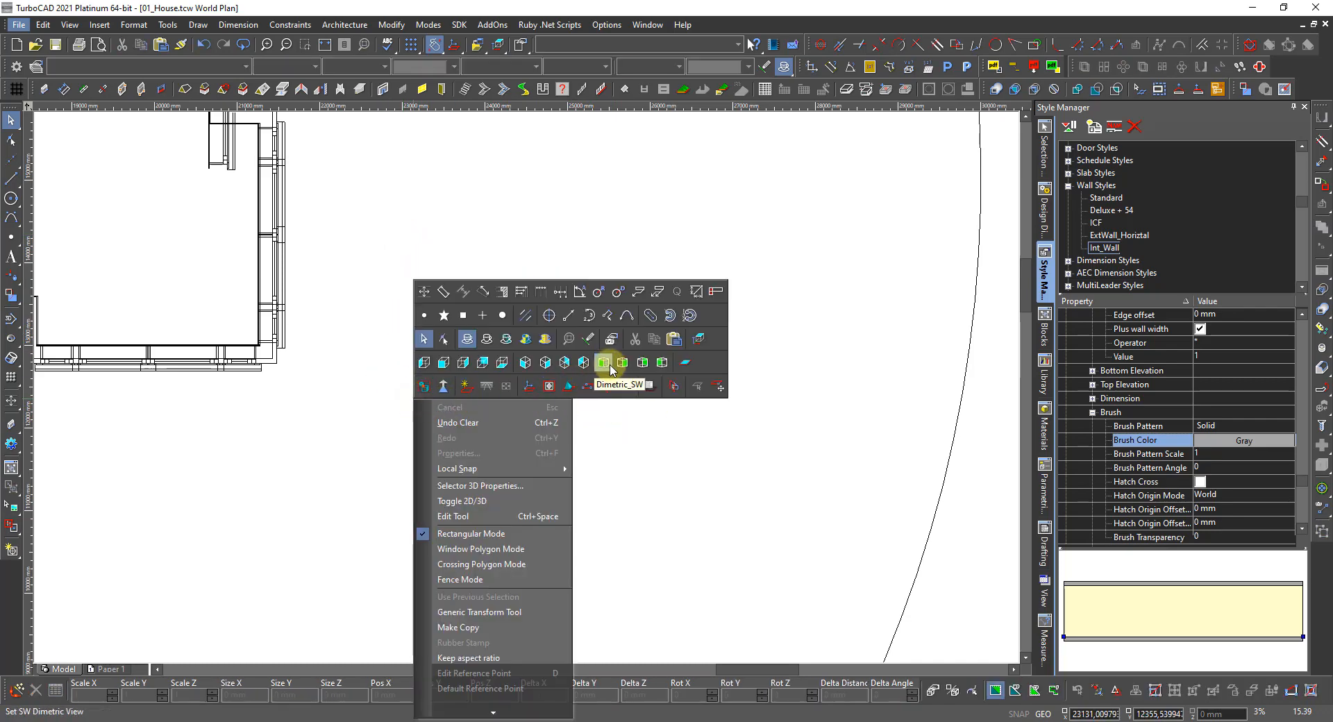
left_click(441, 362)
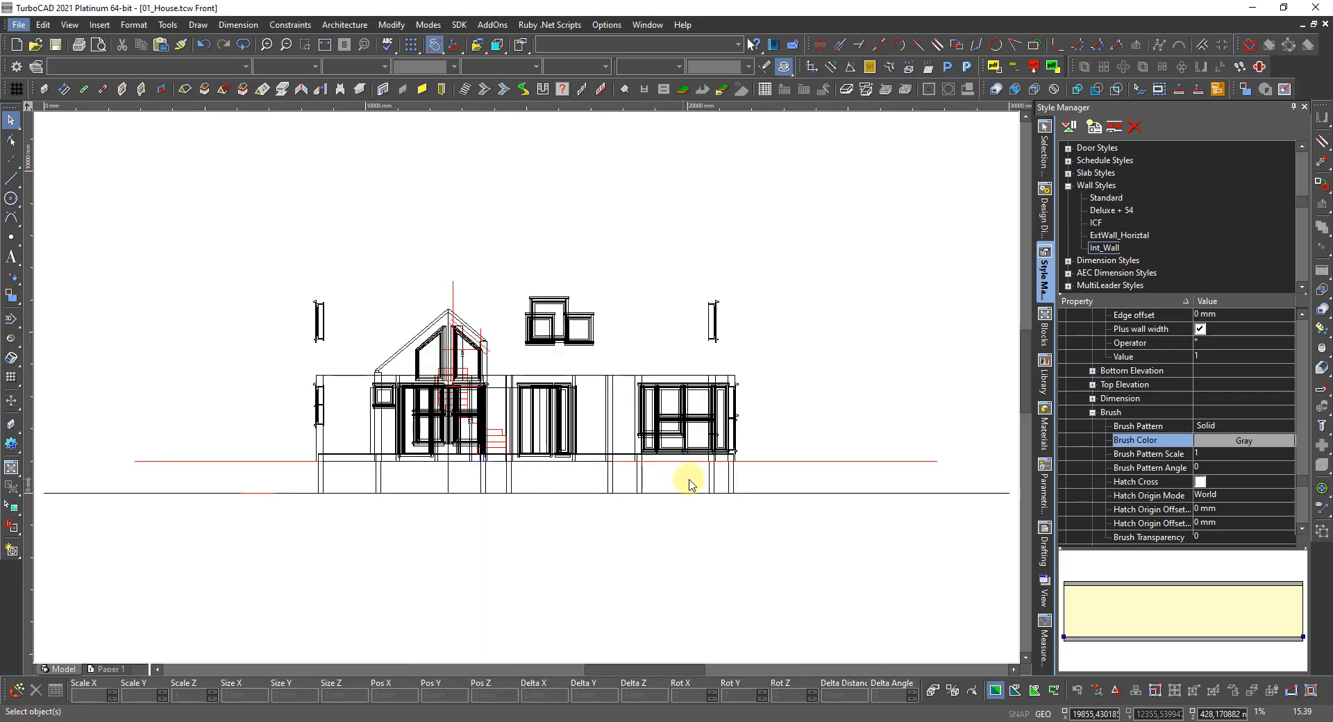
left_click(756, 473)
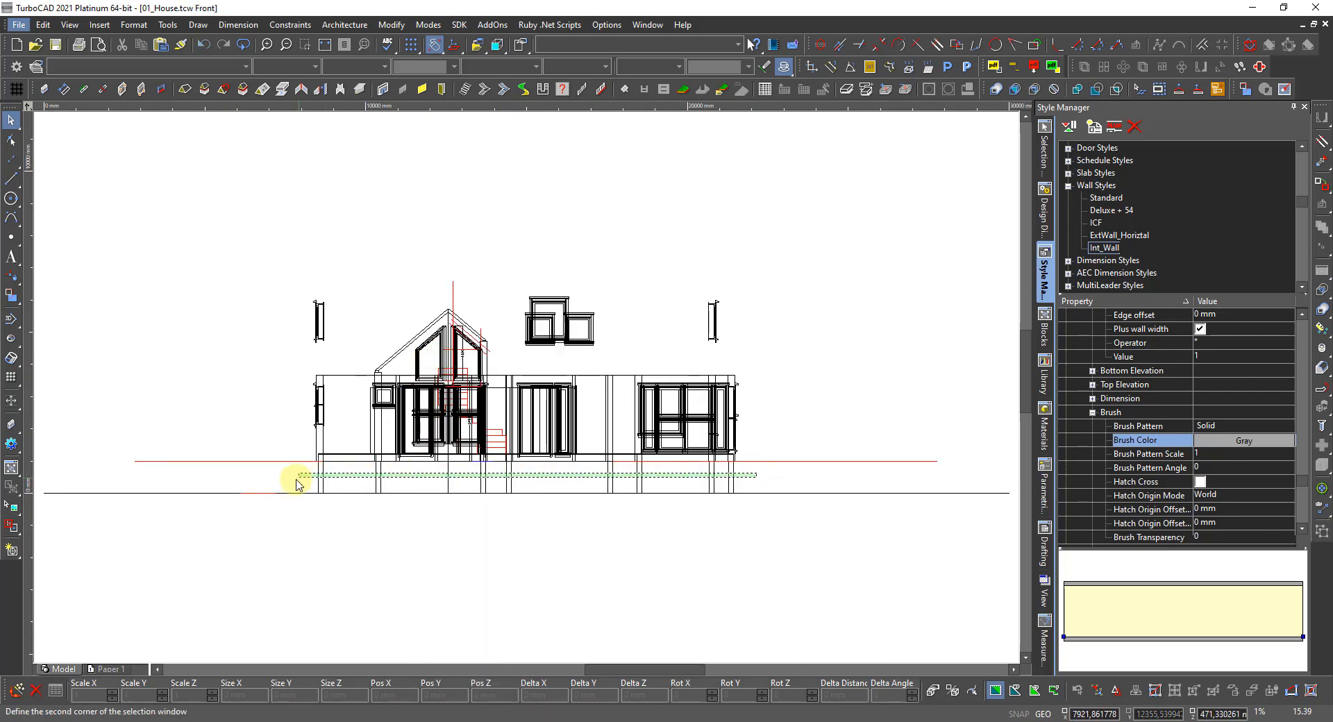
left_click(241, 482)
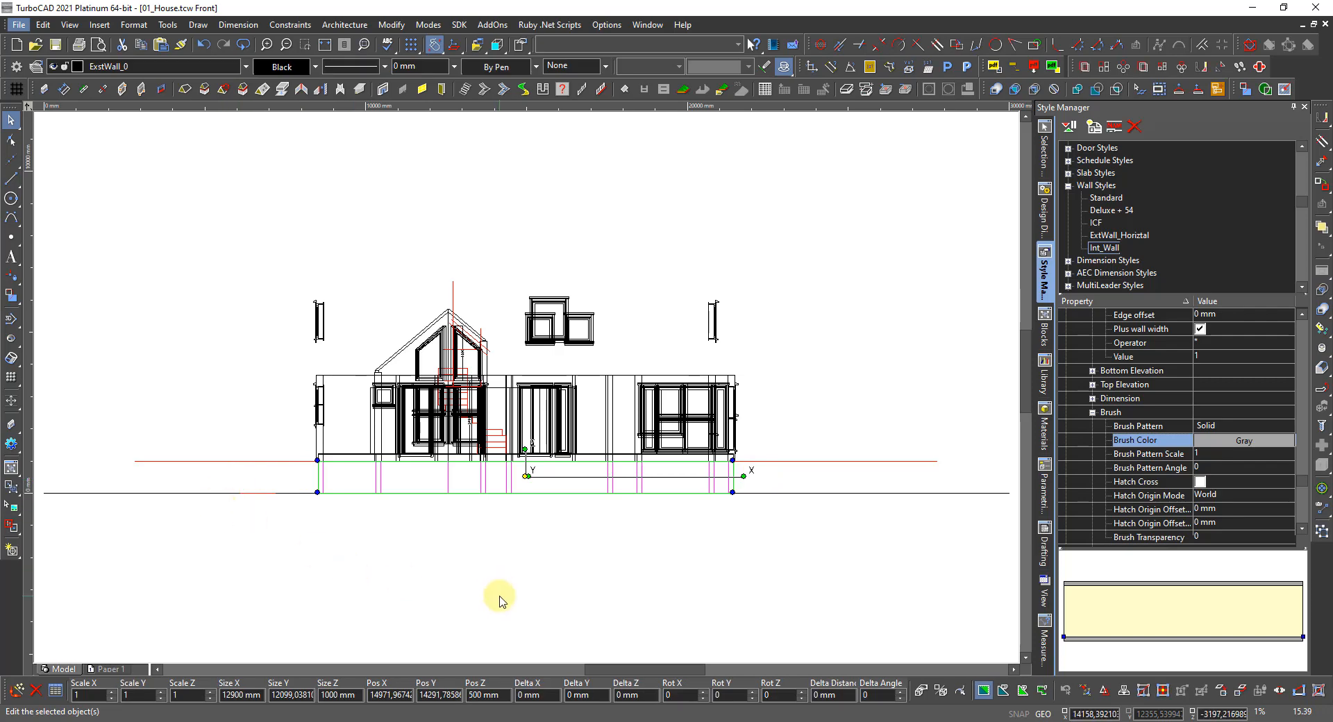
Assign the ICF wall style to the selected foundation walls and deselect them
left_click(1044, 157)
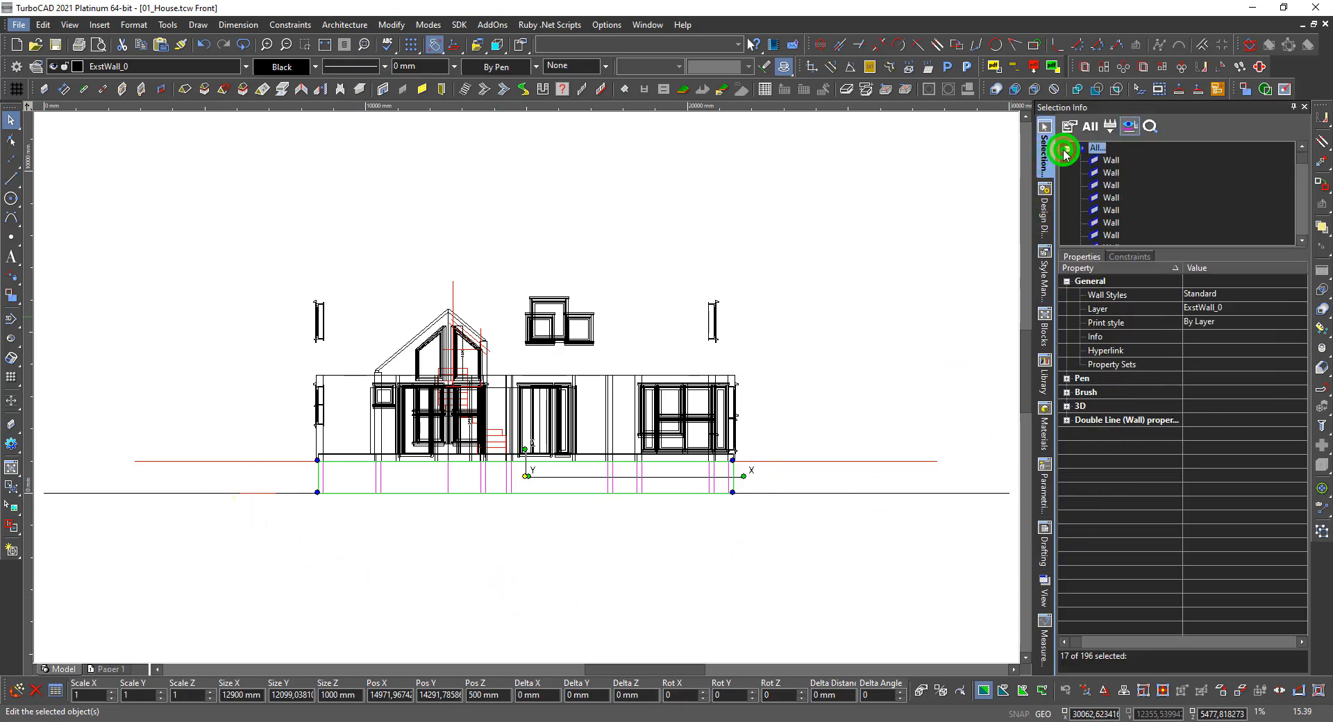
left_click(1068, 148)
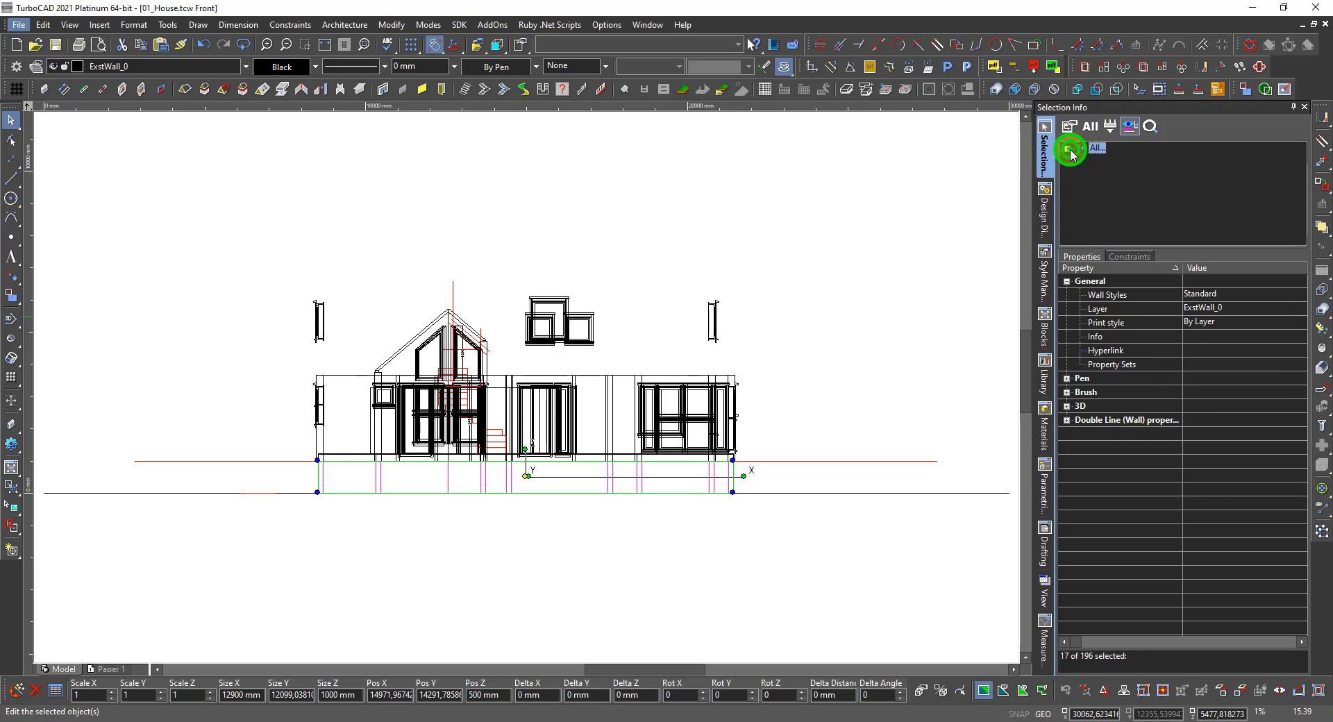
left_click(1212, 297)
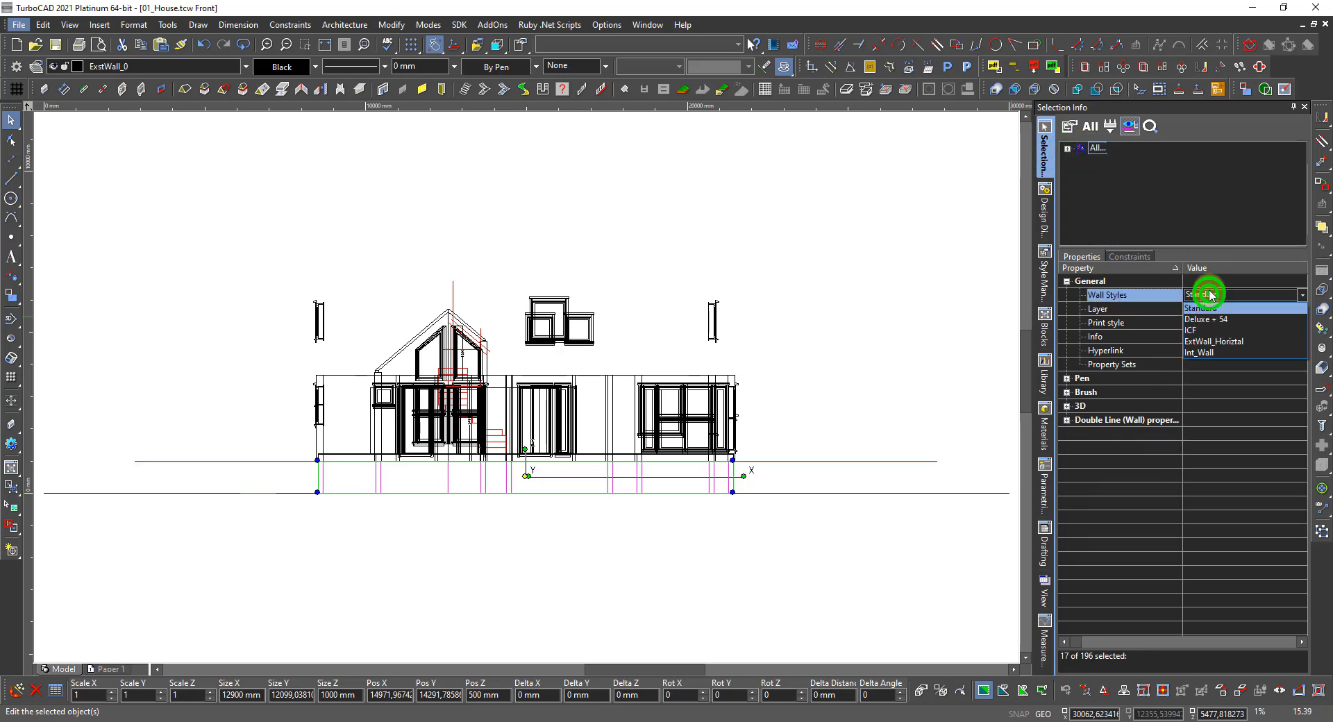
left_click(1212, 297)
left_click(1198, 331)
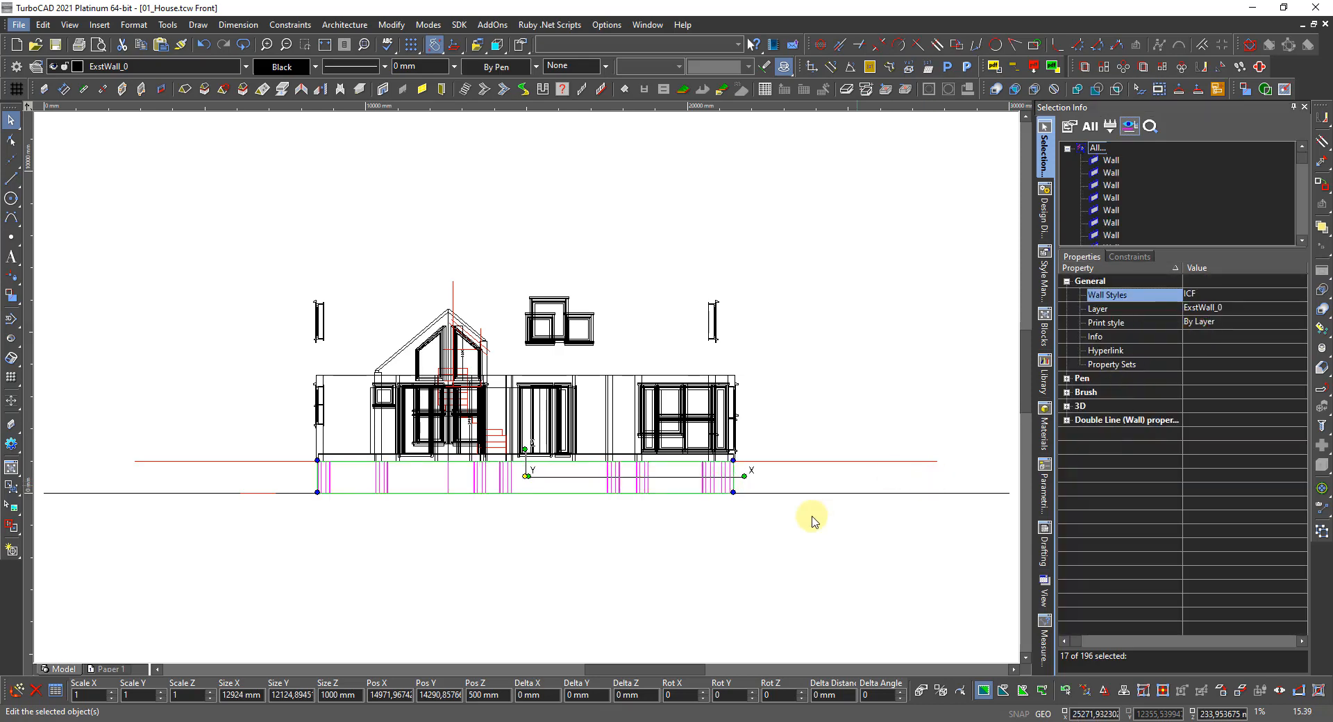
left_click(690, 566)
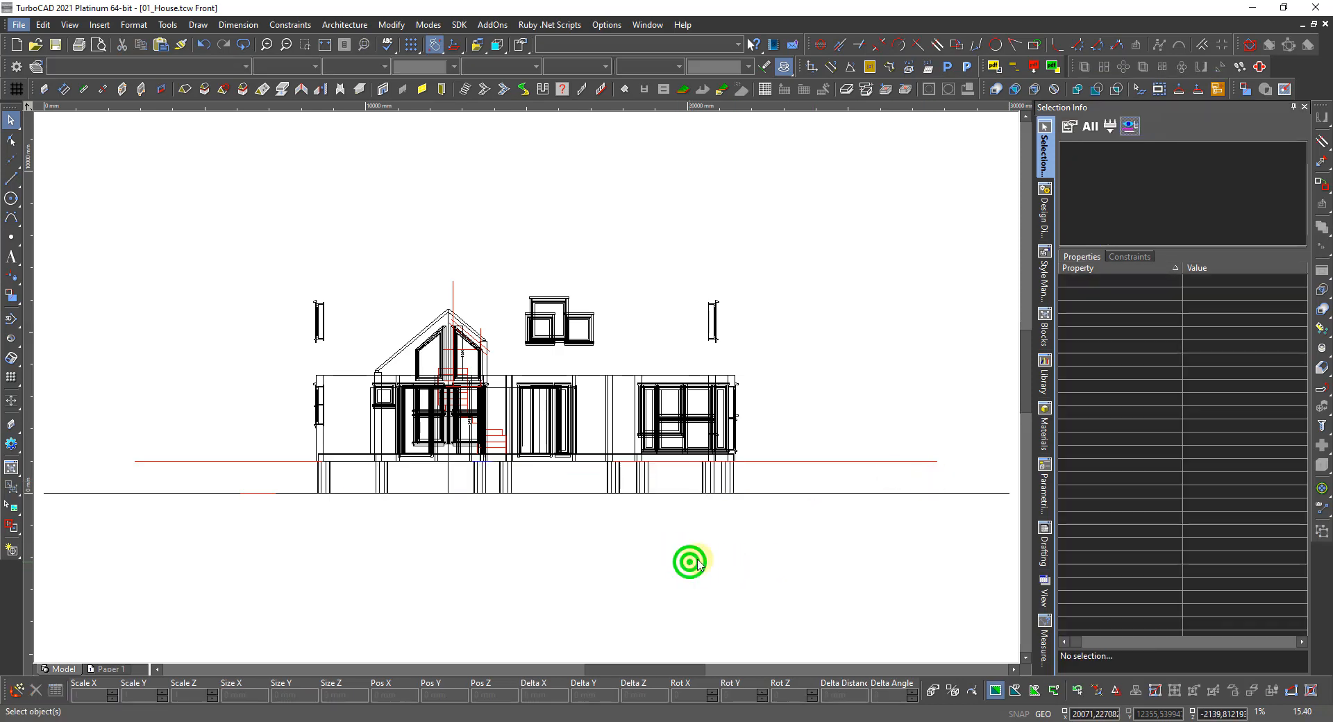
Make the ExstWall_2 layer visible and select all objects on the ExstWall_1 and ExstWall_2 layers
scroll(678, 452, "up", 3)
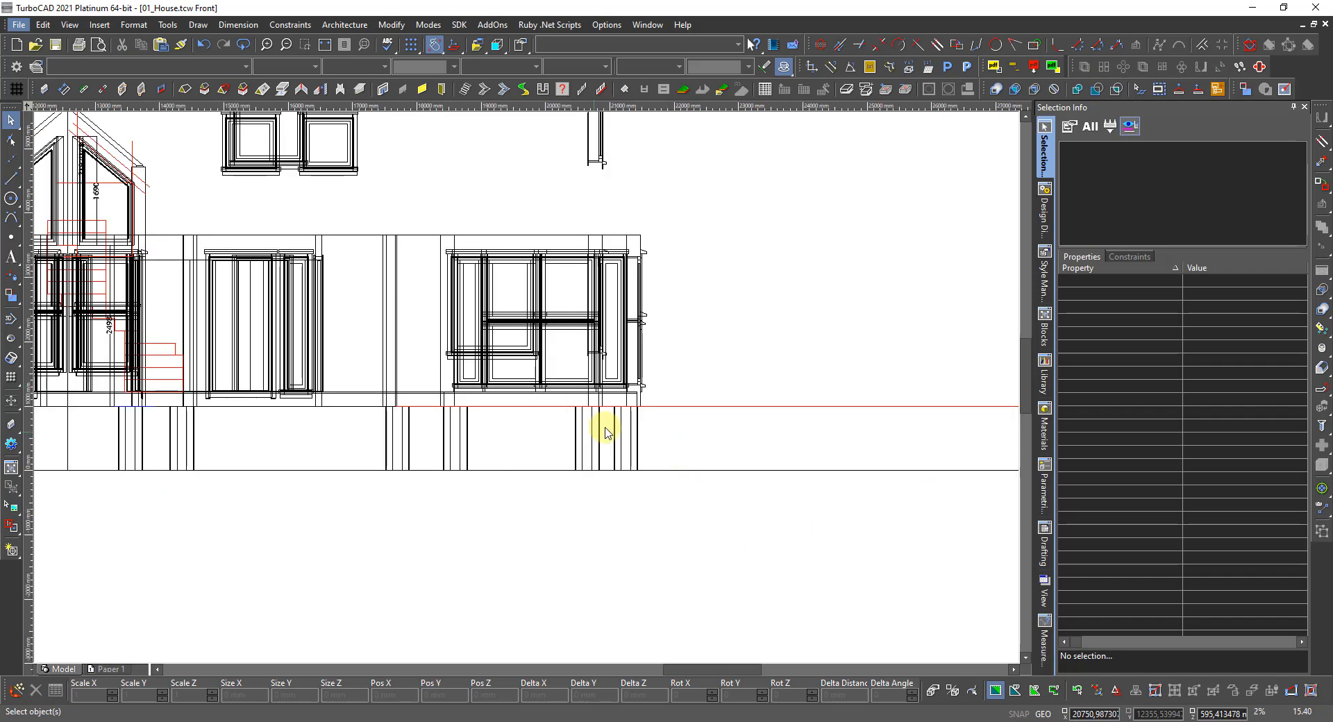
scroll(528, 403, "down", 5)
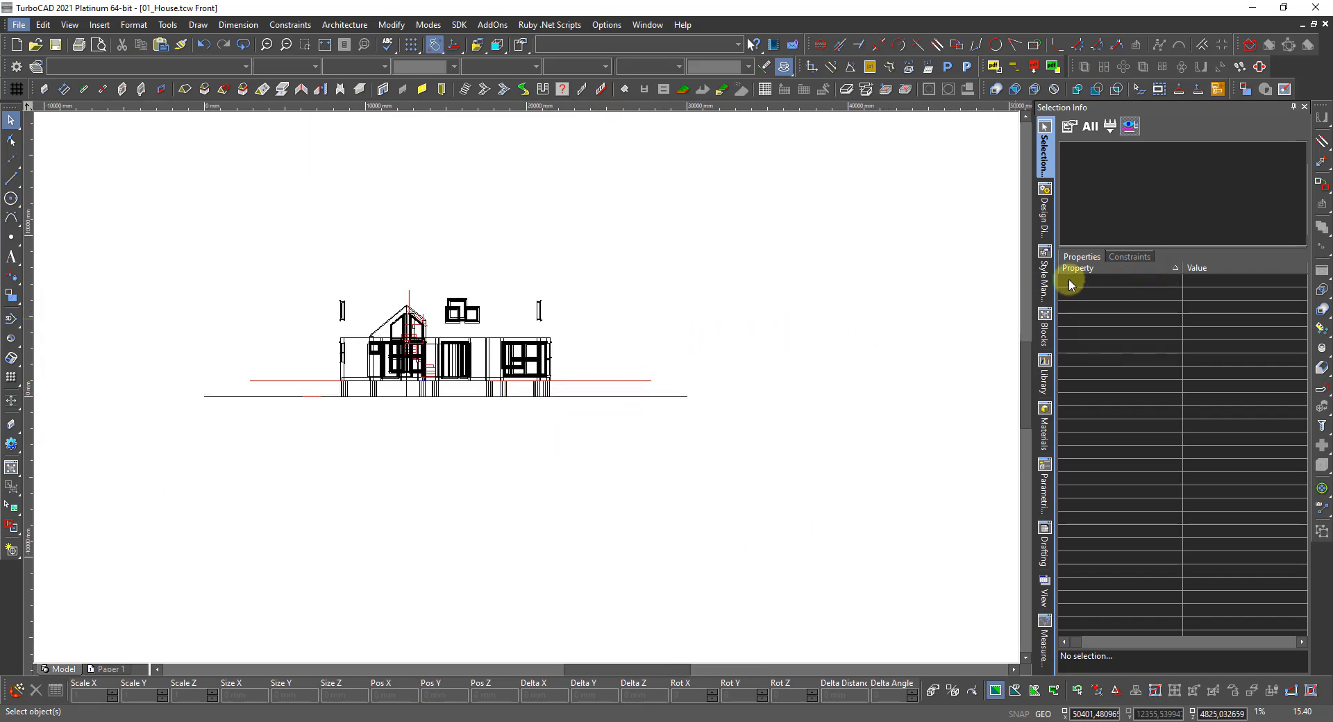
left_click(1044, 216)
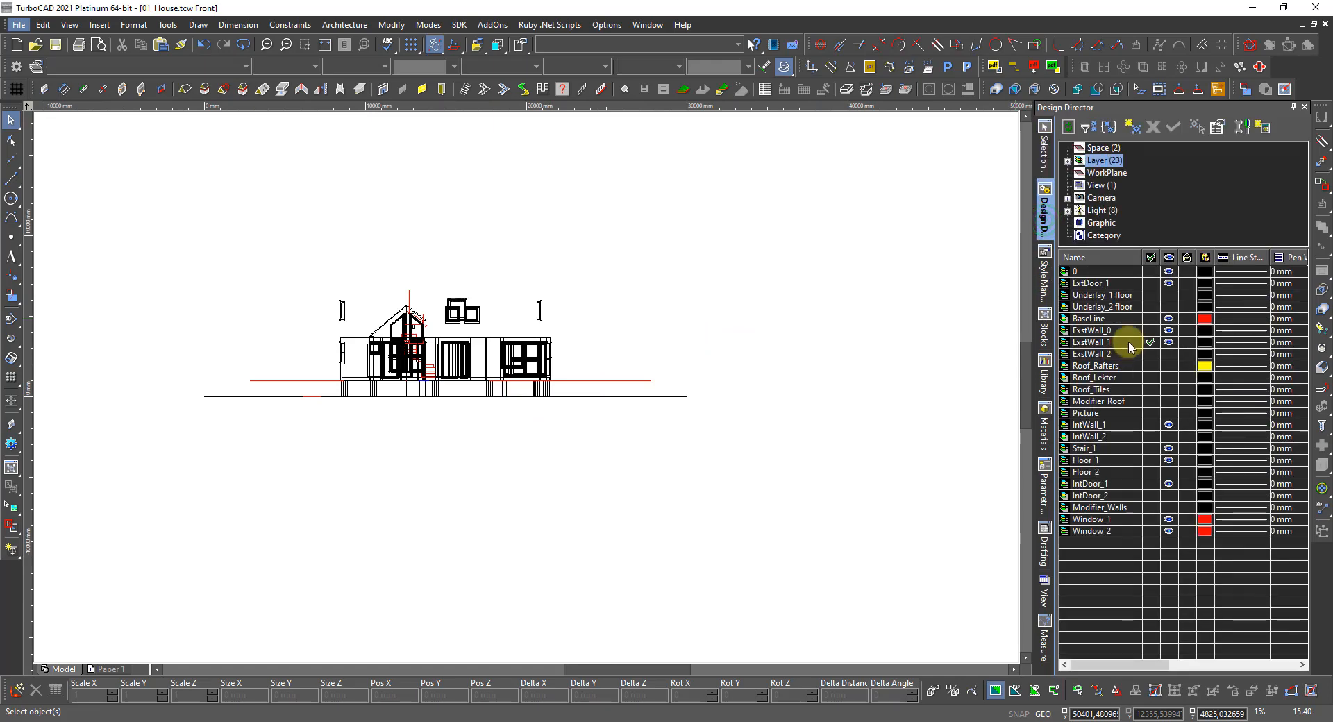
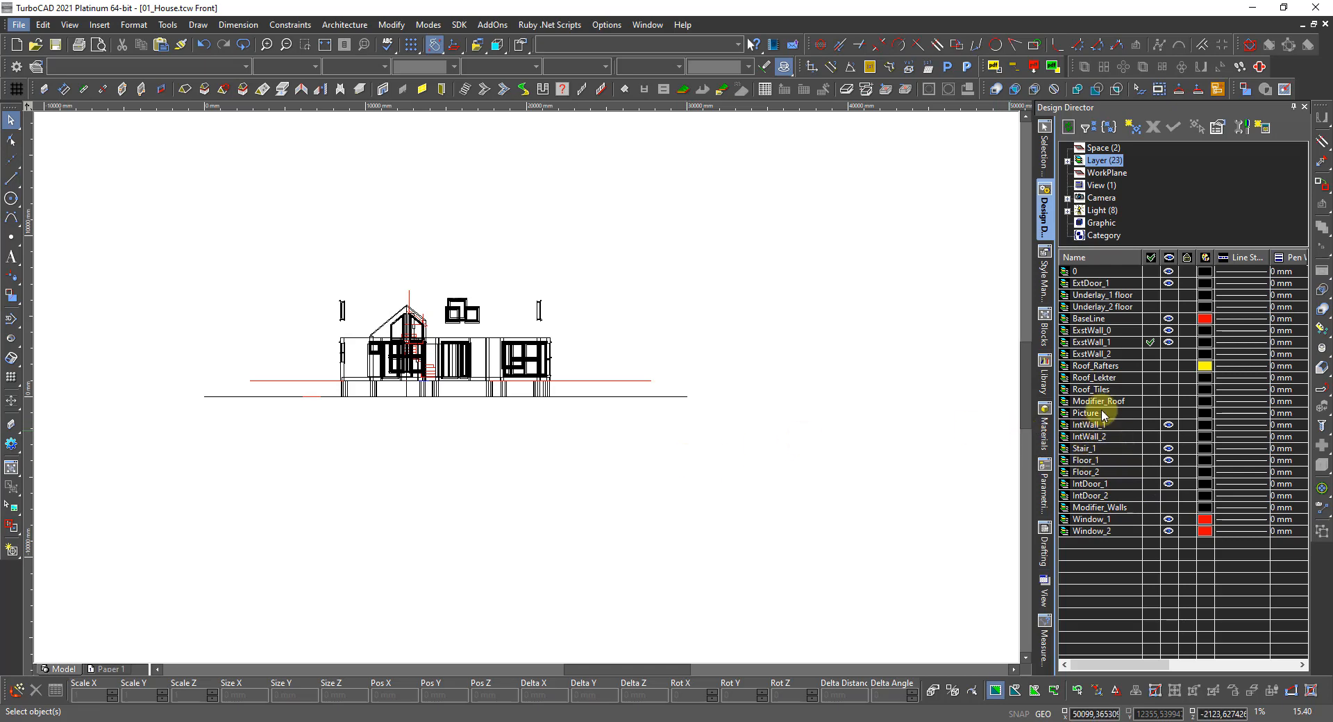
left_click(1169, 354)
left_click(1095, 343)
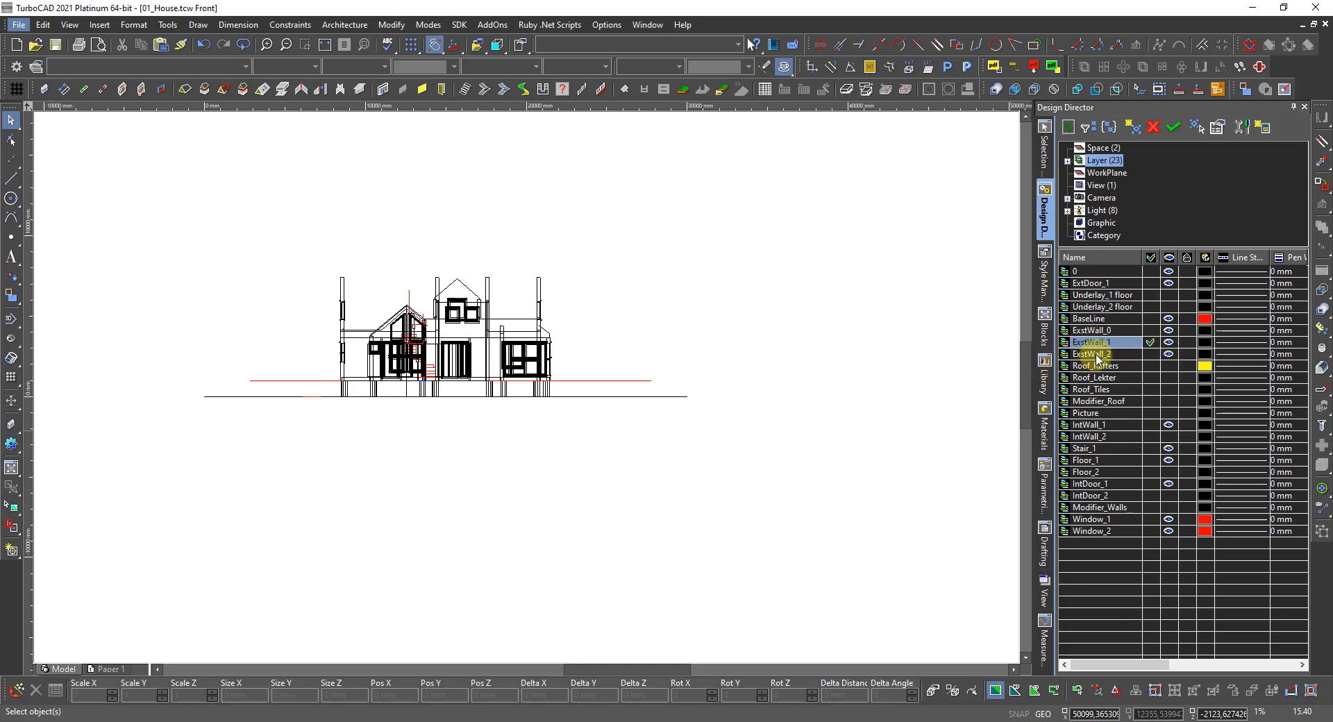
left_click(1096, 355, "shift")
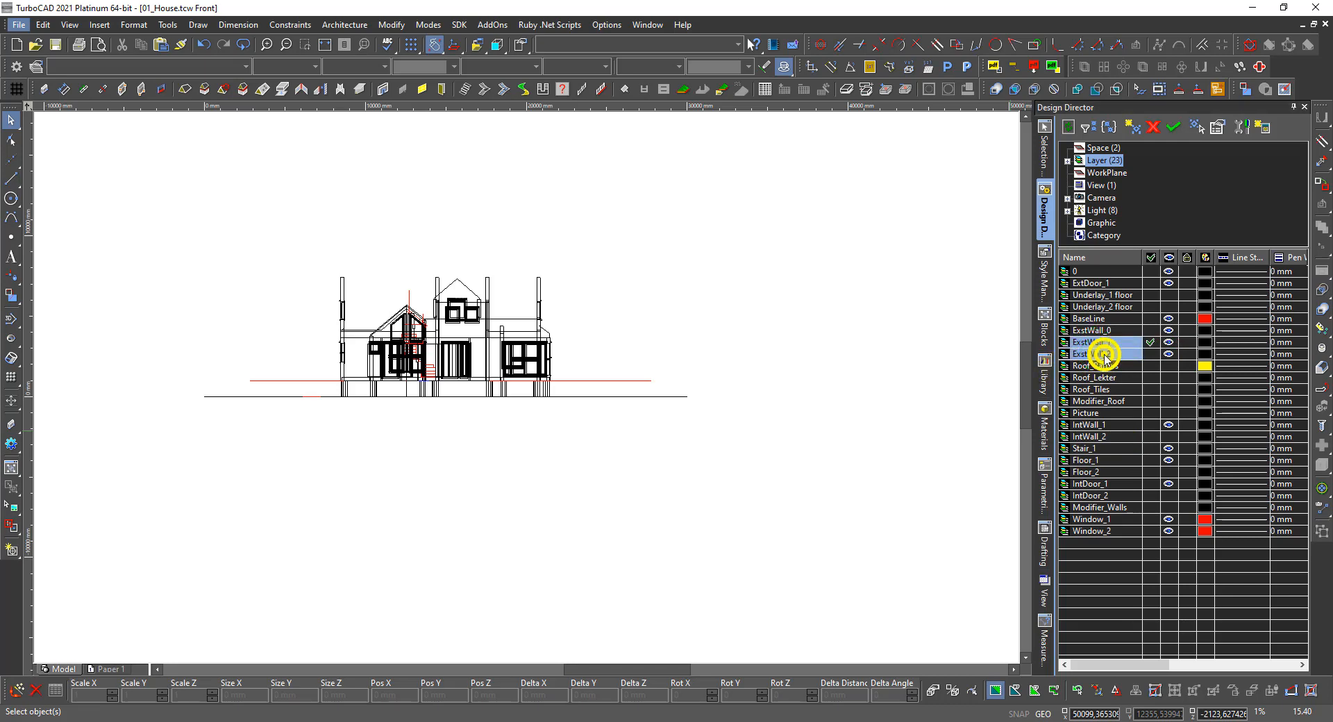
right_click(1104, 356)
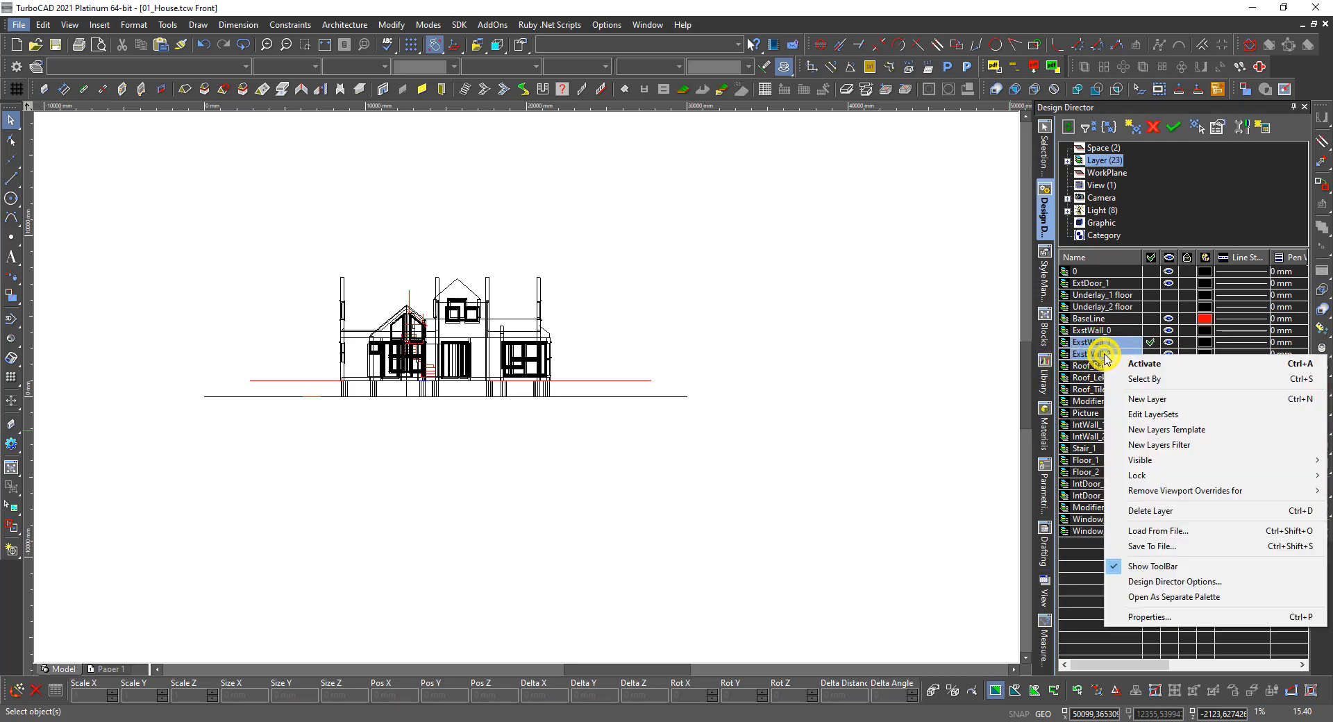
left_click(1141, 379)
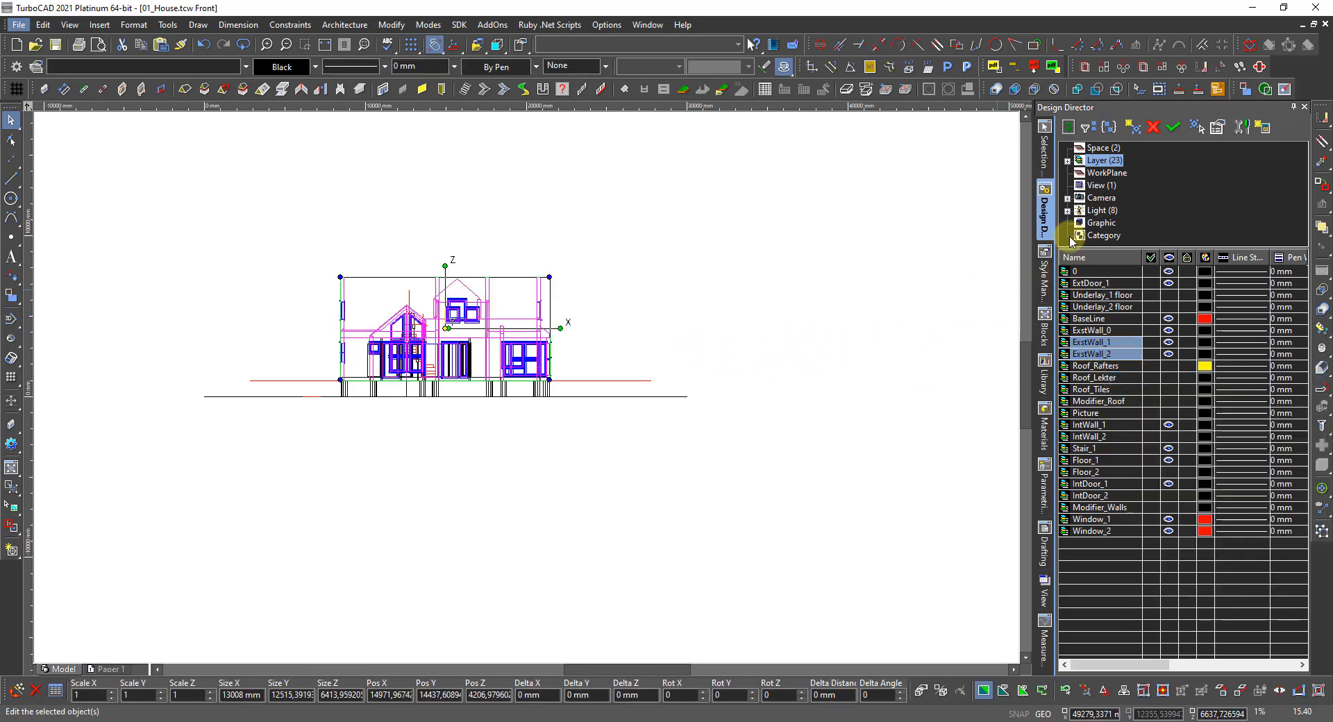
Set the thickness of the selected exterior walls to 148 mm
left_click(1045, 162)
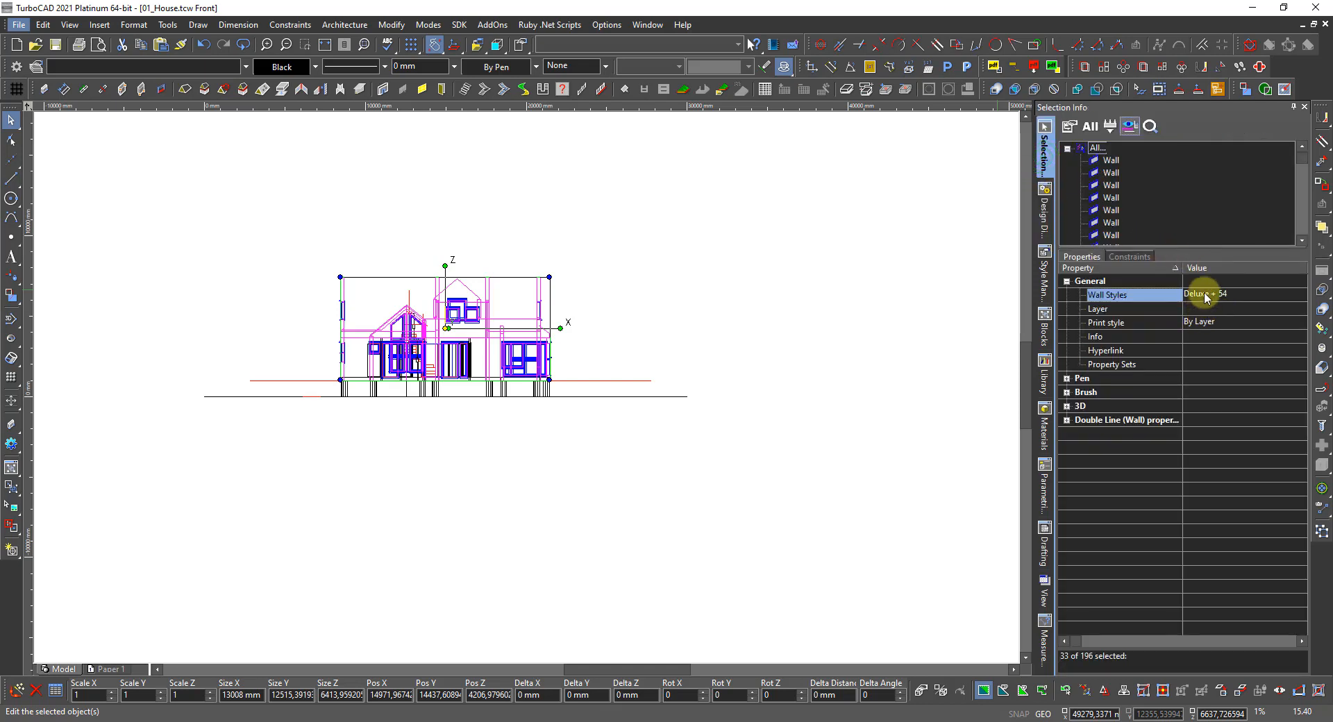
left_click(1067, 420)
left_click(1207, 434)
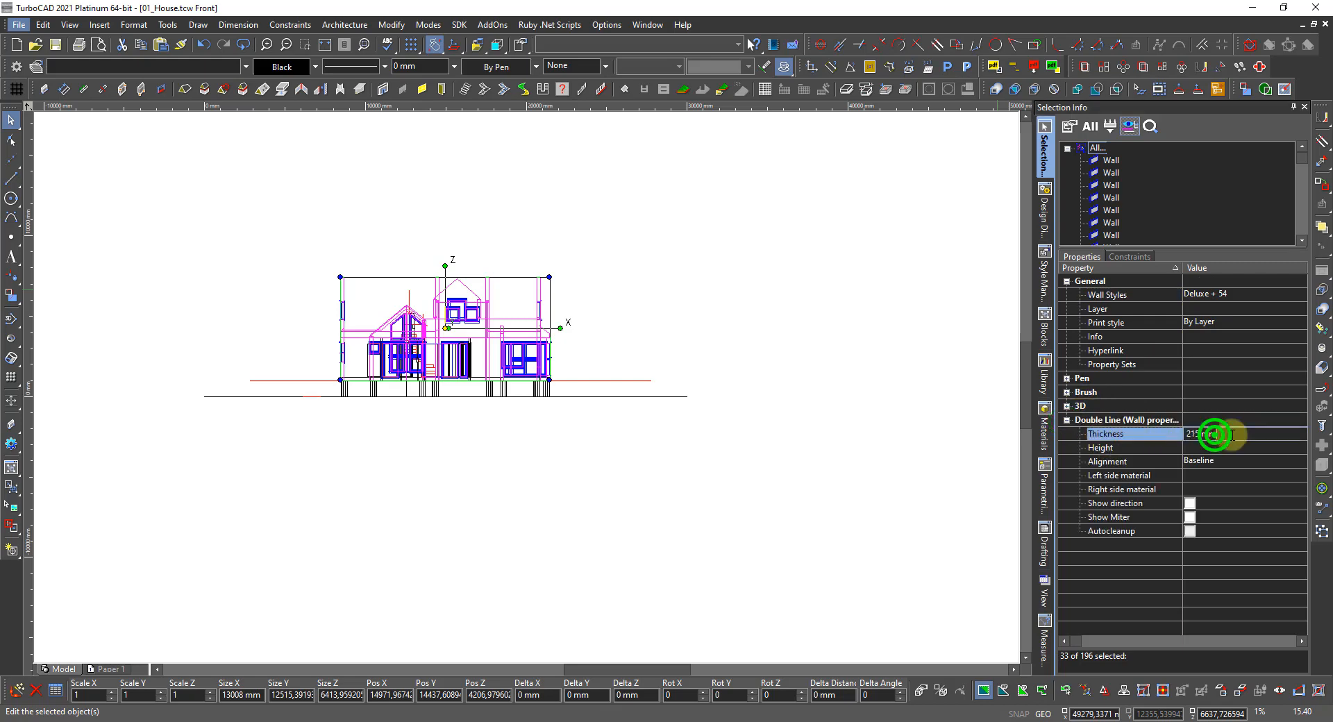
left_click(1236, 432)
type("148")
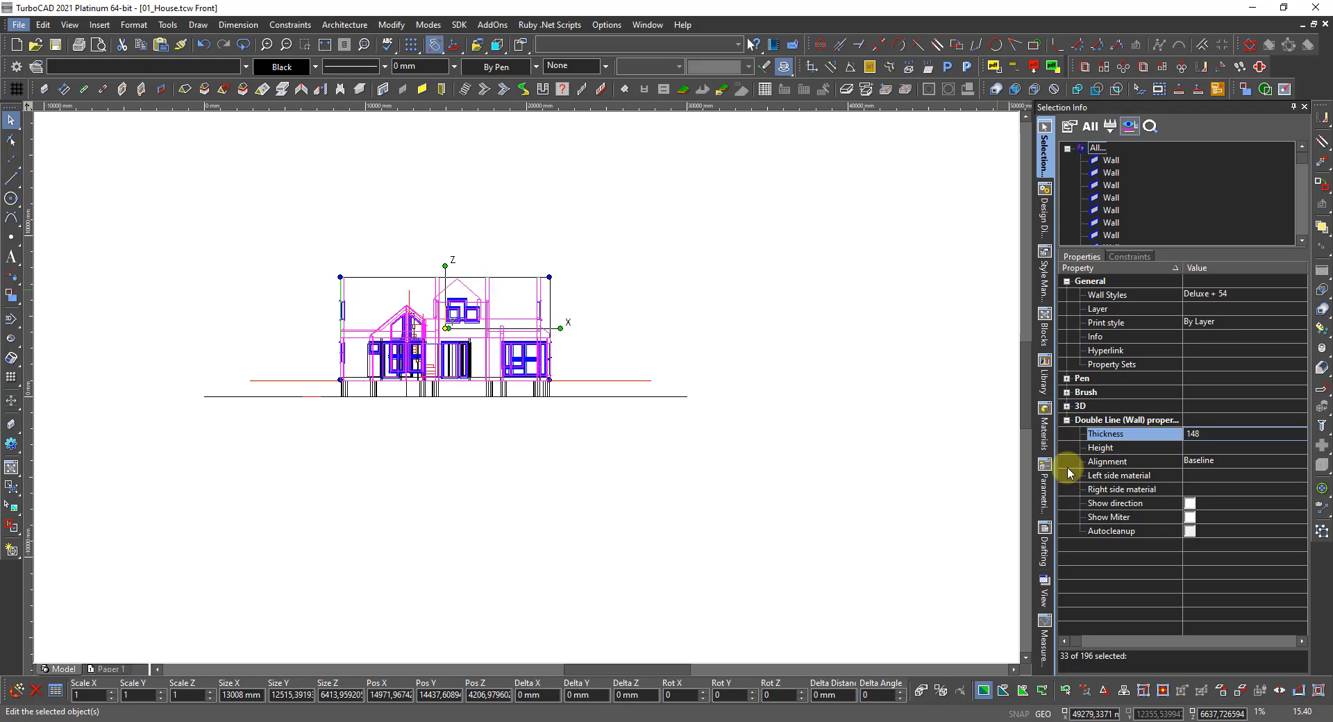
key("Return")
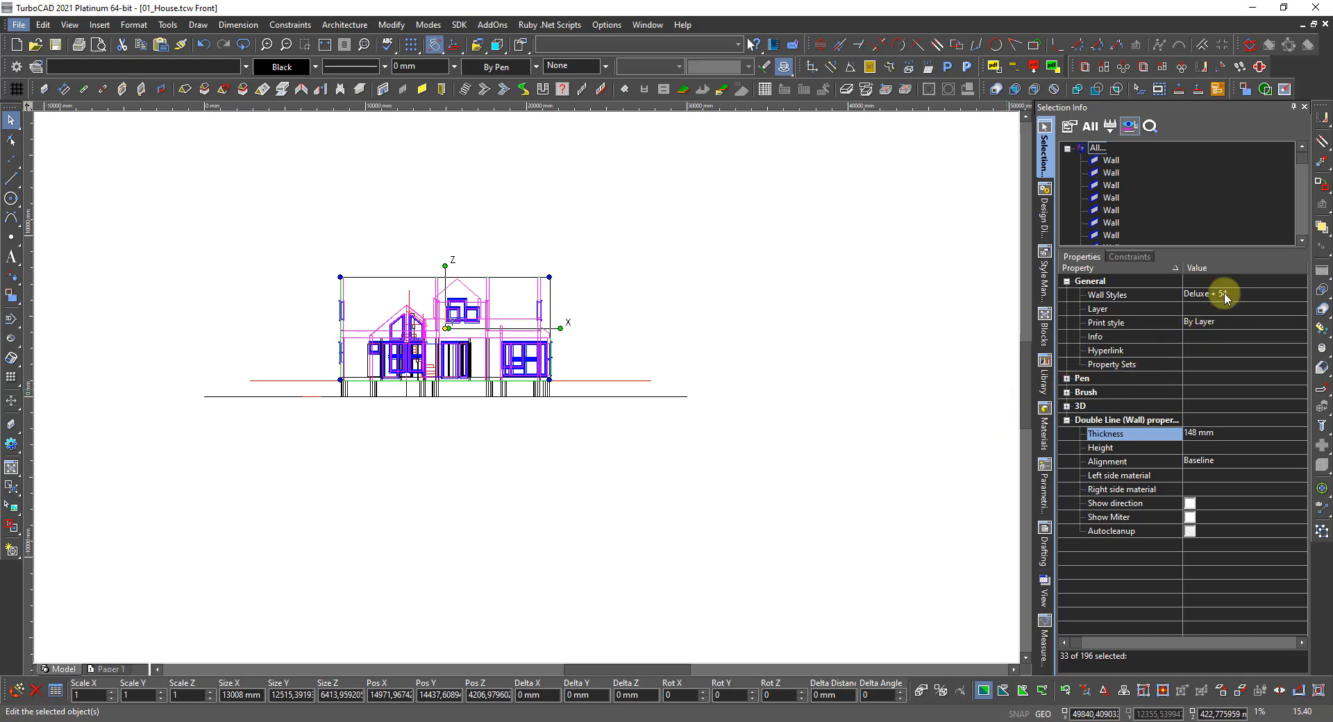
Assign the ExtWall_Horiztal wall style to the selected exterior walls and deselect them
left_click(1198, 294)
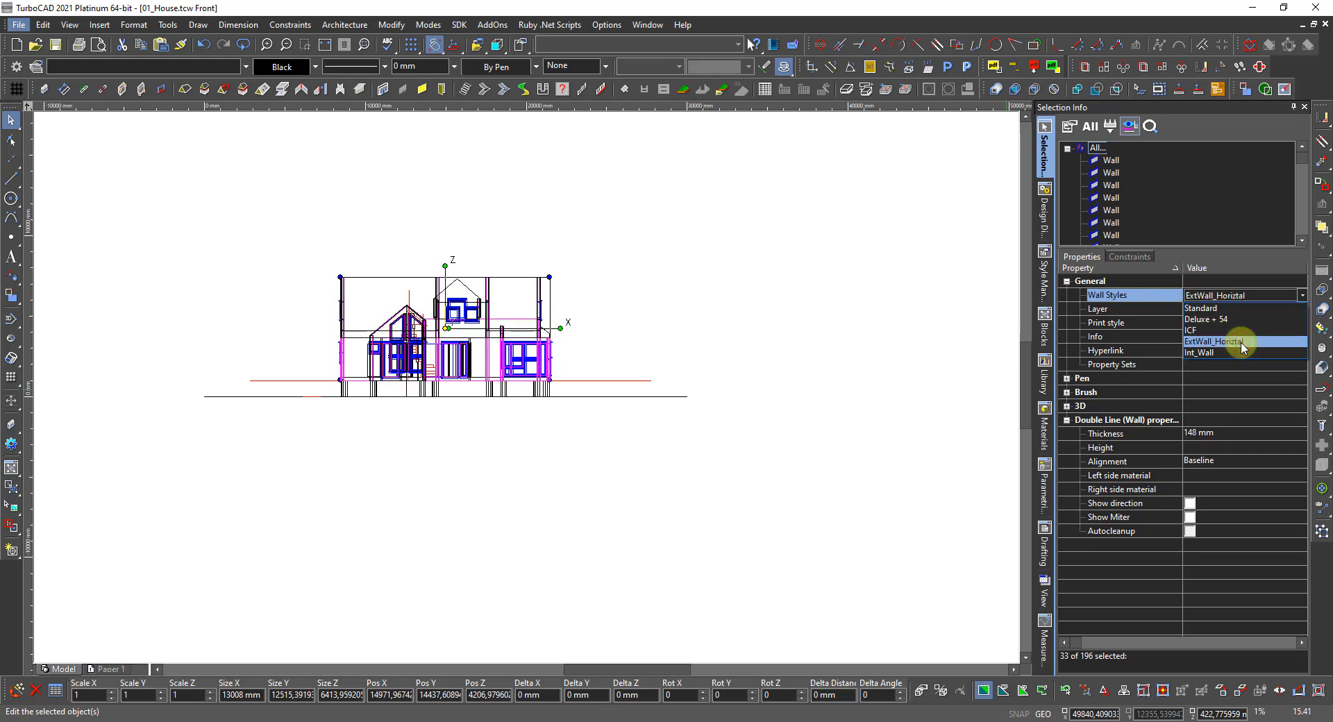
left_click(1222, 342)
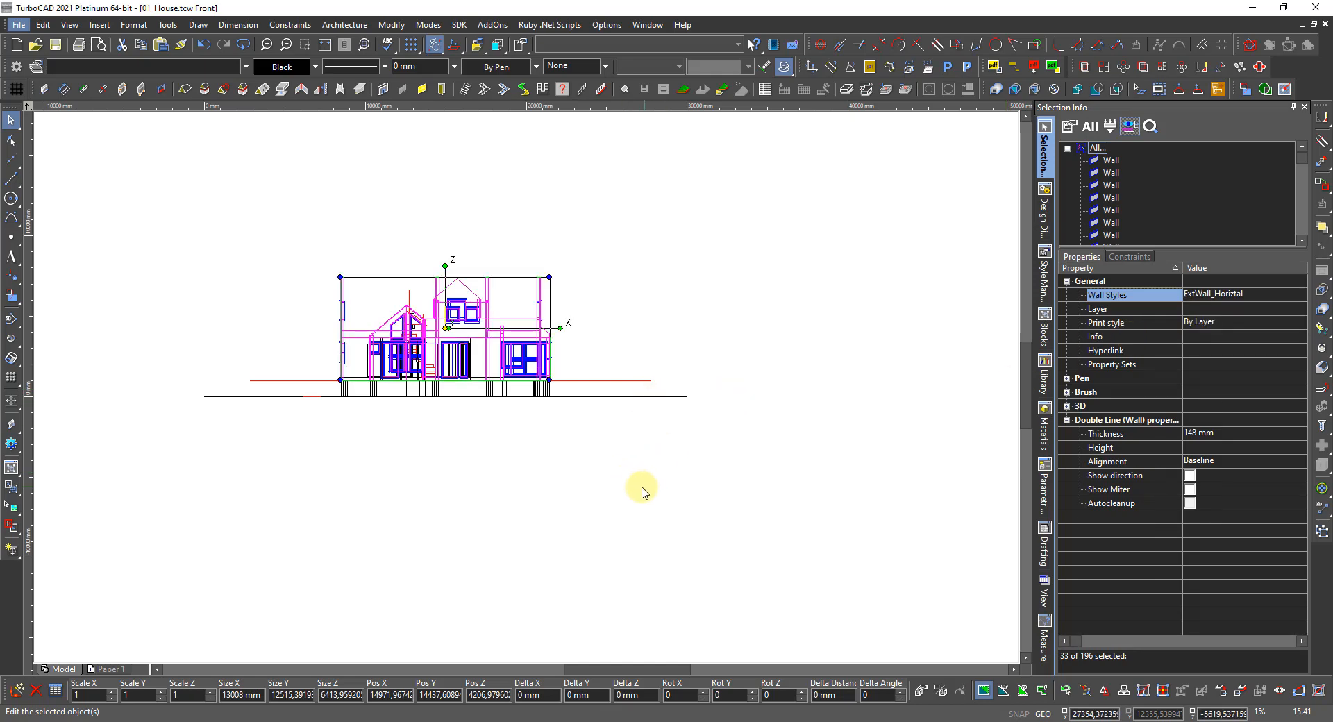
left_click(523, 451)
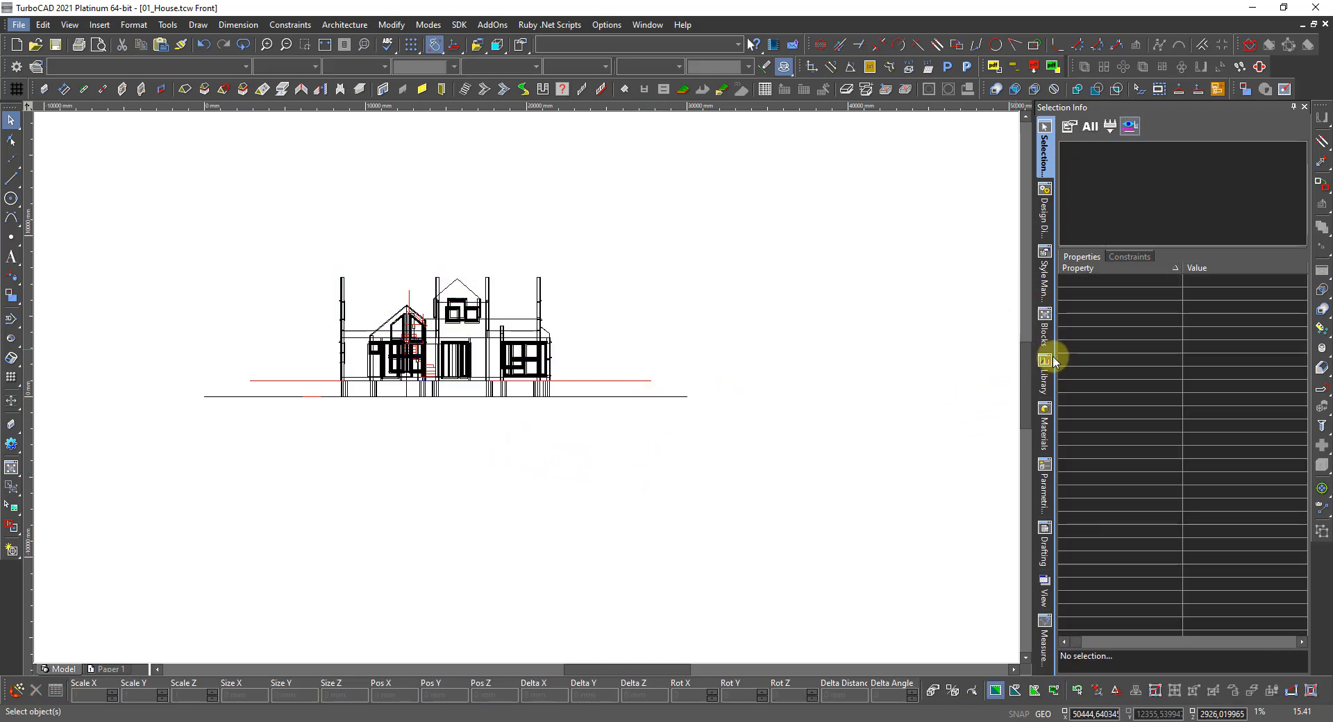
Select the objects on the IntWall_1 and IntWall_2 layers and make the IntWall_2 layer visible
left_click(1045, 212)
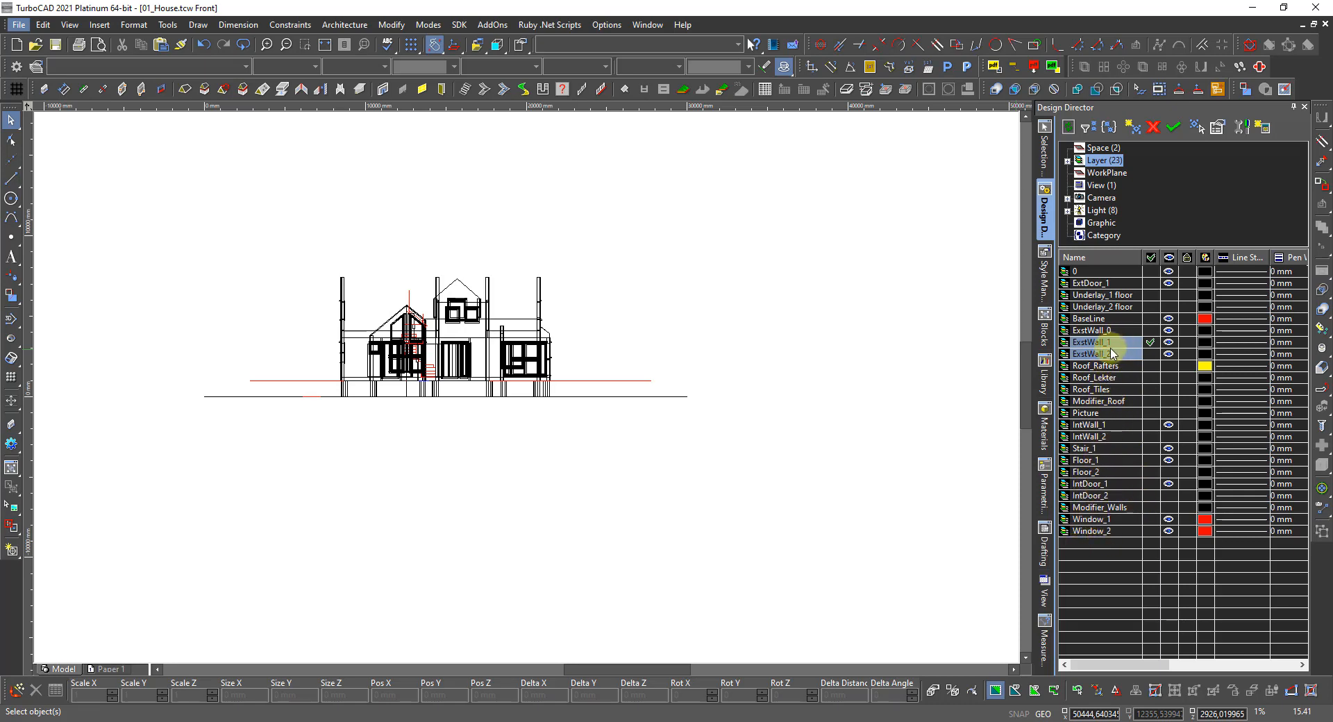
left_click(1106, 425)
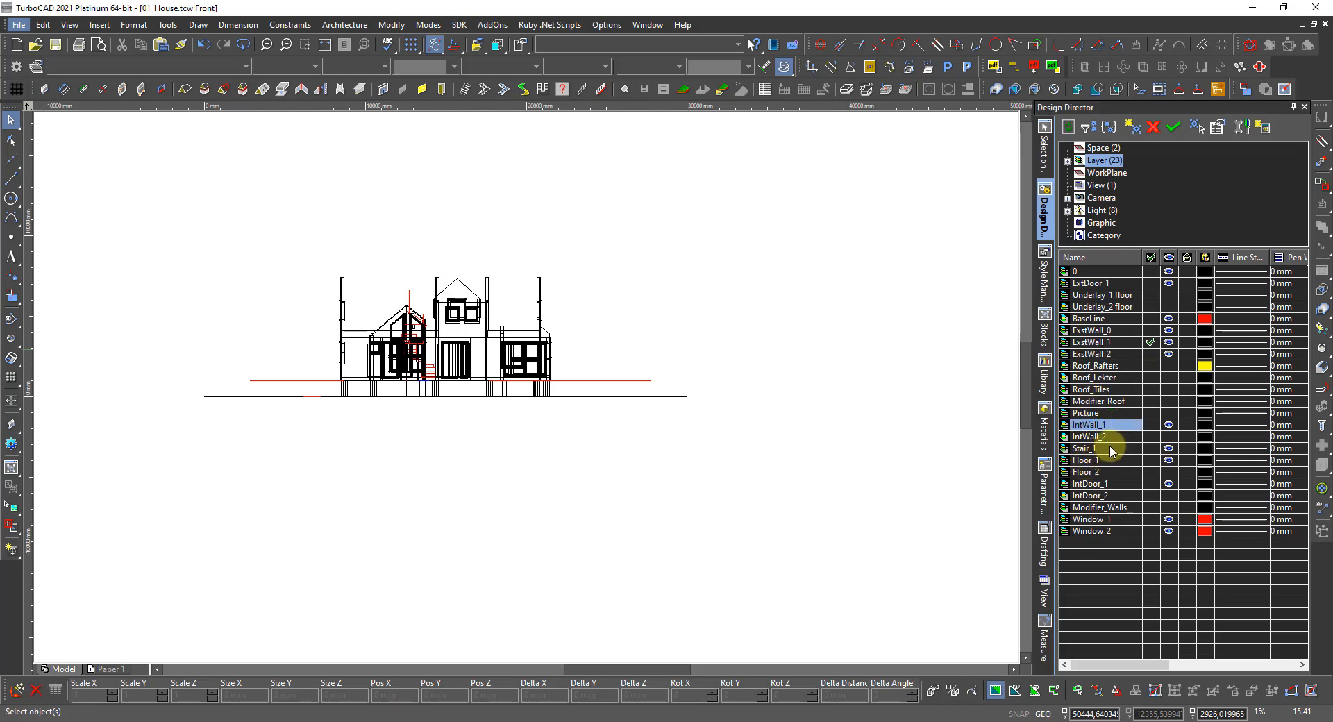
left_click(1117, 437, "ctrl")
right_click(1116, 438)
left_click(1155, 460)
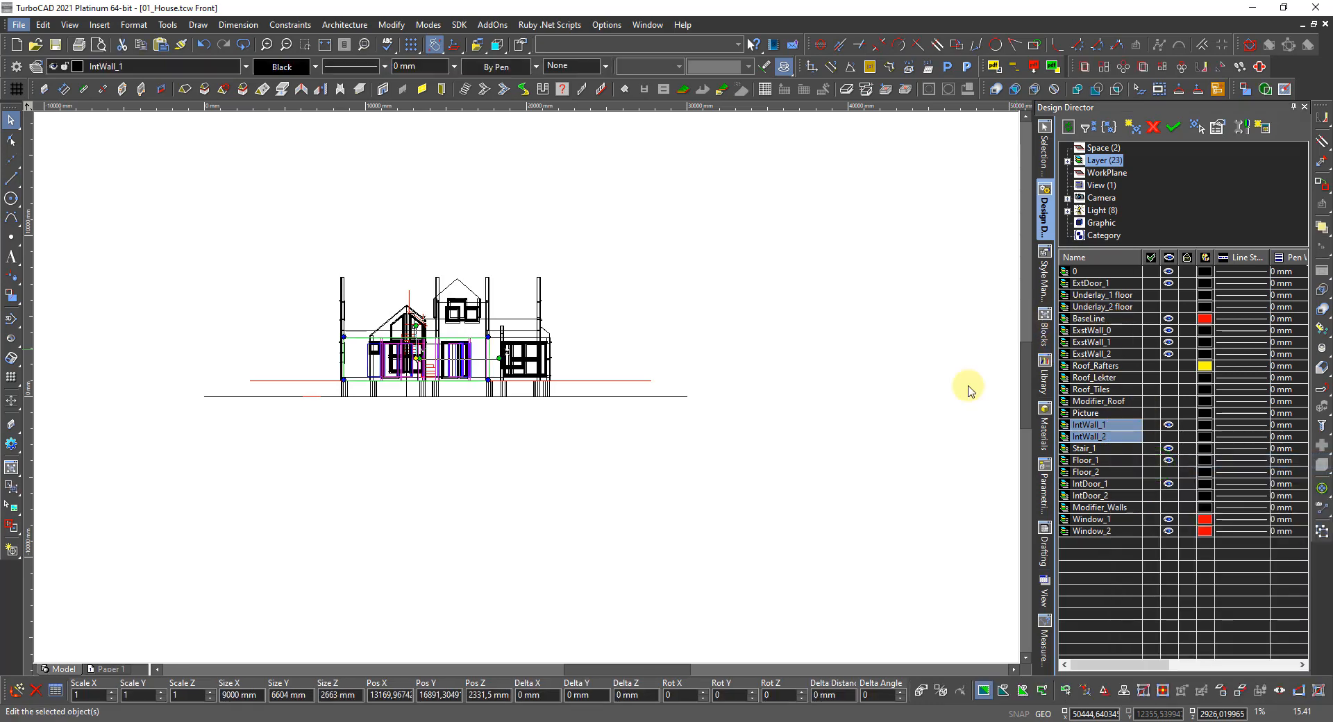
left_click(1169, 436)
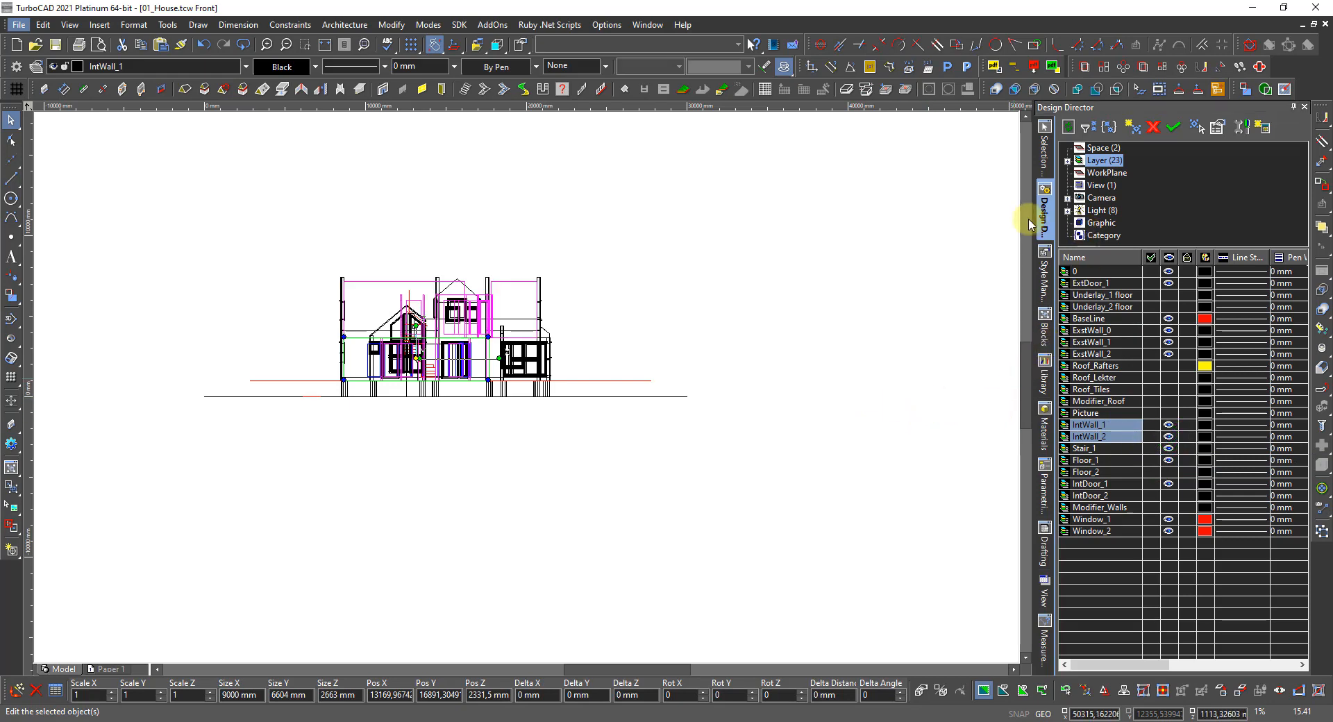
Assign the Int_Wall style to all the selected interior walls and deselect them
left_click(1045, 143)
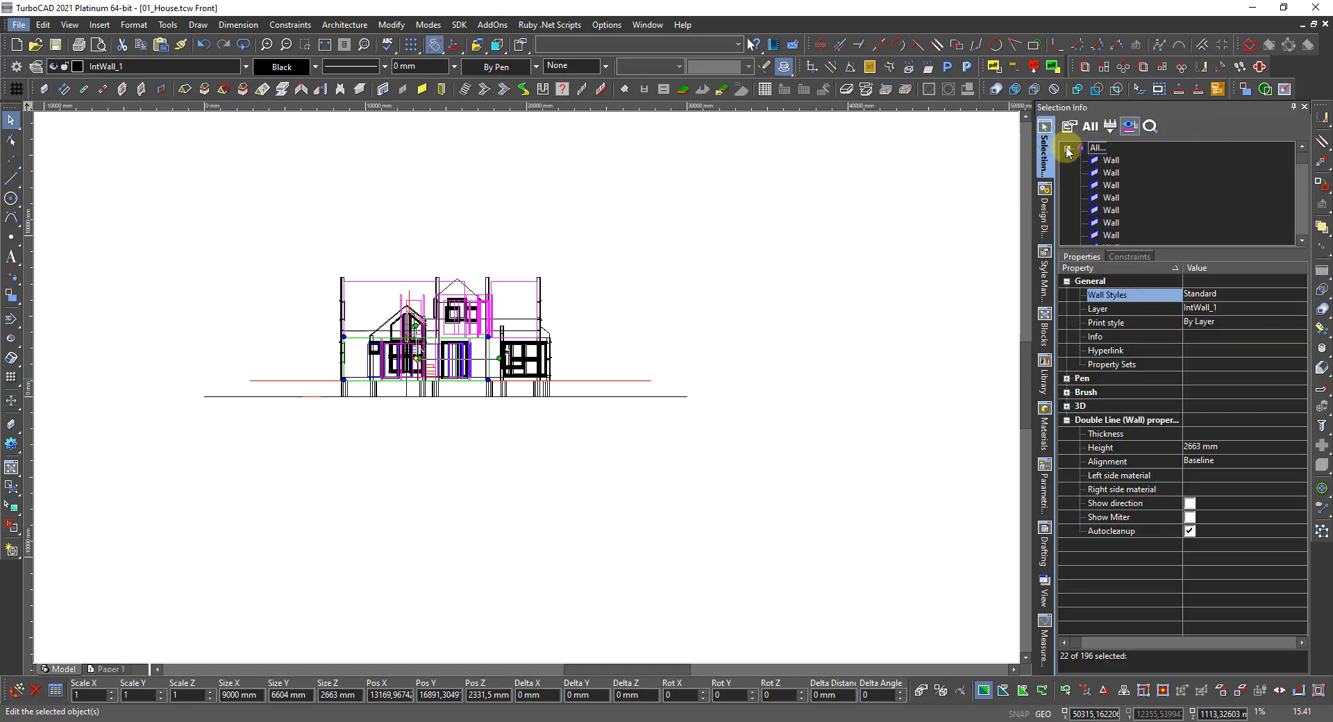
left_click(1069, 150)
left_click(1203, 295)
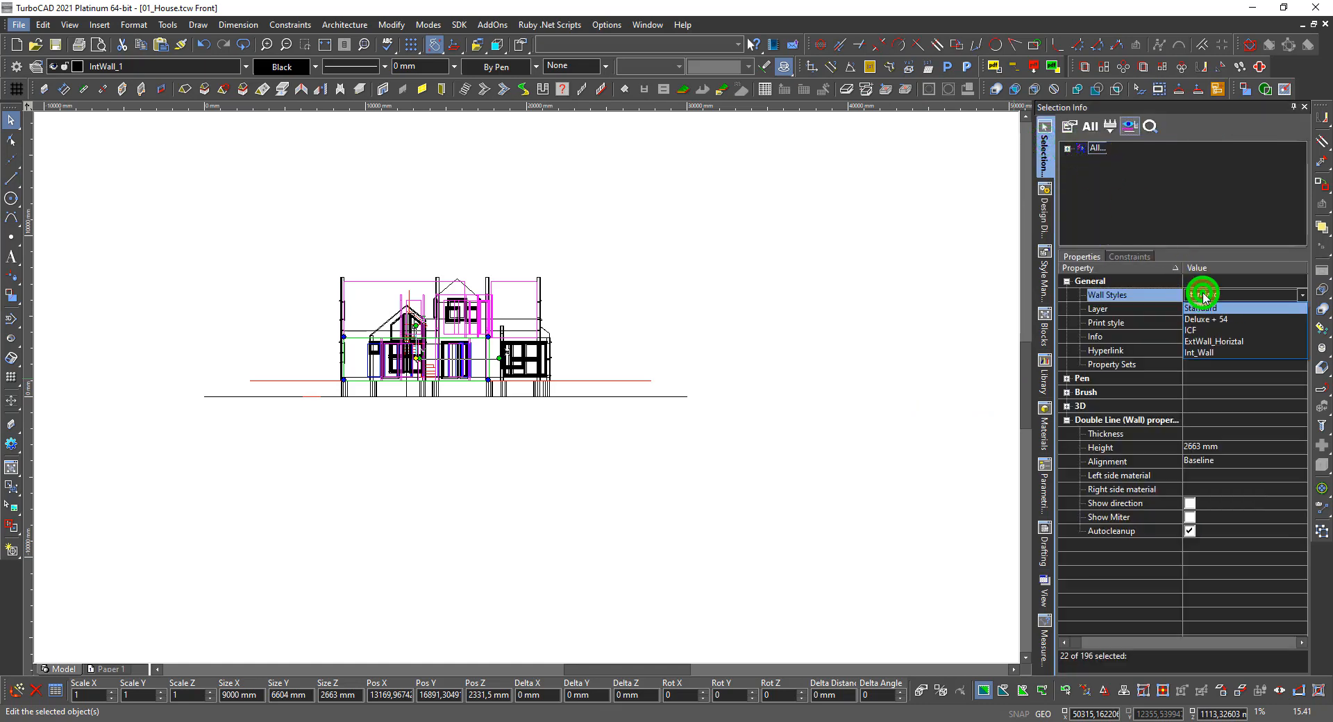
left_click(1200, 353)
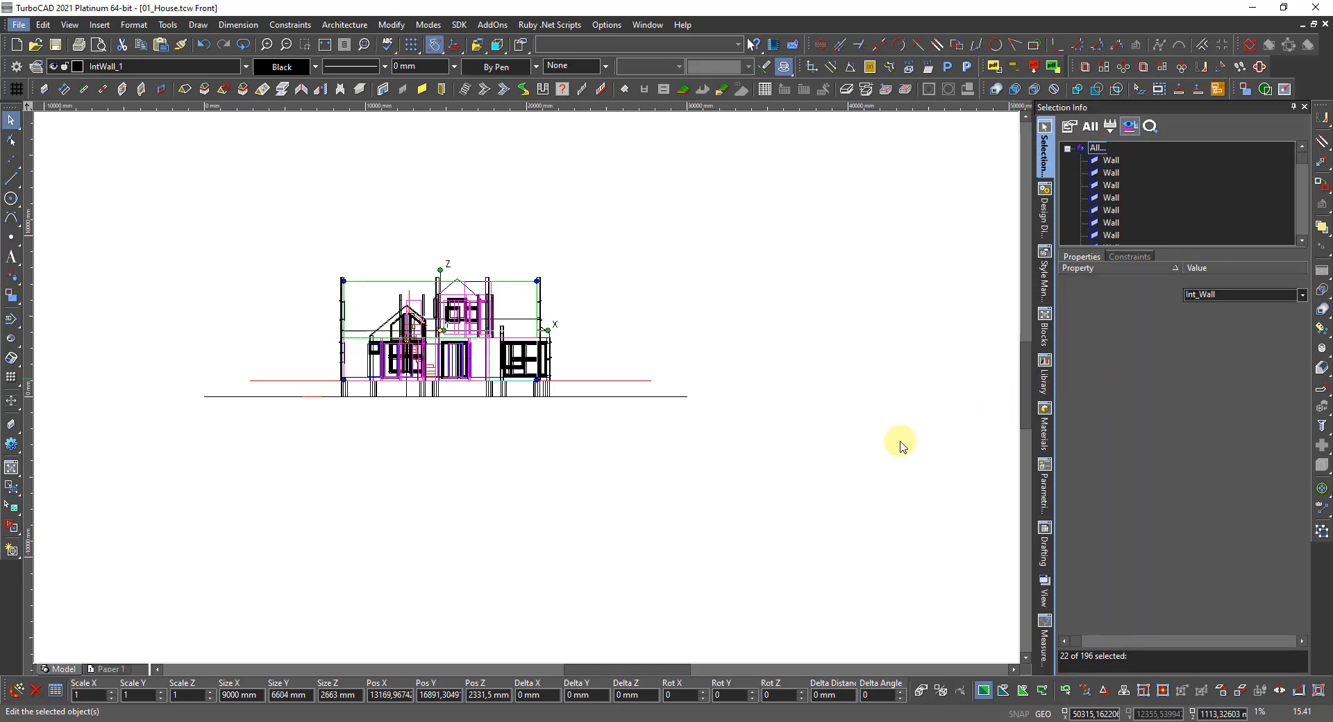
left_click(681, 515)
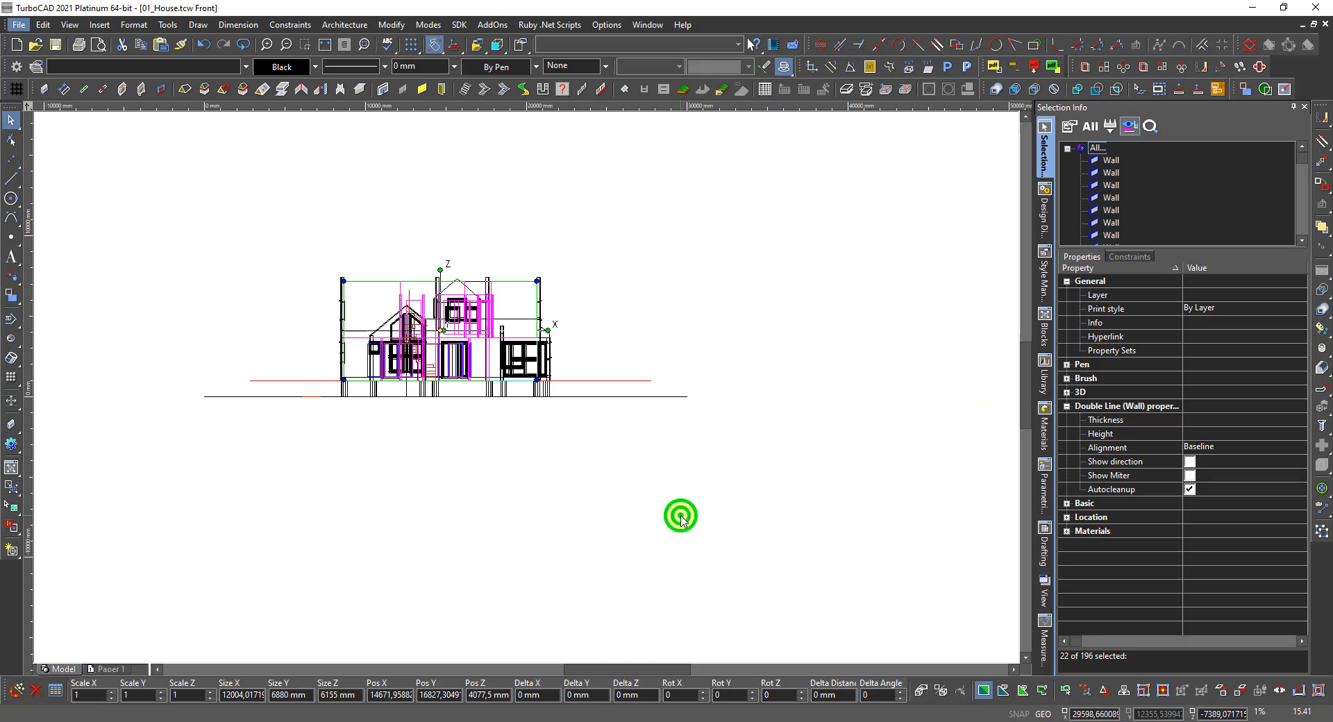
Show the house in the south-east dimetric view with hidden-line rendering
right_click(715, 488)
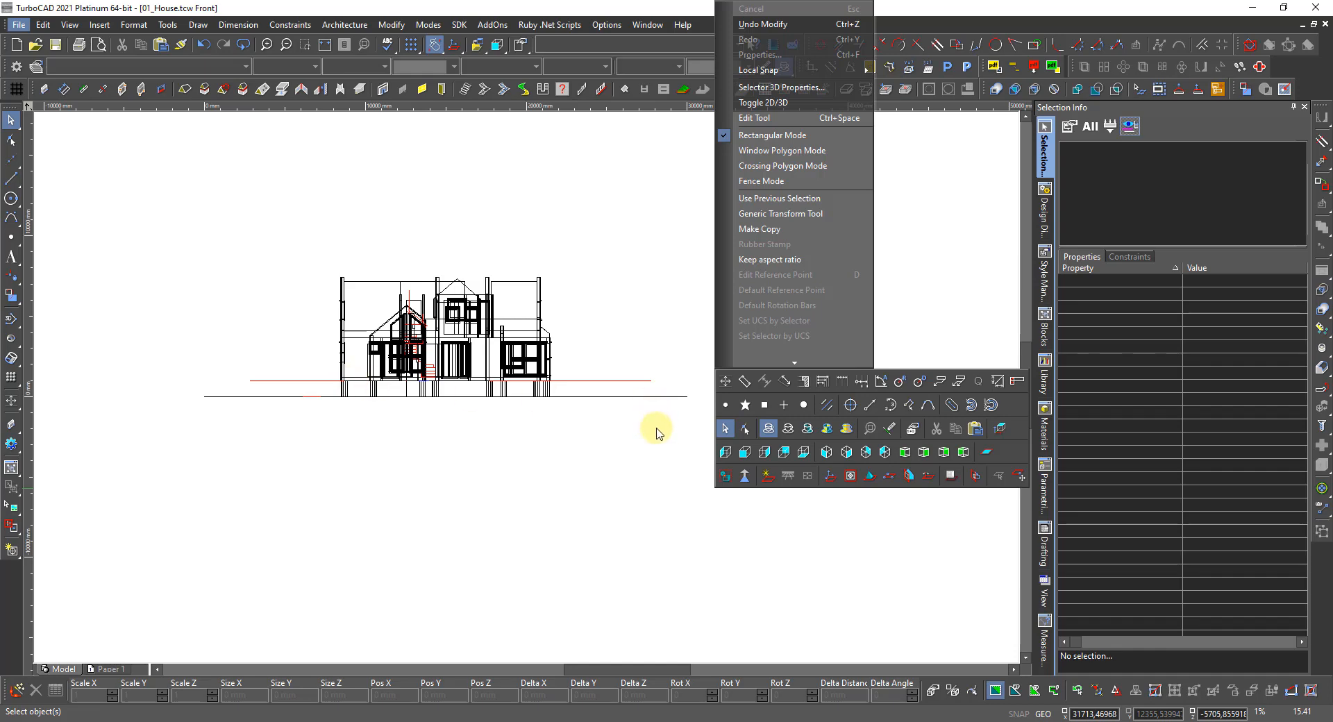
left_click(744, 429)
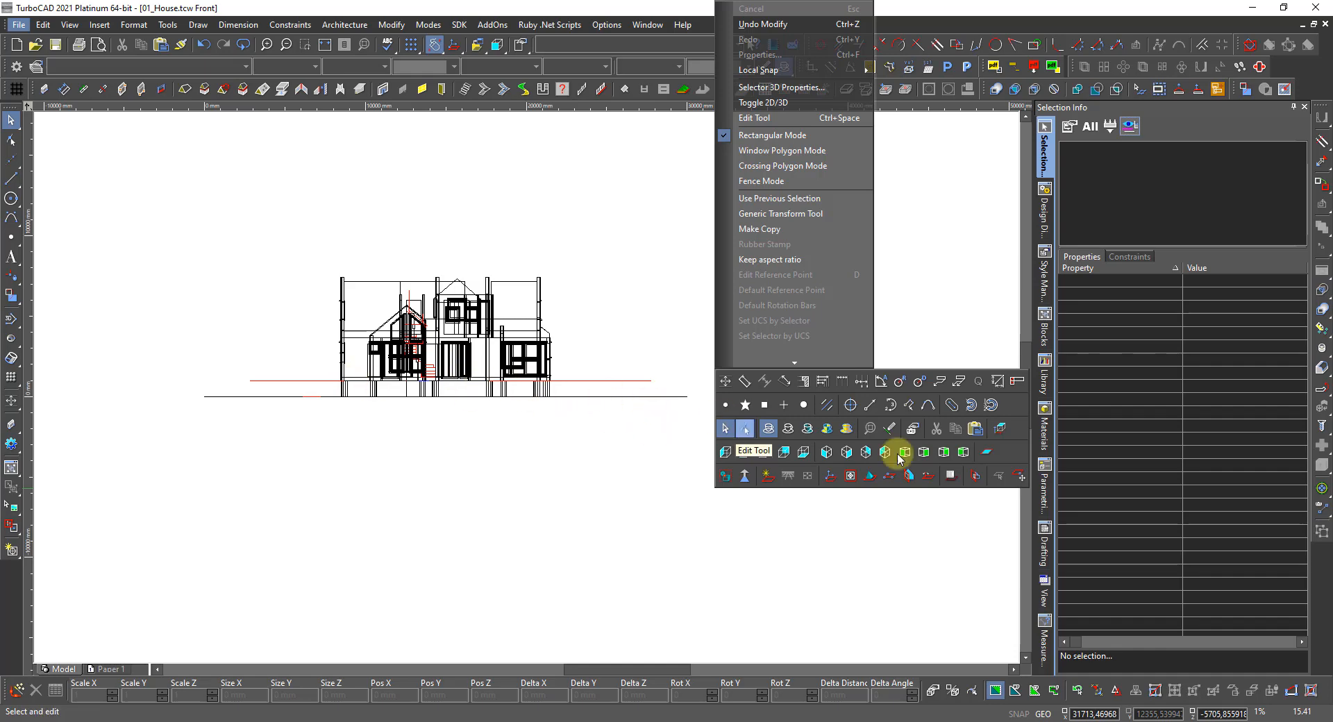
left_click(924, 453)
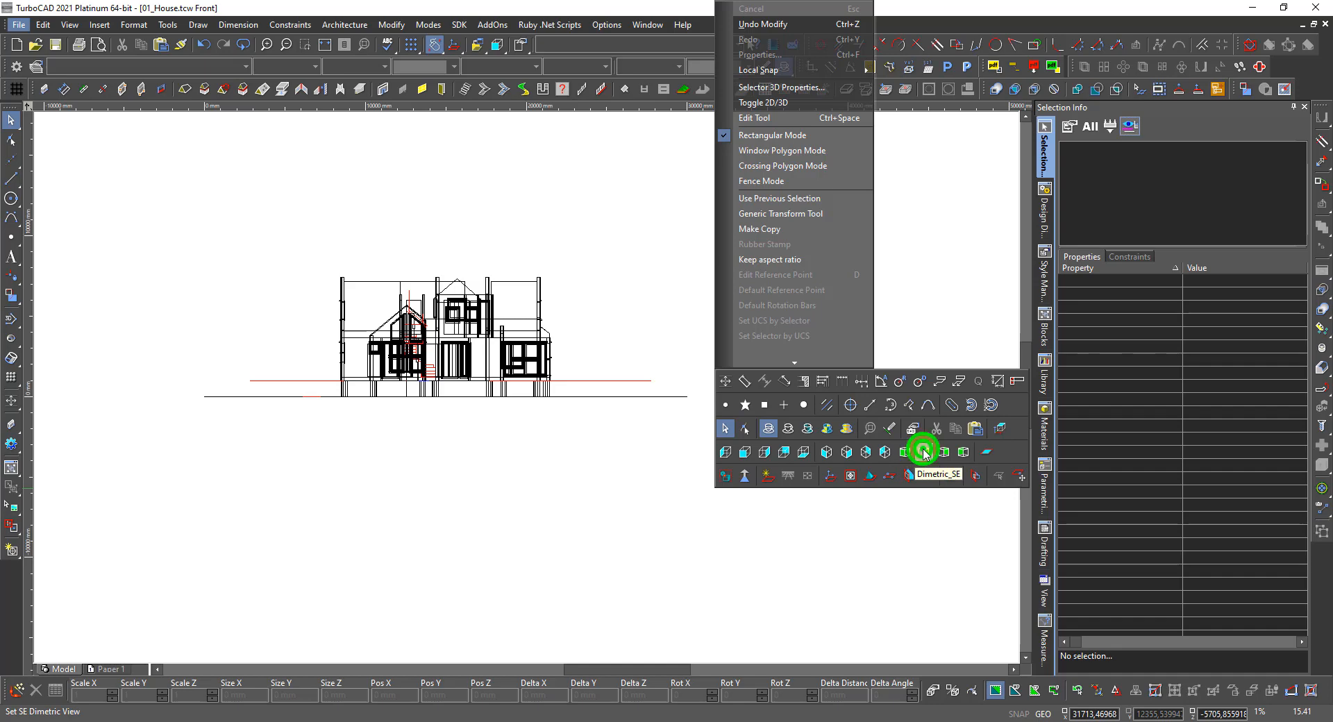
right_click(556, 415)
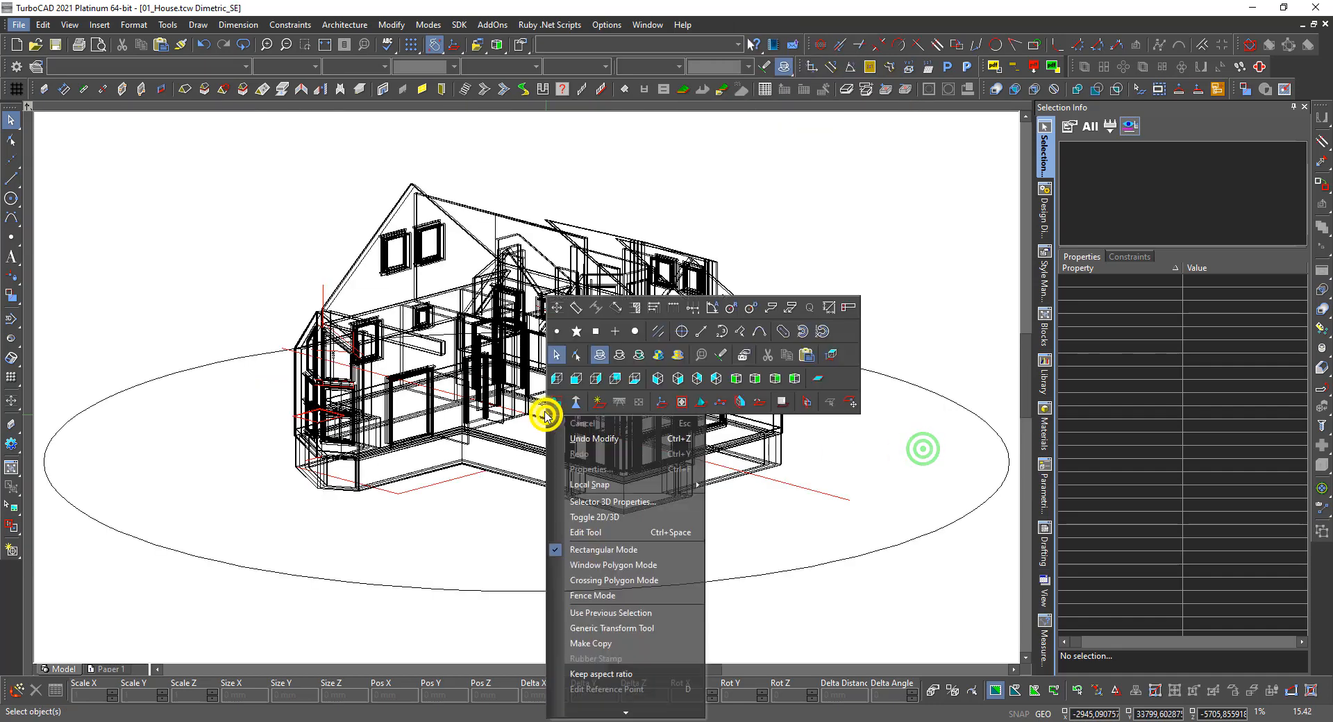
left_click(620, 356)
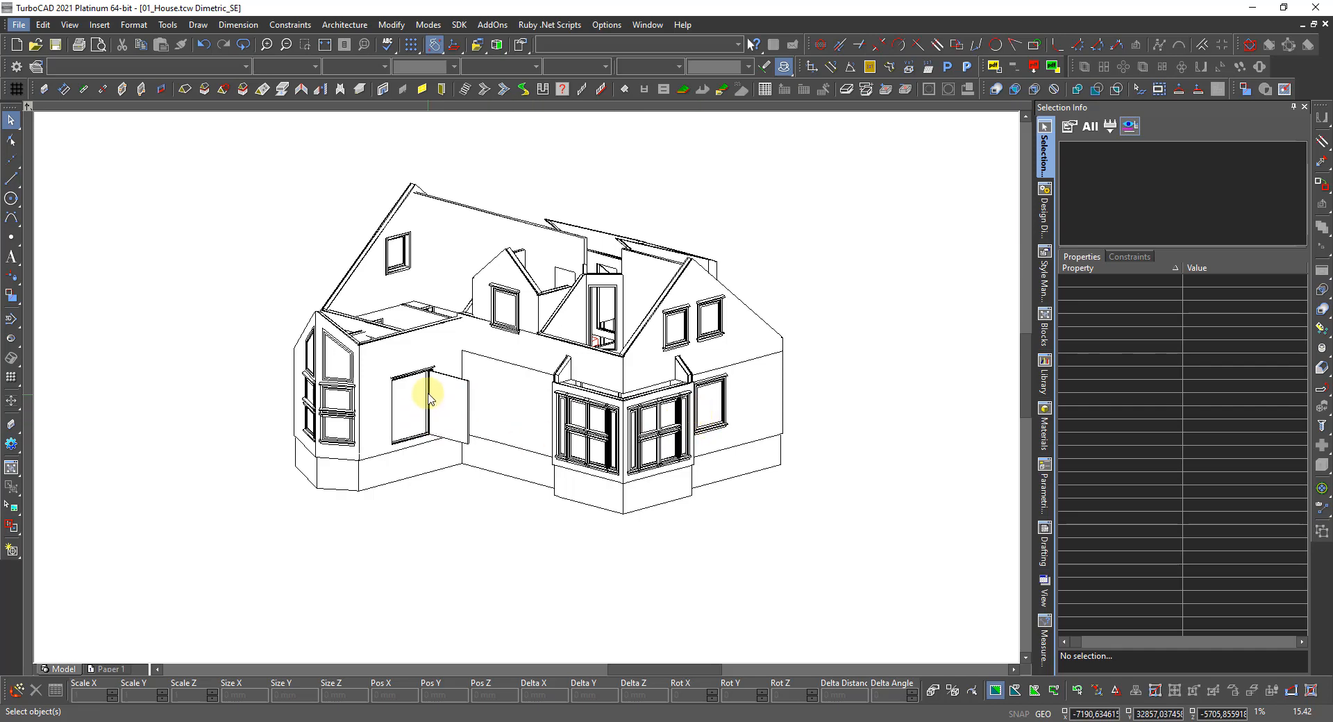
Examine the exterior door frame and the layered wall edges and corners around the upper-floor dormer with two small windows
scroll(429, 397, "up", 5)
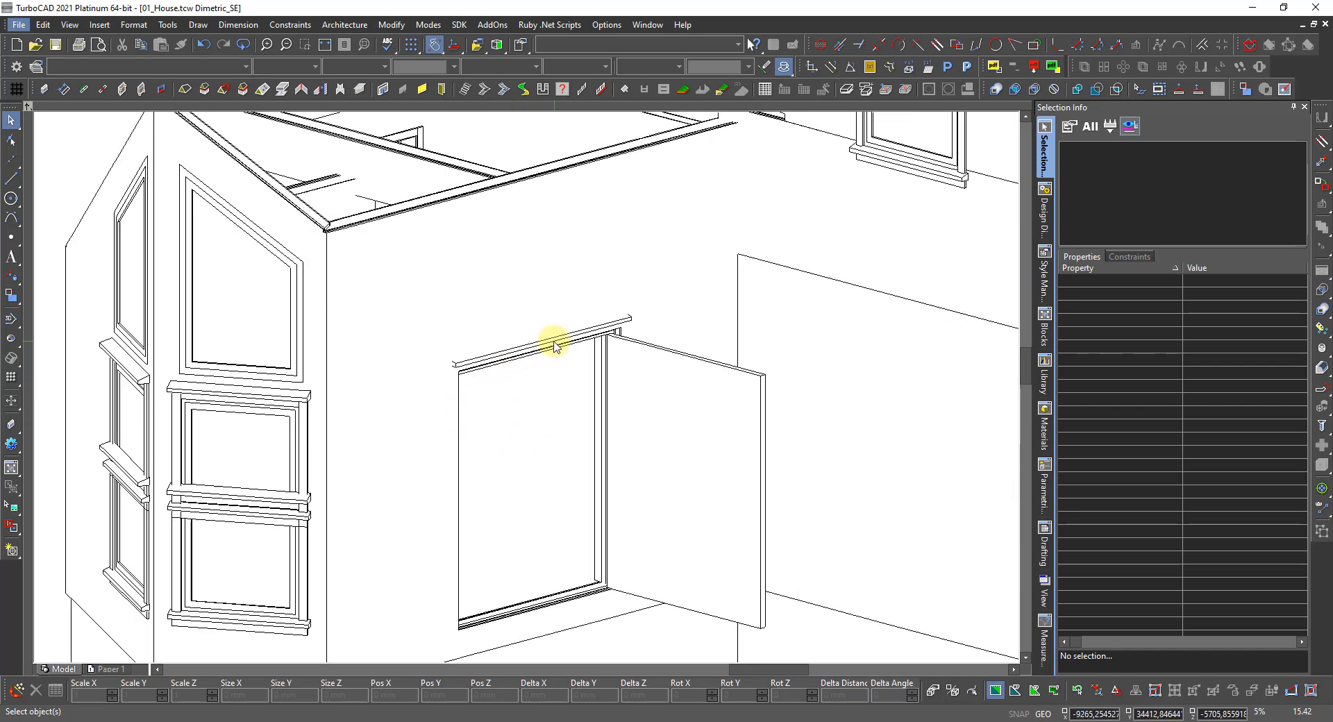
scroll(555, 347, "down", 5)
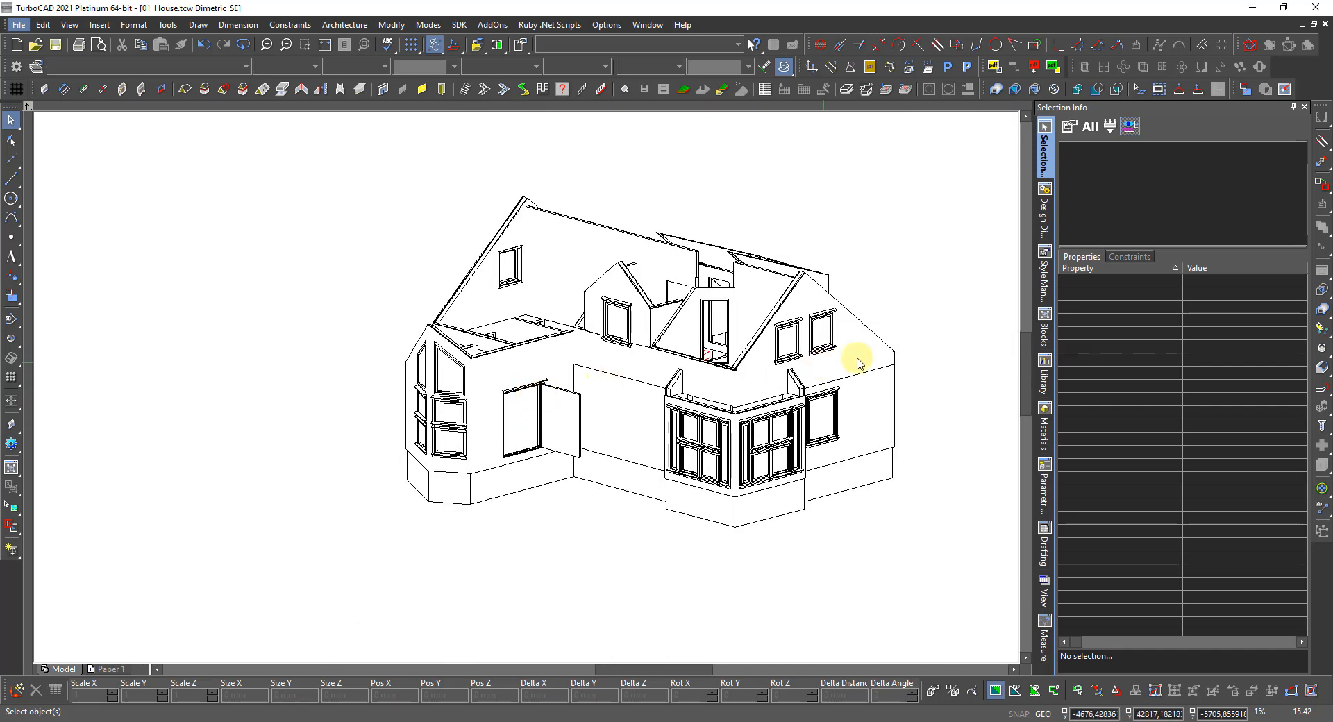
middle_click_drag(858, 363, 566, 462)
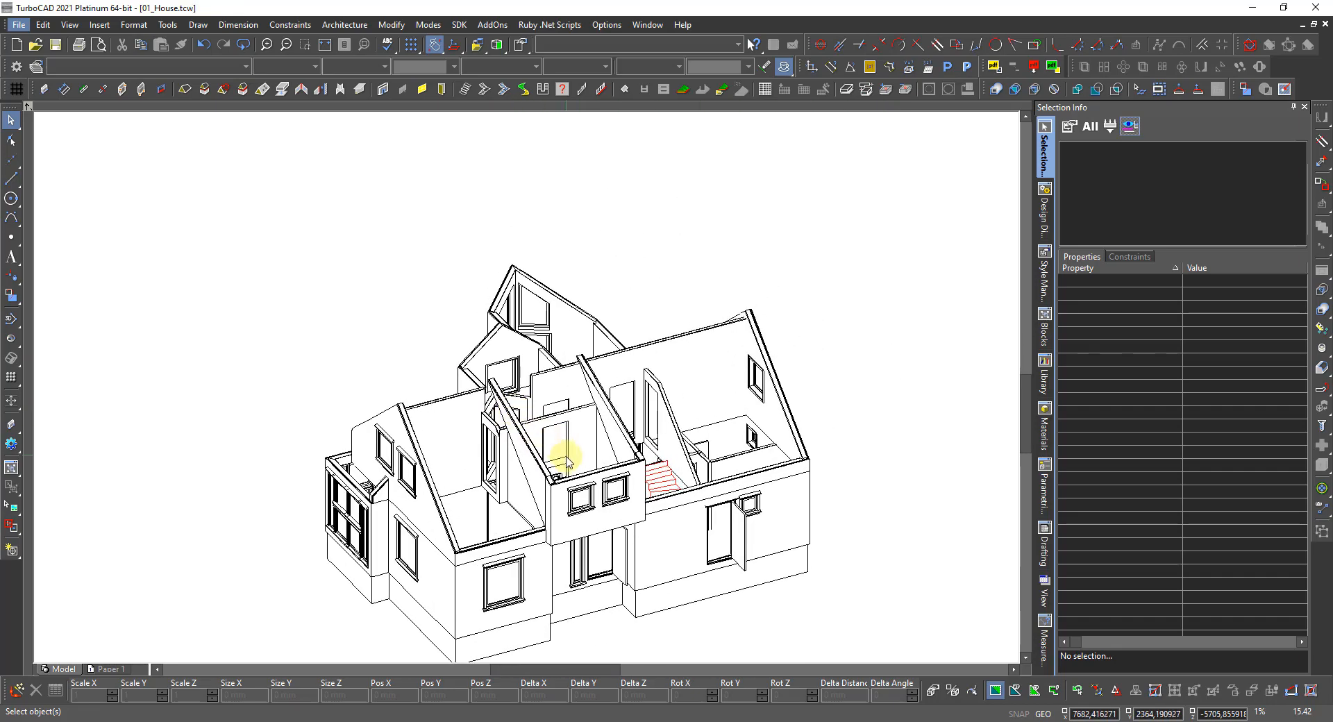
scroll(521, 384, "up", 5)
mouse_move(529, 368)
middle_mouse_down()
mouse_move(483, 378)
mouse_move(529, 381)
middle_mouse_up()
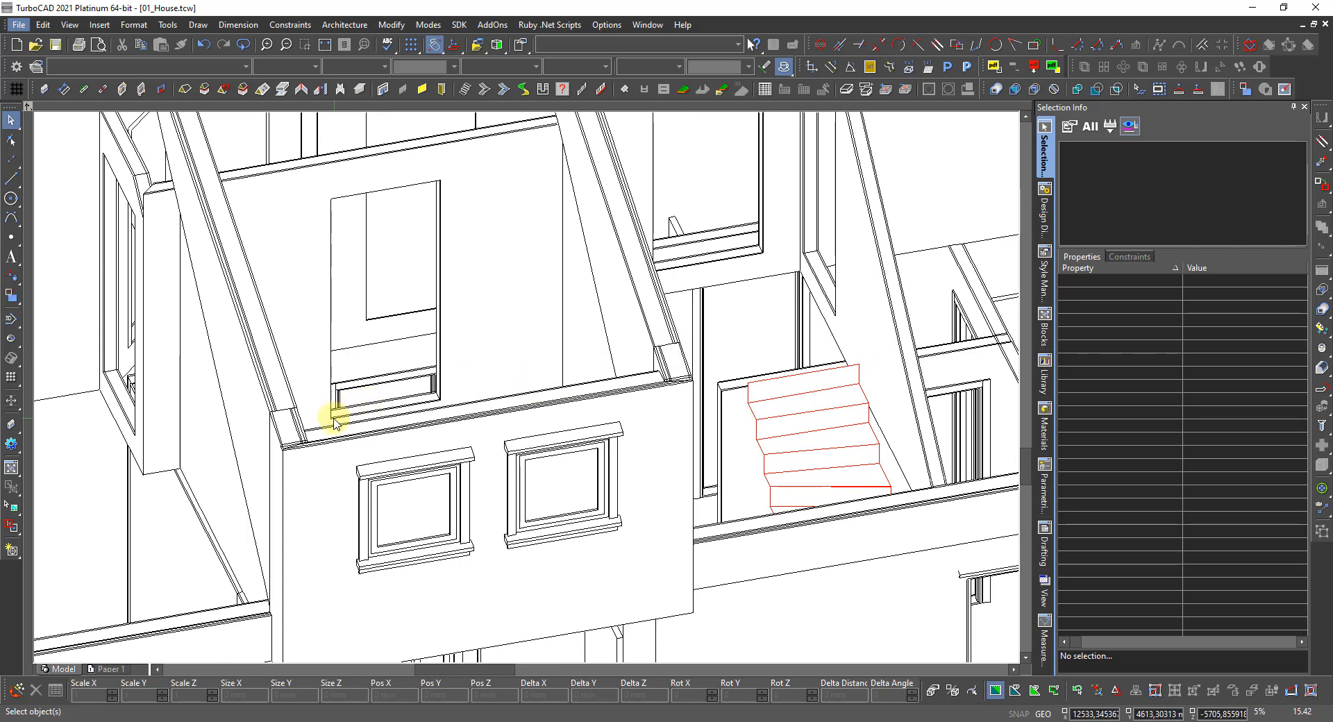
scroll(336, 416, "up", 5)
scroll(393, 427, "down", 3)
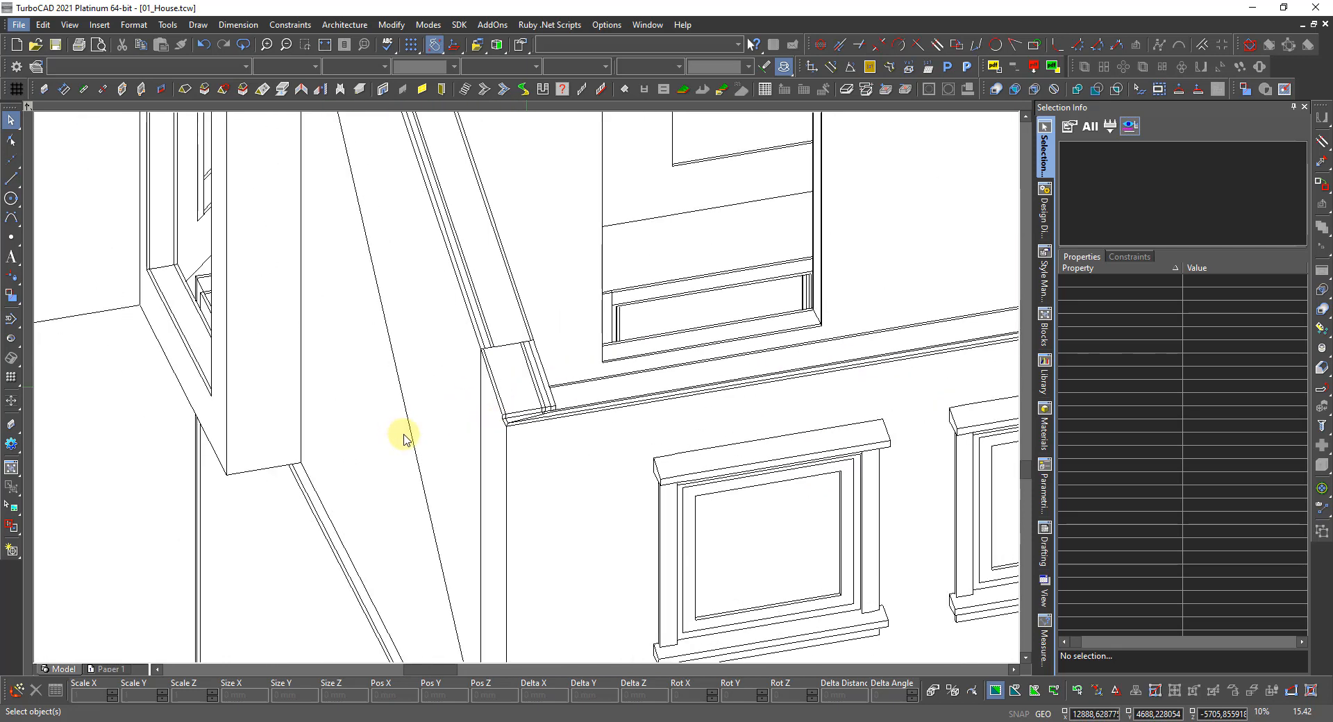
scroll(595, 395, "up", 2)
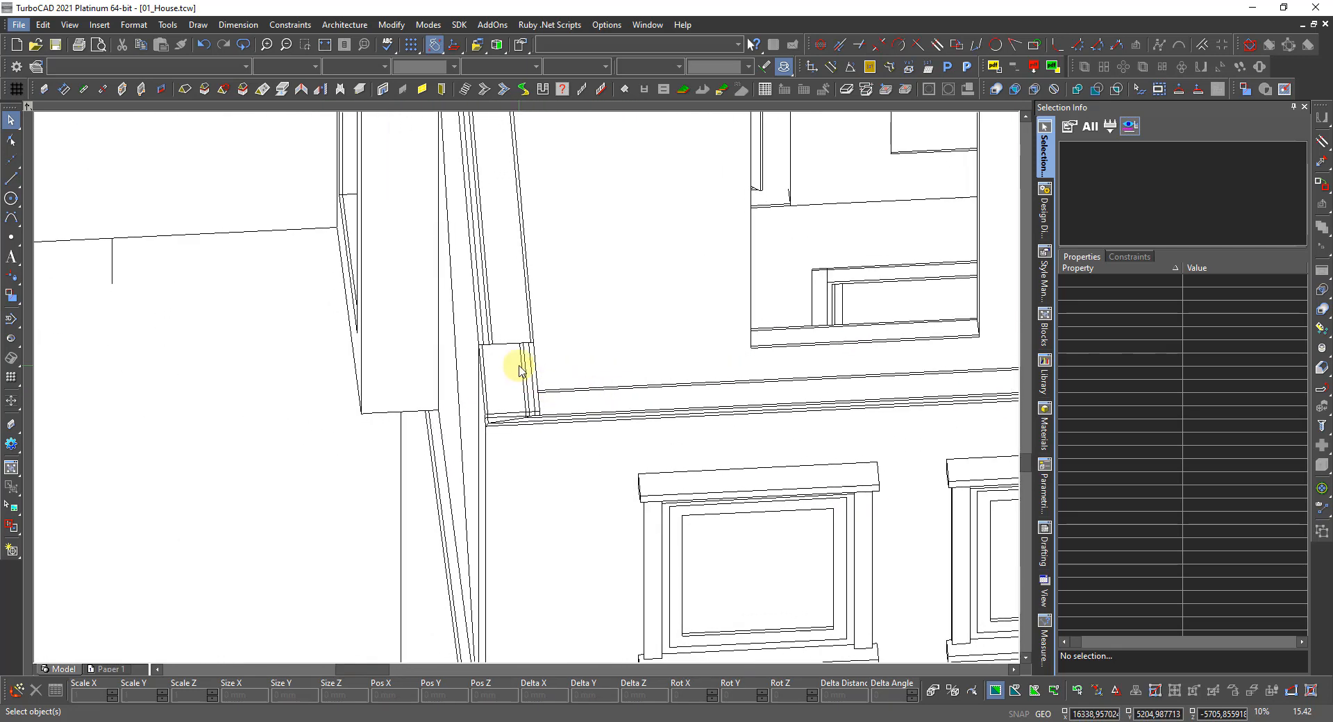
scroll(532, 393, "down", 2)
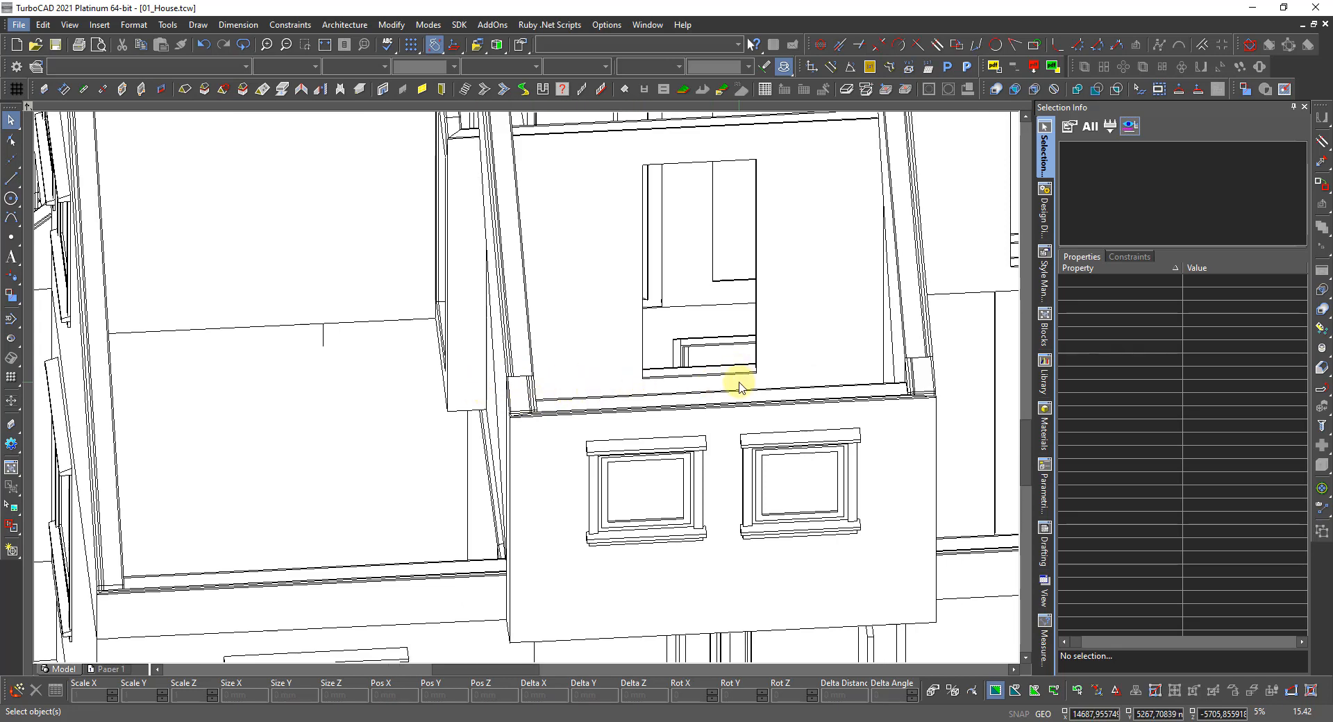
scroll(738, 374, "down", 2)
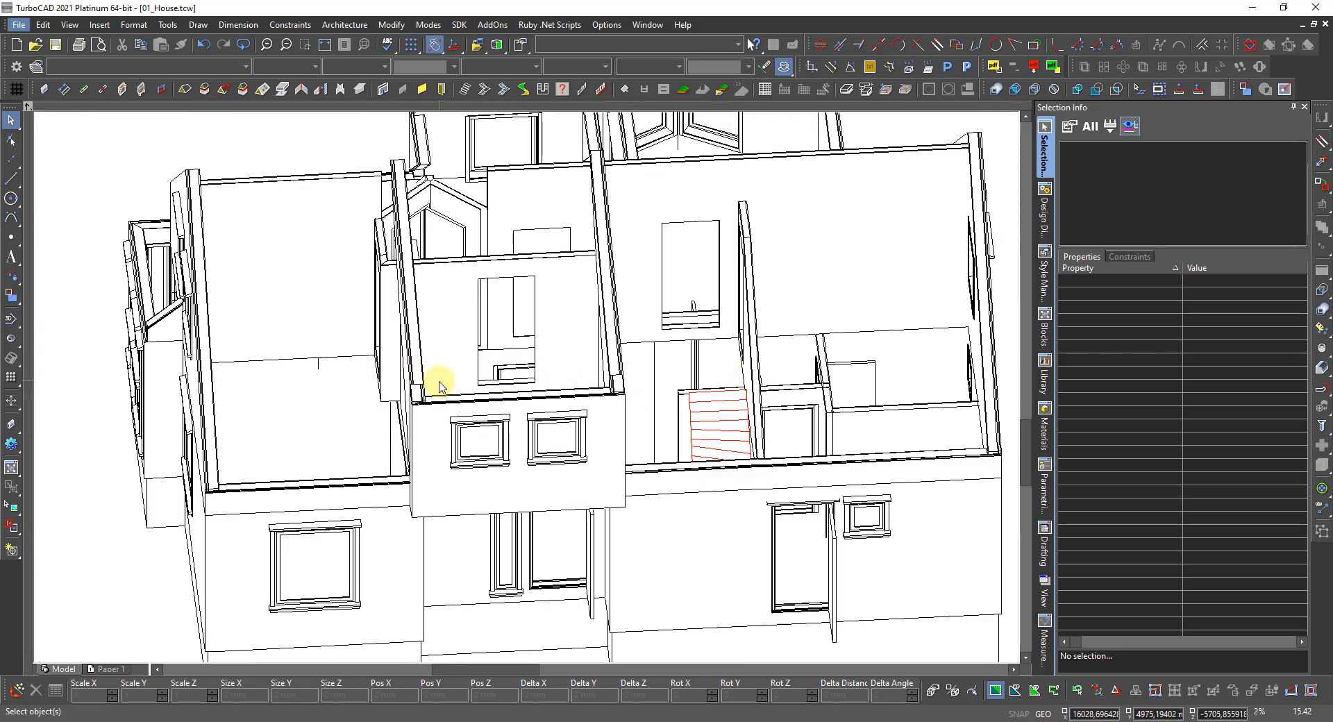
scroll(450, 389, "up", 2)
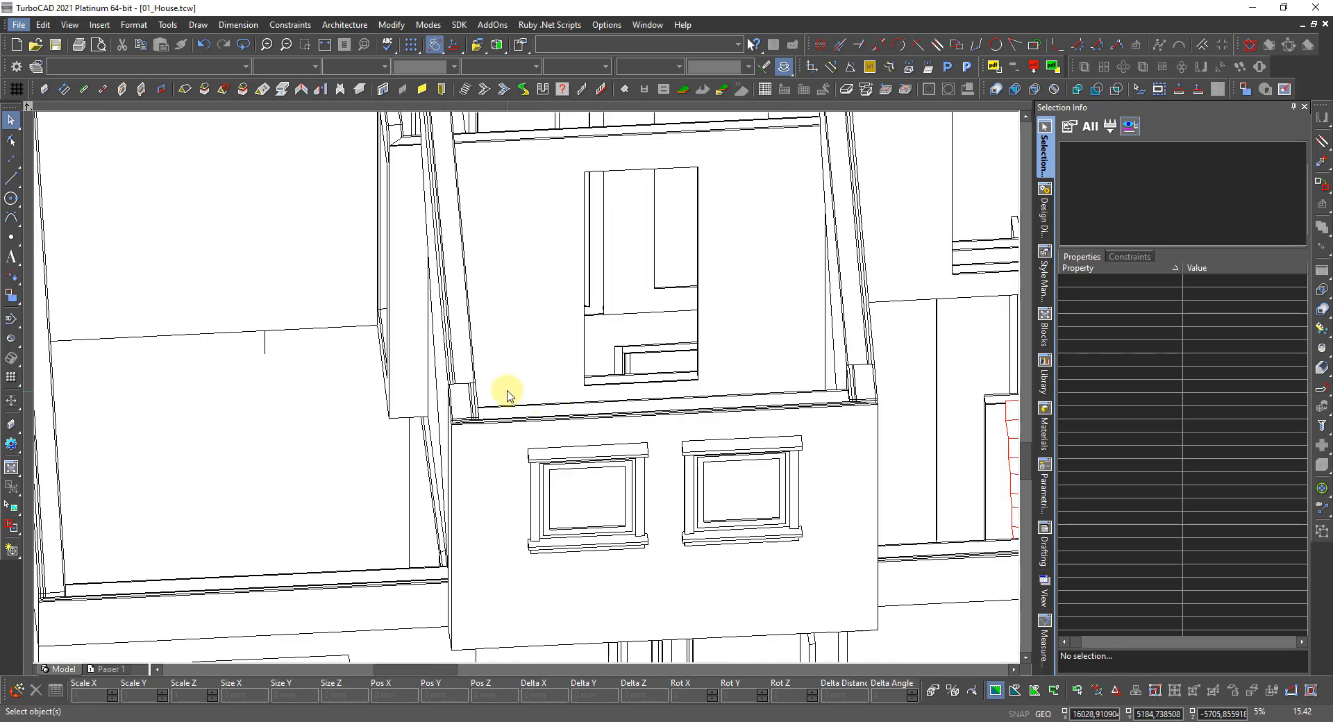
scroll(550, 381, "down", 2)
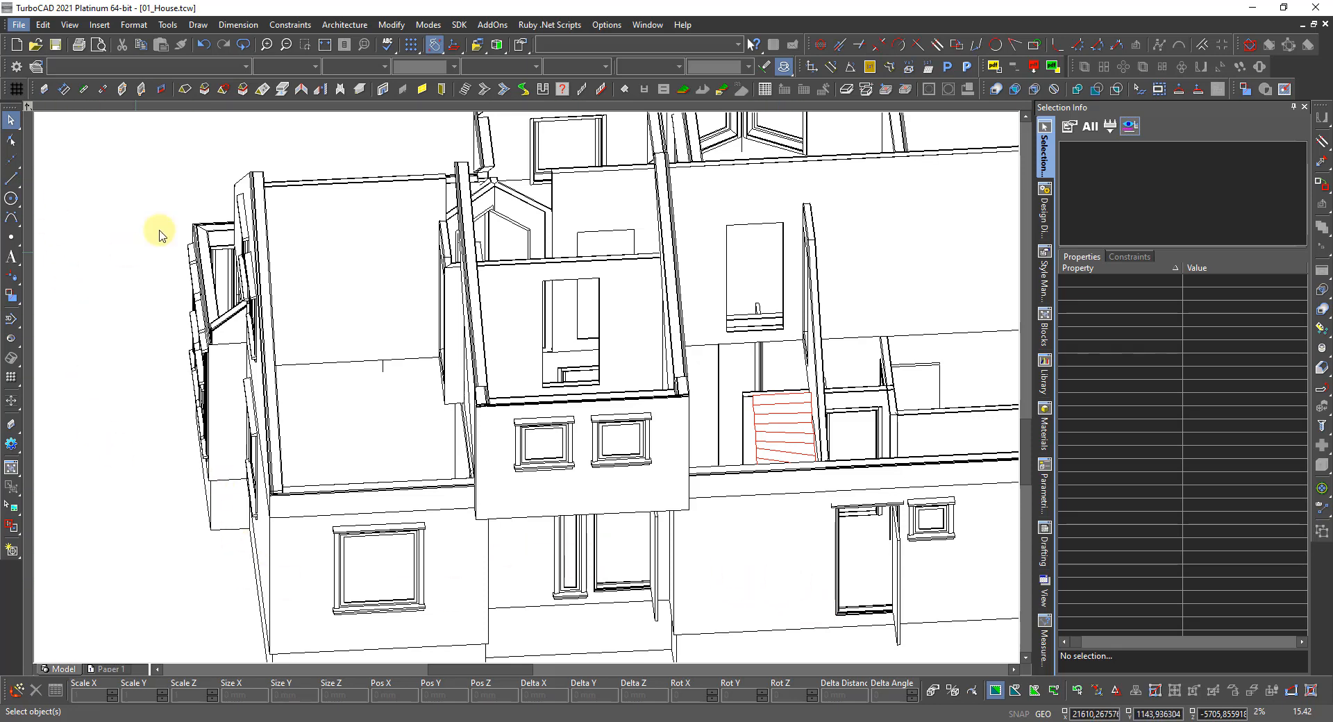
Check the properties of an upper-floor interior wall and of the low ExstWall_2 exterior wall, leaving nothing selected
left_click(339, 189)
left_click(363, 201)
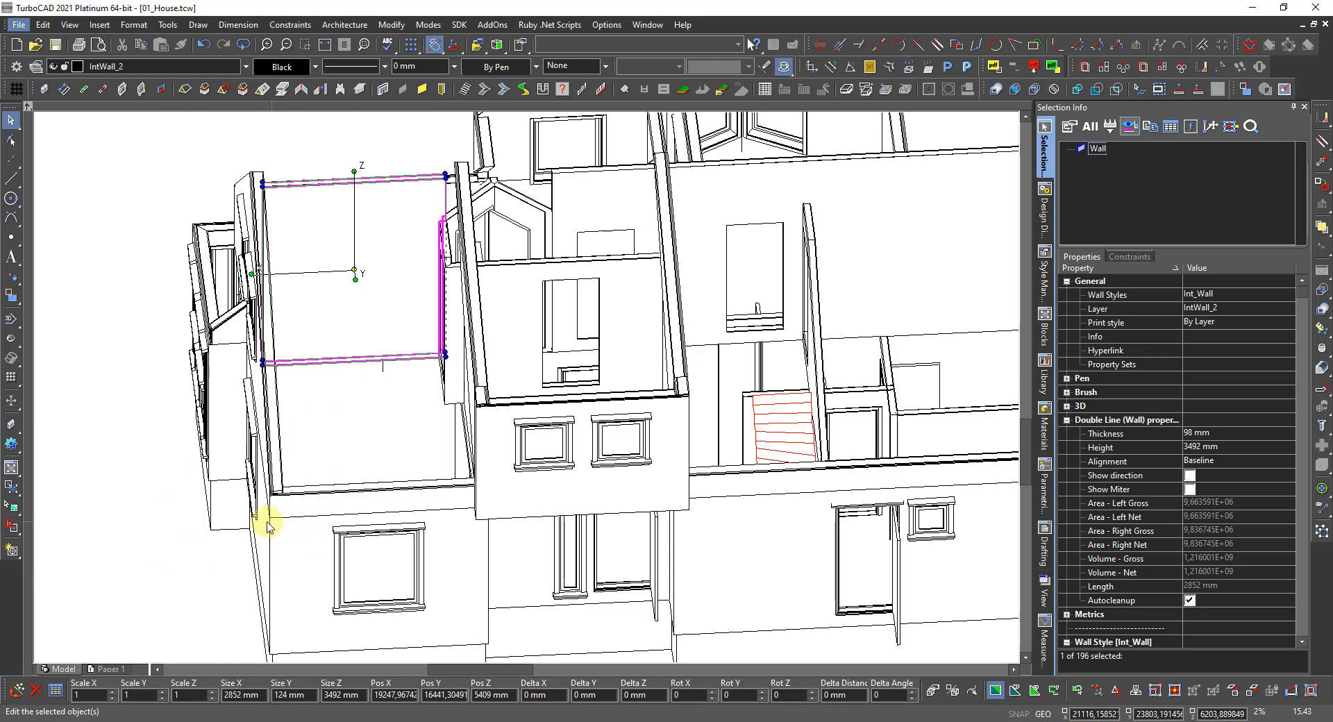
middle_click_drag(262, 521, 775, 549)
scroll(514, 460, "up", 5)
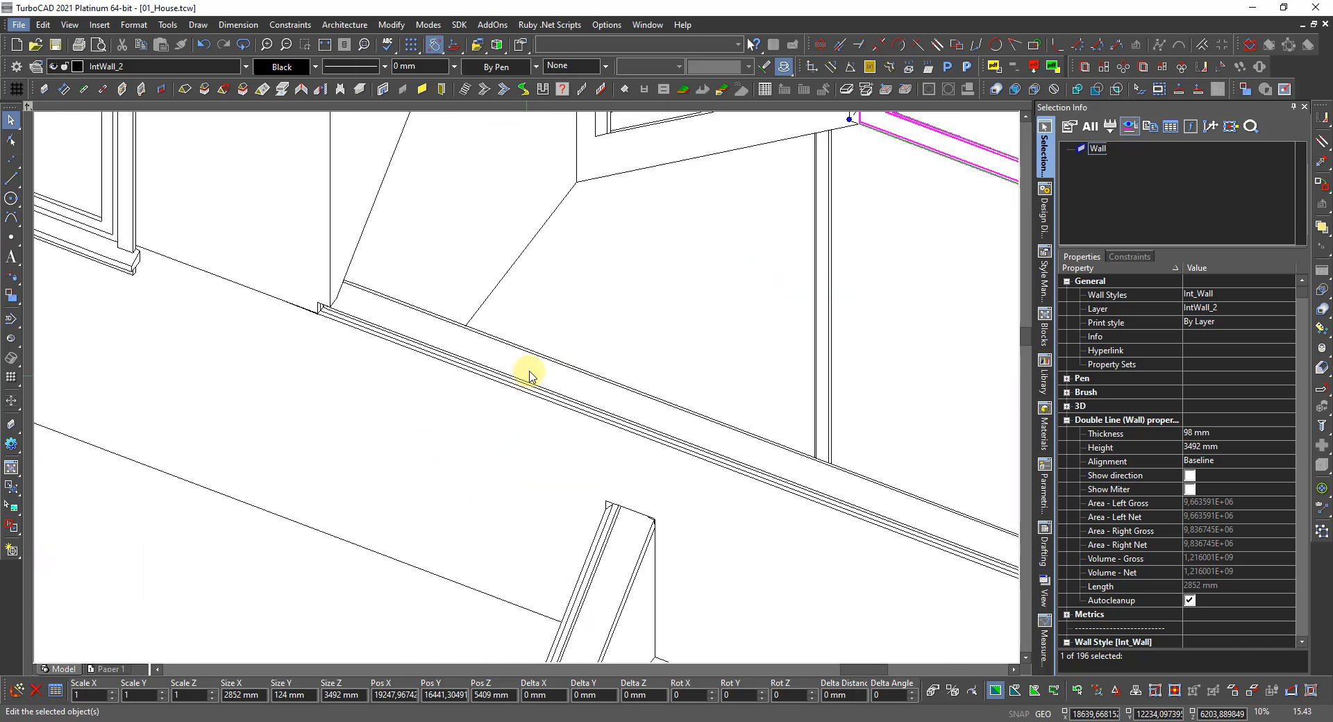
left_click(534, 410)
left_click(555, 411)
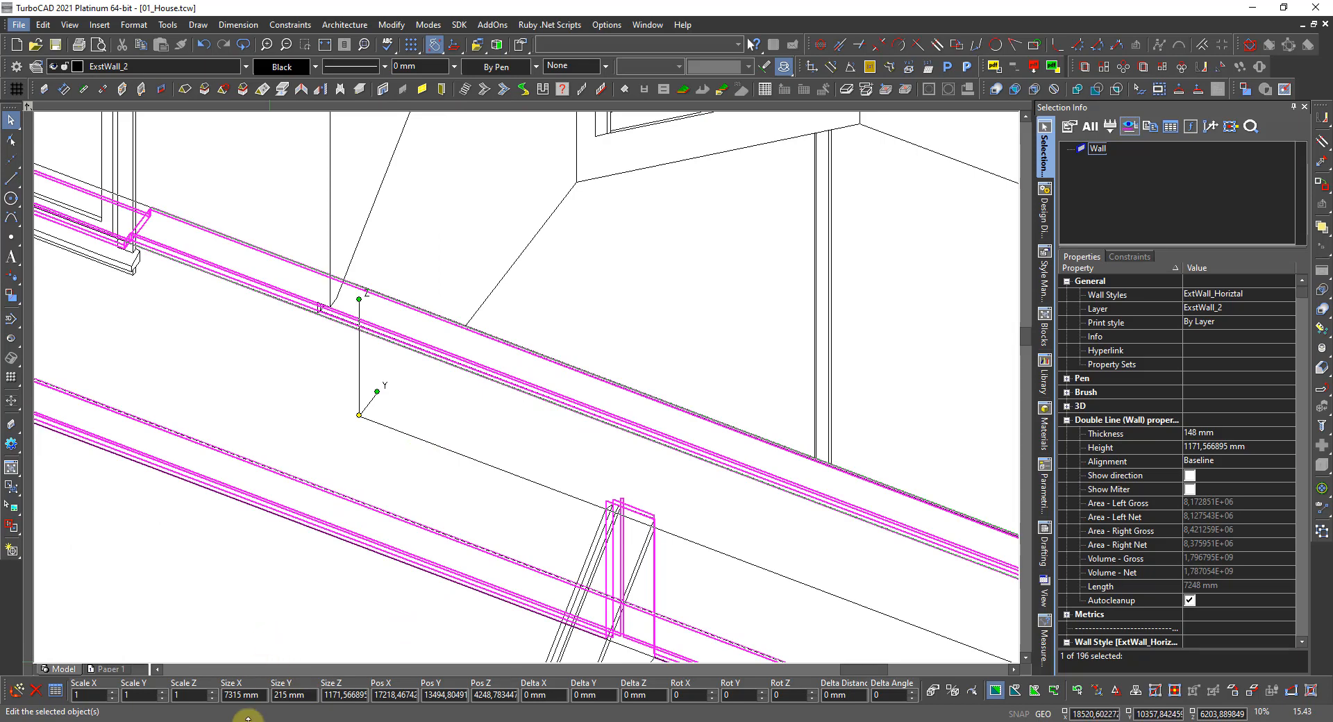
scroll(254, 682, "down", 3)
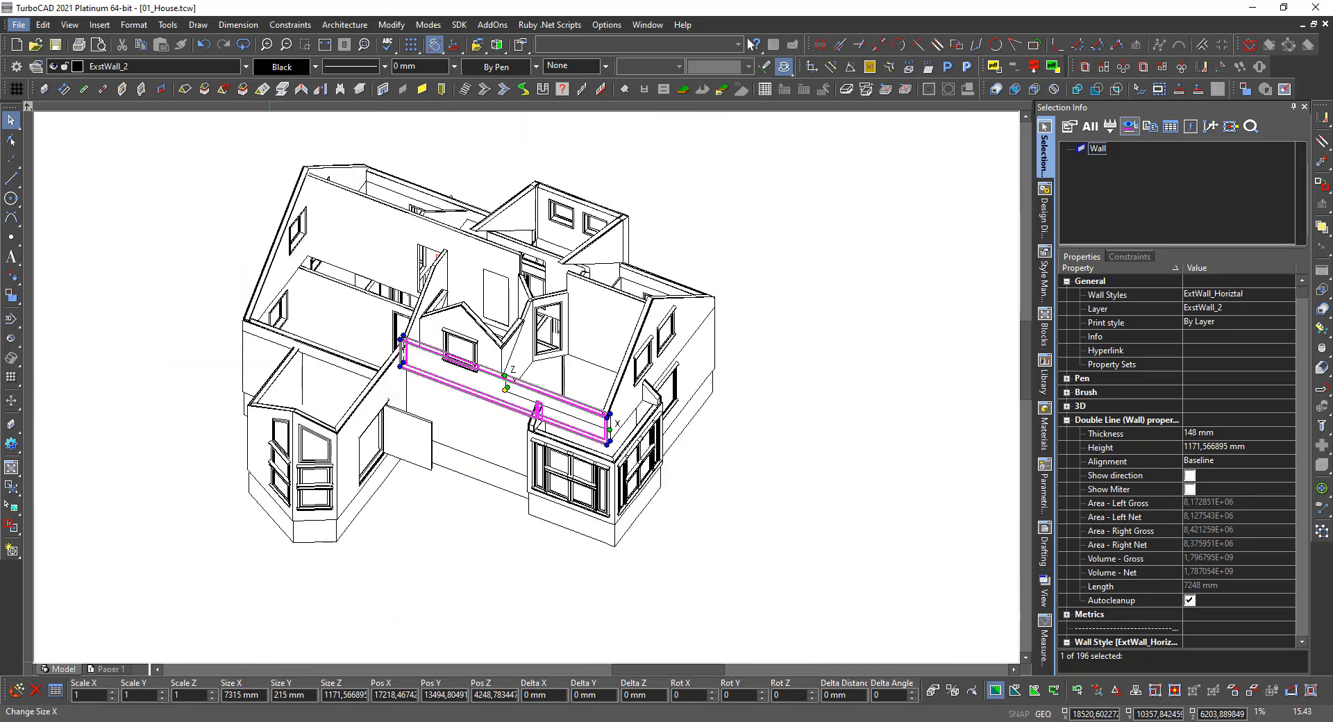
left_click(625, 618)
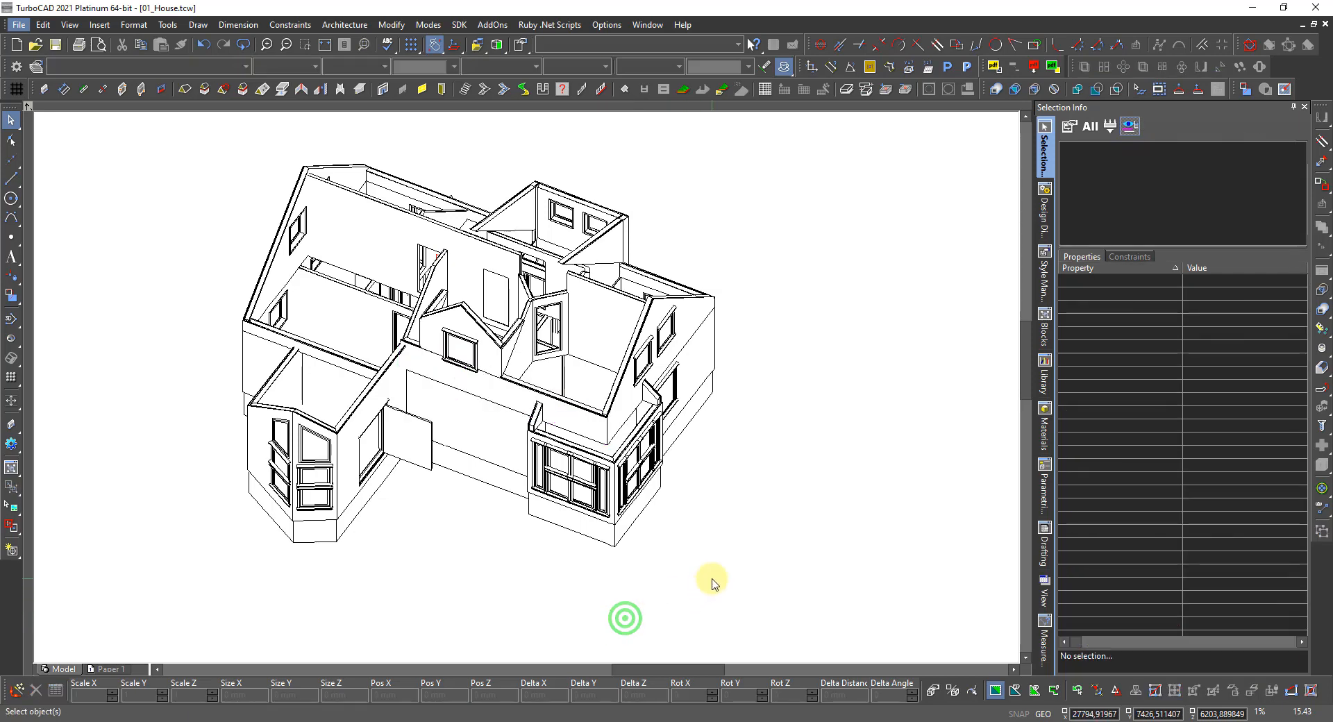
Switch to the calculator to subtract 95 from 215 and divide the result by 2, and return to the drawing
scroll(384, 479, "up", 3)
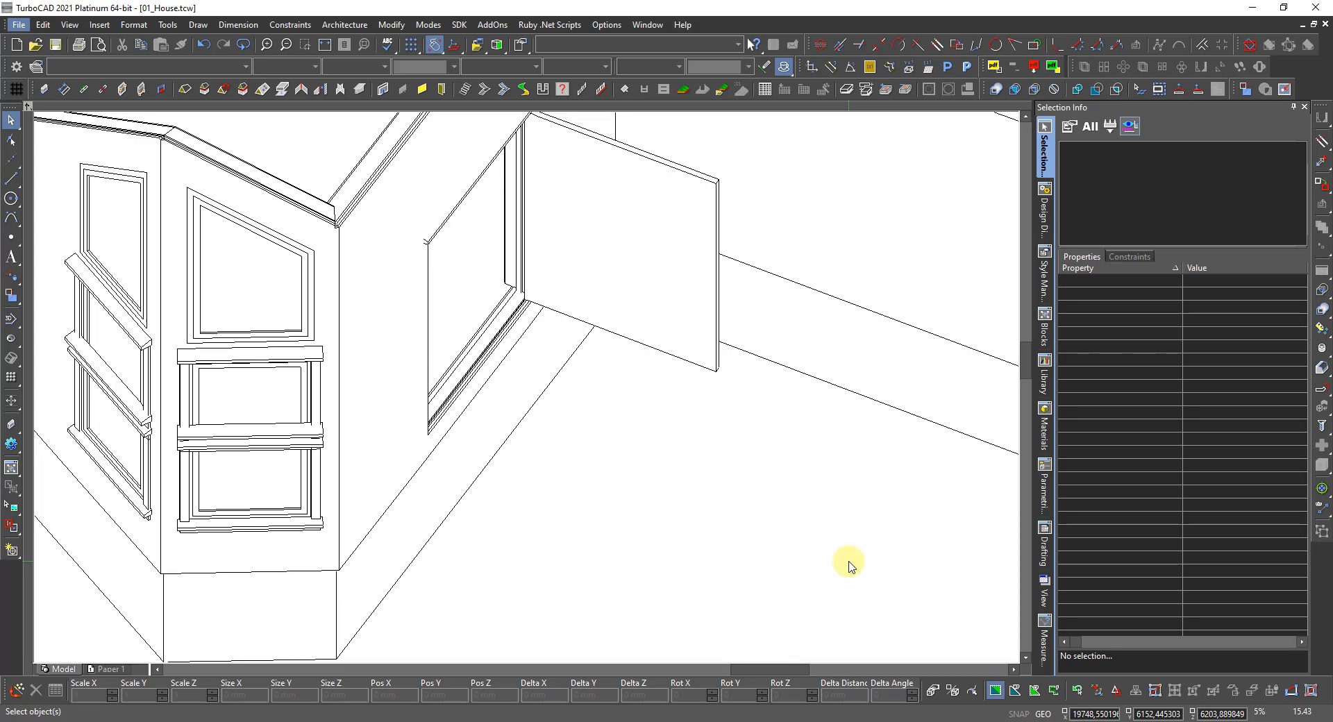
key("alt+Tab")
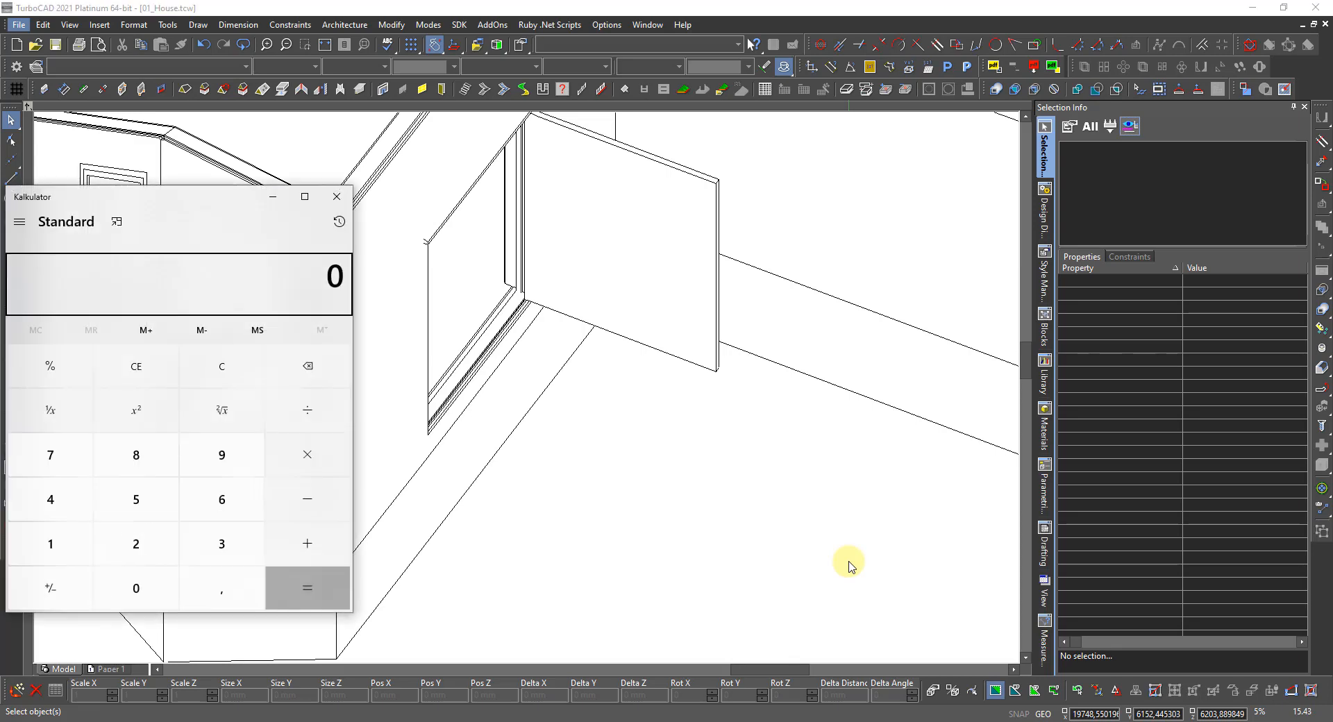
type("215")
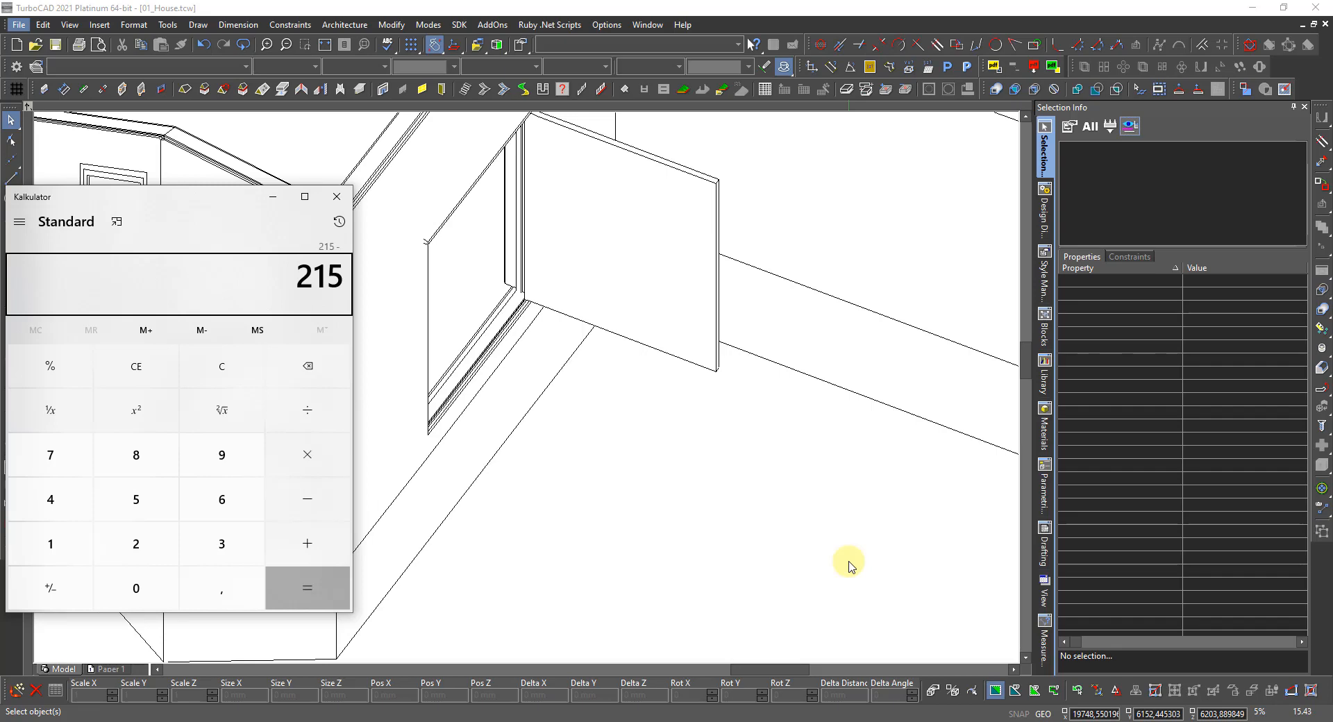
key("Return")
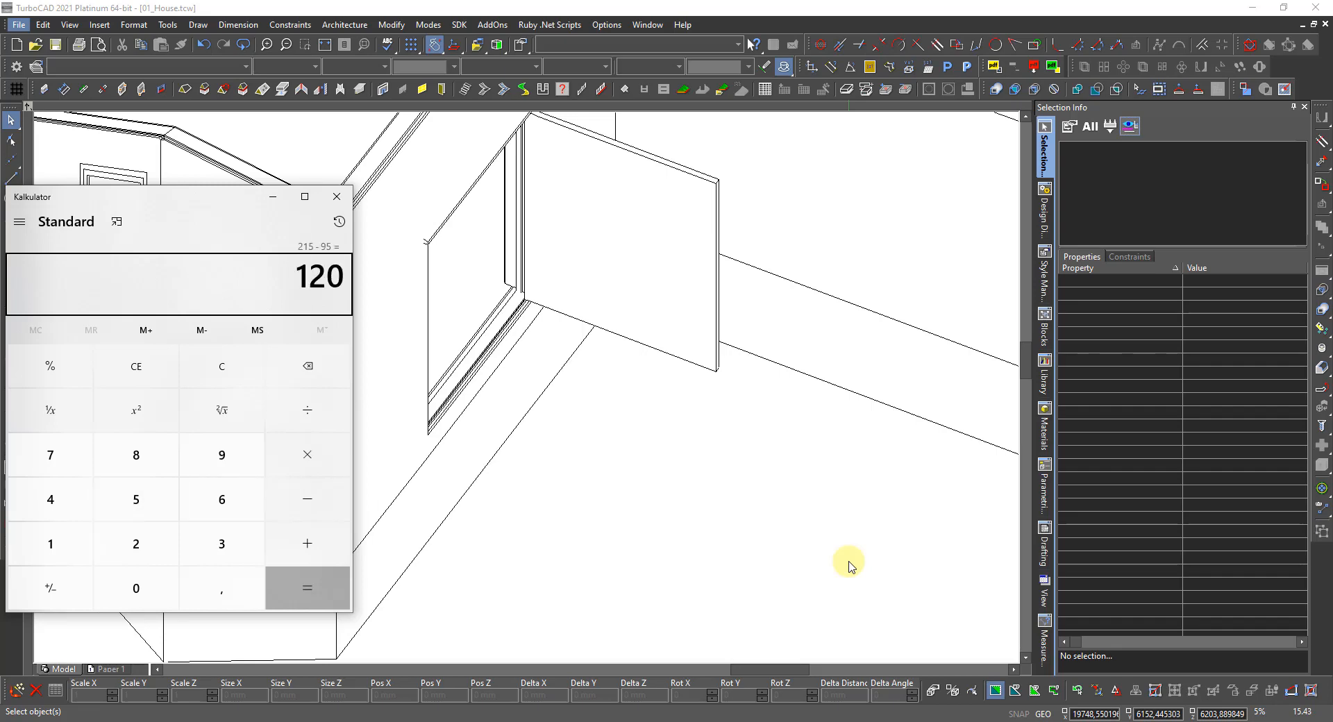
key("slash")
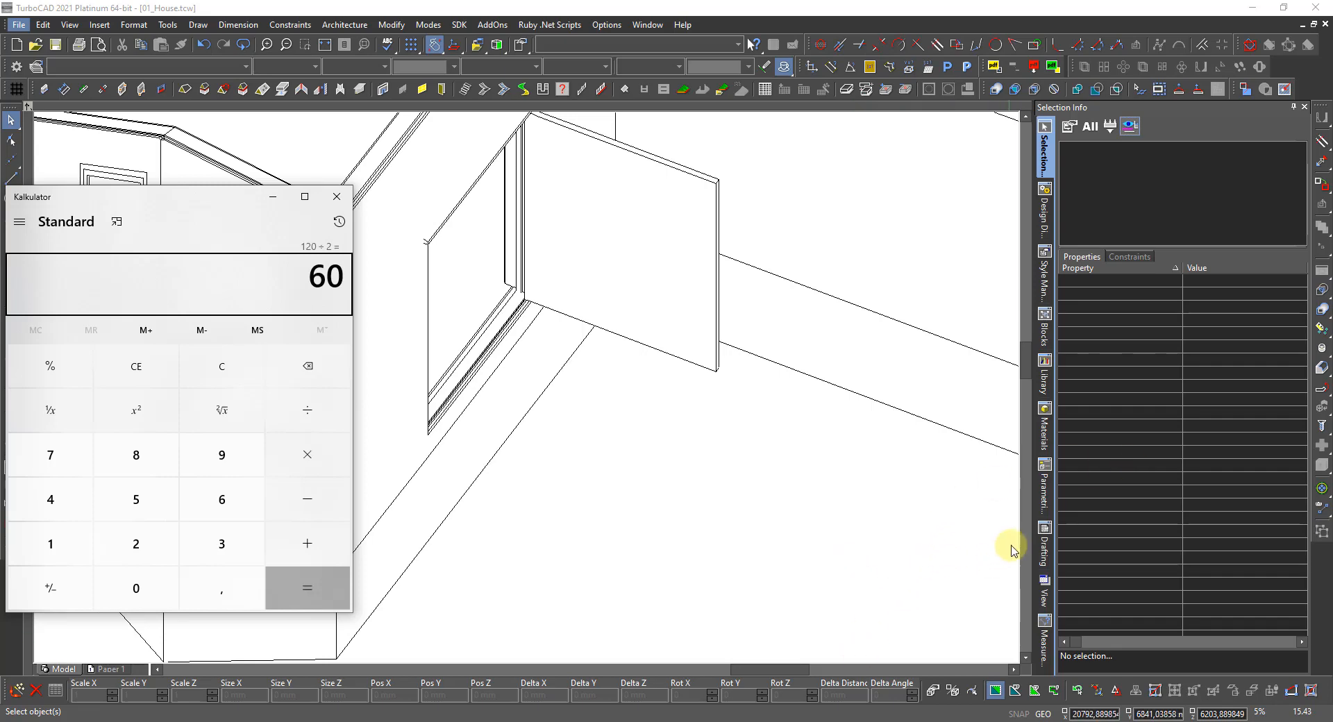
left_click(726, 532)
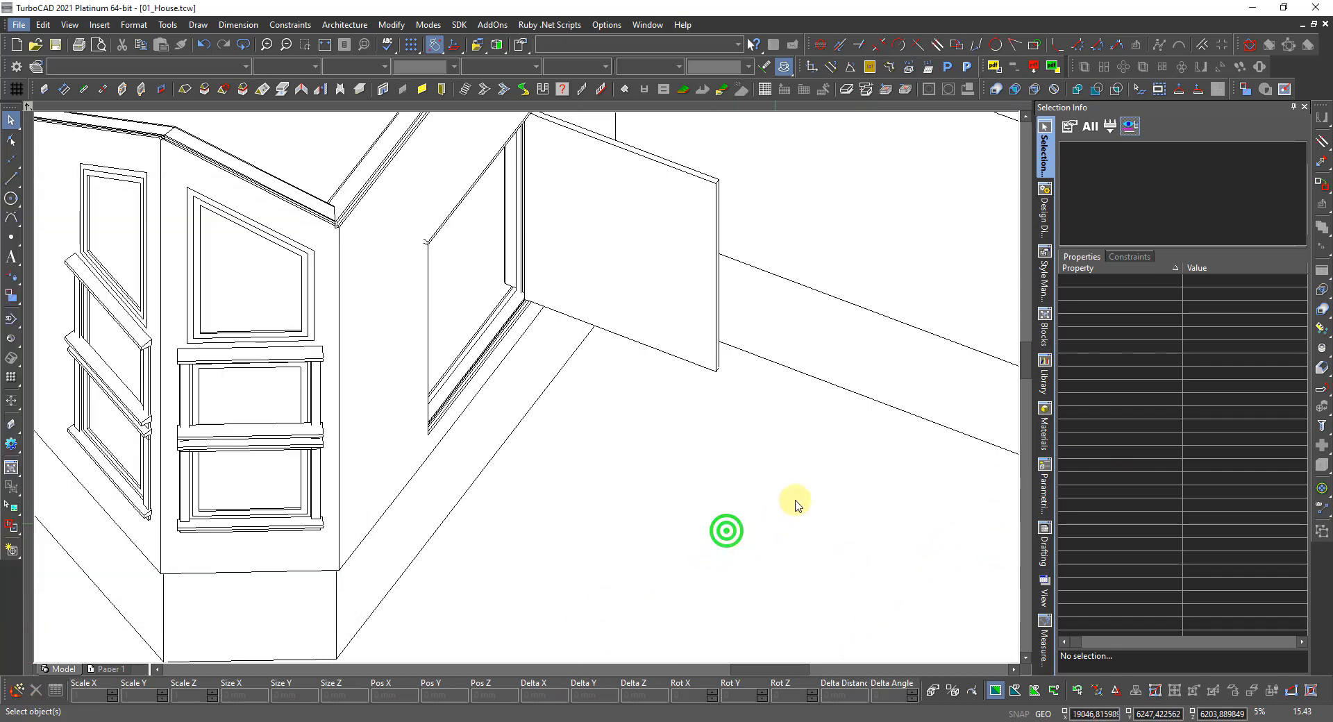
Select all doors on the ExtDoor_1 layer and bring up their shared properties as one group
left_click(1043, 208)
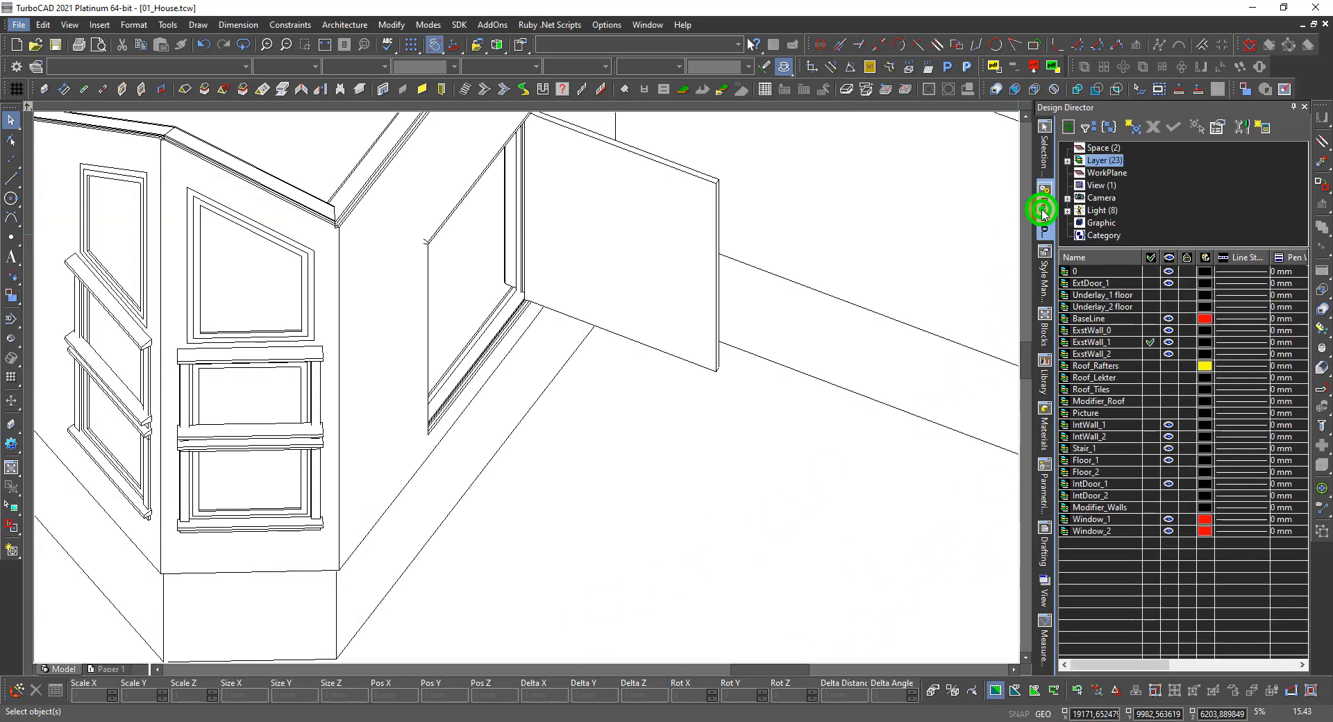
left_click(1096, 284)
right_click(1096, 284)
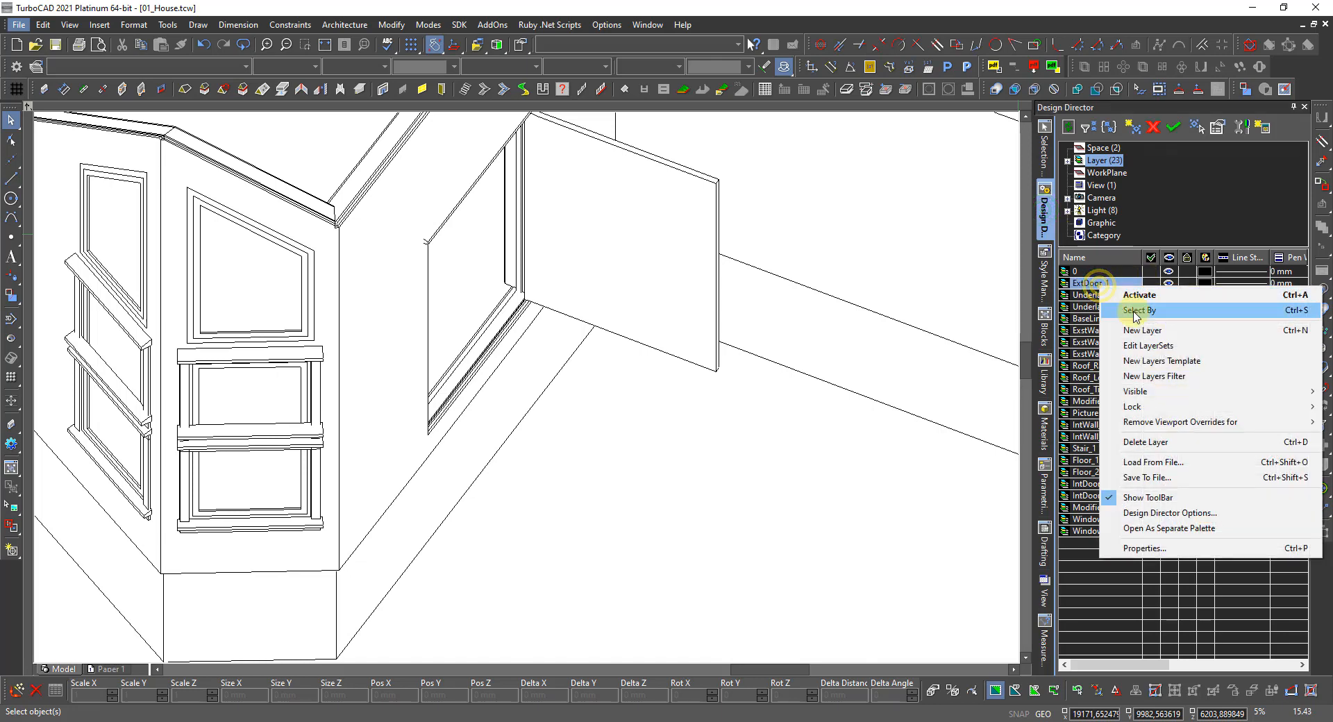
left_click(1134, 310)
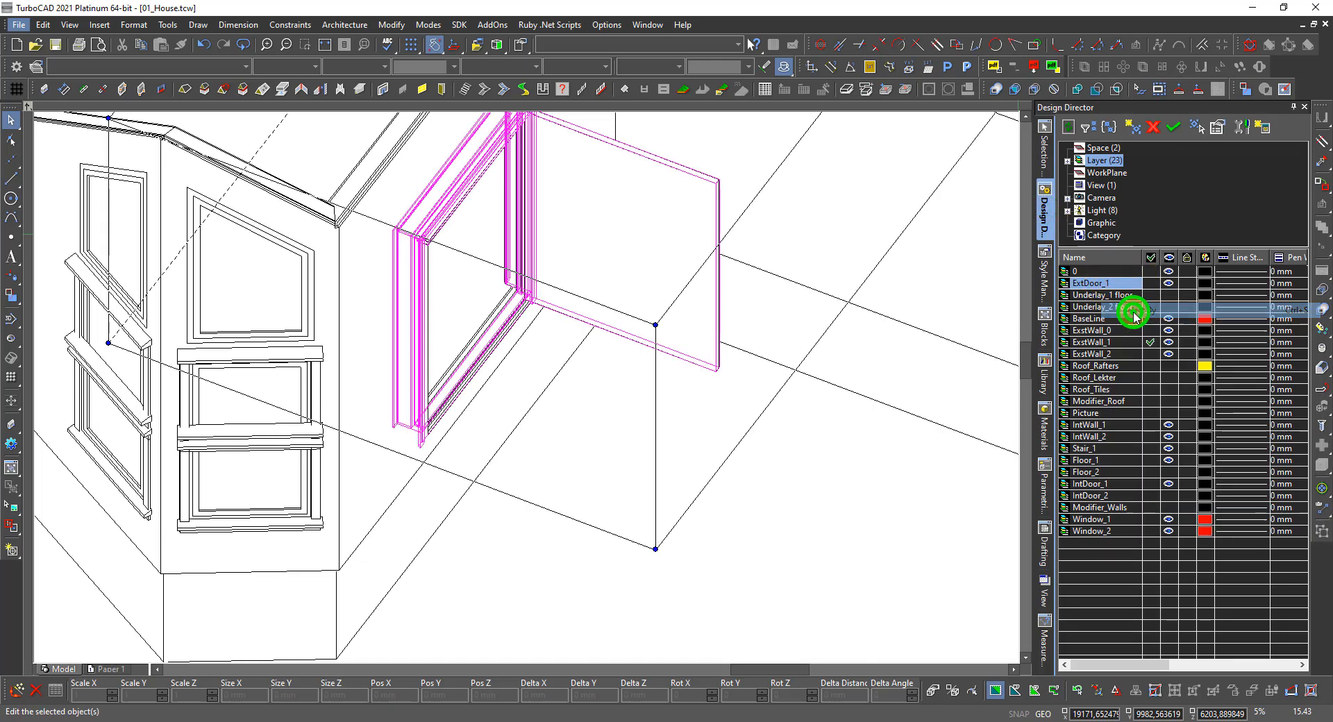
left_click(1045, 146)
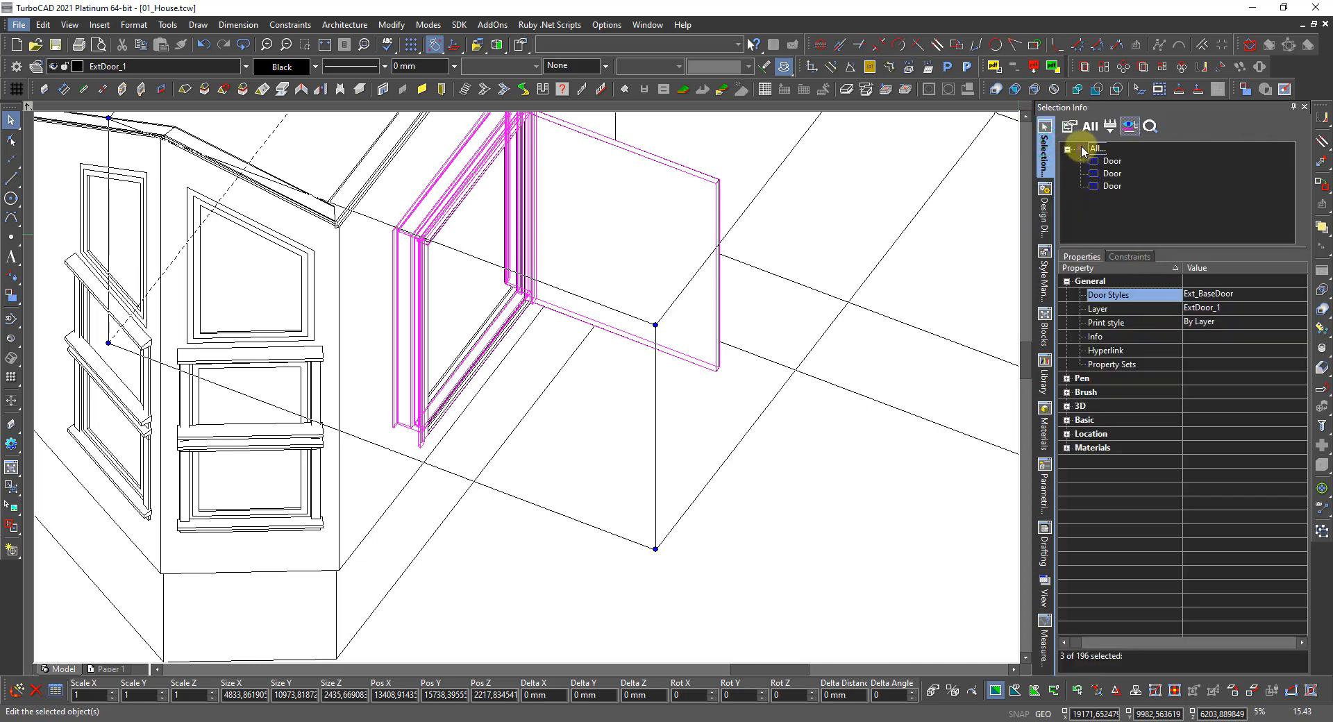
left_click(1067, 149)
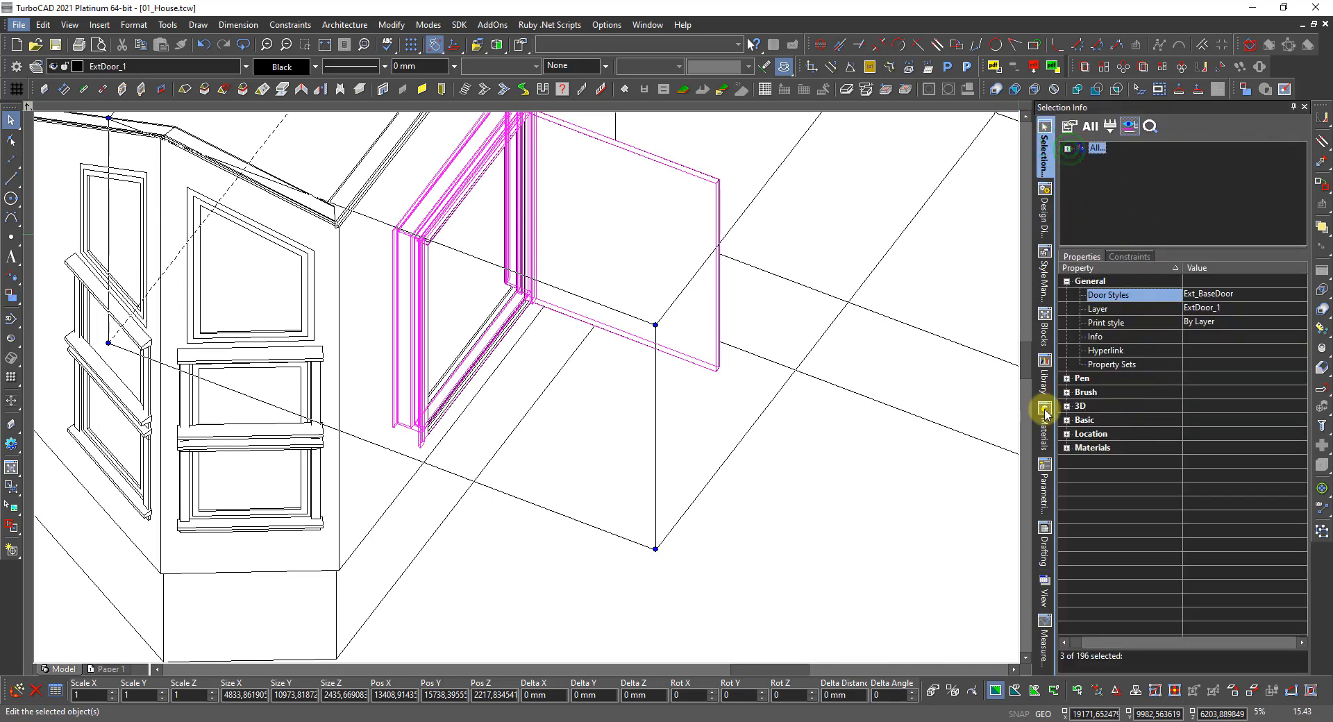
Set the frame inset of the three selected exterior doors to -60 mm and clear the selection
left_click(1068, 421)
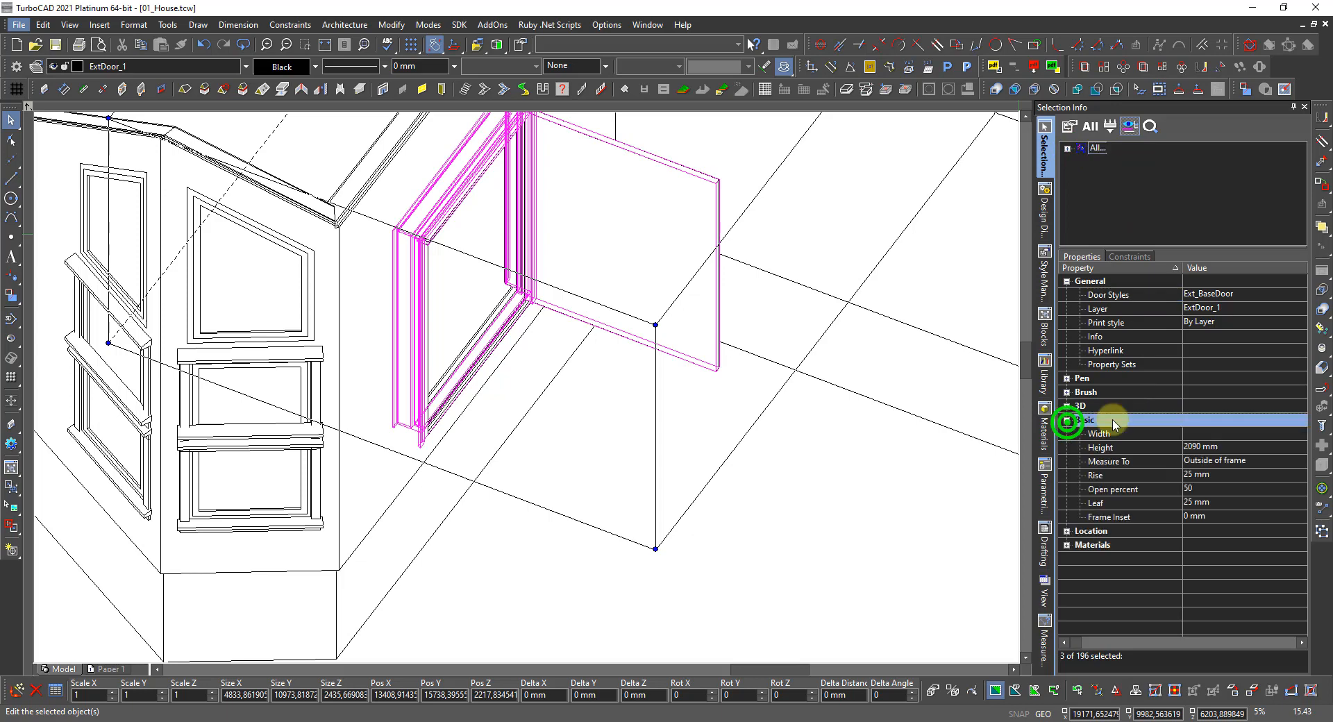
left_click(1194, 517)
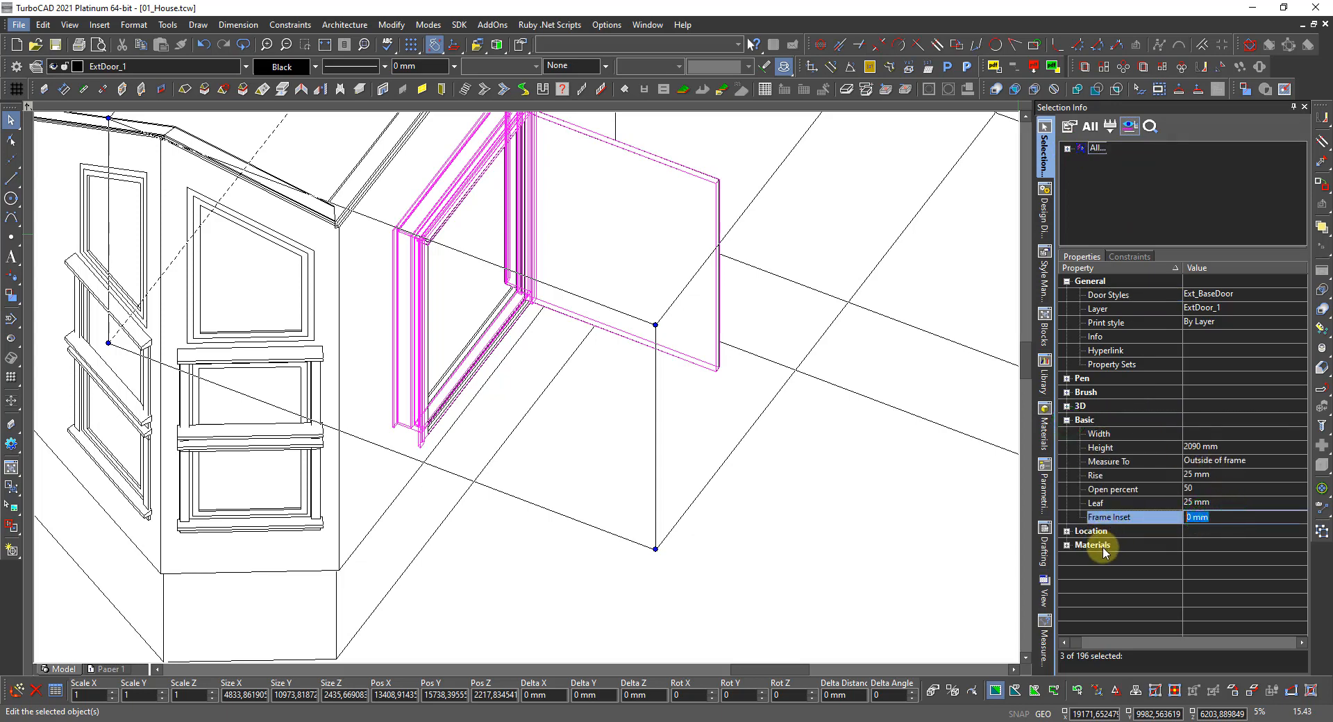
key("Return")
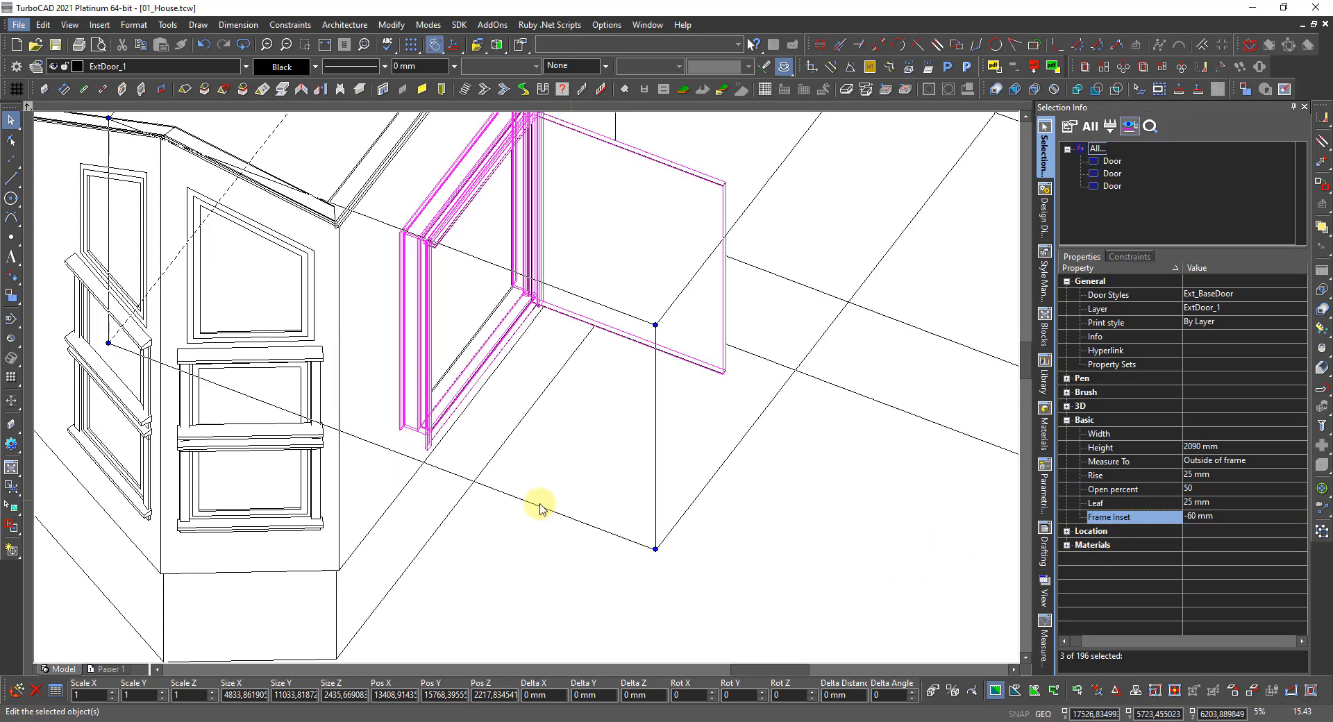
left_click(409, 481)
Show the house in the World Plan view at the left outer corner of the two-window dormer
scroll(446, 476, "down", 3)
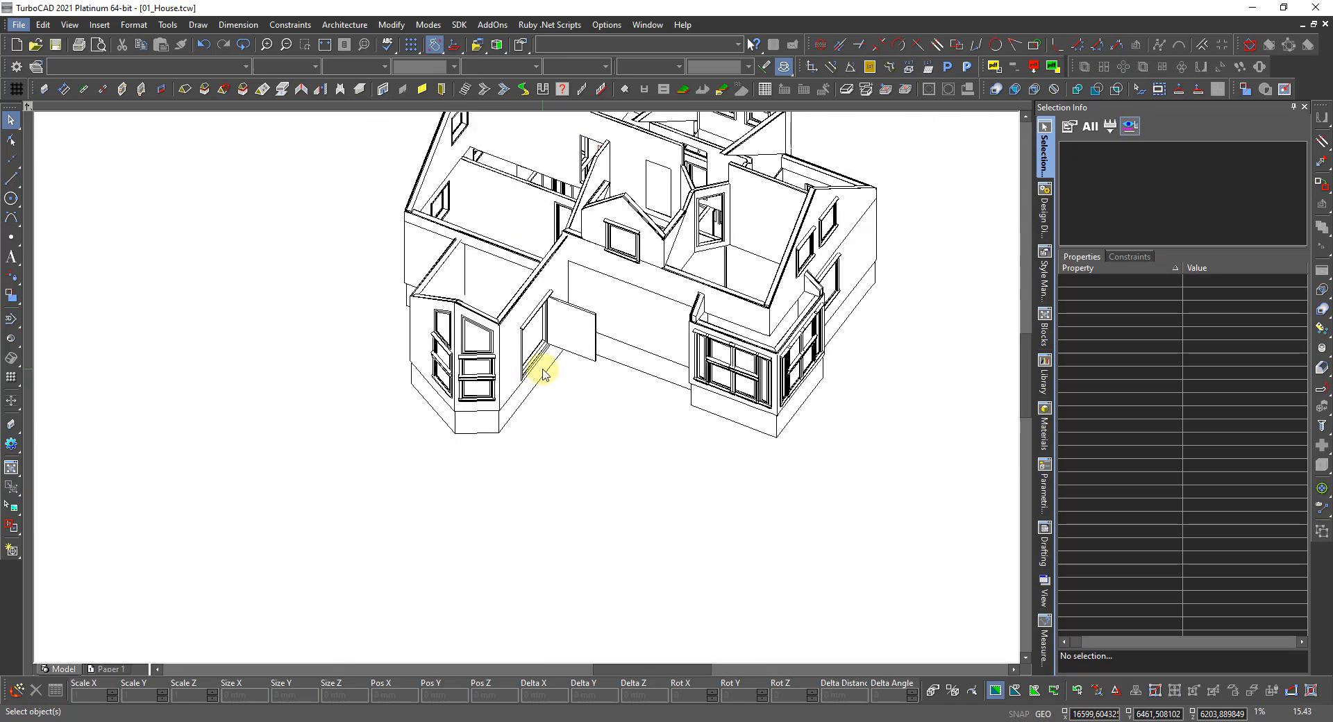
middle_click_drag(819, 368, 604, 378, "shift")
scroll(723, 396, "up", 4)
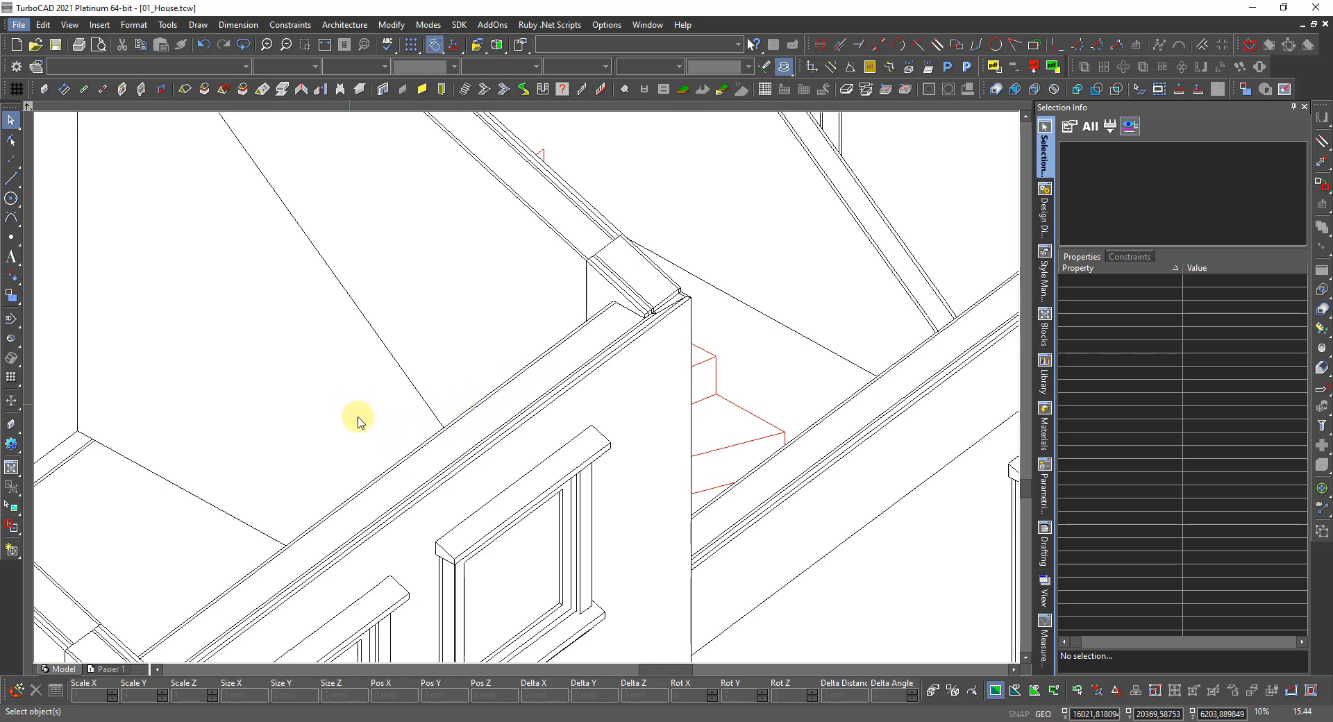
scroll(521, 387, "down", 3)
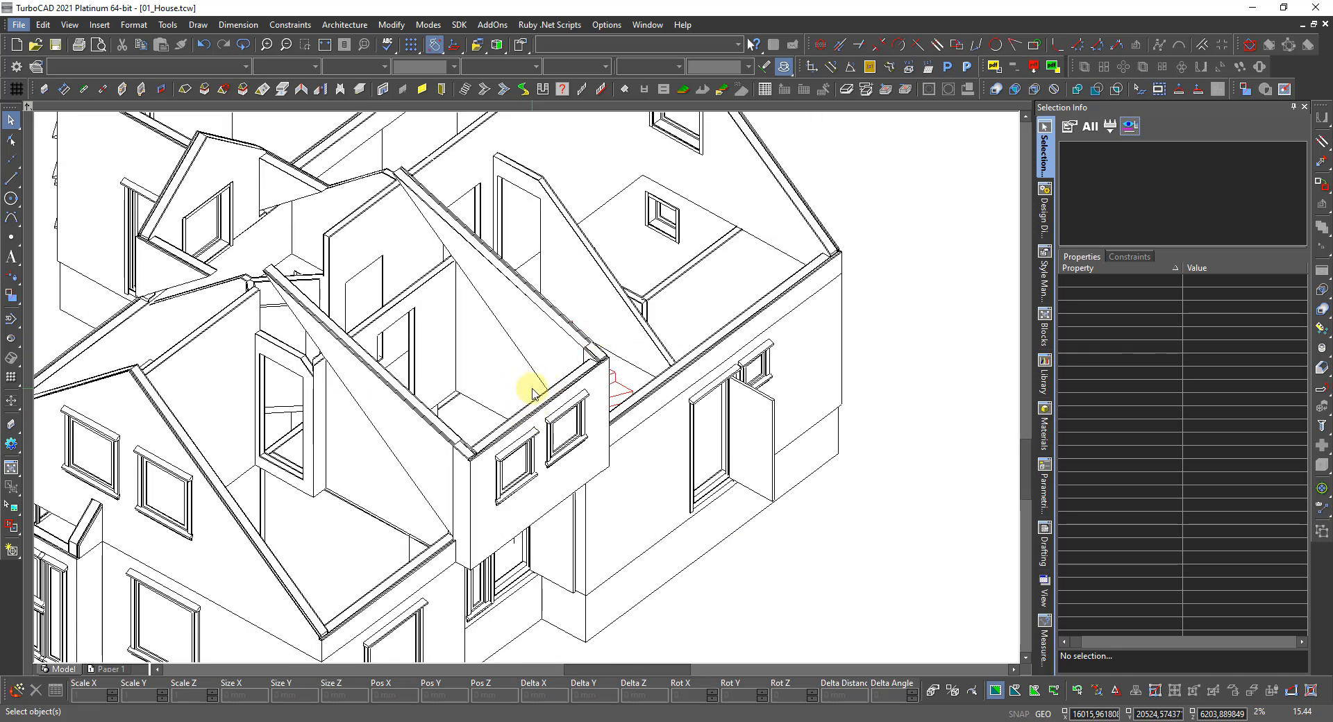
right_click(517, 378)
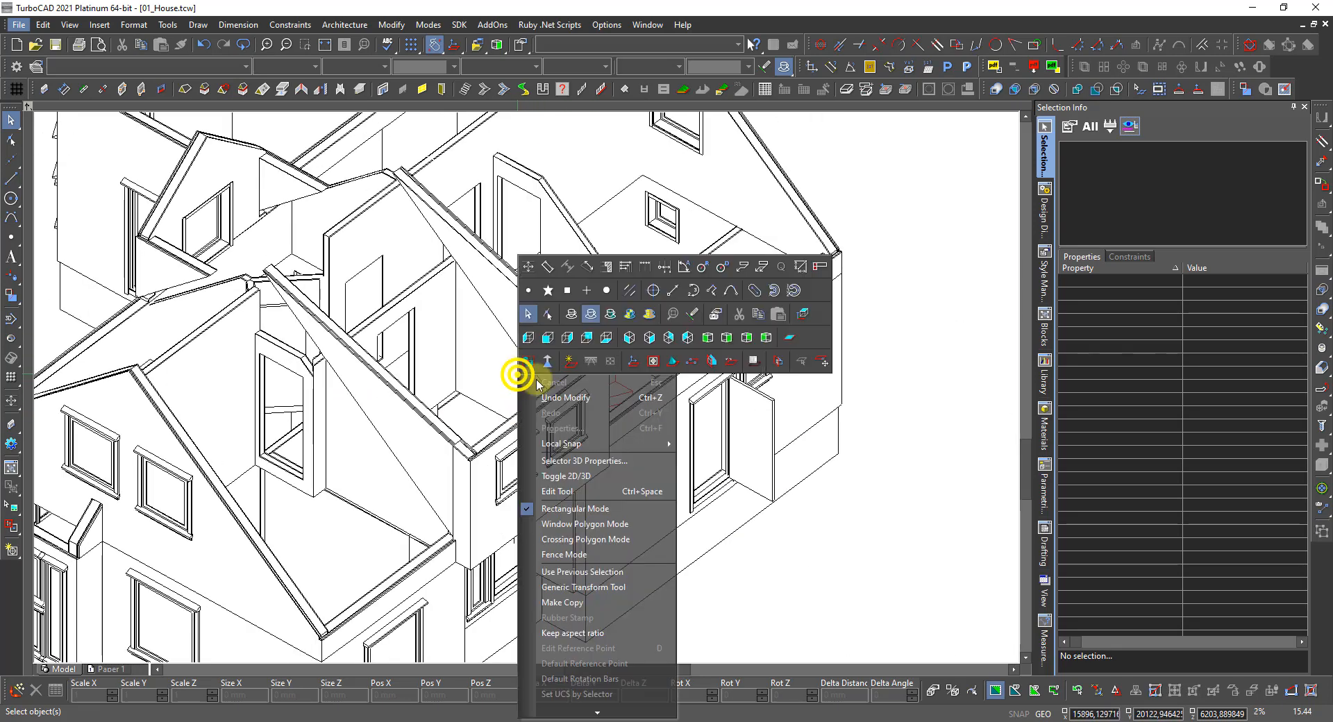
left_click(804, 315)
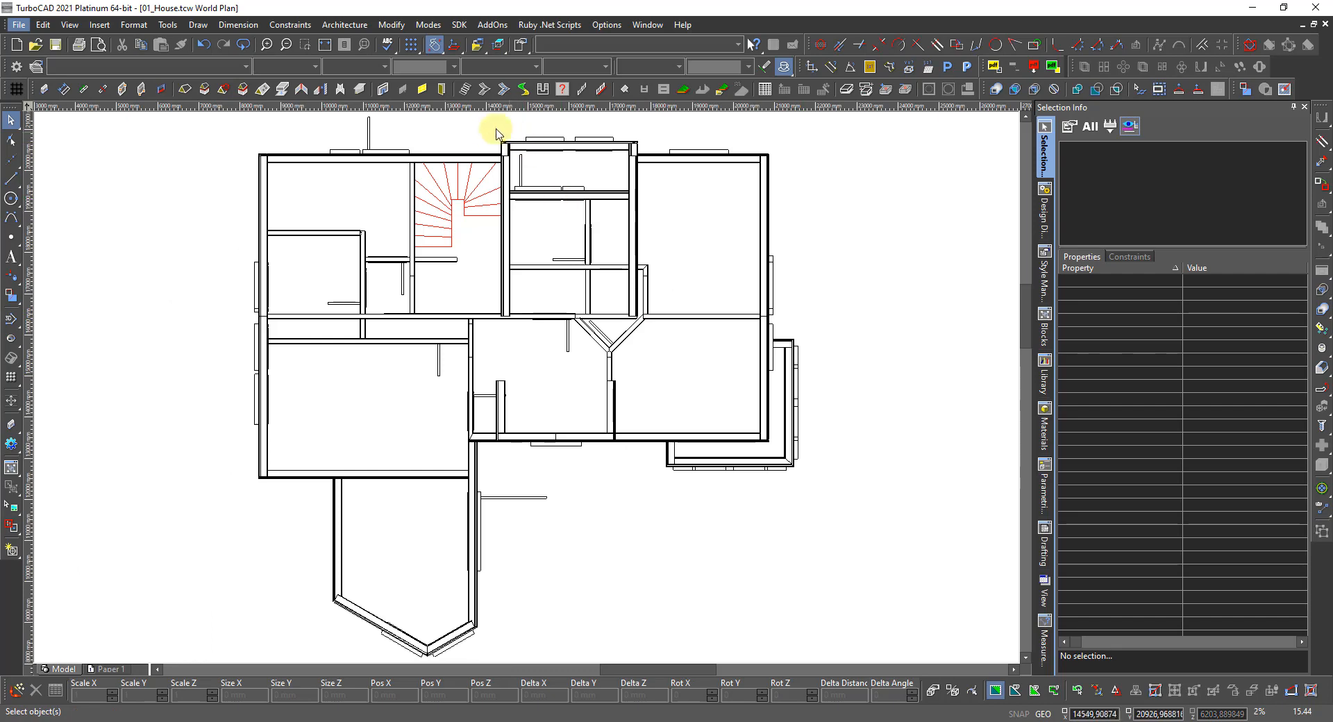
scroll(496, 125, "up", 2)
scroll(526, 390, "up", 2)
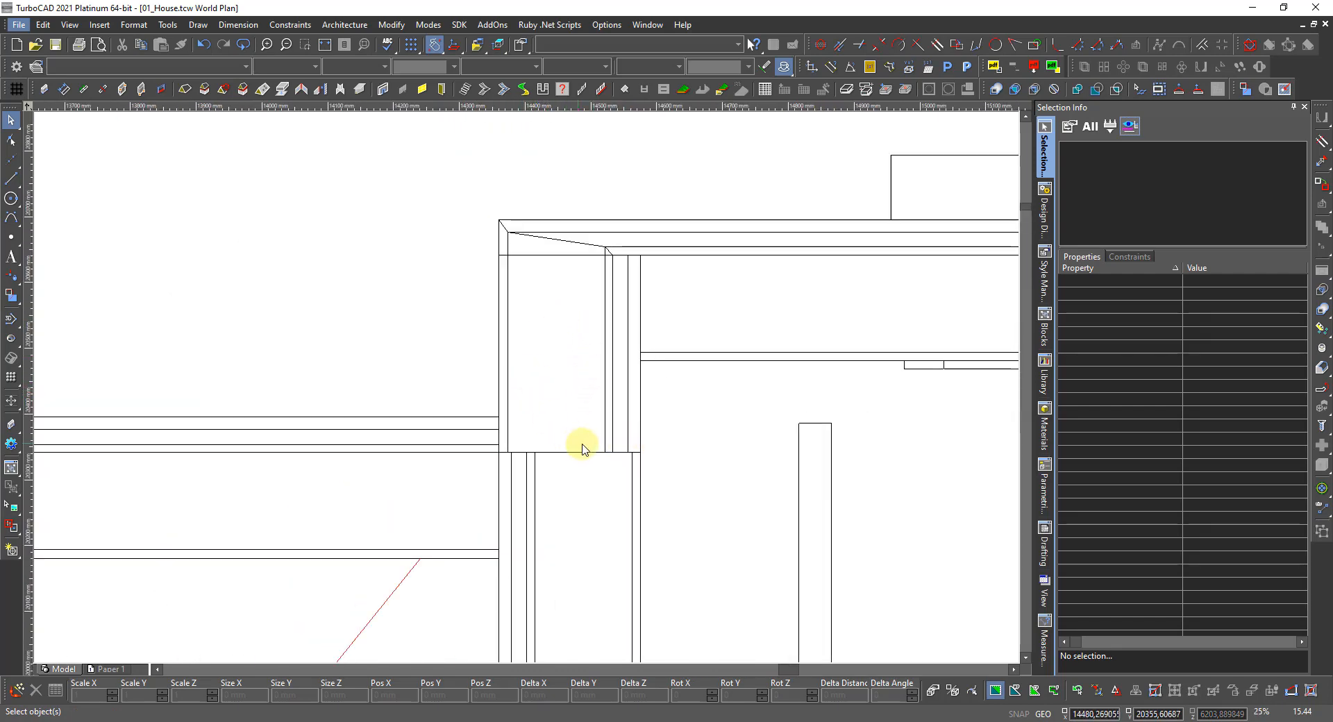
Switch the plan view from hidden-line to wireframe display
right_click(410, 270)
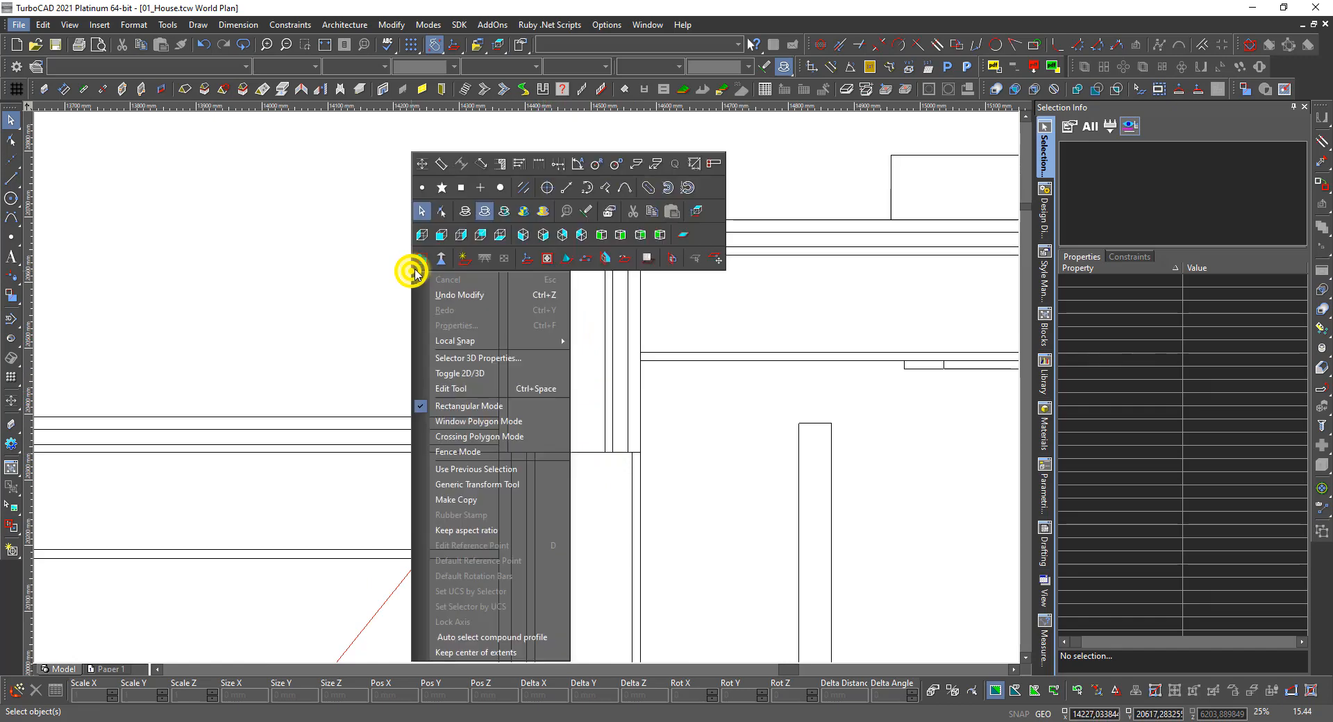
left_click(336, 214)
right_click(336, 213)
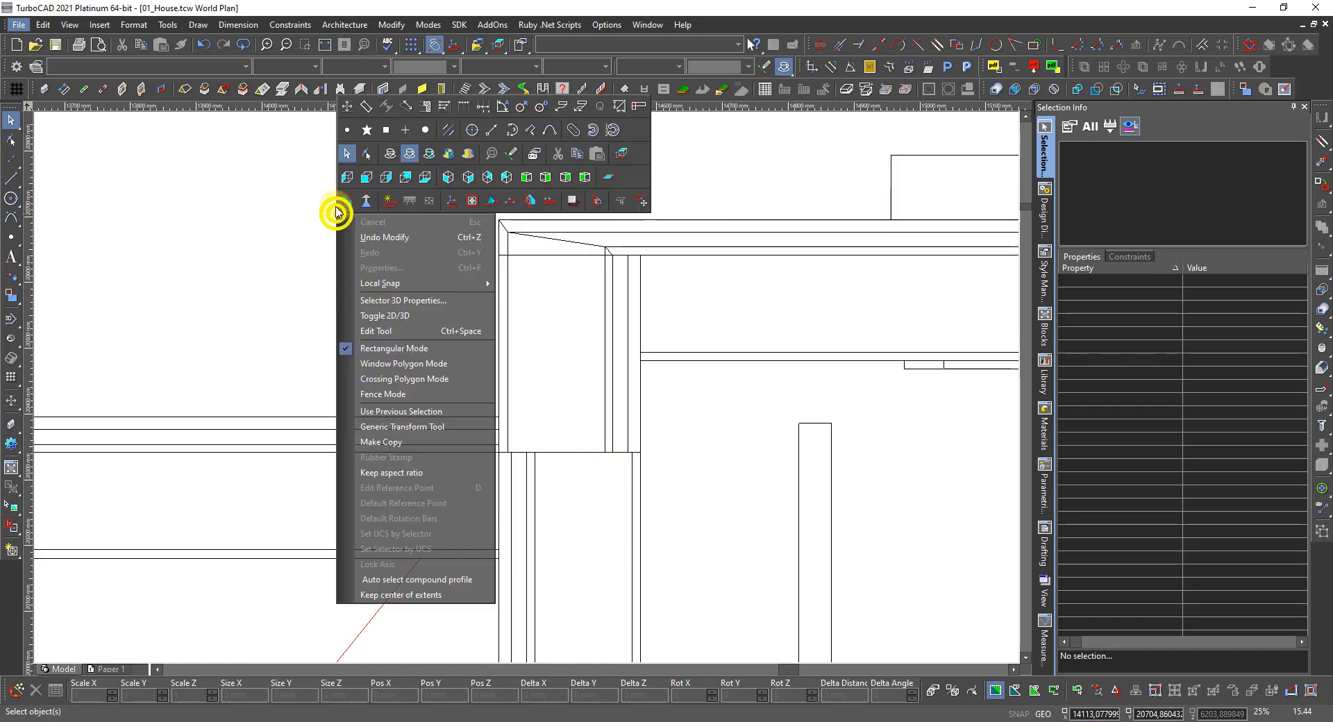
left_click(390, 153)
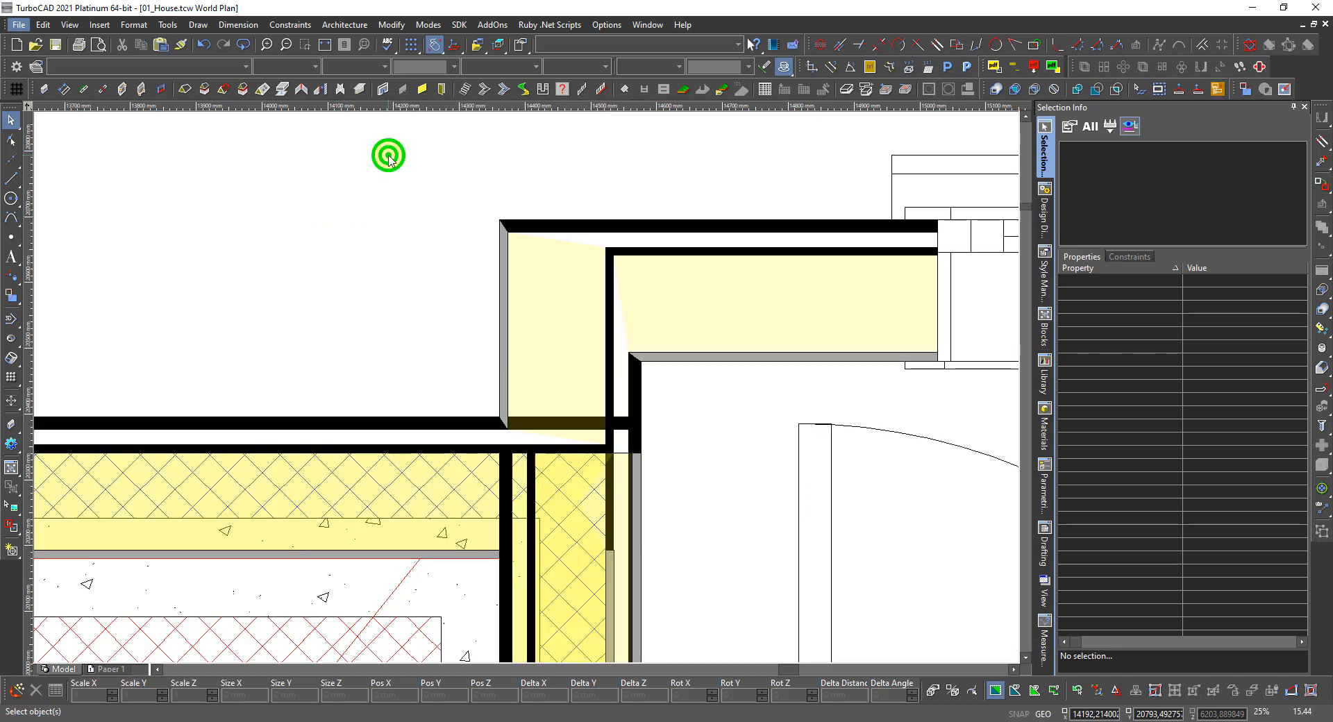
Edit the short left side wall of the two-window dormer with the Edit Tool and flip its sides
left_click(501, 338)
left_click(345, 296)
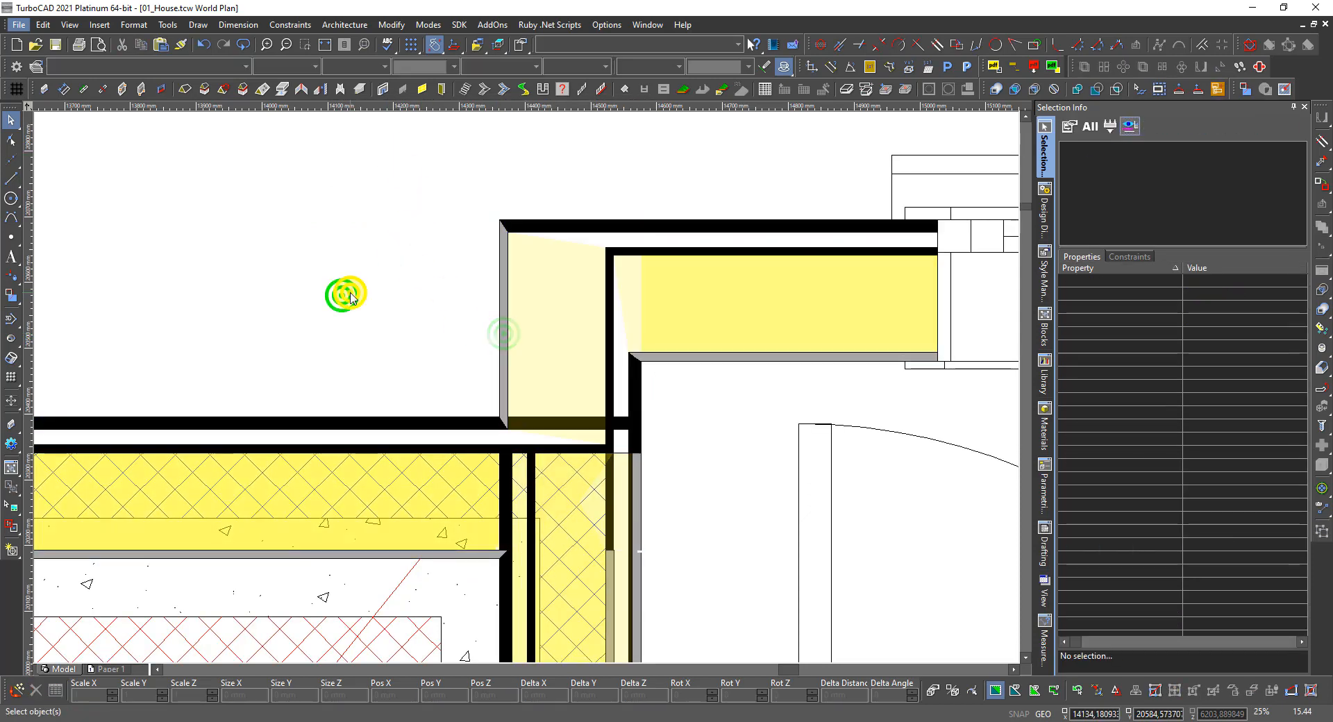
right_click(345, 295)
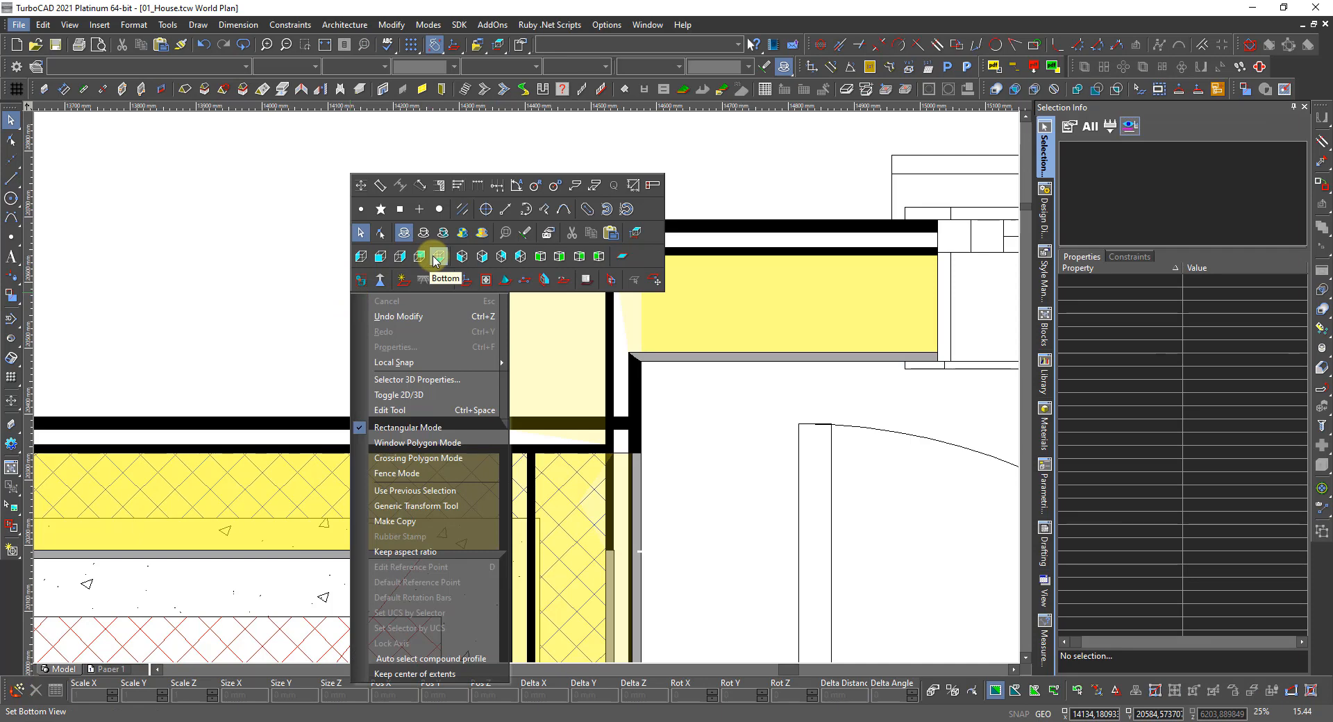
left_click(384, 236)
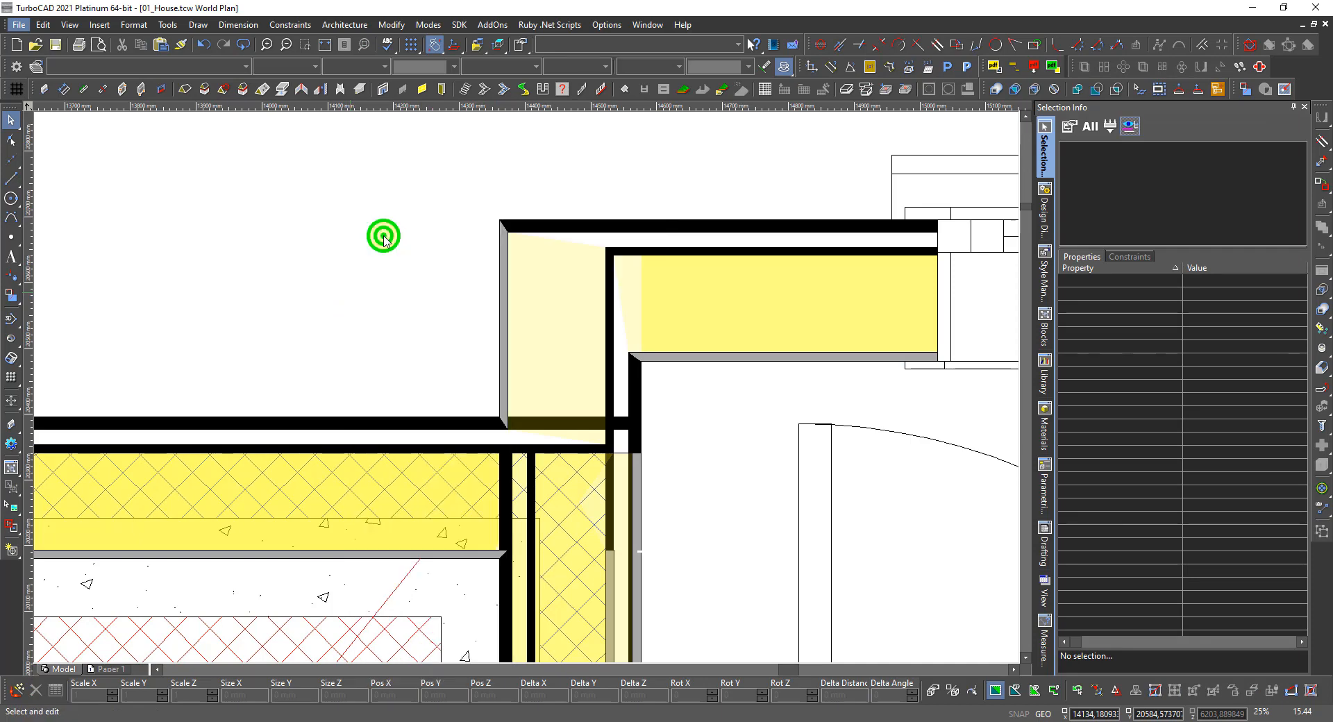
left_click(504, 305)
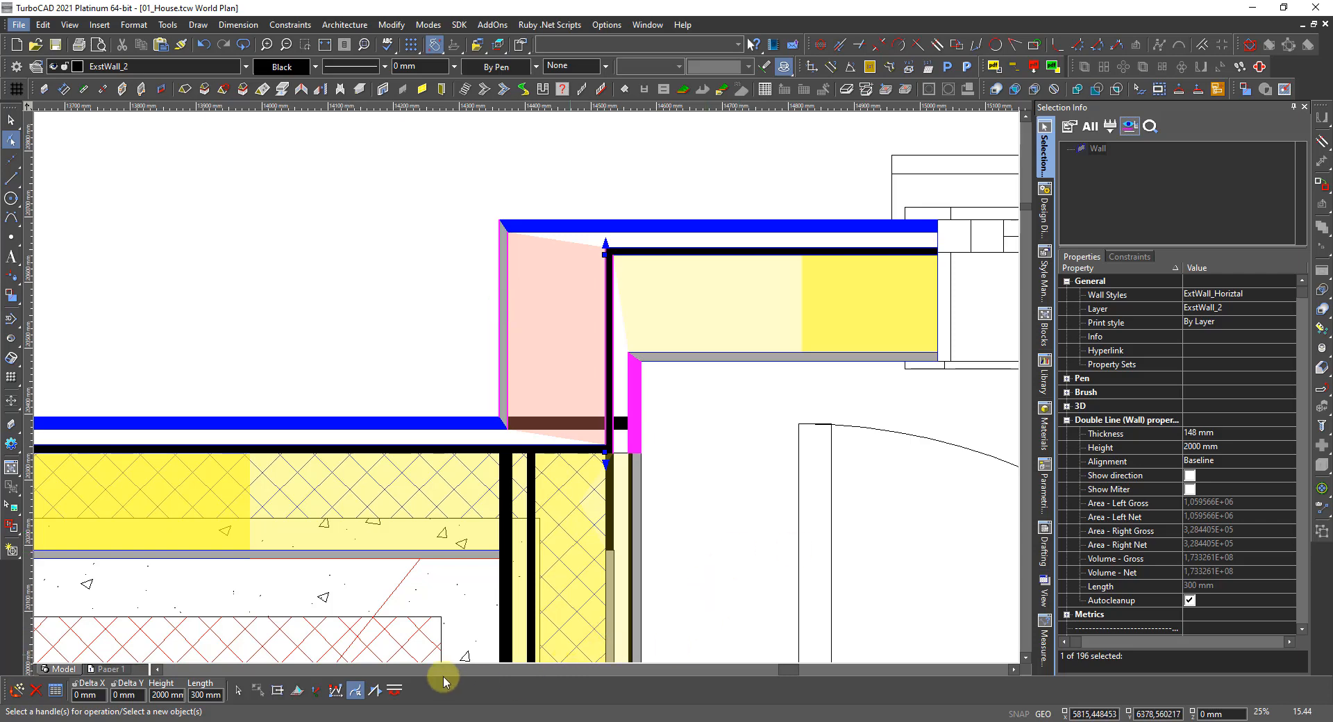
left_click(394, 690)
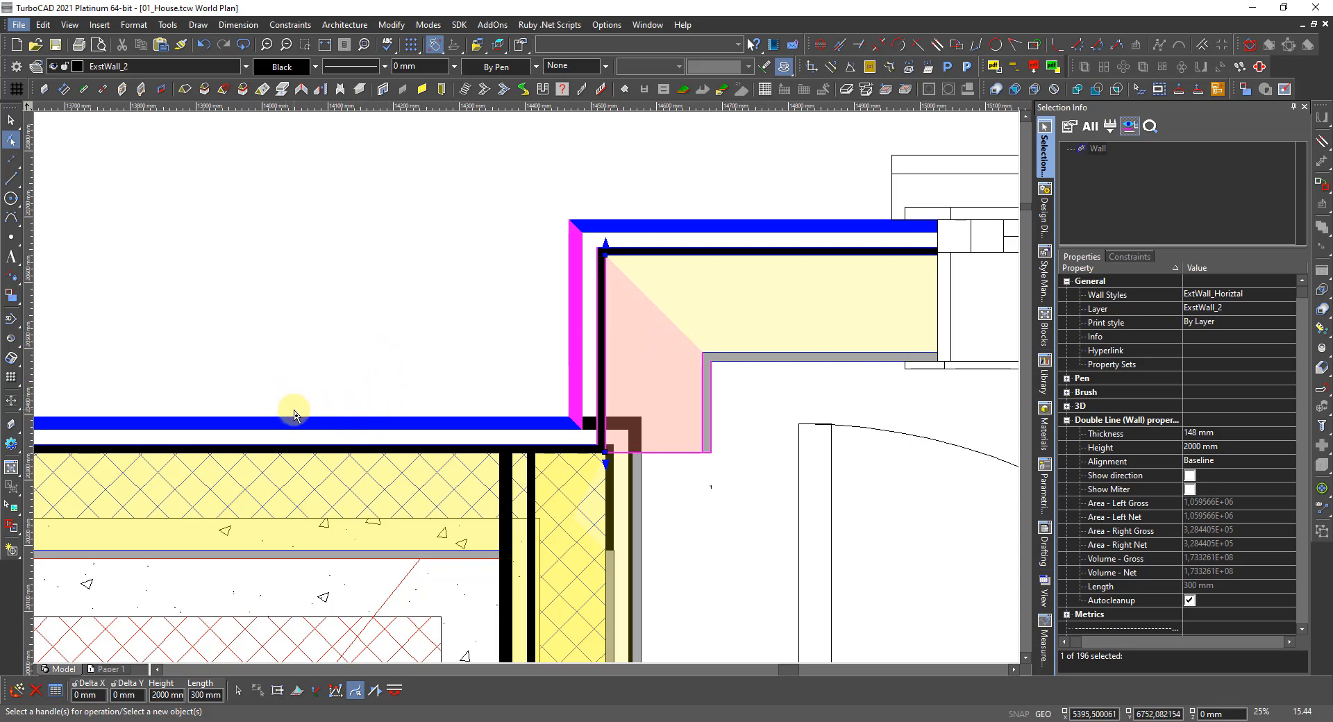
Shift the dormer's short left side wall by -148 mm in X
left_click(102, 693)
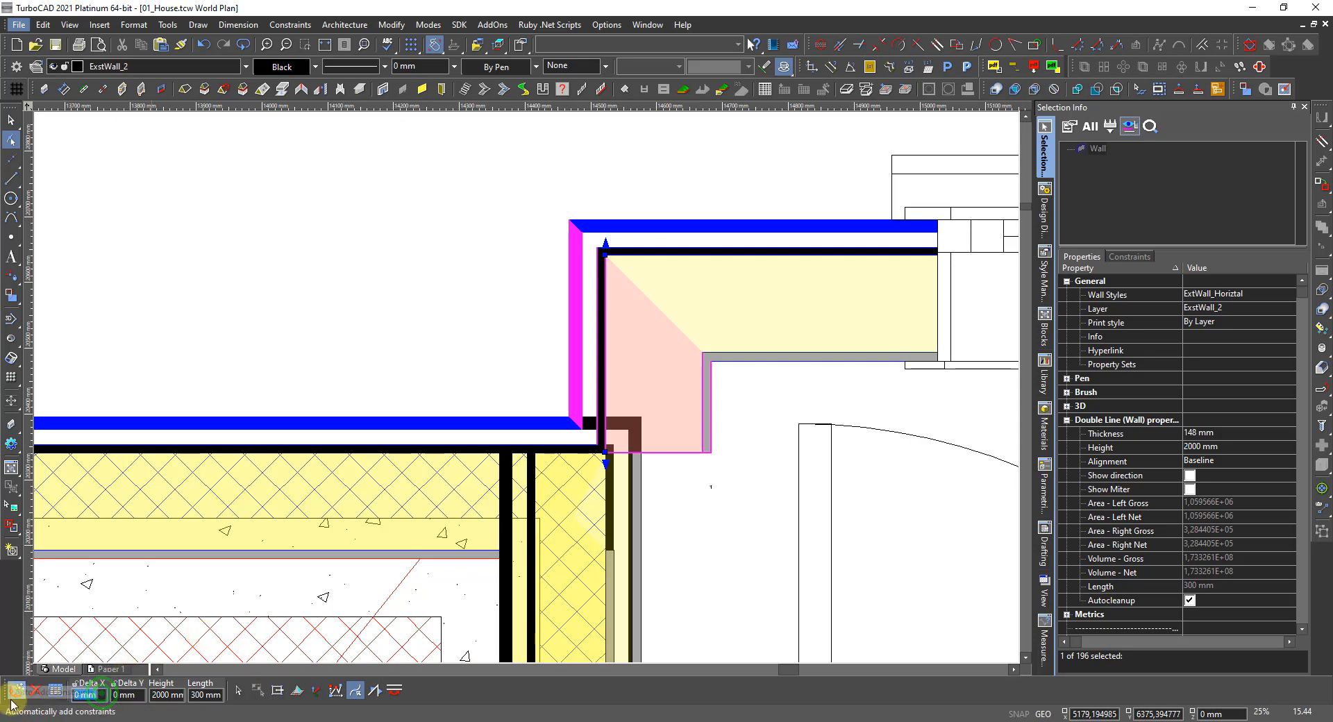
type("-148")
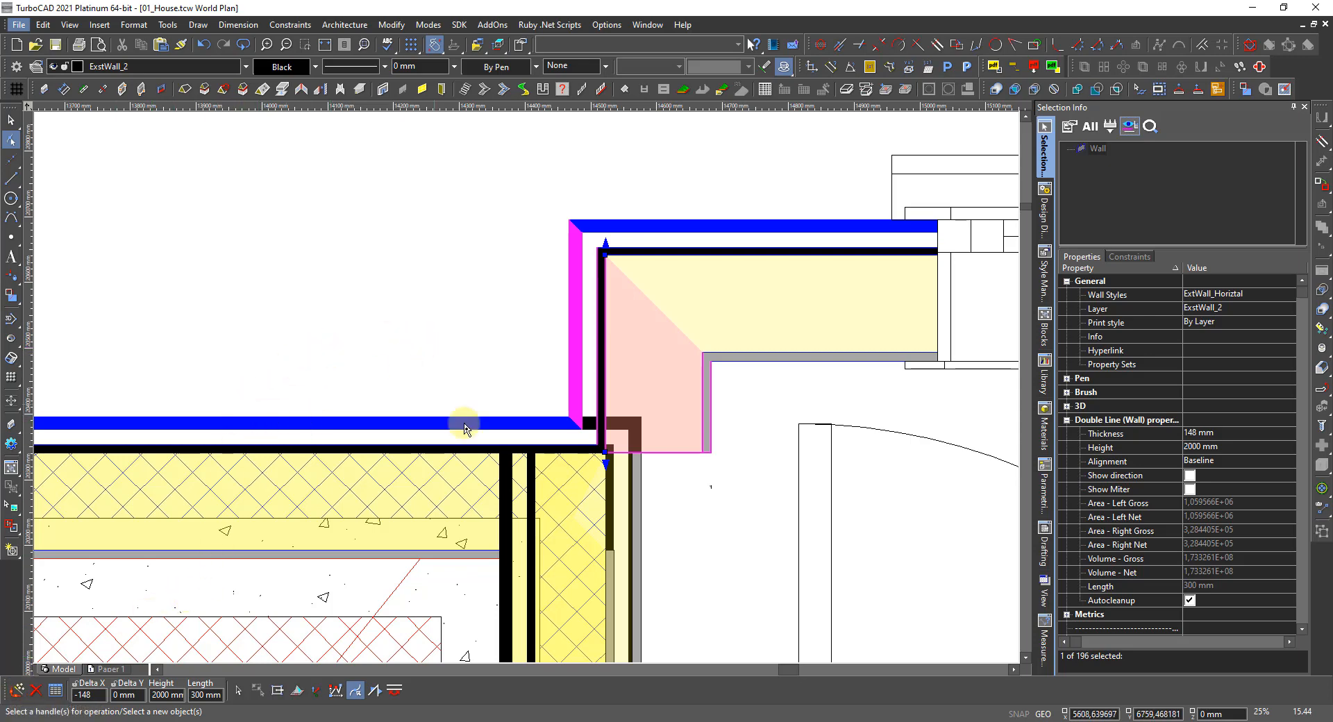
left_click(348, 387)
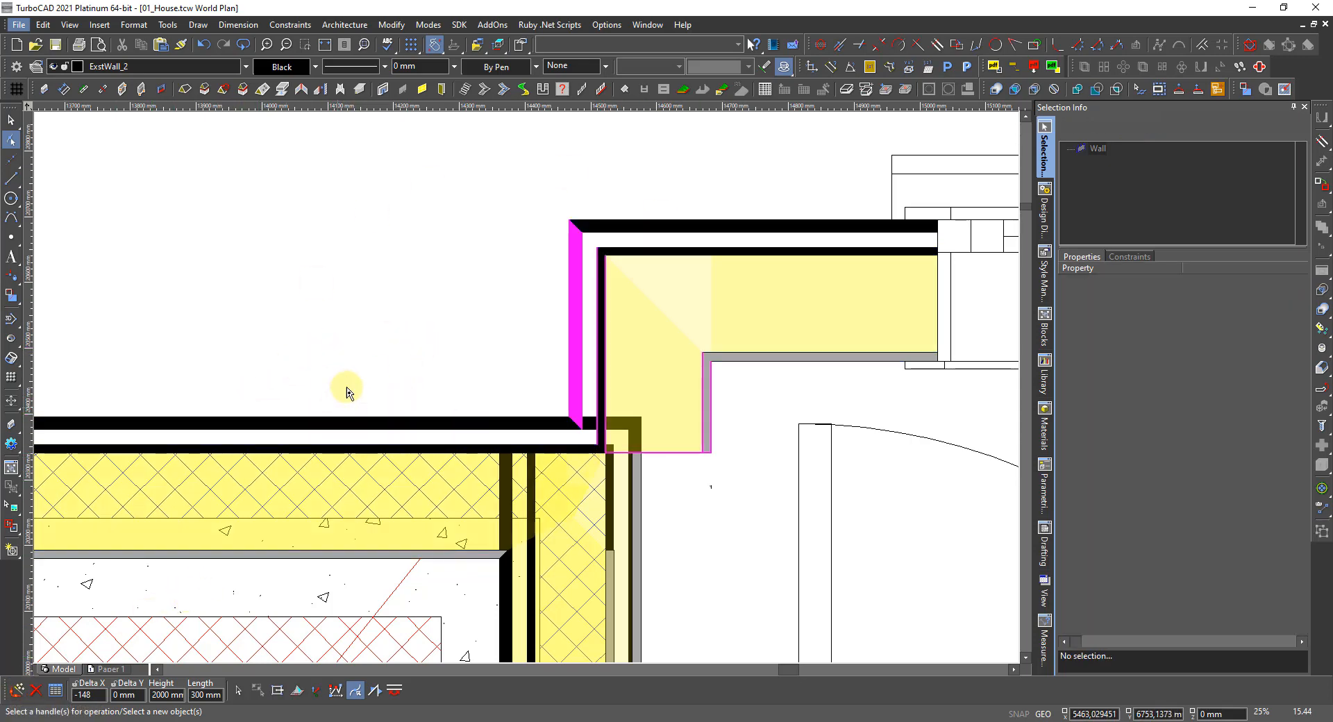
Flip the sides of the dormer's short right side wall and leave wall editing
scroll(599, 387, "down", 2)
scroll(538, 384, "down", 1)
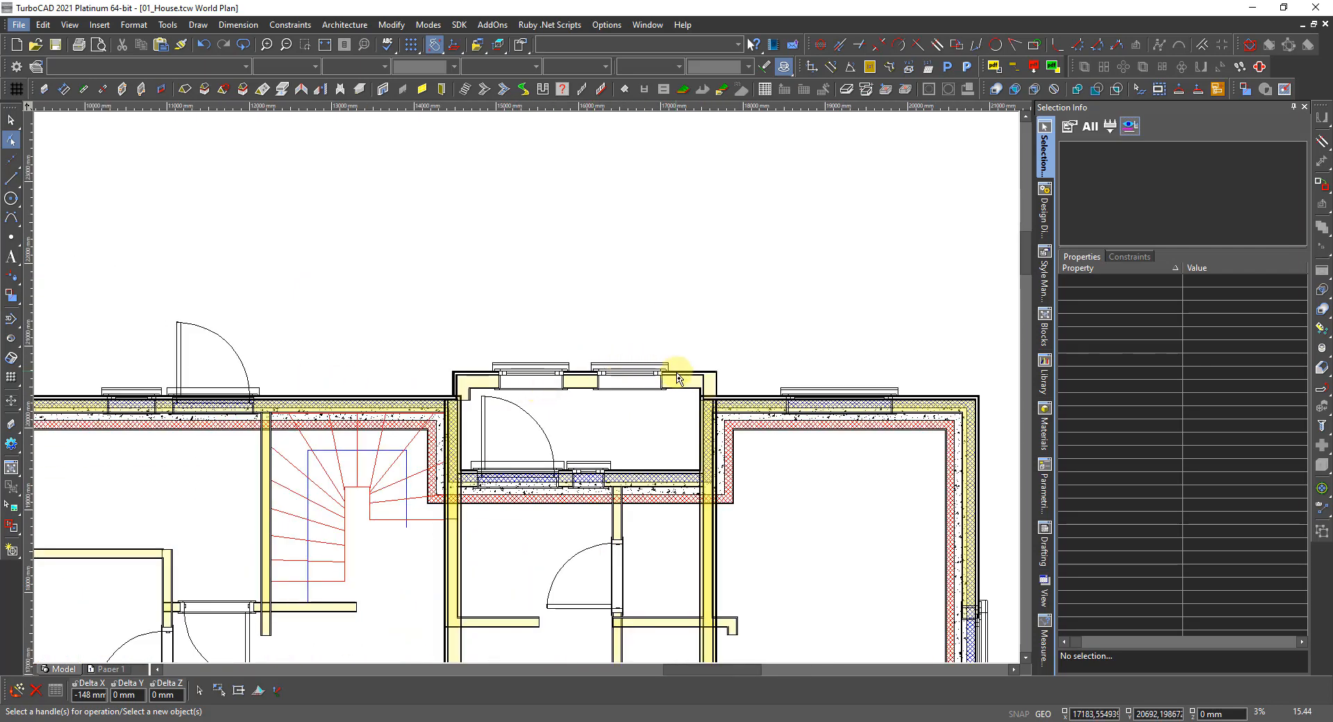
scroll(531, 386, "up", 3)
left_click(594, 434)
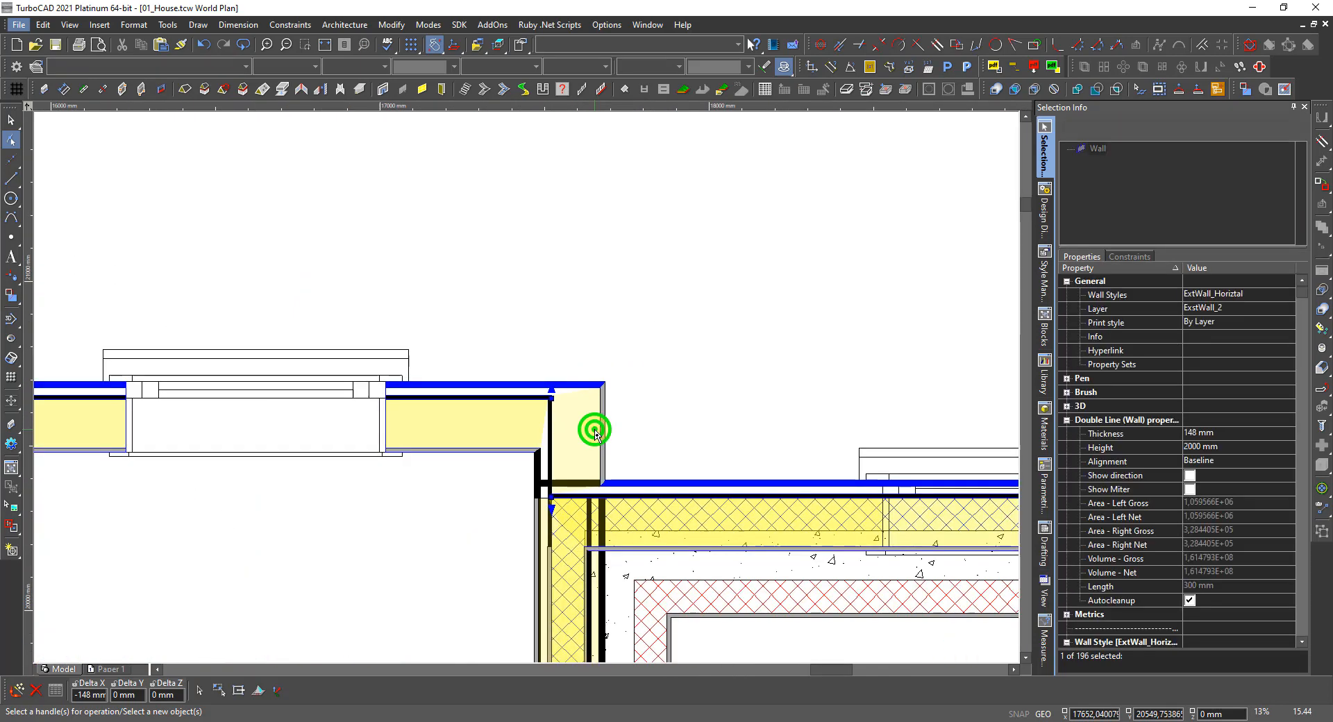
left_click(396, 690)
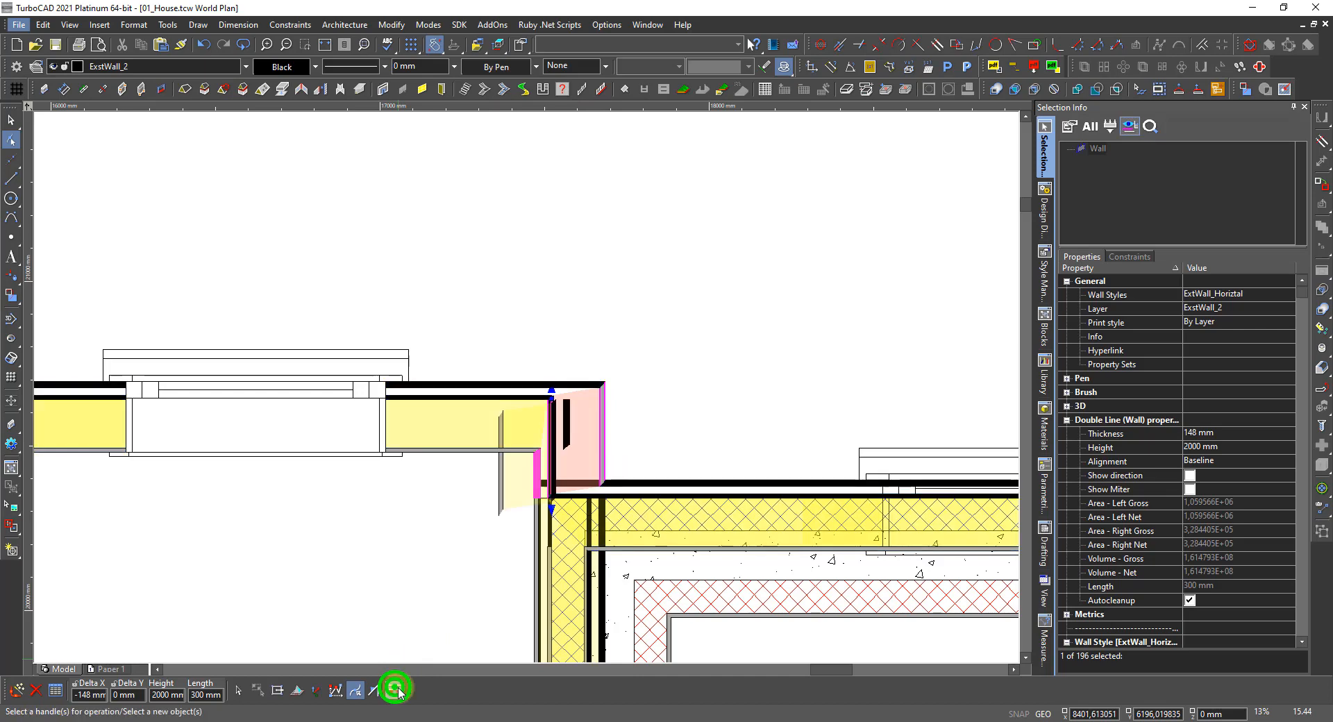
key("Escape")
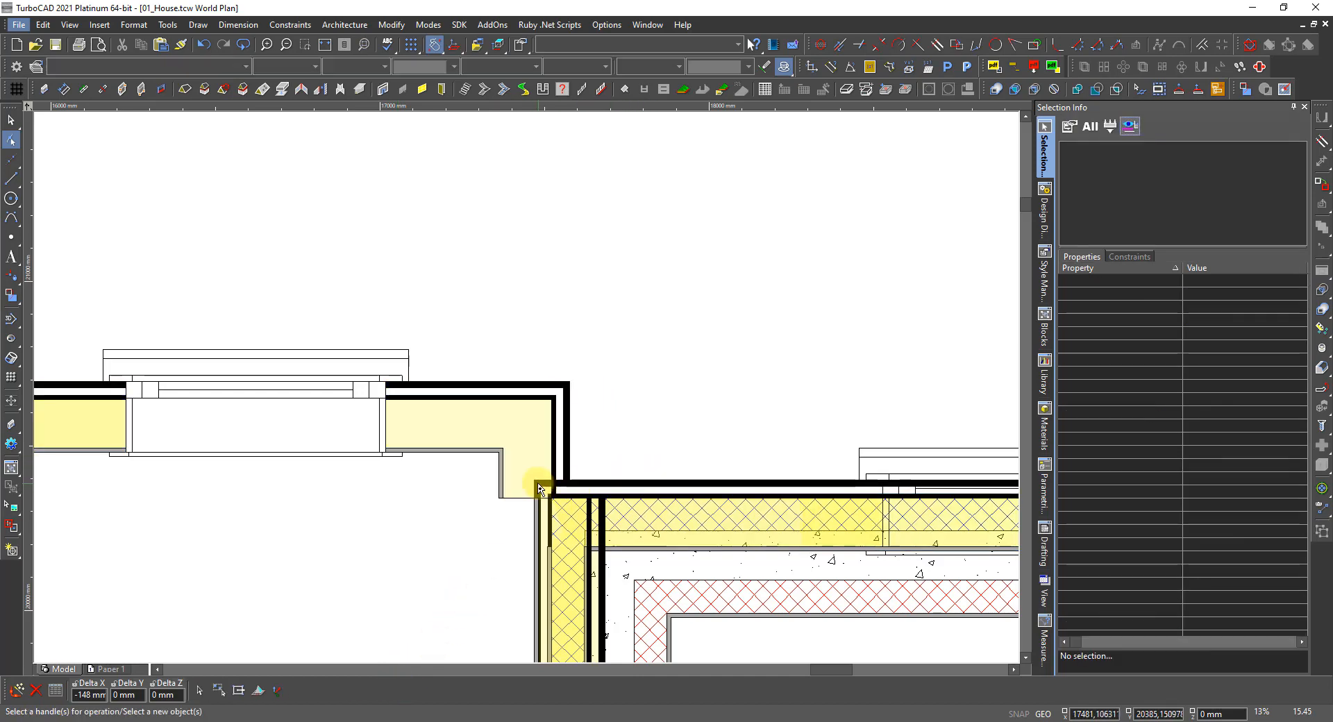
scroll(536, 481, "up", 1)
key("l")
scroll(498, 404, "up", 1)
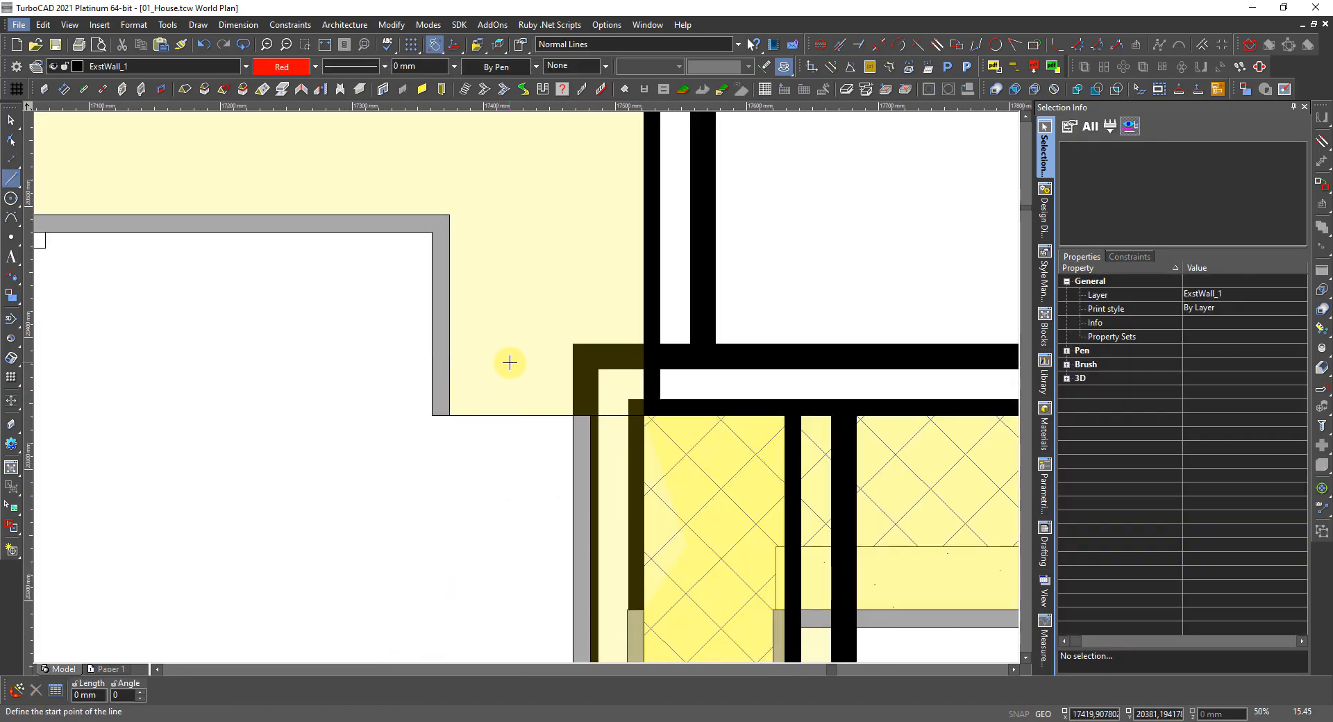
left_click(448, 353)
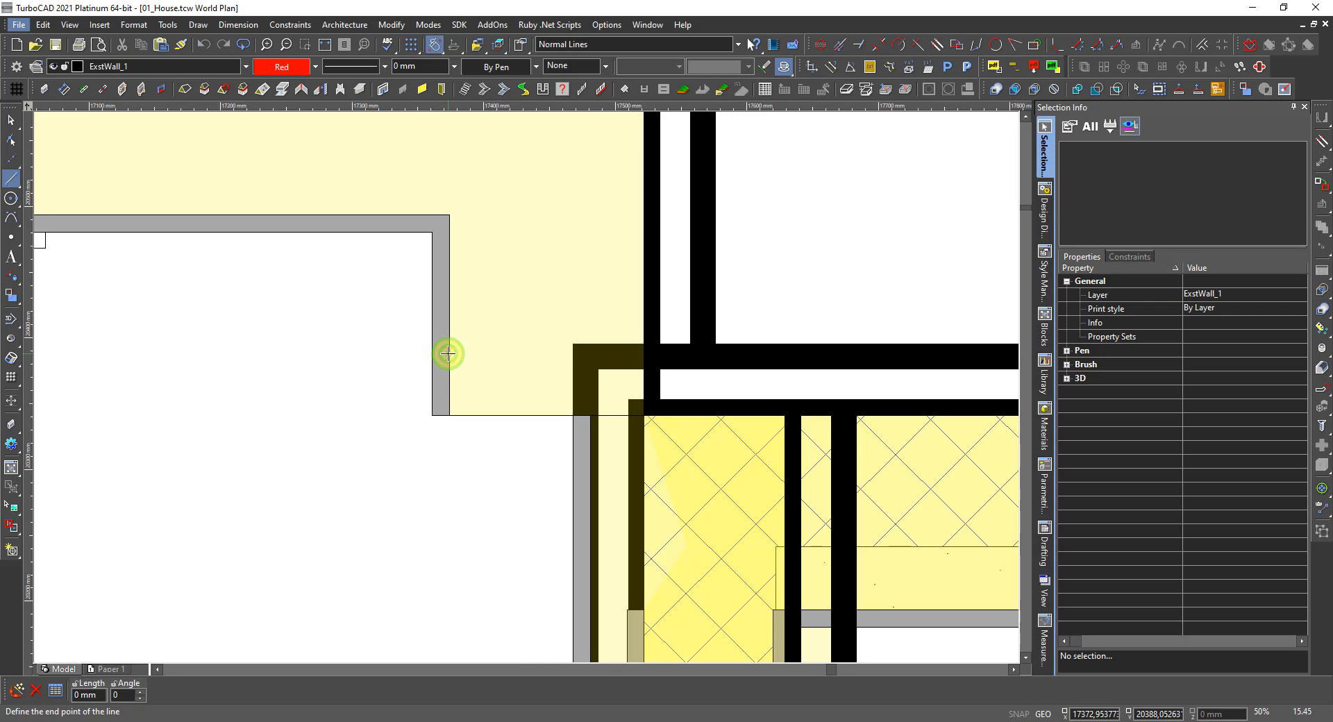
key("Escape")
Move the dormer's short right side wall by 148 mm in X and clear the selection
left_click(448, 355)
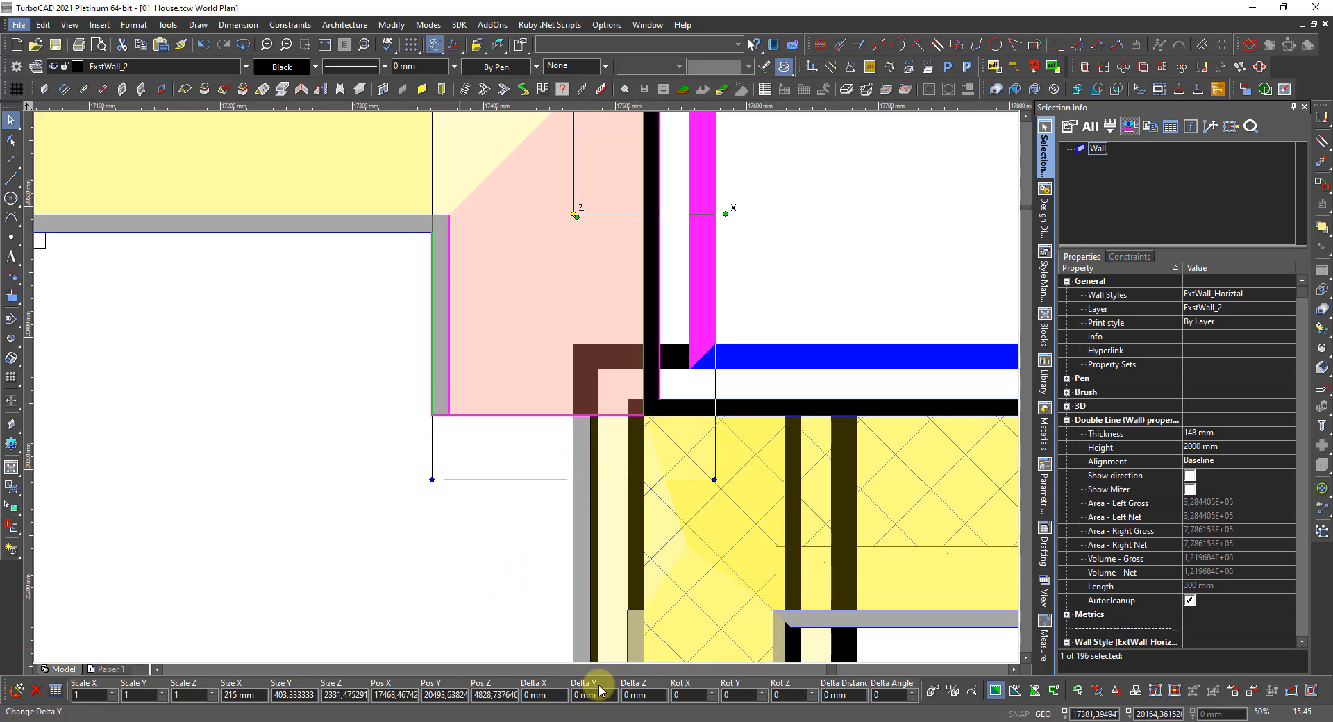
left_click(555, 691)
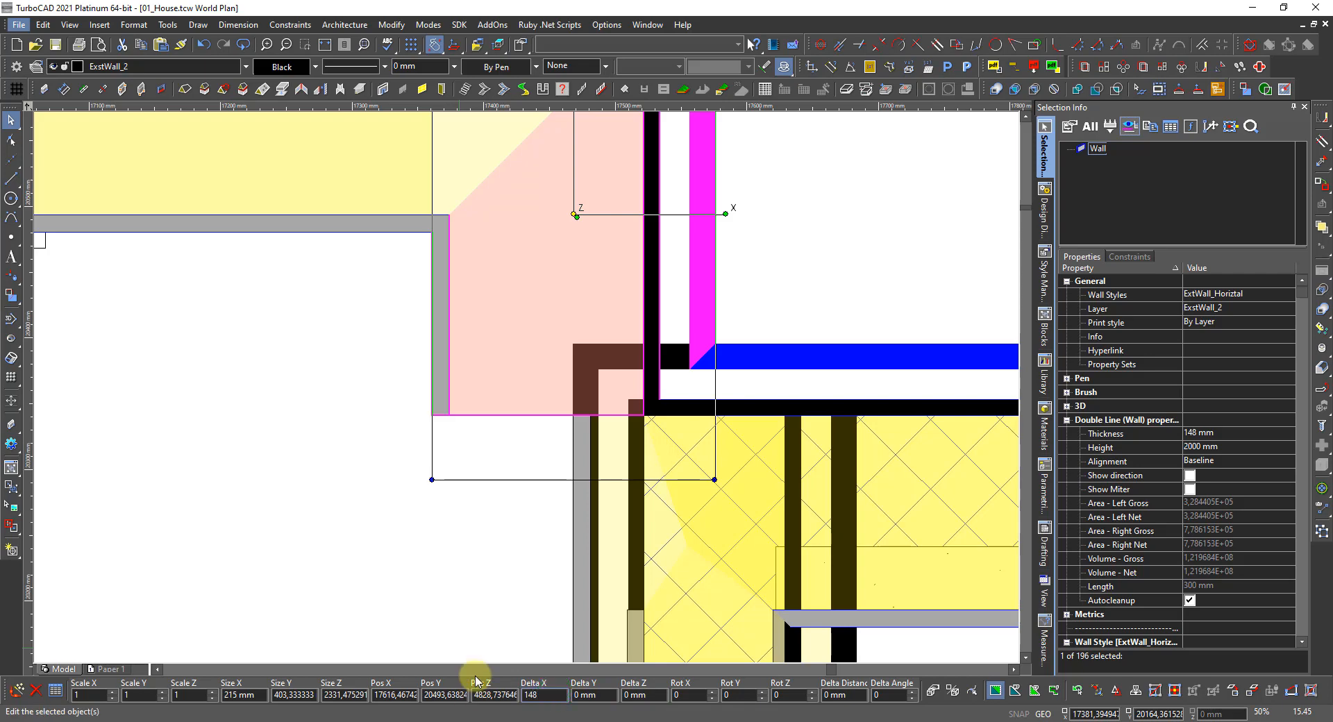
type("148")
key("Return")
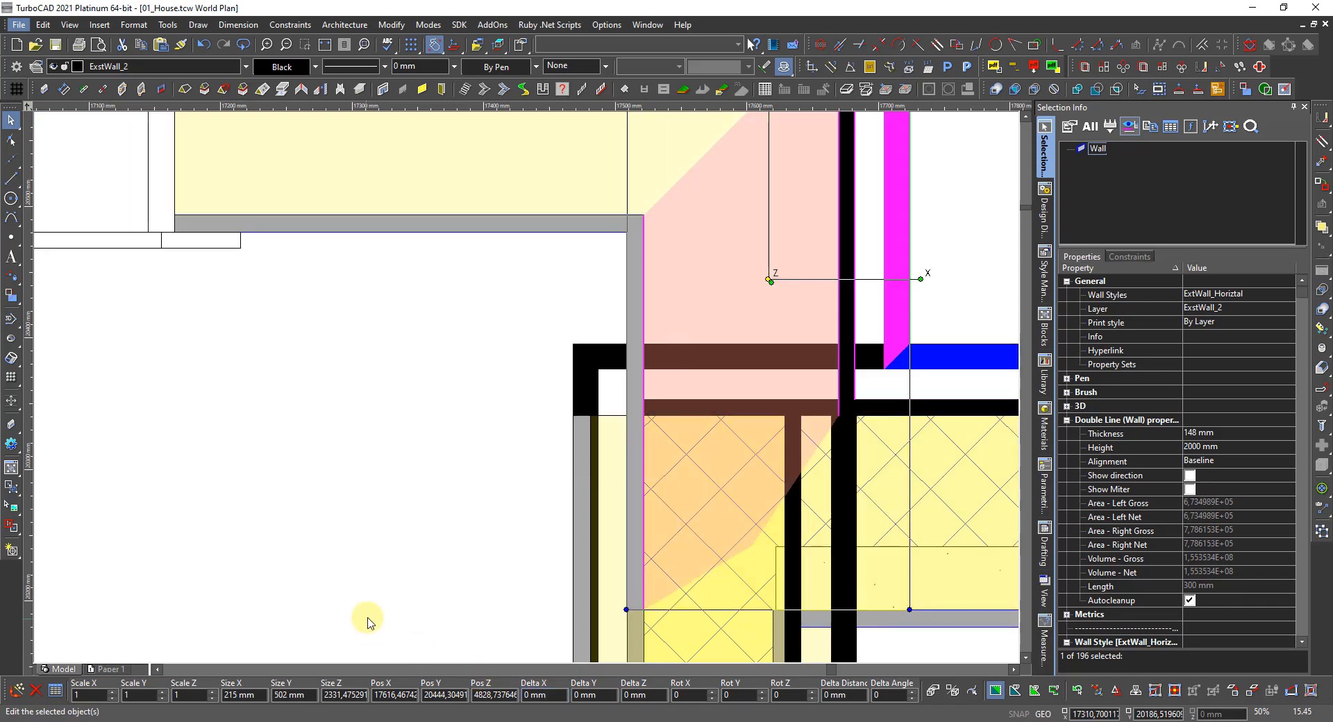
key("Escape")
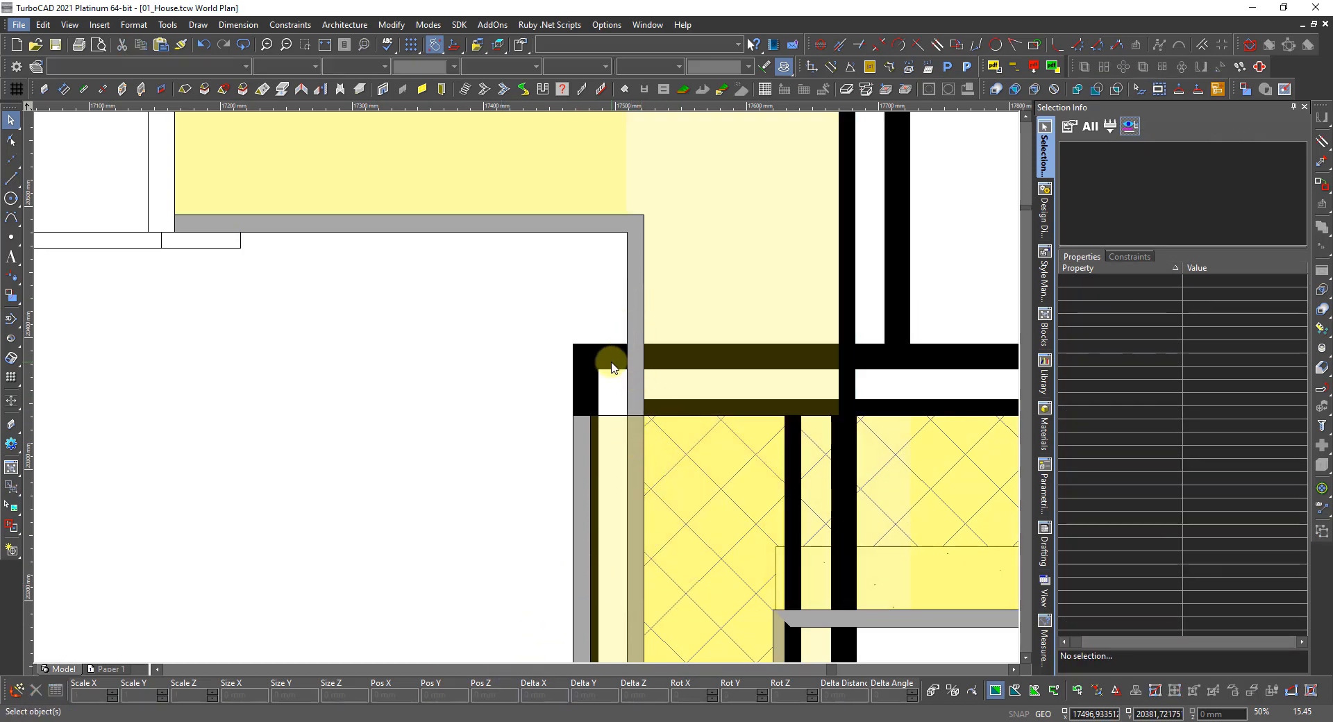
Check the dormer's right corner and the properties of its front wall, leaving nothing selected
scroll(615, 386, "down", 2)
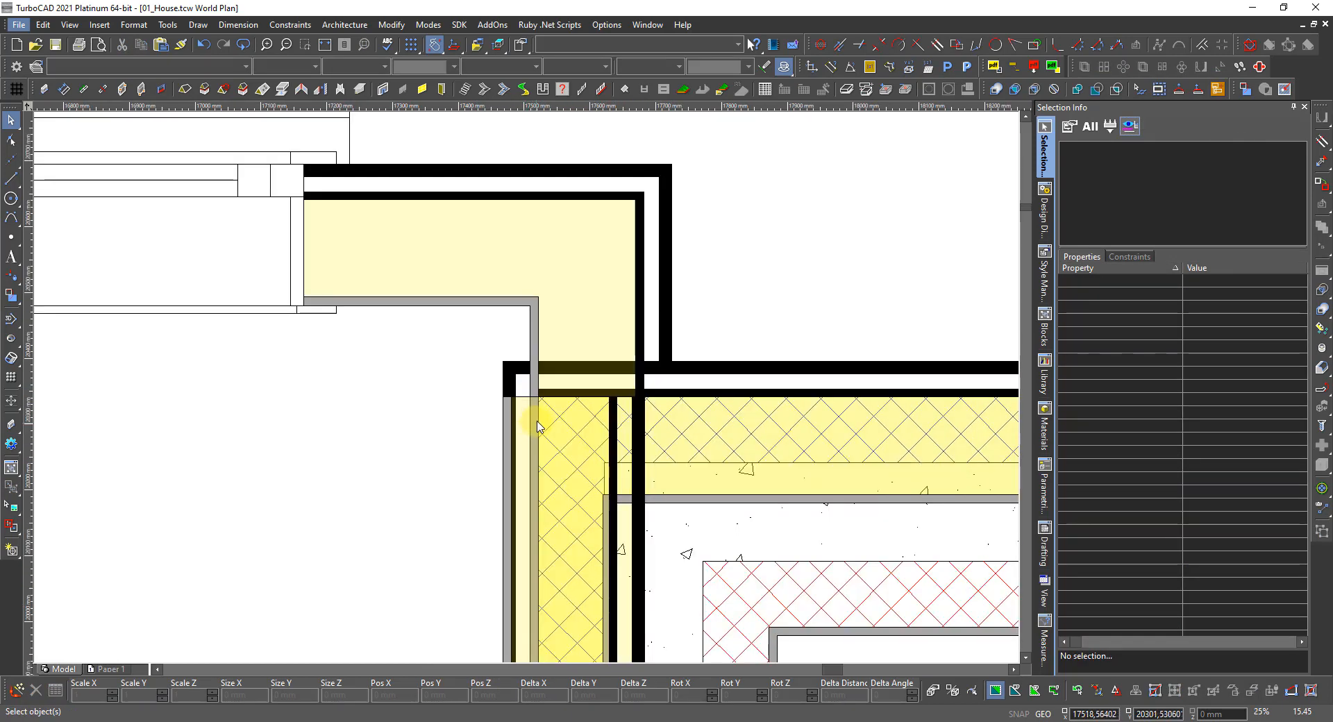
scroll(542, 326, "down", 1)
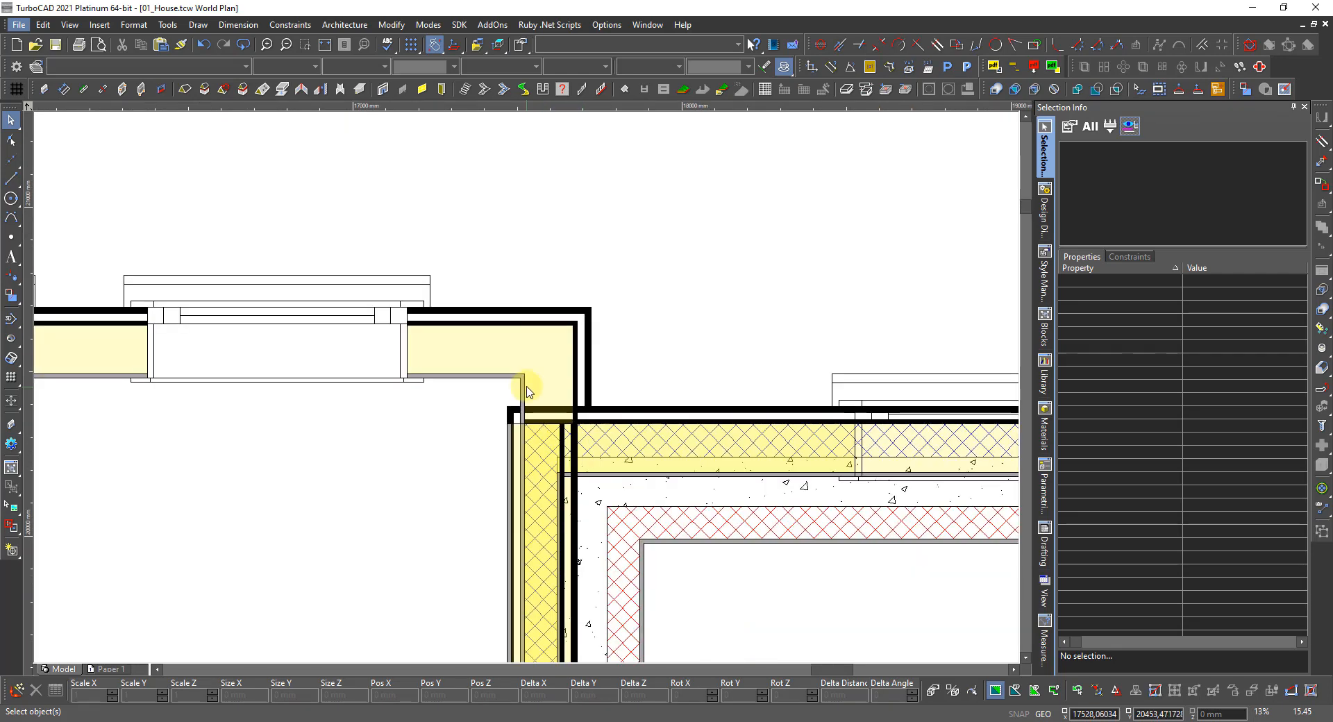
scroll(476, 399, "up", 1)
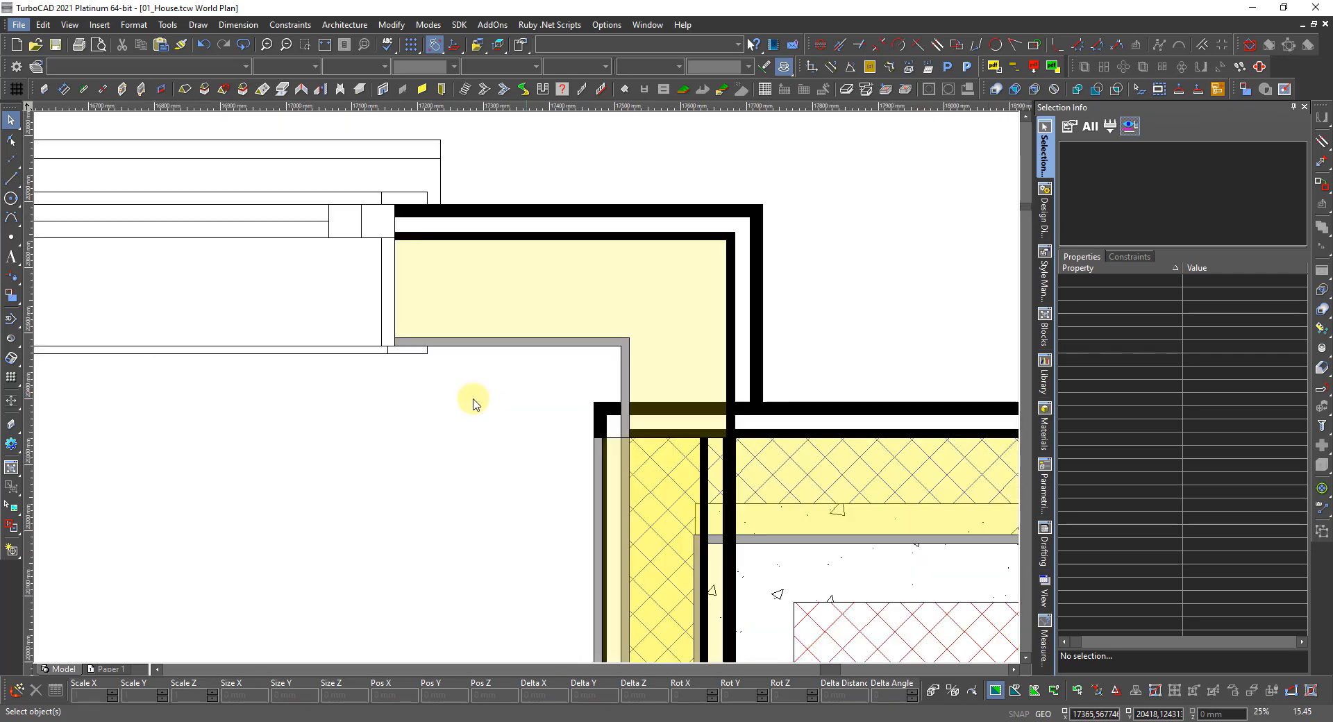
left_click(611, 290)
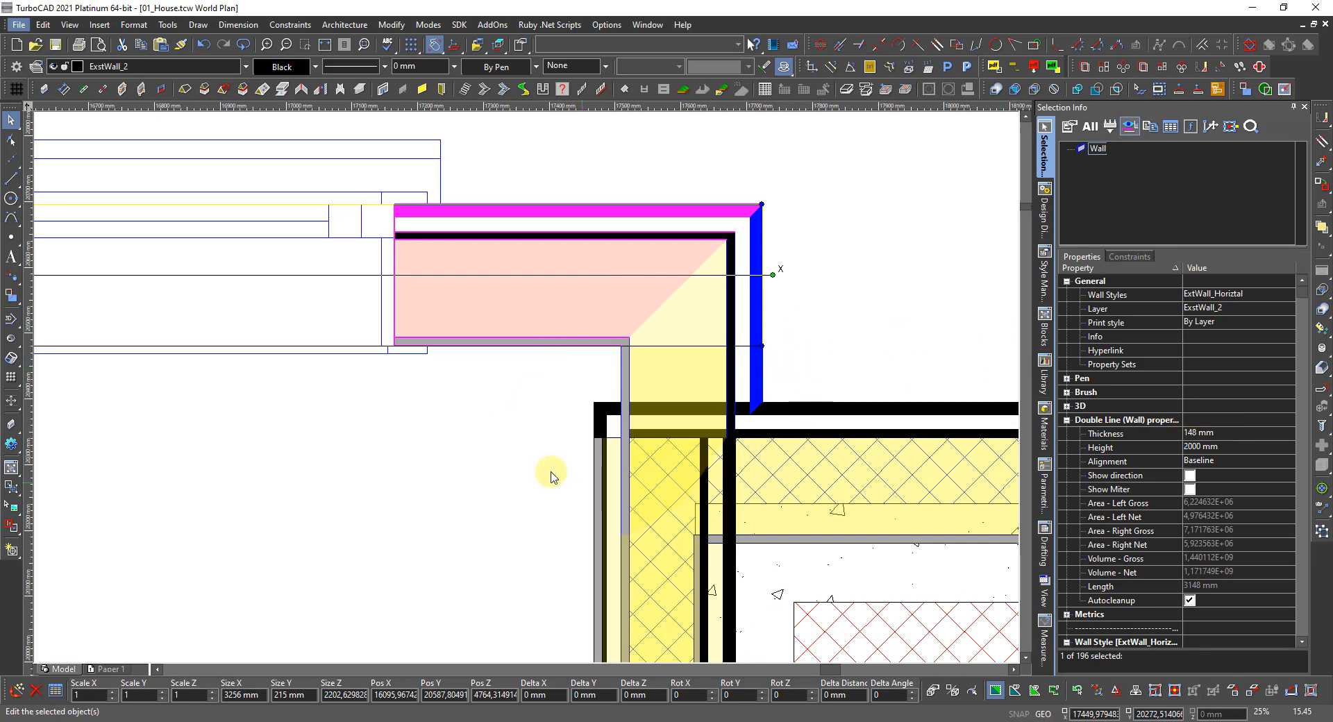
left_click(554, 448)
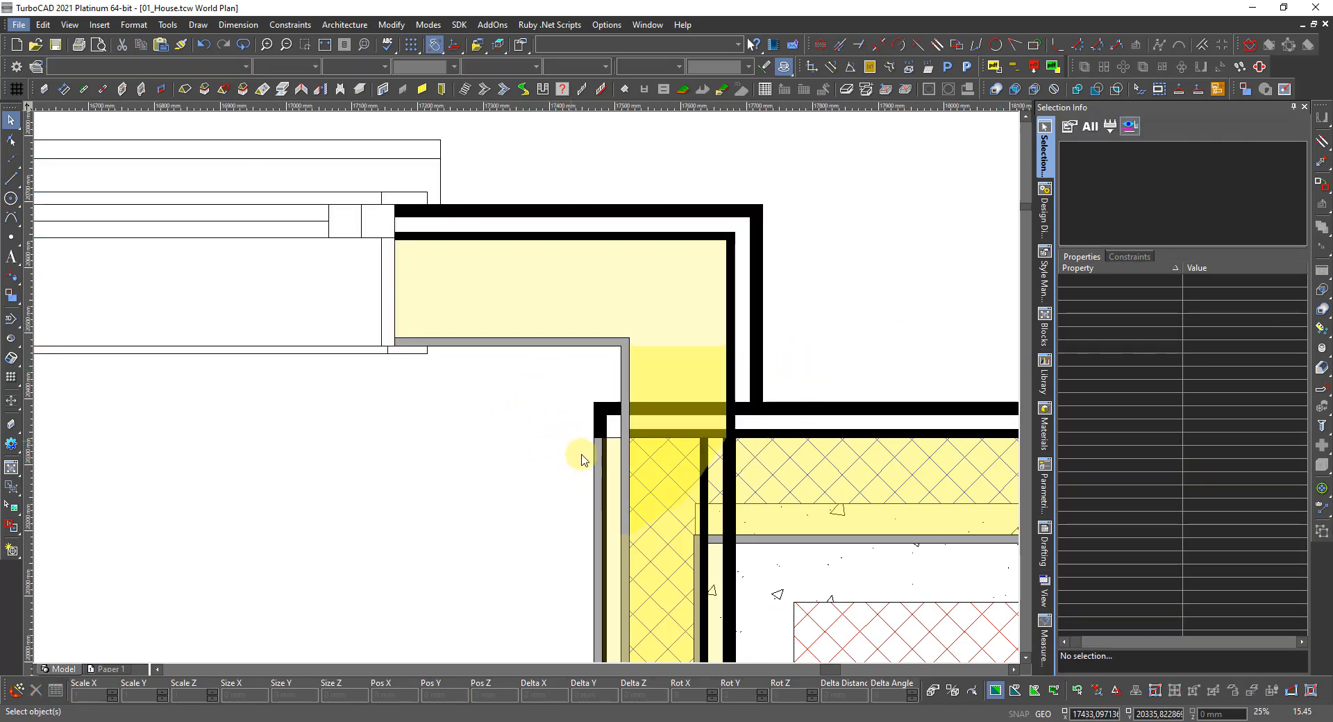
Measure the offset between the short side wall's inner face and the wall below at the dormer's right corner, placing no dimension
scroll(737, 467, "up", 5)
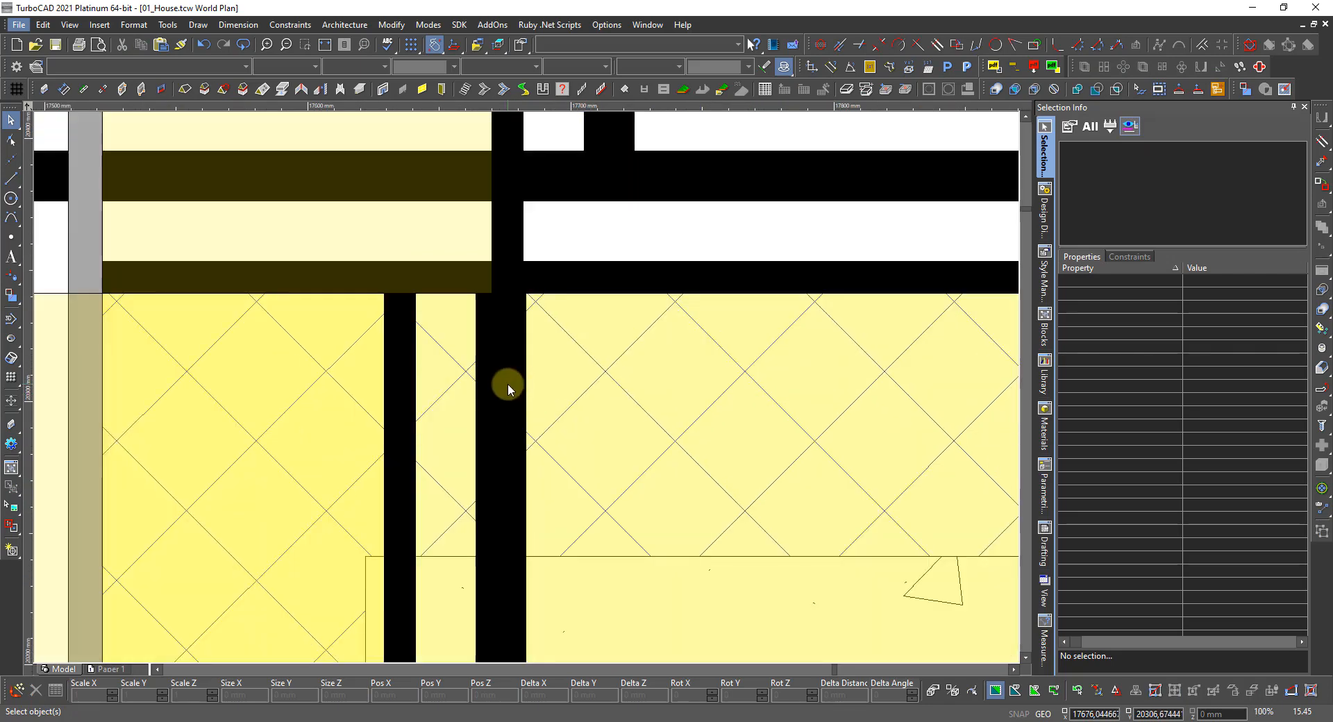
scroll(507, 381, "down", 5)
scroll(392, 382, "up", 5)
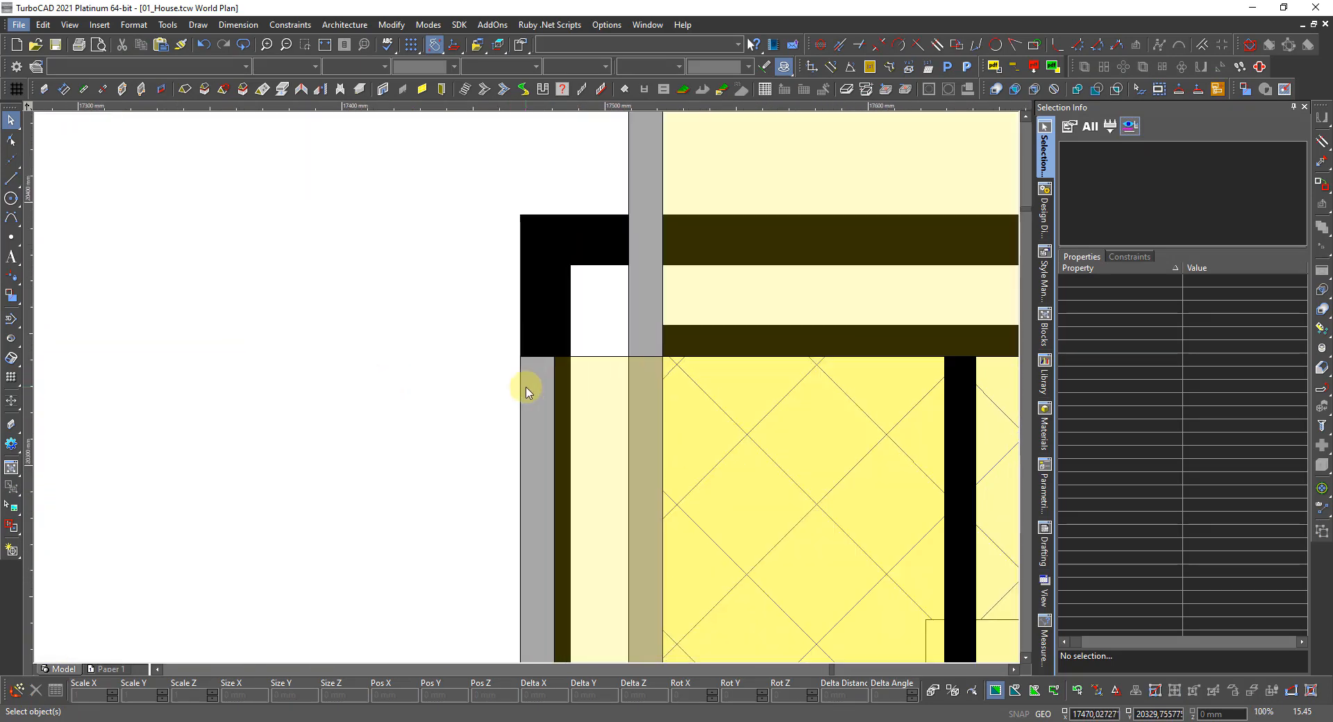
scroll(517, 387, "down", 5)
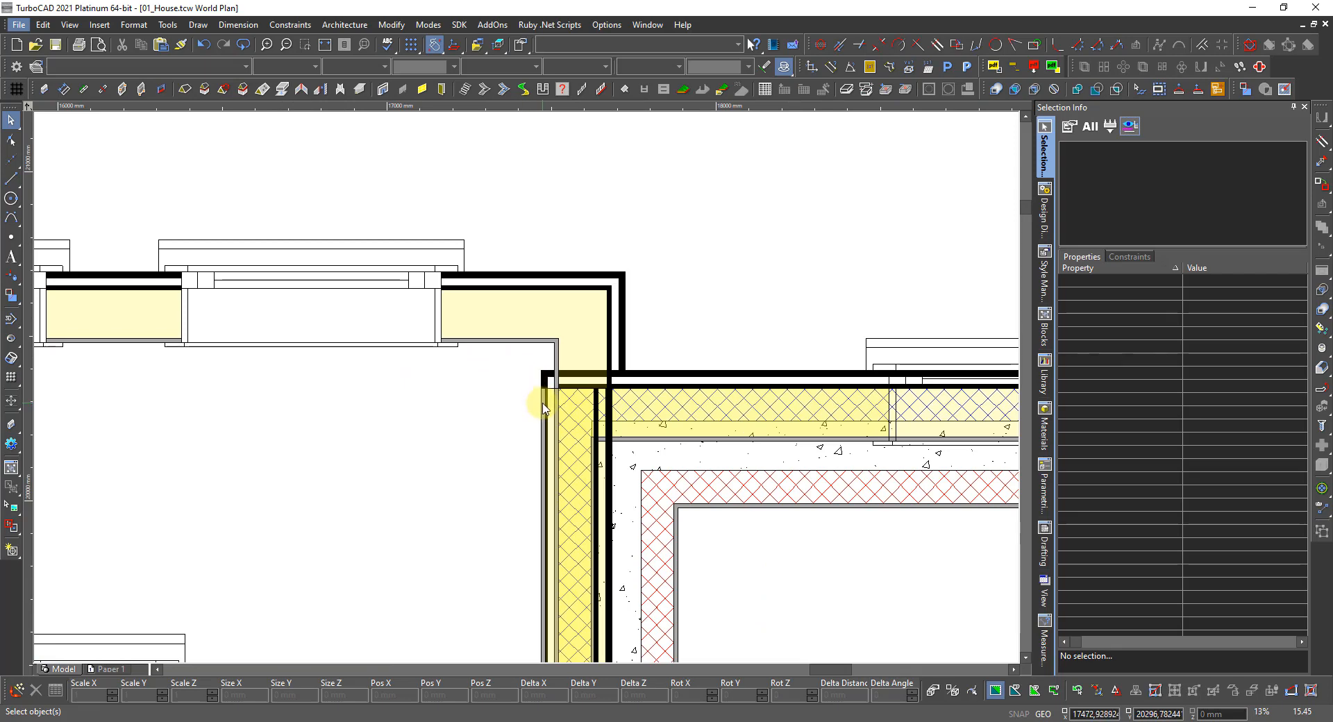
scroll(542, 410, "up", 2)
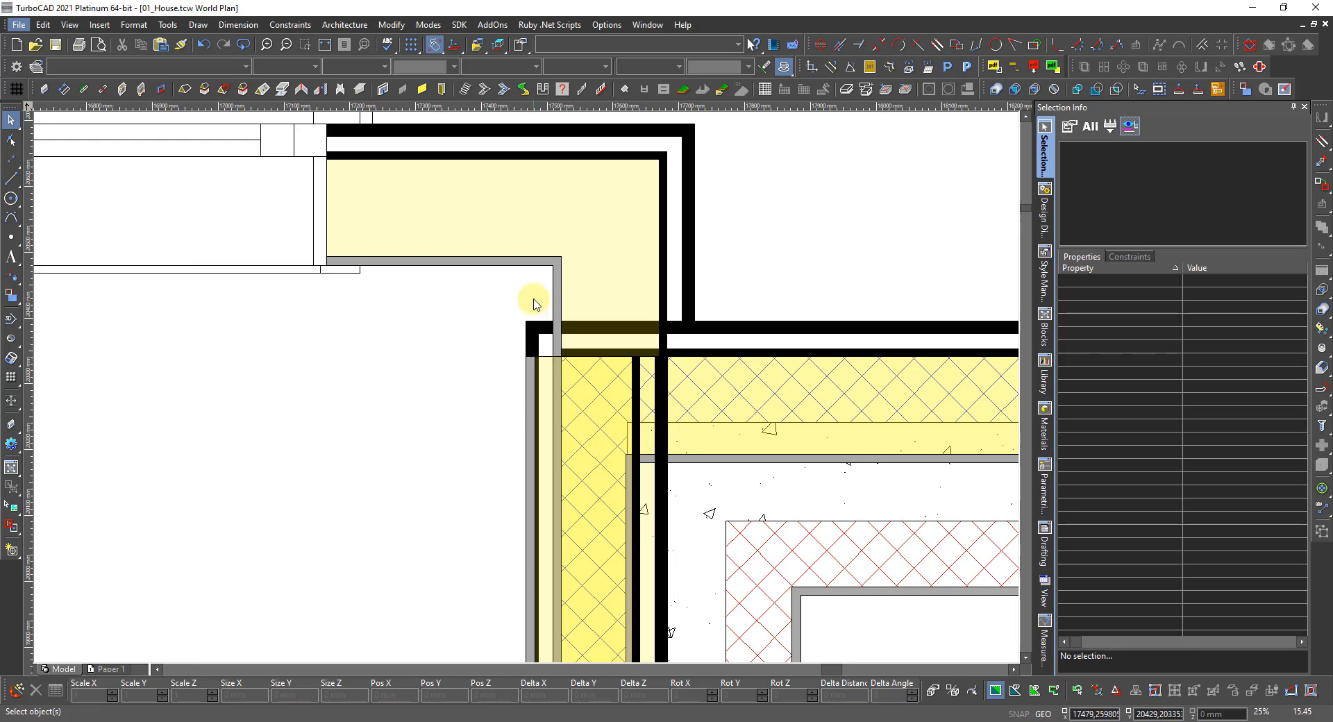
scroll(514, 325, "up", 4)
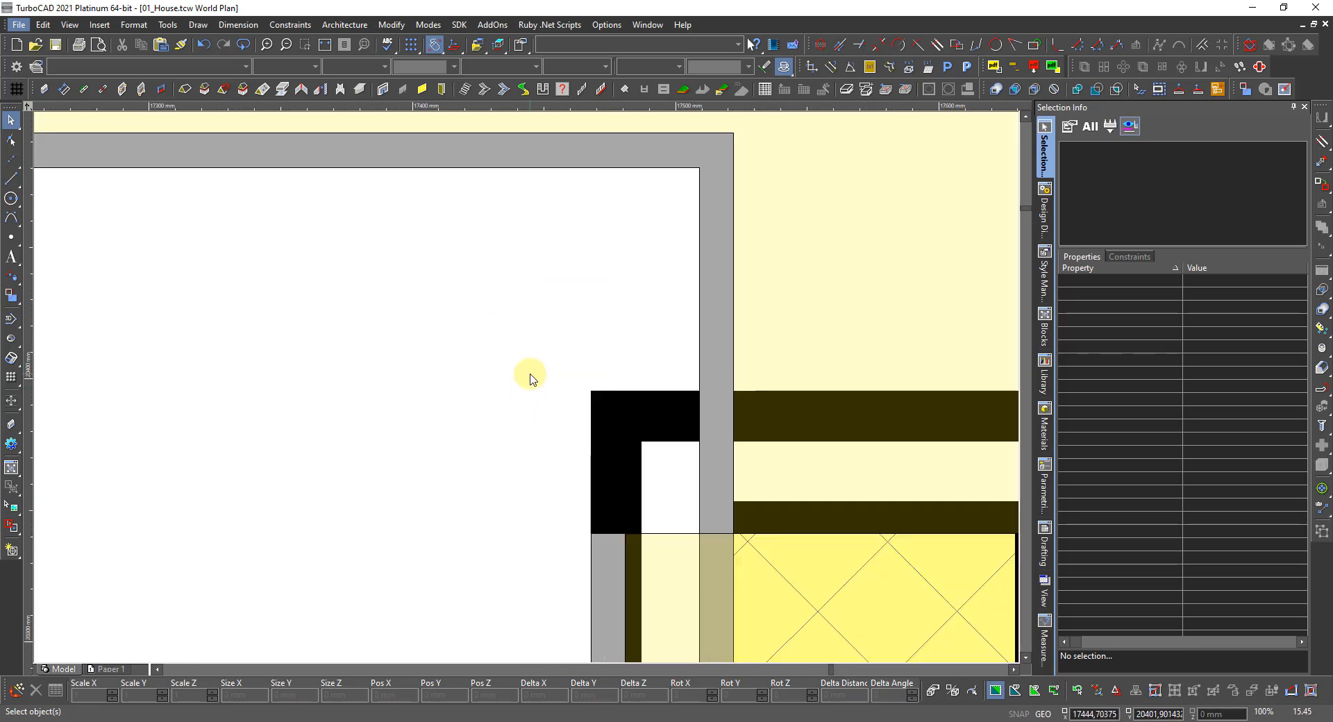
right_click(566, 368)
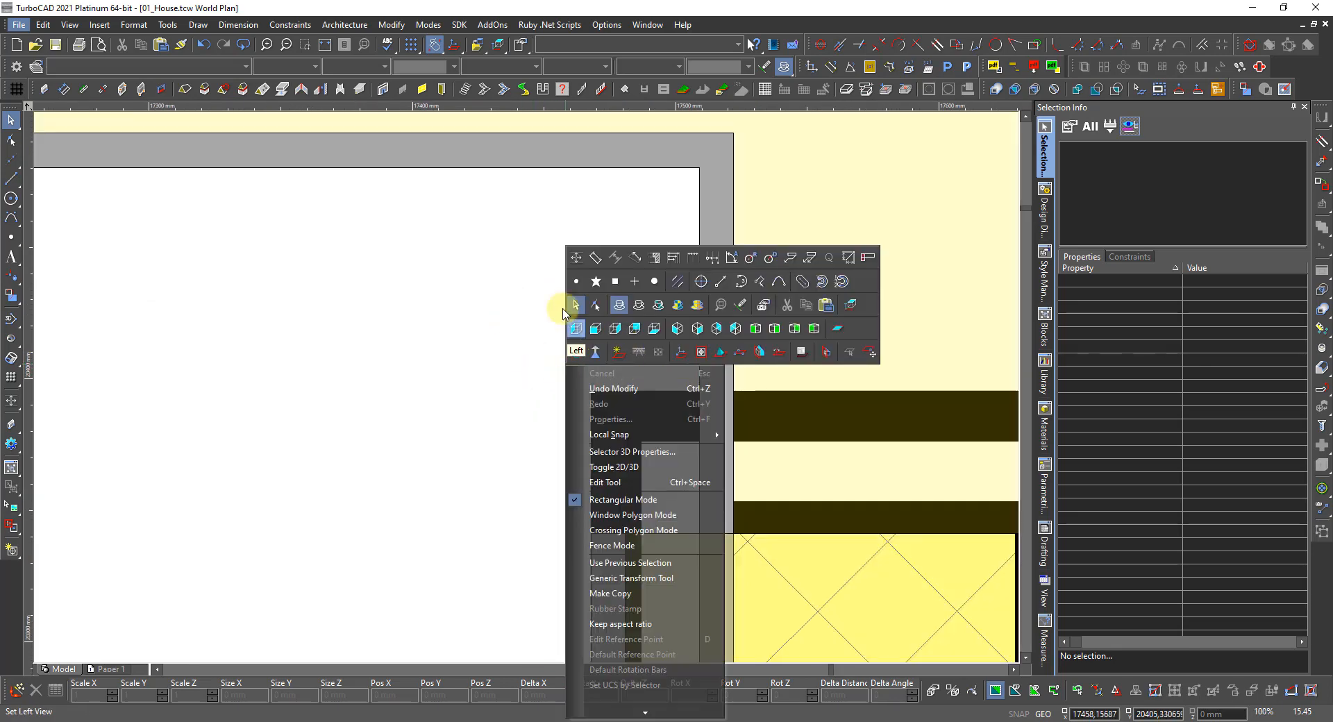
left_click(573, 261)
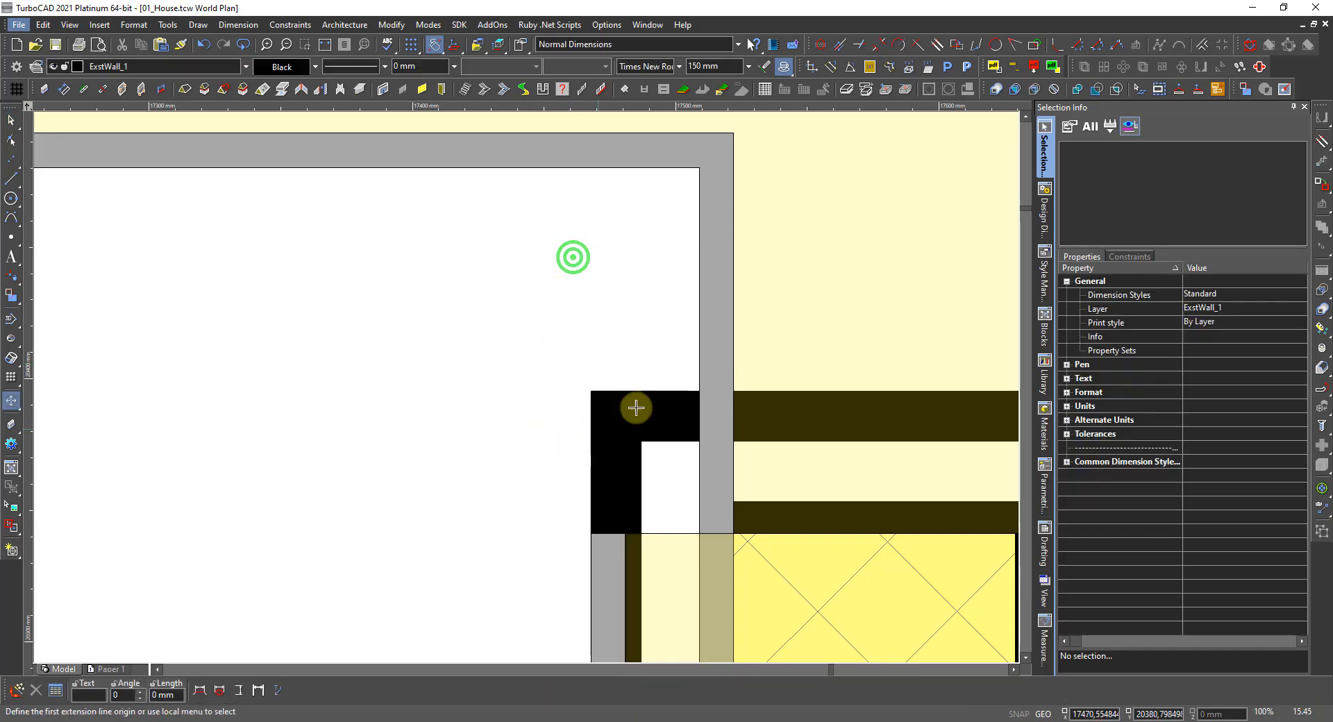
left_click(698, 389)
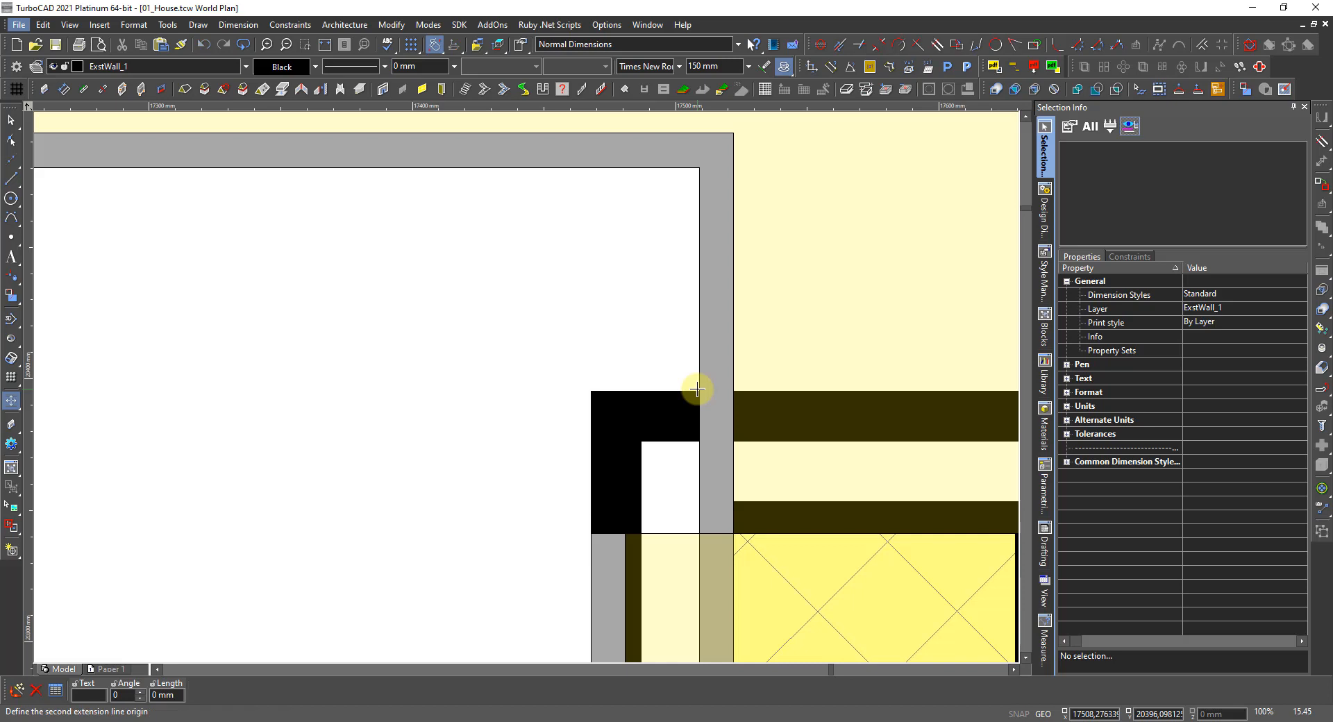
left_click(589, 535)
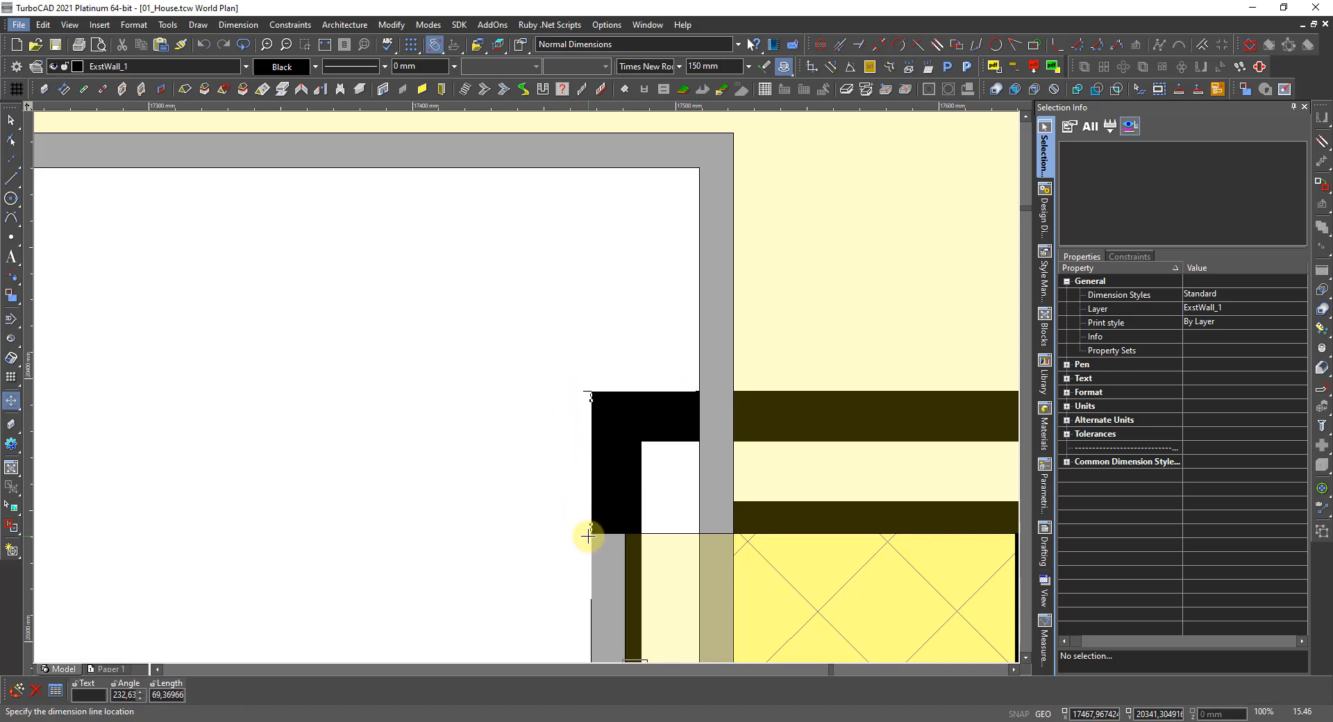
key("Escape")
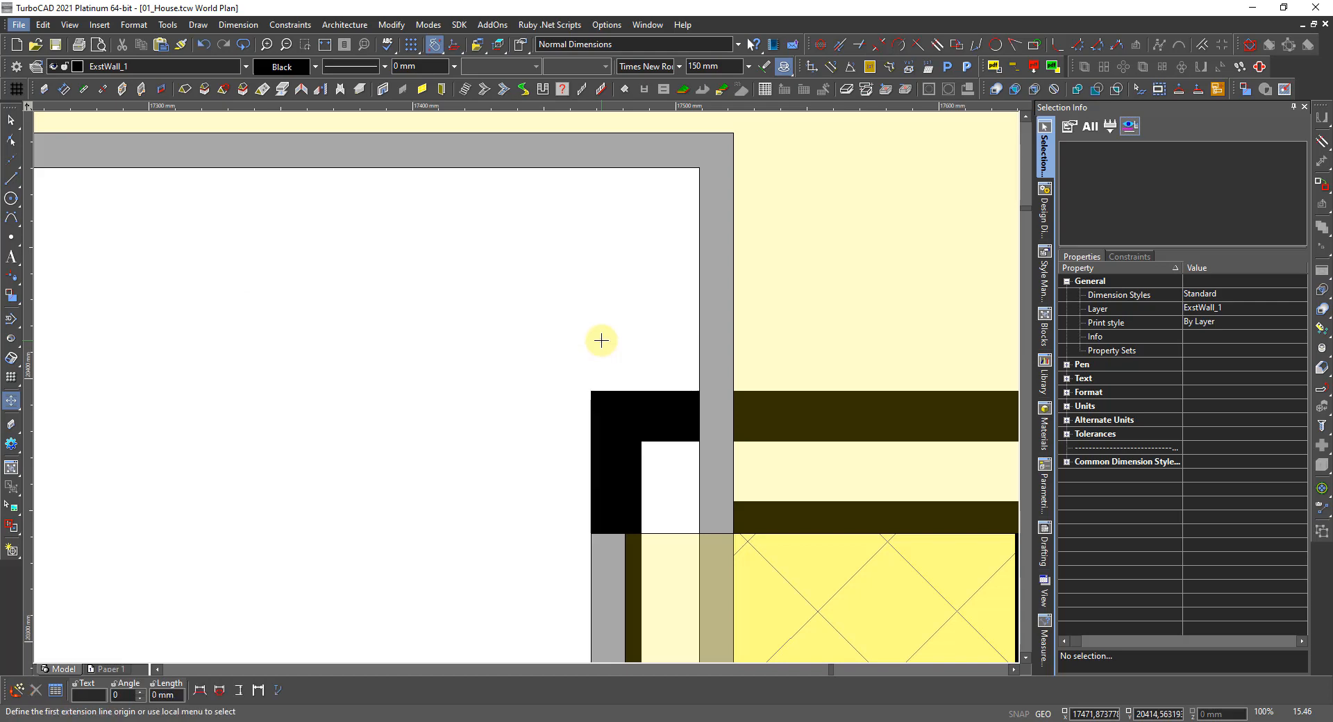
key("Escape")
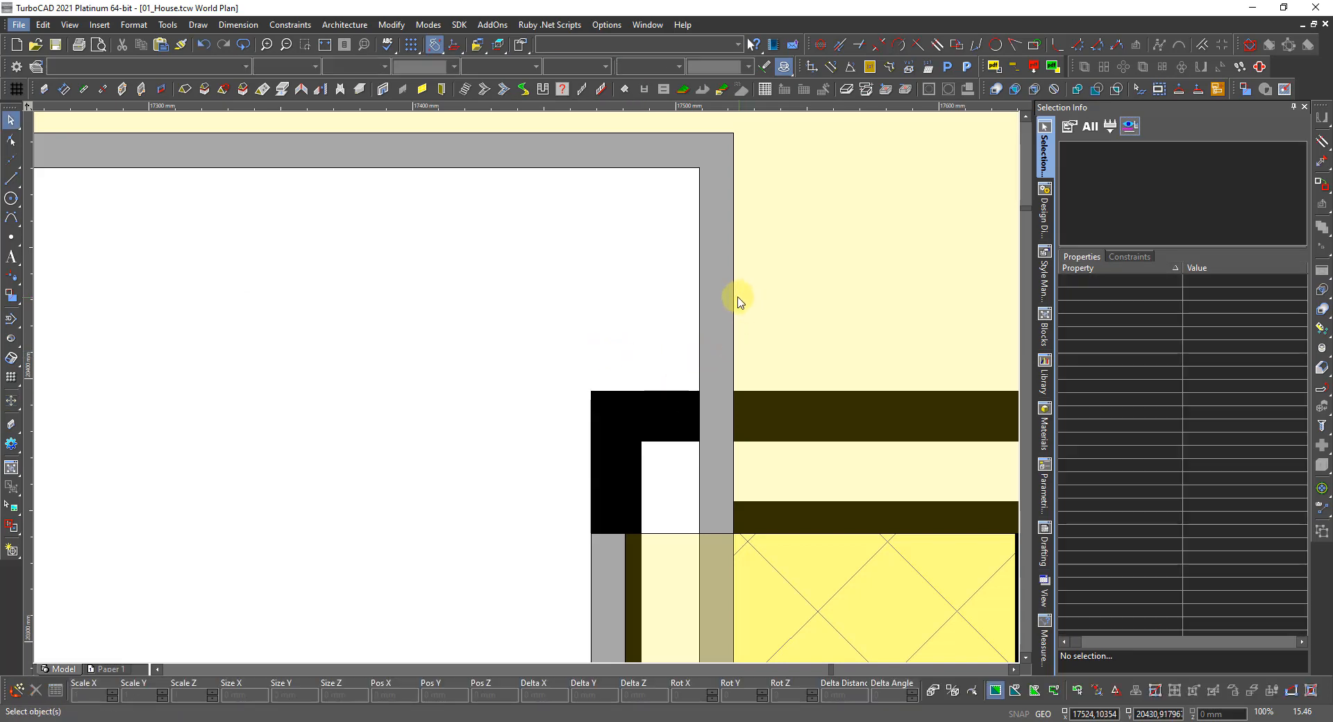
Move the dormer's short right side wall by -41 mm in X and clear the selection
left_click(802, 292)
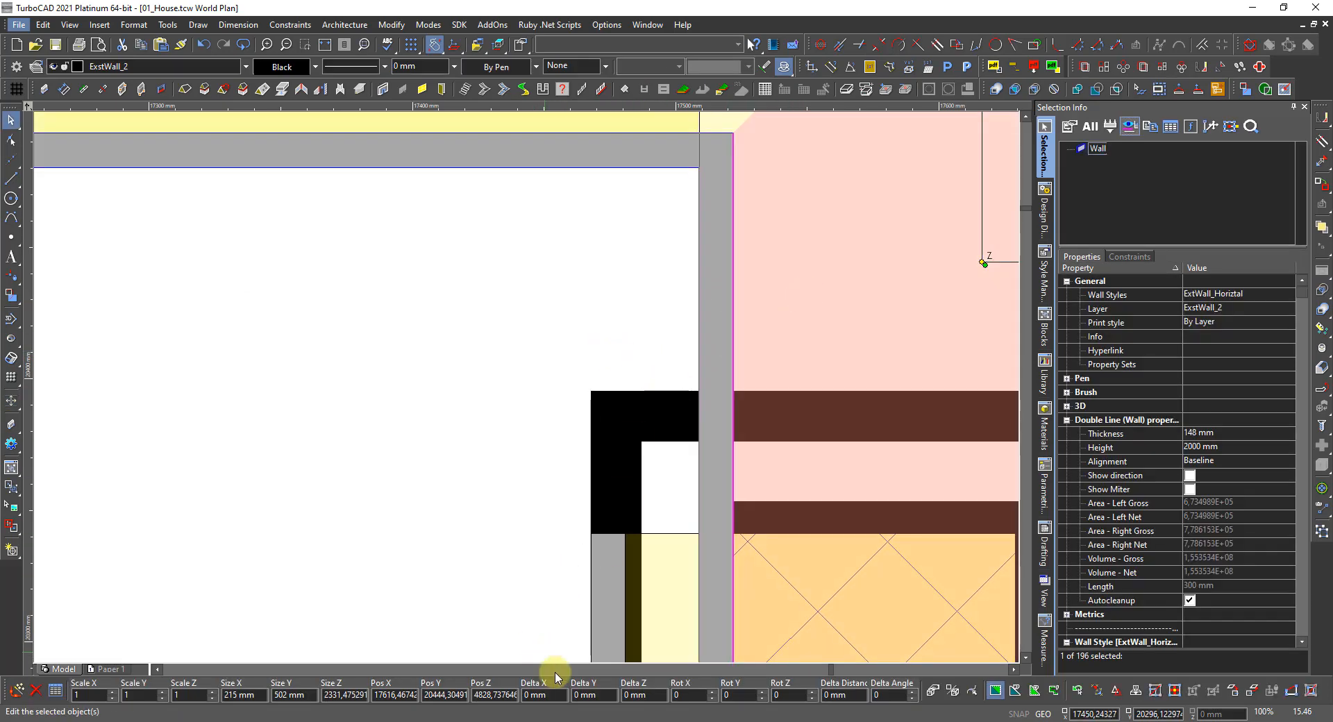
left_click(556, 695)
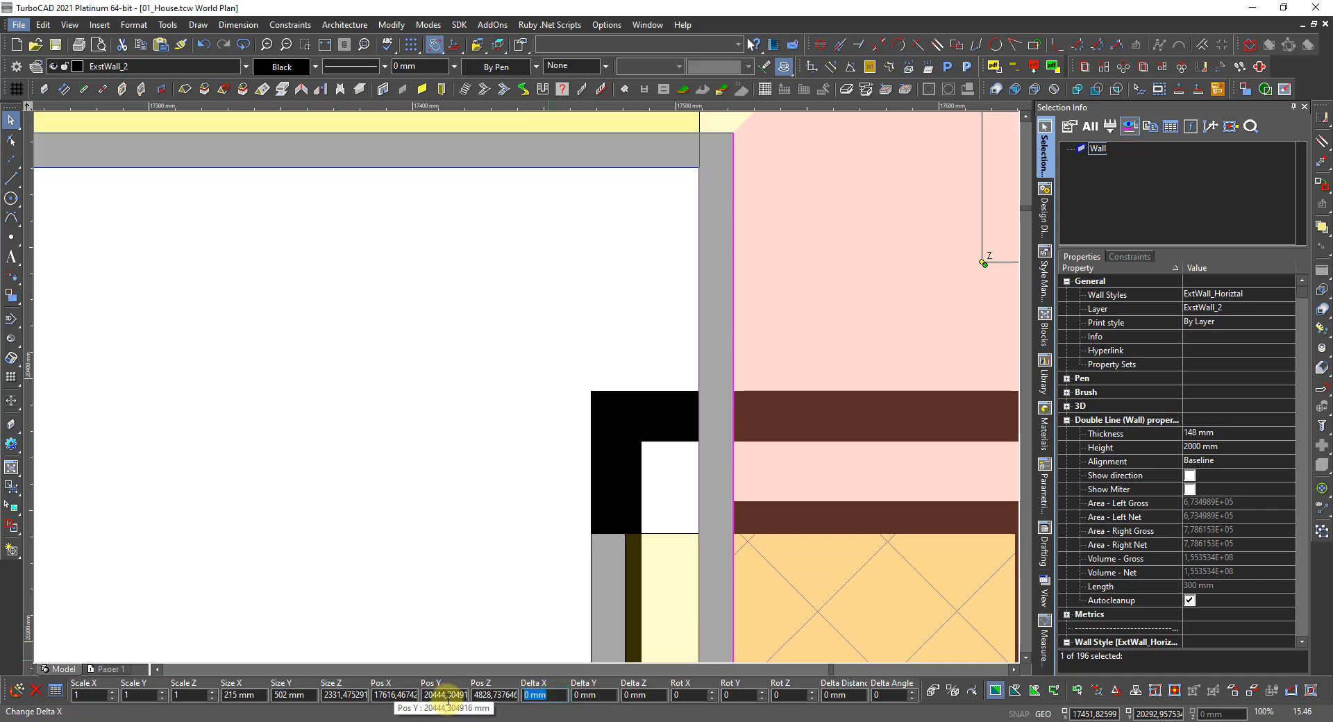
type("-")
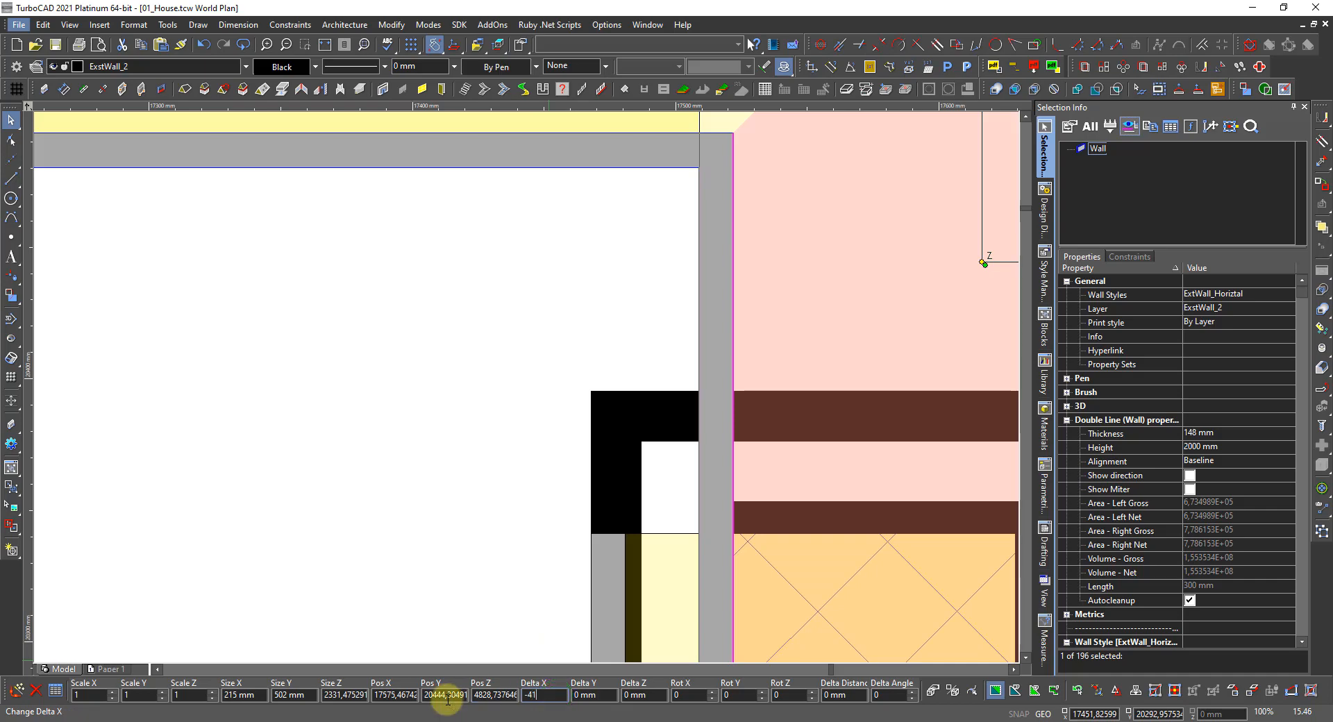
type("41")
key("Return")
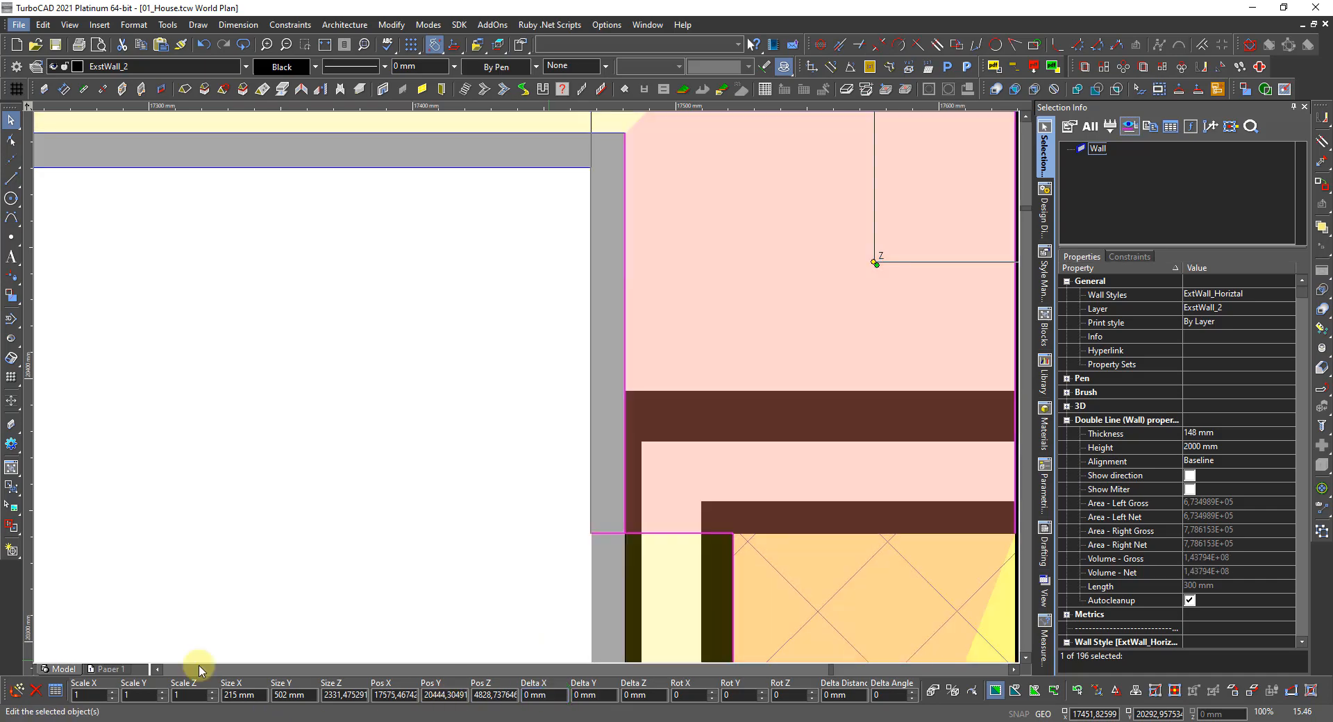
left_click(120, 646)
Move the dormer's short left side wall by -41 mm in X and clear the selection
scroll(104, 666, "down", 3)
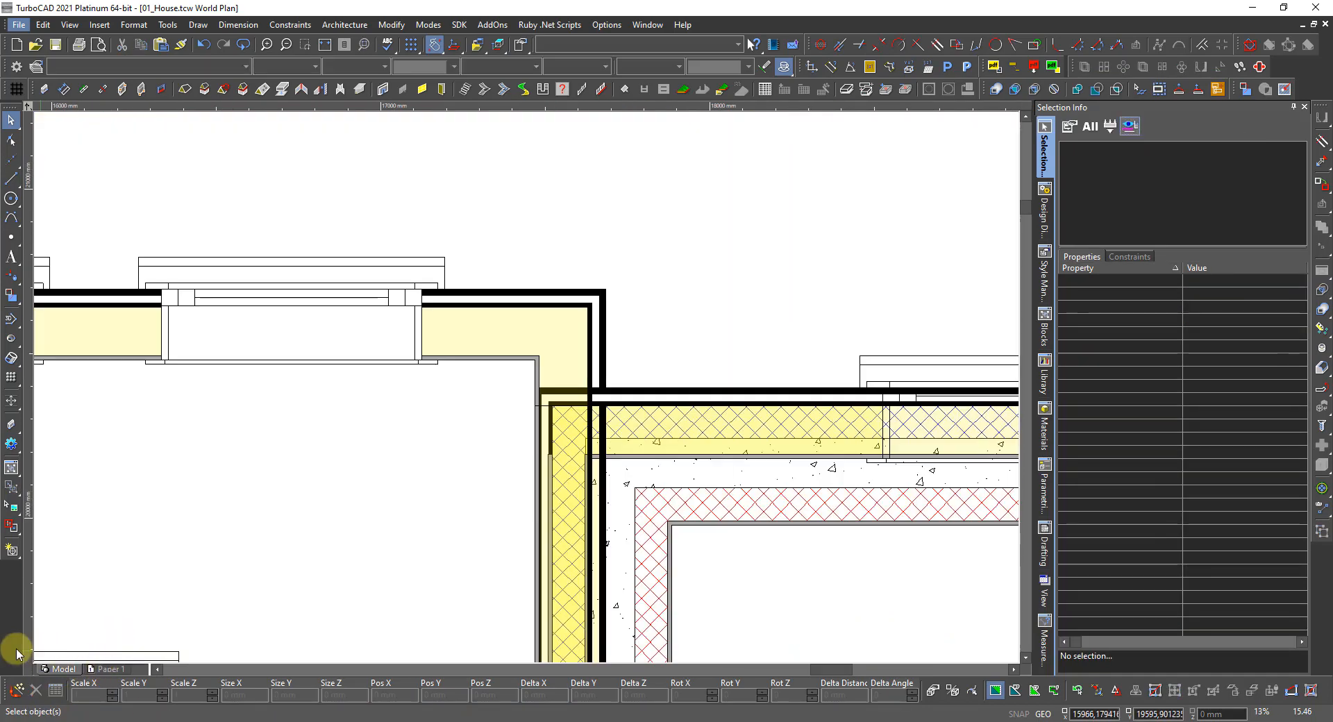
scroll(16, 649, "down", 2)
scroll(2, 644, "up", 2)
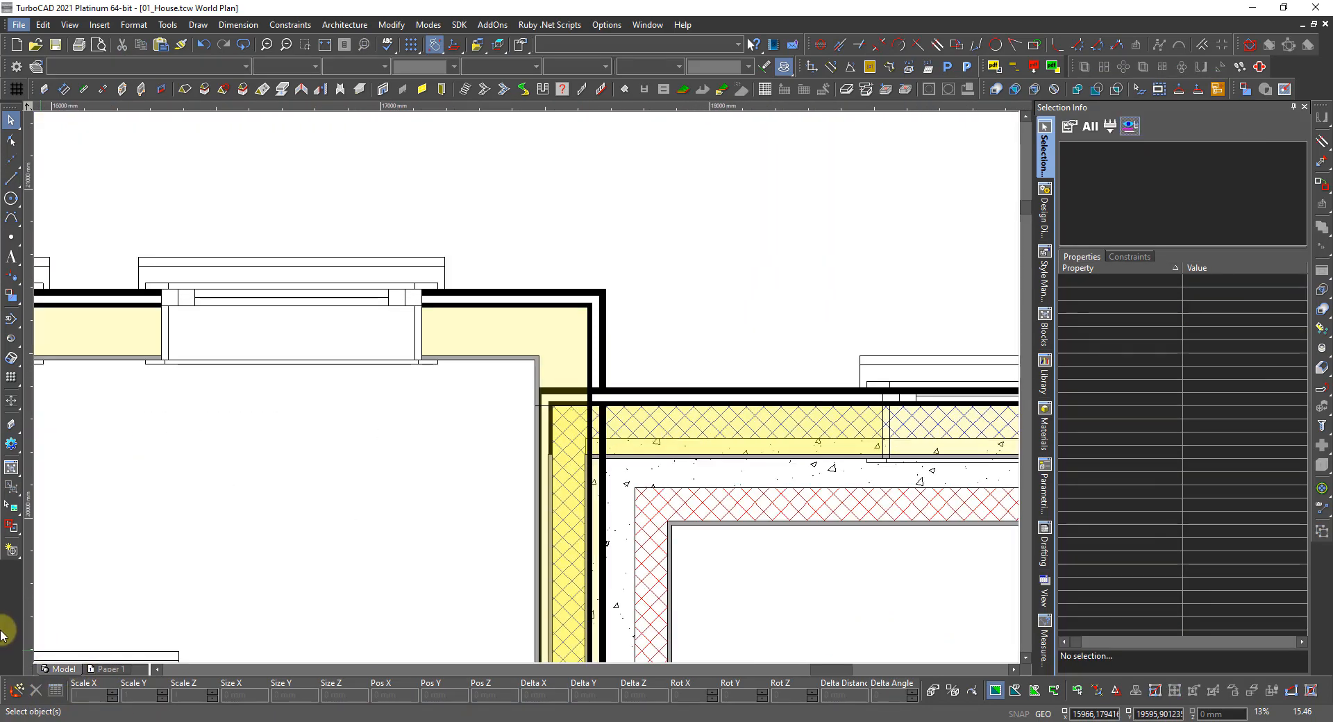
scroll(3, 635, "down", 2)
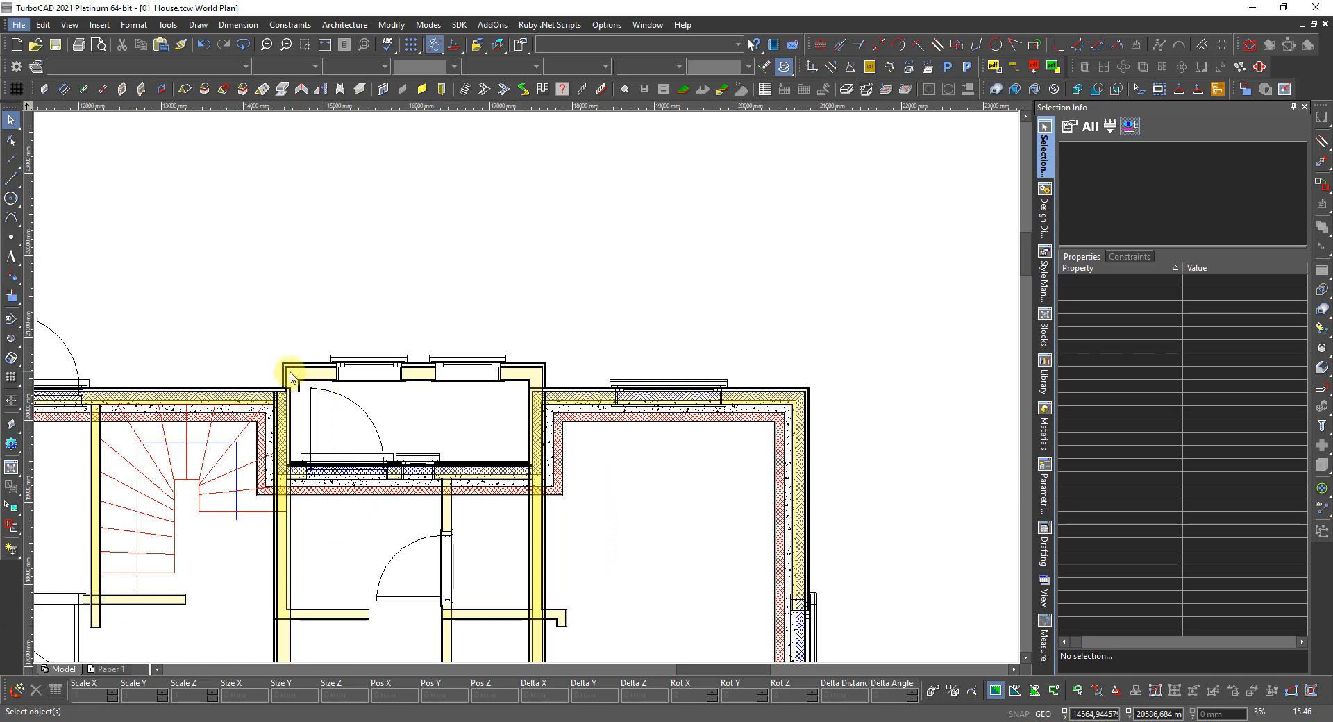
scroll(527, 381, "up", 4)
left_click(580, 443)
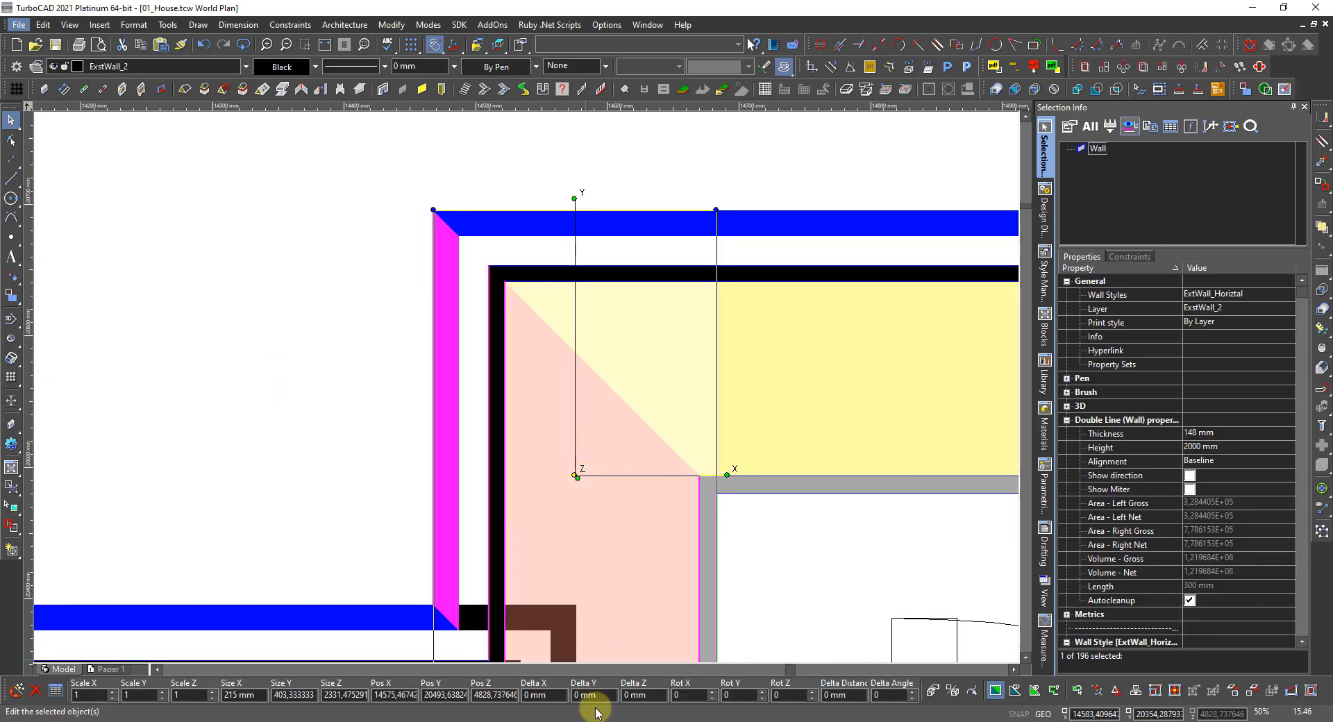
left_click(554, 697)
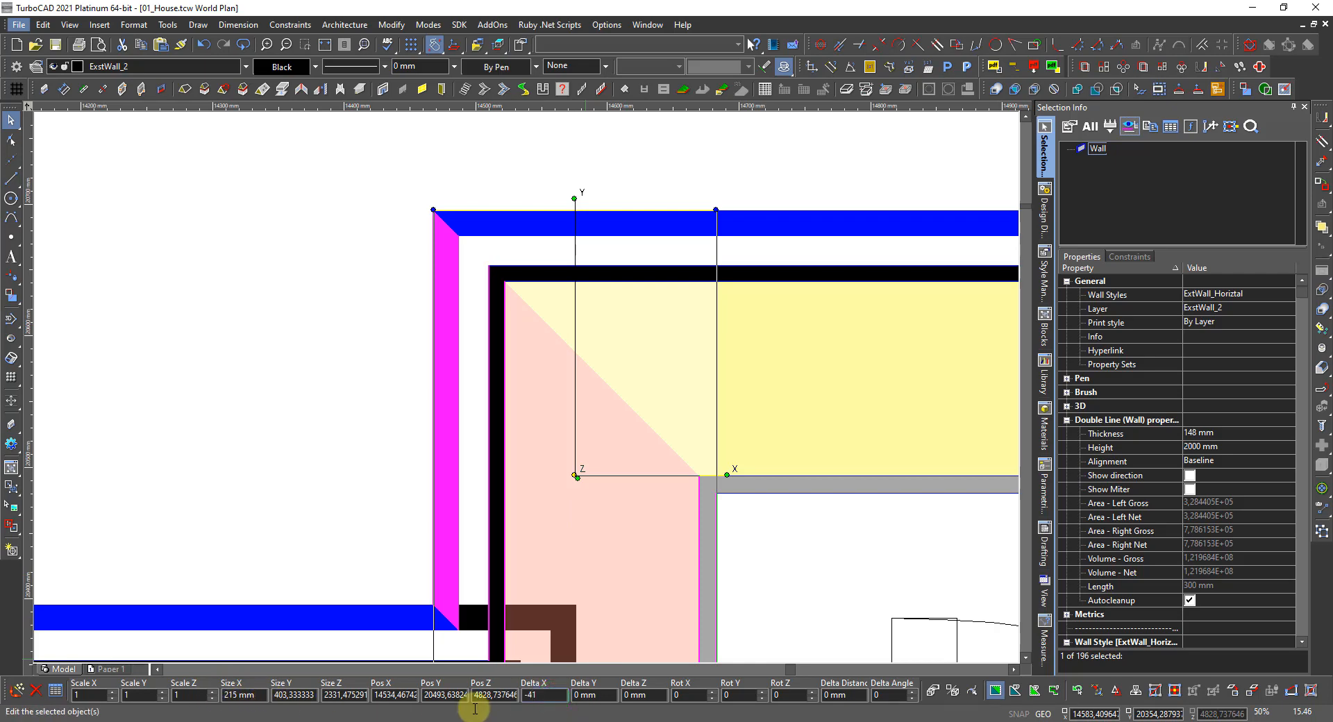
key("Return")
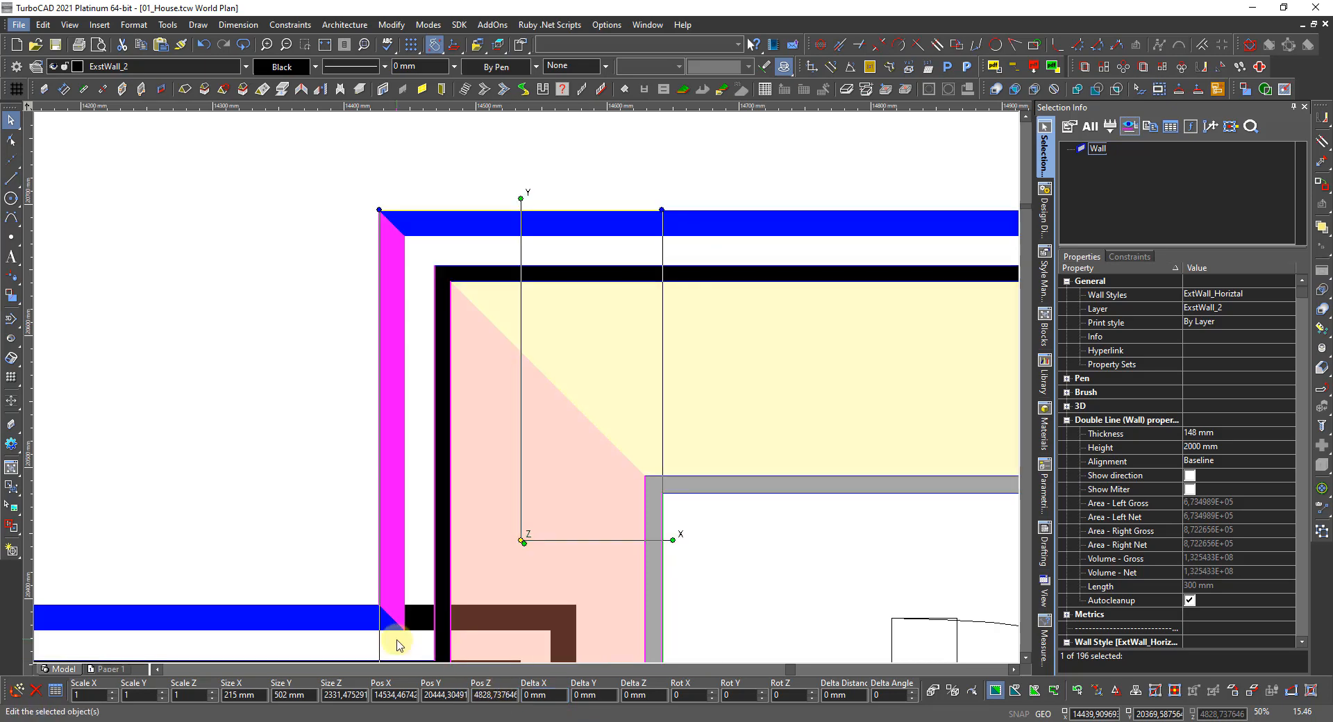
key("Escape")
Shift the dormer's short left side wall by a further -54 mm in X
scroll(373, 624, "down", 2)
scroll(540, 430, "up", 1)
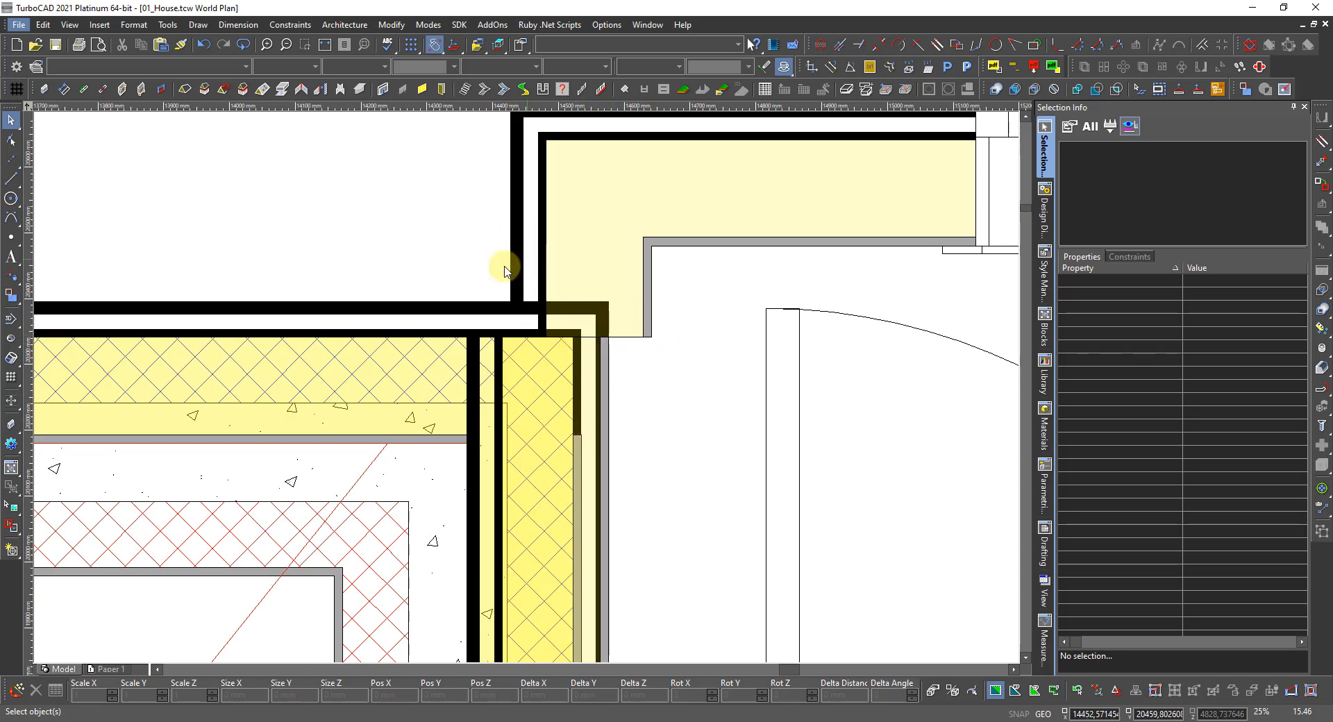
scroll(533, 333, "down", 2)
scroll(524, 378, "up", 1)
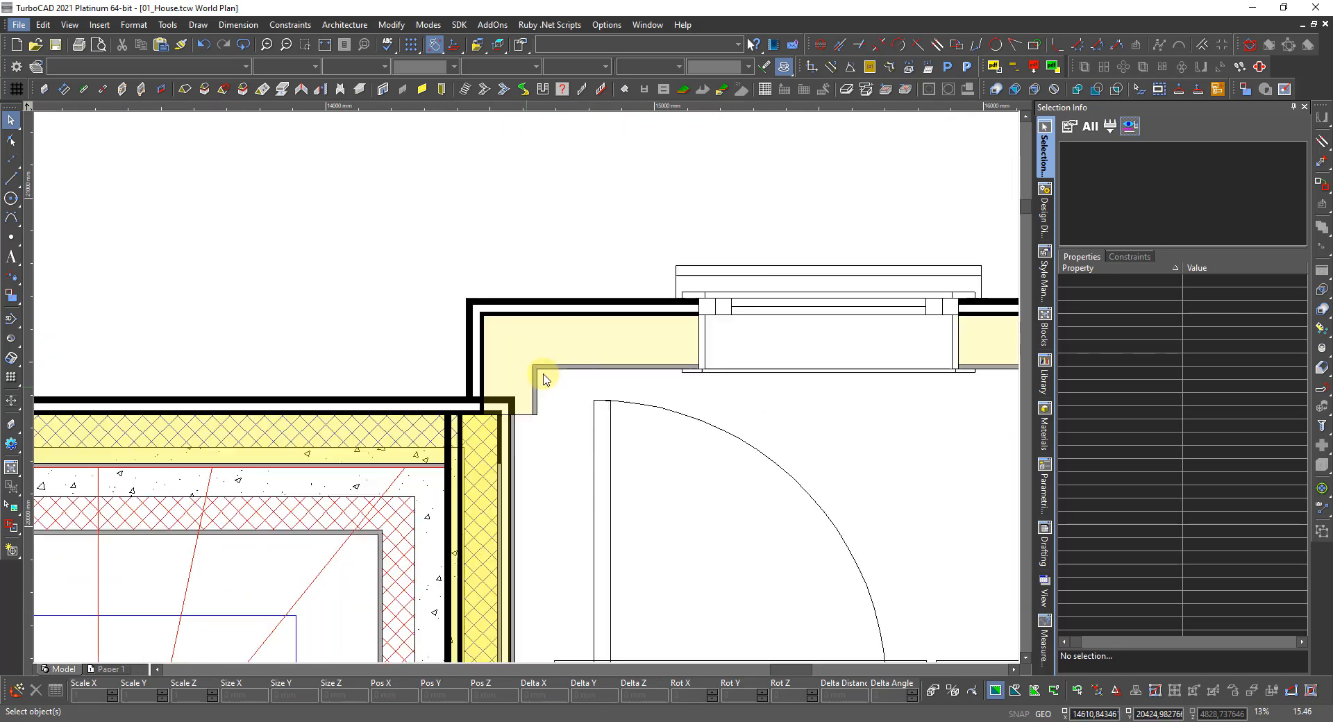
scroll(510, 365, "up", 2)
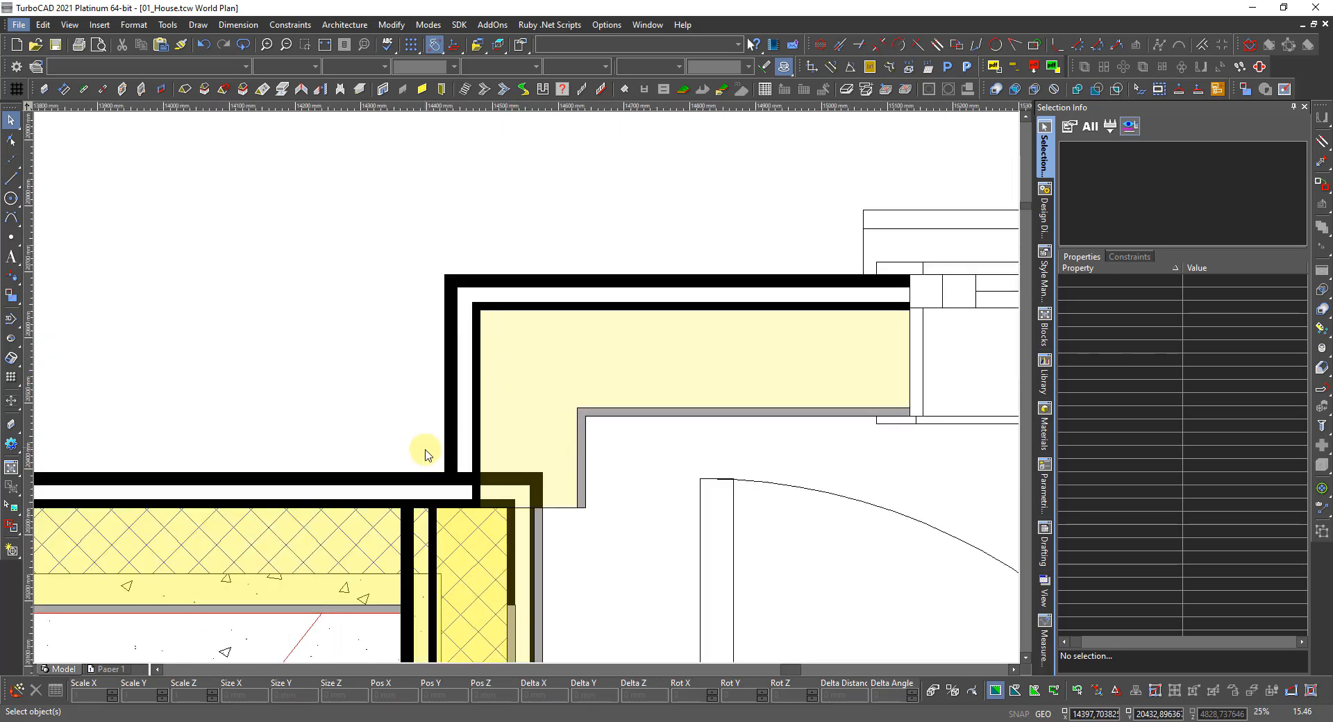
scroll(389, 503, "down", 4)
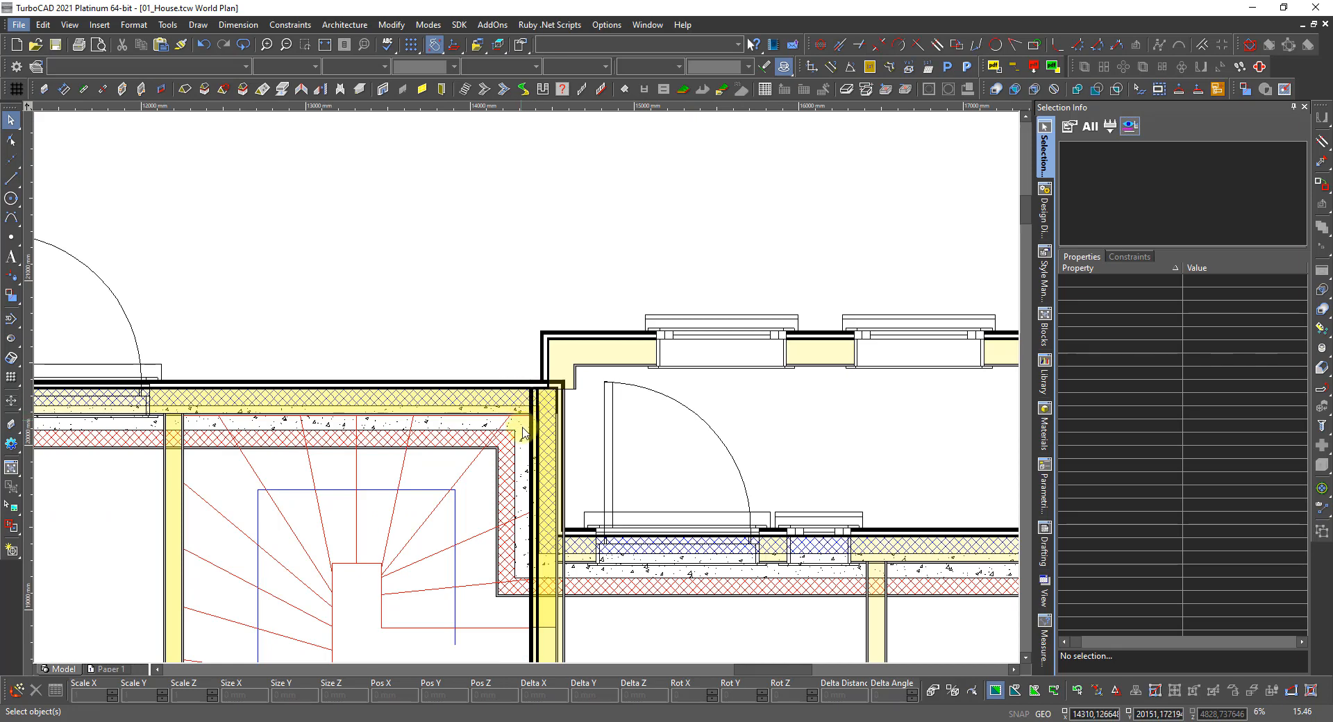
scroll(527, 393, "up", 3)
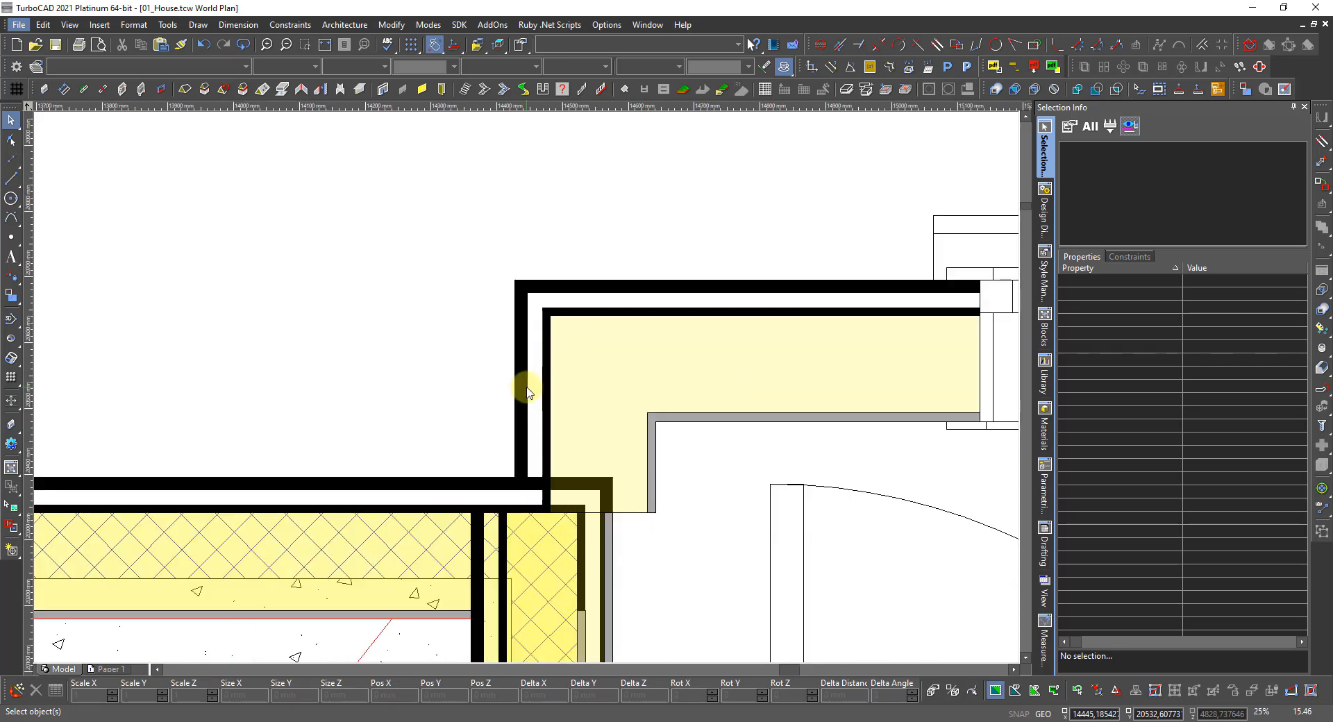
scroll(528, 392, "up", 2)
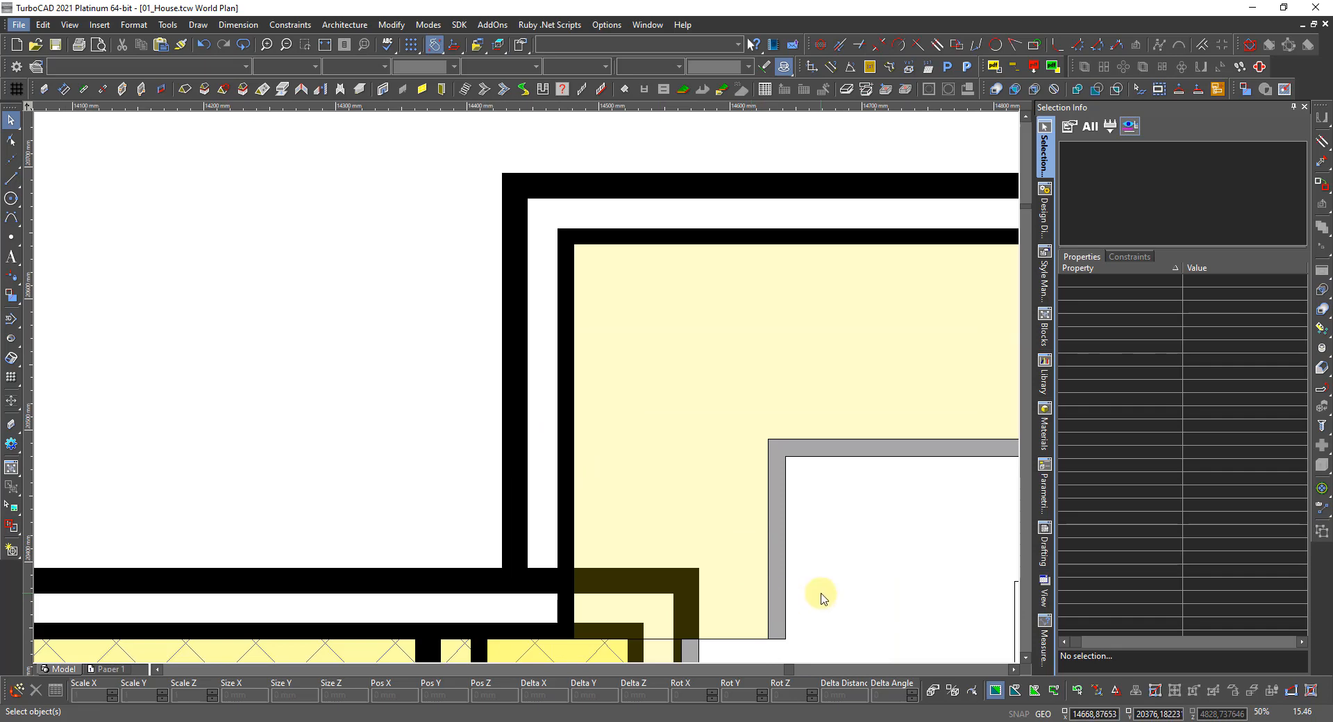
left_click(772, 578)
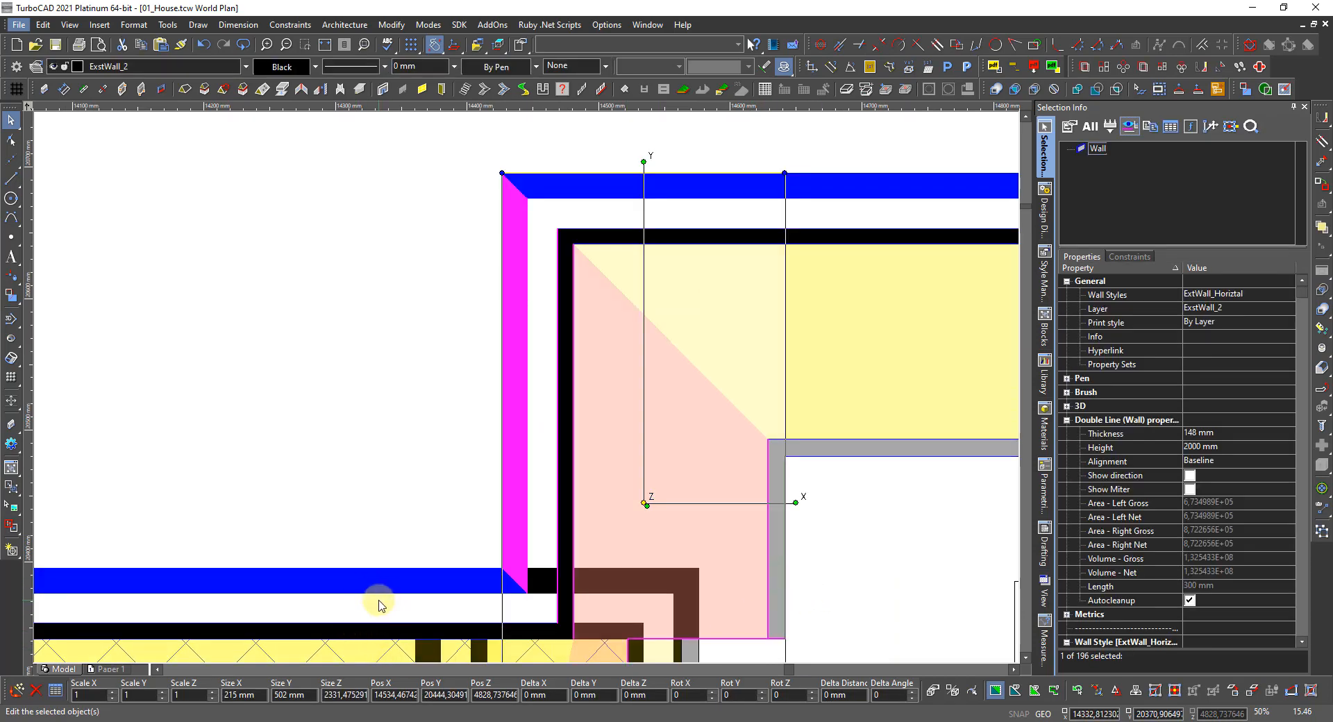
left_click(549, 694)
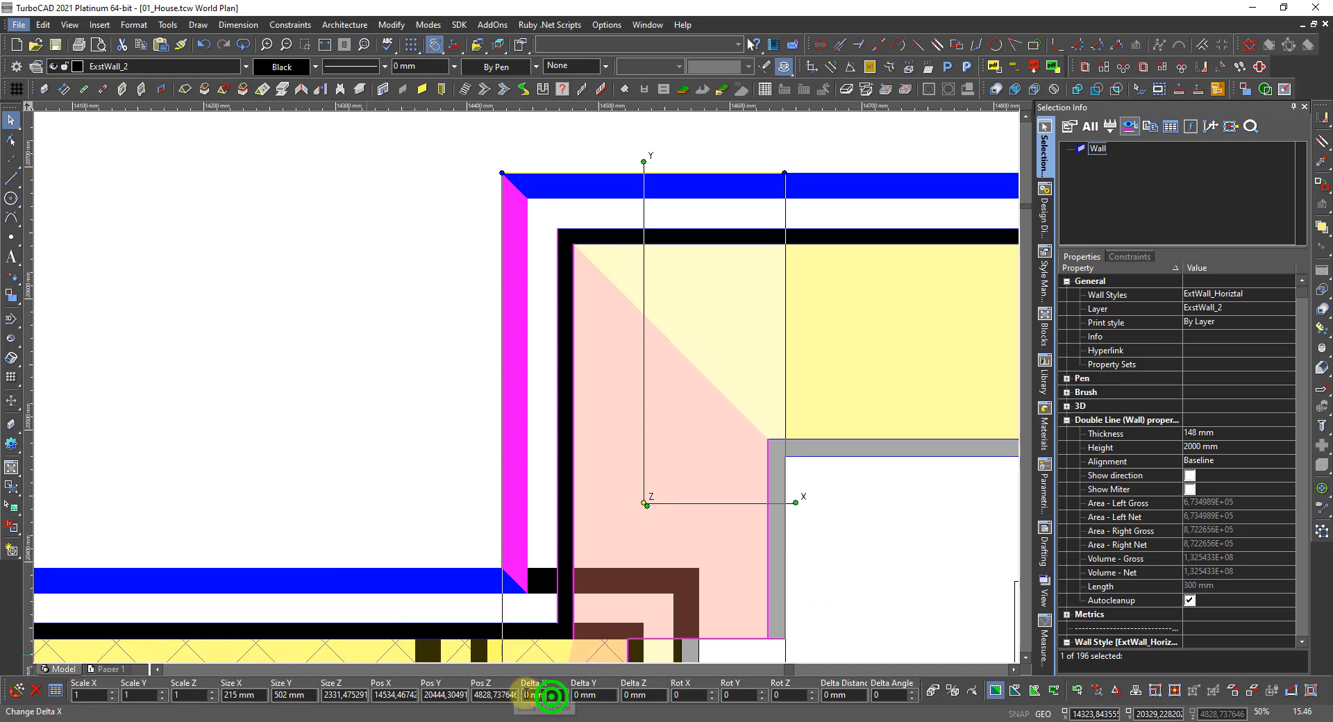
type("-")
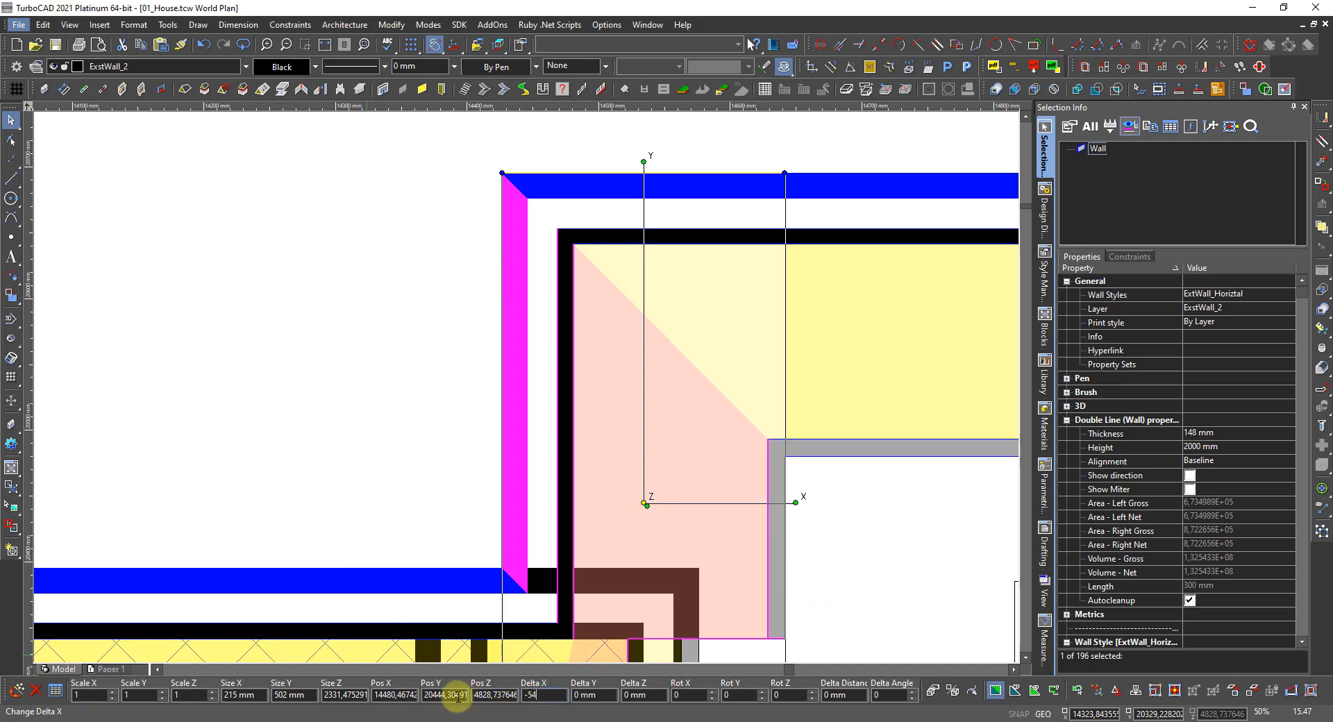
type("54")
key("Return")
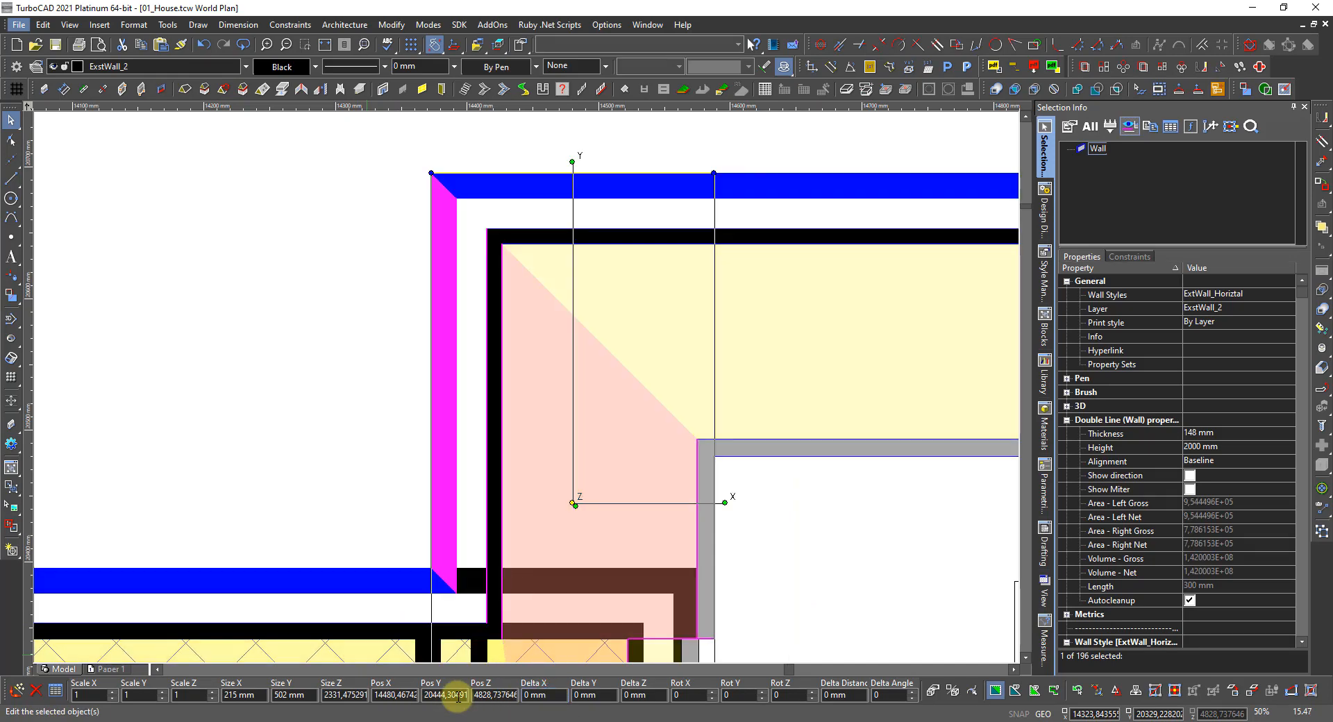
Shift the dormer's short left side wall by another -13 mm in X and clear the selection to check its alignment
left_click(549, 692)
type("-")
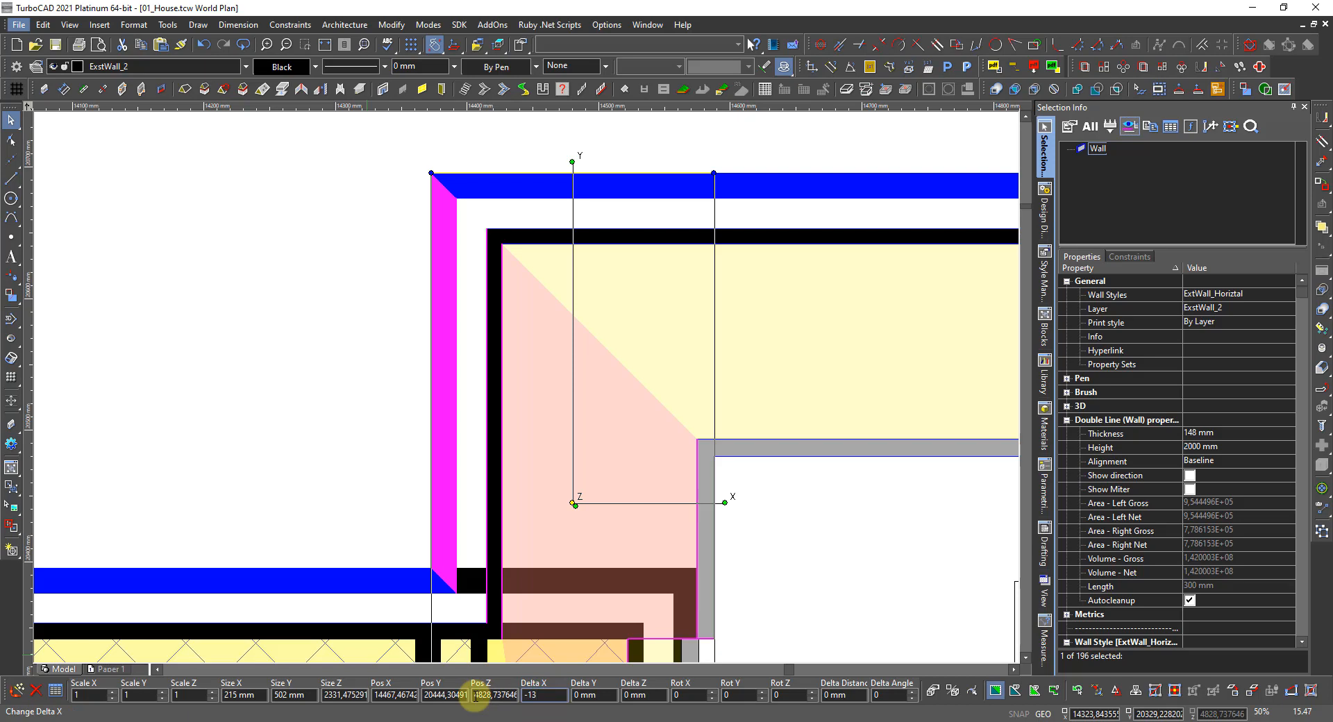
type("13")
key("Tab")
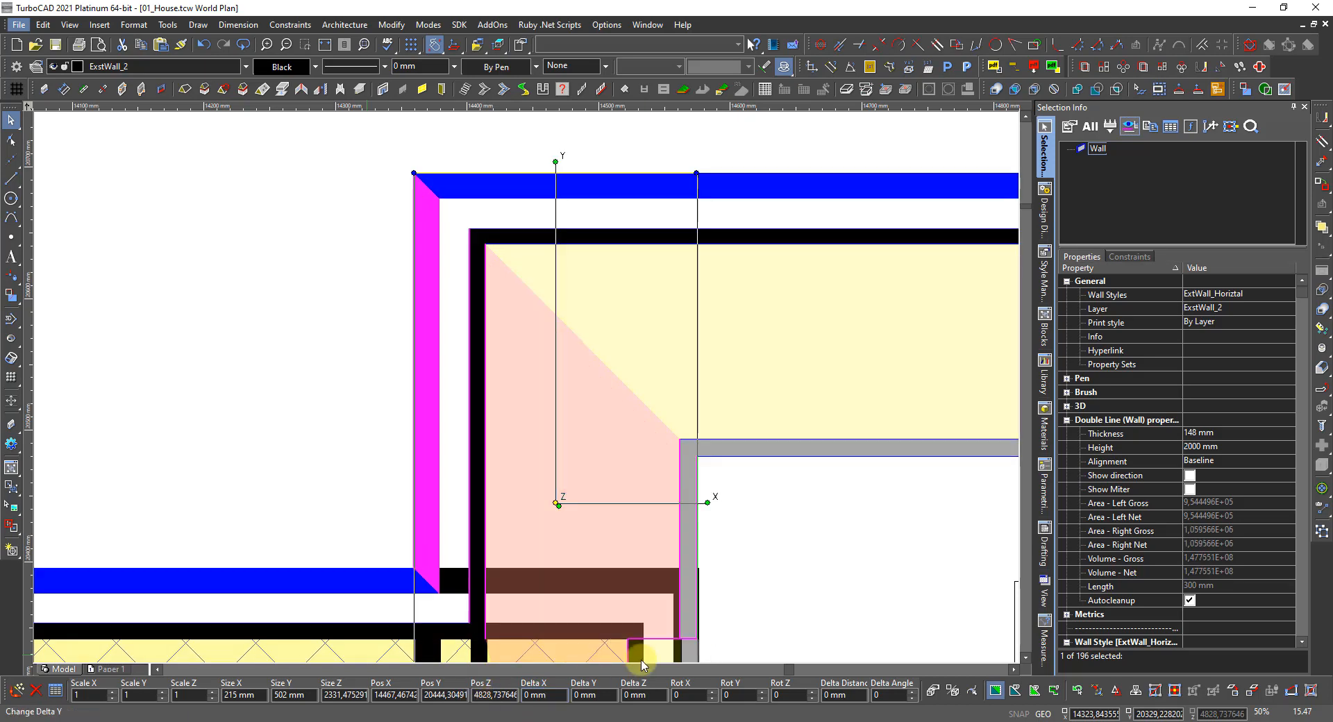
left_click(340, 504)
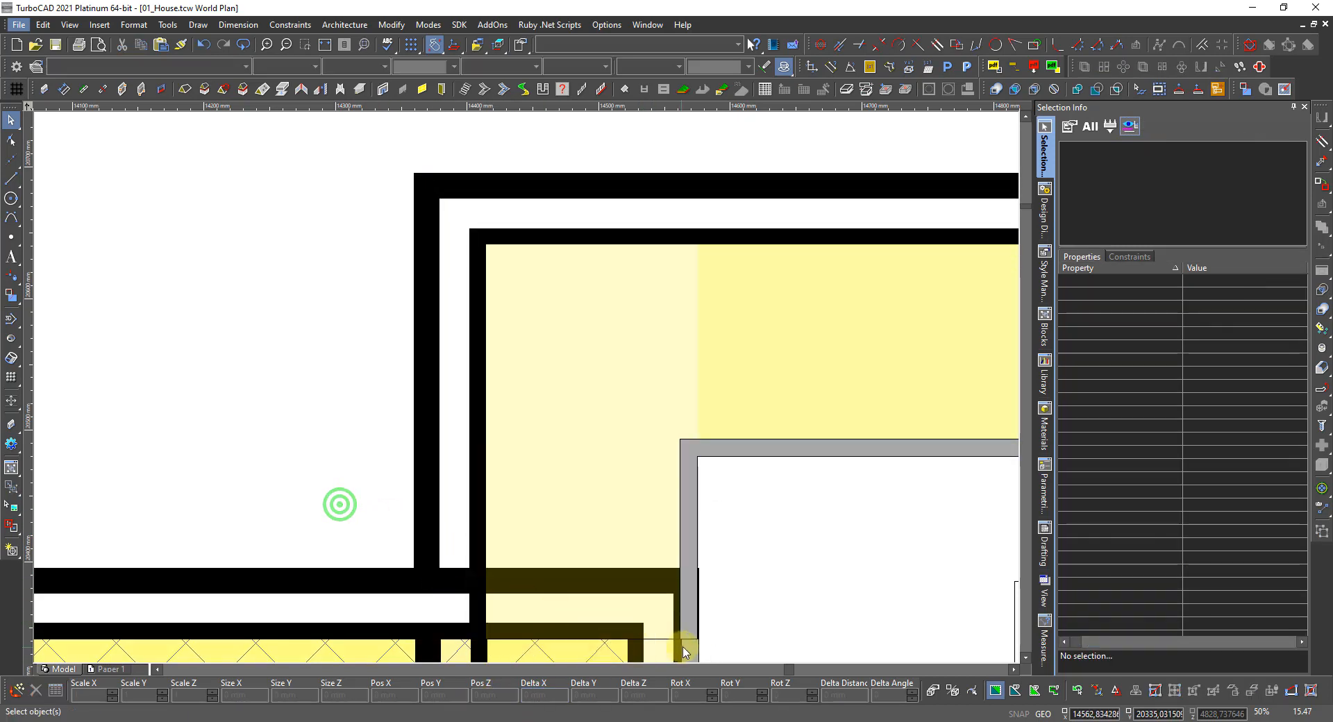
scroll(684, 652, "up", 5)
scroll(560, 345, "up", 5)
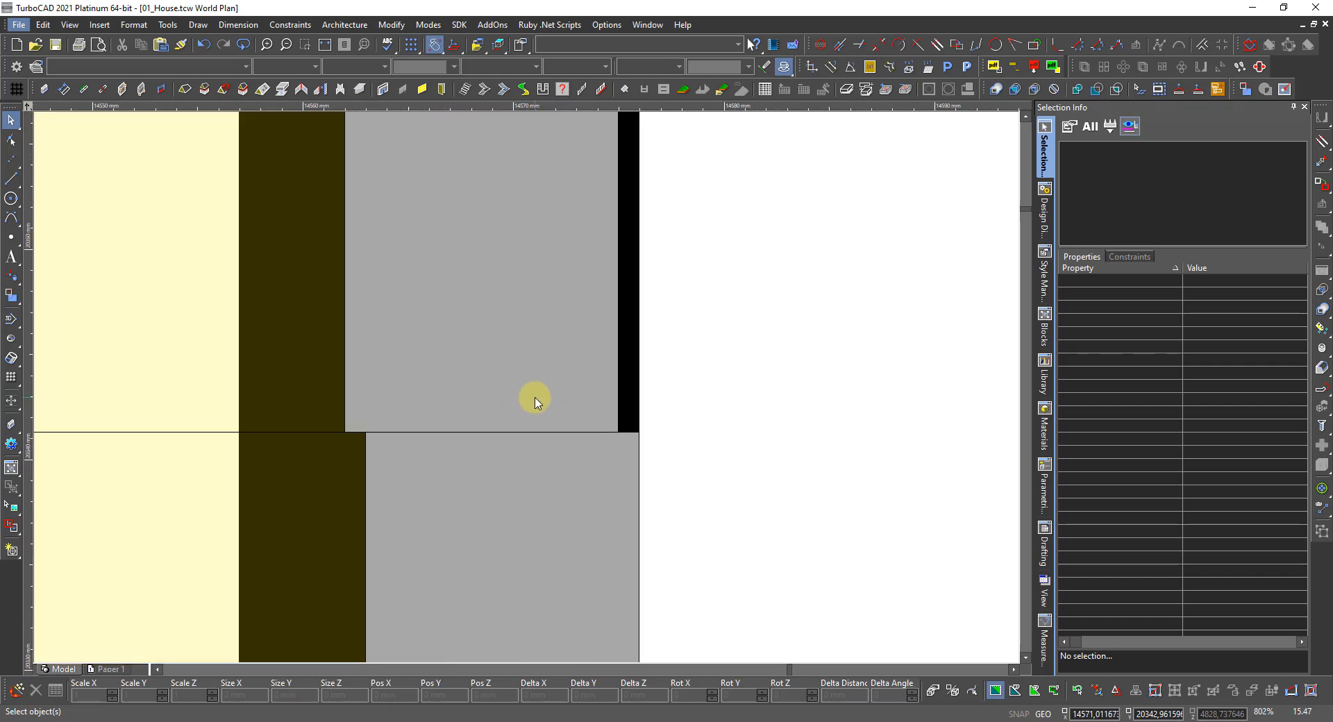
Measure the horizontal offset between the inner faces of the upper and lower wall segments at the dormer's left corner
right_click(535, 400)
left_click(545, 289)
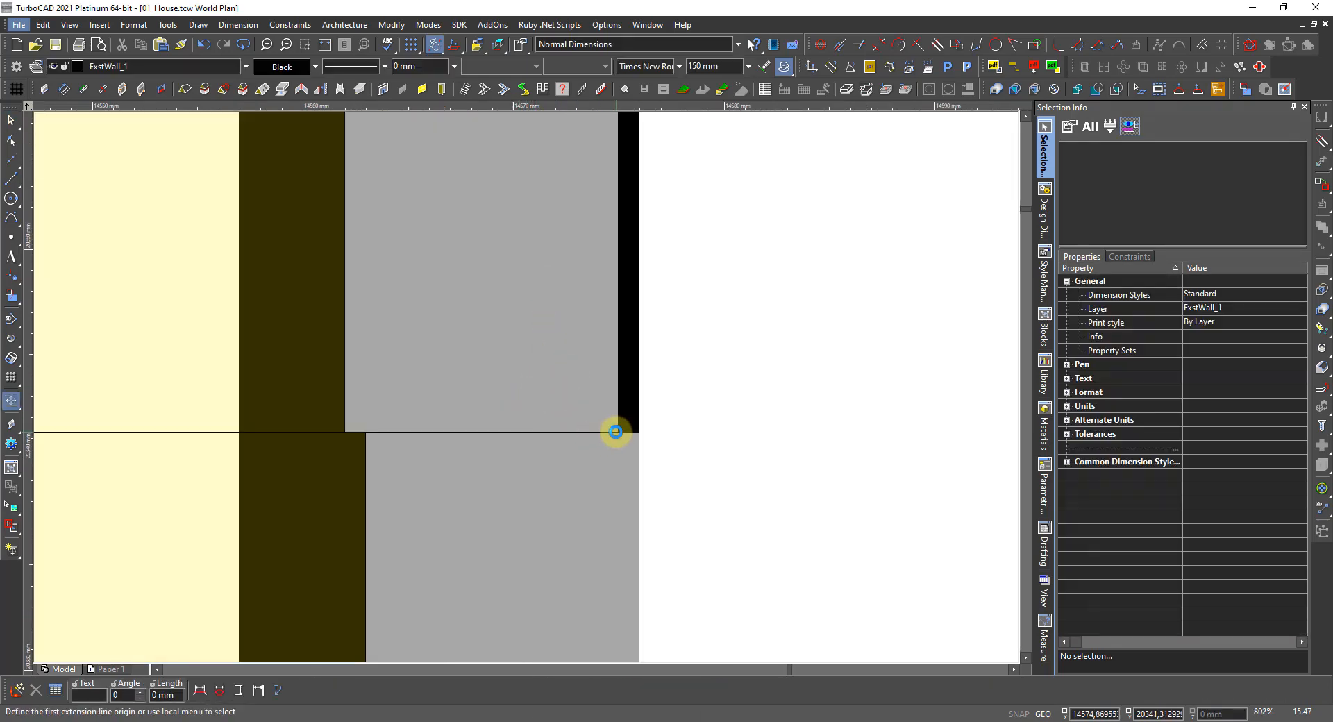
left_click(618, 432)
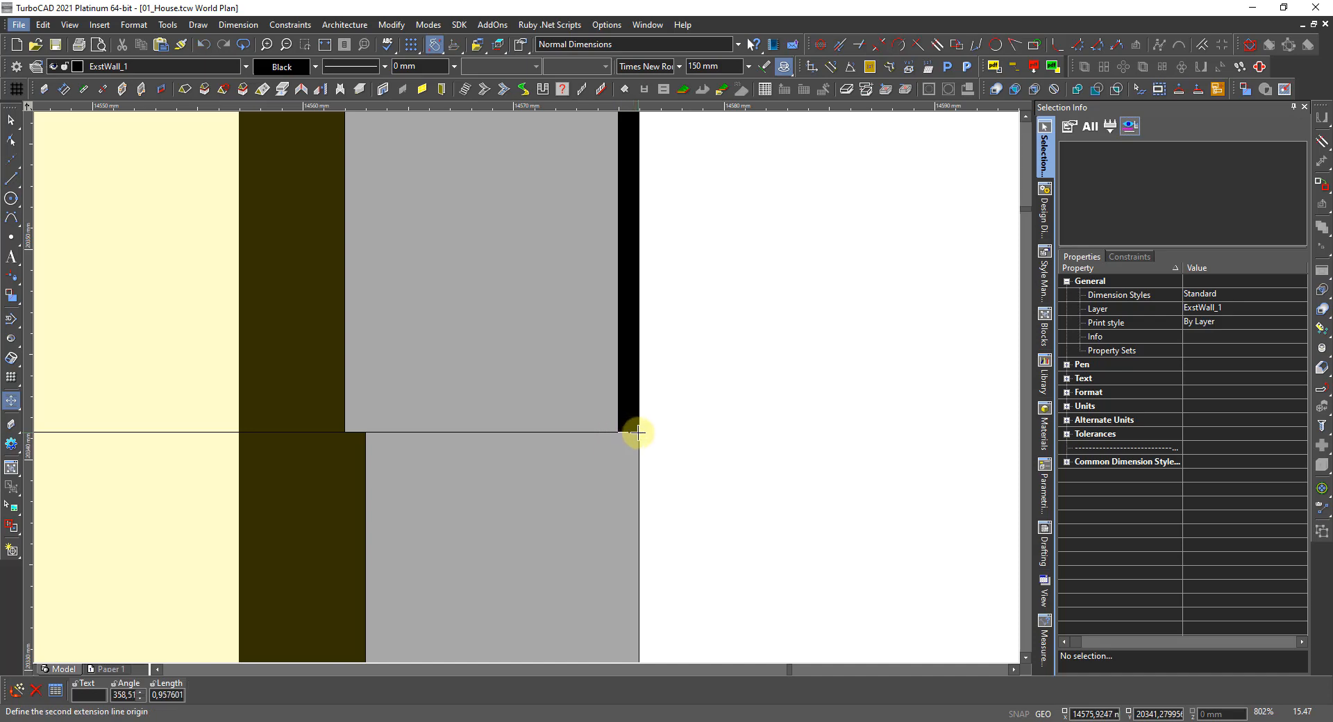
left_click(638, 432)
key("Escape")
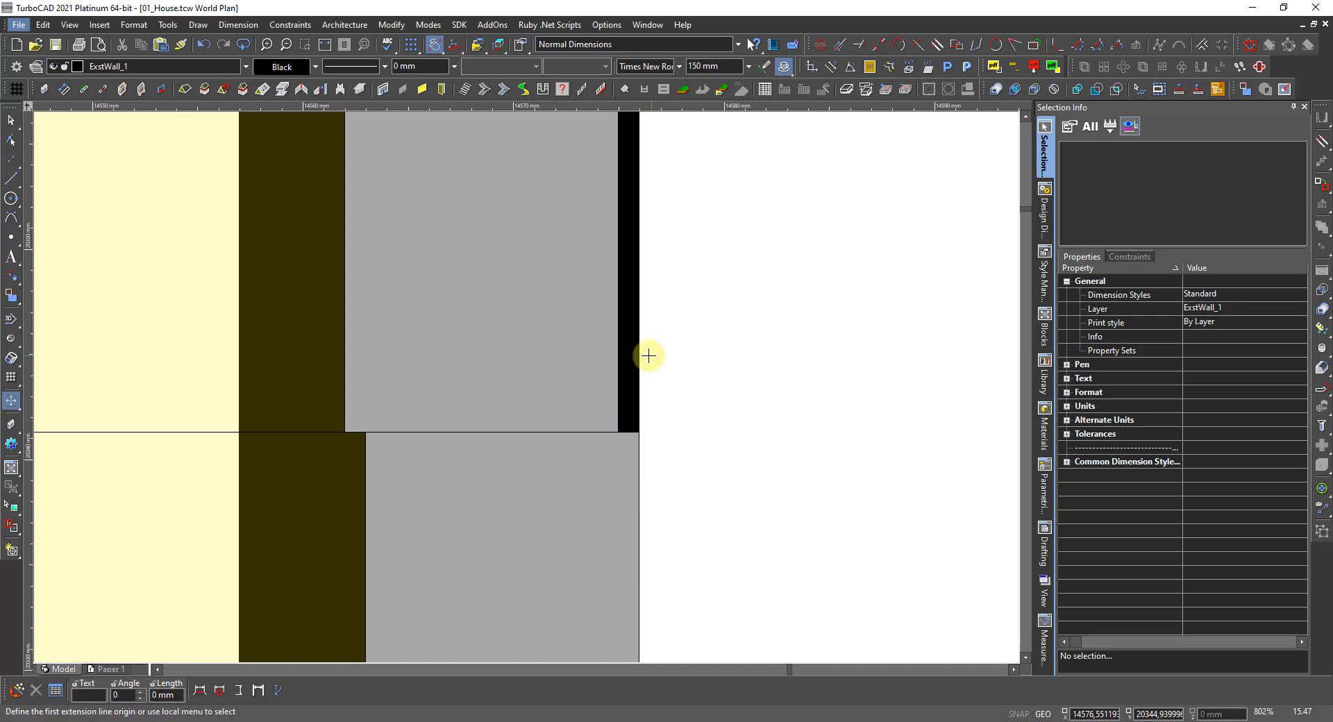
key("Escape")
Move the dormer's short left side wall by 1 mm in X and clear the selection
scroll(521, 376, "down", 3)
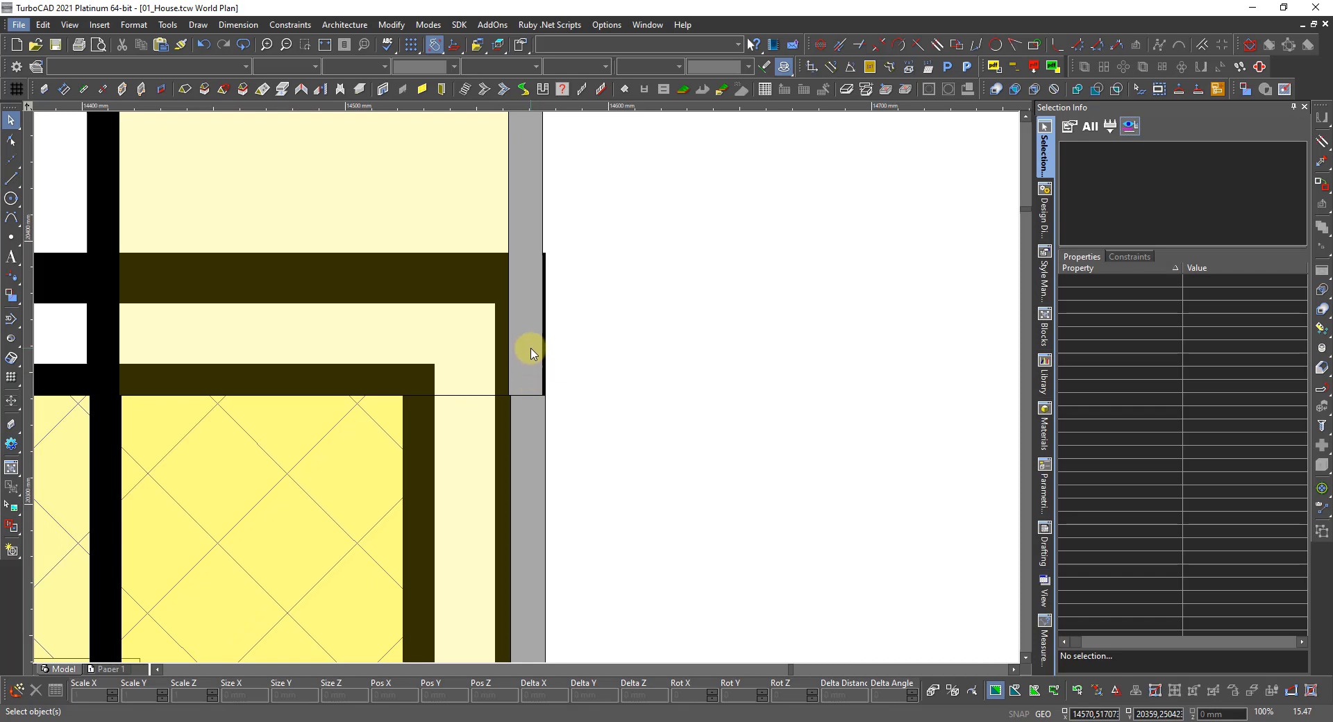
scroll(529, 380, "down", 2)
left_click(463, 325)
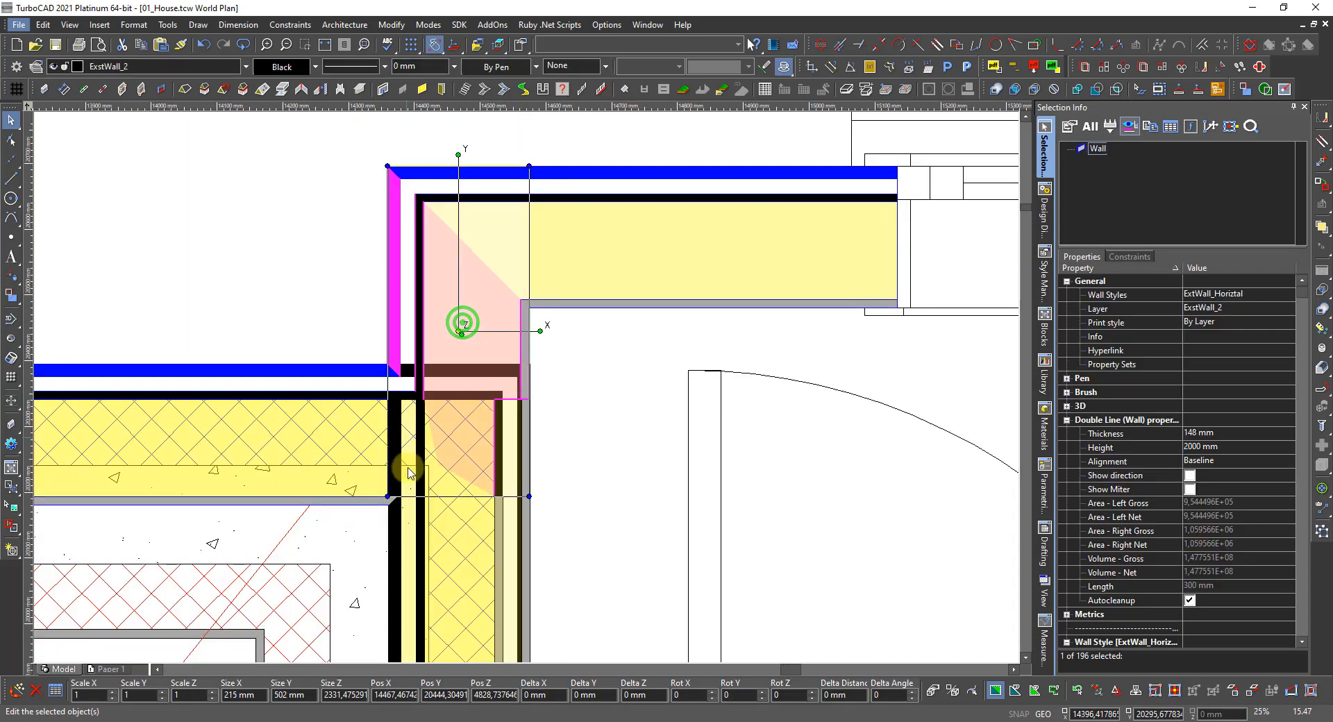
left_click(552, 695)
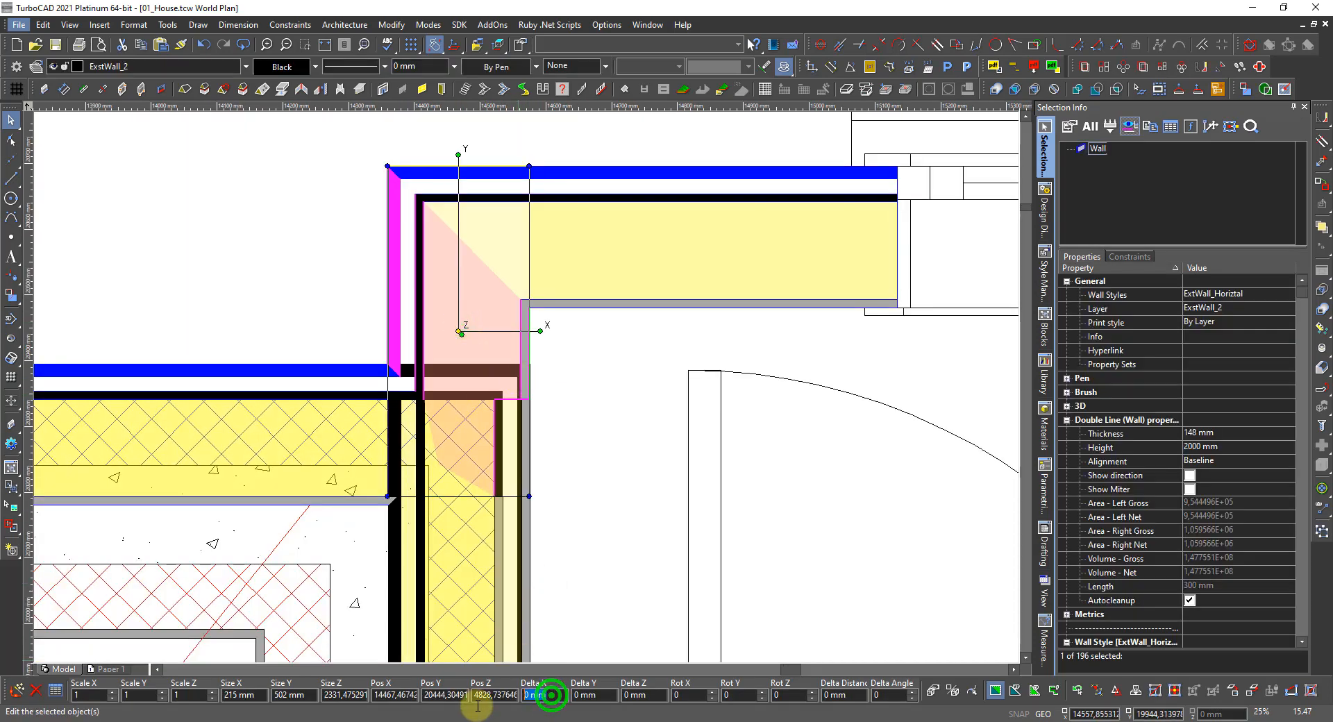
type("1")
key("Return")
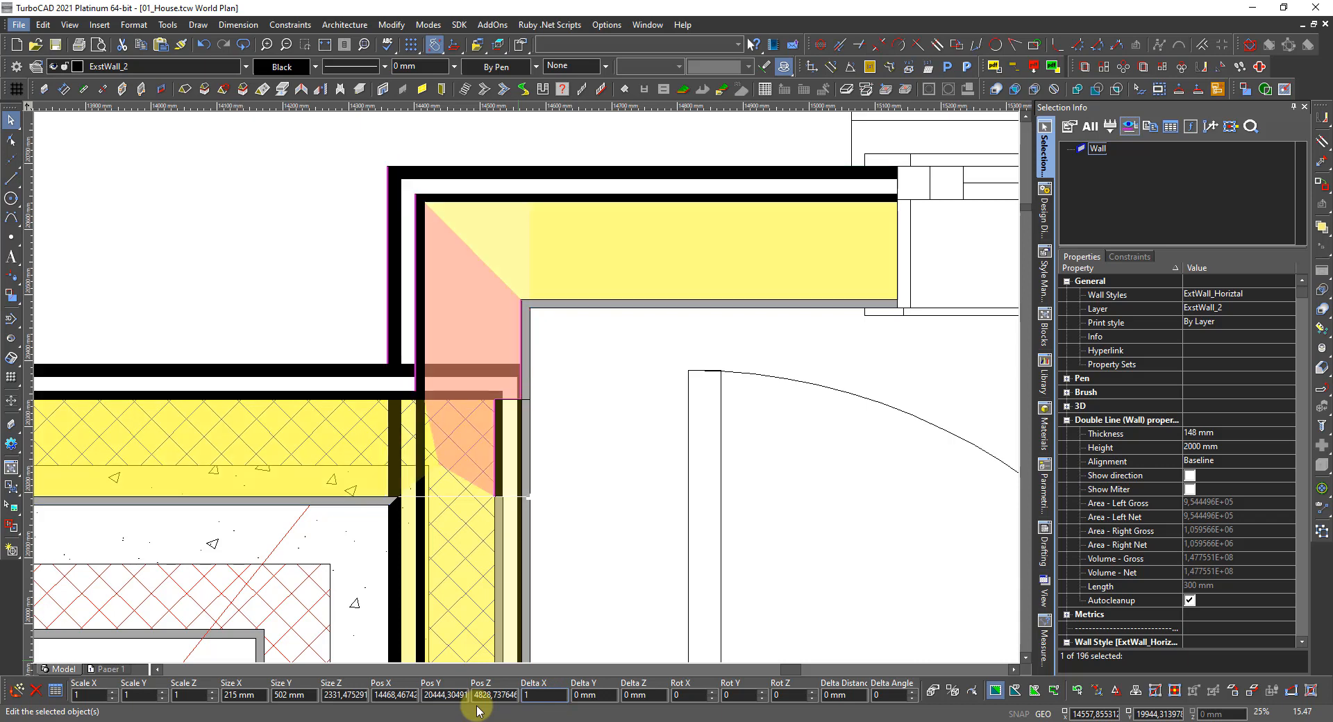
key("Escape")
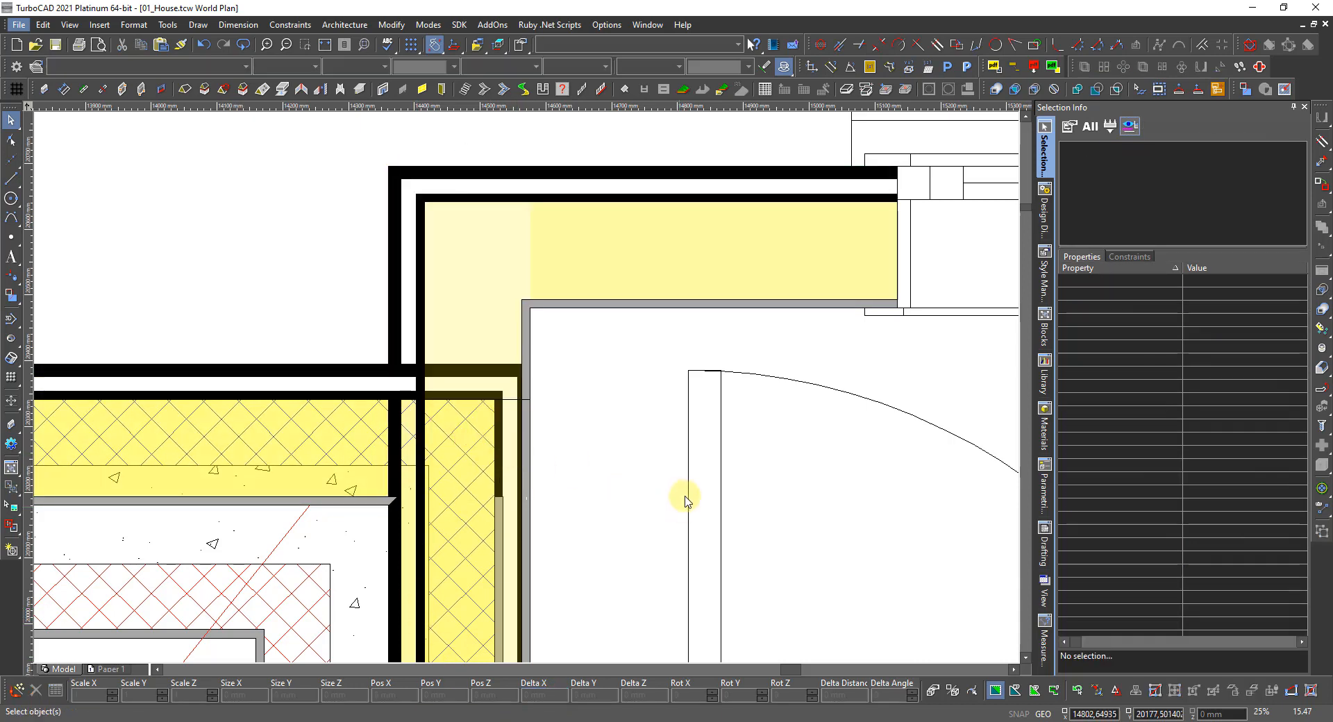
Hide the layers ExstWall_0 and ExstWall_1
left_click(1044, 208)
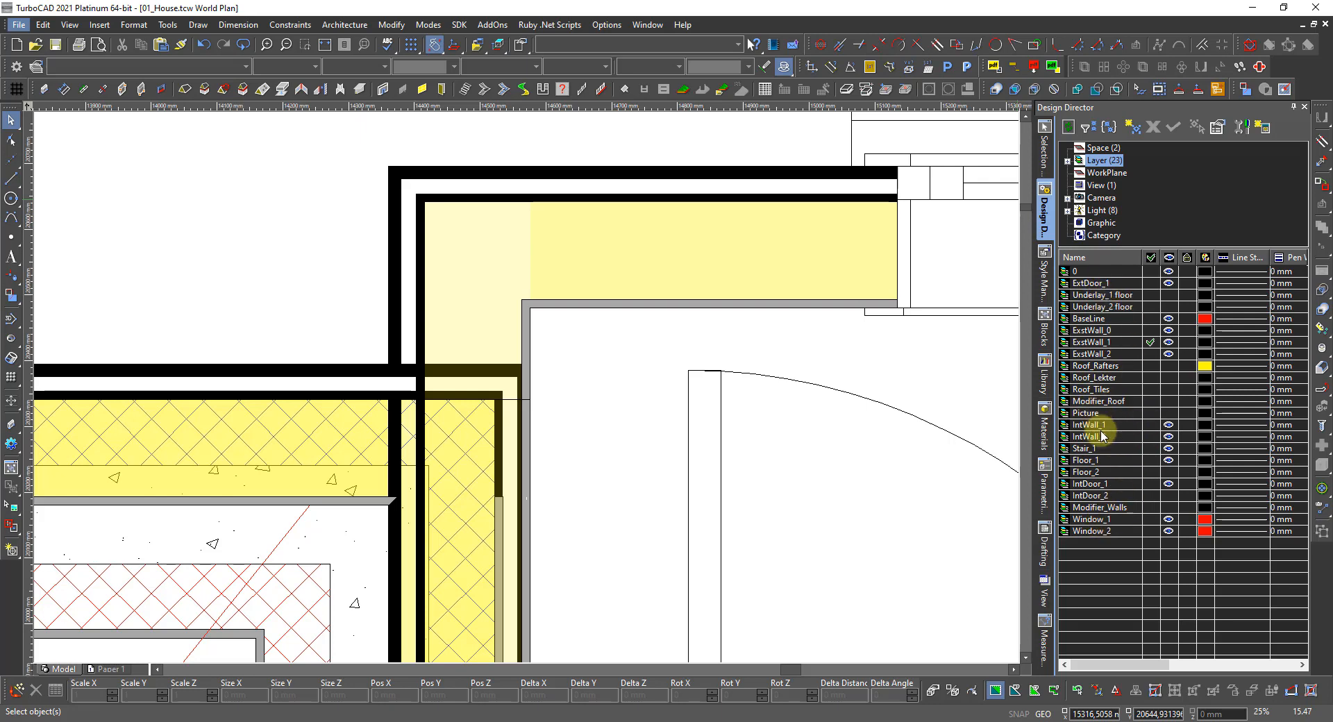
left_click(1167, 329)
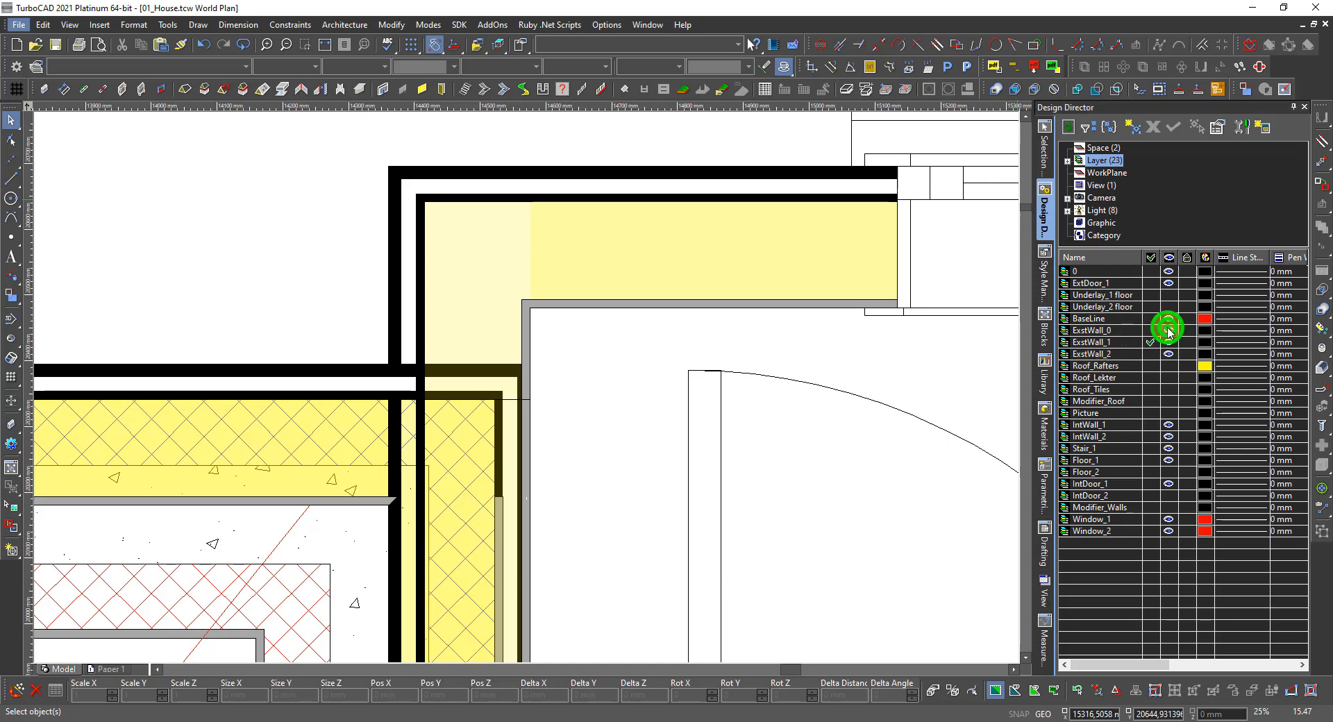
left_click(1167, 341)
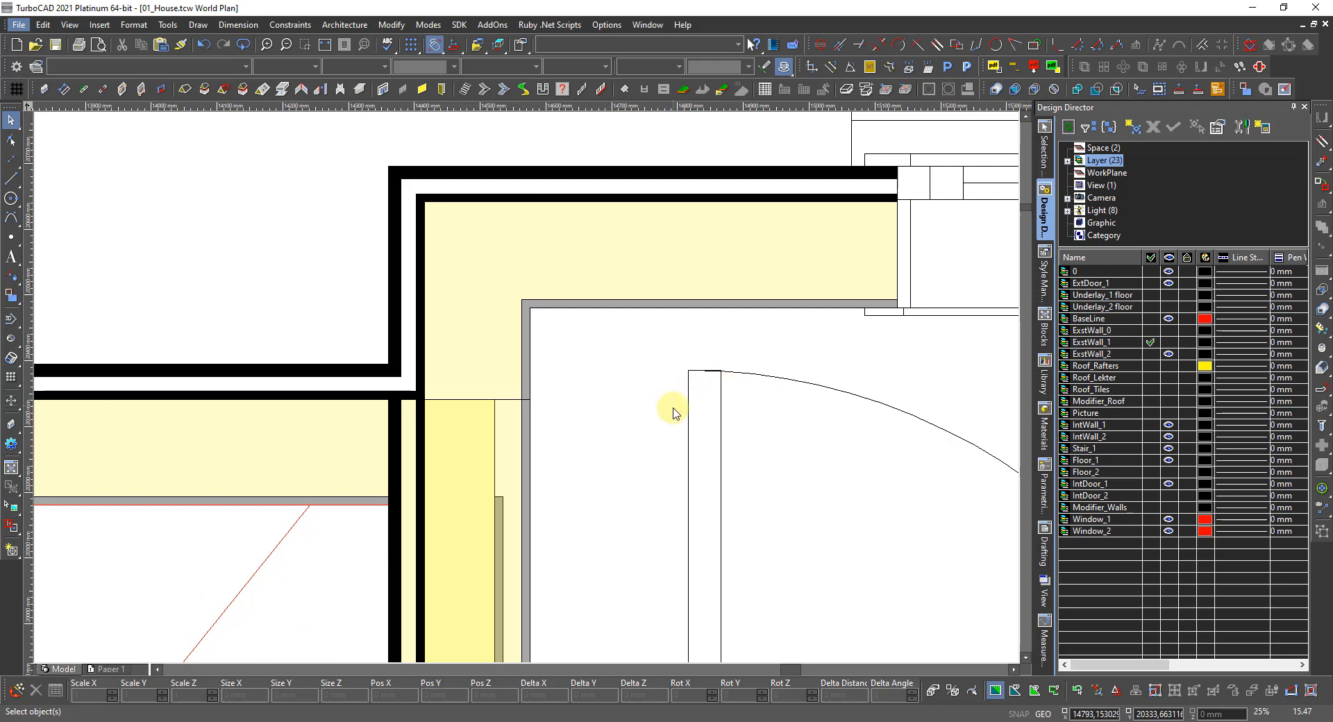
Examine how the upper-floor interior wall beside the staircase lines up with the dormer's left side wall
scroll(518, 429, "down", 3)
scroll(480, 496, "up", 3)
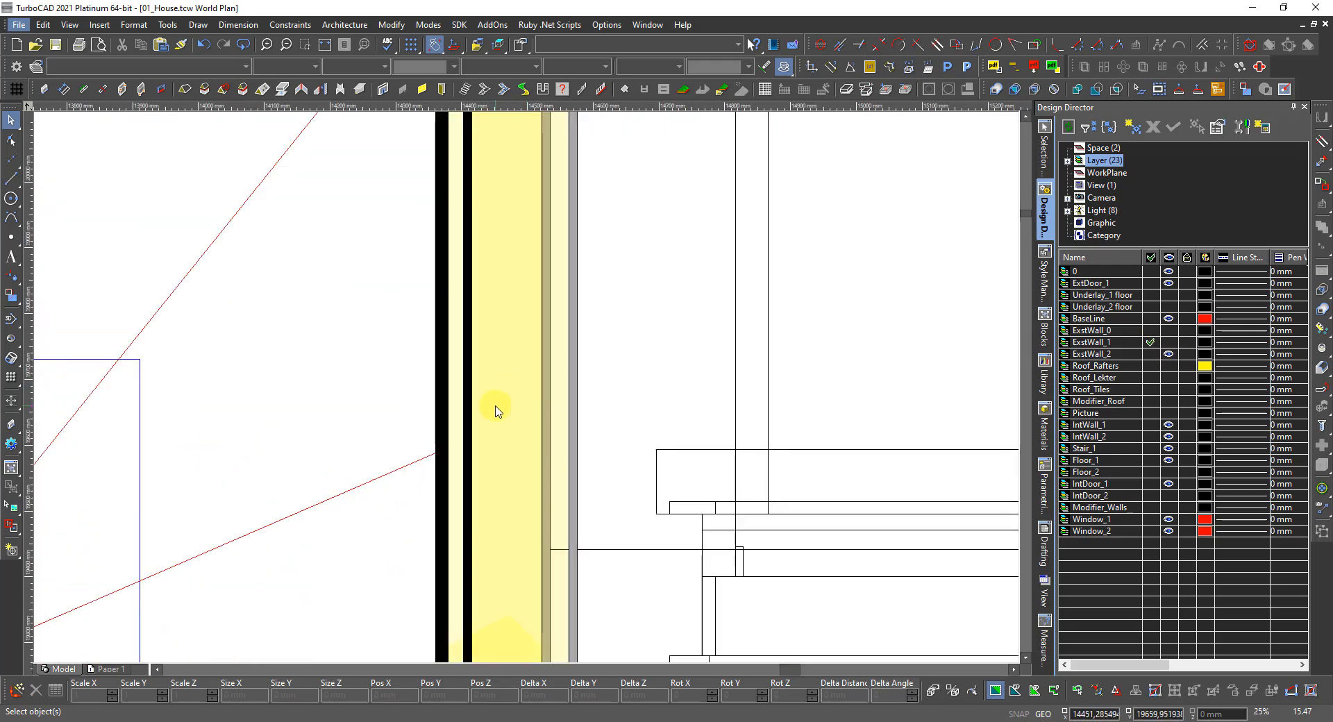
scroll(495, 400, "down", 3)
scroll(463, 396, "up", 3)
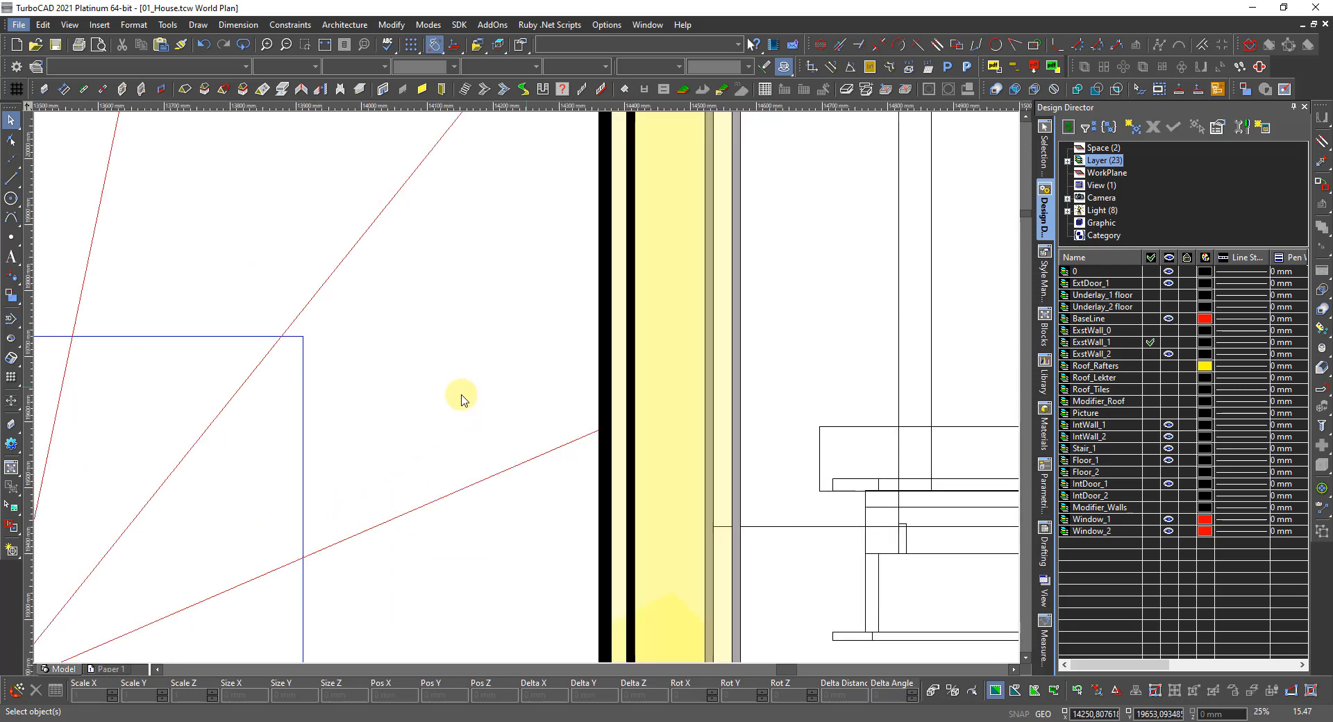
left_click(604, 343)
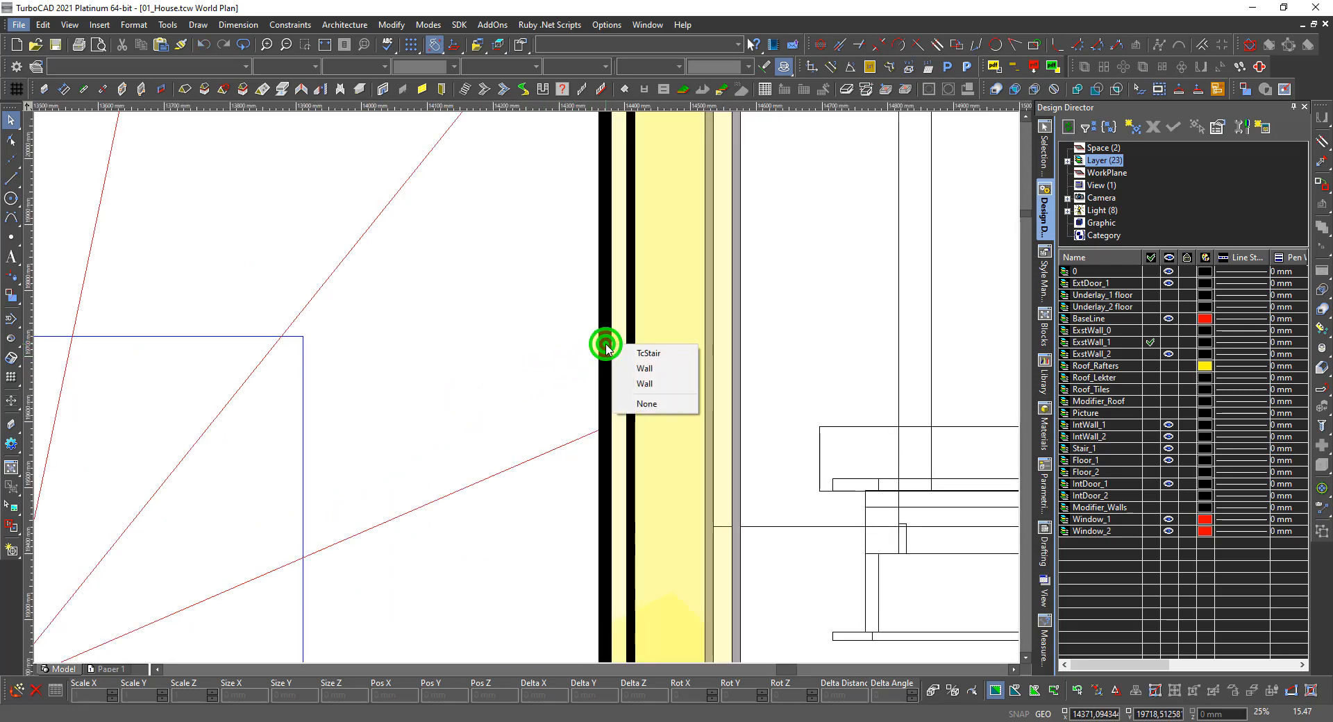
left_click(653, 370)
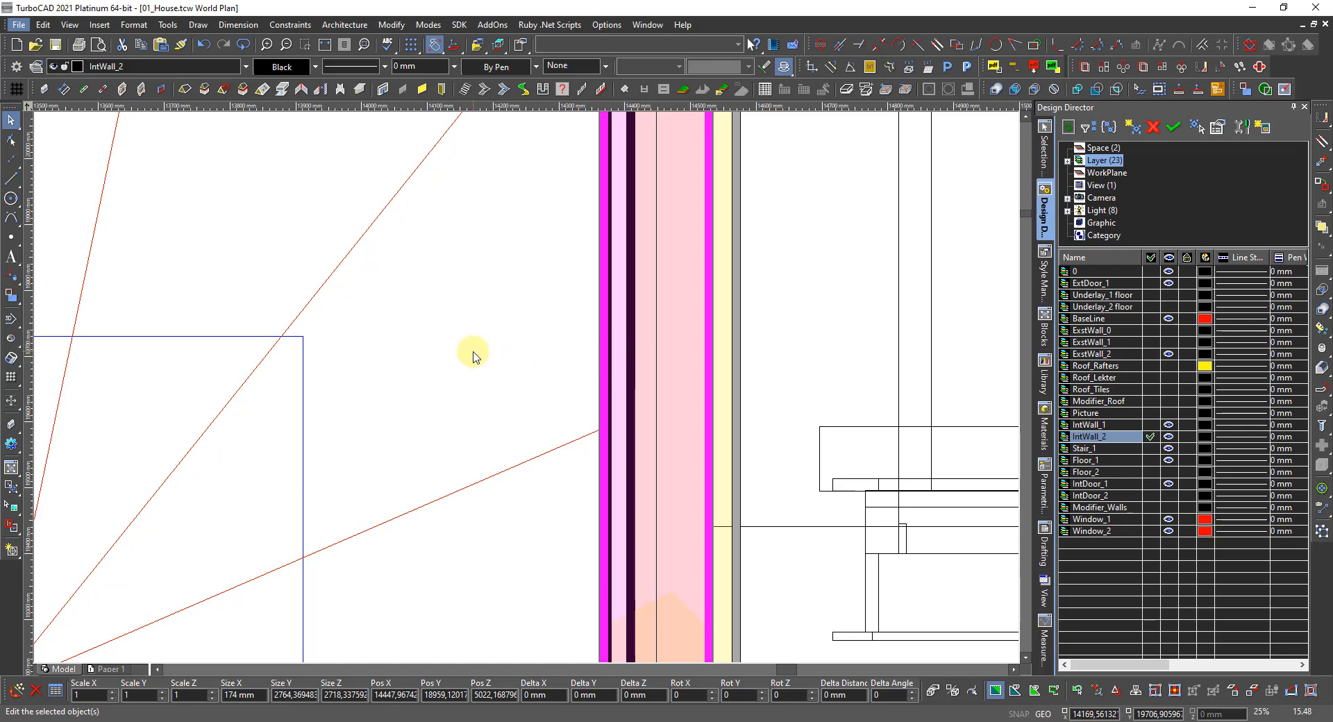
scroll(514, 379, "down", 3)
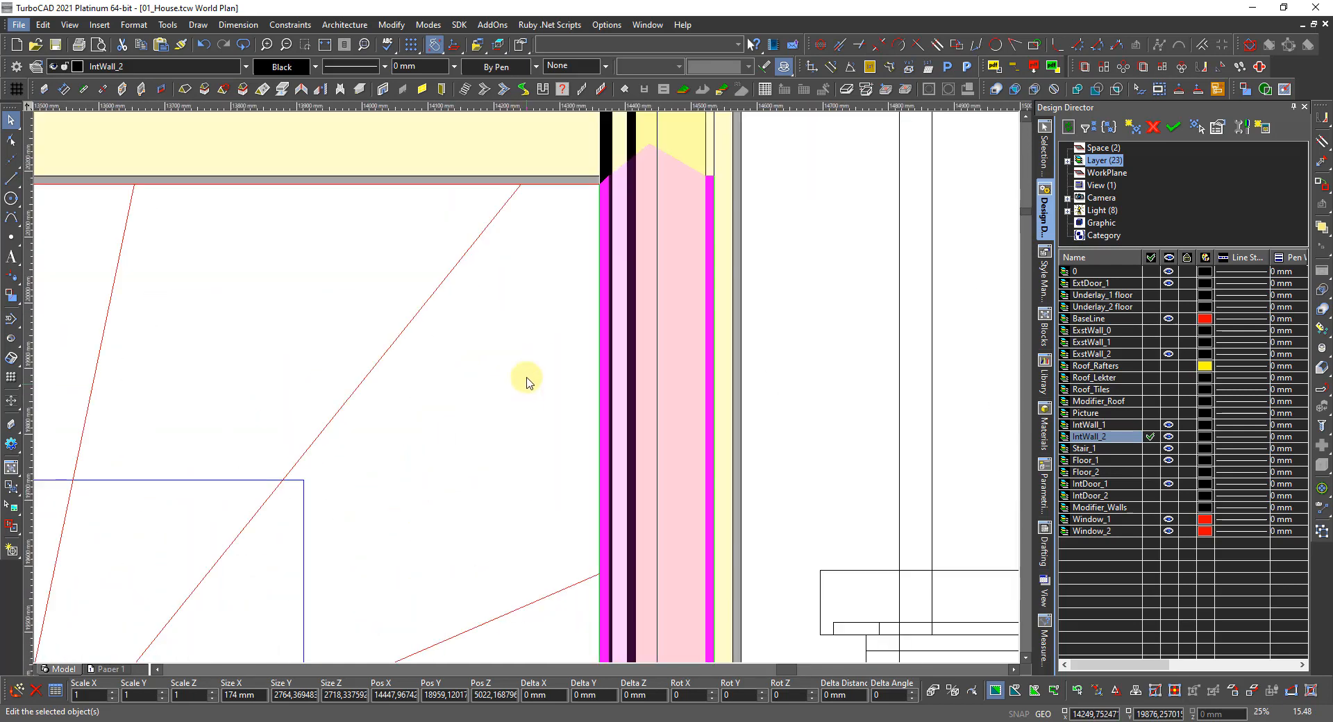
scroll(524, 377, "up", 3)
key("Escape")
scroll(549, 347, "down", 3)
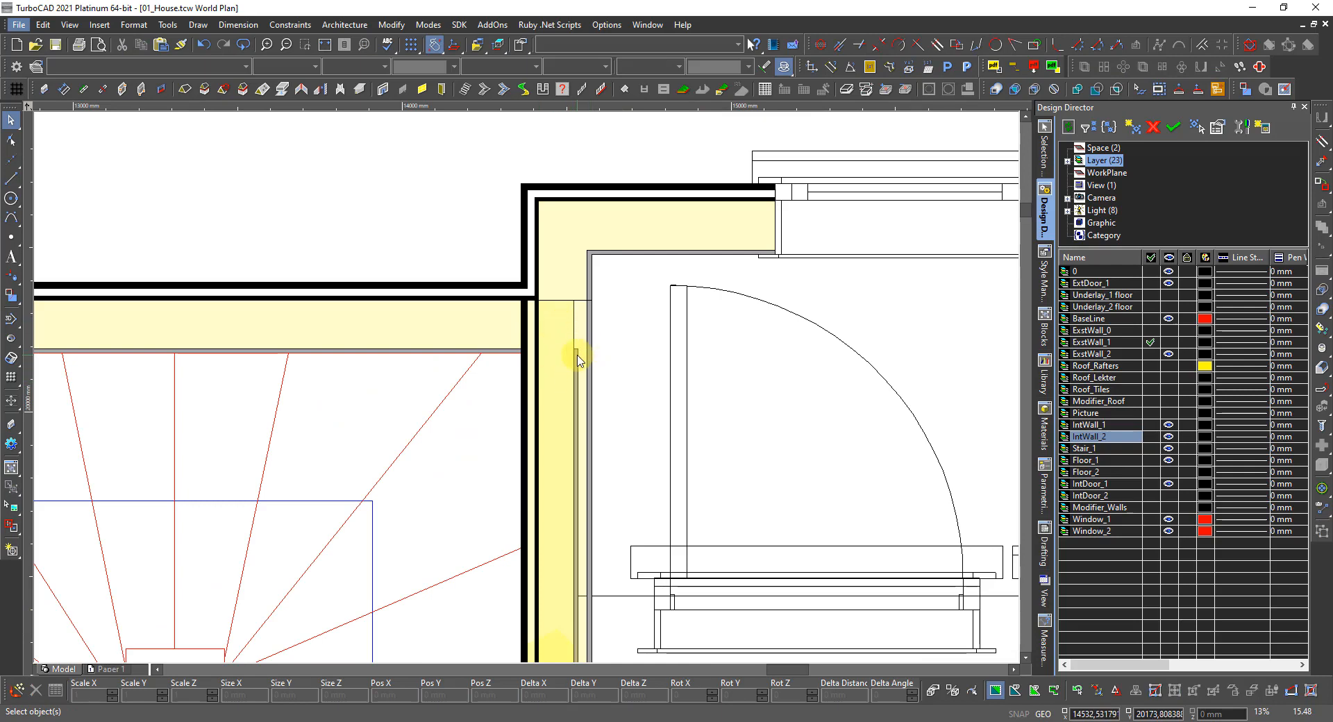
Make layer 0 current and measure the horizontal gap between the interior wall's right face and the dormer side wall's inner face
scroll(577, 360, "up", 6)
right_click(606, 389)
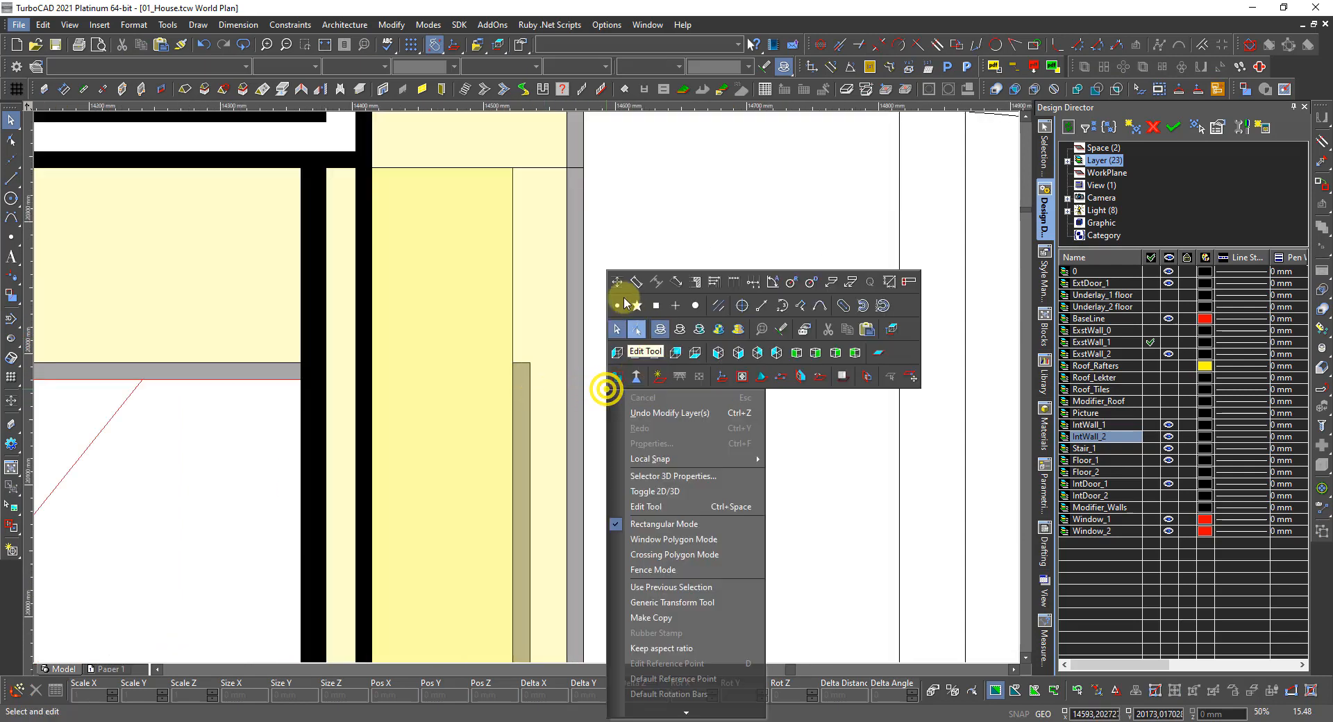
left_click(614, 280)
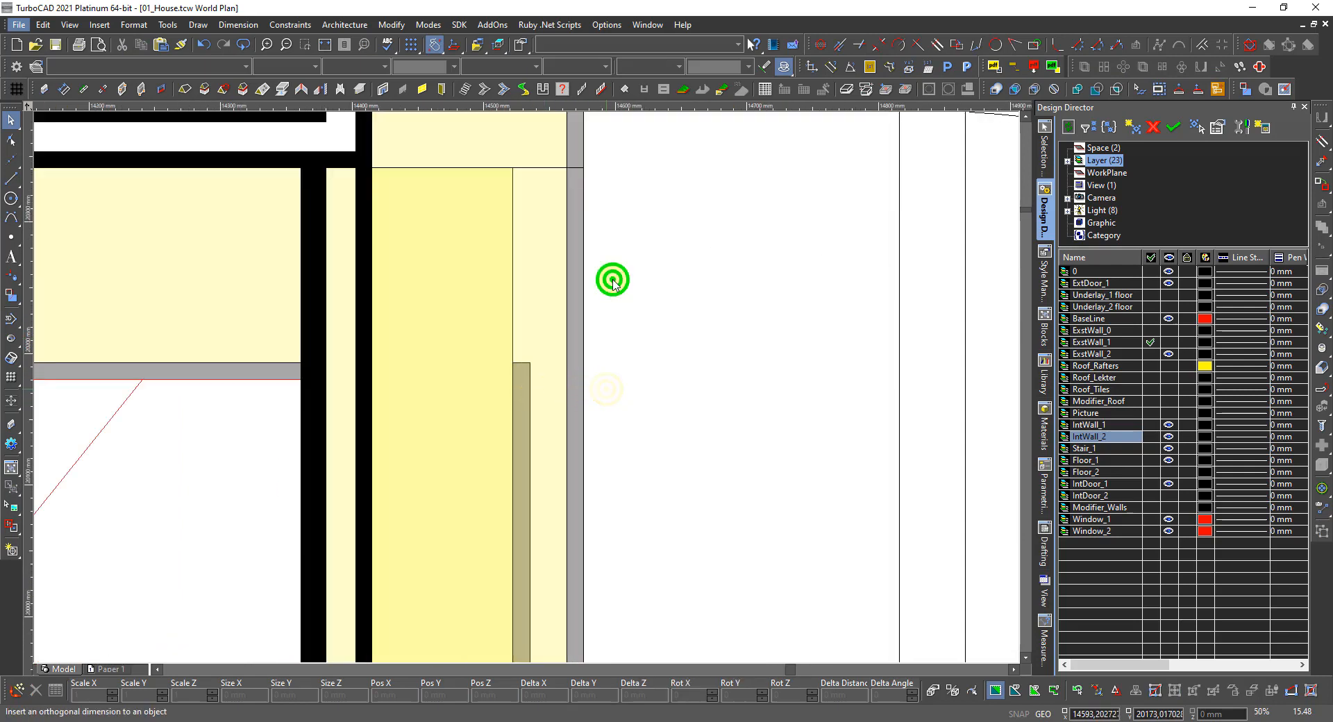
left_click(531, 363)
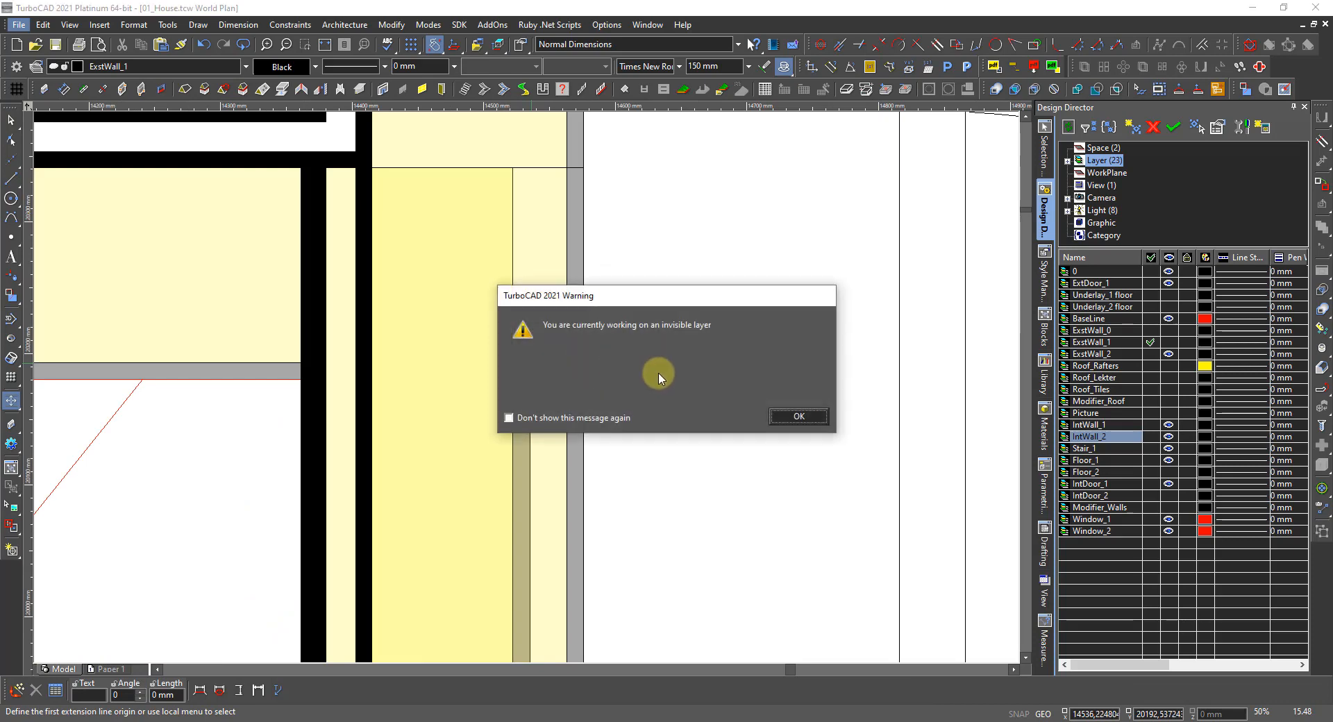
left_click(804, 418)
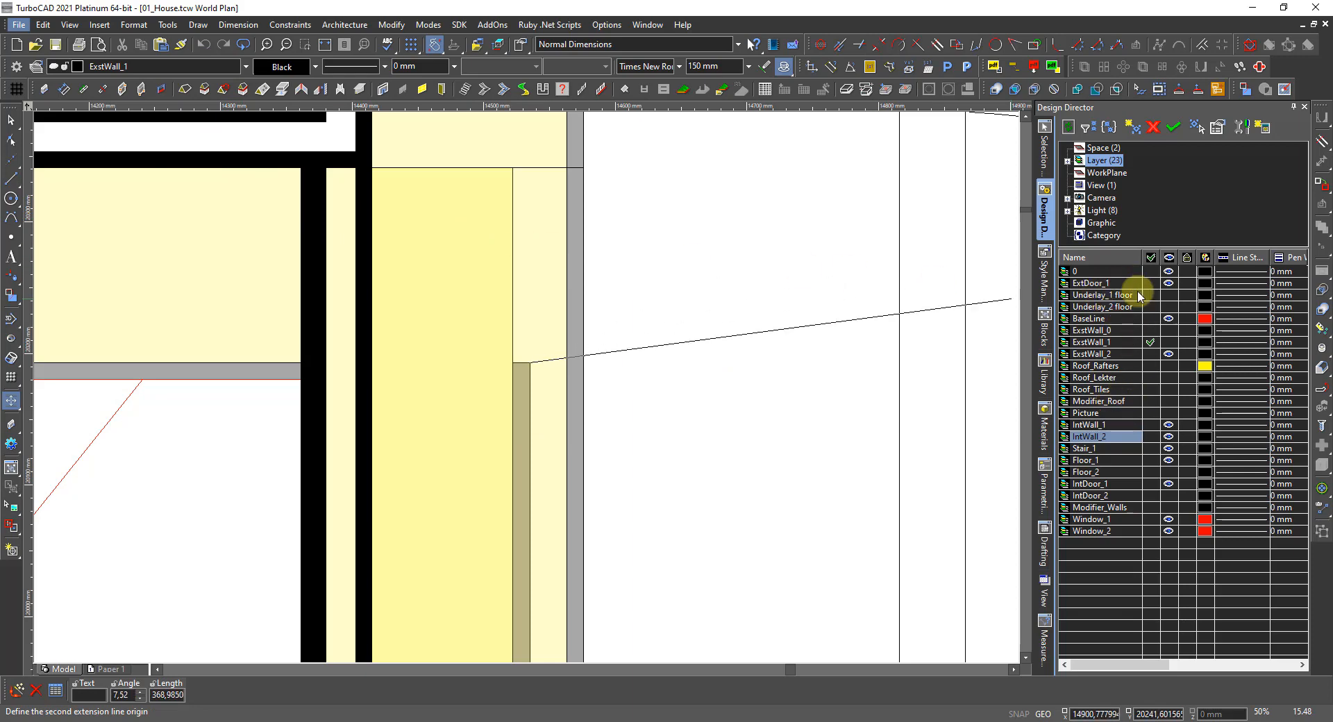
left_click(1148, 271)
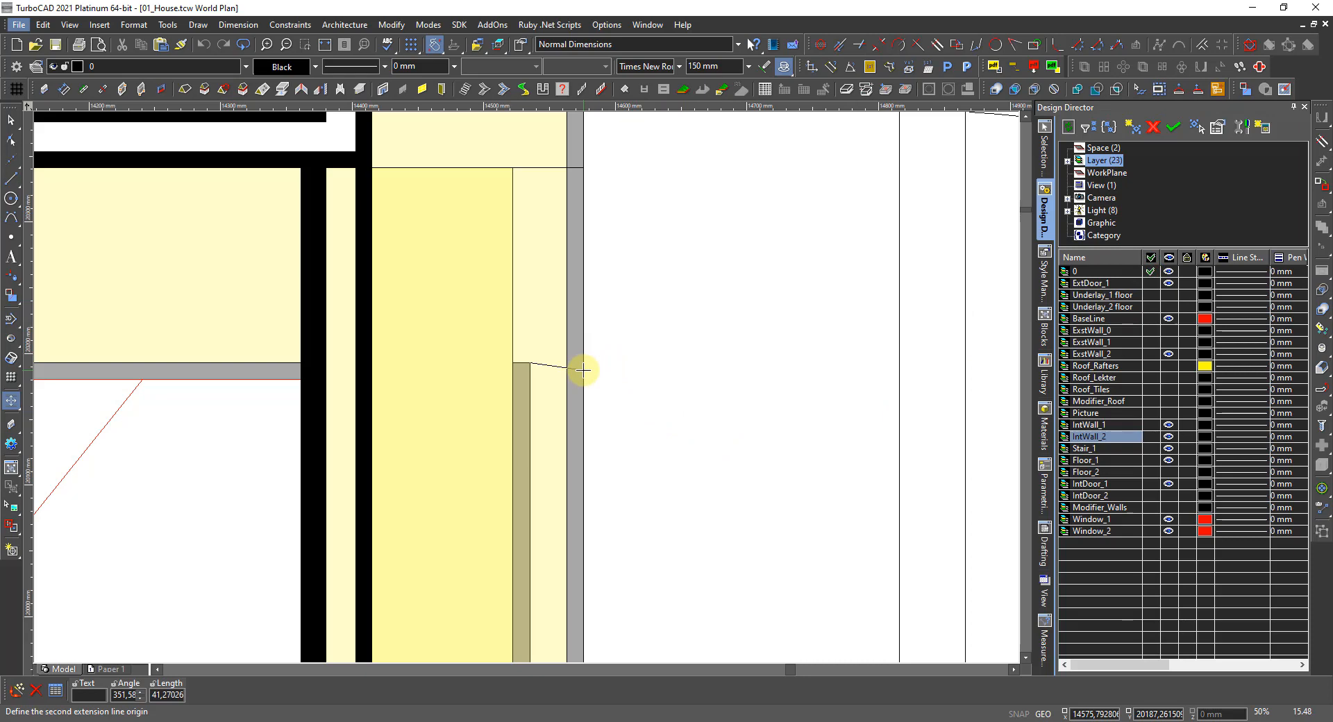
left_click(584, 369)
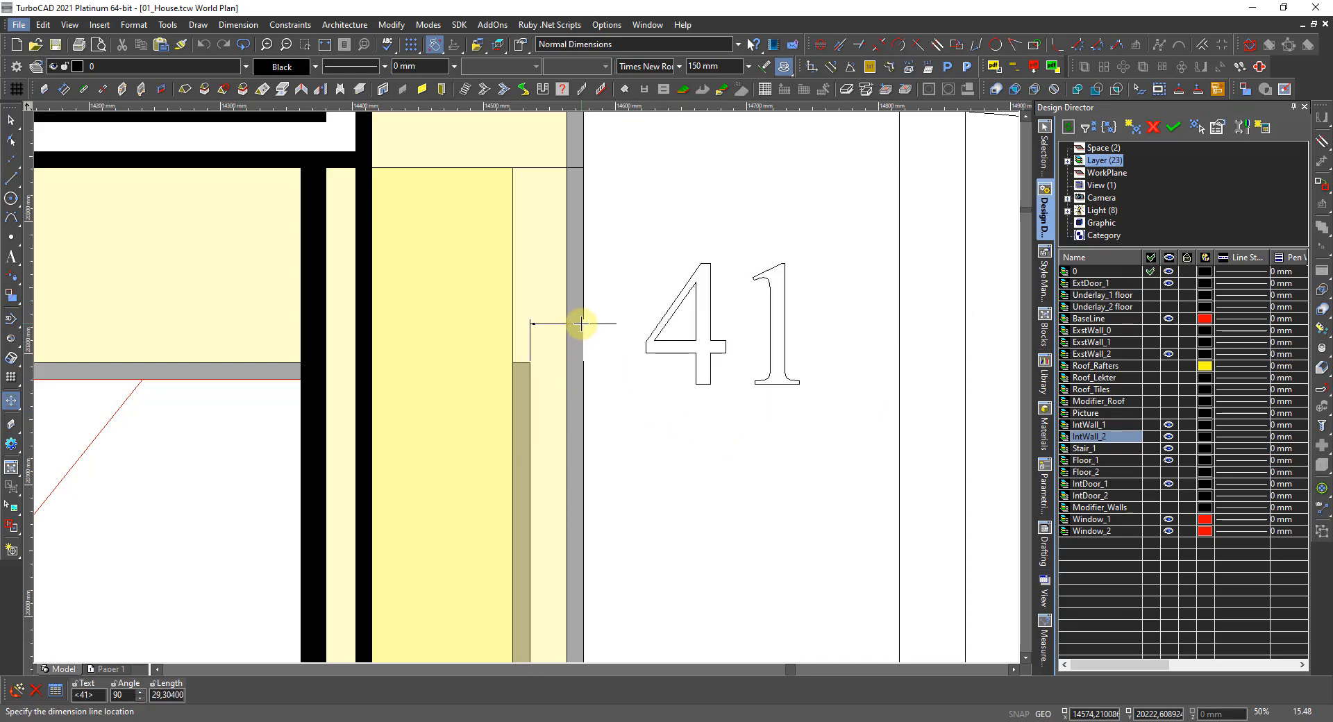
left_click(581, 323)
Examine the walls around the dormer and the staircase's right side, and leave the dimension tool
scroll(526, 386, "down", 5)
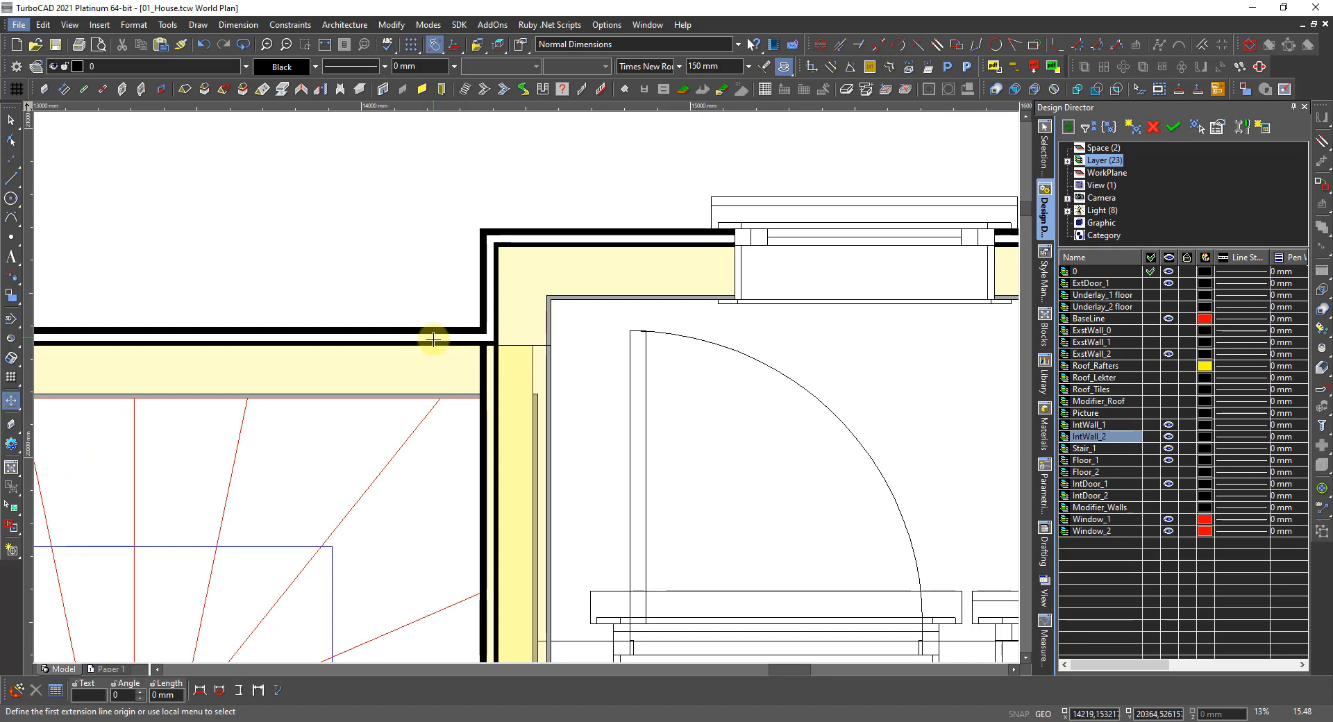
scroll(577, 382, "down", 5)
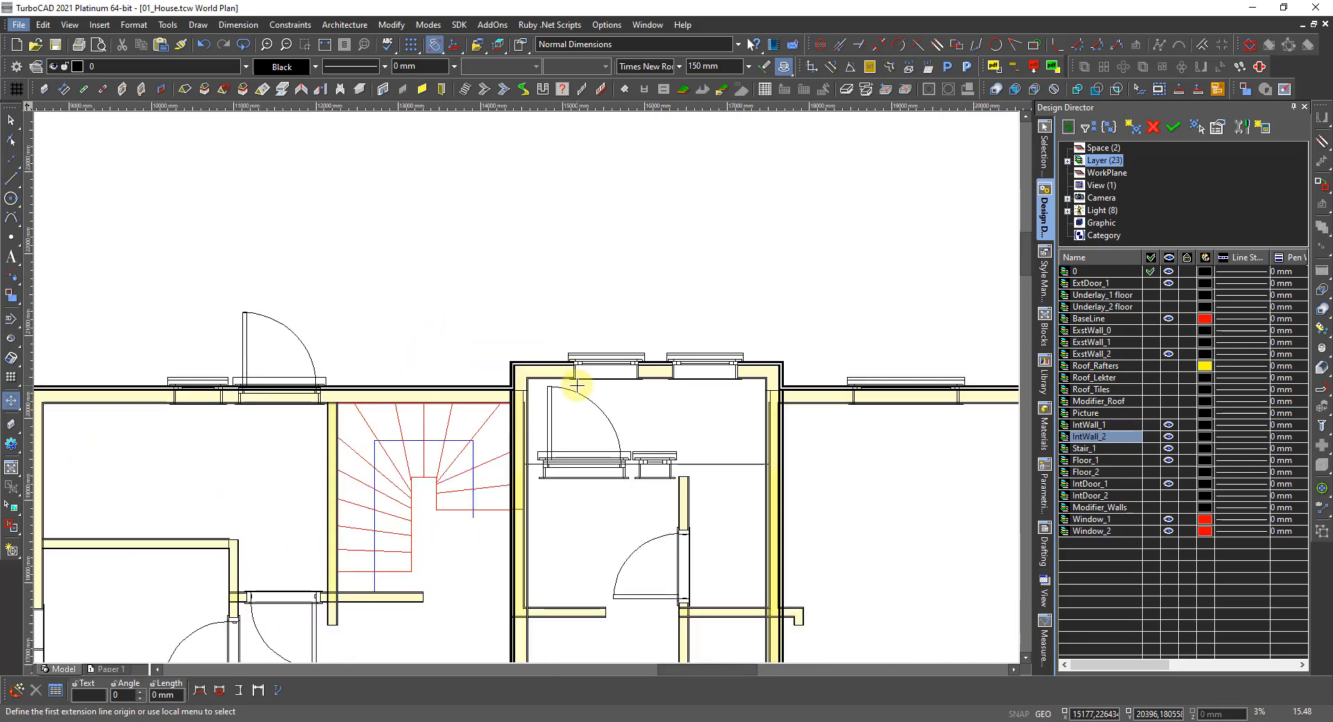
scroll(576, 384, "up", 2)
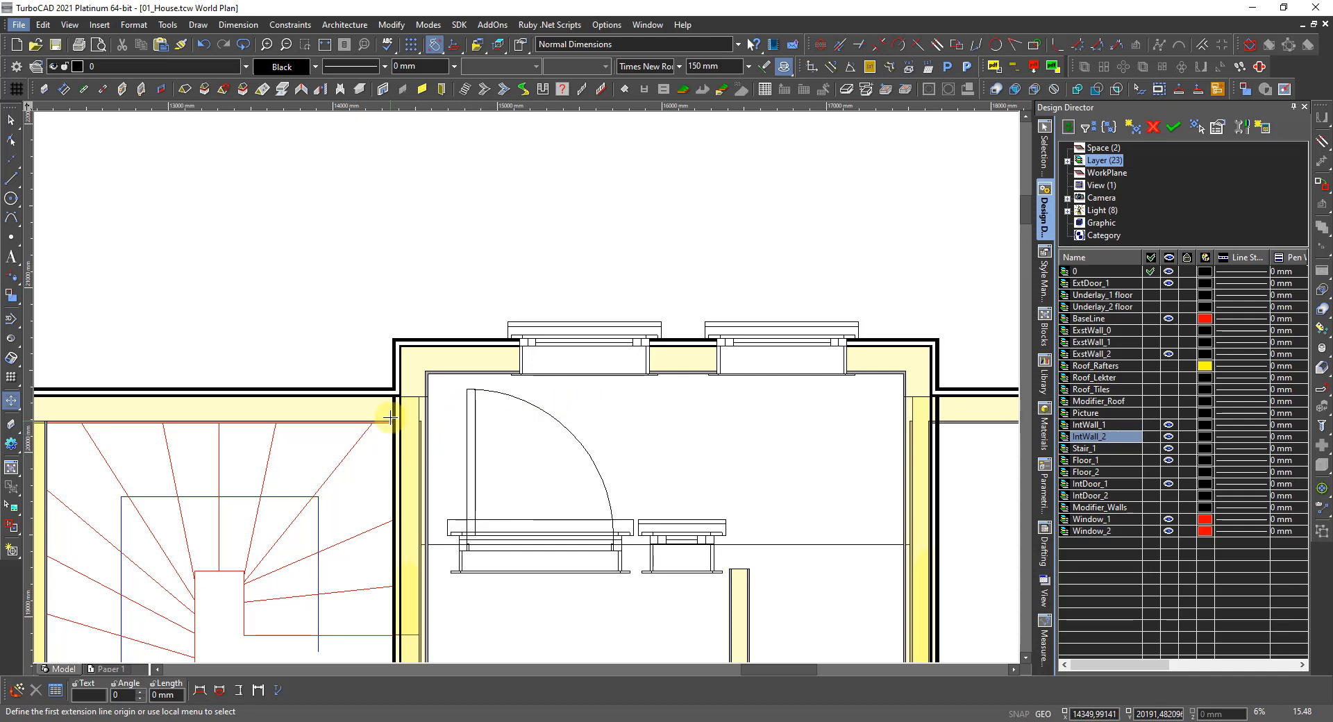
scroll(390, 415, "up", 2)
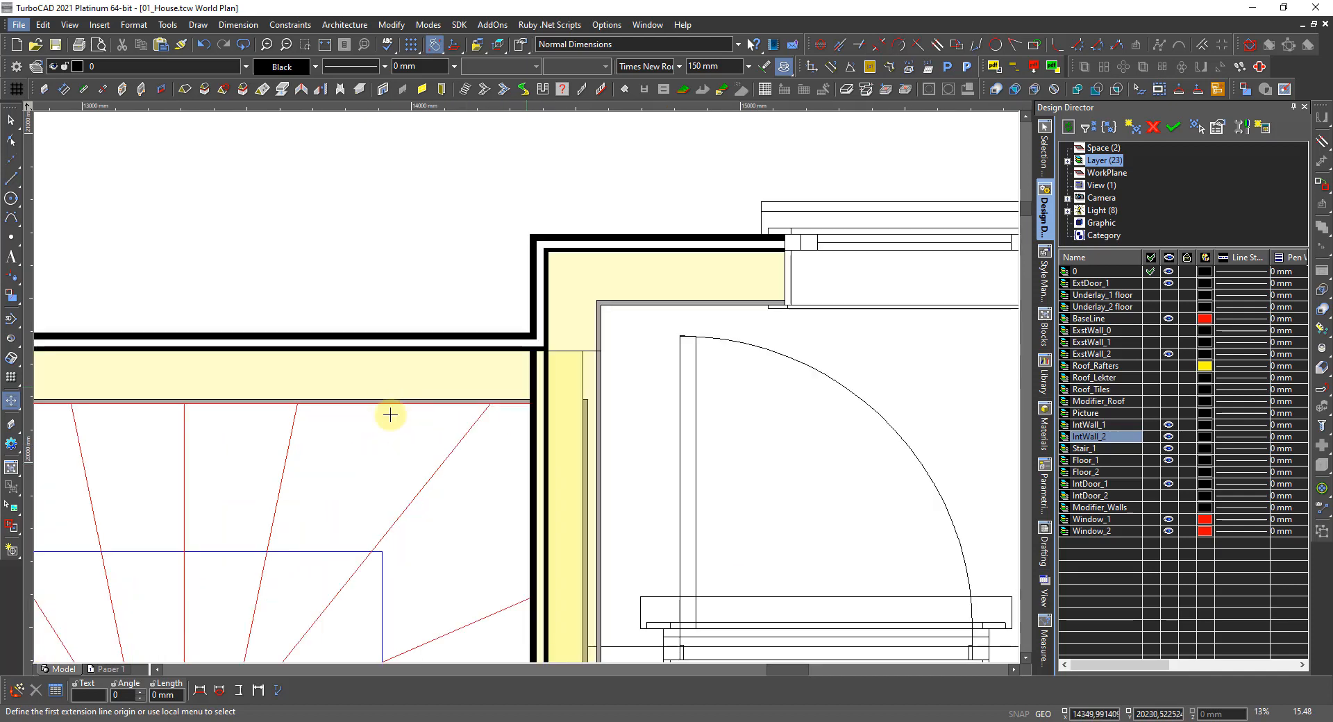
scroll(540, 406, "down", 4)
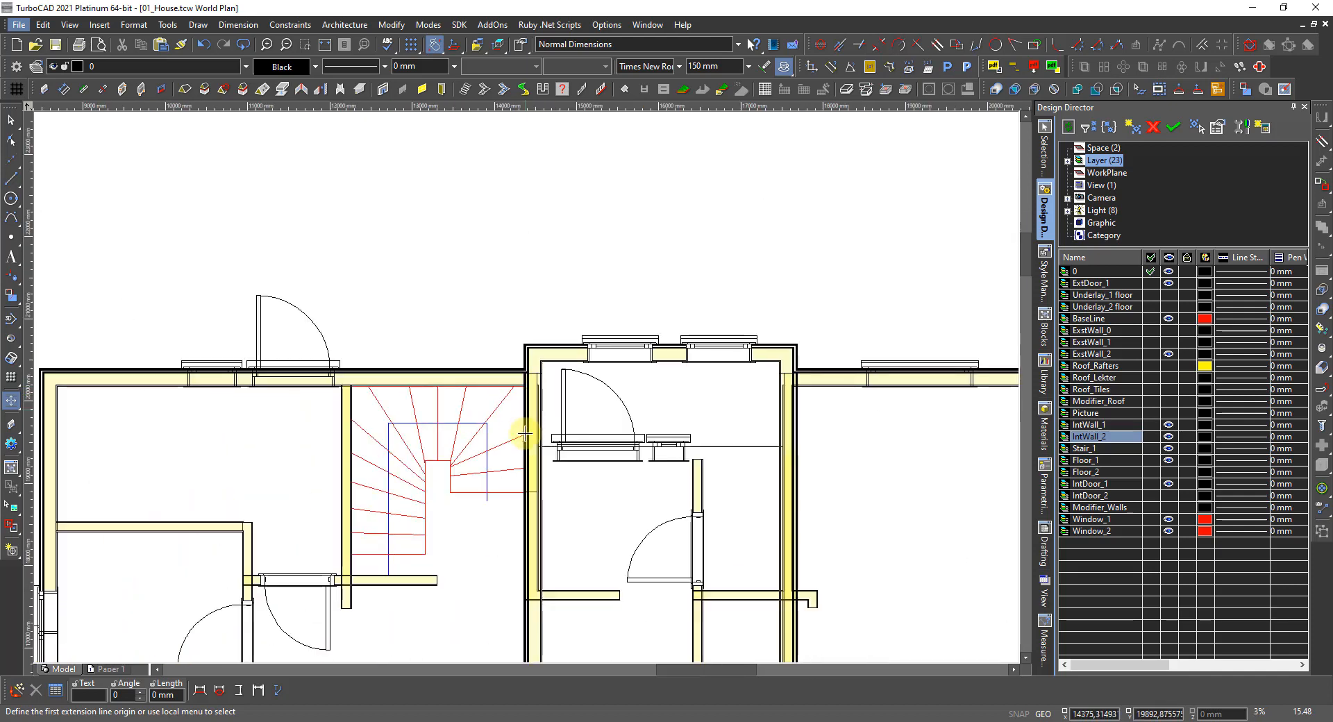
scroll(522, 495, "up", 4)
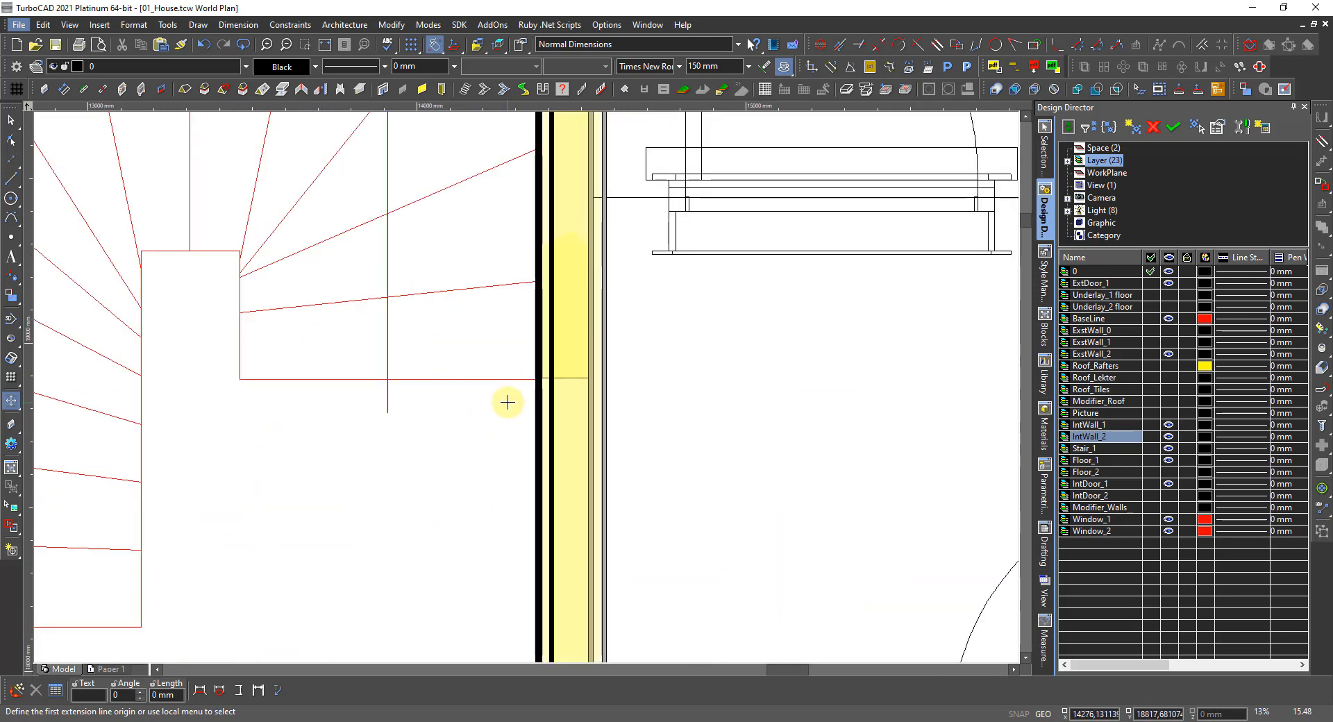
scroll(517, 354, "up", 2)
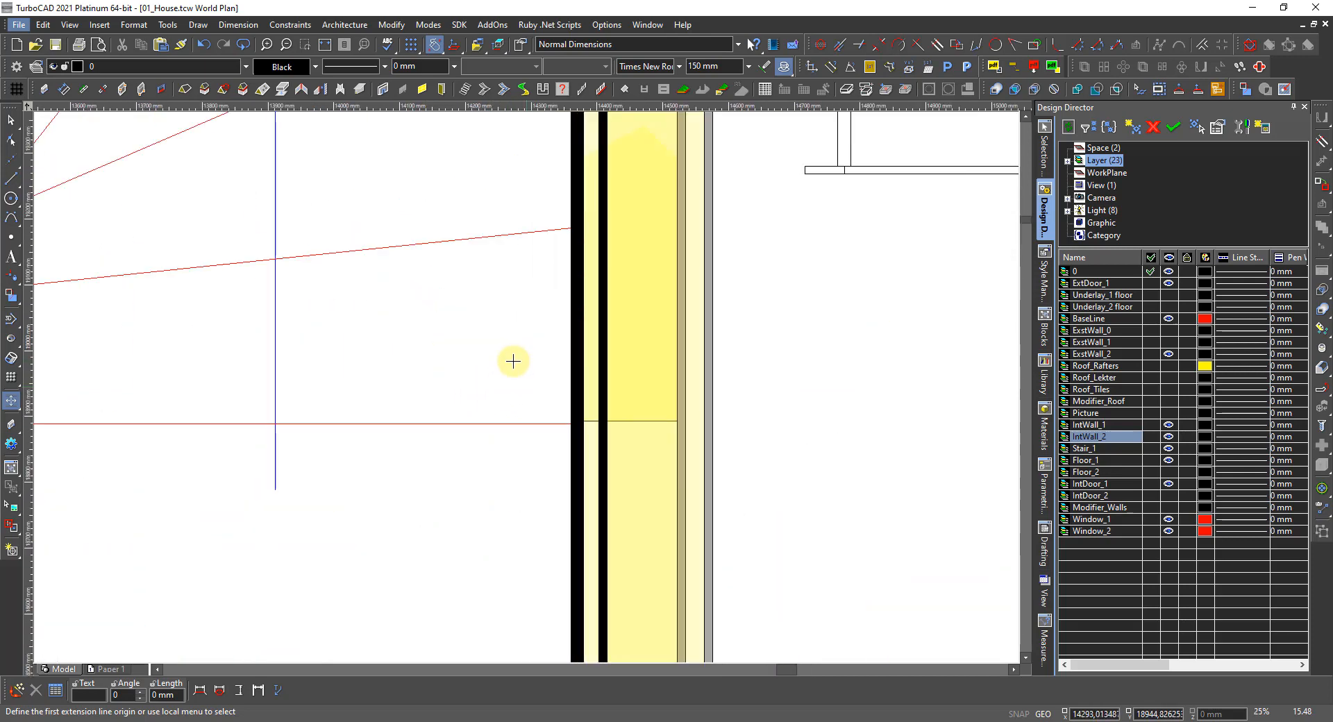
key("Escape")
Select the staircase and examine how its outer edges meet the walls on both sides
left_click(497, 427)
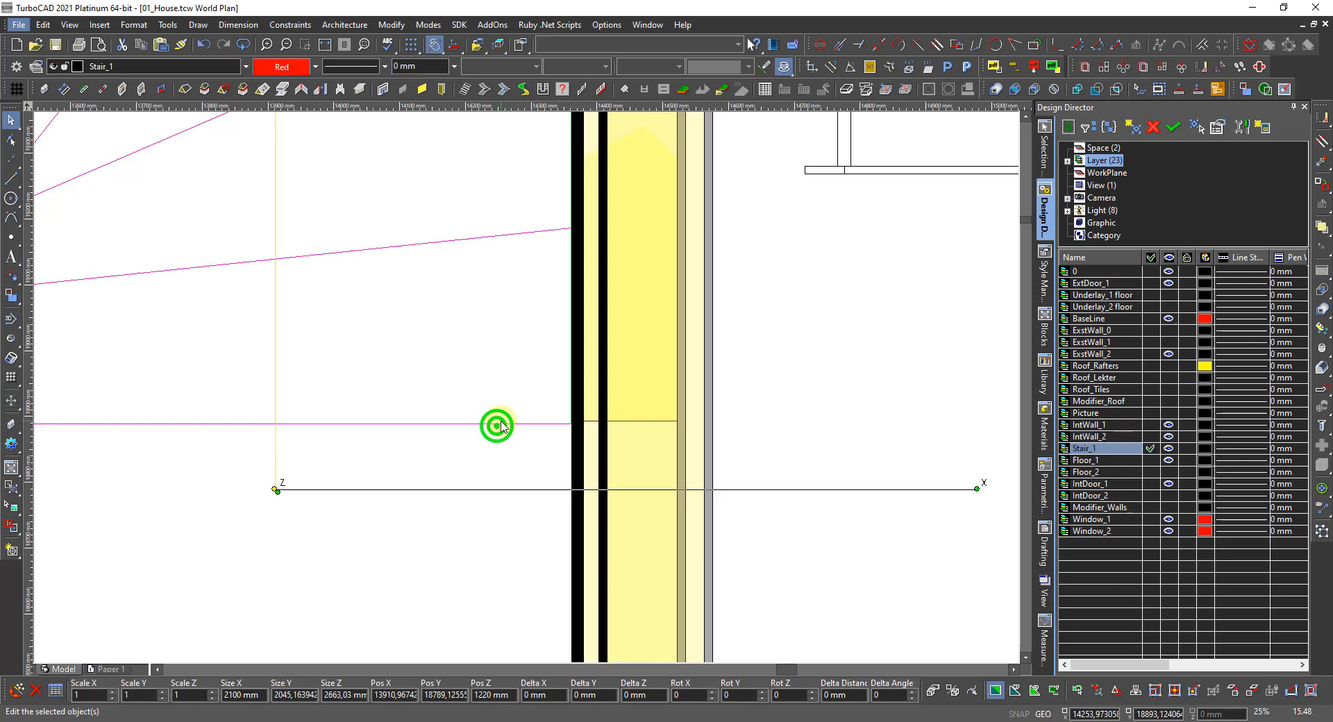
scroll(553, 430, "down", 4)
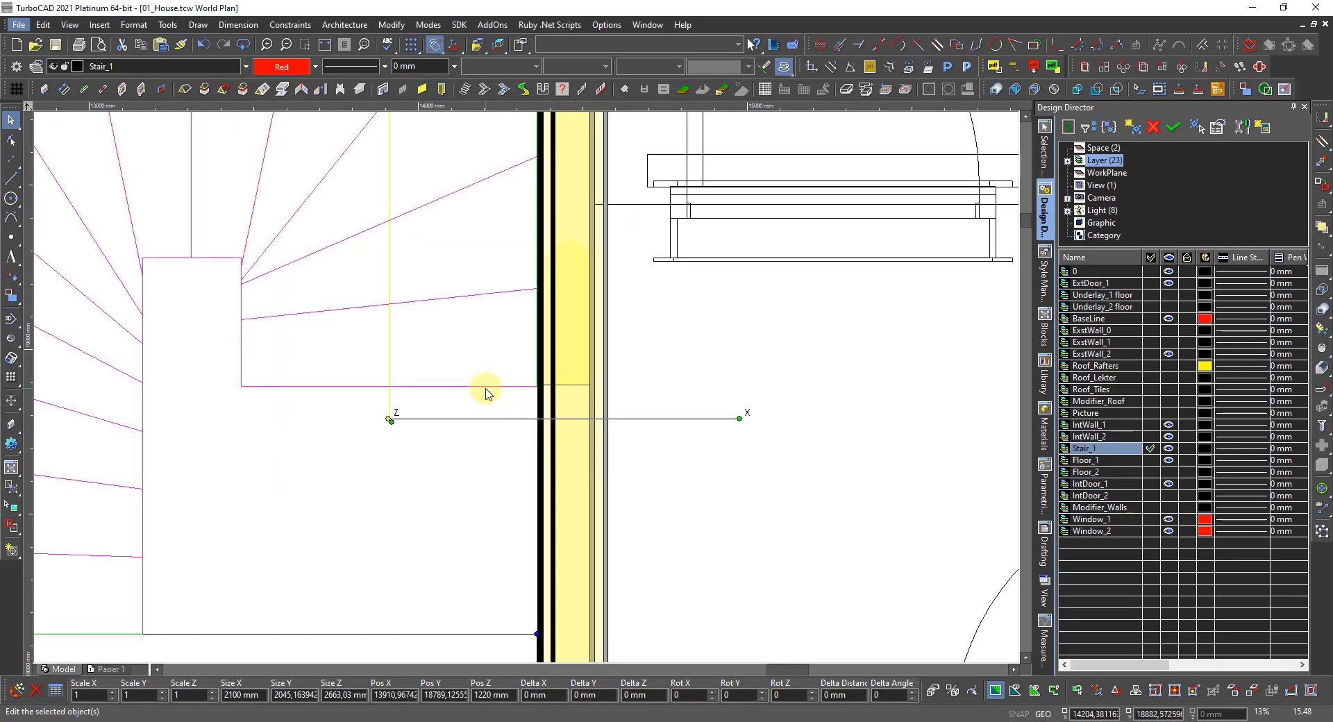
scroll(212, 385, "up", 5)
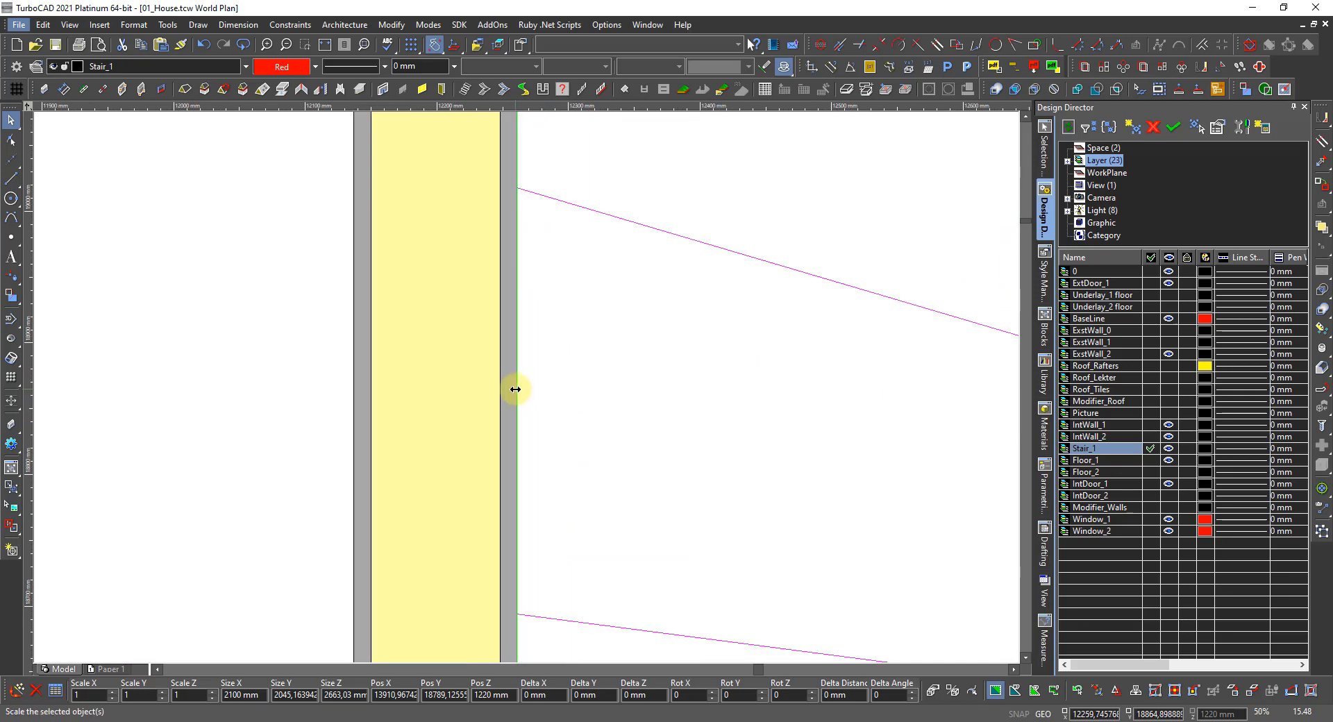
scroll(518, 387, "down", 5)
scroll(527, 392, "up", 4)
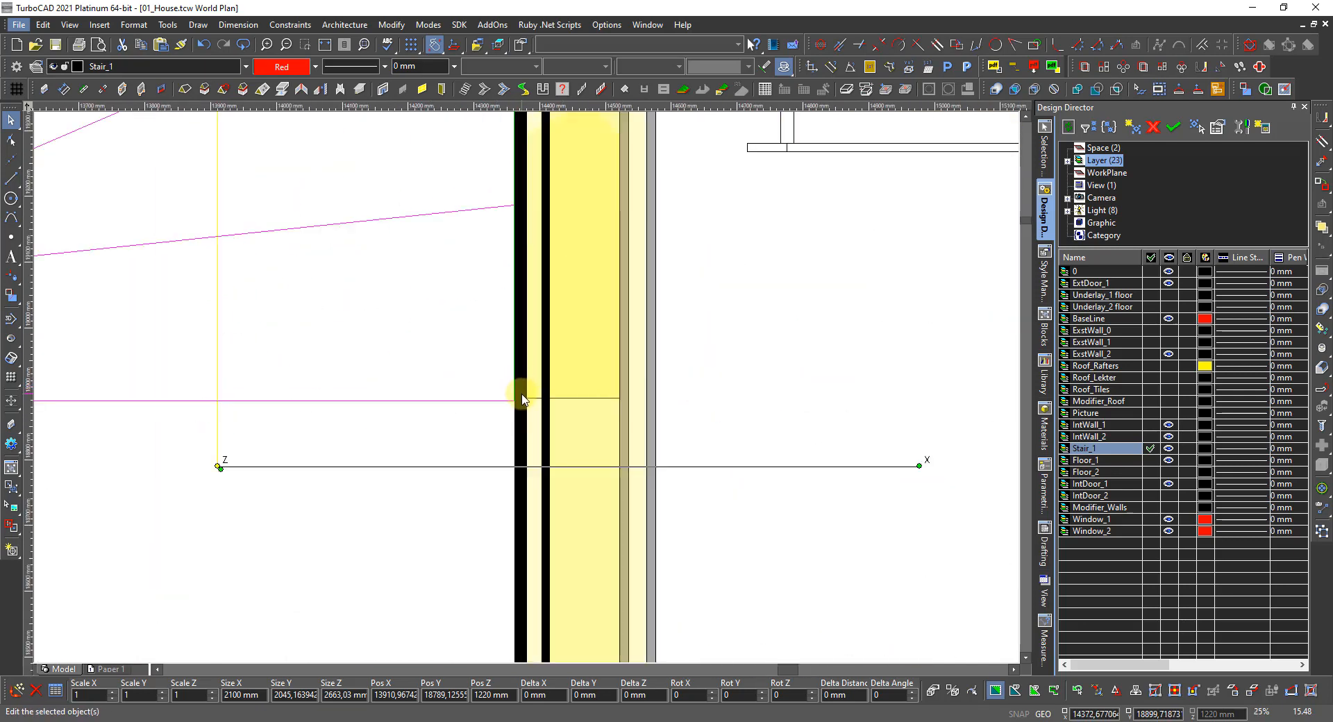
scroll(523, 399, "up", 3)
scroll(438, 440, "down", 2)
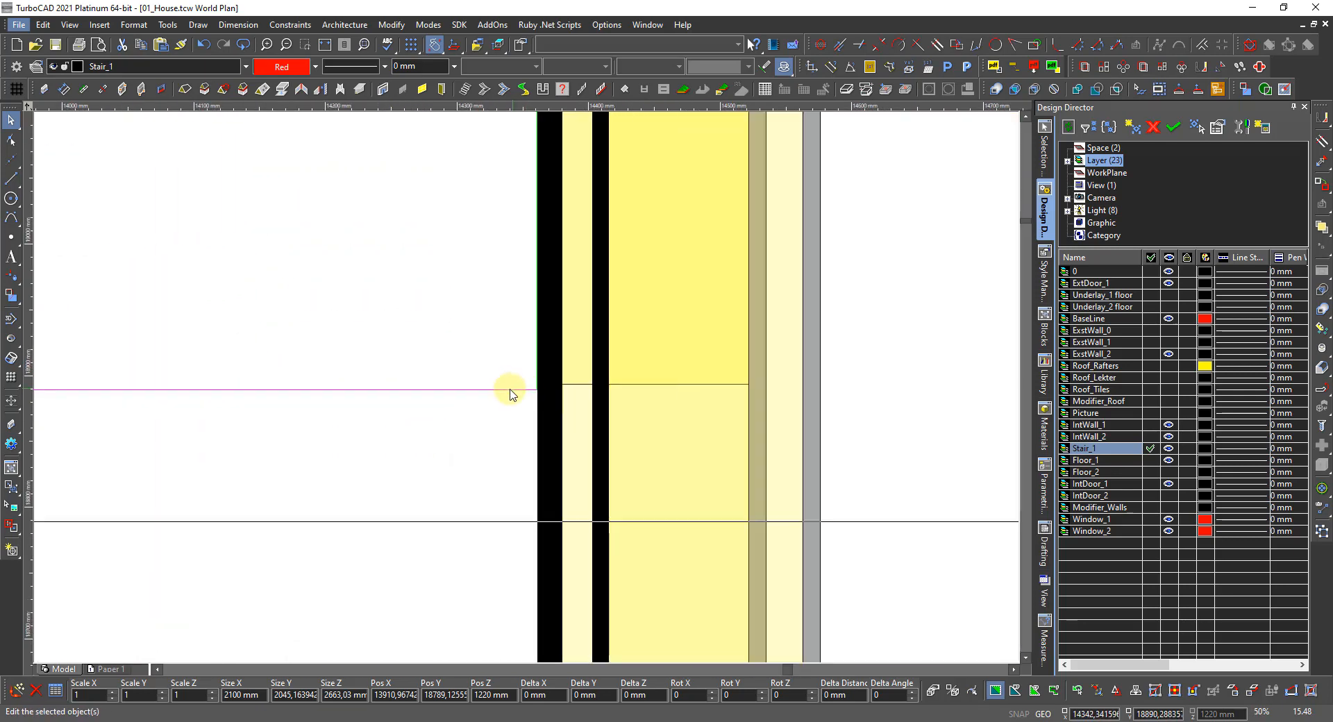
Open the staircase for node editing, inspect its edge against the dormer side wall, and deselect it
left_click(478, 386)
right_click(483, 375)
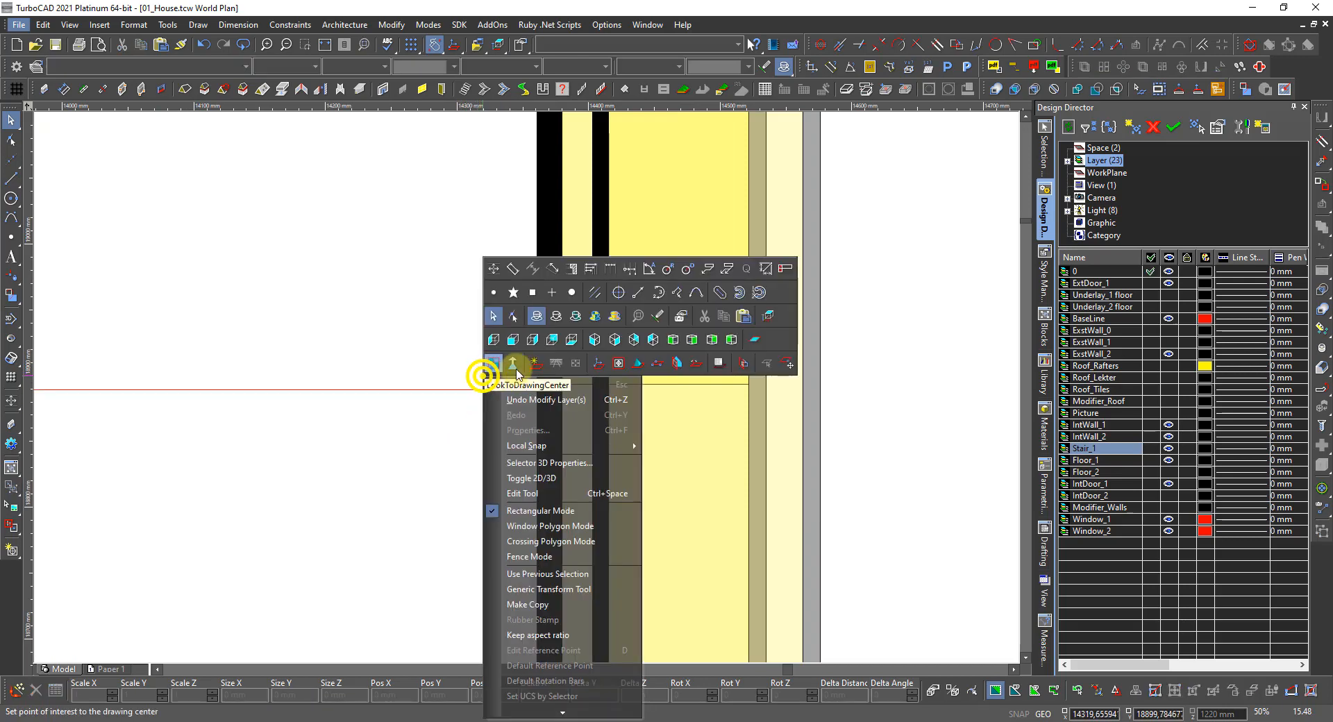
left_click(514, 316)
left_click(485, 386)
scroll(527, 392, "down", 3)
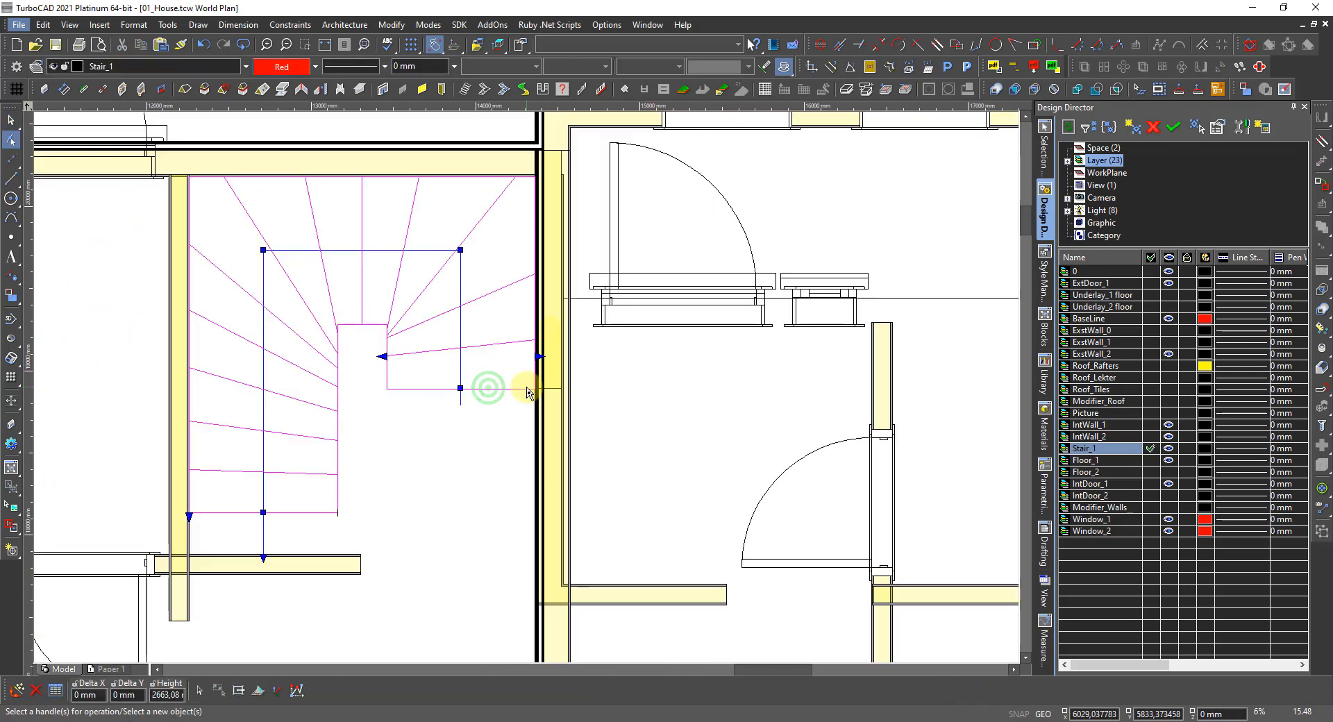
scroll(530, 357, "up", 3)
scroll(524, 387, "up", 2)
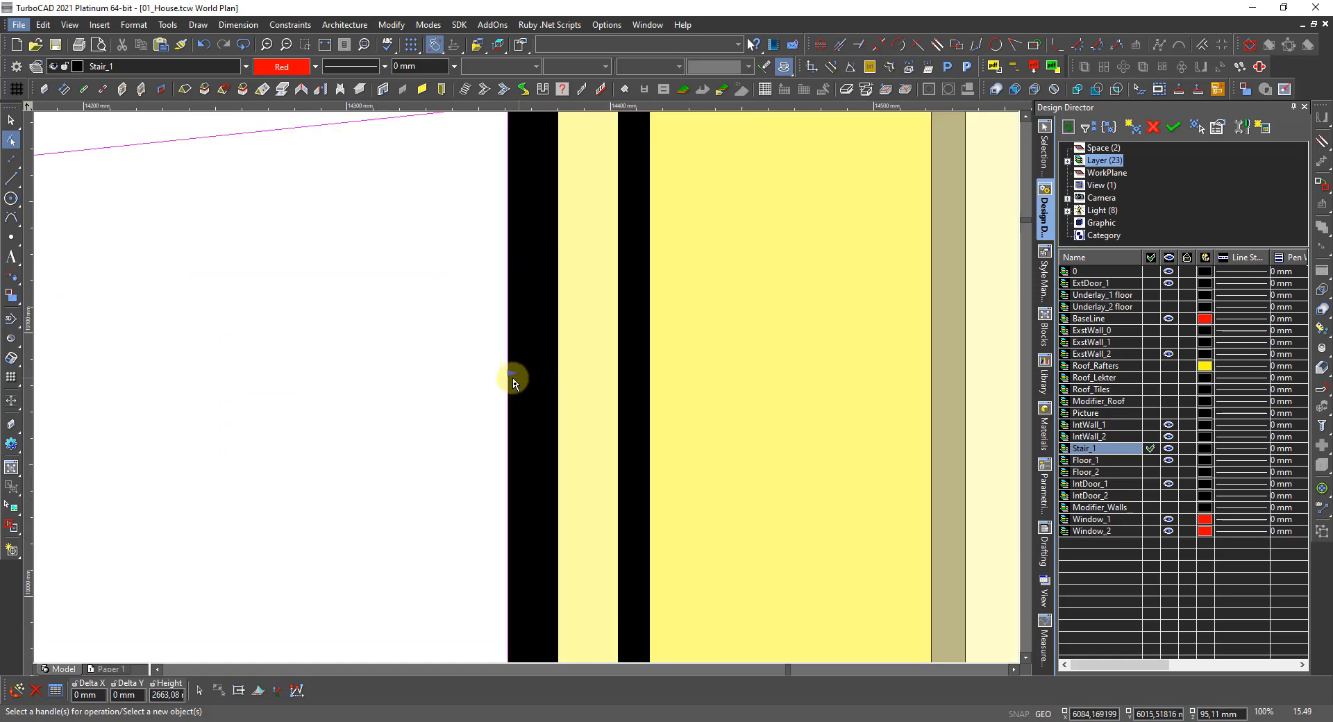
left_click(378, 397)
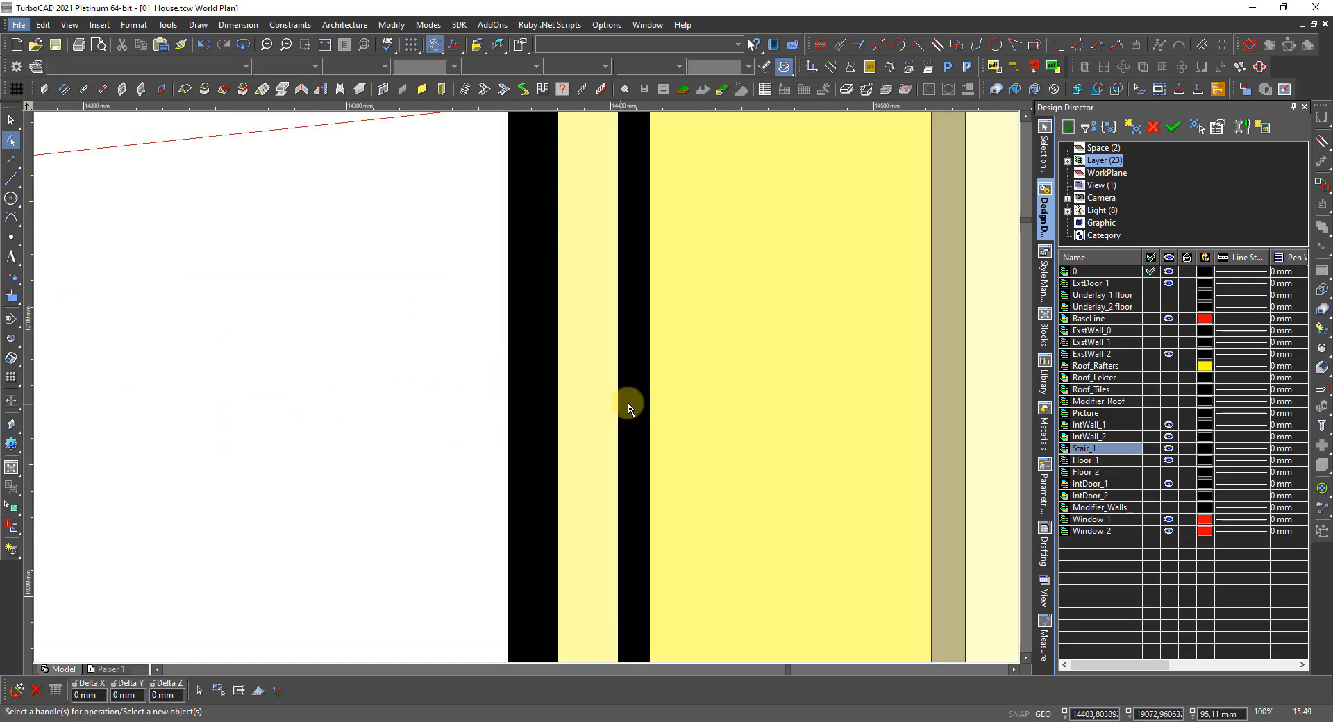
Examine the corner where the dormer side wall overlaps the interior wall, and leave the Edit Tool
scroll(632, 401, "down", 1)
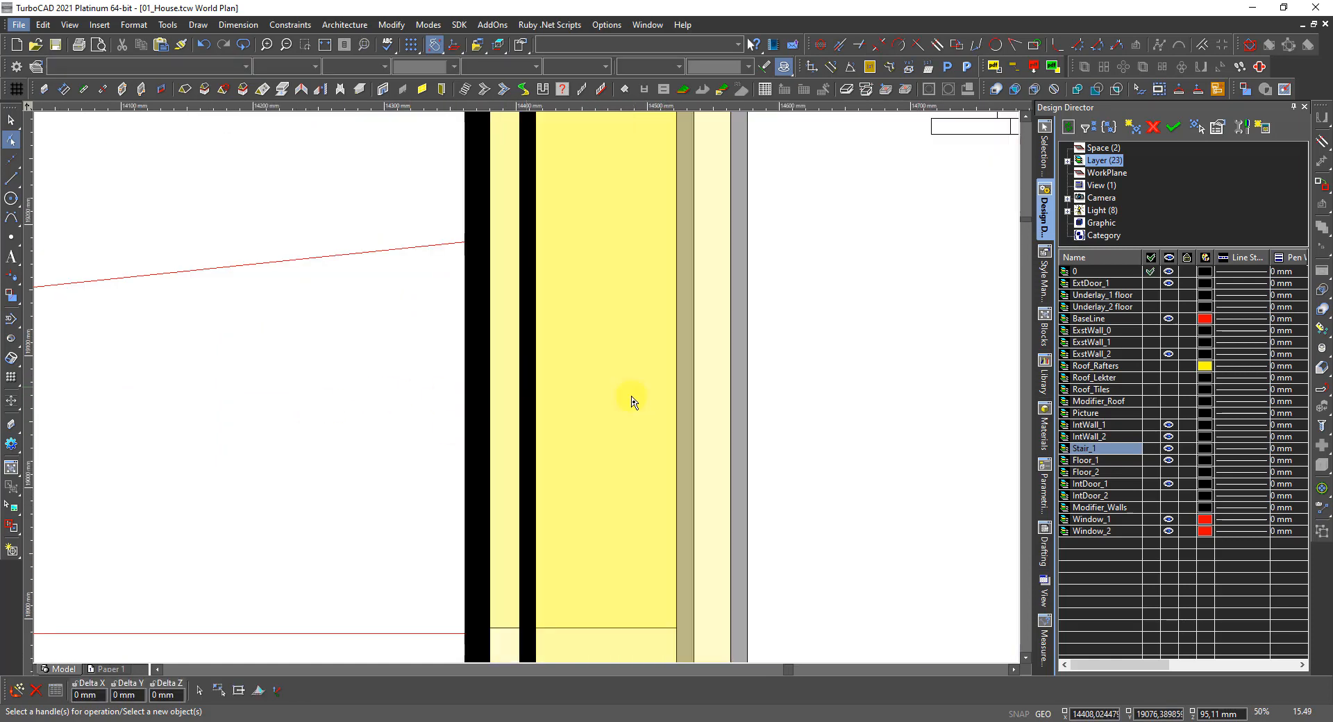
scroll(528, 389, "down", 3)
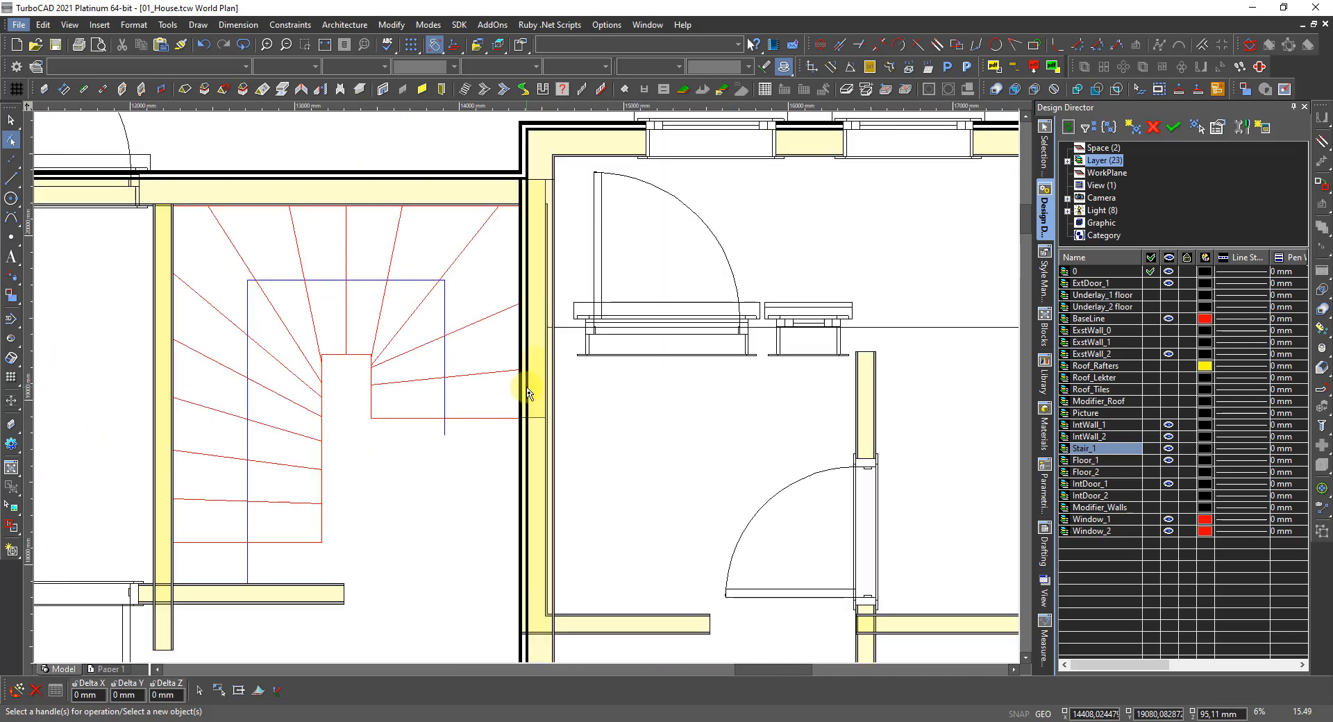
scroll(541, 201, "up", 2)
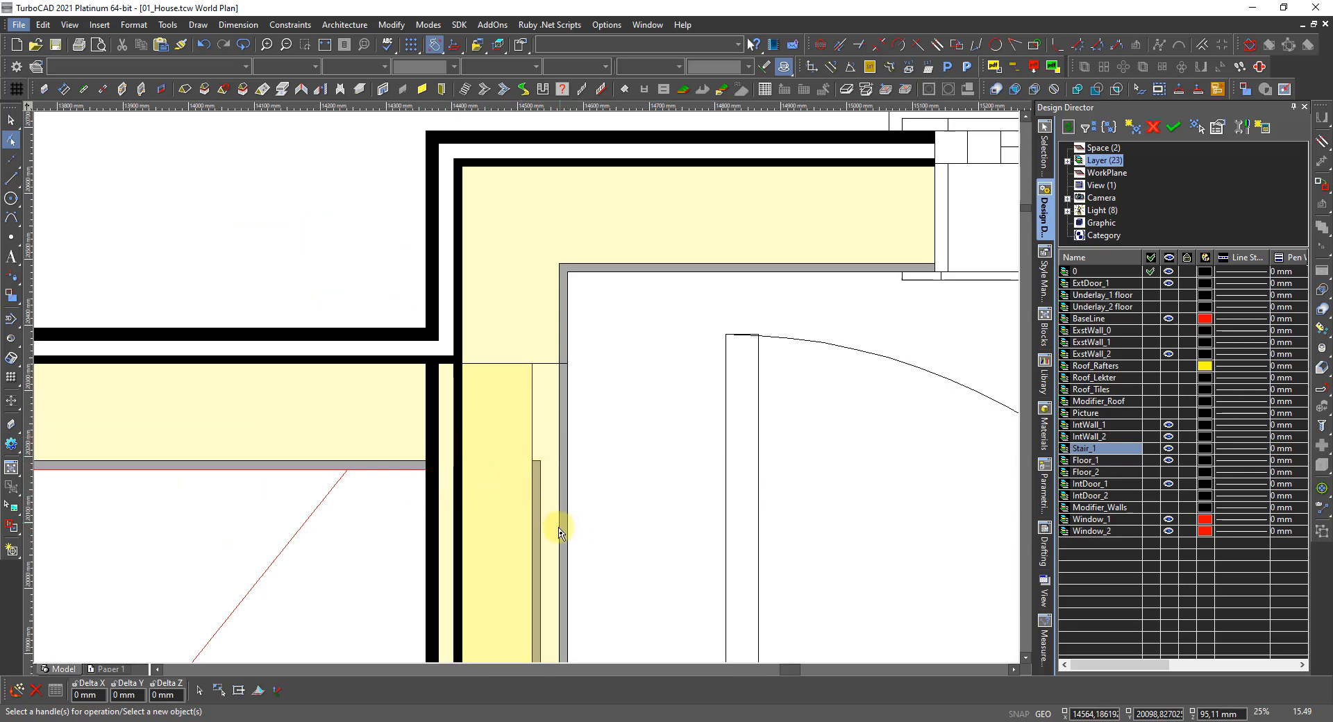
key("l")
key("Escape")
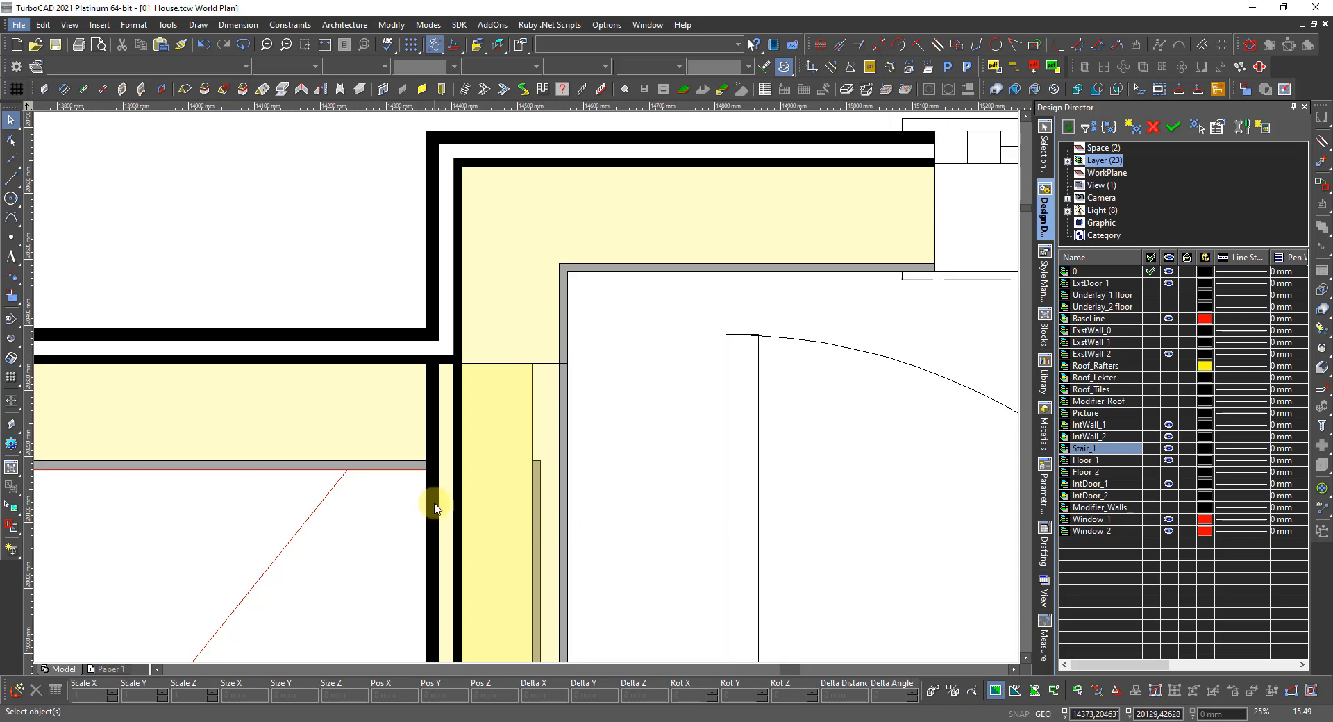
Select the IntWall_2 wall beside the staircase, review its properties, and deselect it
left_click(432, 506)
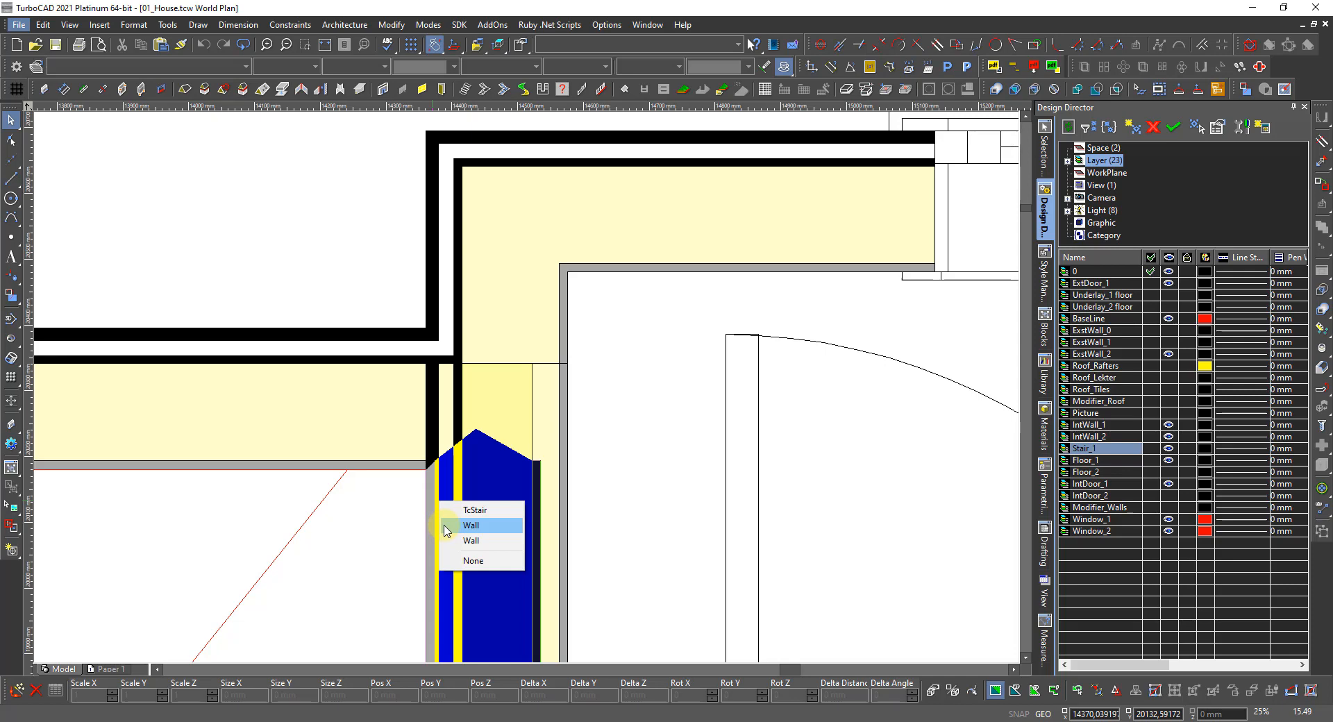
left_click(446, 531)
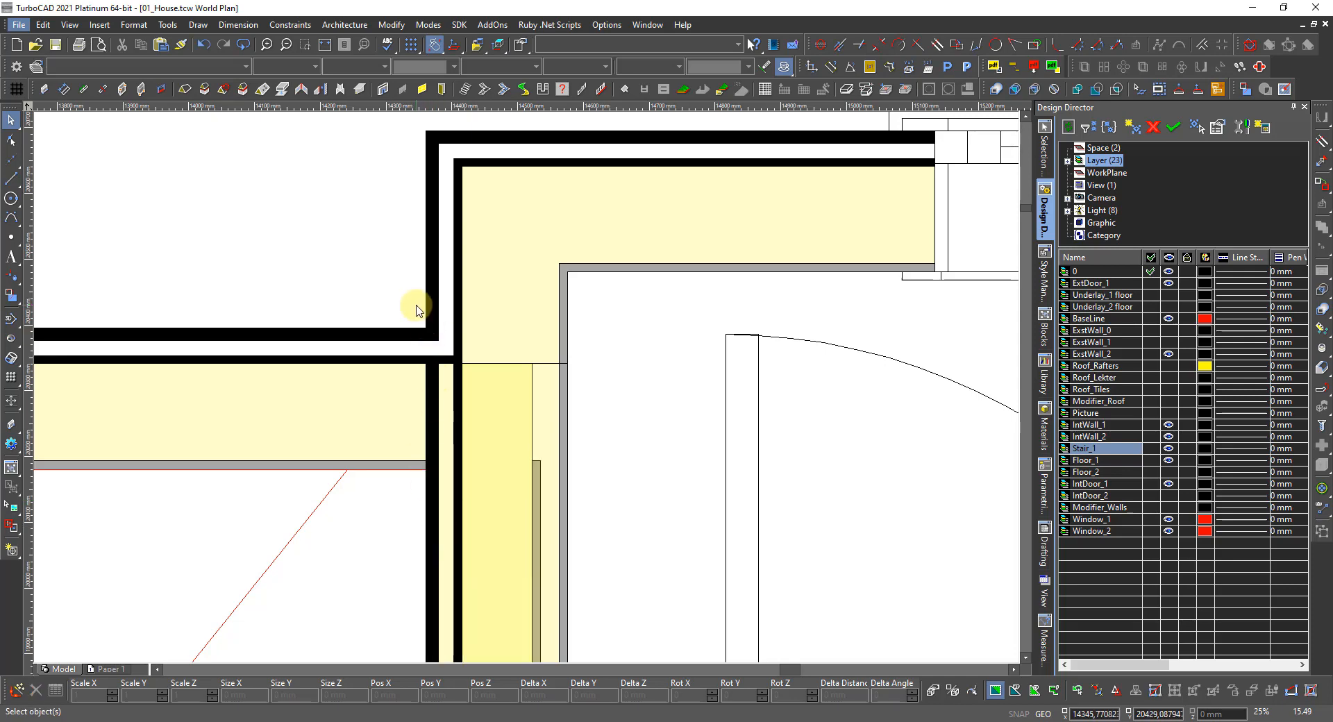
left_click(425, 519)
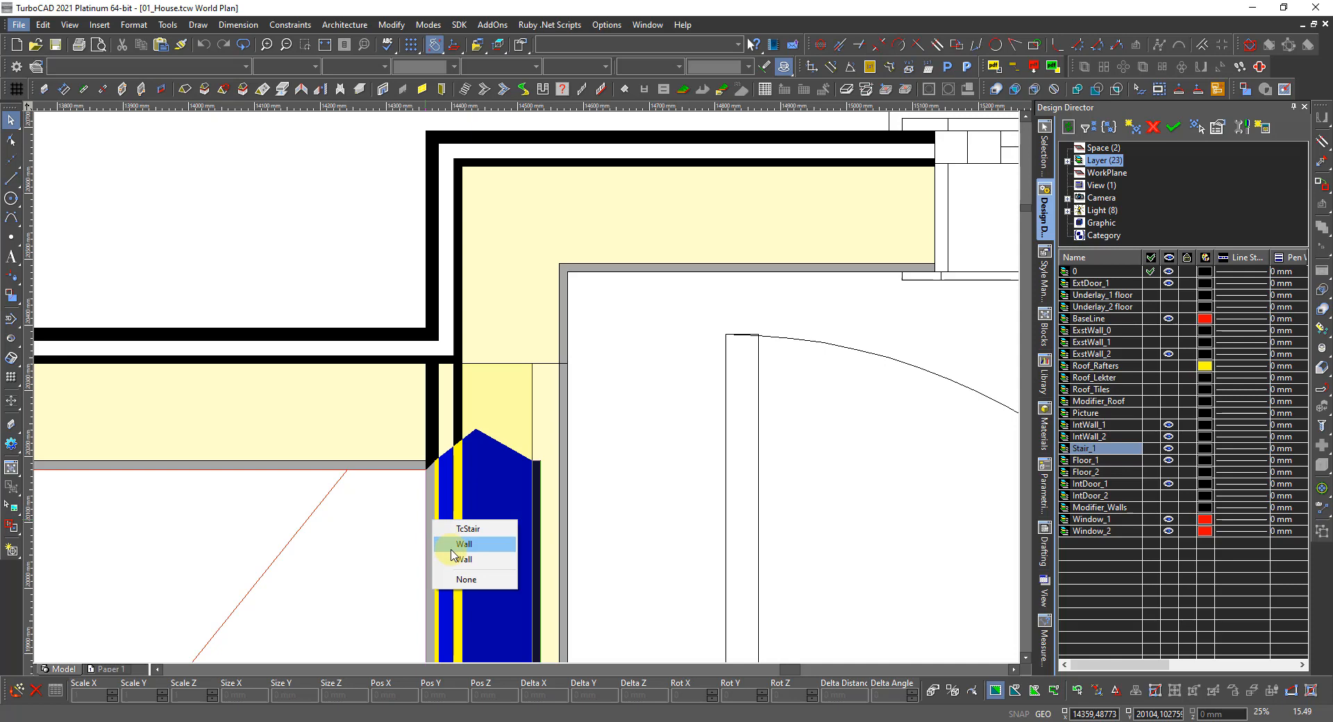
left_click(451, 545)
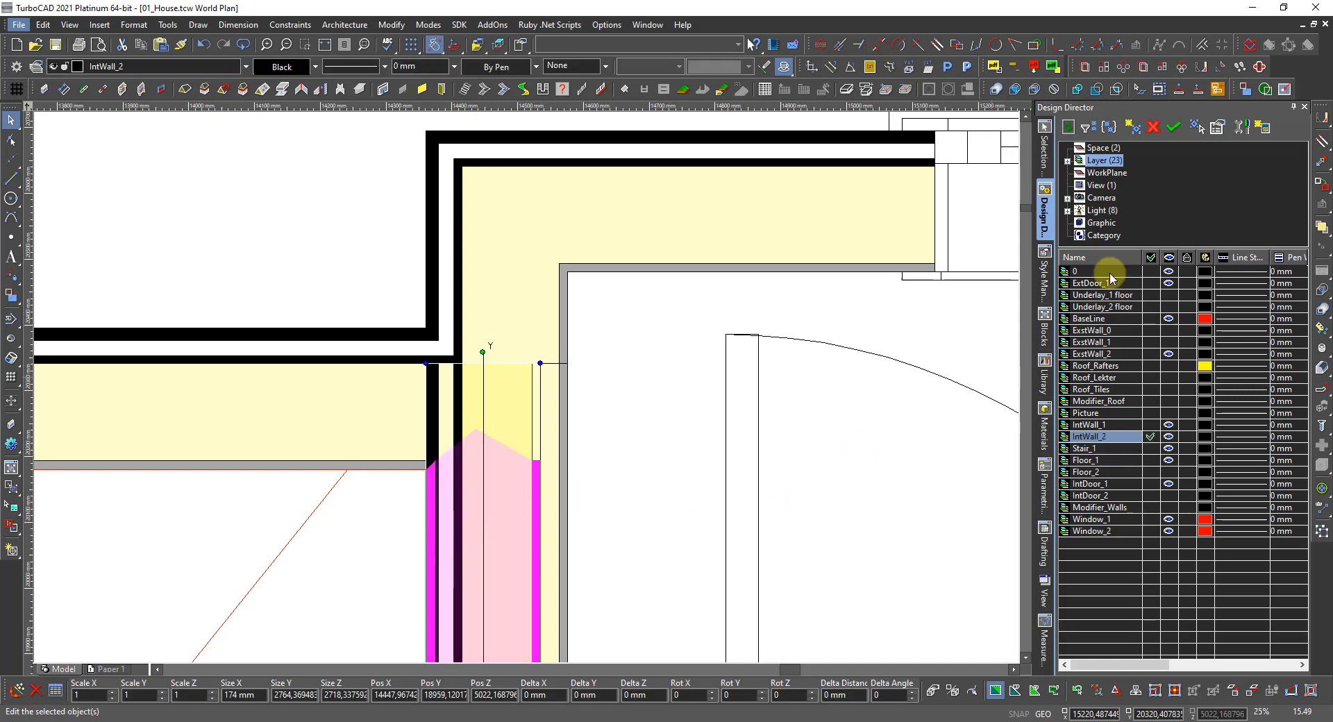
left_click(1045, 151)
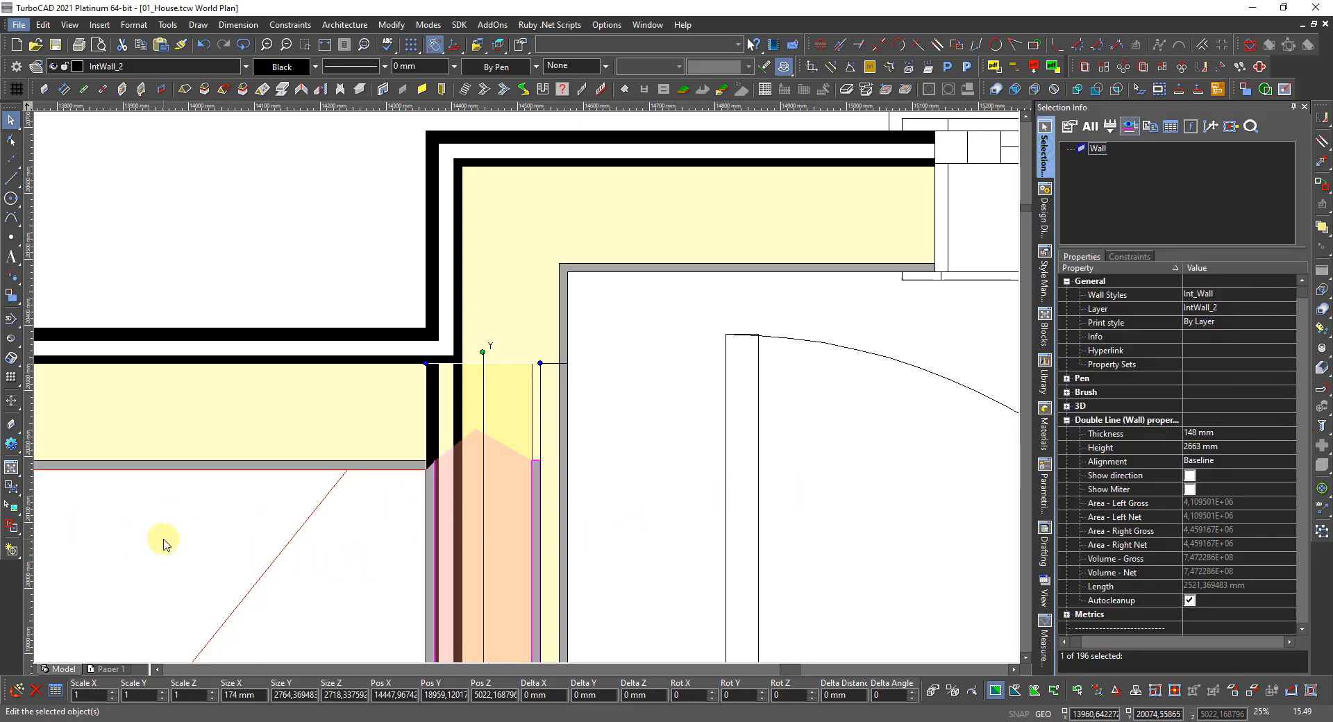
scroll(163, 543, "down", 2)
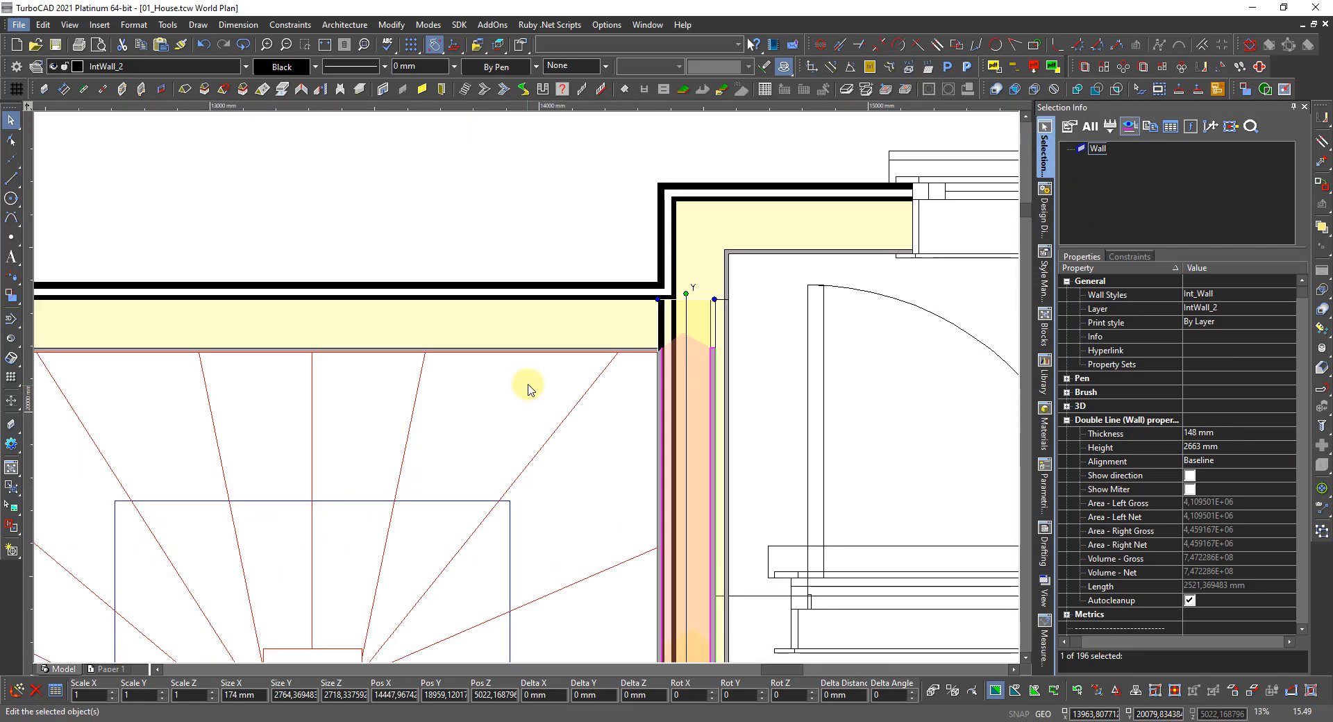
left_click(689, 442)
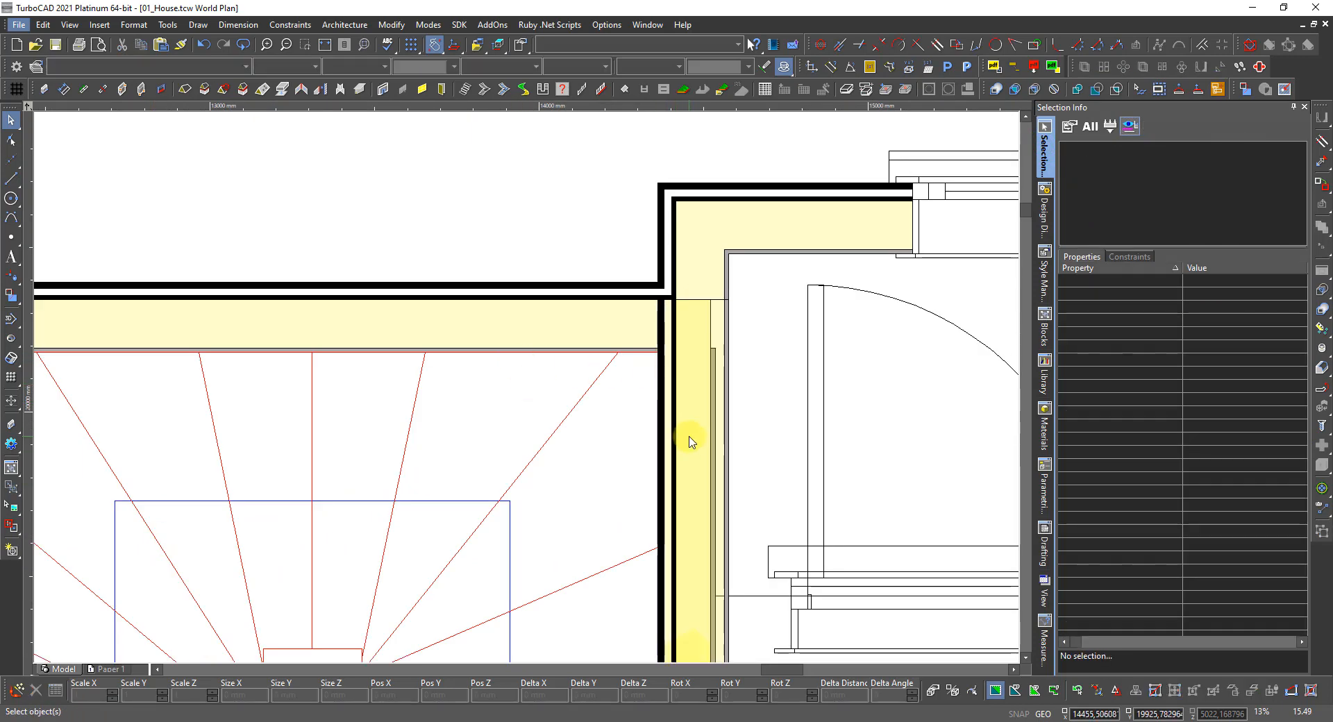
Display the model with hidden lines suppressed and examine the dormer side walls in 3D from above
right_click(731, 384)
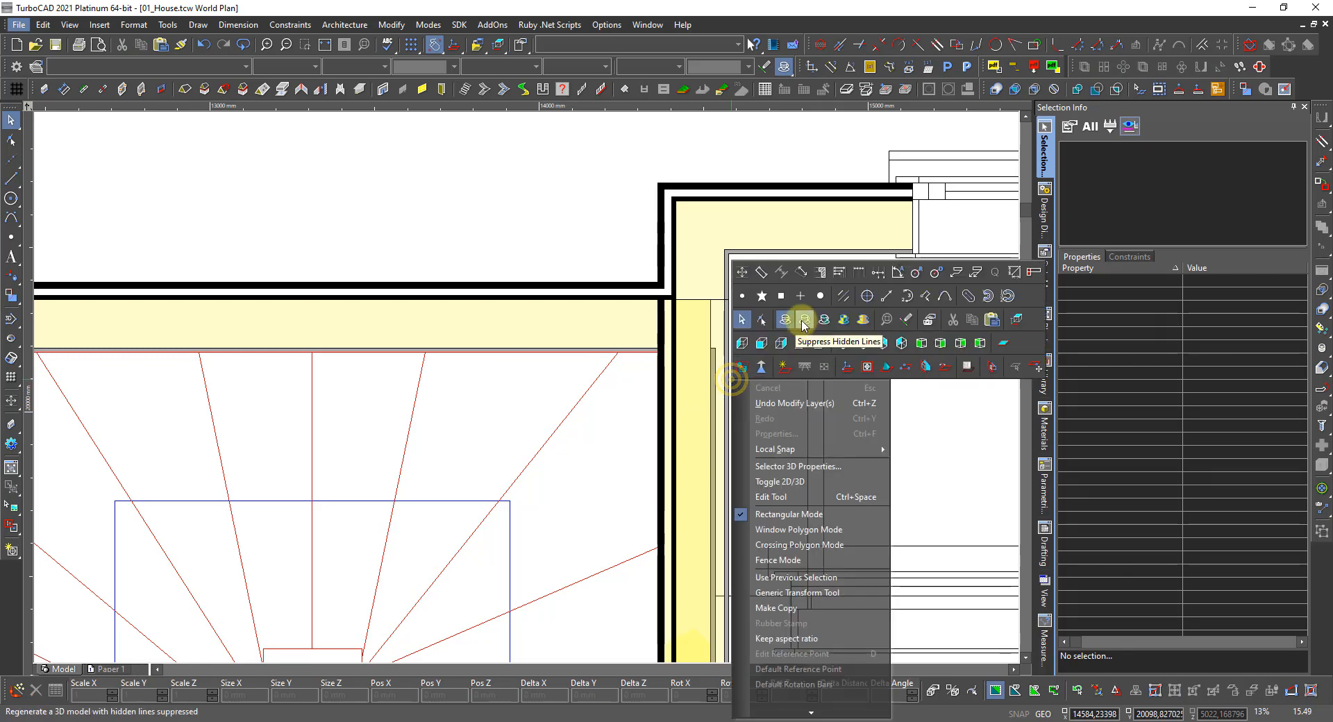
left_click(801, 319)
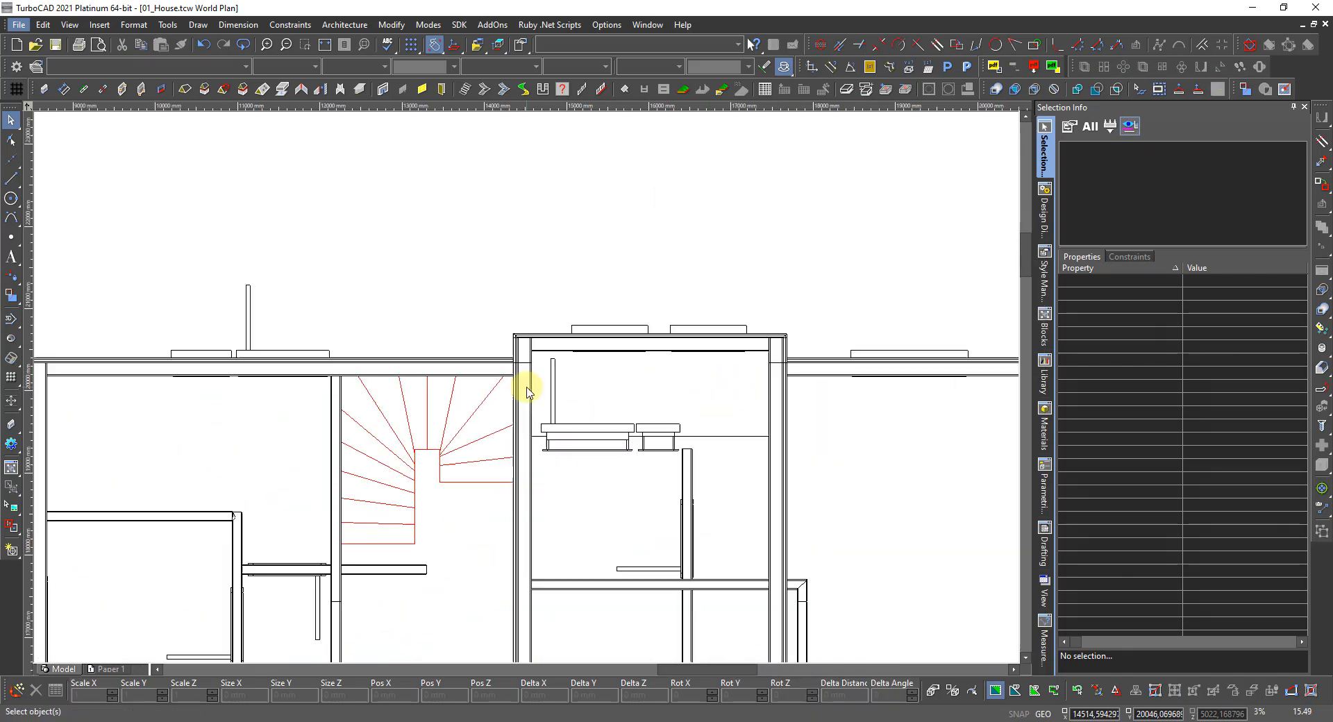
scroll(708, 402, "down", 5)
middle_click_drag(588, 423, 507, 421, "shift")
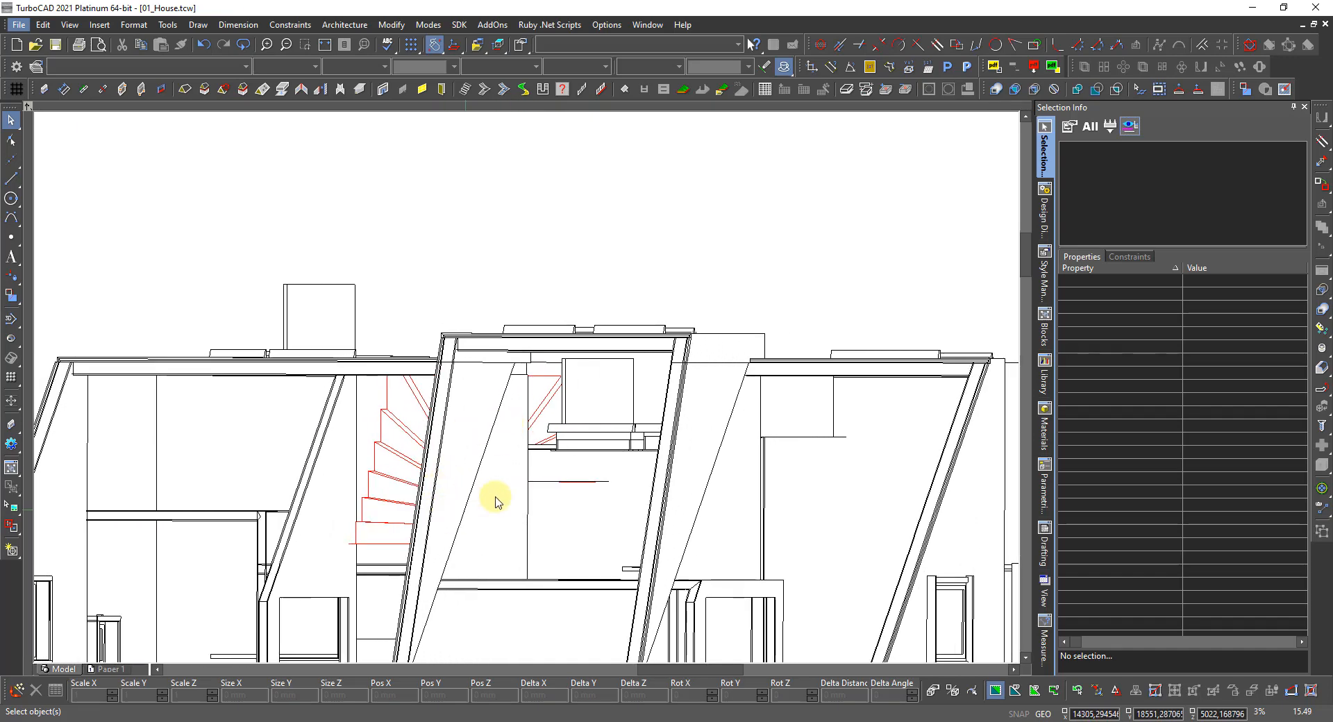
scroll(507, 534, "up", 5)
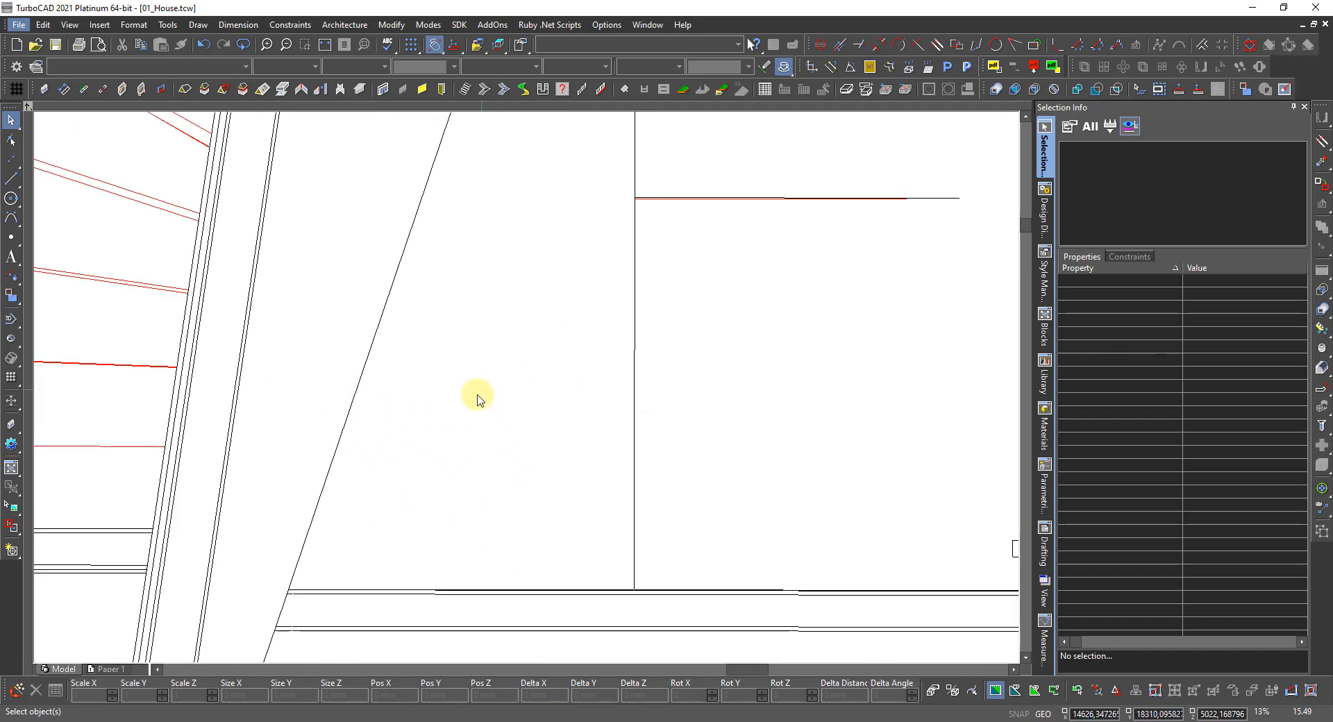
middle_click_drag(379, 449, 321, 447, "shift")
scroll(526, 381, "down", 6)
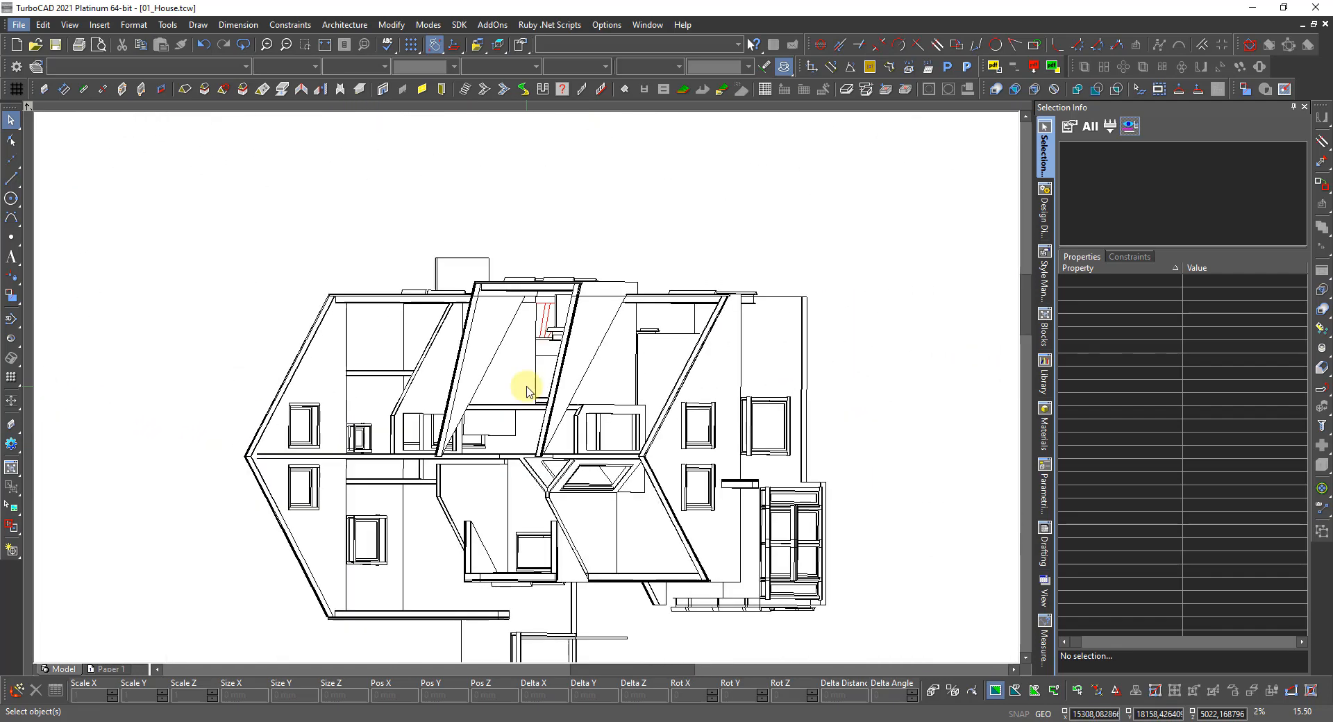
Set the NE dimetric view and examine from below where the dormer side wall meets the interior wall beside the staircase
right_click(594, 200)
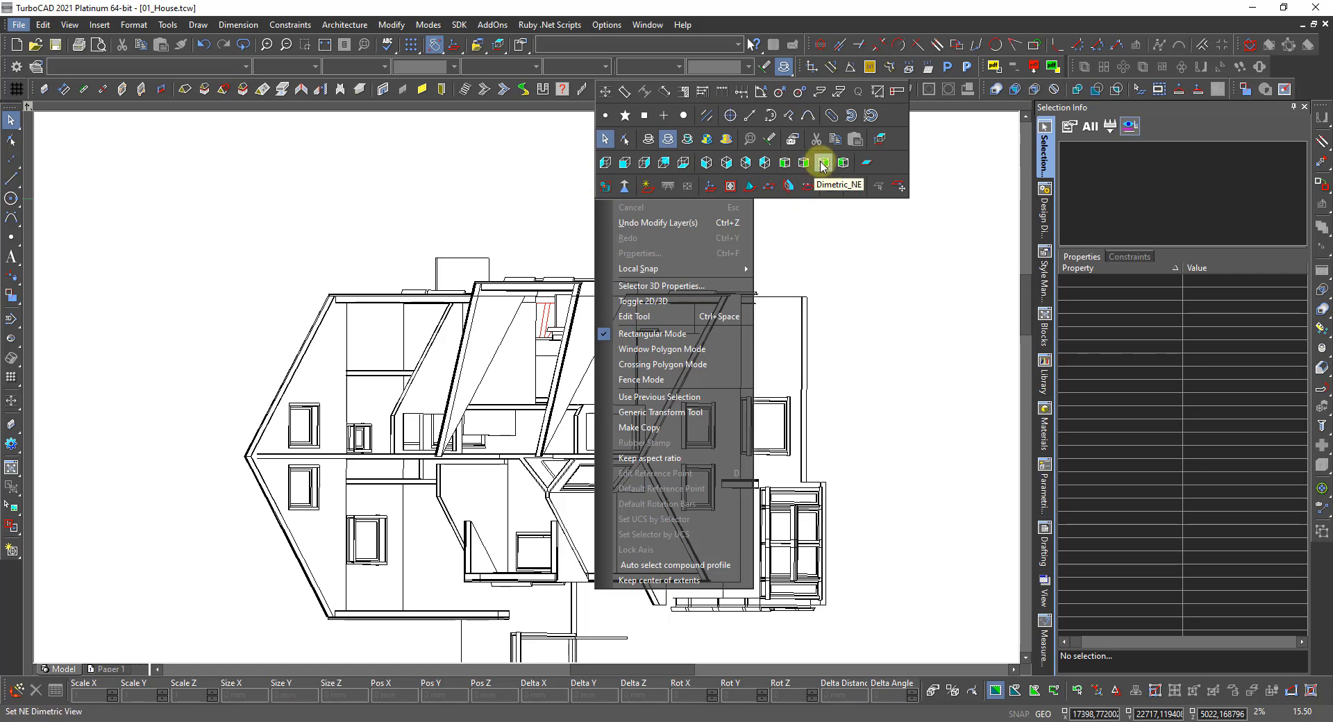
left_click(809, 161)
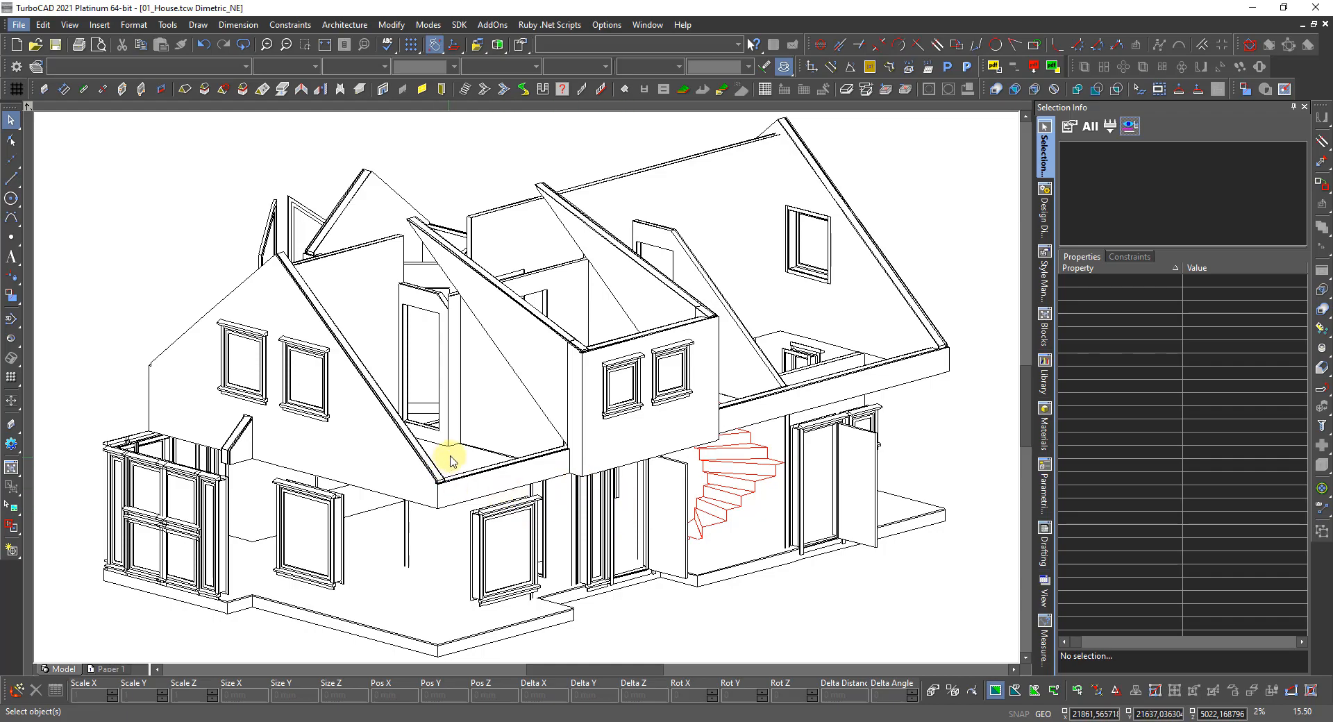
middle_click_drag(640, 538, 587, 331, "shift")
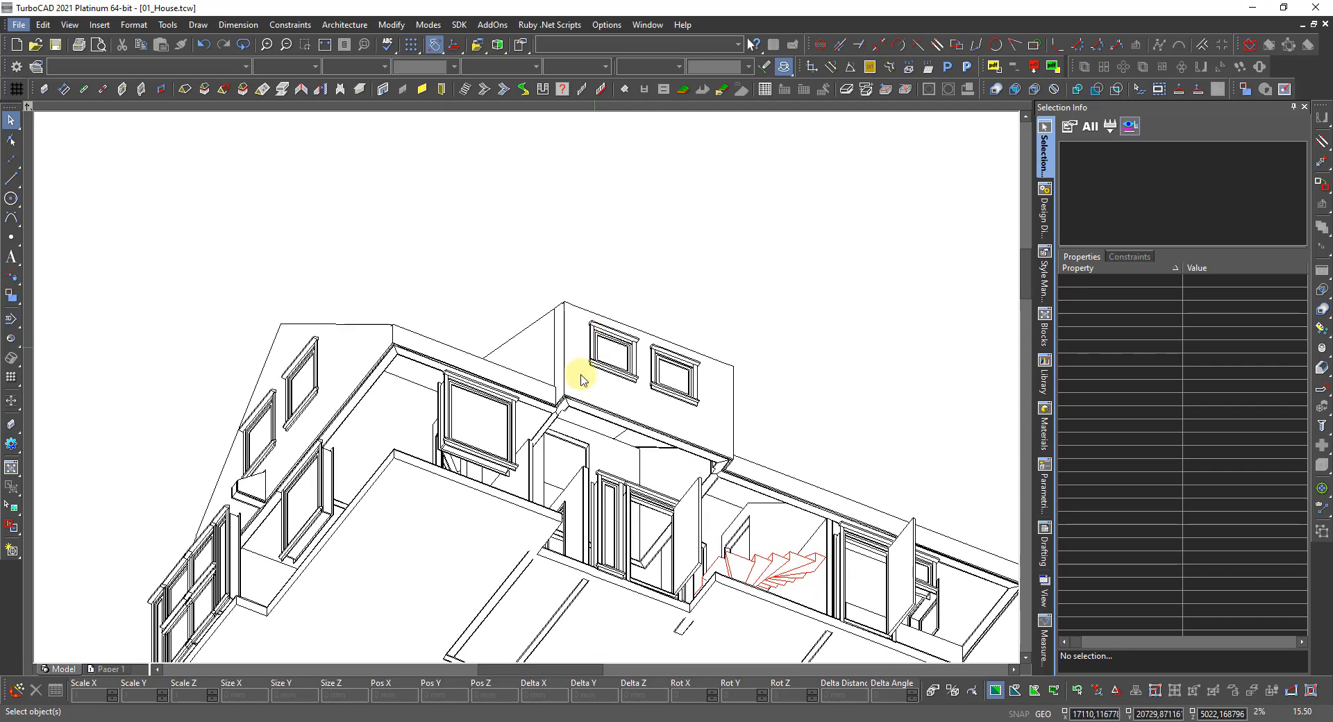
scroll(694, 472, "up", 2)
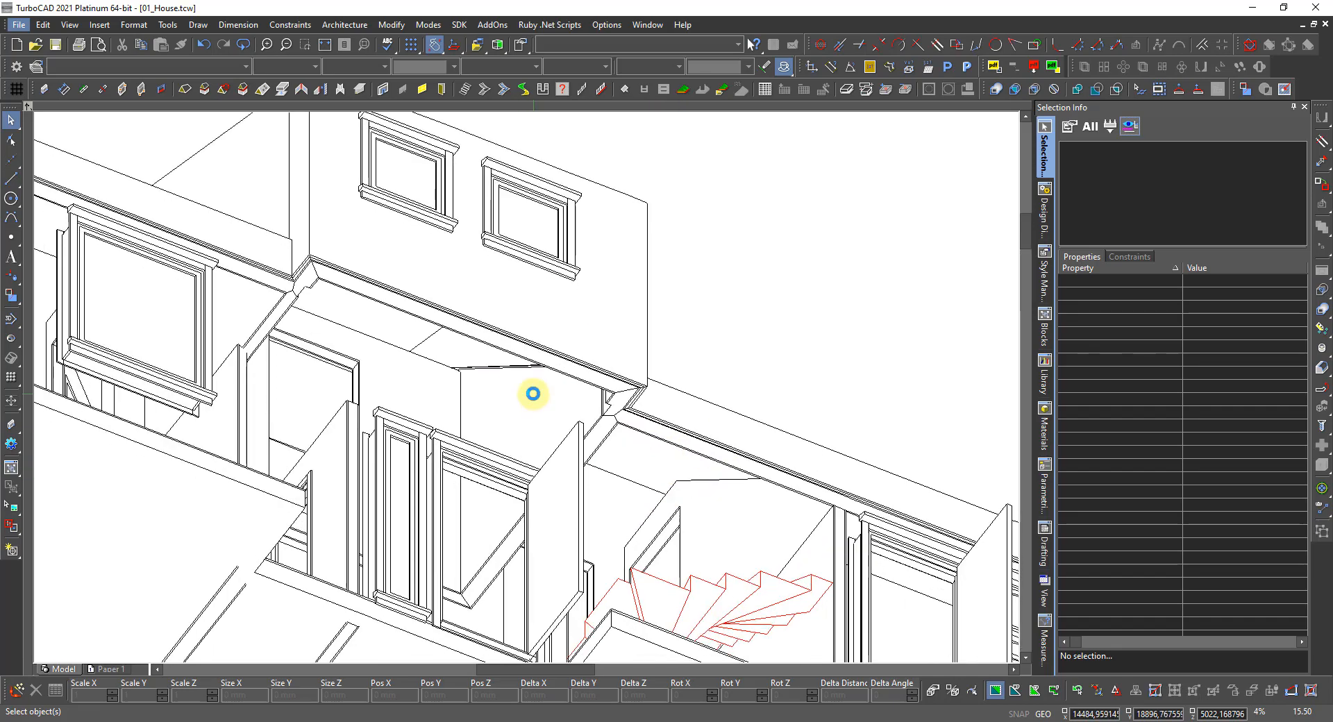
scroll(528, 386, "up", 2)
middle_click_drag(520, 369, 522, 373, "shift")
scroll(521, 403, "up", 2)
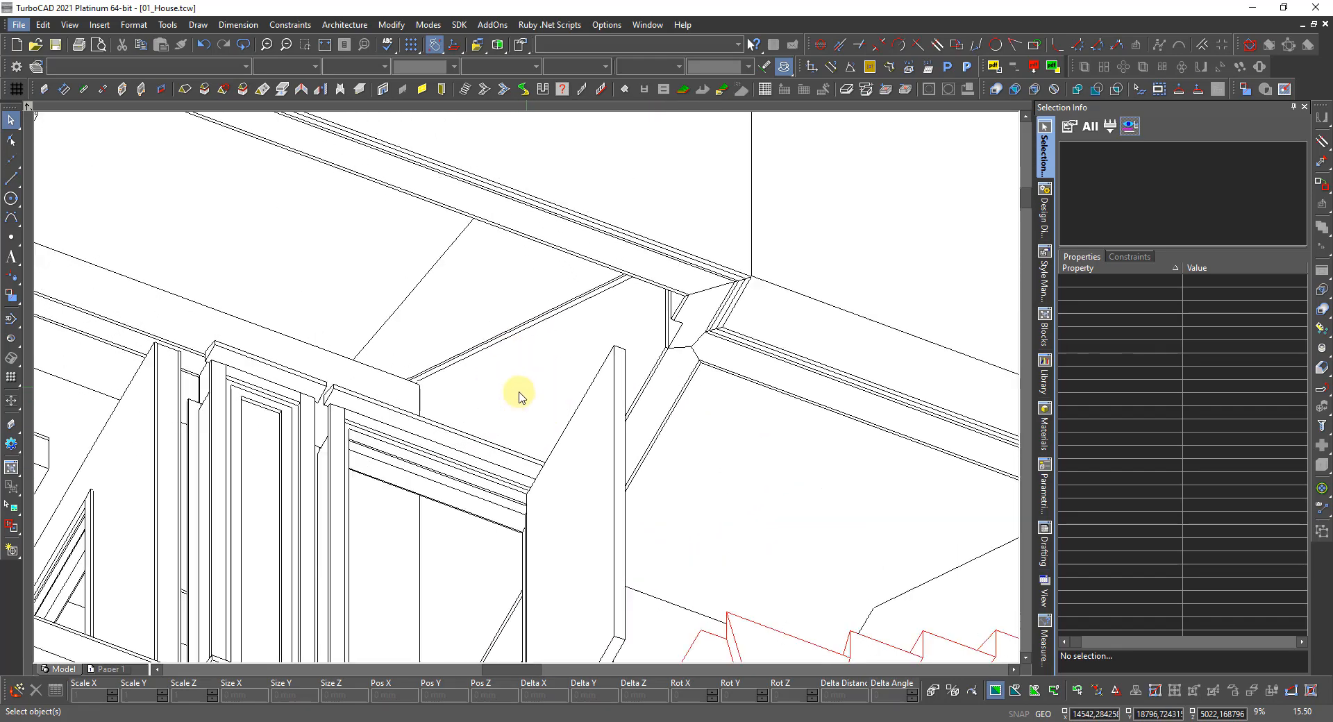
middle_click_drag(670, 378, 592, 374, "shift")
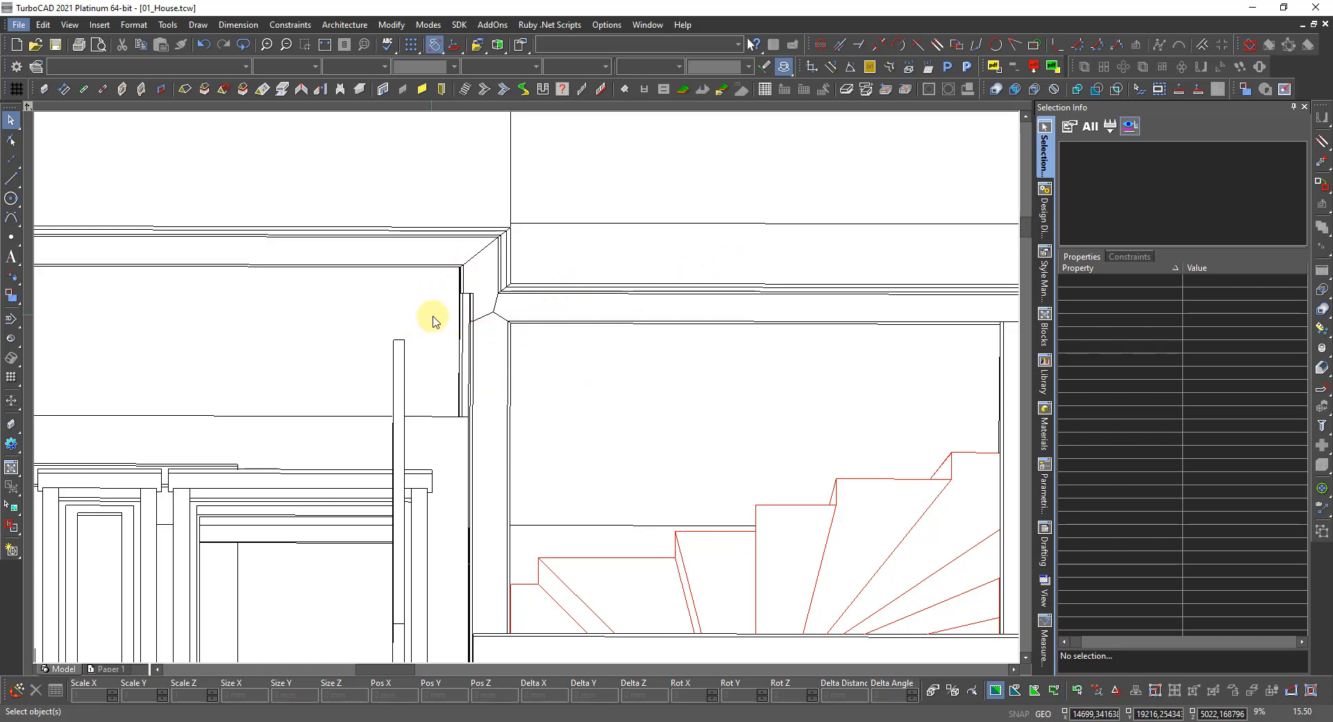
Select the dormer's ExstWall_2 side wall next to the staircase and examine its full height from the front
left_click(461, 316)
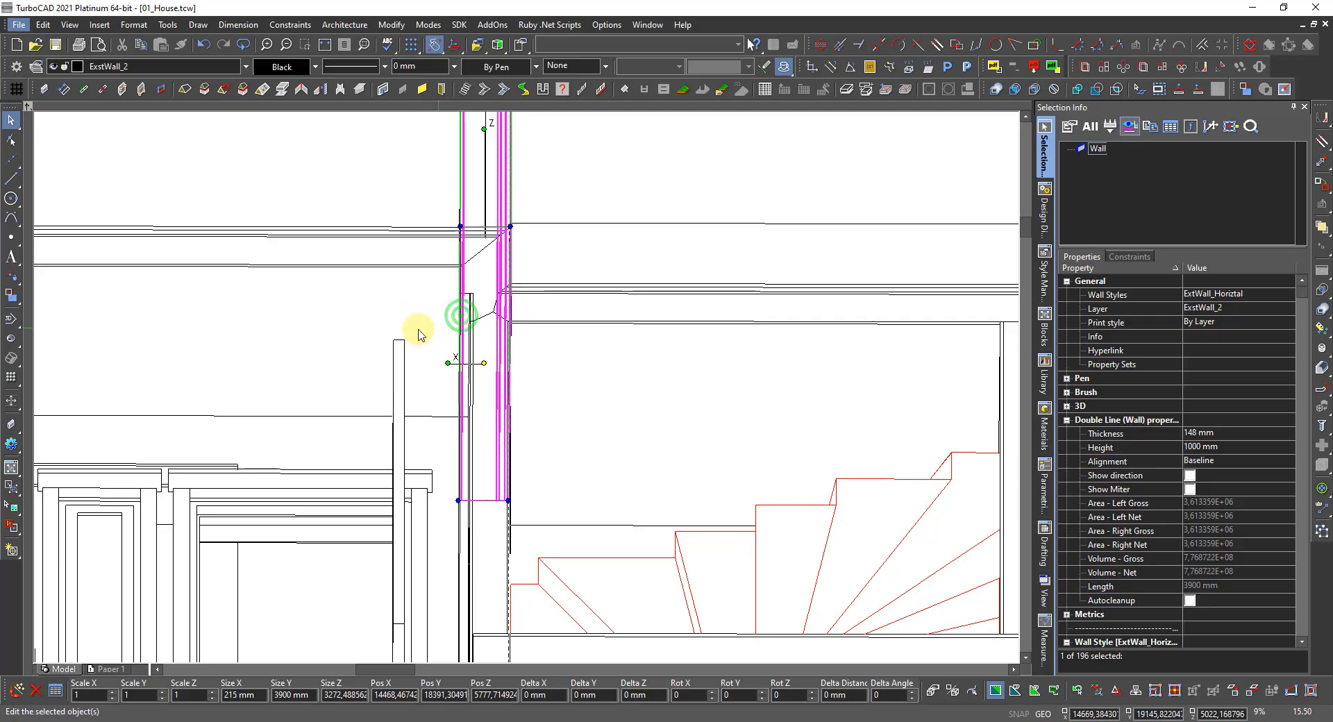
scroll(417, 333, "down", 5)
middle_click_drag(468, 347, 465, 558, "ctrl")
scroll(527, 384, "up", 3)
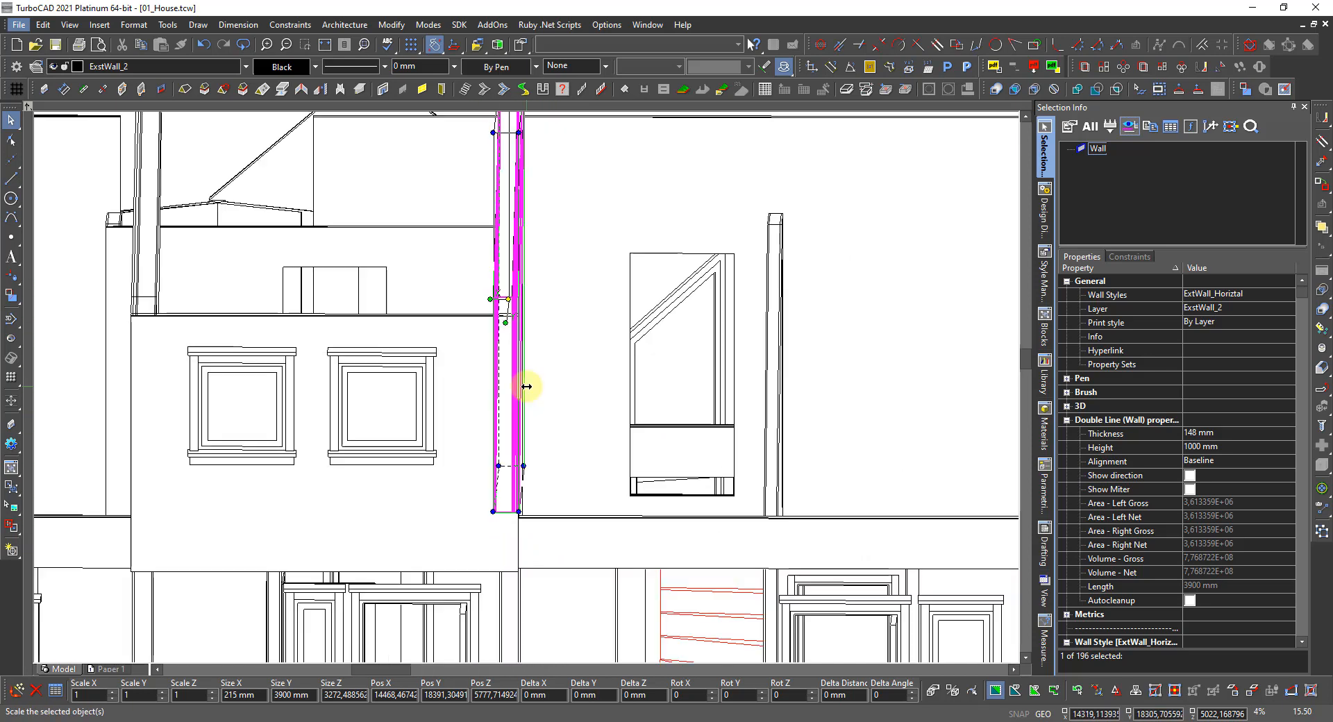
scroll(510, 422, "down", 3)
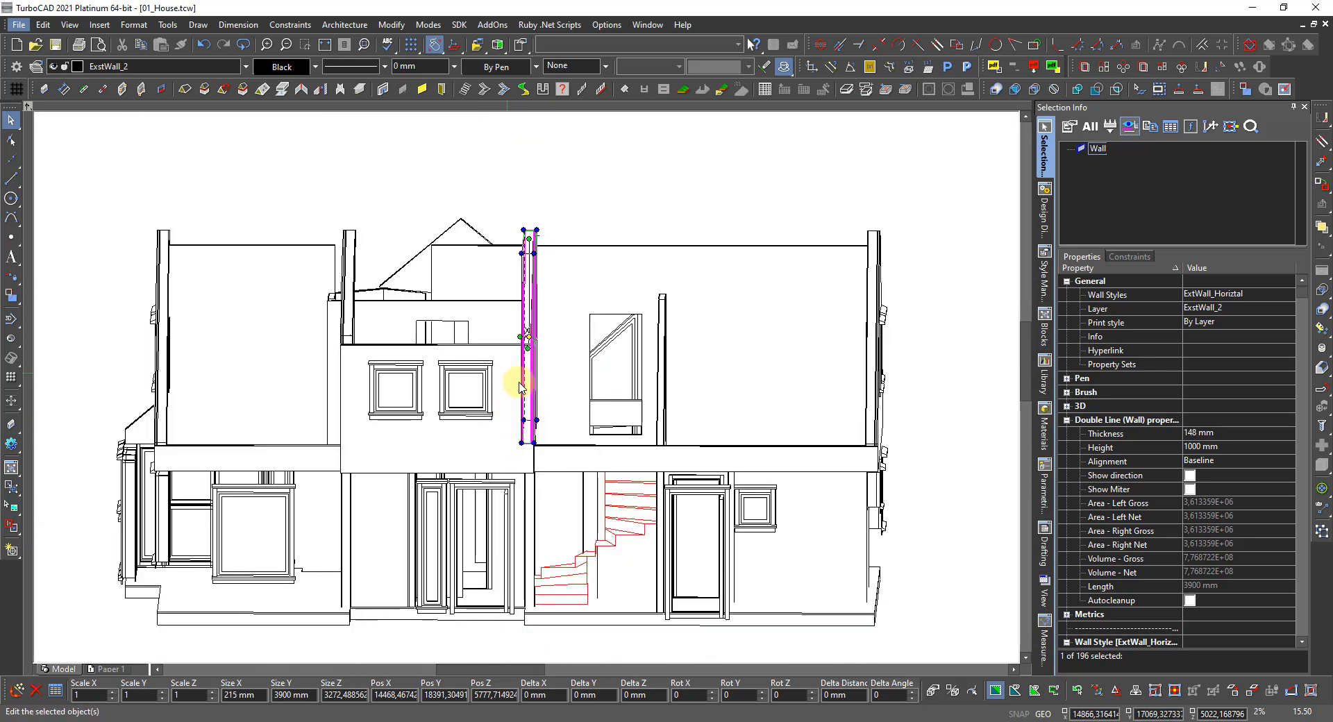
scroll(525, 306, "up", 3)
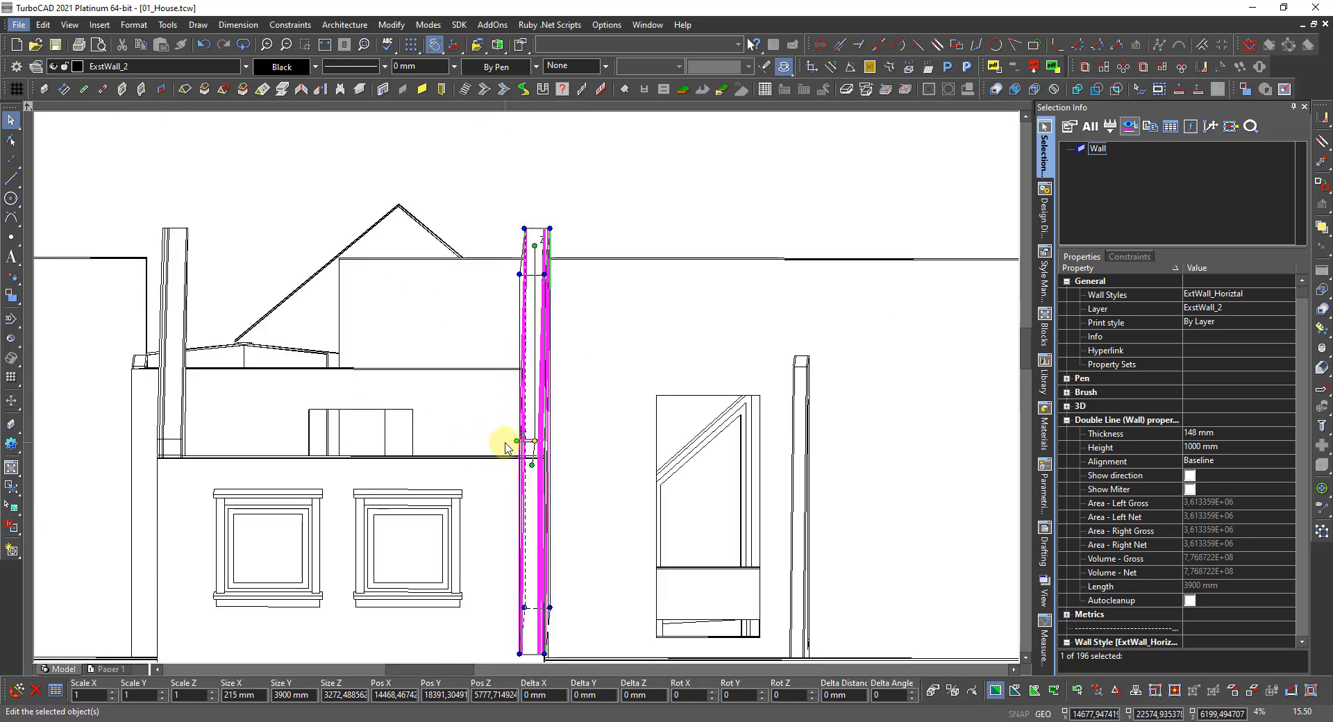
Orbit to a view from above, select the IntWall_2 wall under the dormer beside the staircase, review its properties, and deselect it
left_click(529, 456)
middle_click_drag(496, 444, 672, 520, "shift")
left_click(575, 521)
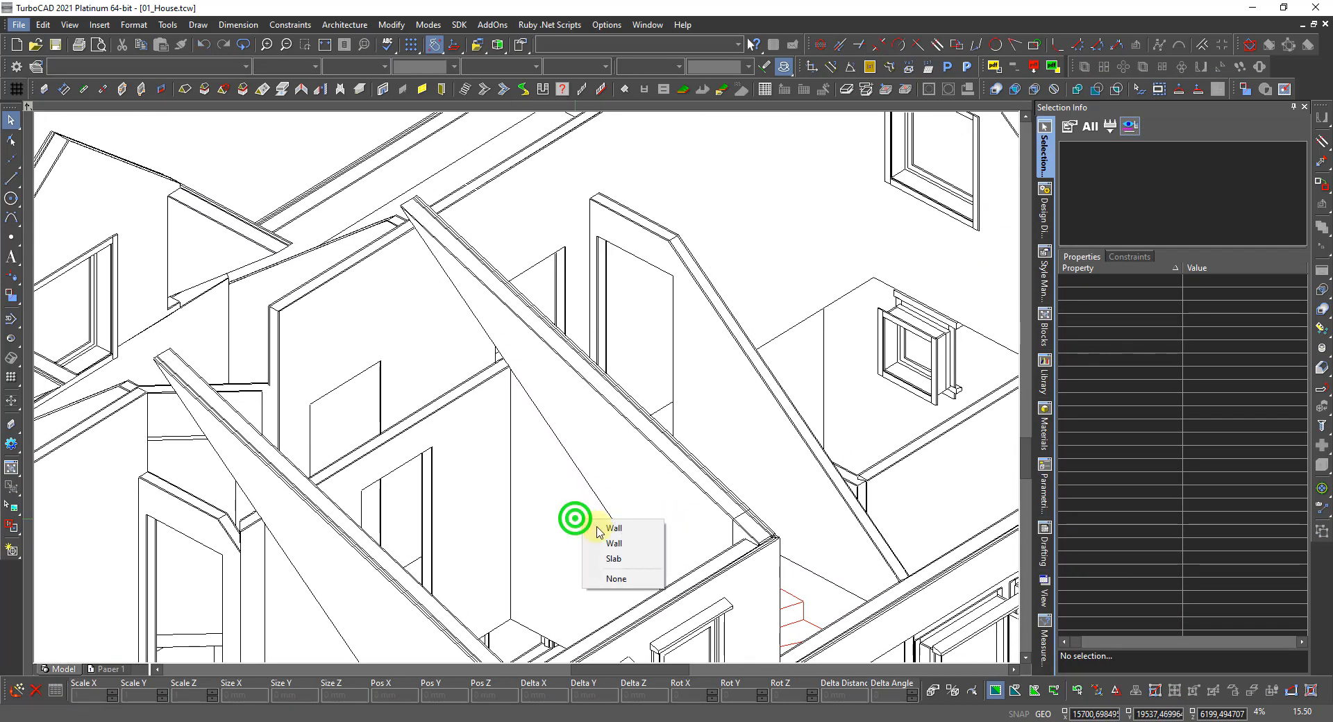
left_click(604, 529)
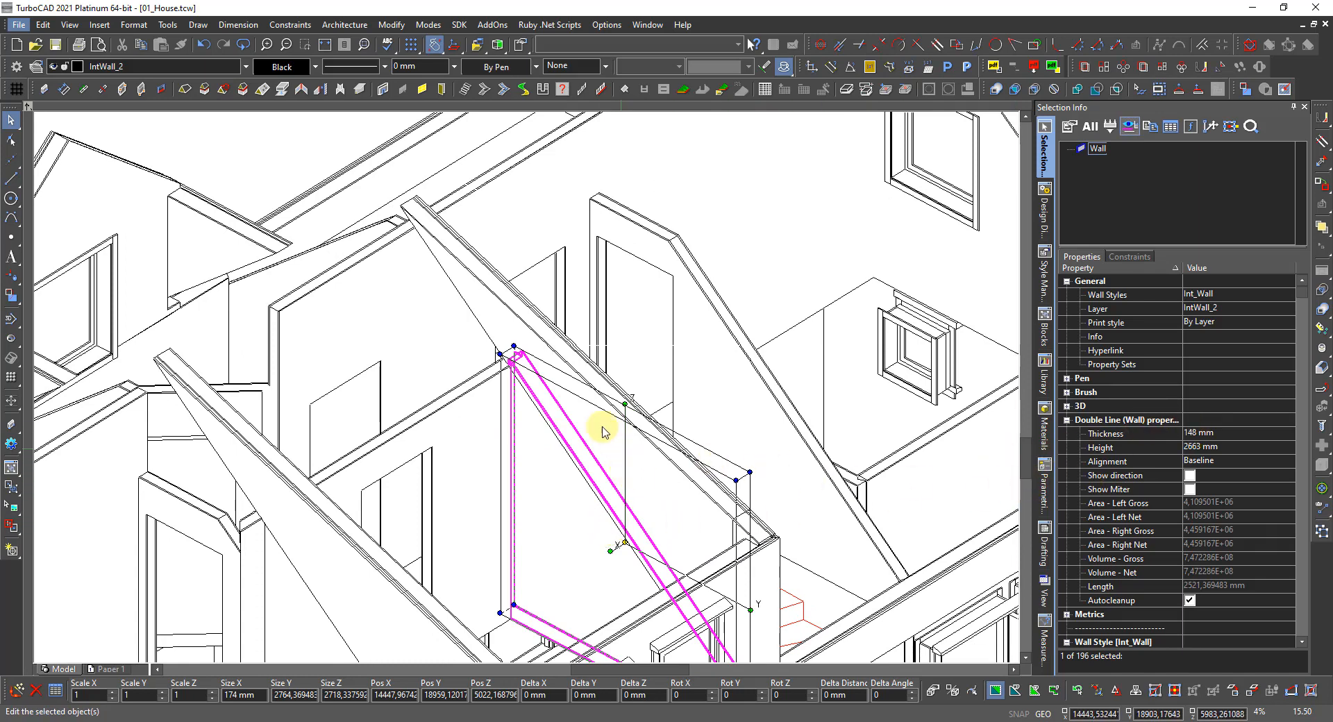
left_click(735, 448)
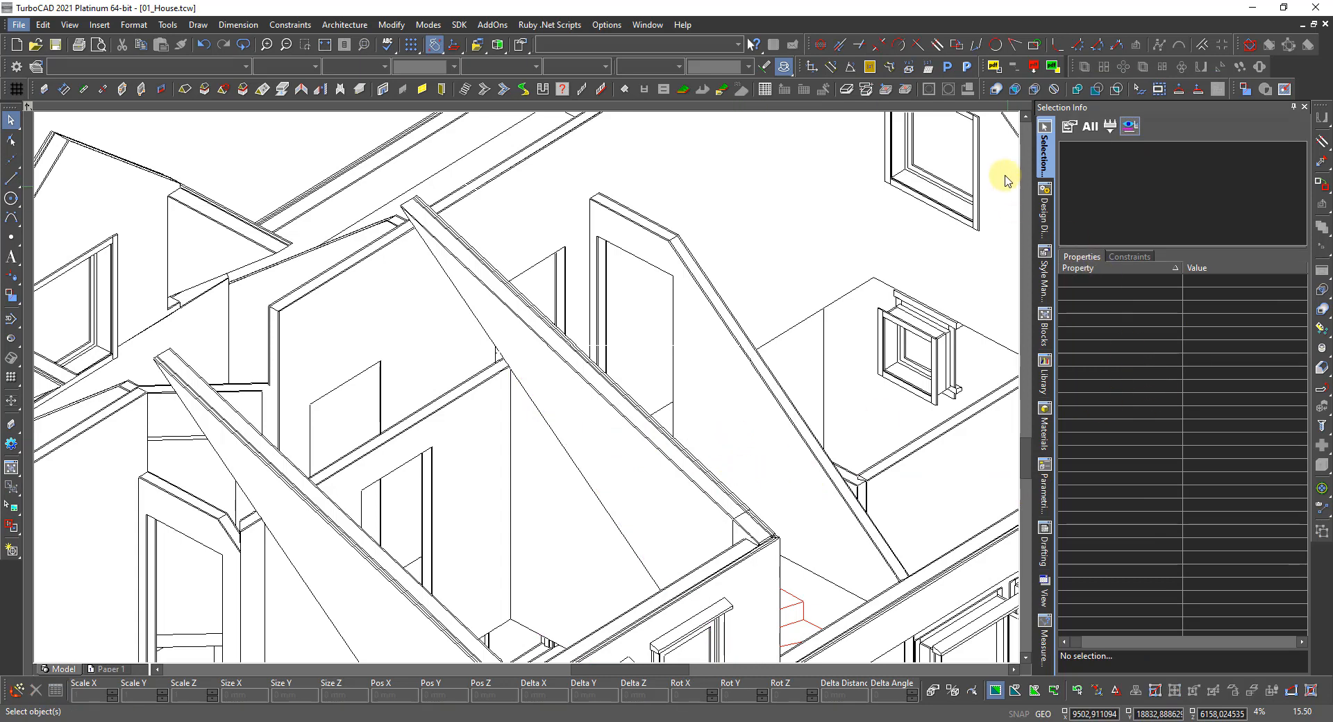
Show the Roof_Rafters layer and select the roof slab over the dormer with the two windows
left_click(1044, 214)
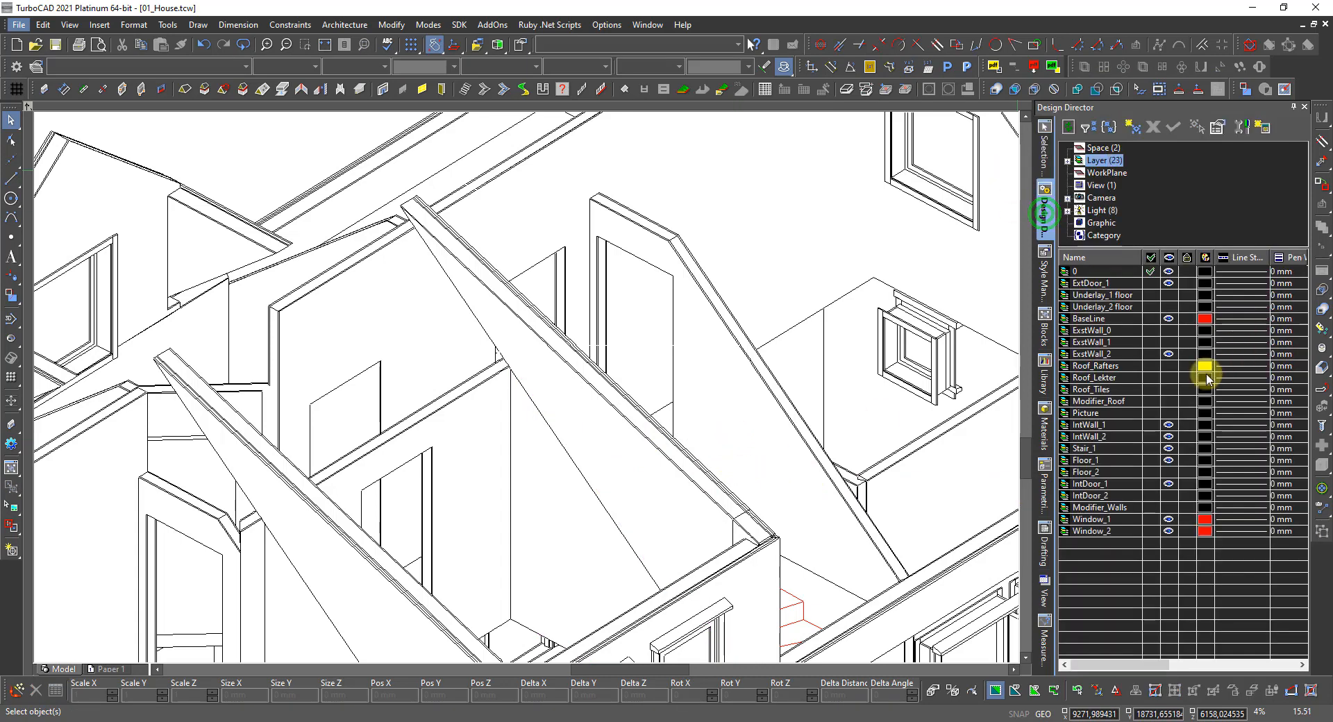
left_click(1169, 366)
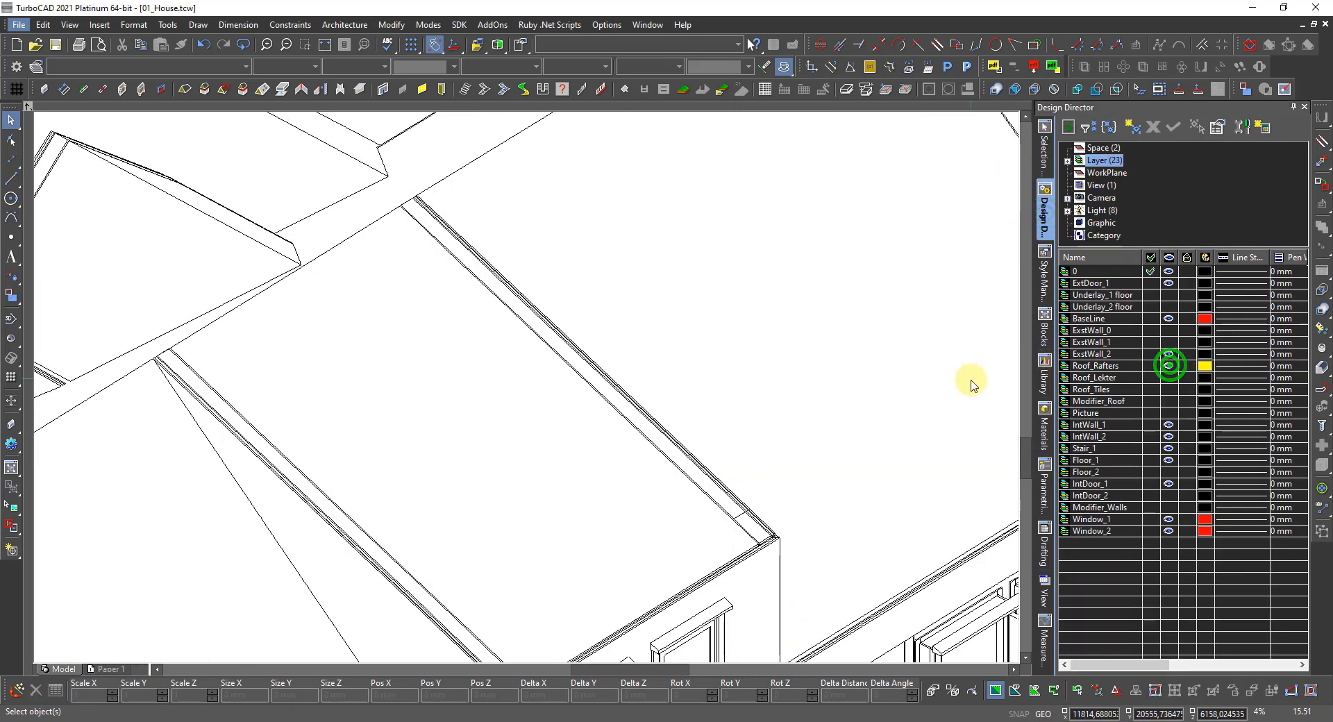
middle_click_drag(819, 354, 588, 338, "shift")
right_click(406, 269)
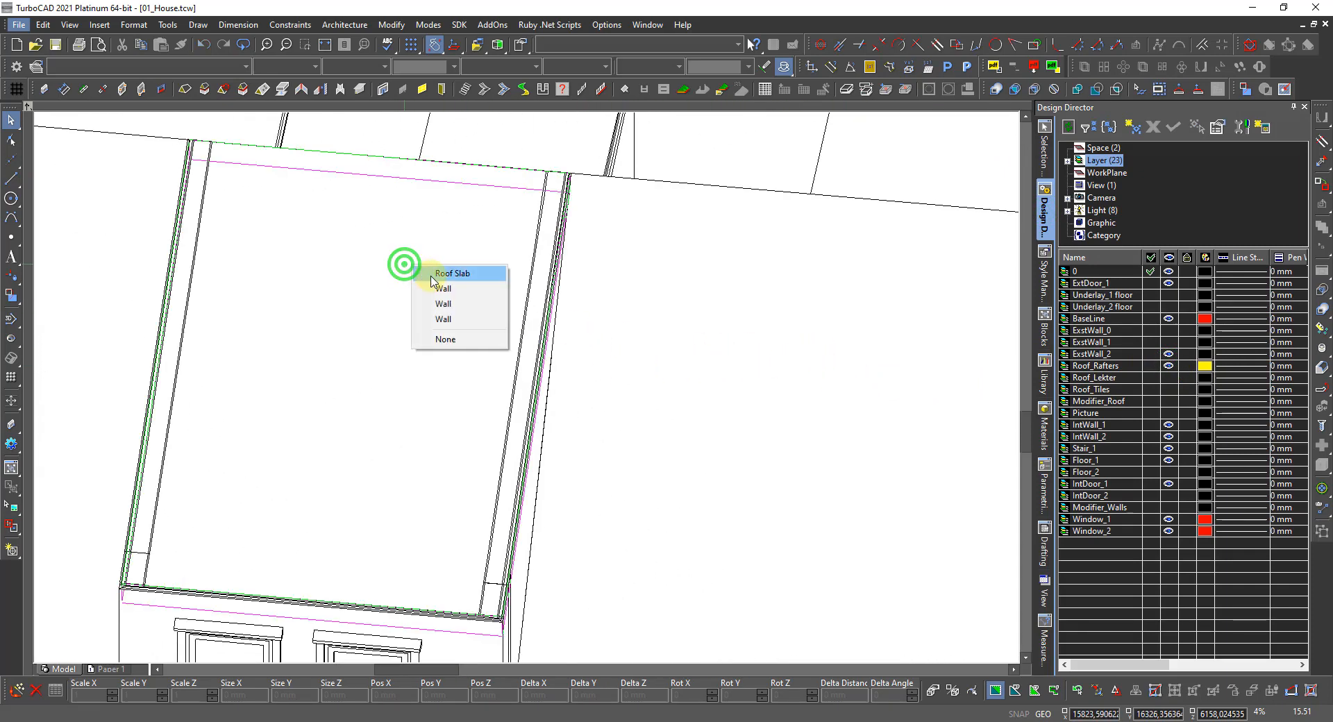
left_click(431, 276)
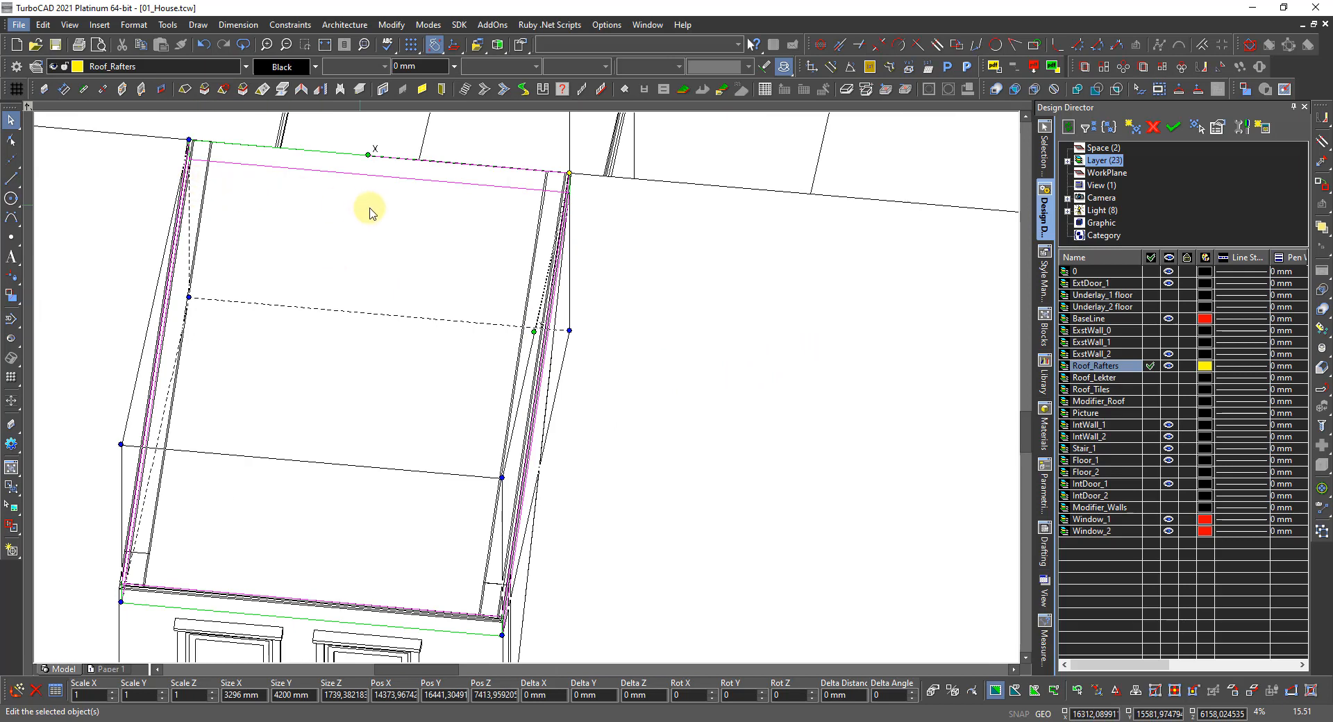
Examine how both side edges of the dormer roof slab line up with the side walls, and deselect the slab
middle_click_drag(340, 228, 387, 257, "shift")
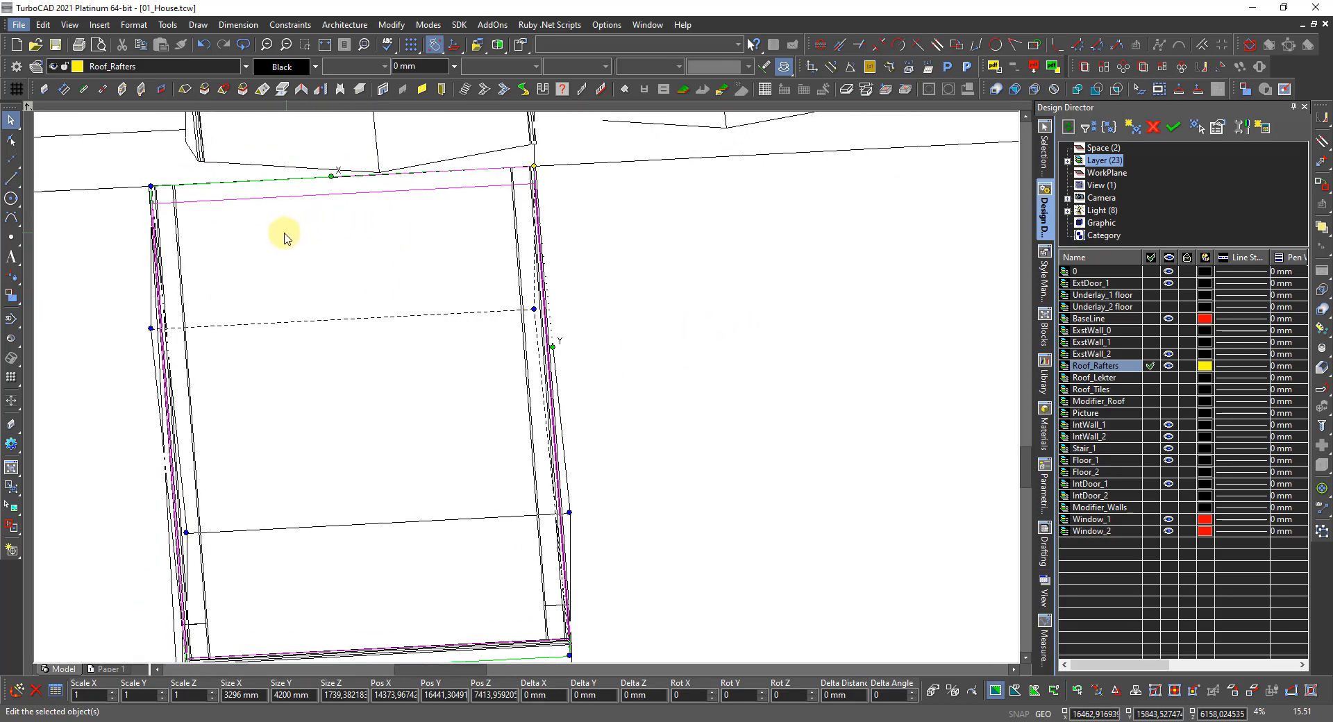
scroll(170, 212, "up", 2)
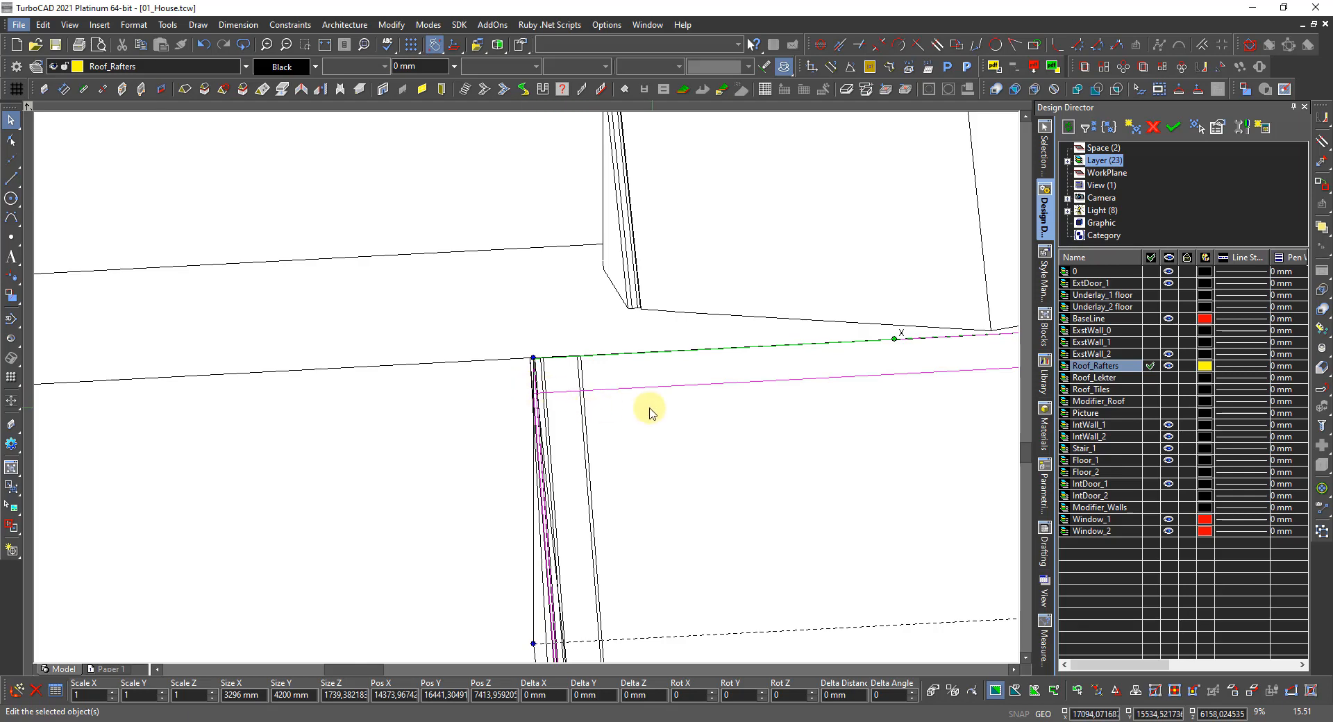
scroll(649, 411, "down", 2)
scroll(877, 421, "up", 2)
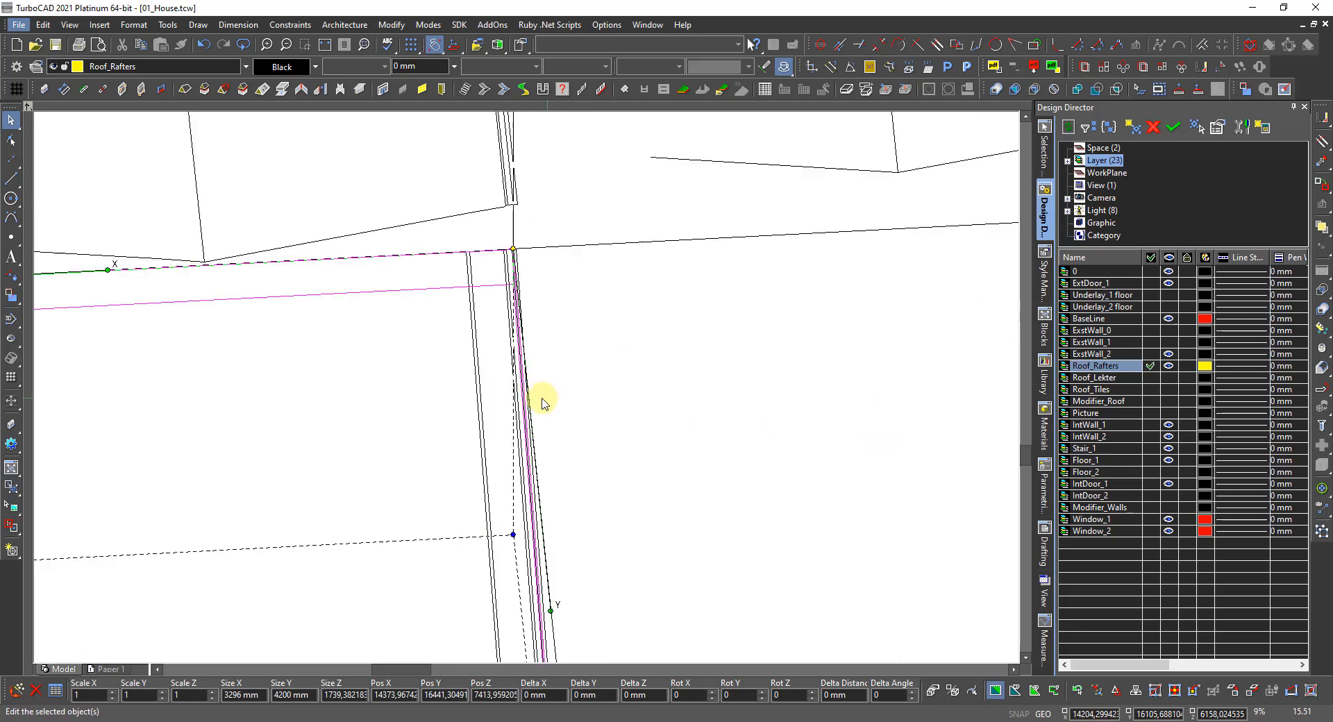
scroll(497, 390, "up", 1)
scroll(514, 381, "down", 1)
scroll(527, 392, "down", 2)
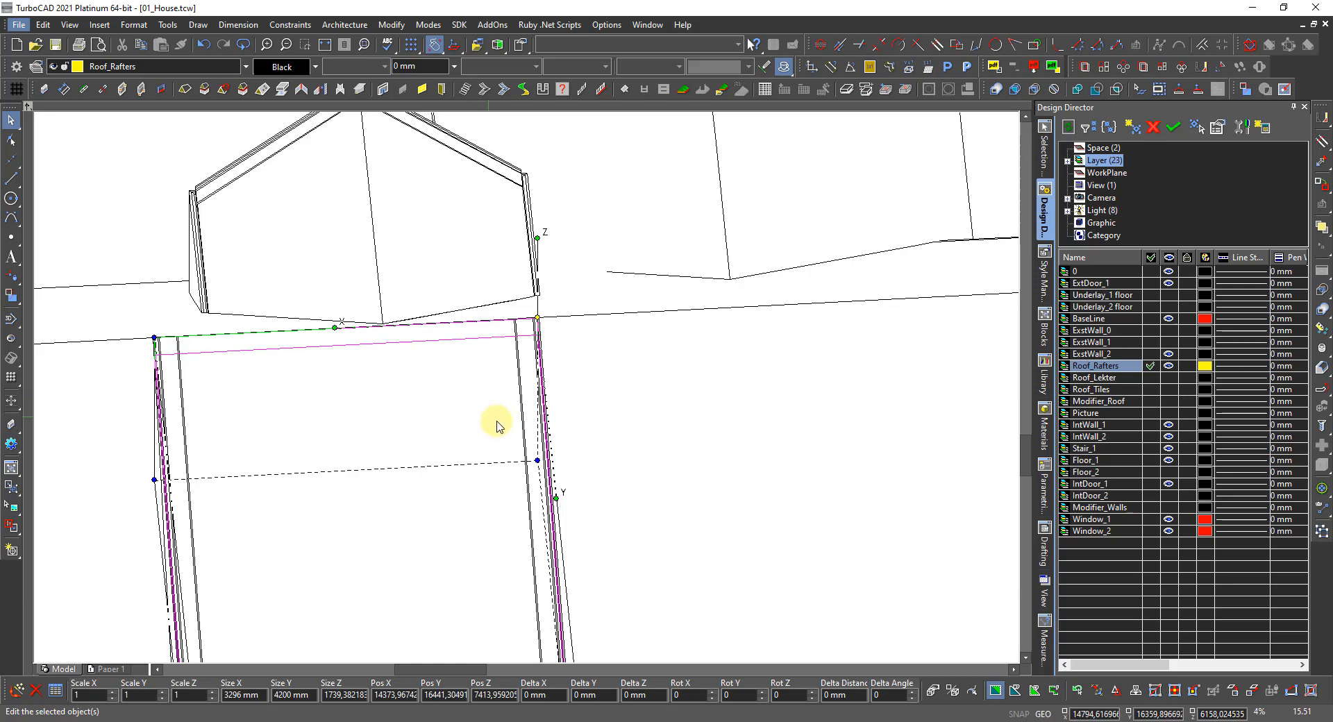
key("Escape")
scroll(518, 413, "down", 2)
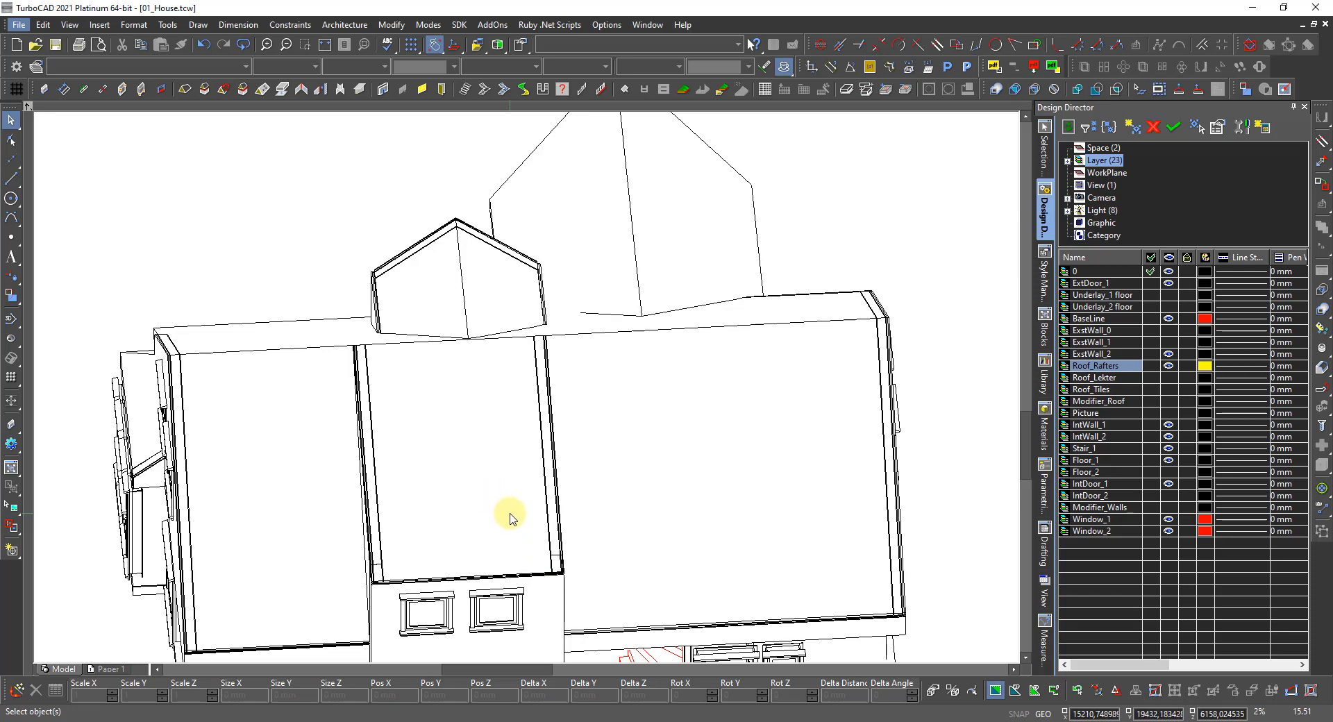
Hide the BaseLine, Roof_Rafters, IntWall_1, Floor_1, IntDoor_1, Window_1 and ExtDoor_1 layers
right_click(662, 523)
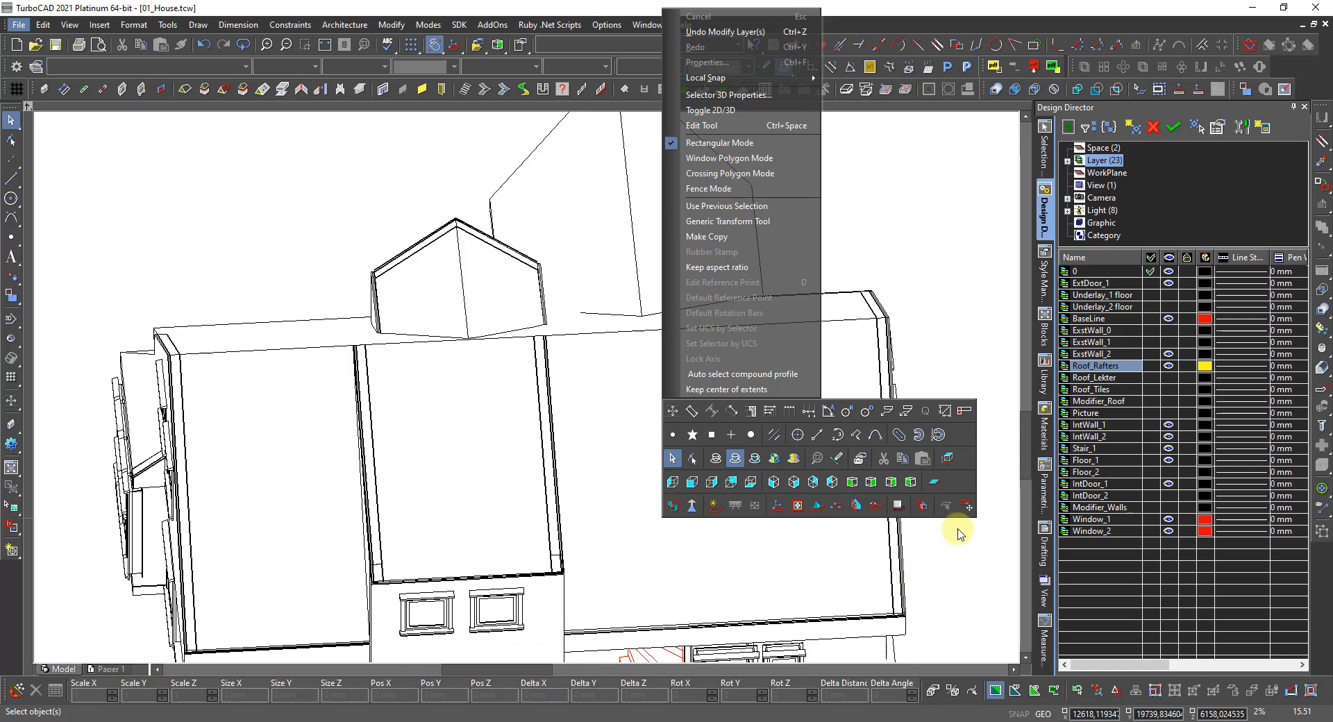
left_click(964, 562)
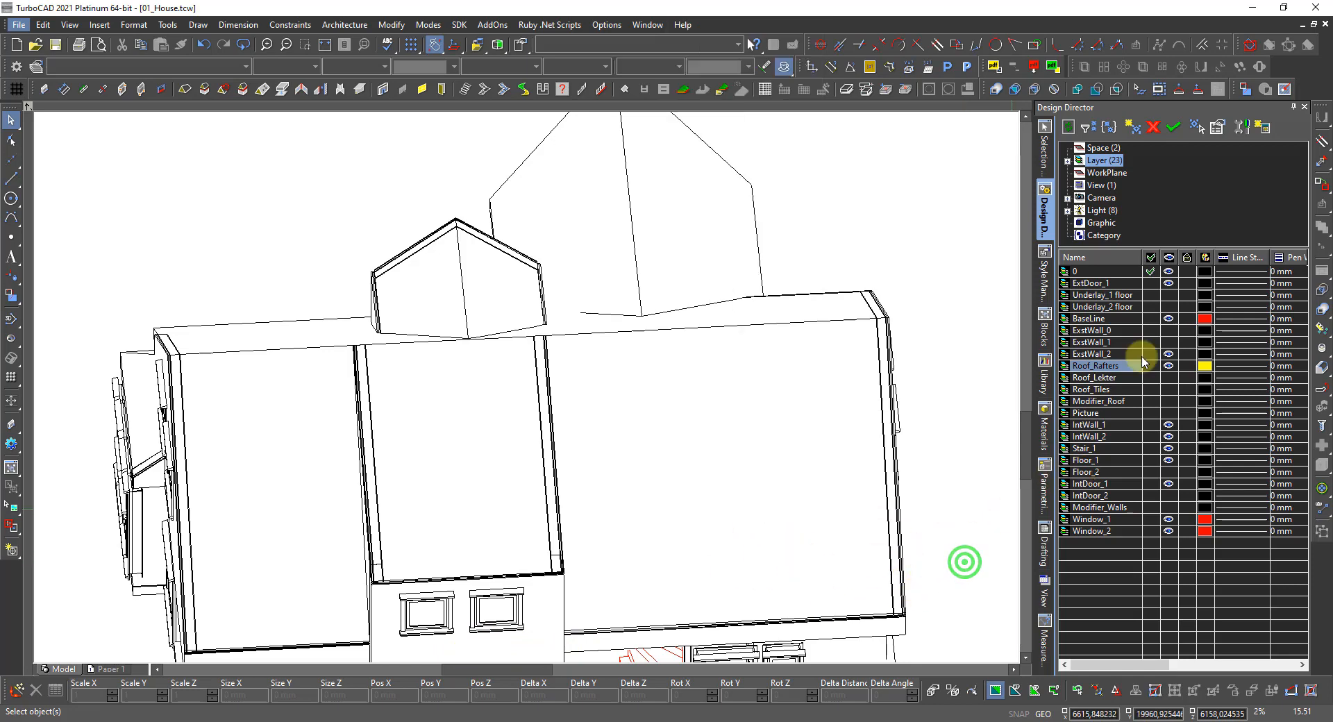
left_click(1168, 320)
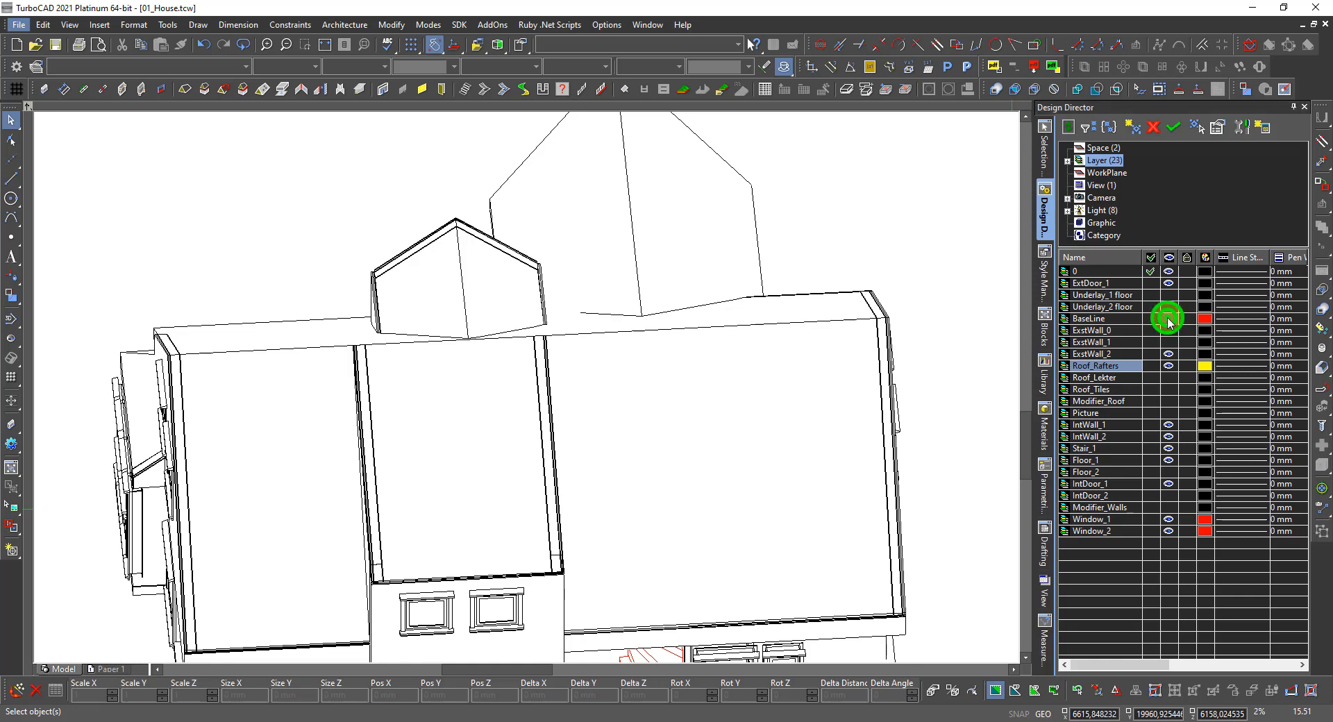
left_click(1169, 367)
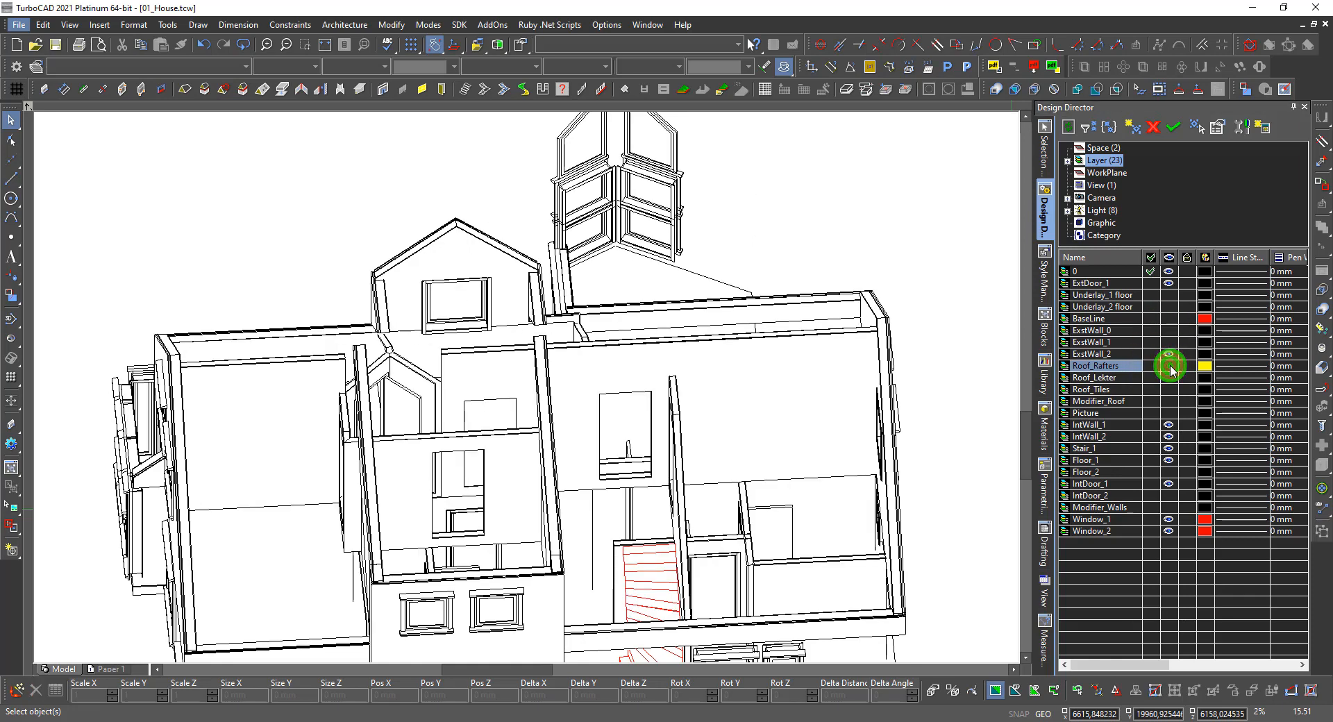
left_click(1168, 424)
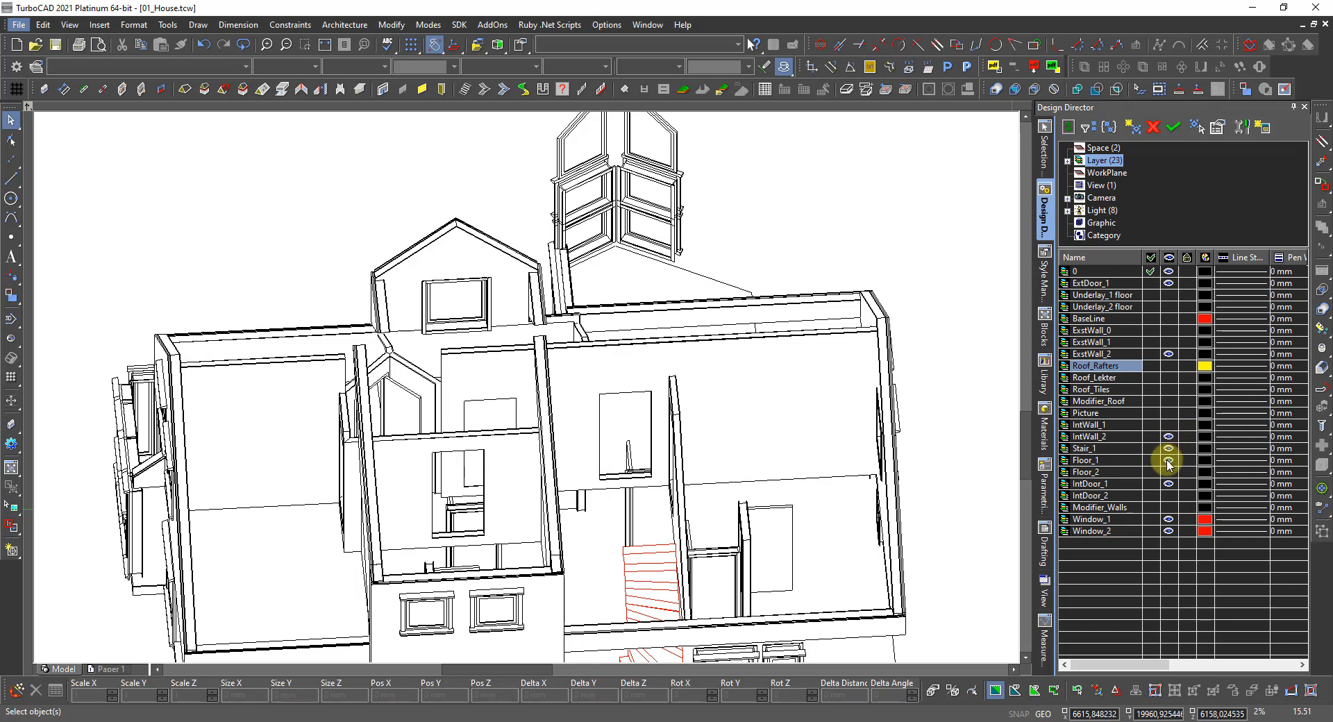
left_click(1169, 461)
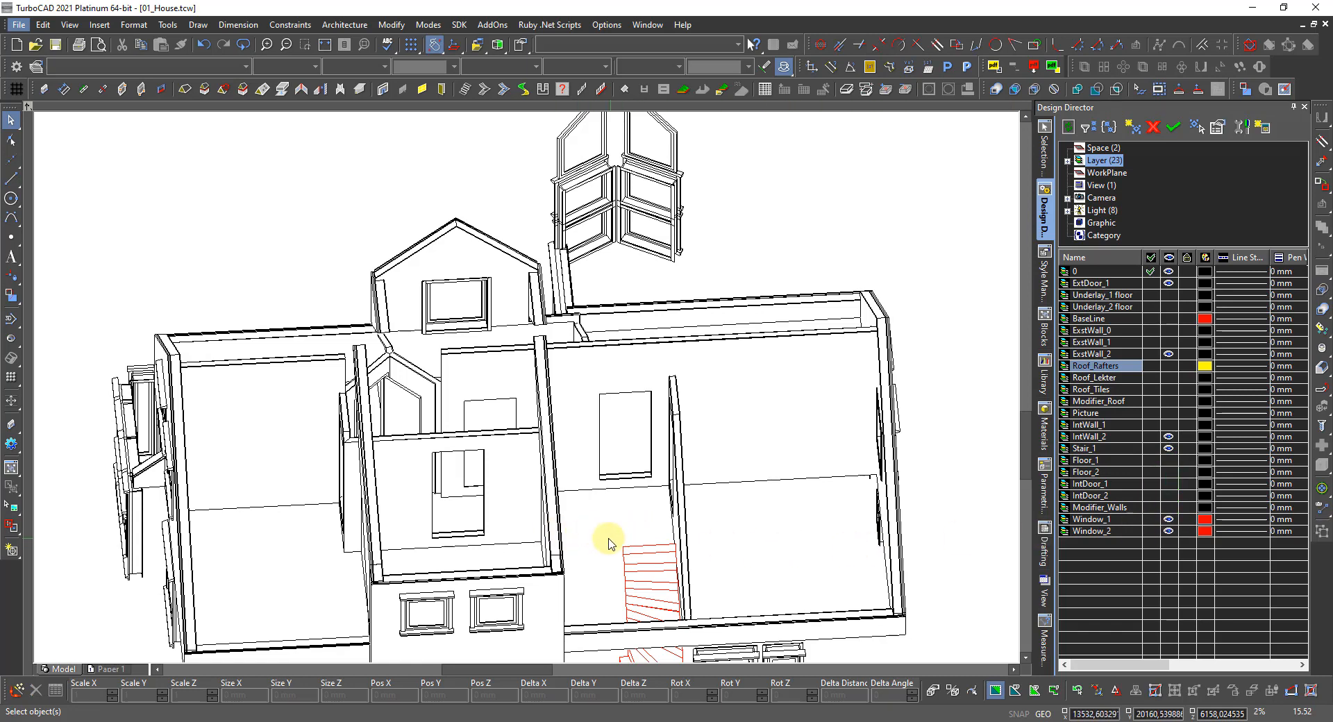
scroll(528, 540, "down", 3)
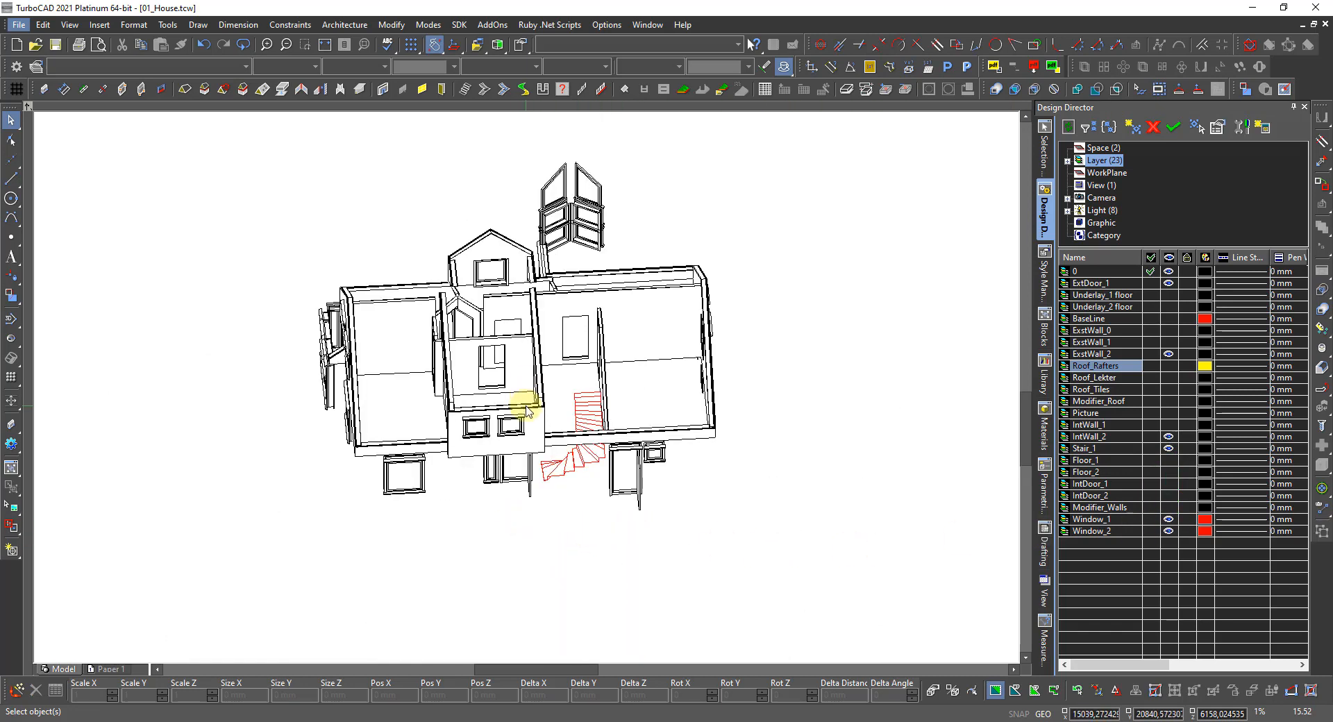
left_click(1169, 520)
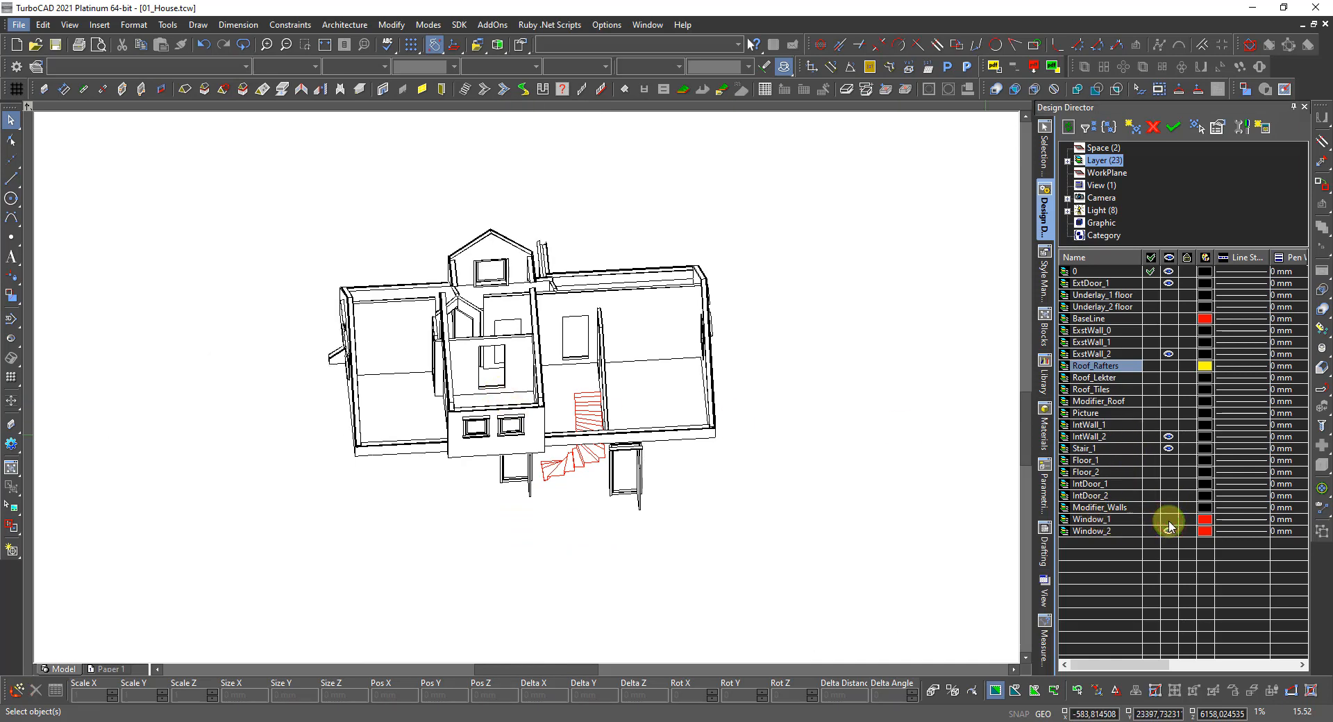
left_click(1168, 284)
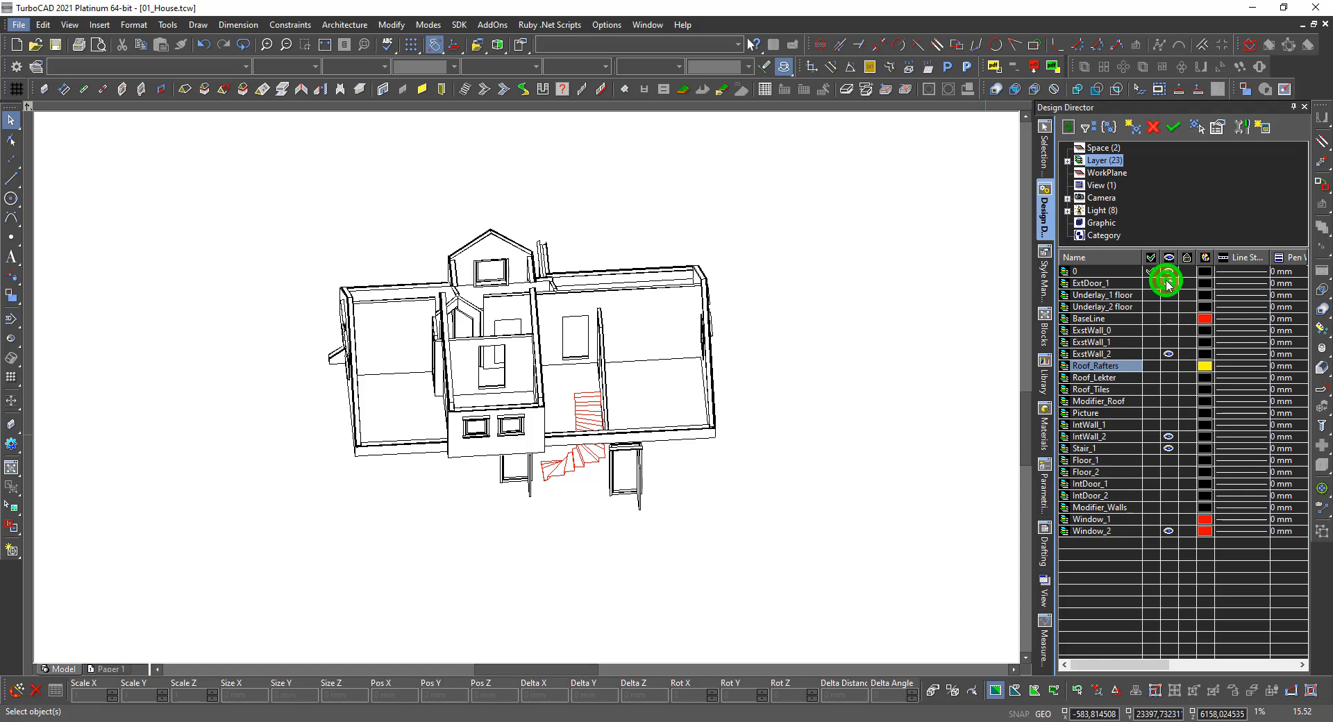
Switch to the world plan view and display the walls beside the staircase in wireframe
right_click(381, 474)
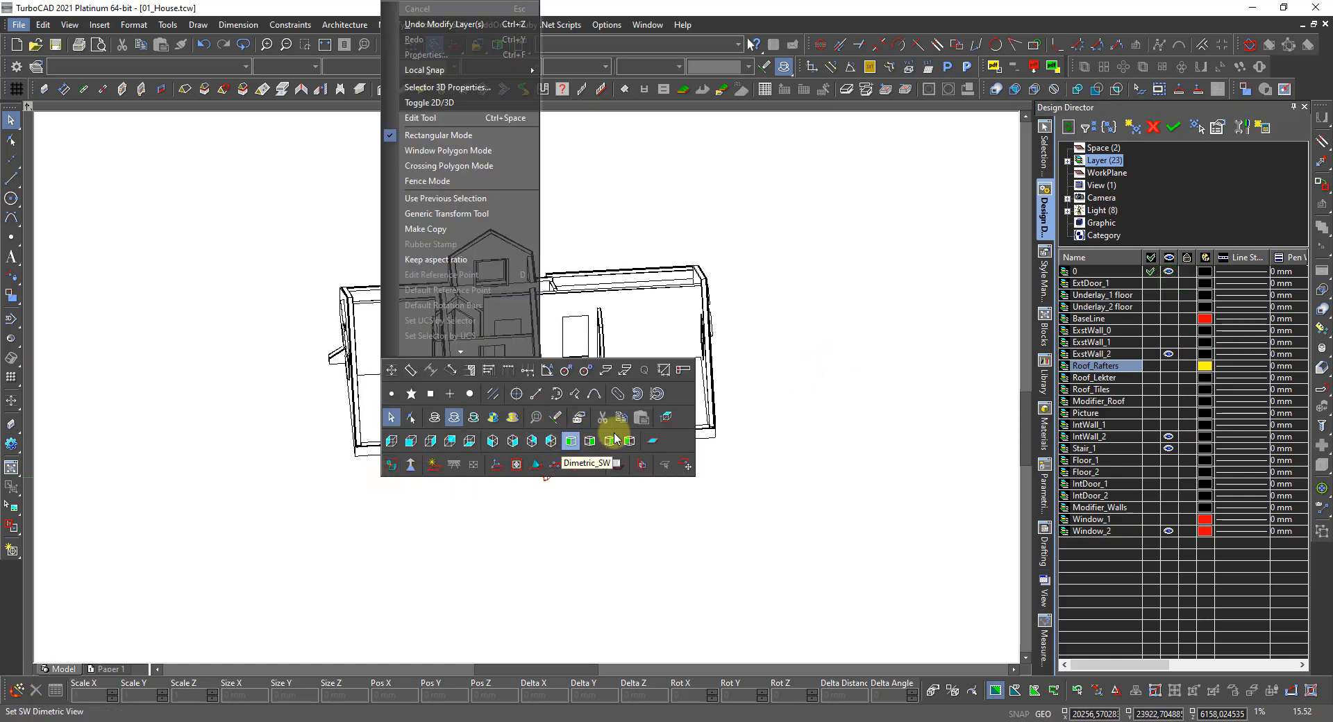
left_click(666, 418)
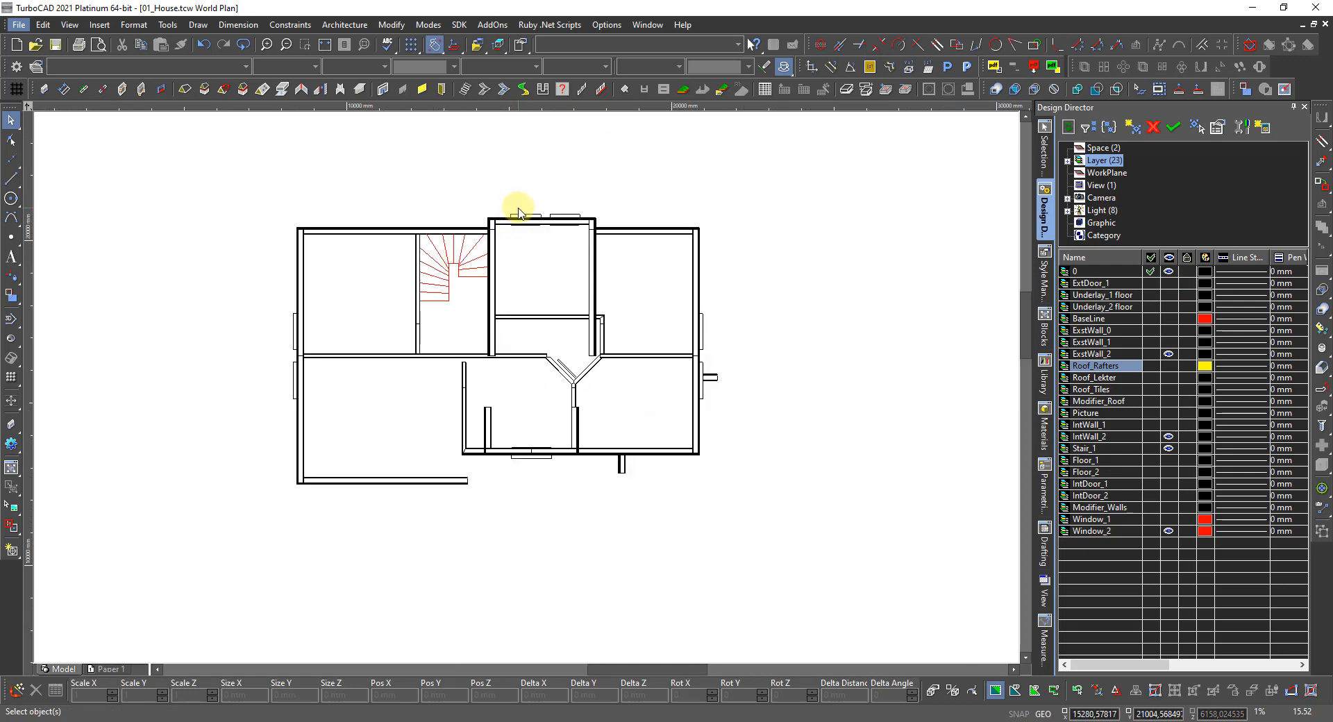
scroll(522, 209, "up", 2)
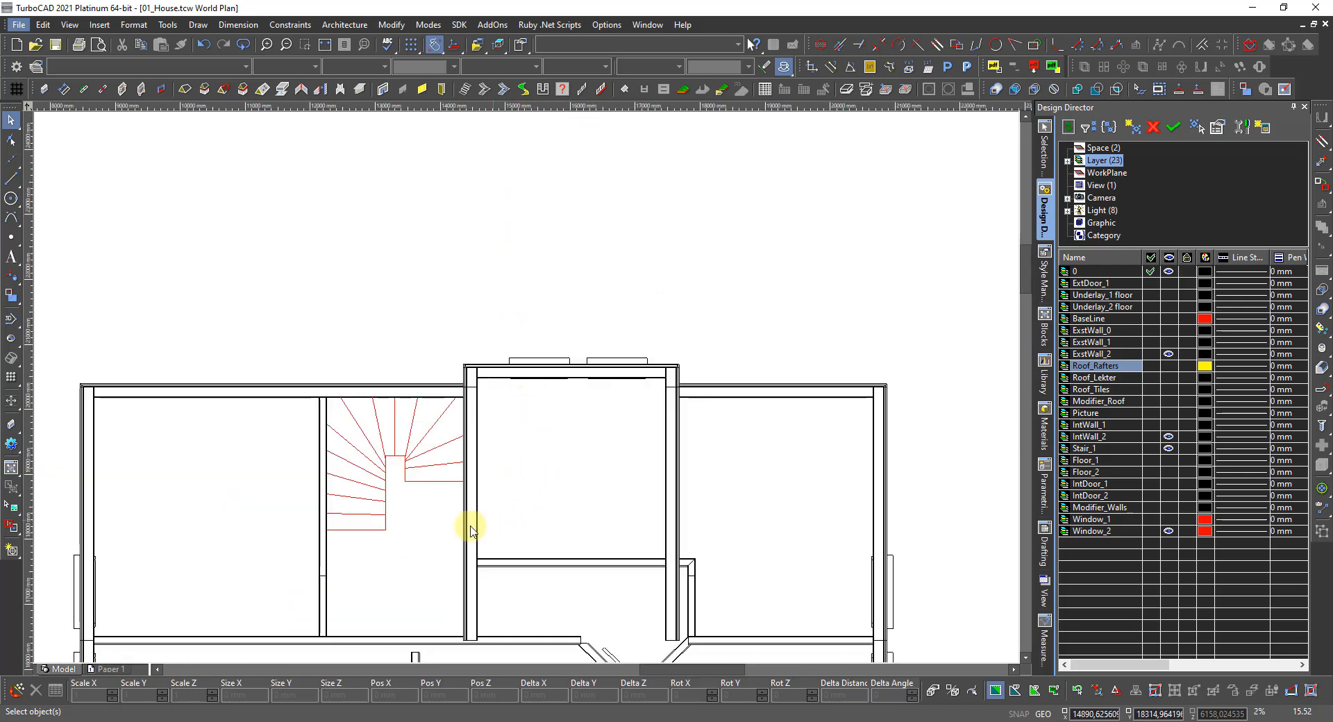
scroll(451, 523, "up", 4)
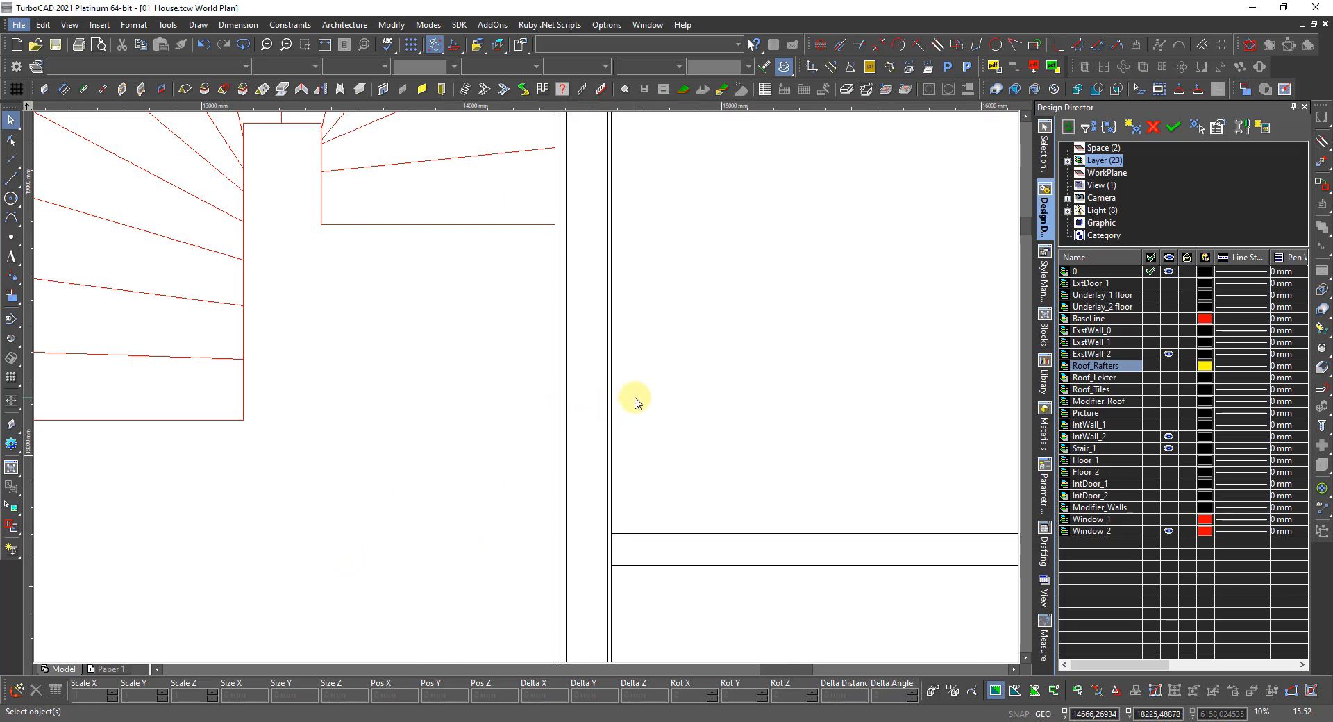
right_click(722, 378)
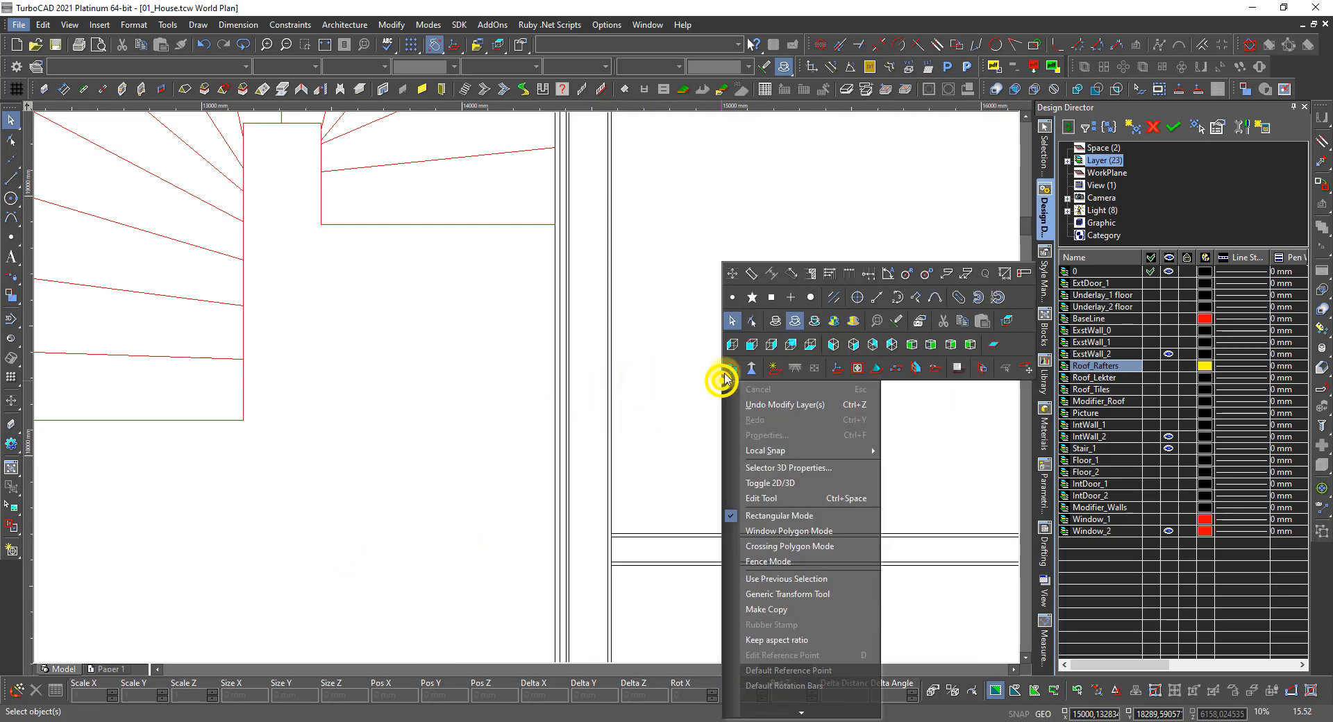
left_click(777, 317)
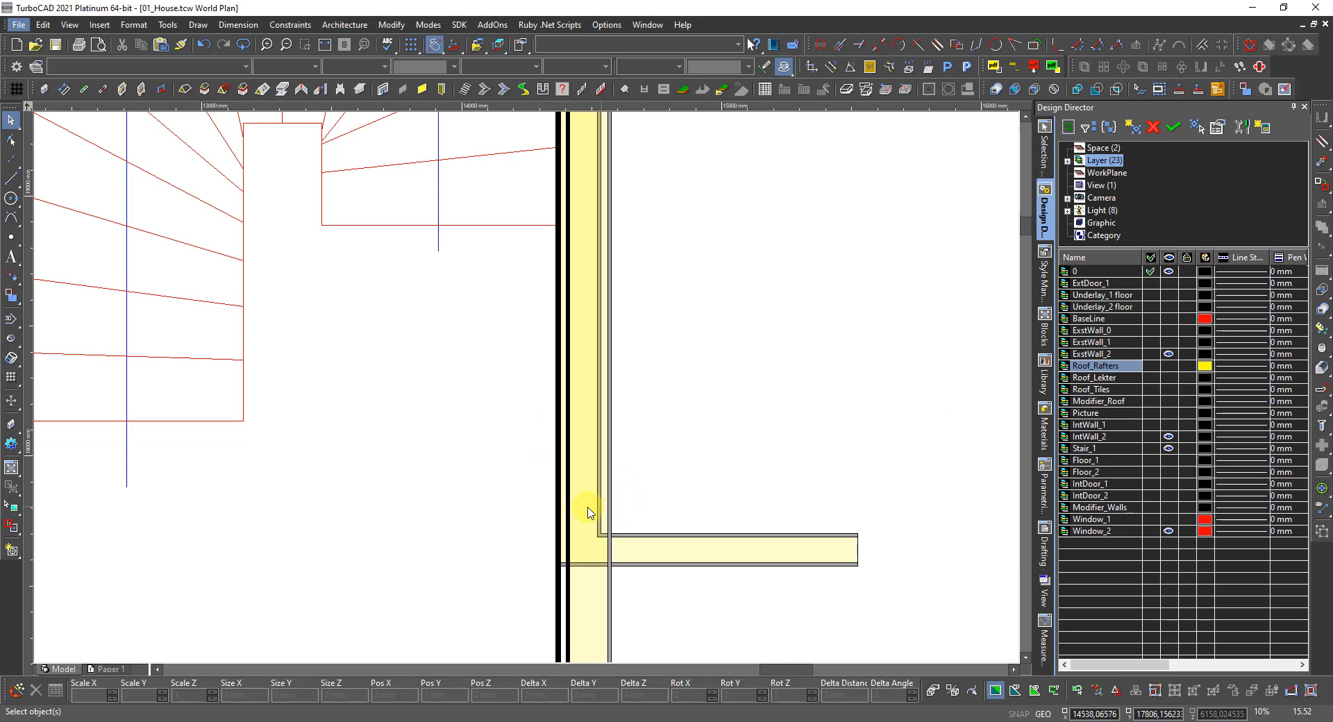
Examine the corner where the dormer side wall overlaps the interior walls, select the vertical IntWall_2 wall there, and deselect it
scroll(561, 509, "up", 2)
scroll(542, 435, "down", 2)
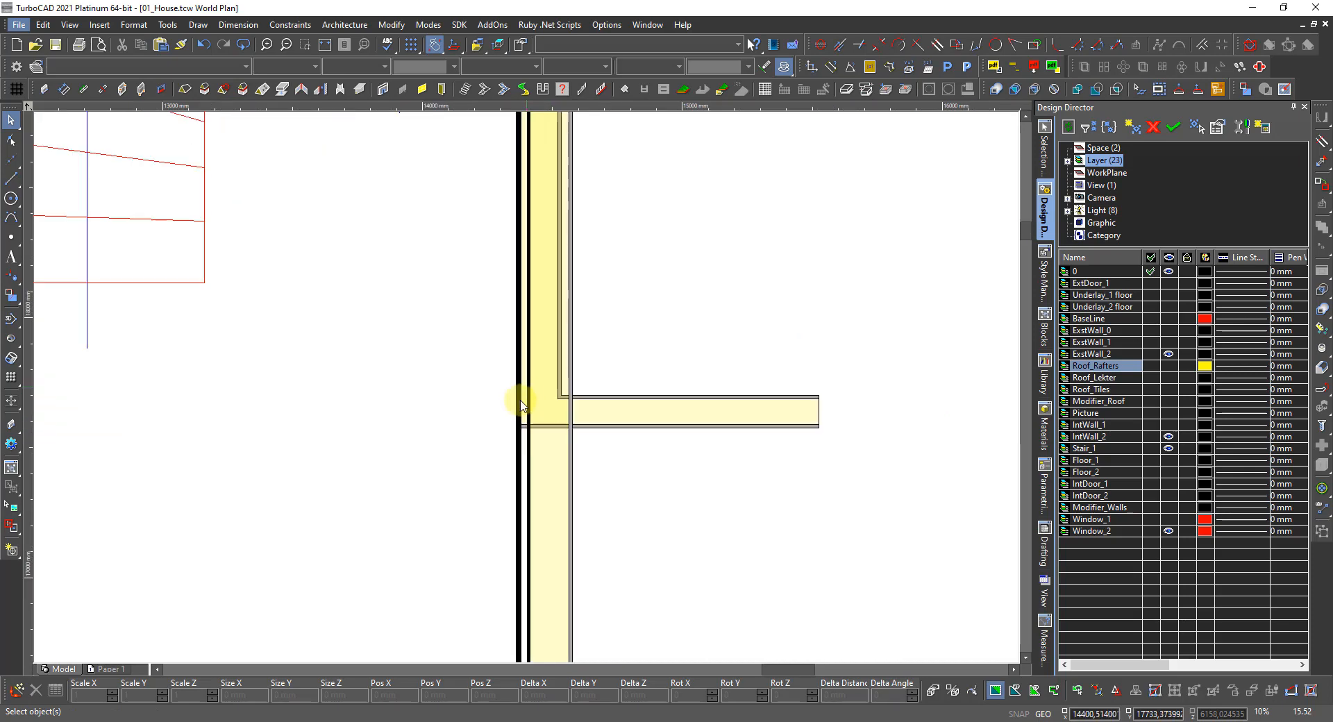
scroll(522, 403, "down", 3)
scroll(529, 381, "up", 5)
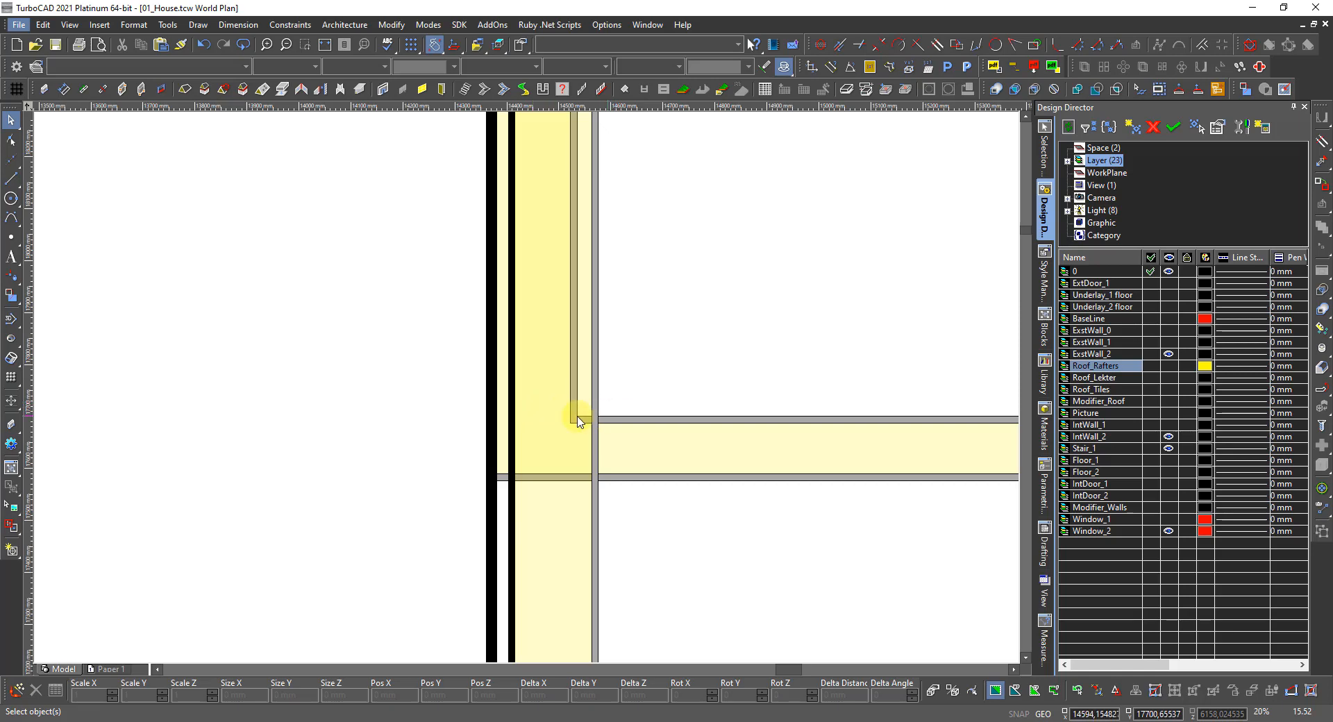
left_click(568, 391)
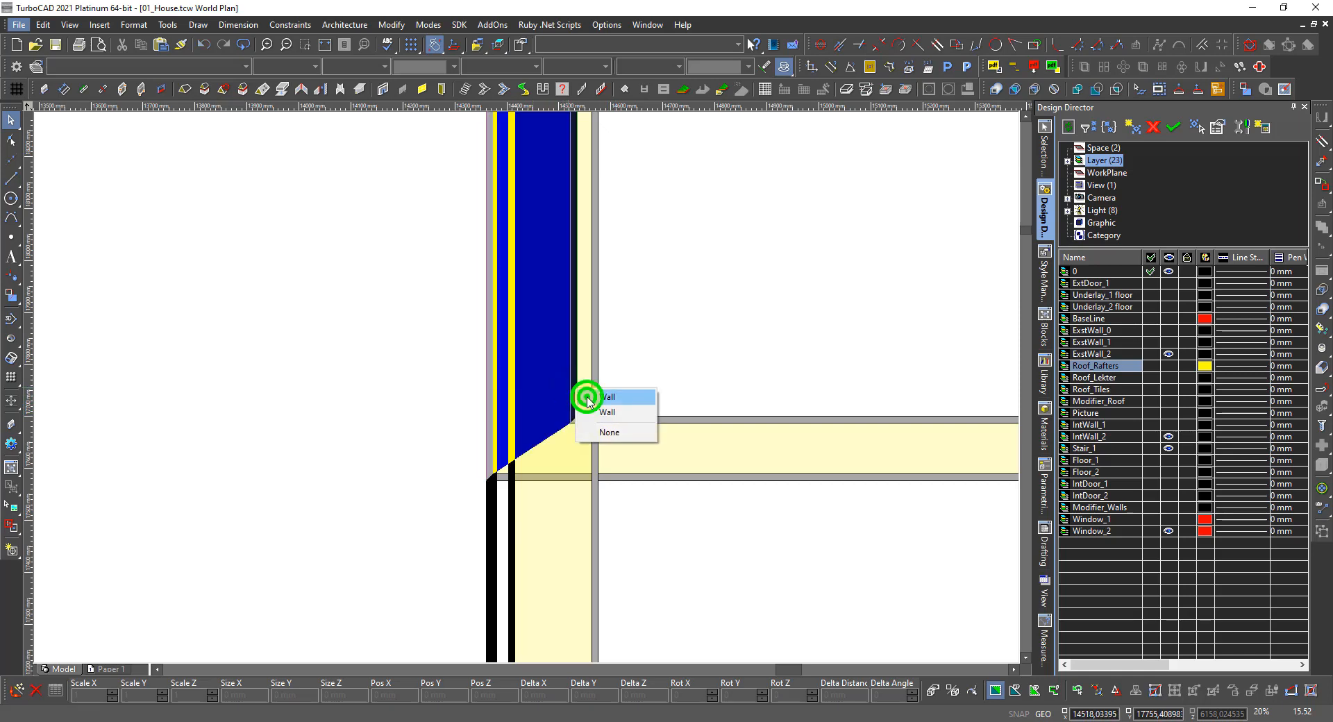
left_click(587, 398)
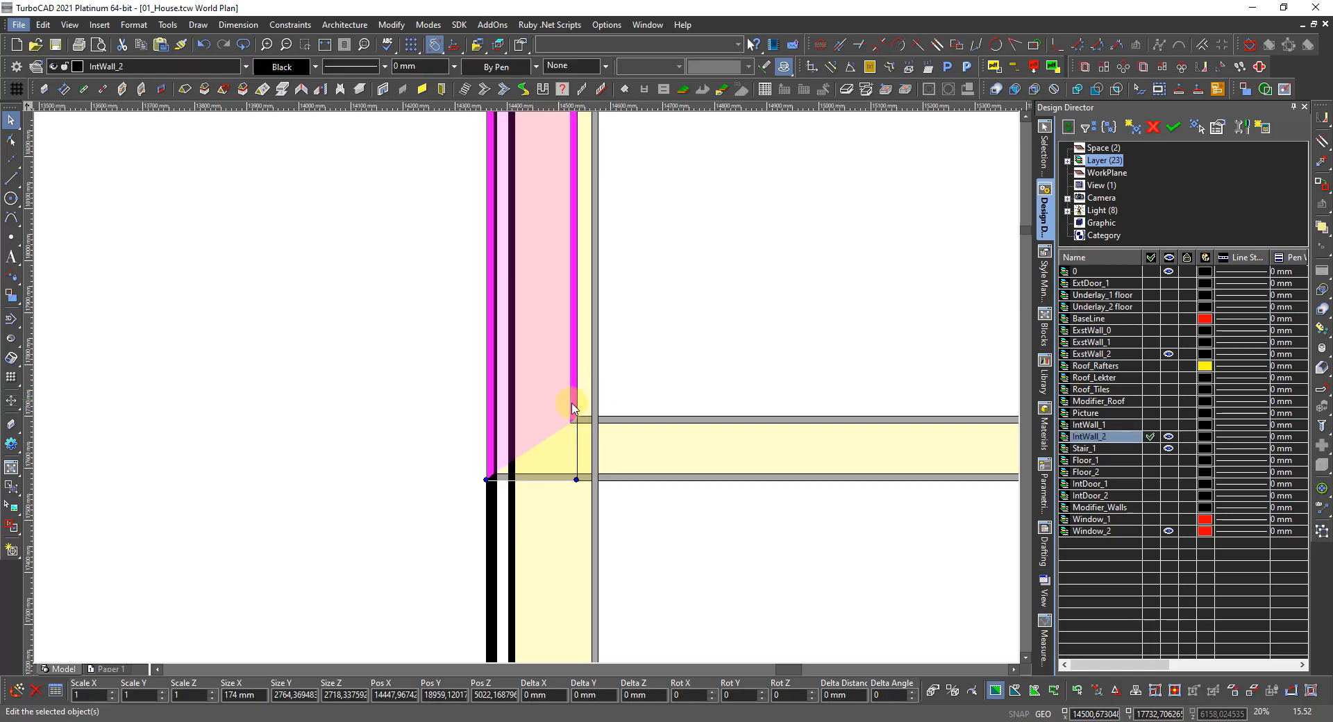
key("Escape")
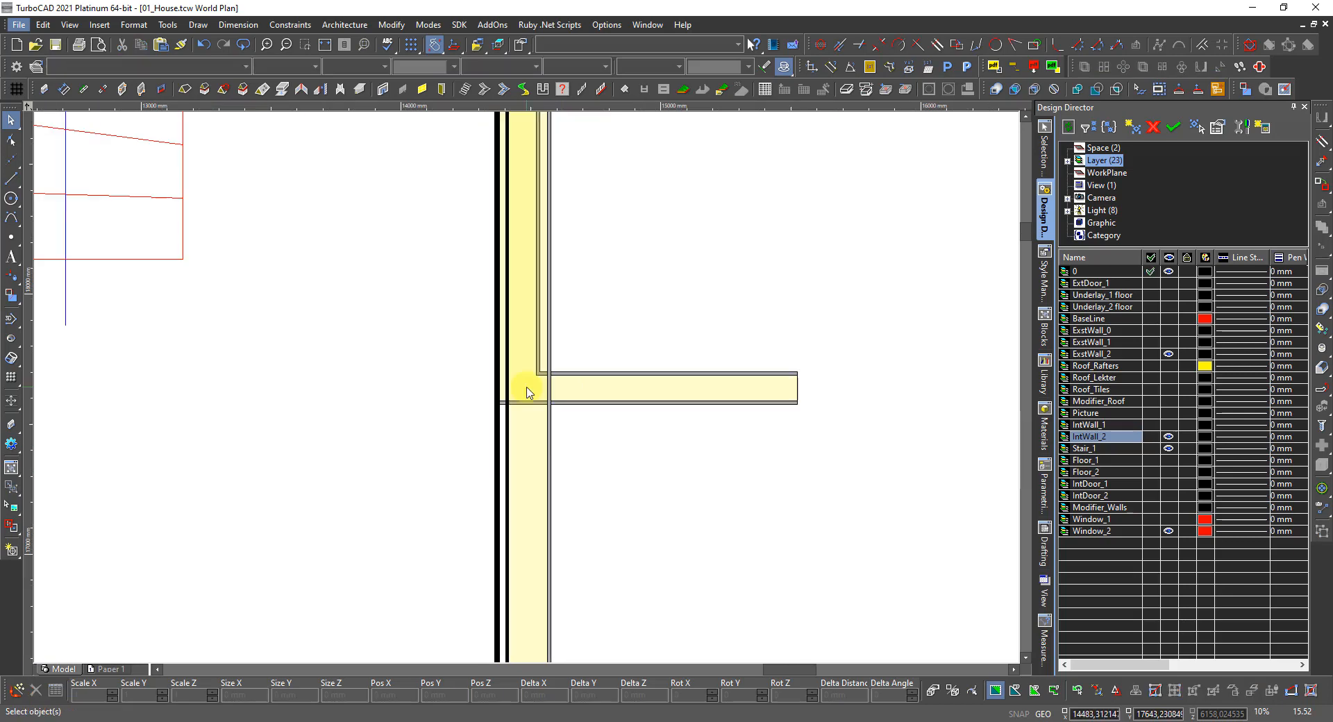
Examine where the staircase meets the dormer side wall, selecting the ExstWall_2 wall and the stair in turn, and clear the selection
scroll(523, 387, "down", 3)
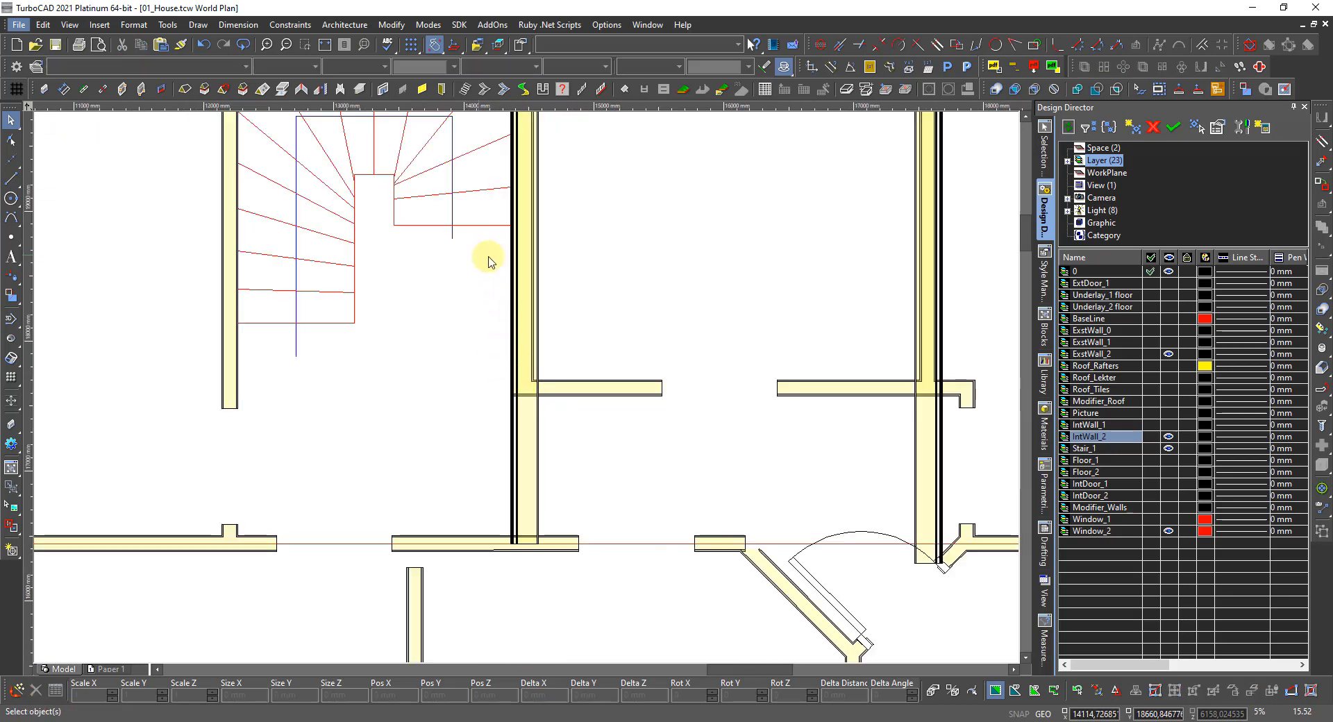
scroll(476, 214, "up", 1)
scroll(561, 421, "up", 2)
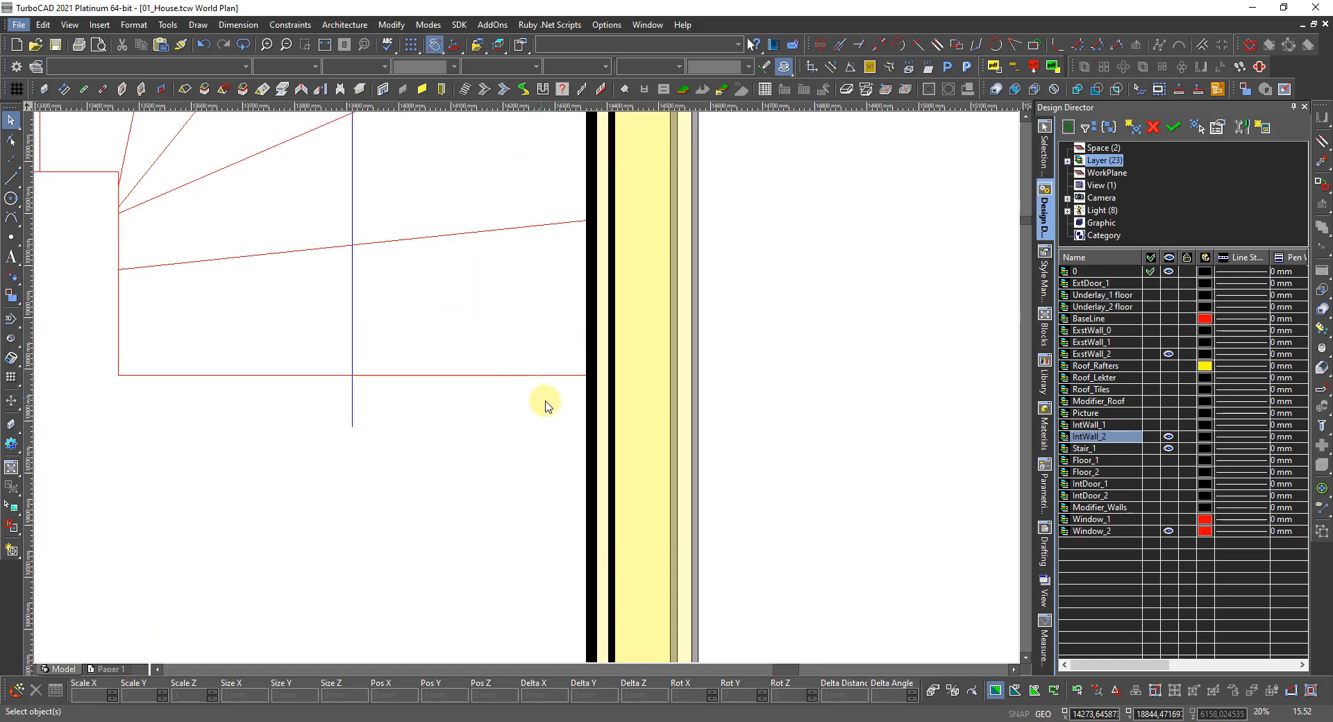
left_click(588, 393)
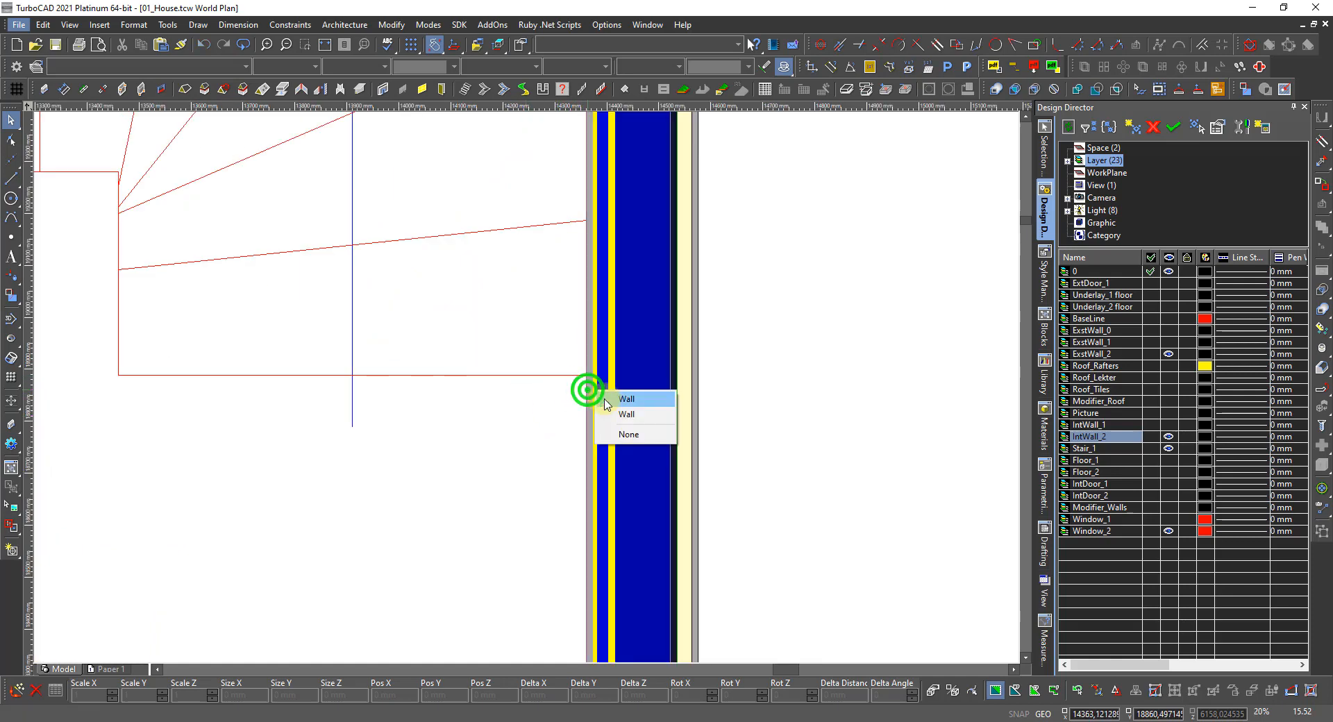
left_click(624, 414)
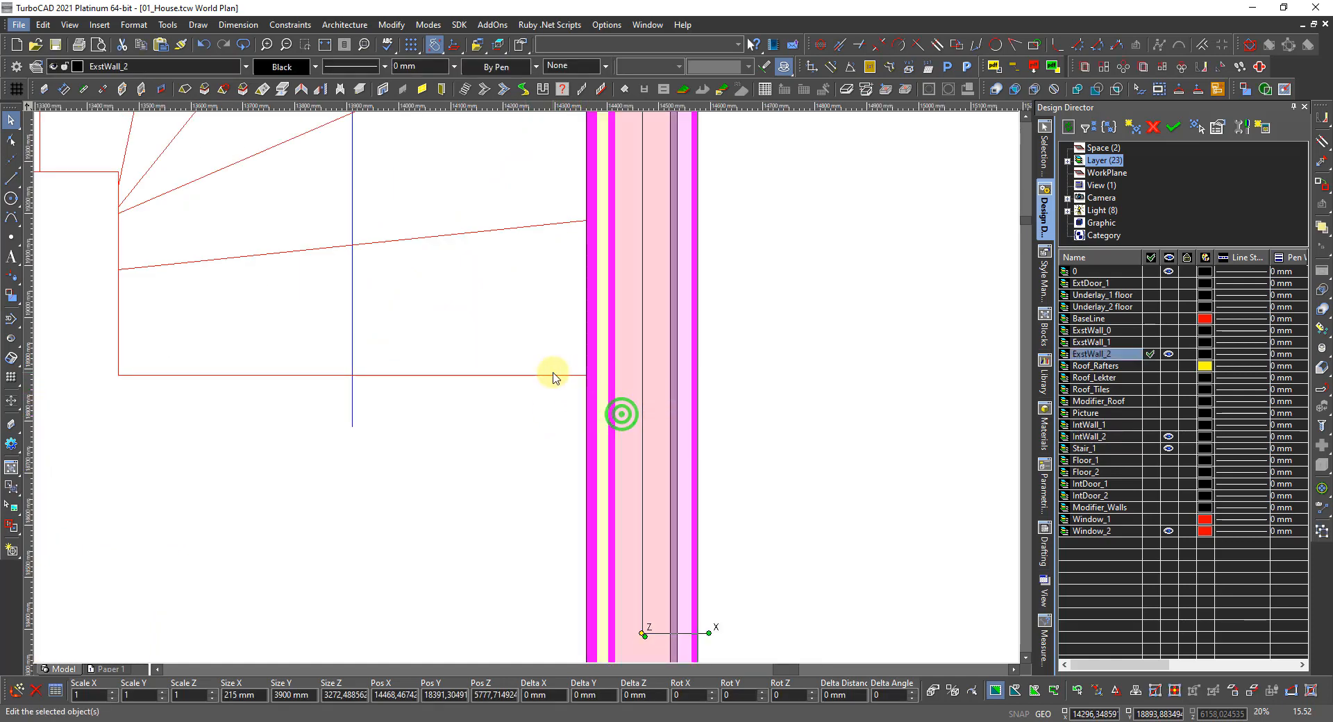
scroll(528, 368, "up", 2)
left_click(546, 392)
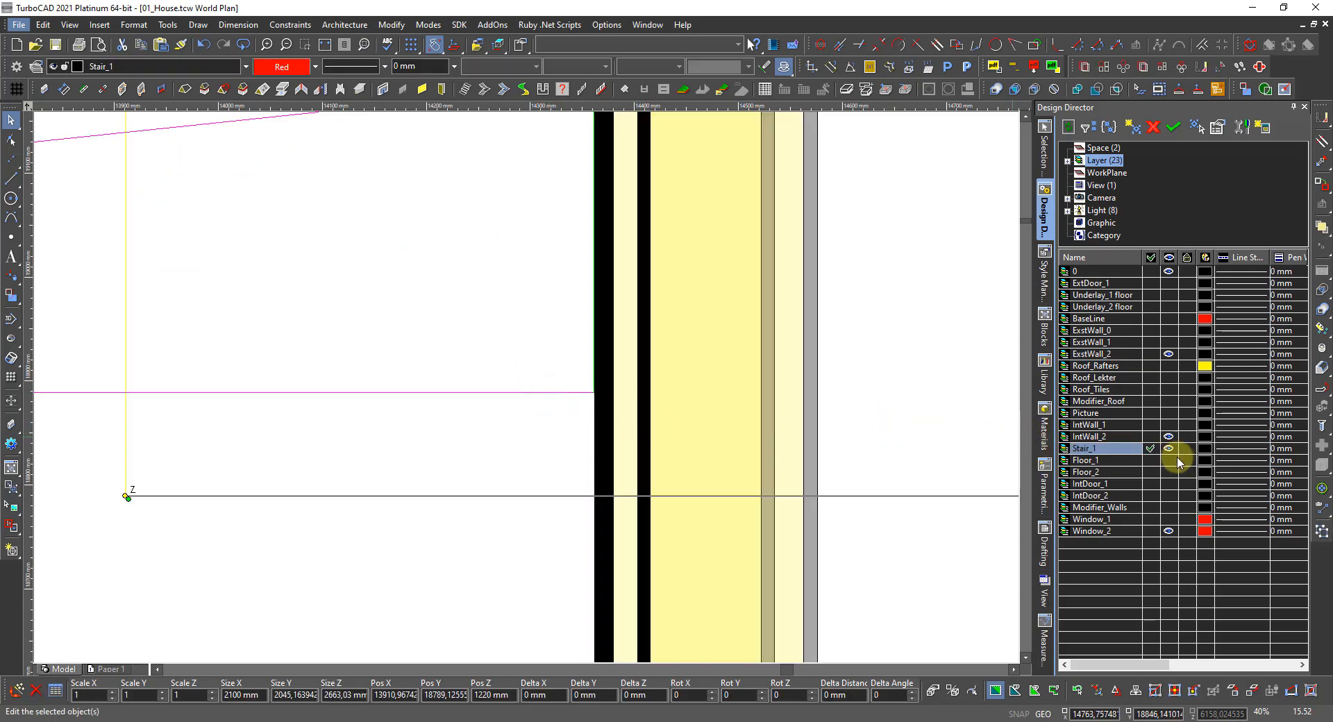
key("Escape")
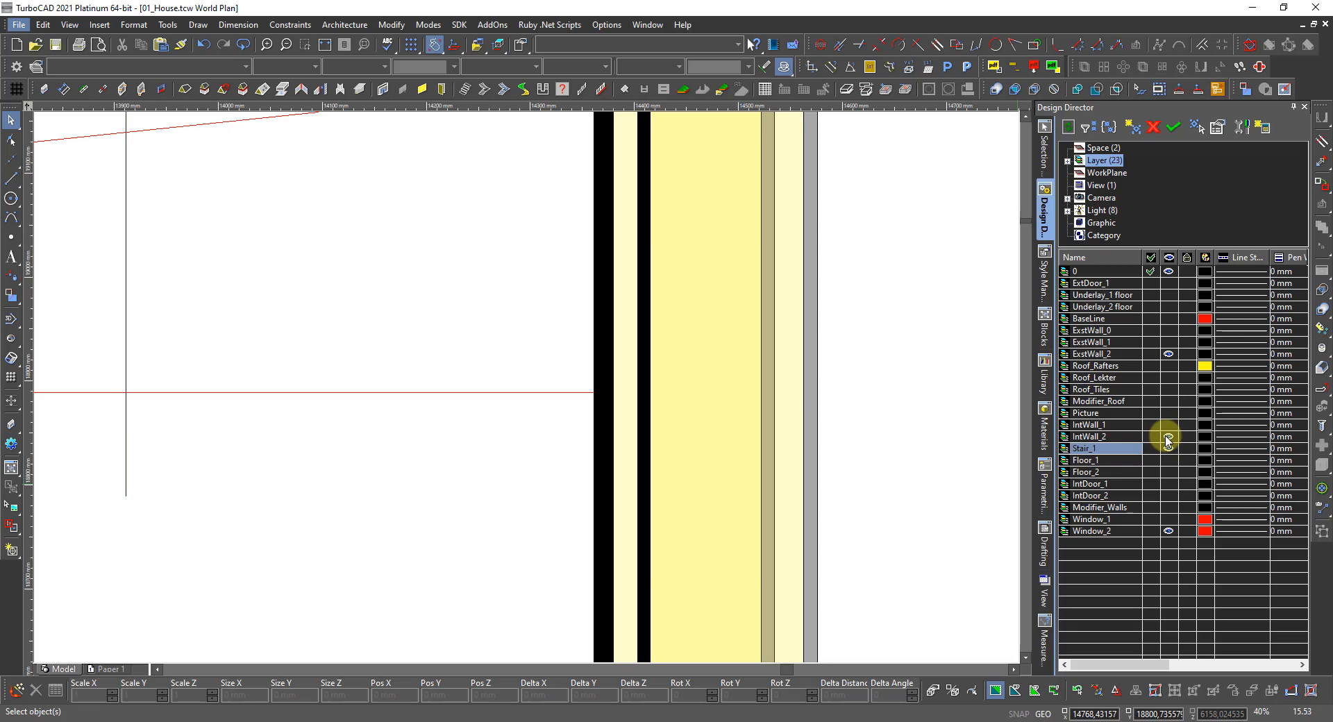
Hide the IntWall_2 layer and show the Roof_Rafters layer
left_click(1168, 439)
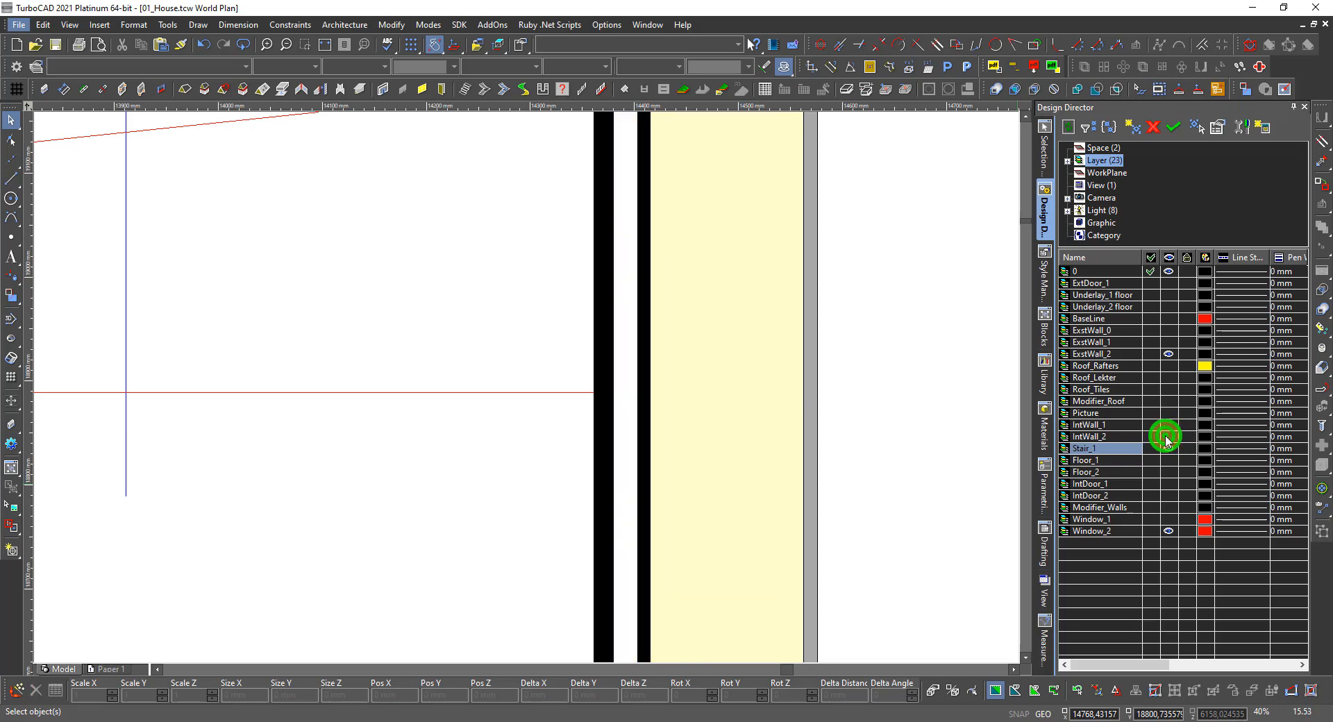
scroll(530, 389, "down", 5)
scroll(529, 389, "up", 2)
scroll(523, 309, "down", 2)
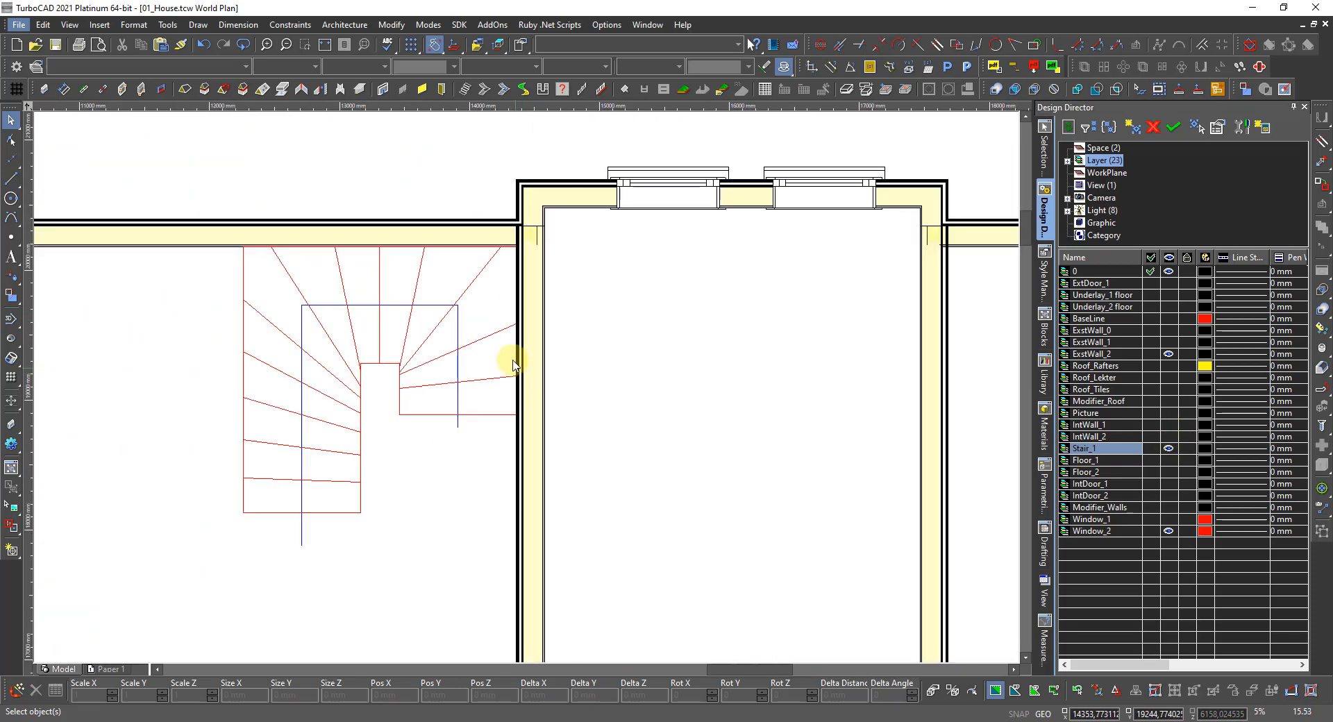
scroll(444, 266, "up", 1)
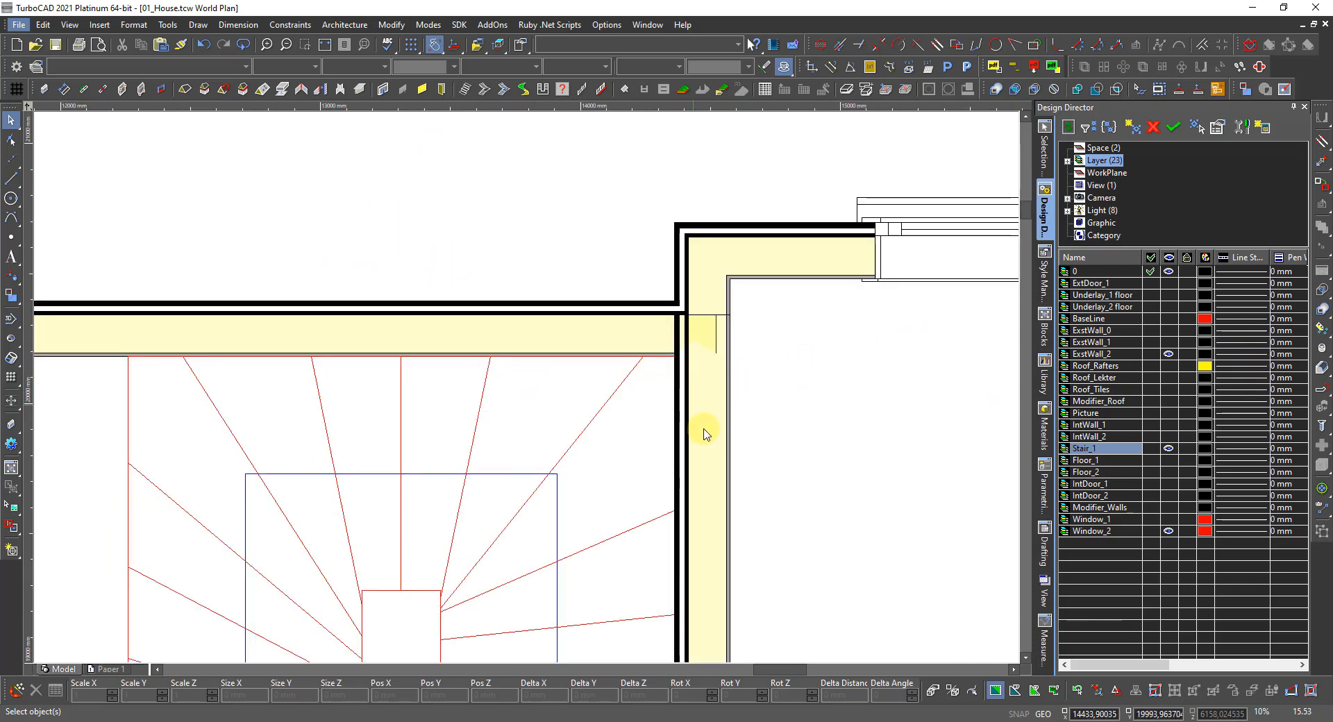
left_click(1167, 367)
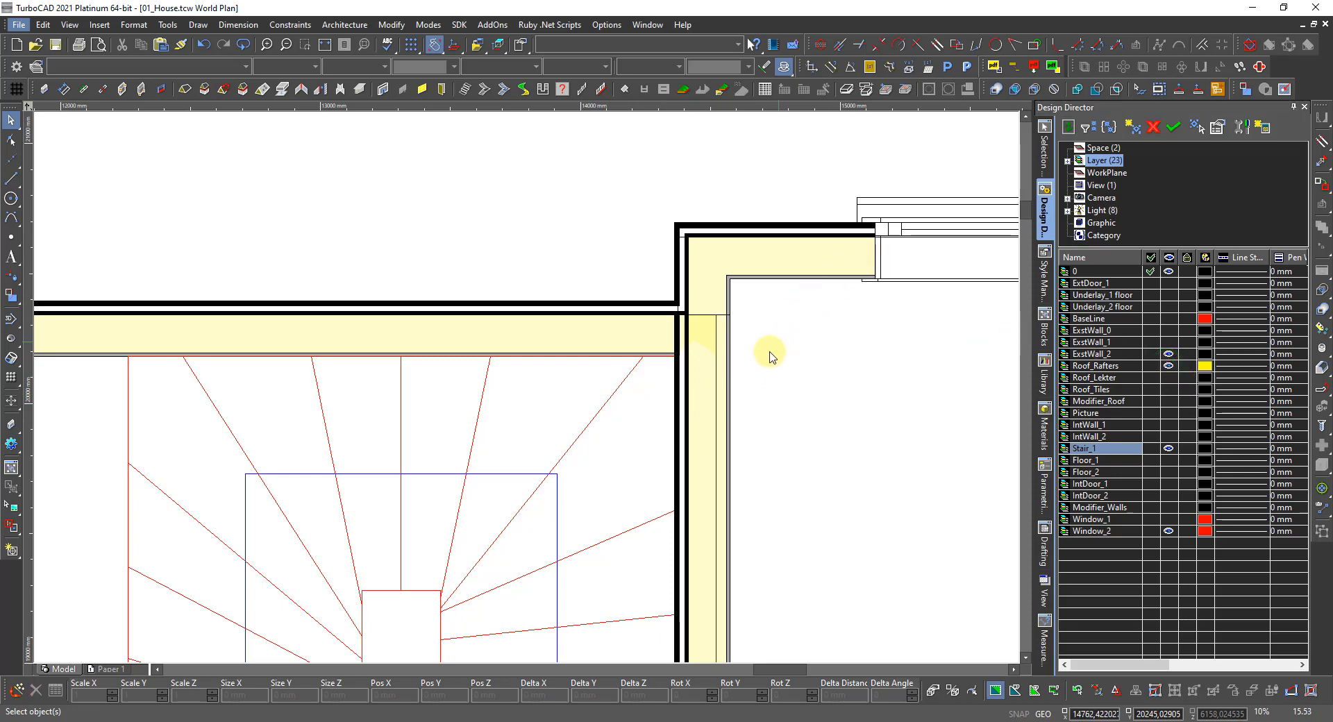
Select the main roof where its opening edge runs inside the dormer side wall beside the staircase
left_click(717, 366)
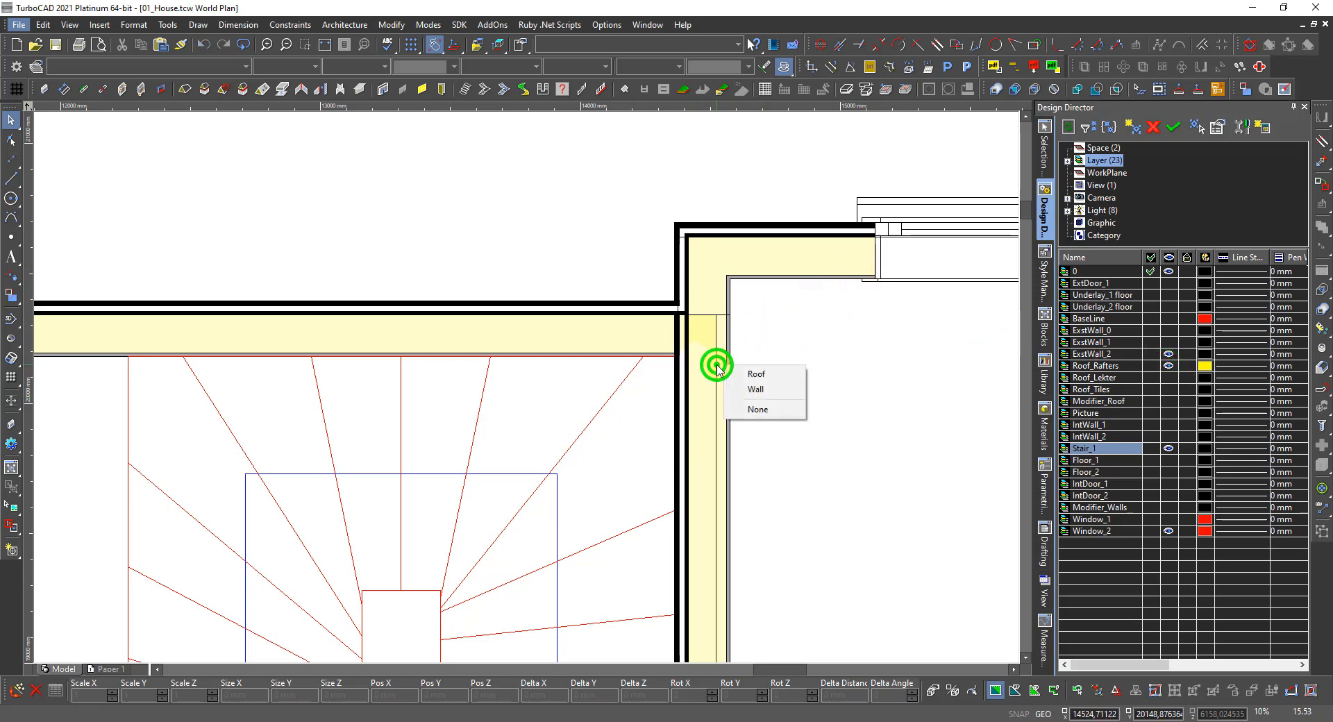
left_click(756, 390)
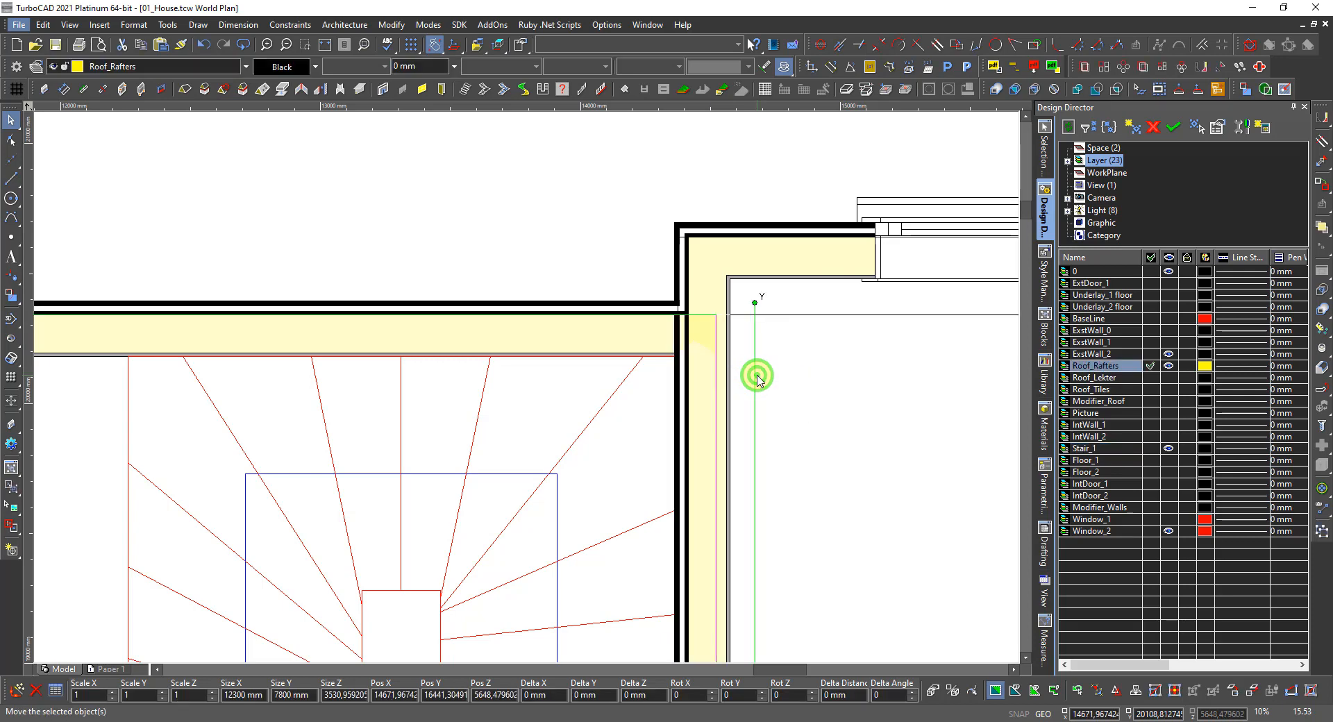
scroll(756, 380, "down", 4)
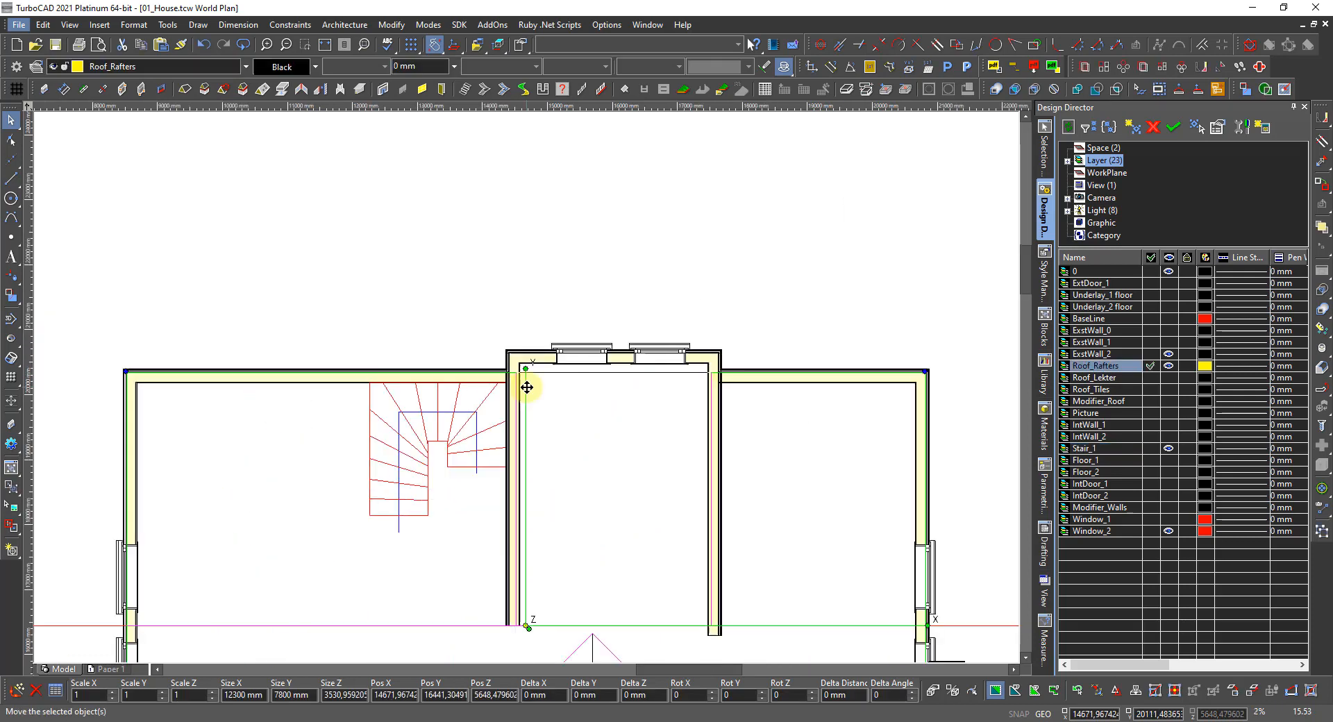
left_click(536, 602)
scroll(524, 387, "up", 4)
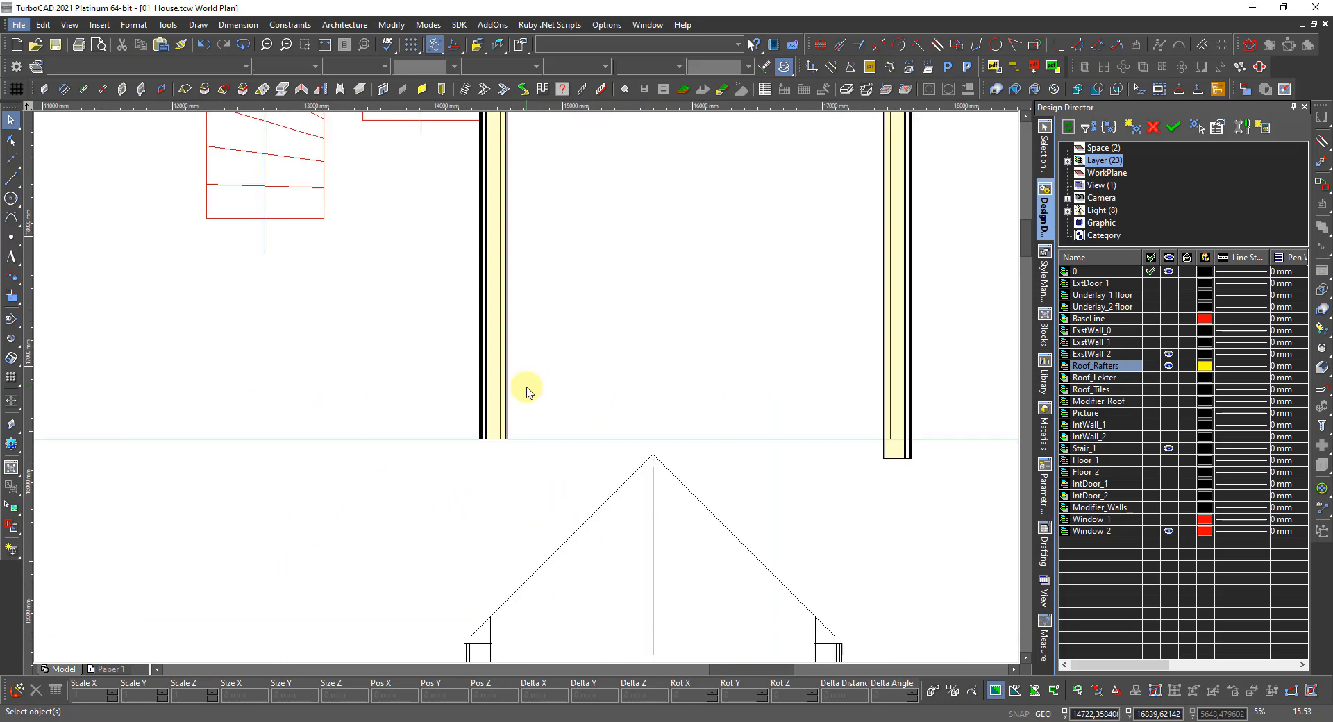
left_click(474, 422)
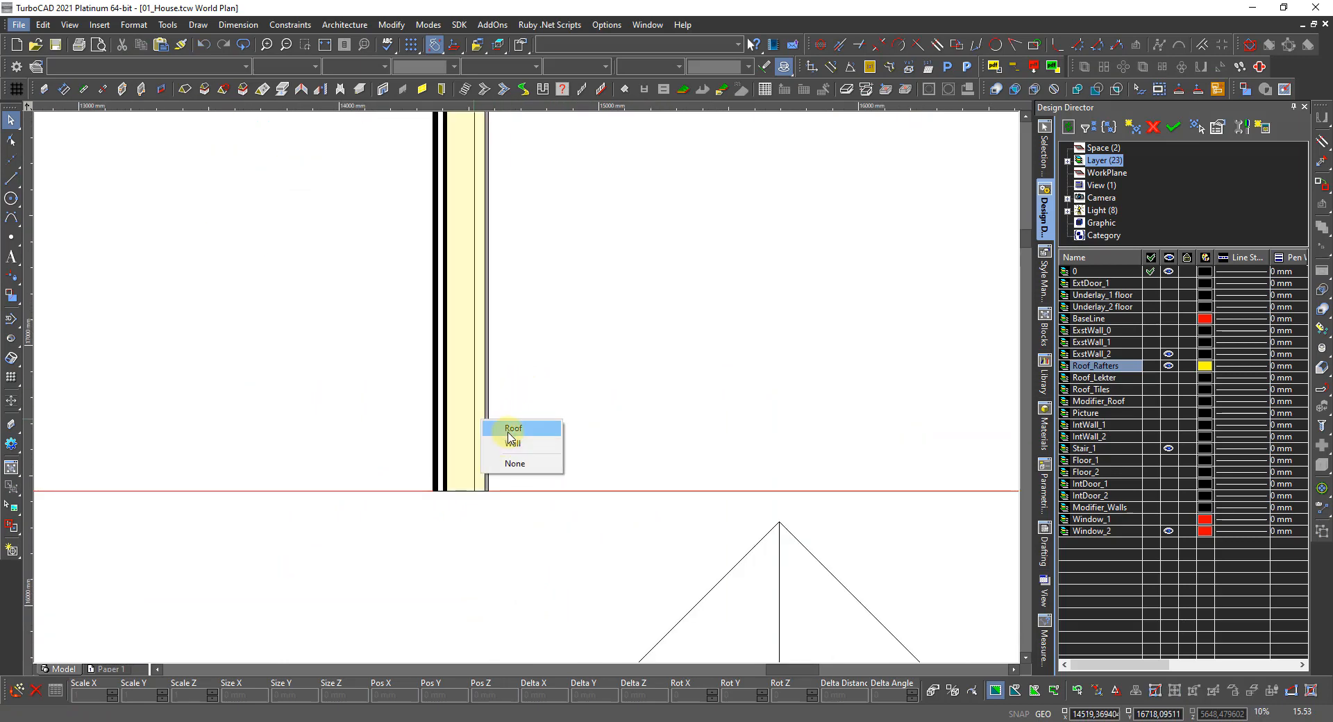
left_click(509, 429)
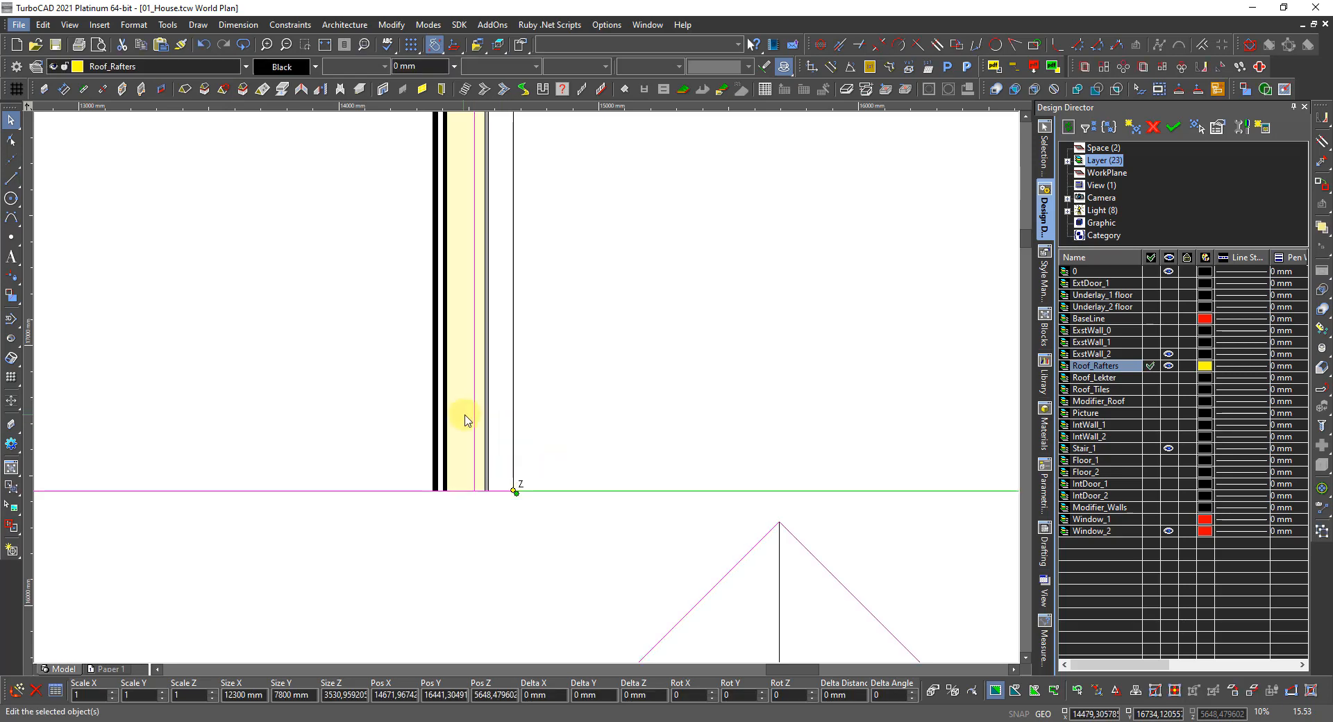
Examine how the edges of the main roof's dormer opening line up with the side walls at both dormer corners
scroll(465, 420, "down", 2)
scroll(519, 393, "down", 2)
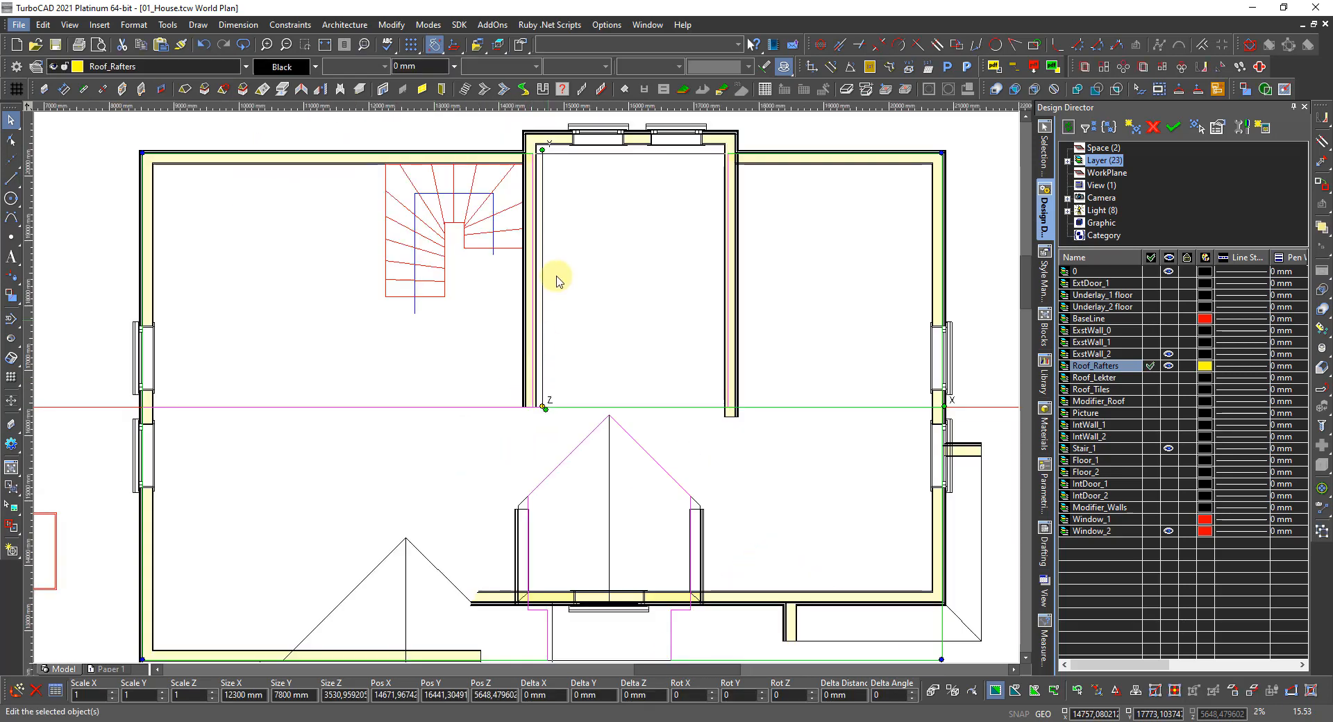
scroll(528, 392, "up", 3)
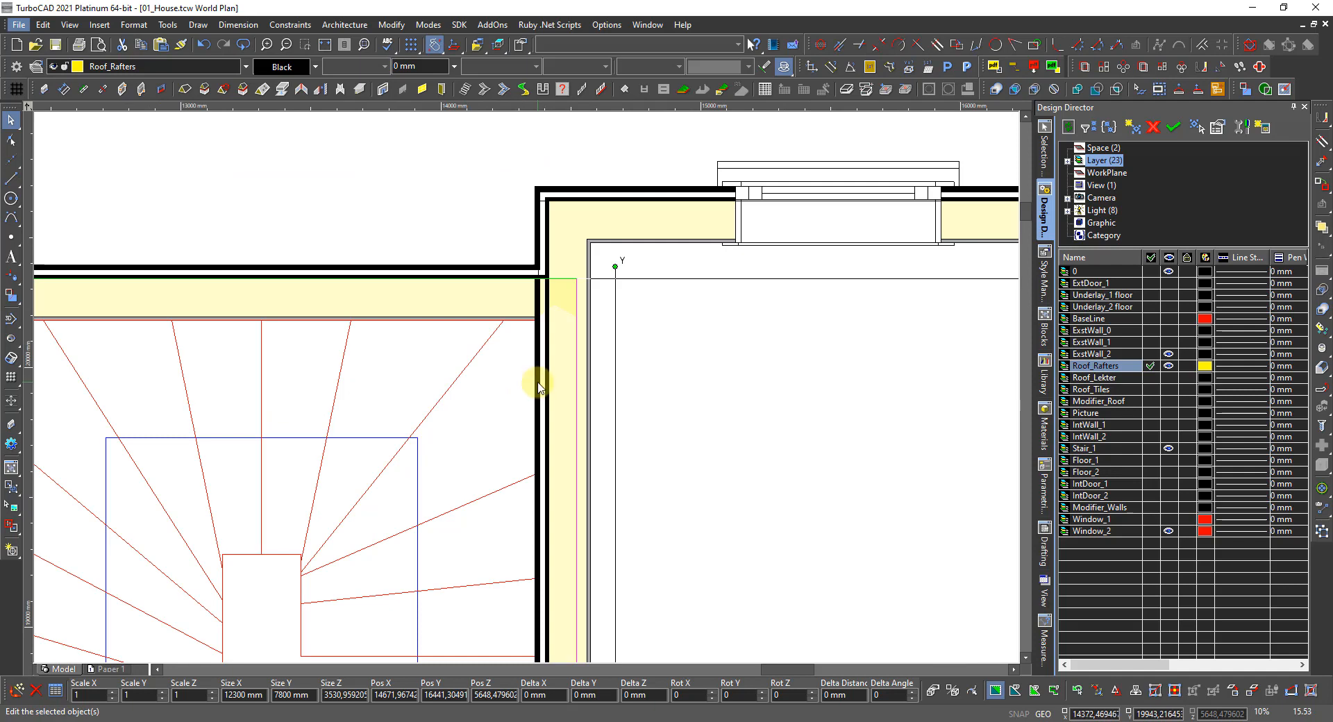
scroll(545, 355, "up", 2)
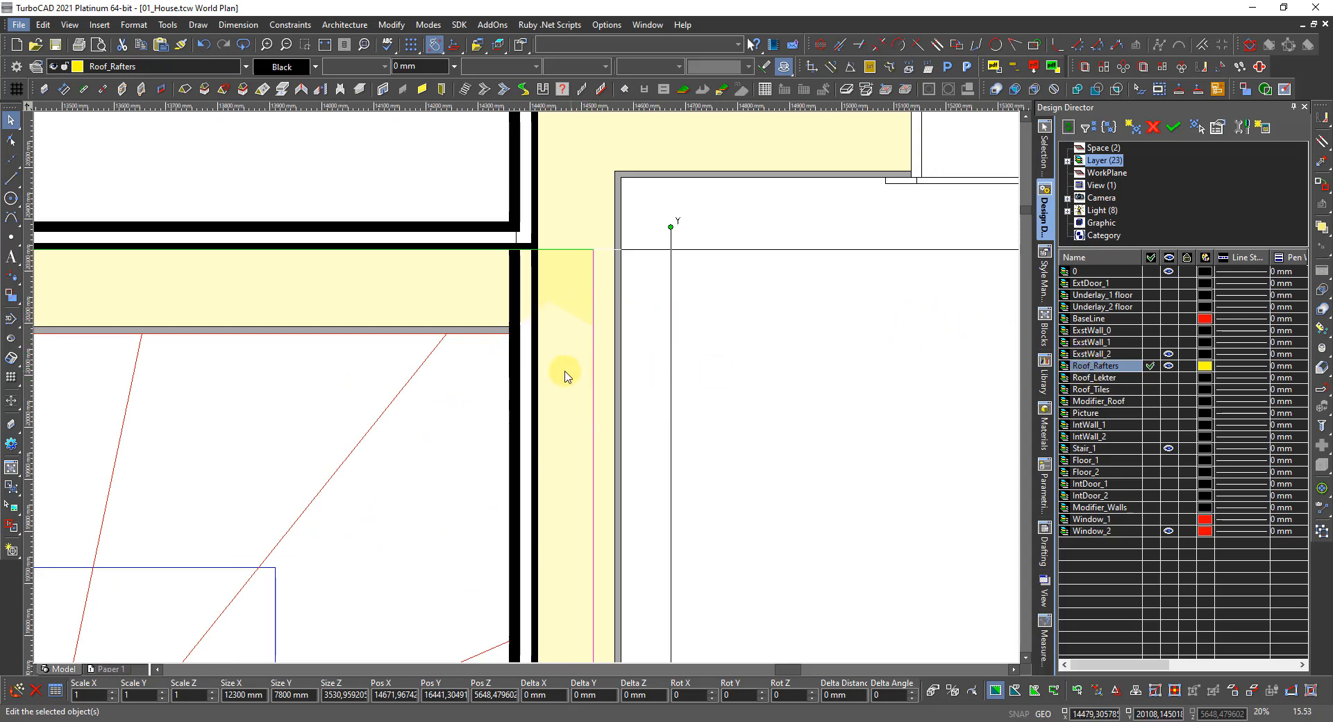
scroll(548, 375, "down", 5)
scroll(555, 378, "up", 3)
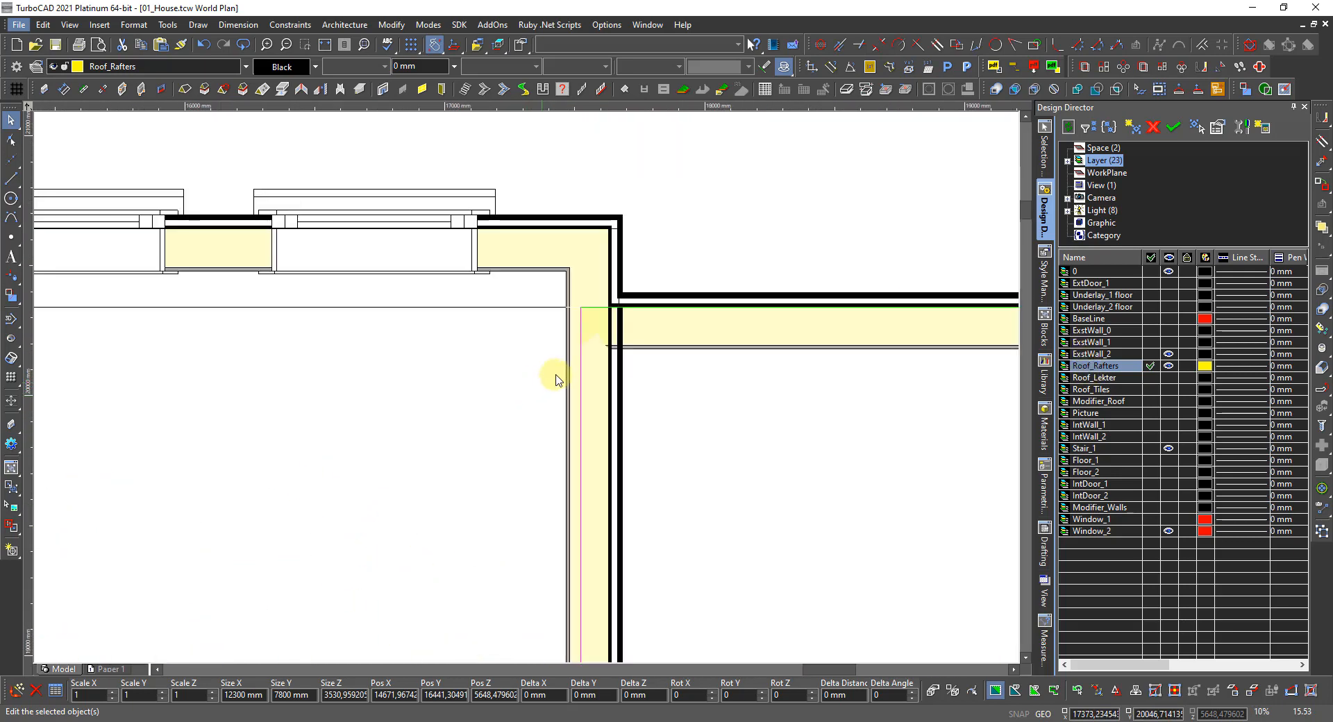
scroll(553, 321, "up", 2)
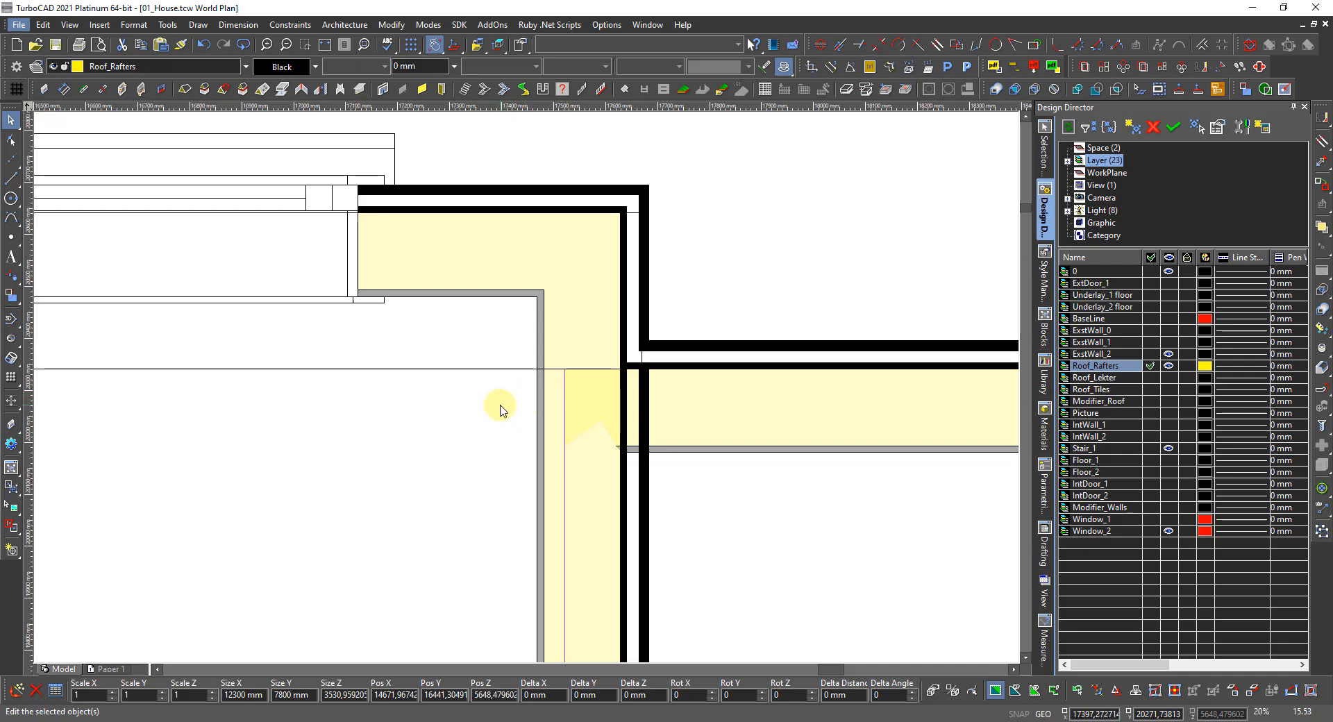
scroll(500, 409, "down", 5)
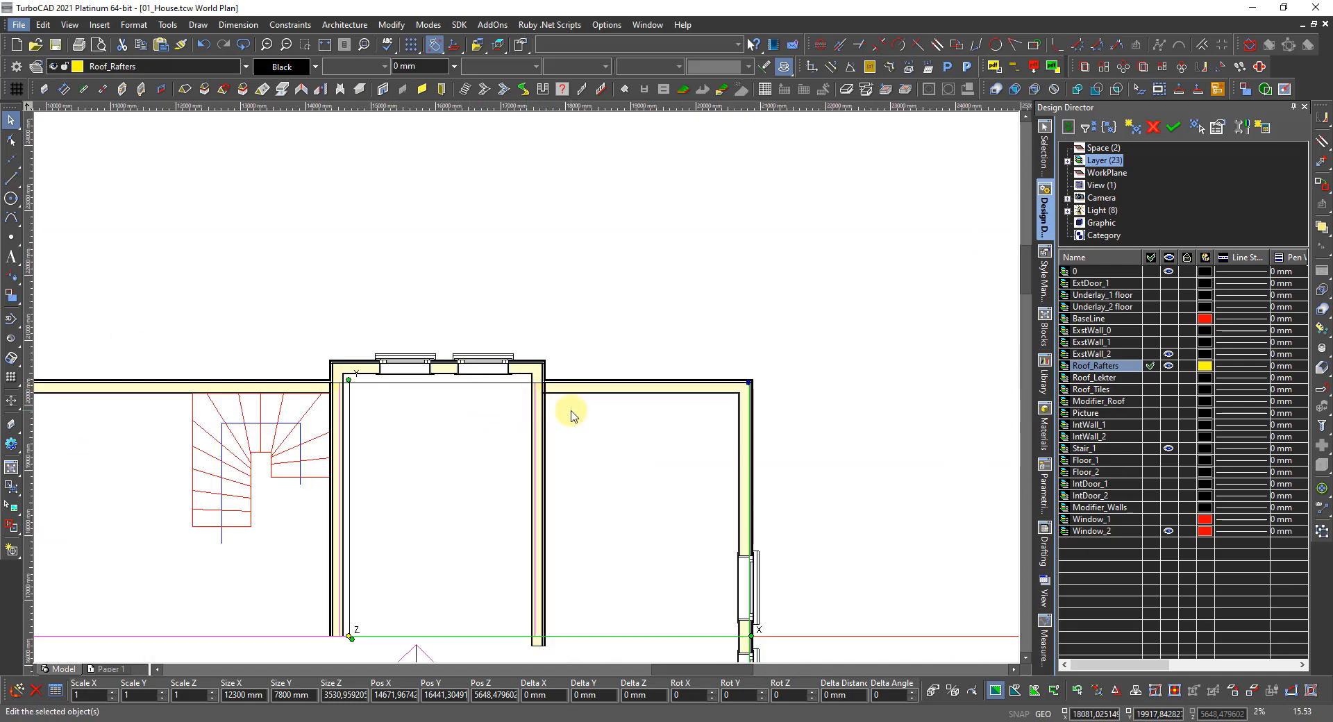
scroll(393, 410, "up", 3)
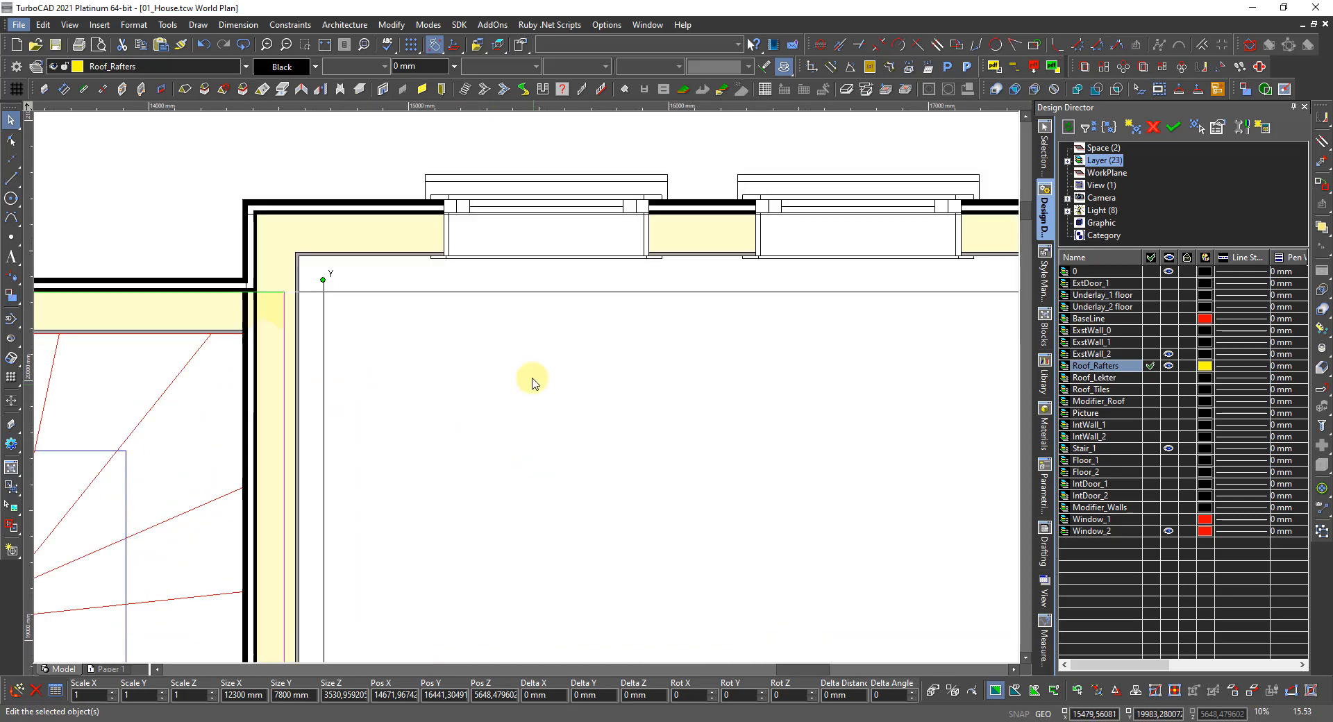
scroll(699, 384, "down", 1)
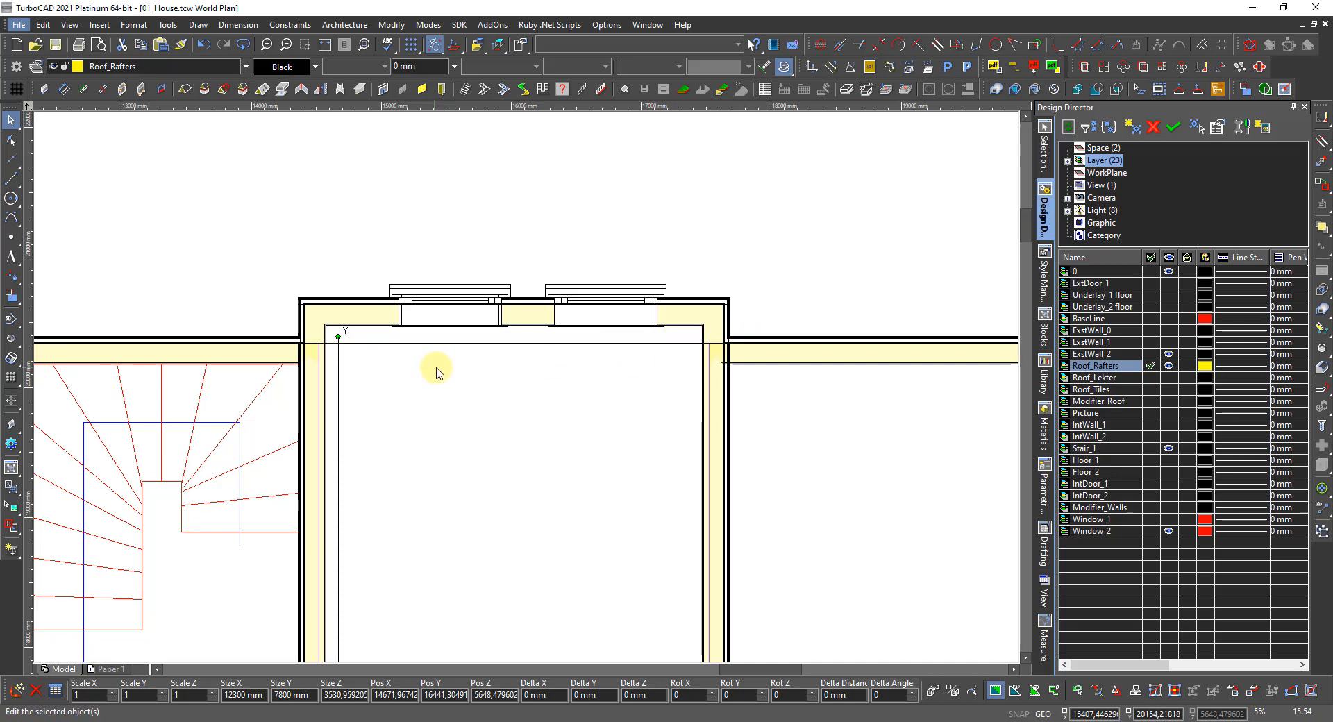
scroll(486, 381, "down", 2)
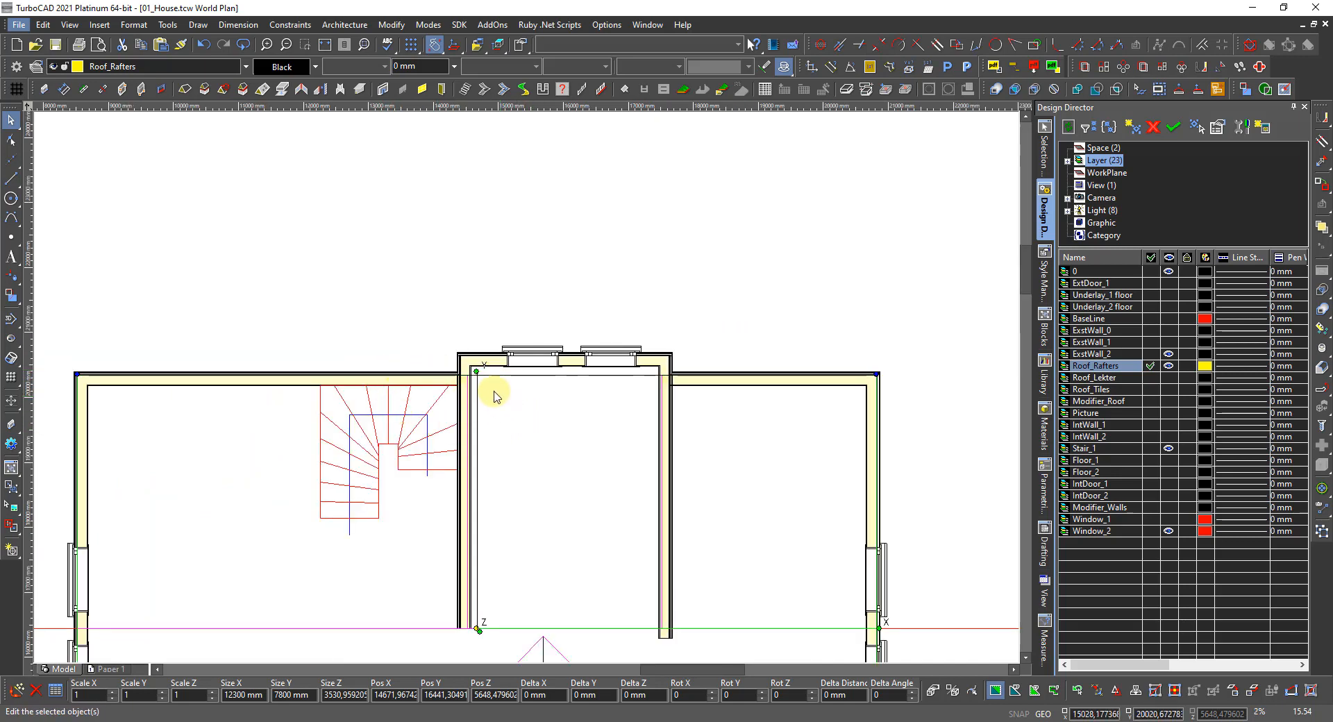
scroll(513, 387, "up", 2)
scroll(526, 386, "up", 2)
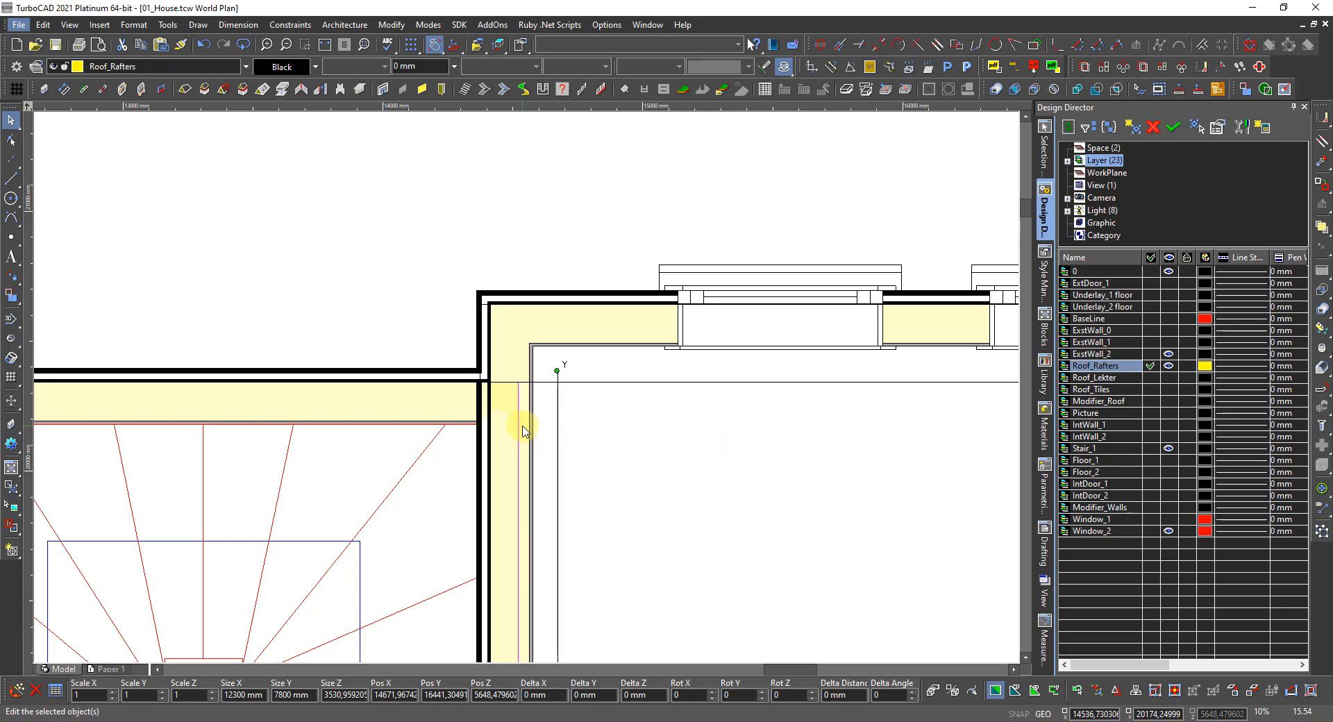
Select the dormer roof slab and examine its corner against the wall layers on the staircase side
left_click(736, 422)
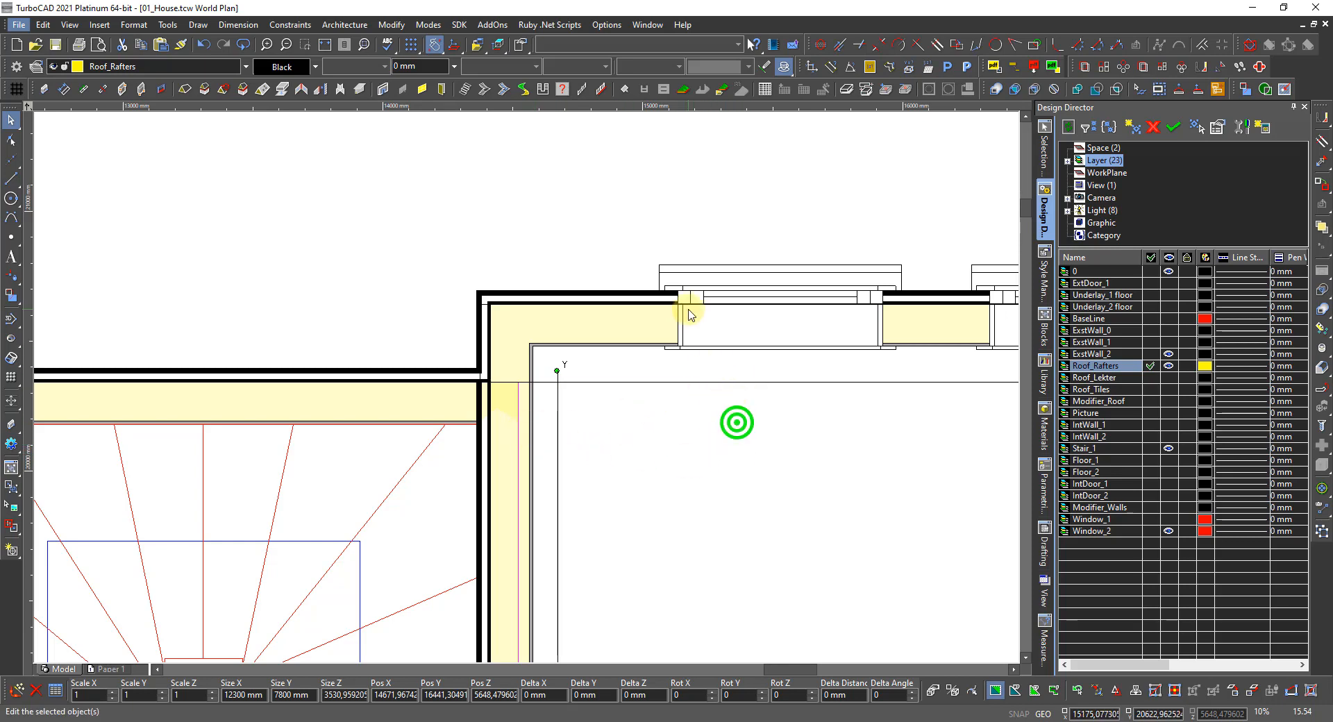
left_click(729, 312)
left_click(746, 310)
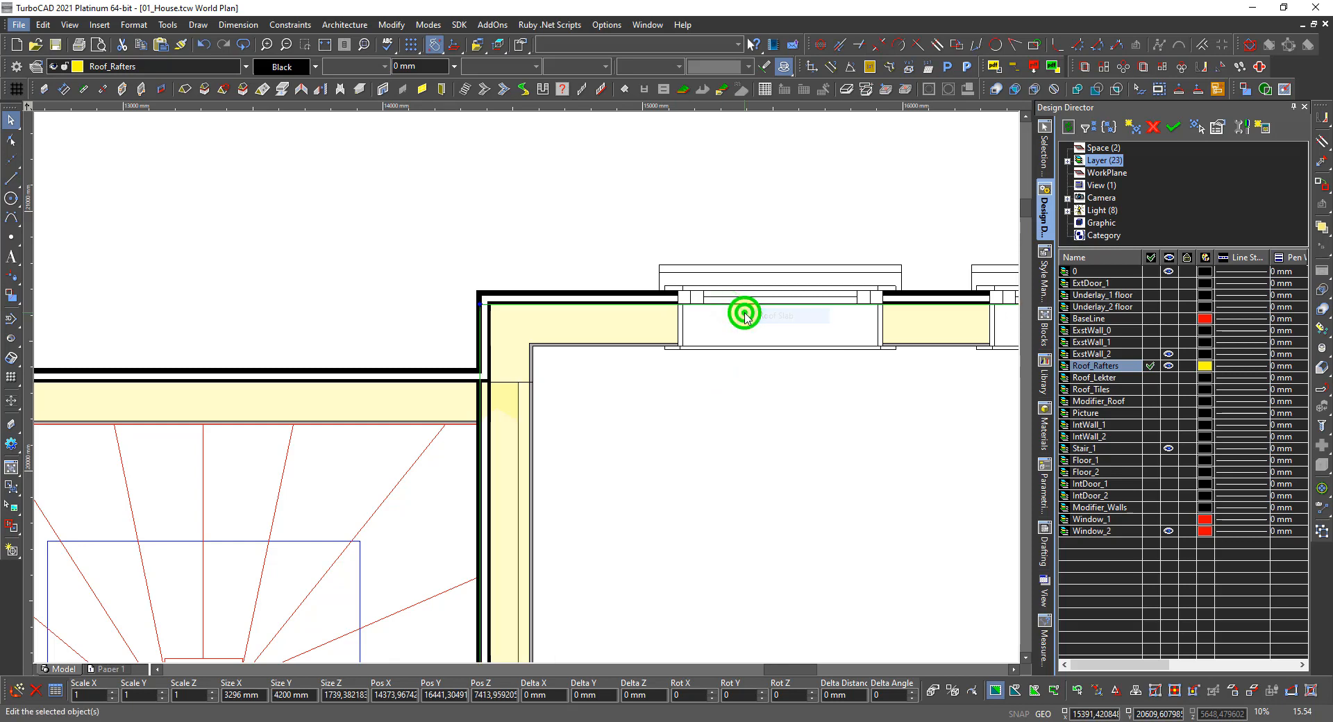
scroll(491, 332, "up", 3)
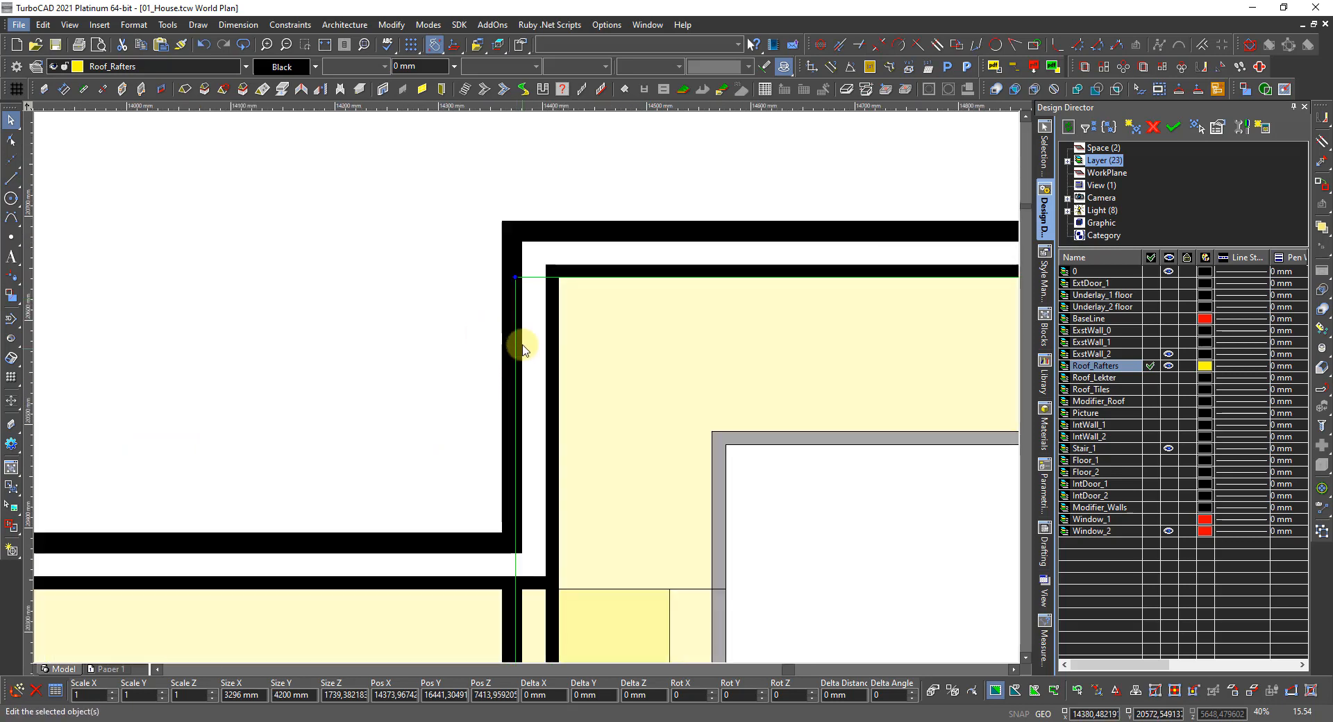
left_click_drag(513, 295, 518, 296)
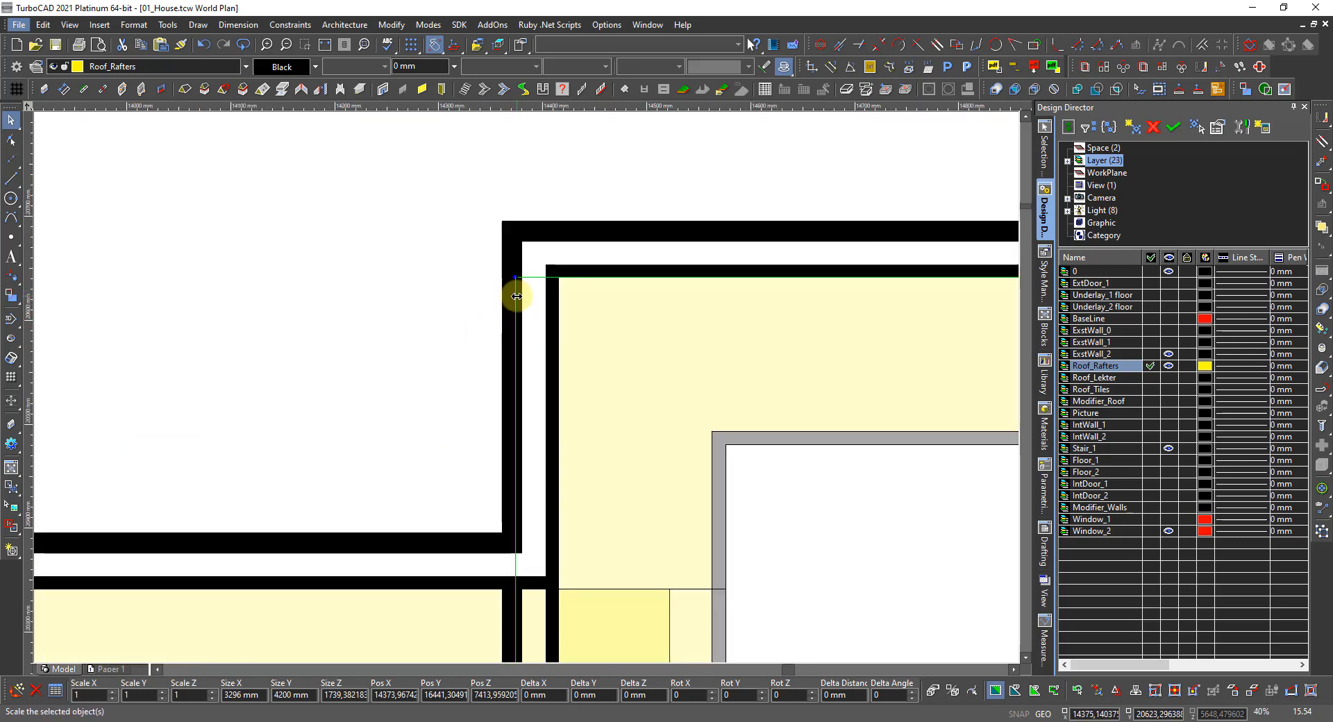
left_click_drag(516, 295, 513, 283)
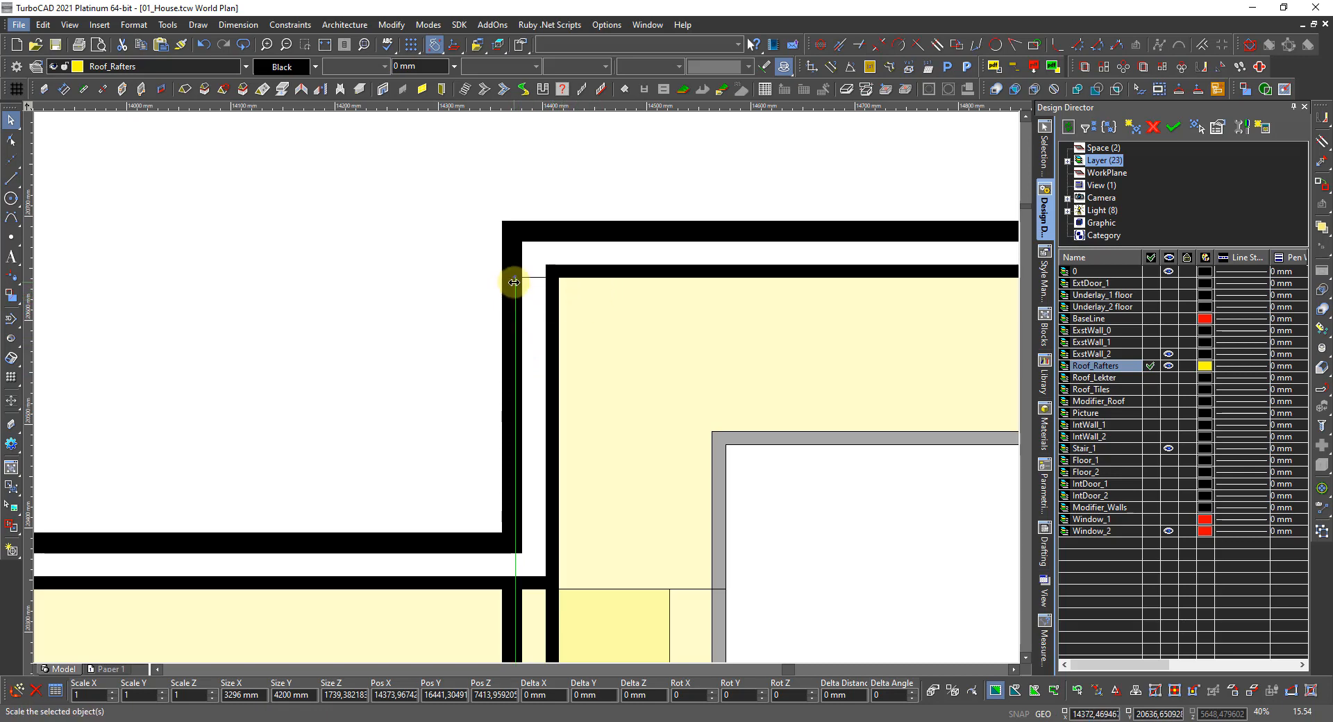
Examine the dormer roof slab's opposite corner and its edge along the side wall away from the staircase
scroll(512, 288, "down", 5)
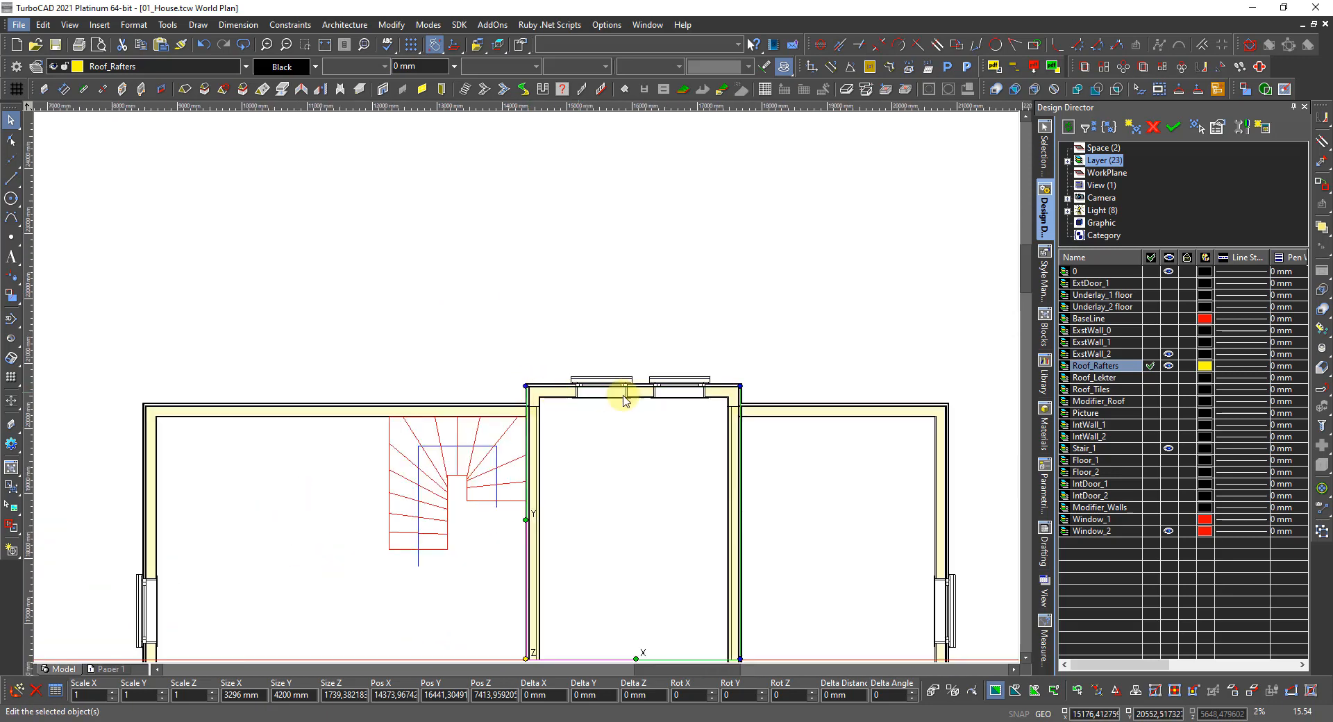
scroll(622, 390, "up", 3)
scroll(608, 343, "up", 3)
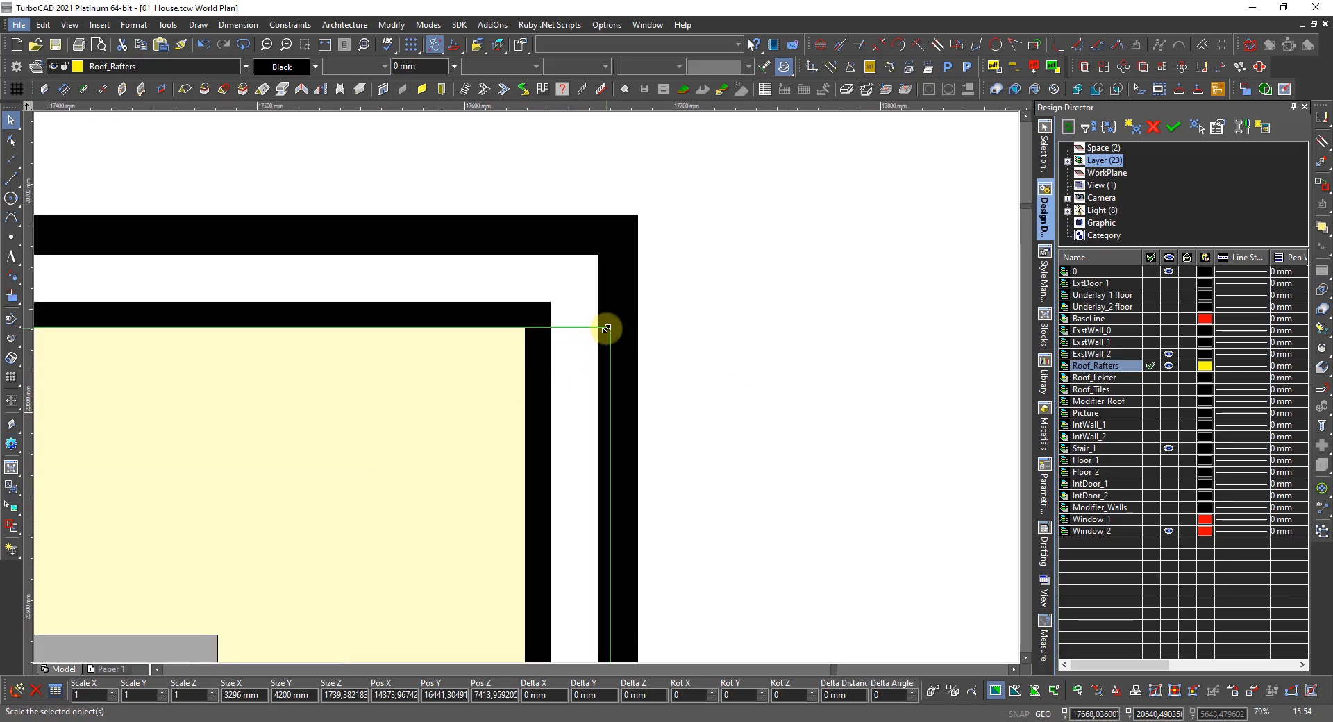
scroll(607, 328, "down", 6)
scroll(537, 403, "down", 1)
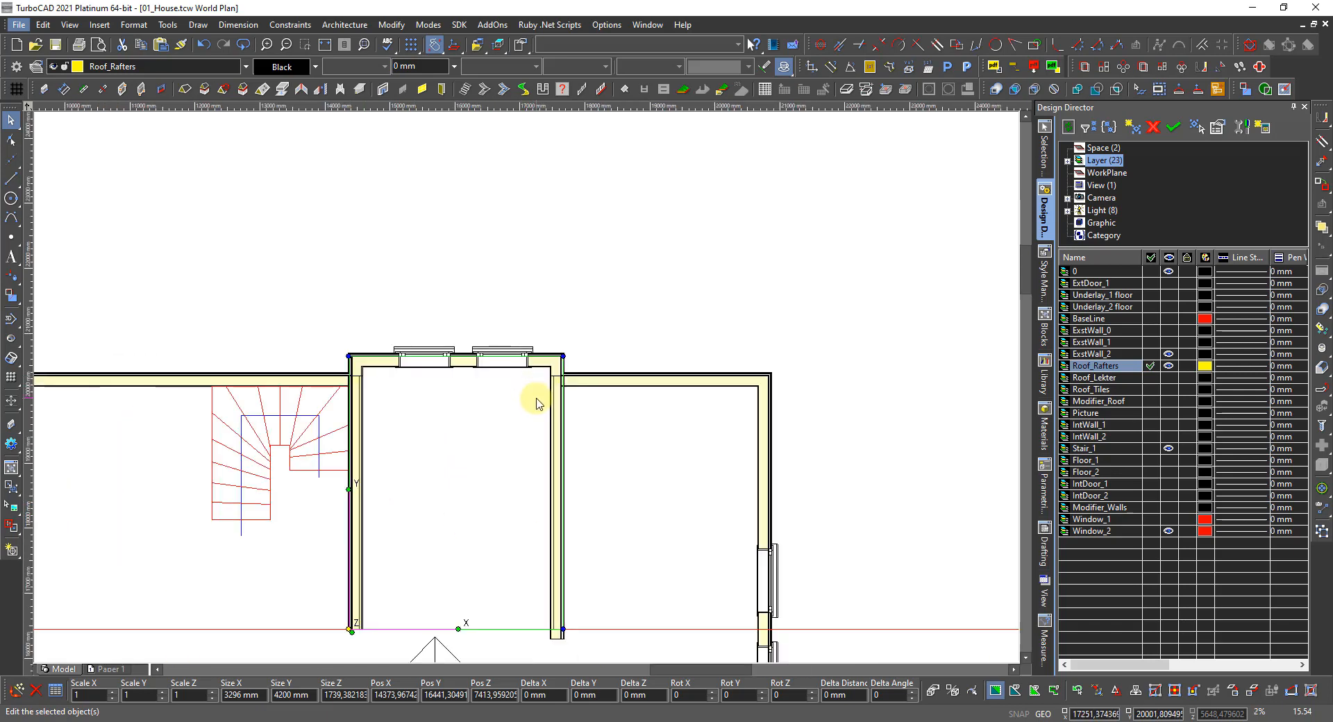
scroll(536, 403, "up", 4)
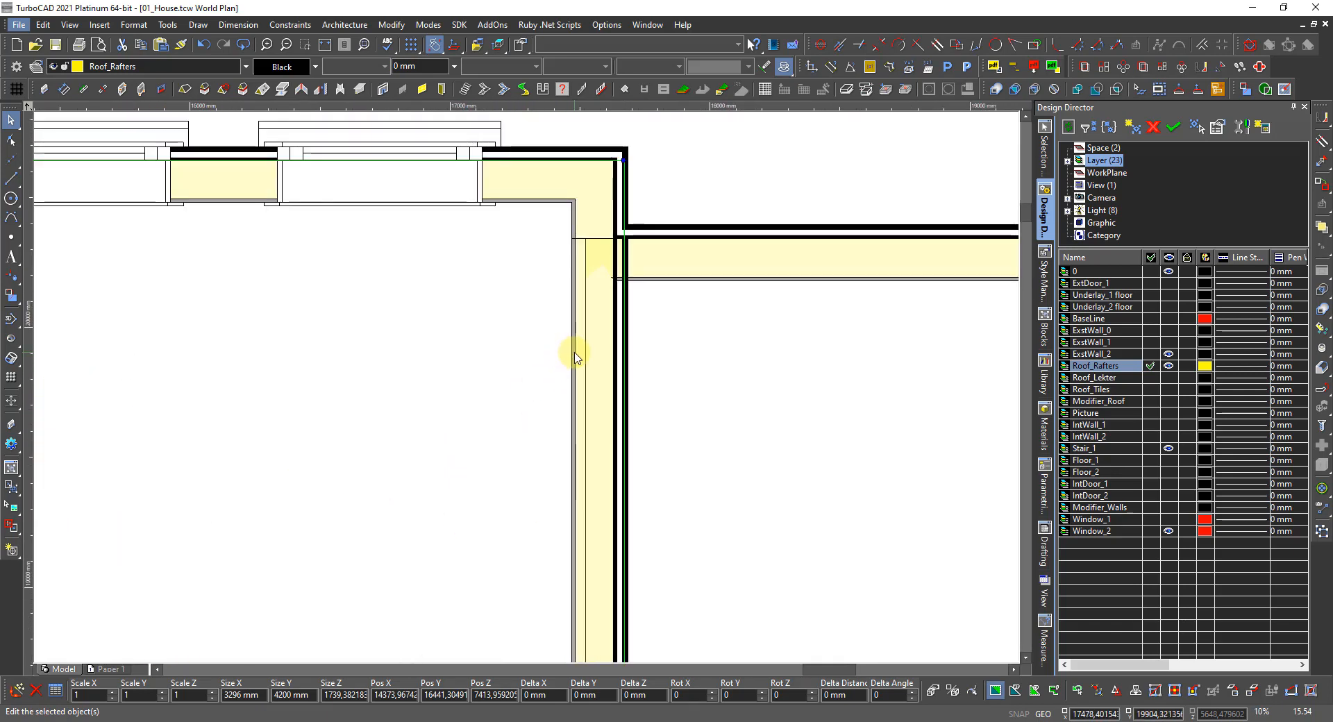
Deselect the dormer roof slab and switch the model to the south-east dimetric view
scroll(523, 386, "down", 4)
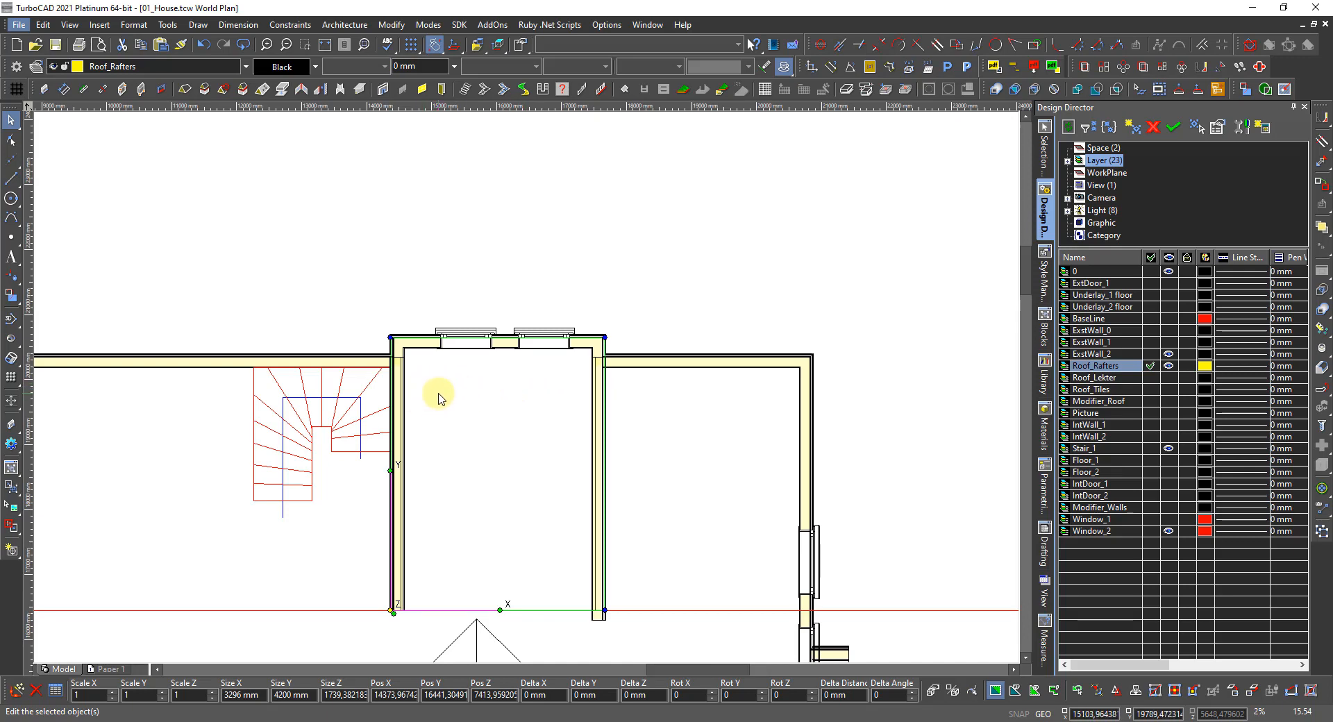
left_click(426, 297)
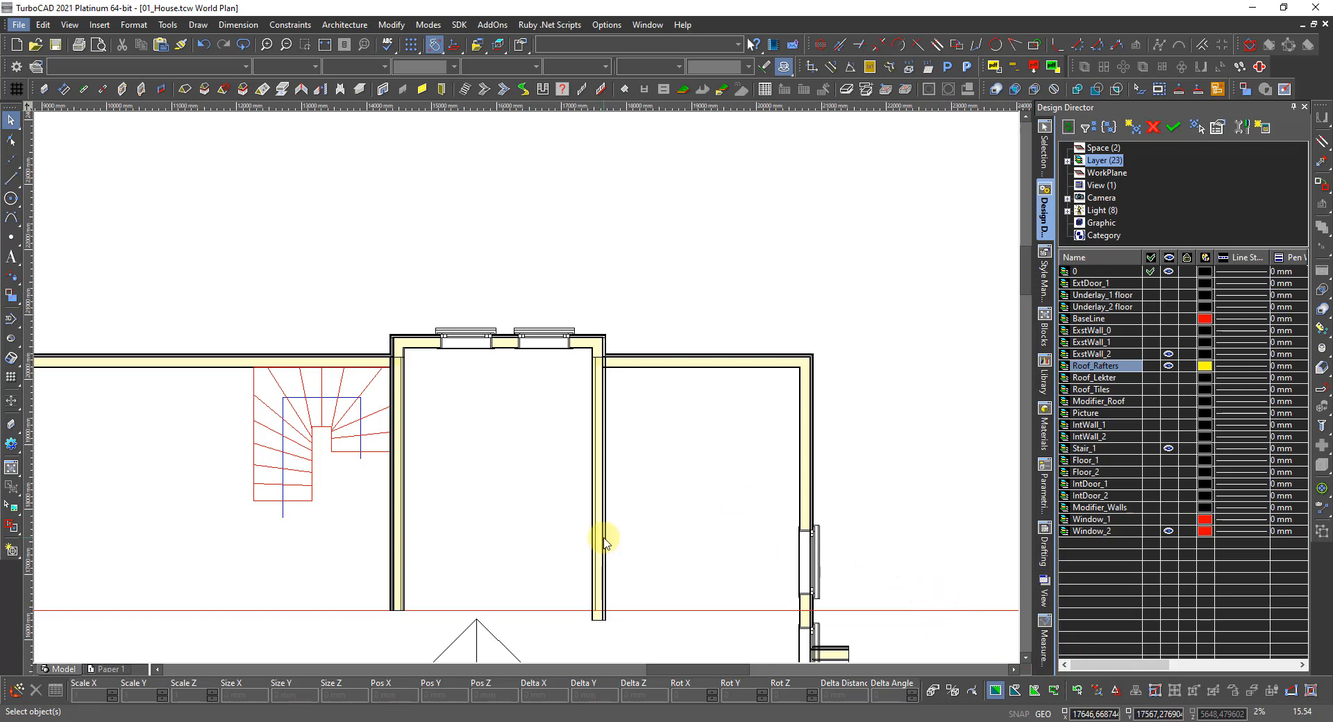
scroll(468, 347, "up", 2)
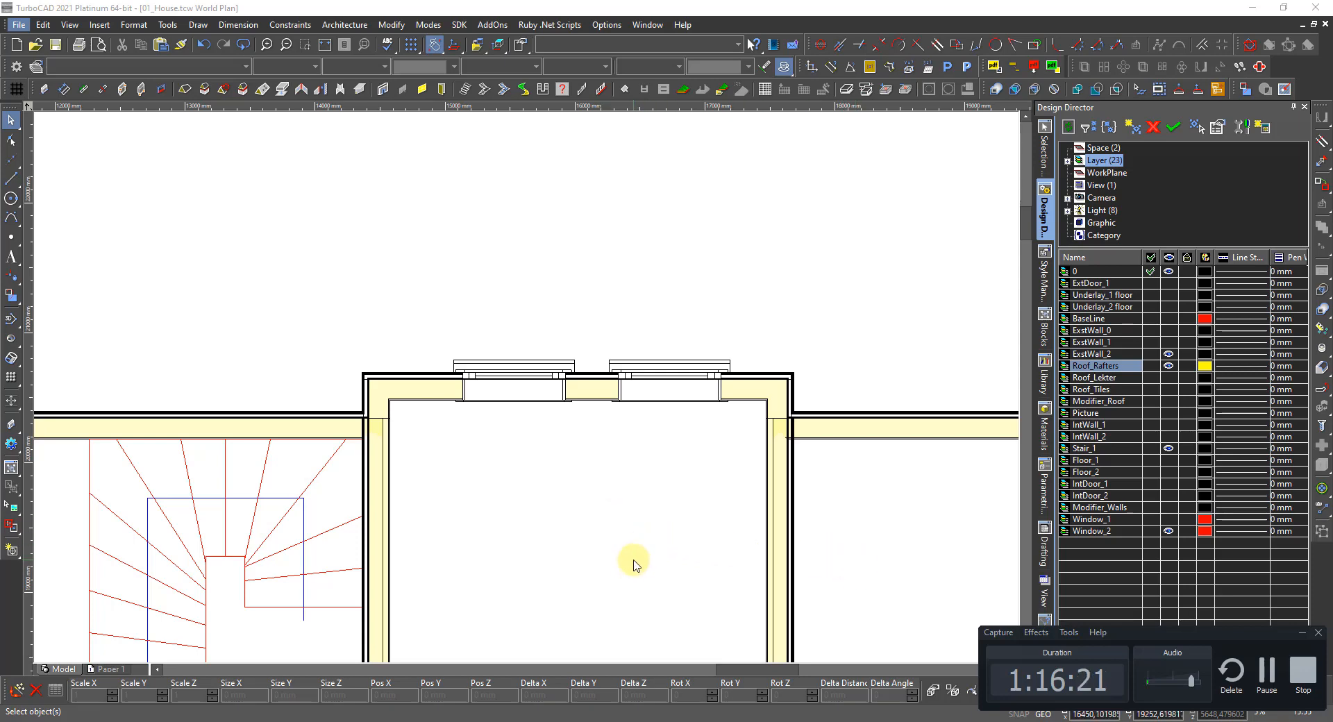
left_click(852, 341)
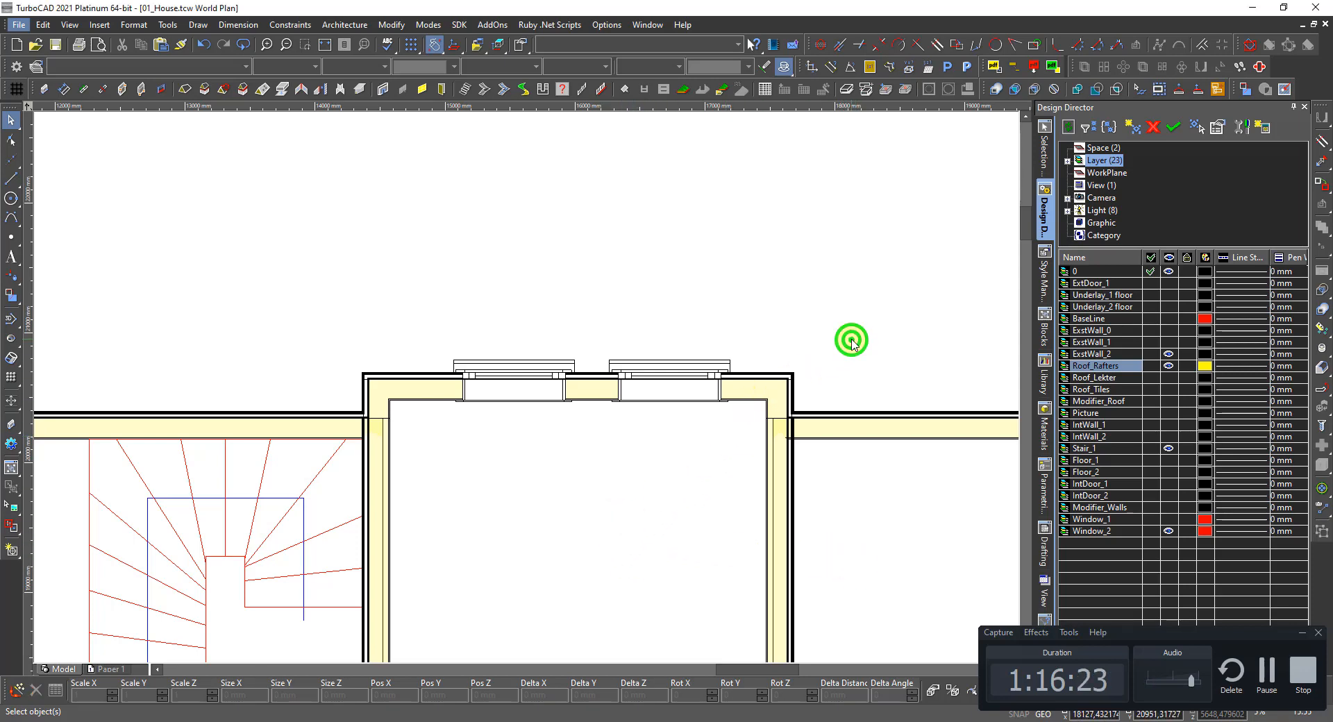
right_click(864, 316)
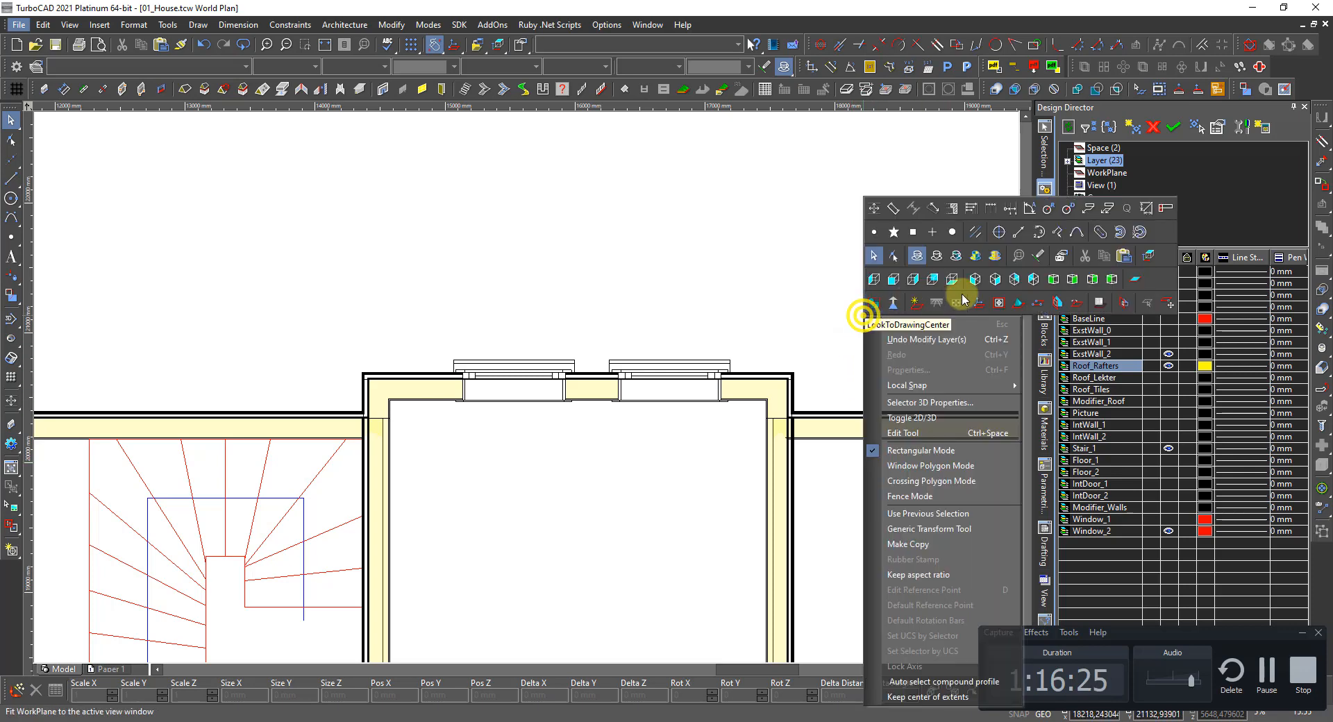
left_click(1073, 278)
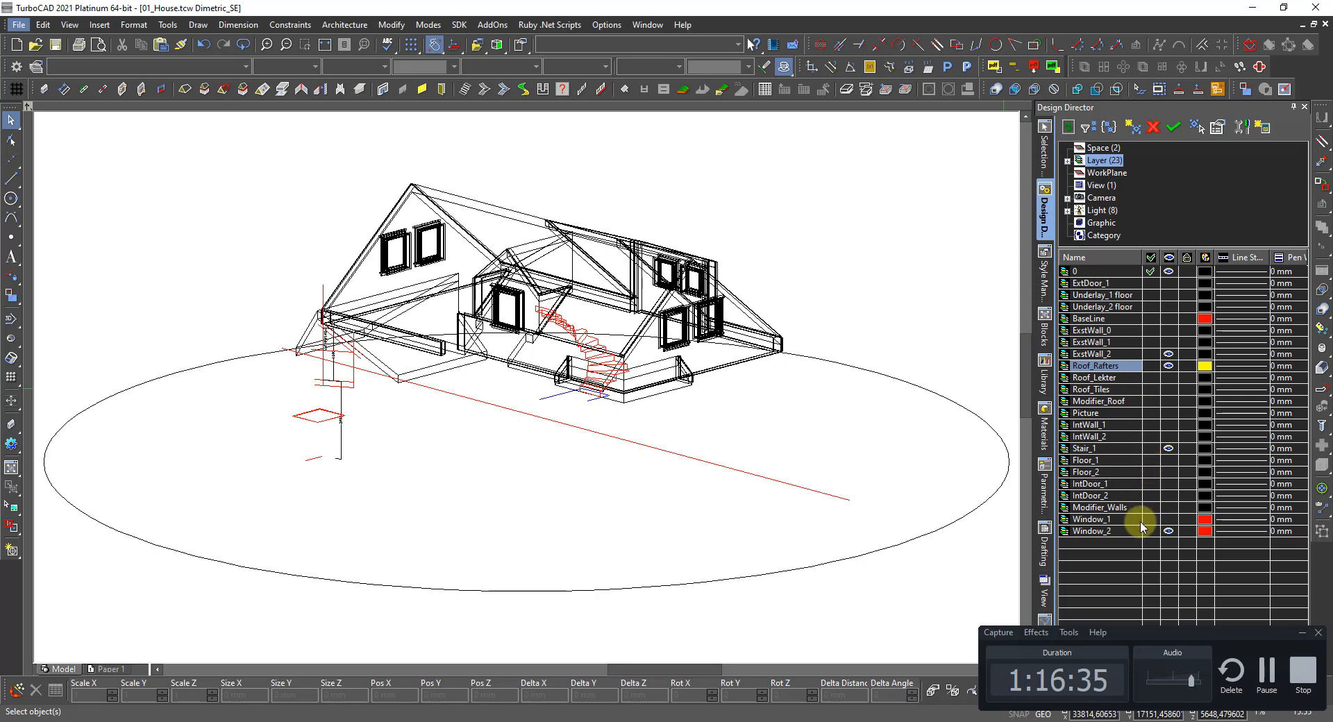
Make the Roof_Lekter, Roof_Tiles, ExstWall_0 and ExstWall_1 layers visible
left_click(1169, 378)
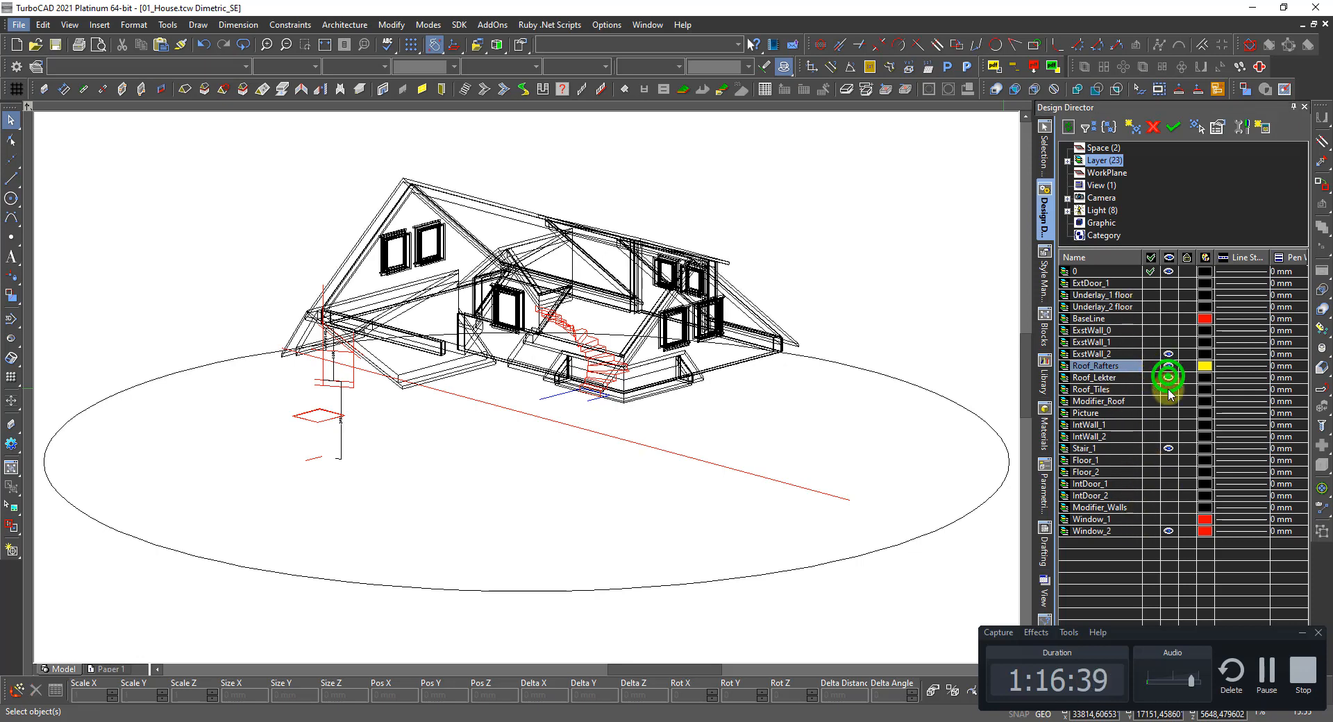
left_click(1169, 389)
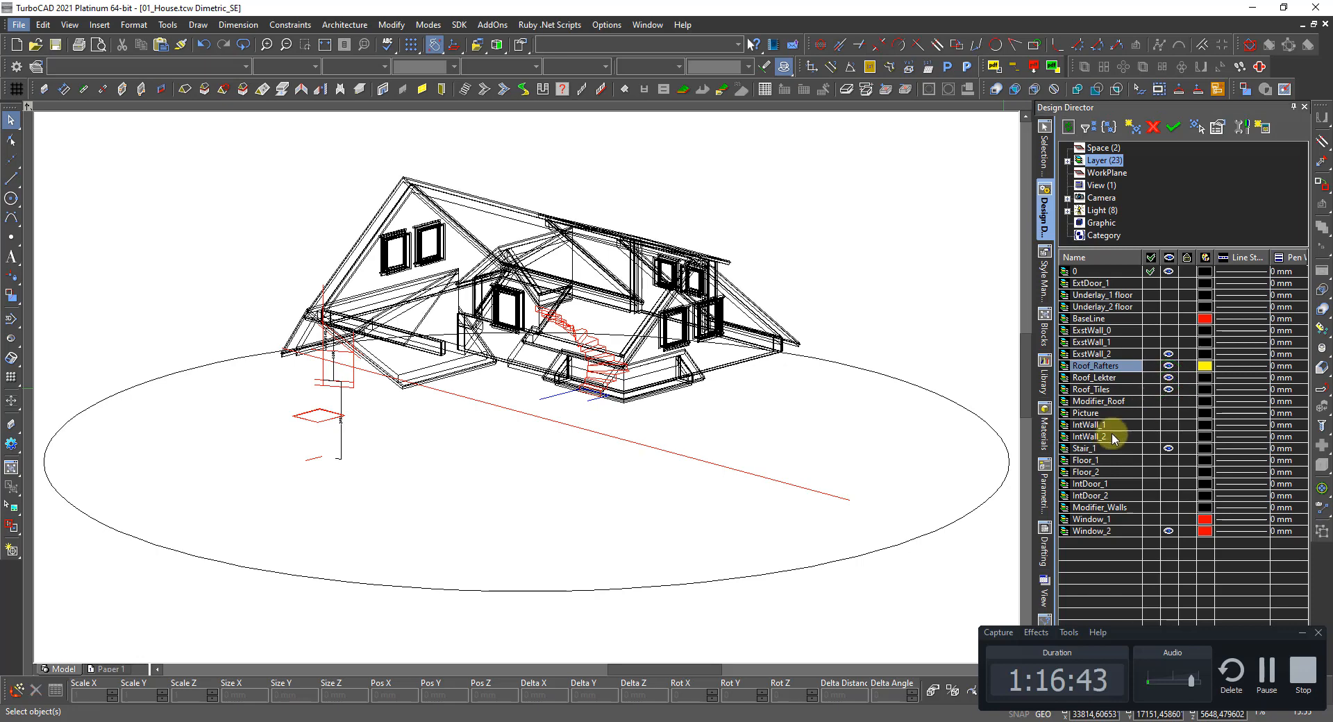
left_click(1168, 330)
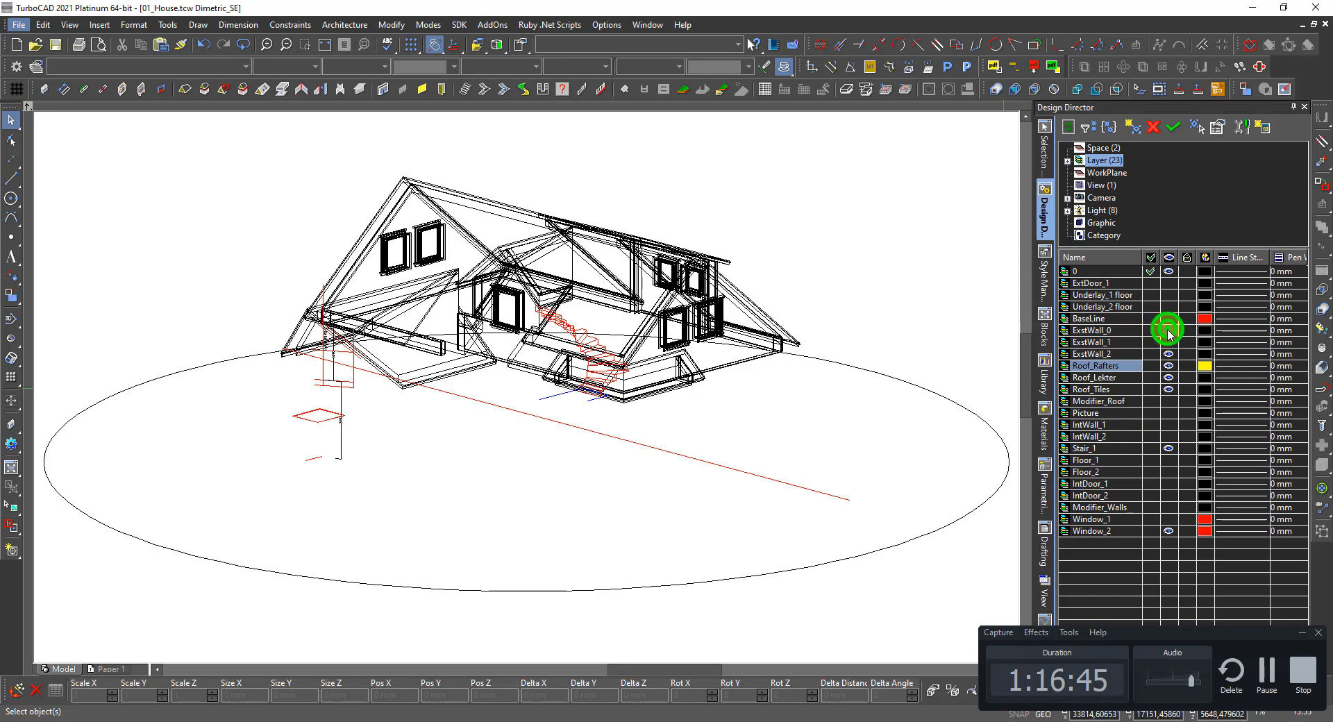
left_click(1169, 342)
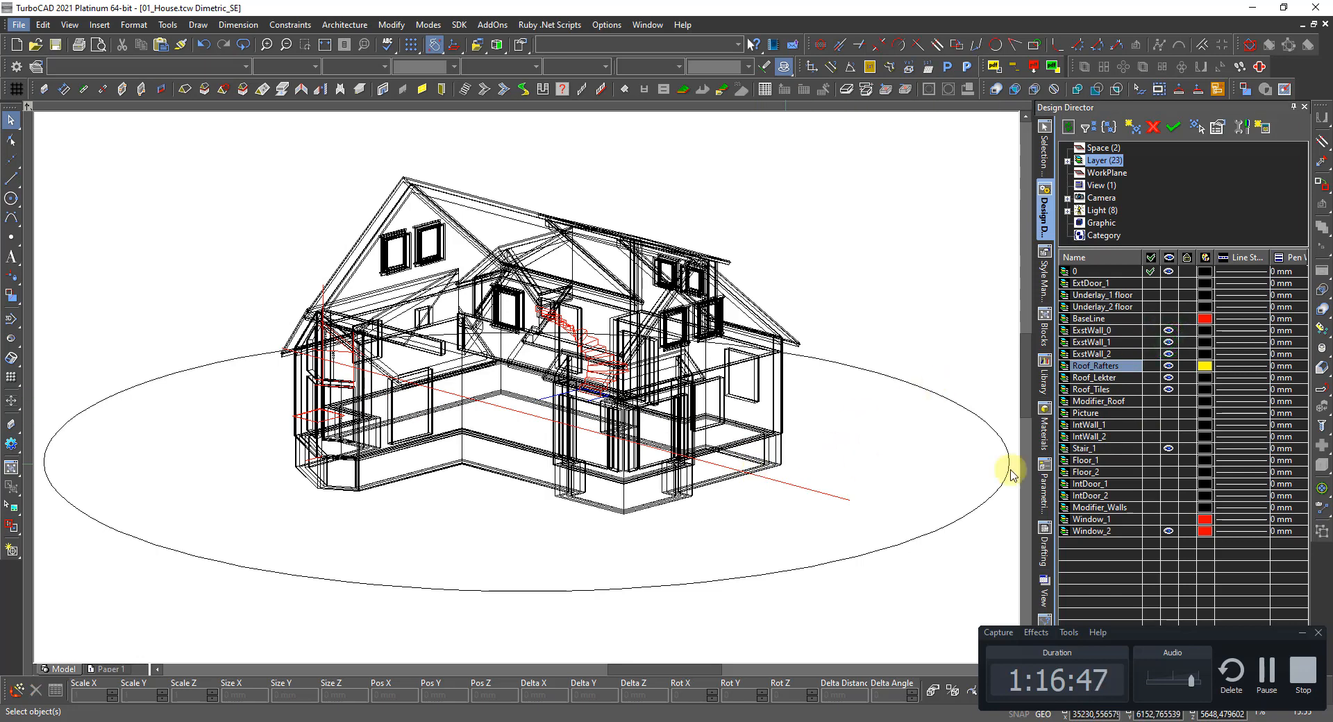
Make the Window_1, IntDoor_1, IntDoor_2, Floor_1, Floor_2, IntWall_1 and IntWall_2 layers visible
left_click(1169, 519)
left_click(1168, 531)
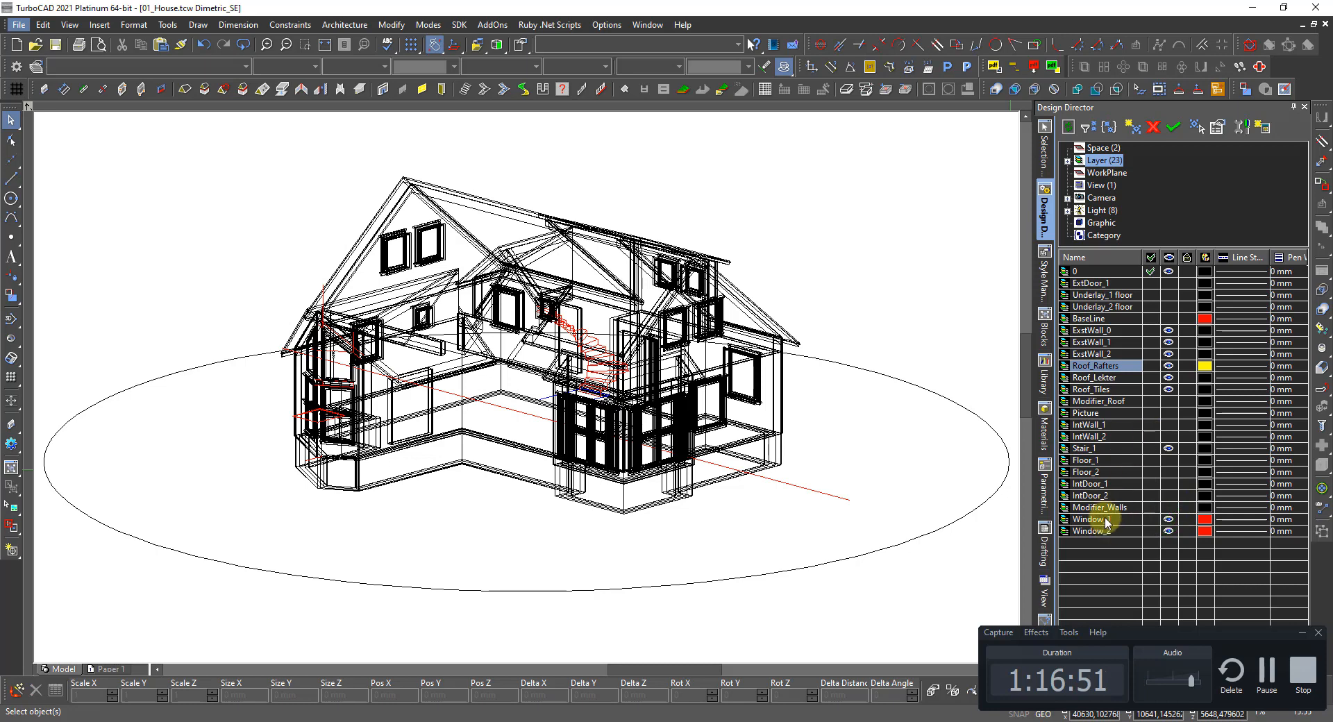
left_click(1168, 483)
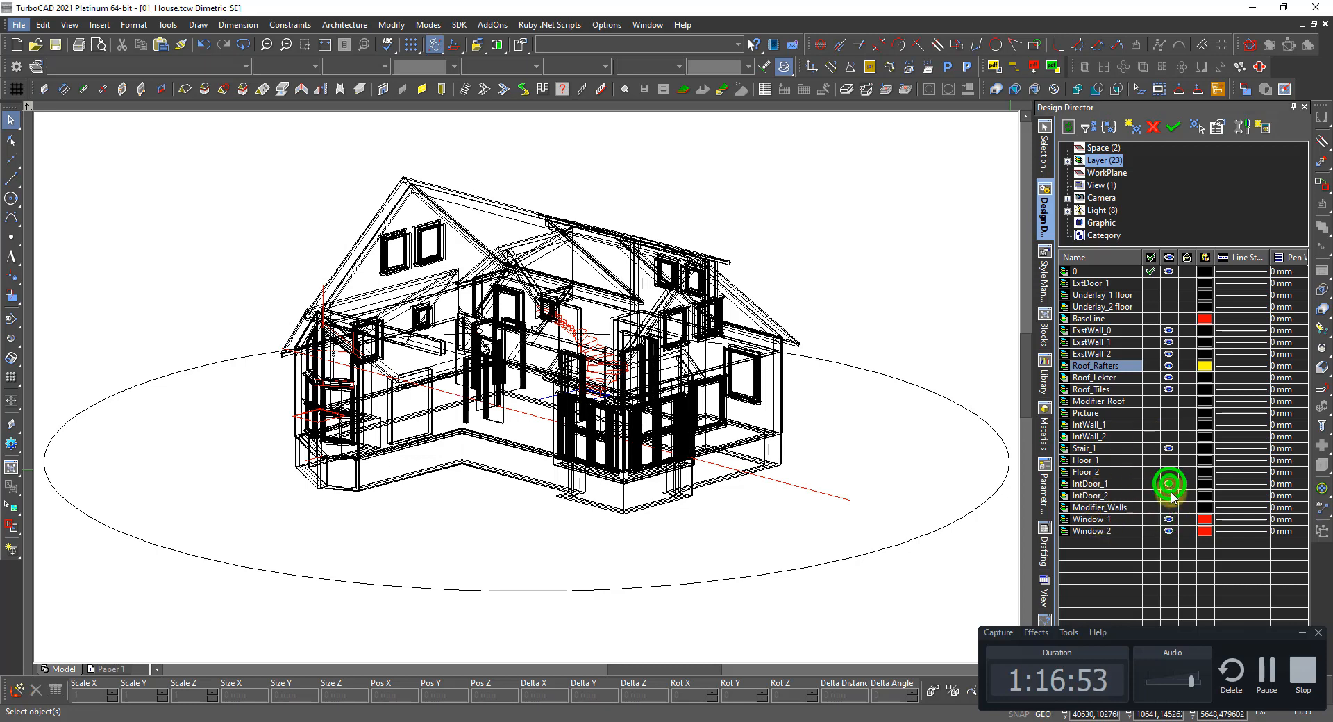
left_click(1168, 496)
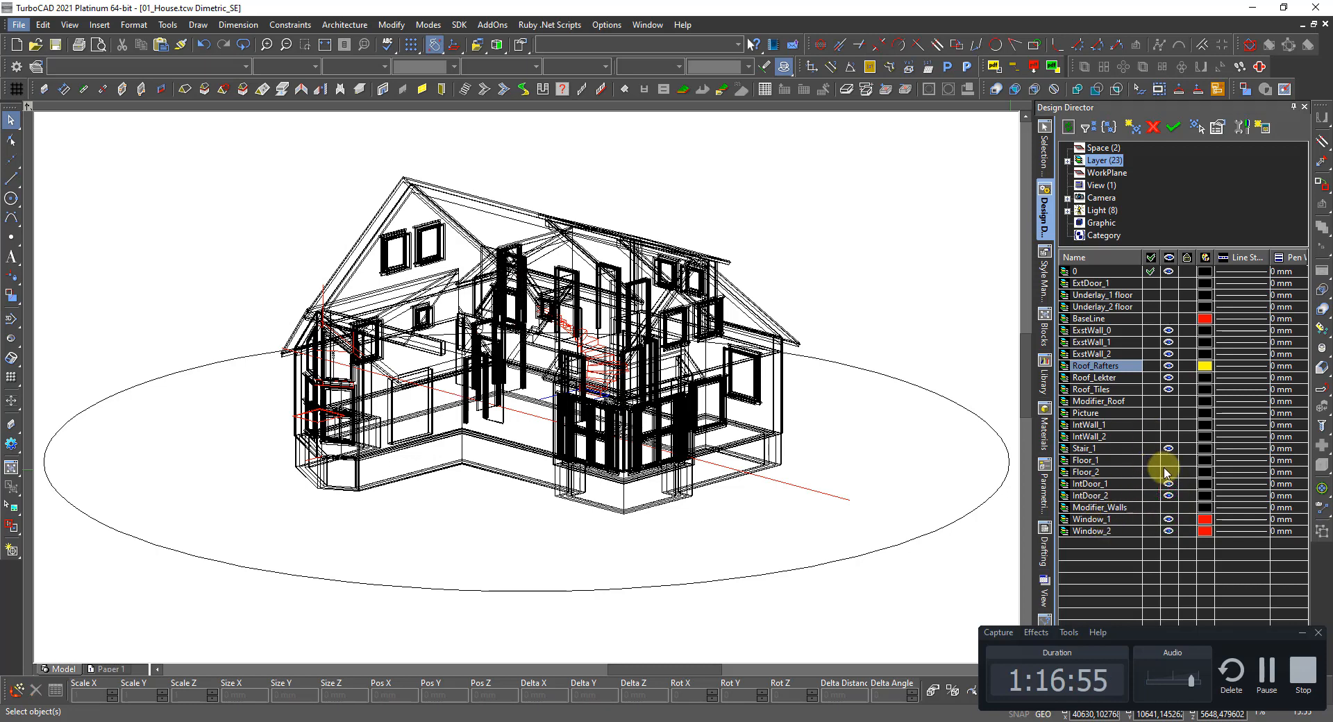
left_click(1169, 461)
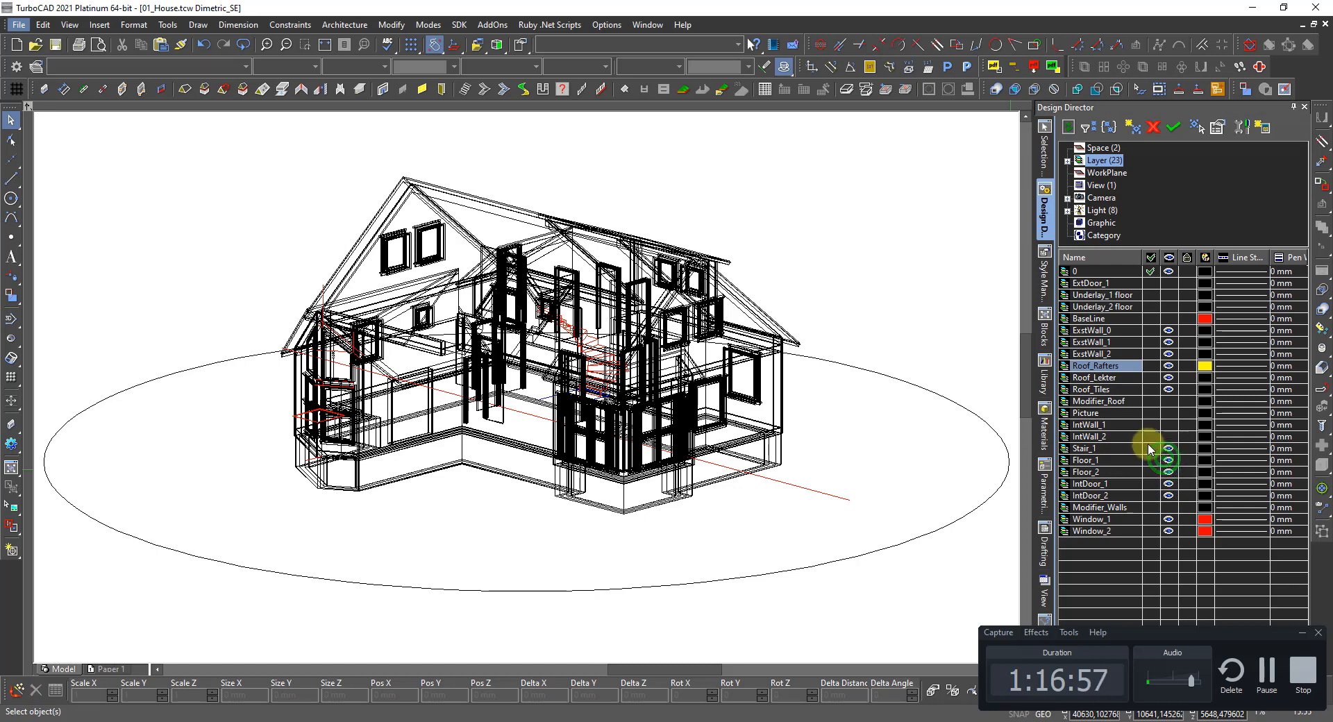
left_click(1169, 436)
left_click(1169, 424)
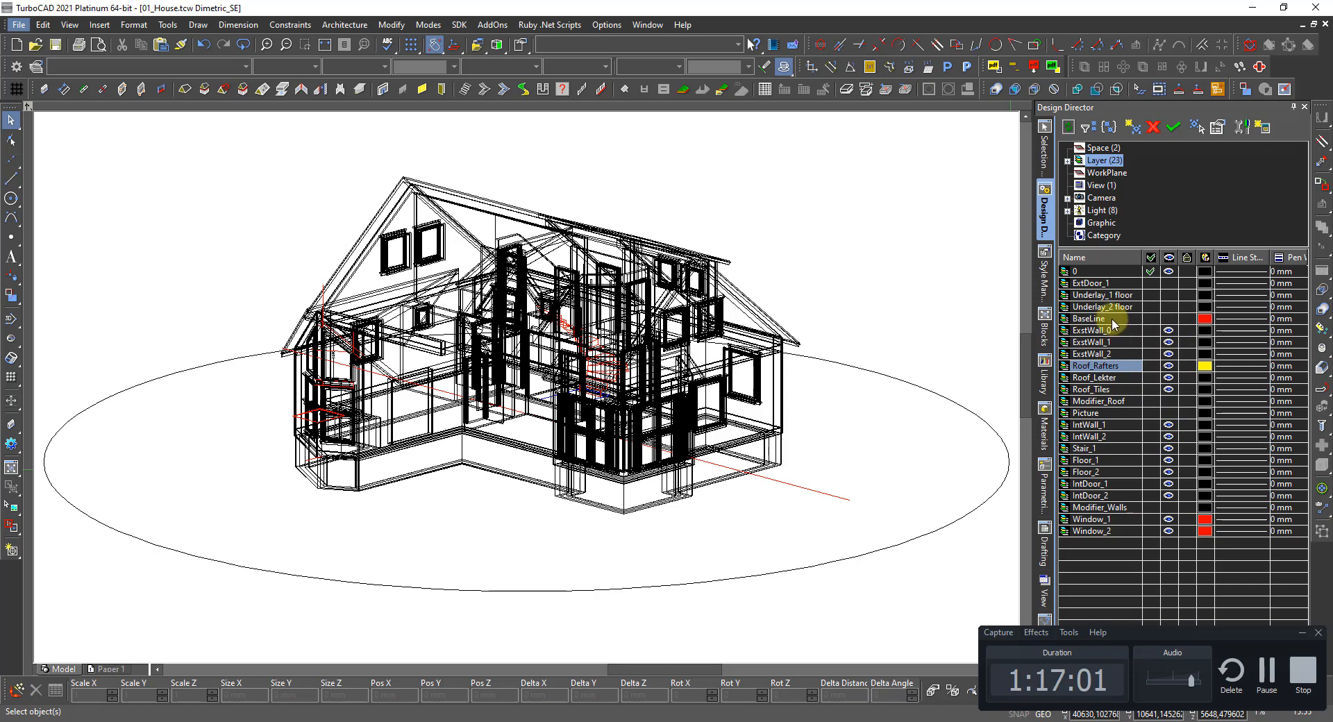
Display the whole house in hidden-line rendering with the front dormer and bay windows in close view
right_click(502, 516)
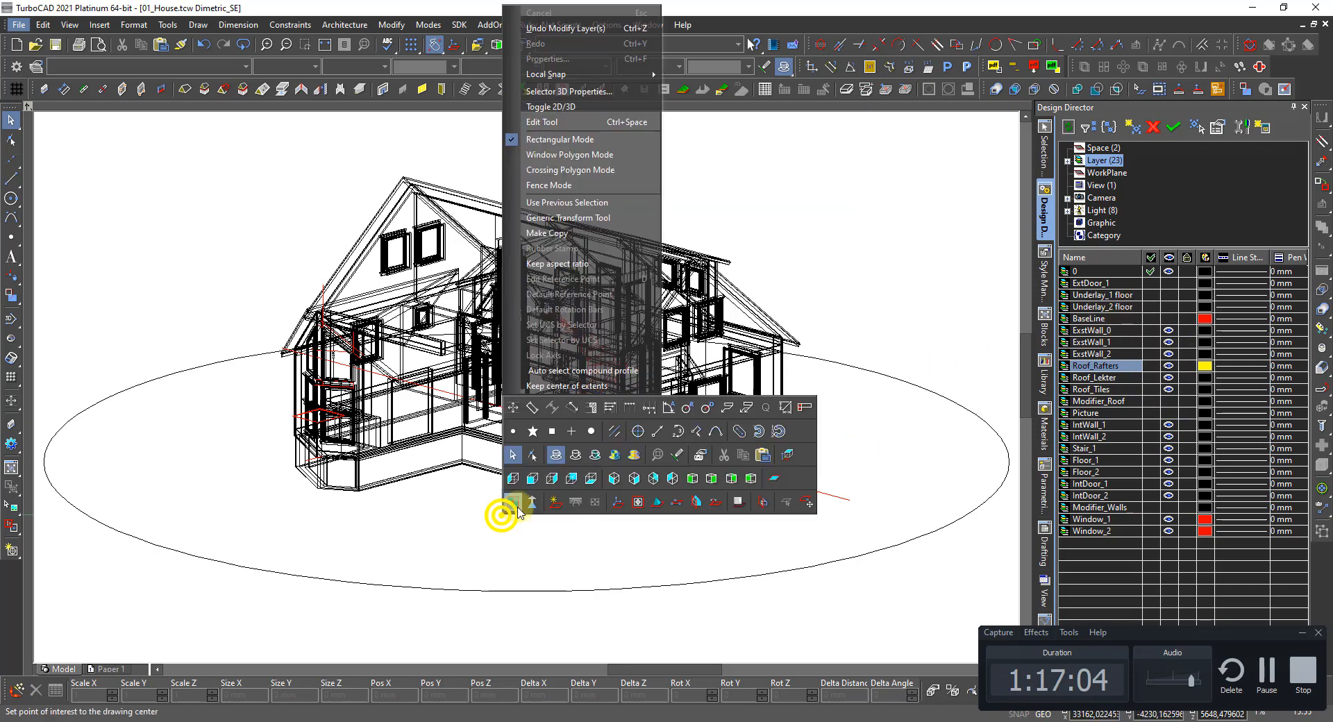
left_click(570, 453)
scroll(494, 500, "up", 2)
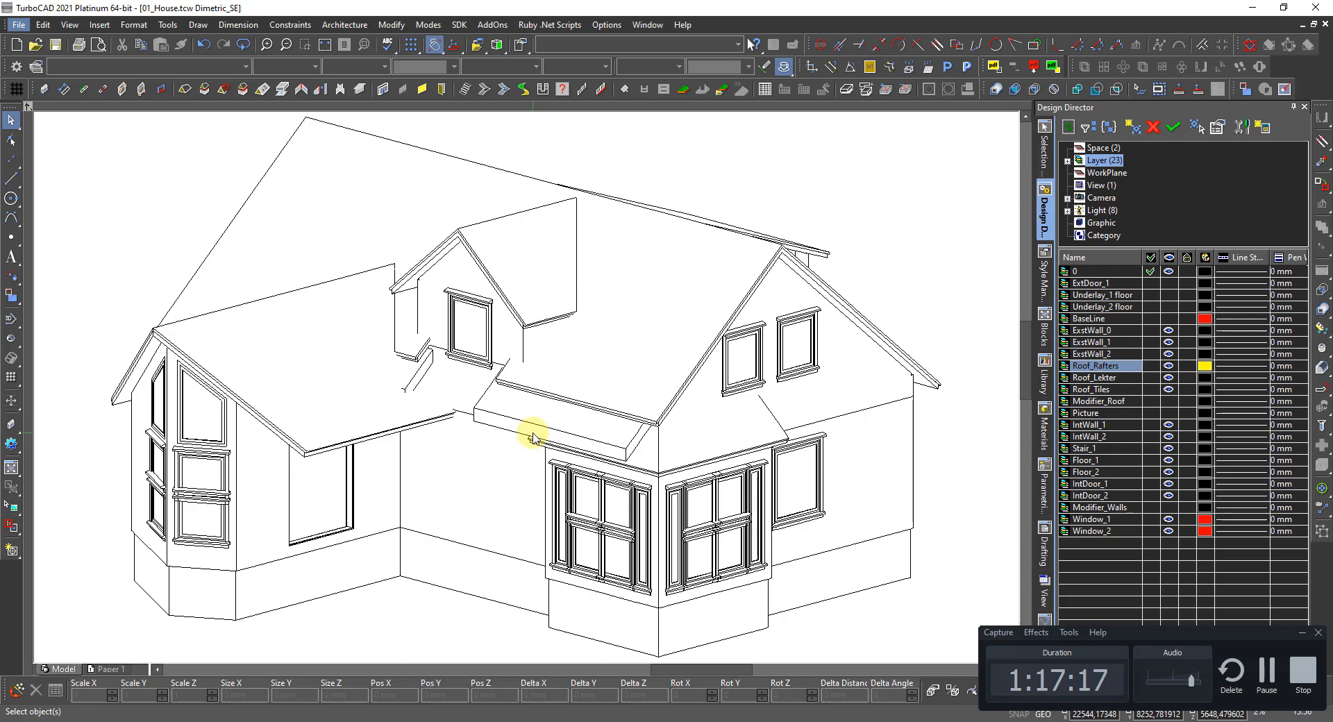
Hide the Roof_Rafters layer and make the ExtDoor_1 layer visible
left_click(1168, 366)
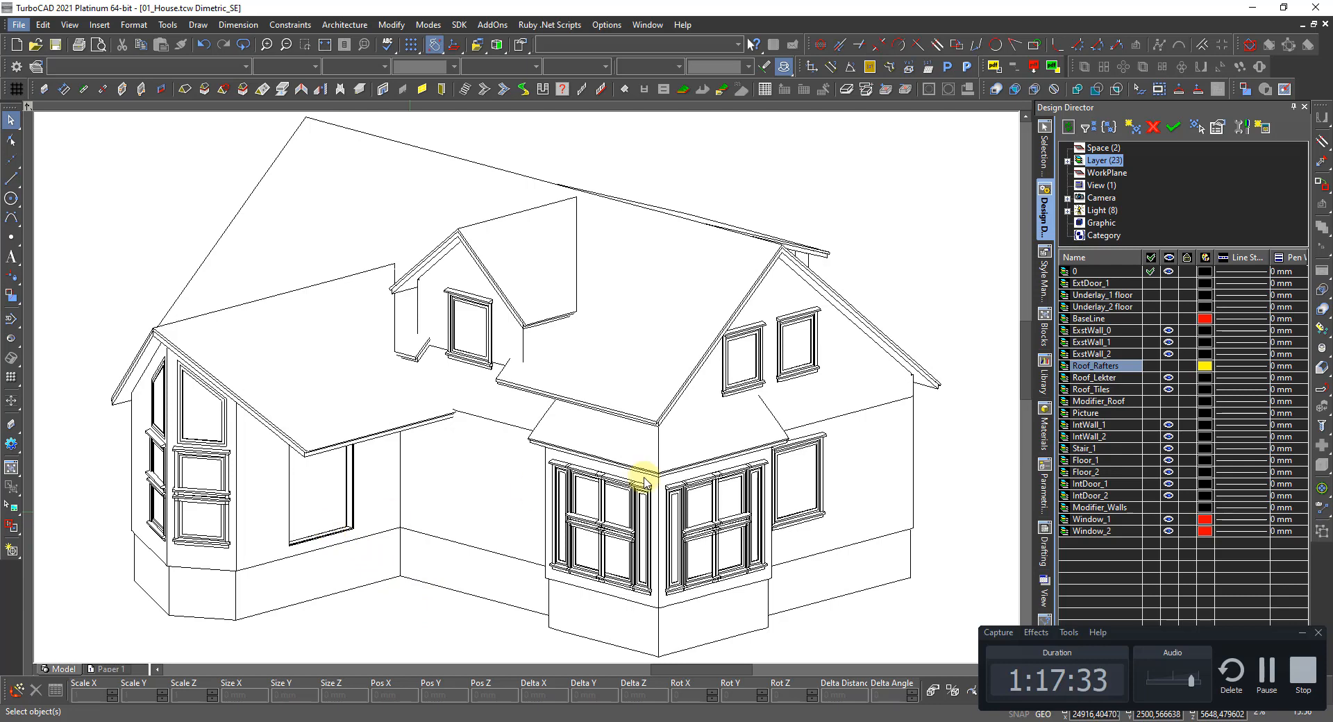
left_click(1168, 282)
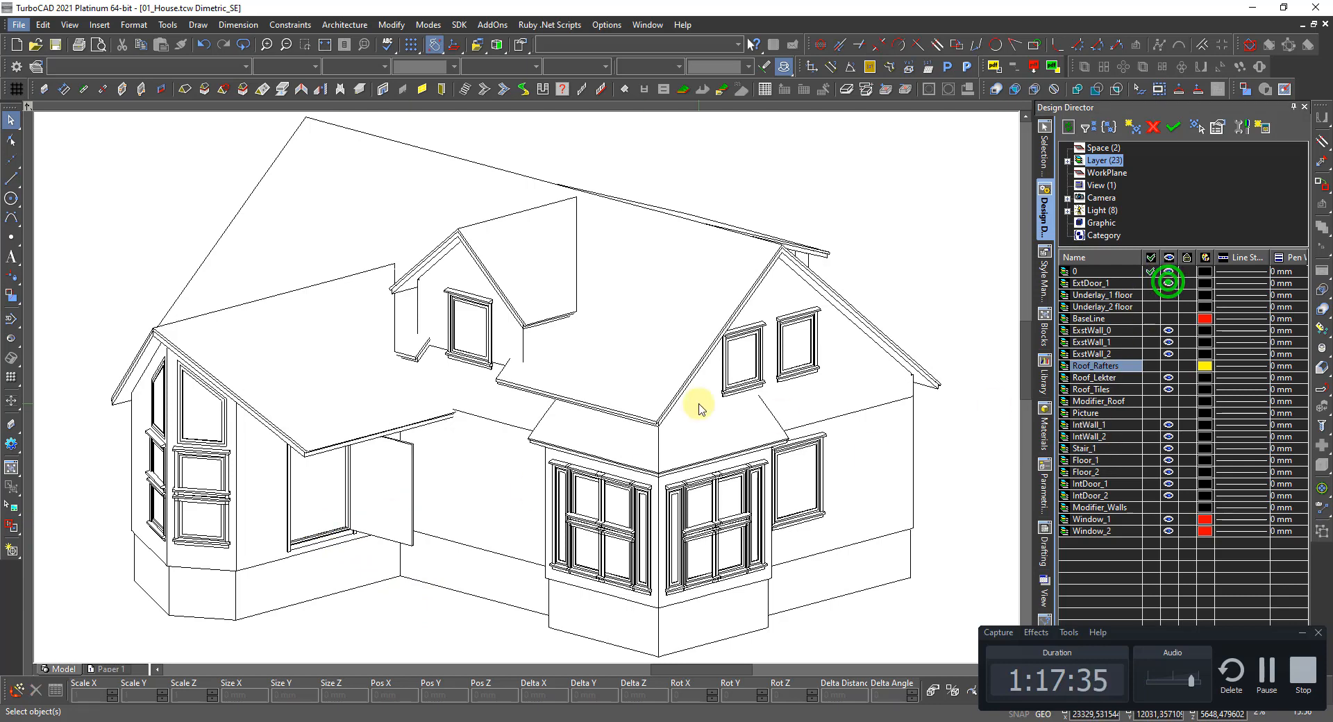